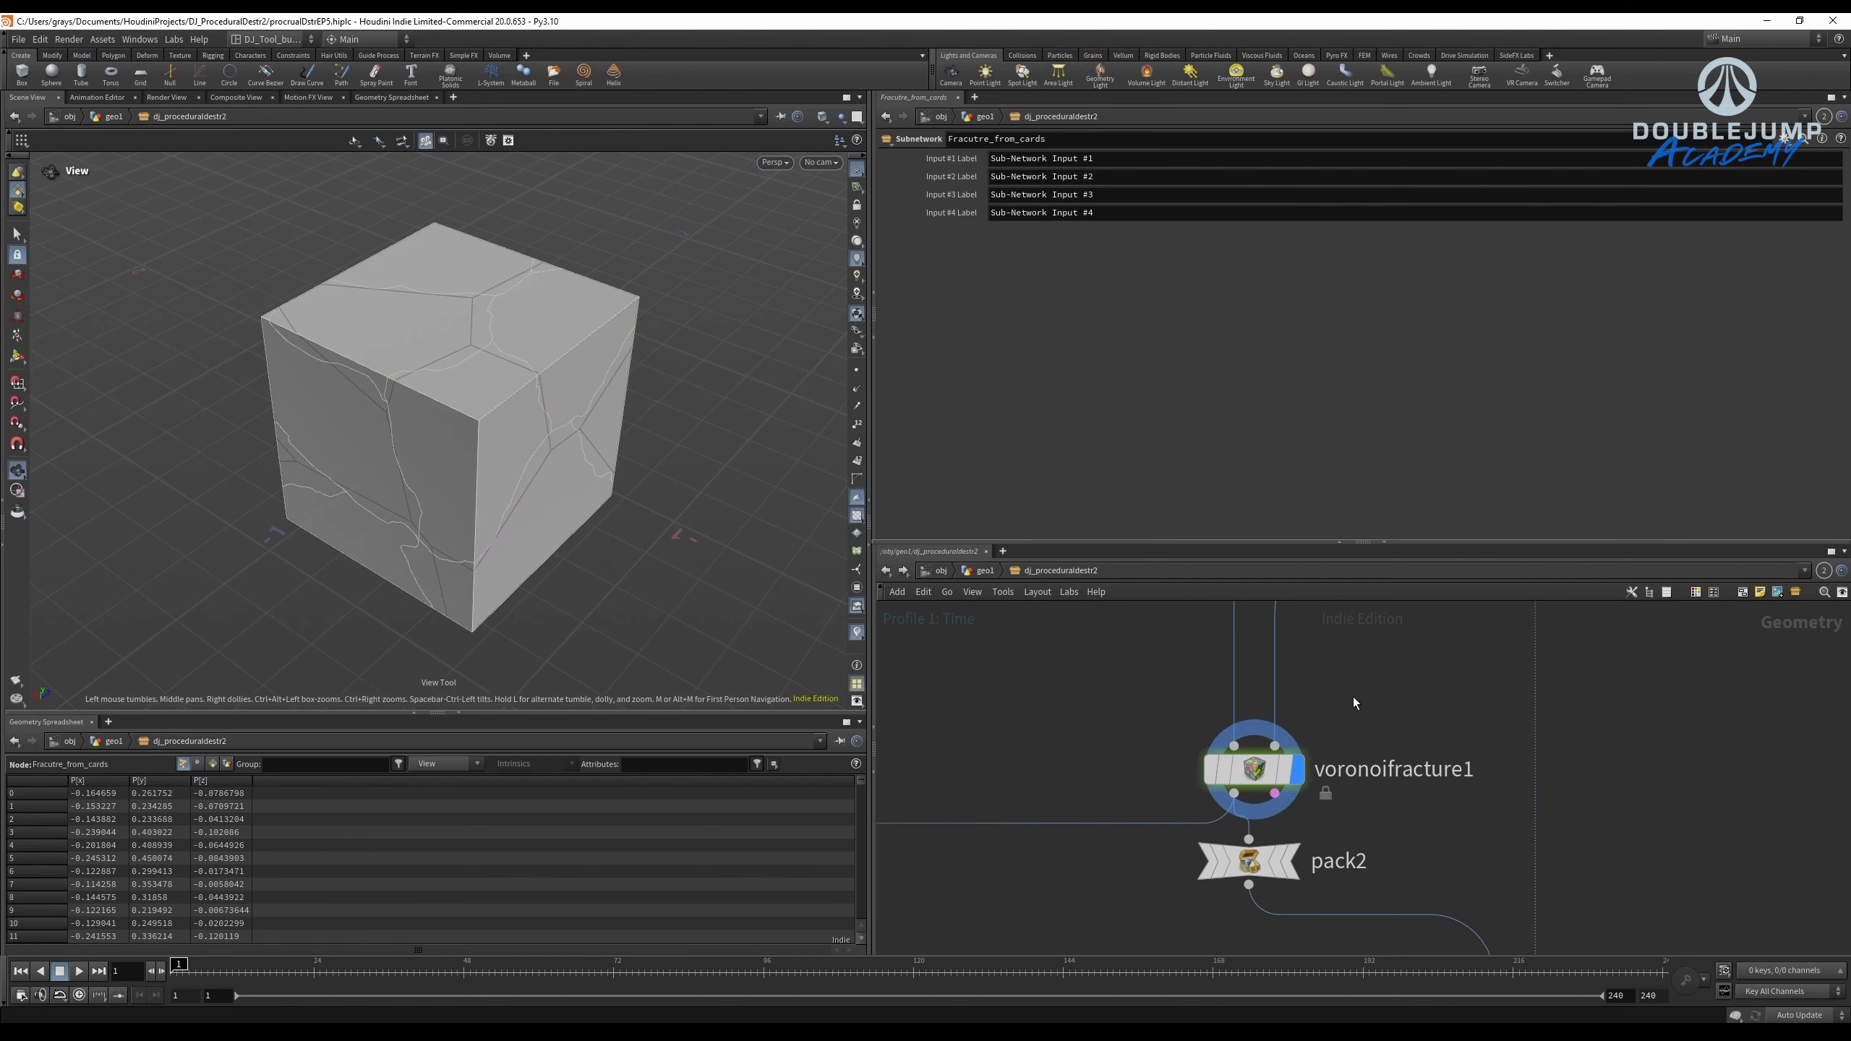
Display the voronoifracture1 result and inspect the cube's fracture cuts in shaded and wireframe views.
click(1284, 766)
key(w)
mouse_move(550, 442)
mouse_down()
mouse_move(479, 355)
mouse_move(407, 402)
mouse_move(557, 380)
mouse_move(384, 327)
mouse_move(507, 340)
mouse_move(442, 322)
mouse_move(487, 401)
mouse_move(510, 398)
mouse_up()
key(w)
scroll(1128, 717, down, 3)
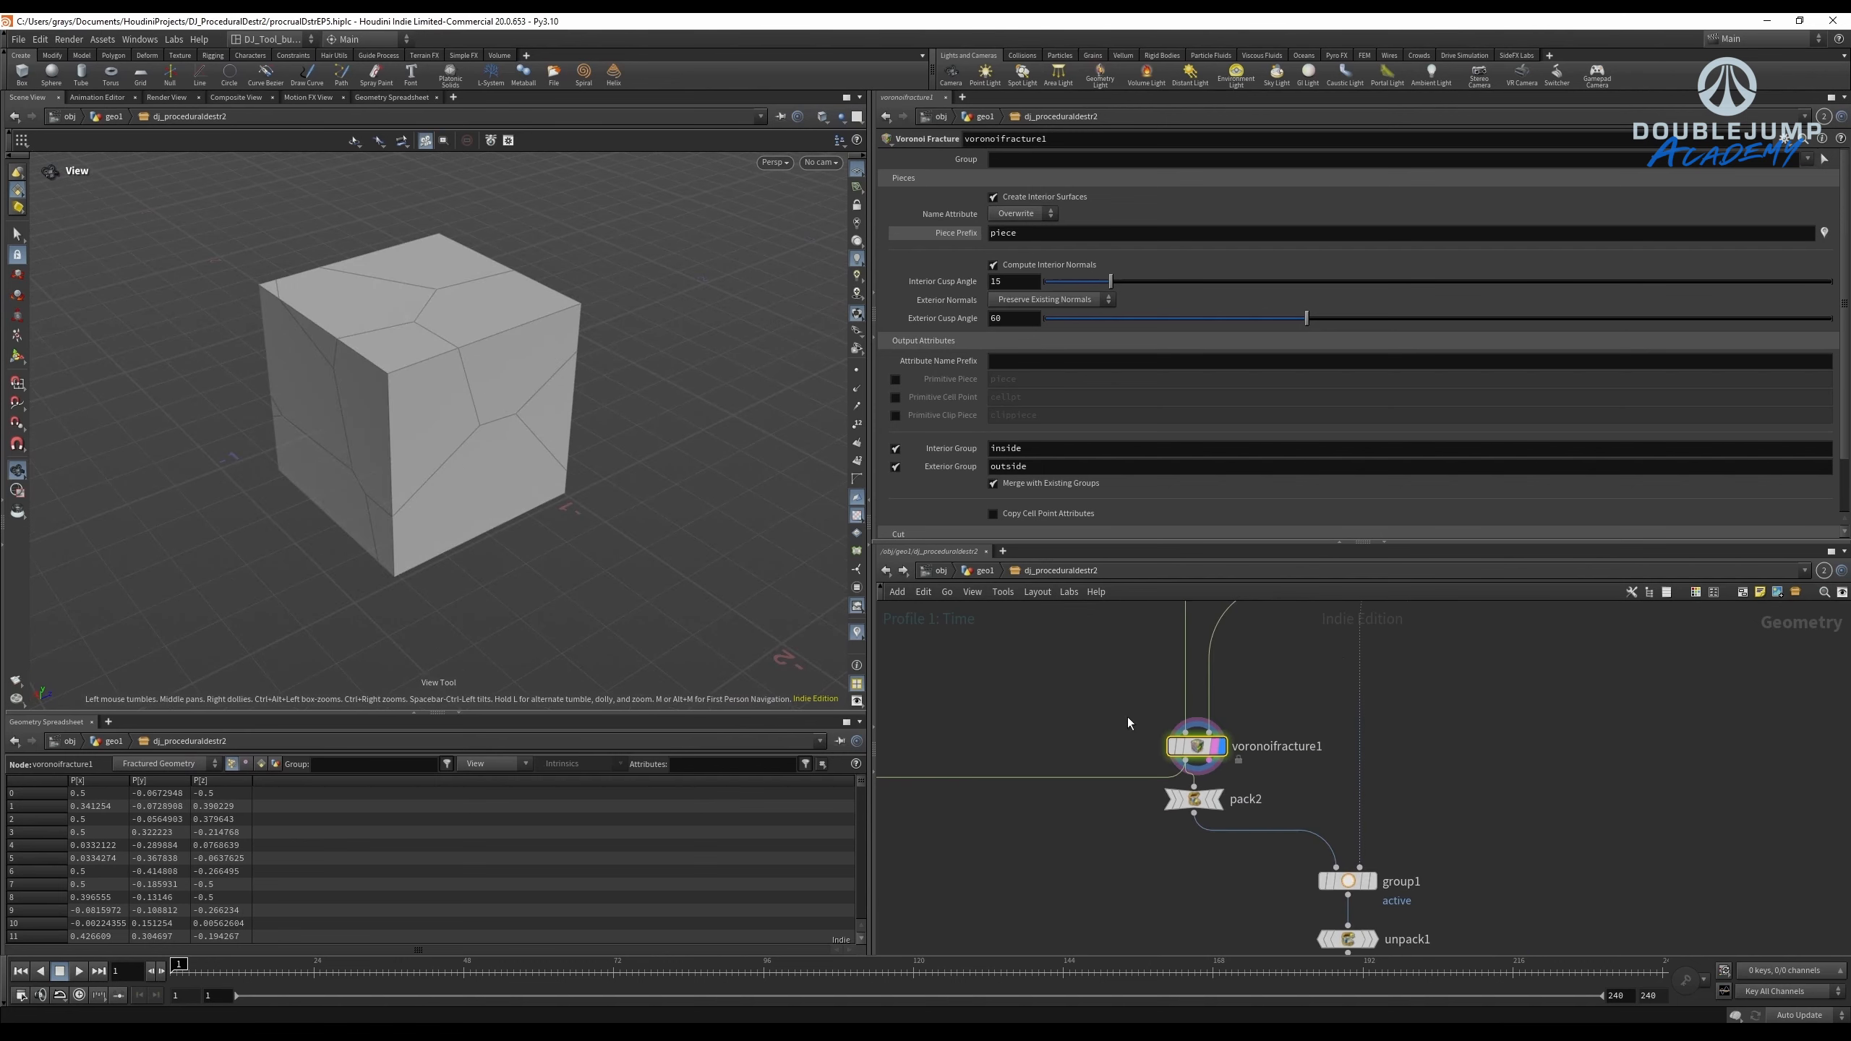
Add an RBD Material Fracture node in the empty network area beside the scatter1 branch.
middle_drag(1128, 717, 1108, 840)
key(Tab)
text(r)
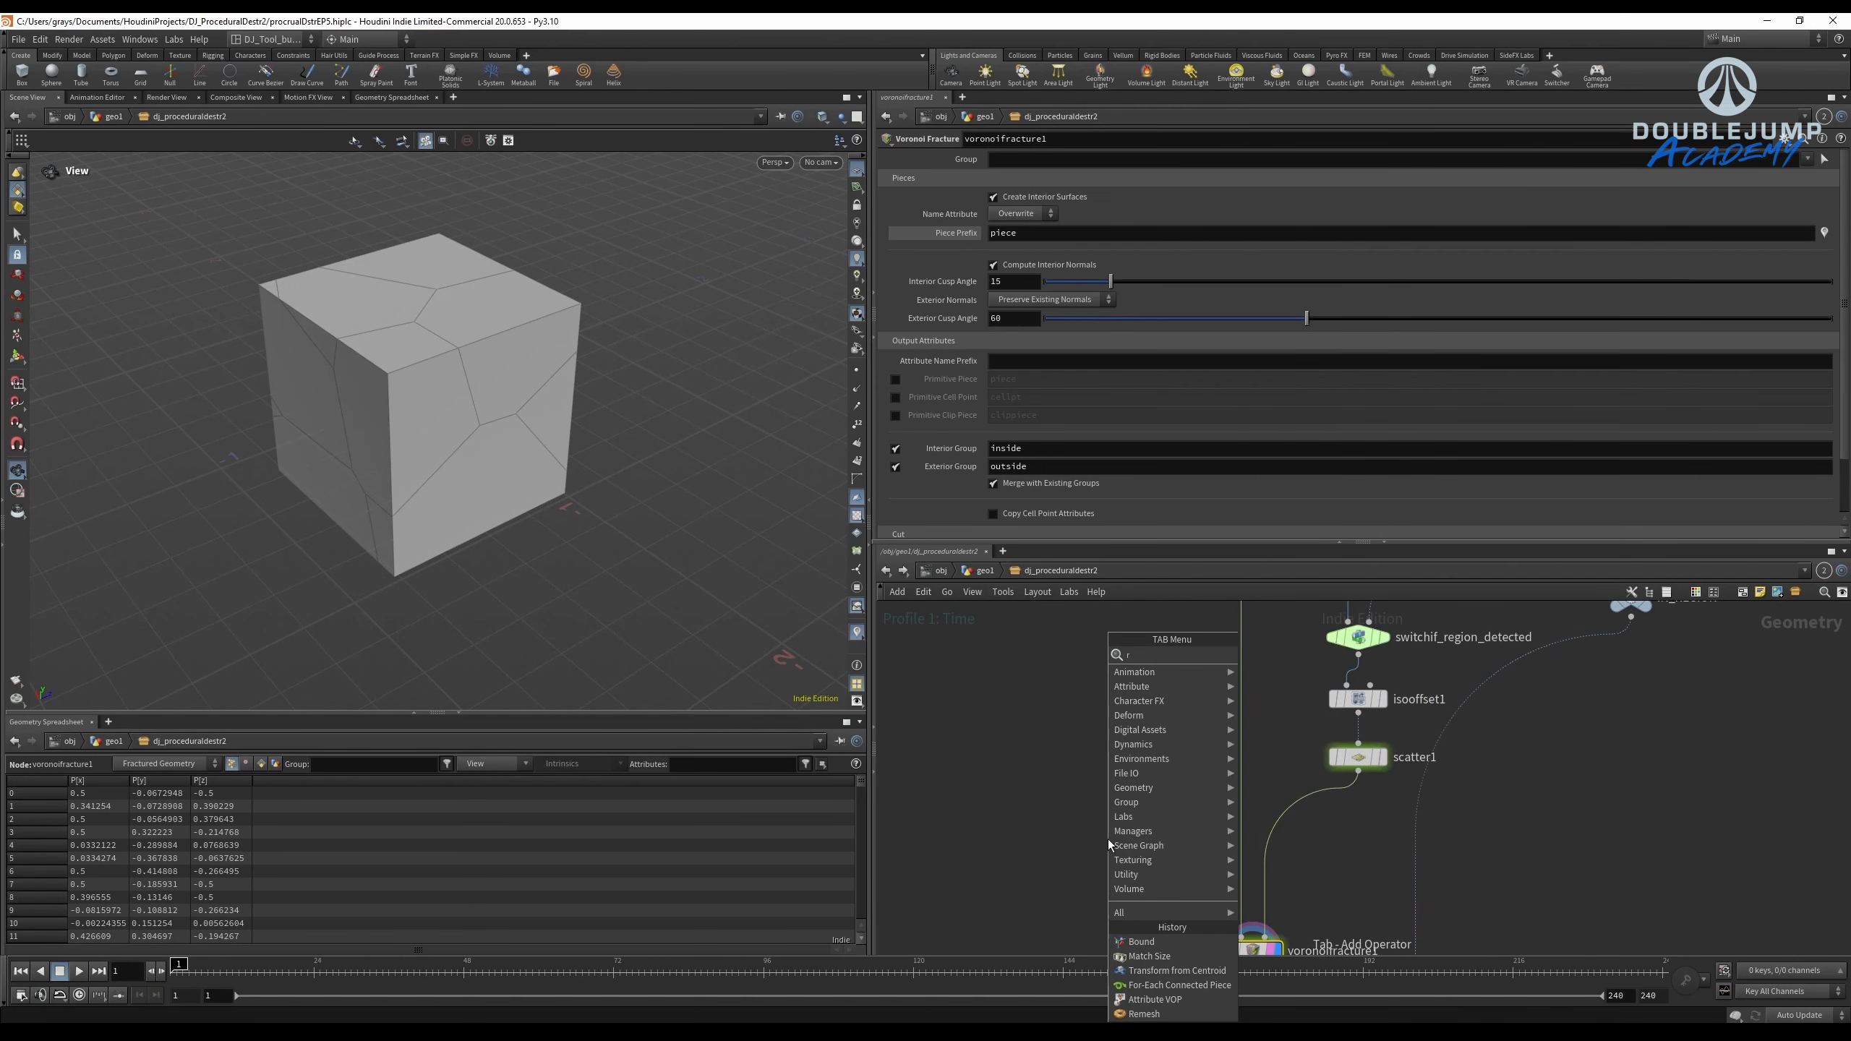
text(bd mate)
key(Return)
click(1108, 839)
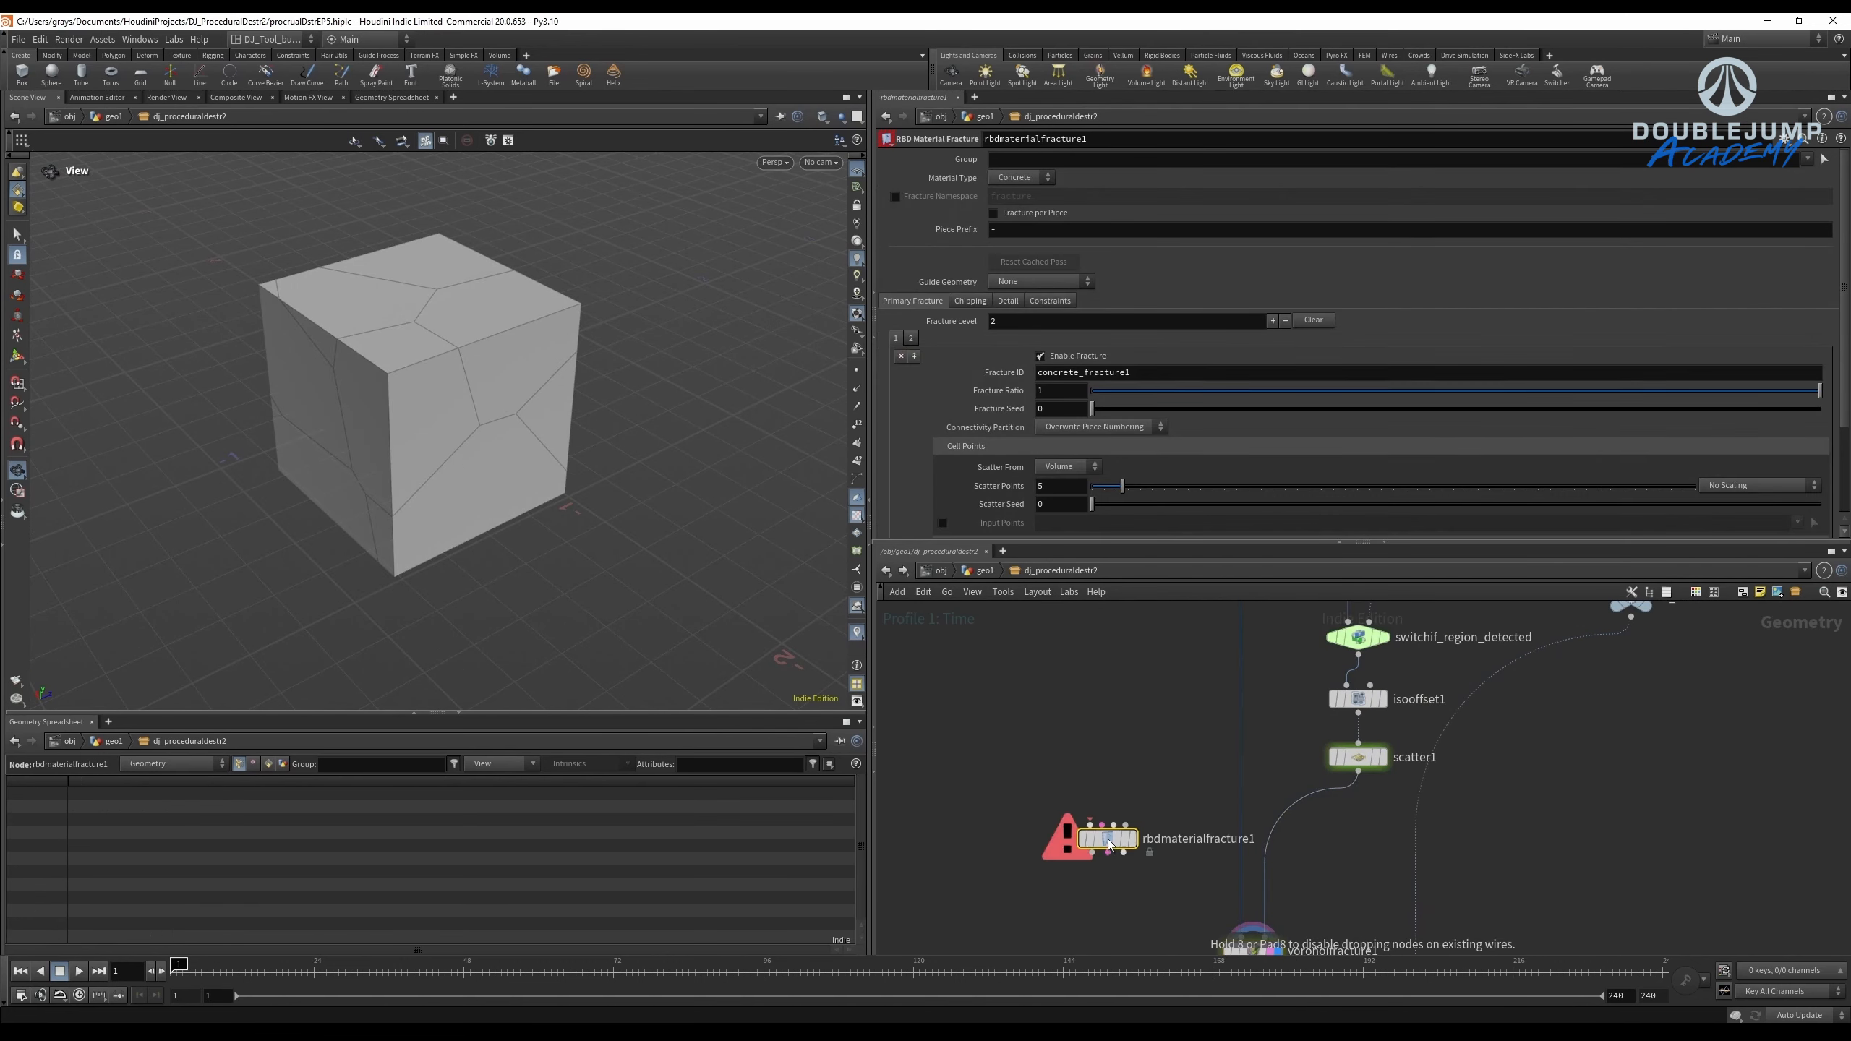
Wire the source cube geometry into the first input of rbdmaterialfracture1 and display that node.
scroll(1108, 839, up, 2)
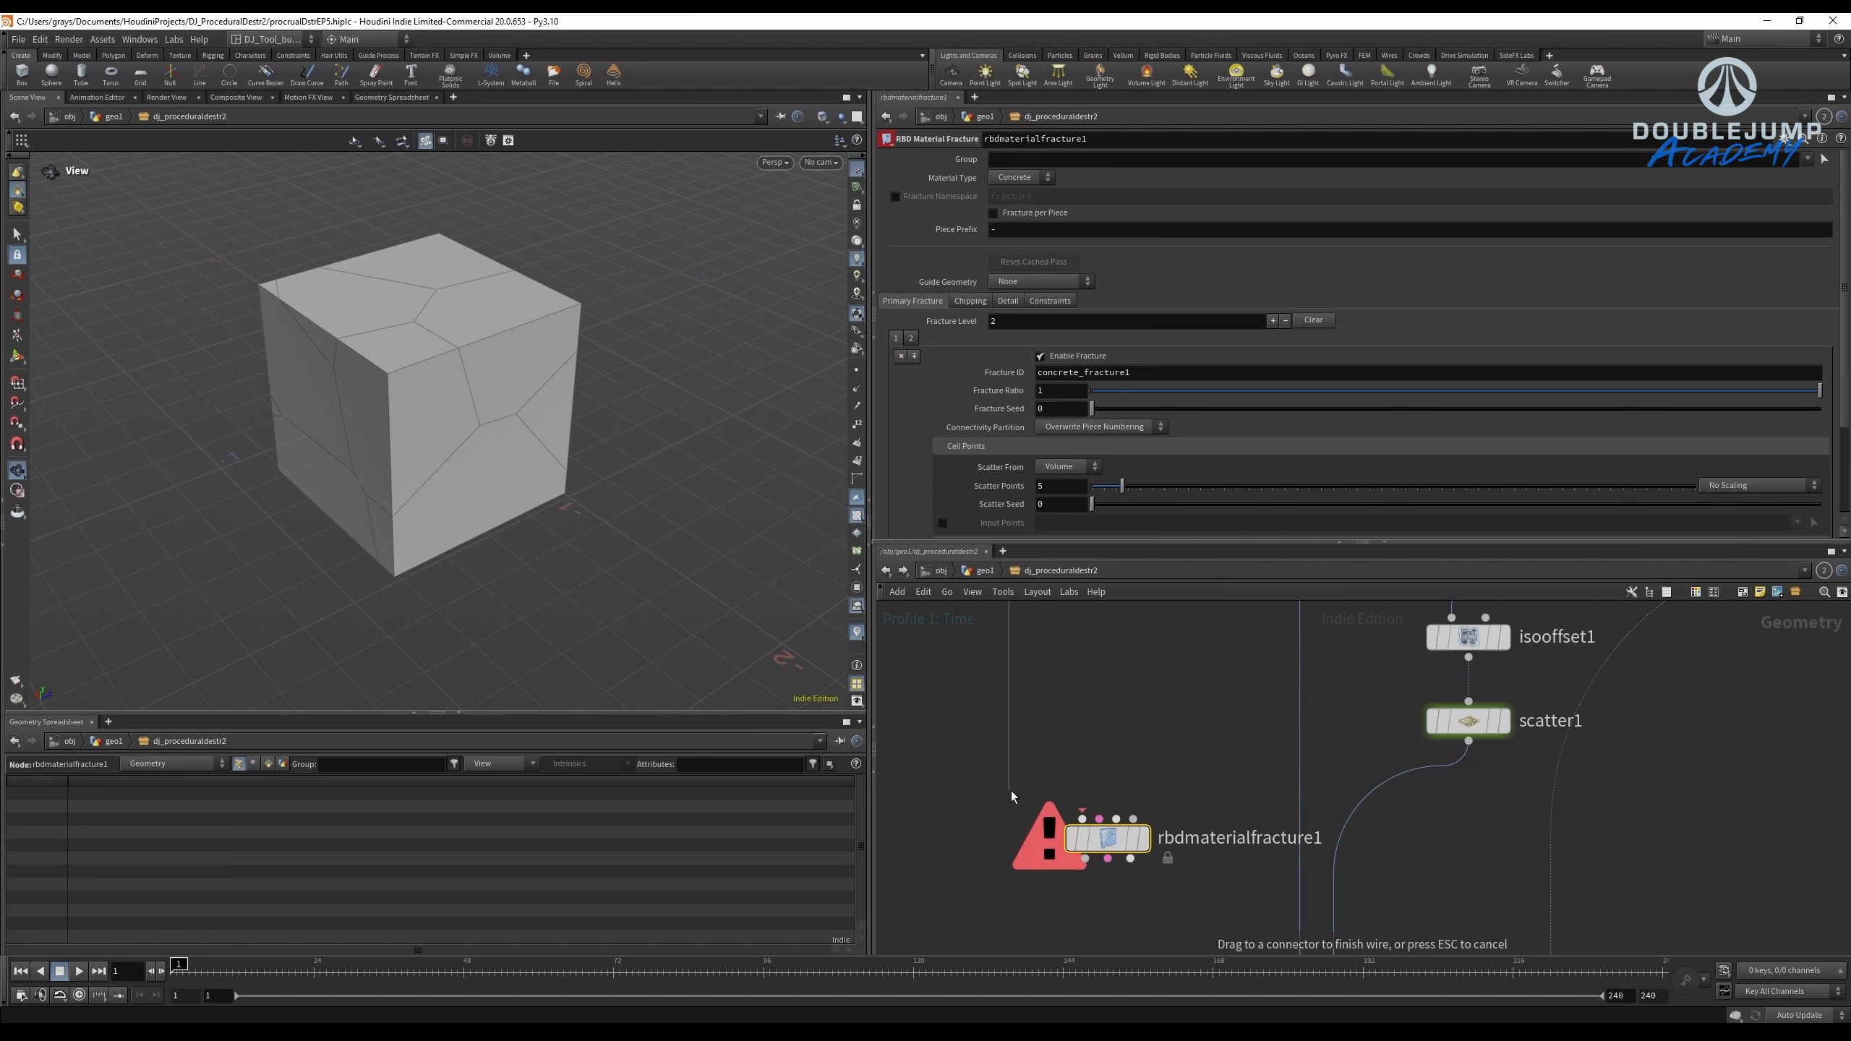
click(1082, 818)
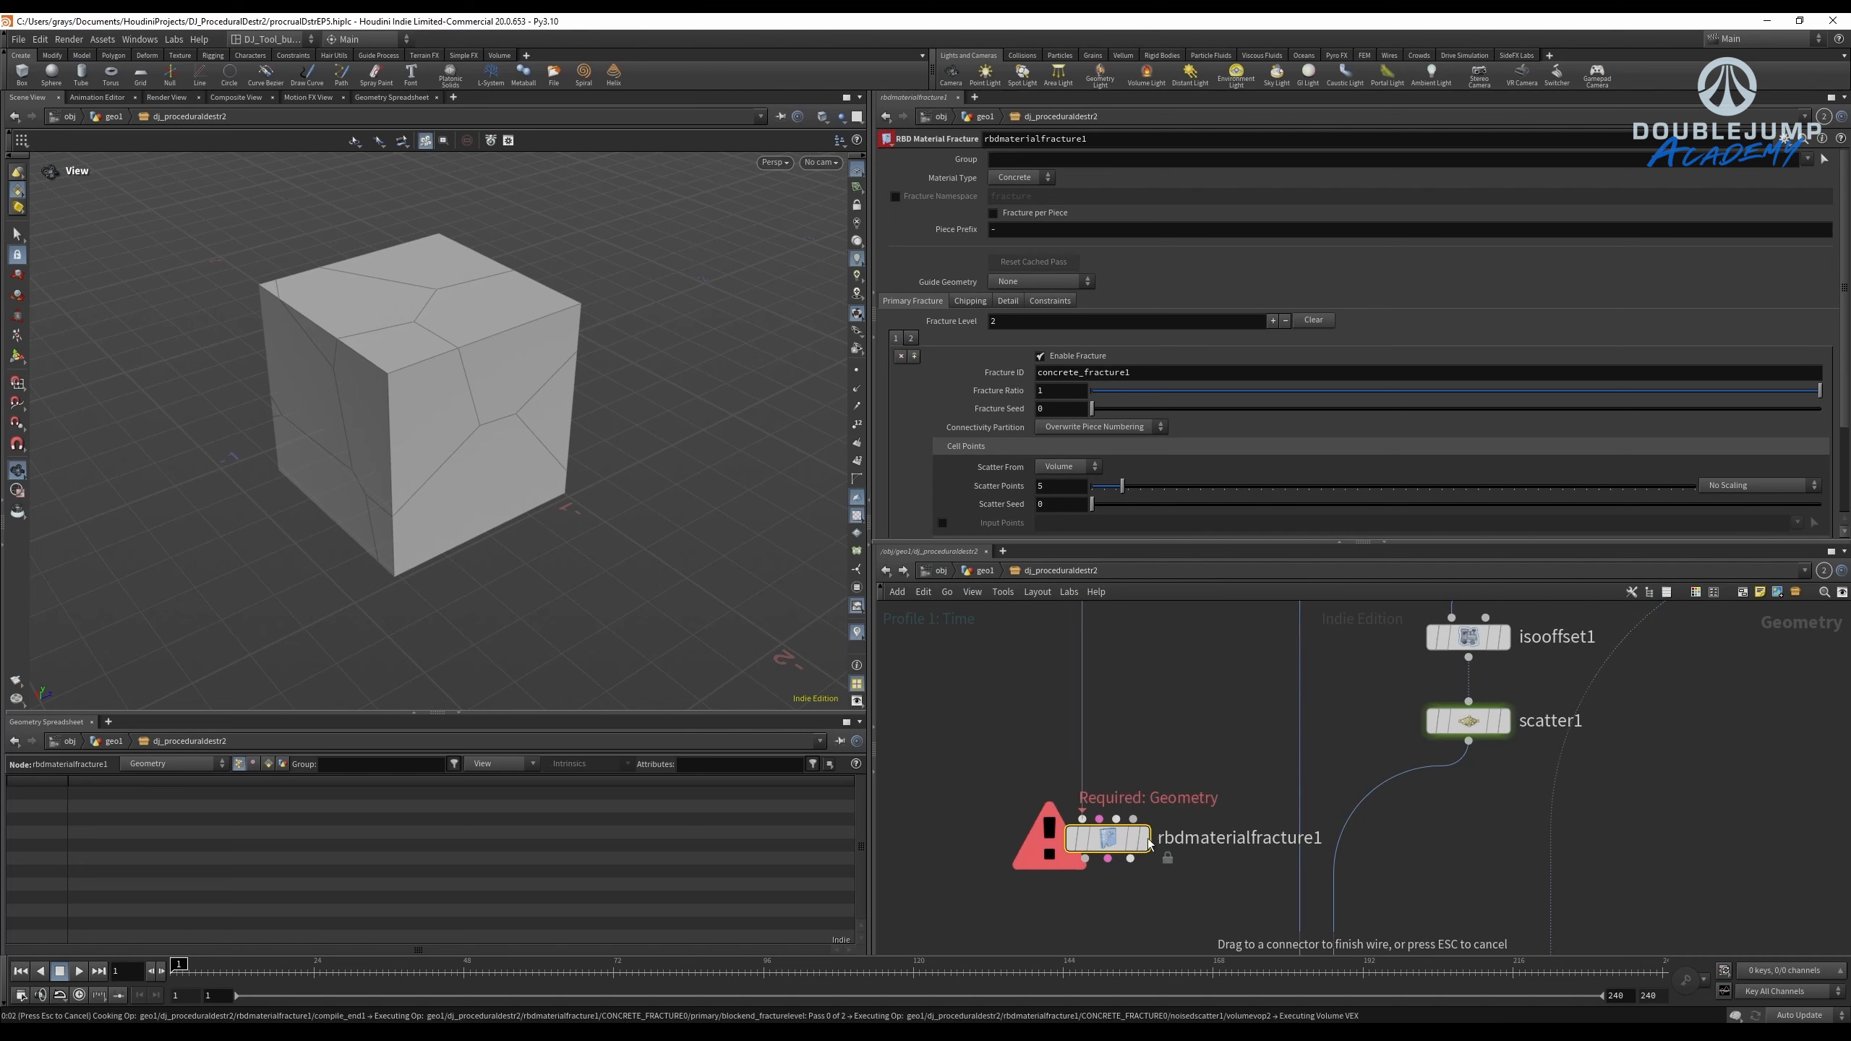
click(1146, 839)
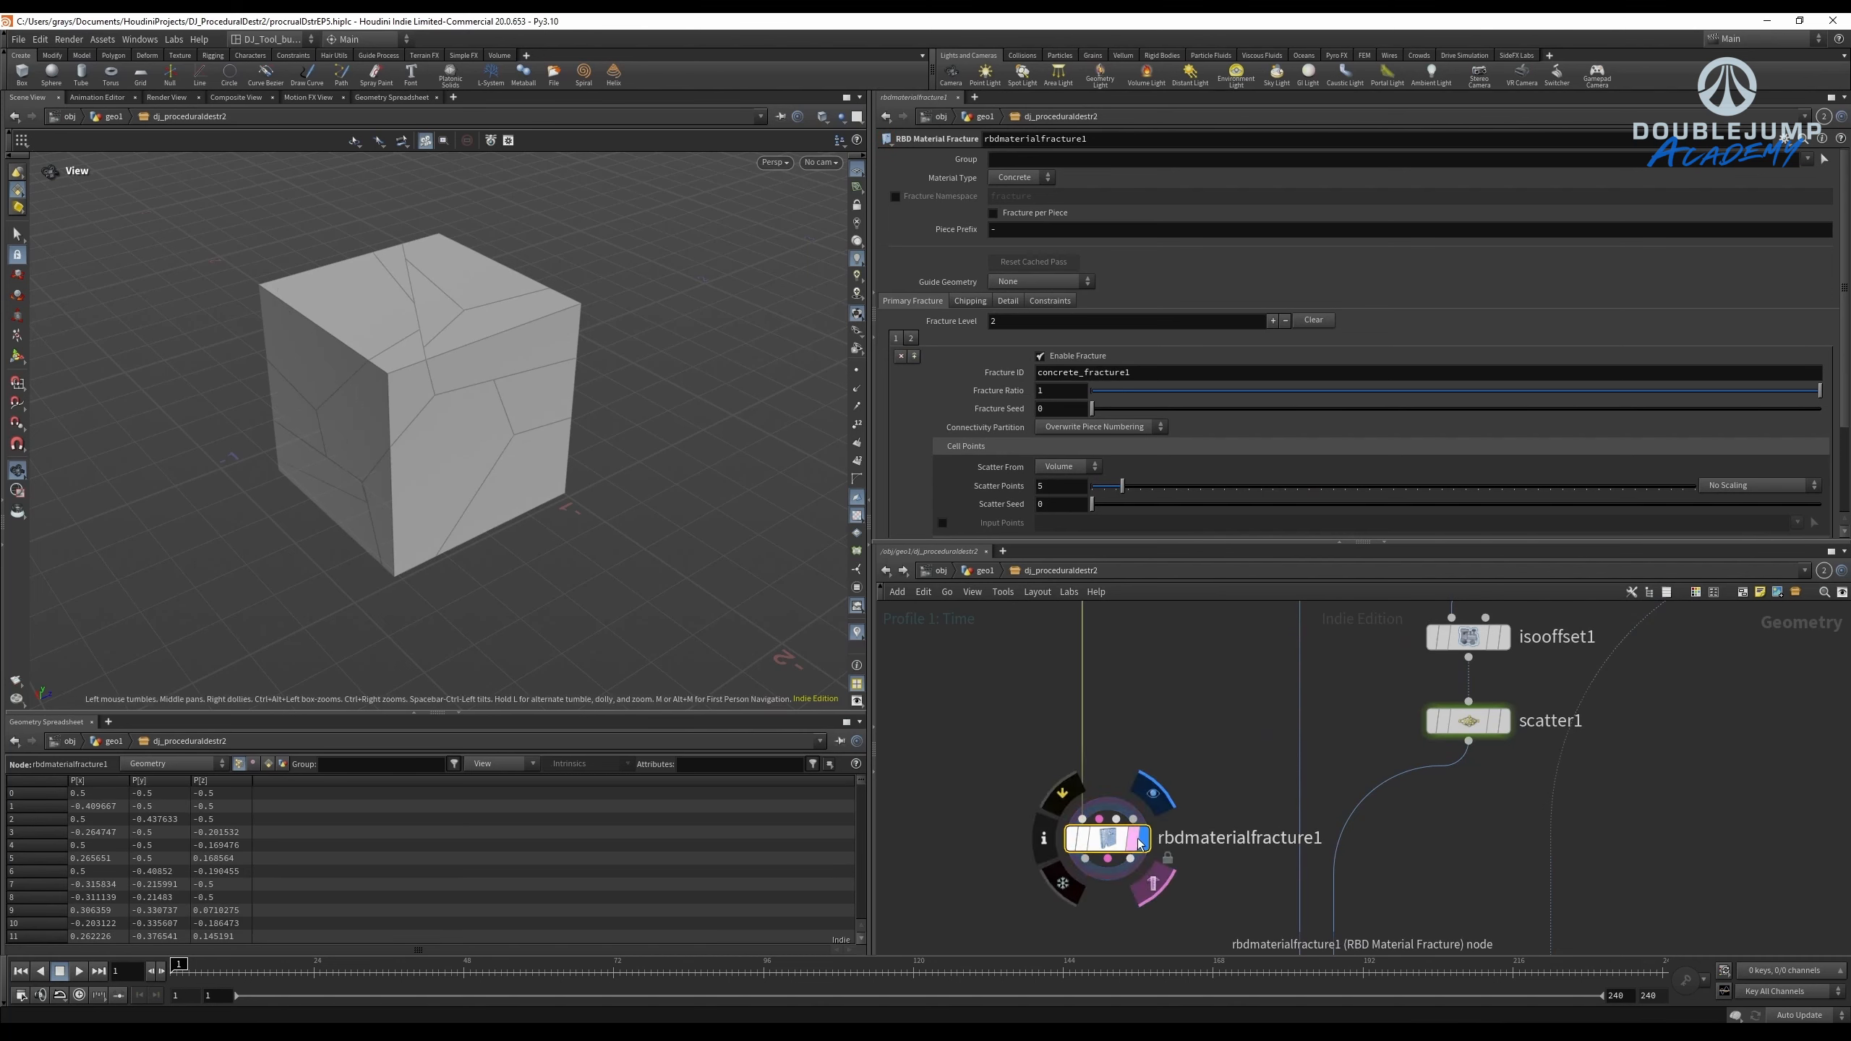
Enable Edge Detail on rbdmaterialfracture1 and set its primary fracture level to 1.
click(1008, 301)
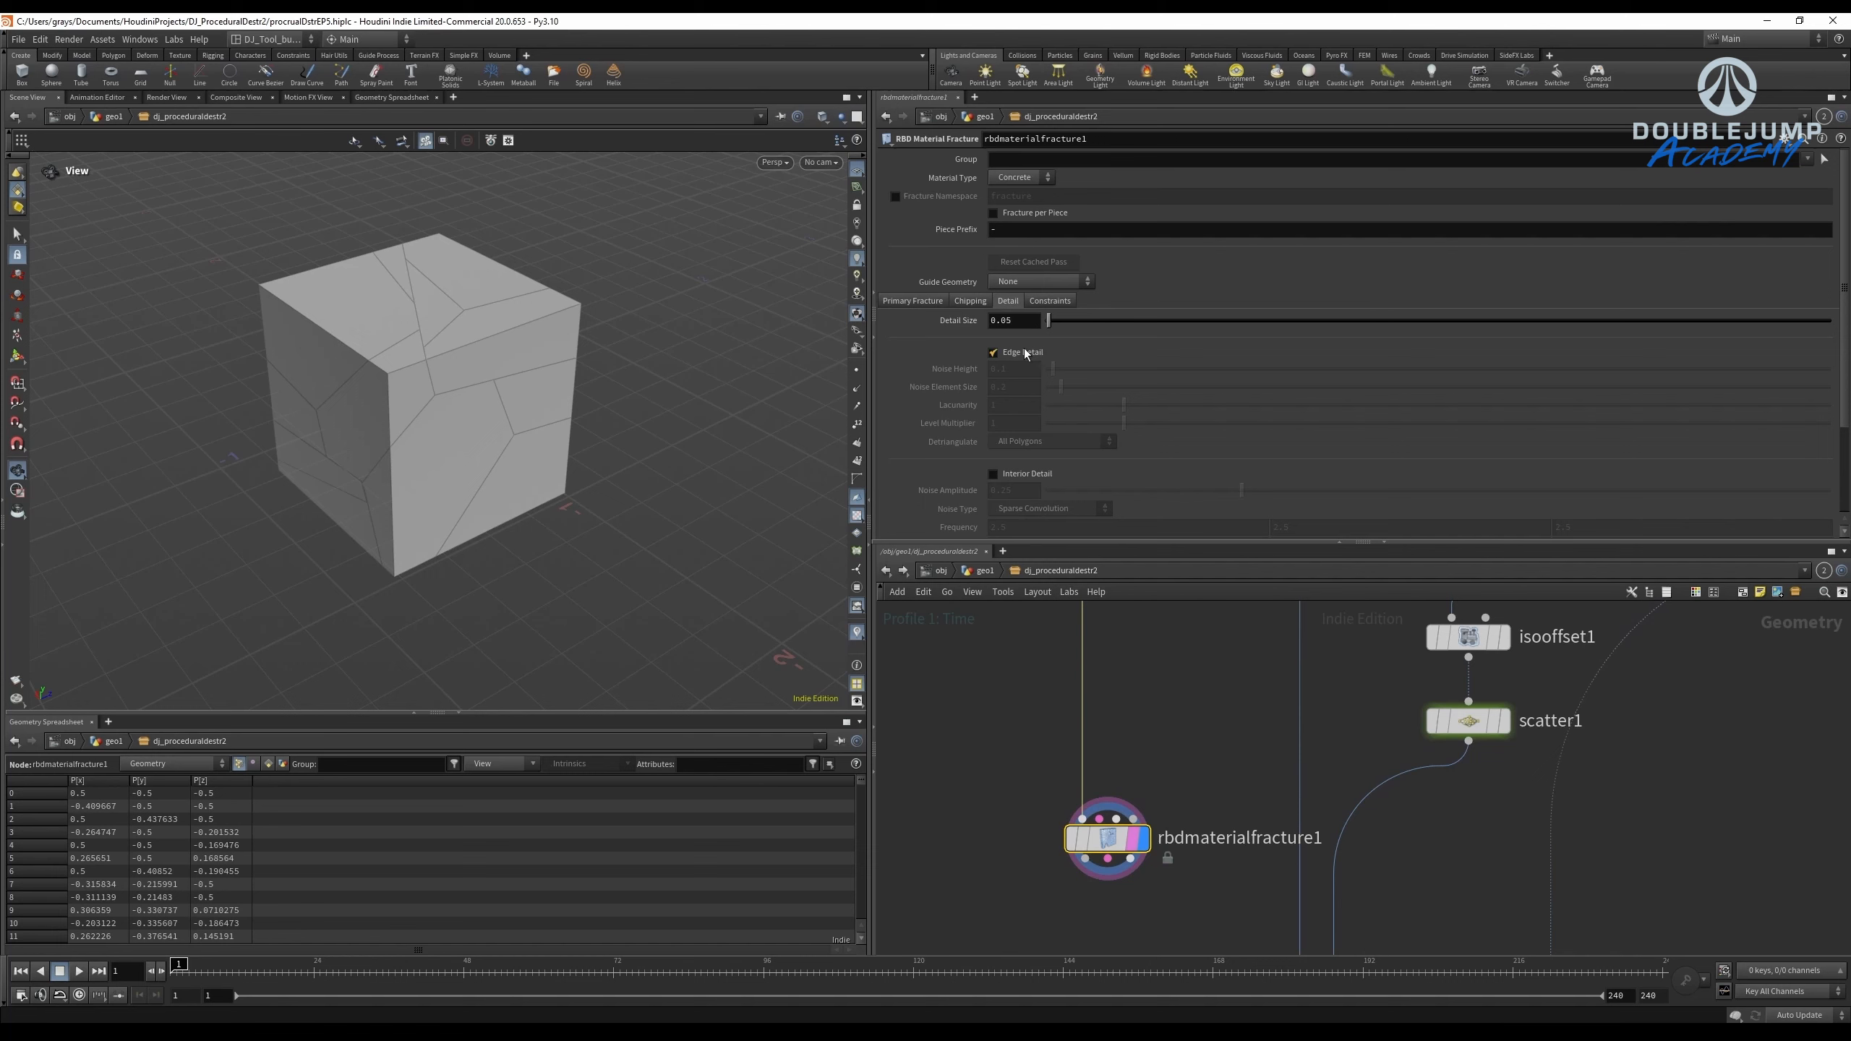
drag(508, 495, 473, 420)
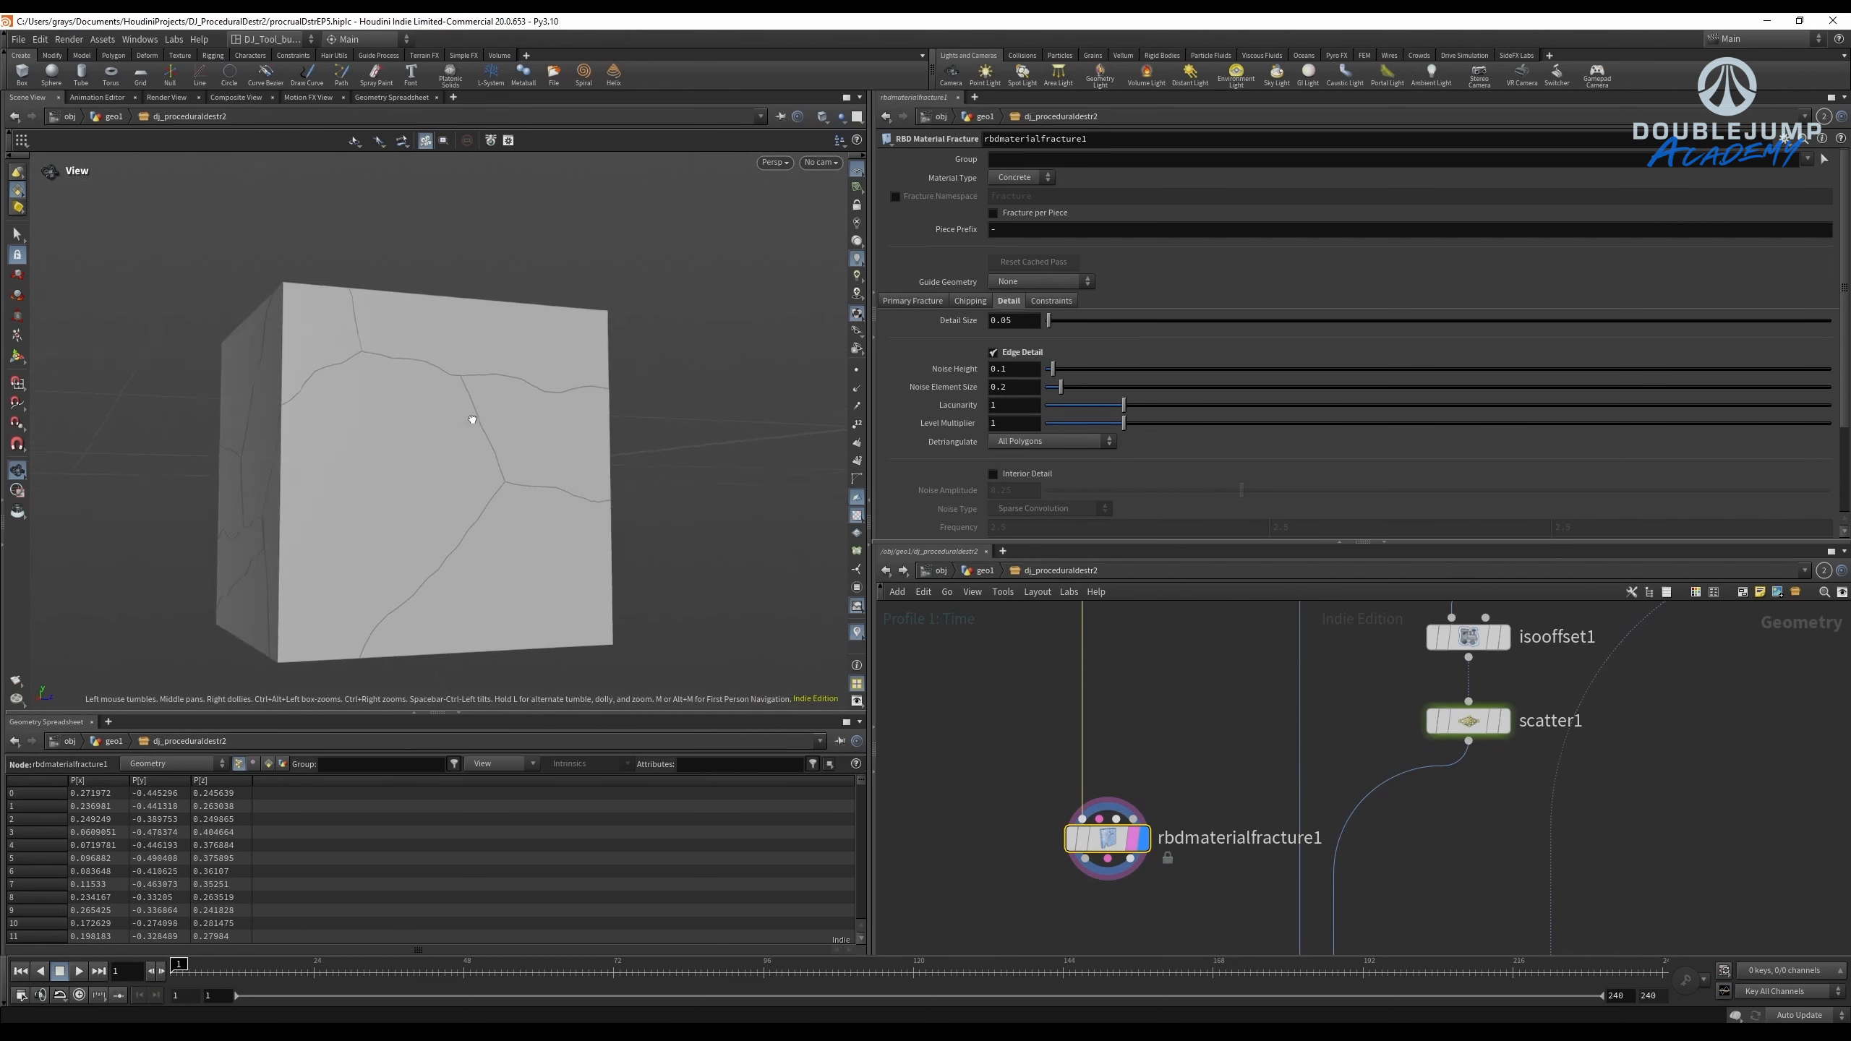
click(903, 301)
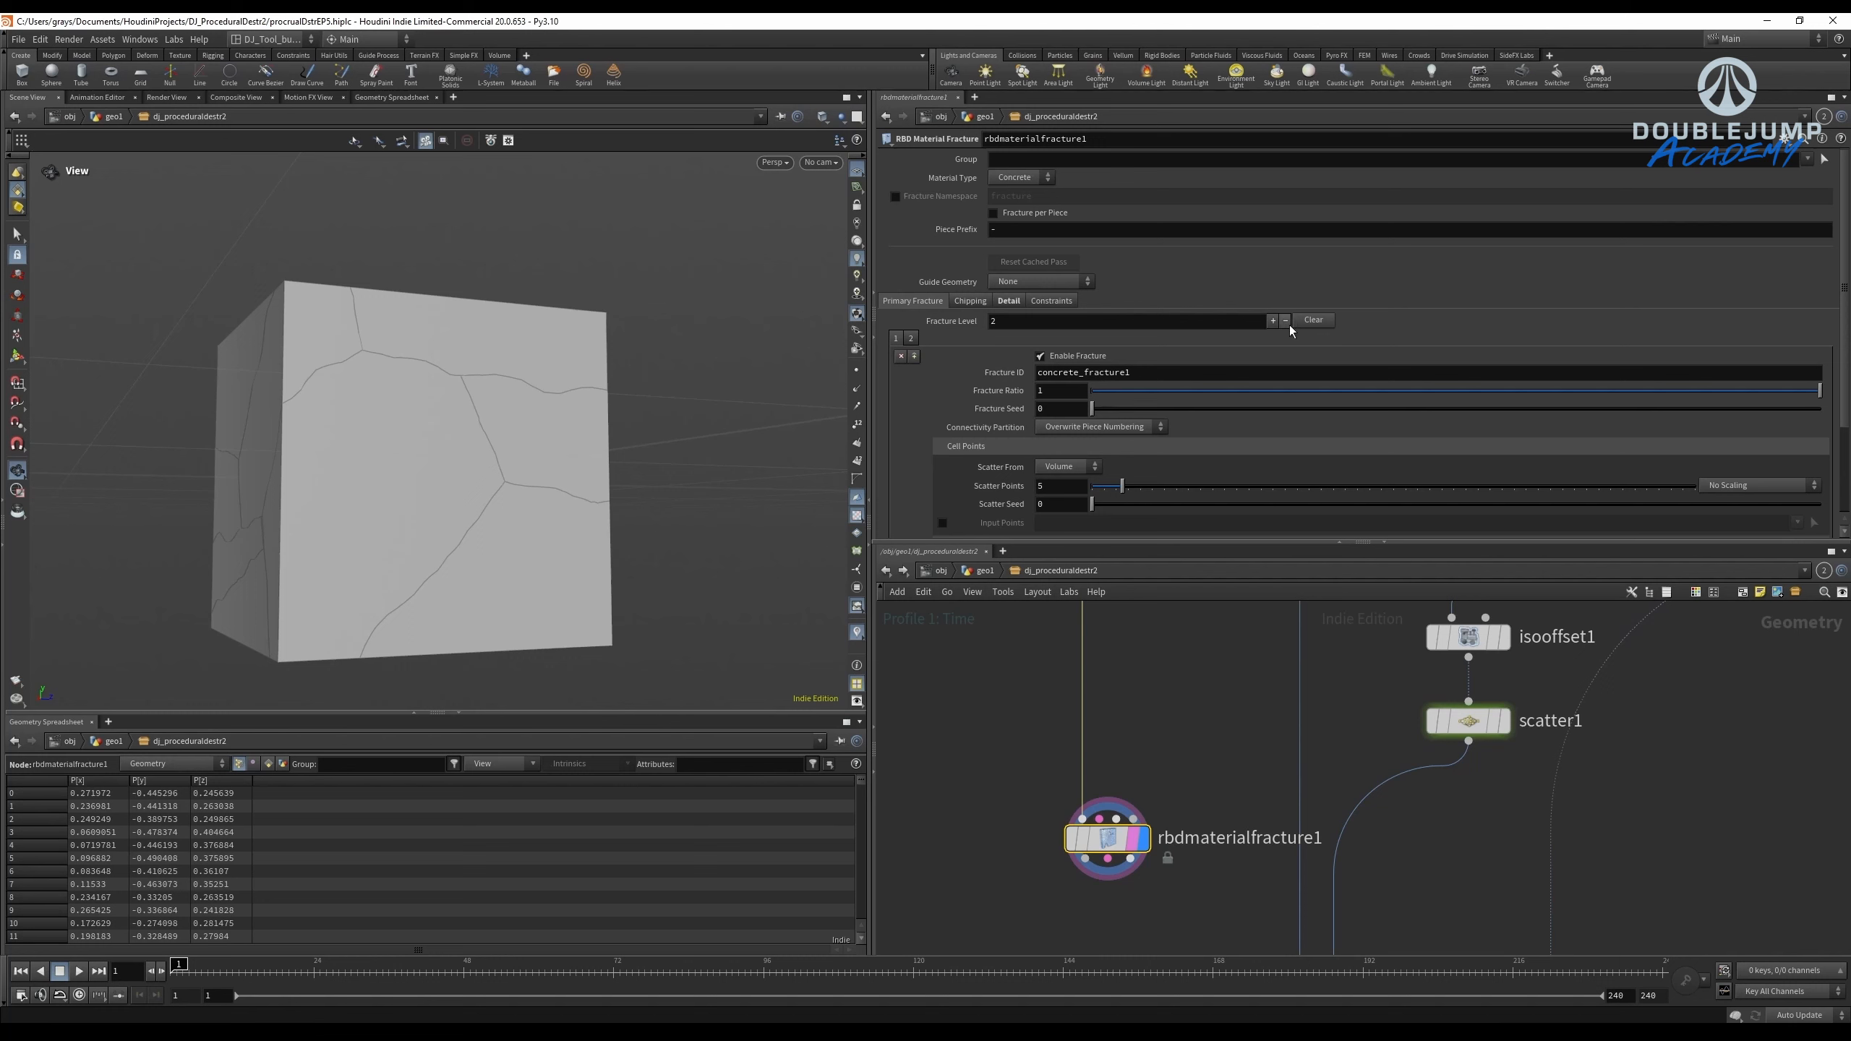
drag(668, 415, 716, 447)
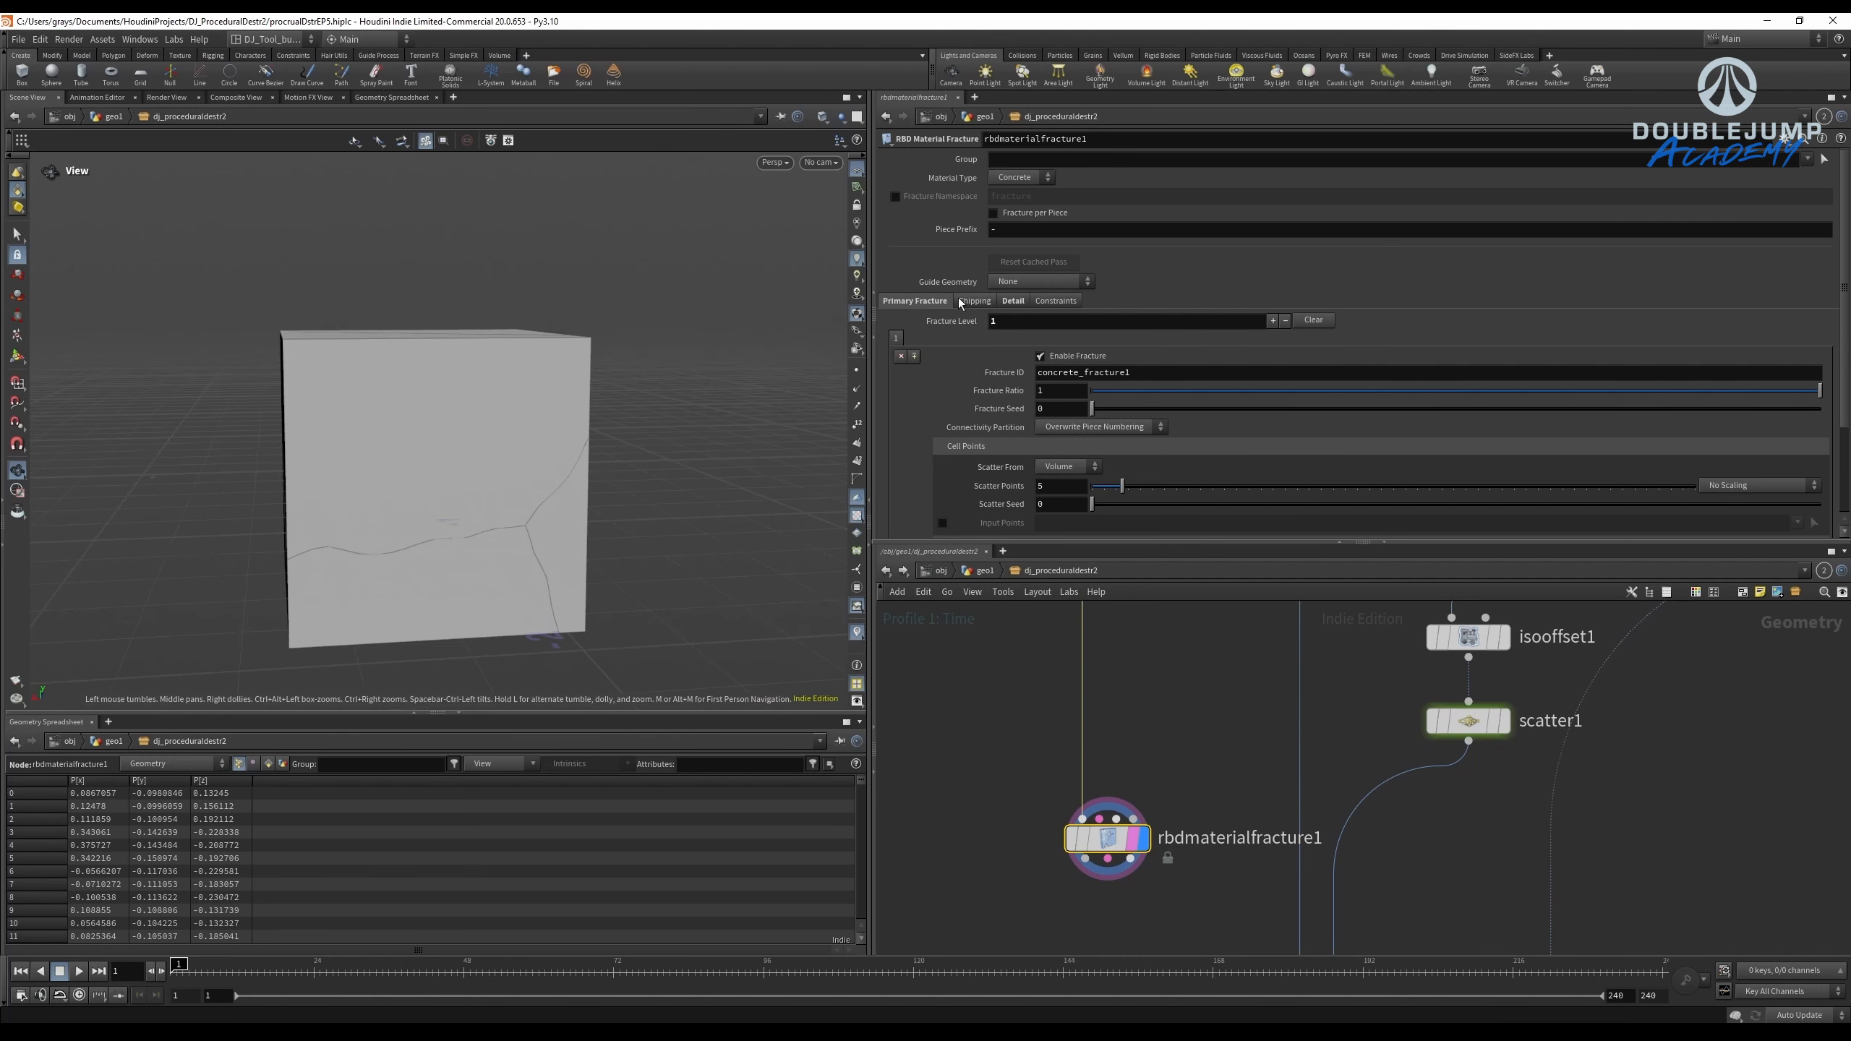
Set the edge detail noise height of rbdmaterialfracture1 to 0.313 and check the rougher crack lines.
click(1010, 301)
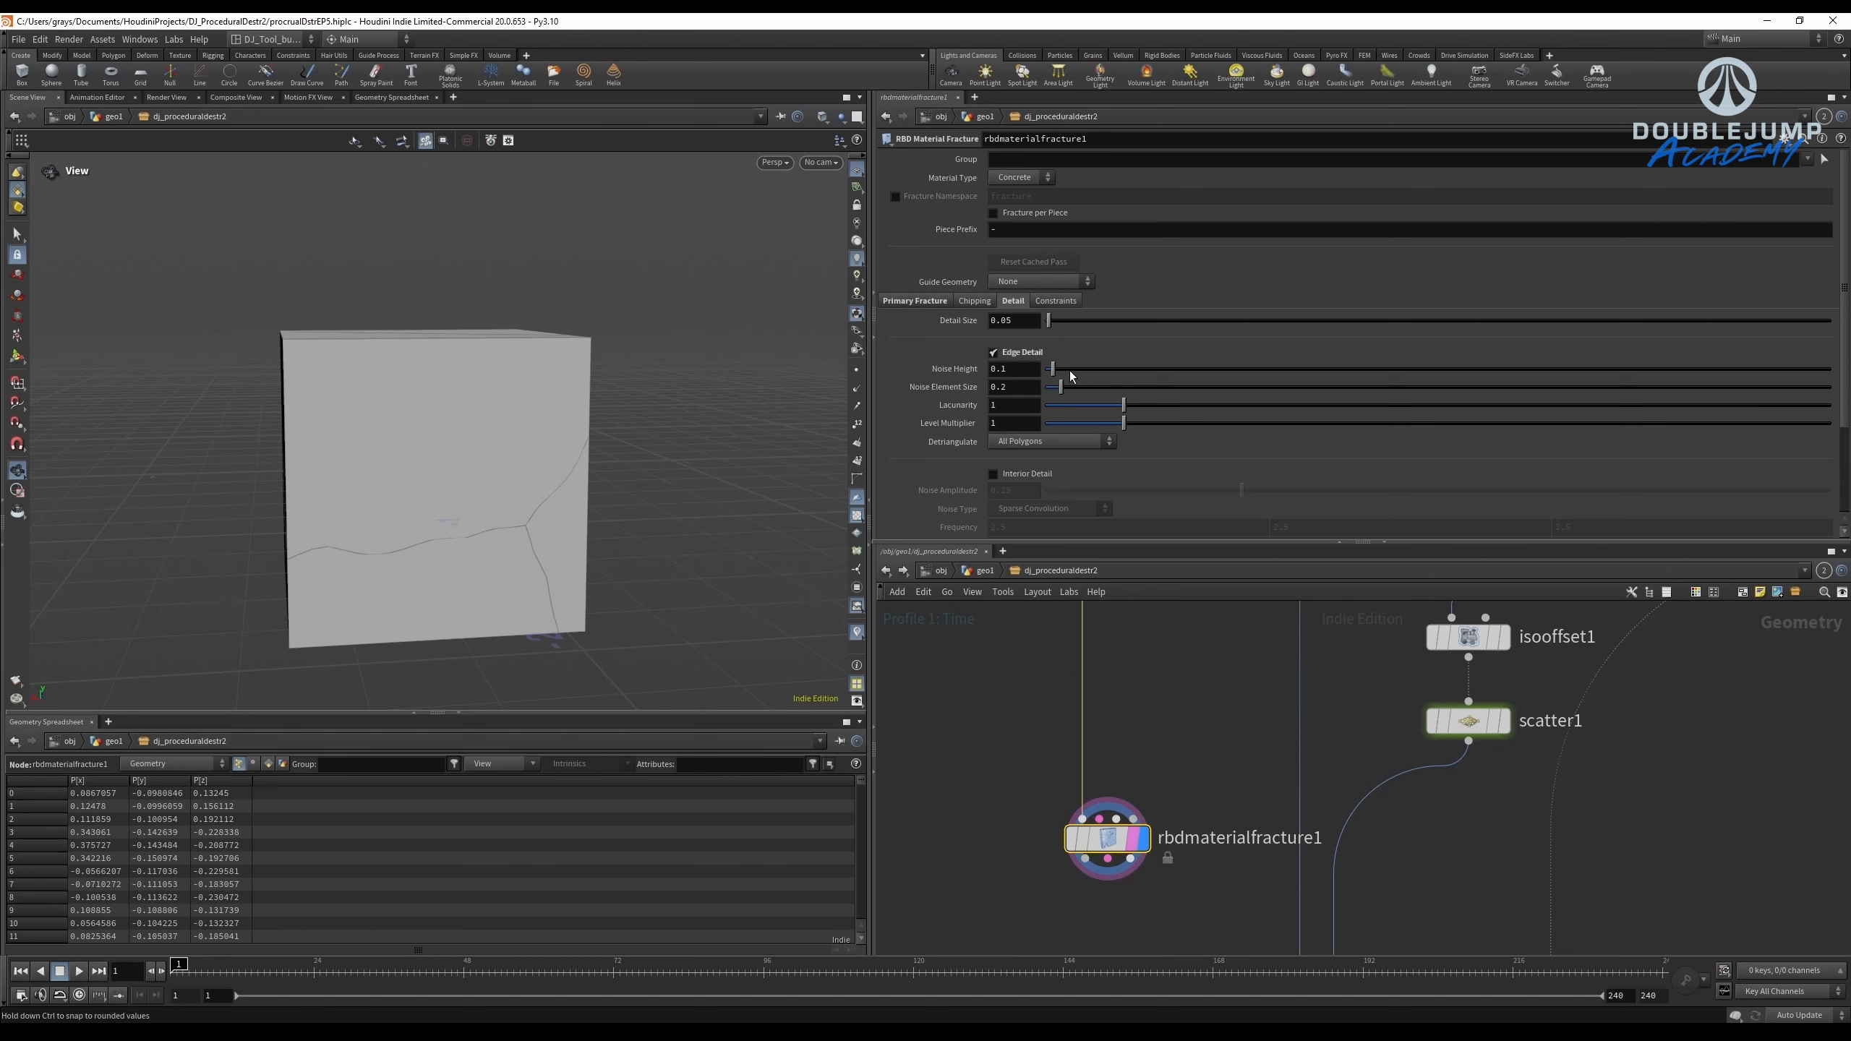
drag(454, 407, 943, 648)
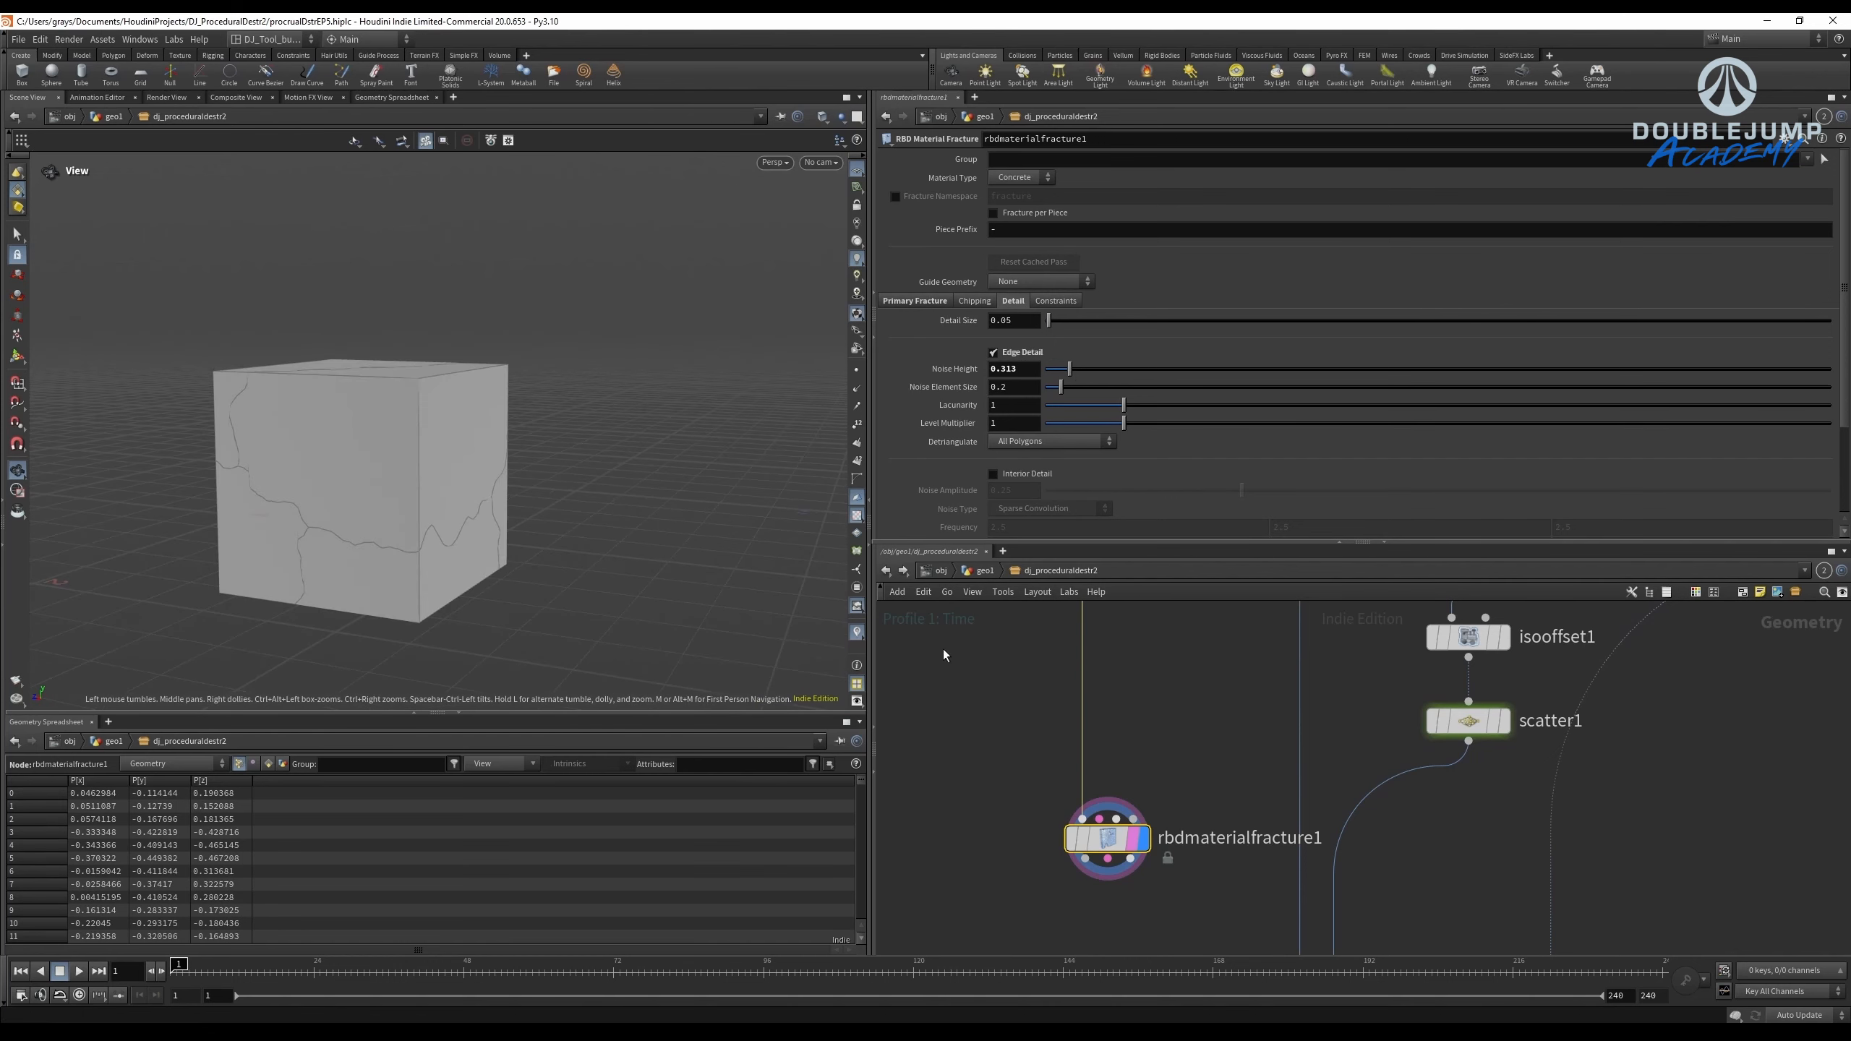
Add an Exploded View node, connect it to the first output of rbdmaterialfracture1 and display it.
scroll(1099, 758, down, 3)
key(Tab)
text(explo)
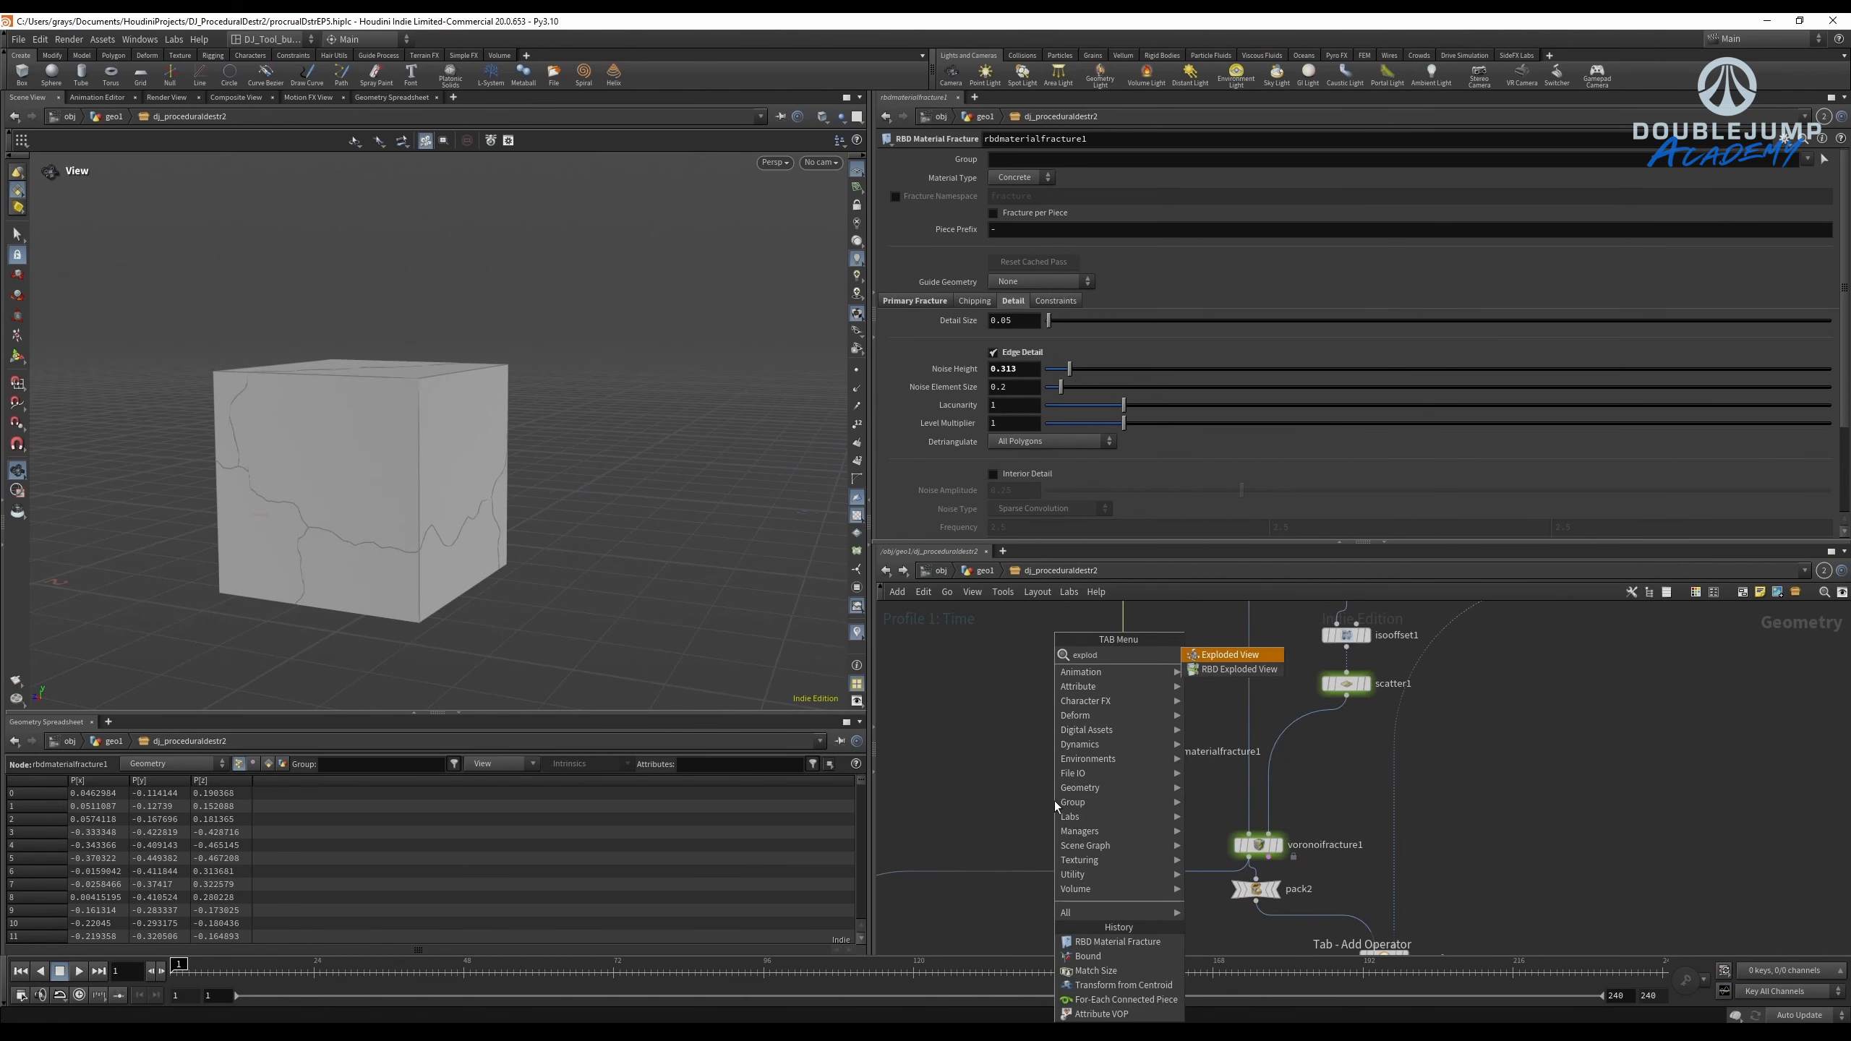
key(Return)
click(1054, 801)
scroll(1055, 801, up, 4)
drag(1200, 724, 1053, 777)
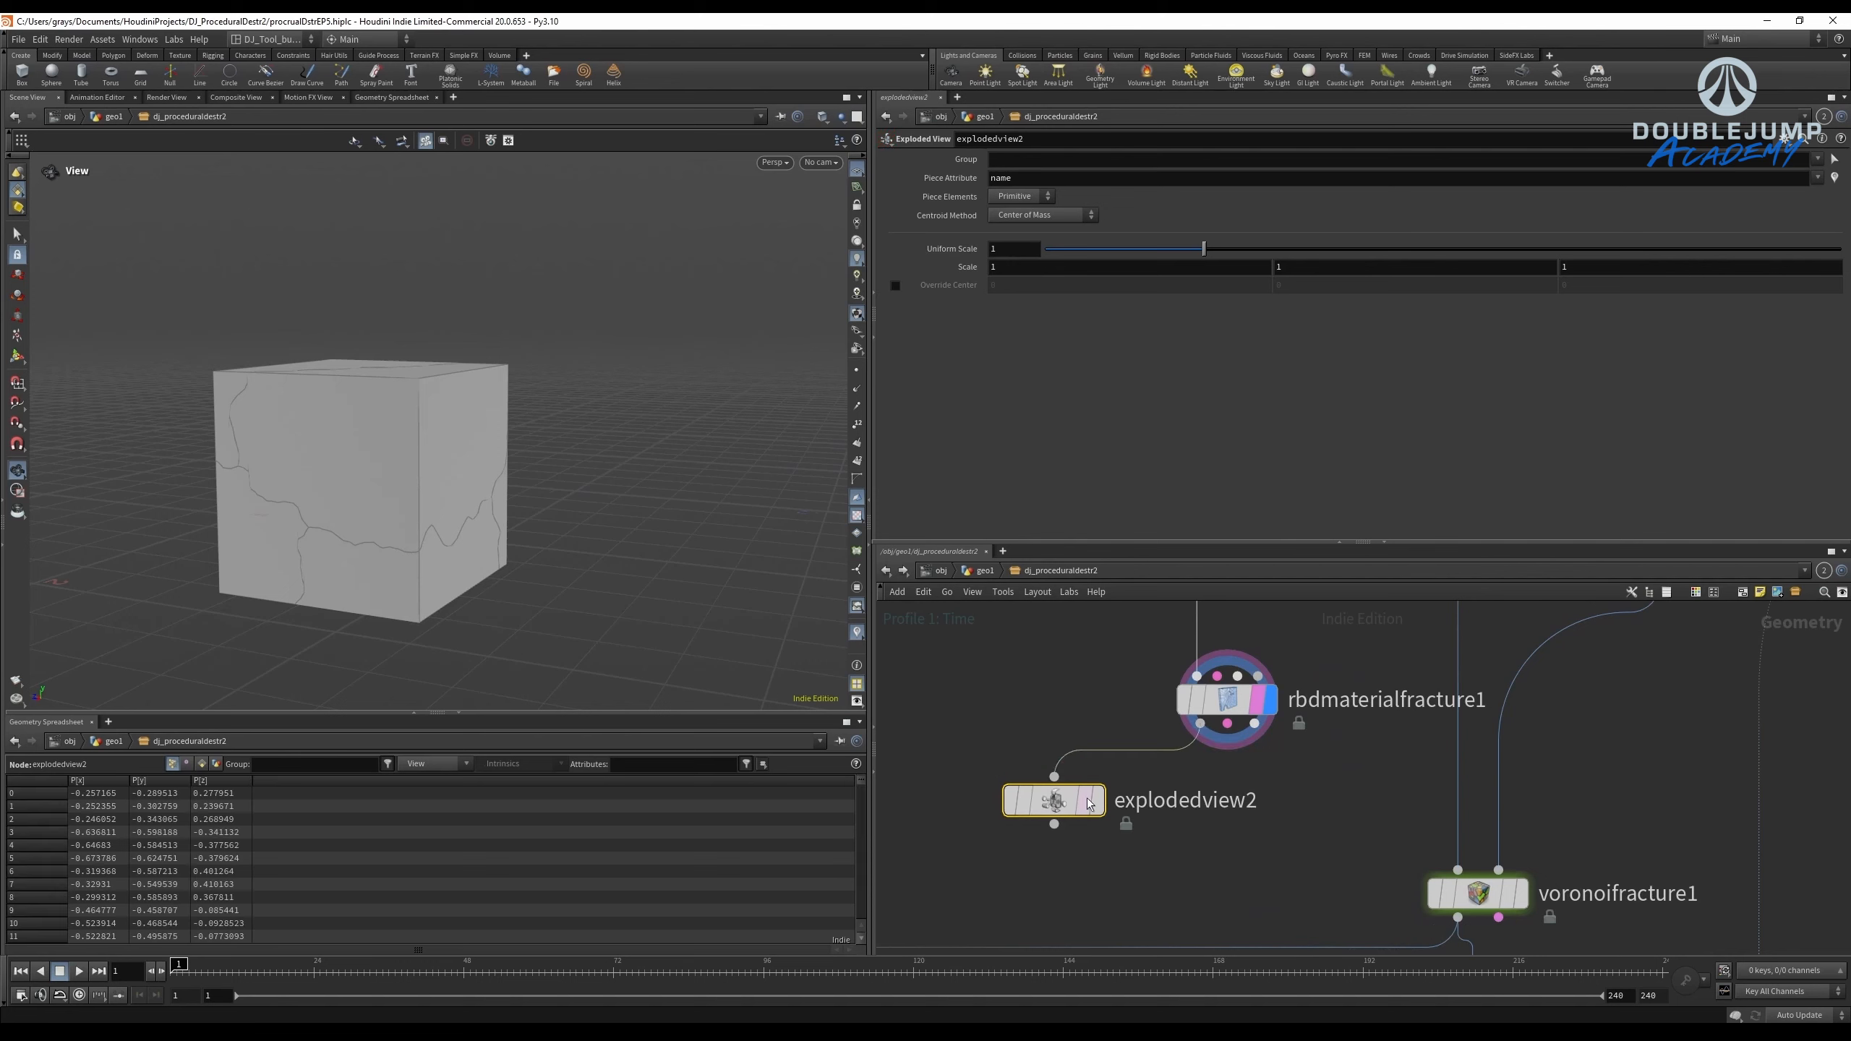
click(1098, 800)
Inspect the exploded pieces from several angles and line up explodedview2 directly beneath rbdmaterialfracture1.
drag(320, 528, 543, 522)
scroll(548, 524, up, 4)
drag(1207, 702, 1009, 675)
scroll(1126, 698, down, 4)
middle_drag(1173, 766, 1339, 844)
scroll(1160, 744, up, 2)
drag(1158, 715, 1381, 895)
scroll(1367, 751, down, 1)
drag(729, 488, 277, 431)
scroll(1368, 705, up, 1)
Compare the assembled rbdmaterialfracture1 cube with its exploded pieces by switching the display between the two nodes.
click(1214, 697)
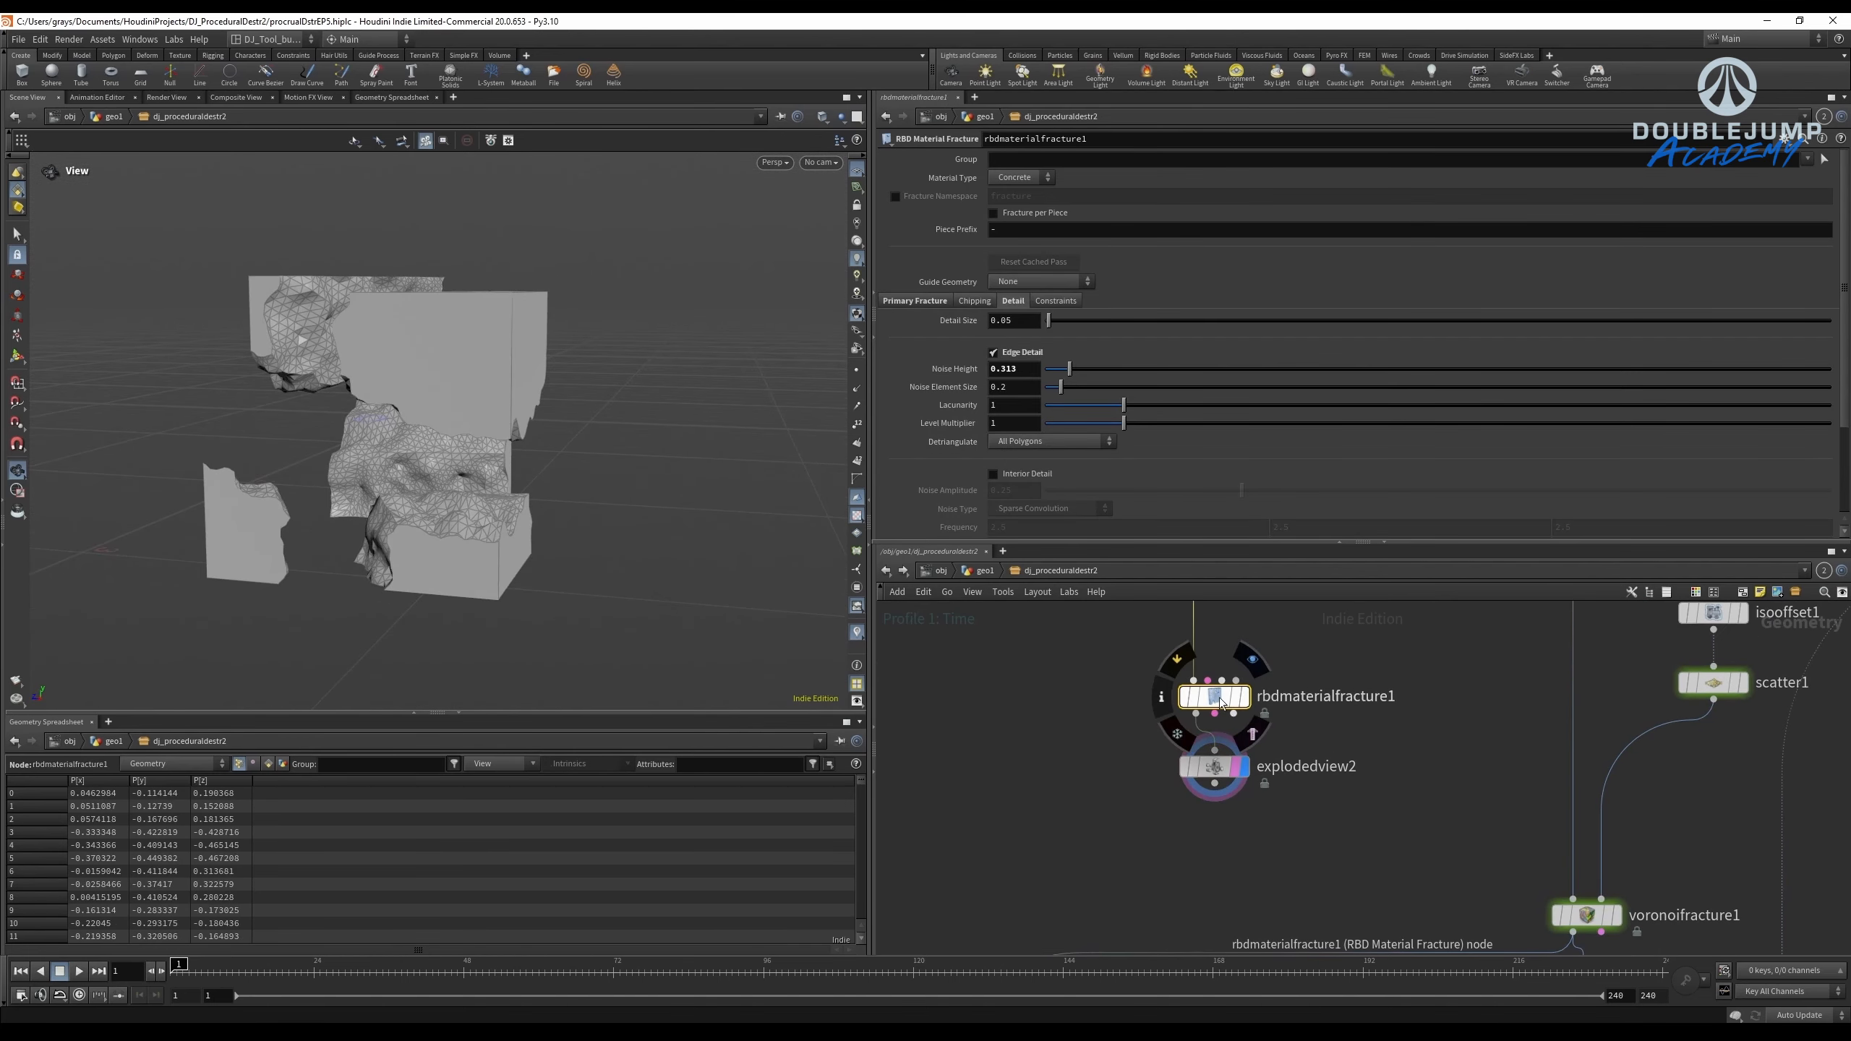
click(1242, 697)
click(1246, 698)
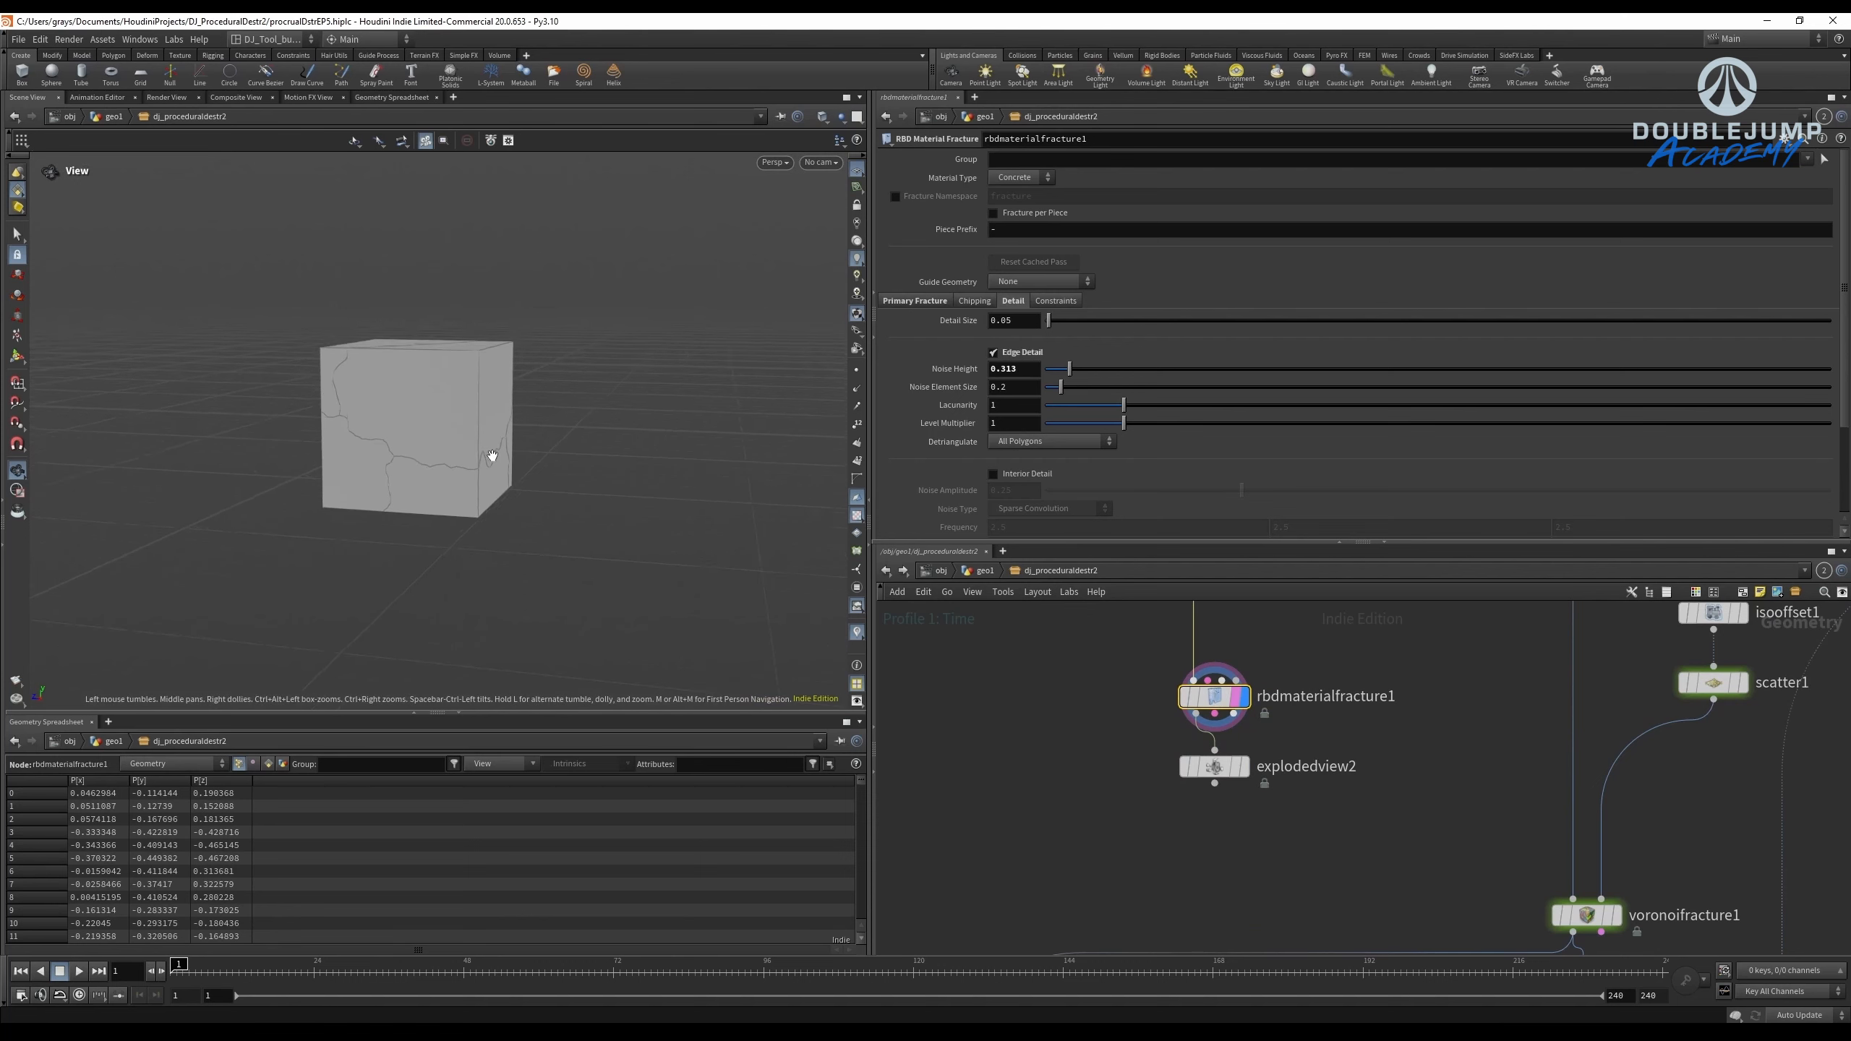
drag(492, 455, 558, 449)
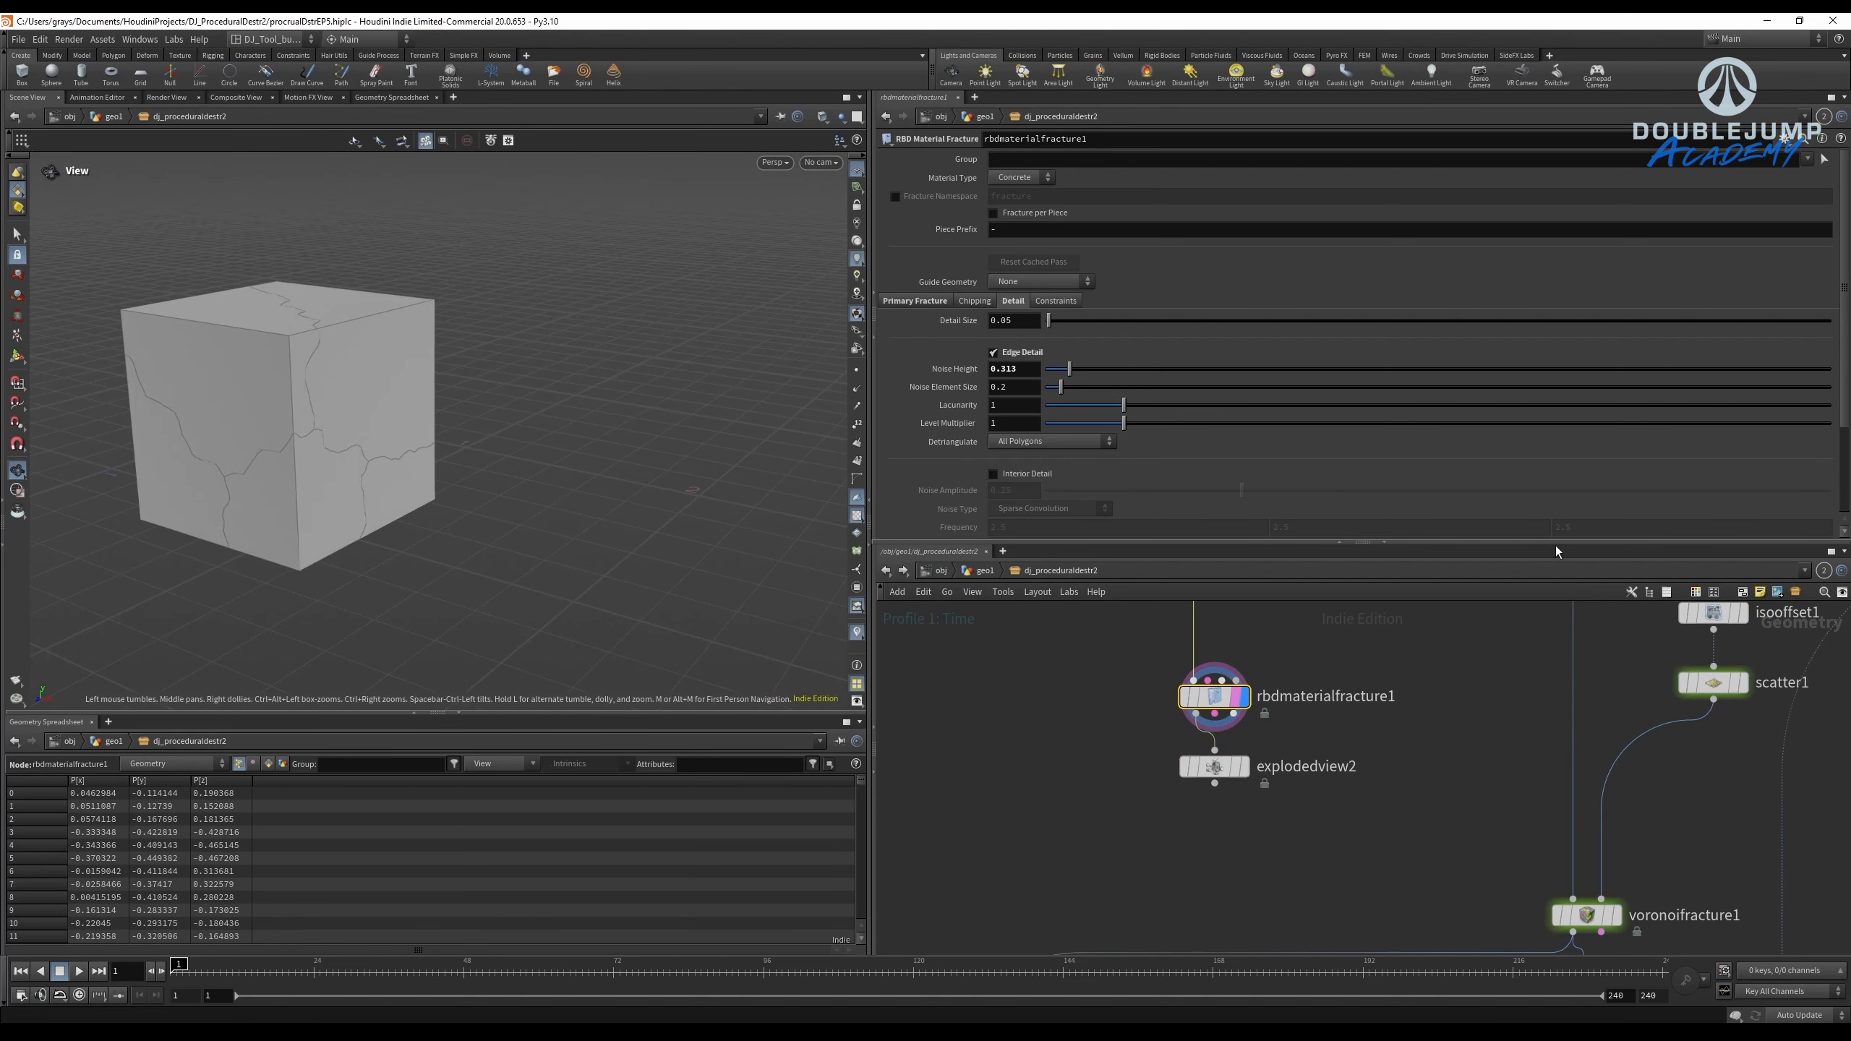
scroll(1126, 727, down, 2)
scroll(1126, 727, up, 3)
click(1243, 766)
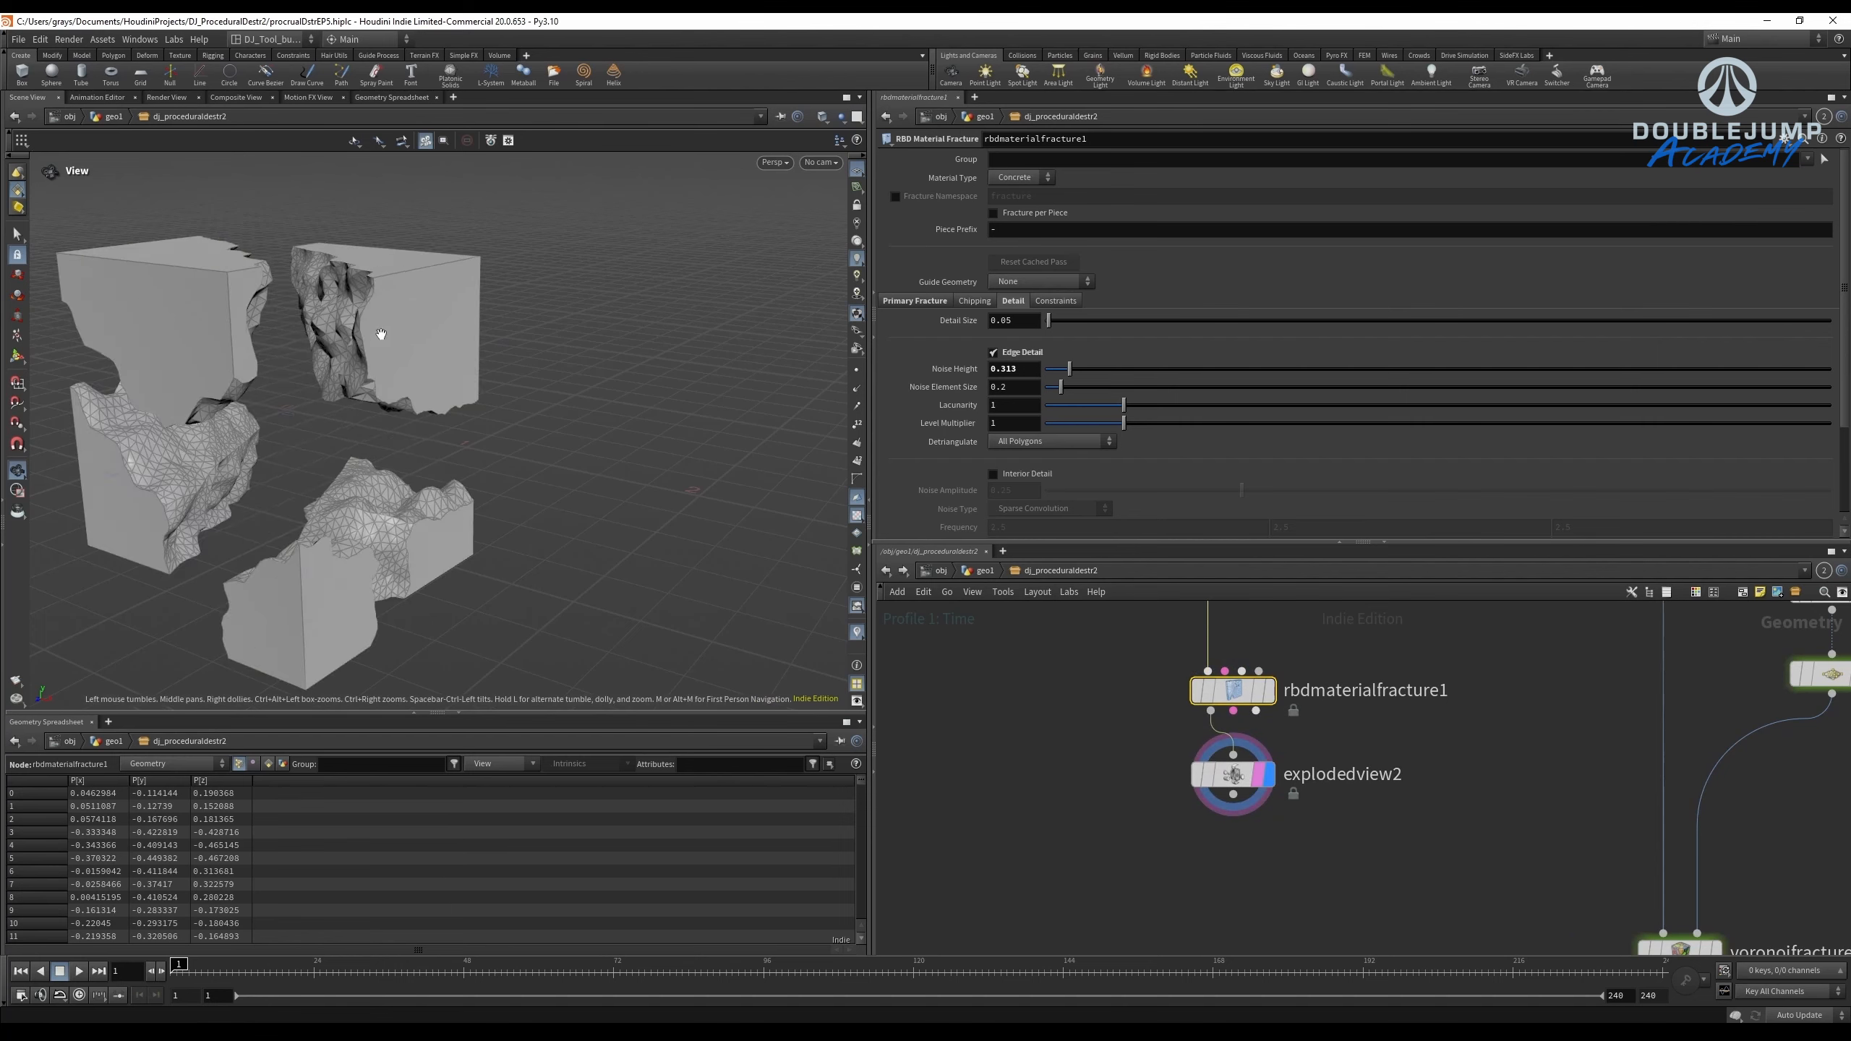
drag(380, 334, 606, 421)
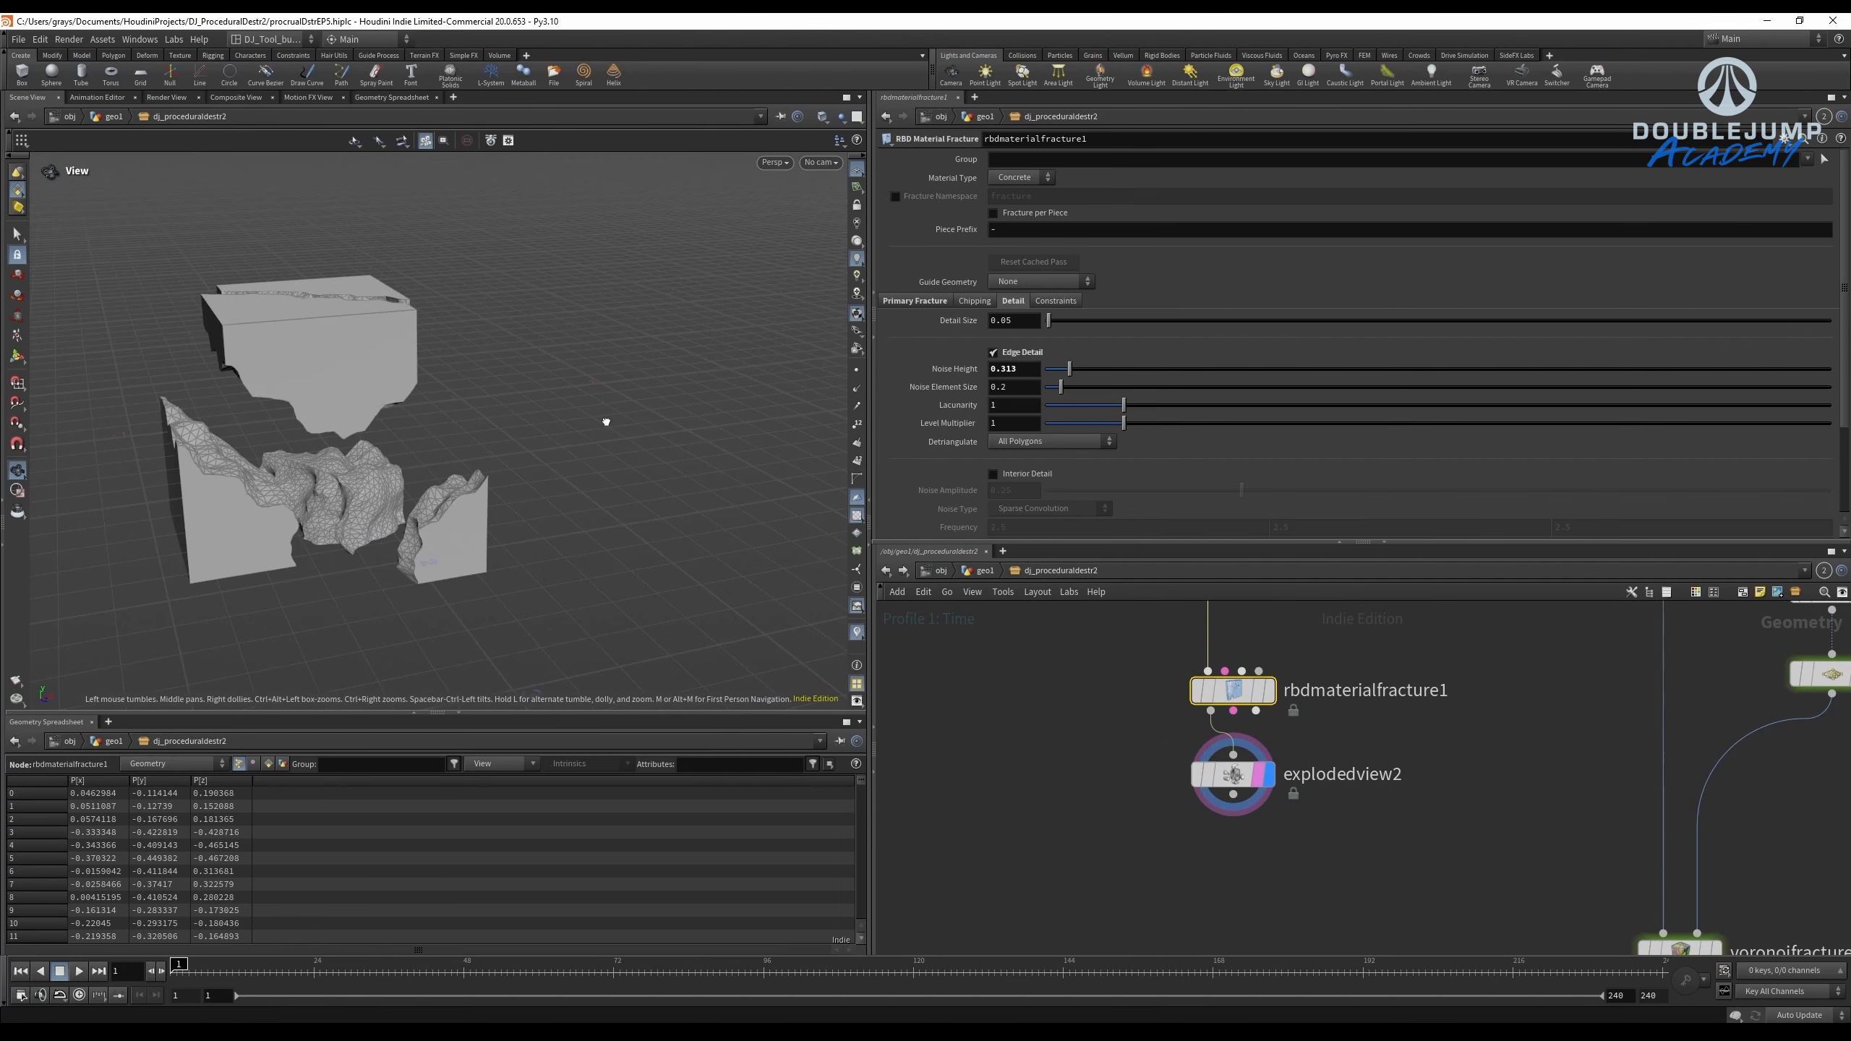
scroll(1378, 651, up, 1)
click(1241, 698)
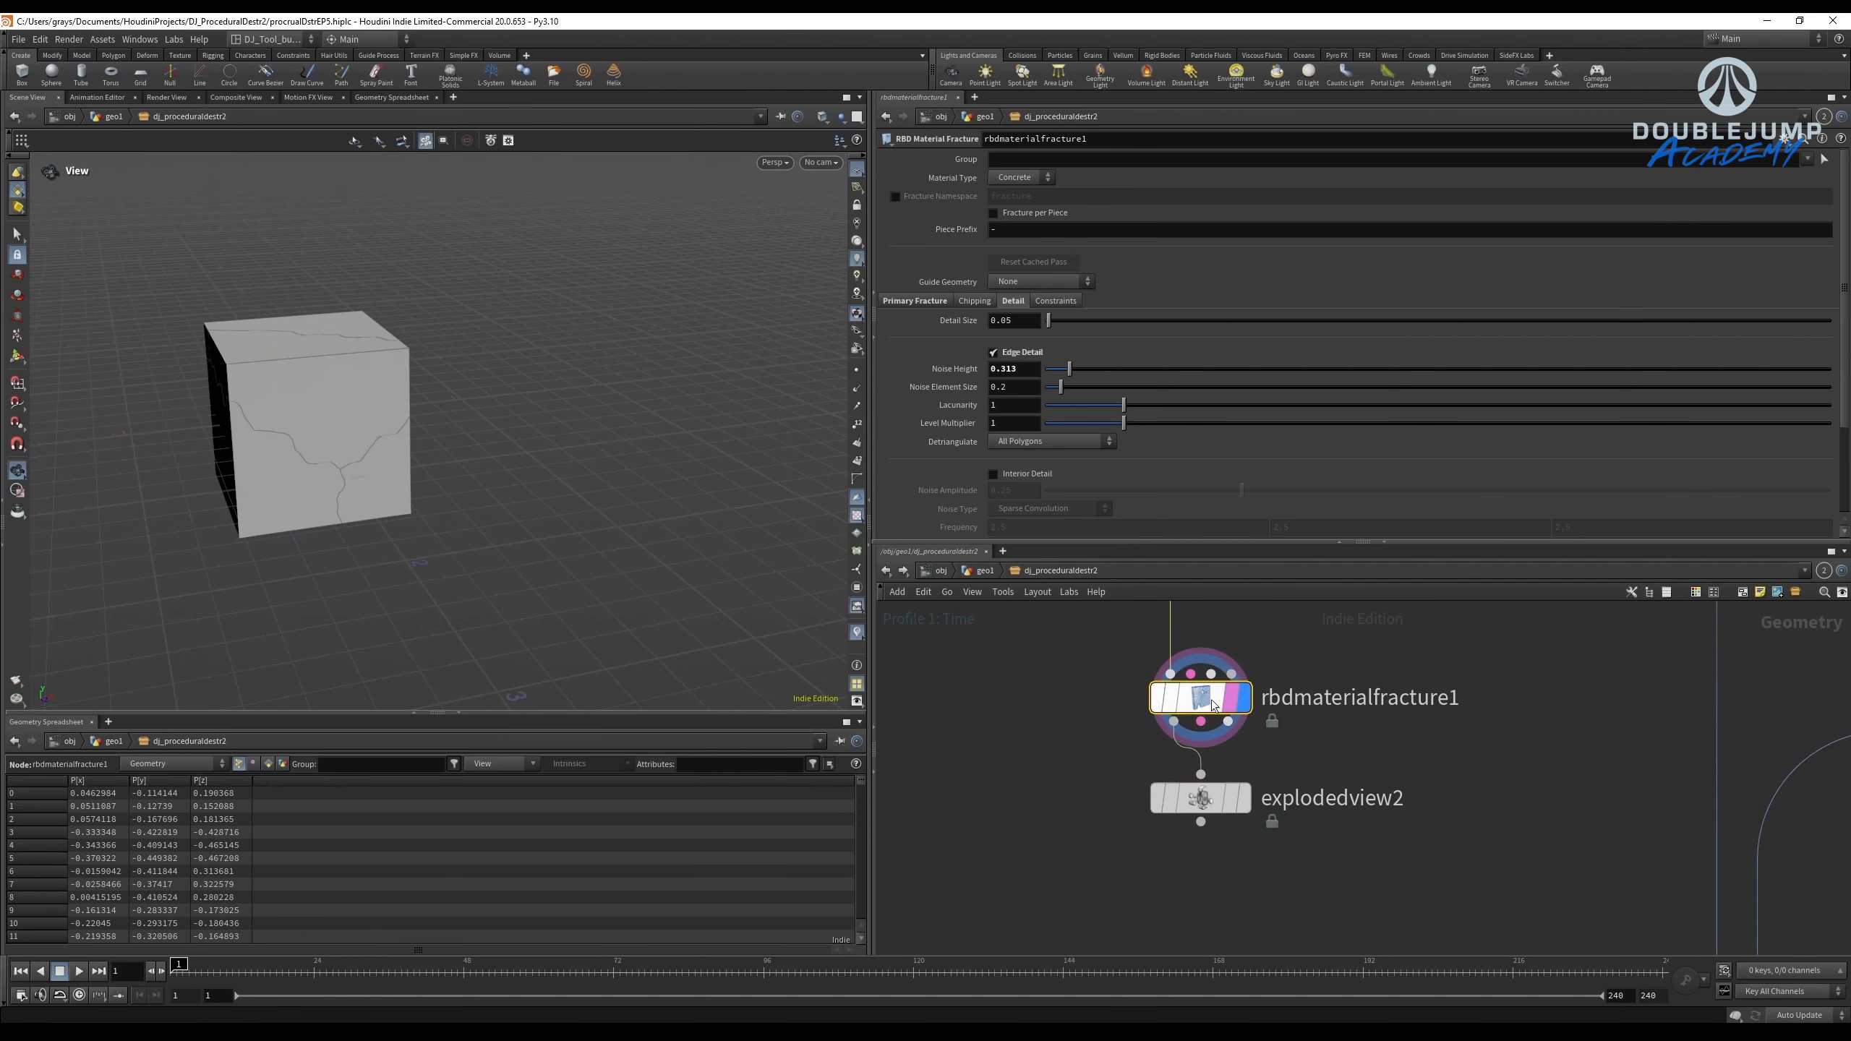
drag(371, 390, 343, 394)
click(1241, 799)
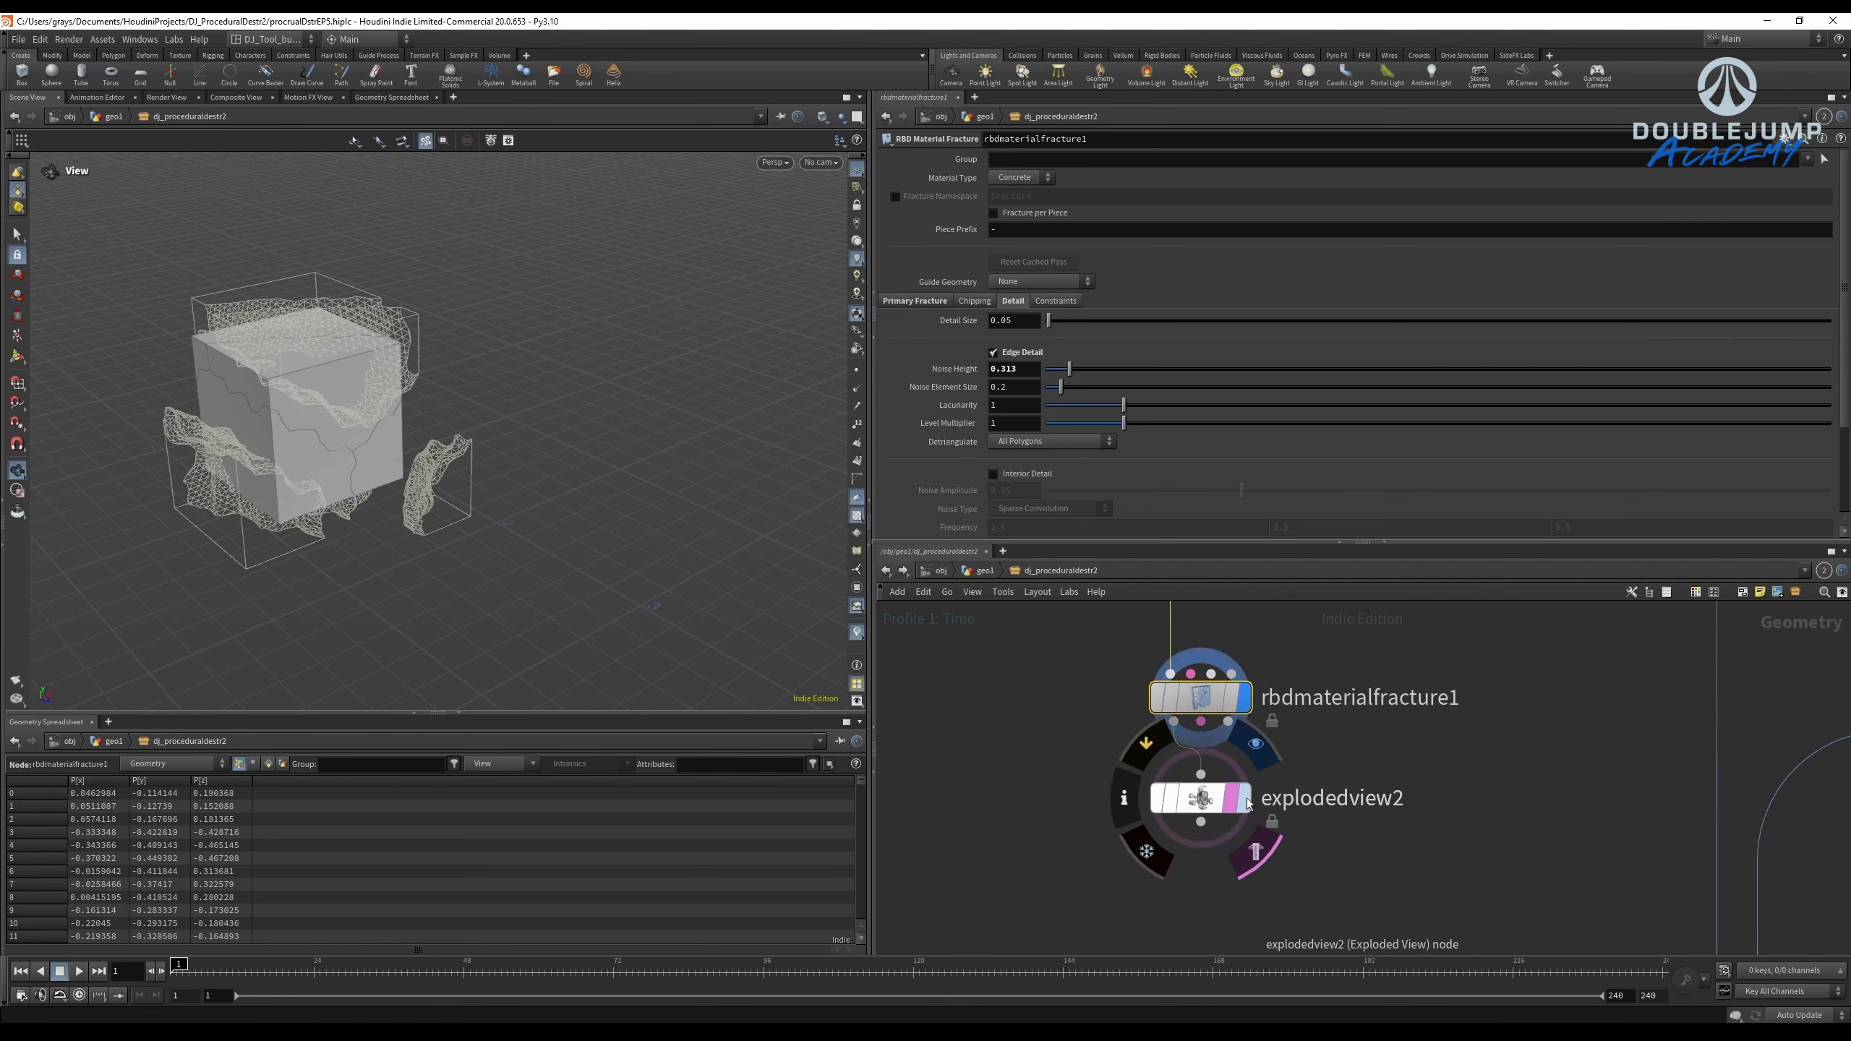
scroll(659, 546, down, 3)
scroll(1239, 657, up, 4)
scroll(1312, 692, down, 3)
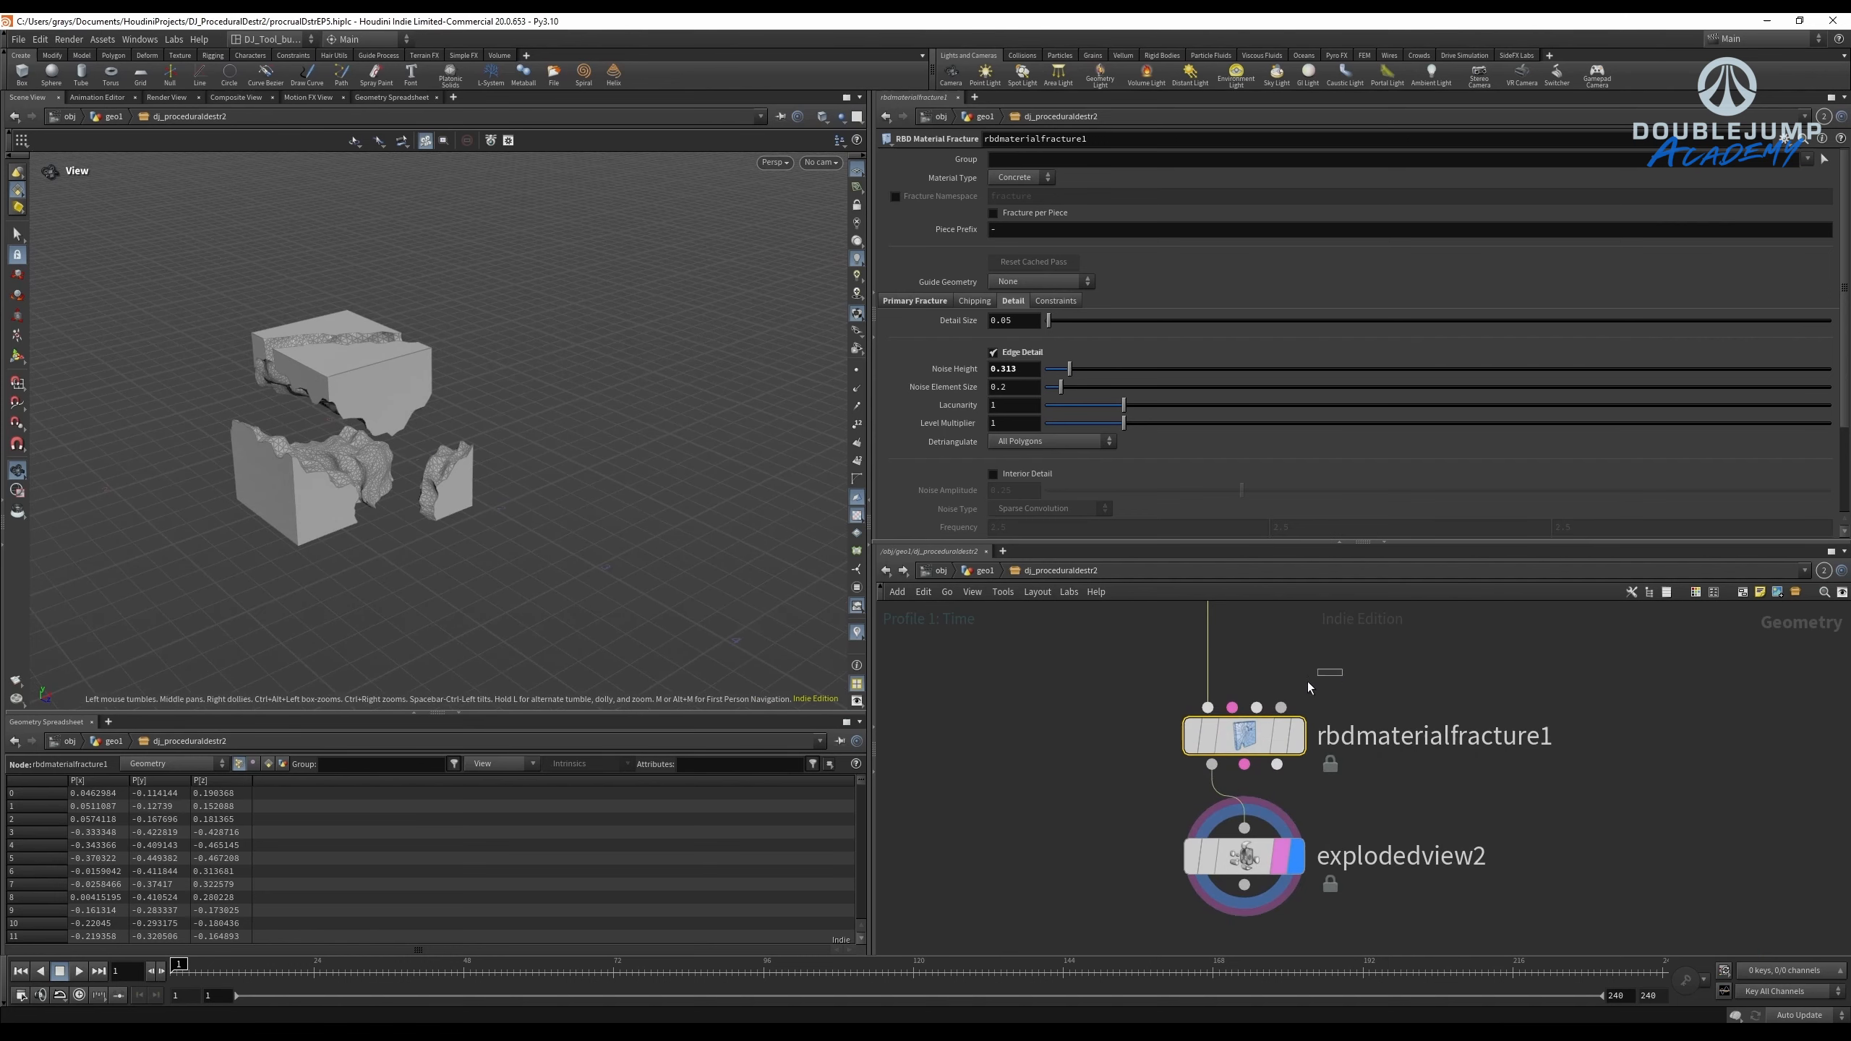
click(1297, 739)
Delete the nine-node side branch that splits off the inside group after voronoifracture1.
scroll(1037, 664, down, 8)
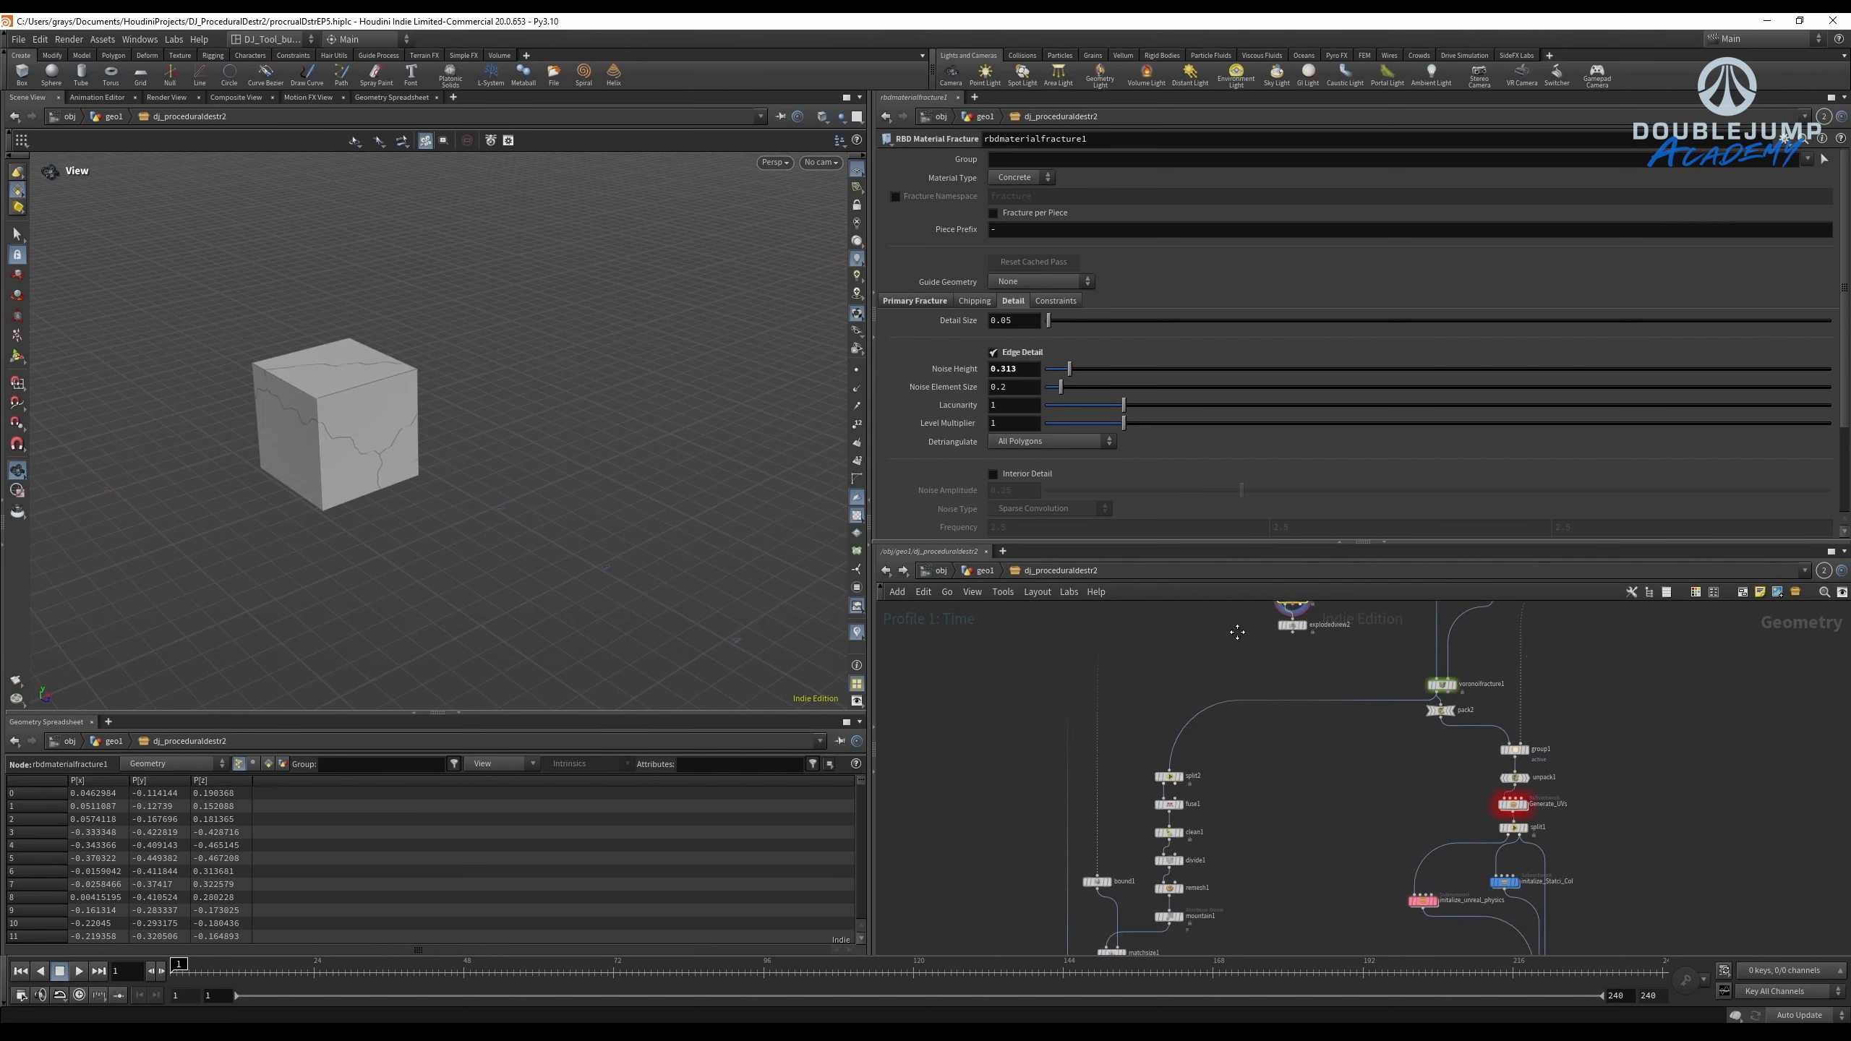
scroll(1041, 694, down, 3)
drag(1030, 677, 1207, 910)
scroll(1144, 855, up, 4)
middle_drag(1120, 693, 1224, 825)
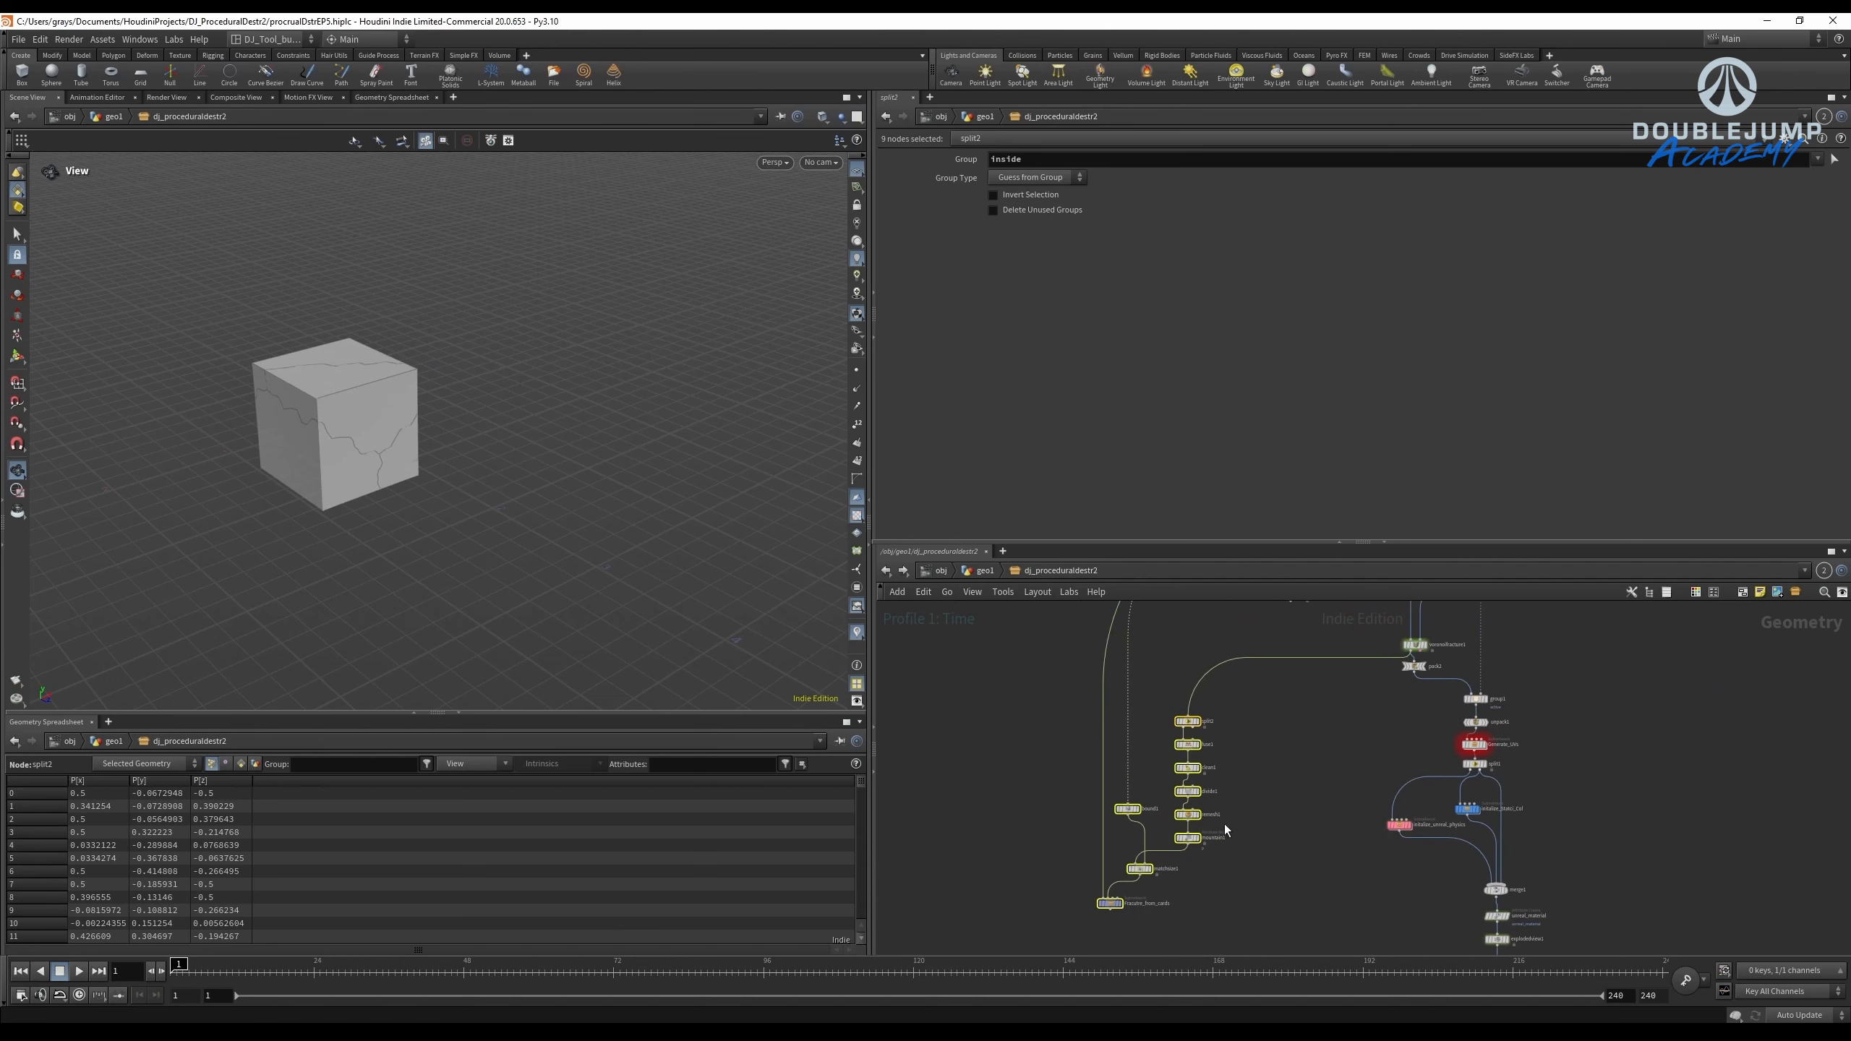
key(Delete)
scroll(1210, 693, down, 4)
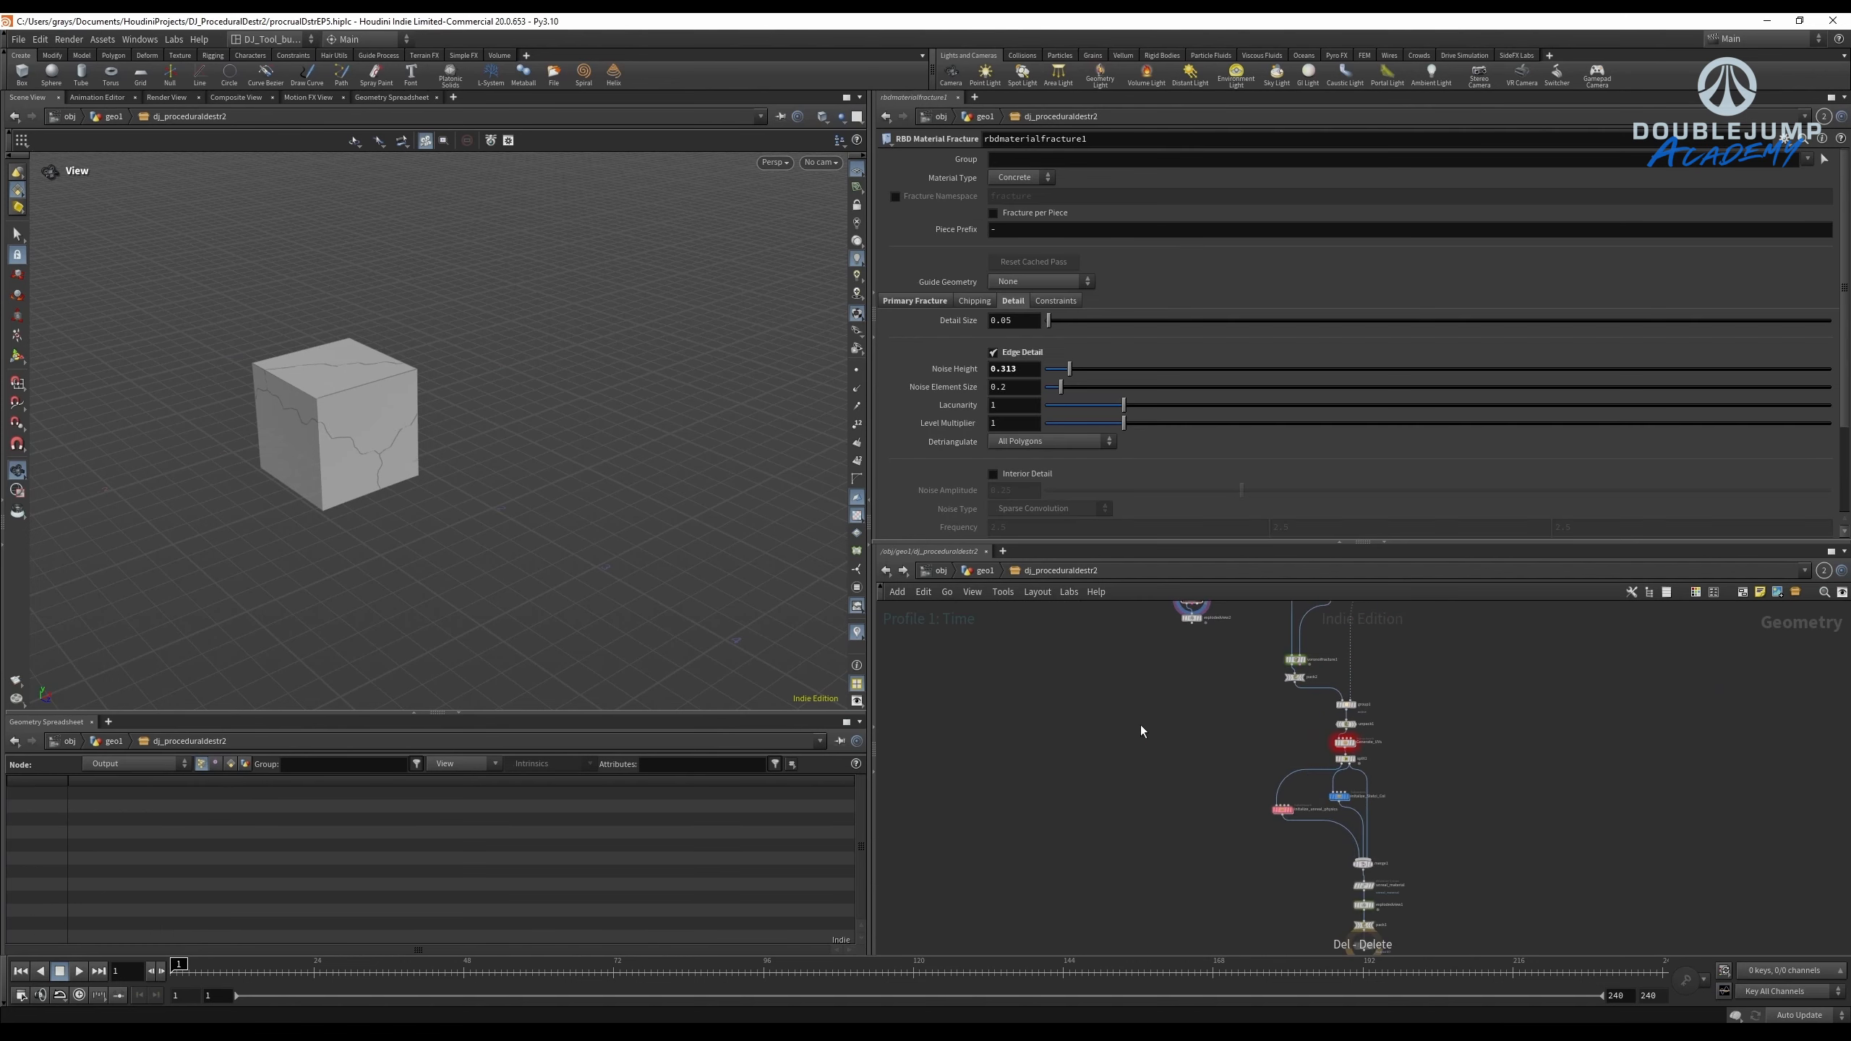
Display explodedview2 and move it together with rbdmaterialfracture1 down beside the Voronoi fracture branch.
scroll(1166, 718, up, 4)
click(1297, 673)
click(1275, 667)
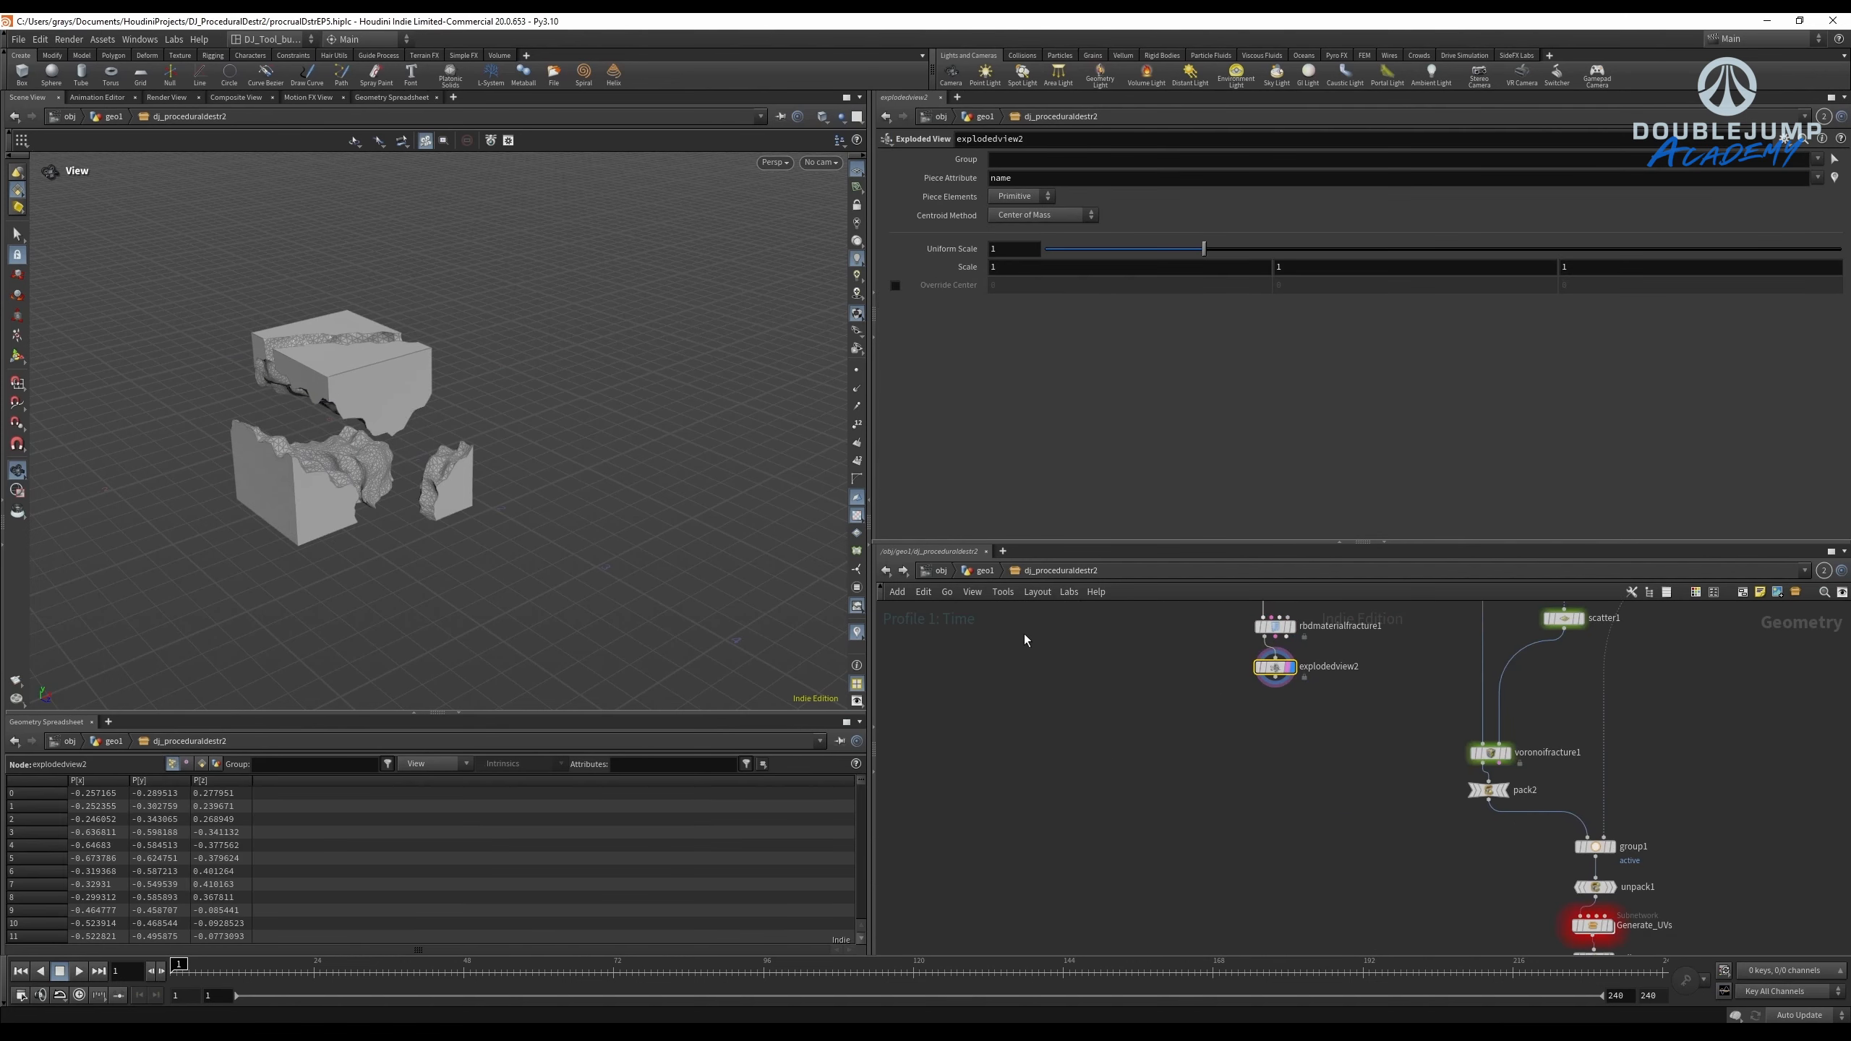
scroll(1135, 809, down, 5)
middle_drag(1136, 810, 1177, 754)
drag(1177, 766, 1252, 716)
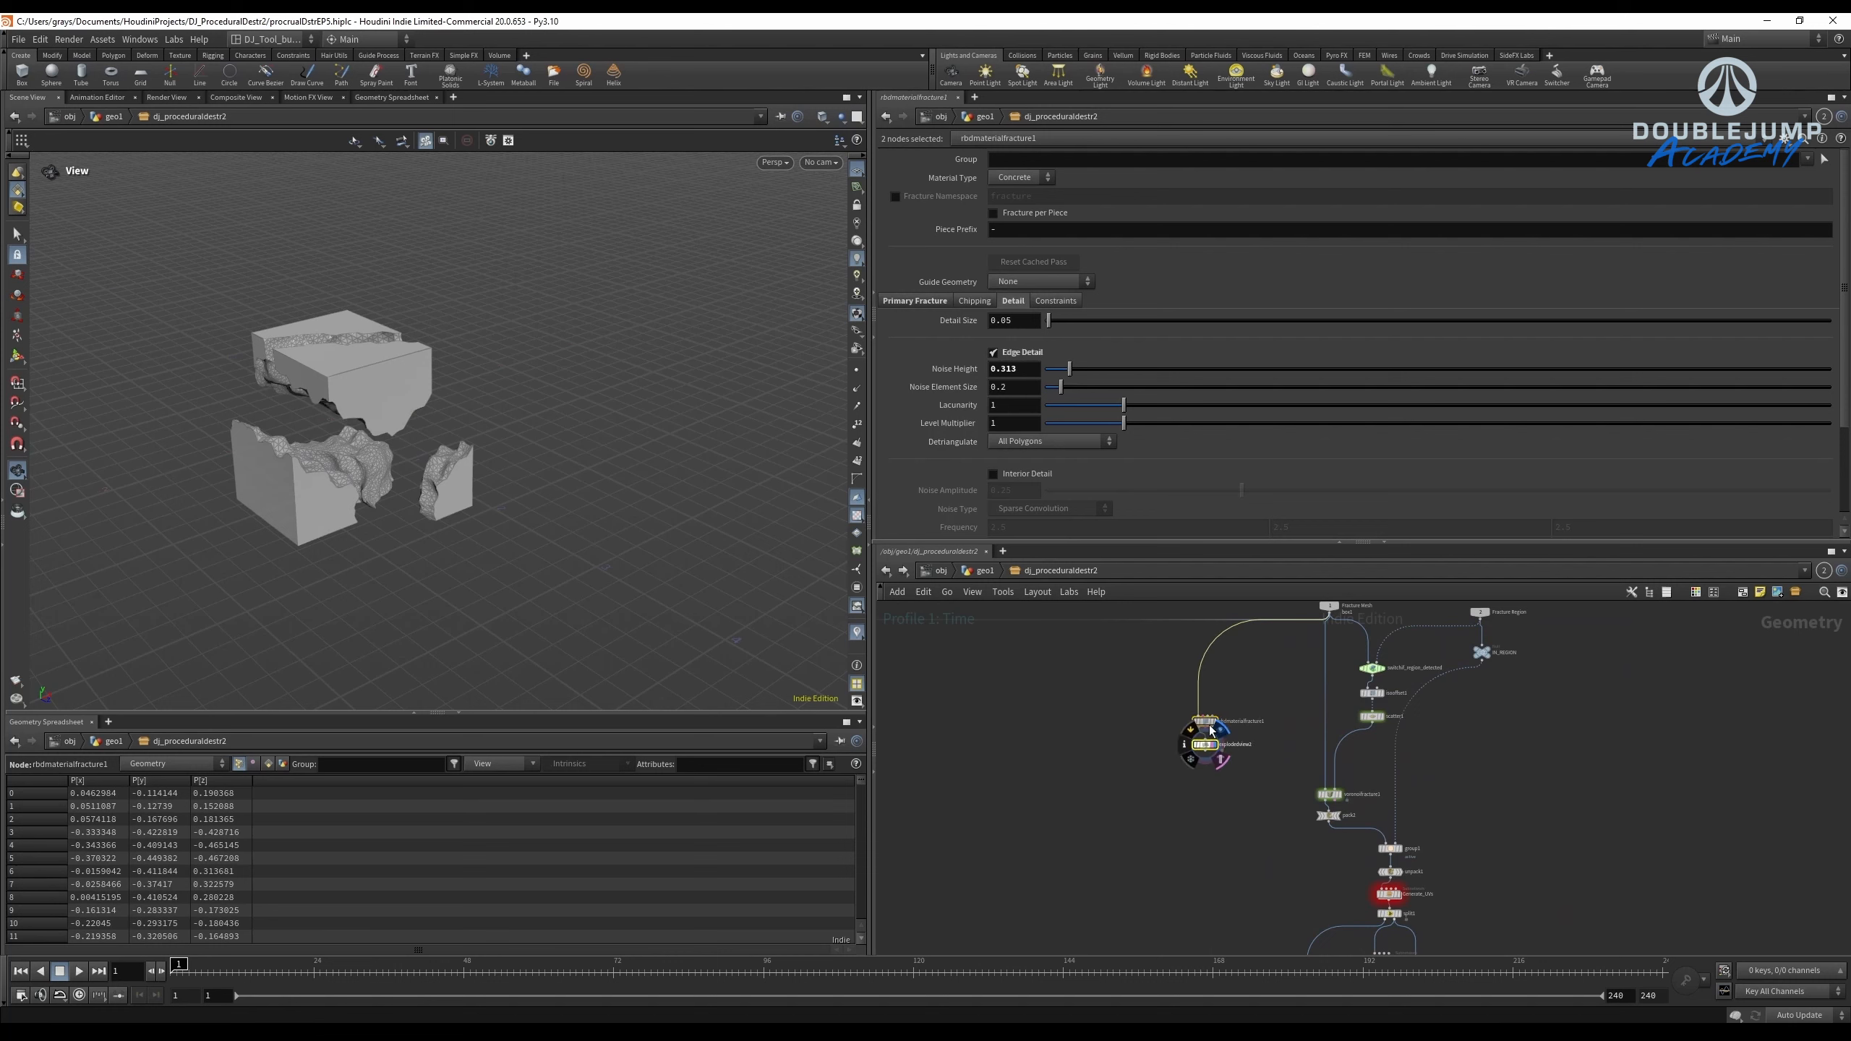
Display the Boolean_Fracture_Planes cutting surfaces and the Fracutre_from_cards1 result, and examine both in the viewport.
middle_drag(1040, 802, 1331, 715)
scroll(1221, 677, up, 4)
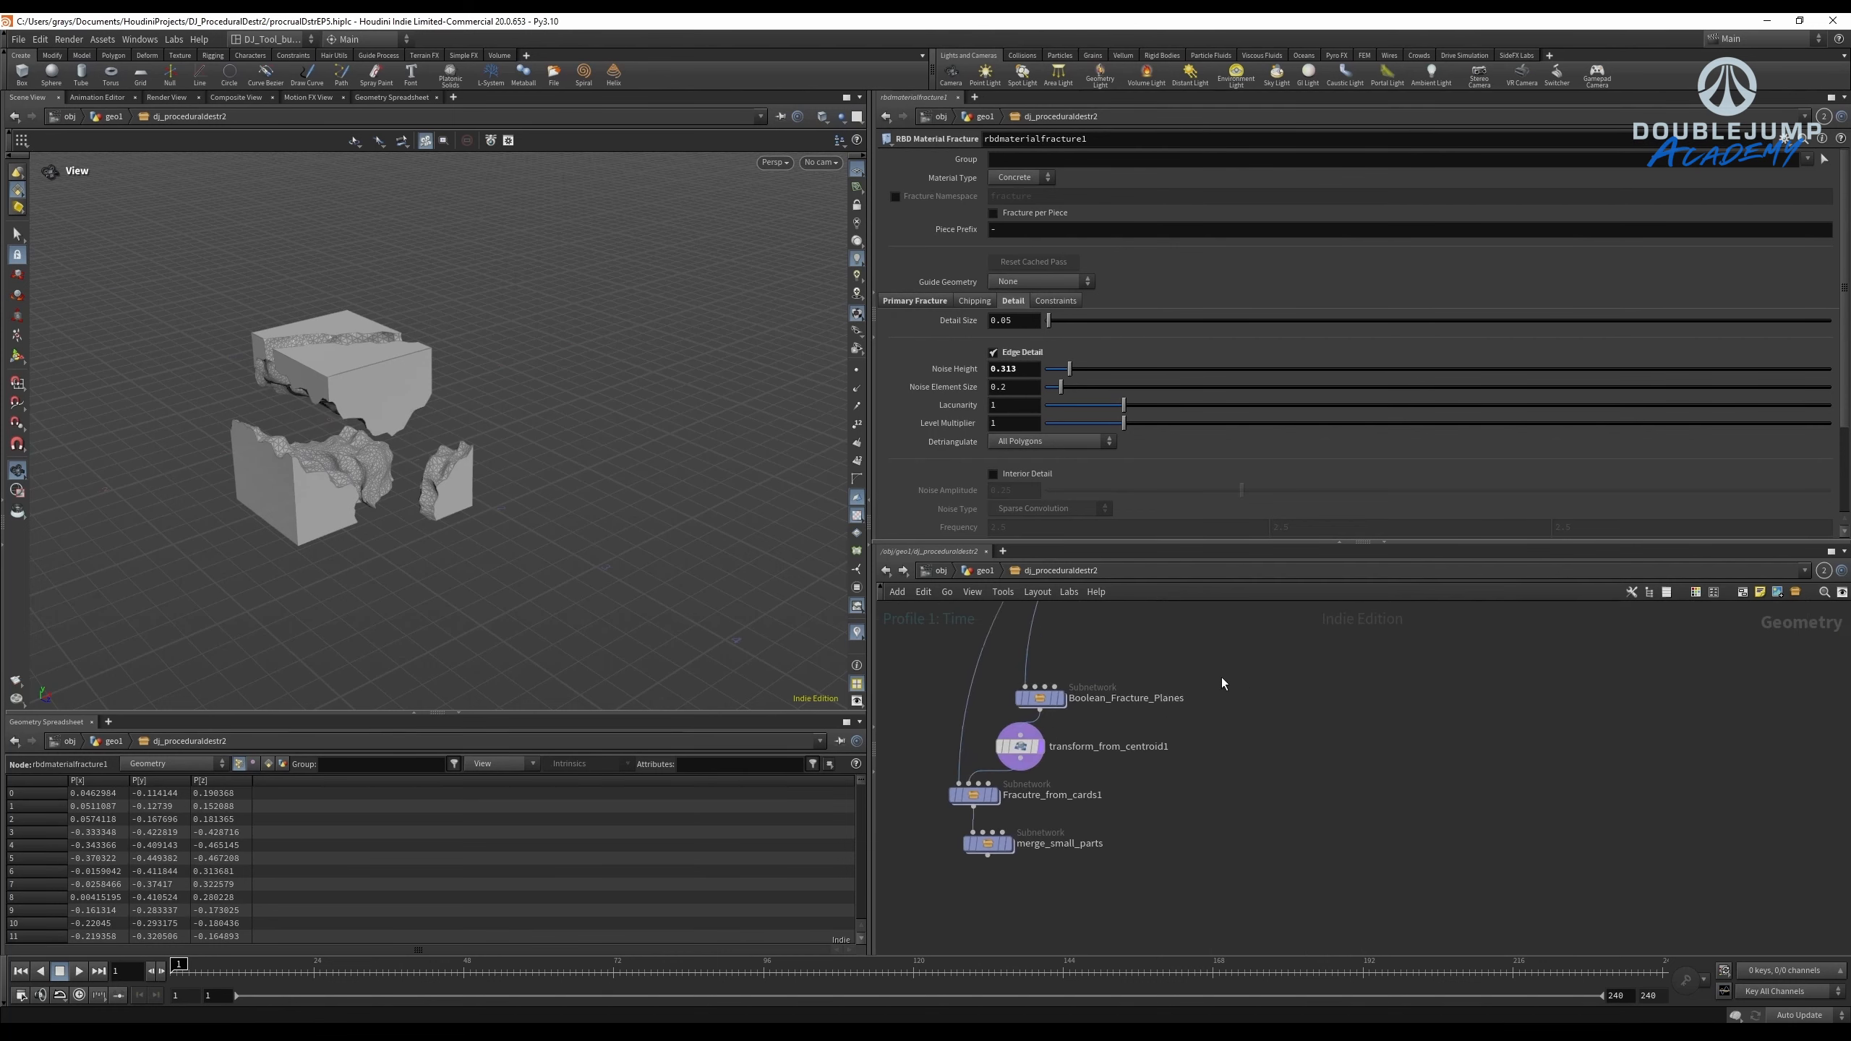
scroll(1176, 697, up, 6)
click(1133, 702)
click(1133, 701)
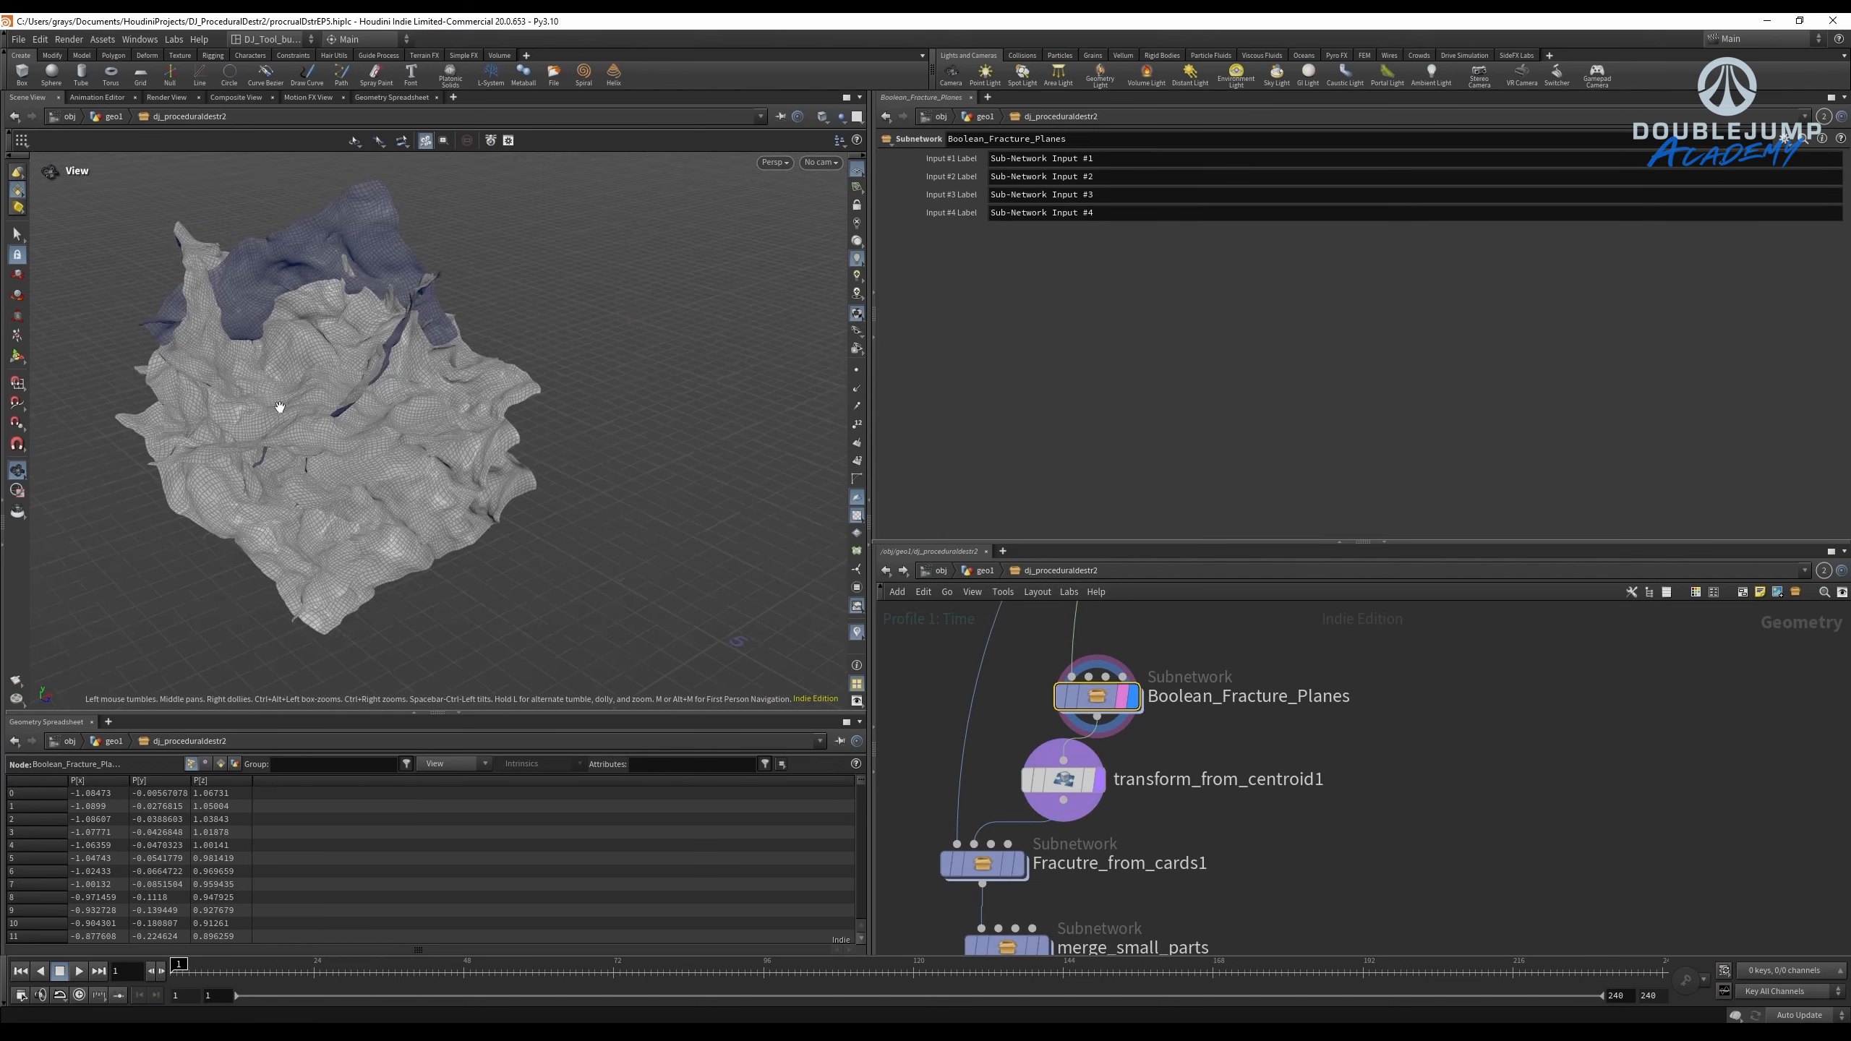
drag(277, 410, 380, 478)
click(1017, 864)
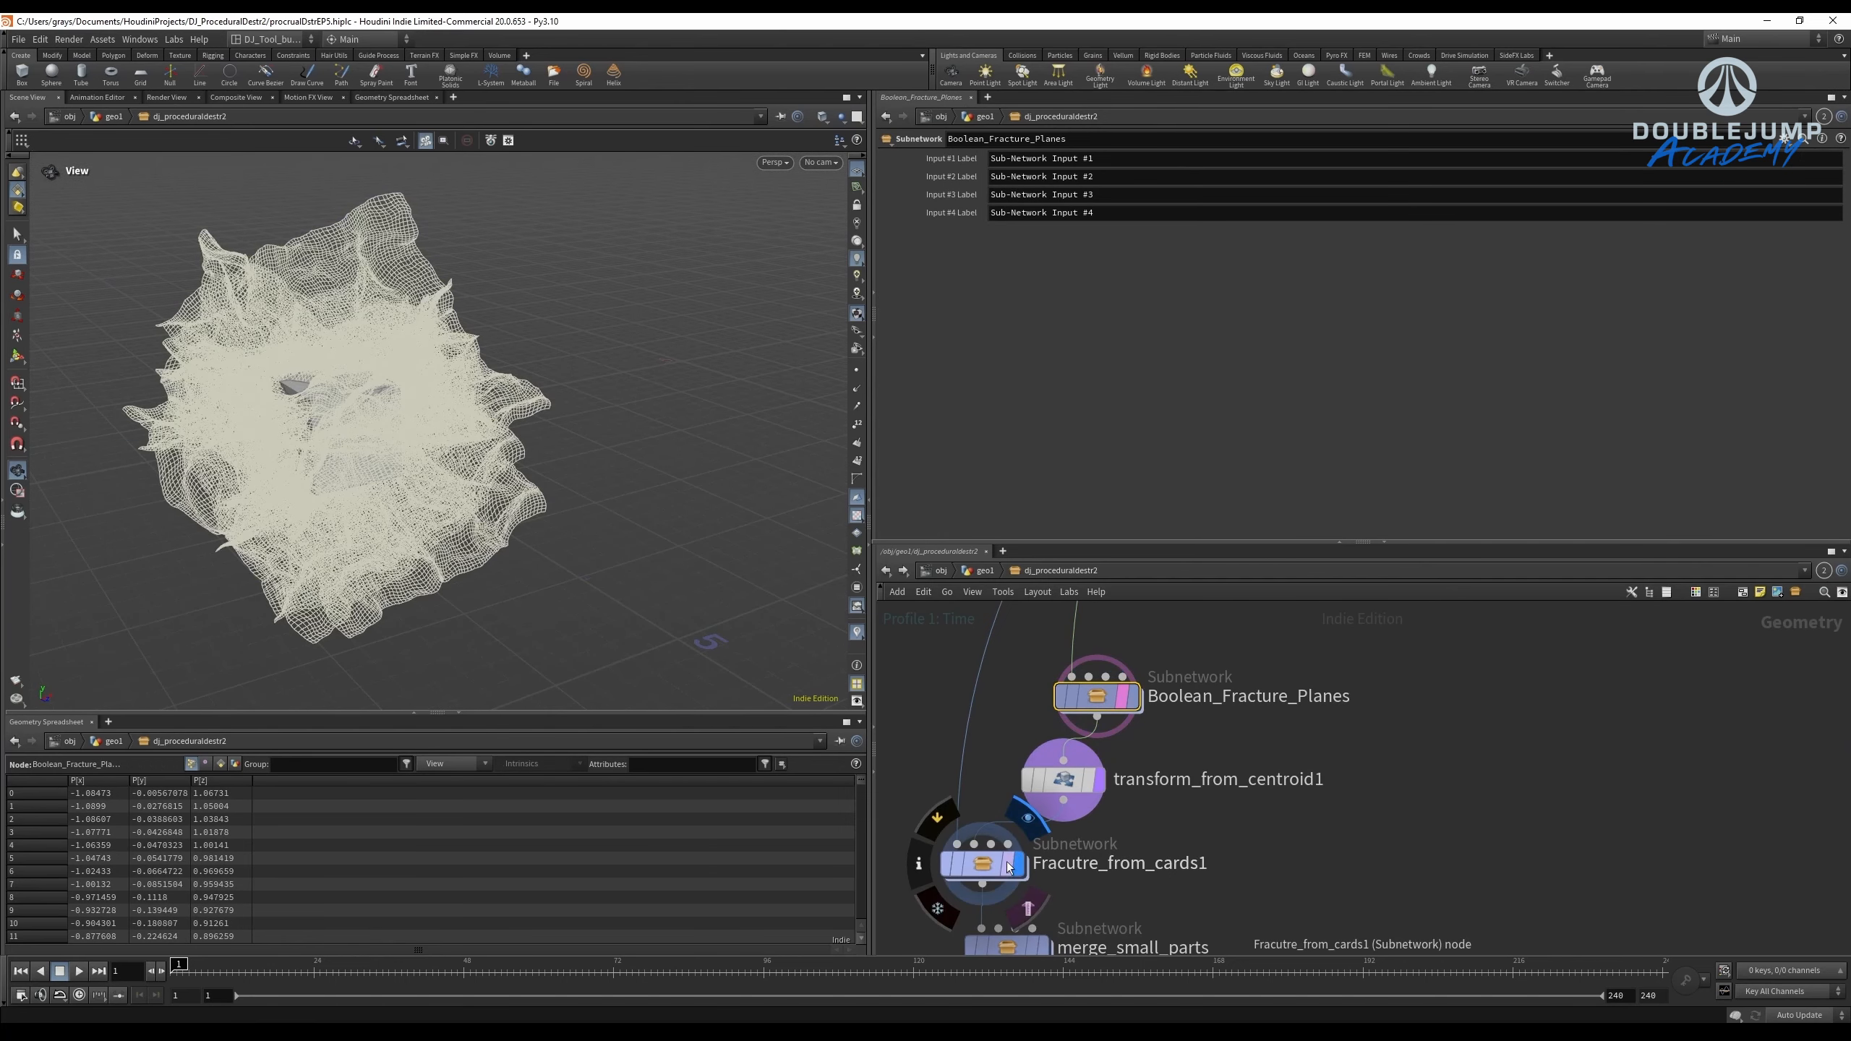
drag(381, 376, 542, 488)
Add an Exploded View node fed by Fracutre_from_cards1, display it and inspect the separated pieces.
middle_drag(1424, 922, 1434, 779)
key(Tab)
text(ex)
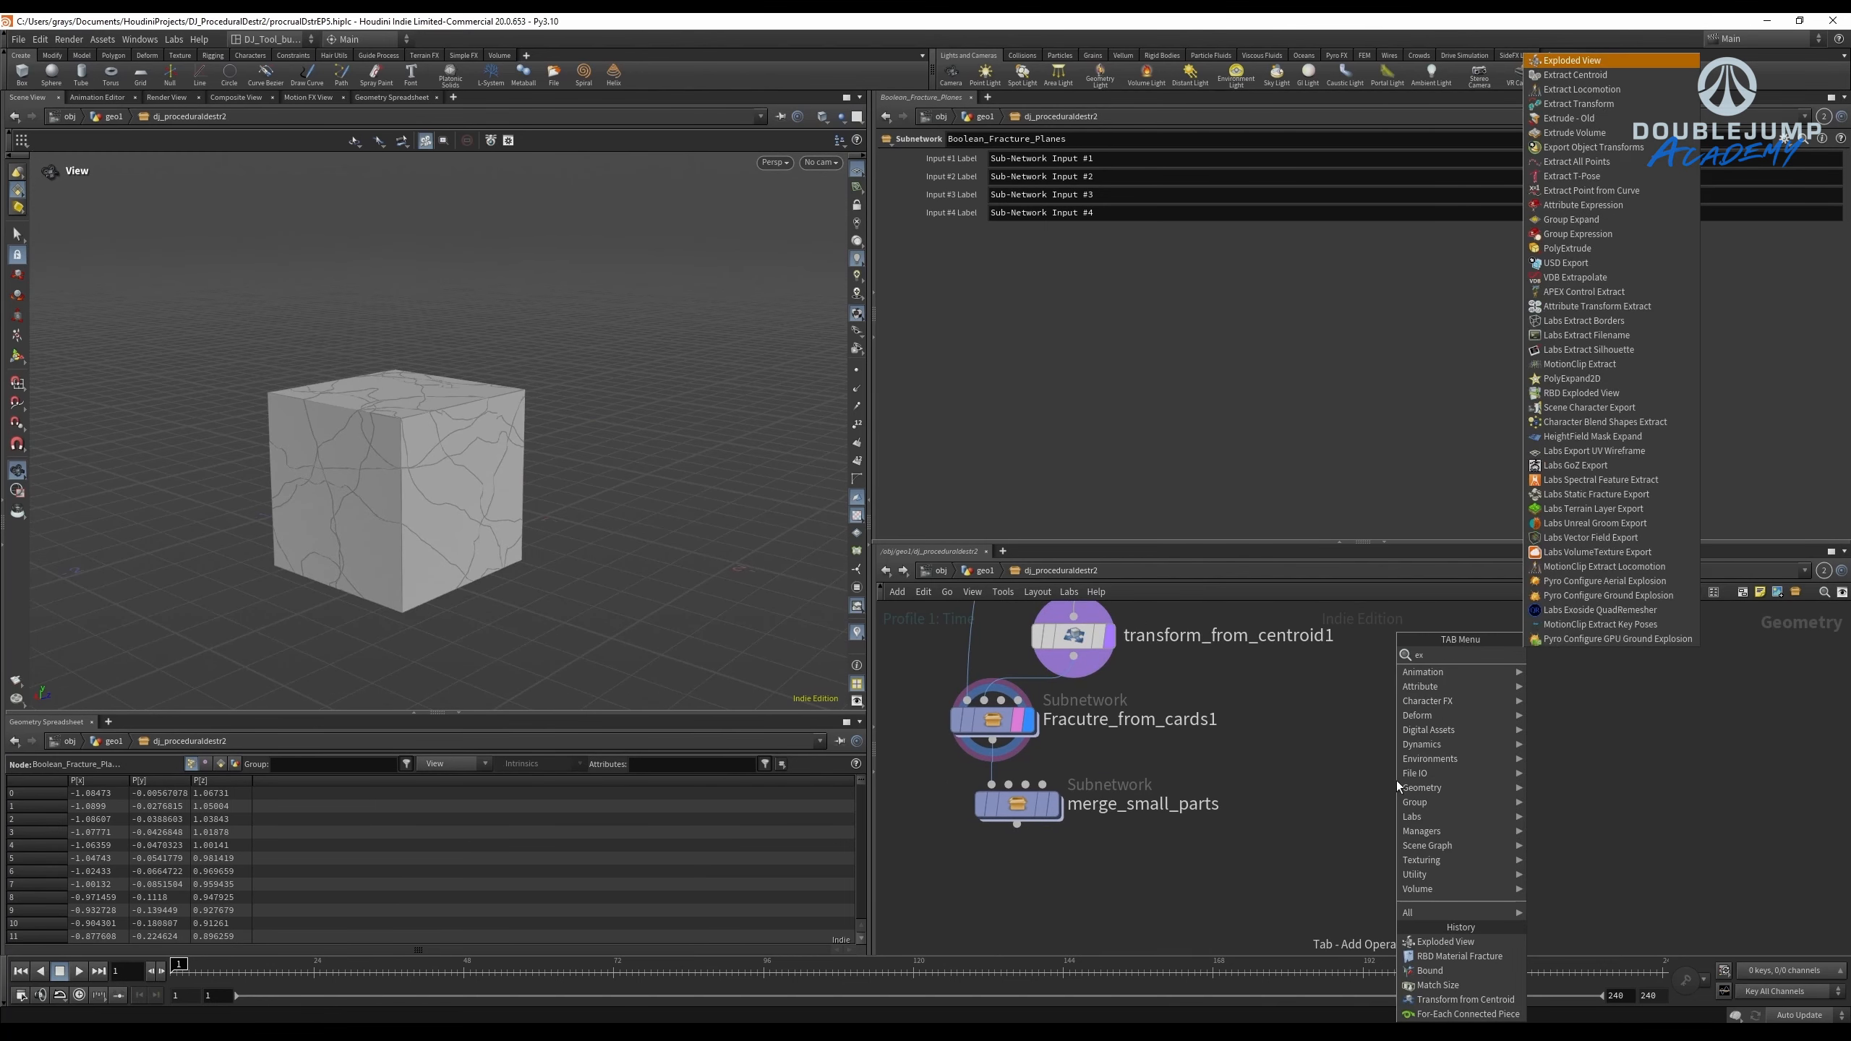
text(plod)
key(Return)
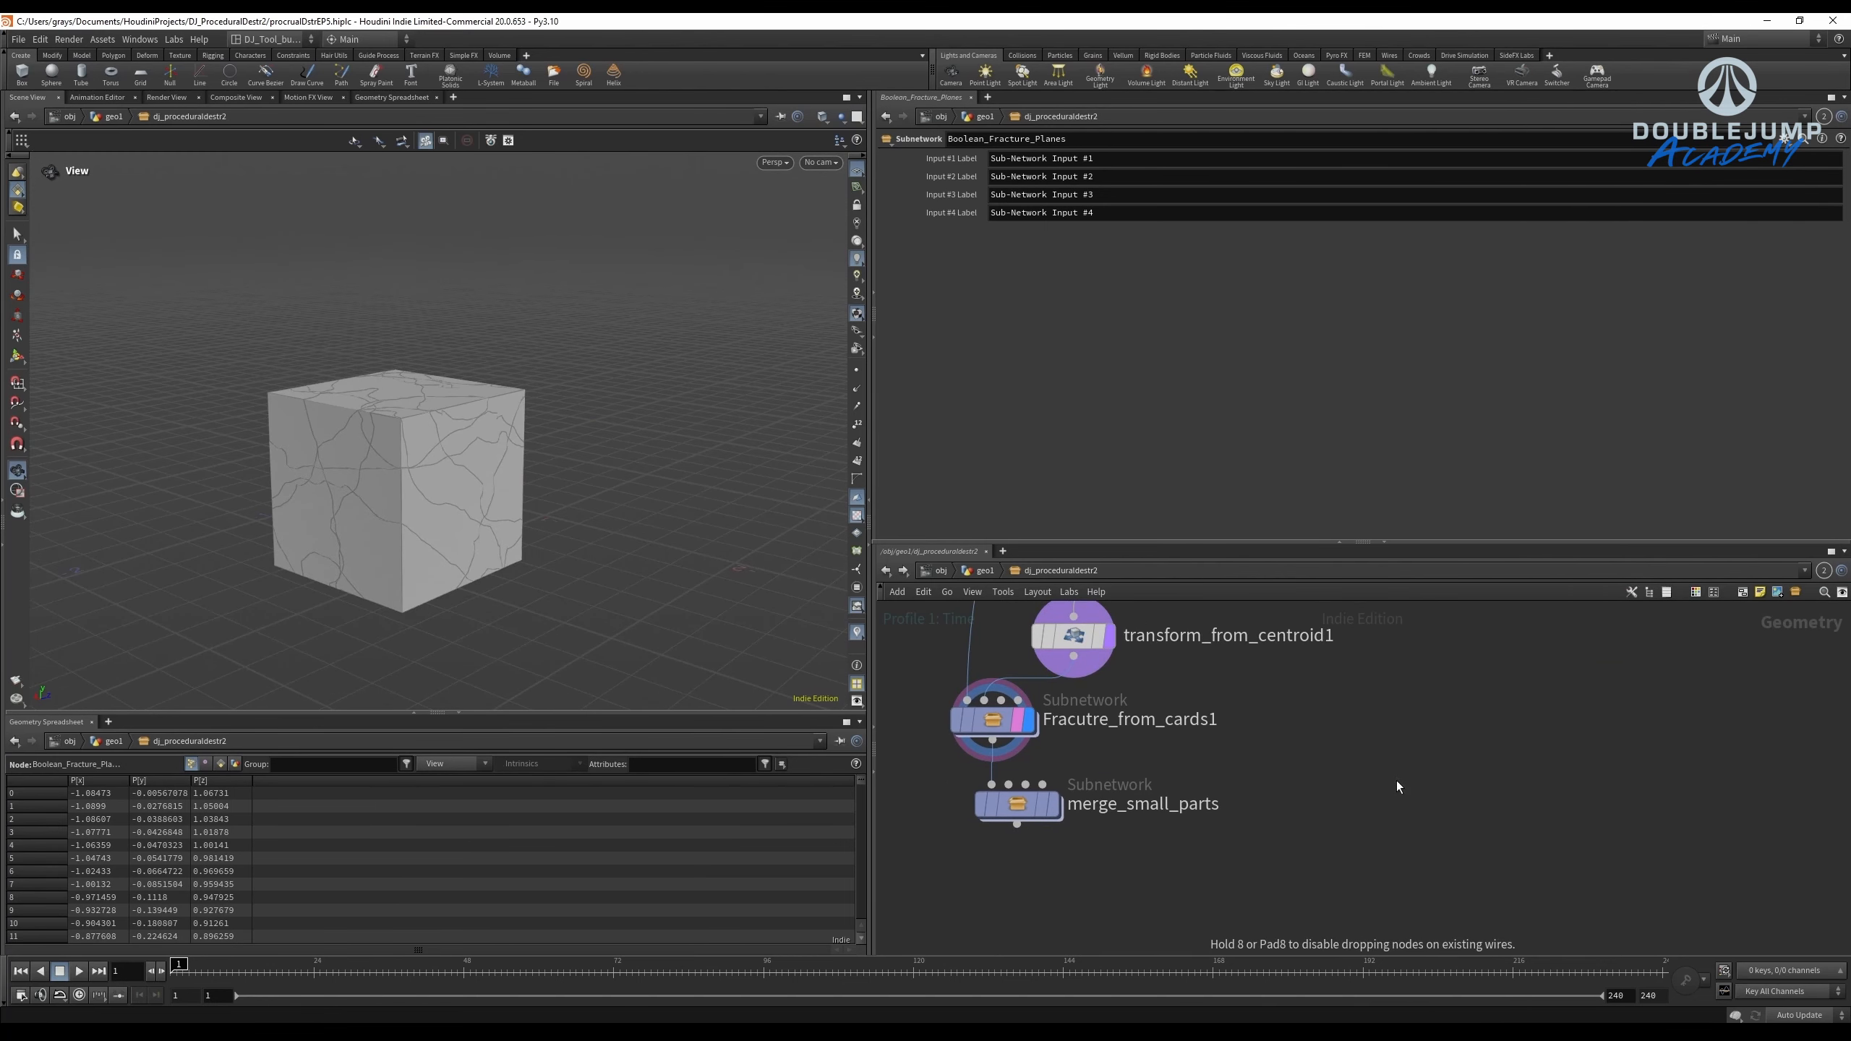
click(1397, 782)
click(1396, 760)
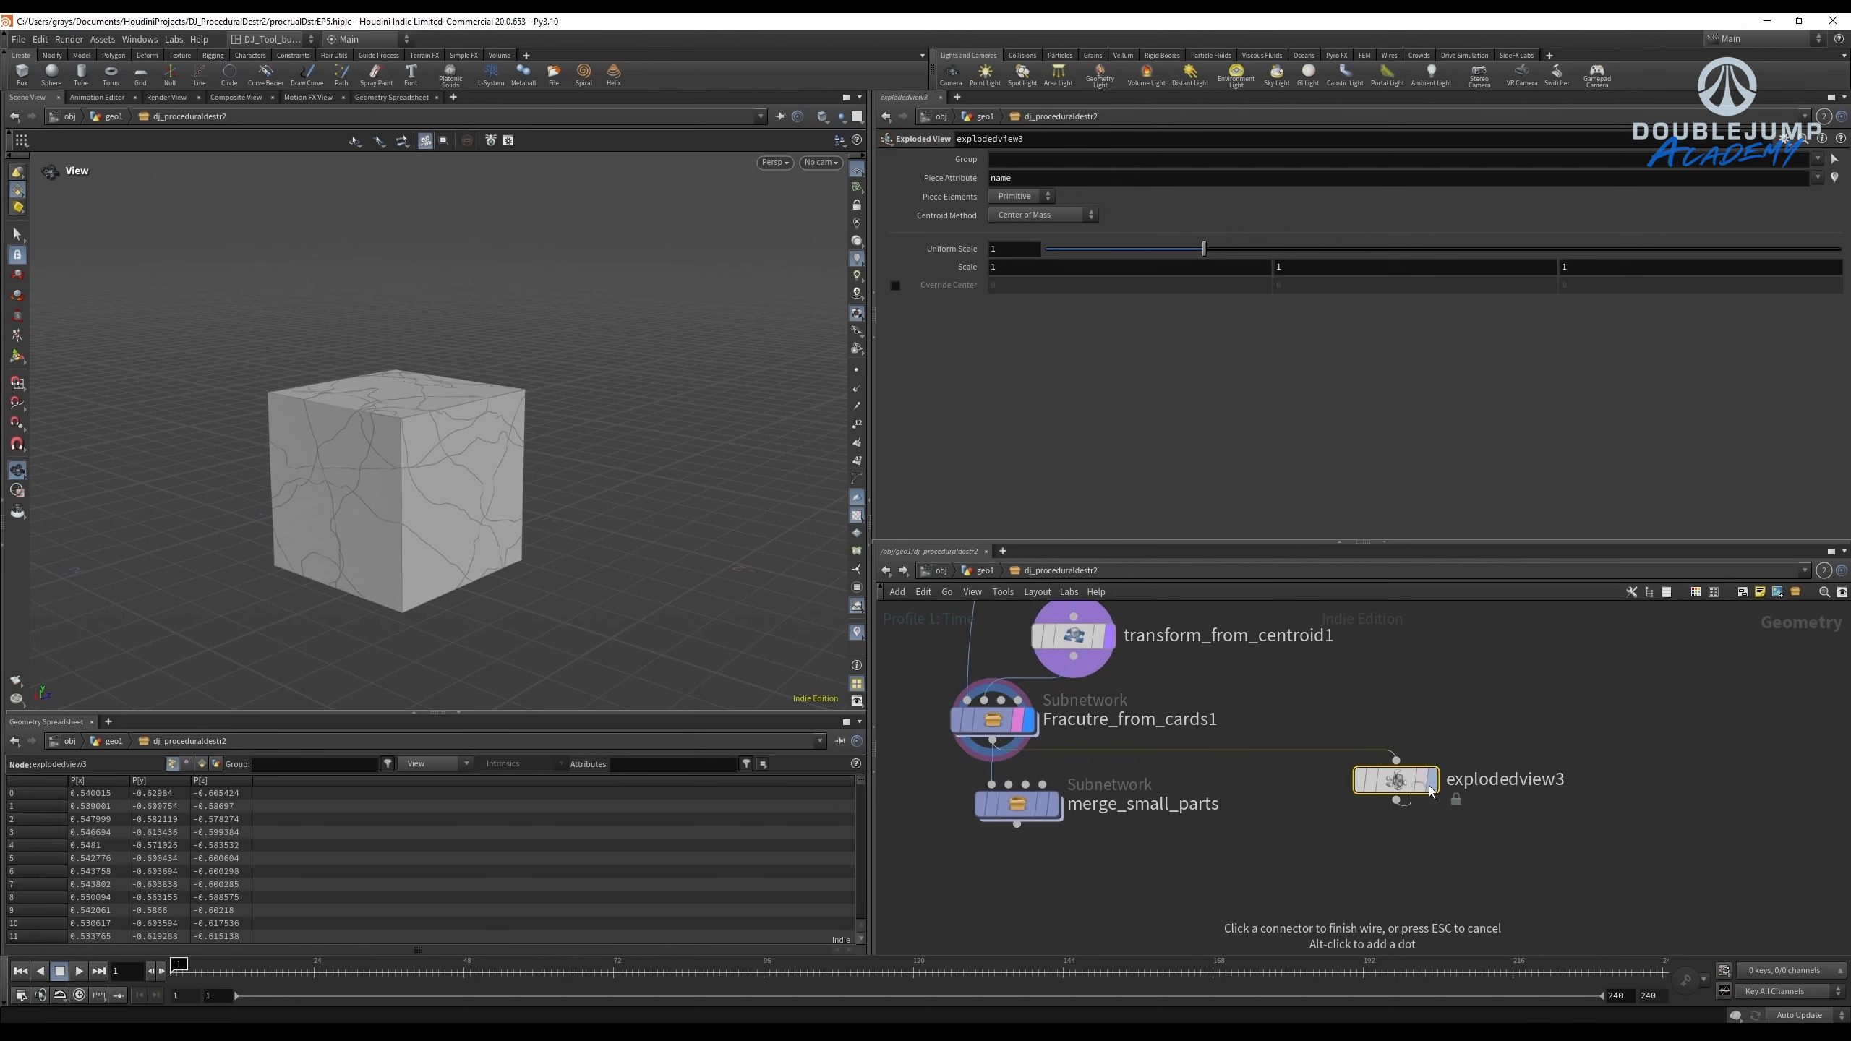
click(1430, 780)
drag(330, 371, 719, 533)
Examine the exploded card-fracture pieces and locate the rbdmaterialfracture1 and explodedview2 nodes for comparison.
scroll(454, 466, down, 3)
scroll(1131, 776, down, 5)
scroll(1131, 776, down, 3)
middle_drag(1215, 783, 1156, 814)
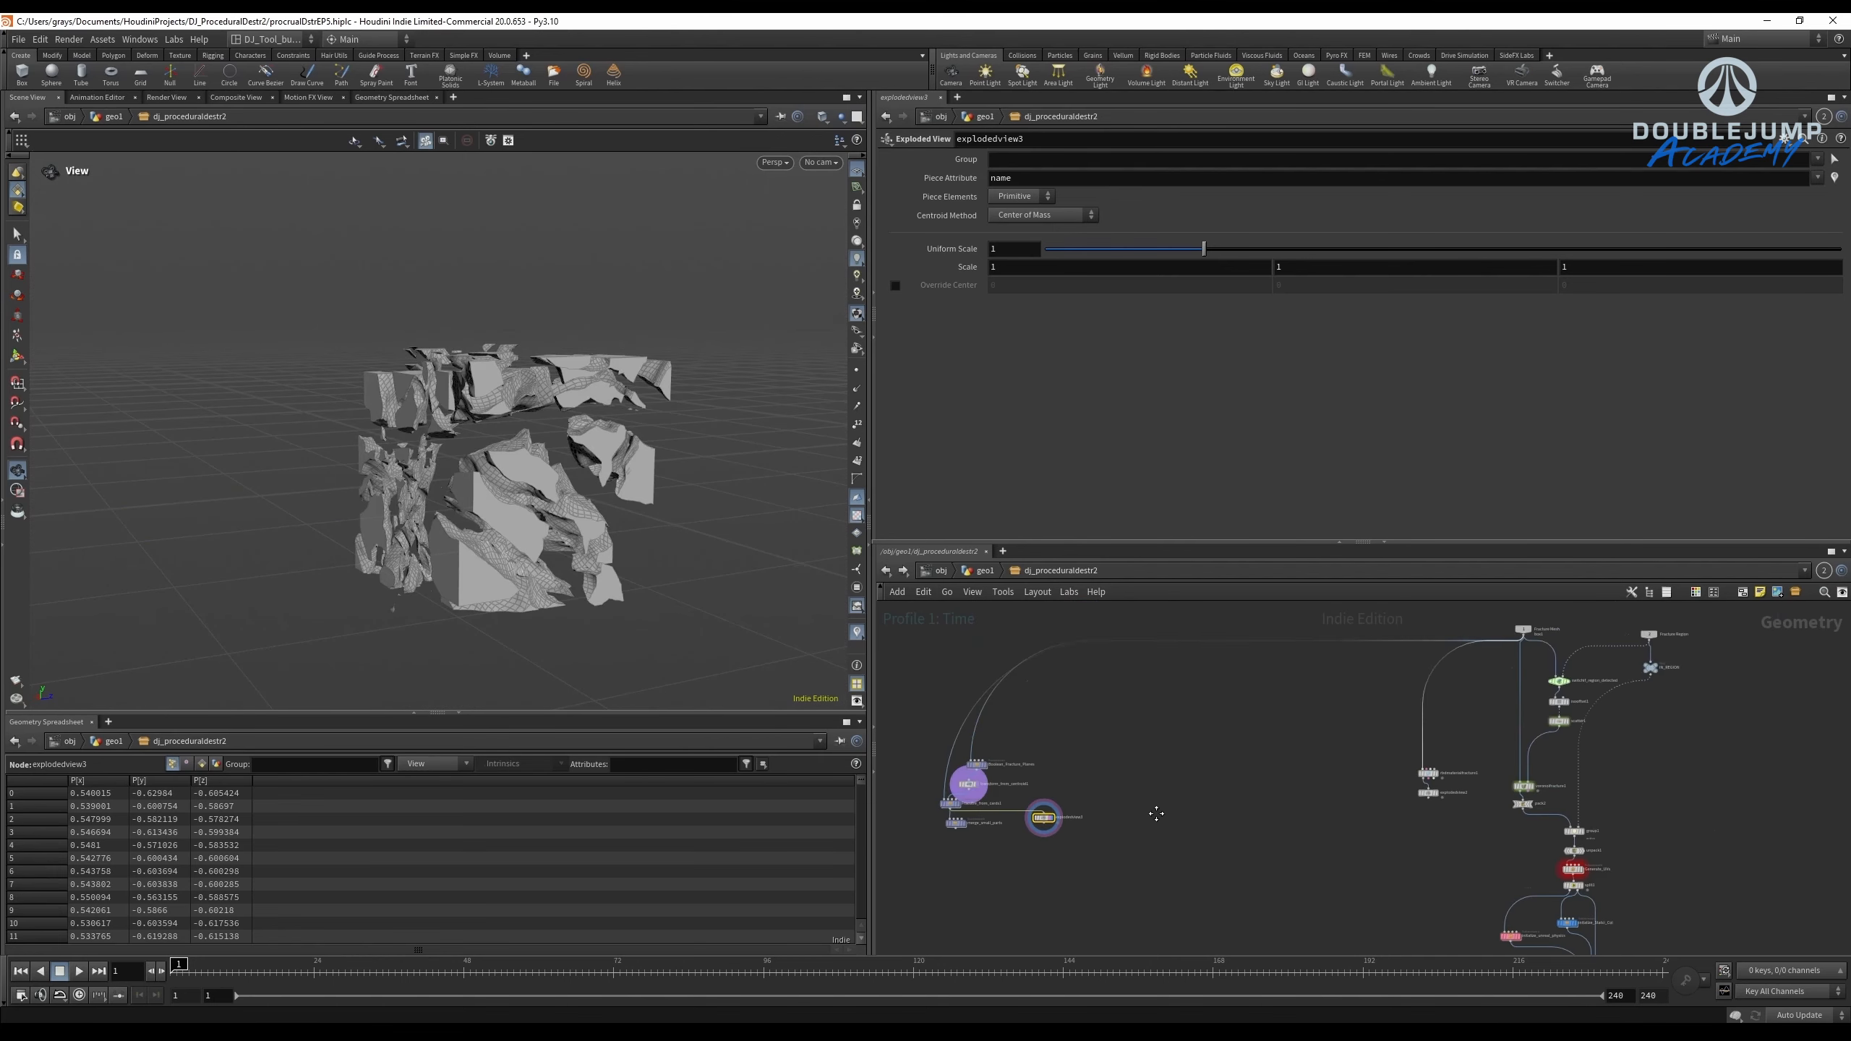
middle_drag(1291, 802, 1122, 674)
scroll(1287, 724, up, 4)
scroll(1123, 675, up, 4)
middle_drag(1307, 643, 1084, 694)
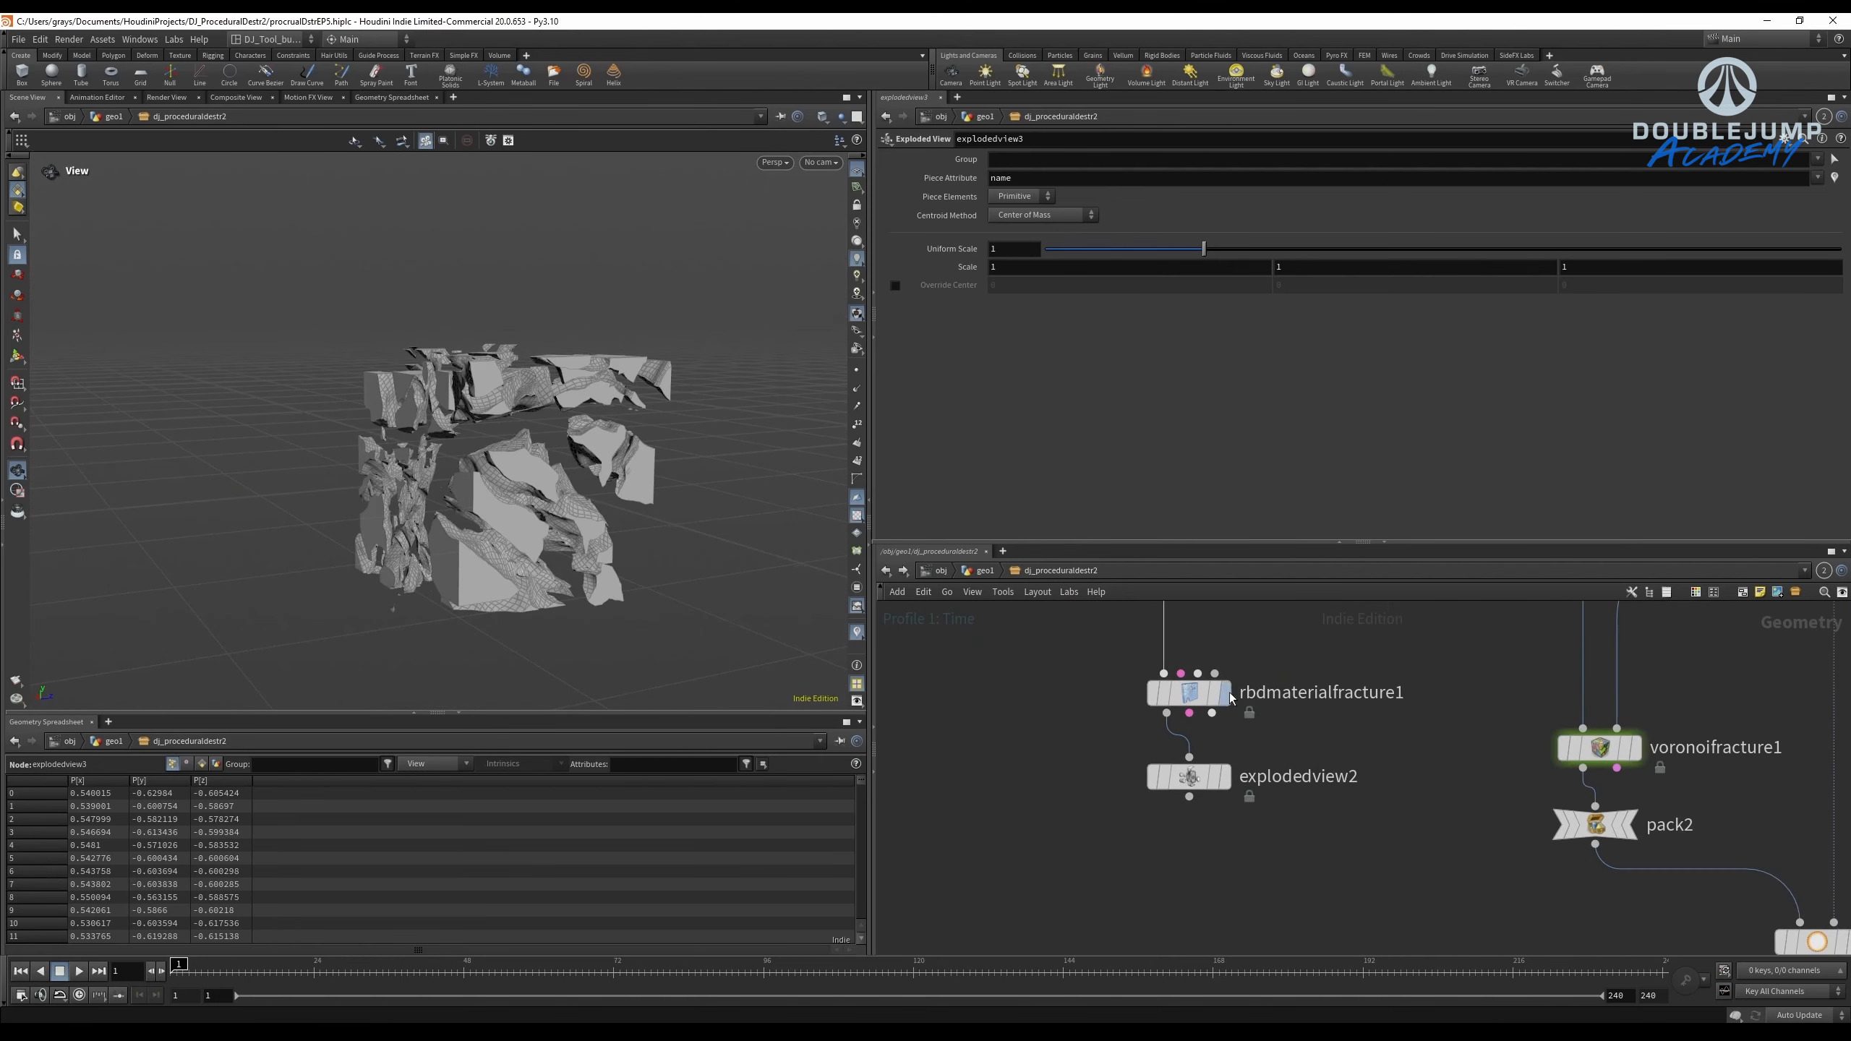
scroll(957, 678, down, 5)
scroll(513, 455, up, 4)
drag(512, 455, 765, 434)
middle_drag(961, 766, 1020, 736)
drag(1019, 736, 1159, 859)
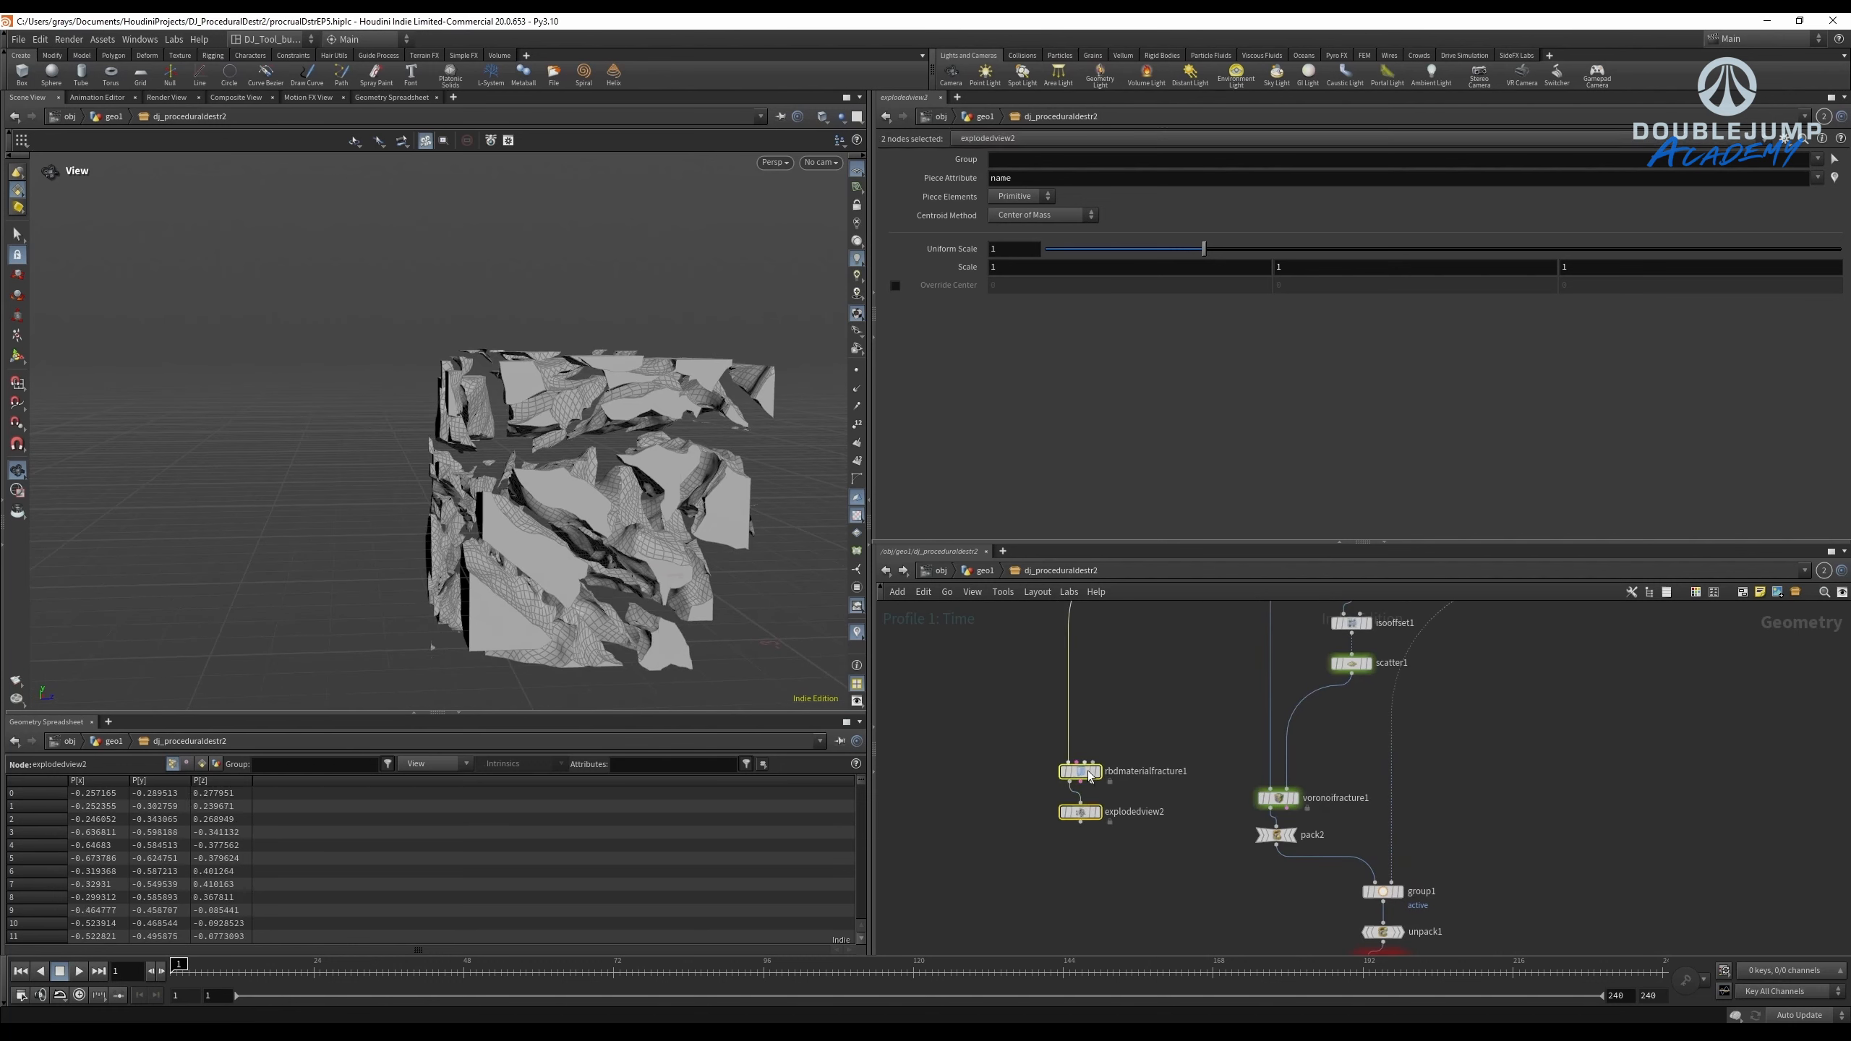
Review the rbdmaterialfracture1 parameters, and display voronoifracture1 to inspect its straight cuts across the cube.
middle_drag(1165, 720, 1144, 688)
click(1063, 746)
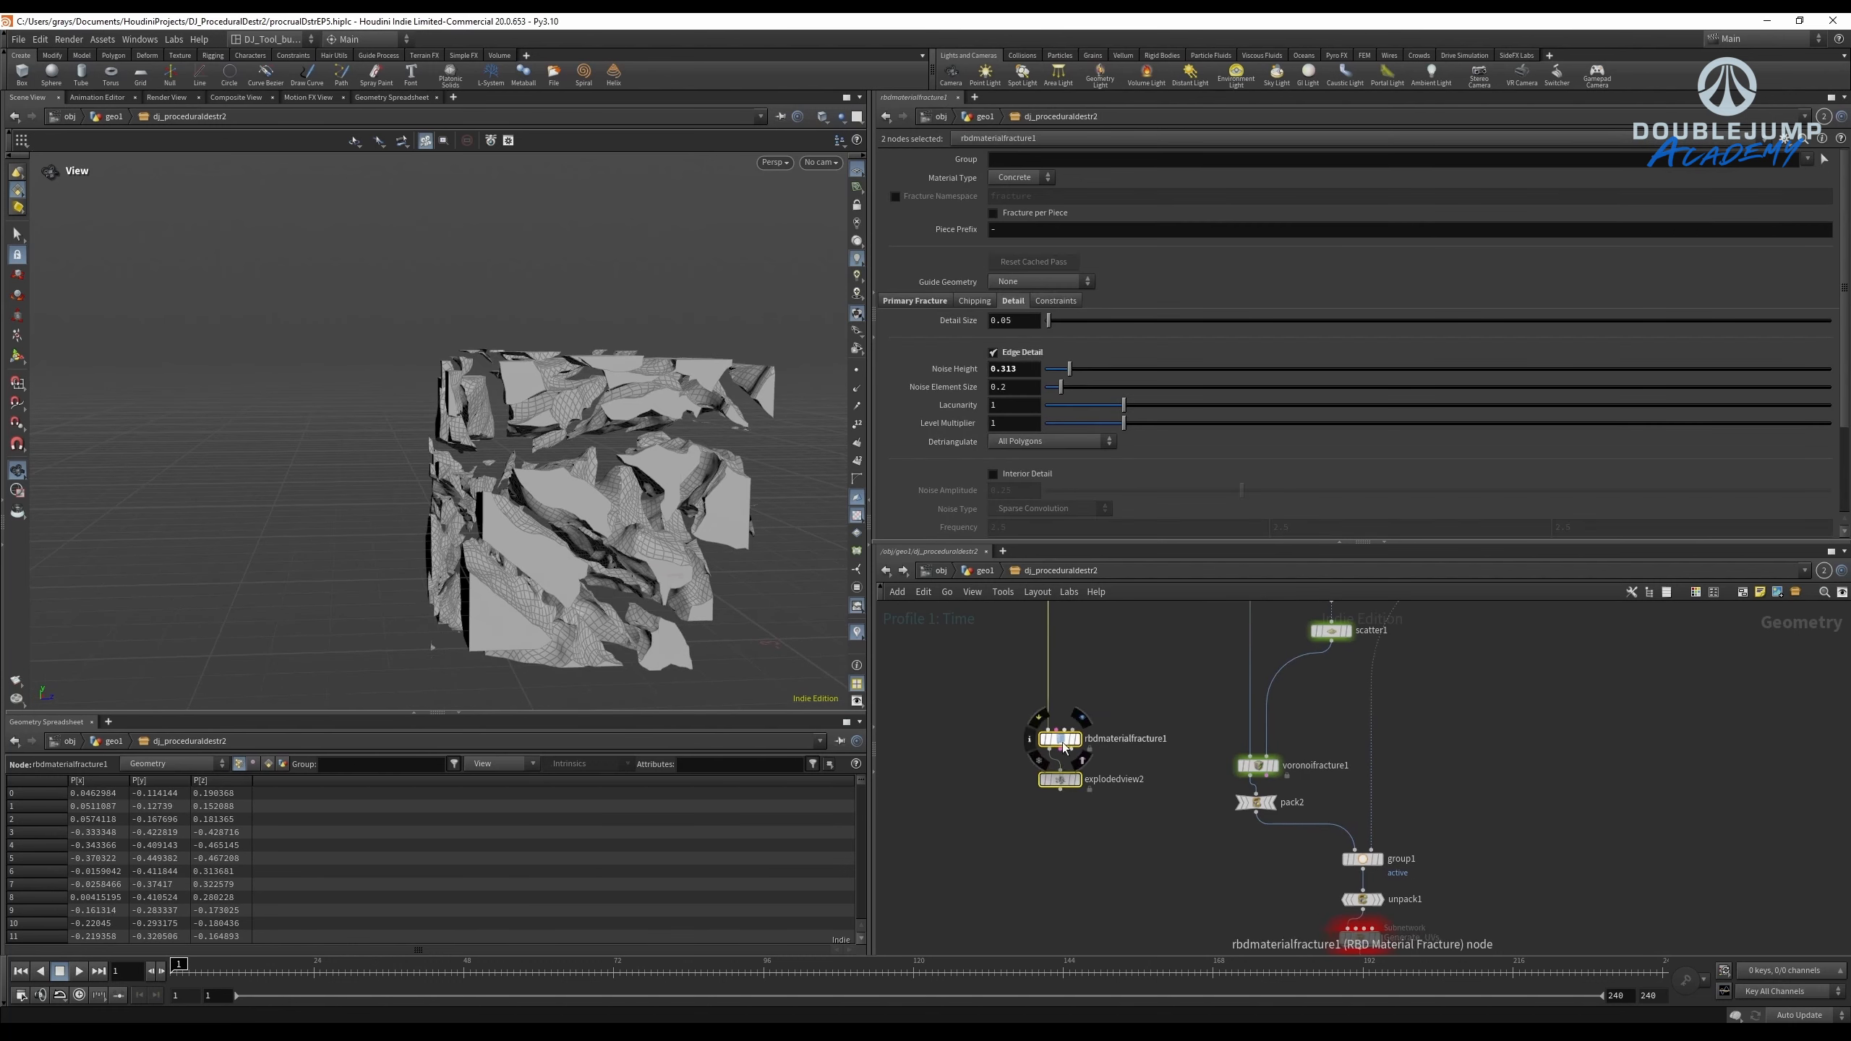
click(1087, 749)
scroll(1304, 786, up, 3)
click(1263, 757)
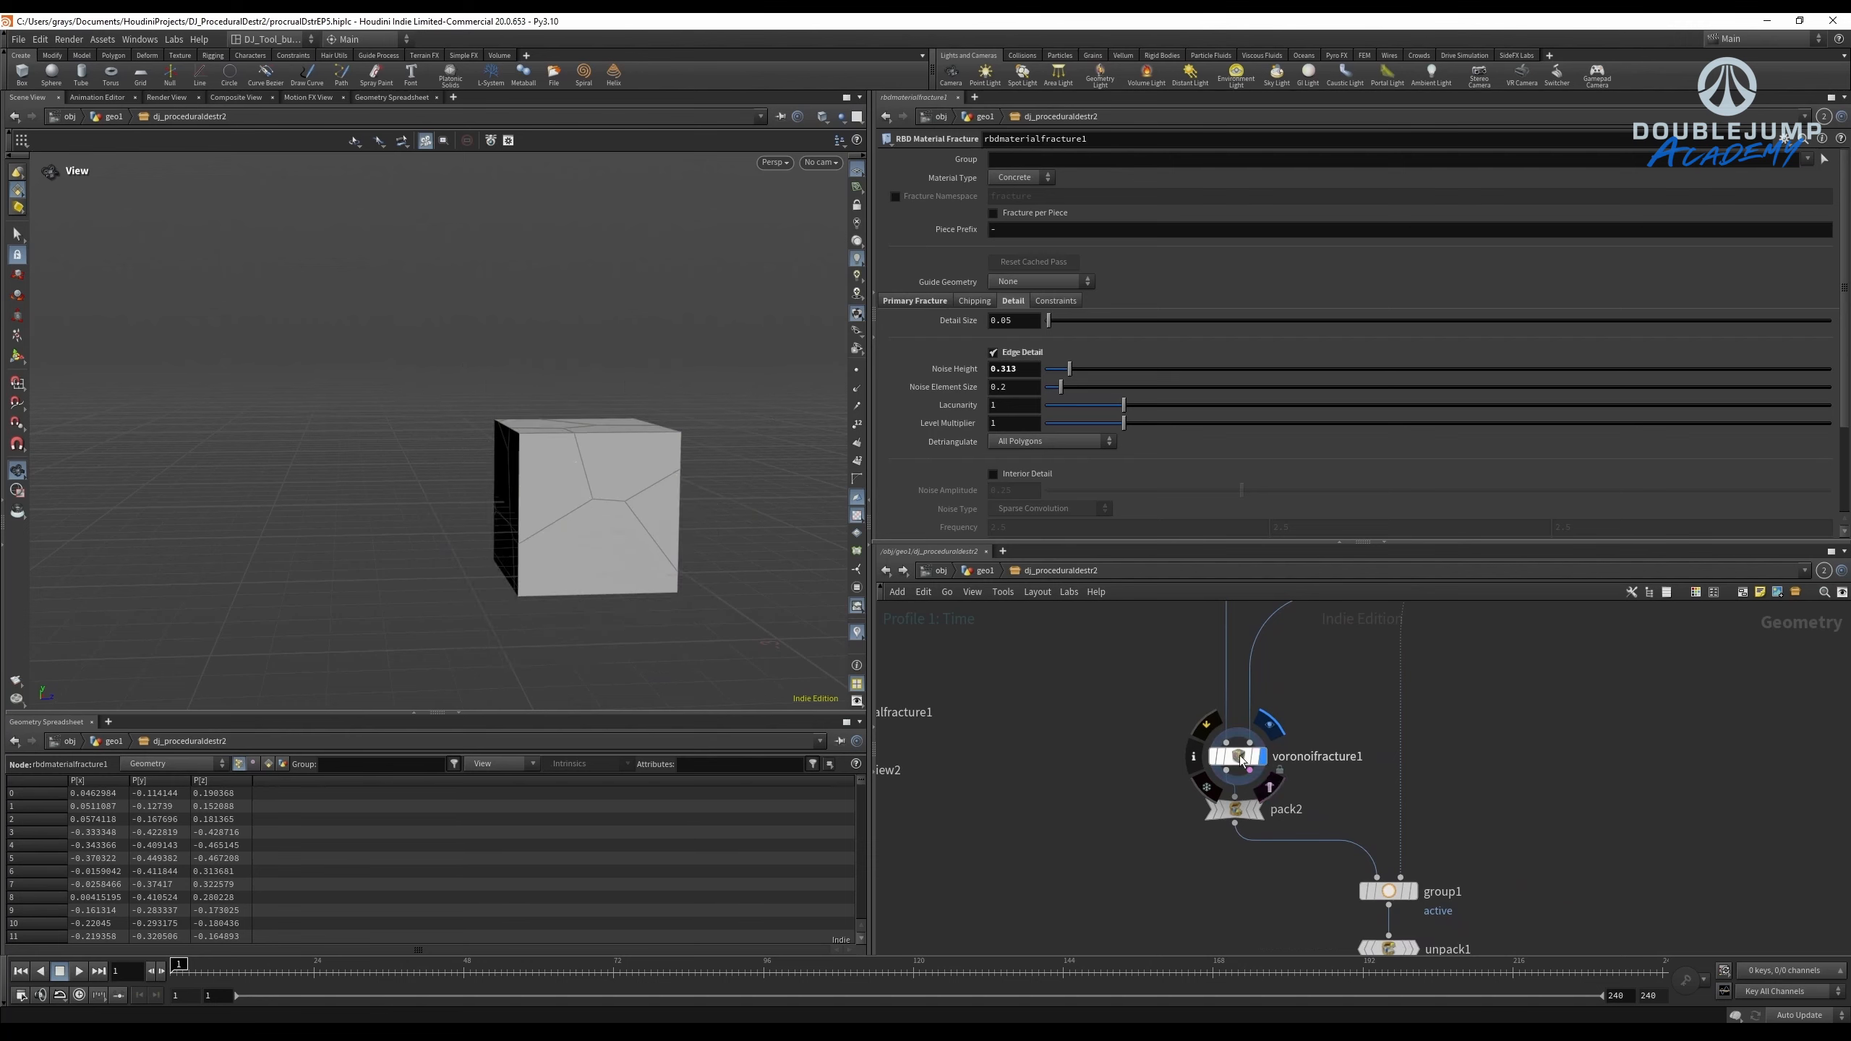
click(1241, 758)
drag(751, 516, 530, 517)
right_drag(529, 517, 541, 417)
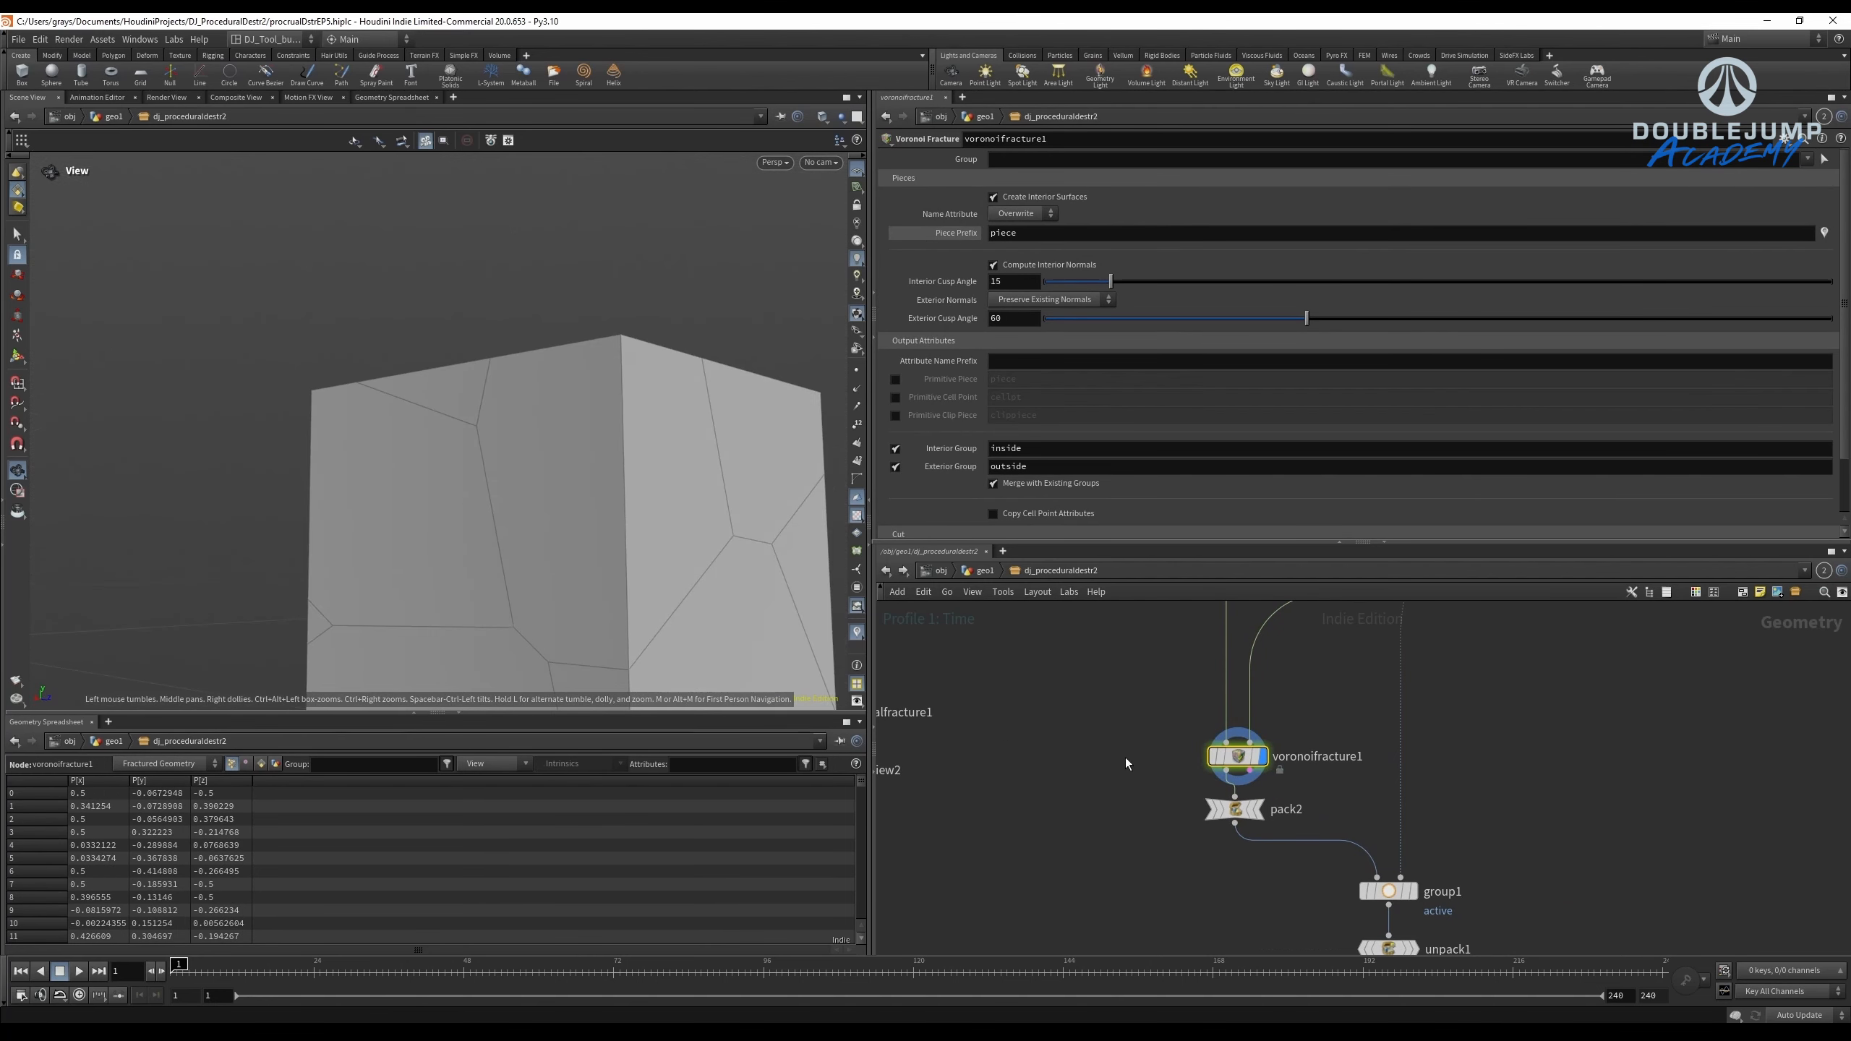
Add a Split node fed by voronoifracture1, set its group to inside, and display the interior faces.
middle_drag(1189, 779, 1353, 756)
scroll(1216, 755, up, 3)
click(1218, 729)
click(1174, 823)
text(split)
key(Return)
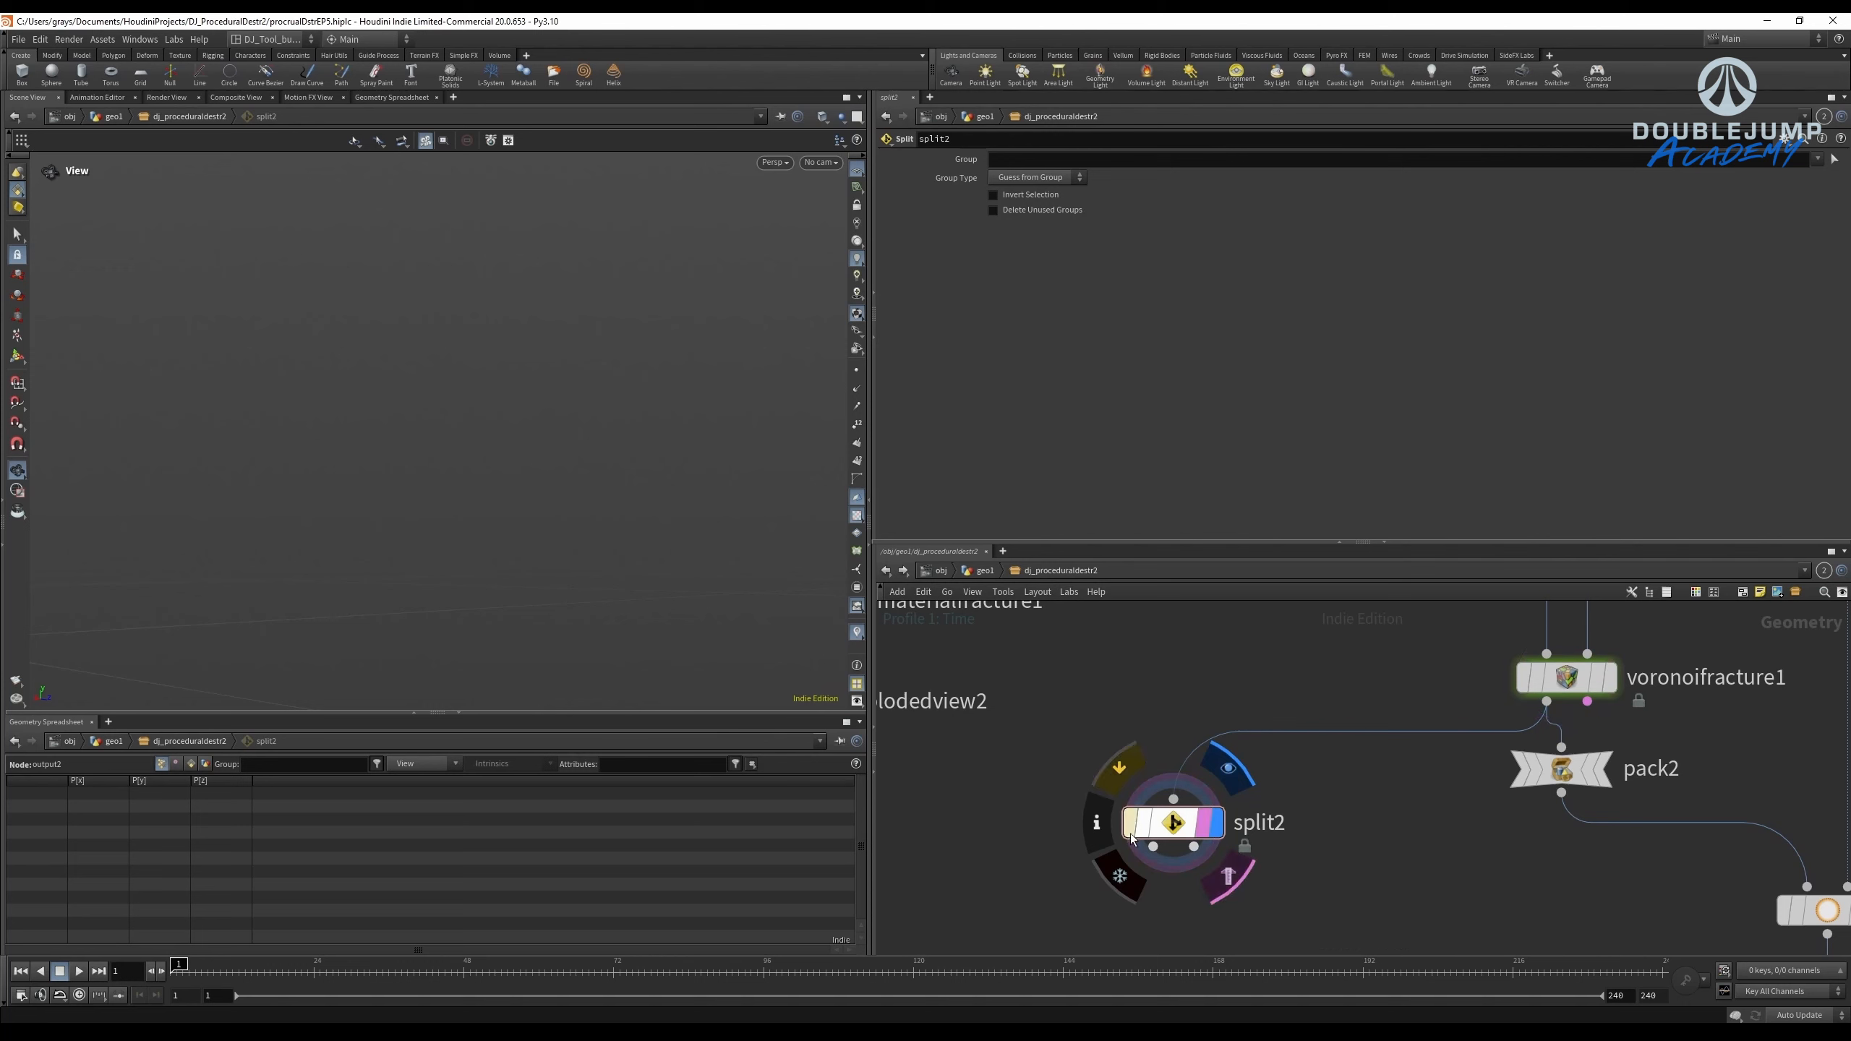
click(1799, 176)
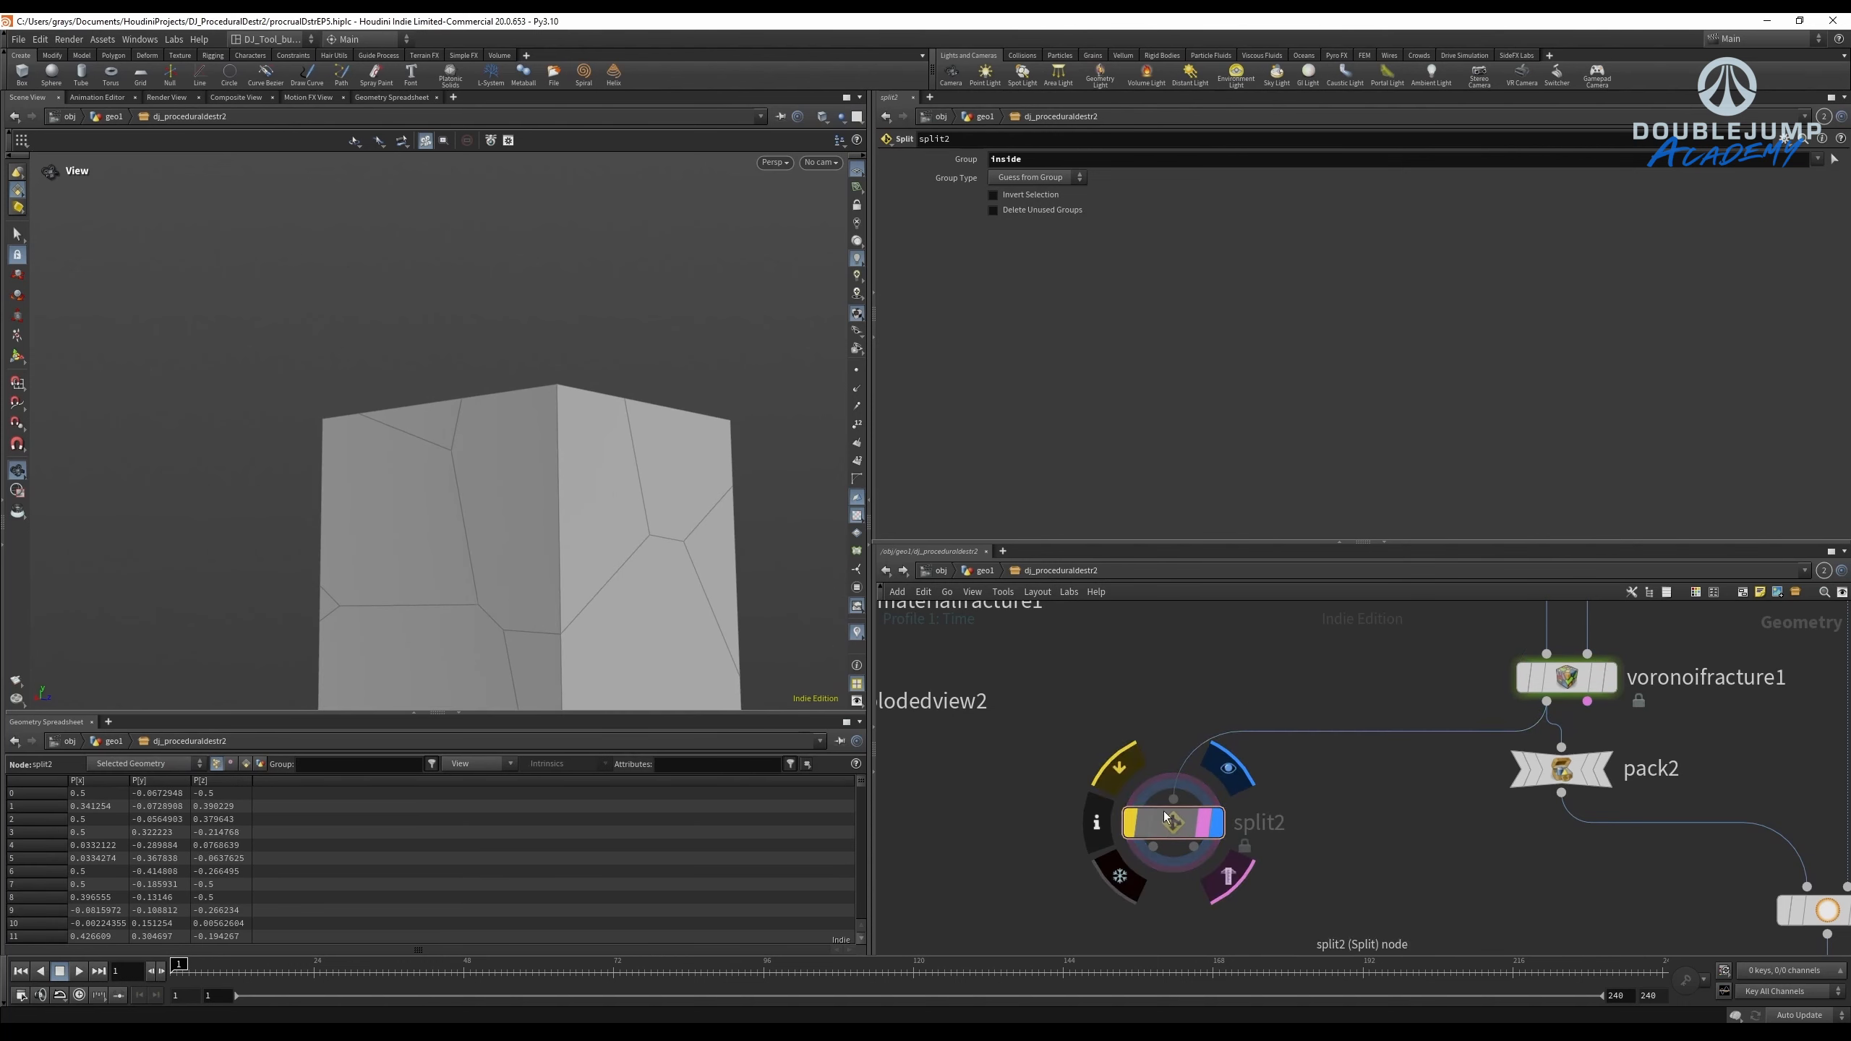
drag(729, 583, 787, 511)
scroll(1165, 810, down, 5)
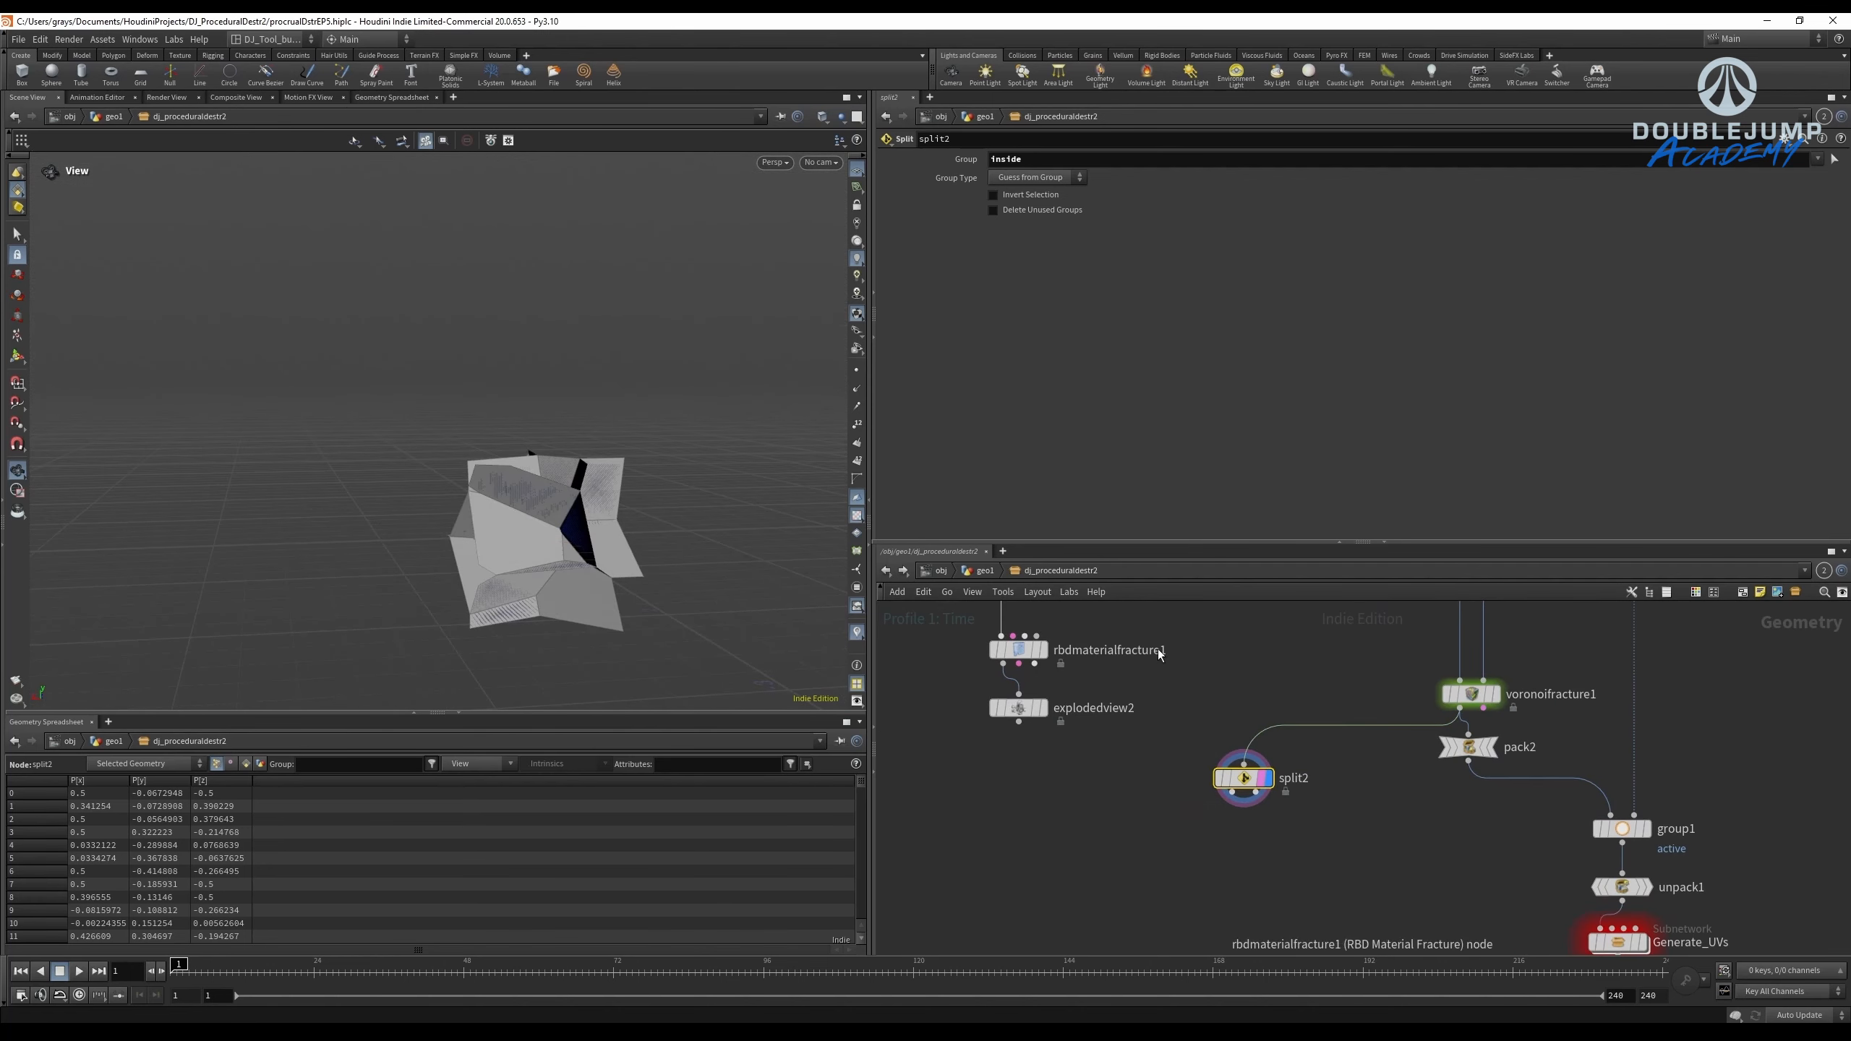
Unlock rbdmaterialfracture1 for editing of its contents and enter its network.
scroll(1118, 692, up, 3)
click(1126, 706)
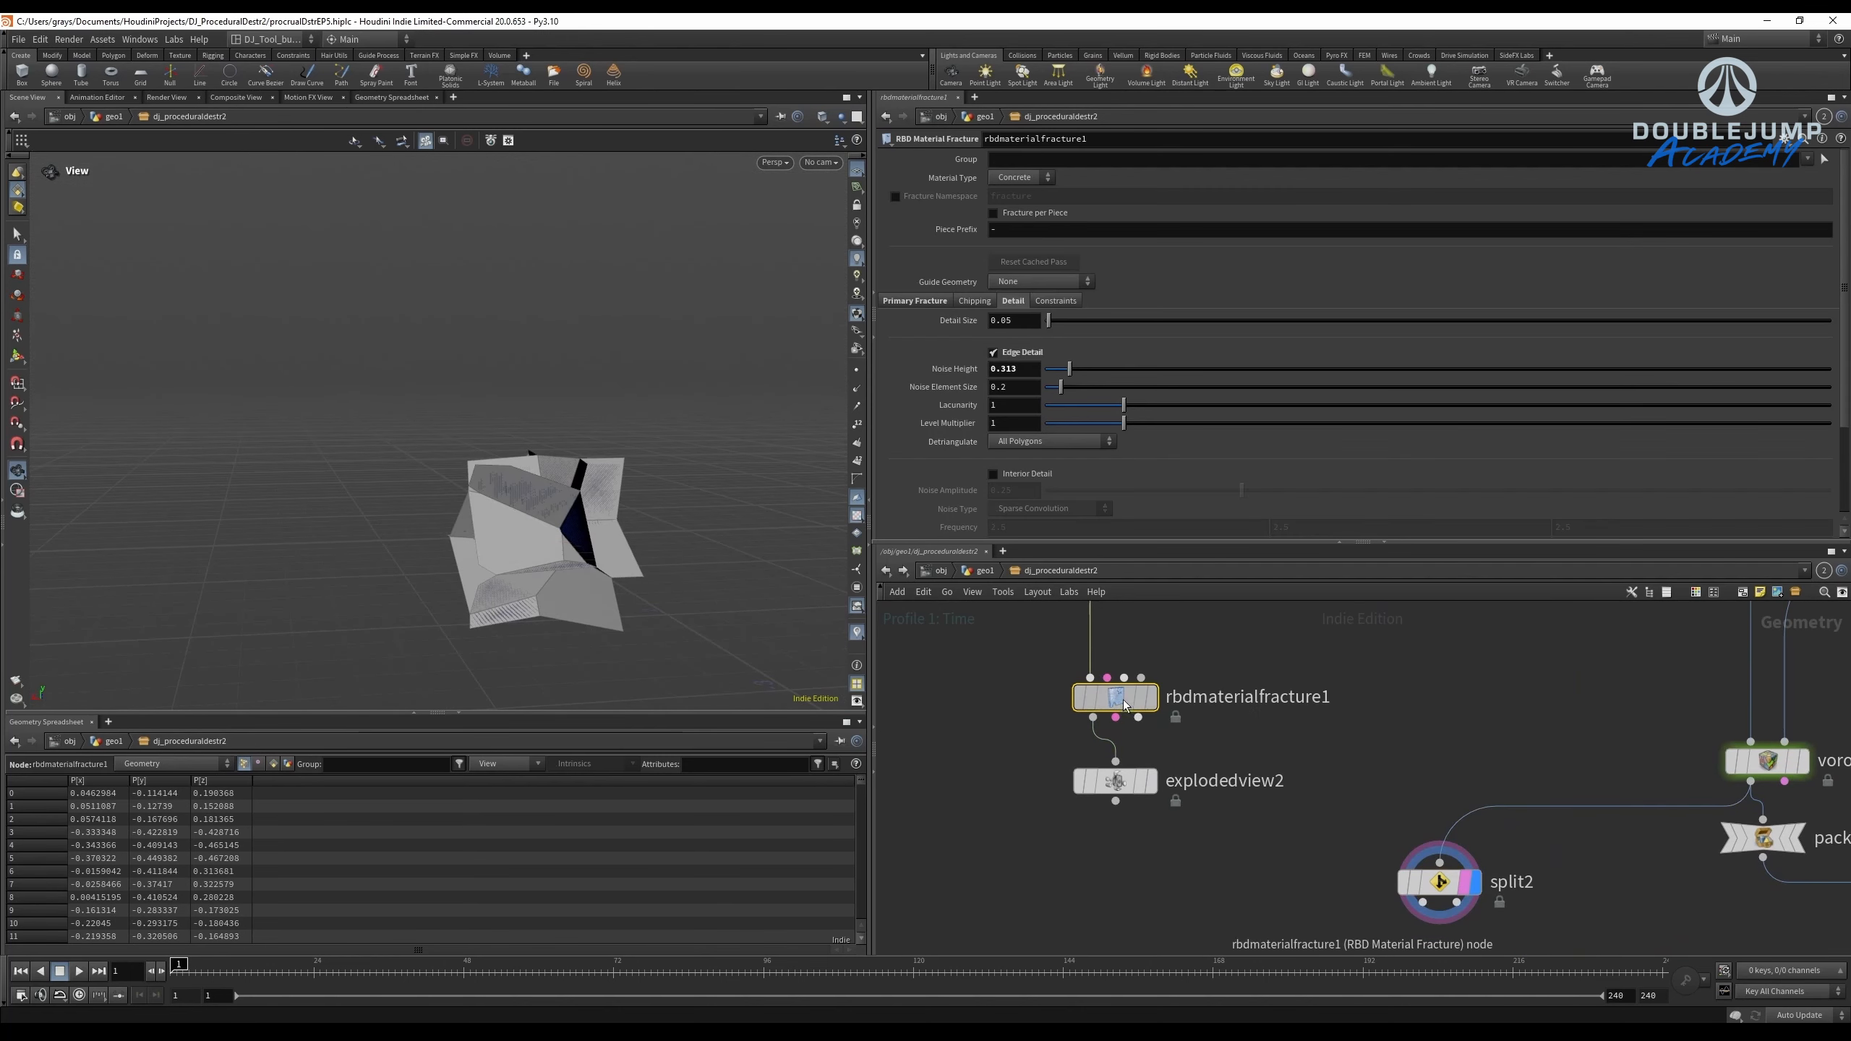
right_click(1140, 710)
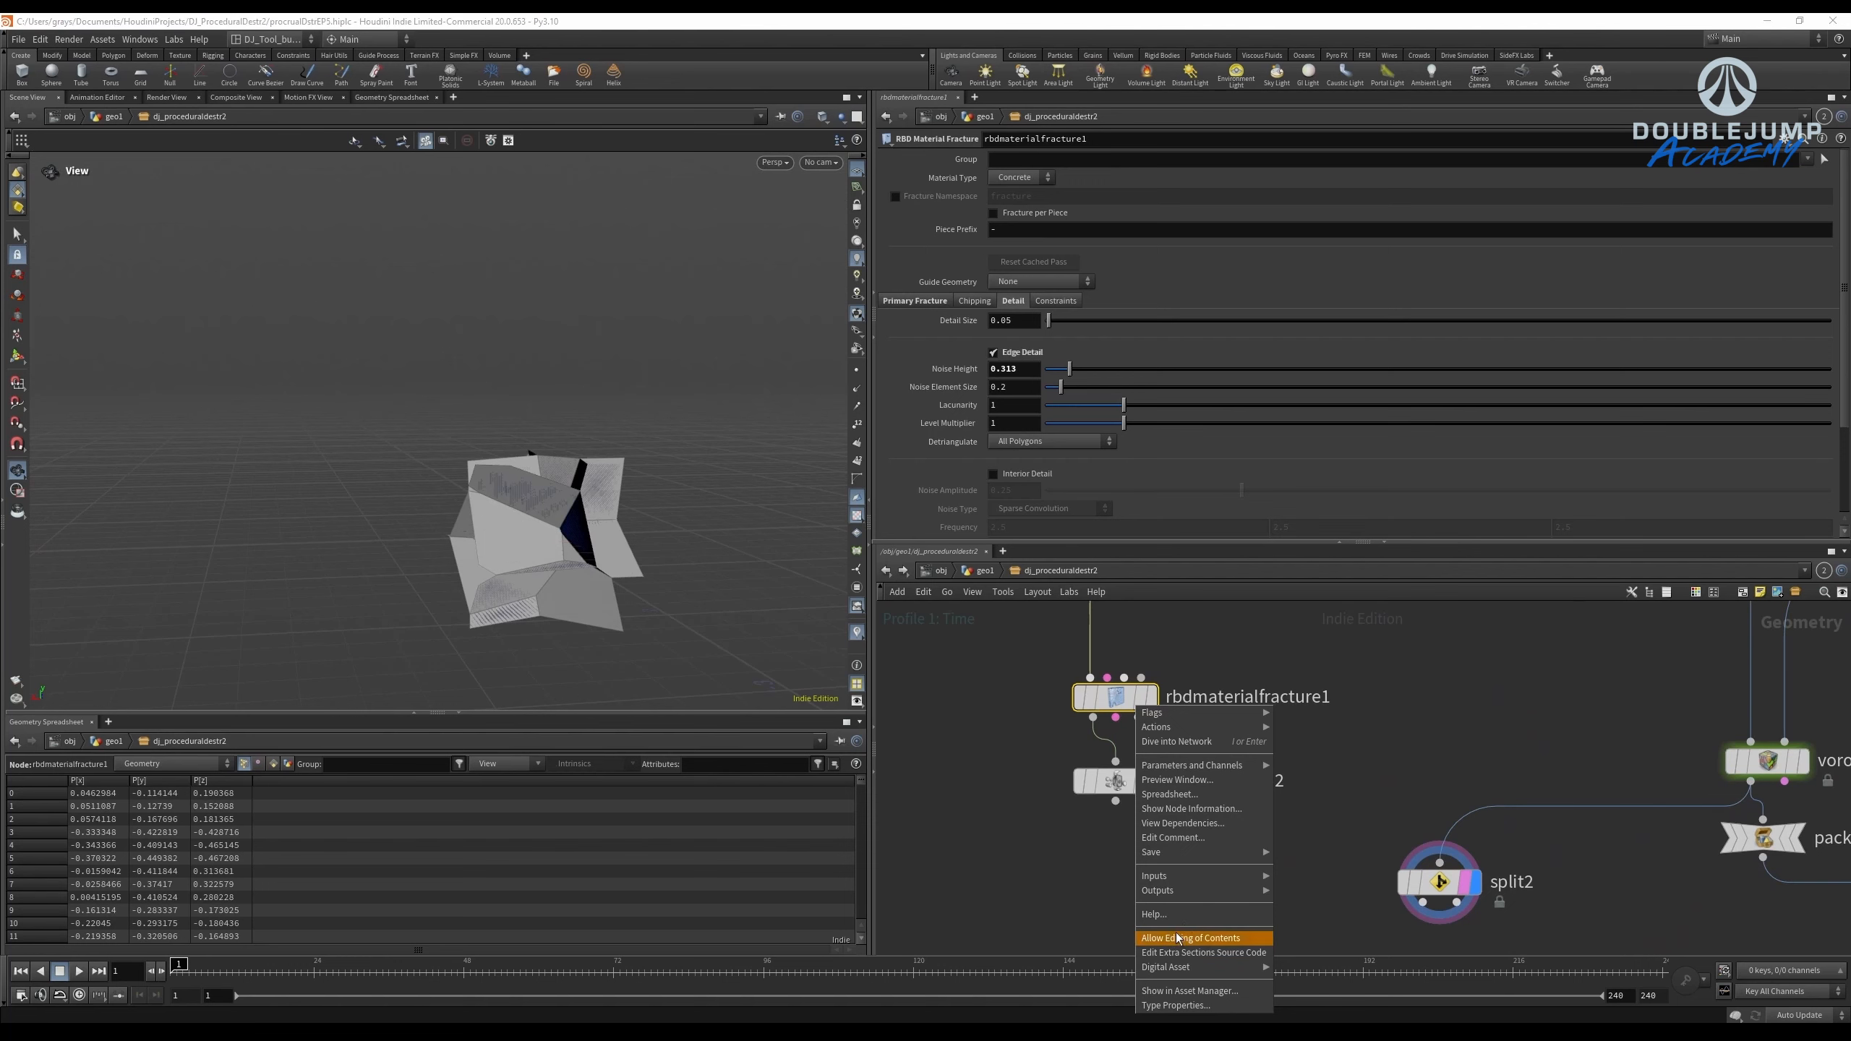
click(1184, 938)
double_click(1093, 693)
scroll(1273, 726, up, 5)
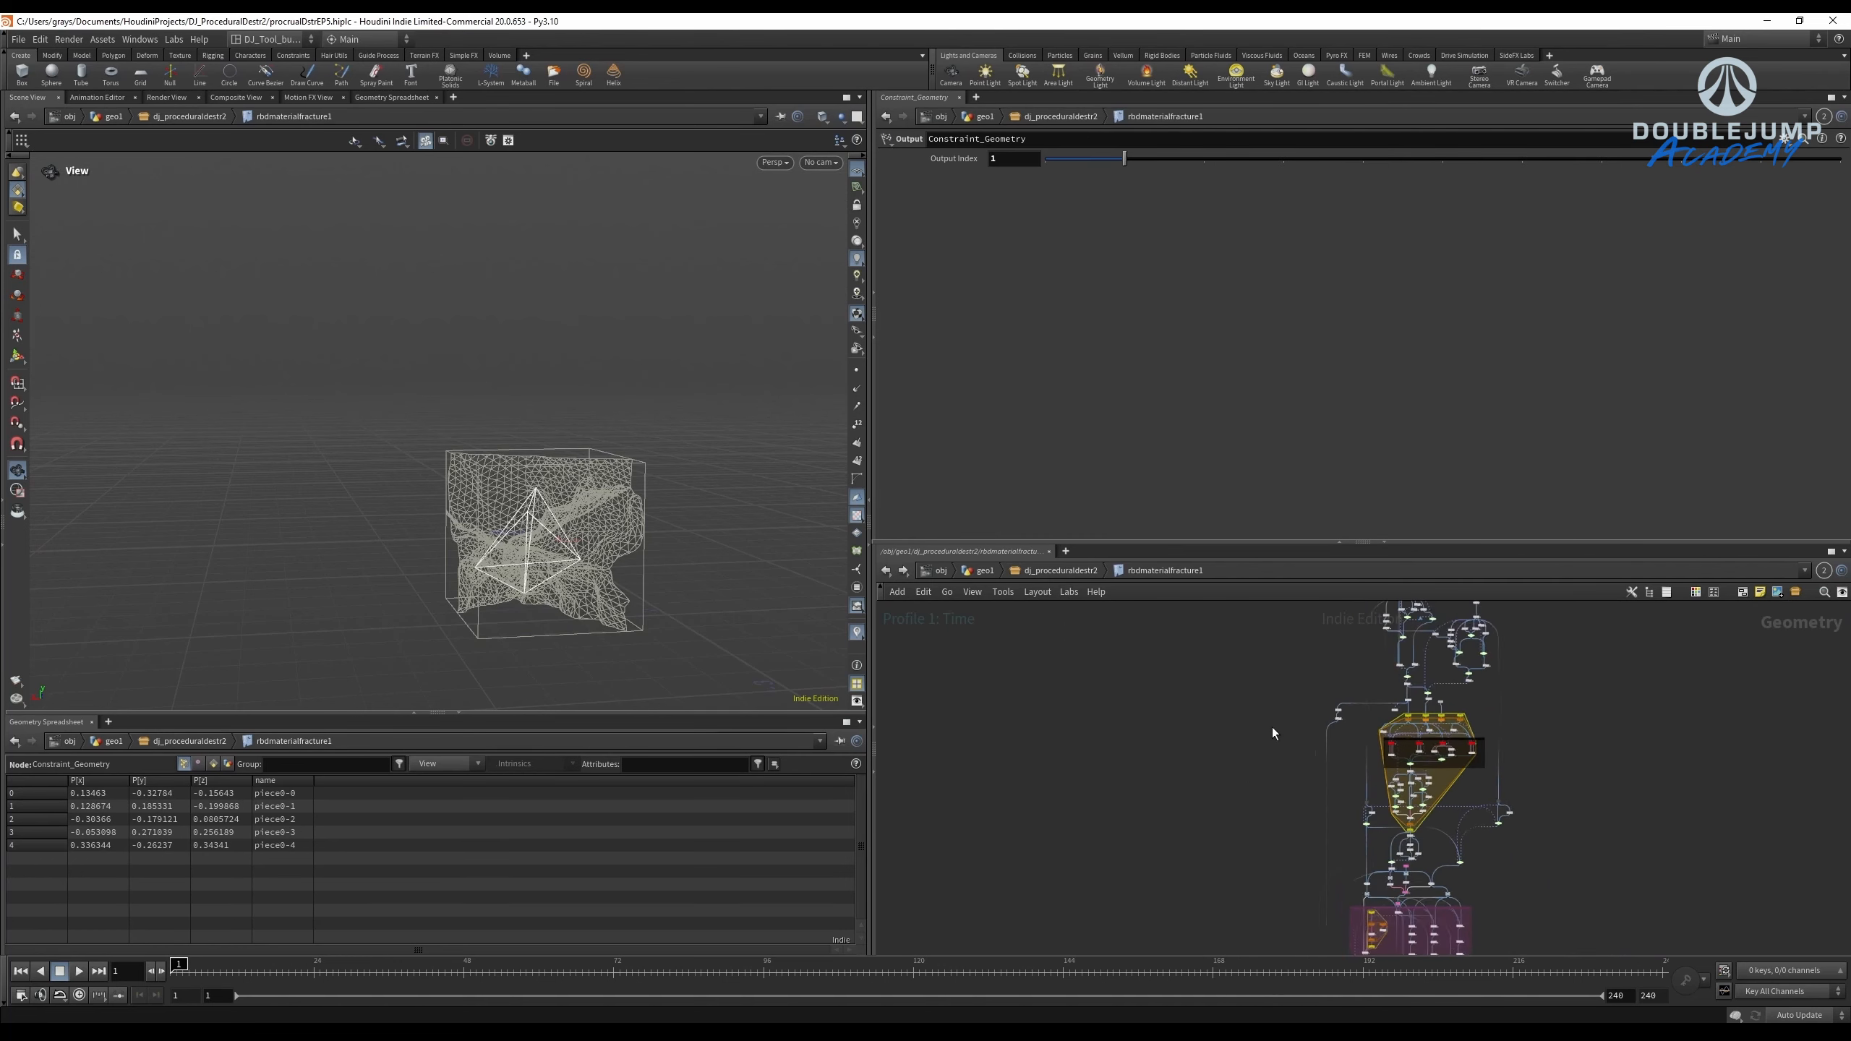
Unlock CONCRETE_FRACTURE0 in the INVOKABLE block for editing and display its fractured cube.
scroll(1164, 748, up, 6)
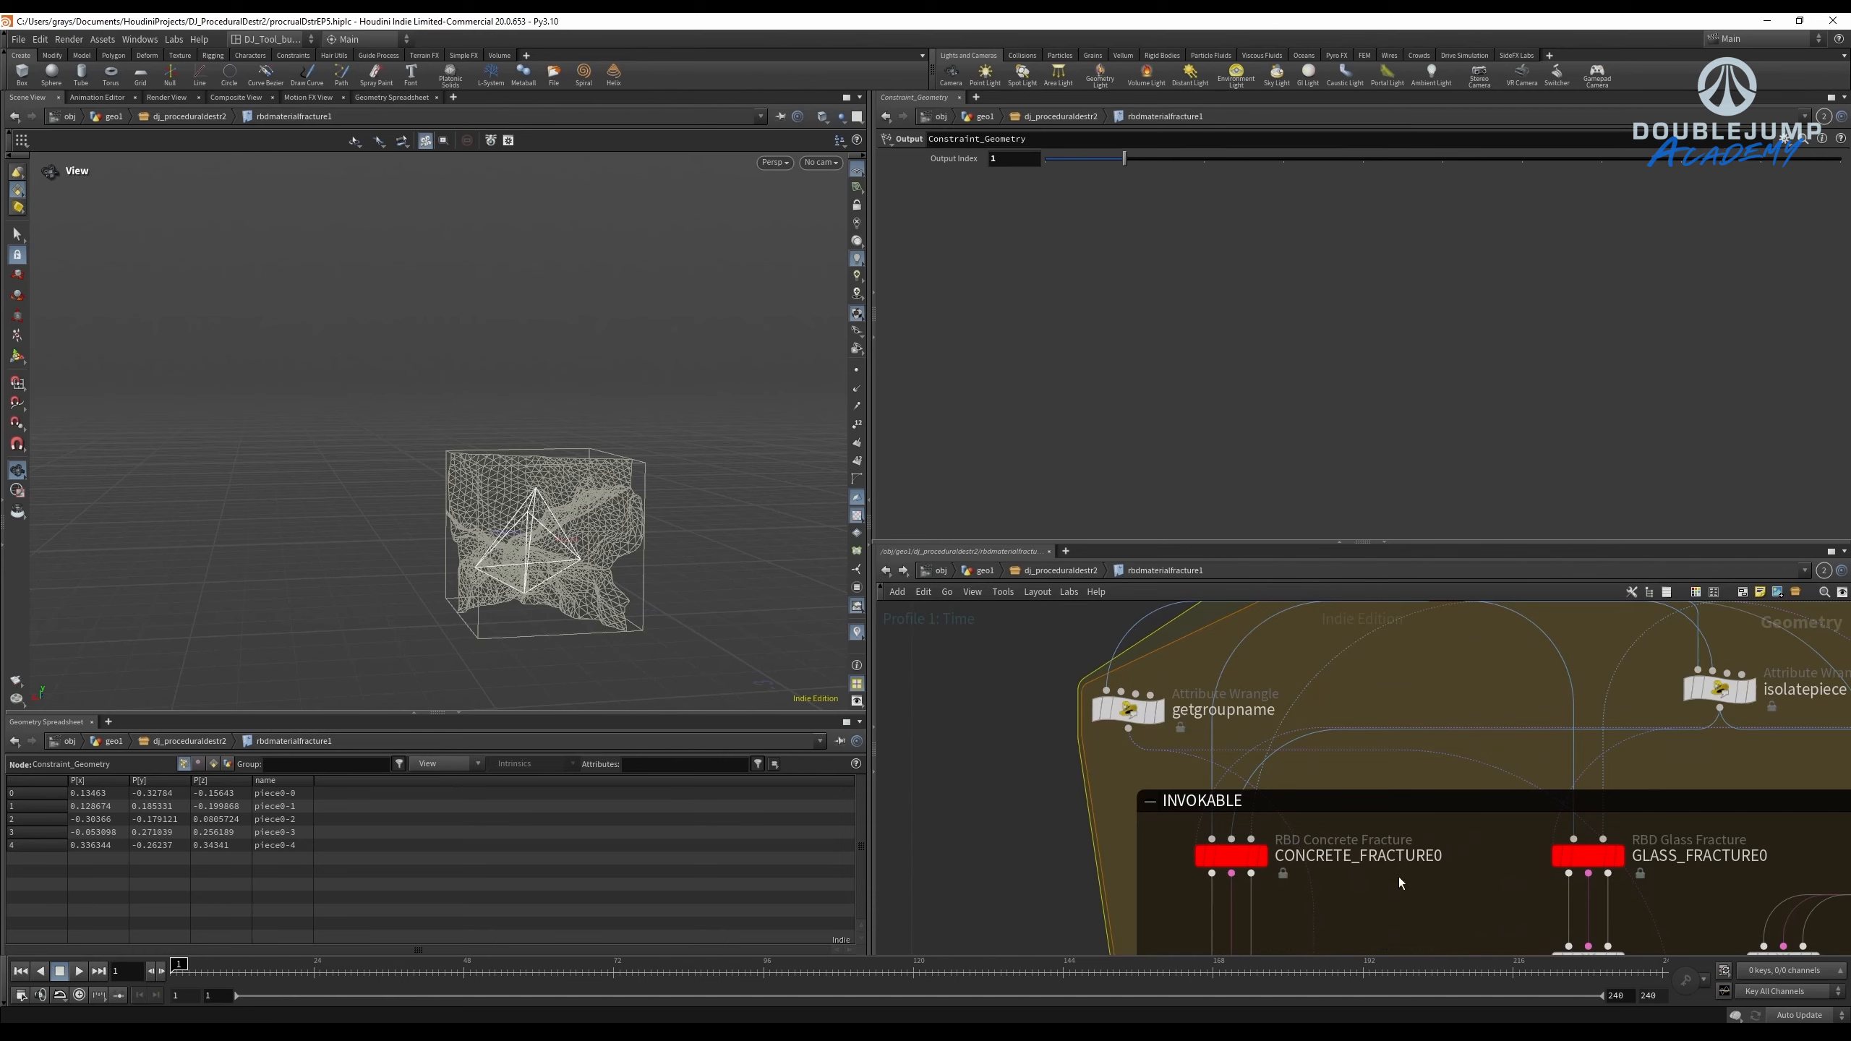
middle_drag(1399, 877, 1181, 678)
right_click(1018, 657)
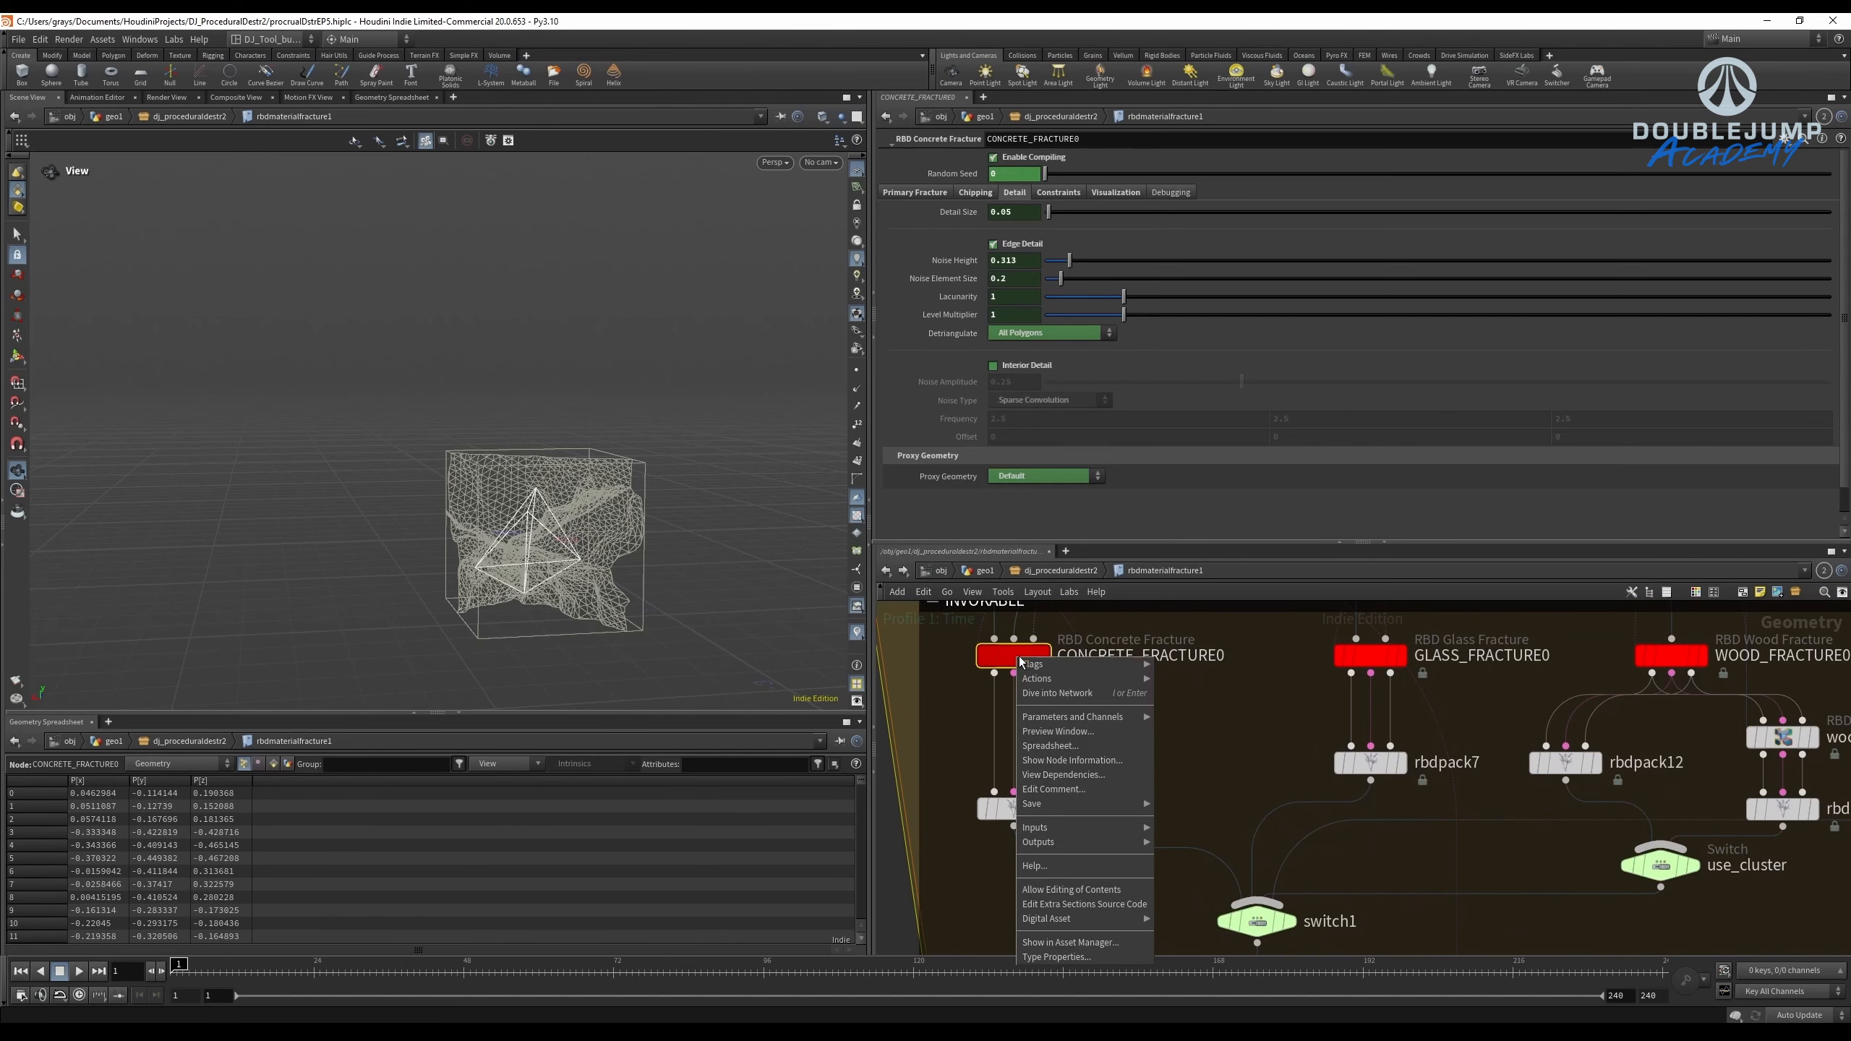
click(1040, 890)
scroll(1198, 778, up, 4)
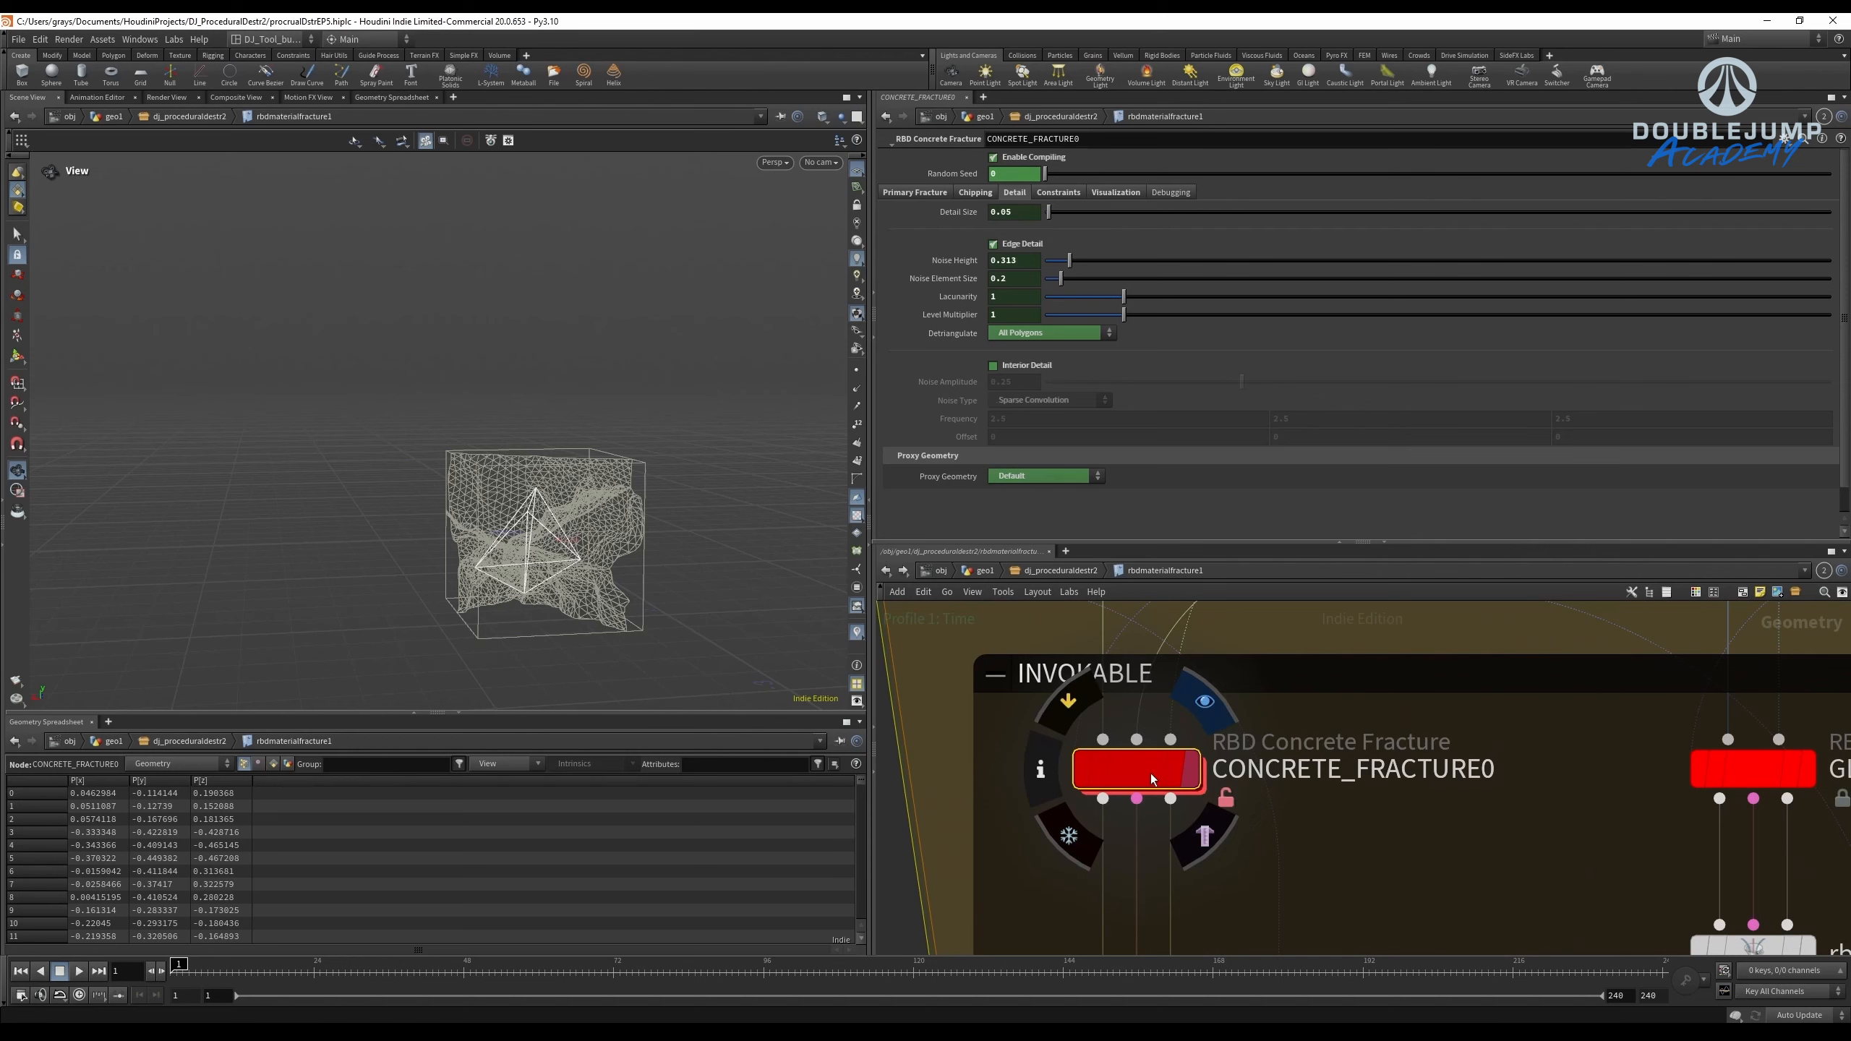
click(1191, 773)
scroll(582, 537, up, 3)
mouse_move(582, 538)
mouse_down()
mouse_move(690, 550)
mouse_move(350, 478)
mouse_up()
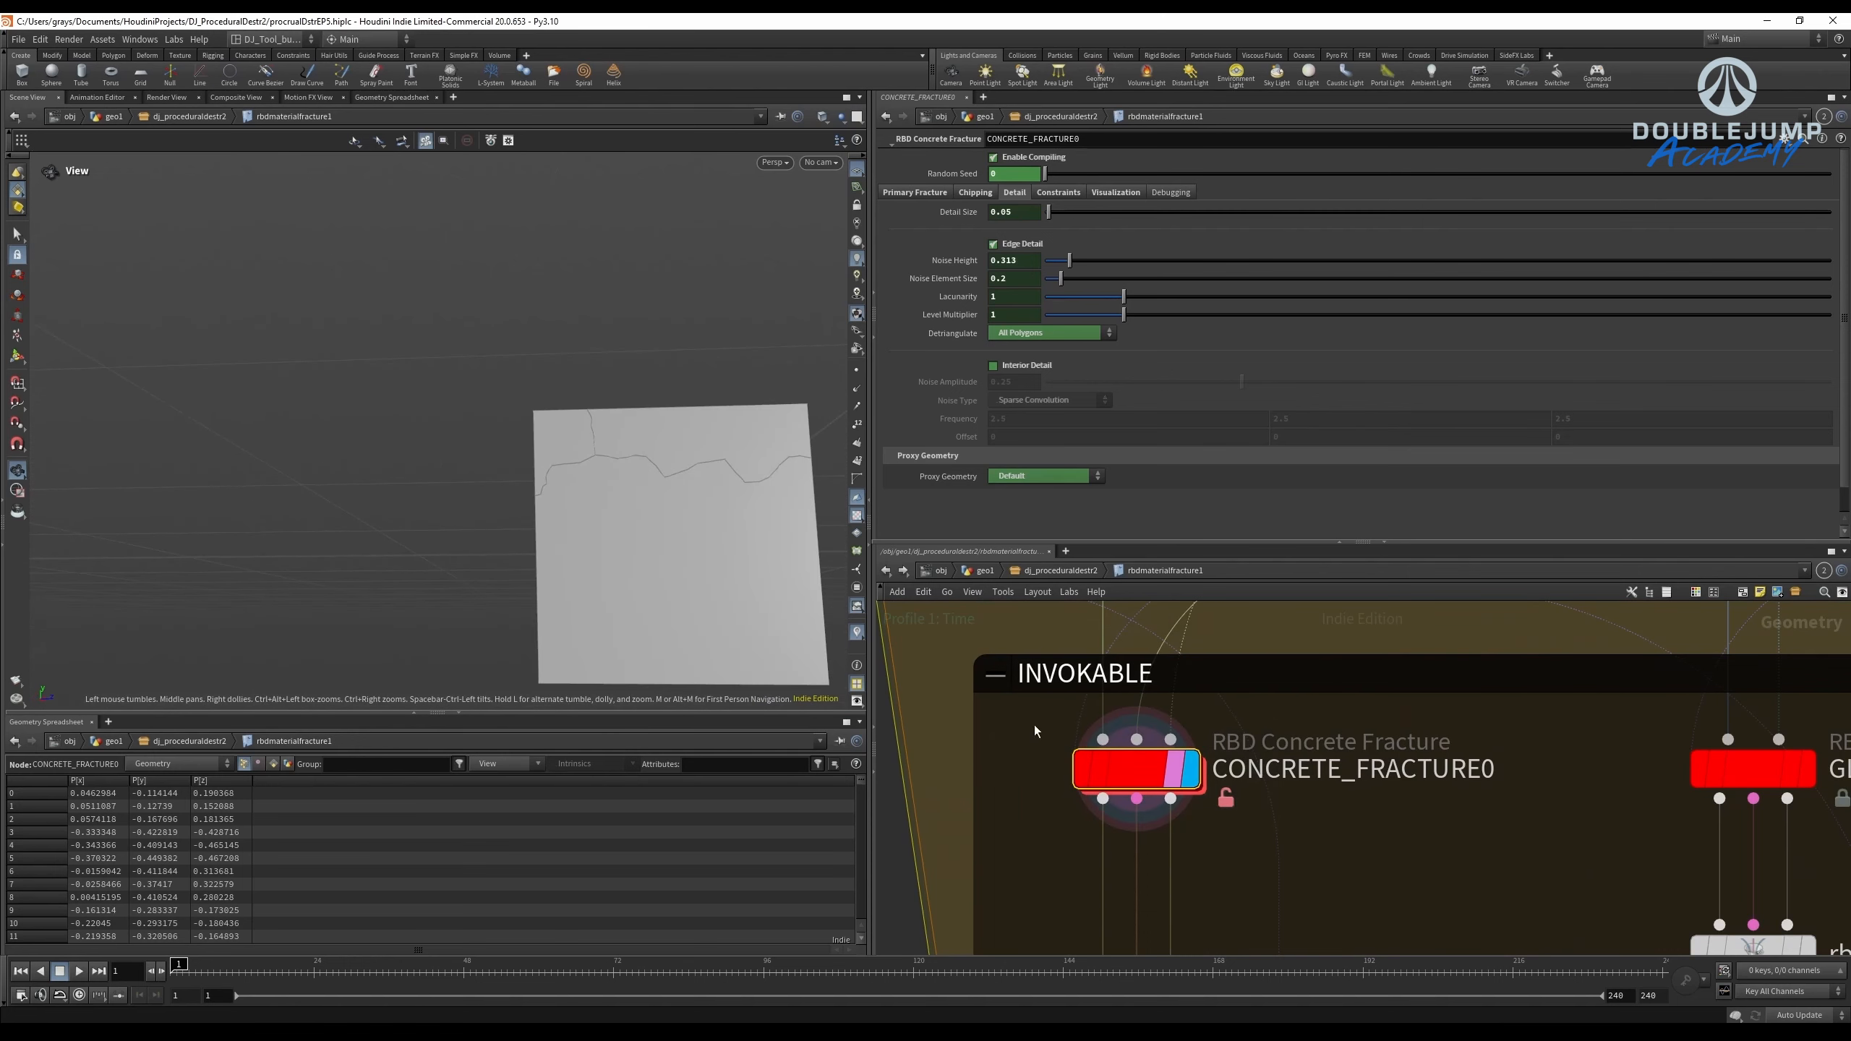
Enter CONCRETE_FRACTURE0 and display CUTTERS_END in the CUTTER GENERATION block to inspect the flat cutting surfaces.
double_click(1136, 761)
scroll(1145, 736, up, 5)
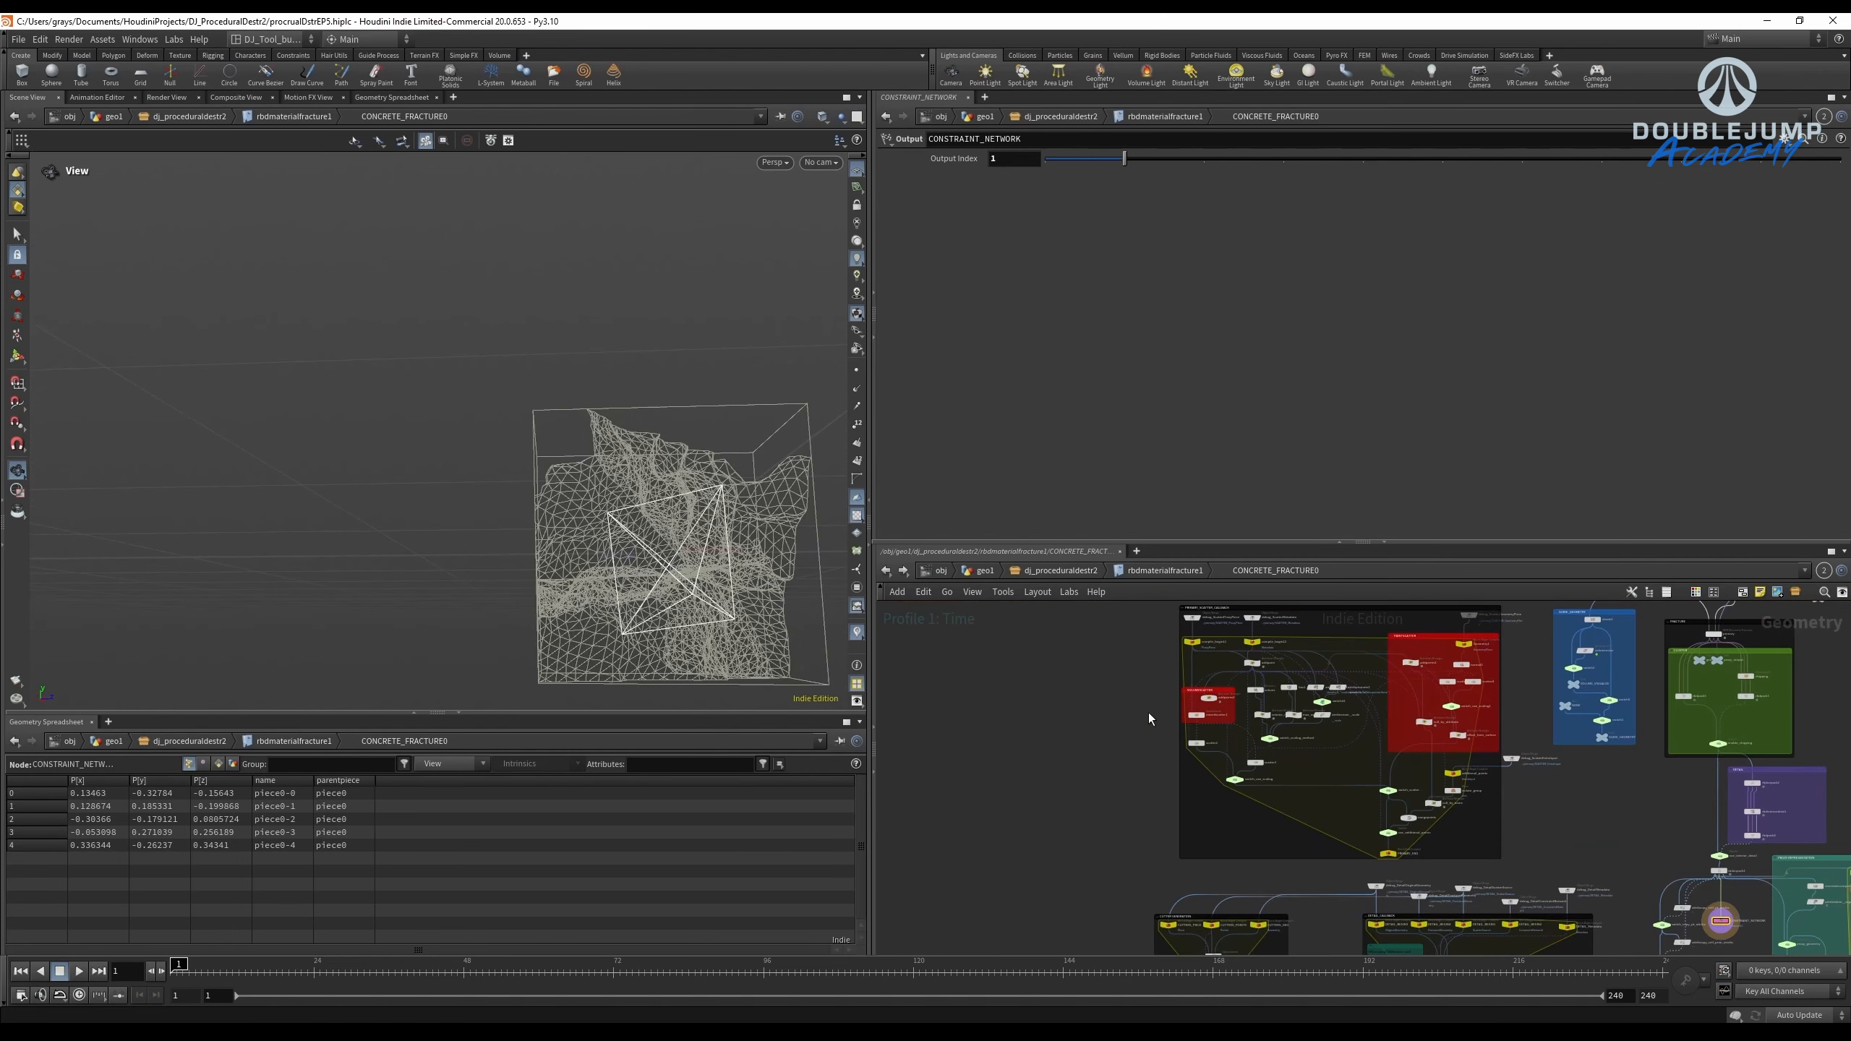
scroll(1189, 747, up, 6)
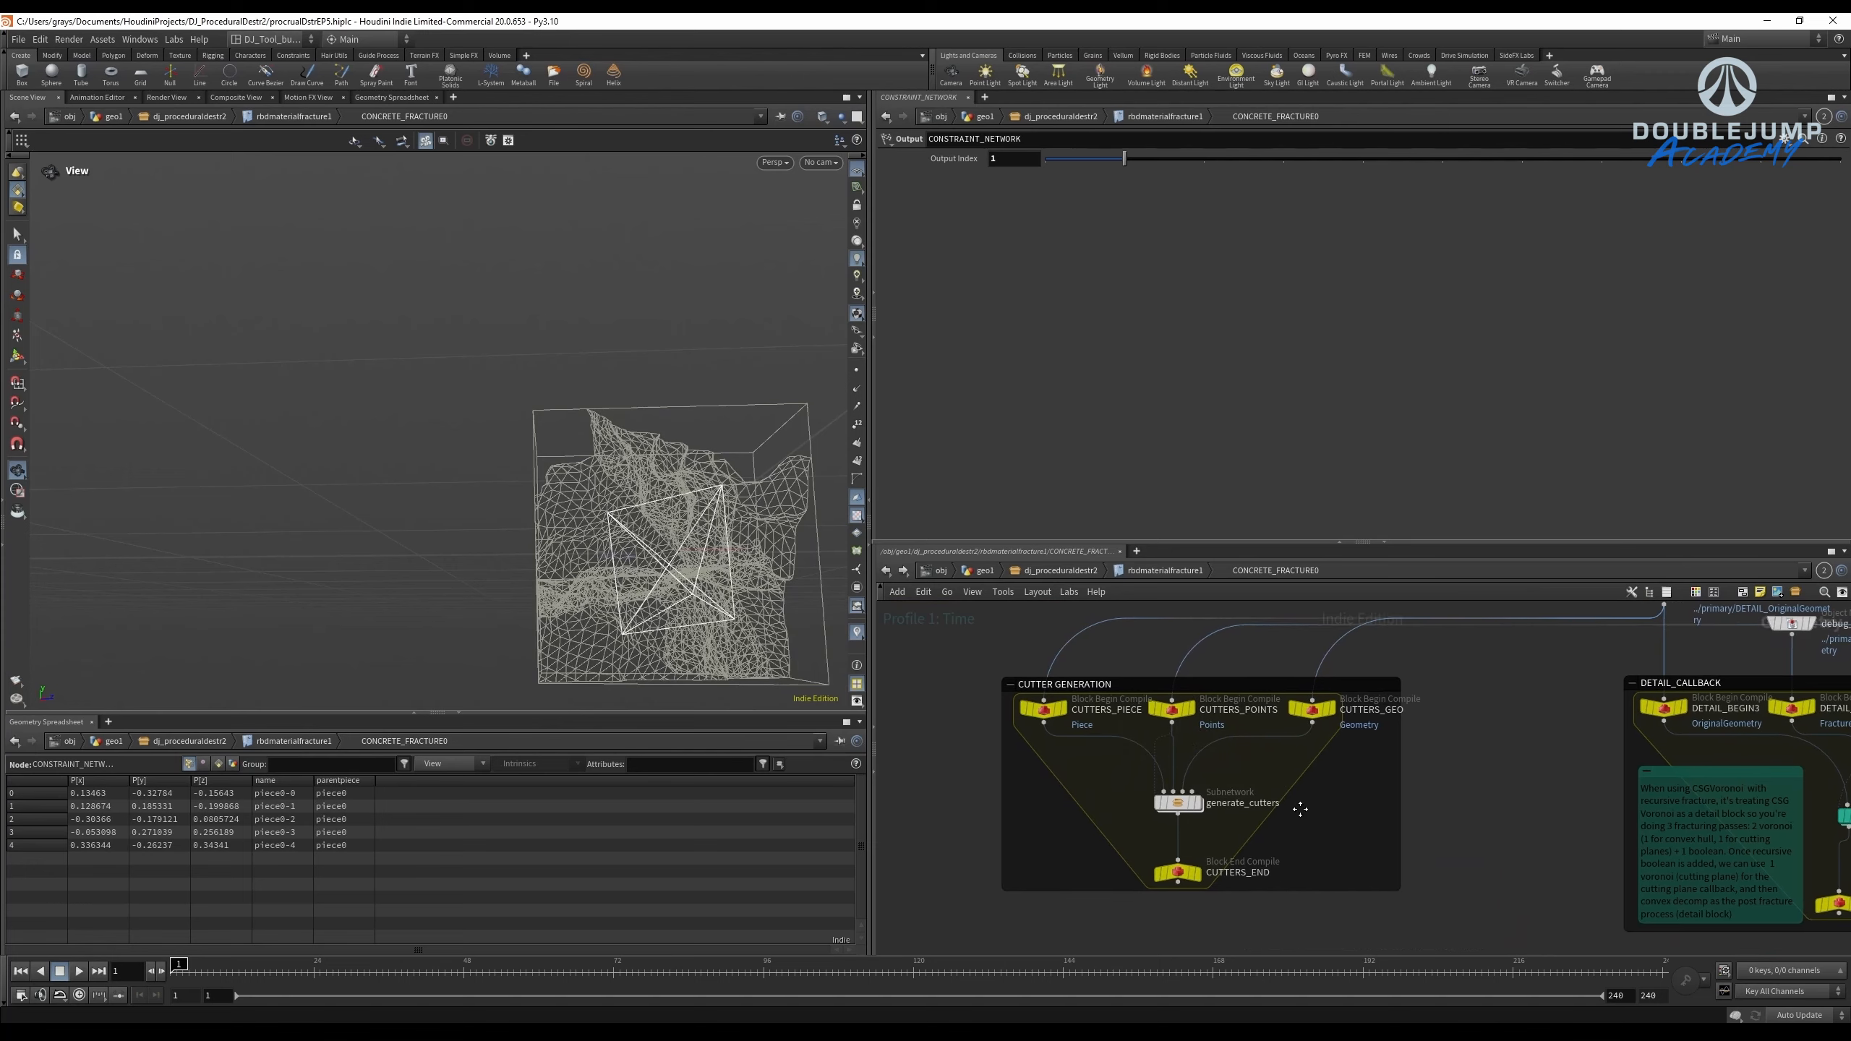
click(1136, 839)
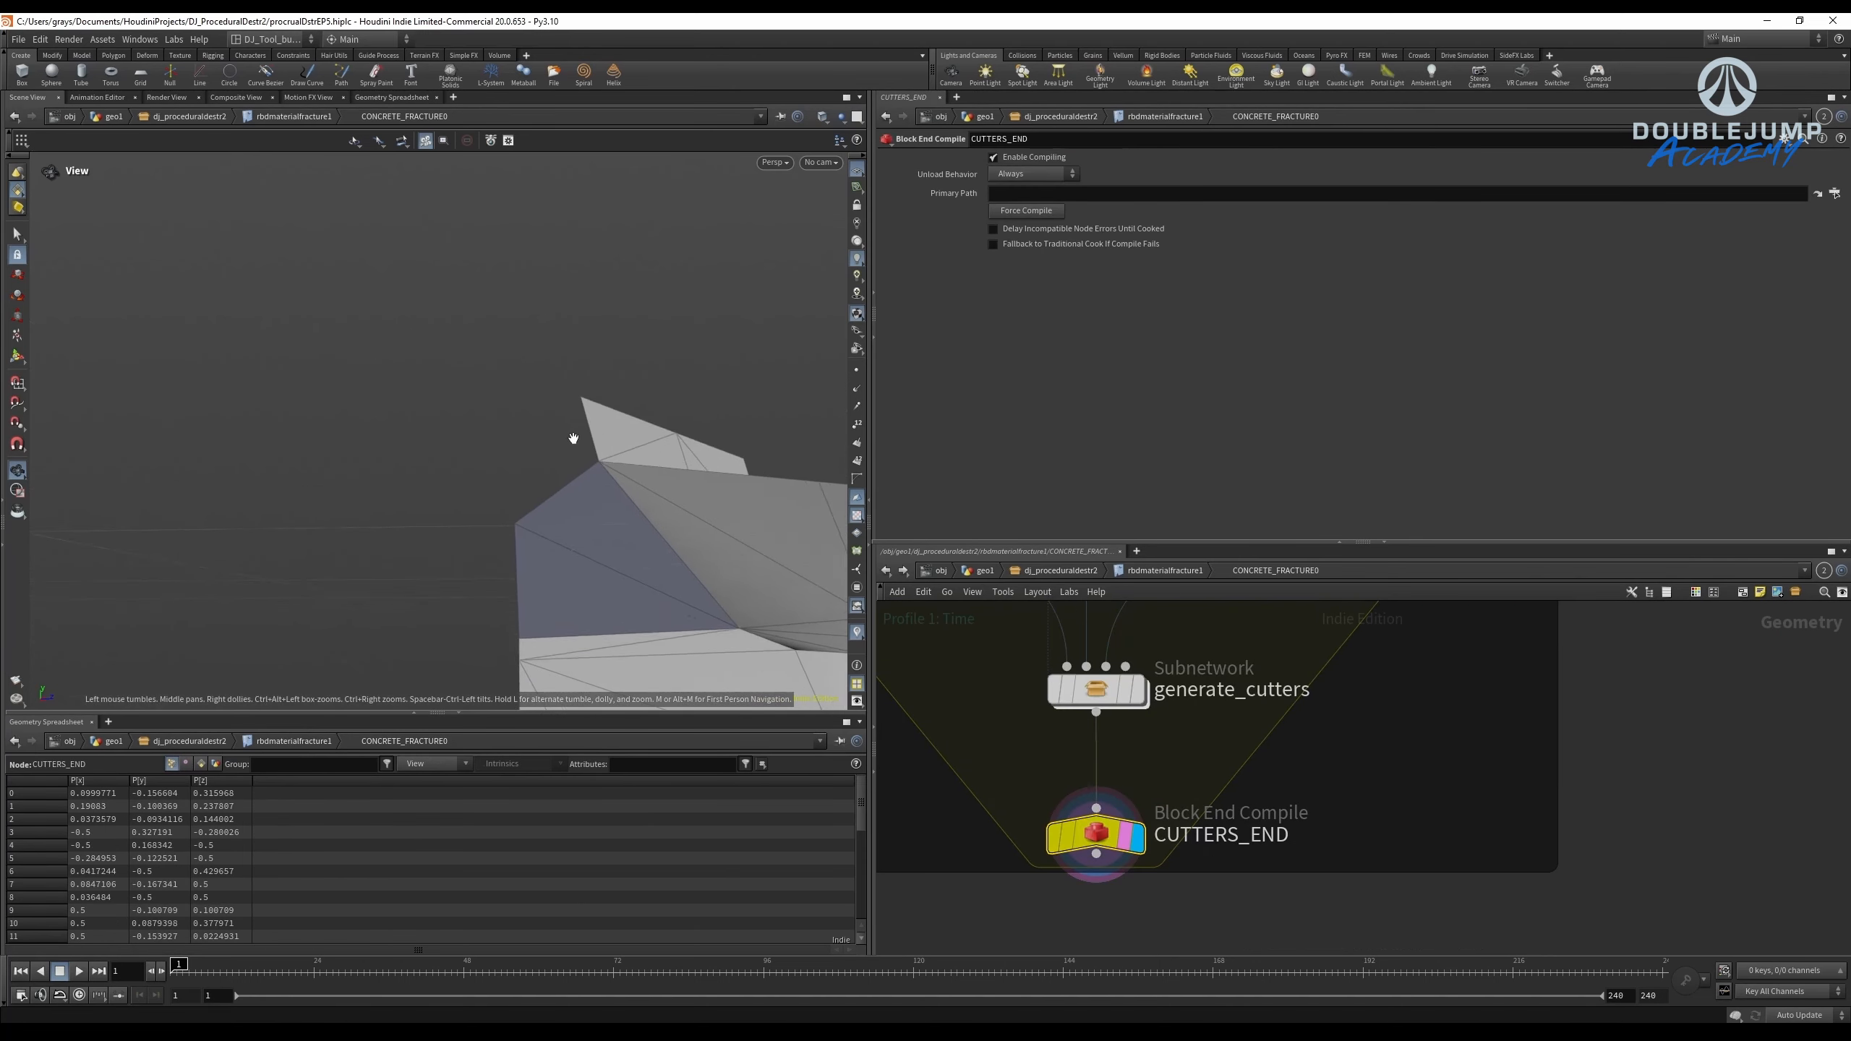
mouse_move(573, 438)
mouse_down()
mouse_move(736, 505)
mouse_move(571, 440)
mouse_move(641, 538)
mouse_move(551, 491)
mouse_move(582, 442)
mouse_up()
scroll(1490, 837, down, 5)
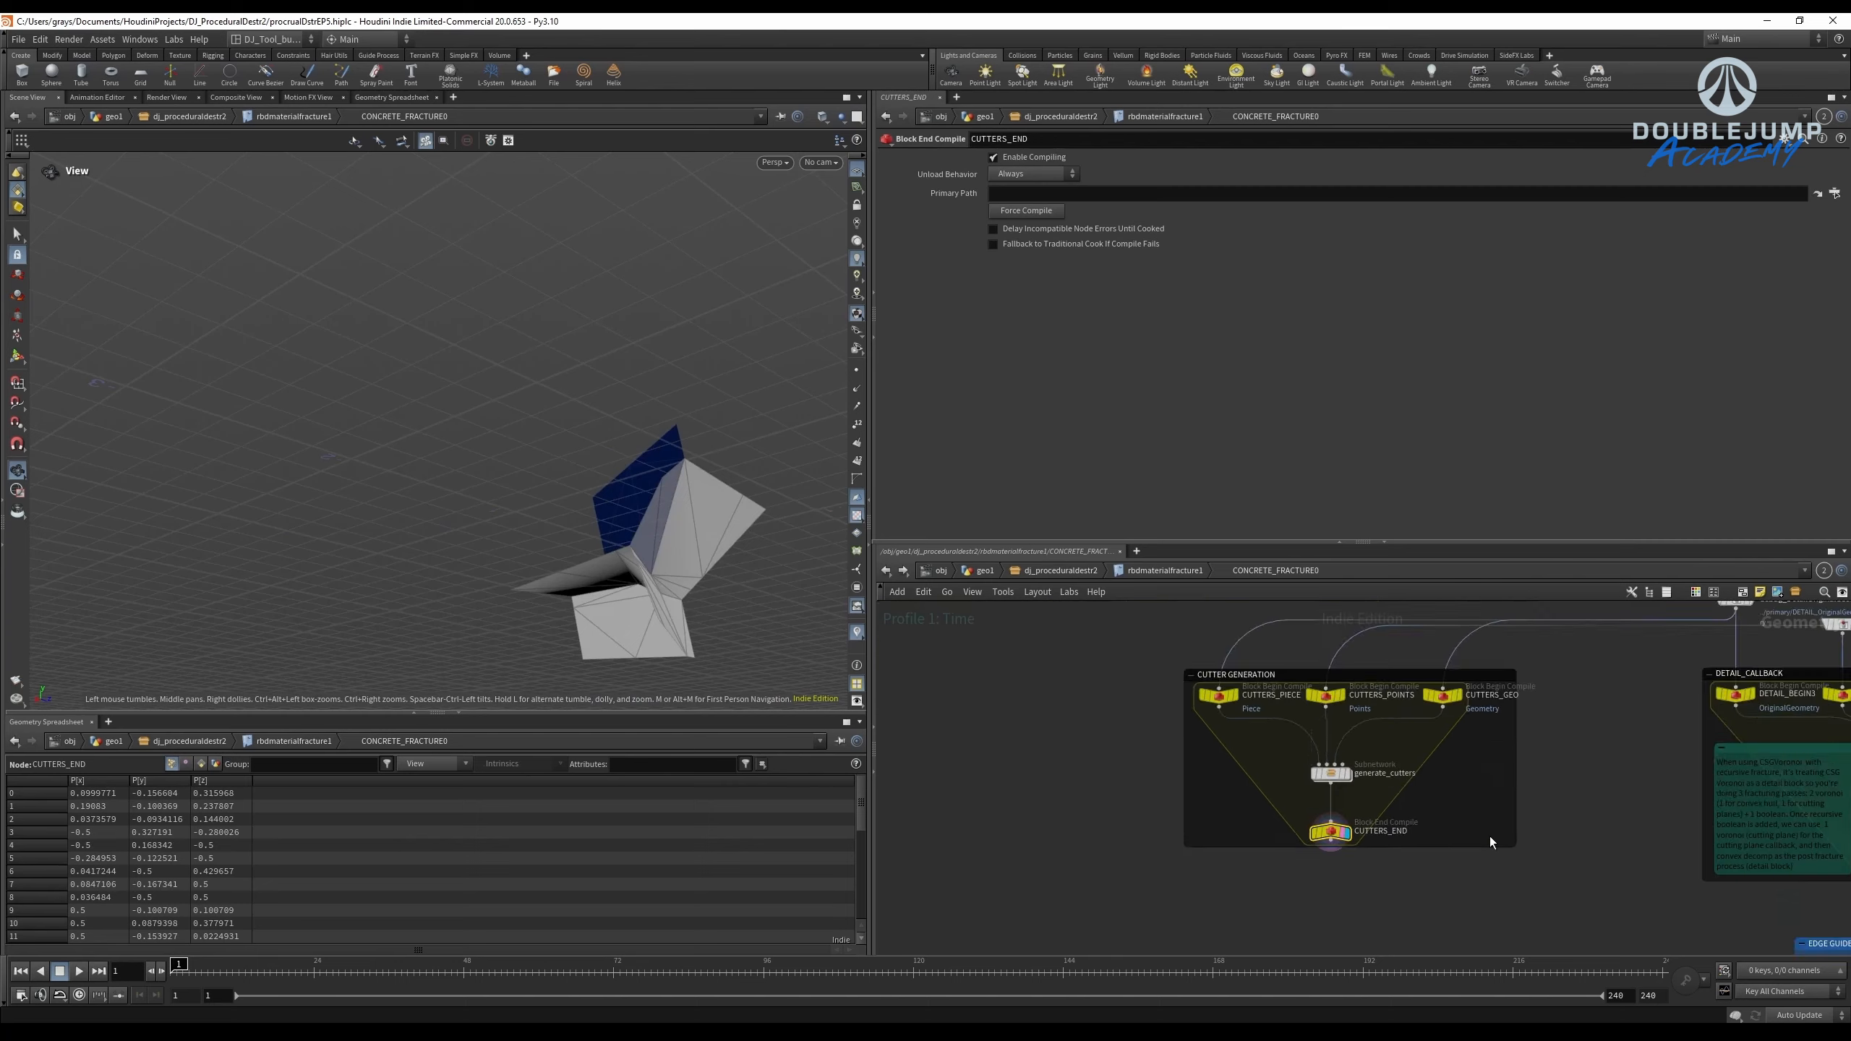
Display the CSGVoronoi3 subnetwork that feeds BOOLEAN_GUIDE and inspect its noisy cutting surfaces.
middle_drag(1489, 837, 1056, 612)
middle_drag(1633, 900, 1399, 647)
scroll(1399, 645, up, 5)
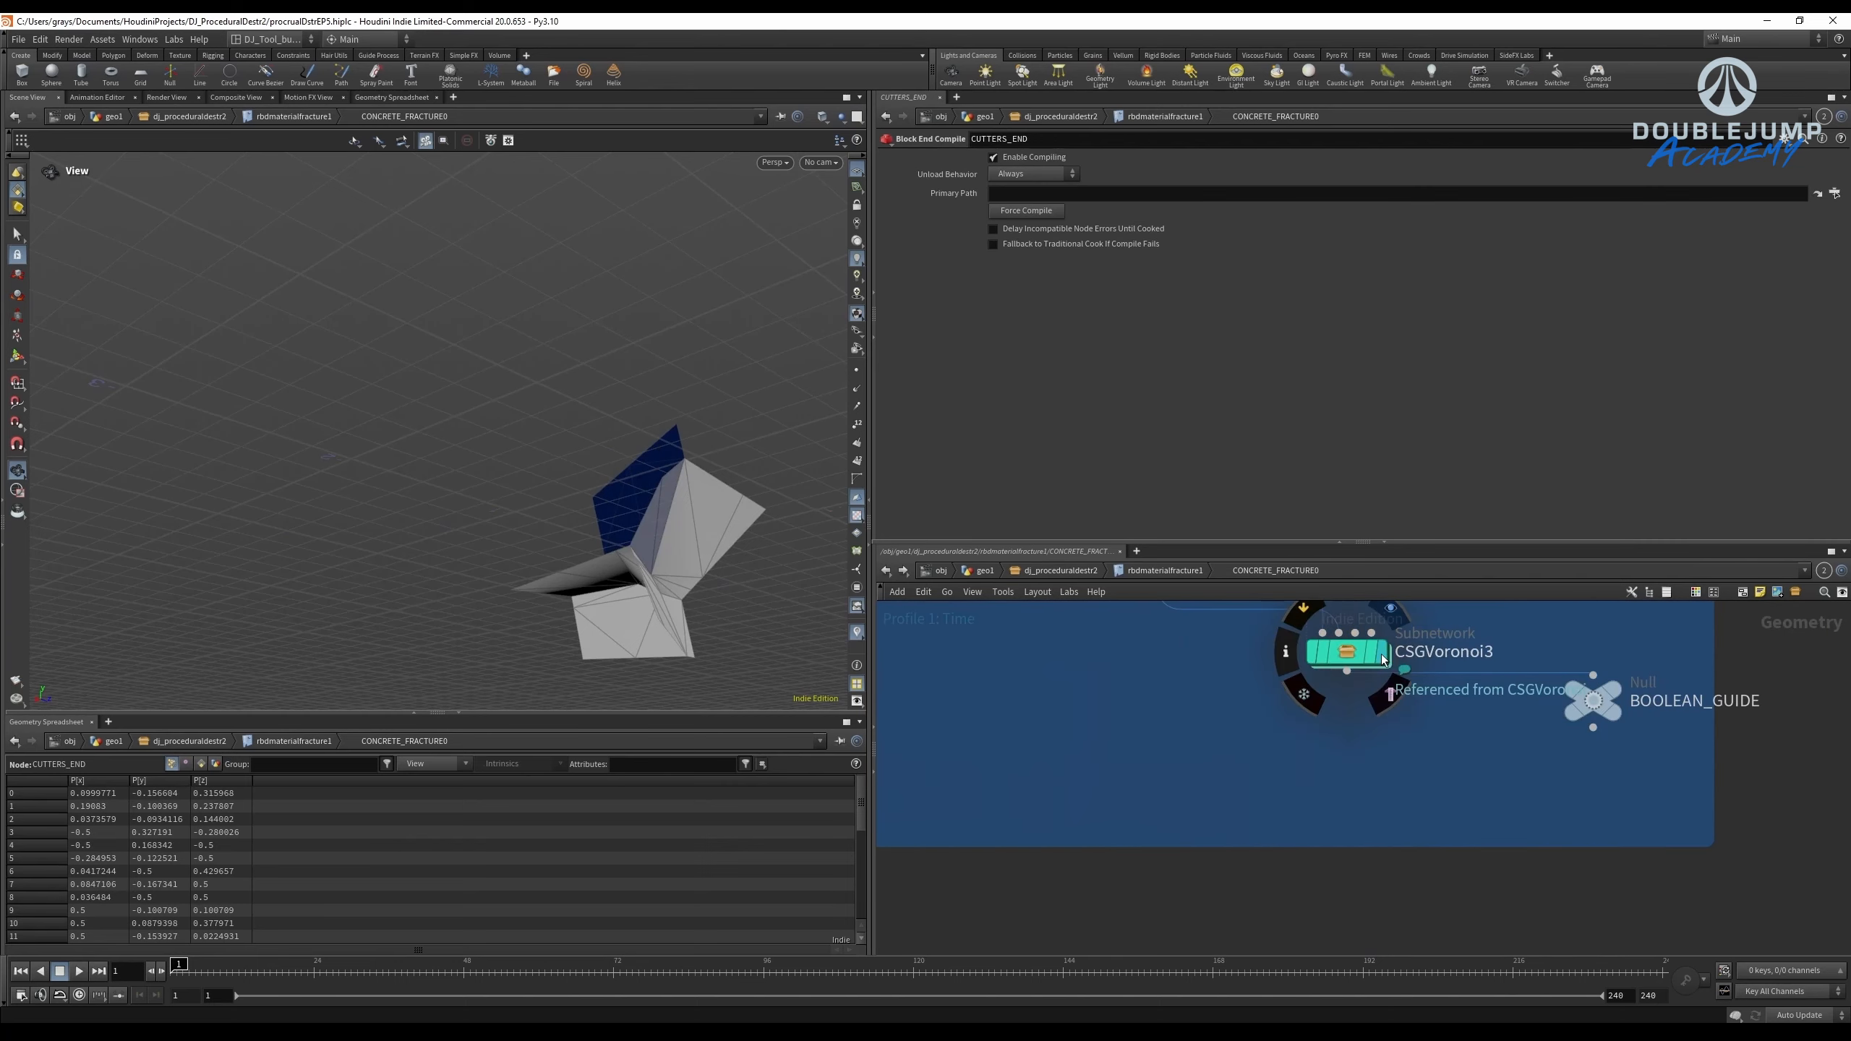
click(1382, 654)
drag(515, 471, 642, 511)
scroll(1166, 700, down, 4)
drag(620, 438, 554, 547)
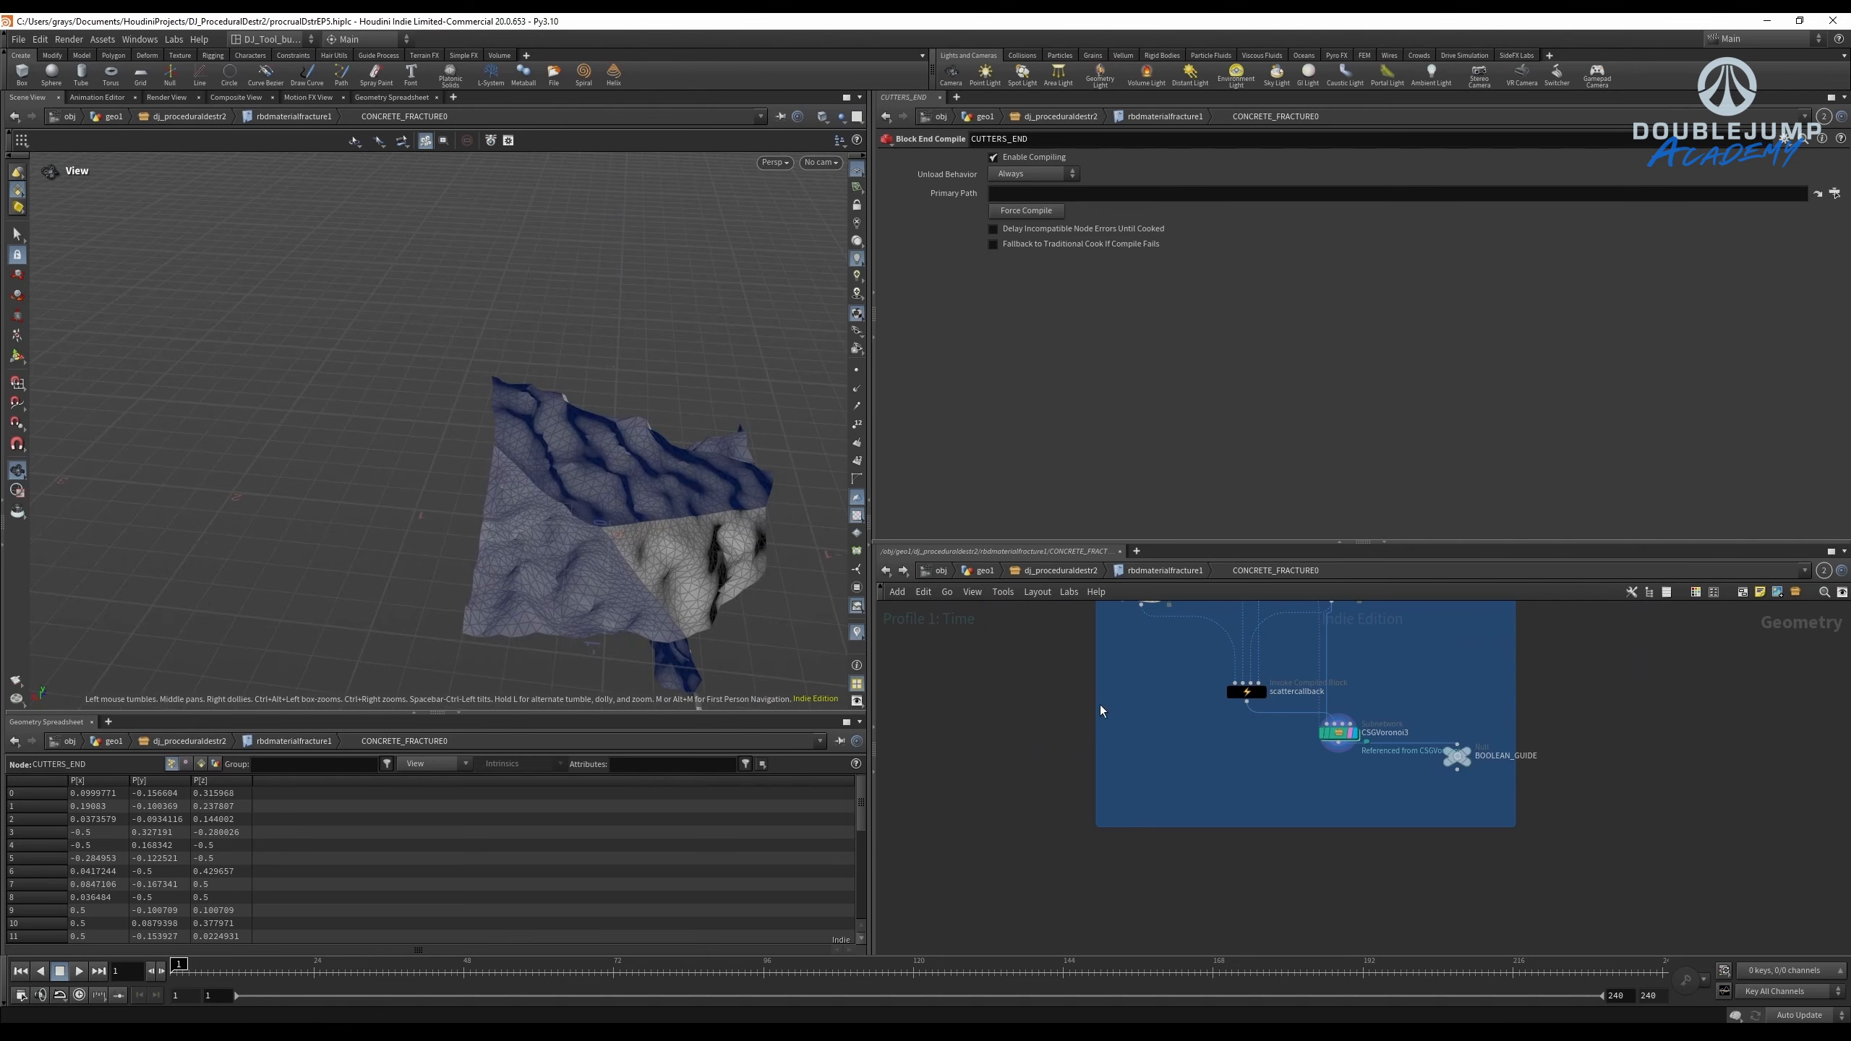
Return to the CUTTER GENERATION block and enter the generate_cutters subnetwork.
scroll(1099, 705, down, 5)
middle_drag(1100, 705, 1335, 947)
scroll(1166, 802, up, 5)
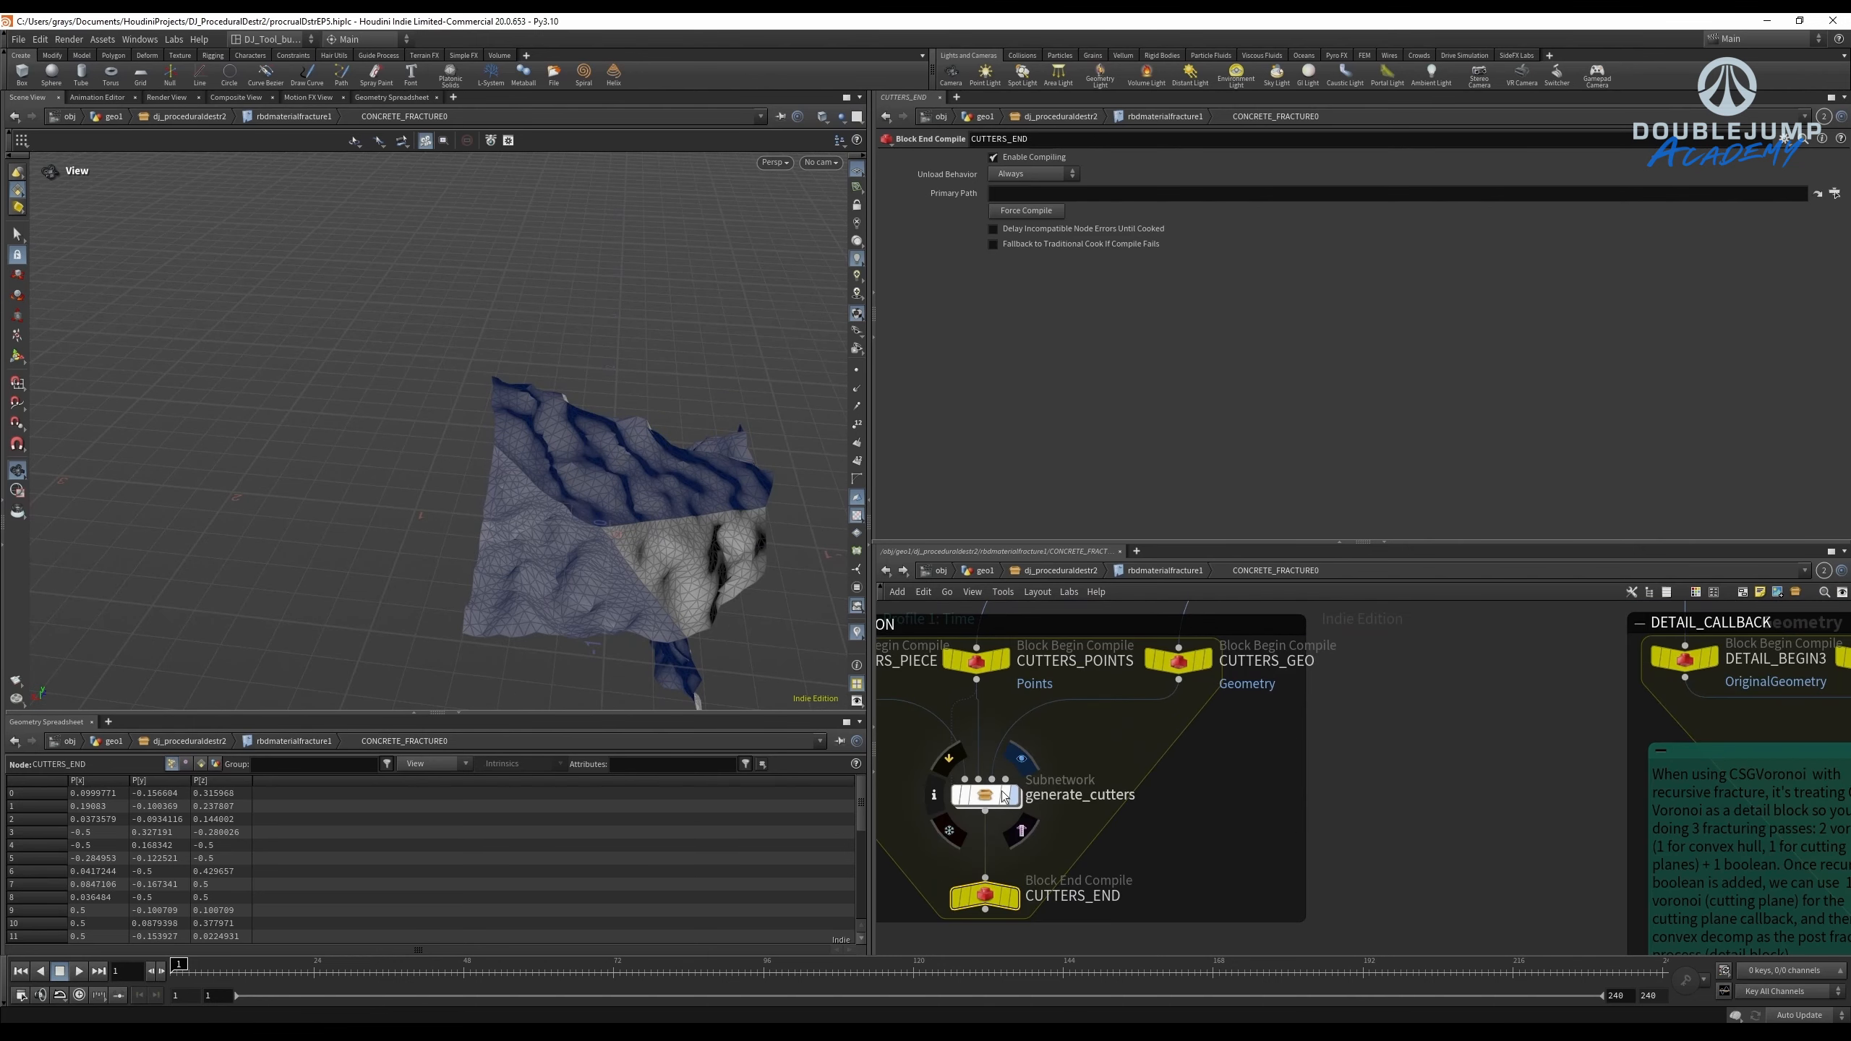
click(997, 796)
double_click(996, 795)
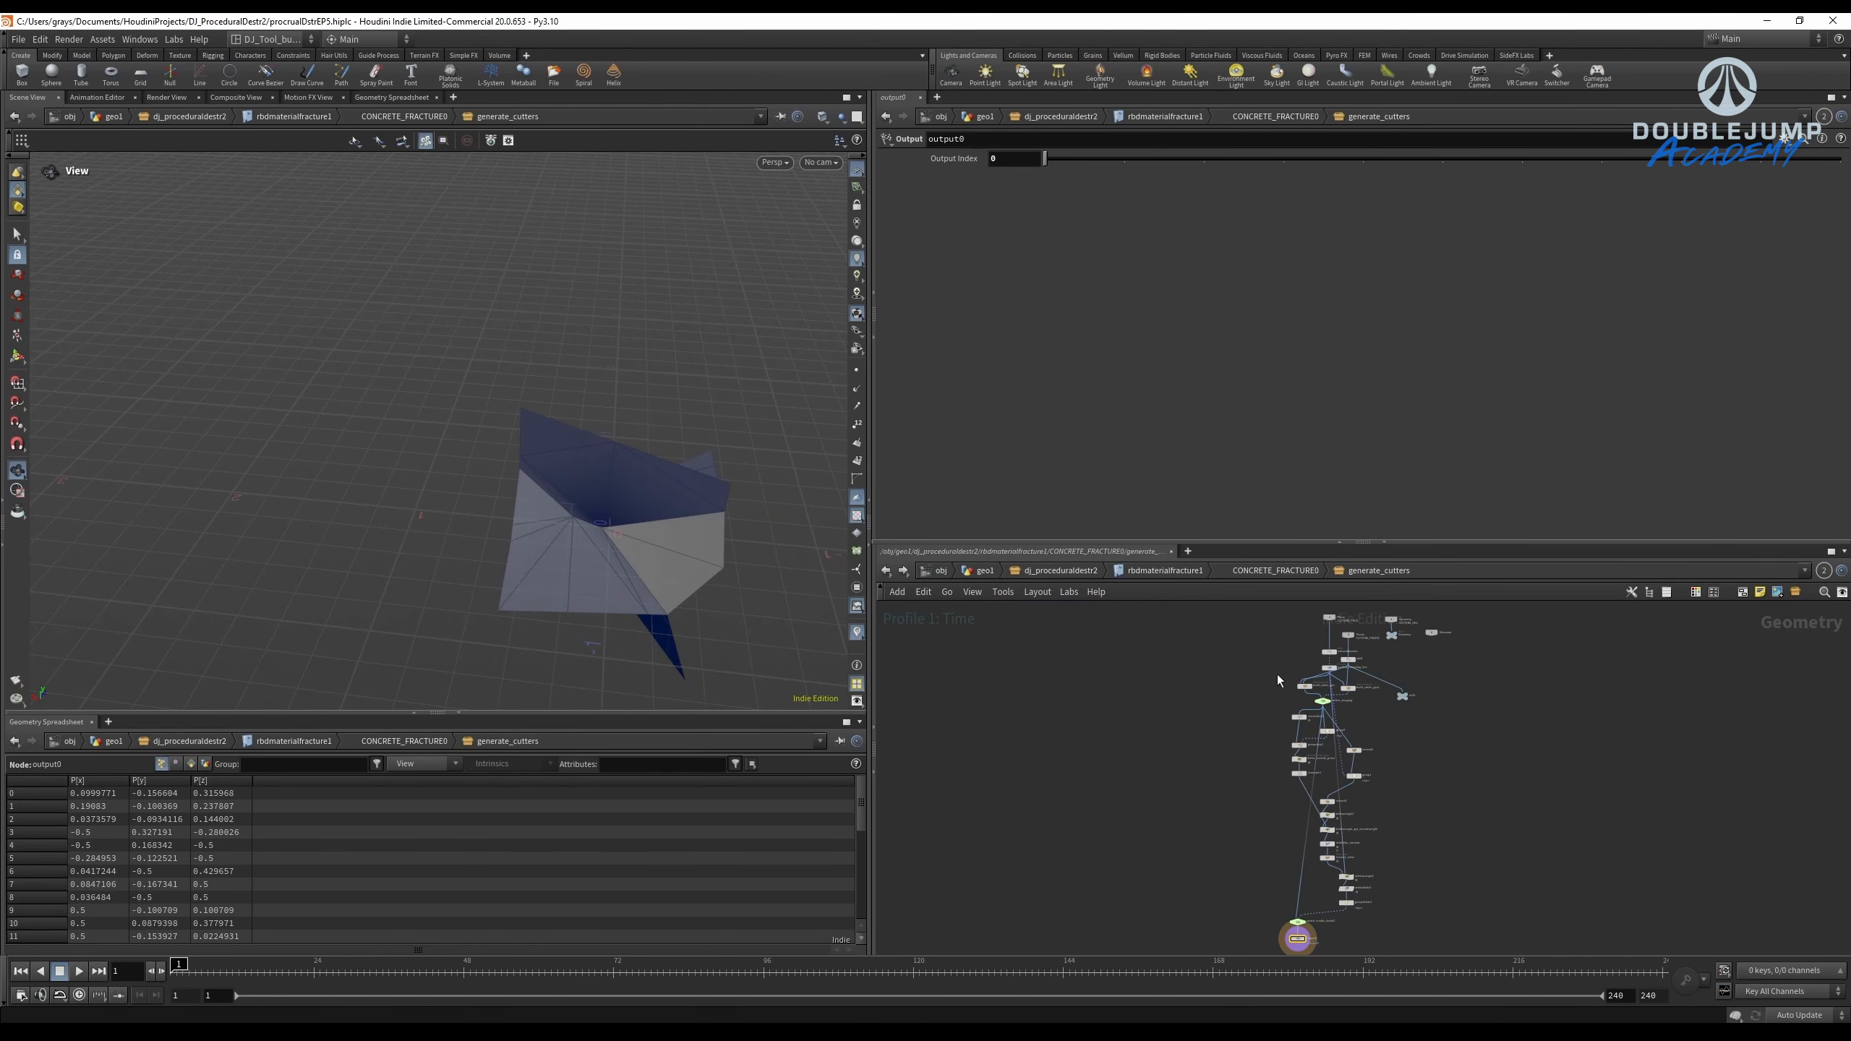
Display extractallpoints and build_cutter_geo in turn, and compare the cutter surfaces with build_cutter_geo1.
middle_drag(1277, 675, 1126, 793)
scroll(1125, 793, up, 10)
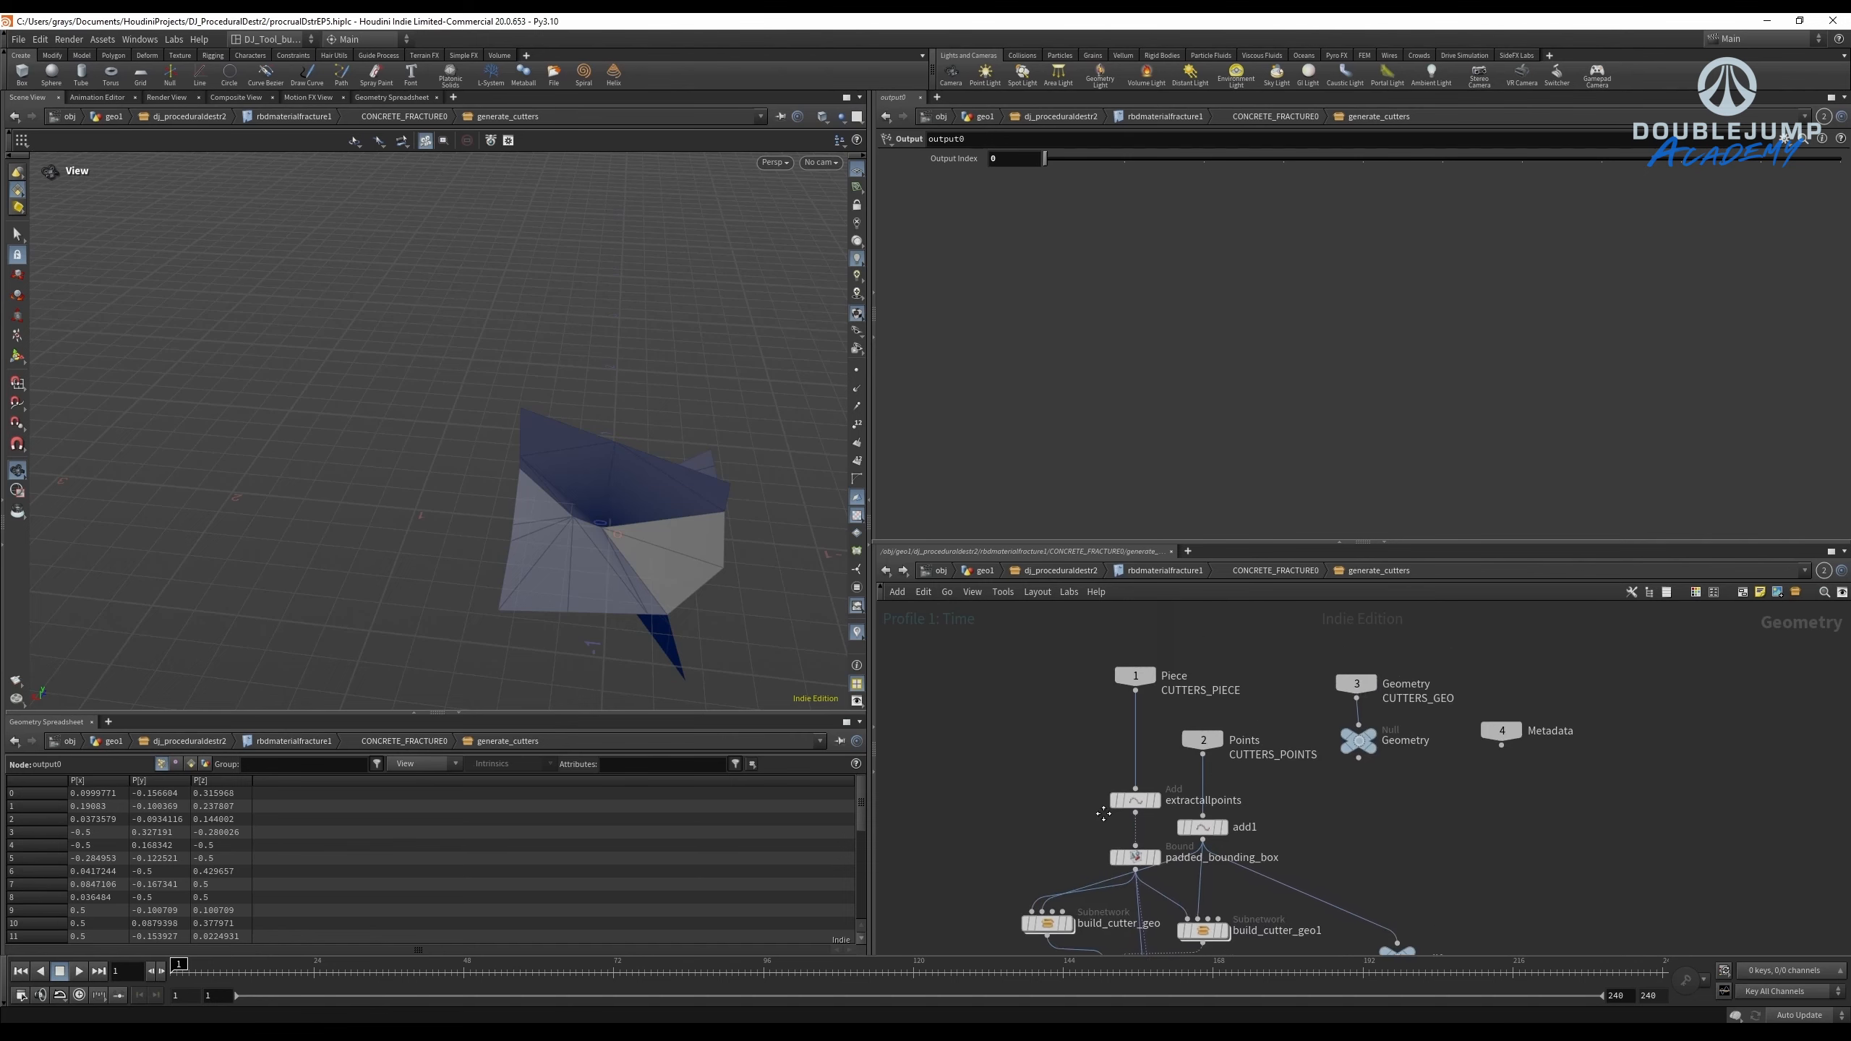
middle_drag(1223, 817, 1290, 724)
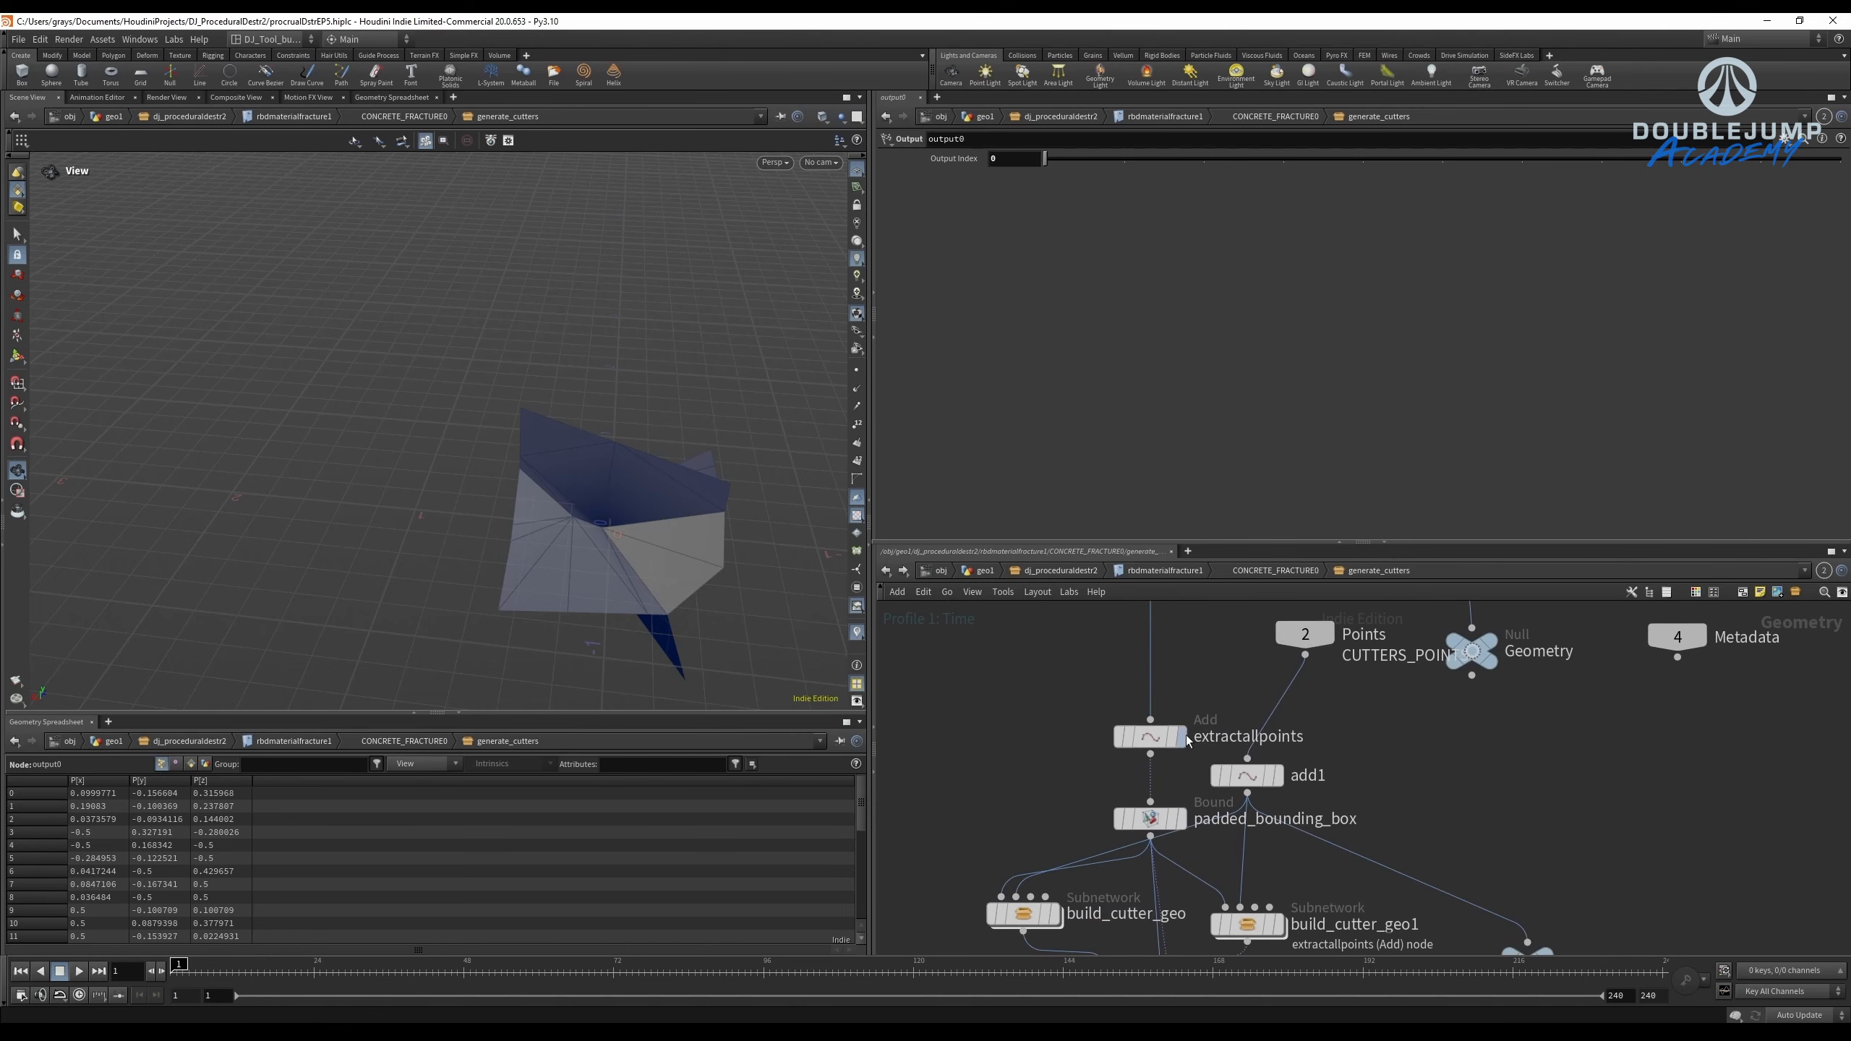
click(1178, 741)
middle_drag(1016, 827, 1056, 681)
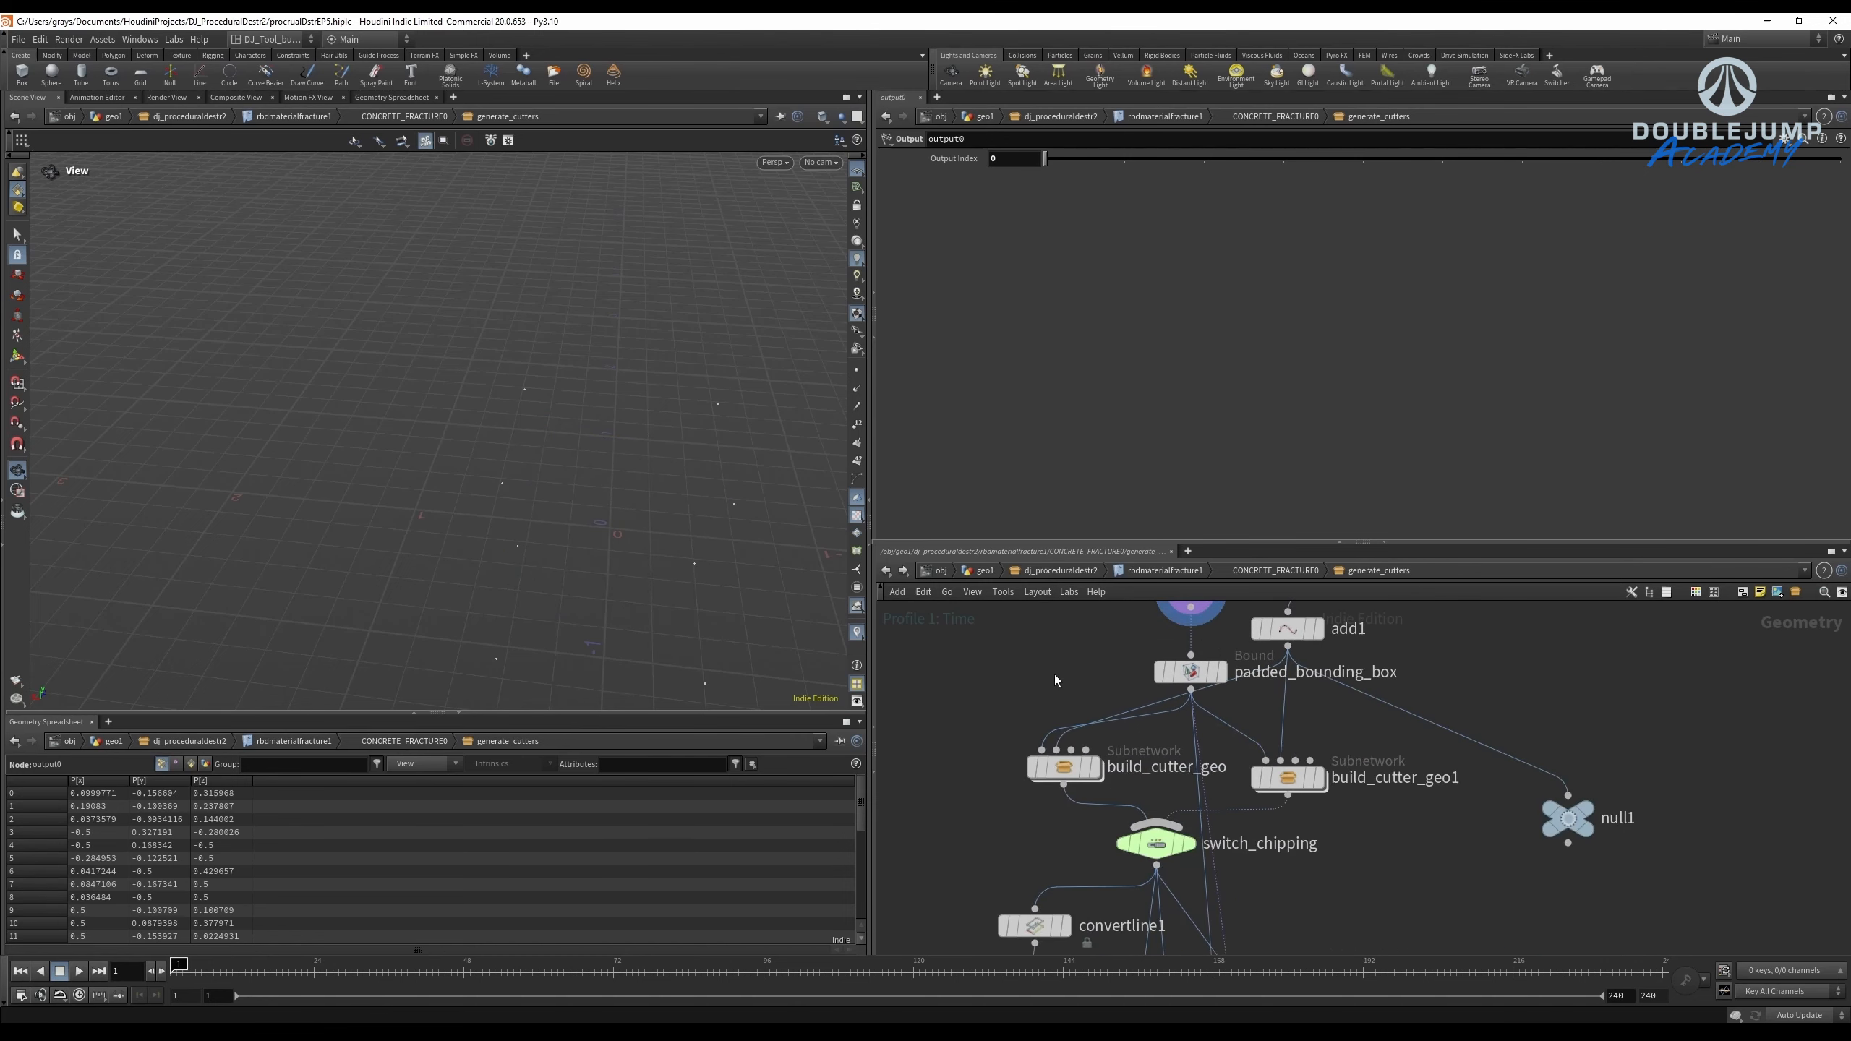
click(1096, 767)
mouse_move(700, 525)
mouse_down()
mouse_move(731, 550)
mouse_move(784, 401)
mouse_move(637, 473)
mouse_up()
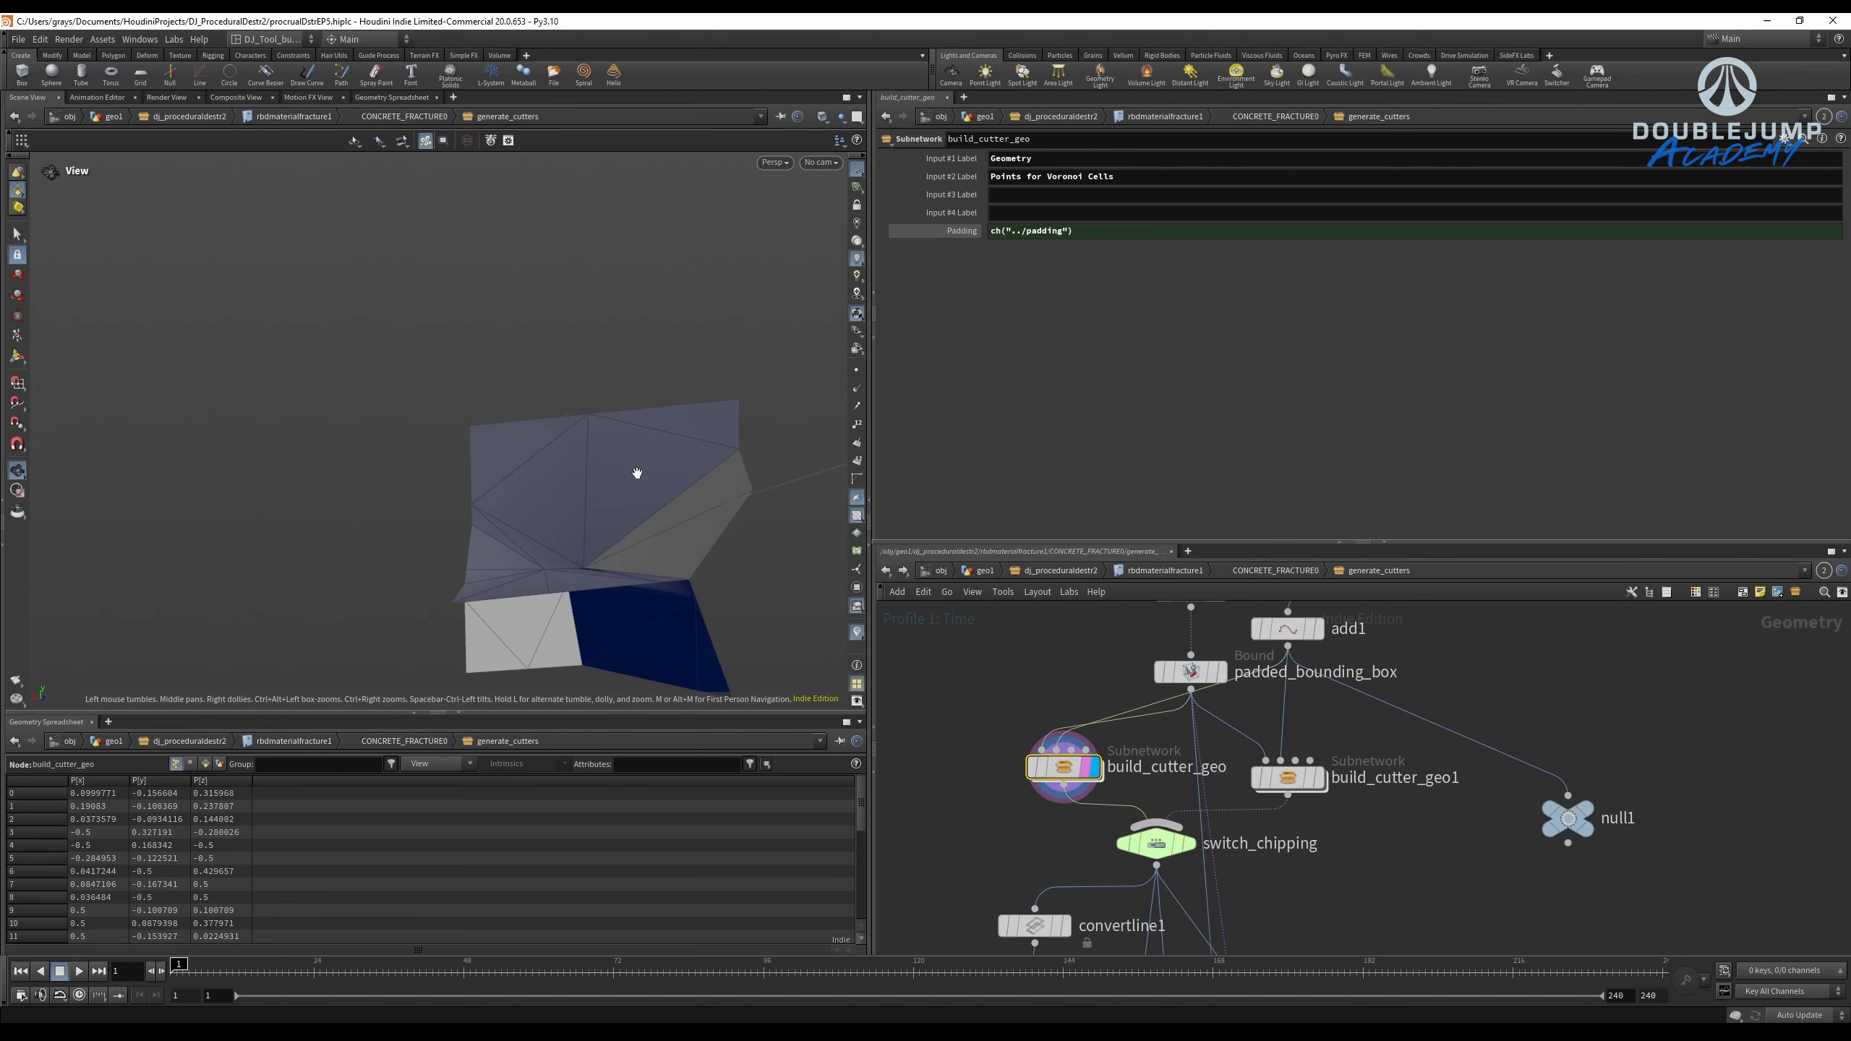
click(1321, 786)
click(1096, 769)
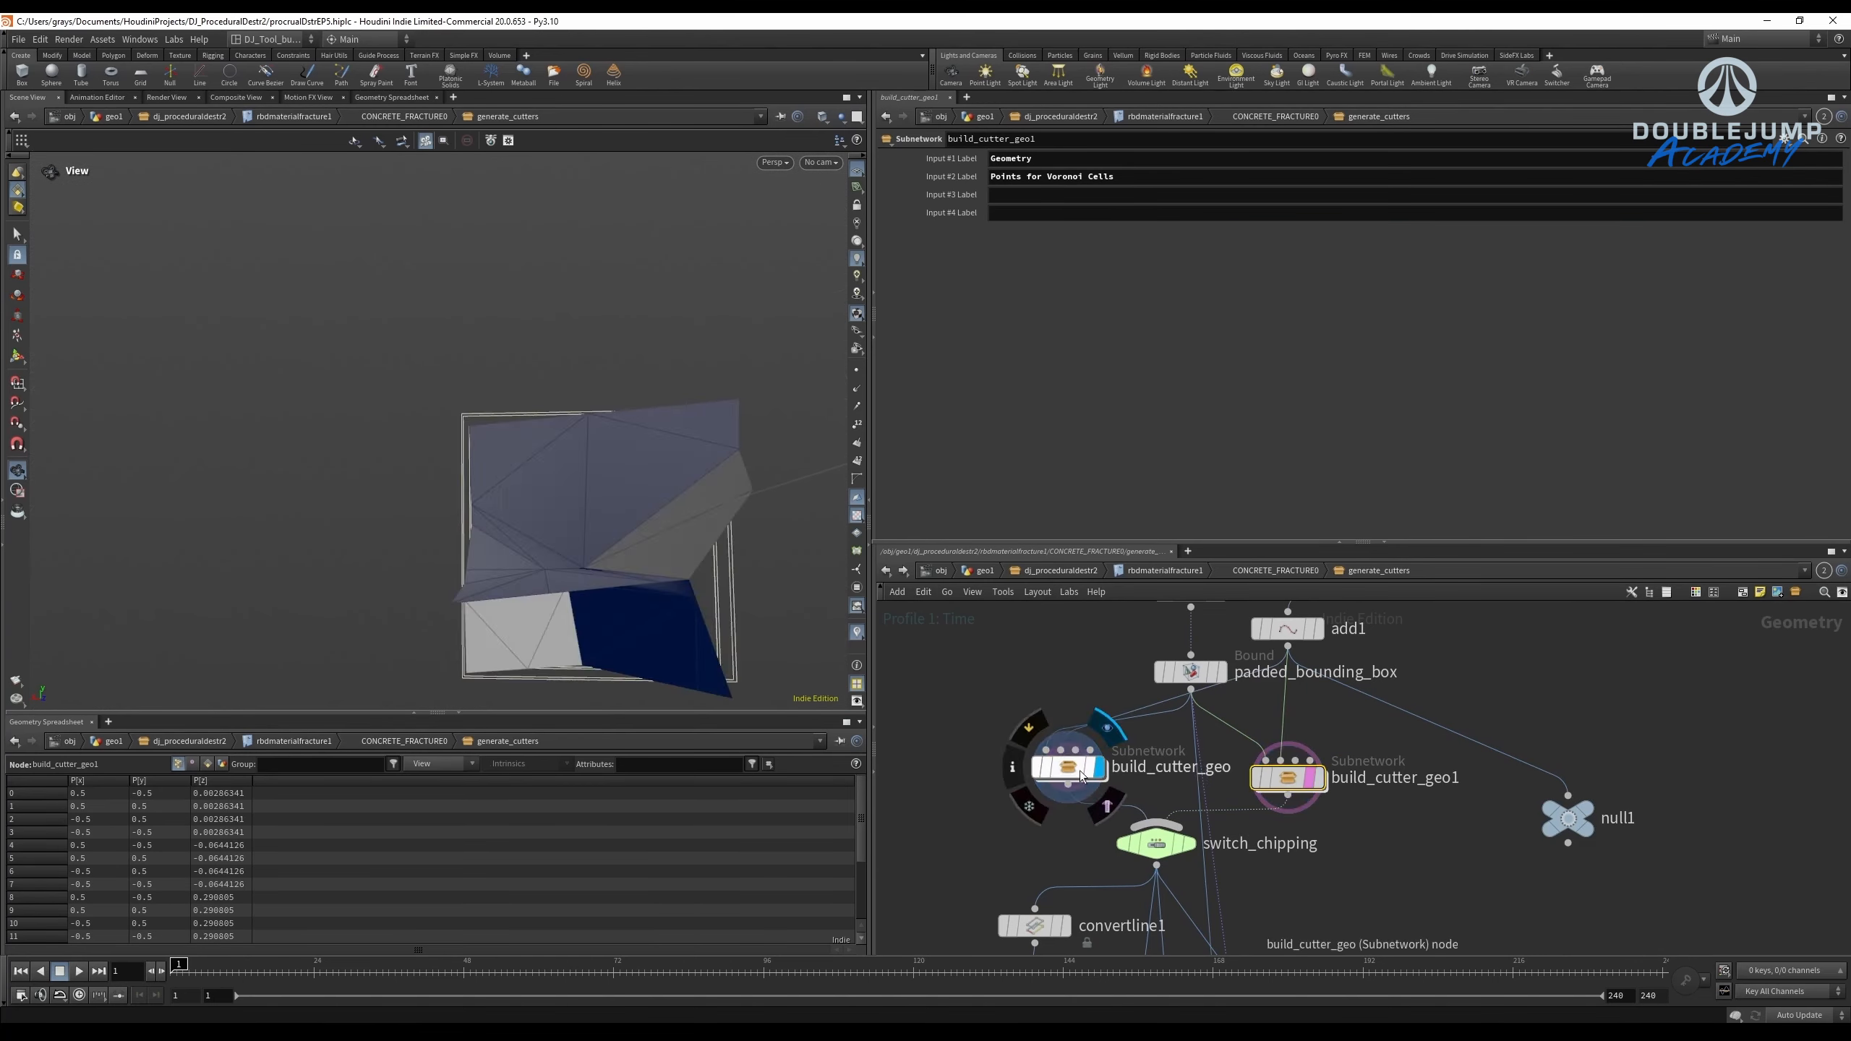
Enter build_cutter_geo and display group1 and generate_delaunay_tetrahedra to inspect how the cutters are built.
double_click(1081, 776)
scroll(1227, 737, up, 3)
middle_drag(1352, 658, 1222, 804)
scroll(1161, 827, up, 3)
scroll(1223, 806, up, 1)
click(1185, 772)
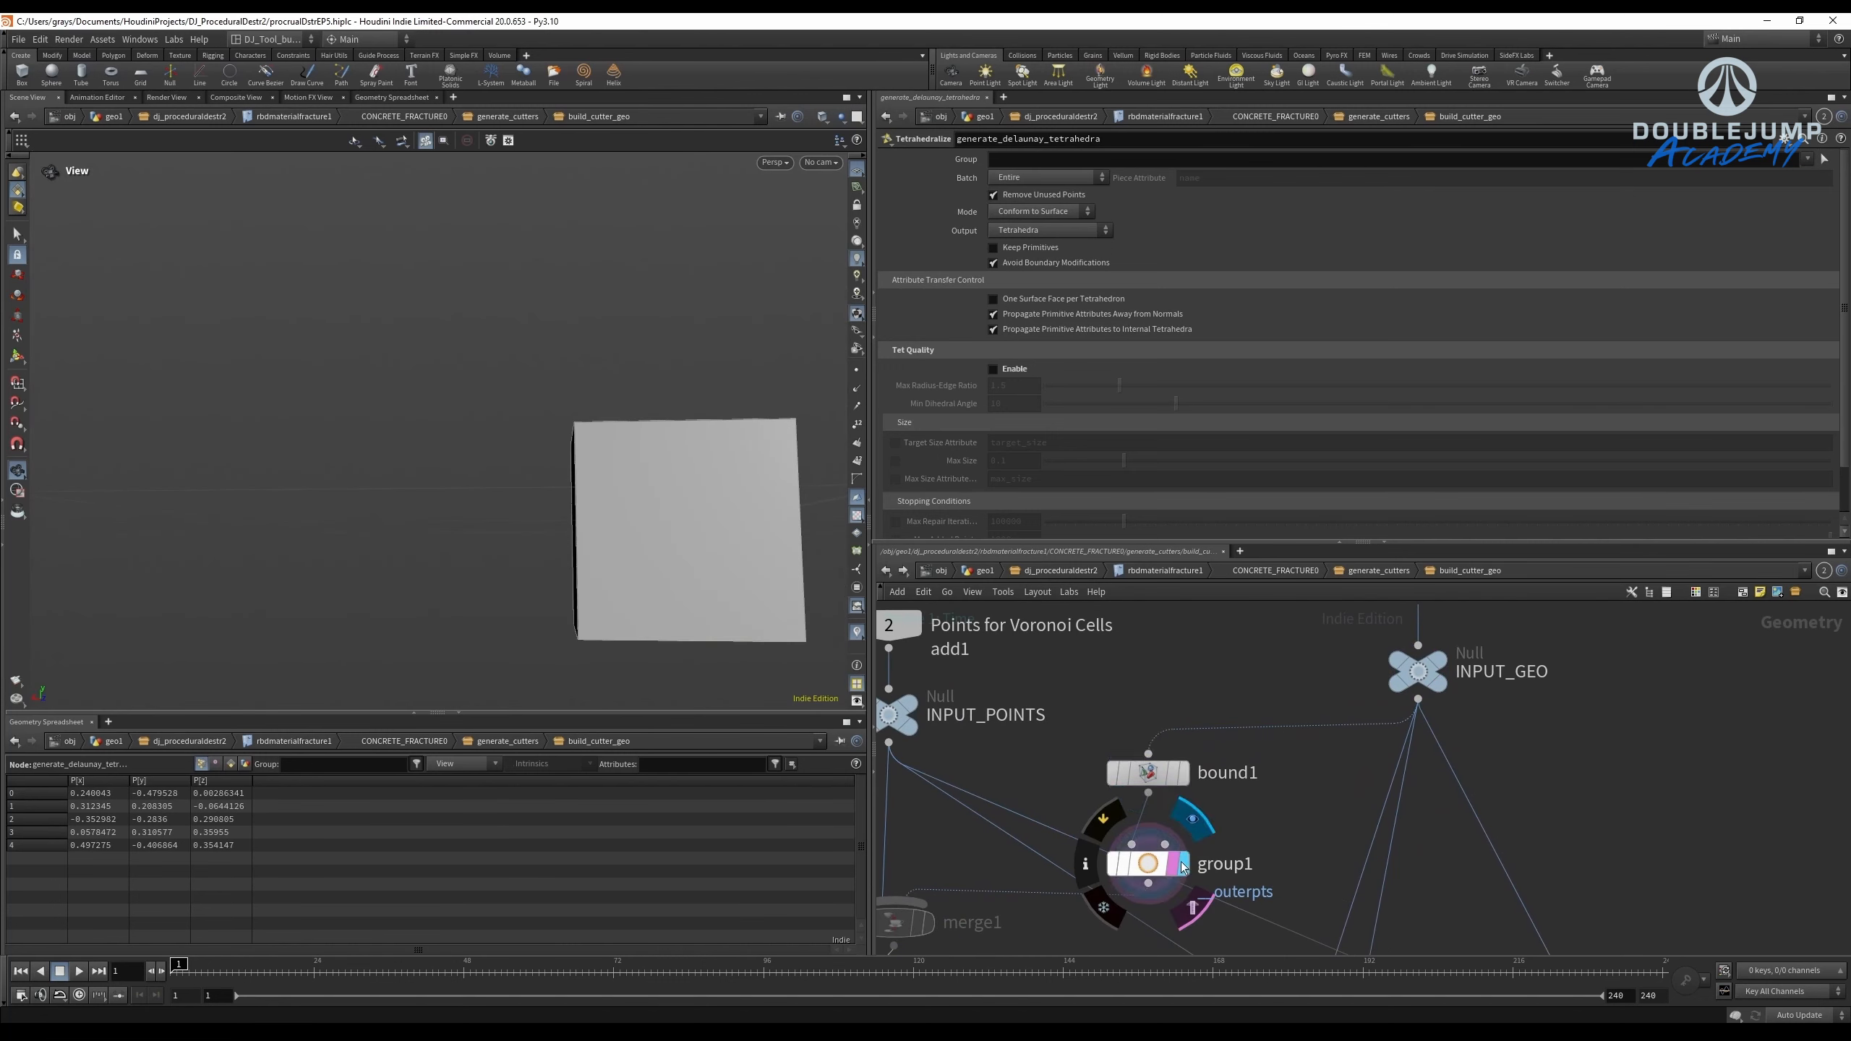
middle_drag(1183, 866, 1397, 676)
click(1097, 832)
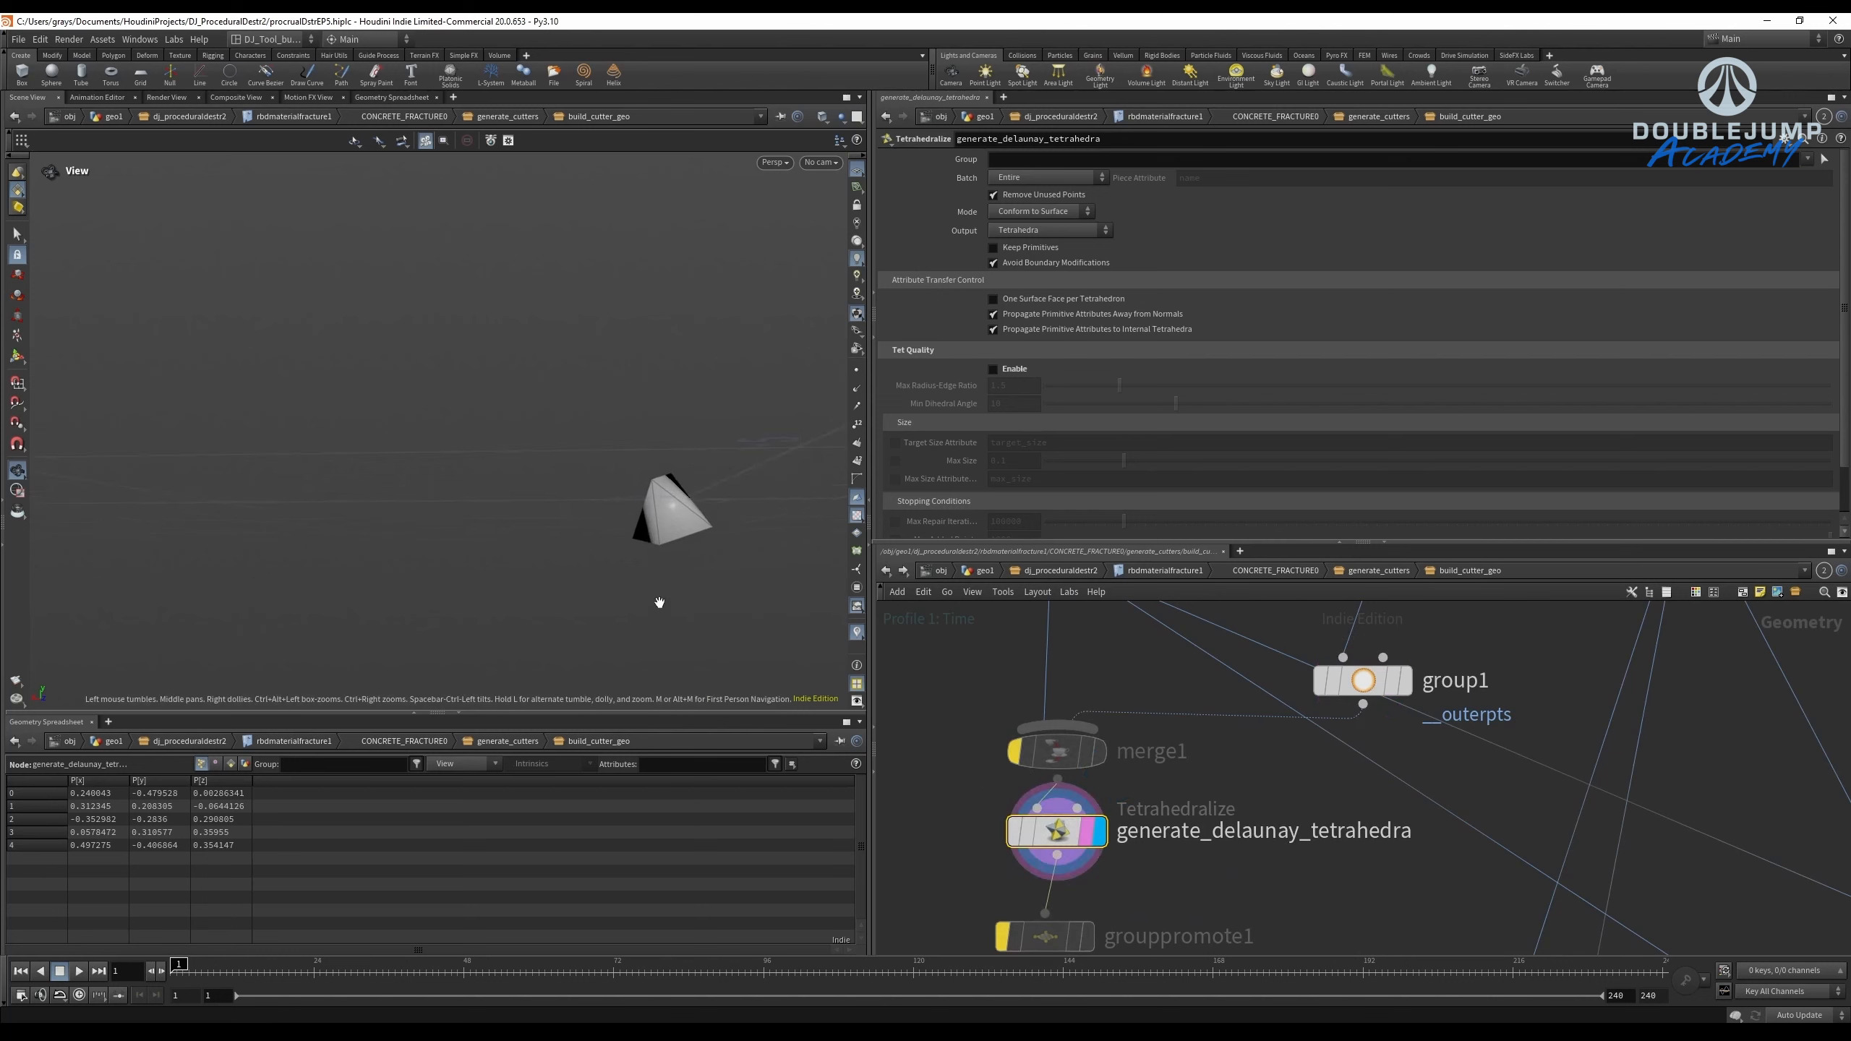
scroll(1016, 682, down, 4)
Display group1 again and compare its bounding box with the Voronoi cell points from INPUT_POINTS.
middle_drag(1122, 676, 1107, 806)
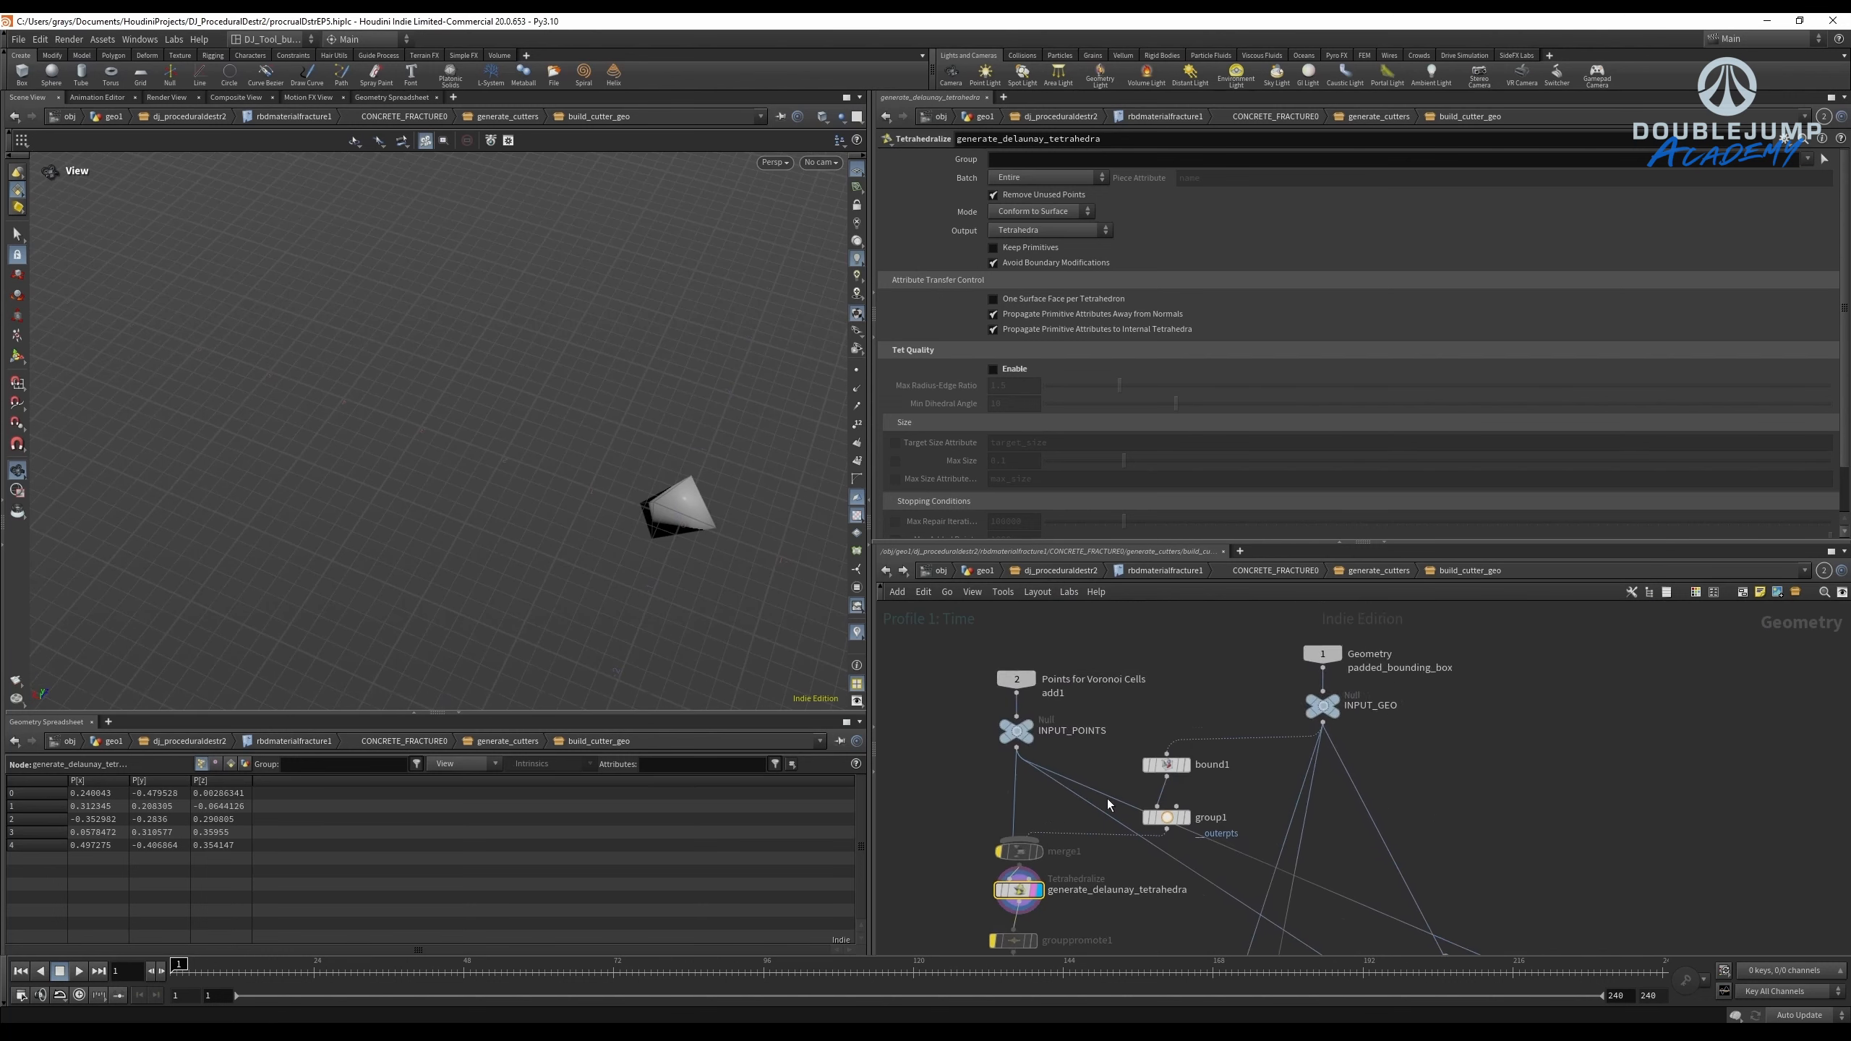
scroll(1167, 787, up, 3)
click(1200, 840)
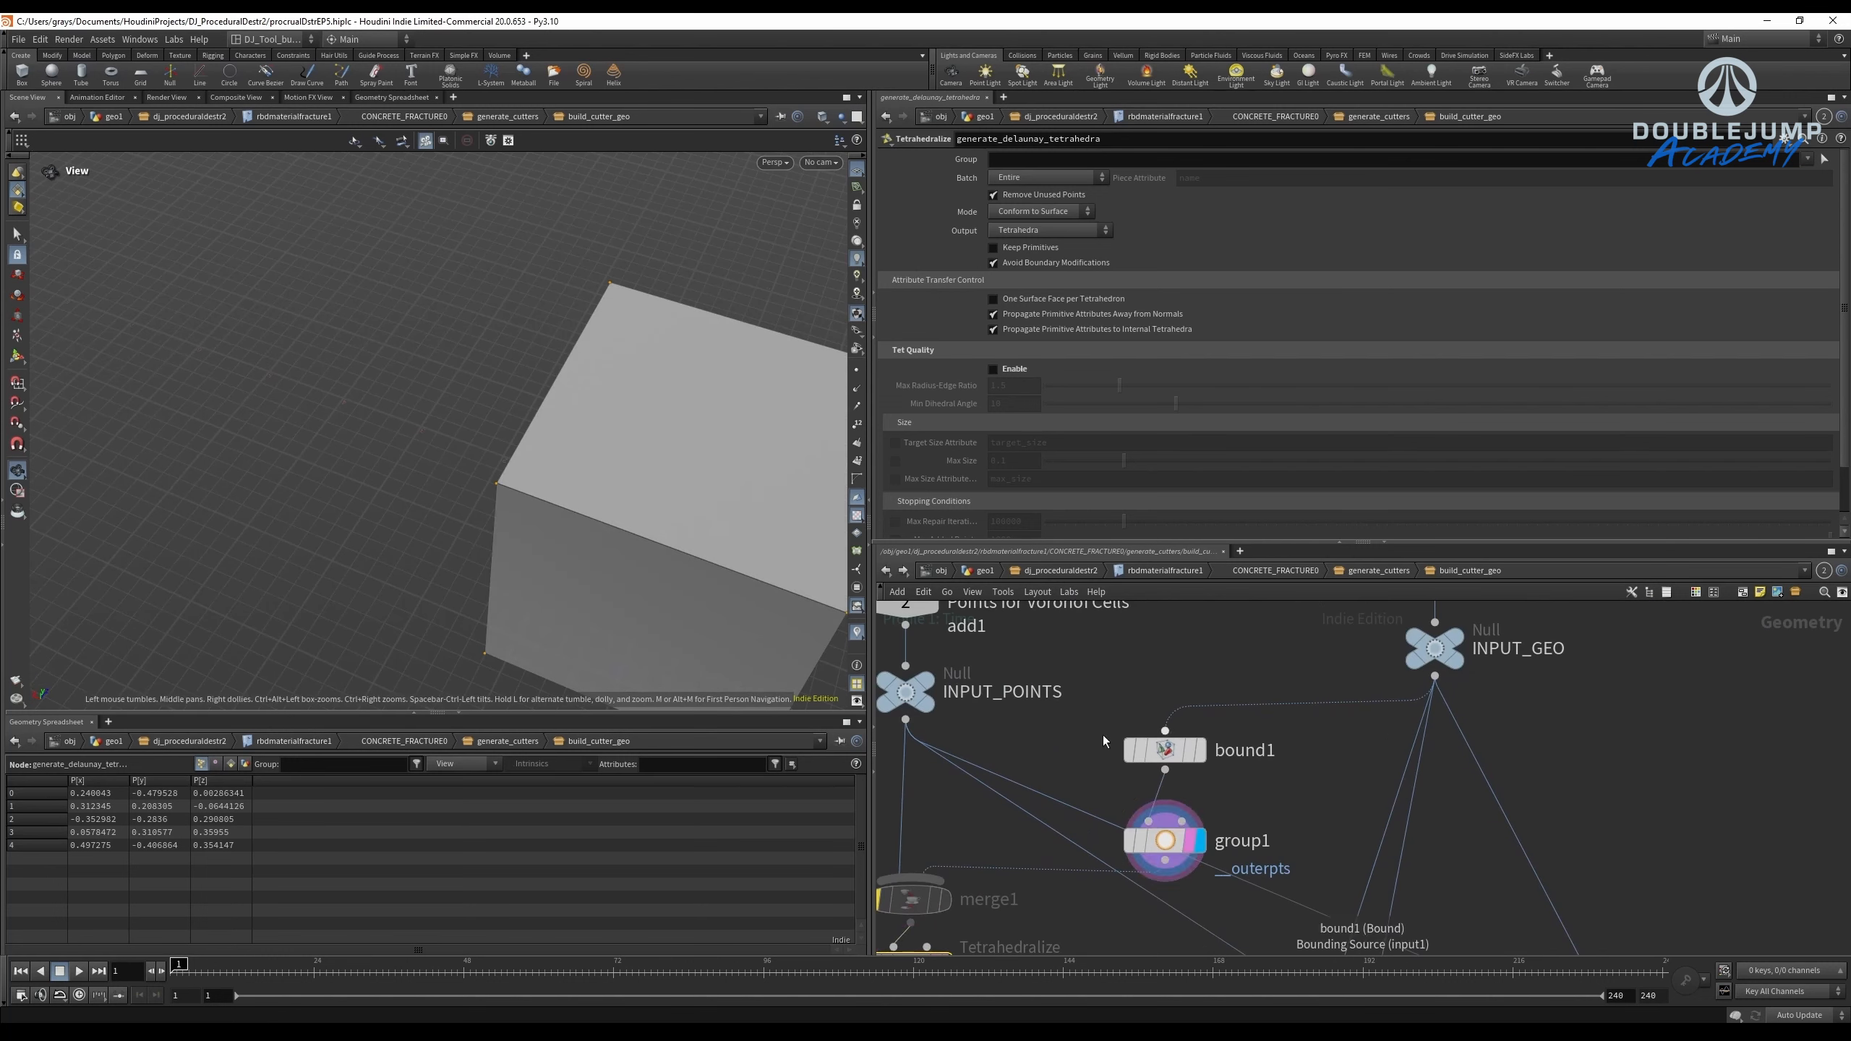
scroll(1105, 742, down, 3)
scroll(1018, 728, up, 3)
middle_drag(1072, 569, 1079, 707)
click(1078, 680)
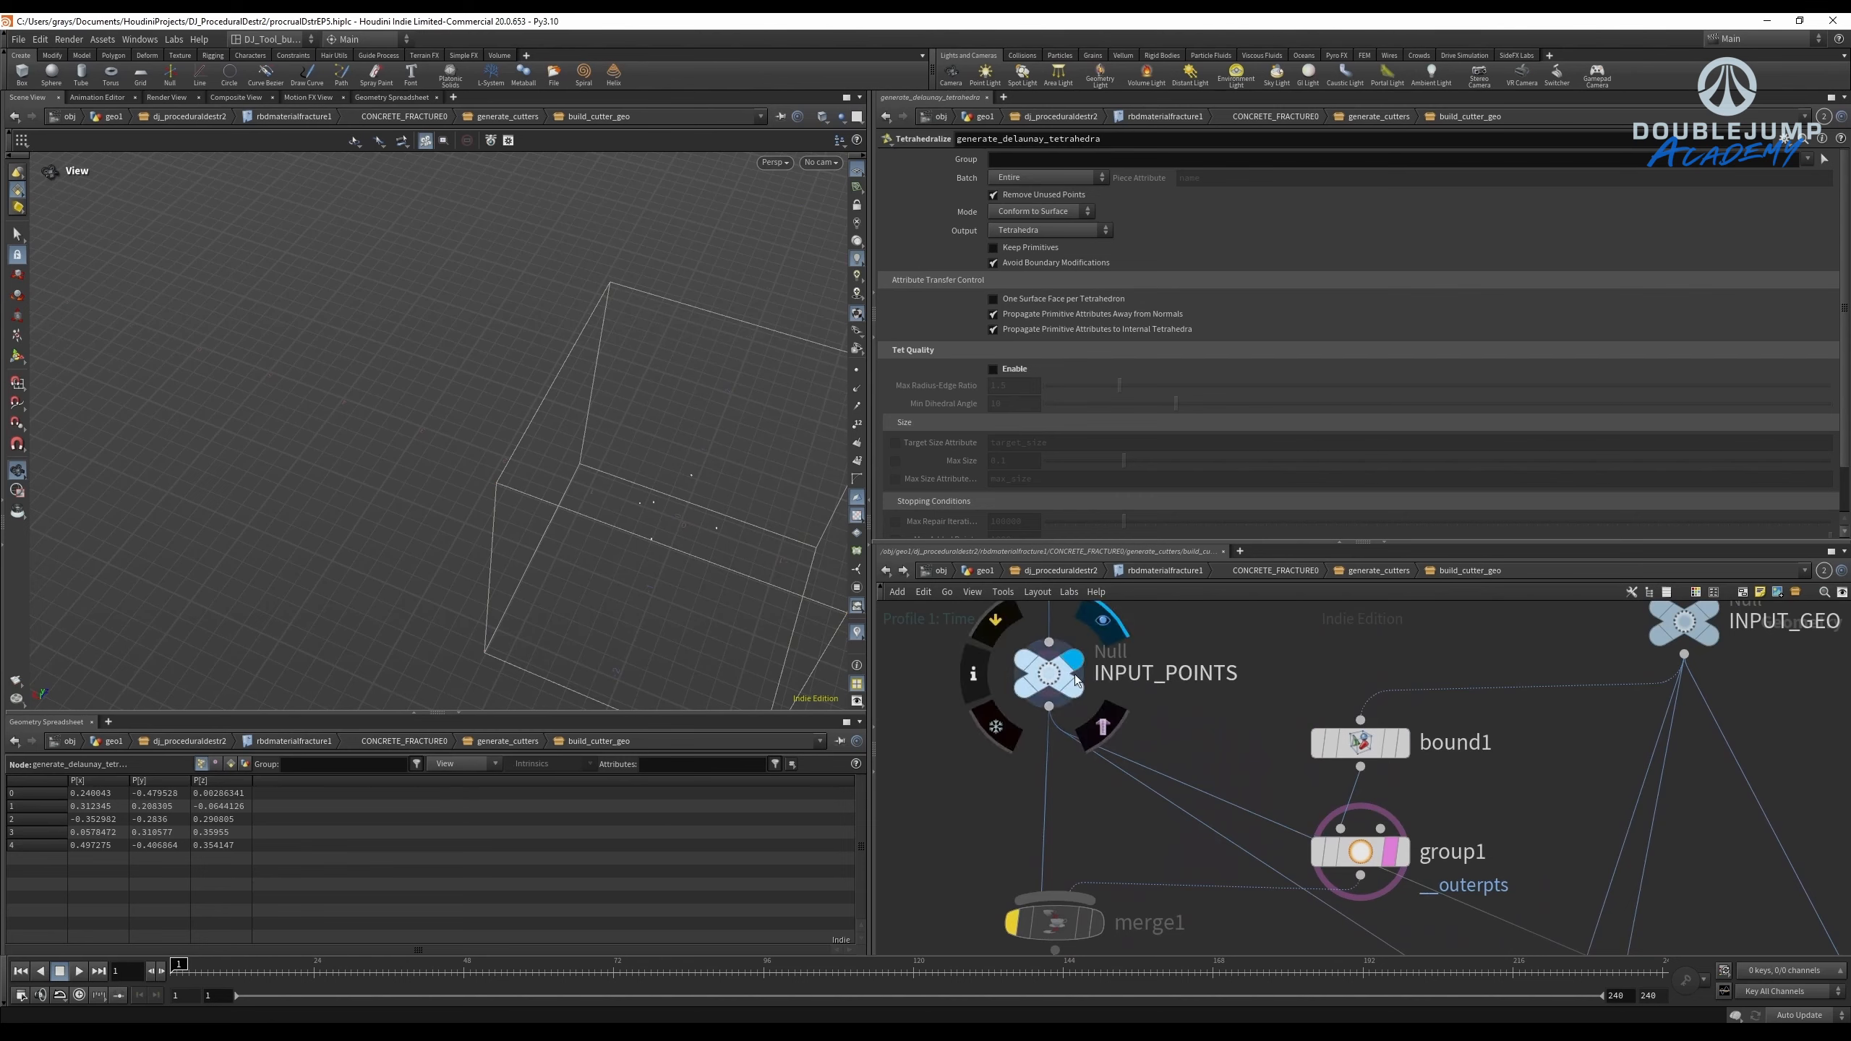
click(1050, 688)
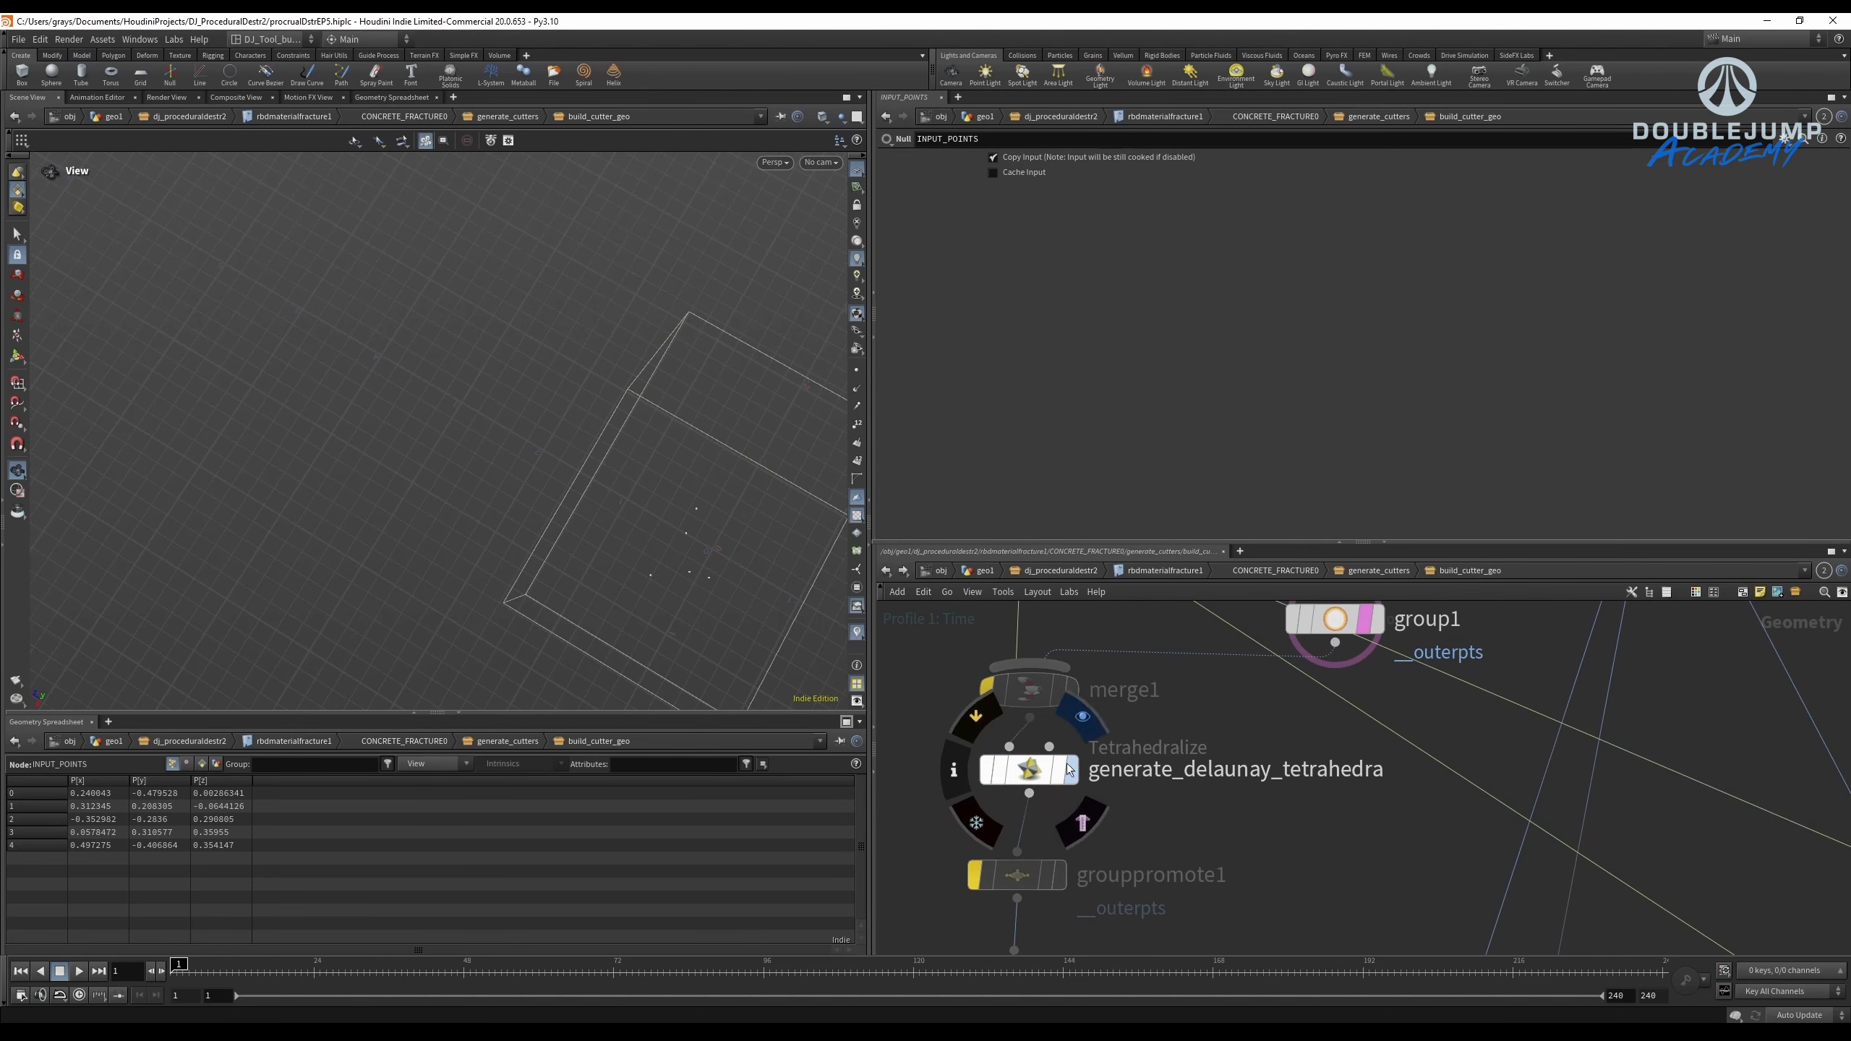
Display the voronoi_diagram_3d subnetwork in build_cutter_geo and inspect the surfaces it outputs.
scroll(1181, 875, down, 1)
middle_drag(1196, 901, 1120, 599)
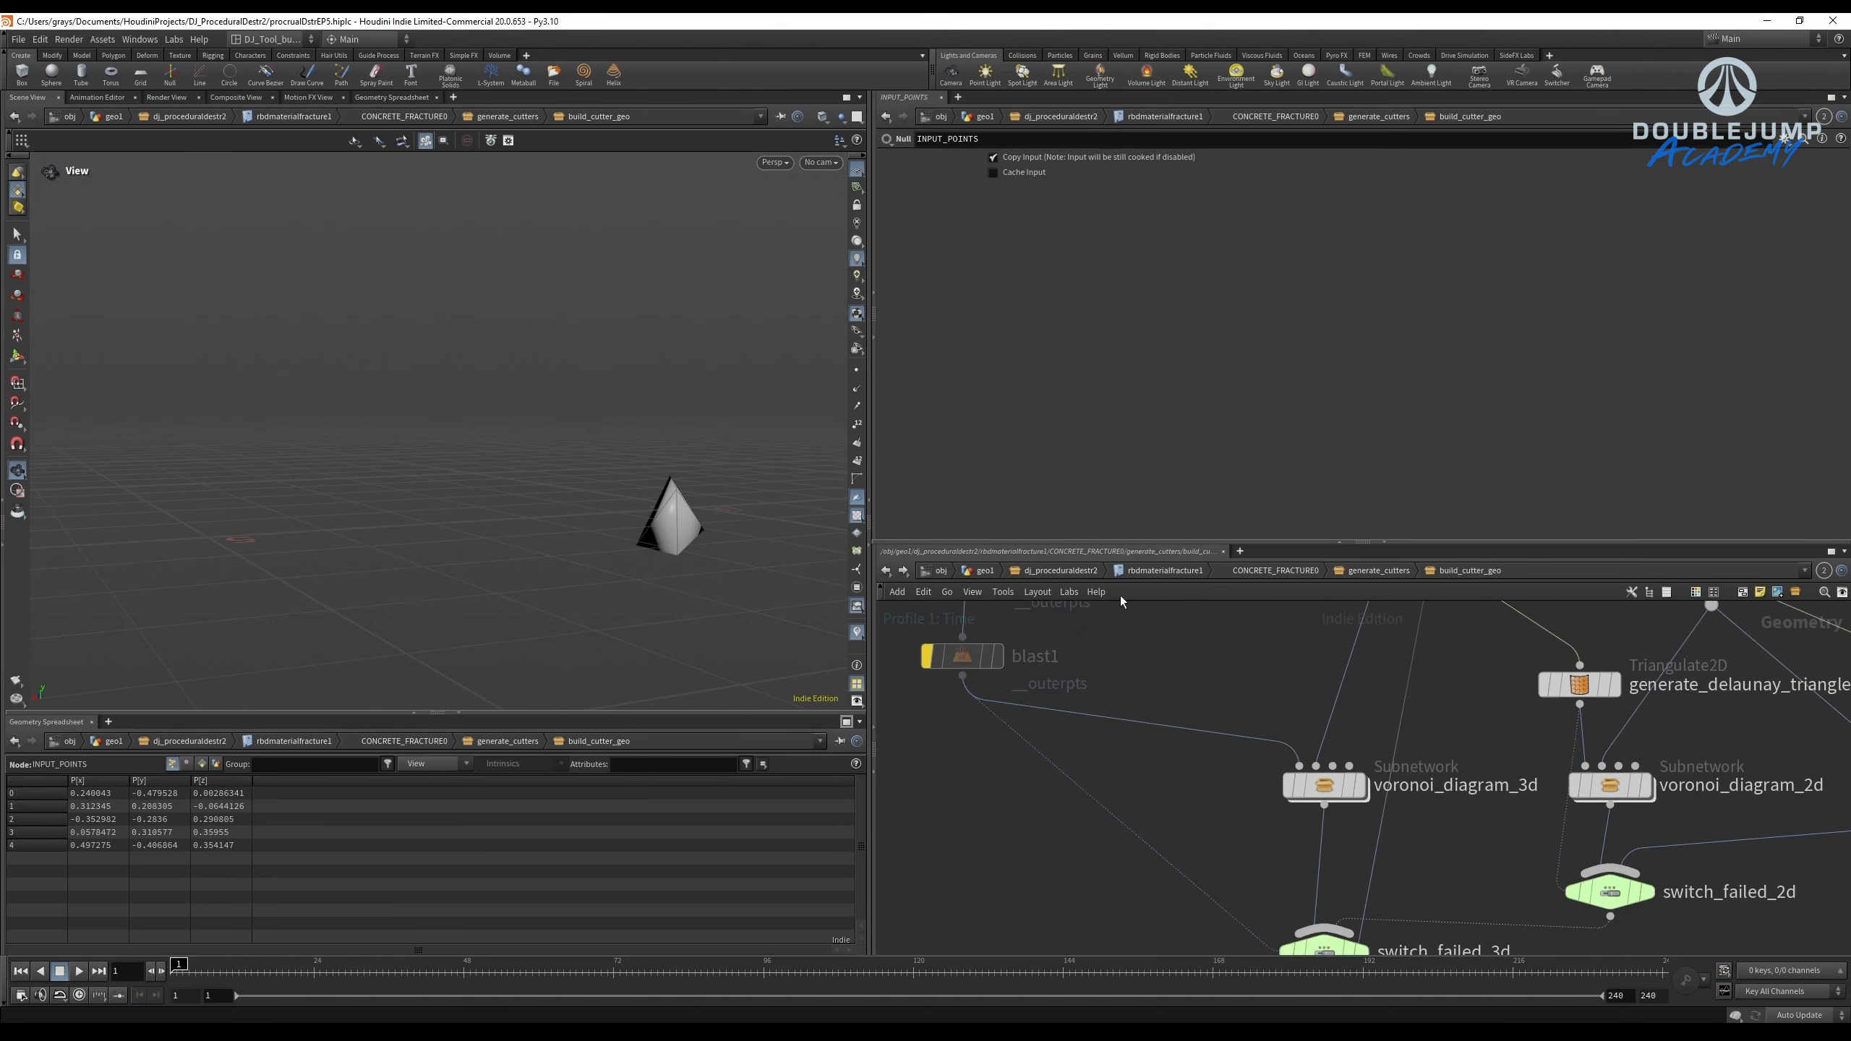
scroll(1221, 697, down, 2)
middle_drag(1222, 696, 1041, 715)
scroll(1111, 777, up, 2)
click(1113, 782)
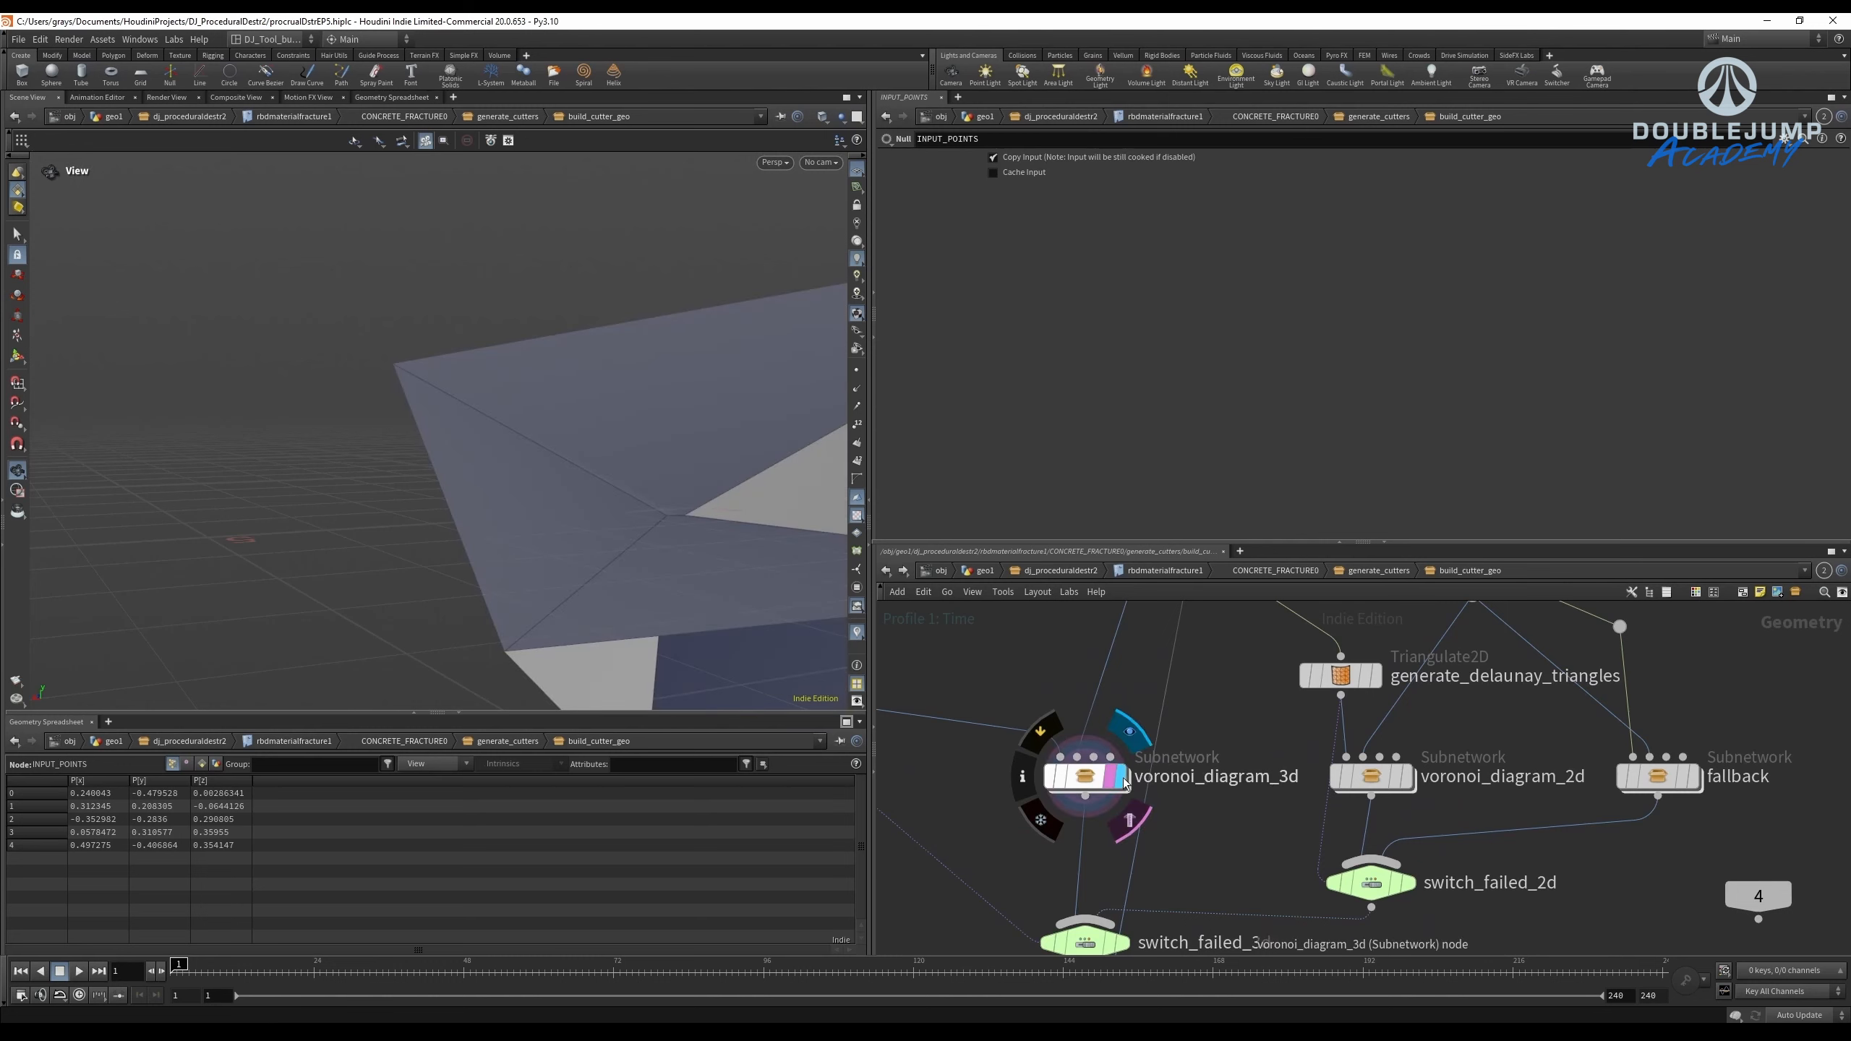
drag(525, 467, 764, 542)
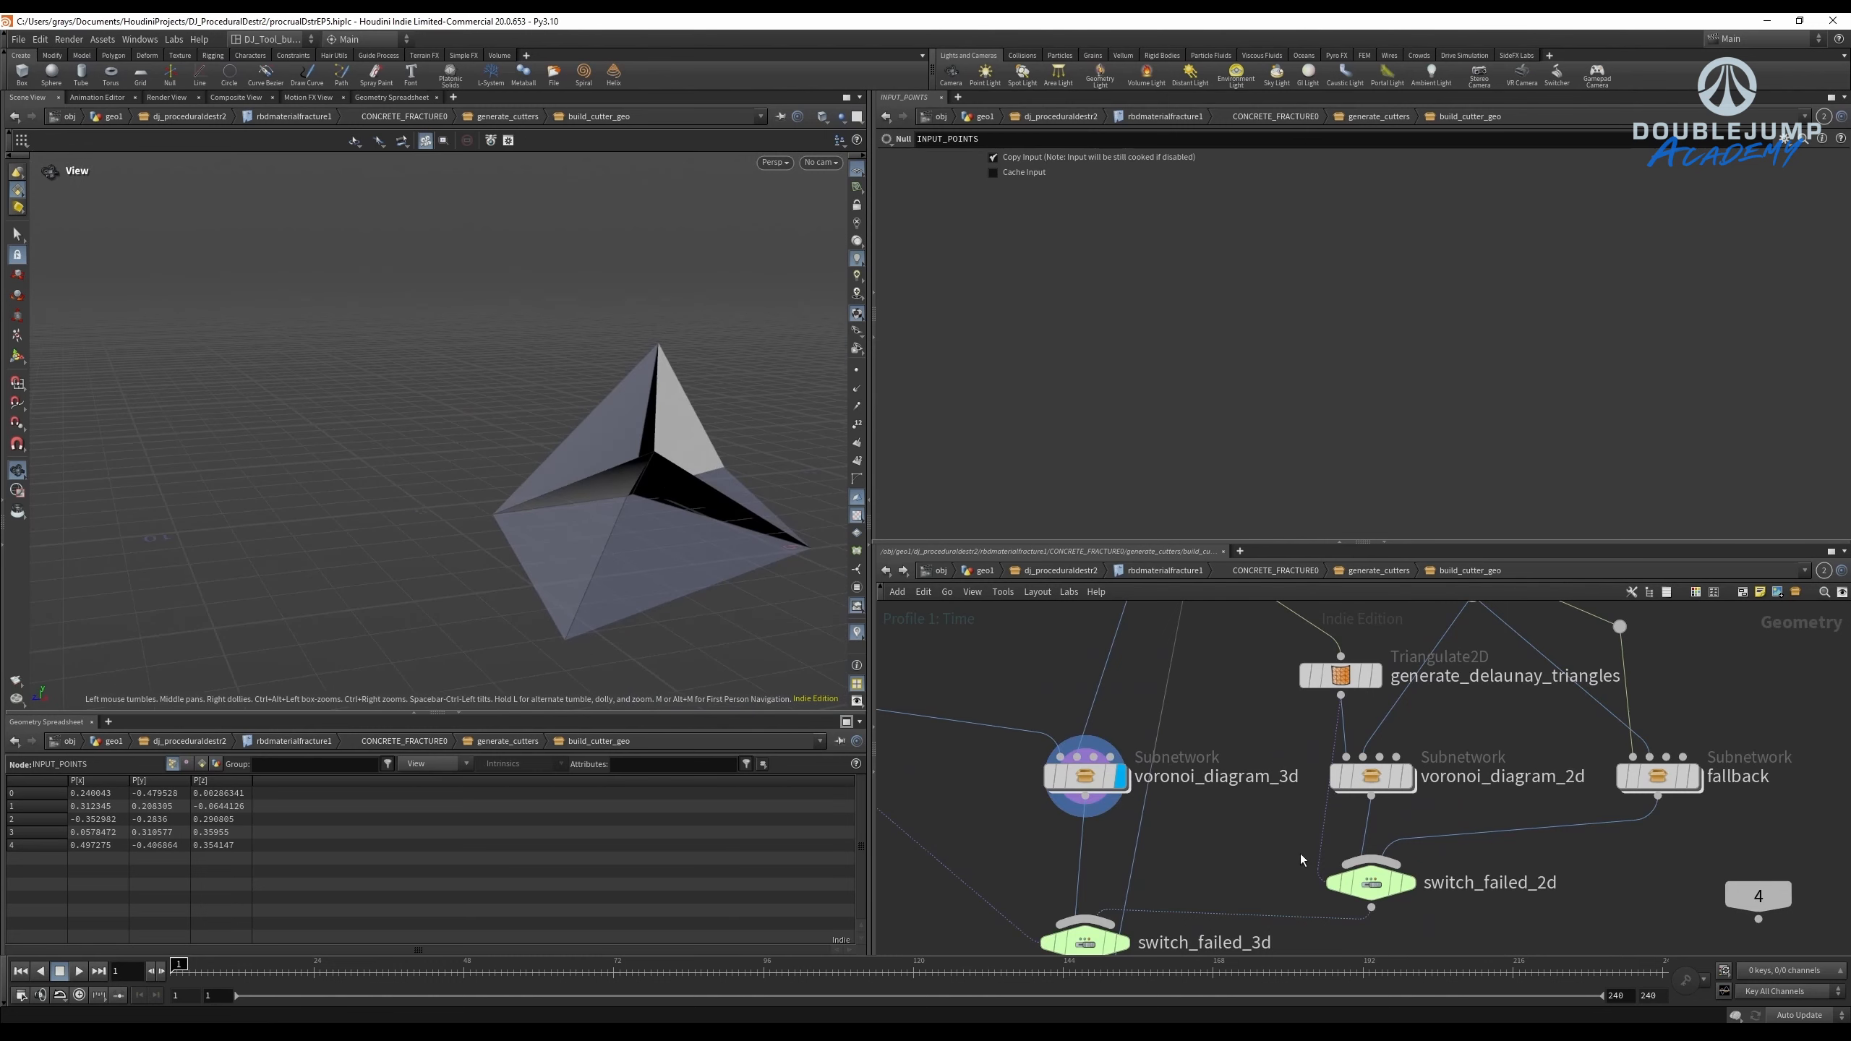
Display the clip_to_bbox Boolean result to examine the cutter surfaces clipped to the bounding box.
middle_drag(1188, 945, 1275, 656)
scroll(1260, 672, down, 3)
middle_drag(1209, 778, 1193, 833)
middle_drag(1287, 690, 1244, 891)
scroll(1266, 740, up, 3)
click(1143, 831)
click(1116, 827)
scroll(1116, 828, down, 3)
scroll(1158, 804, up, 4)
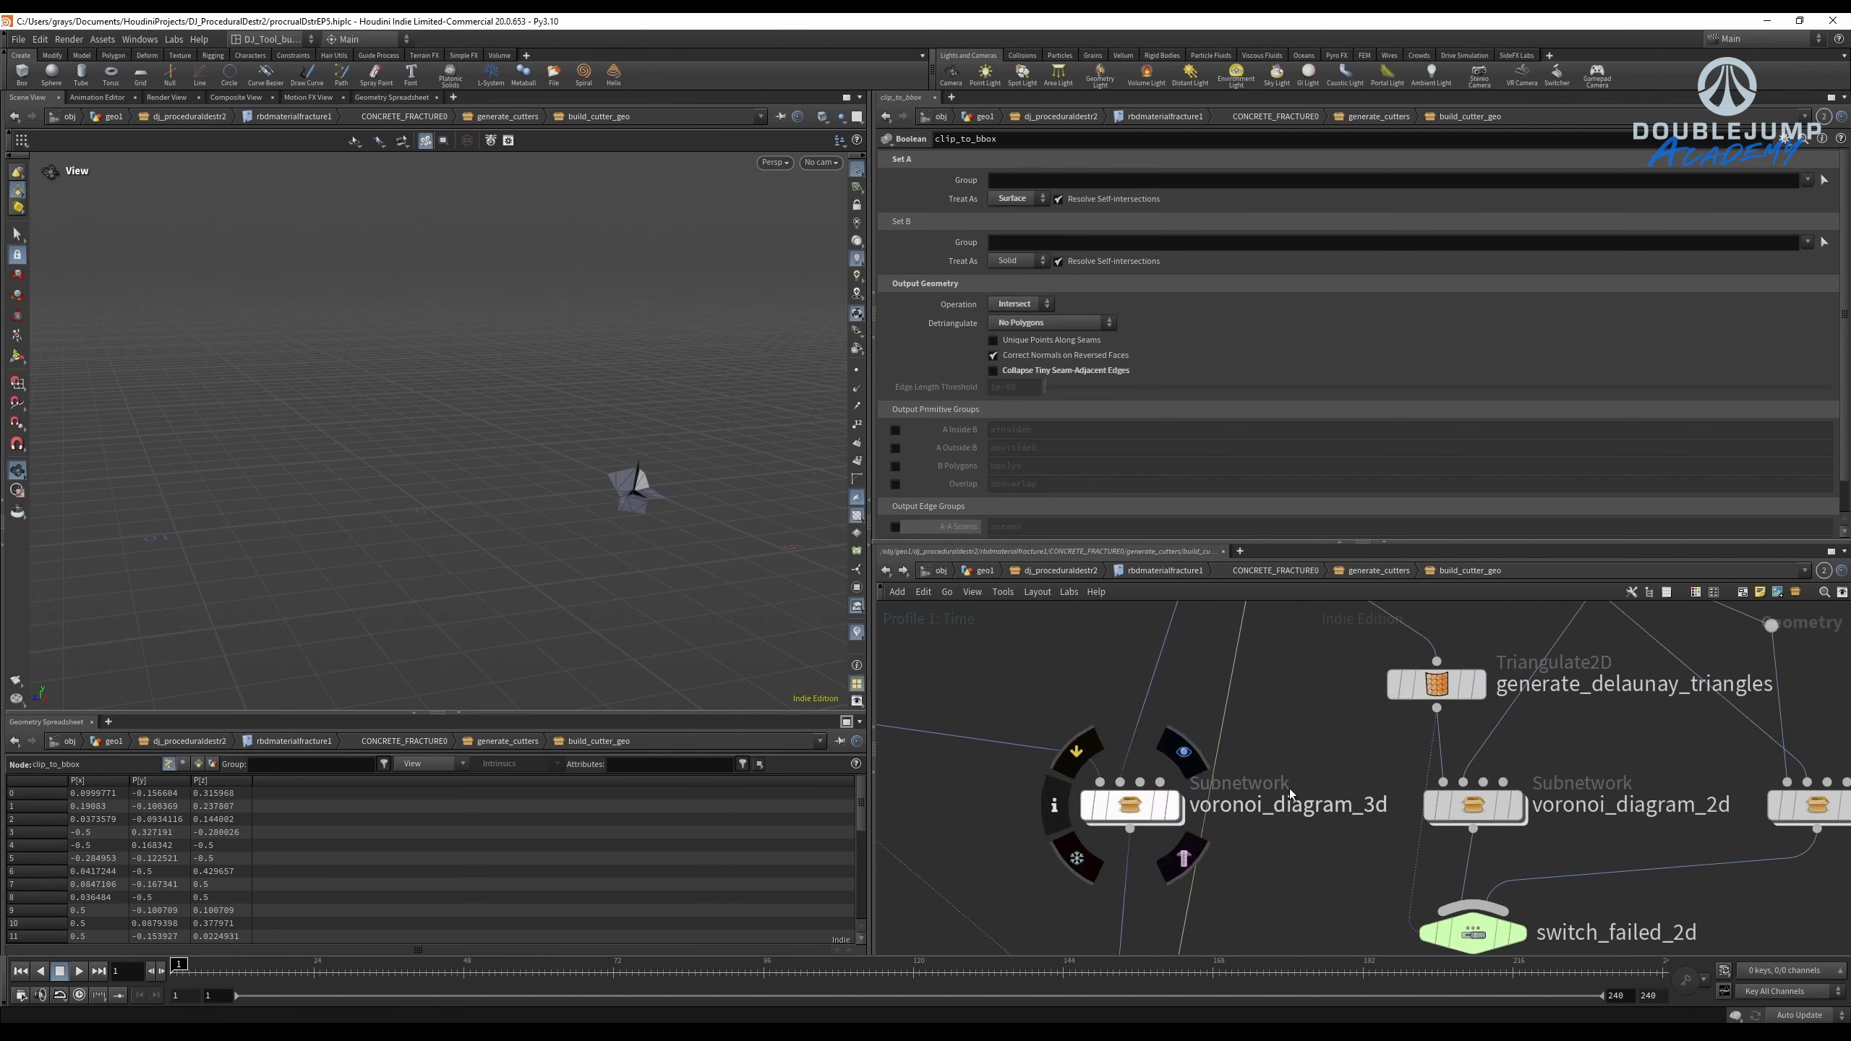
Display voronoi_diagram_3d again and enter the subnetwork.
middle_drag(1293, 755, 1054, 869)
scroll(1226, 840, down, 1)
middle_drag(1137, 812, 1134, 766)
middle_drag(1017, 905, 1250, 795)
scroll(1250, 795, up, 3)
click(1175, 726)
click(1188, 729)
click(1151, 734)
double_click(1152, 734)
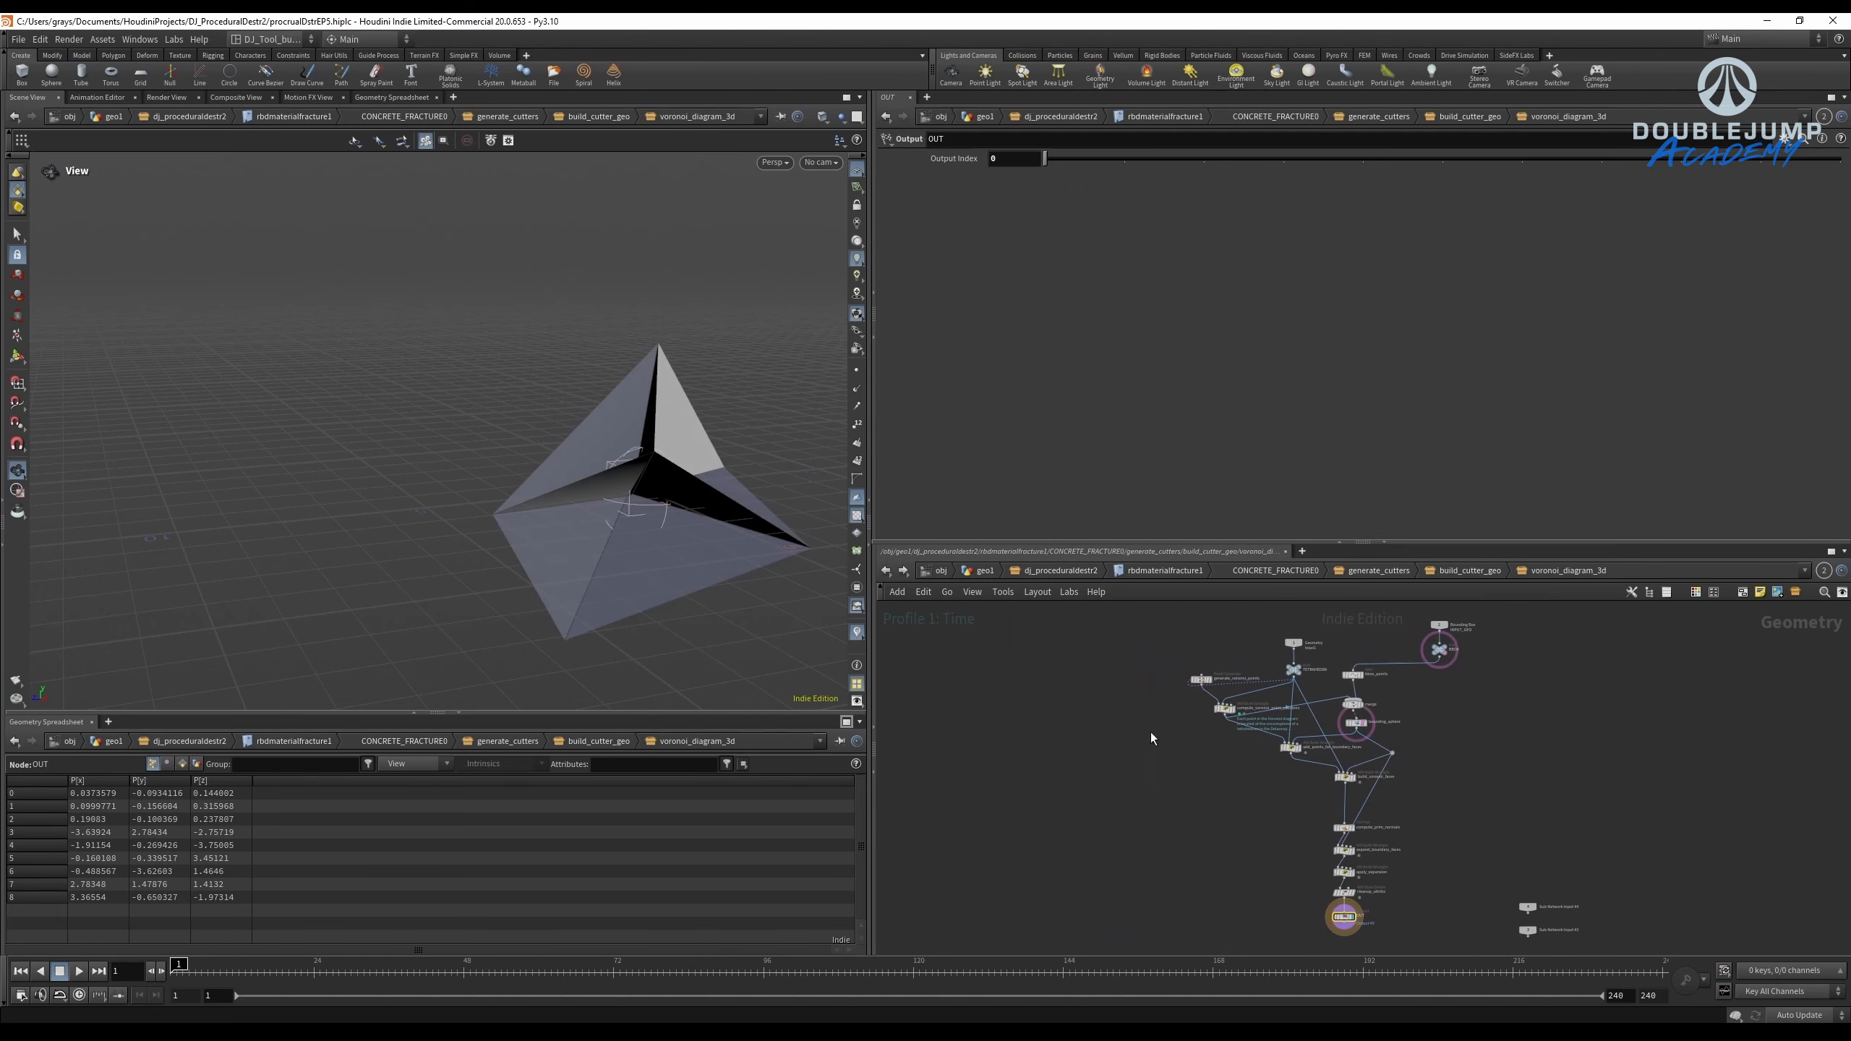
Display TETRAHEDRA and generate_voronoi_points in turn to examine the tetrahedra and the points generated from them.
scroll(1261, 729, up, 5)
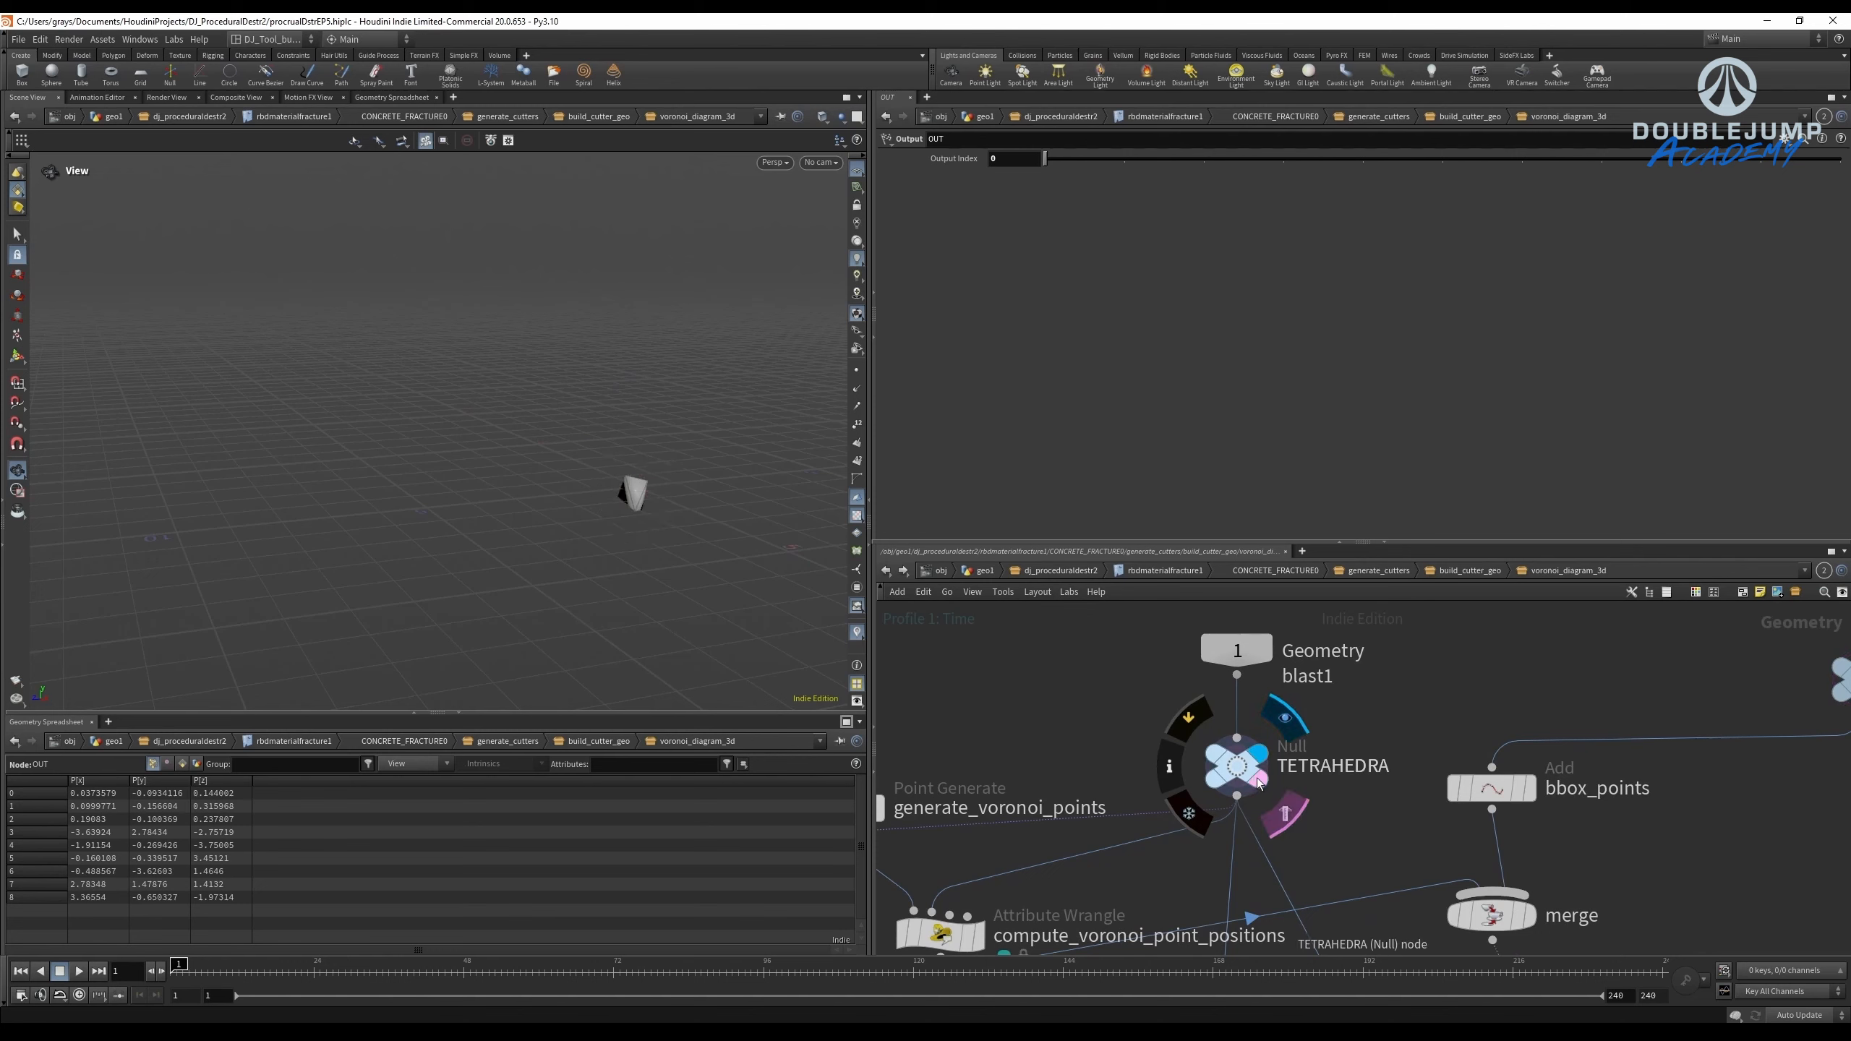
scroll(1295, 705, down, 3)
middle_drag(1318, 706, 1419, 734)
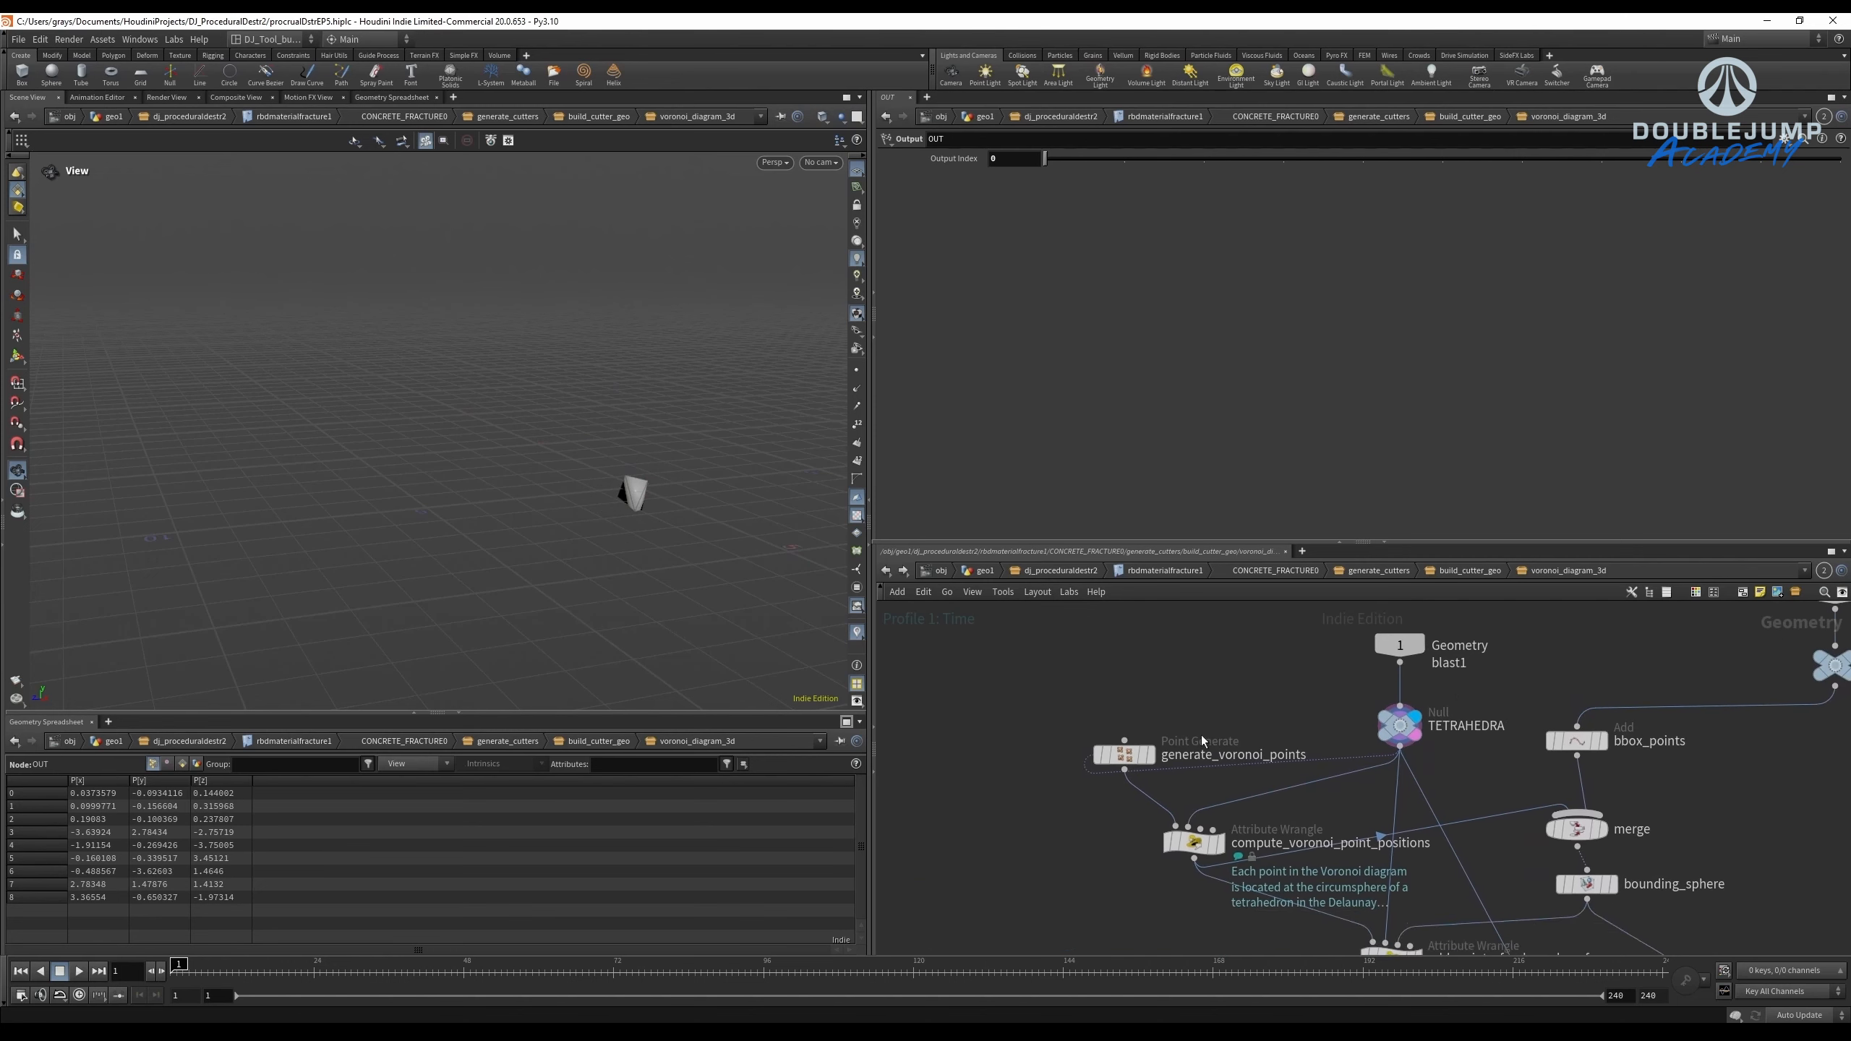
scroll(1141, 773, up, 3)
click(1100, 772)
scroll(1100, 777, up, 2)
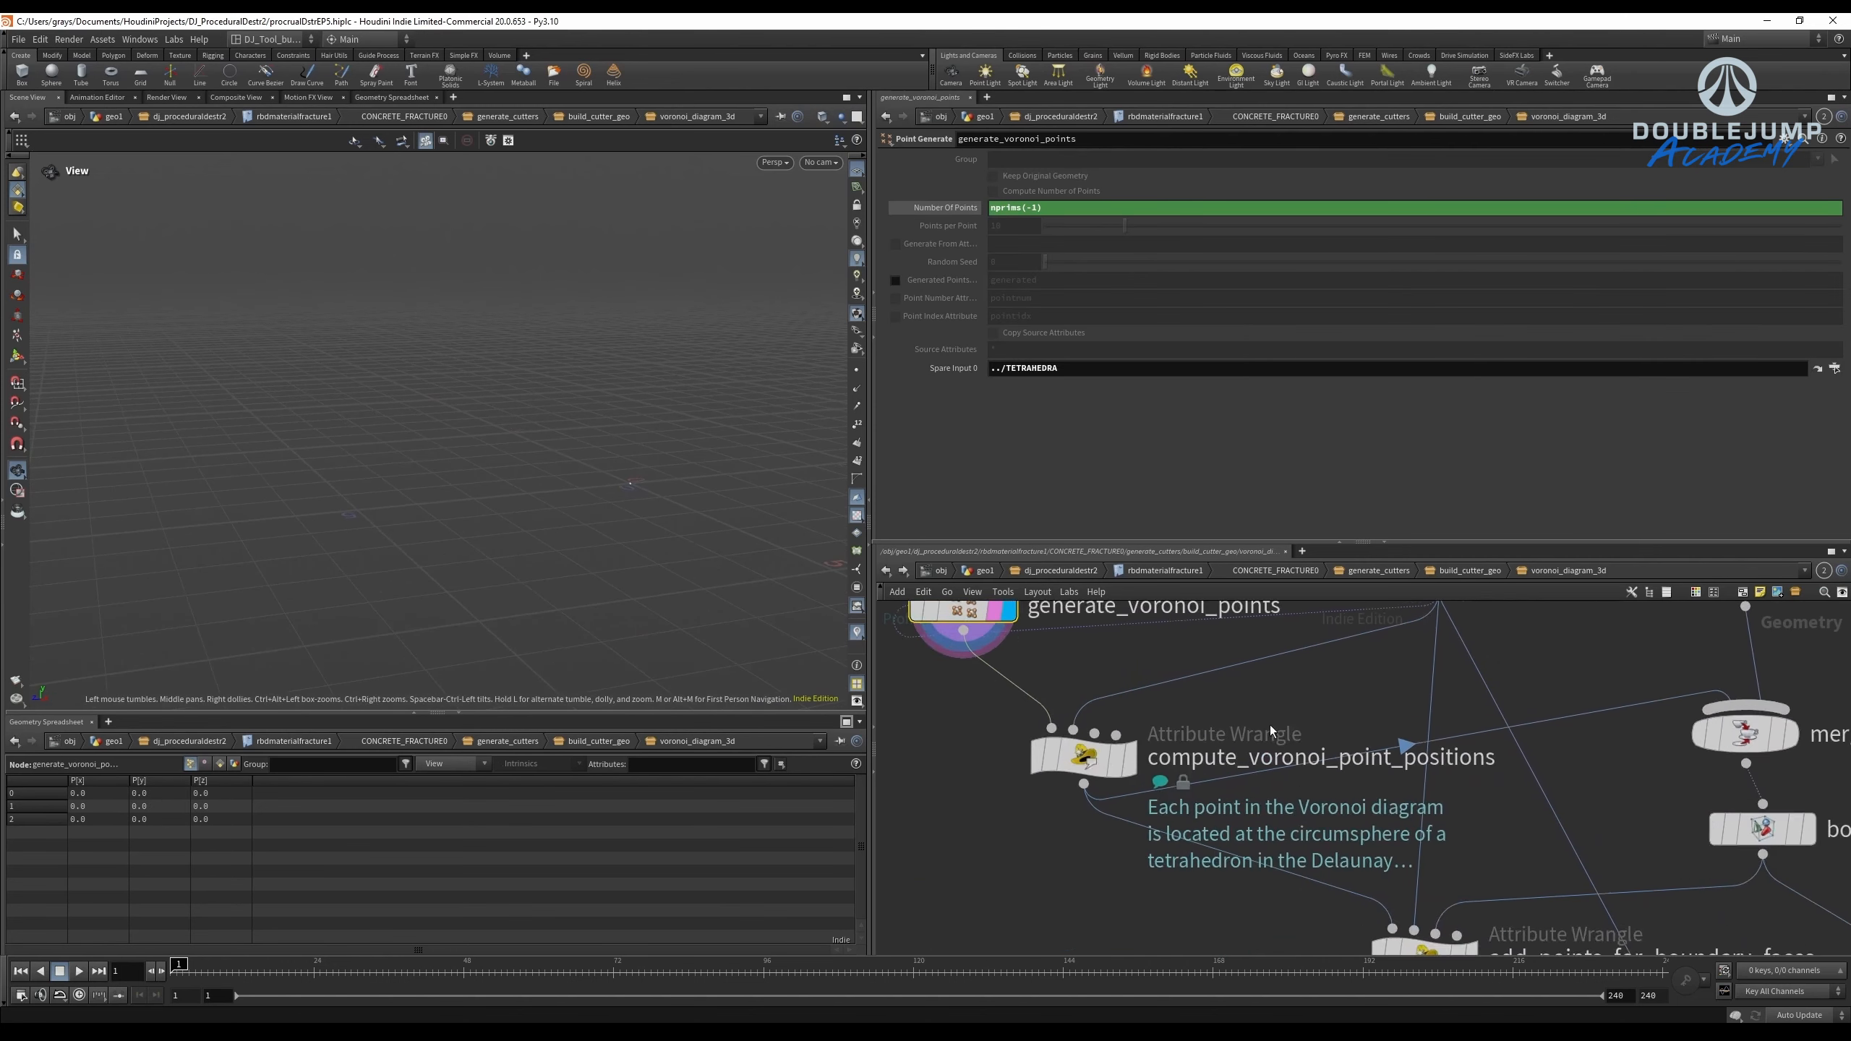
Display compute_voronoi_point_positions and examine its wrangle code for placing the Voronoi points.
click(1112, 780)
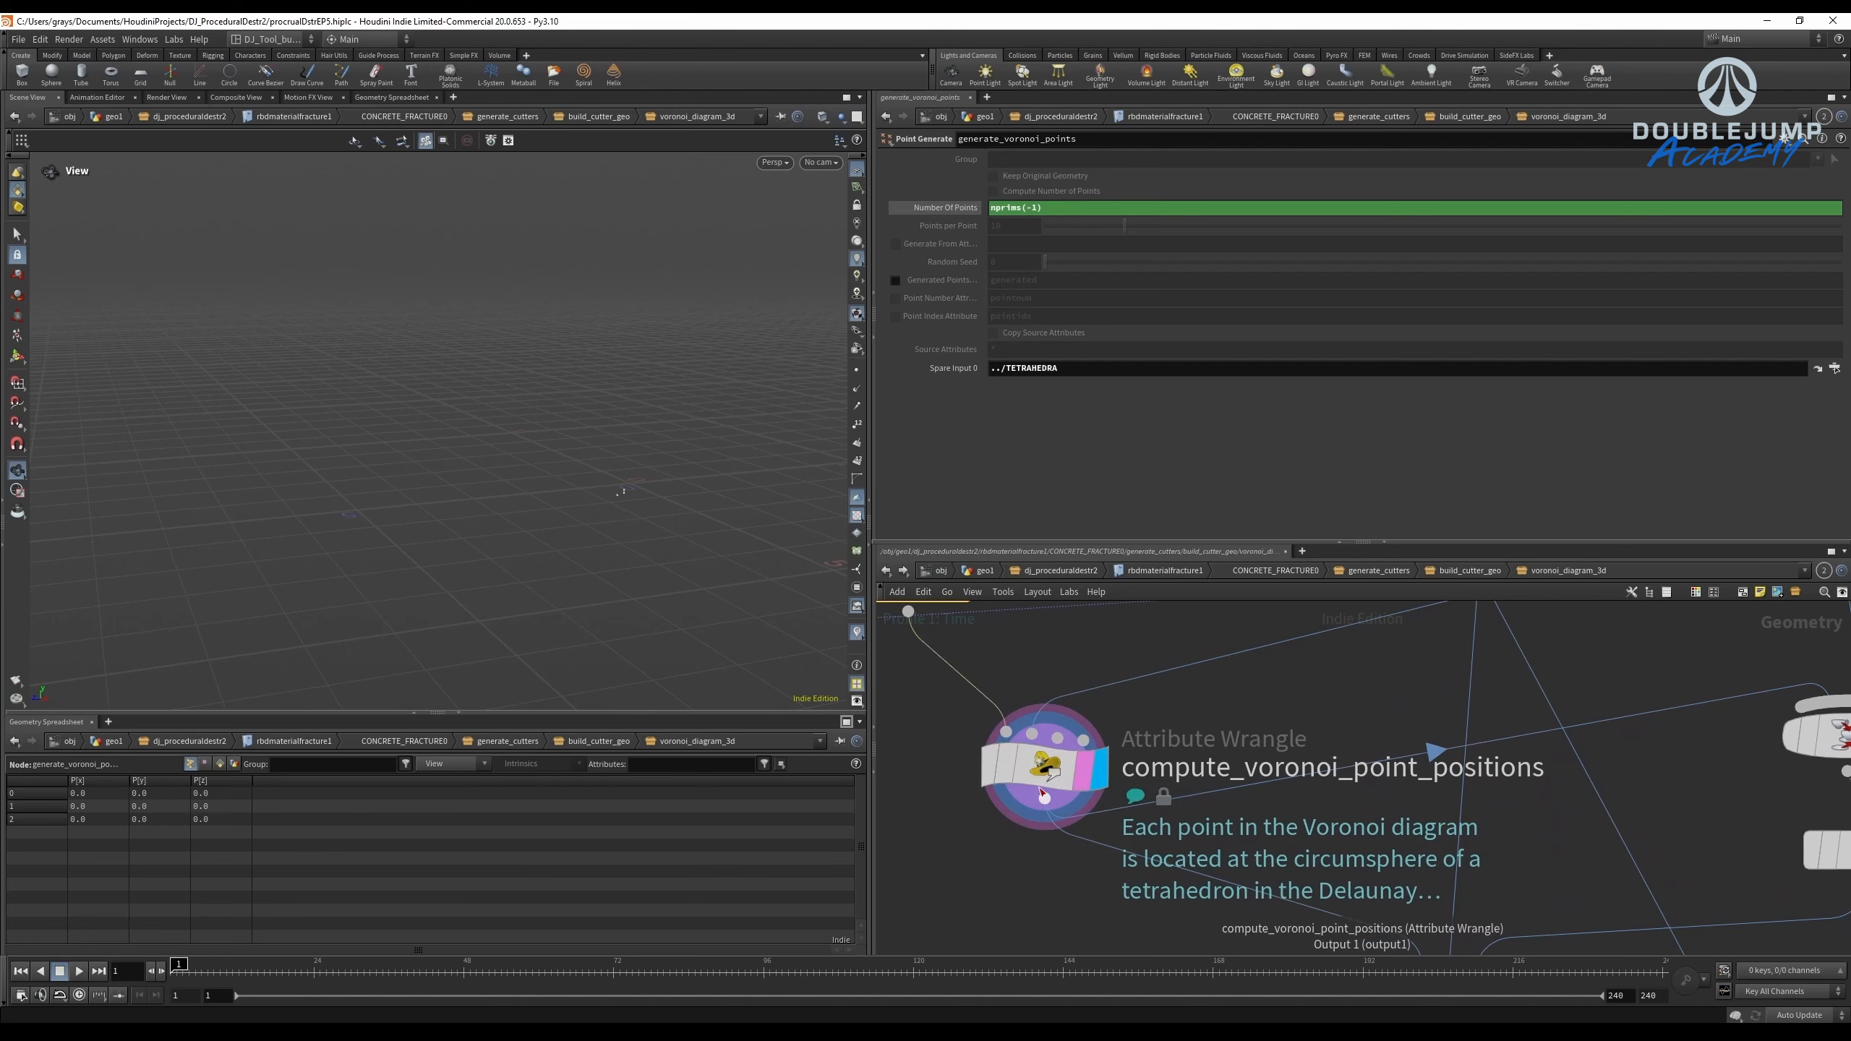
click(1043, 795)
drag(1164, 457, 1006, 358)
click(1005, 359)
scroll(1281, 729, down, 3)
middle_drag(1312, 800, 1140, 640)
scroll(1186, 665, up, 3)
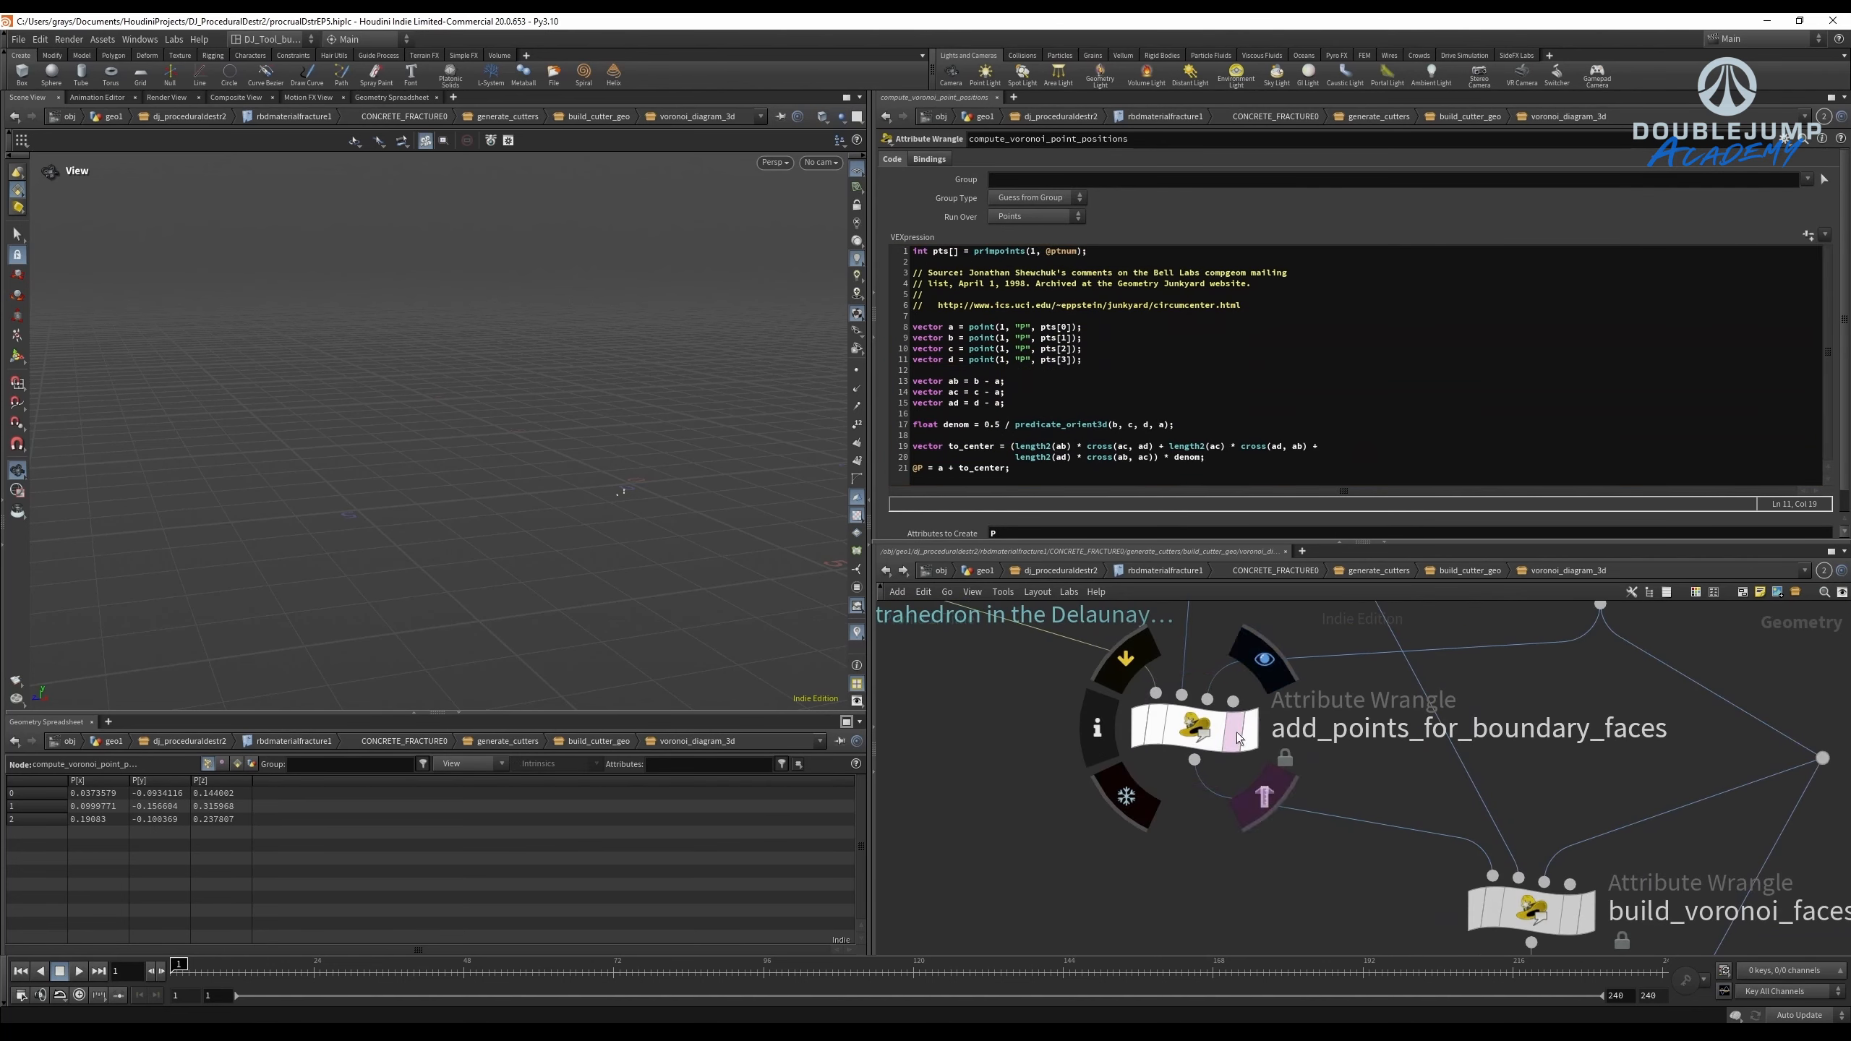
Display add_points_for_boundary_faces and build_voronoi_faces in turn, and read through the face-building code.
click(1239, 738)
scroll(1203, 736, down, 3)
scroll(1155, 750, up, 3)
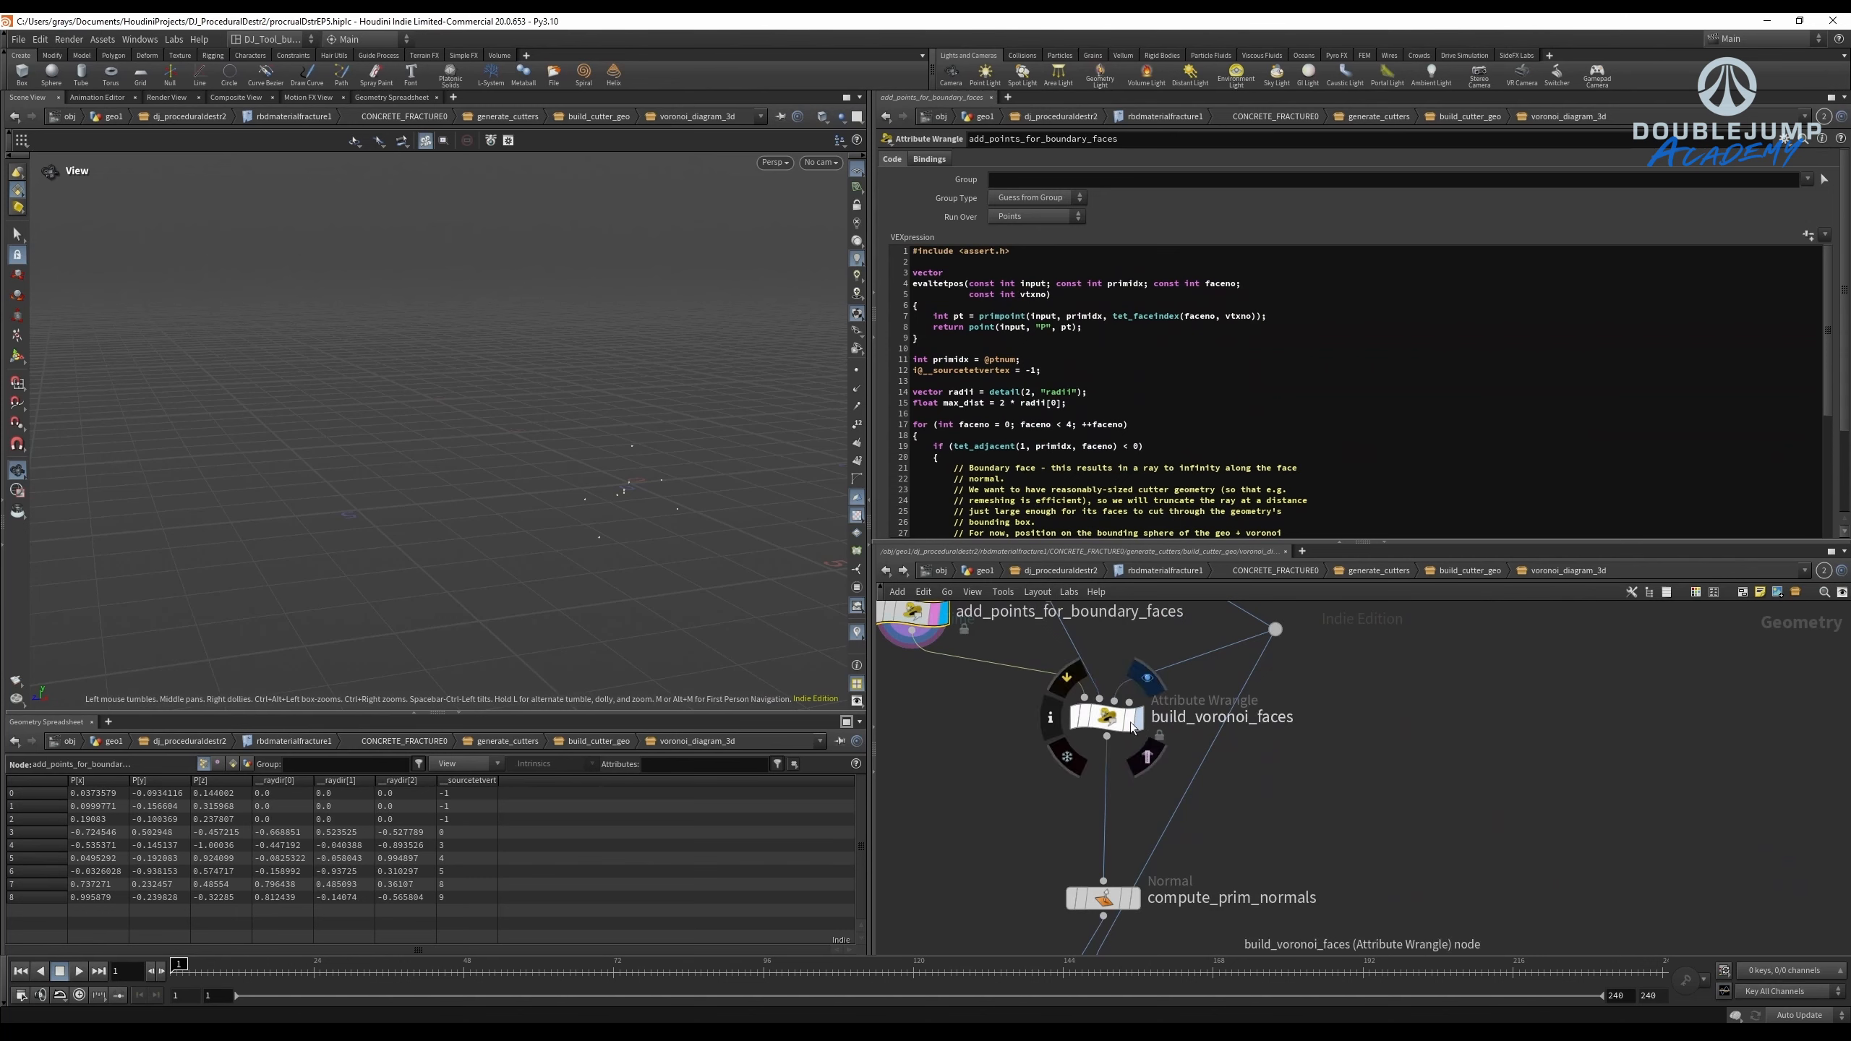
click(1133, 723)
scroll(1051, 365, down, 20)
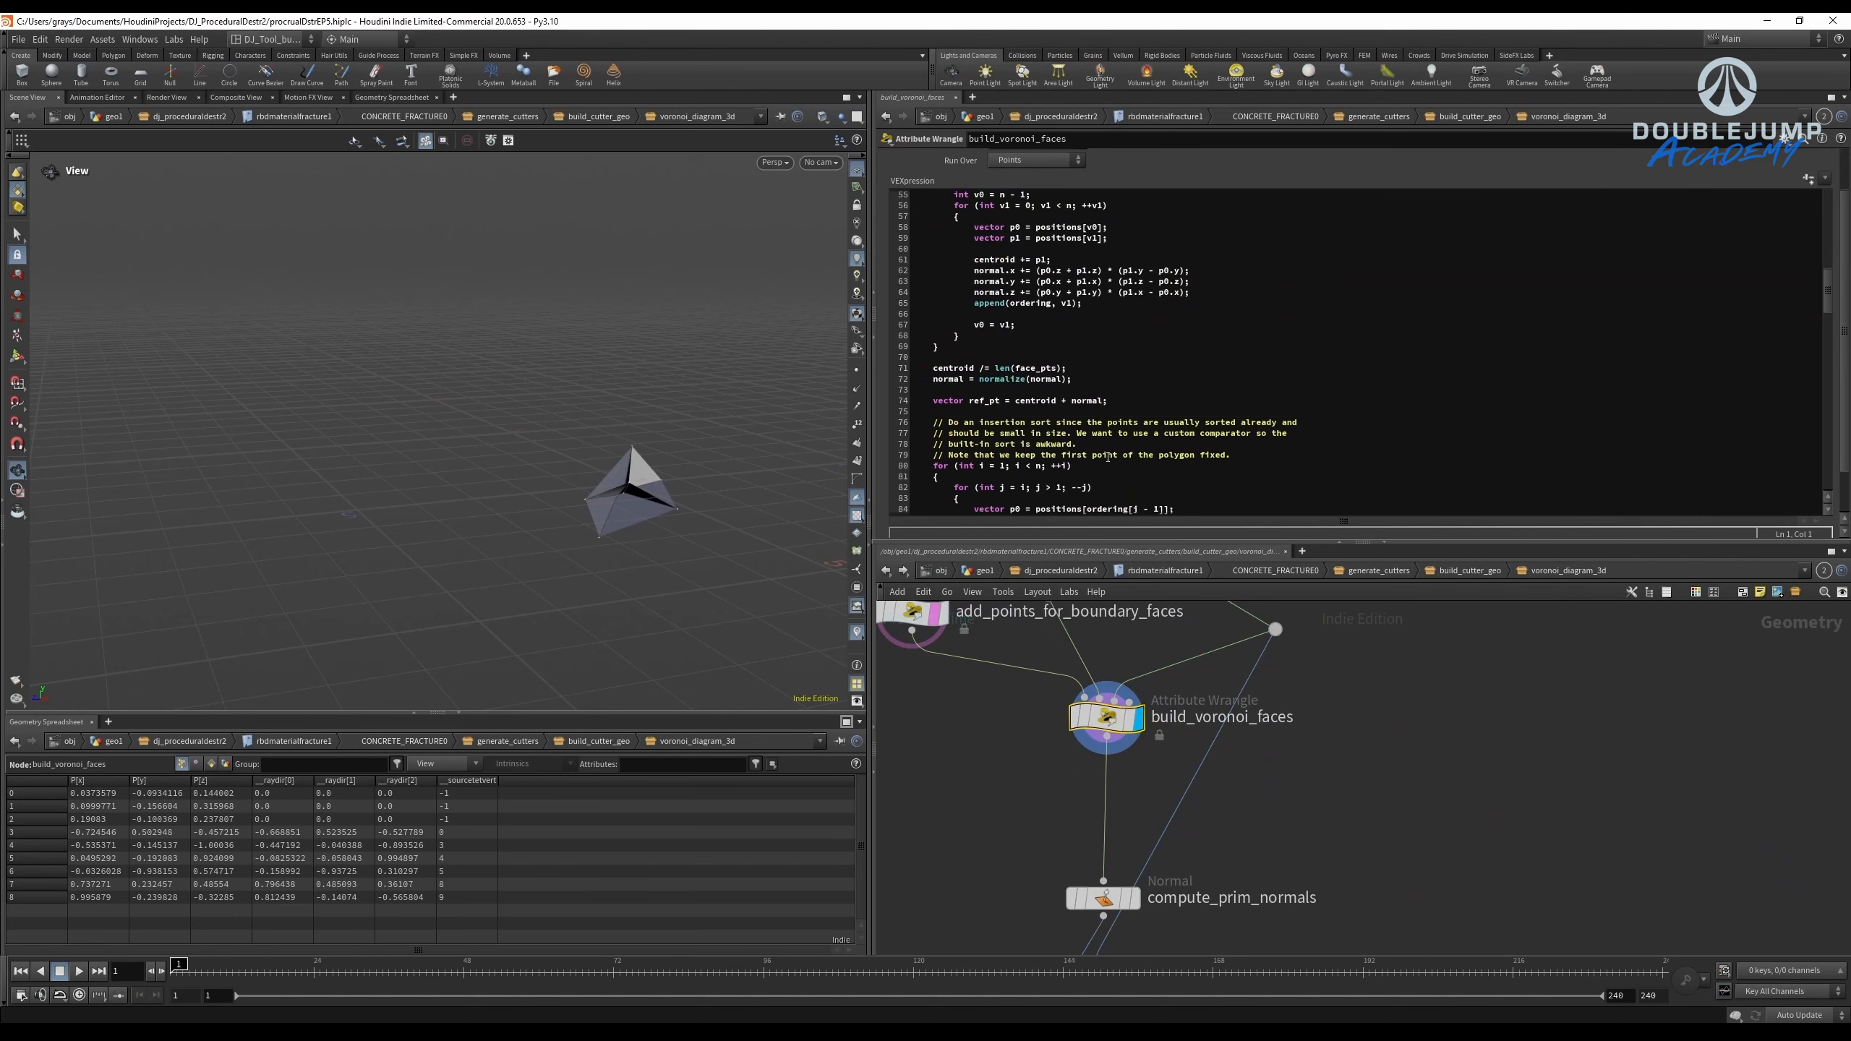
scroll(1160, 774, up, 2)
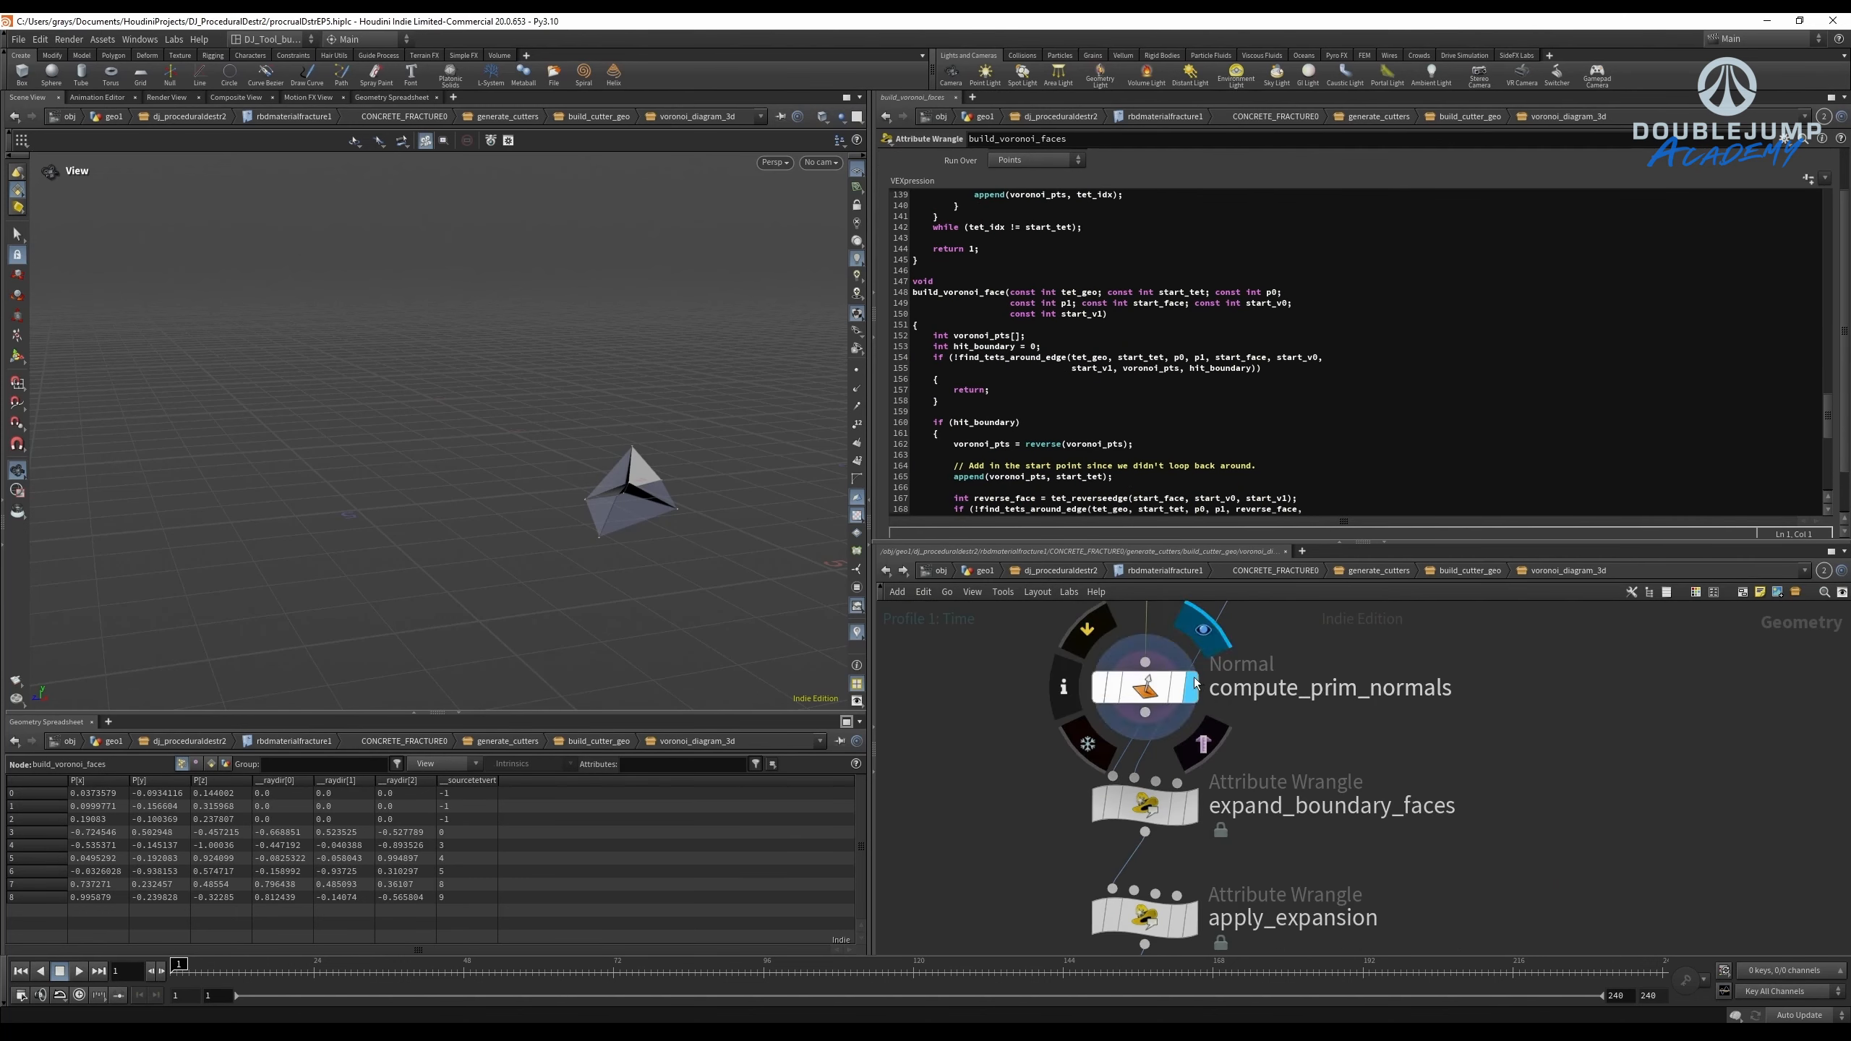
Display the remaining nodes from compute_prim_normals through expand_boundary_faces to OUT, and inspect how the boundary faces expand.
click(1203, 631)
click(1194, 815)
scroll(1227, 816, down, 4)
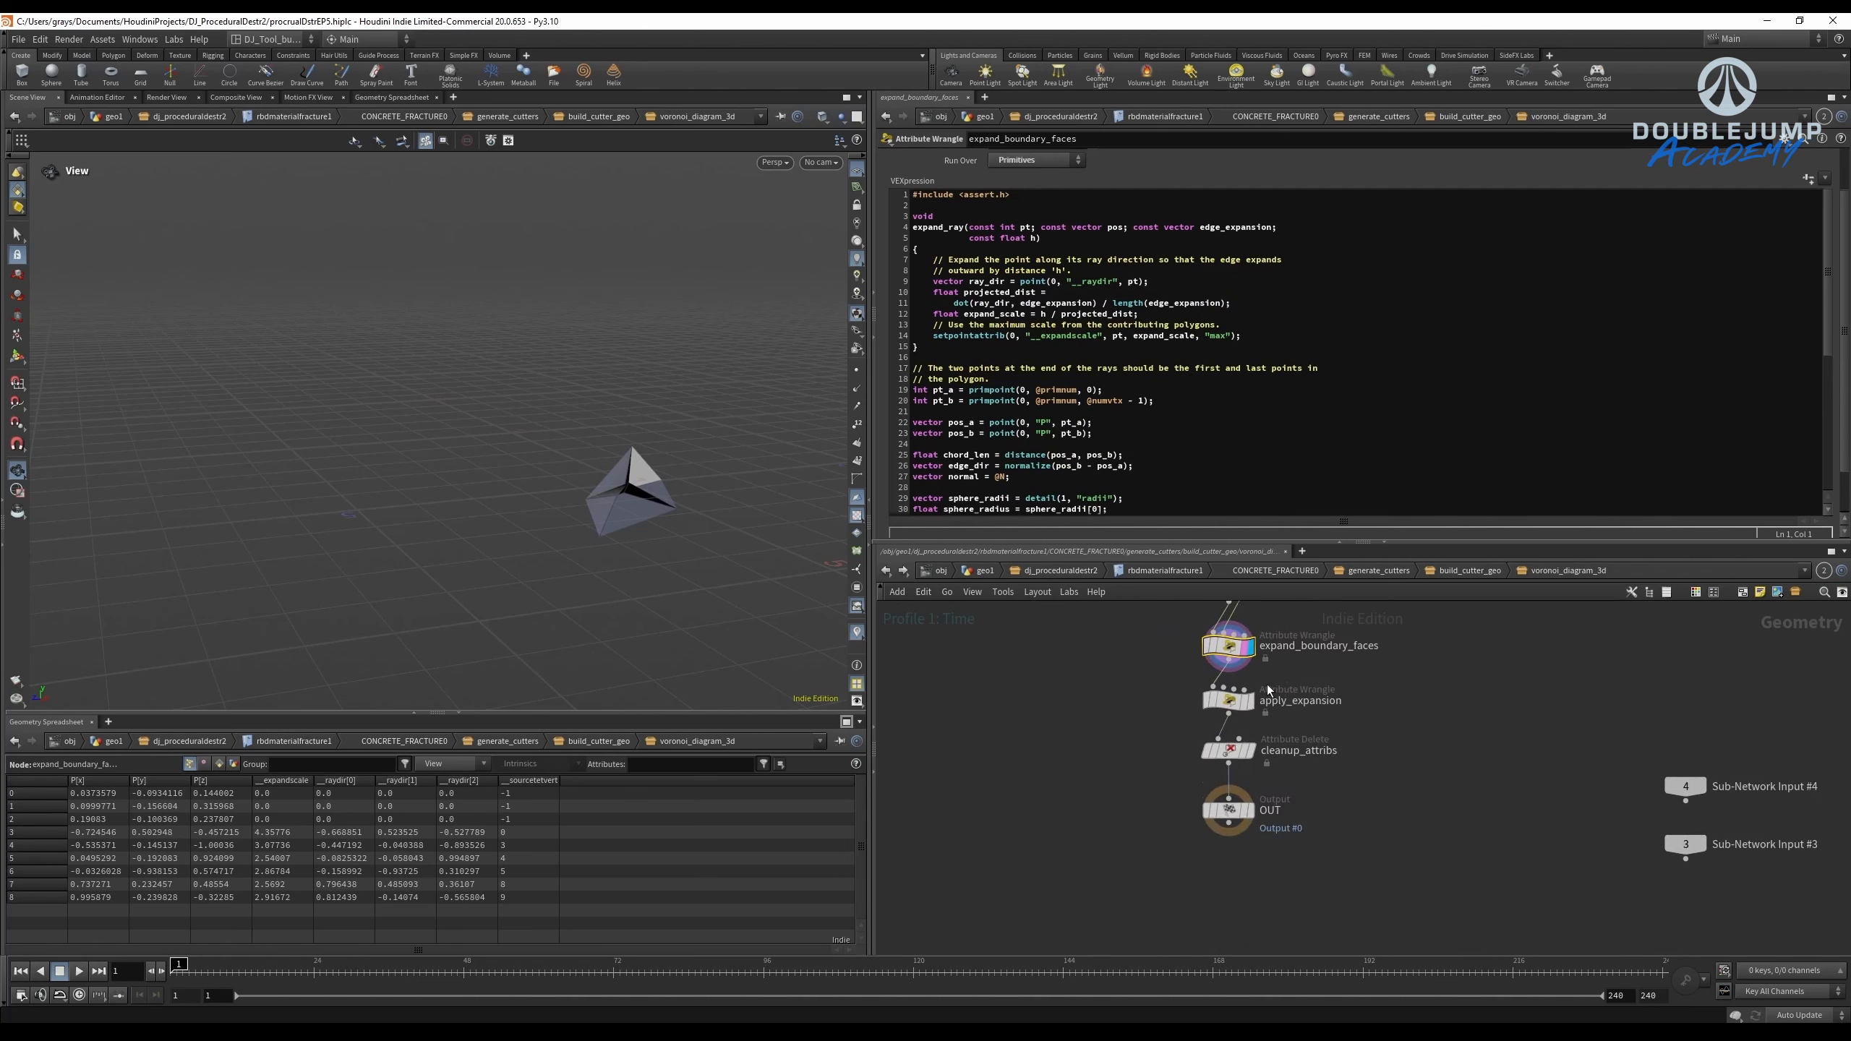
click(1251, 729)
click(1264, 729)
drag(656, 503, 794, 466)
click(1263, 830)
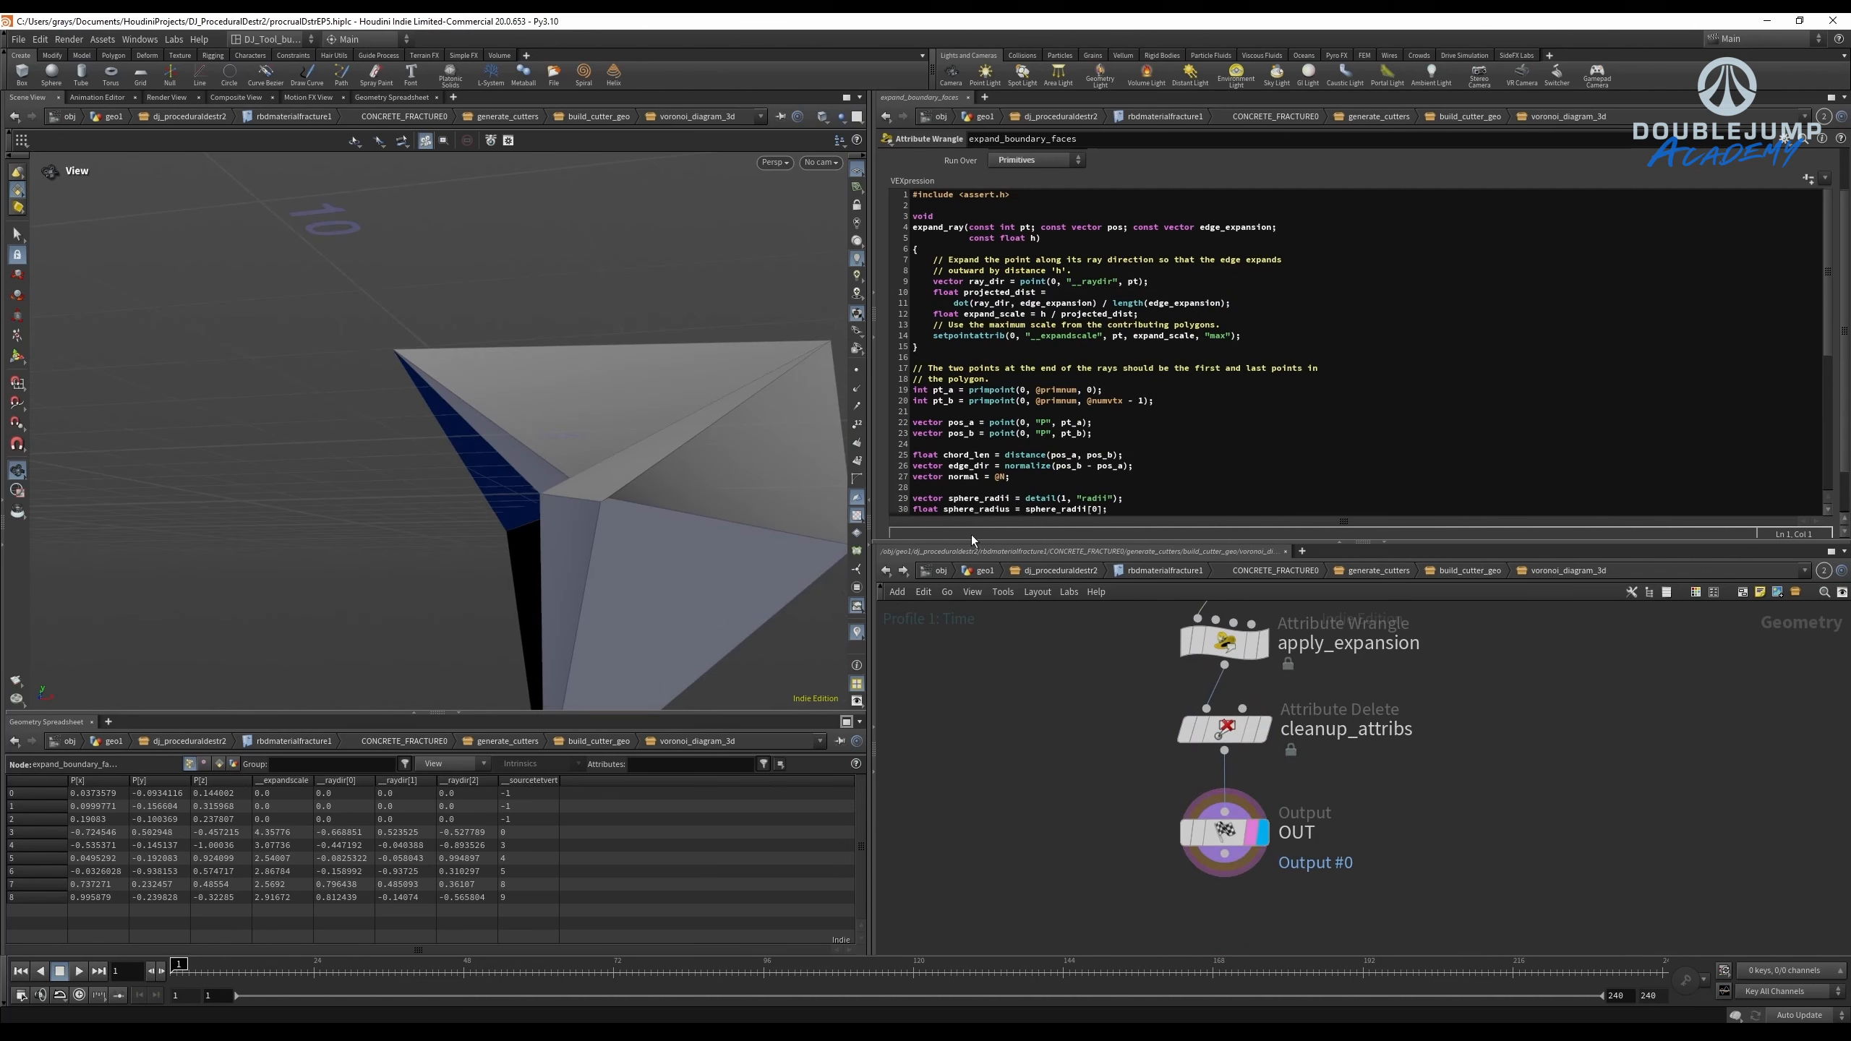
Return to the dj_proceduraldestr2 network and display rbdmaterialfracture1.
click(1055, 568)
scroll(1255, 700, down, 5)
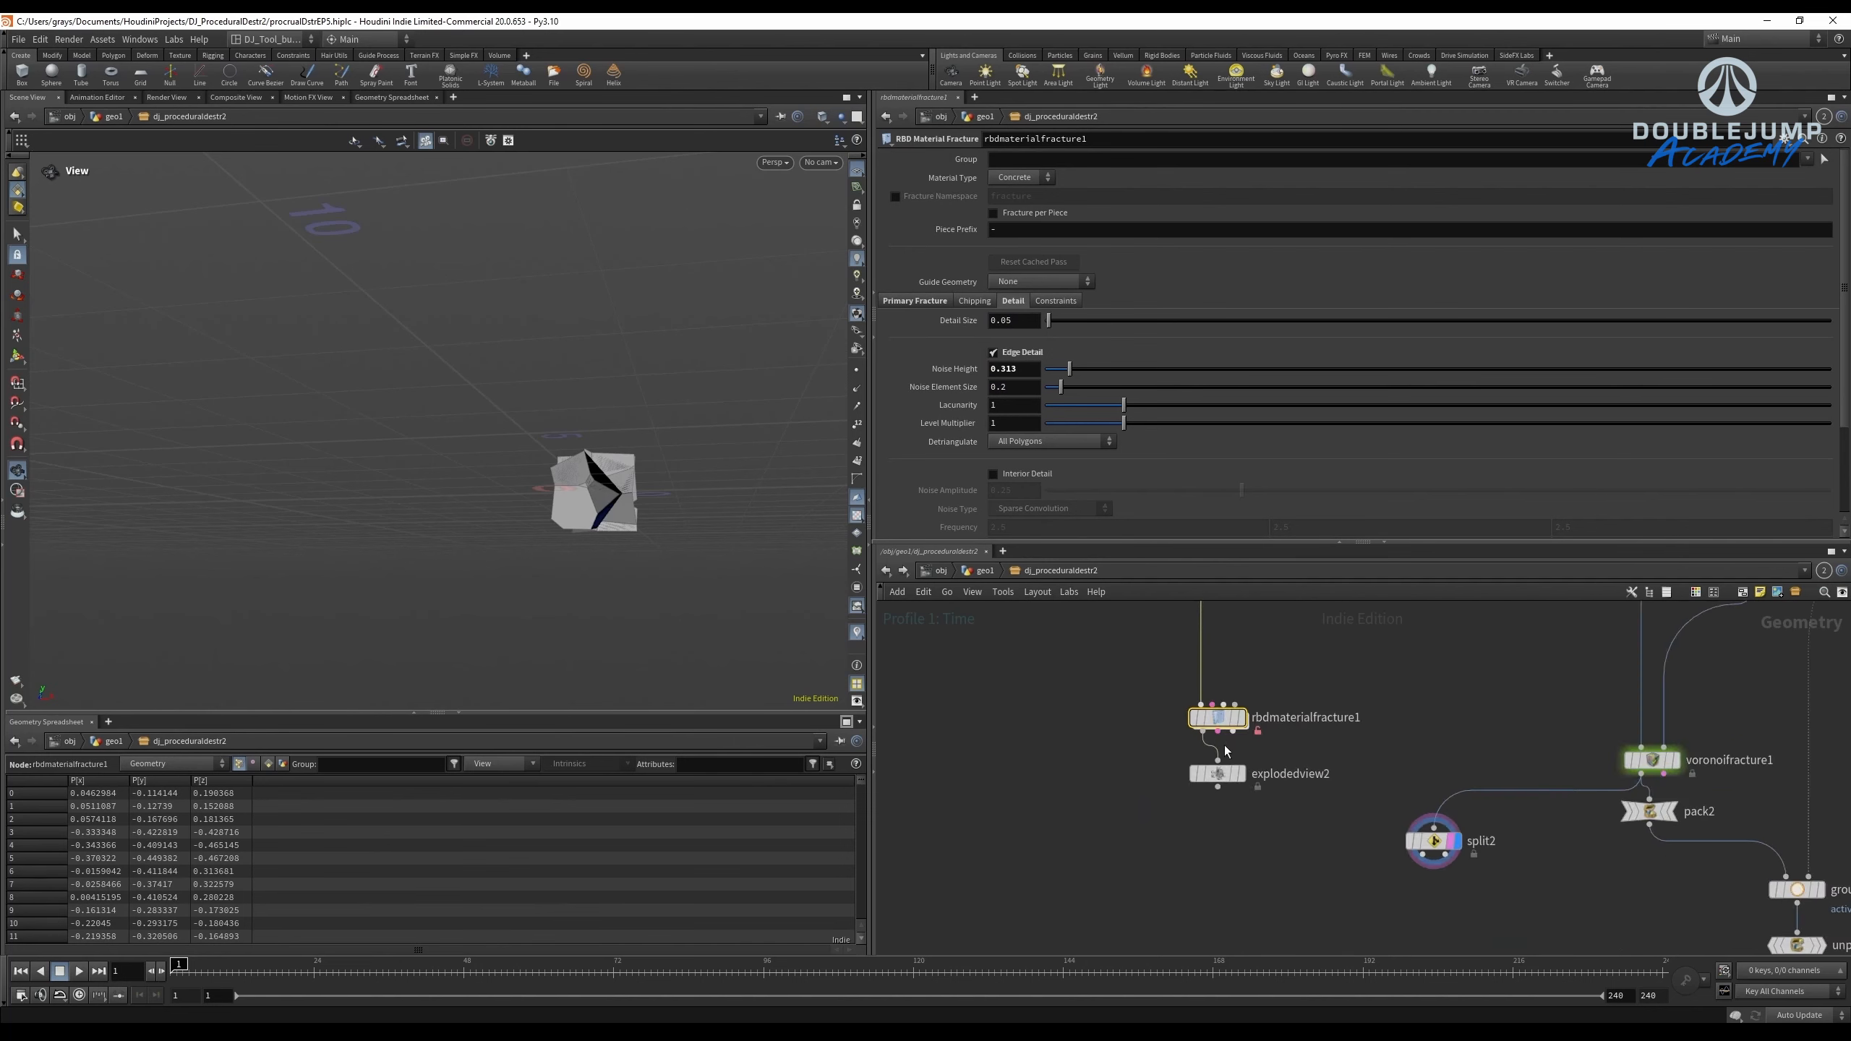
scroll(1231, 729, up, 5)
click(1261, 696)
scroll(1406, 696, down, 5)
middle_drag(1508, 706, 1211, 653)
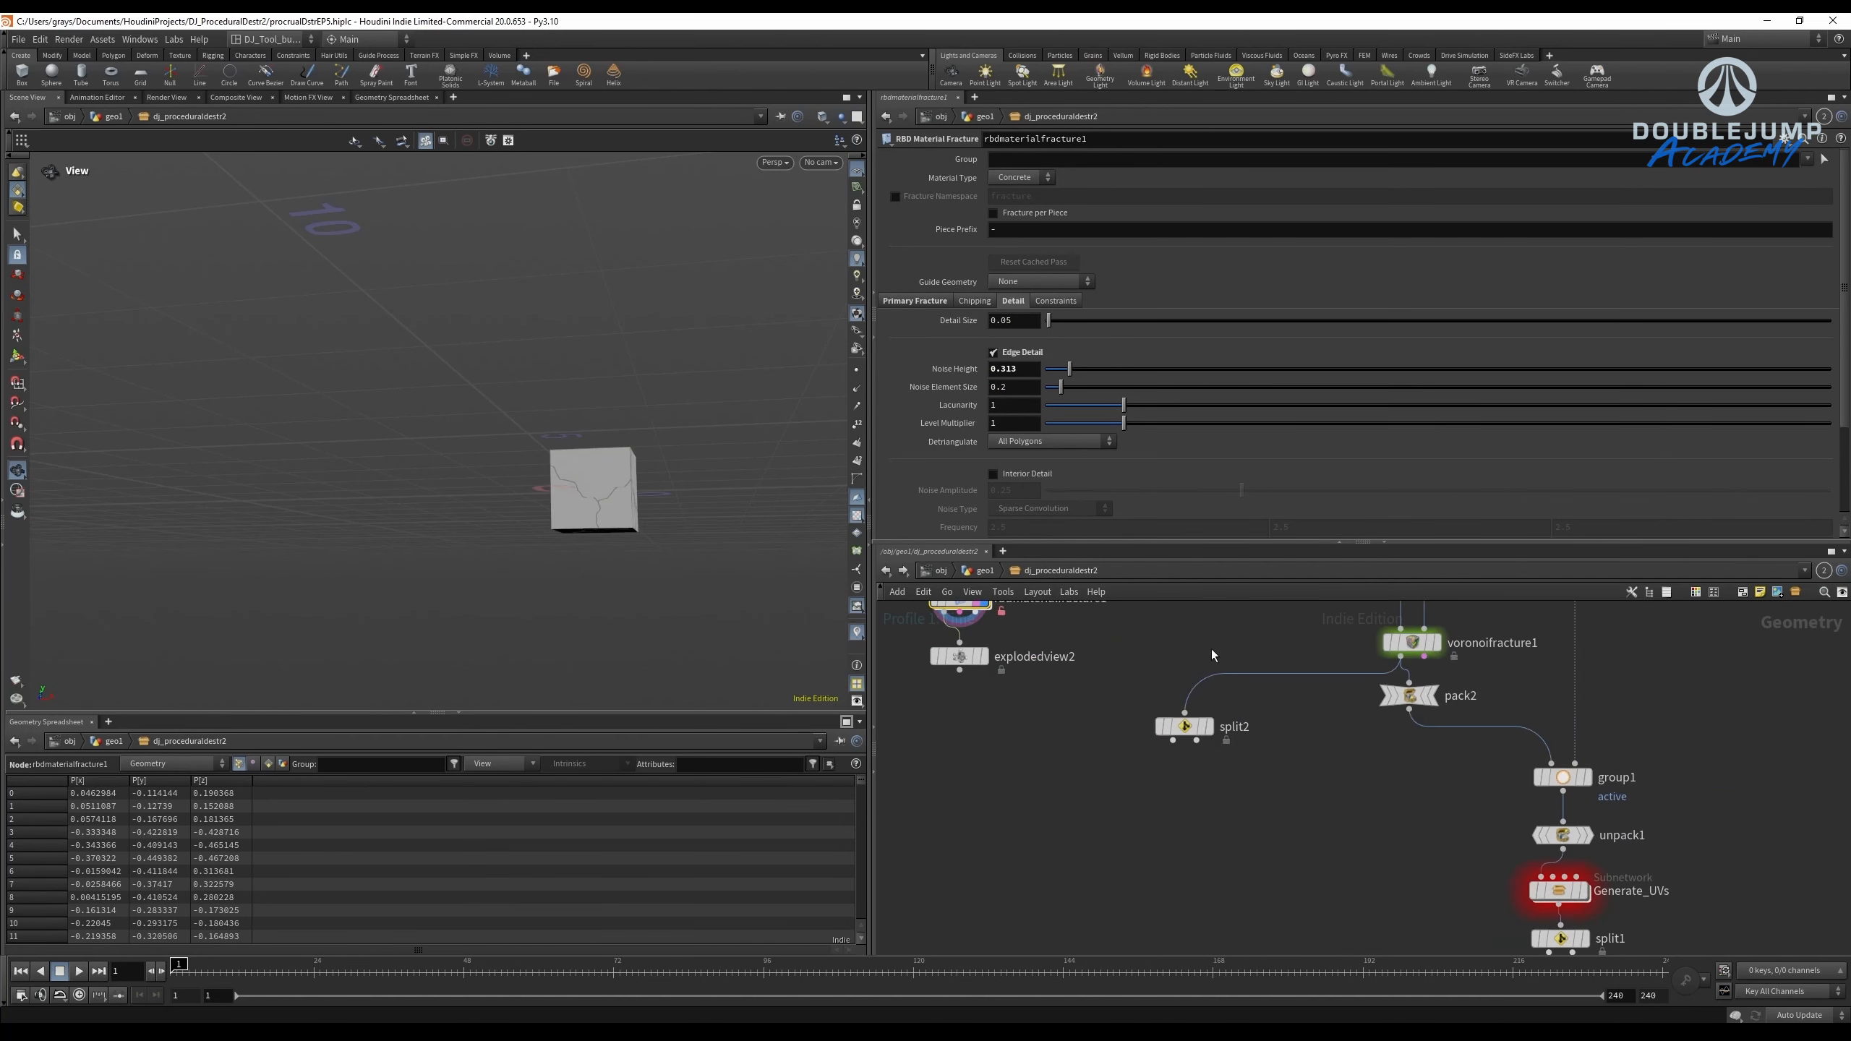
Display split2 and inspect the inside faces separated from the Voronoi fracture.
scroll(1125, 660, up, 3)
scroll(1125, 660, up, 3)
click(1317, 847)
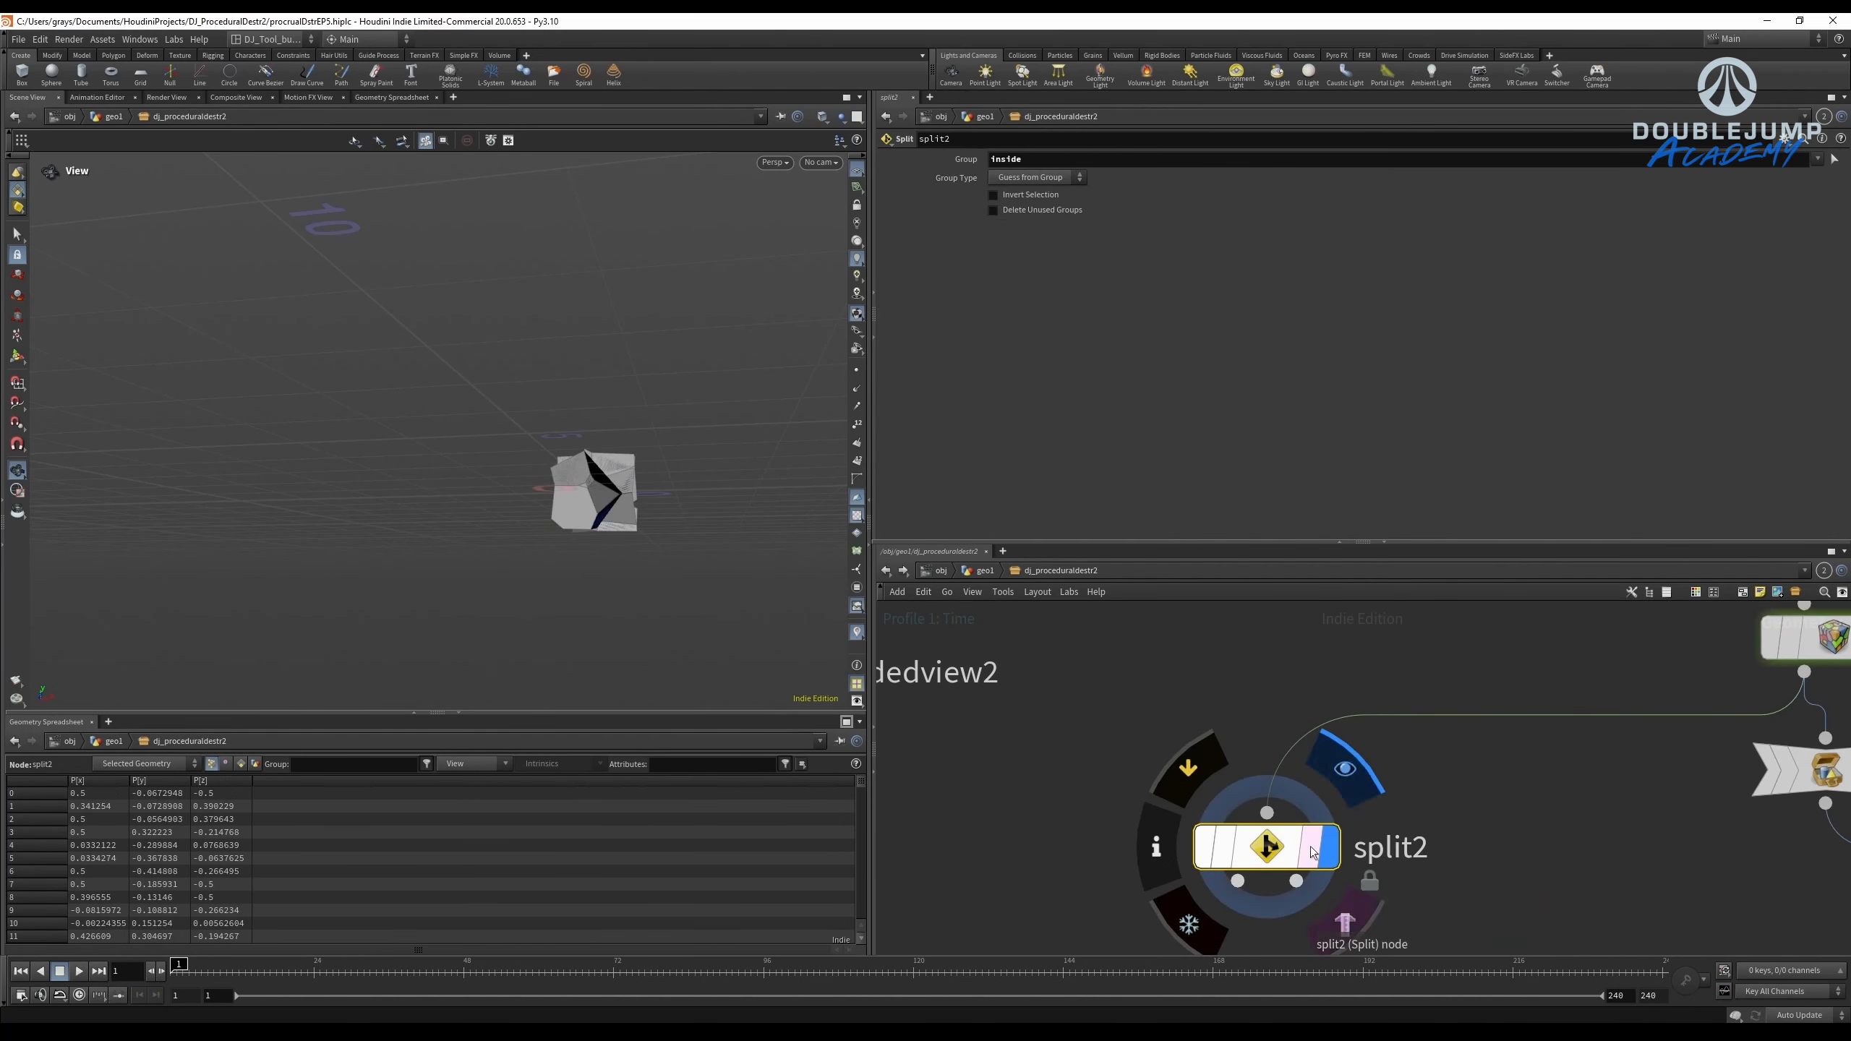
drag(1311, 849, 1303, 849)
scroll(655, 492, up, 5)
drag(642, 489, 715, 570)
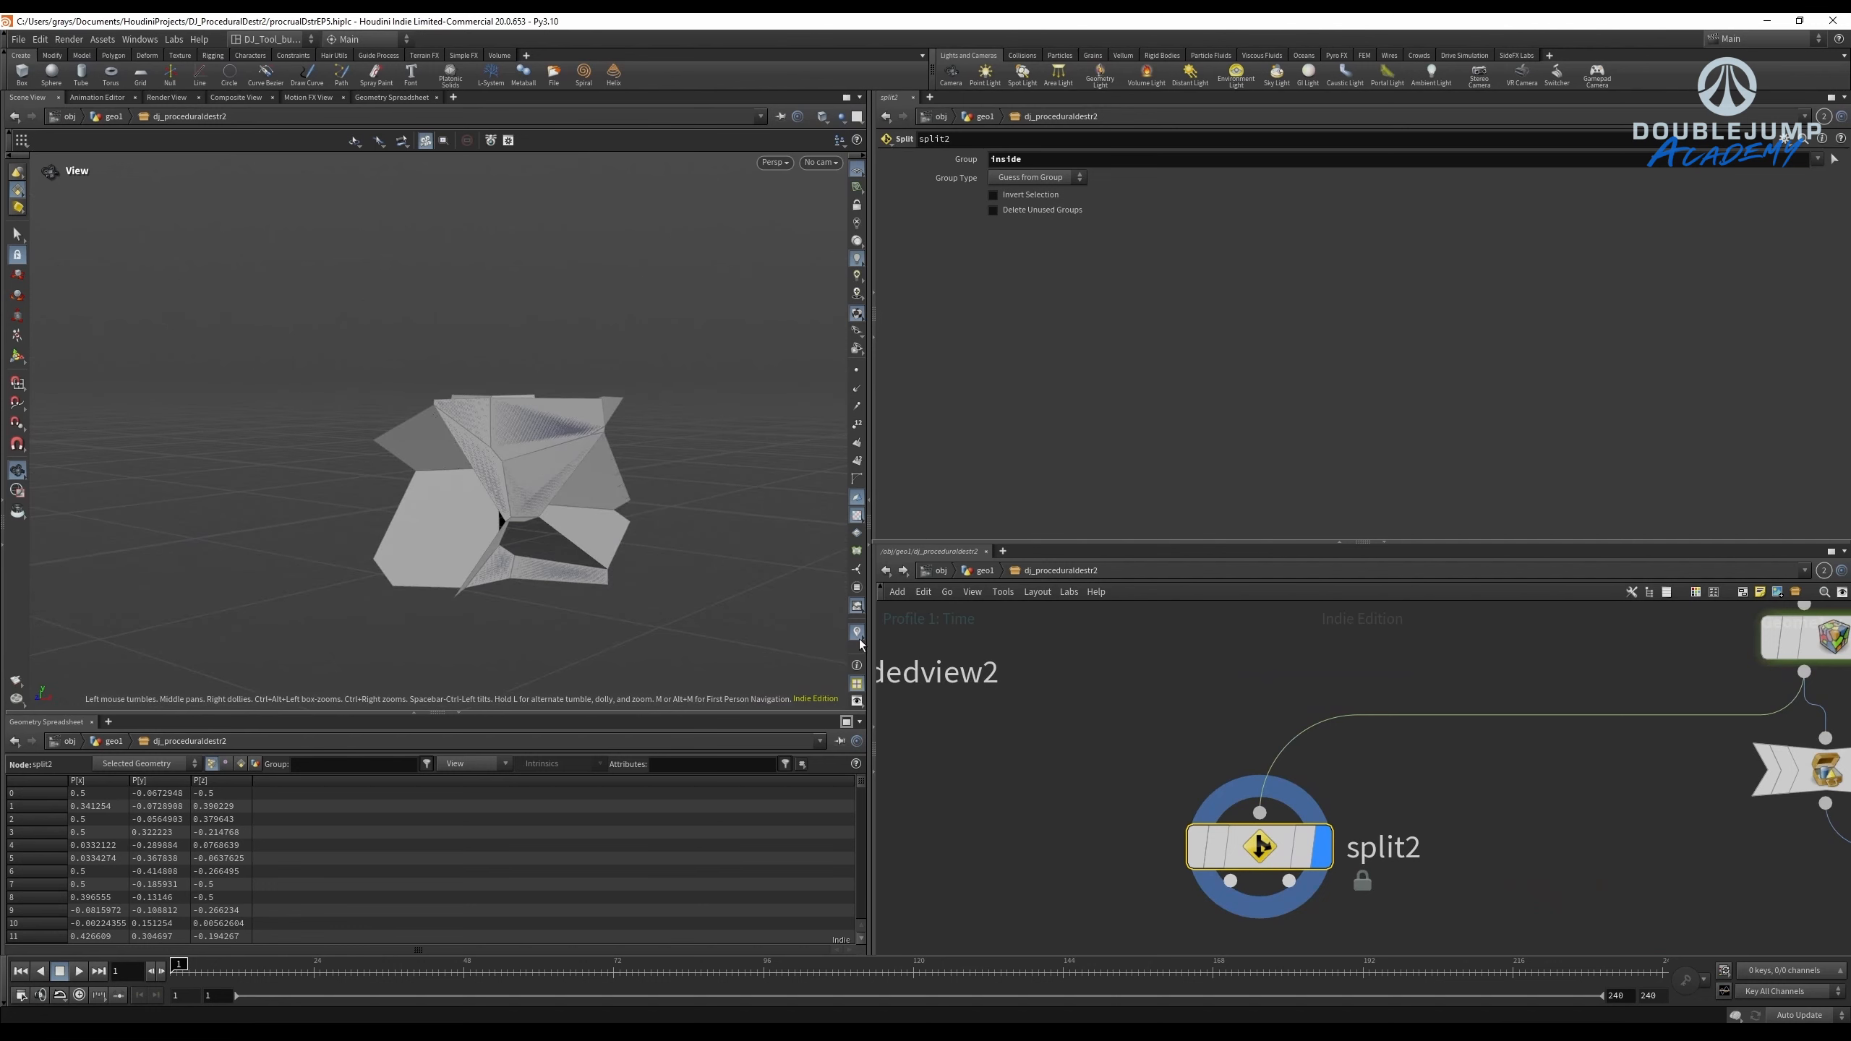
mouse_move(582, 502)
mouse_down()
mouse_move(443, 402)
mouse_move(510, 438)
mouse_move(576, 531)
mouse_move(624, 409)
mouse_move(661, 510)
mouse_move(598, 515)
mouse_up()
scroll(962, 722, down, 3)
middle_drag(1244, 847, 1234, 731)
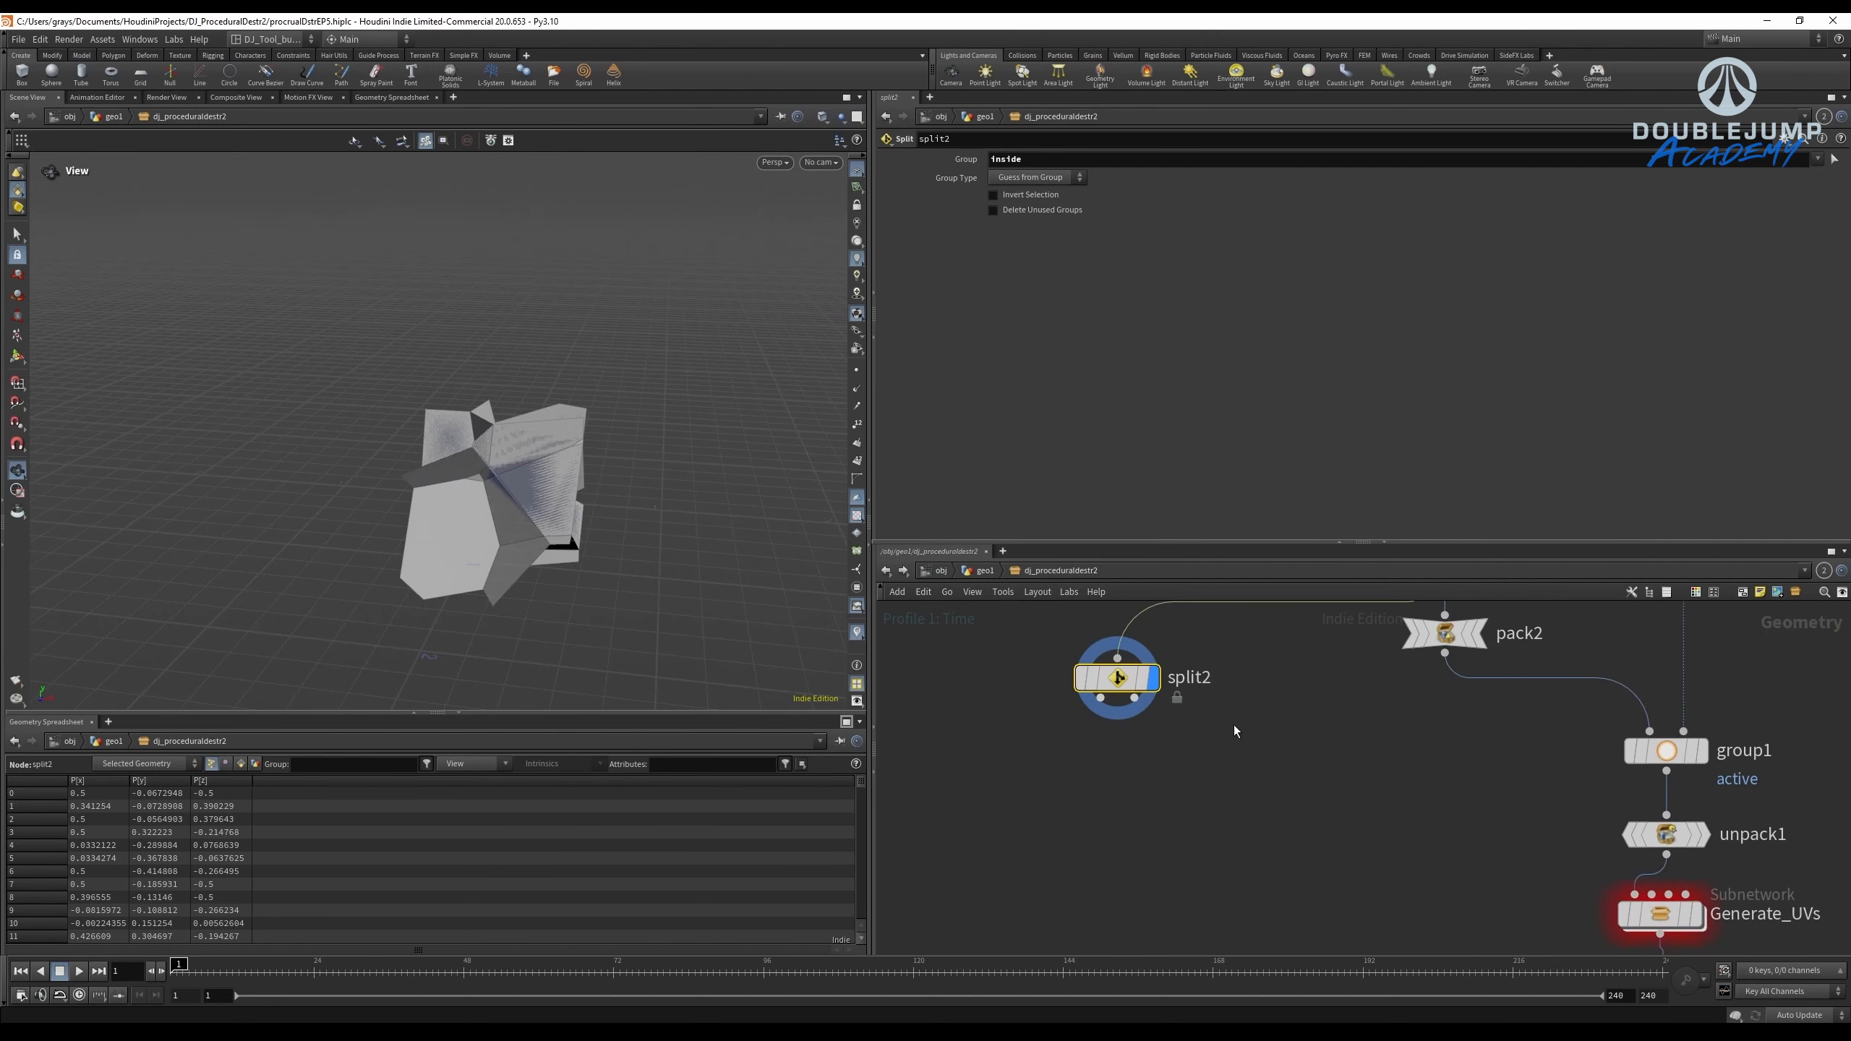
Add a Clean node connected to the first output of split2.
scroll(1234, 731, up, 2)
mouse_move(1255, 779)
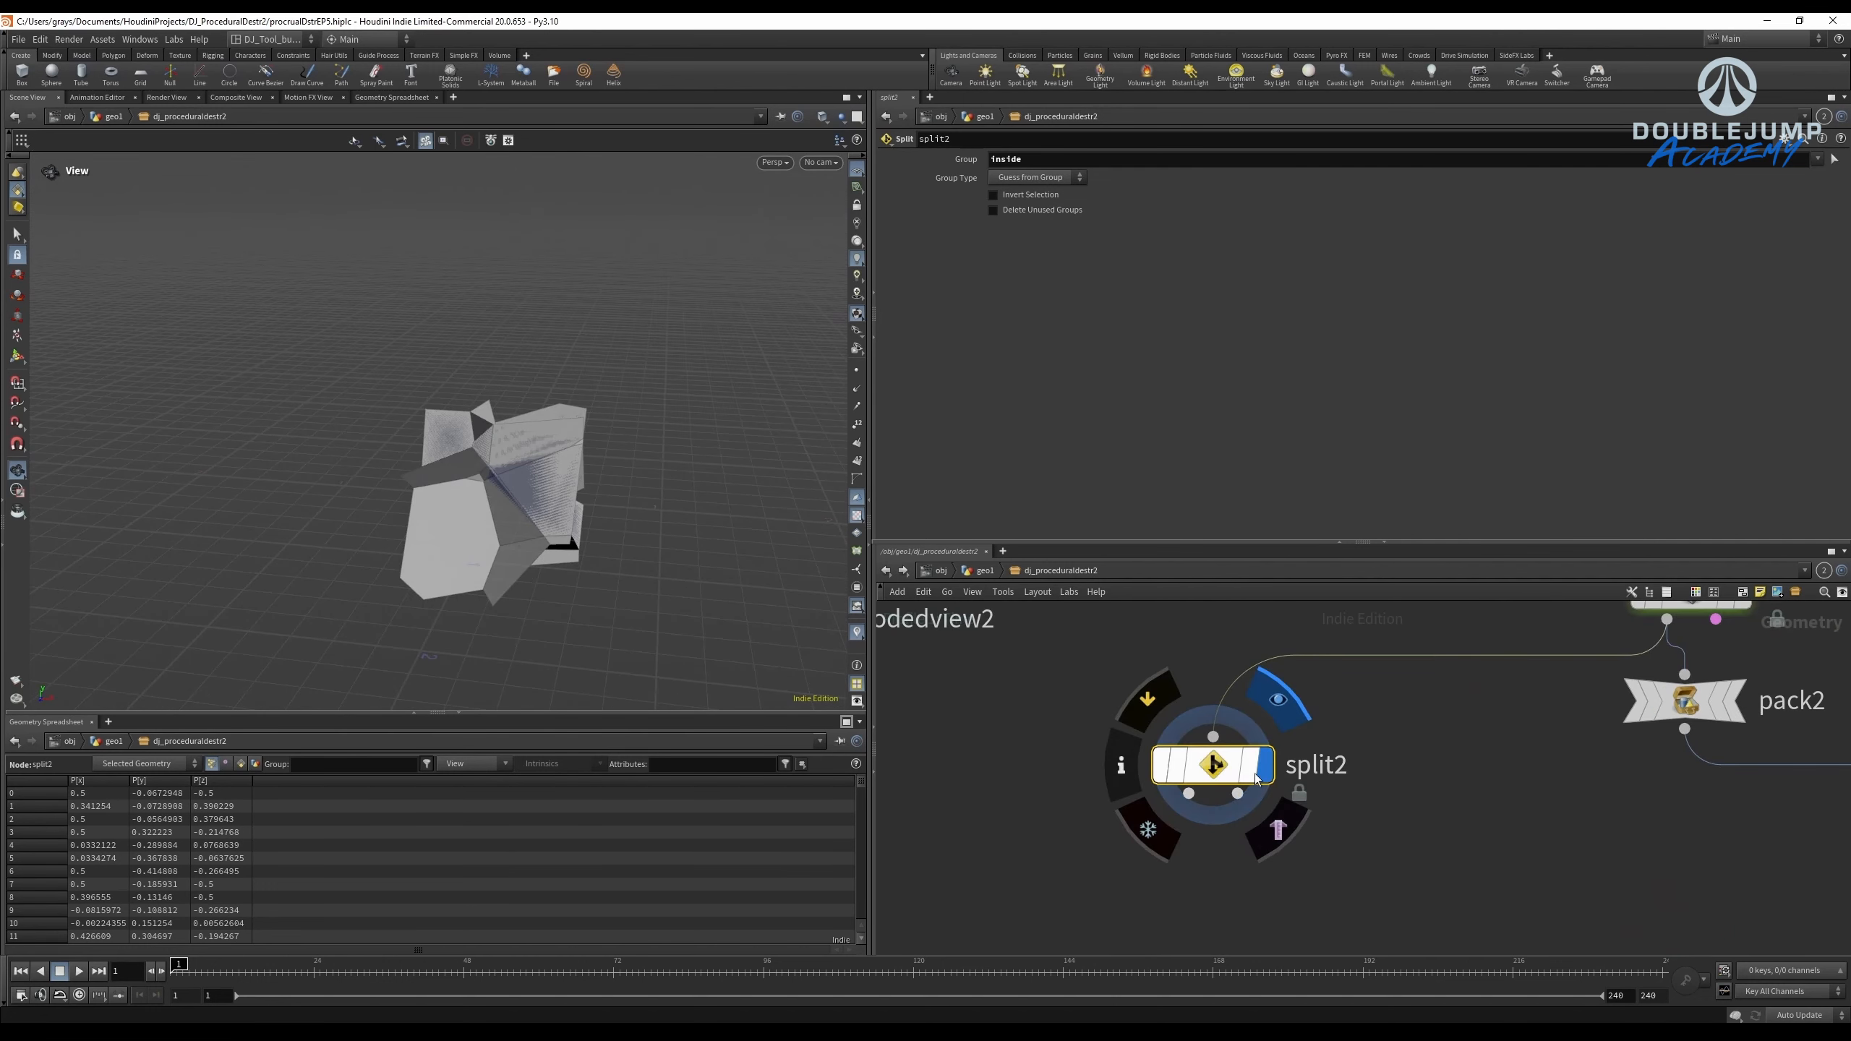
click(1189, 794)
key(Tab)
mouse_move(1140, 913)
text(c)
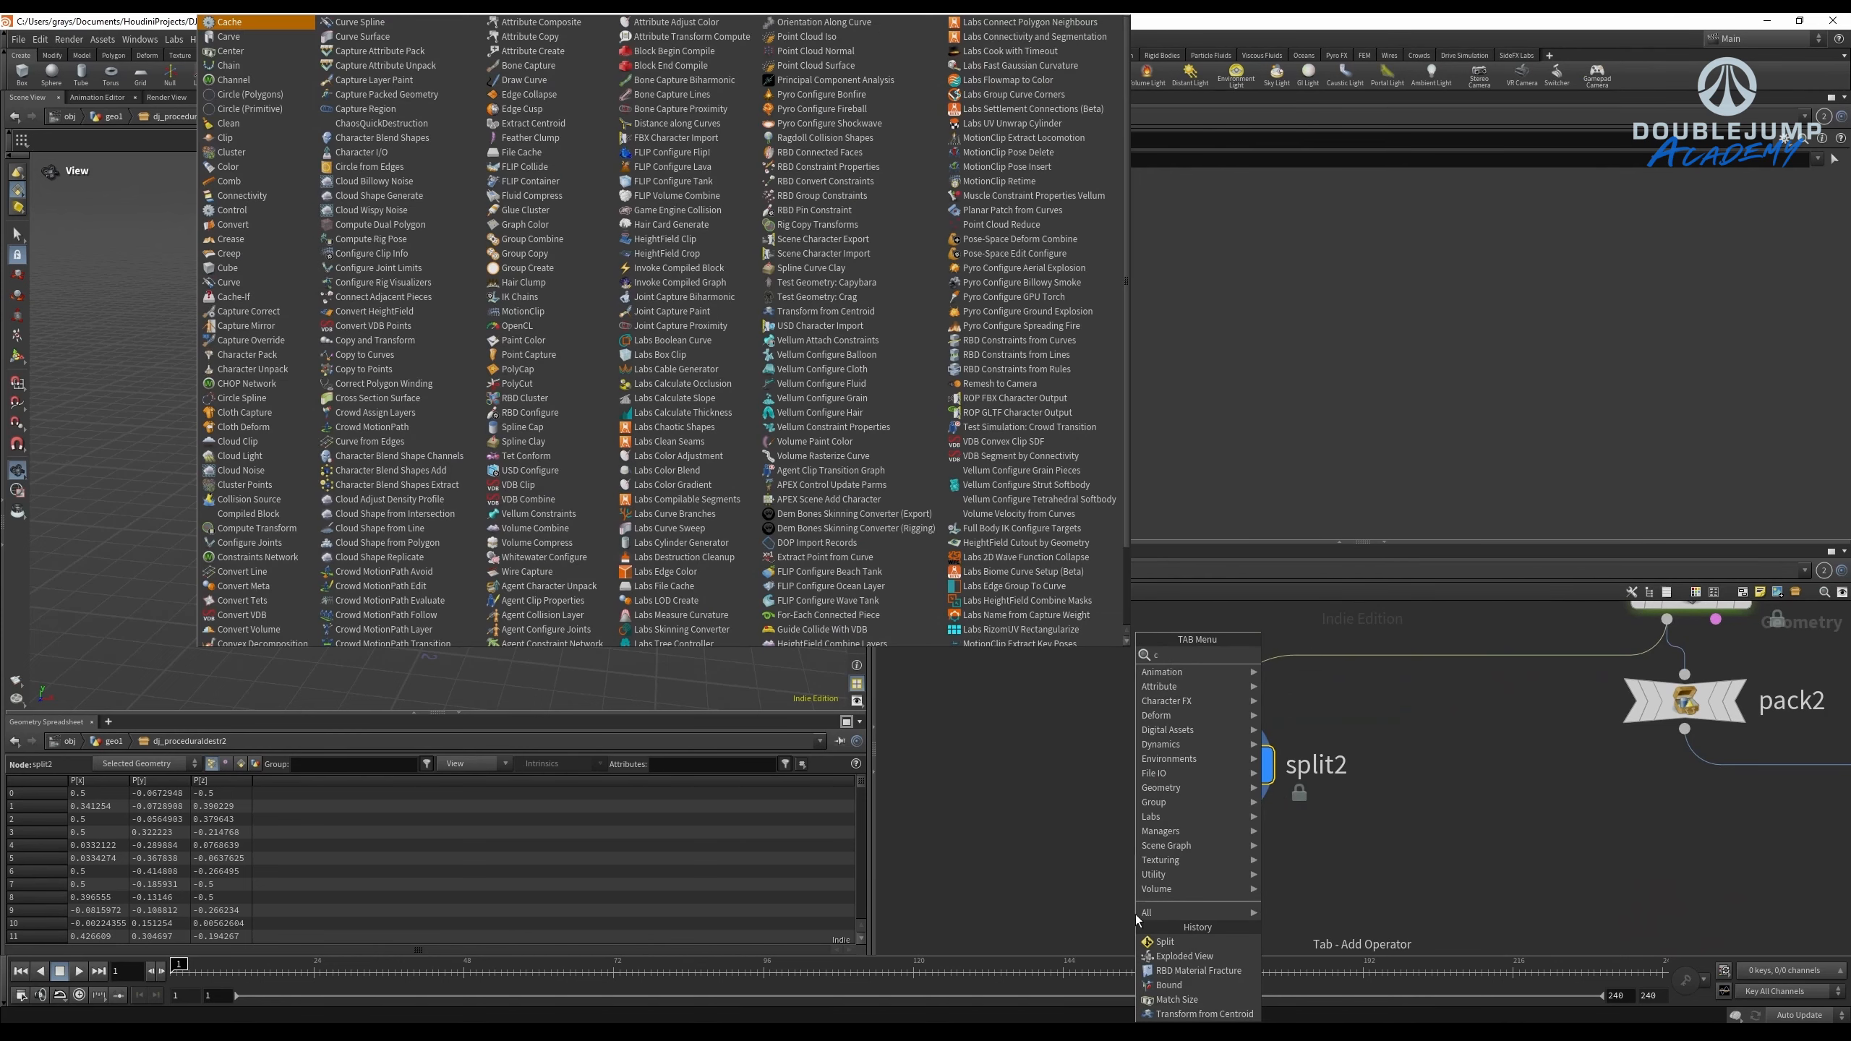
text(lean)
key(Return)
click(1136, 915)
middle_drag(1084, 743, 1076, 667)
scroll(1076, 666, up, 1)
drag(1137, 837, 1196, 874)
key(ctrl+z)
Display the Clean node with Fix Overlaps and Manifold-Only Topology enabled, and inspect the inside faces.
click(1182, 880)
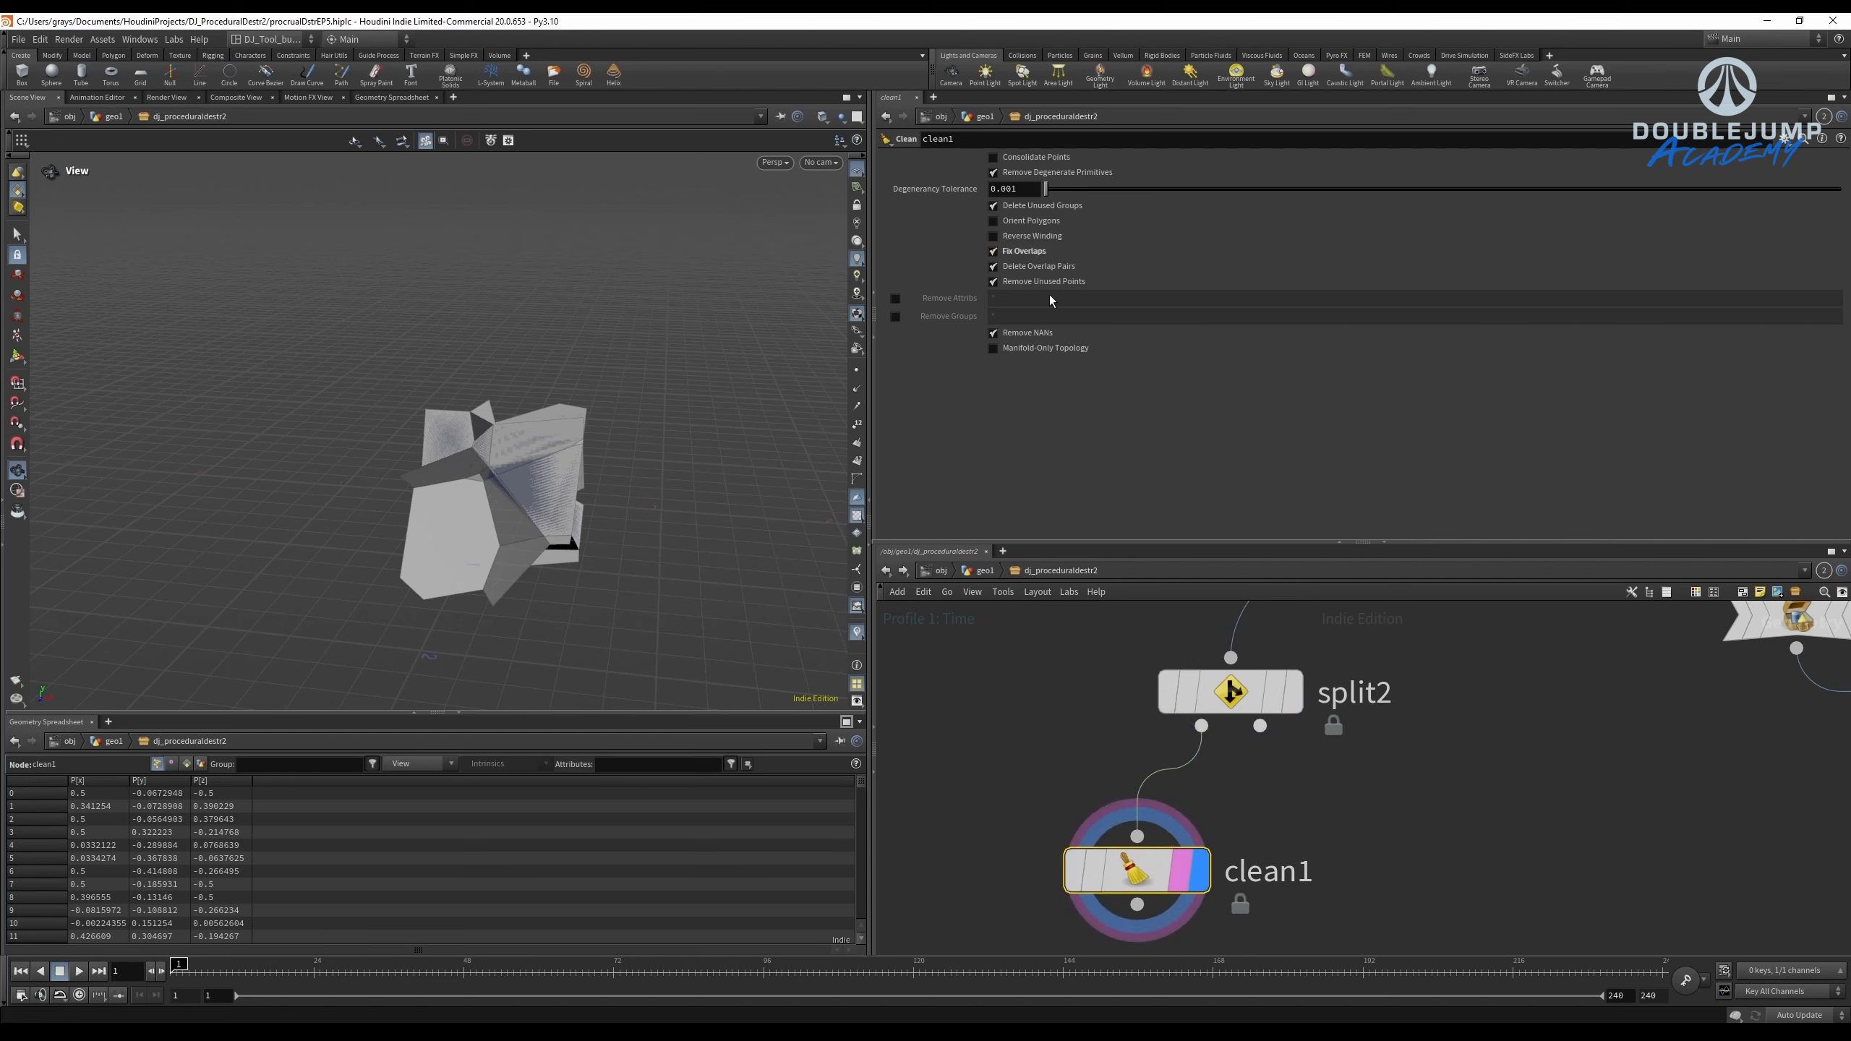
mouse_move(1170, 893)
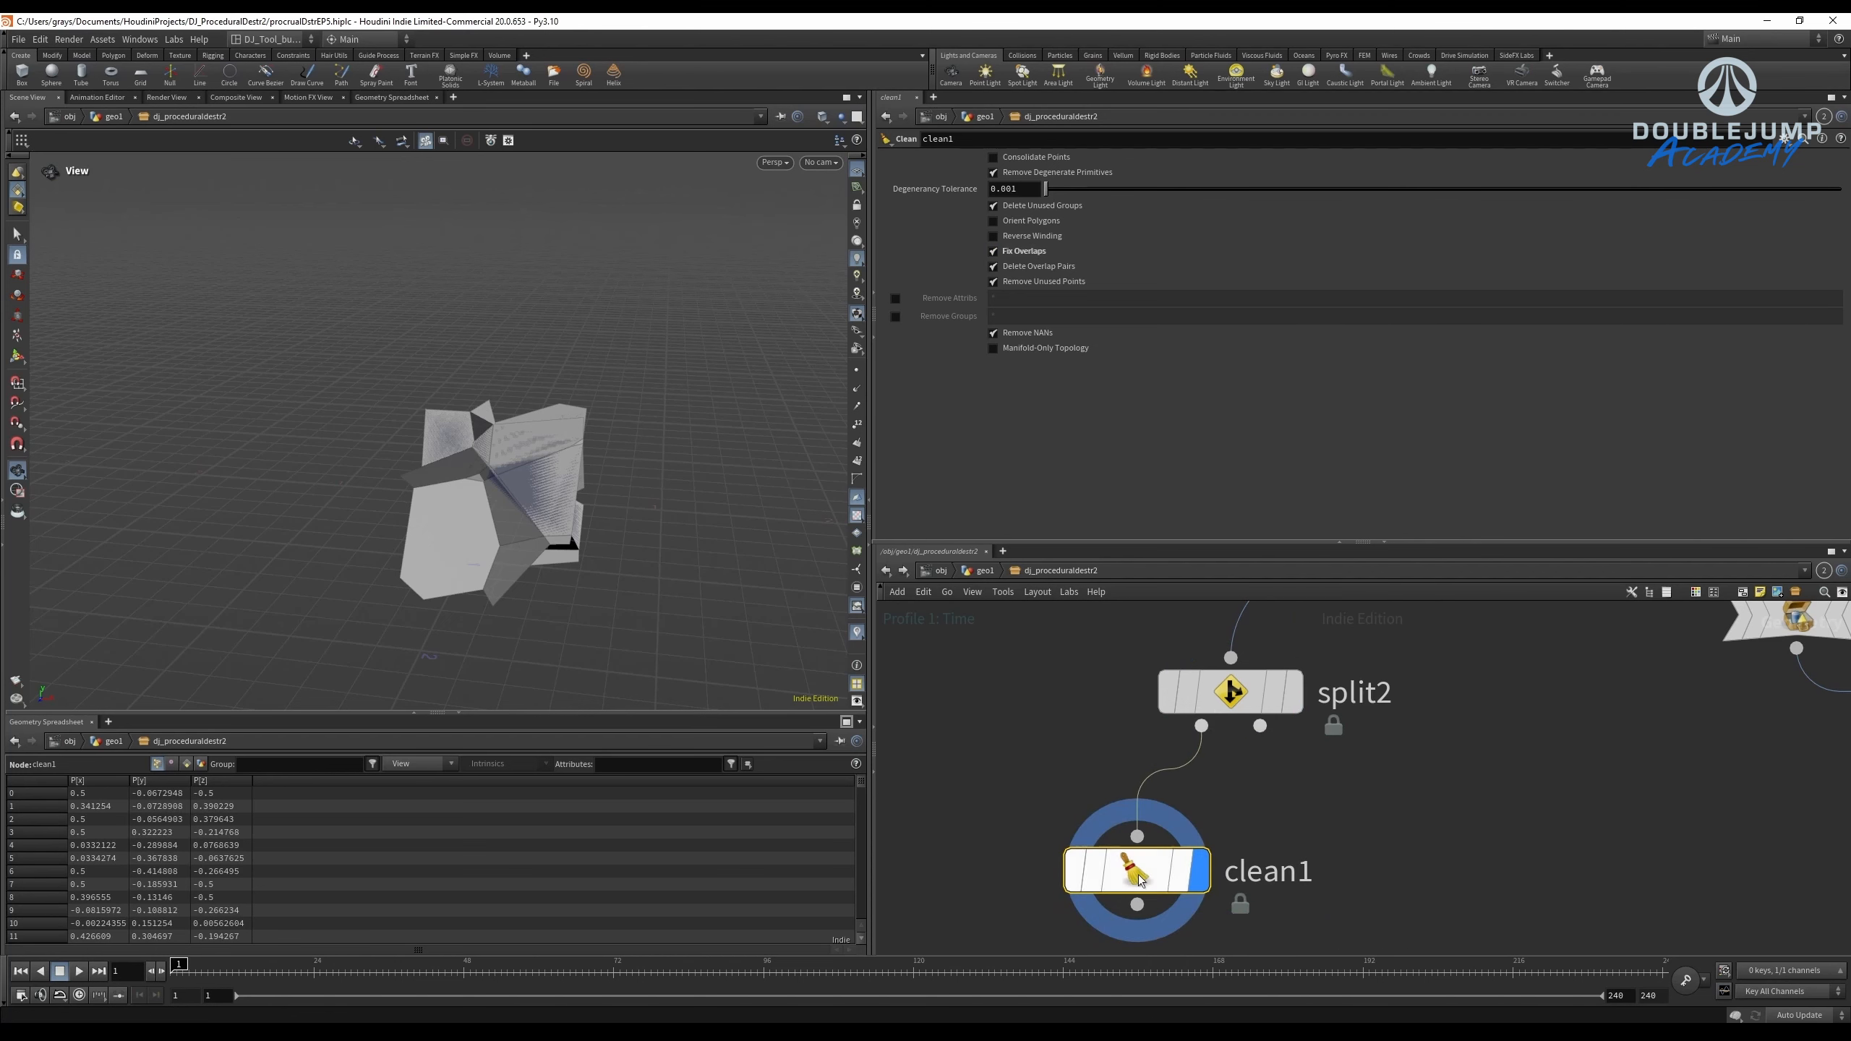
key(g)
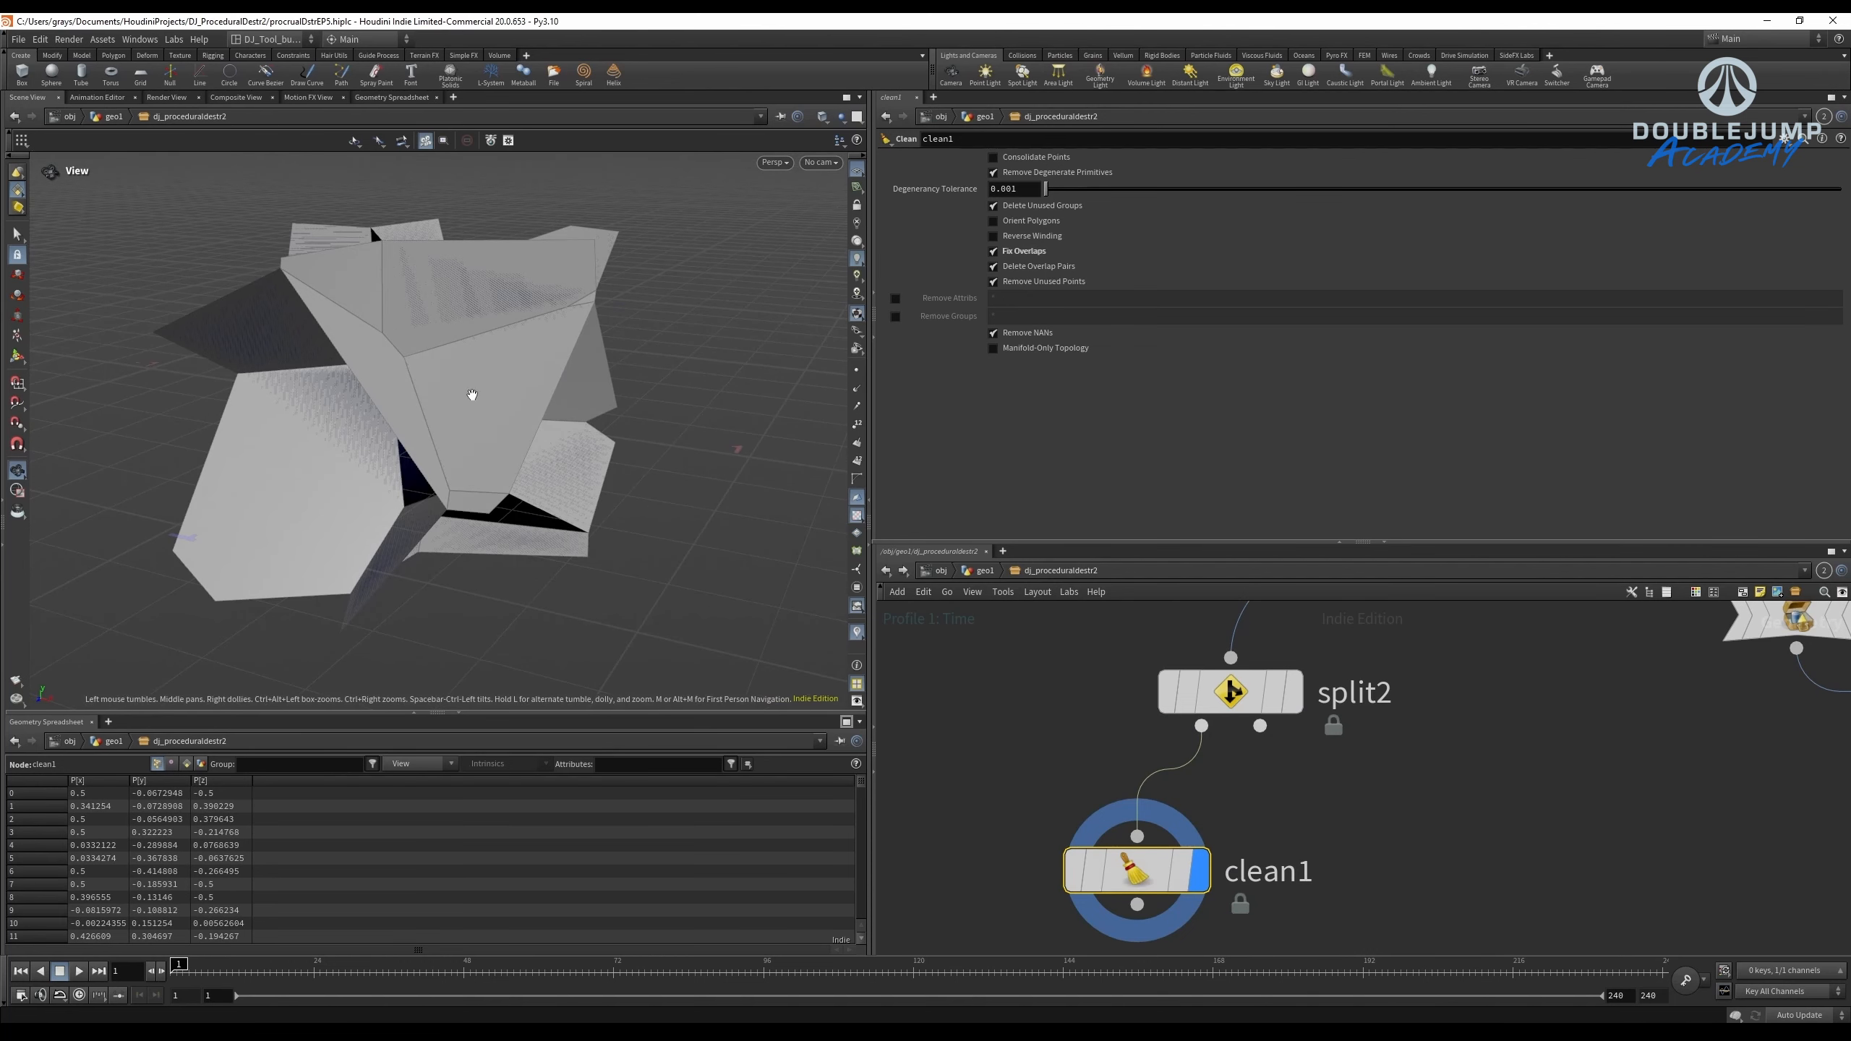
drag(475, 401, 350, 413)
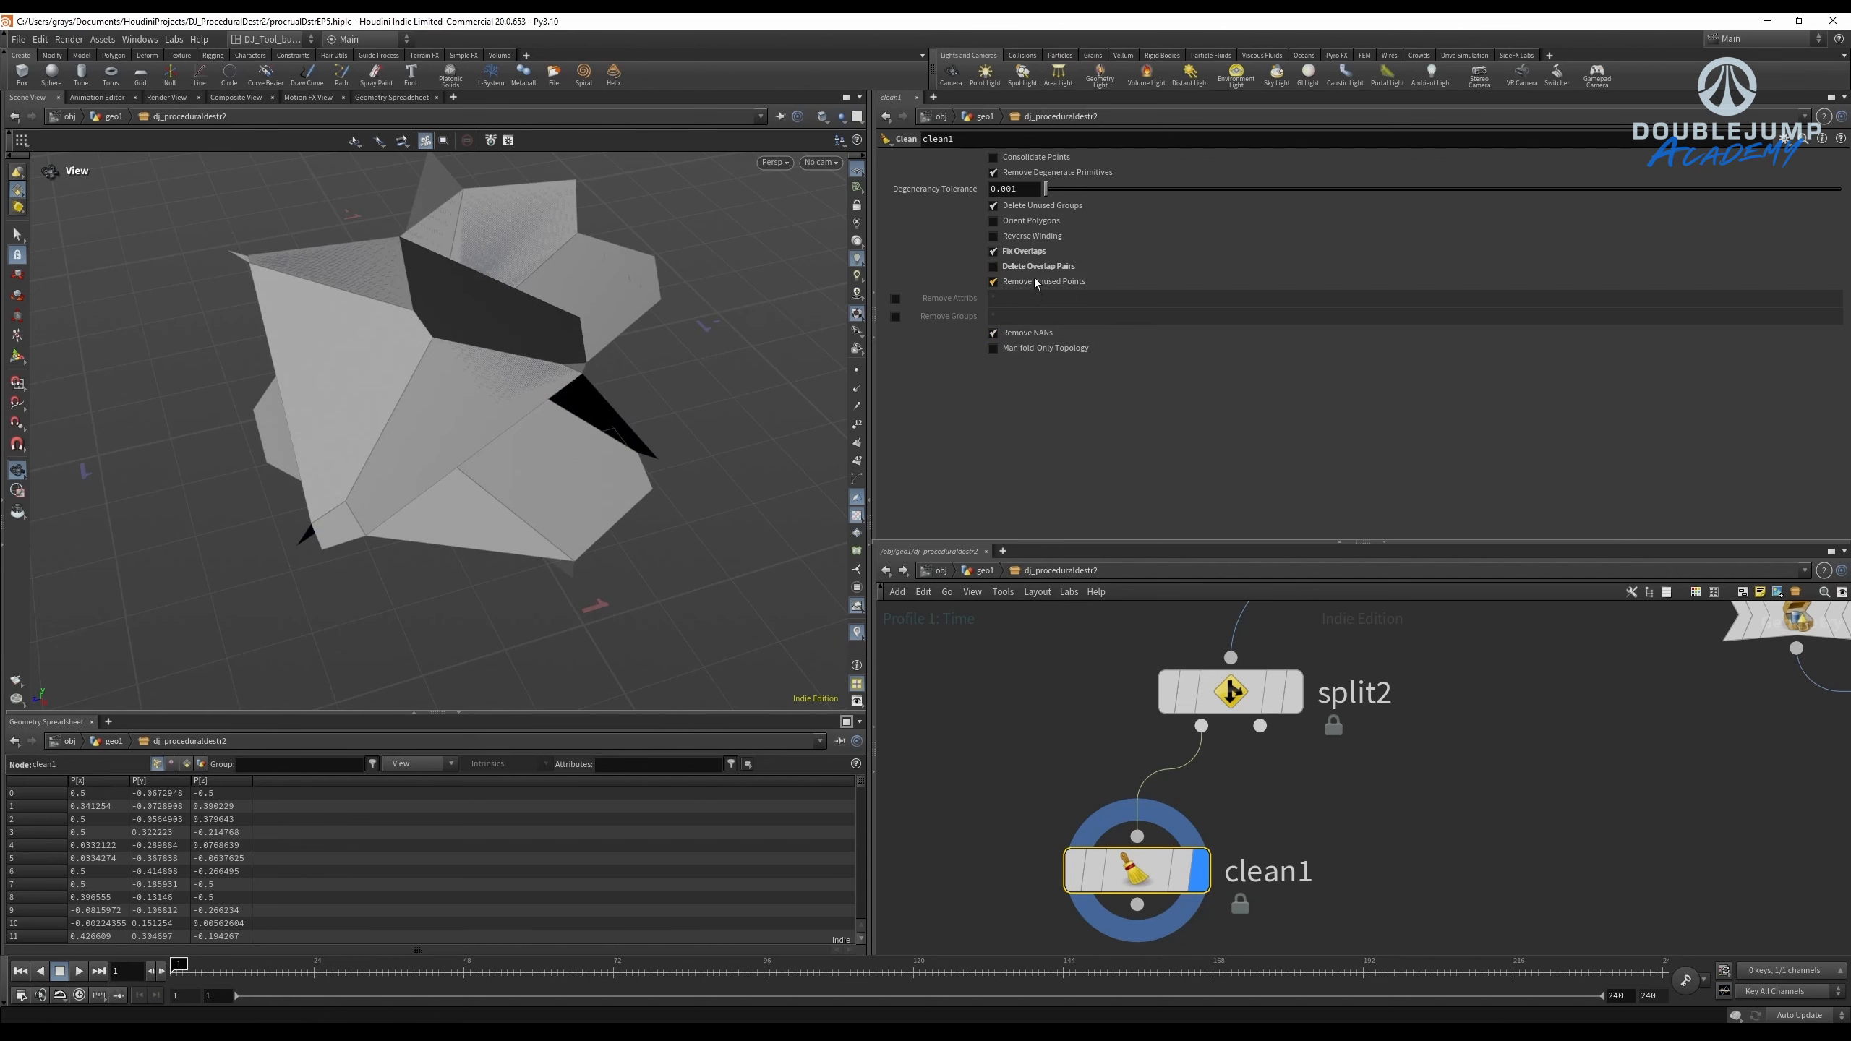
key(Tab)
text(f)
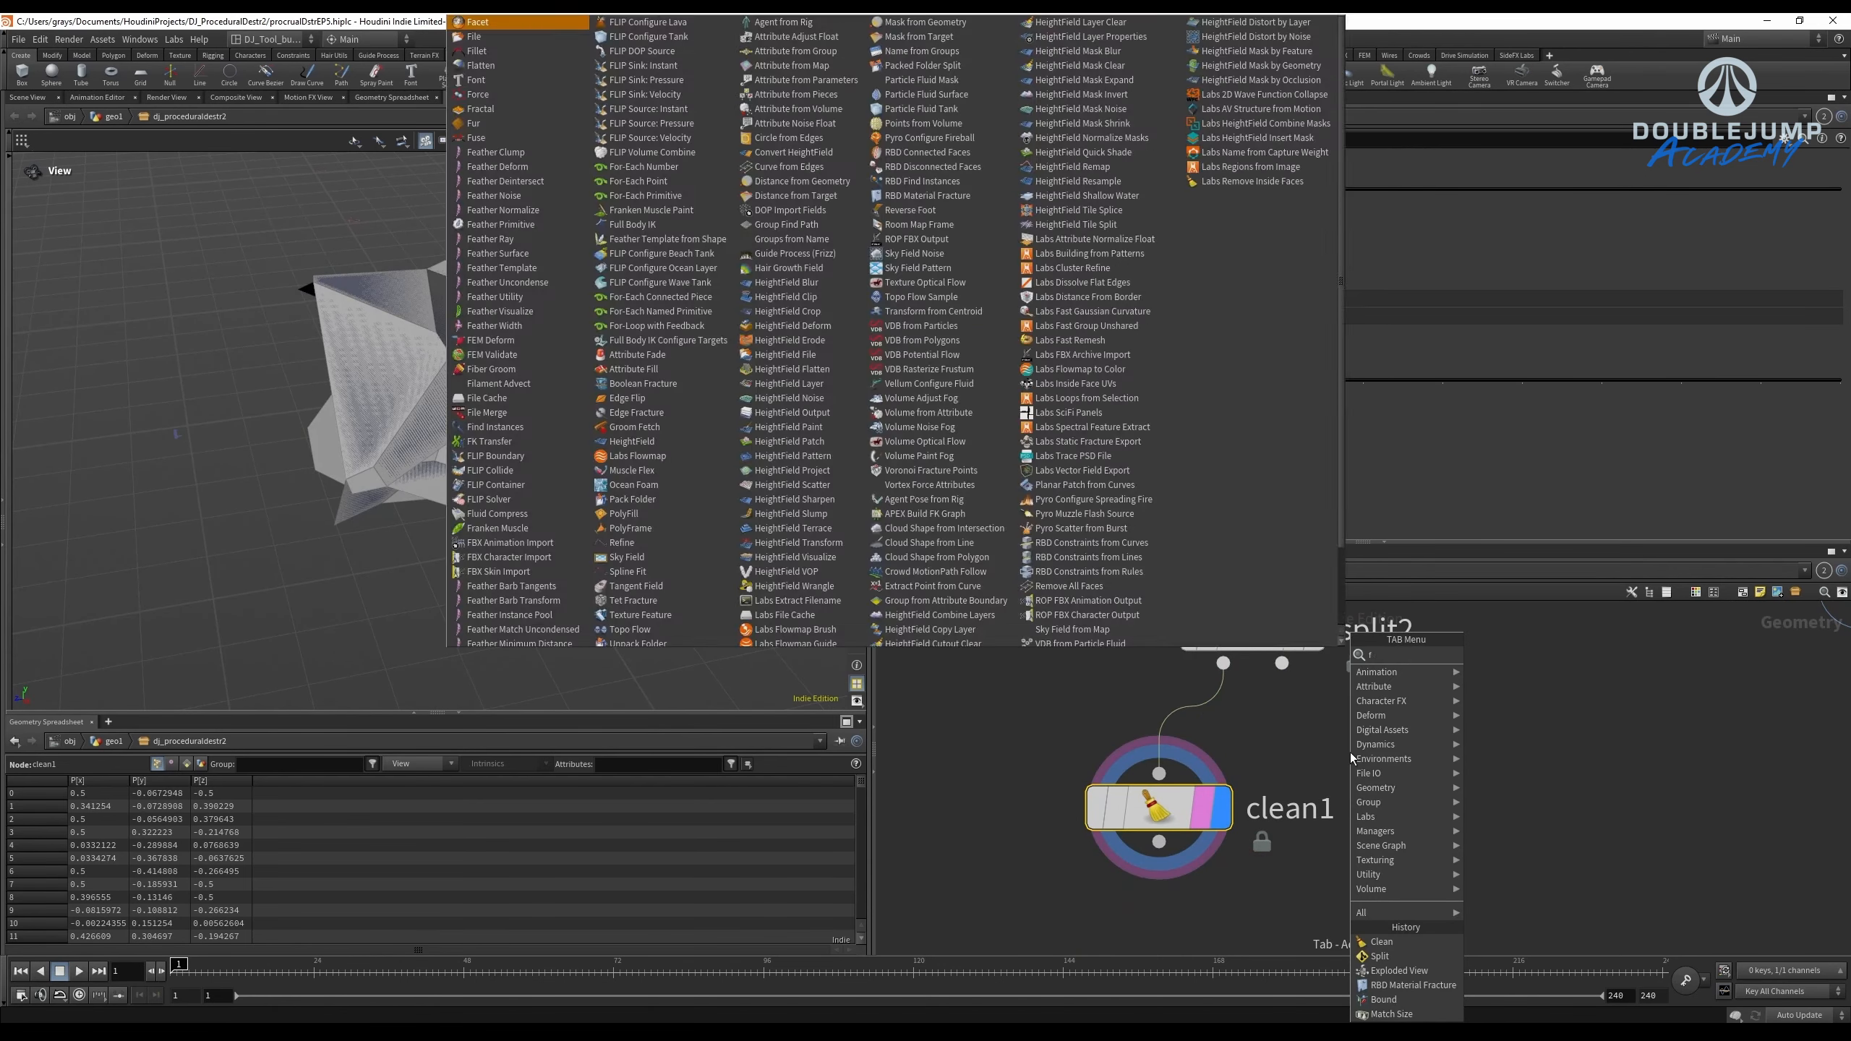
text(ur)
key(Return)
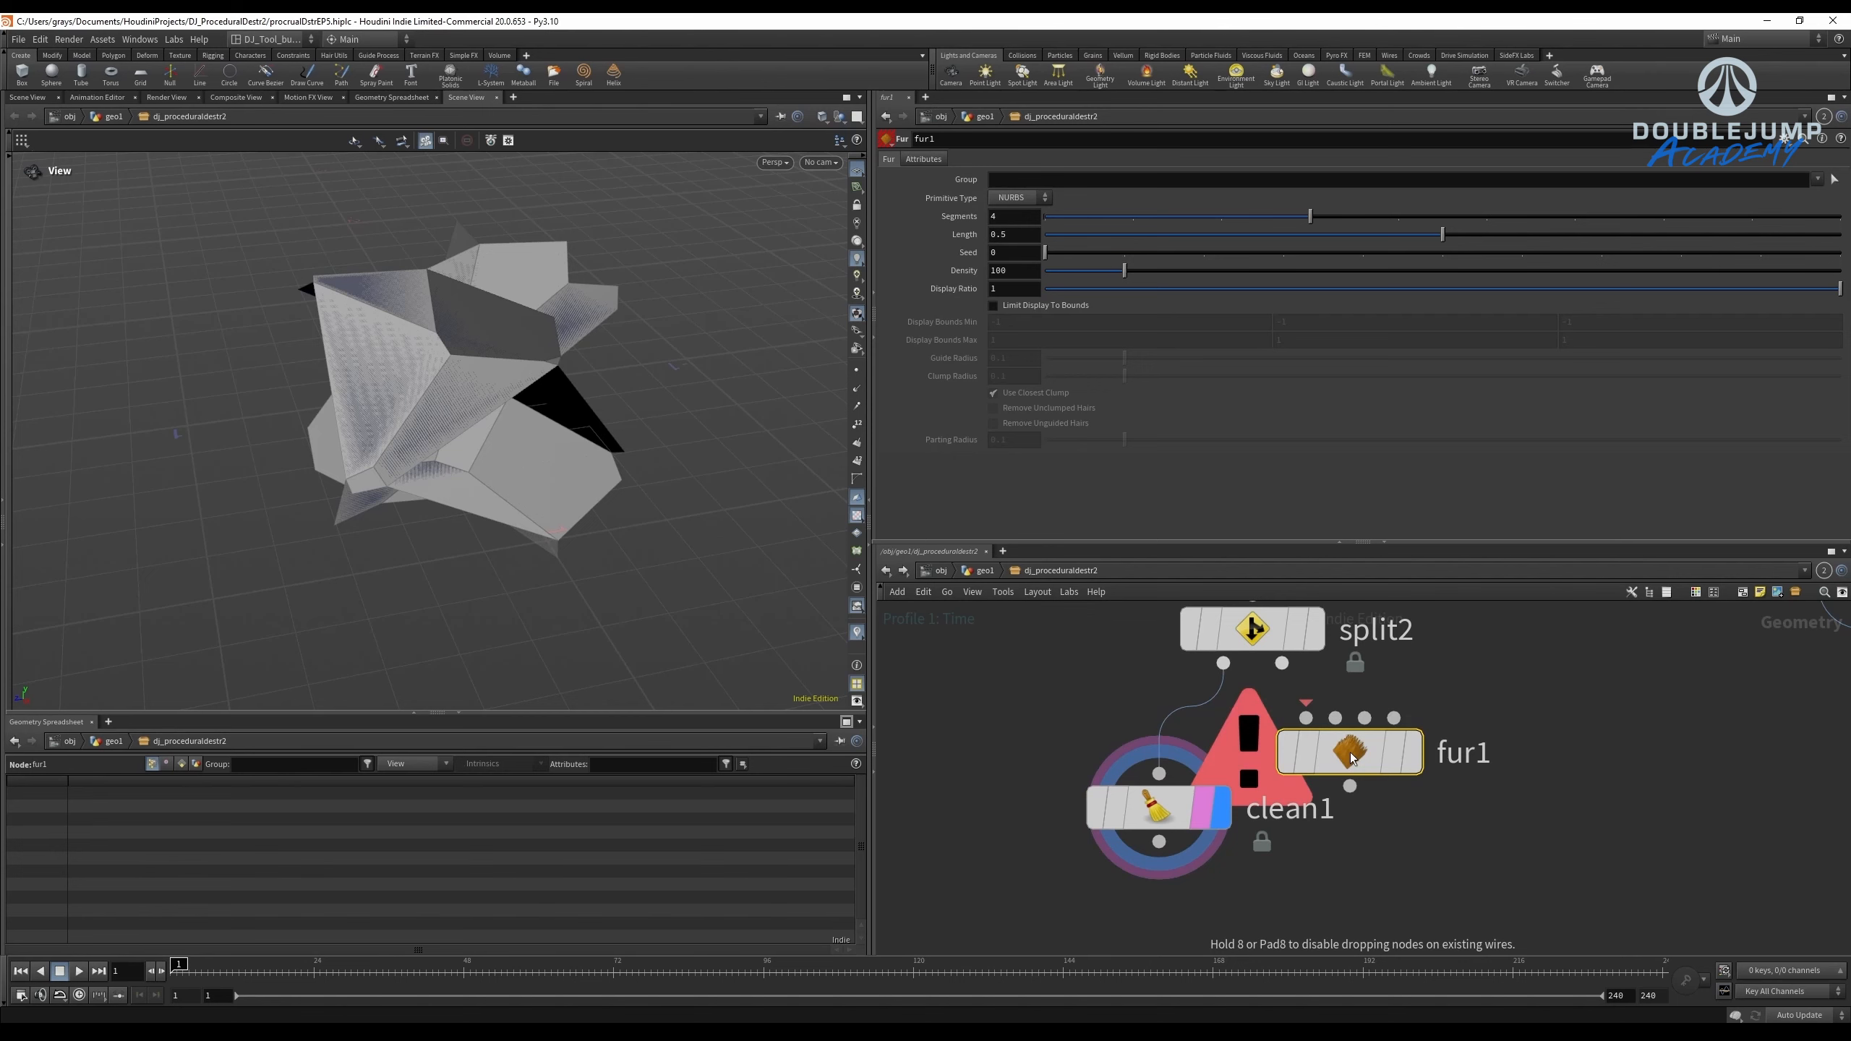
key(Escape)
key(Tab)
key(Escape)
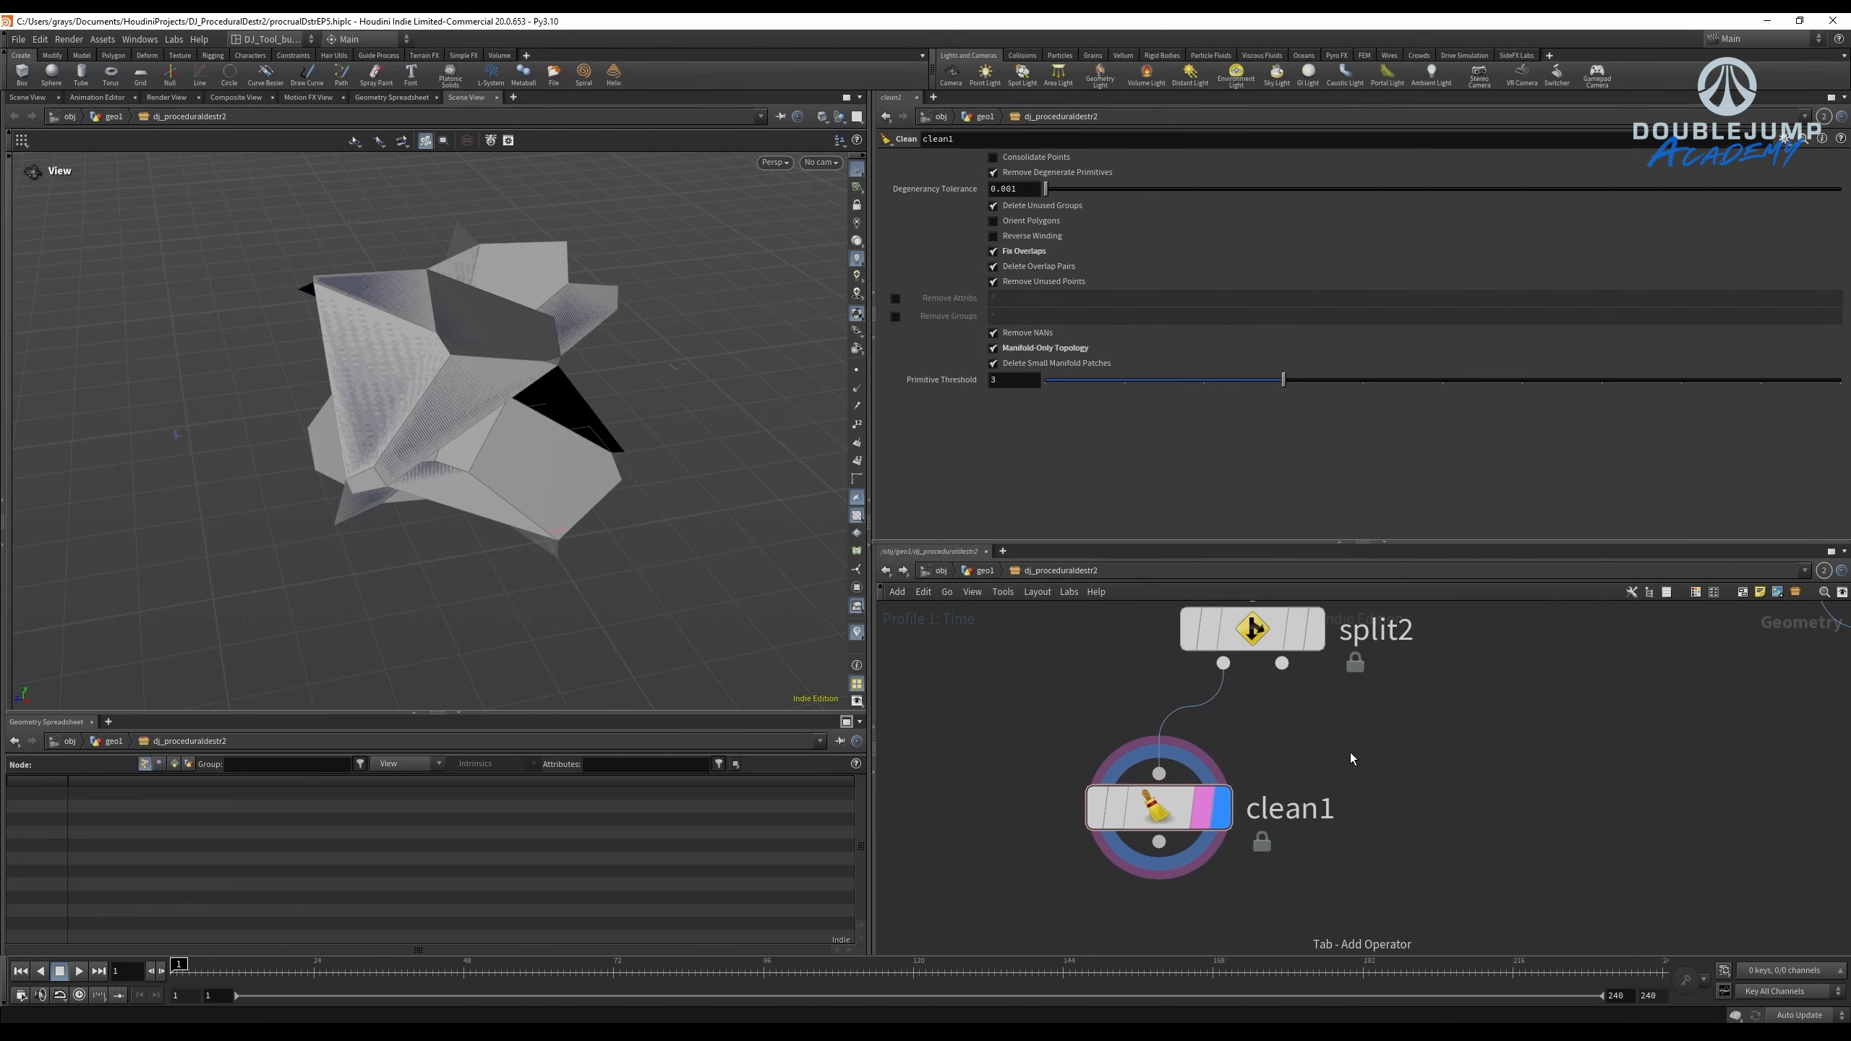
Insert a Fuse node between split2 and clean1, and tidy the node layout.
key(Tab)
text(fuse)
key(Return)
click(1210, 729)
key(l)
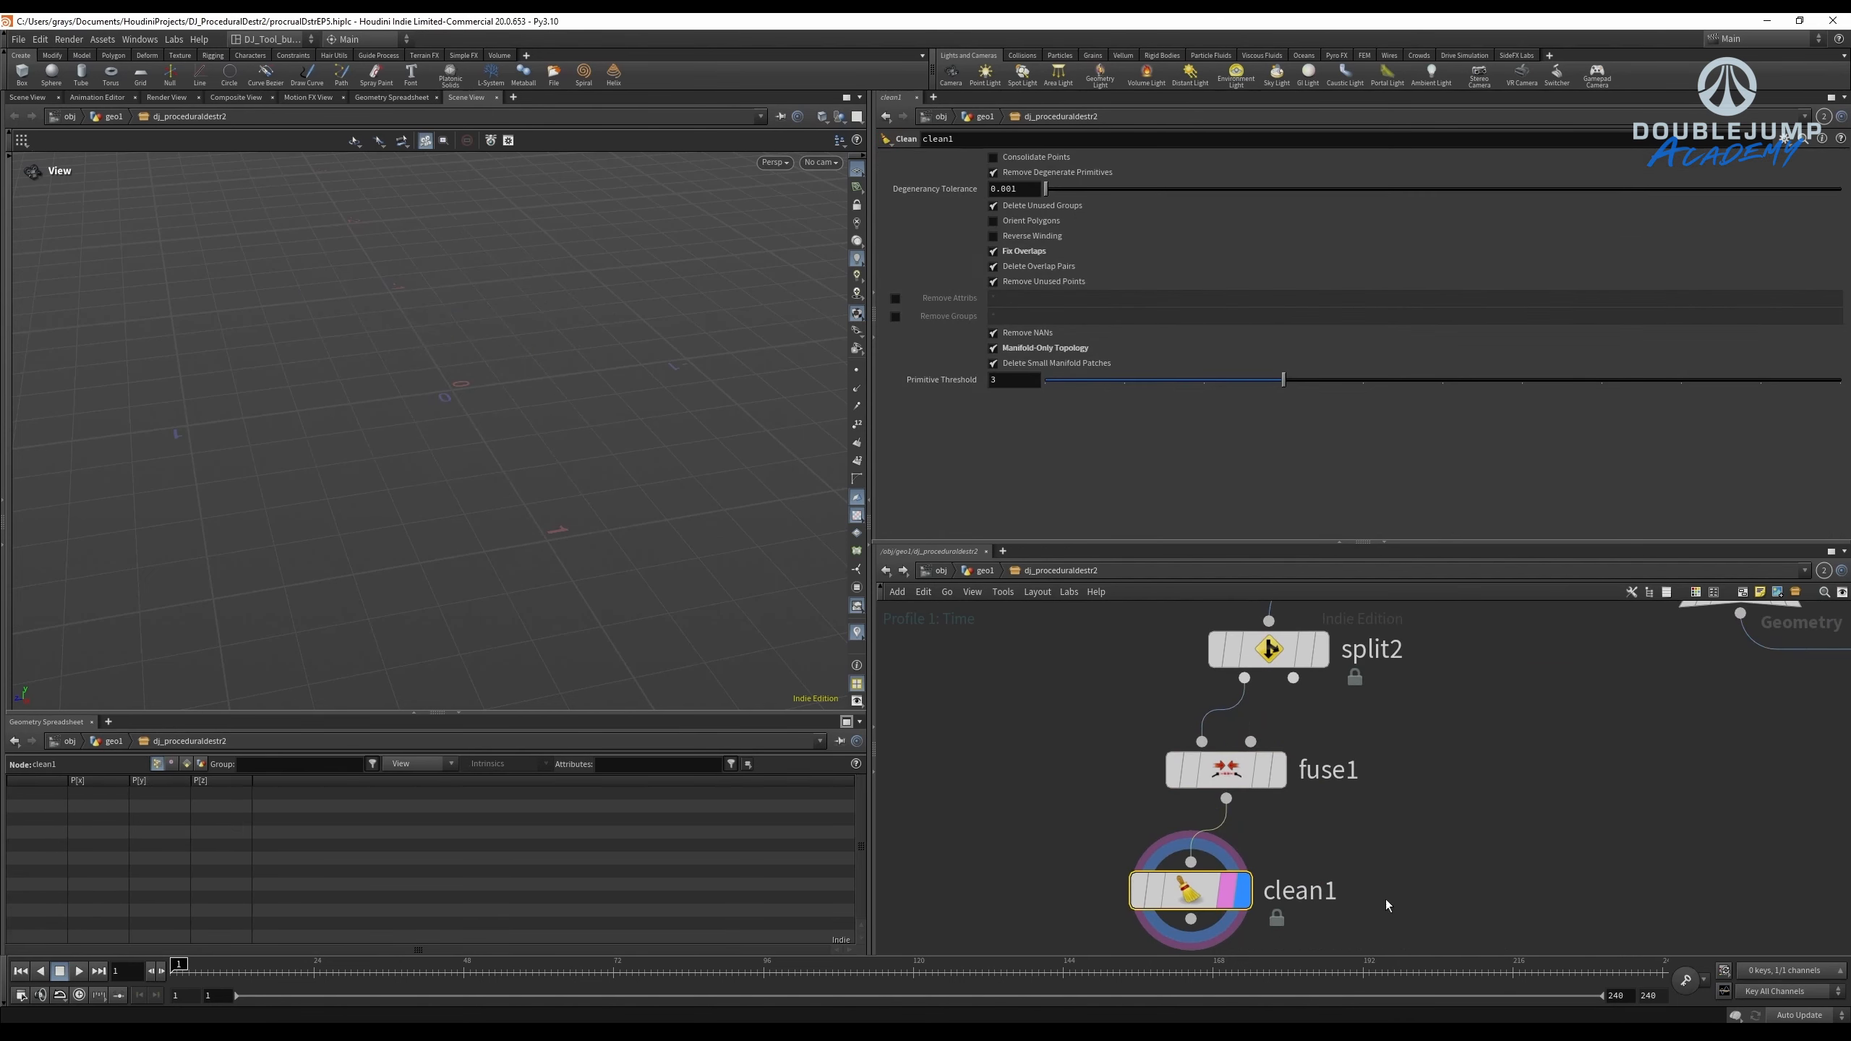
Turn off Delete Overlap Pairs on the Clean node and test Reverse Winding, leaving it off.
click(1032, 272)
drag(765, 322, 1000, 330)
click(1028, 236)
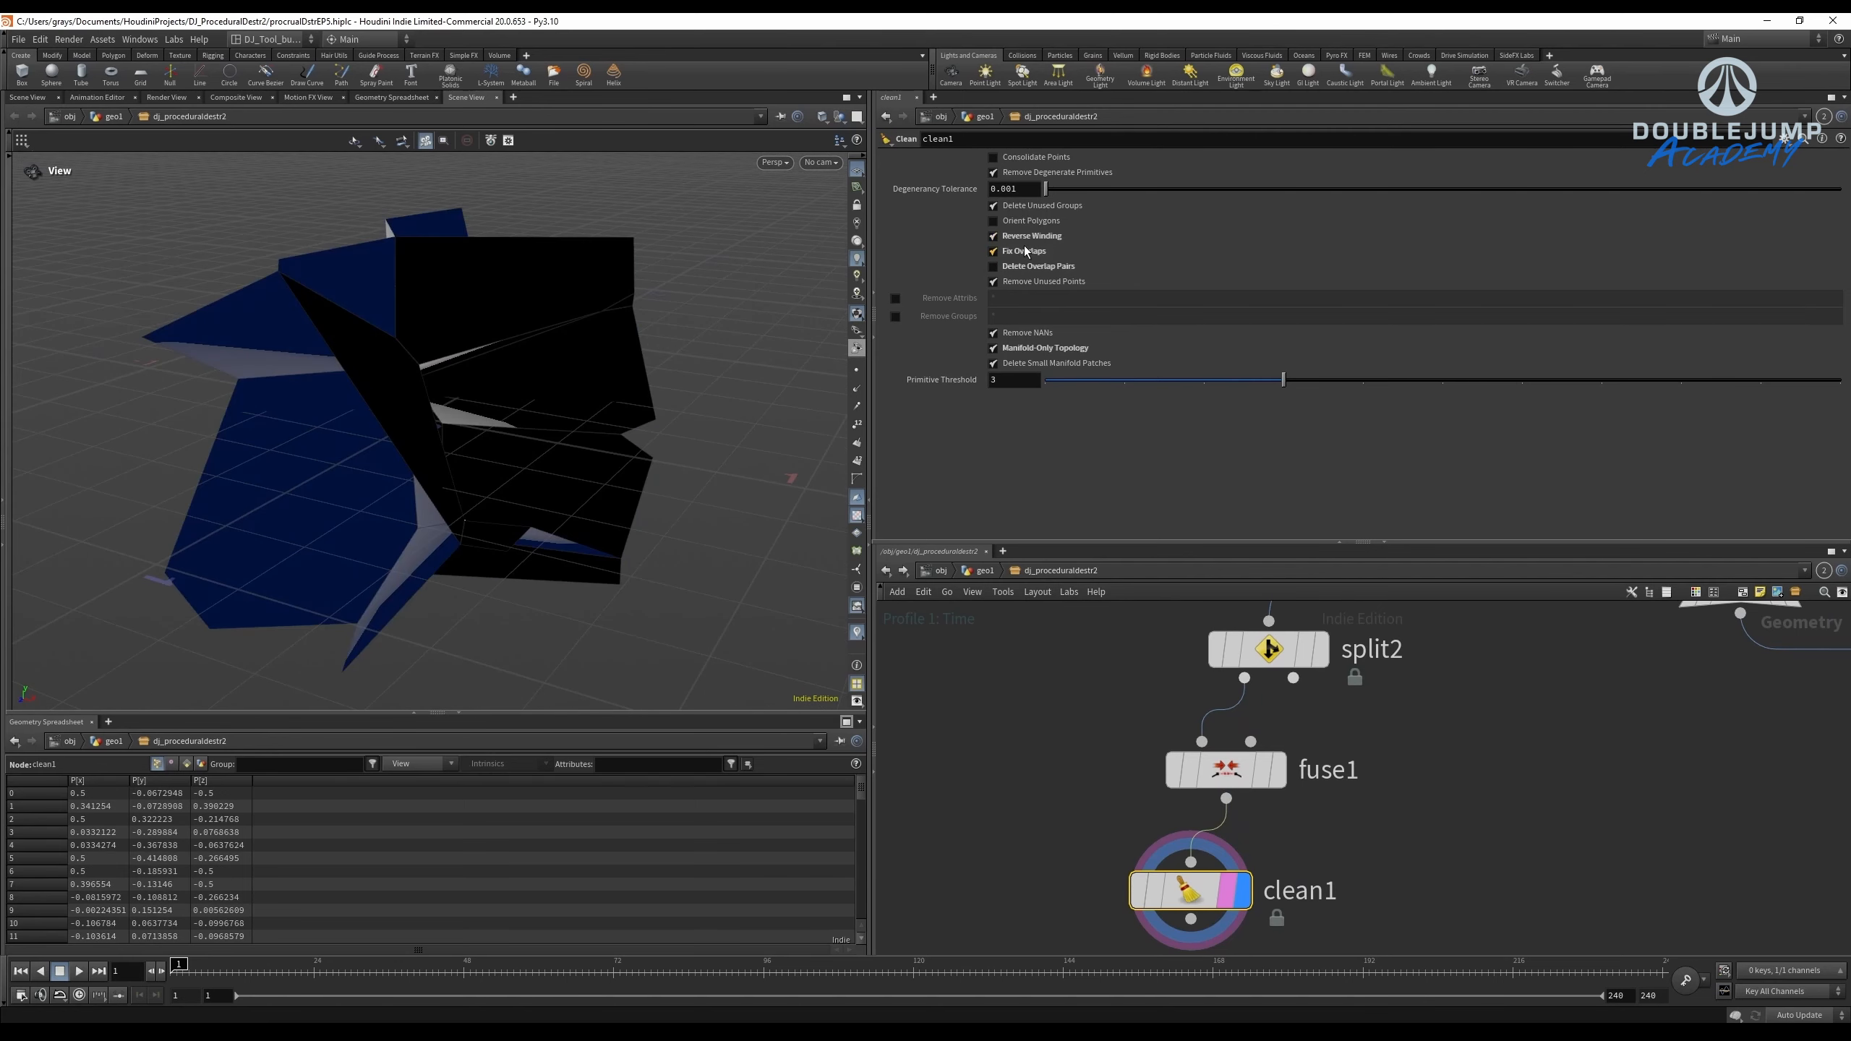
click(1018, 238)
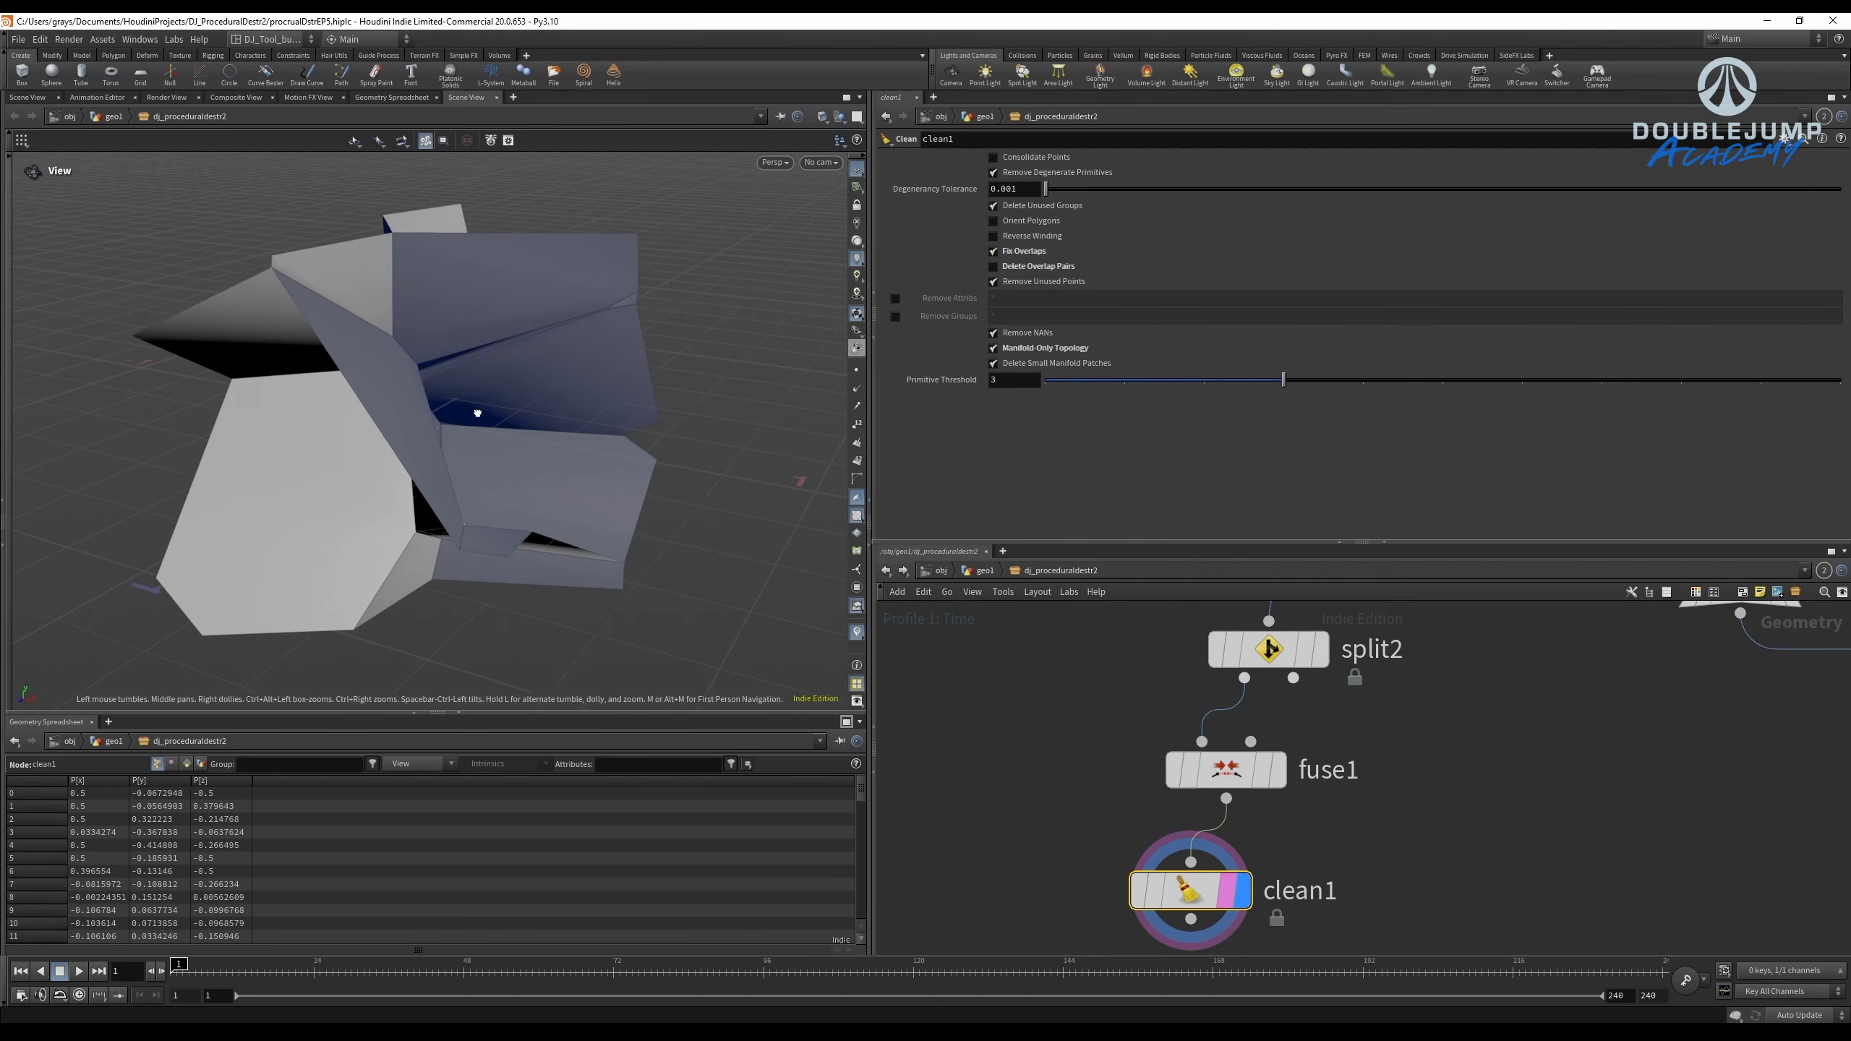
drag(470, 410, 606, 503)
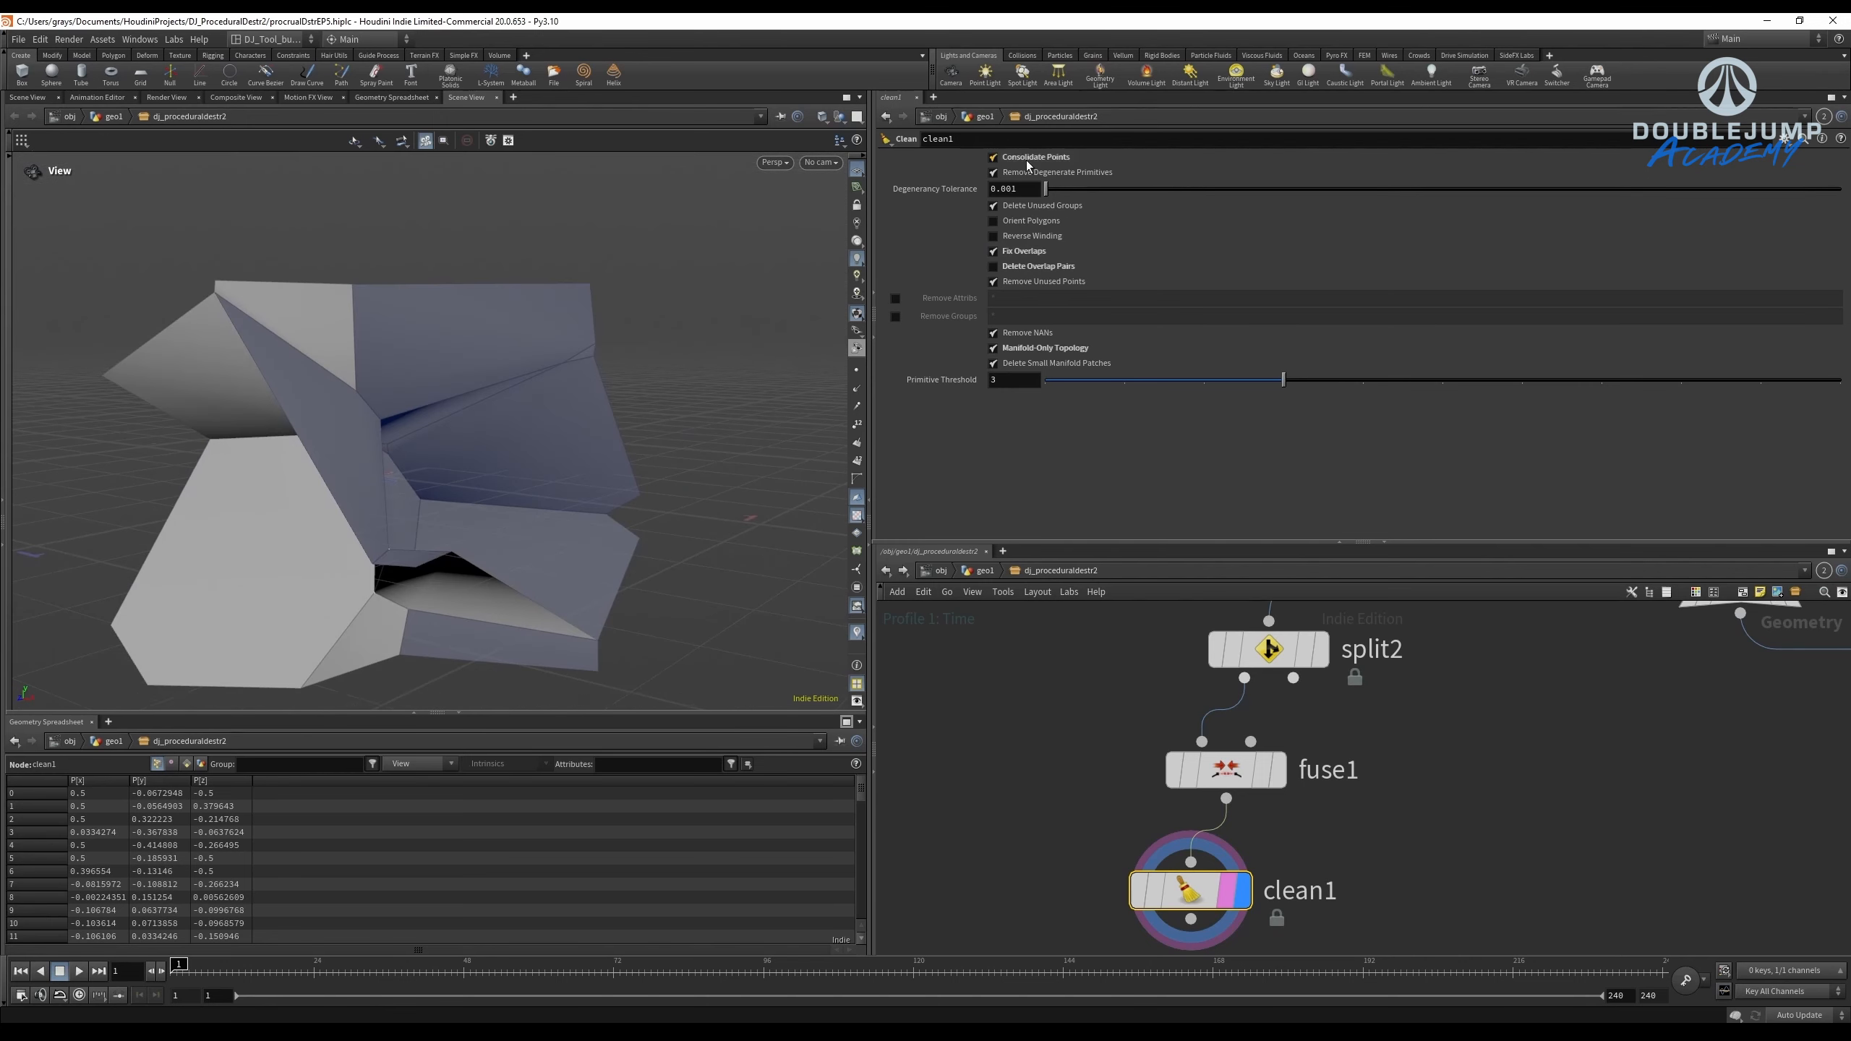
Turn on Consolidate Points on the Clean node and test Orient Polygons, leaving it off.
click(1042, 221)
click(1046, 222)
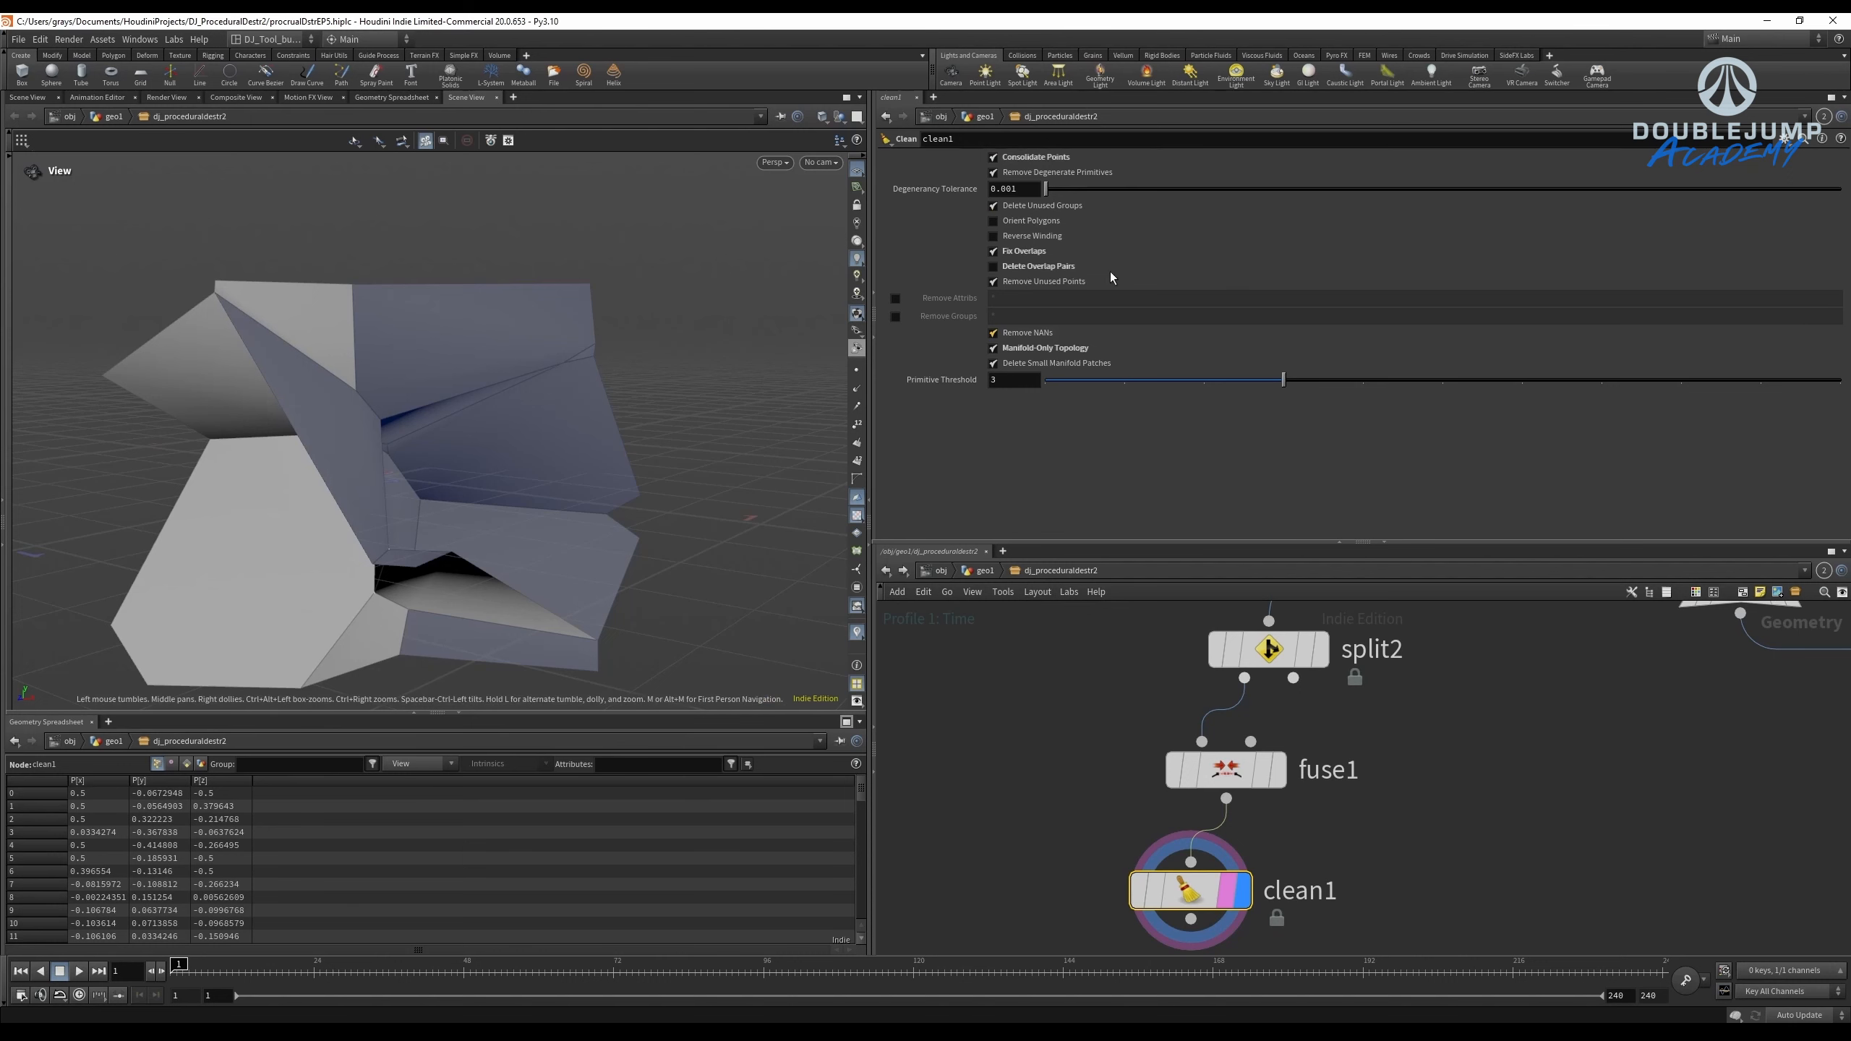
scroll(1068, 729, down, 3)
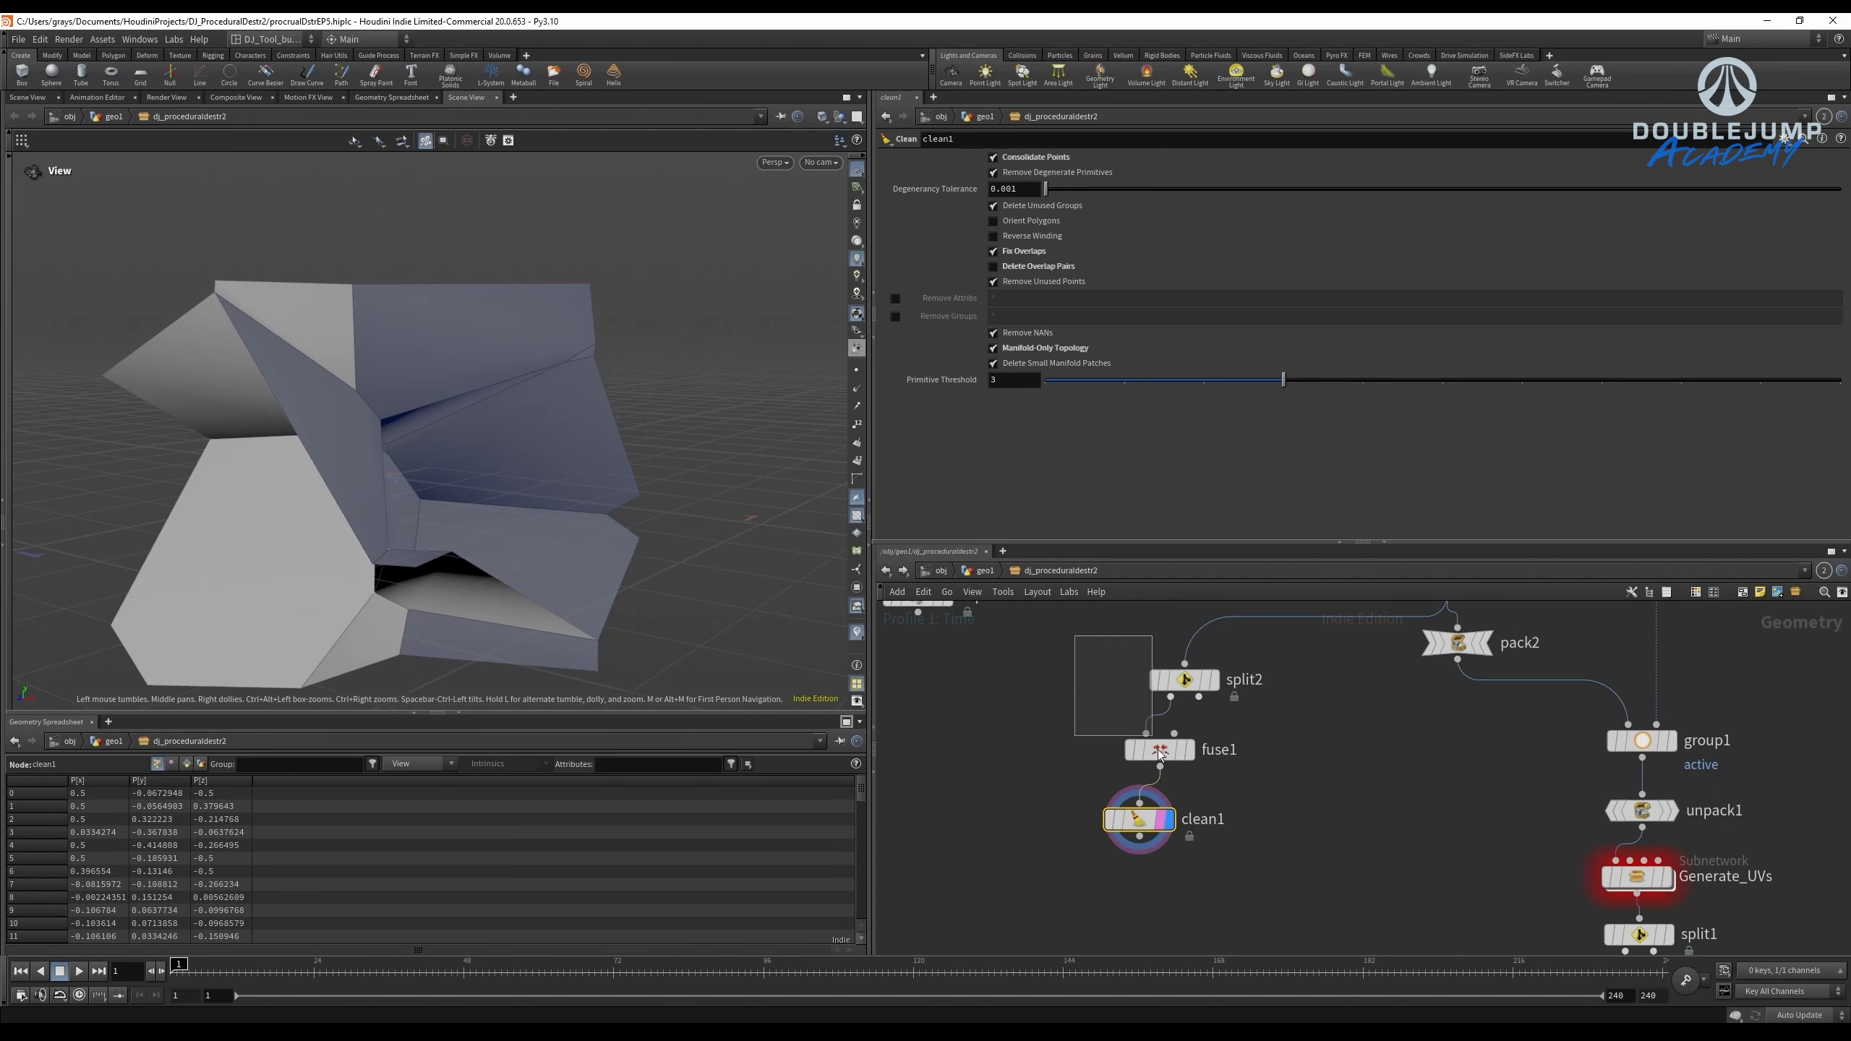
Align fuse1 and clean1 under split2, then add a Divide node and wire clean1's output into it.
drag(1160, 756, 1167, 839)
key(Tab)
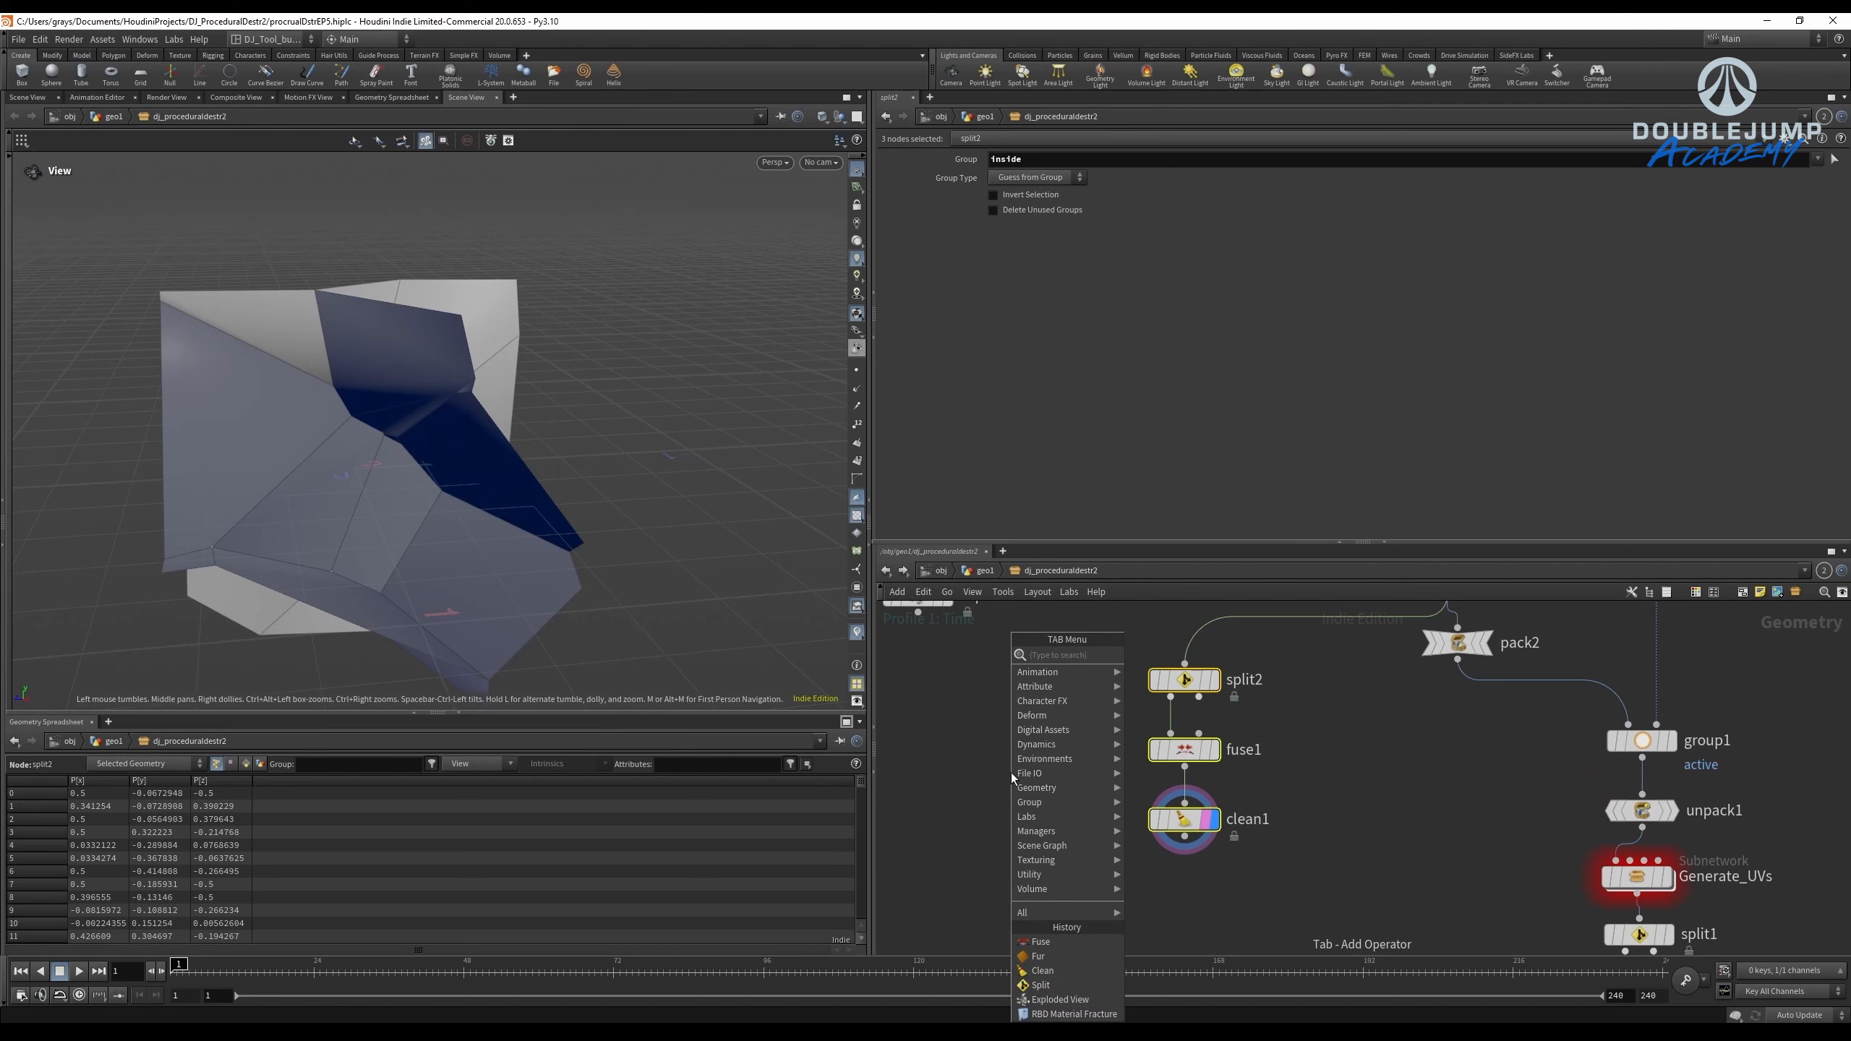
text(di)
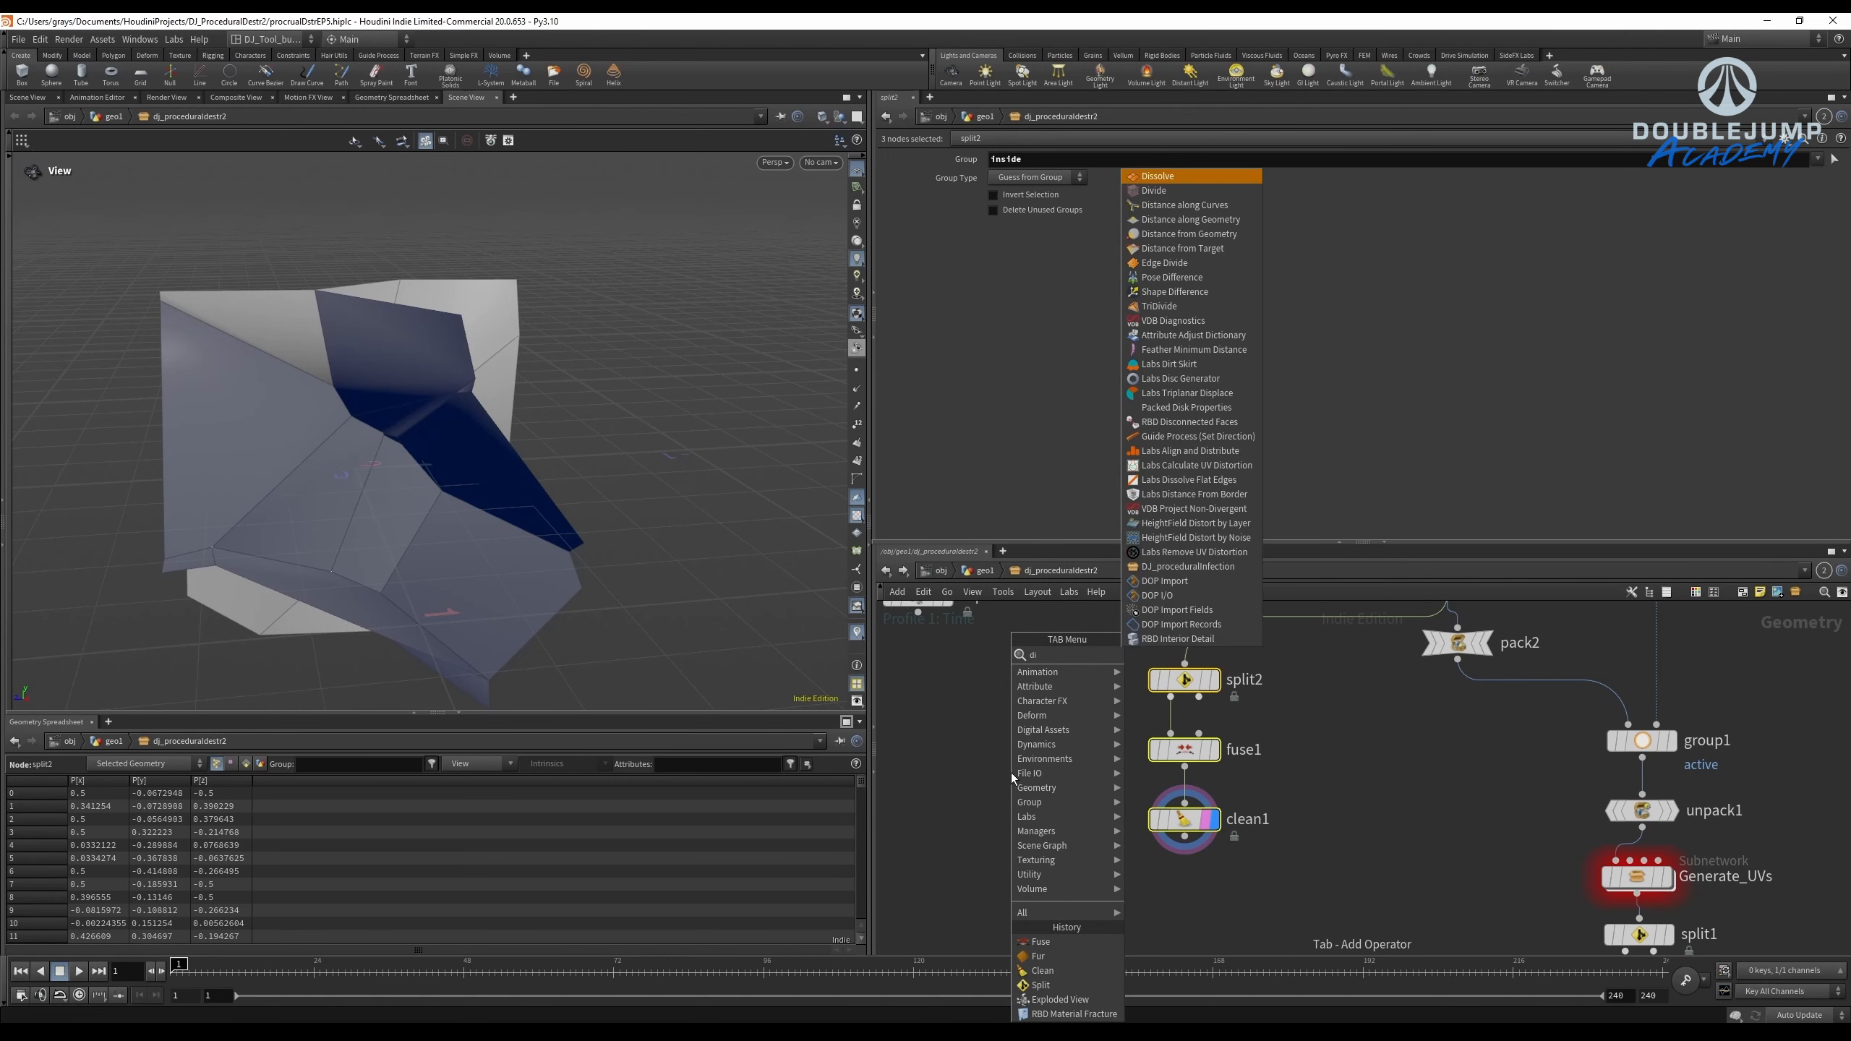
text(vid)
key(Return)
click(1011, 773)
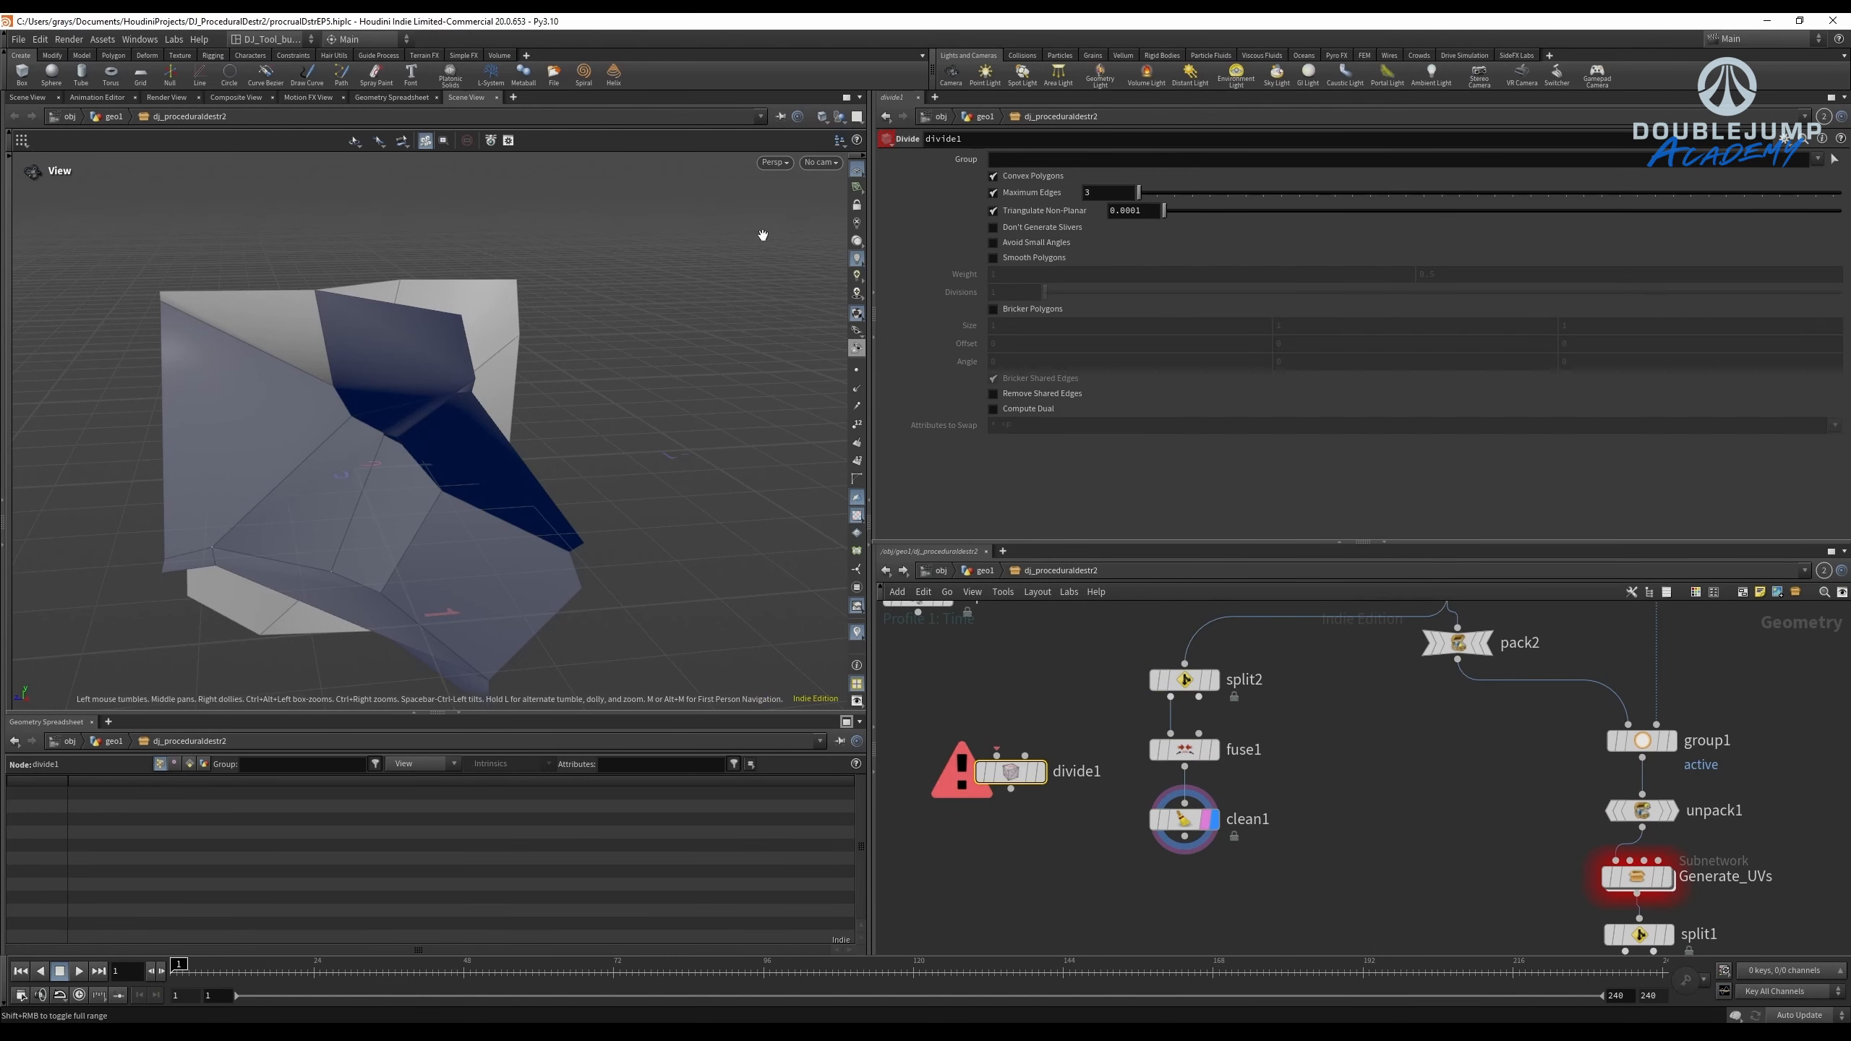
middle_drag(1032, 836, 1037, 723)
drag(1016, 670, 1078, 829)
scroll(1174, 714, up, 1)
drag(1193, 724, 1044, 821)
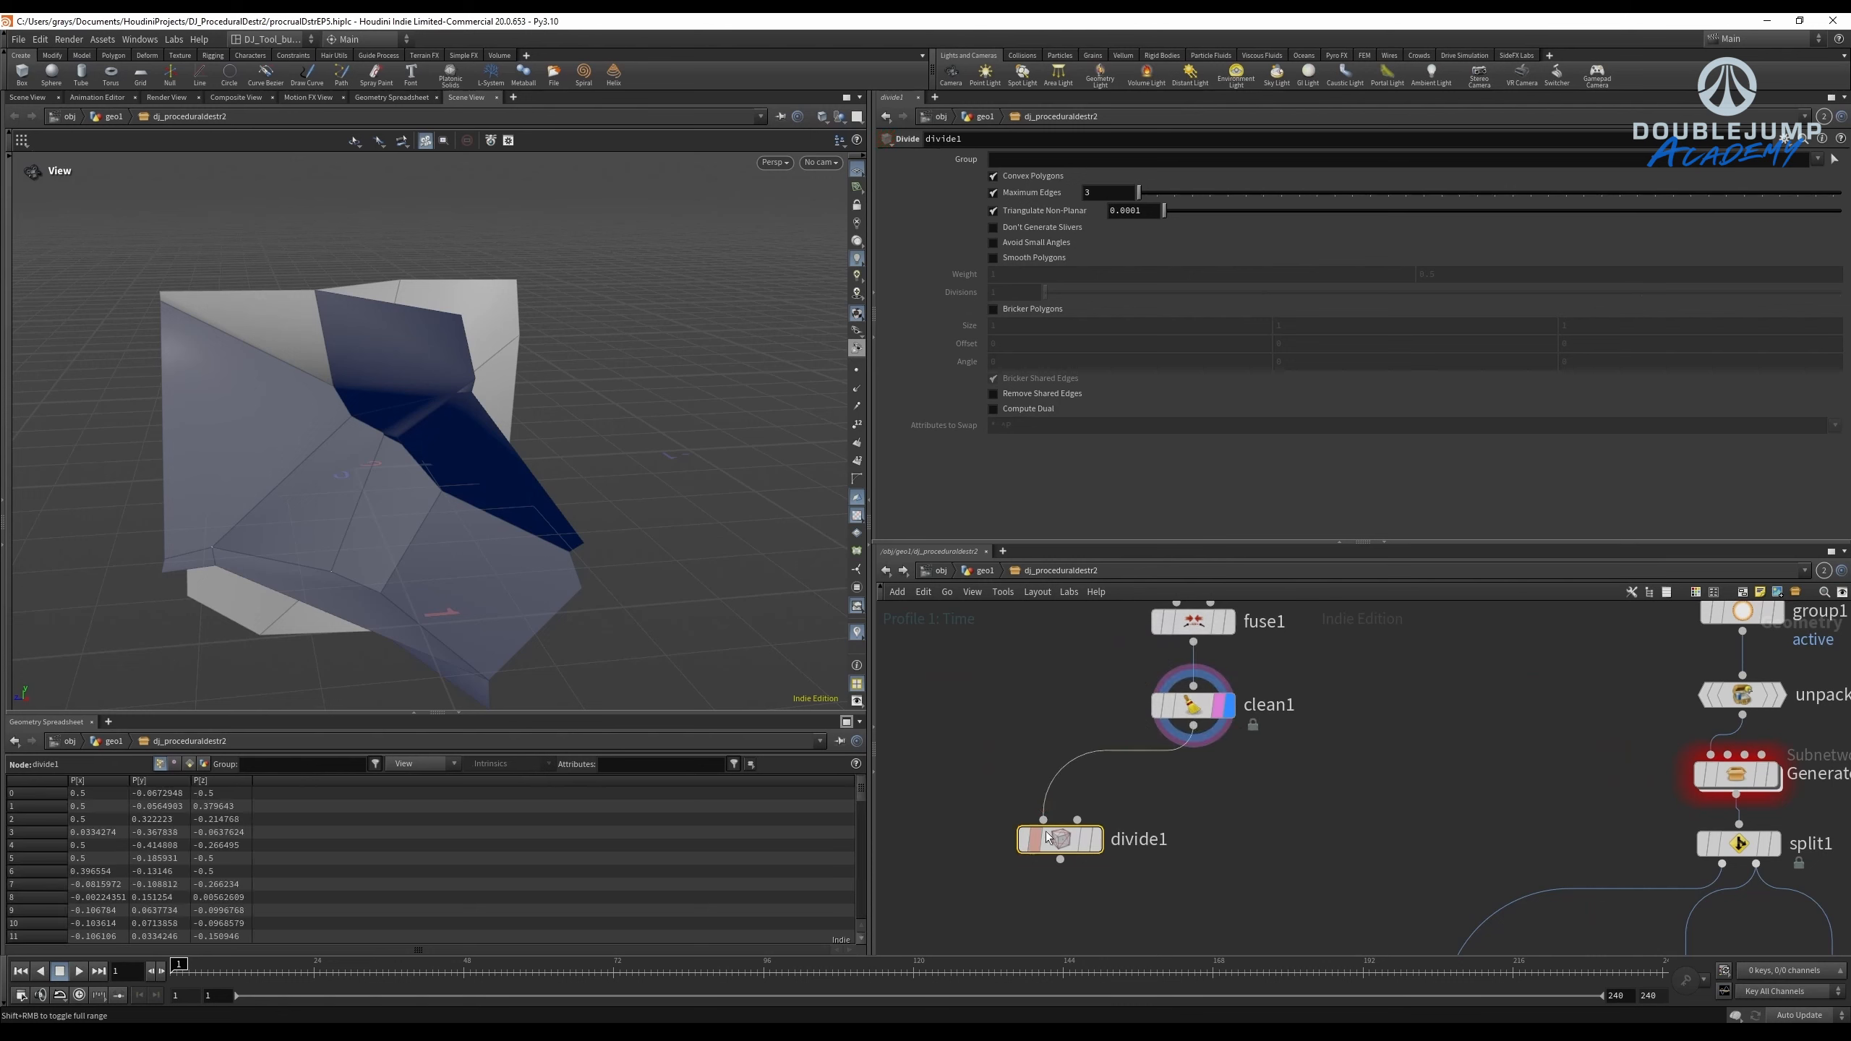
Move the chain from split2 to divide1 up and append a displayed Remesh node below divide1.
scroll(1197, 800, down, 3)
drag(1126, 691, 1191, 920)
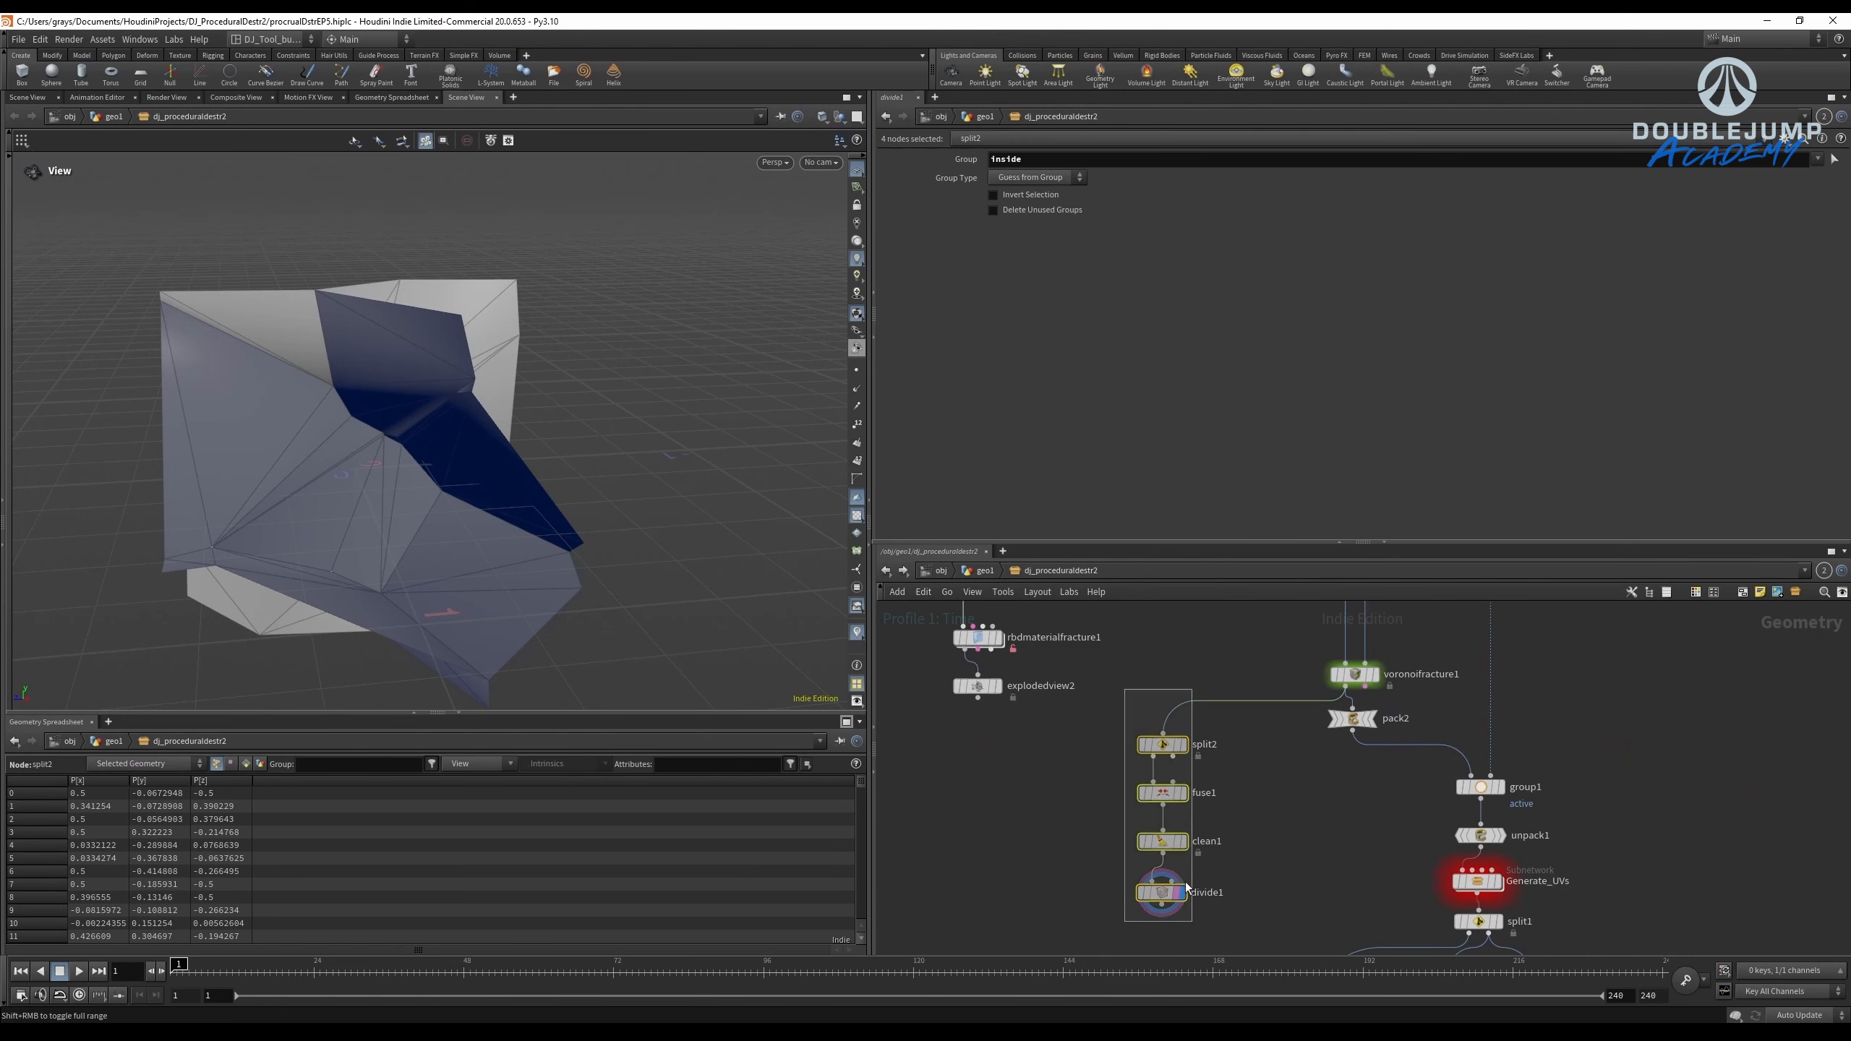
drag(1173, 802, 1162, 752)
key(Tab)
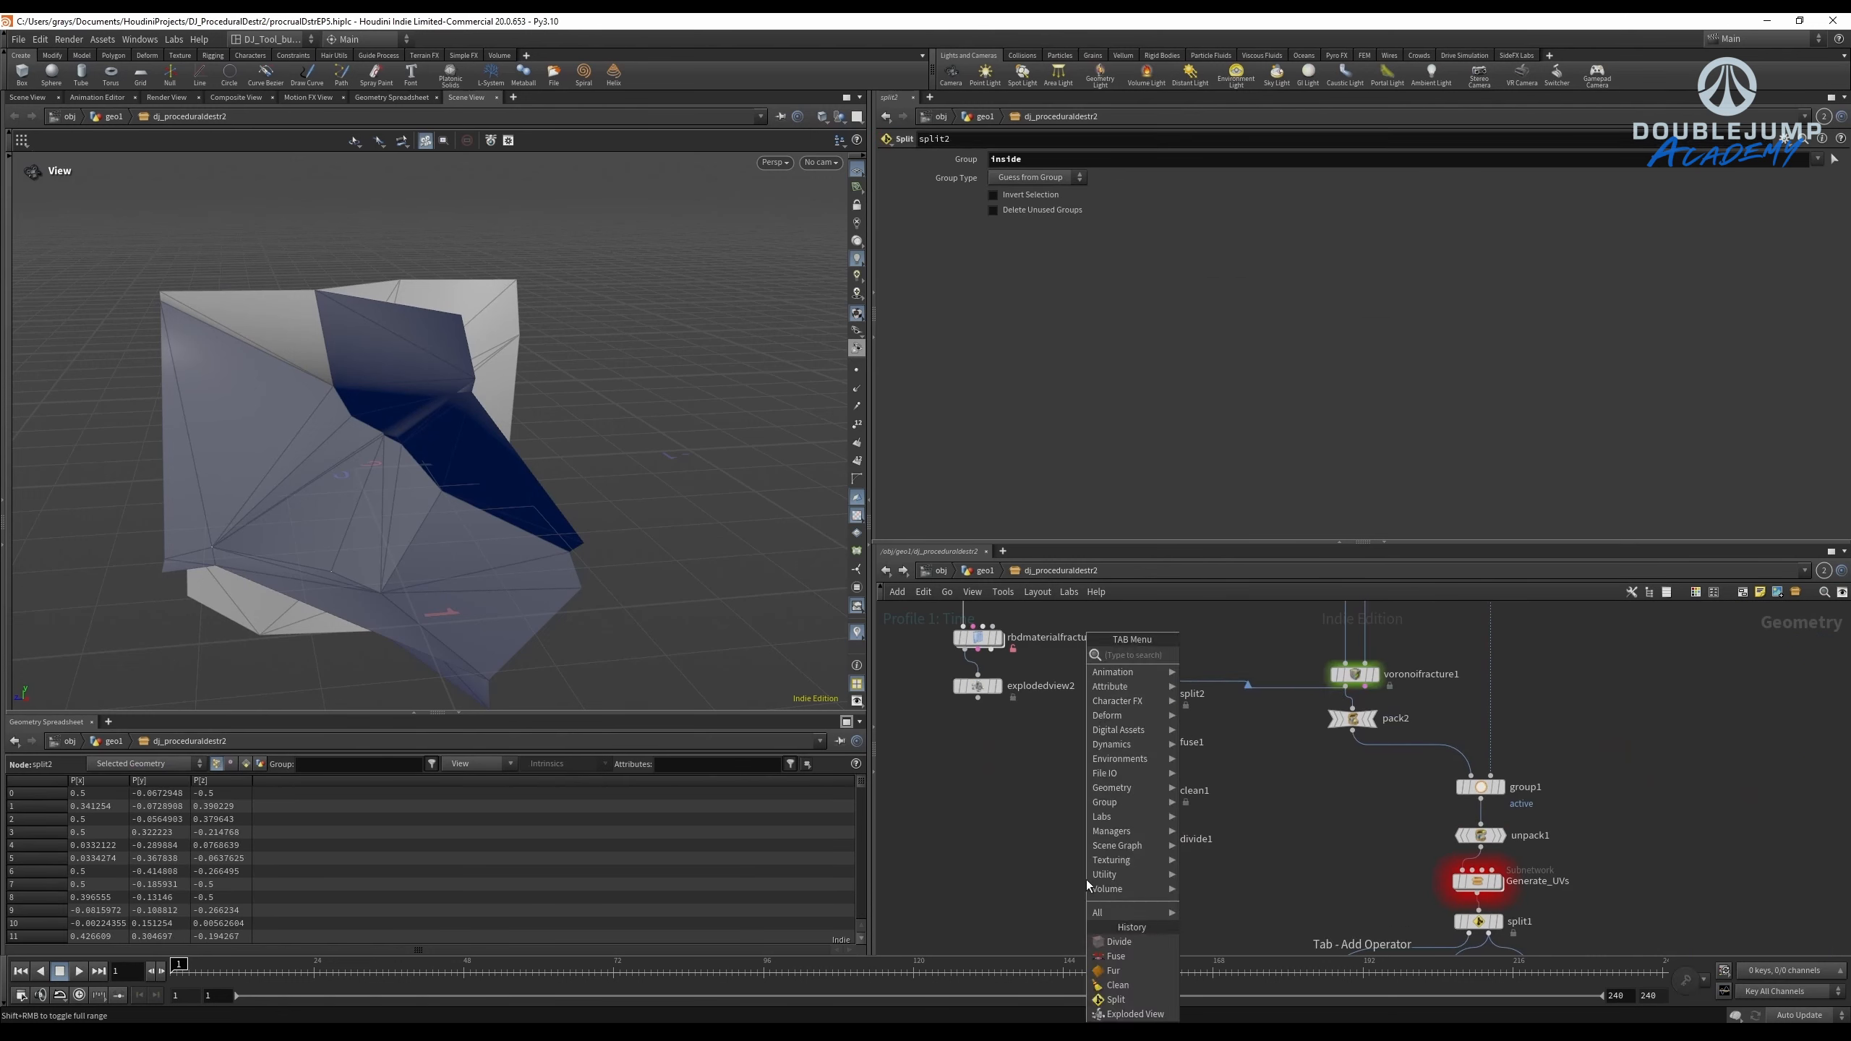
text(remesh)
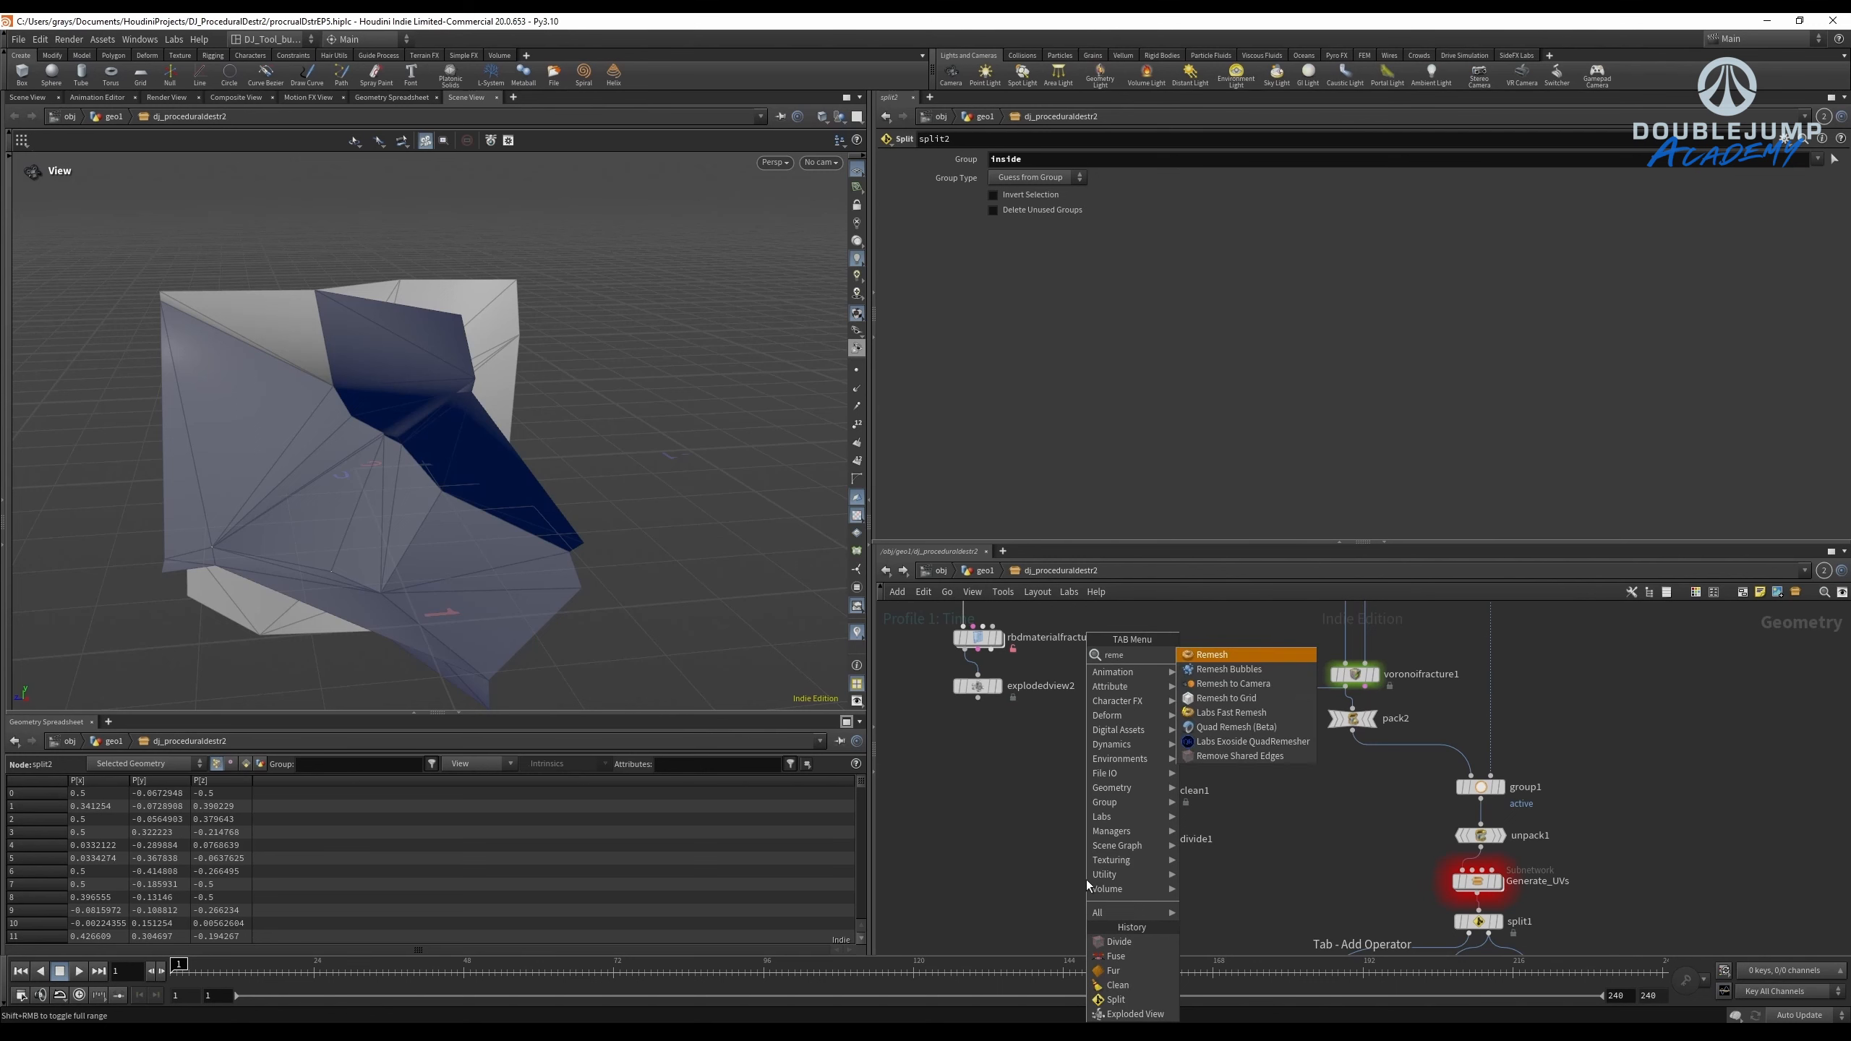
key(Return)
scroll(1070, 811, up, 3)
drag(1195, 848, 1181, 889)
click(1122, 879)
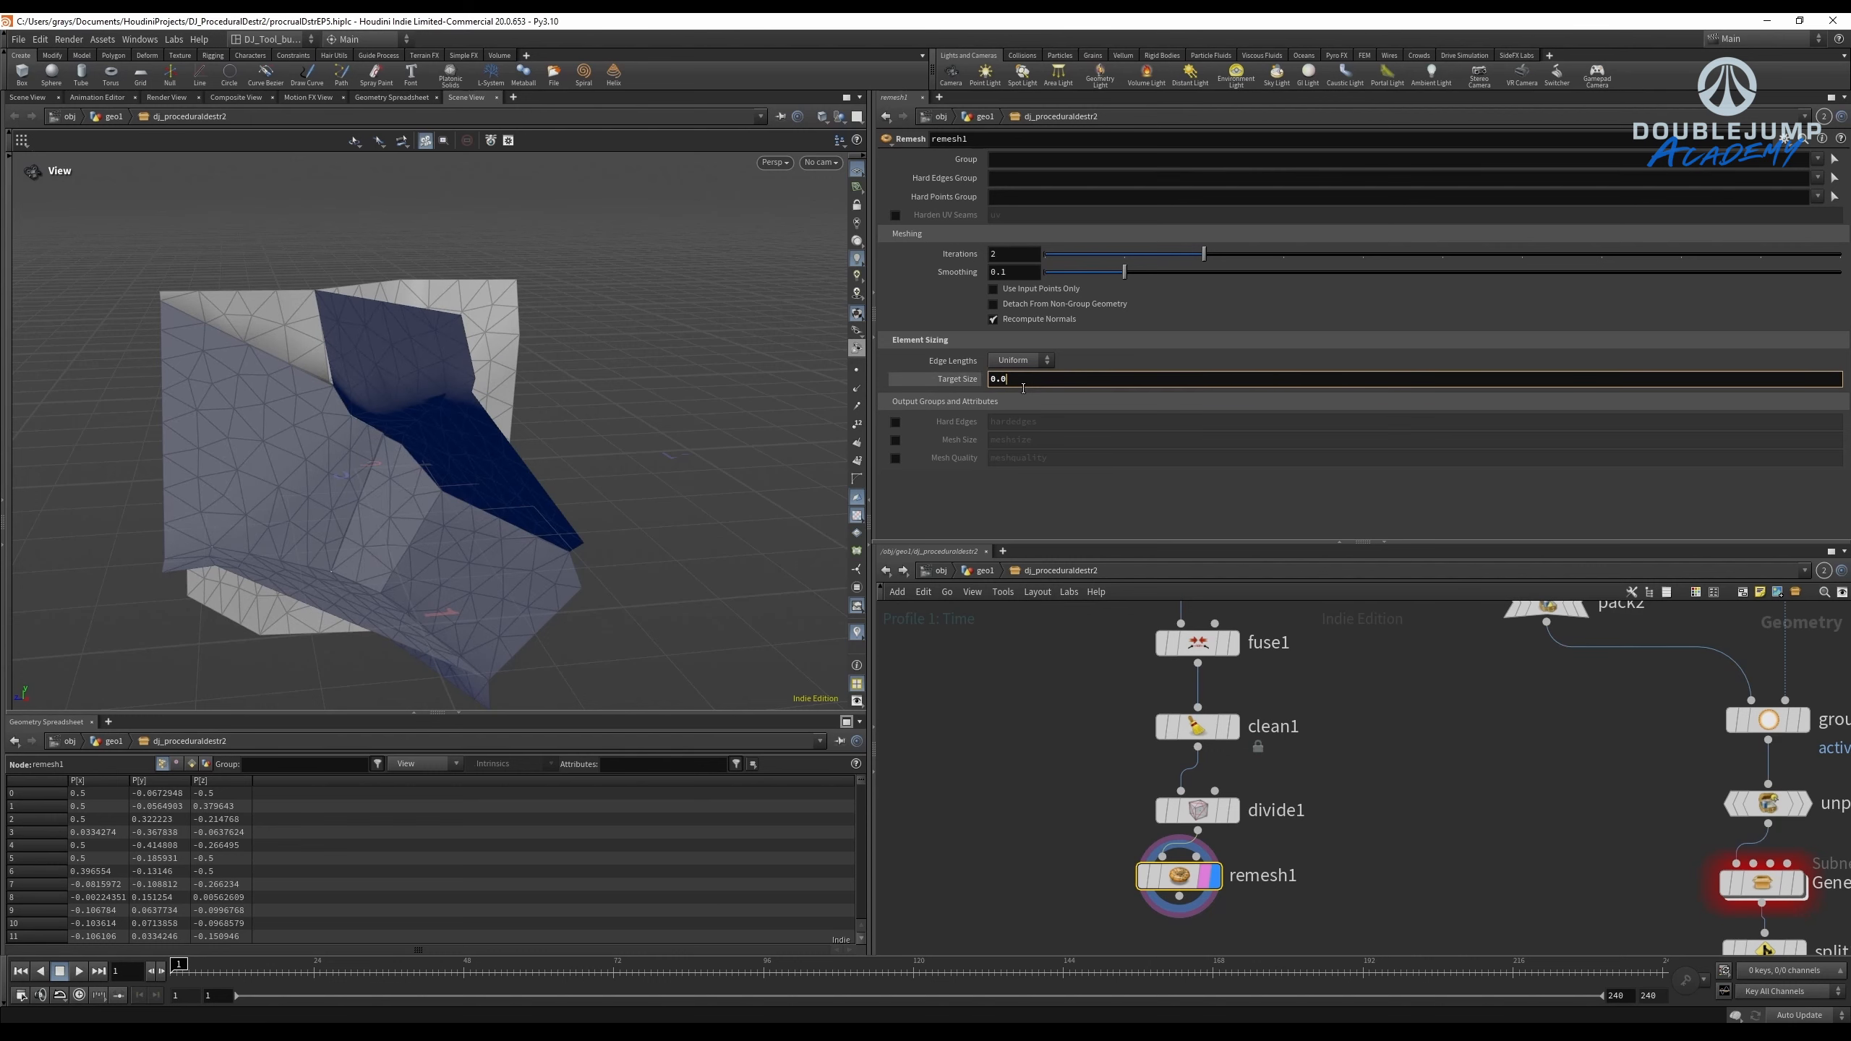
Set the Remesh node's Target Size to 0.05 and check the denser triangulation.
text(5)
key(Return)
drag(554, 321, 438, 490)
Add a Mountain node below remesh1, connect it to the Remesh output and display it.
middle_drag(1051, 814, 1001, 692)
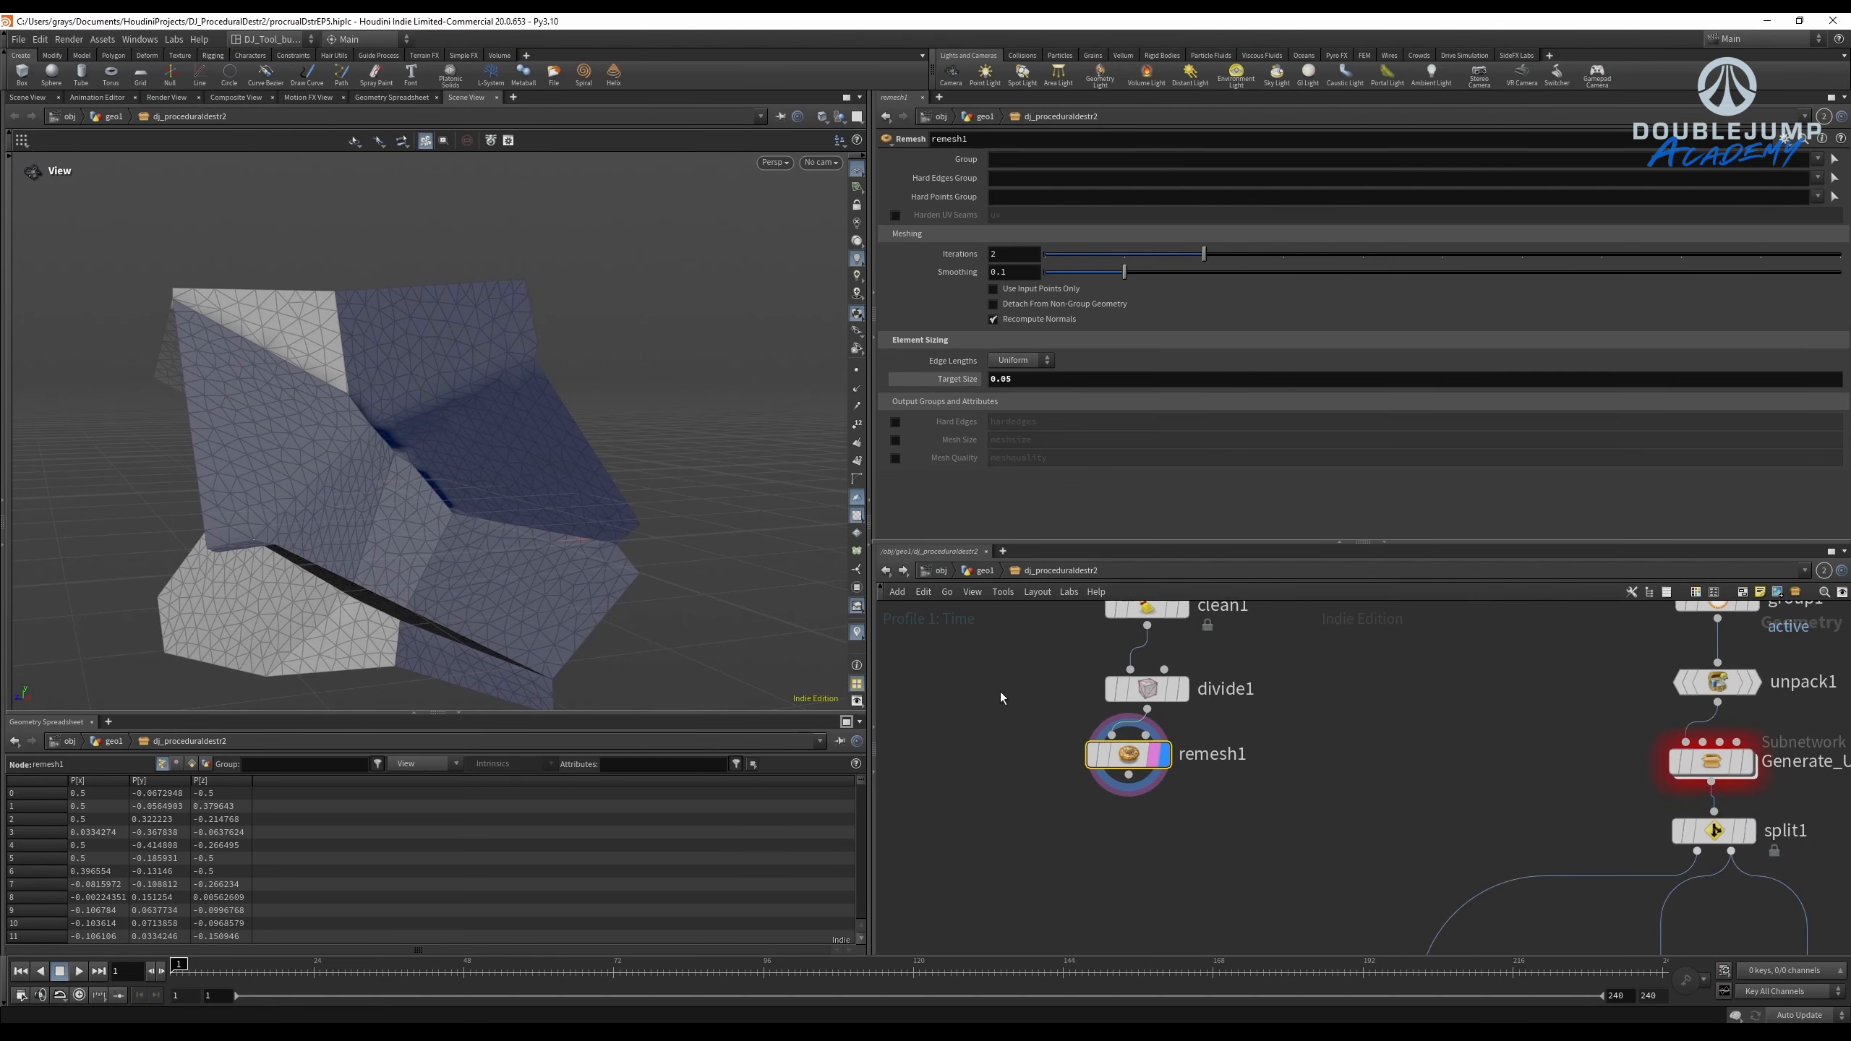
key(Tab)
text(mountain)
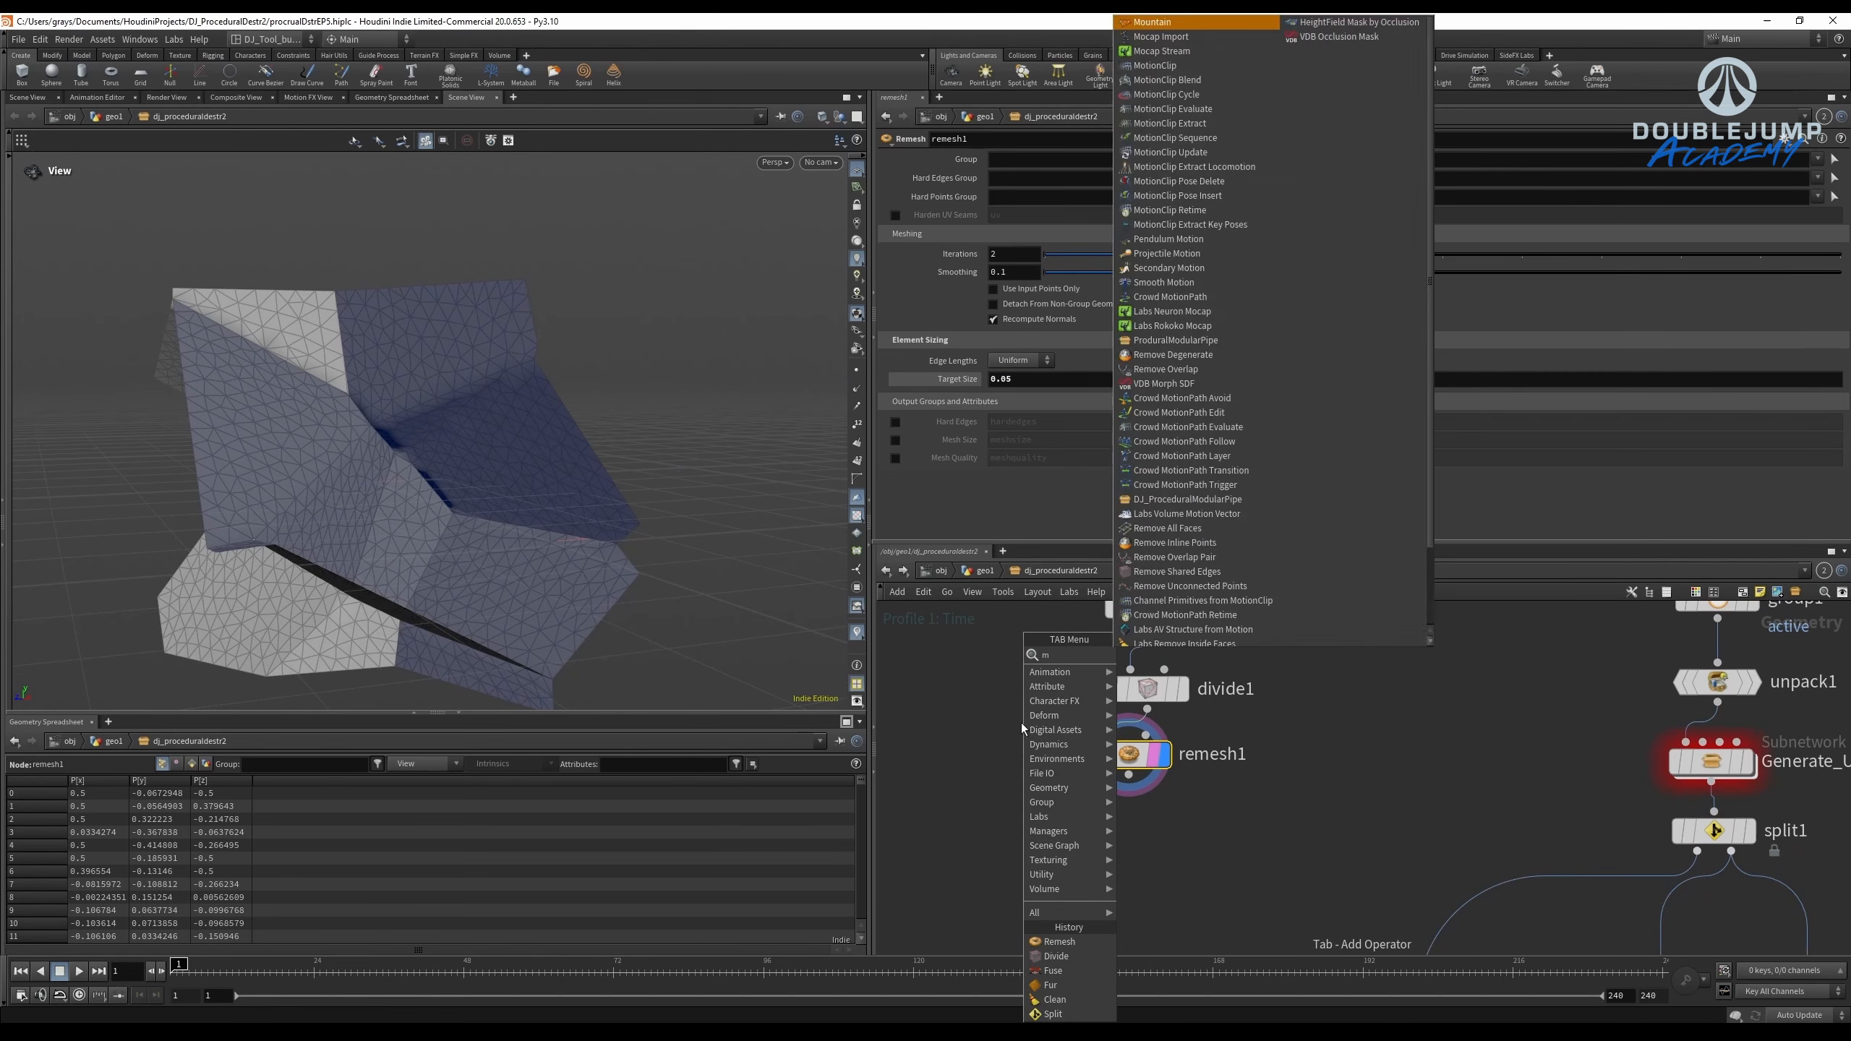
key(Return)
click(1017, 725)
drag(1016, 730, 1114, 842)
click(1084, 863)
click(1120, 884)
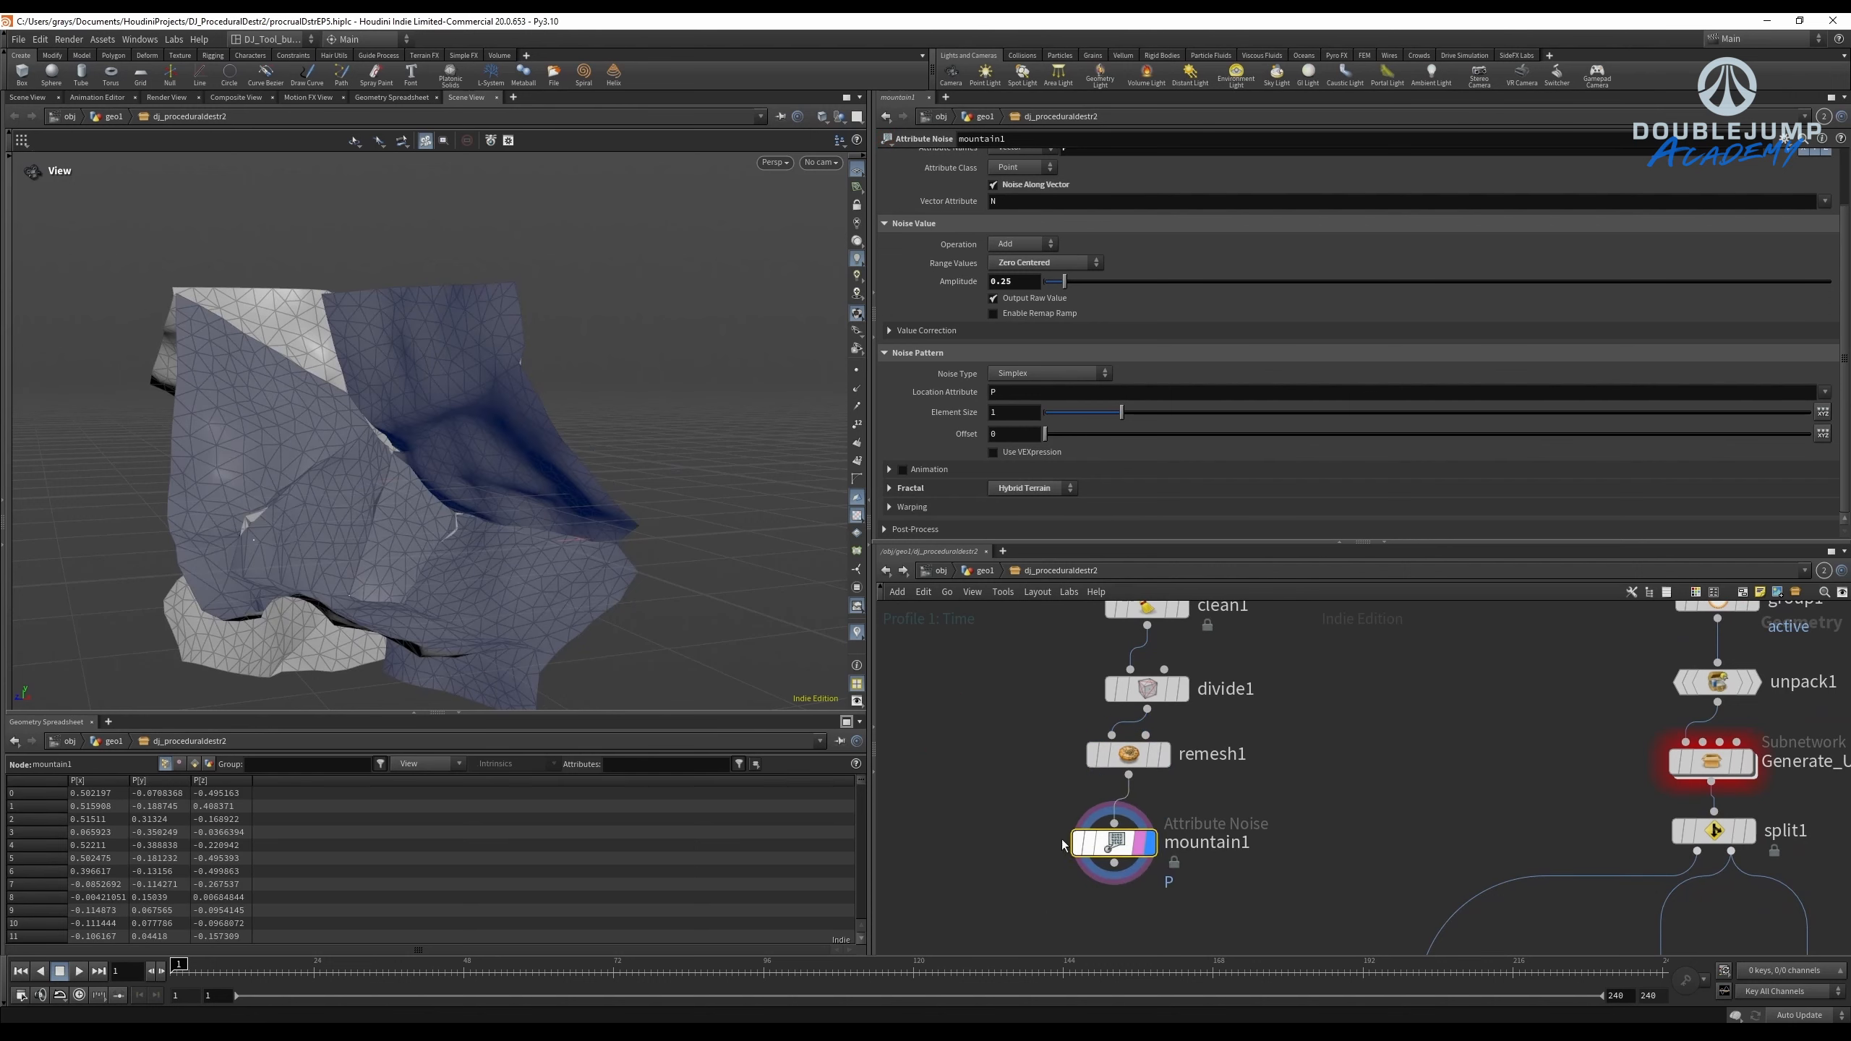
Turn off Noise Along Vector on mountain1 and inspect the displaced surfaces for tearing.
drag(437, 503, 467, 543)
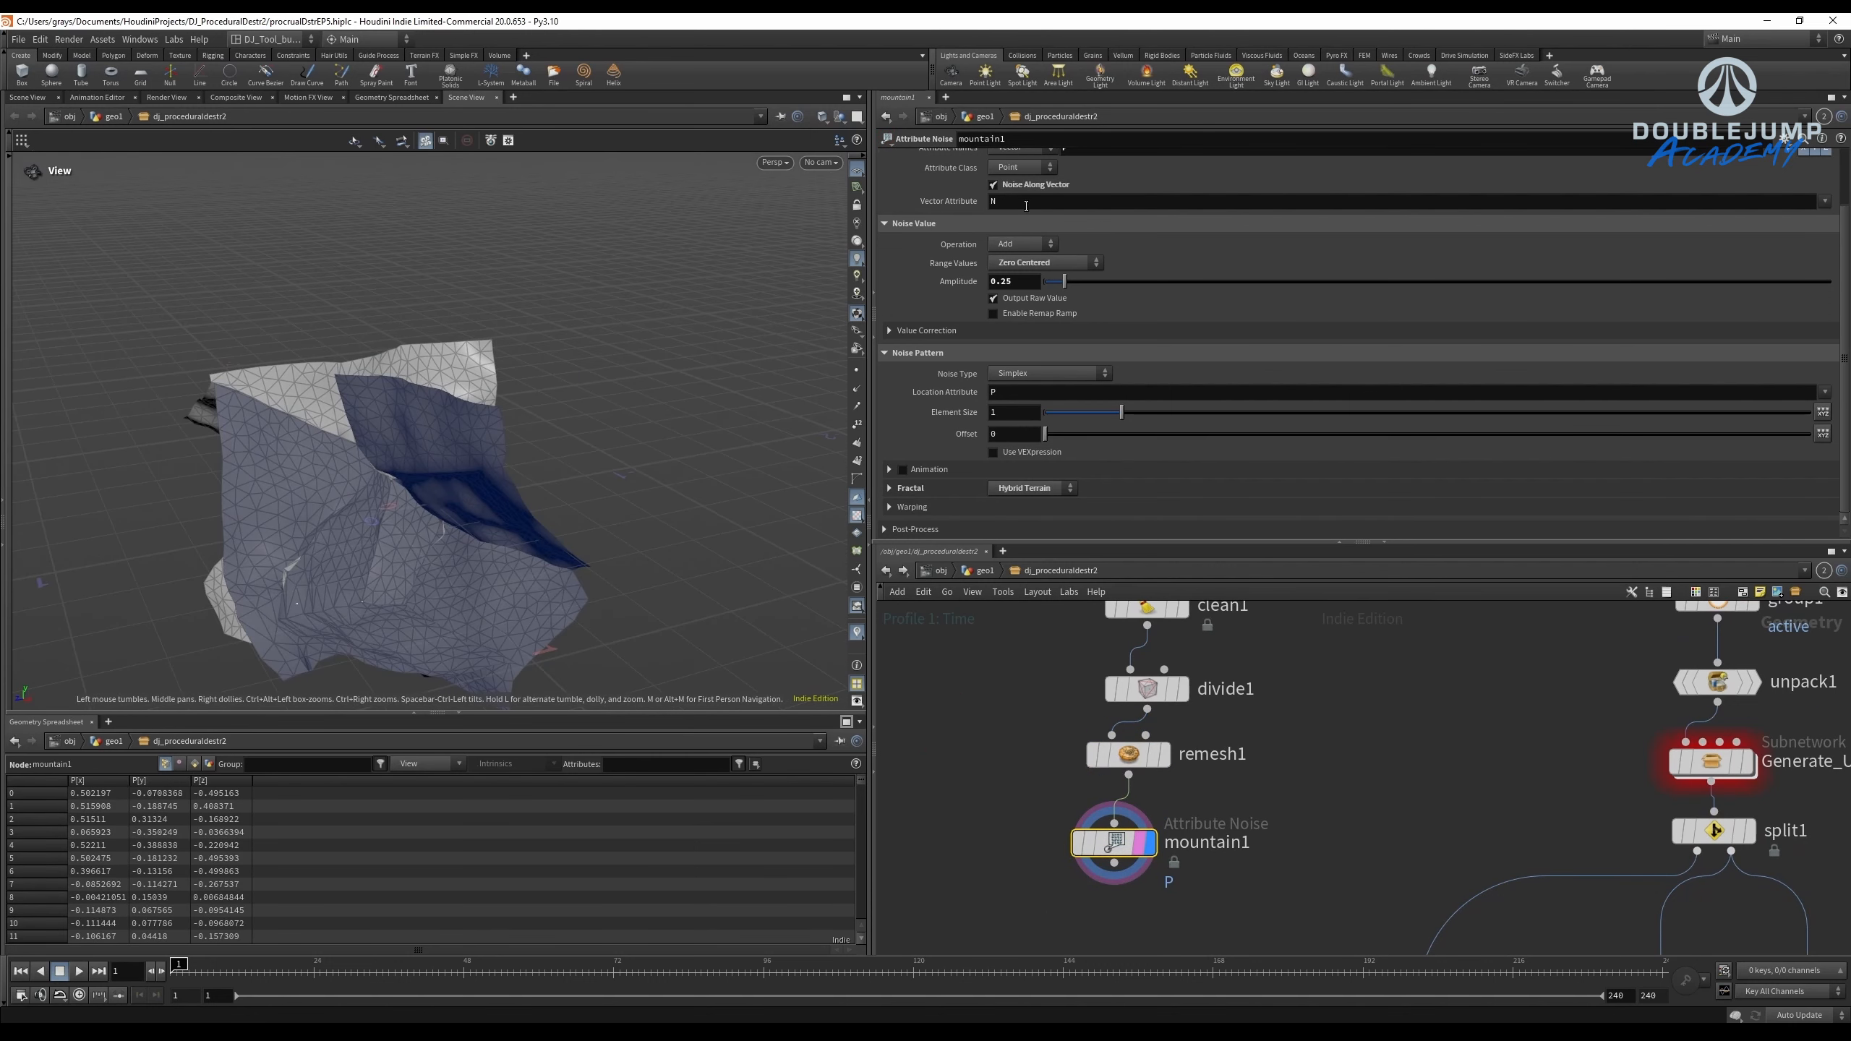
scroll(1026, 206, up, 2)
mouse_move(1019, 252)
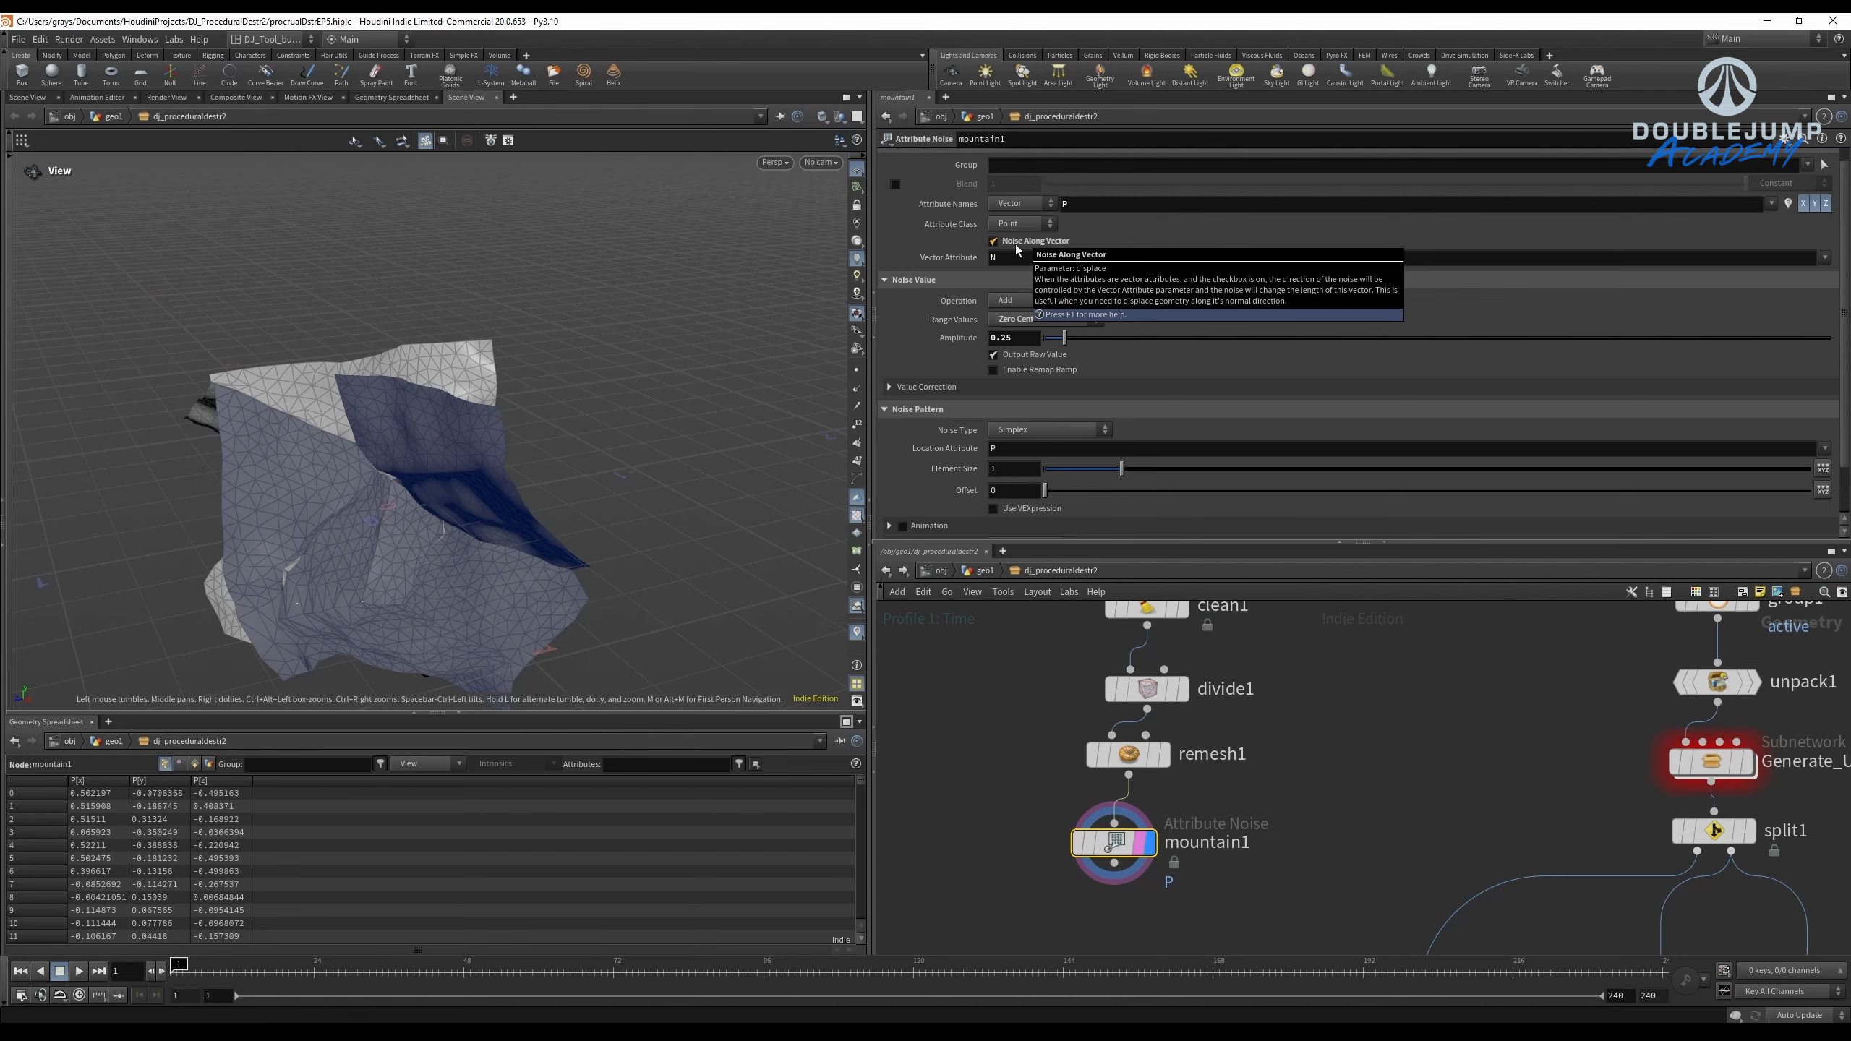
mouse_move(513, 414)
mouse_down()
mouse_move(380, 361)
mouse_move(582, 340)
mouse_move(641, 371)
mouse_move(528, 343)
mouse_move(562, 364)
mouse_move(446, 282)
mouse_move(649, 295)
mouse_move(514, 372)
mouse_move(293, 421)
mouse_move(434, 374)
mouse_move(661, 364)
mouse_move(413, 376)
mouse_move(504, 315)
mouse_move(469, 319)
mouse_move(483, 376)
mouse_move(570, 418)
mouse_move(478, 407)
mouse_up()
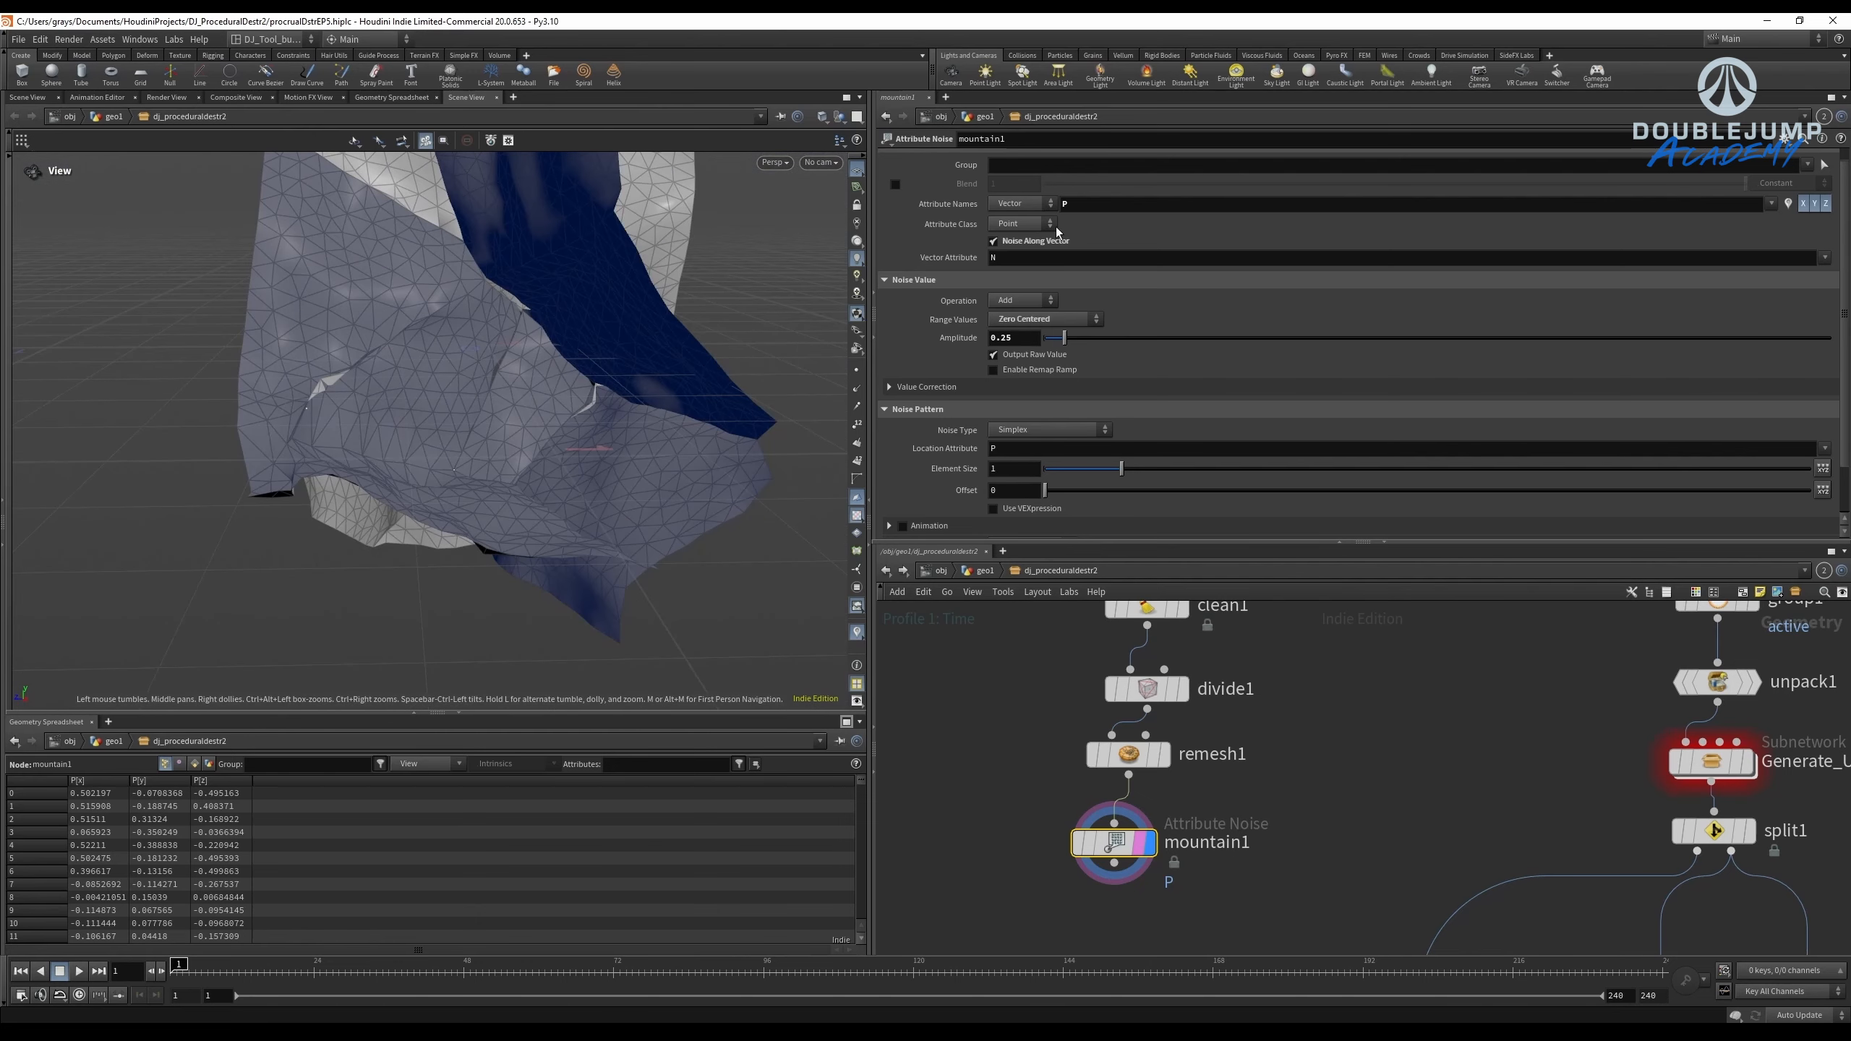
drag(669, 219, 704, 274)
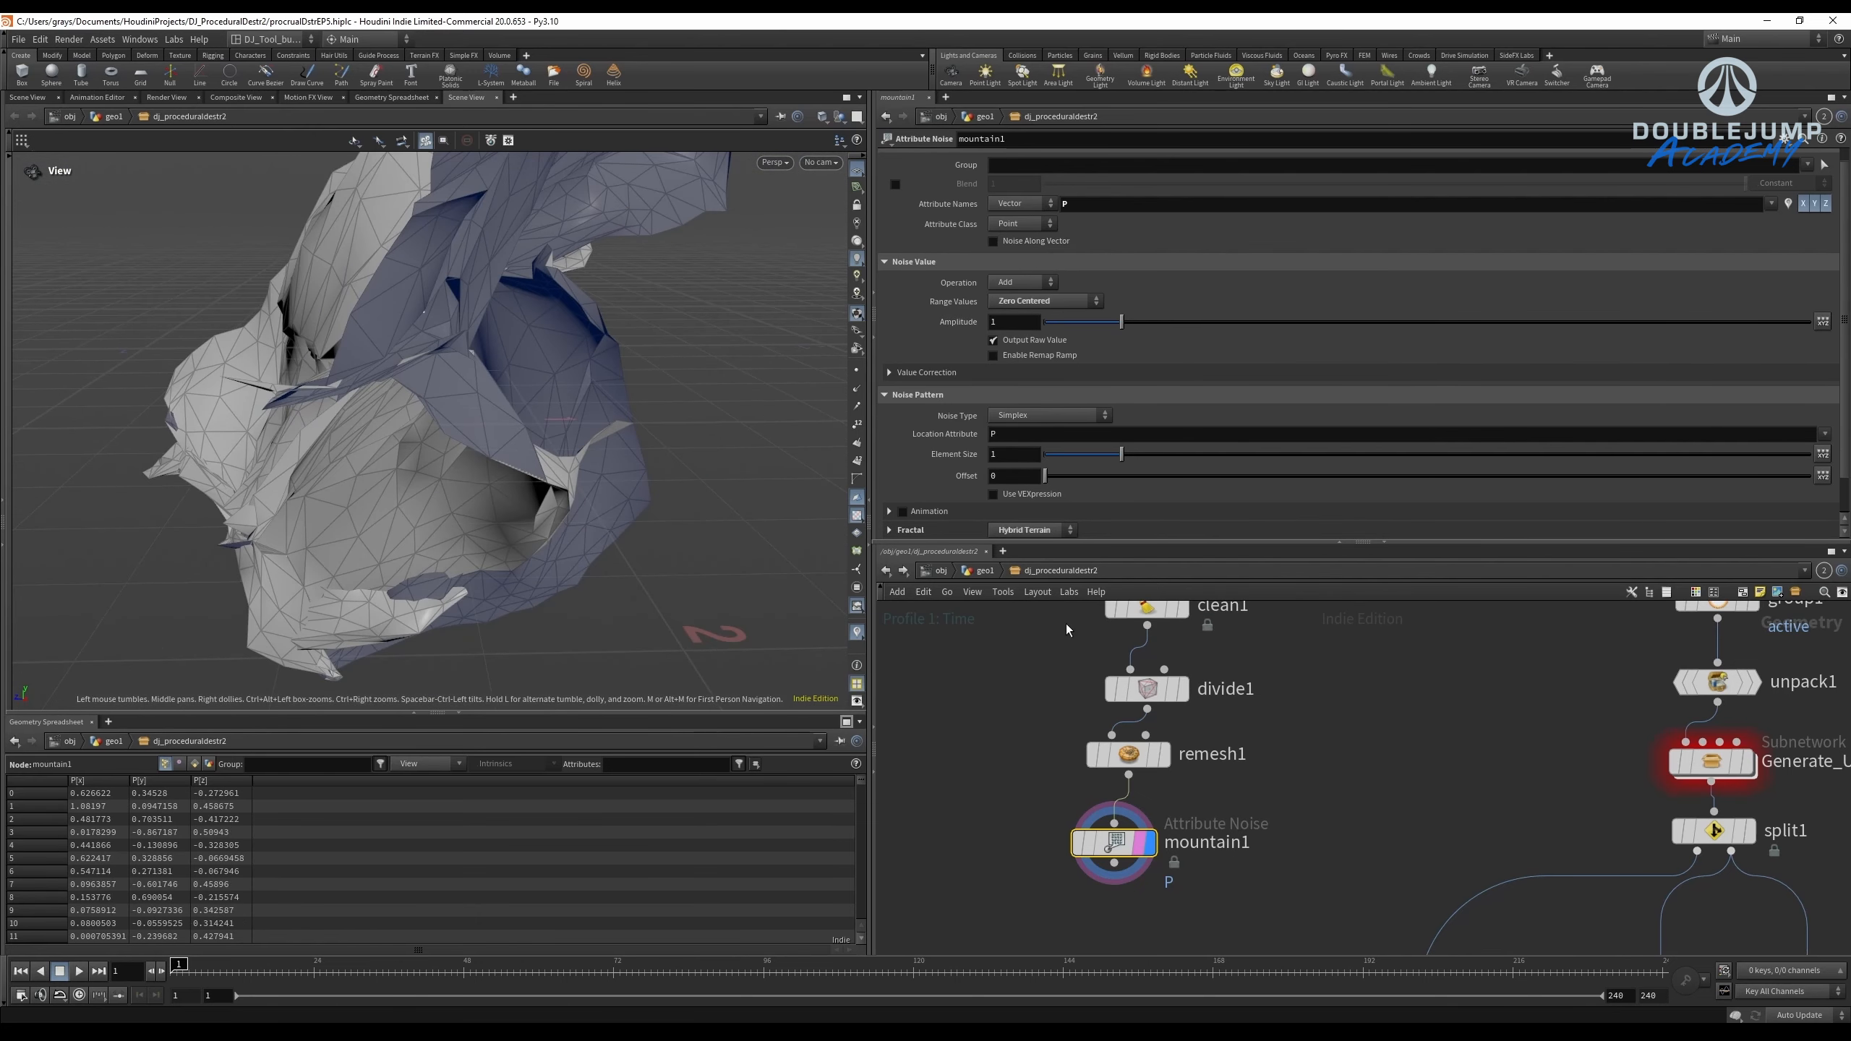
Display clean1 and compare its faces with Manifold-Only Topology on and off, leaving the option off.
middle_drag(1066, 625, 1056, 718)
click(1137, 699)
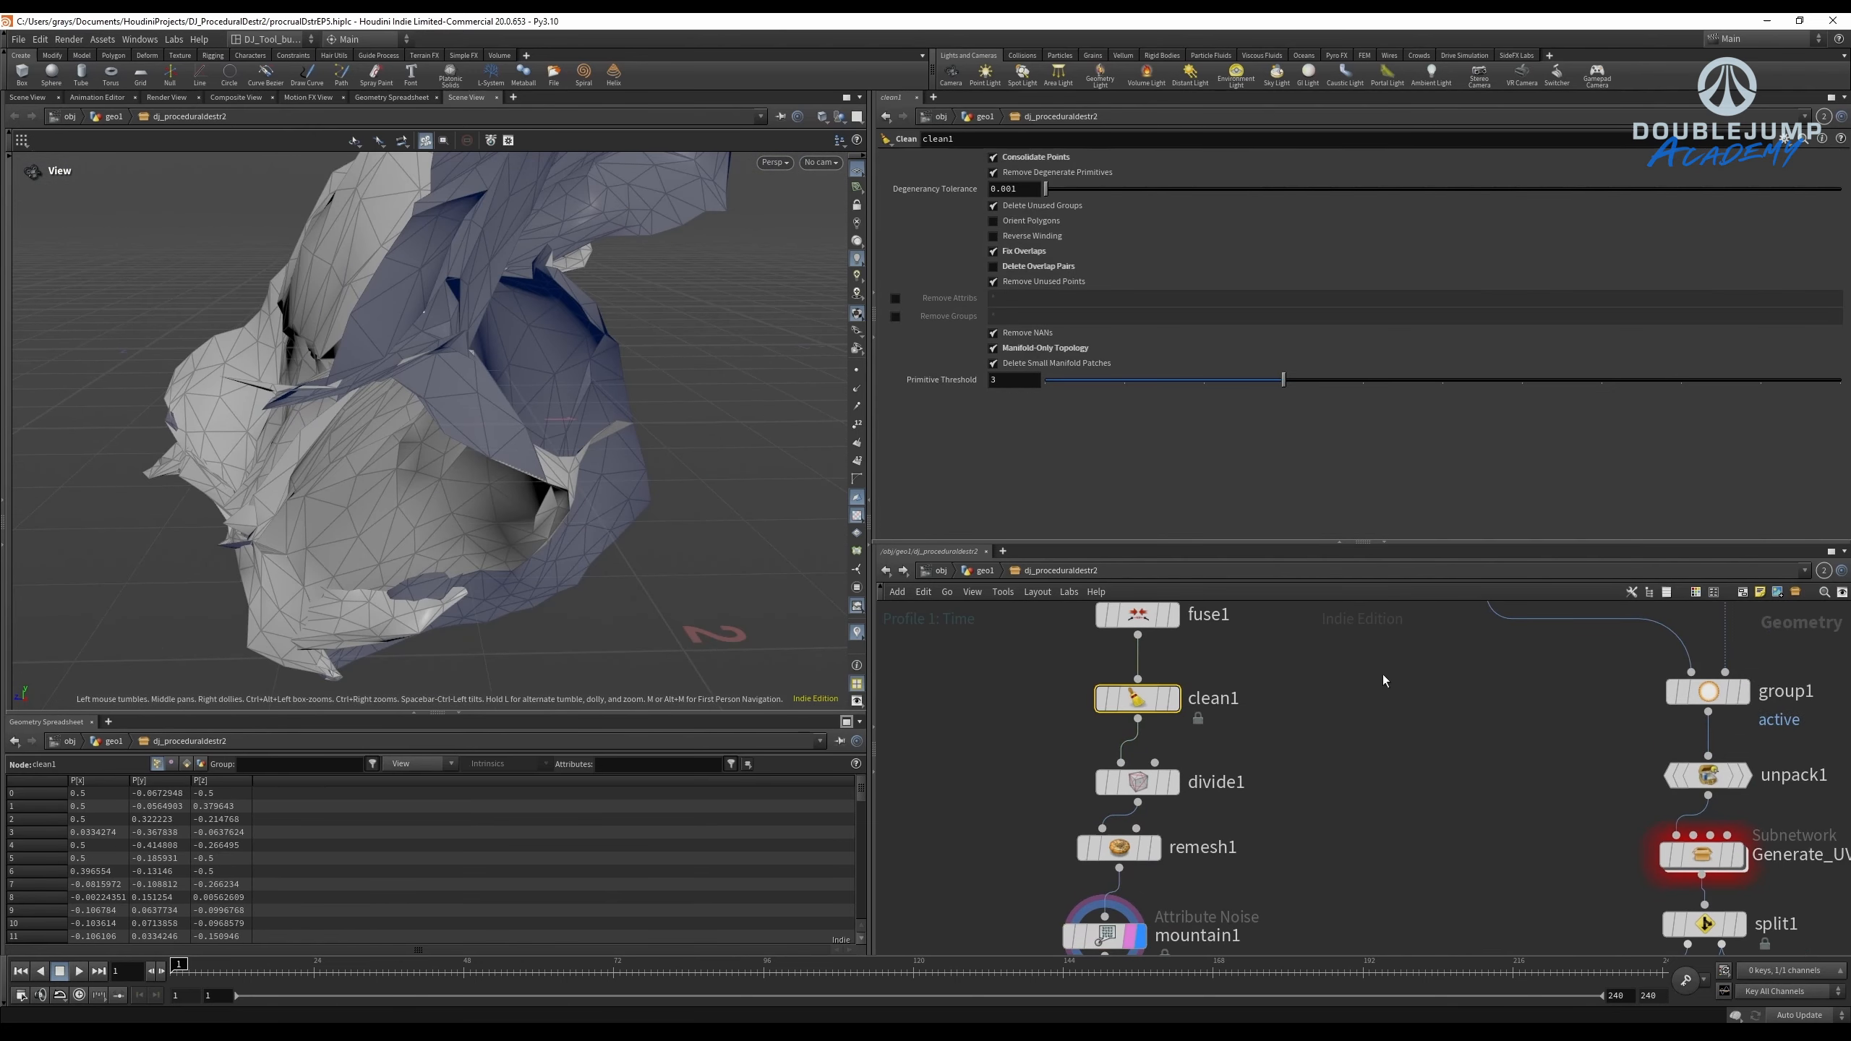
click(996, 349)
click(1173, 699)
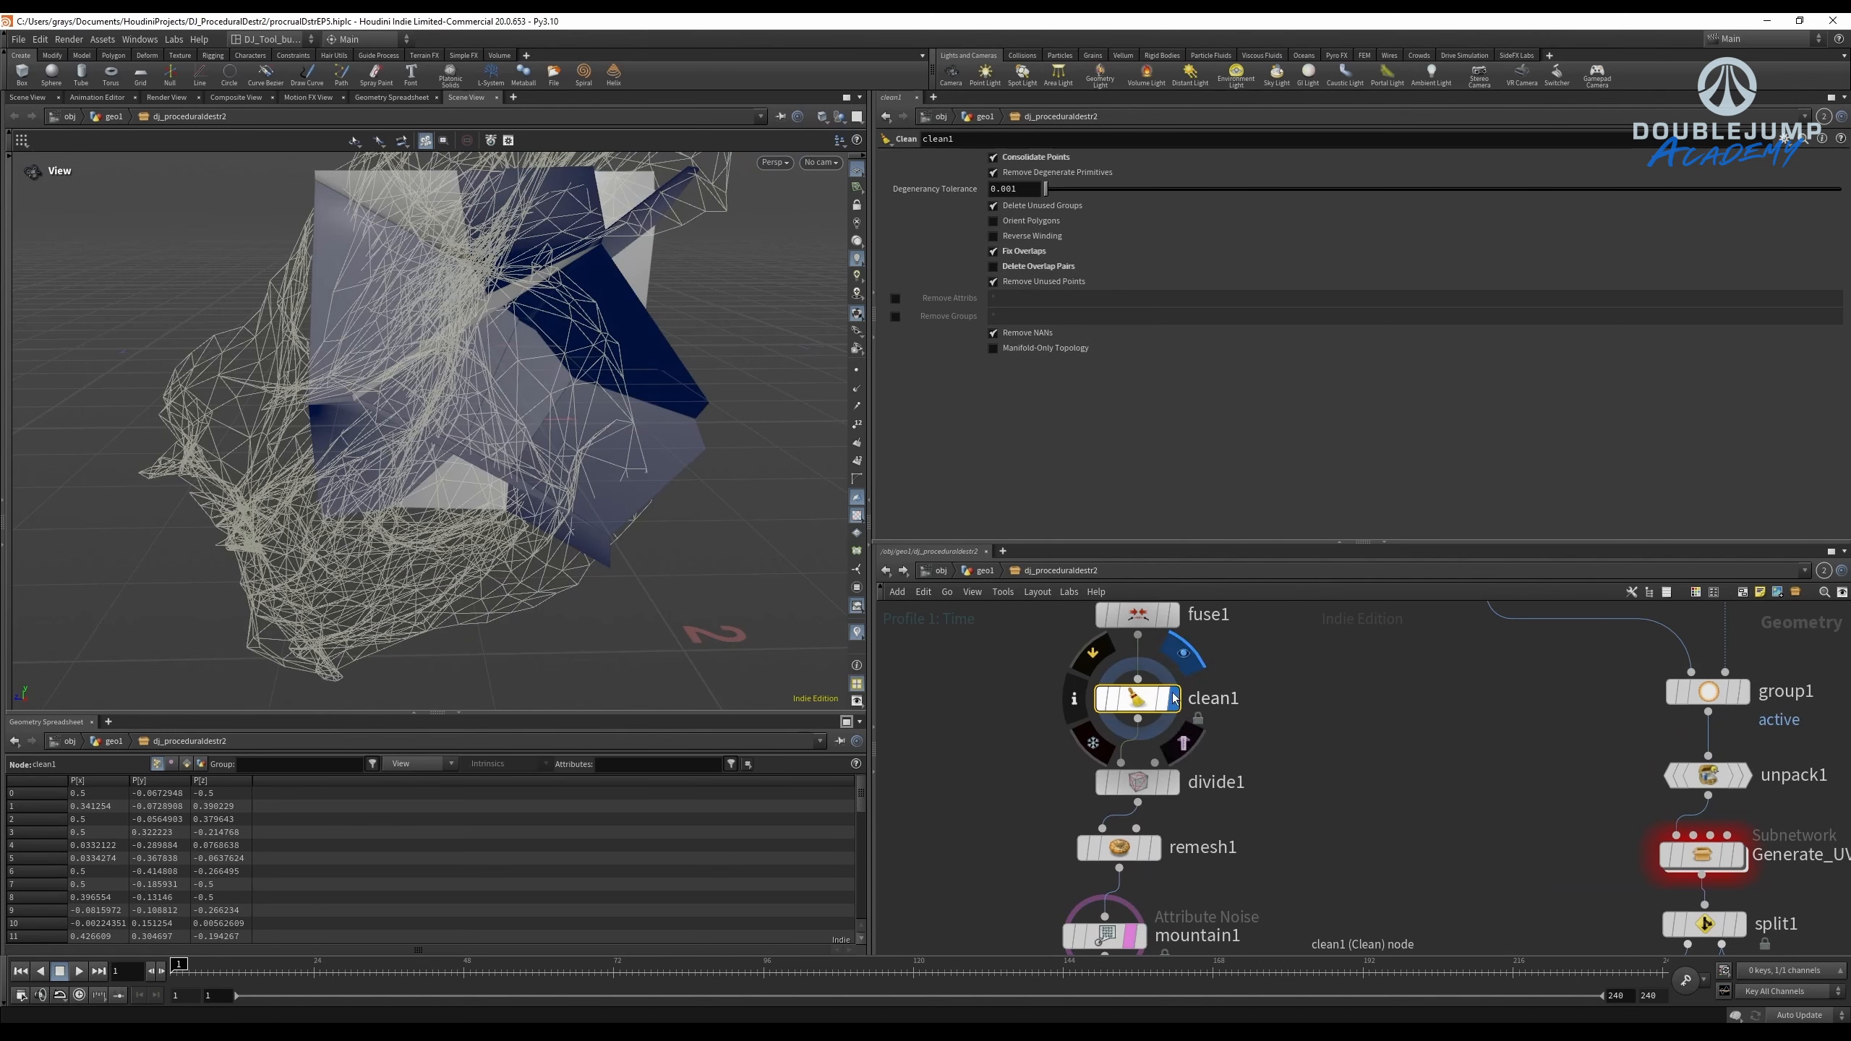
drag(724, 343, 511, 353)
click(1034, 349)
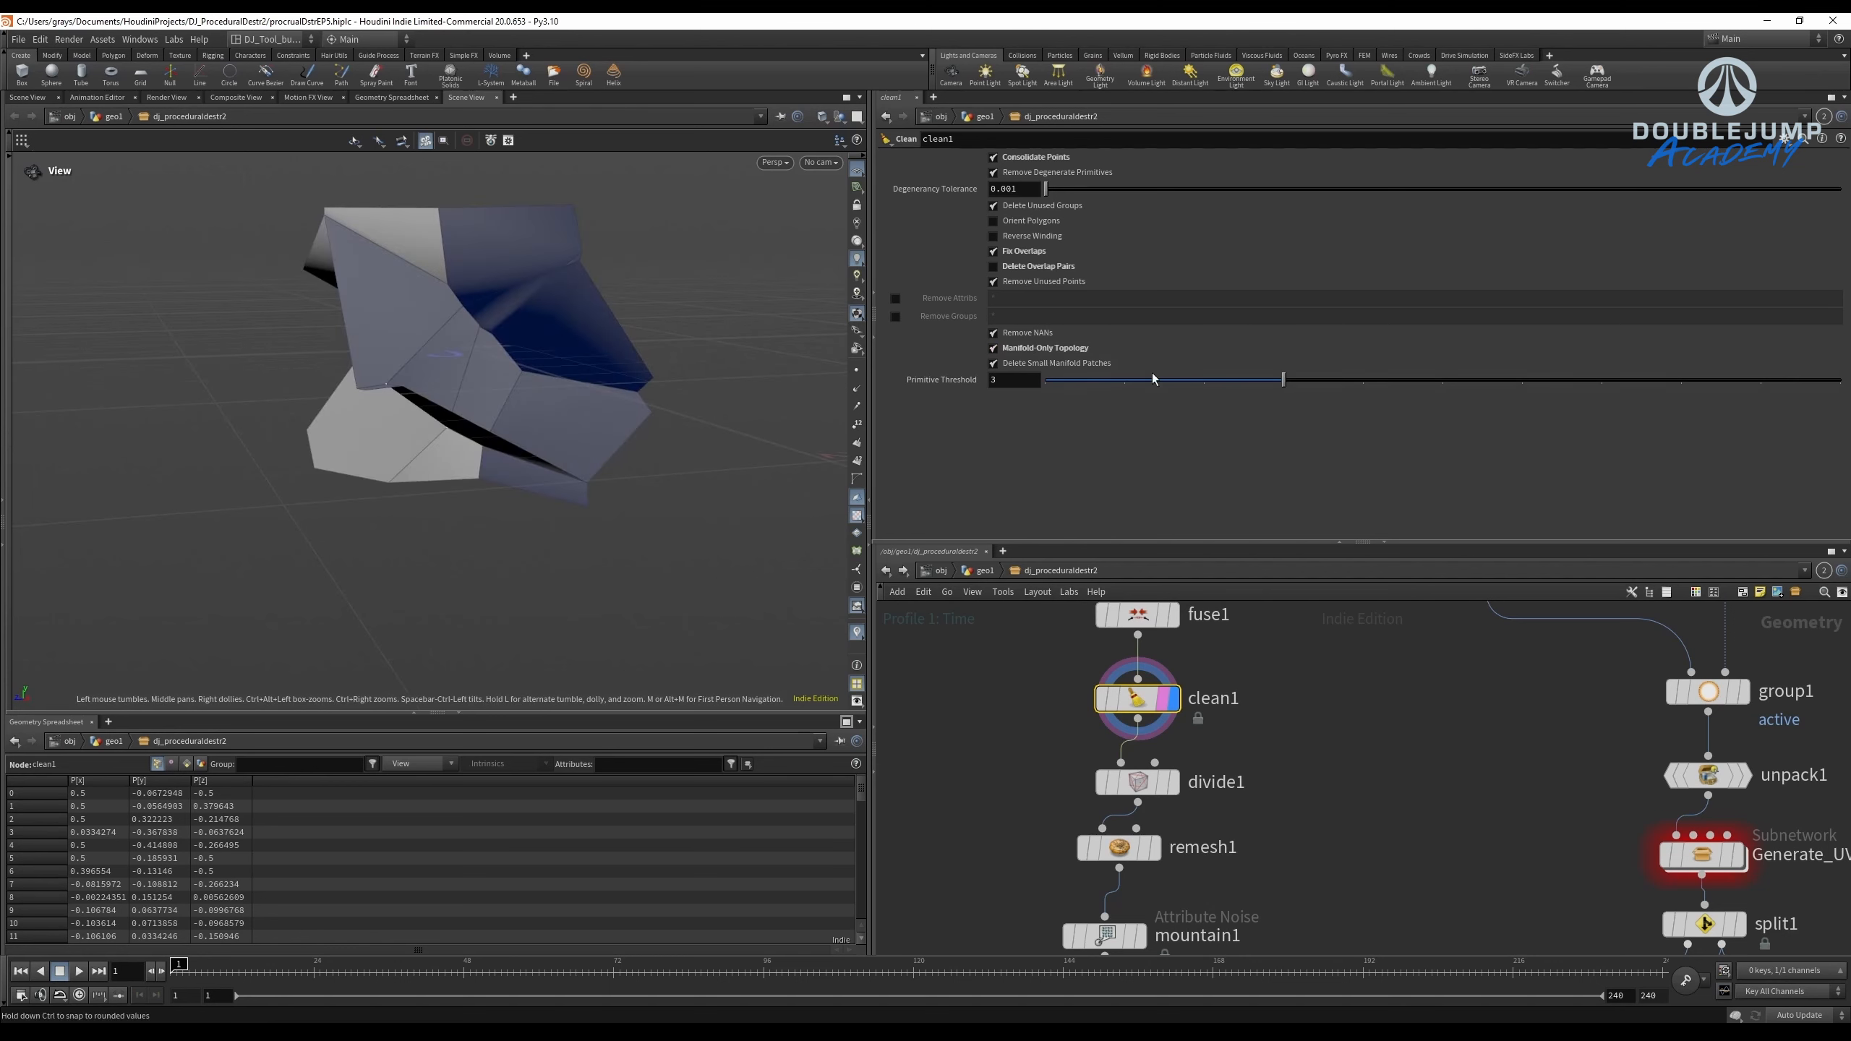
click(1058, 351)
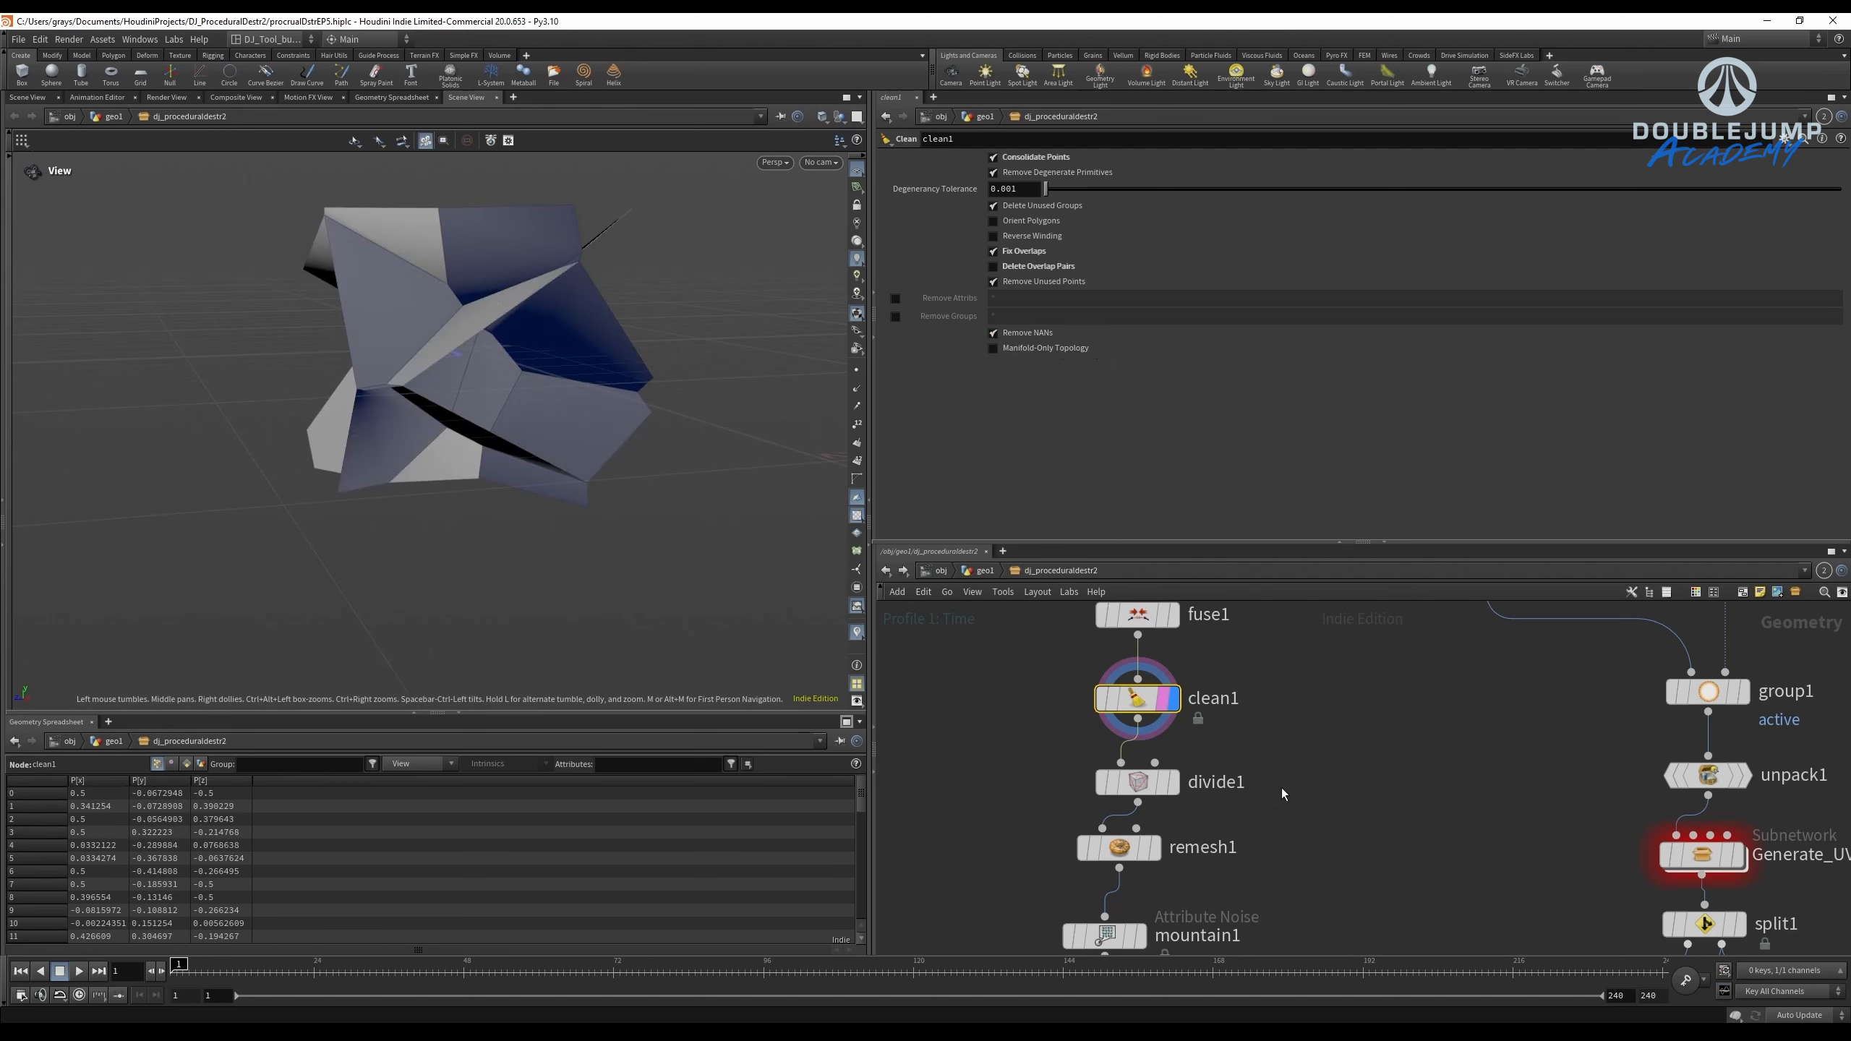
Display divide1, remesh1 and mountain1 in turn to check the cutter faces, ending with mountain1 displayed and selected.
middle_drag(1283, 790, 1300, 713)
click(1192, 706)
click(1182, 706)
click(1157, 706)
click(1173, 773)
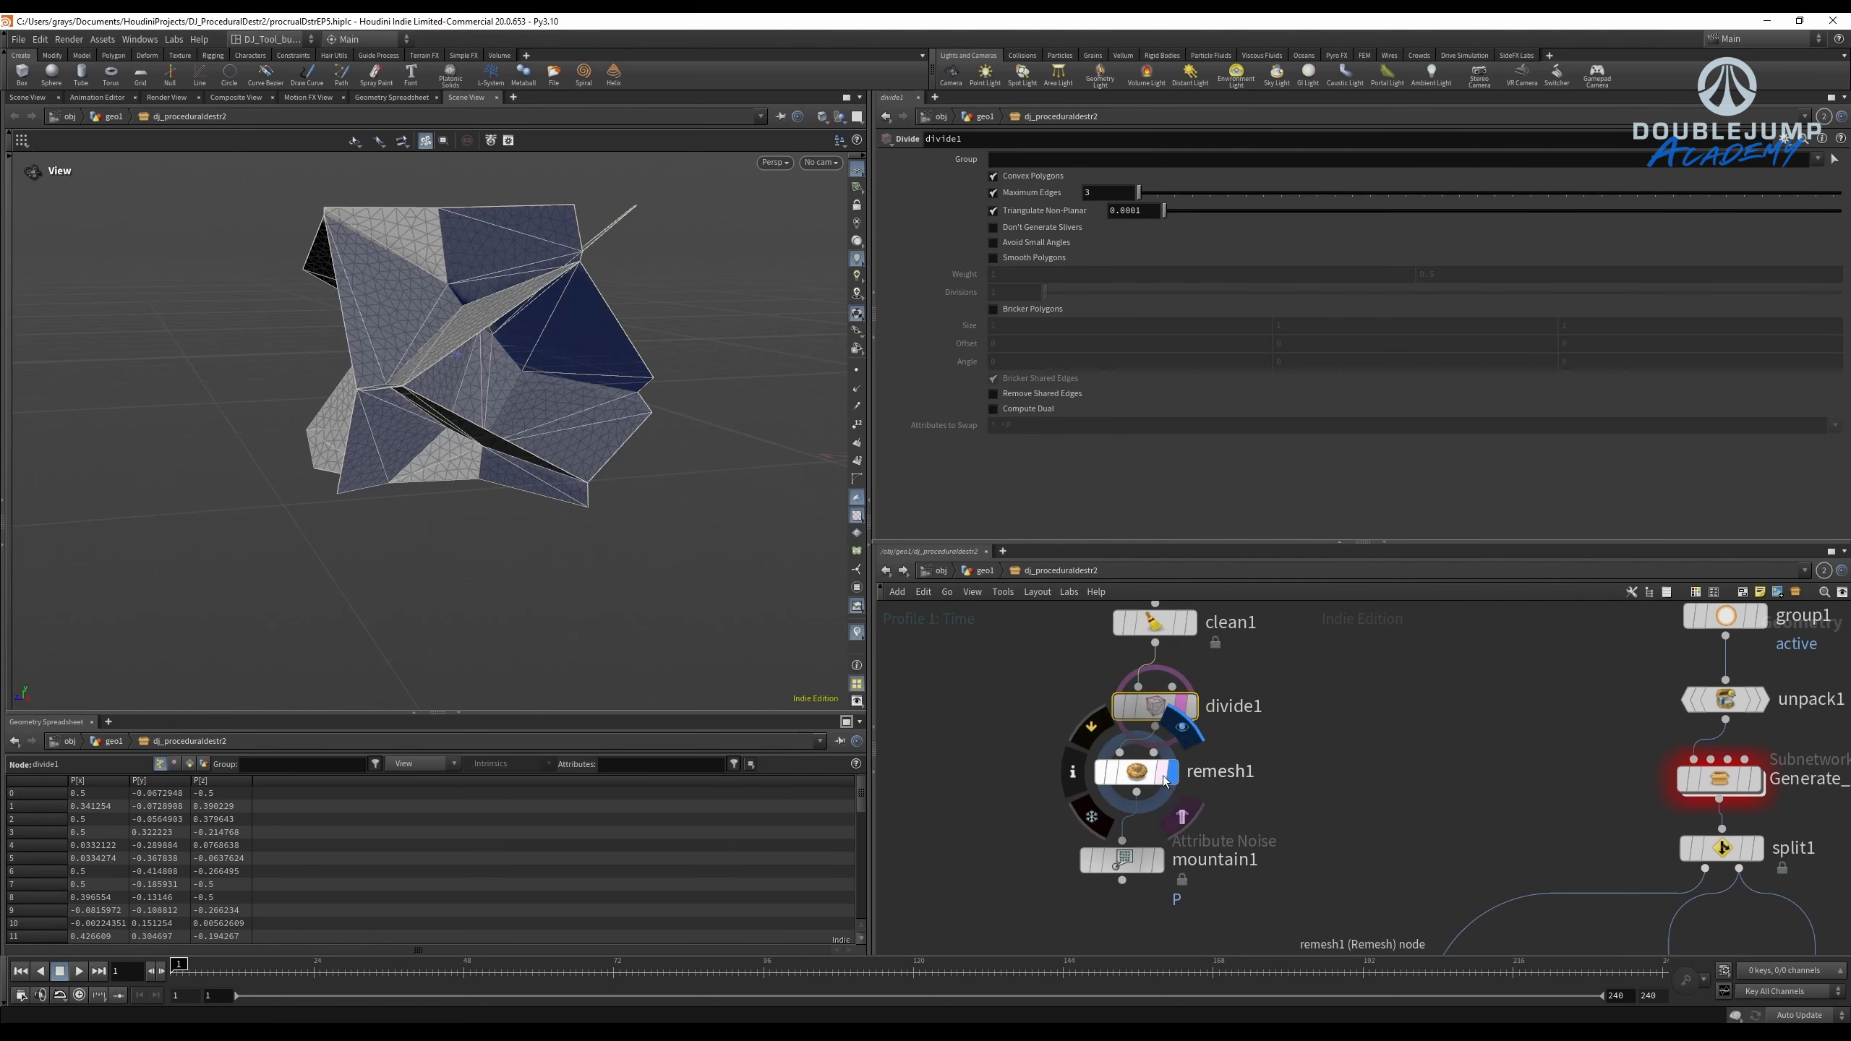
click(1161, 860)
click(1126, 859)
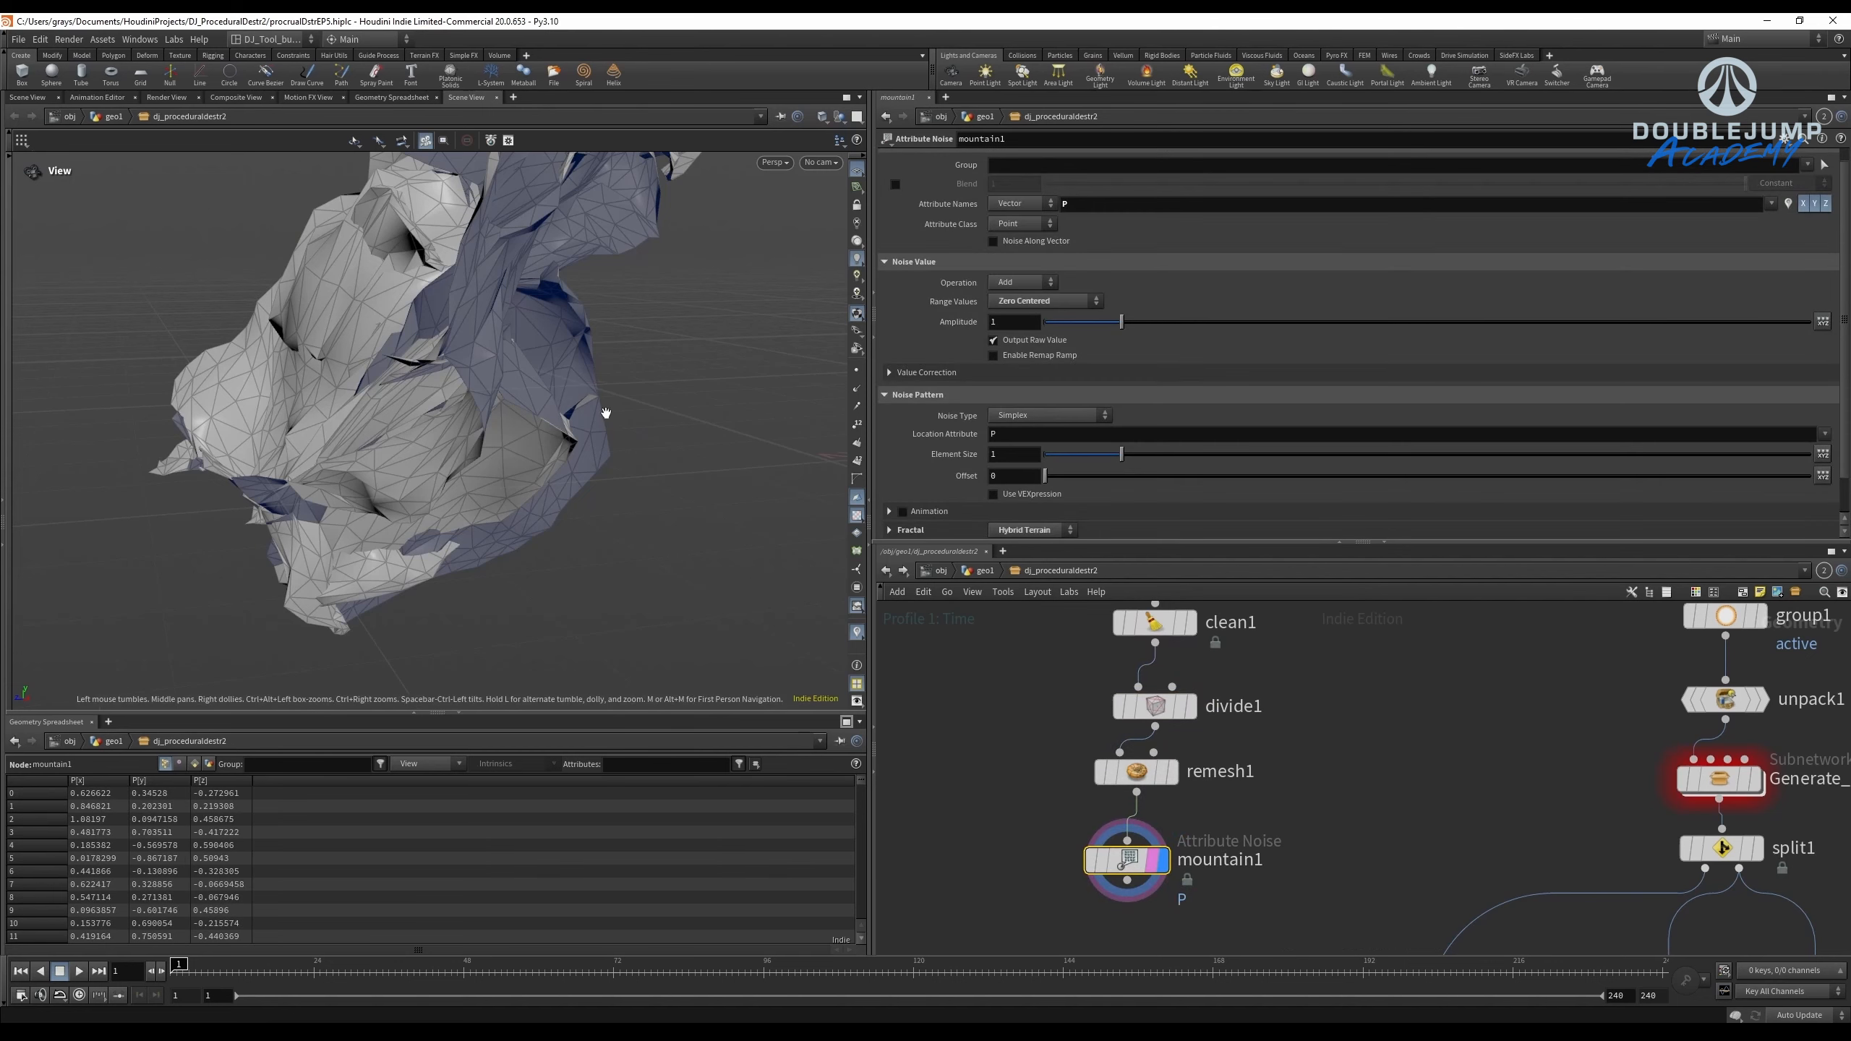
Test Noise Along Vector on mountain1 while viewing the displaced surfaces, leaving it off.
right_drag(606, 413, 611, 319)
drag(559, 386, 681, 319)
click(1017, 242)
click(1017, 242)
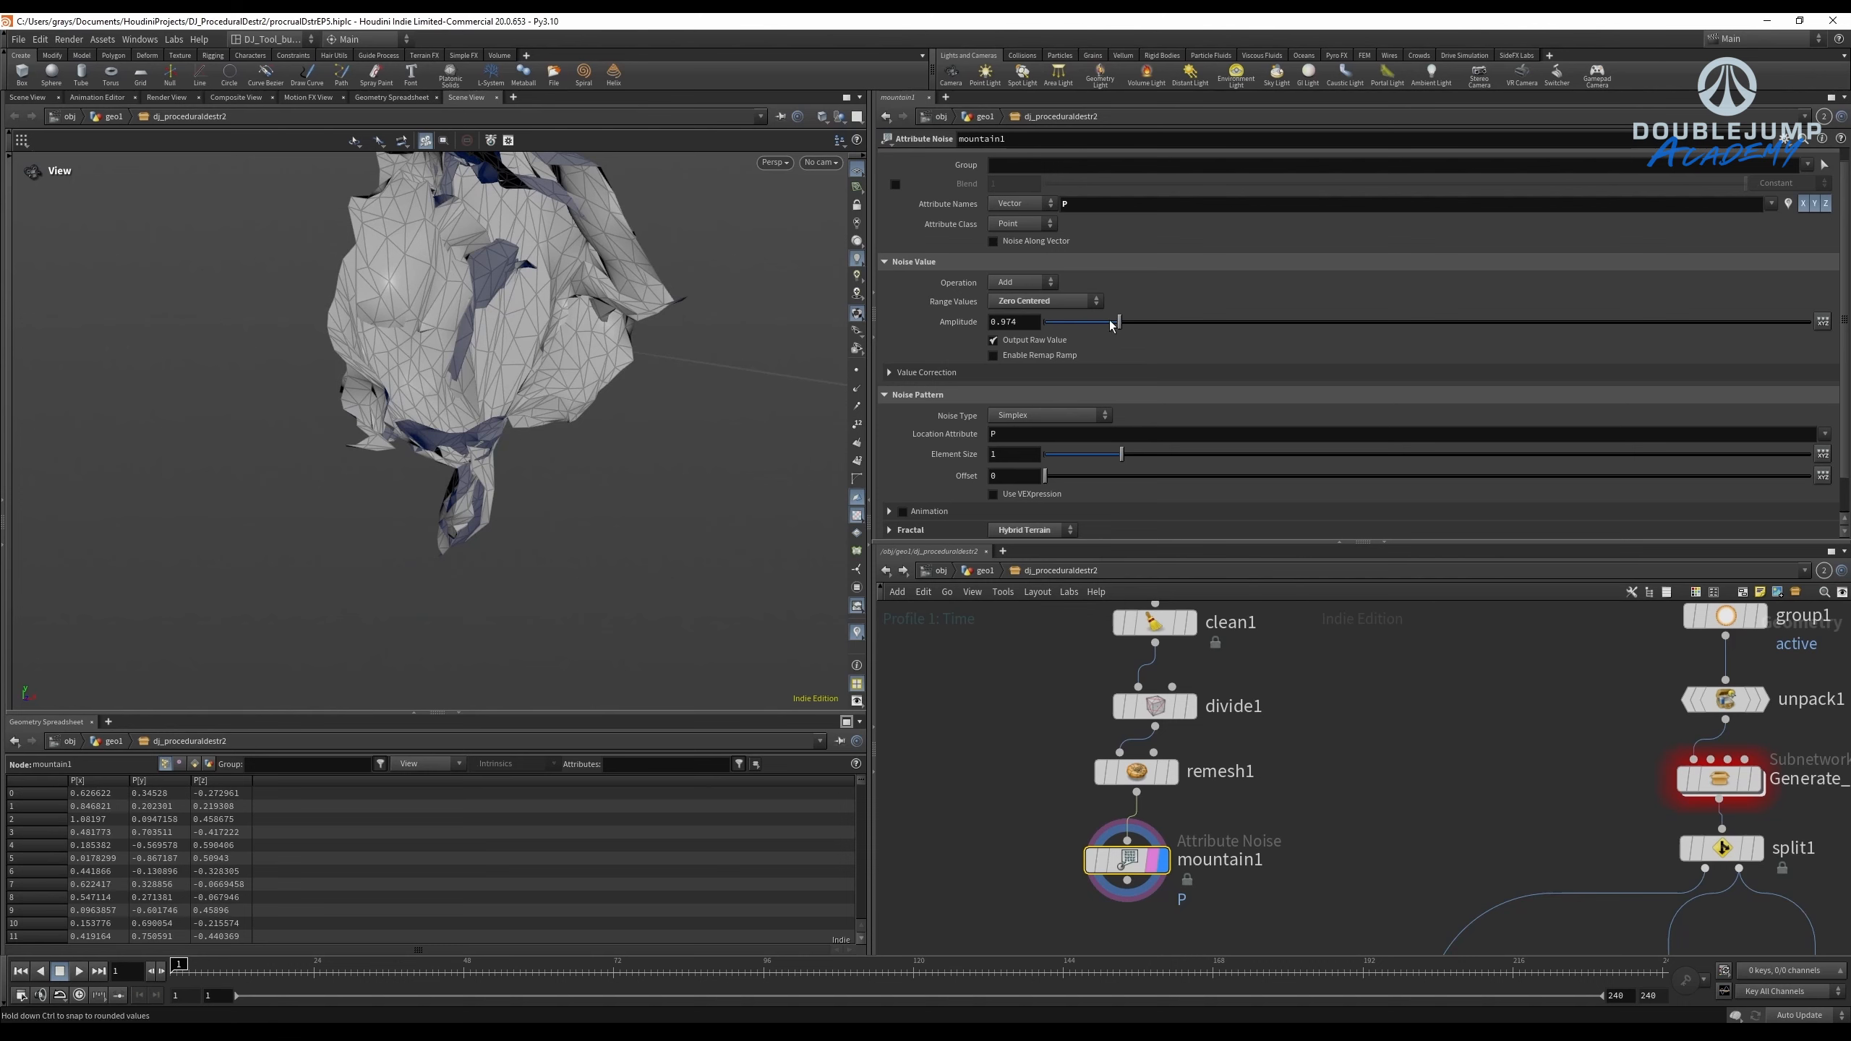
Set mountain1's Amplitude to 0.1 and its Element Size to 0.3, and inspect the noise on the surfaces.
drag(1111, 326, 1060, 323)
drag(1121, 455, 1070, 453)
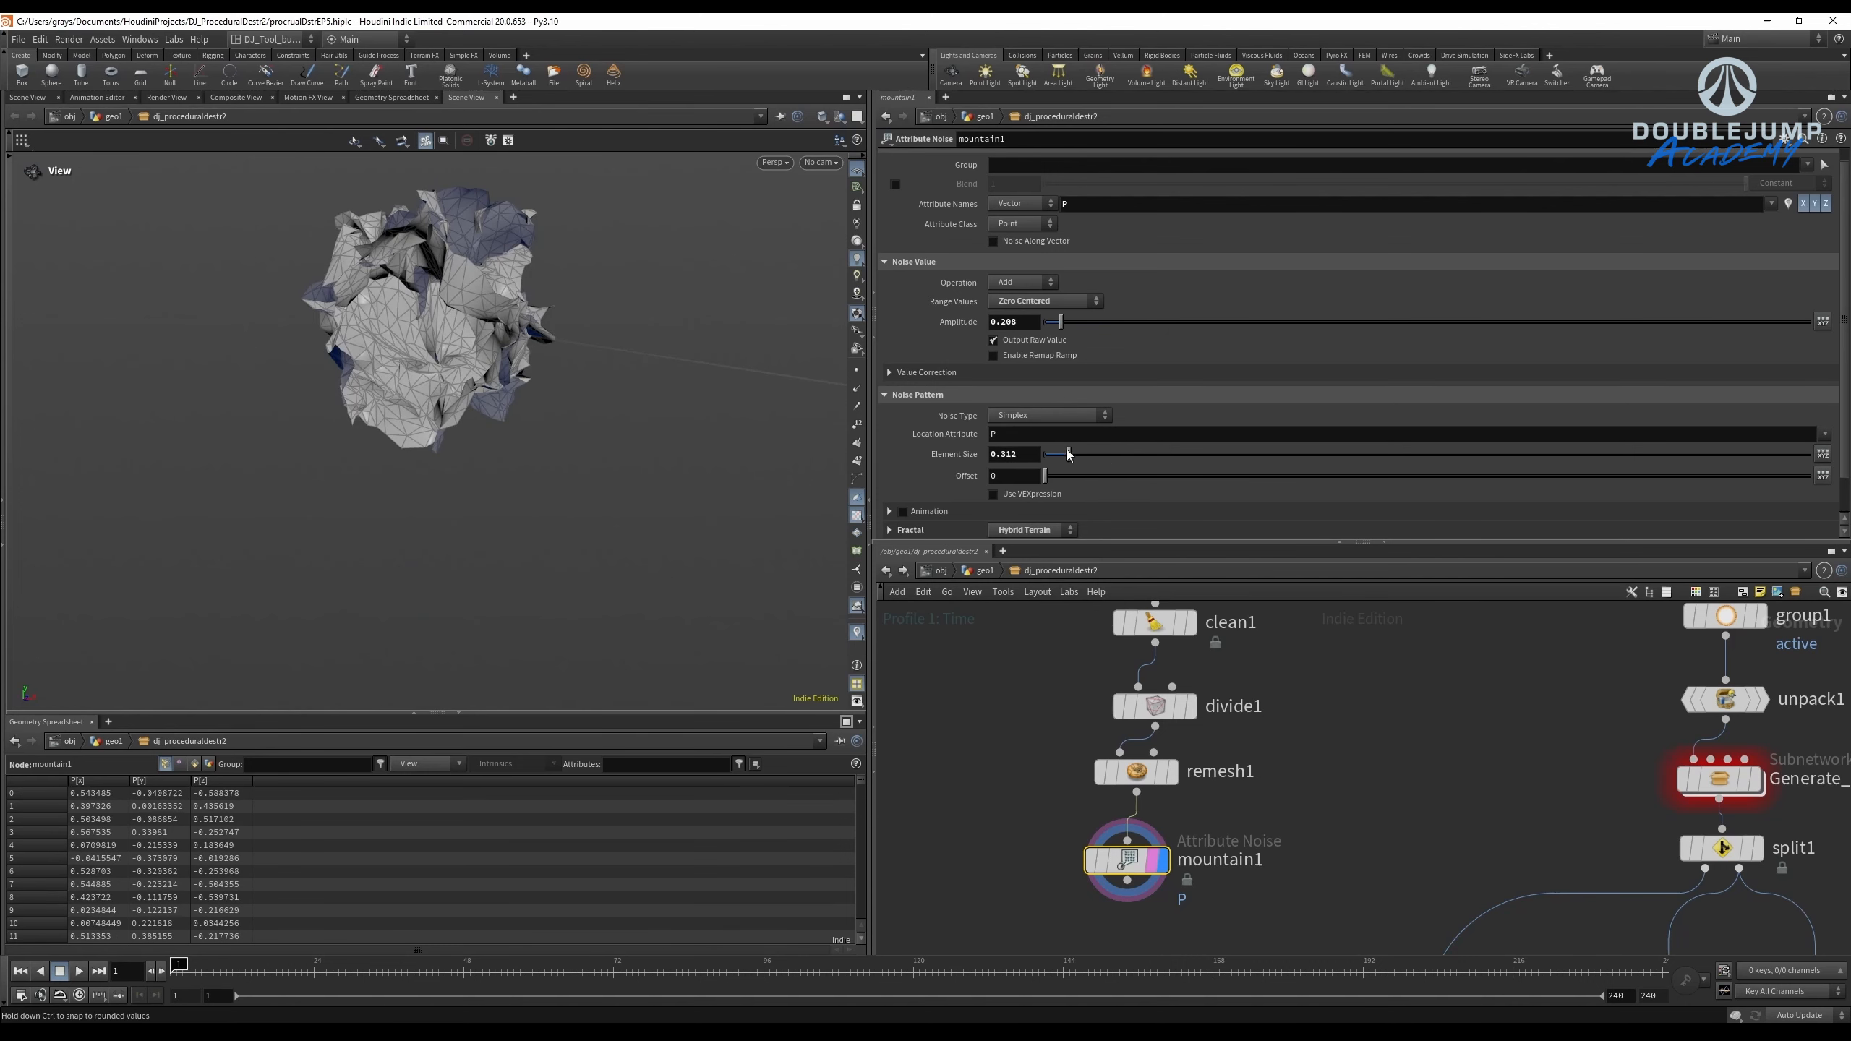
click(1016, 329)
text(0.1)
key(Return)
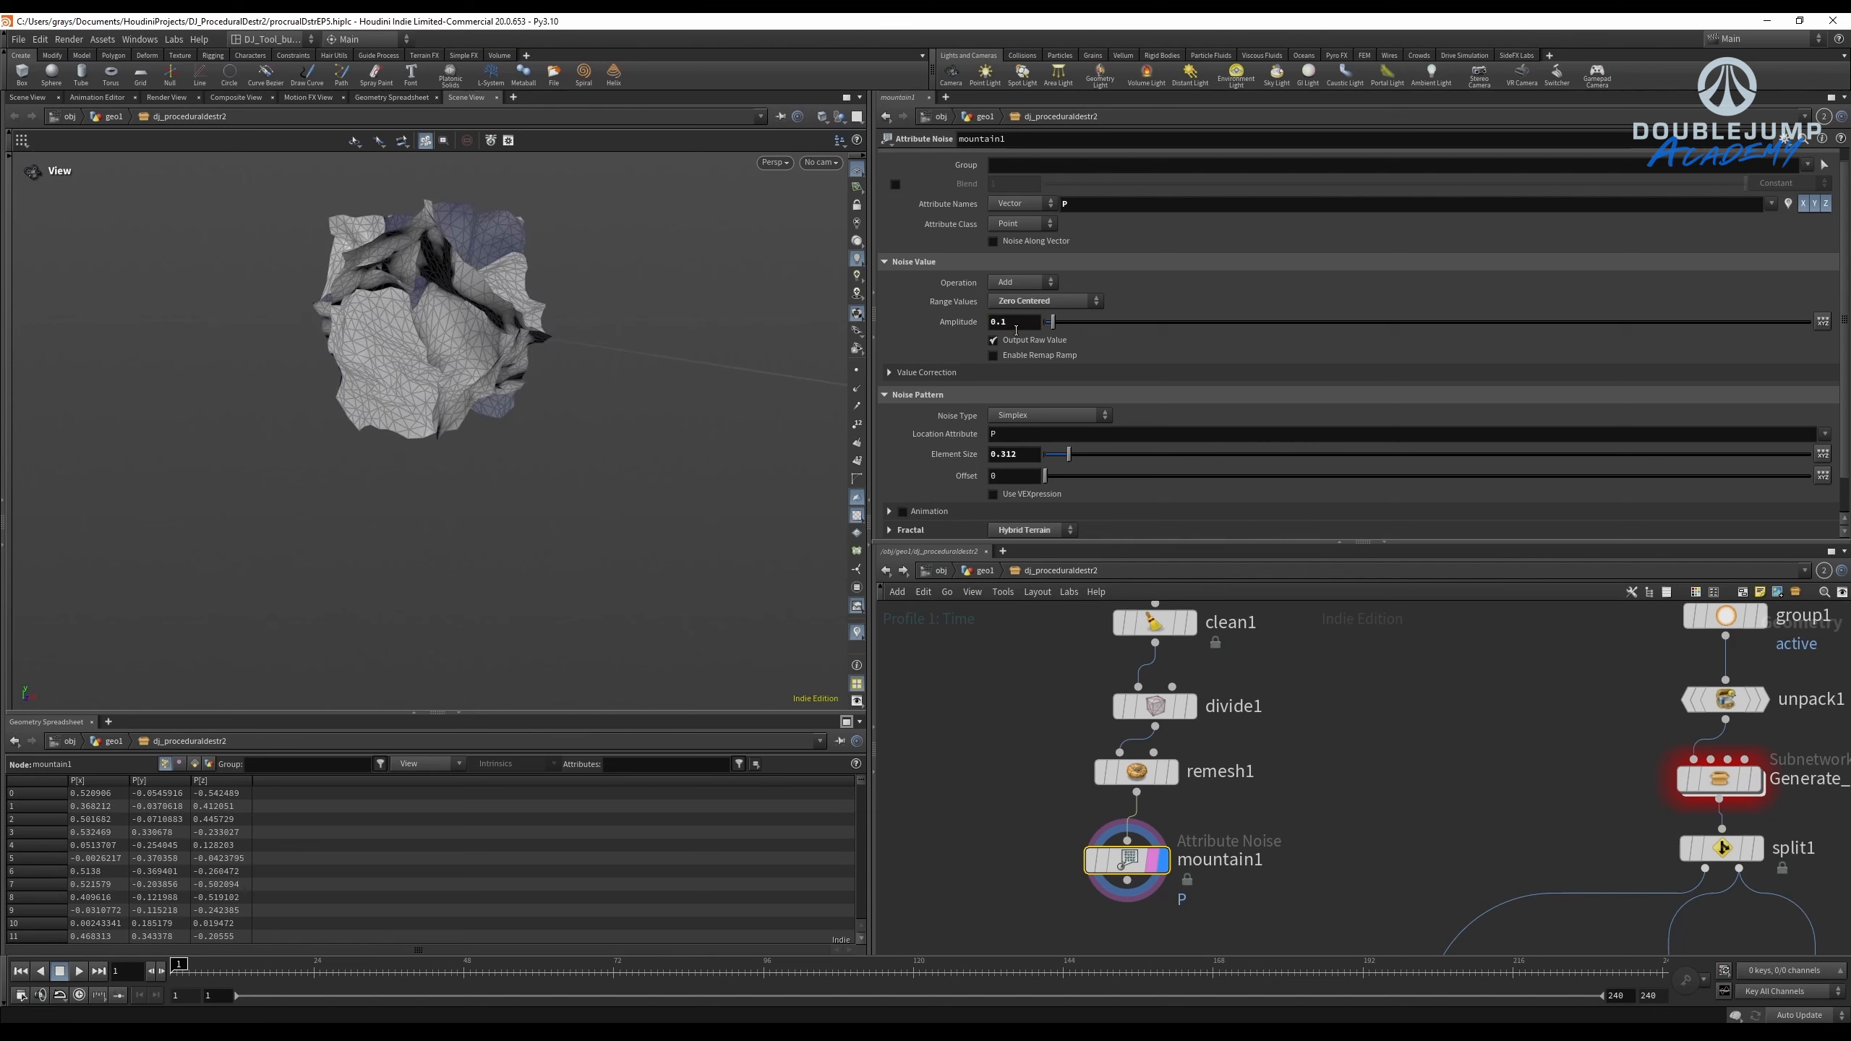
drag(626, 313, 550, 321)
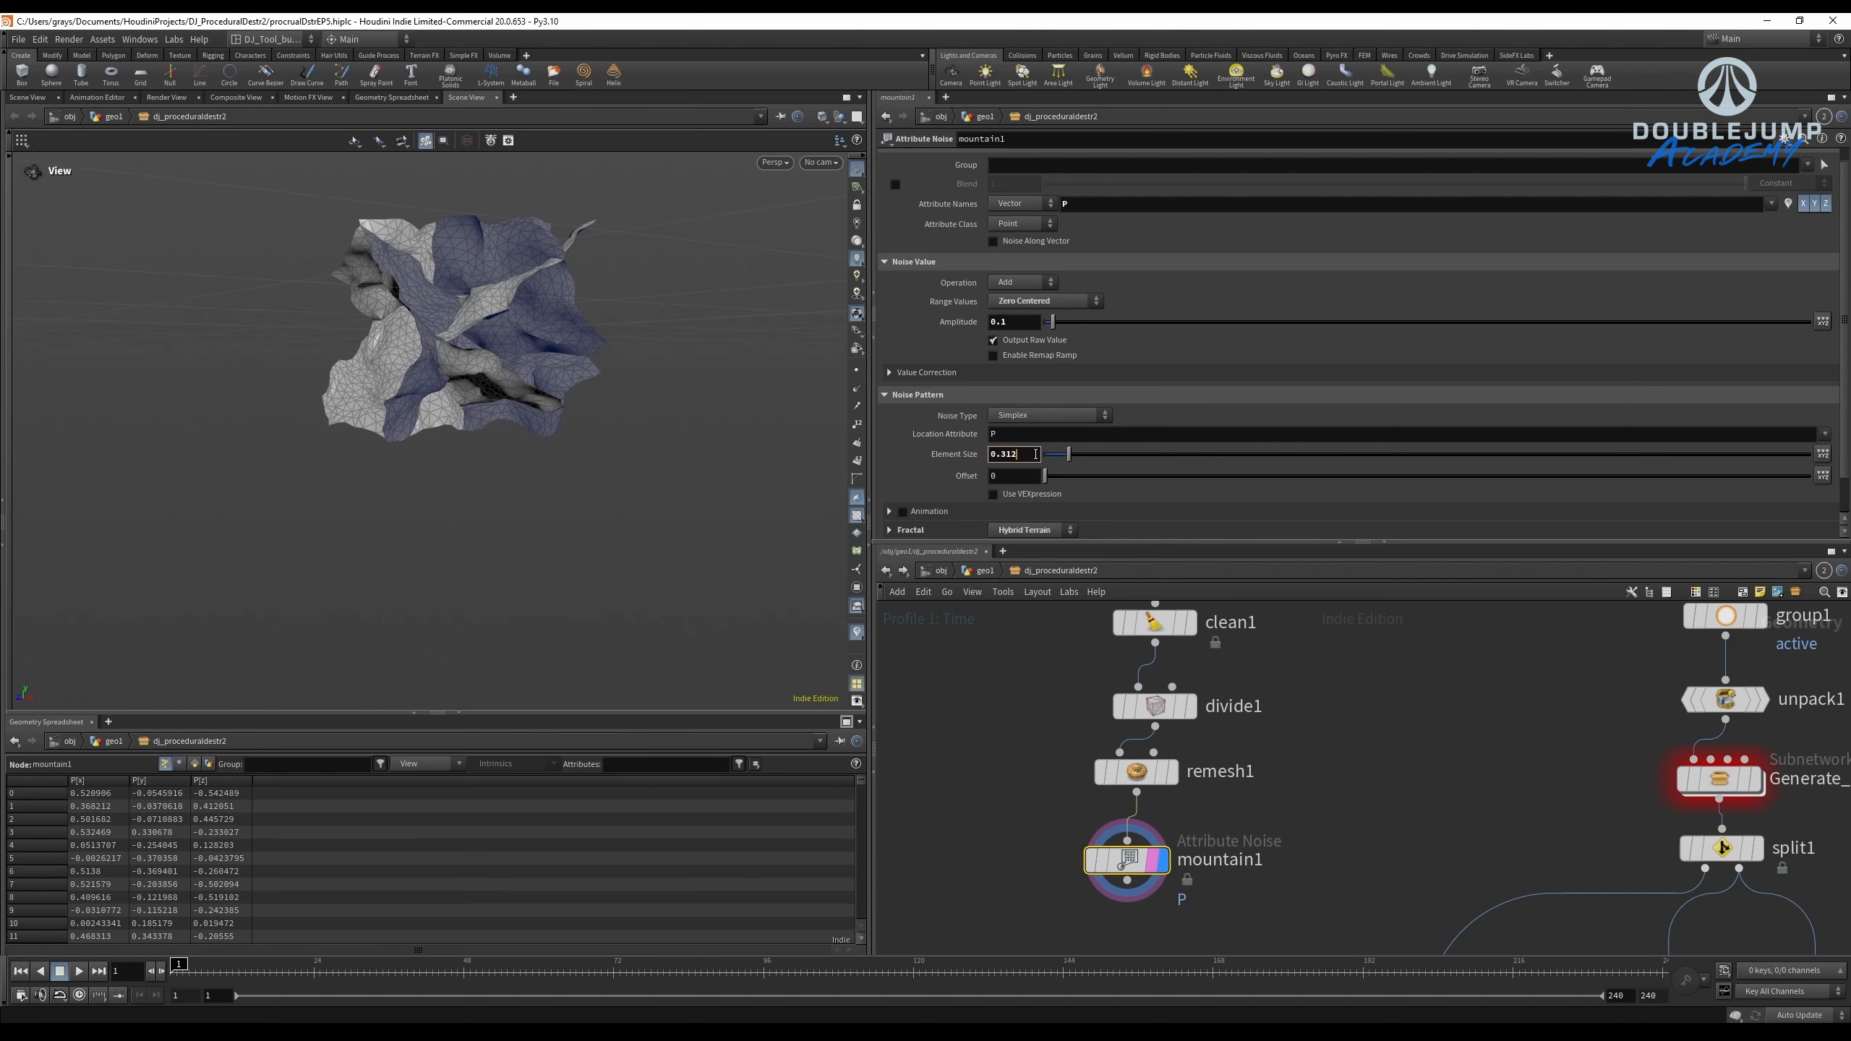
drag(770, 340, 412, 381)
Select the nodes from split2 to mountain1 and align them in a straight vertical chain.
scroll(1359, 720, down, 4)
middle_drag(1360, 720, 1297, 763)
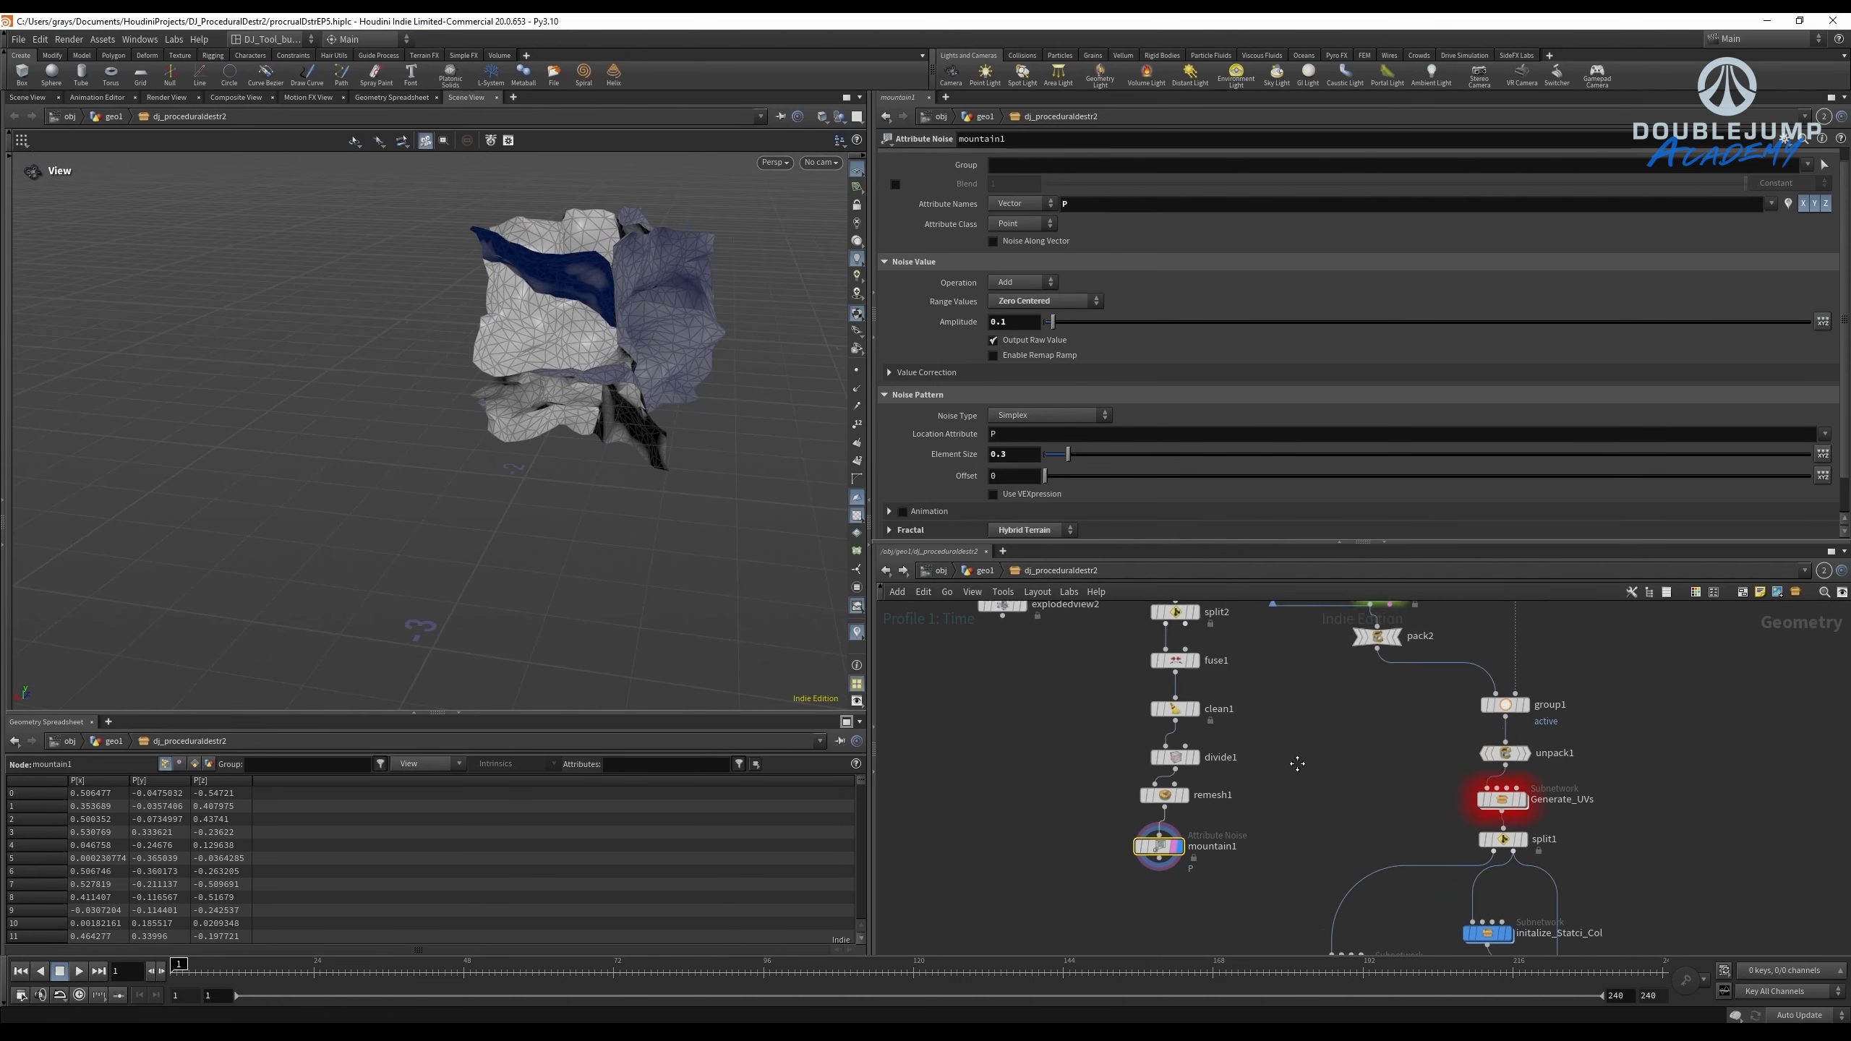
scroll(1239, 729, down, 2)
middle_drag(1131, 707, 1131, 777)
drag(1155, 643, 1216, 939)
click(1108, 736)
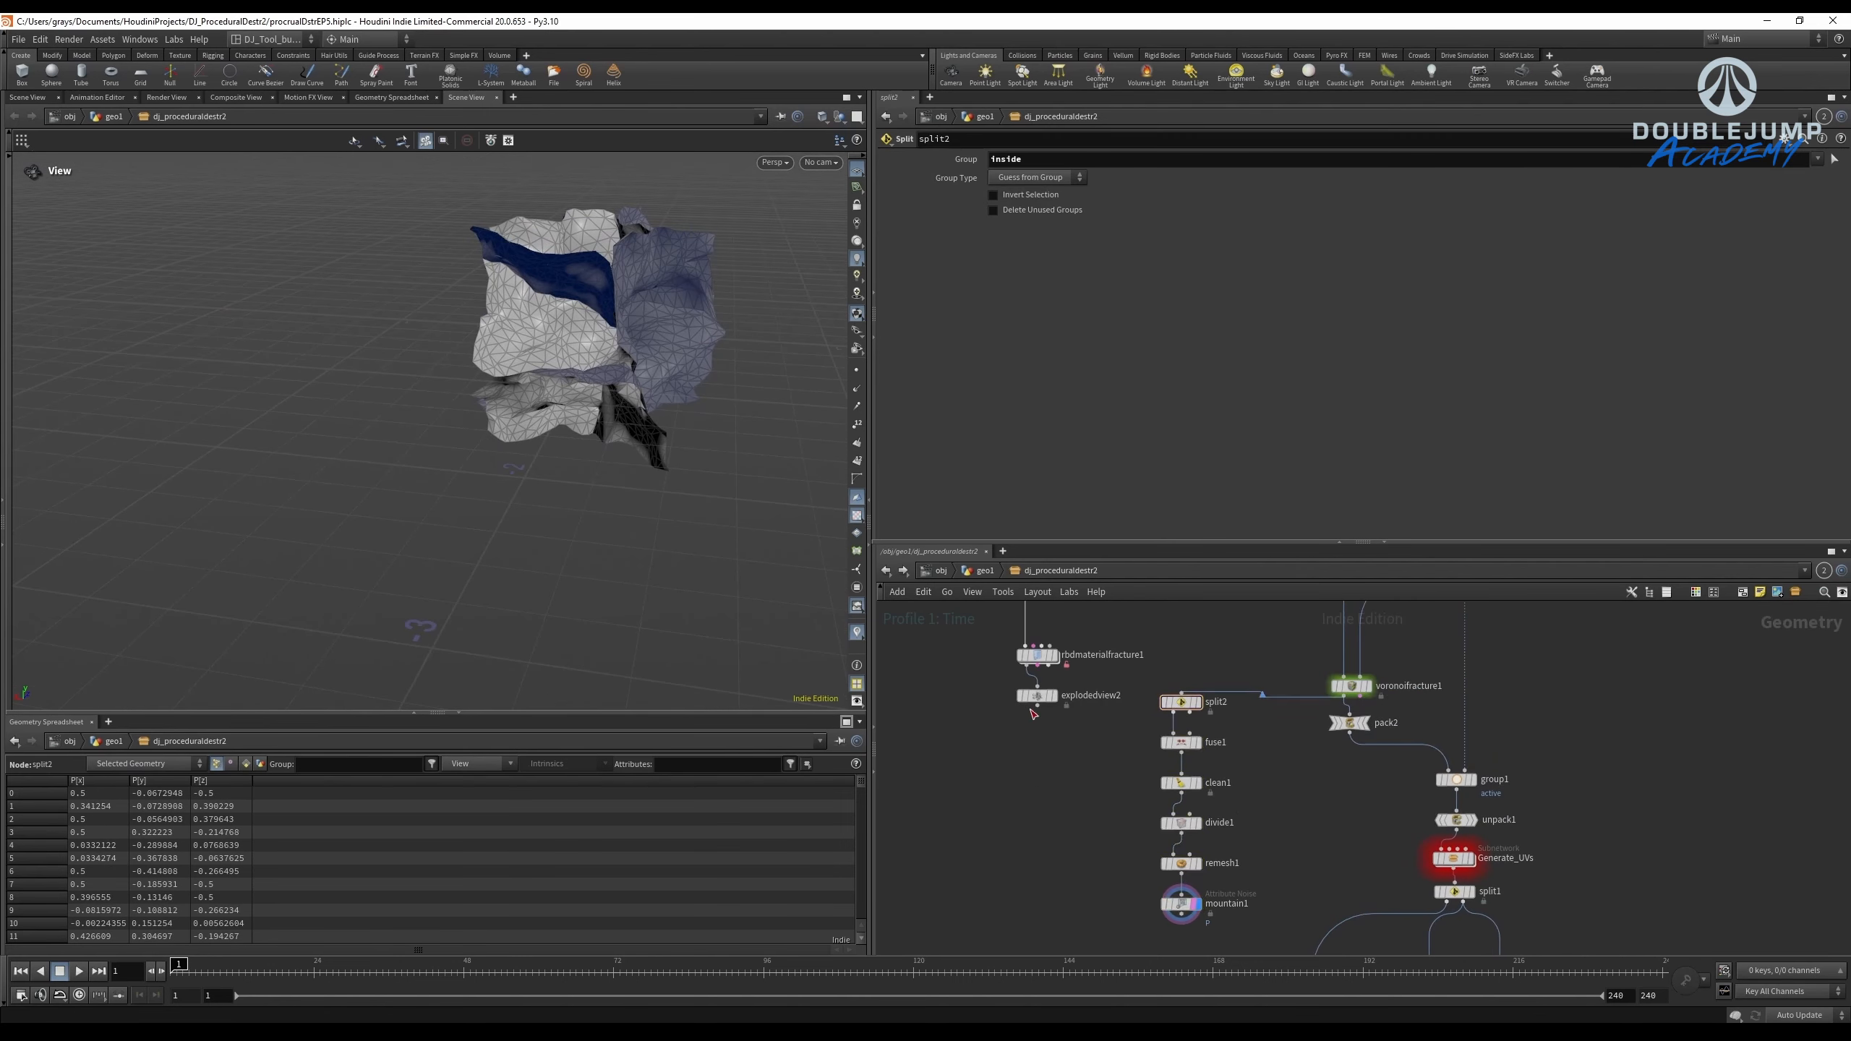
Go inside rbdmaterialfracture1 and its CONCRETE_FRACTURE0 node to find the Edge Guide Geo network section.
scroll(1042, 631, up, 4)
click(1082, 647)
double_click(1055, 685)
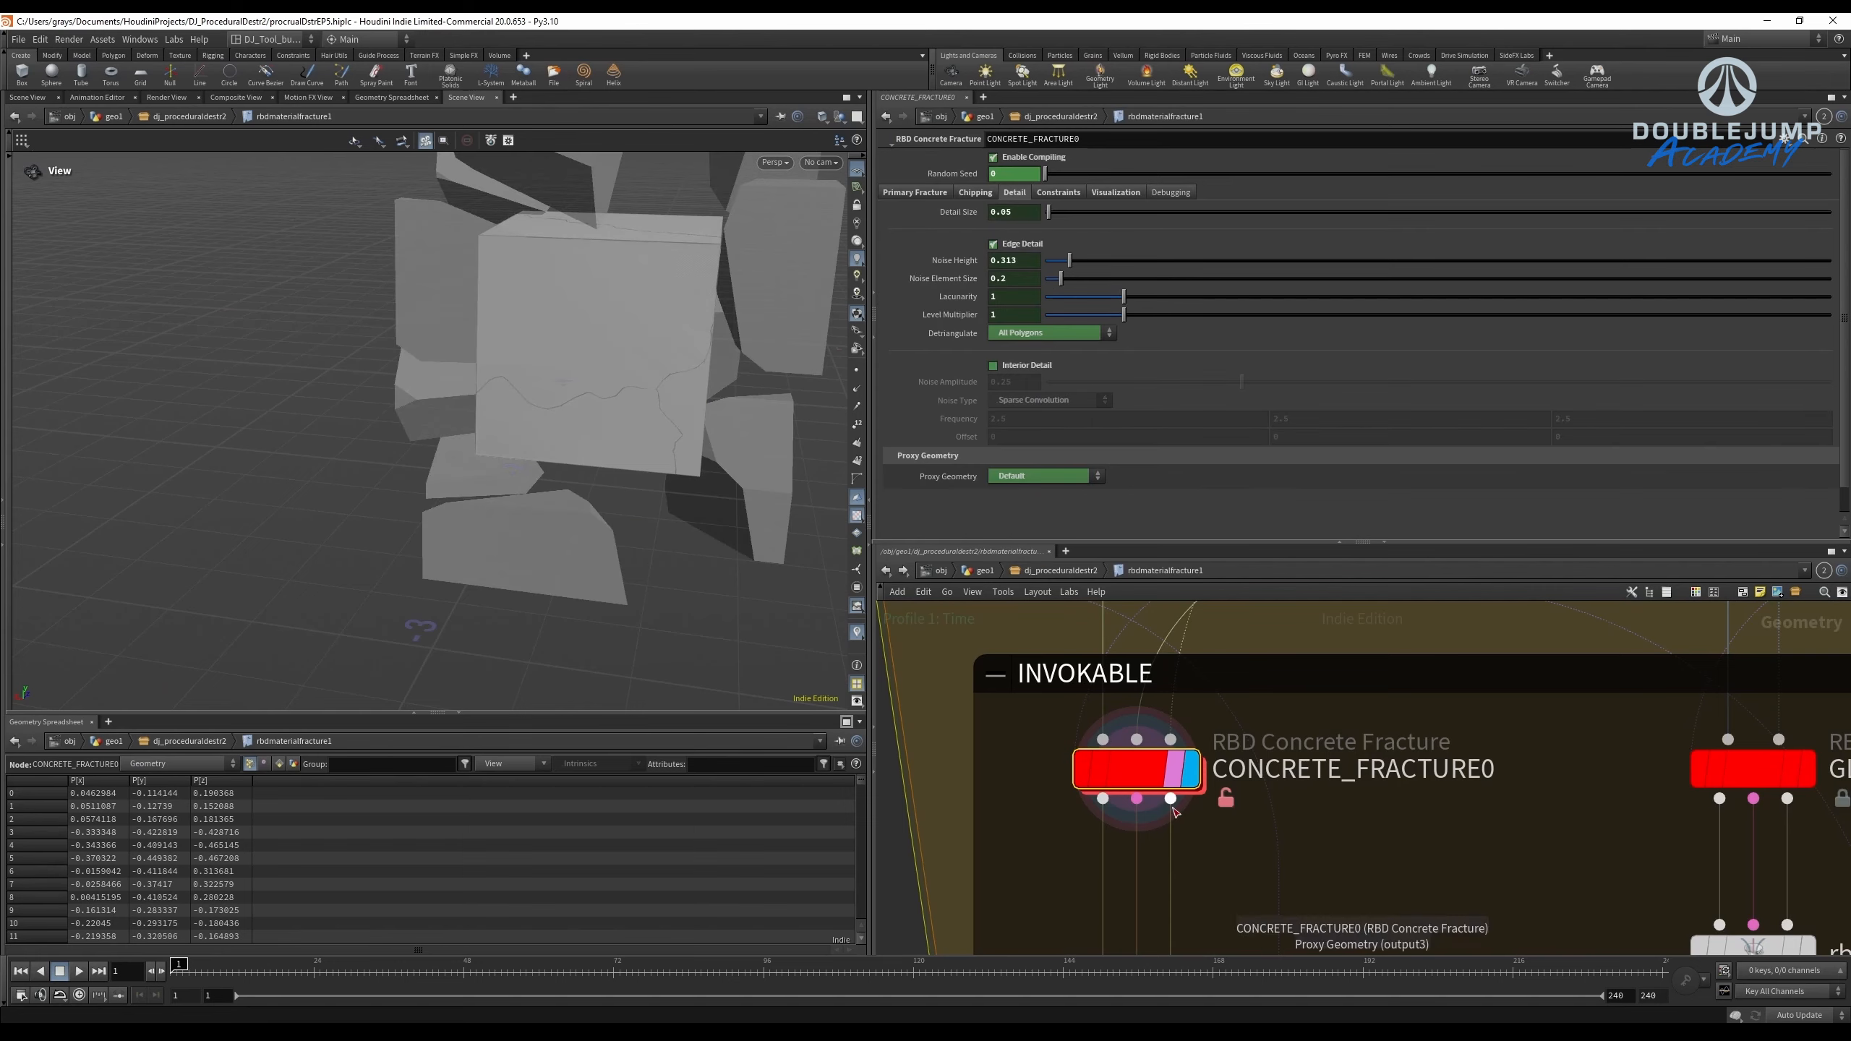
double_click(1142, 762)
scroll(1144, 768, down, 4)
middle_drag(1161, 823, 1097, 712)
middle_drag(1348, 875, 1238, 743)
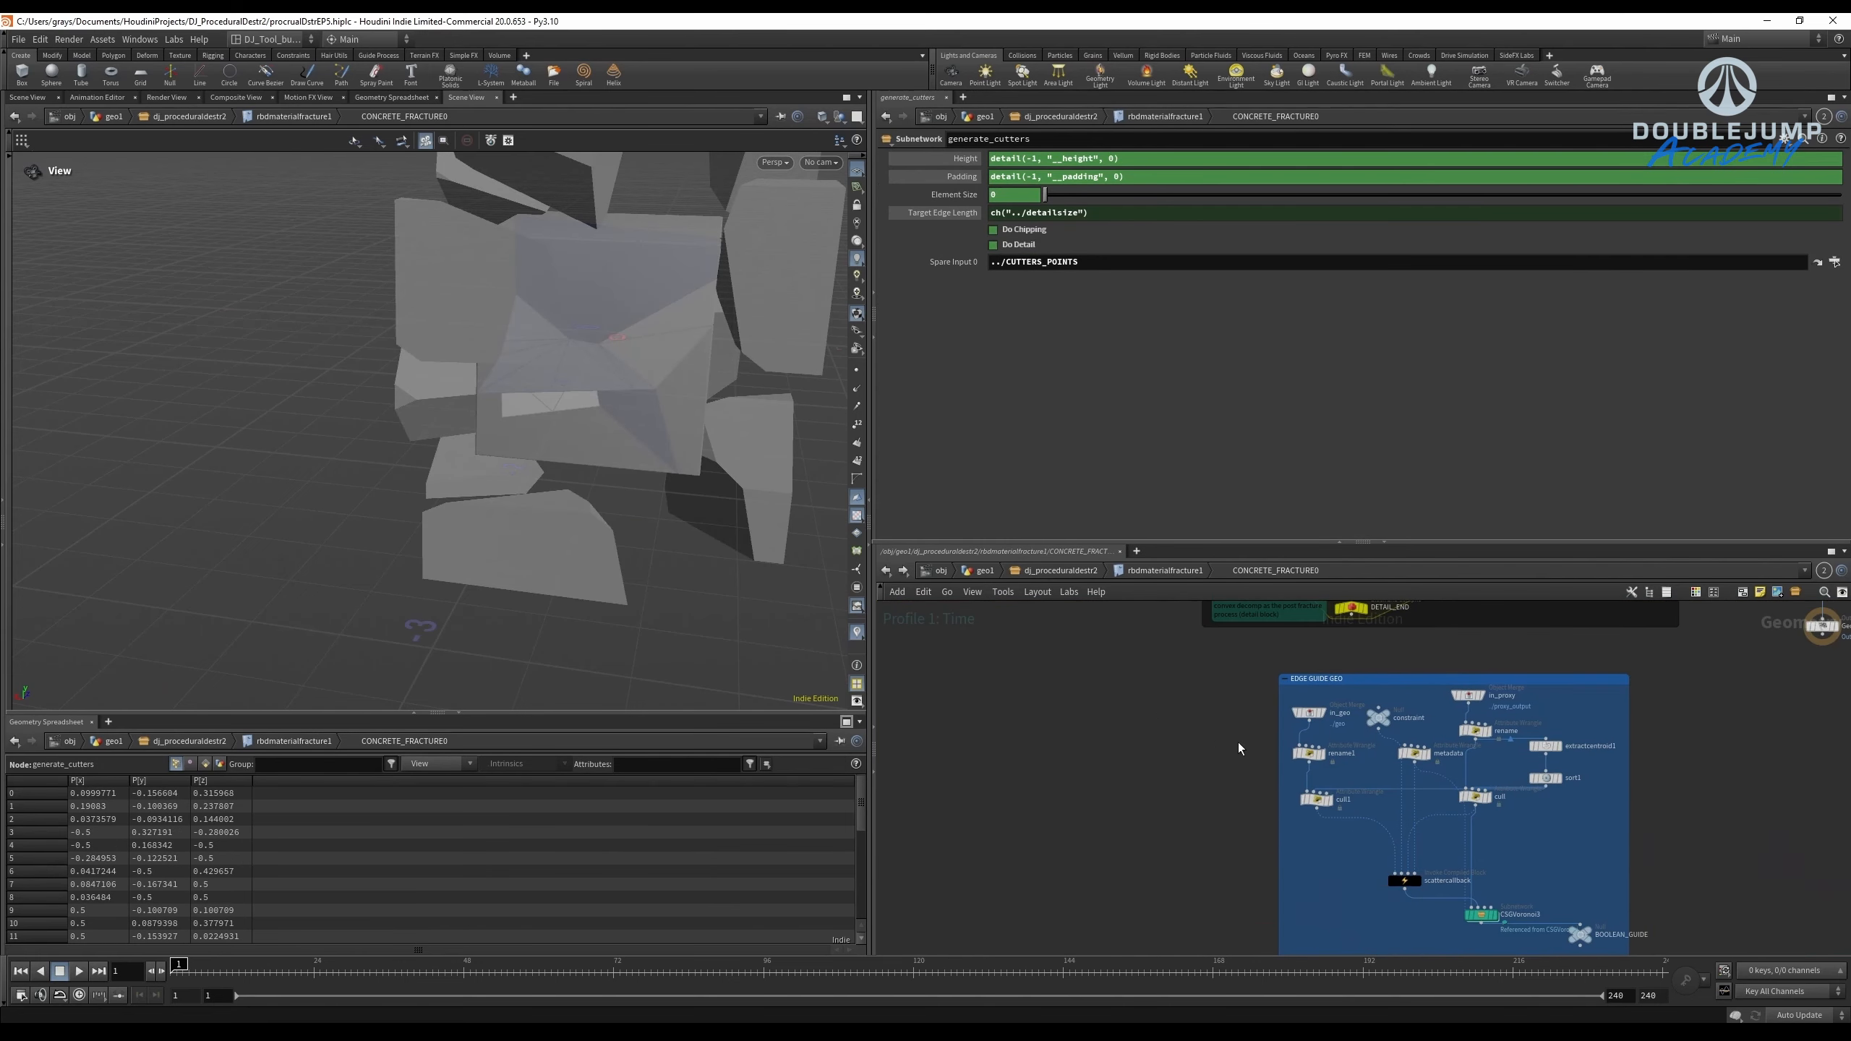
Display the CSGVoronoi3 subnetwork on its own and examine its noisy cutter surfaces.
scroll(1240, 745, down, 3)
middle_drag(1343, 838, 1218, 705)
scroll(1278, 713, up, 8)
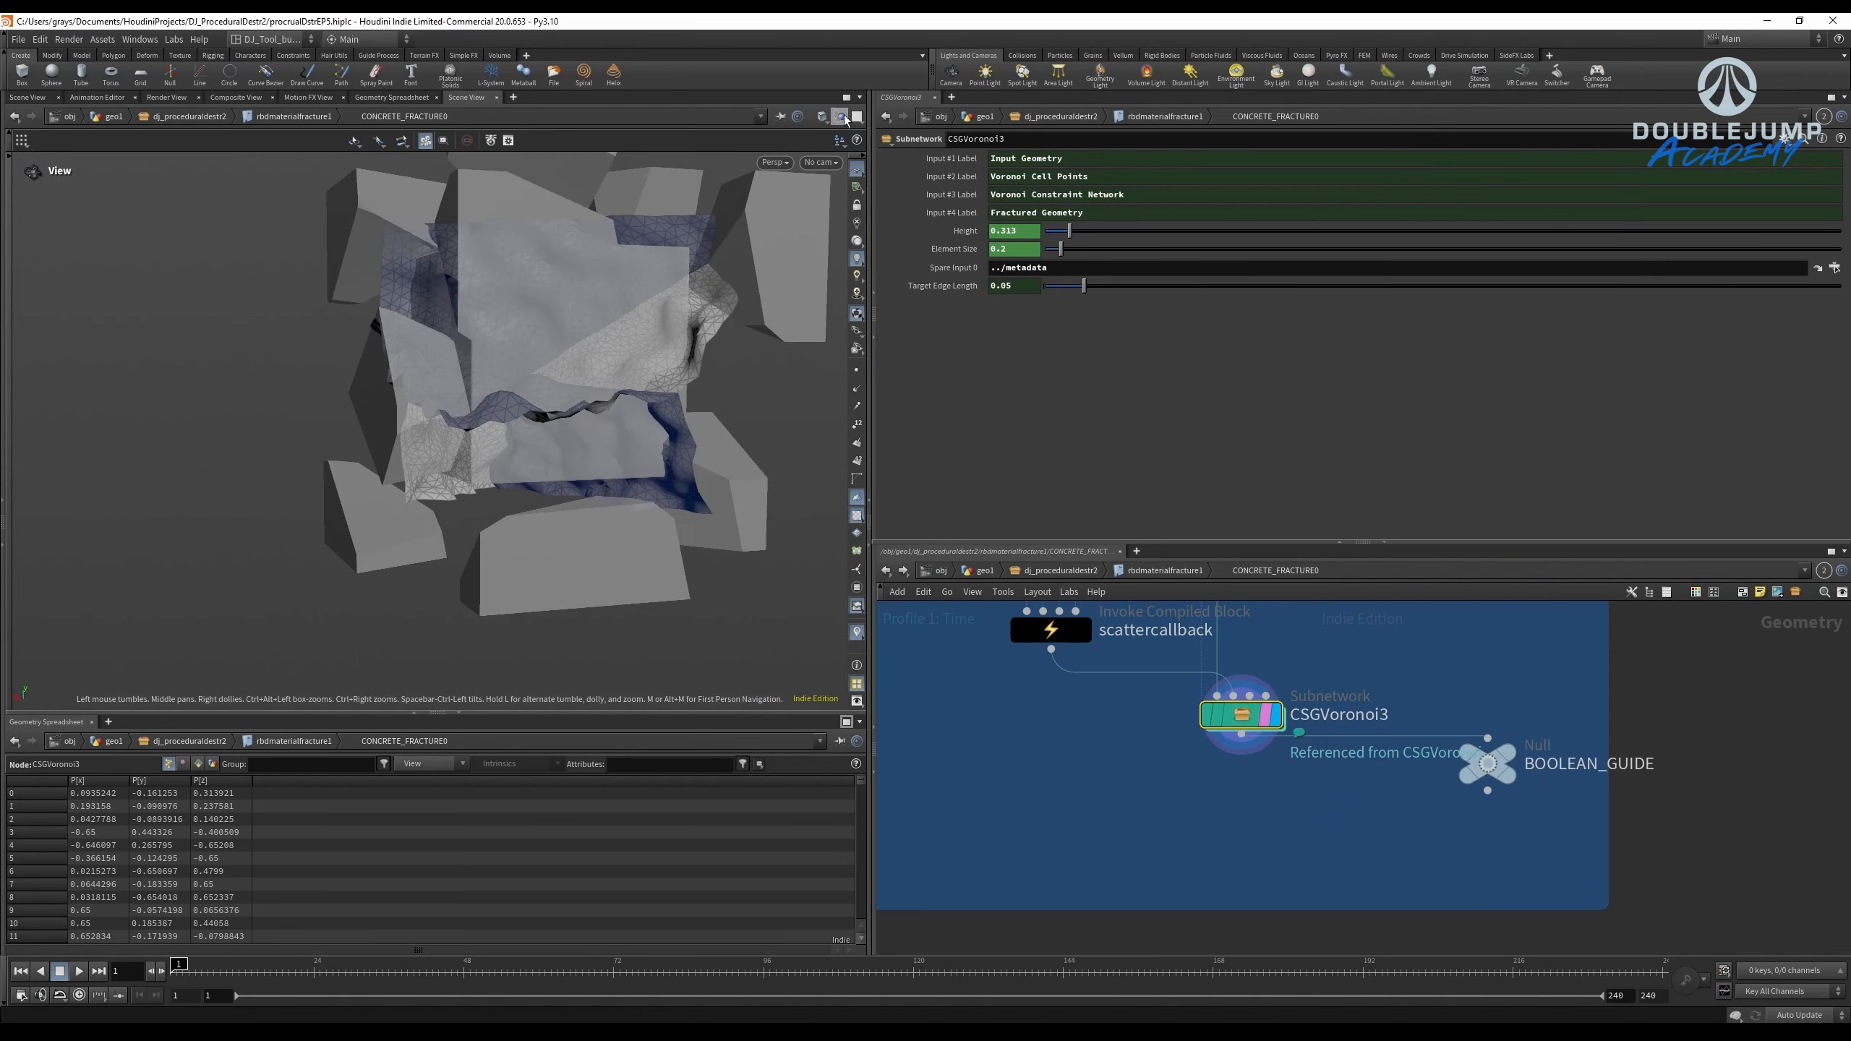
click(888, 162)
drag(767, 352, 595, 390)
Return to the dj_proceduraldestr2 network and display mountain1 to compare its surfaces with the built-in cutters.
click(1063, 571)
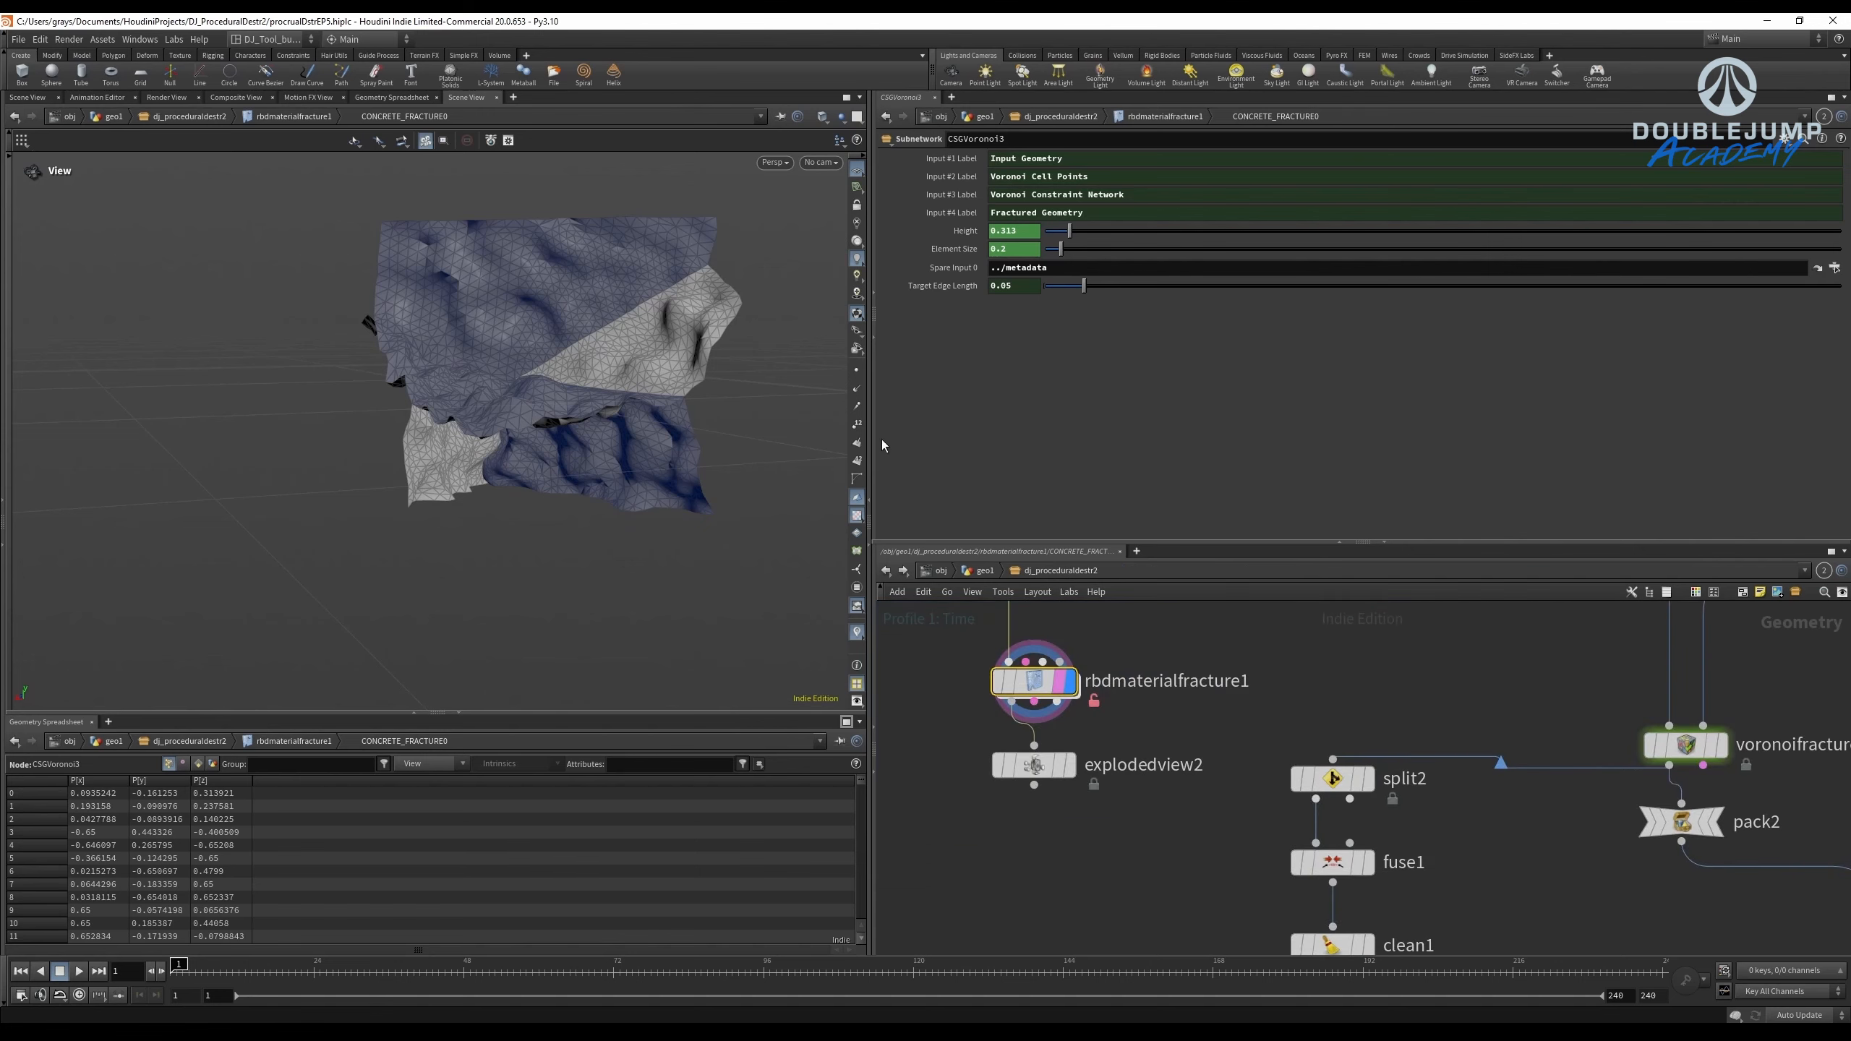
scroll(1251, 868, up, 3)
click(1210, 831)
click(1228, 831)
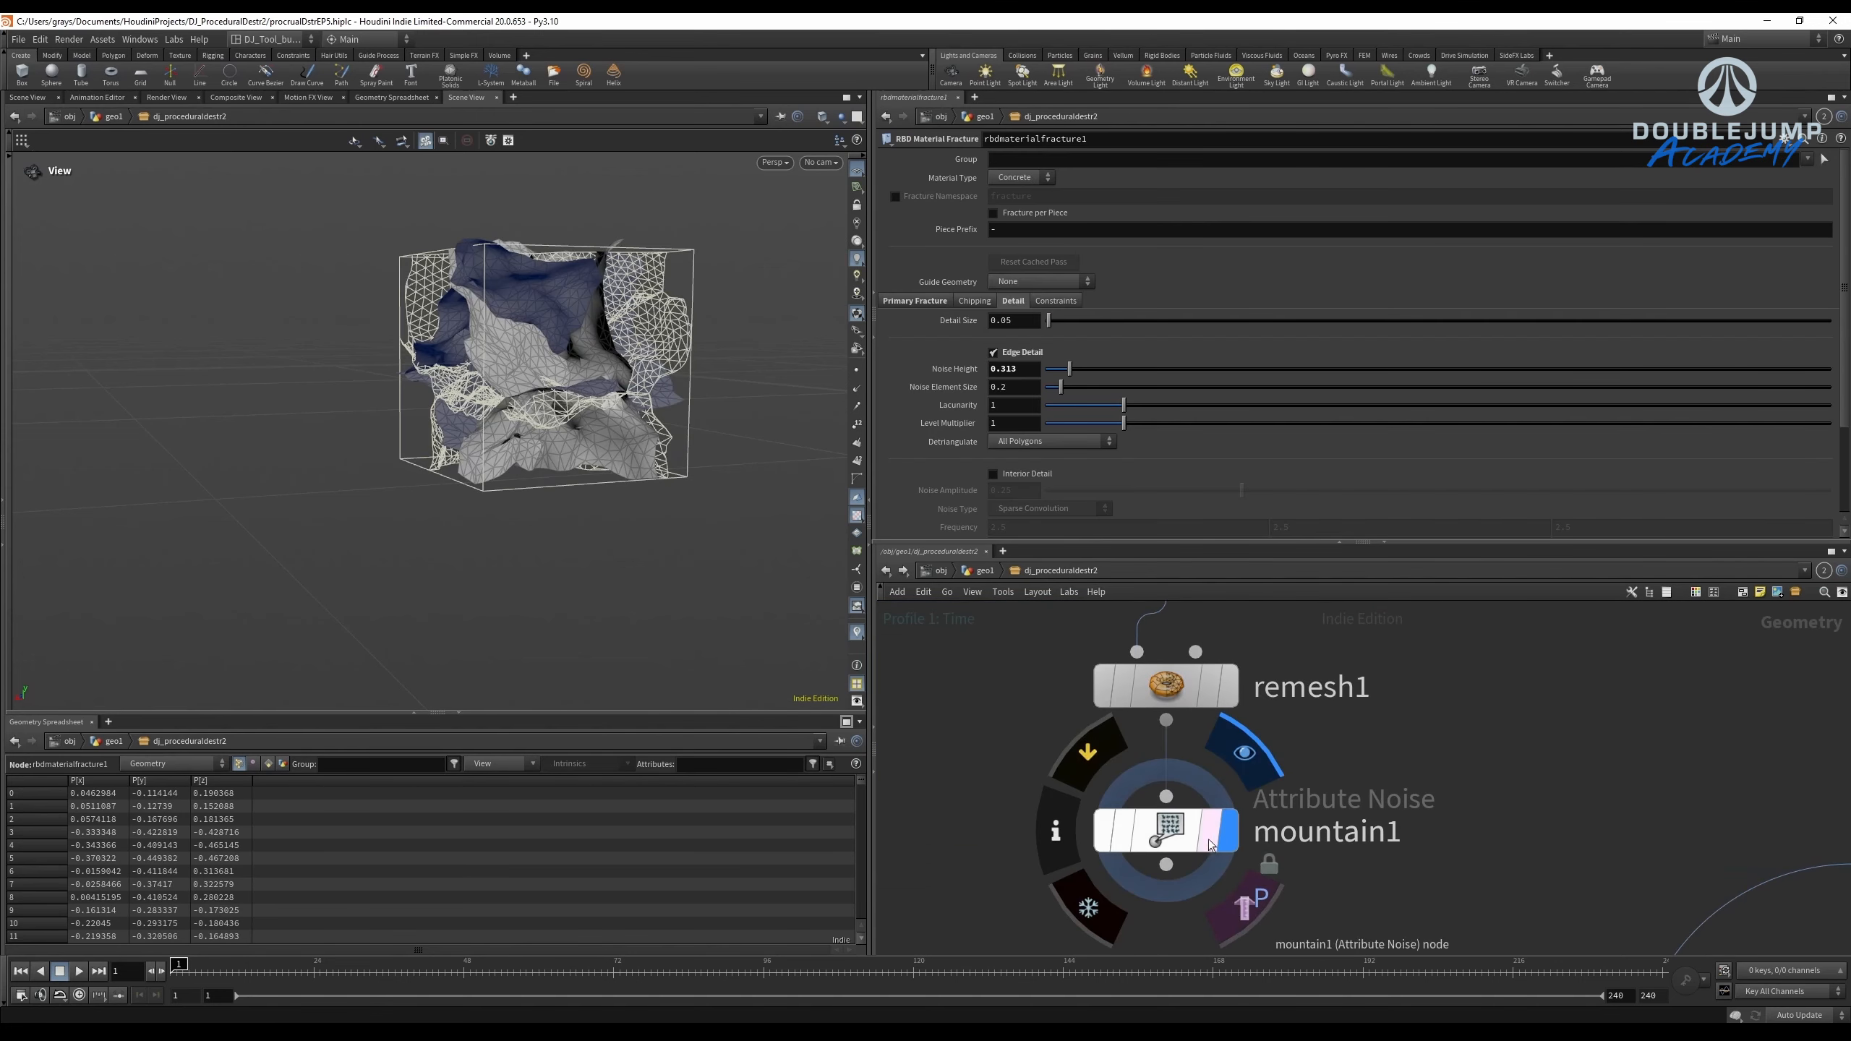
drag(583, 371, 613, 414)
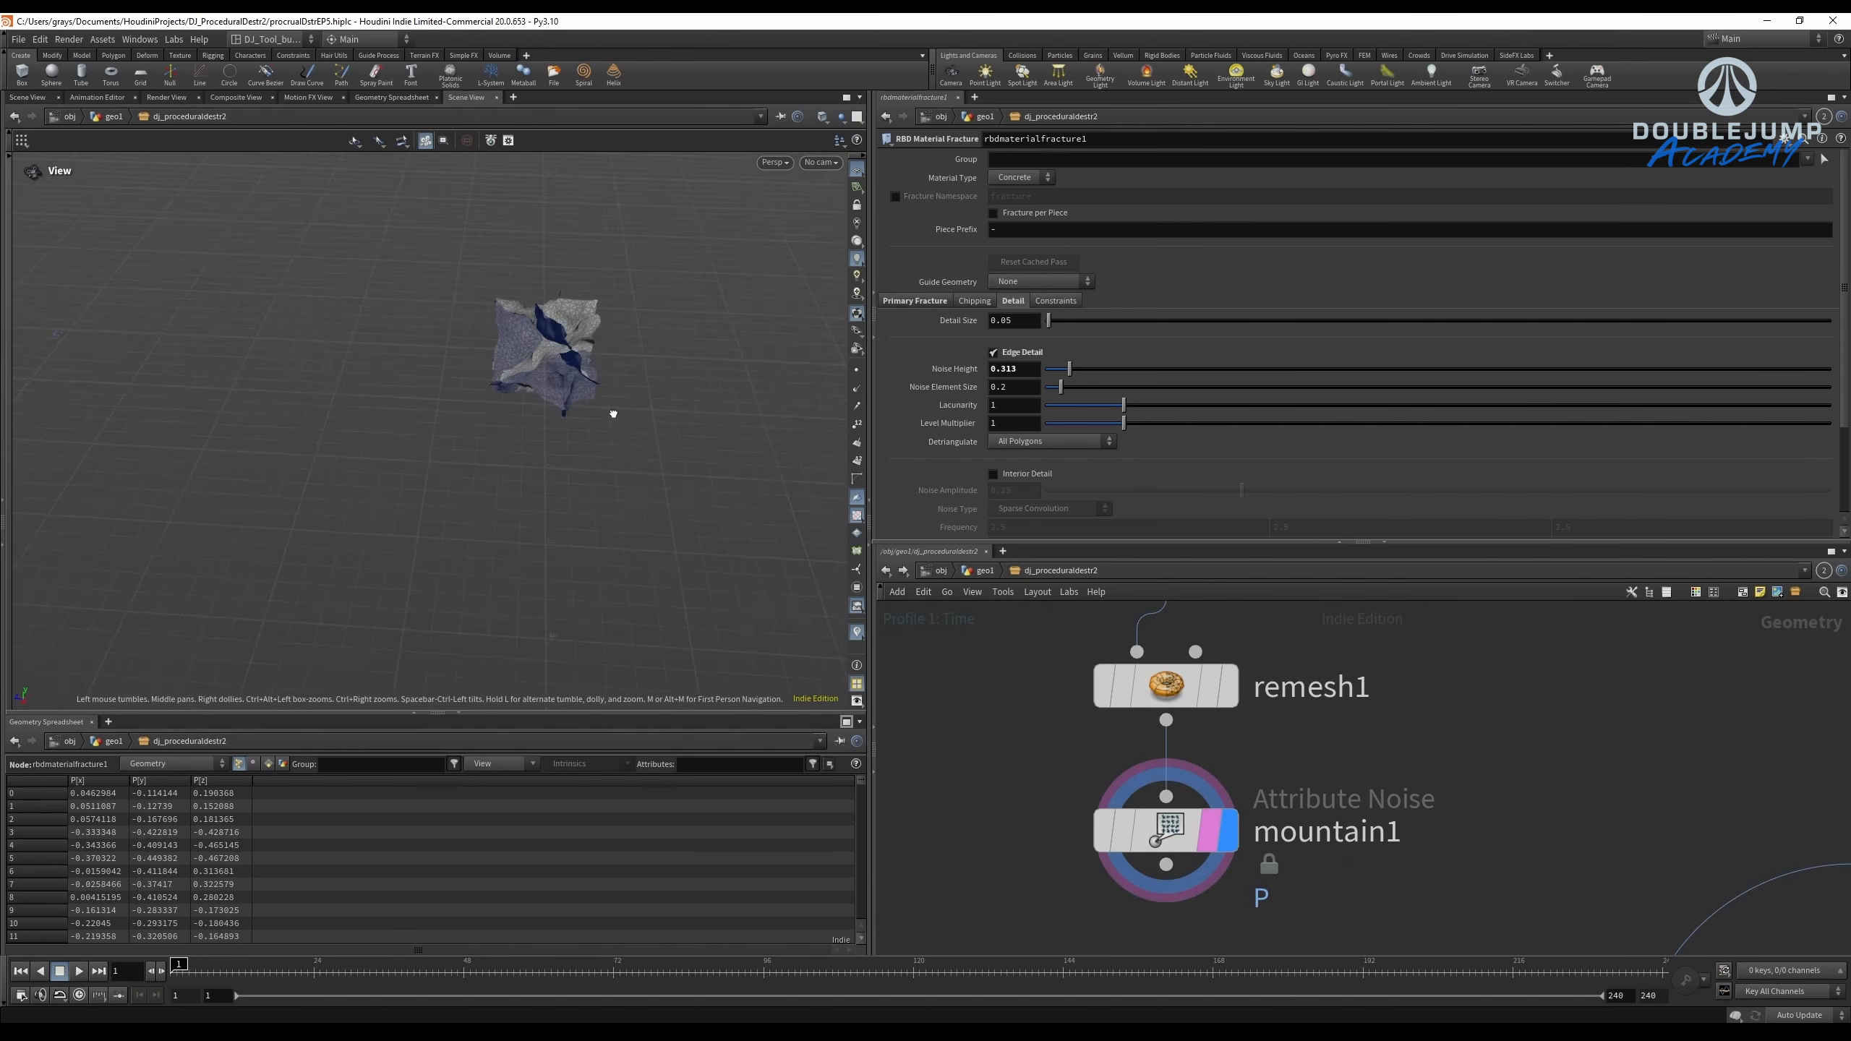
scroll(1423, 759, down, 6)
middle_drag(1421, 745, 1303, 845)
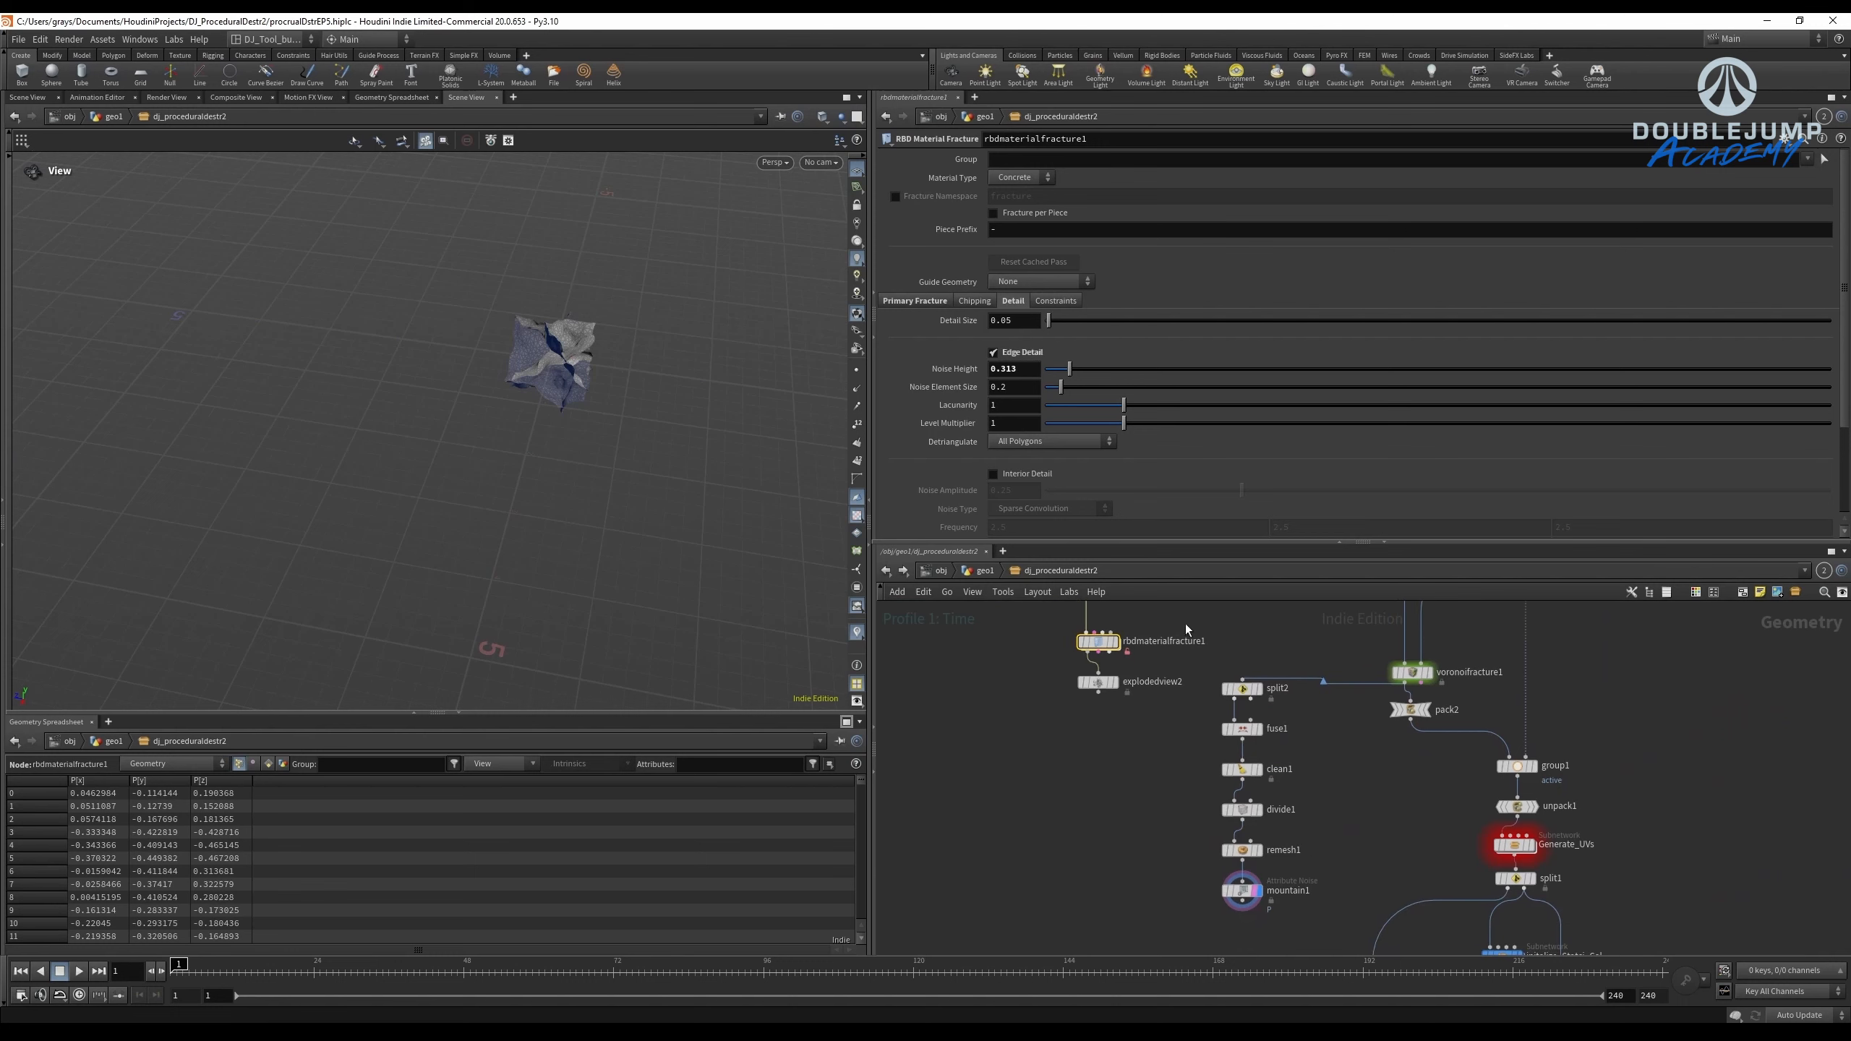
drag(1201, 655, 1316, 916)
middle_drag(1147, 884, 1148, 718)
click(1196, 738)
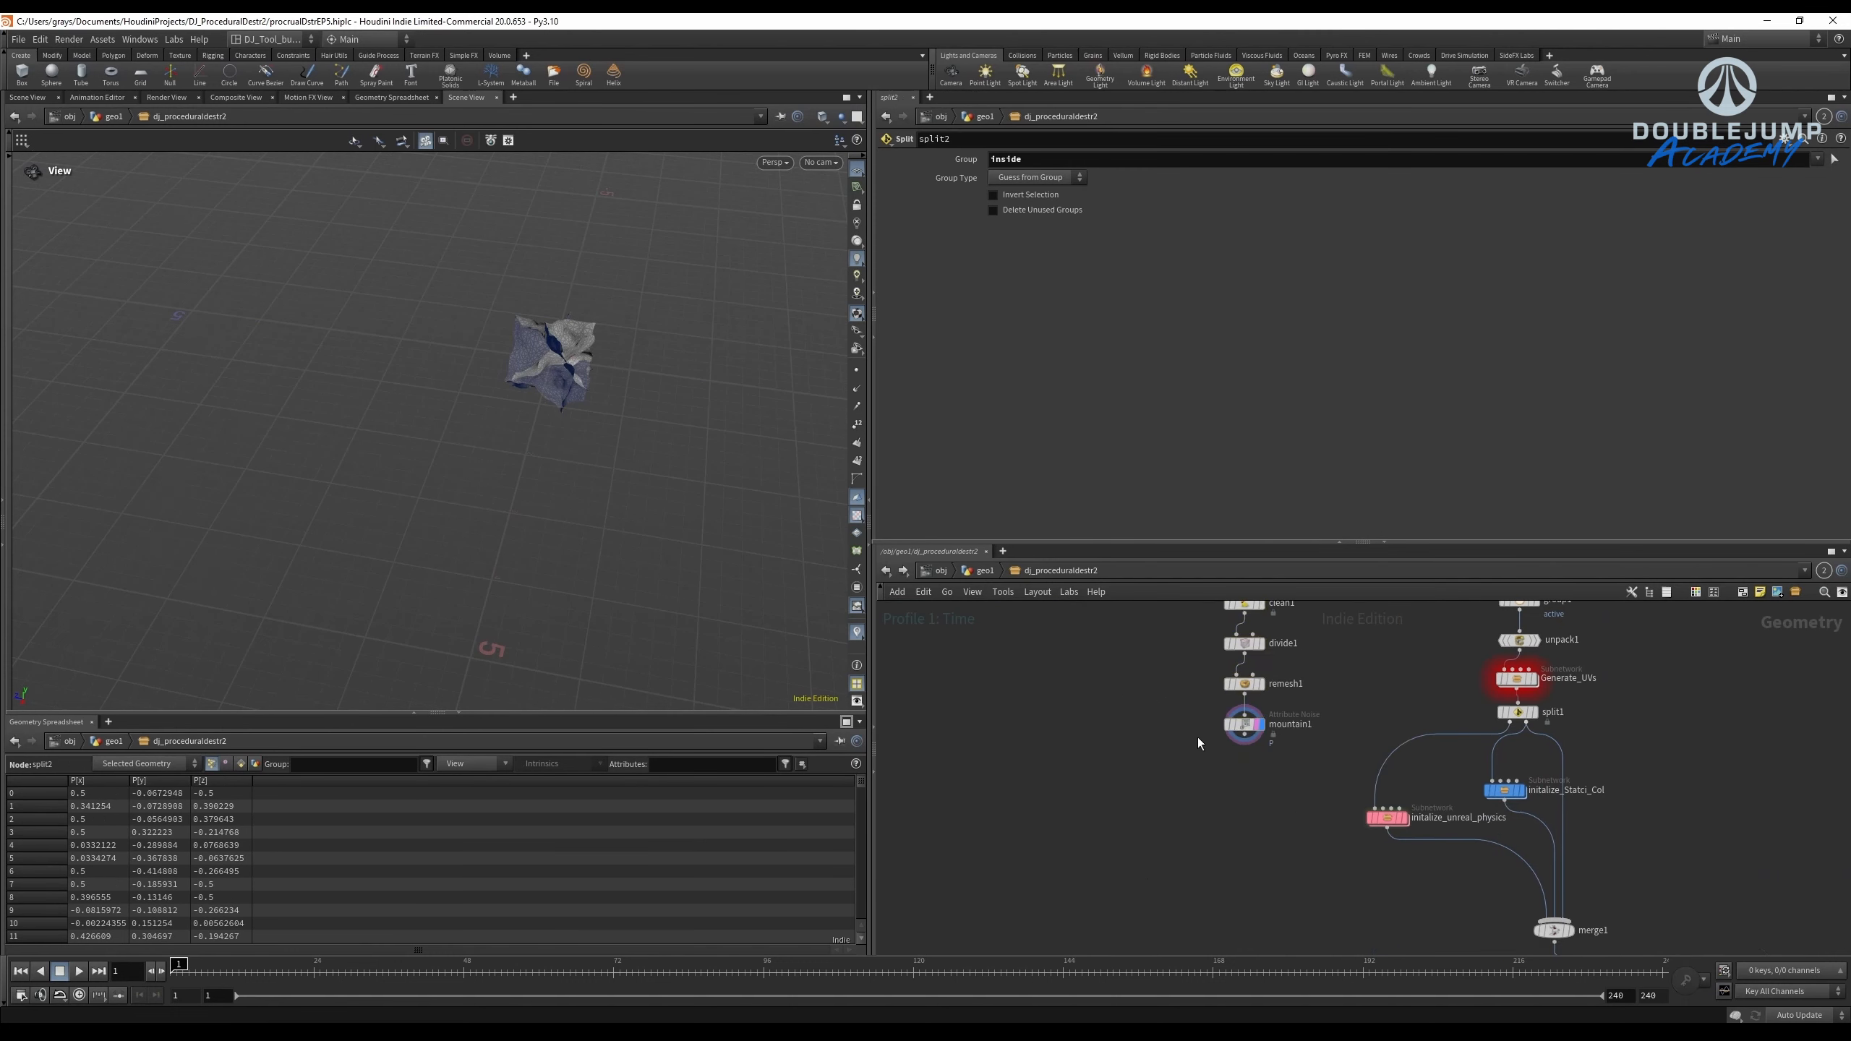
Select the mountain1 node and save the scene file.
scroll(1195, 738, up, 4)
click(1267, 719)
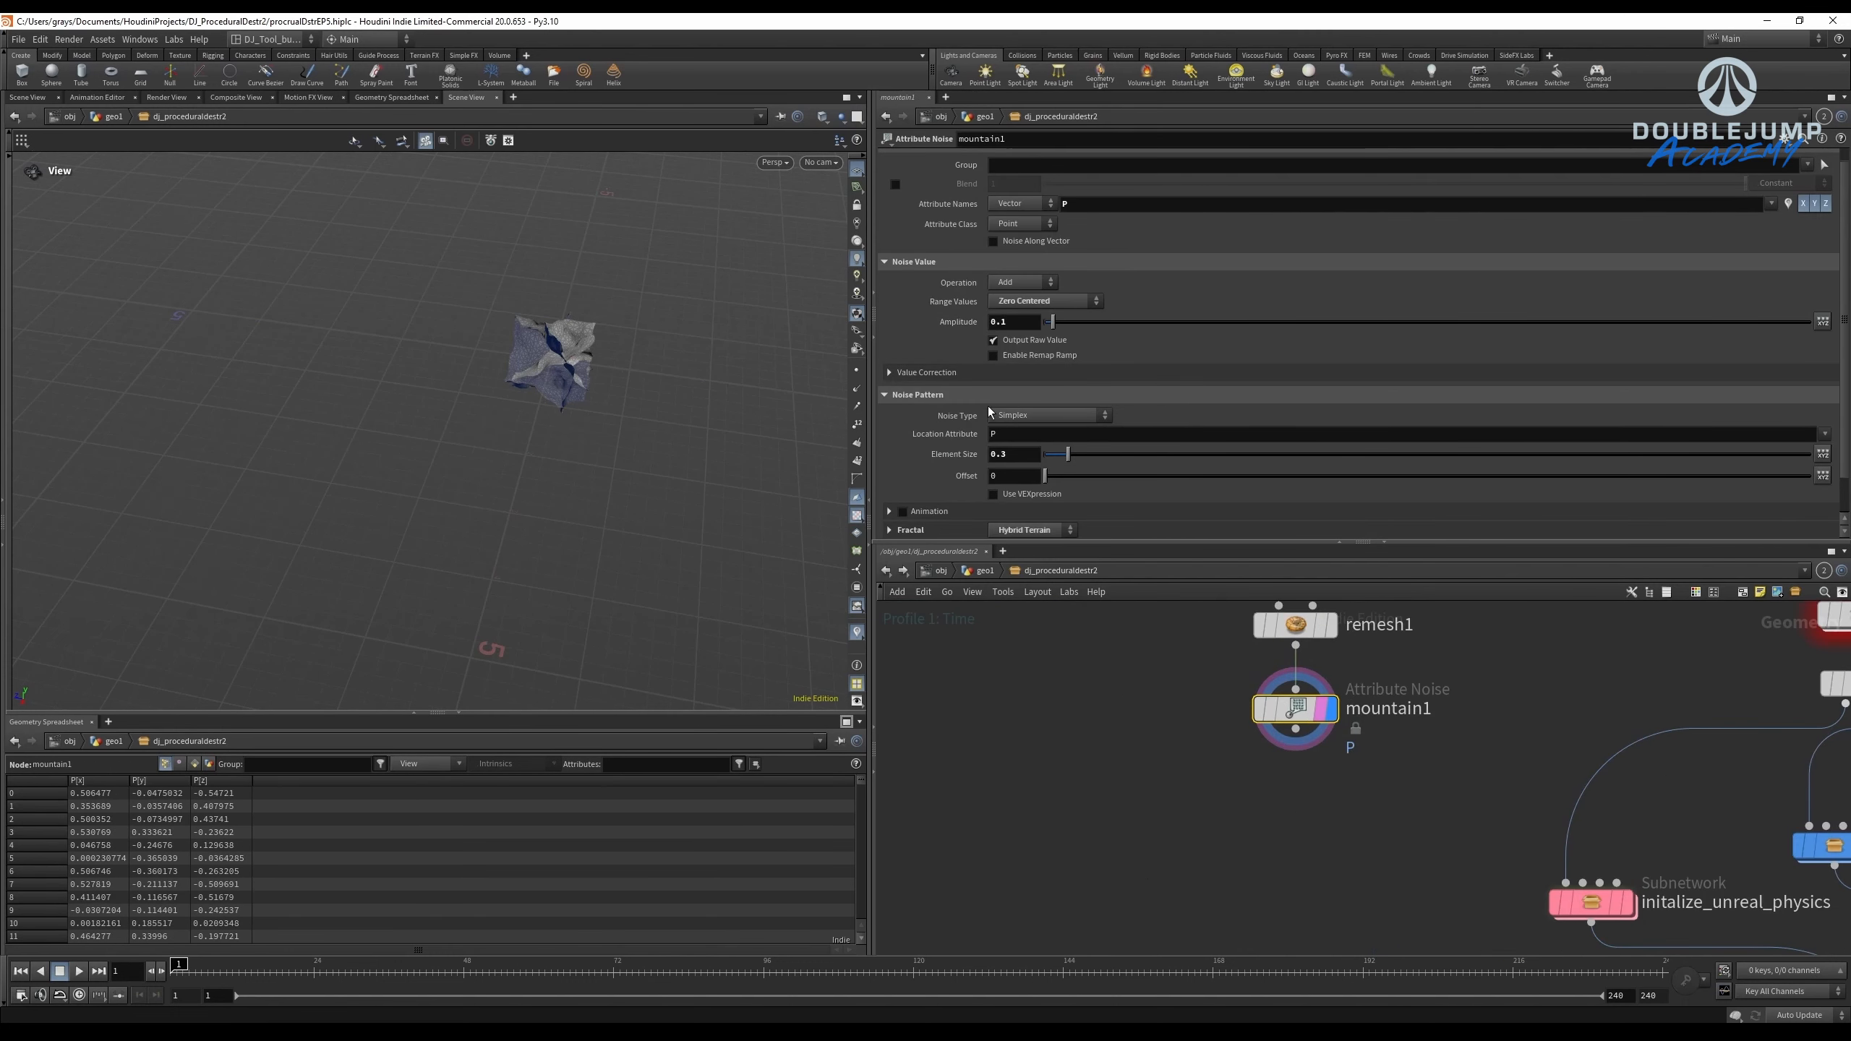
scroll(1079, 702, down, 3)
middle_drag(1099, 709, 1091, 835)
key(ctrl+s)
scroll(1096, 830, down, 4)
middle_drag(1069, 752, 1102, 768)
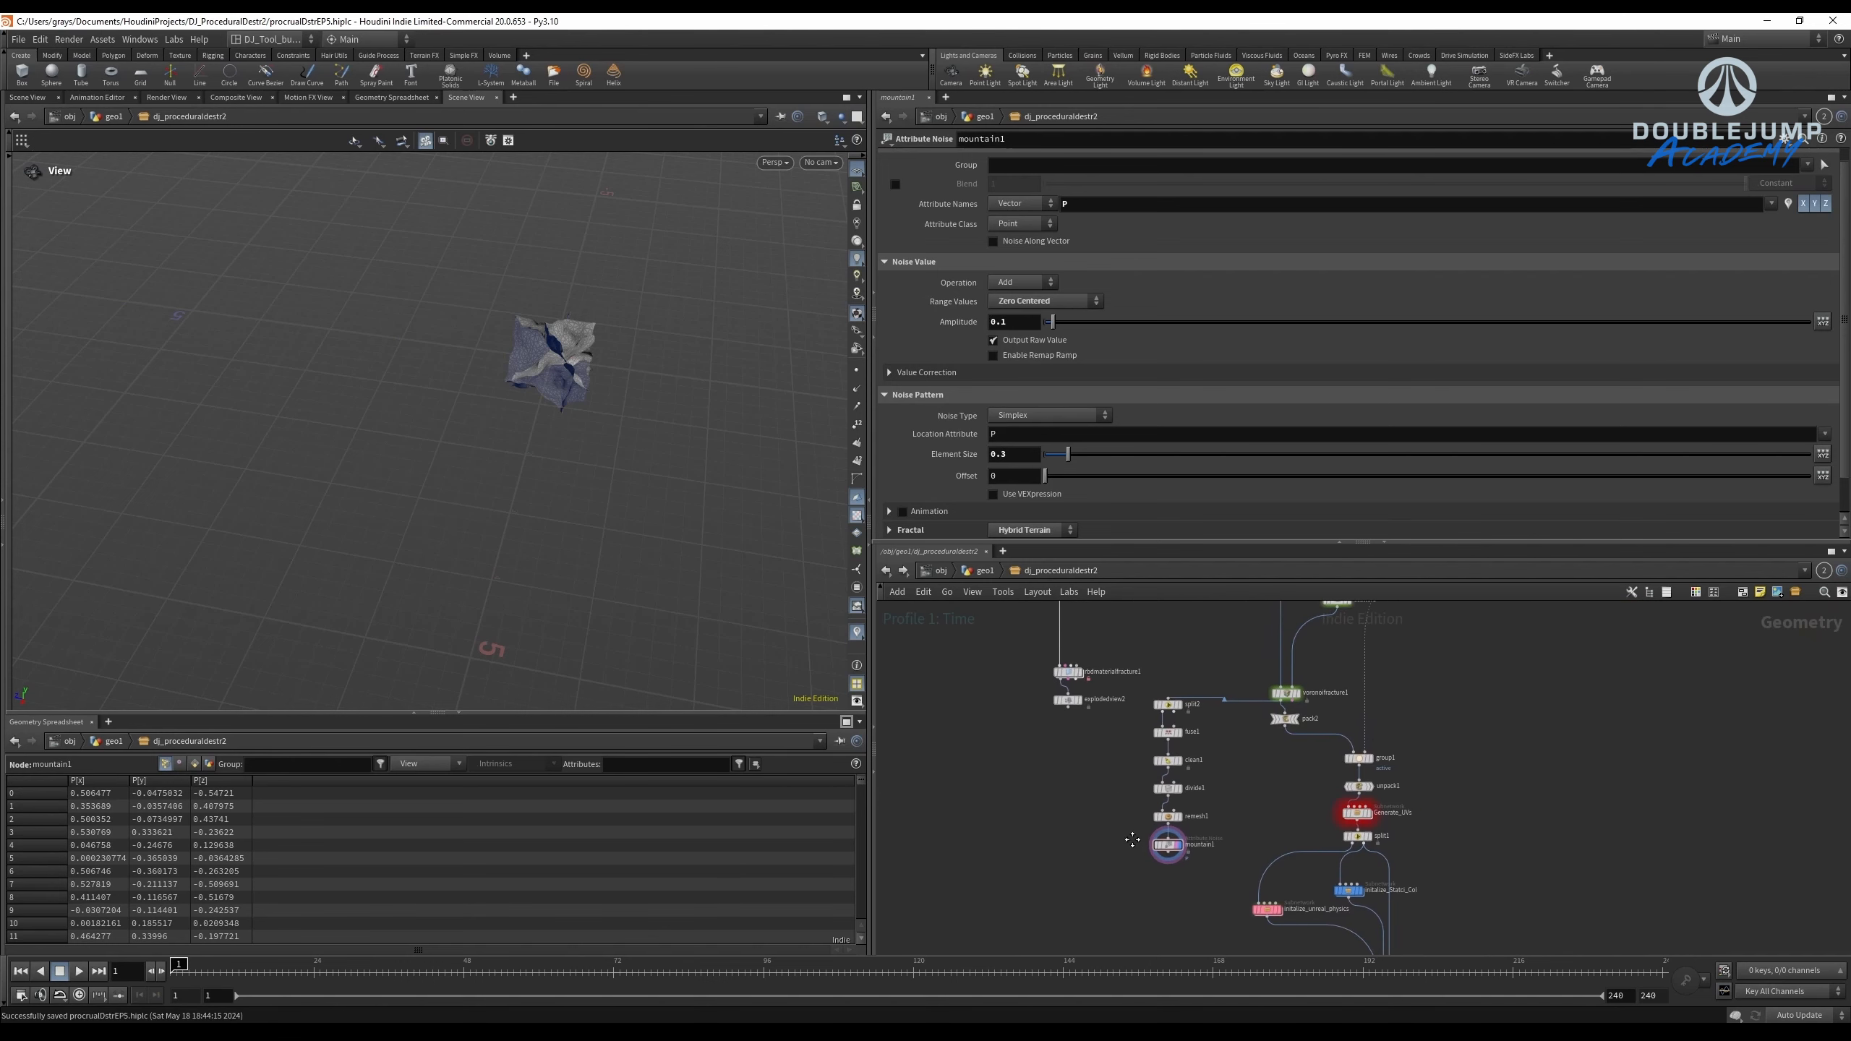
Move the rbdmaterialfracture1 node and its exploded view node together farther away from the split2 chain.
scroll(1102, 767, up, 3)
drag(1099, 756, 999, 594)
middle_drag(1049, 756, 1068, 858)
drag(1062, 754, 980, 756)
middle_drag(1067, 922, 1006, 730)
middle_drag(1023, 886, 1105, 813)
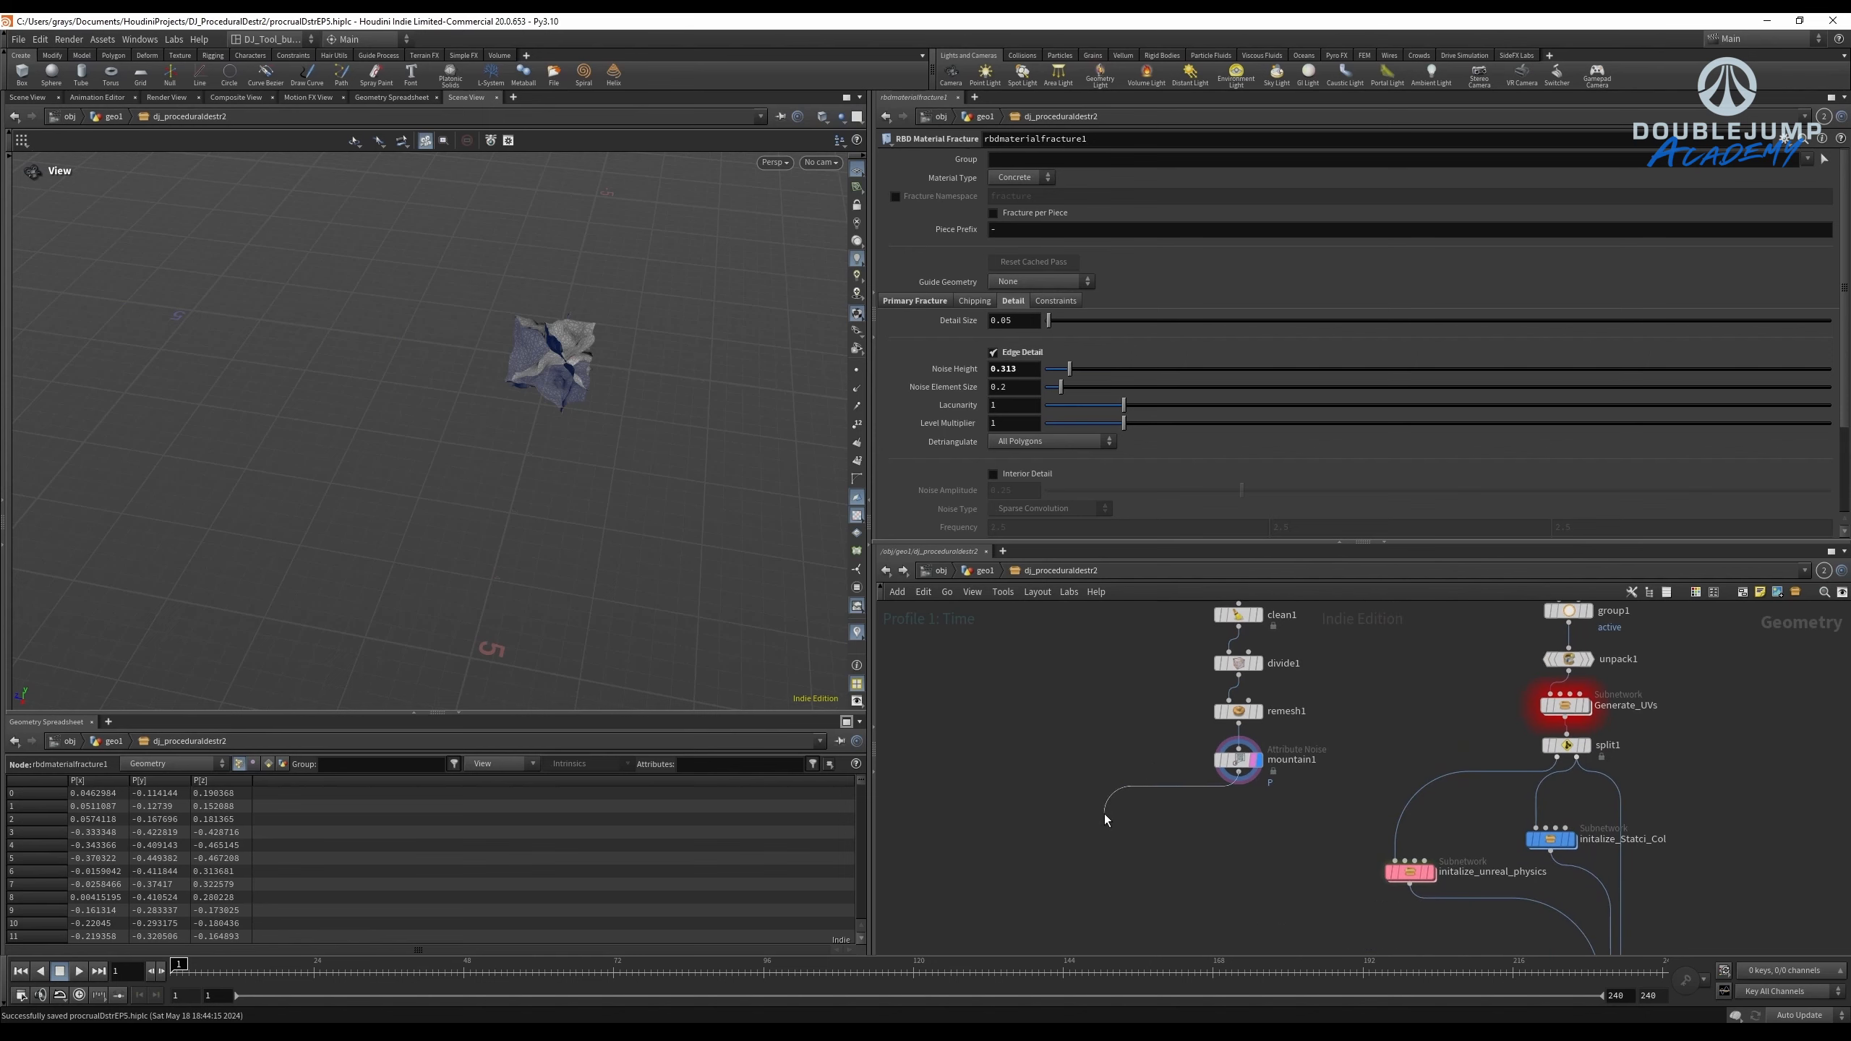
key(Tab)
text(bool)
key(Return)
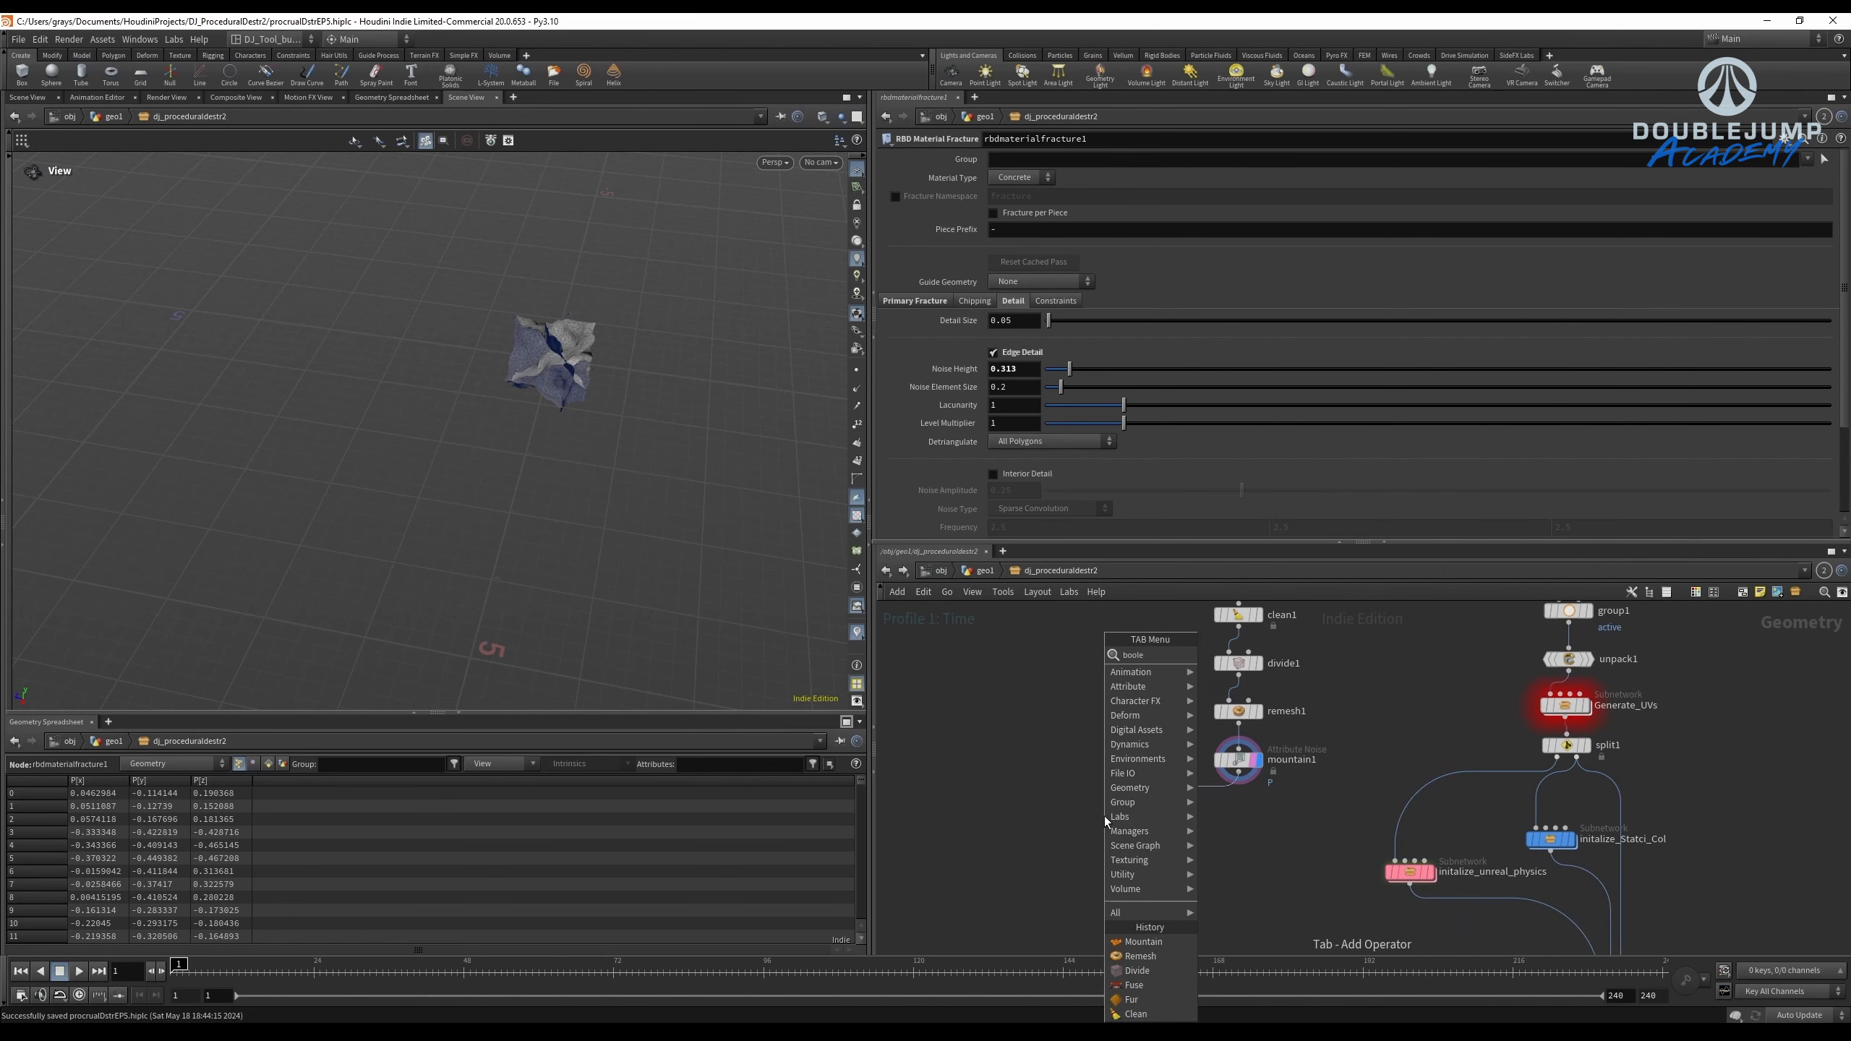
key(ctrl+z)
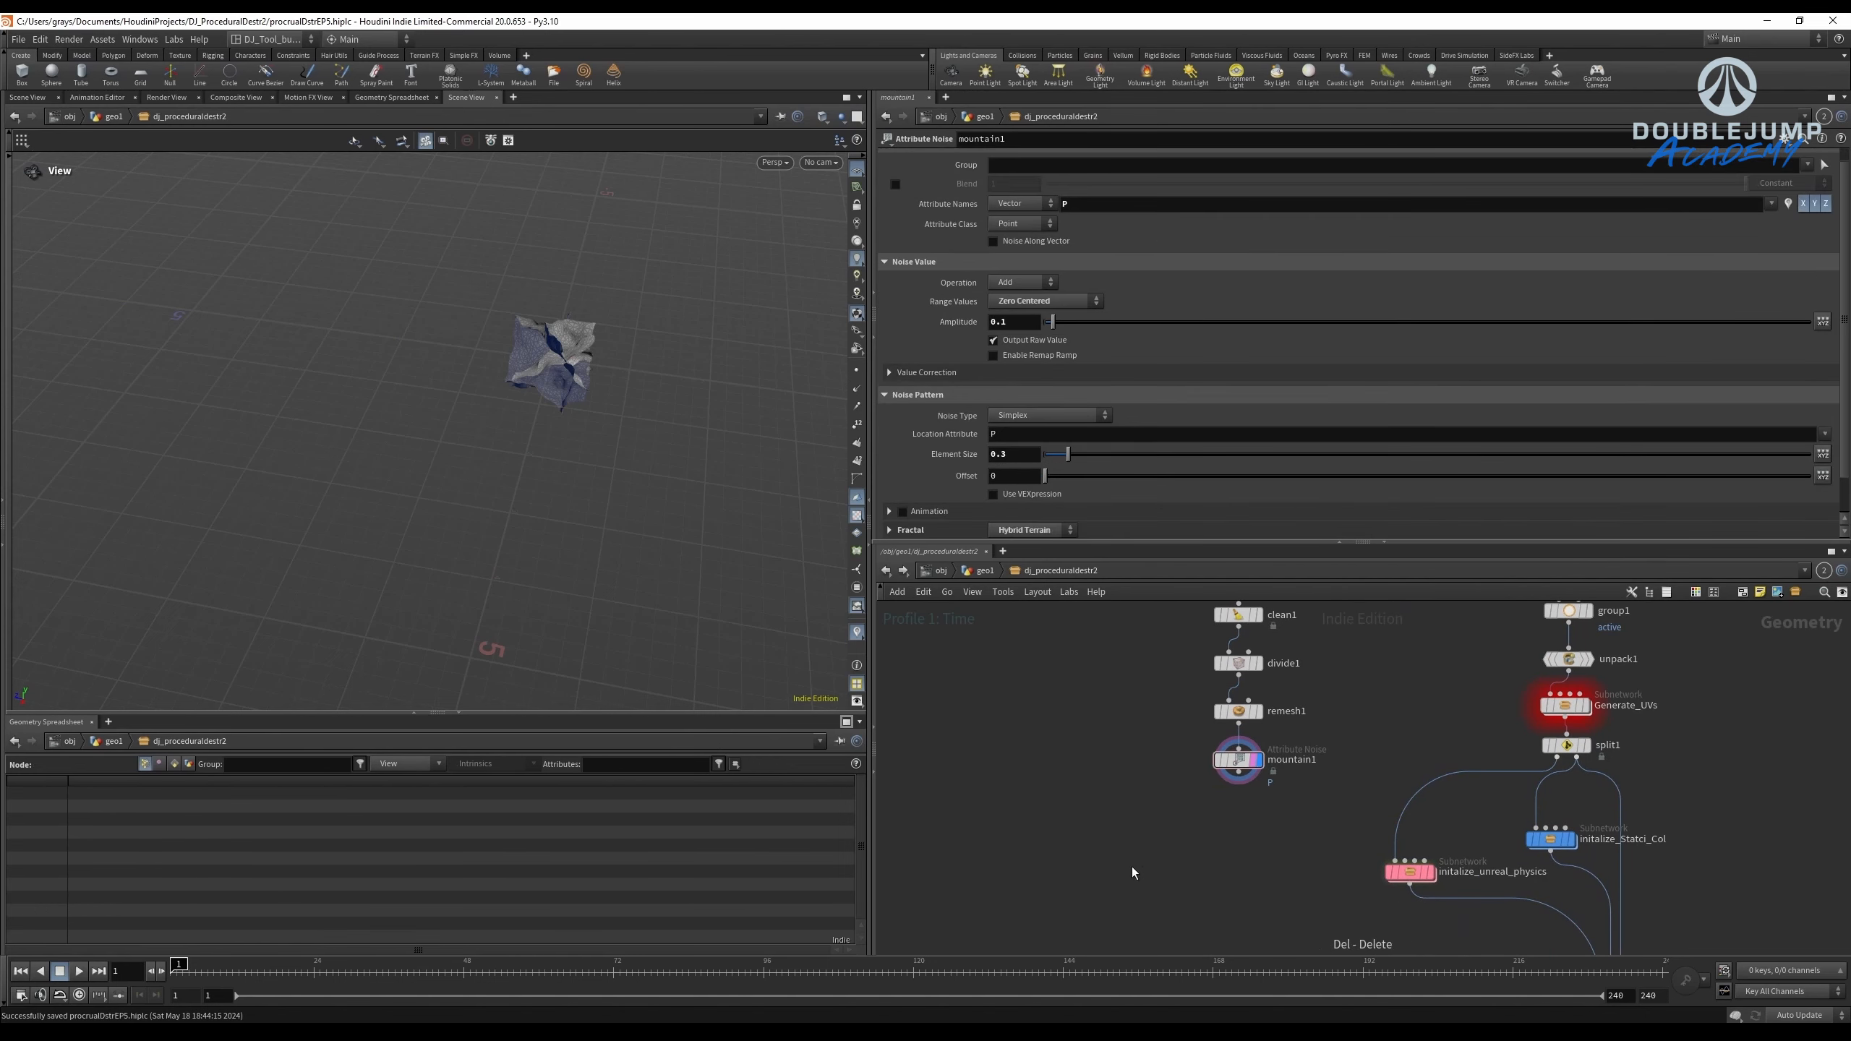
Add a Boolean Fracture node below mountain1 and wire mountain1 into its cutting surface input.
key(Tab)
text(bf)
key(Return)
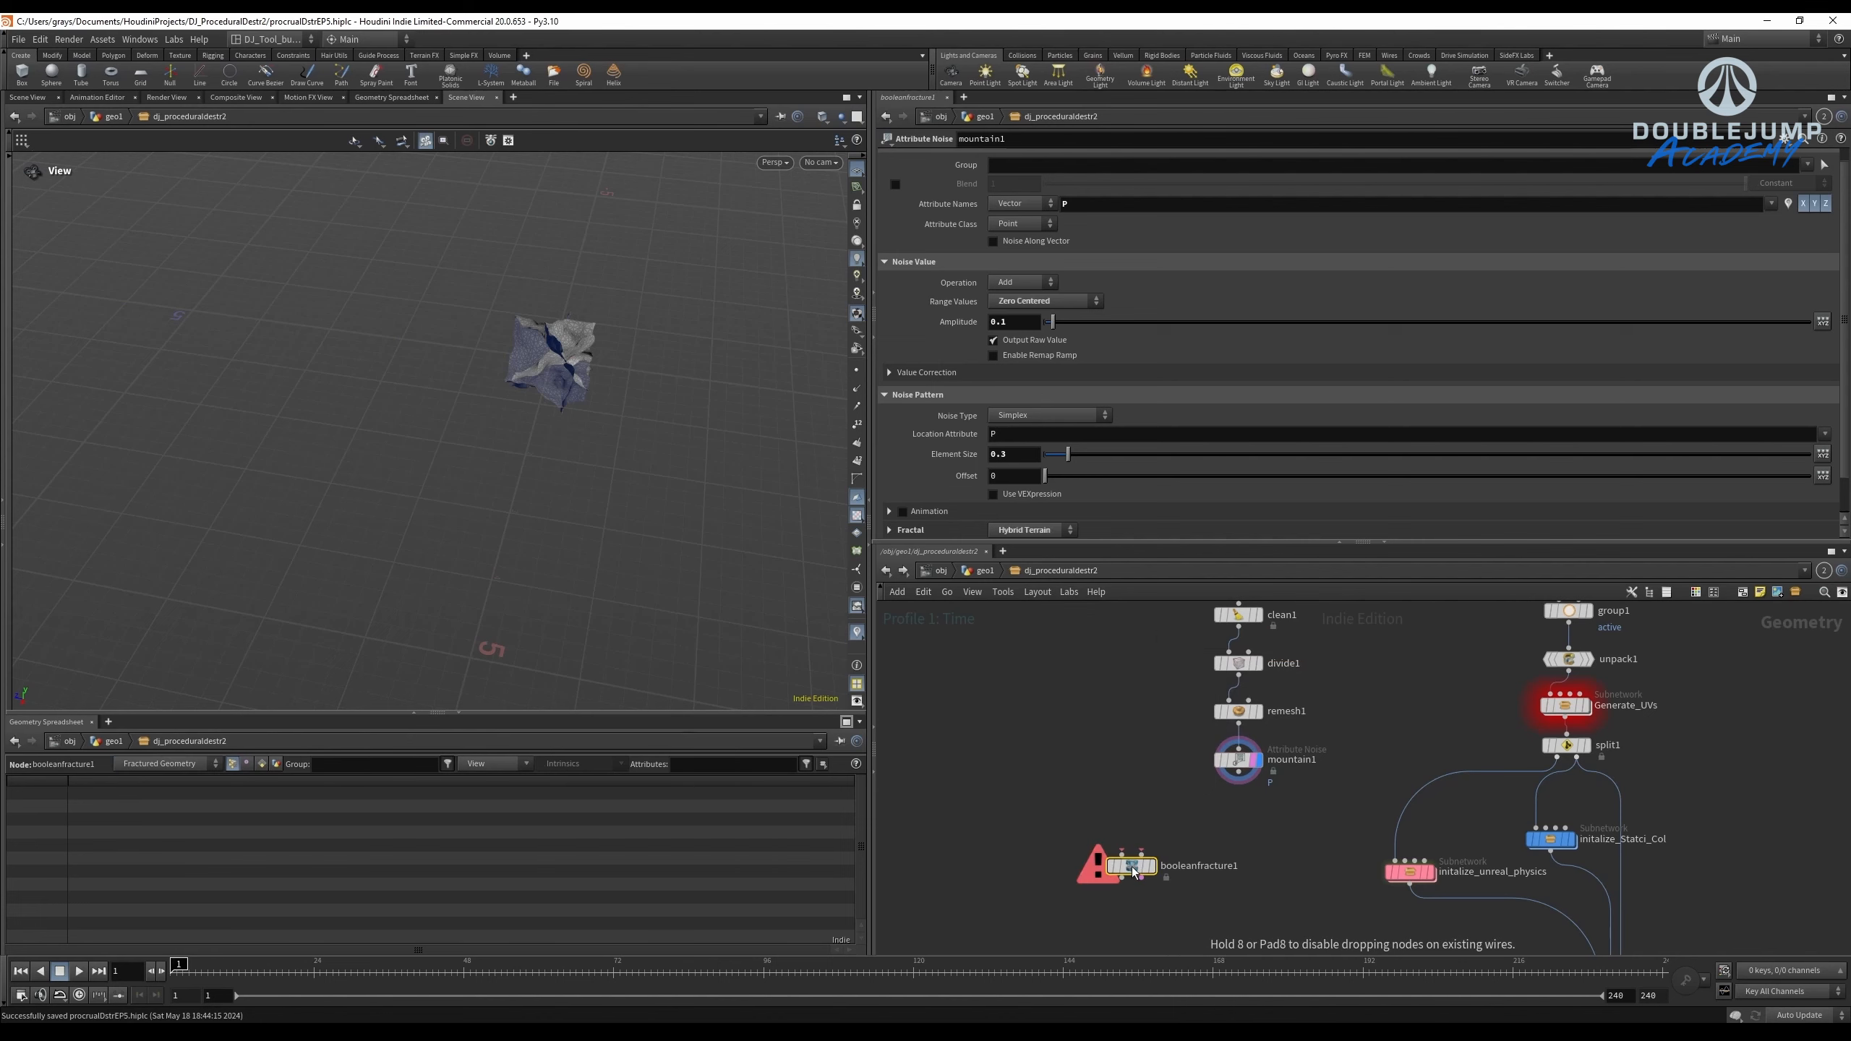
click(1131, 867)
scroll(1131, 867, up, 2)
click(1286, 730)
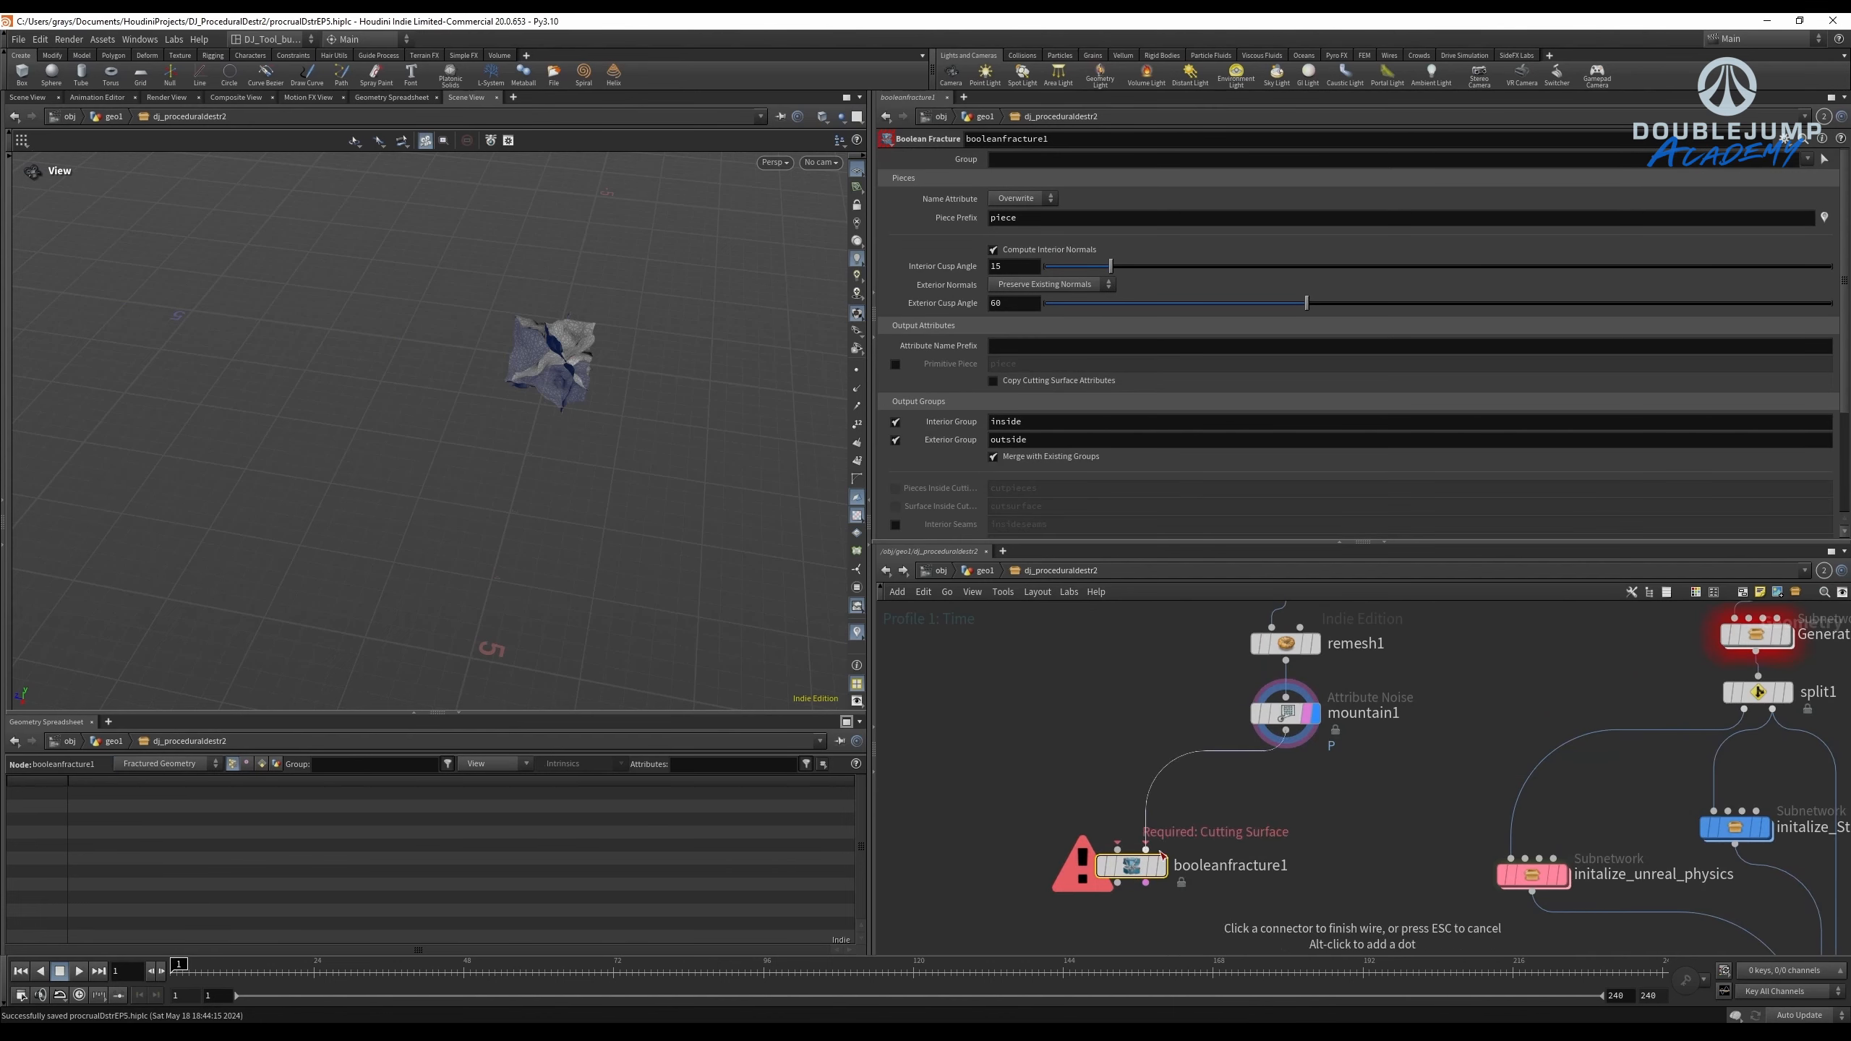
click(1161, 854)
Wire the Fracture Mesh input into the geometry input of booleanfracture1 and display that node.
scroll(1161, 855, down, 5)
middle_drag(1157, 727, 1078, 872)
scroll(1247, 722, up, 2)
middle_drag(1189, 675, 1203, 857)
scroll(1188, 856, down, 1)
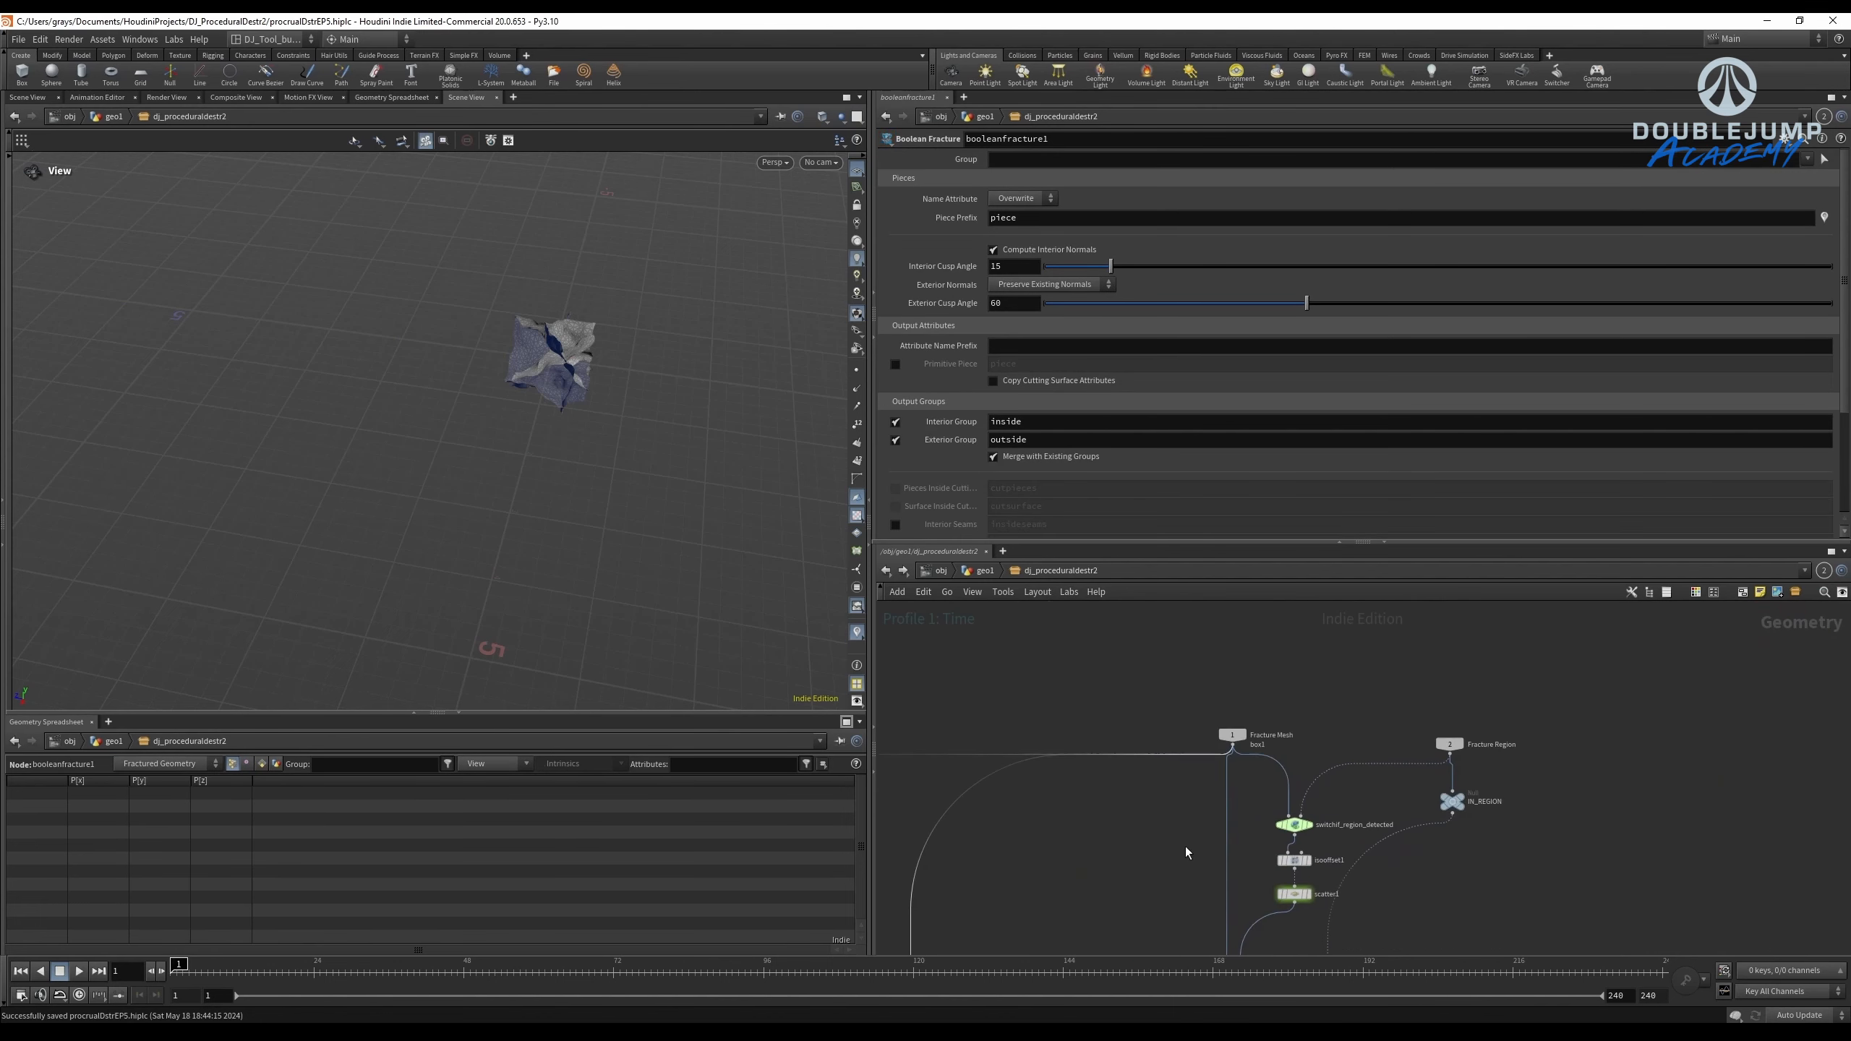
scroll(1188, 901, up, 2)
middle_drag(1227, 768, 1198, 894)
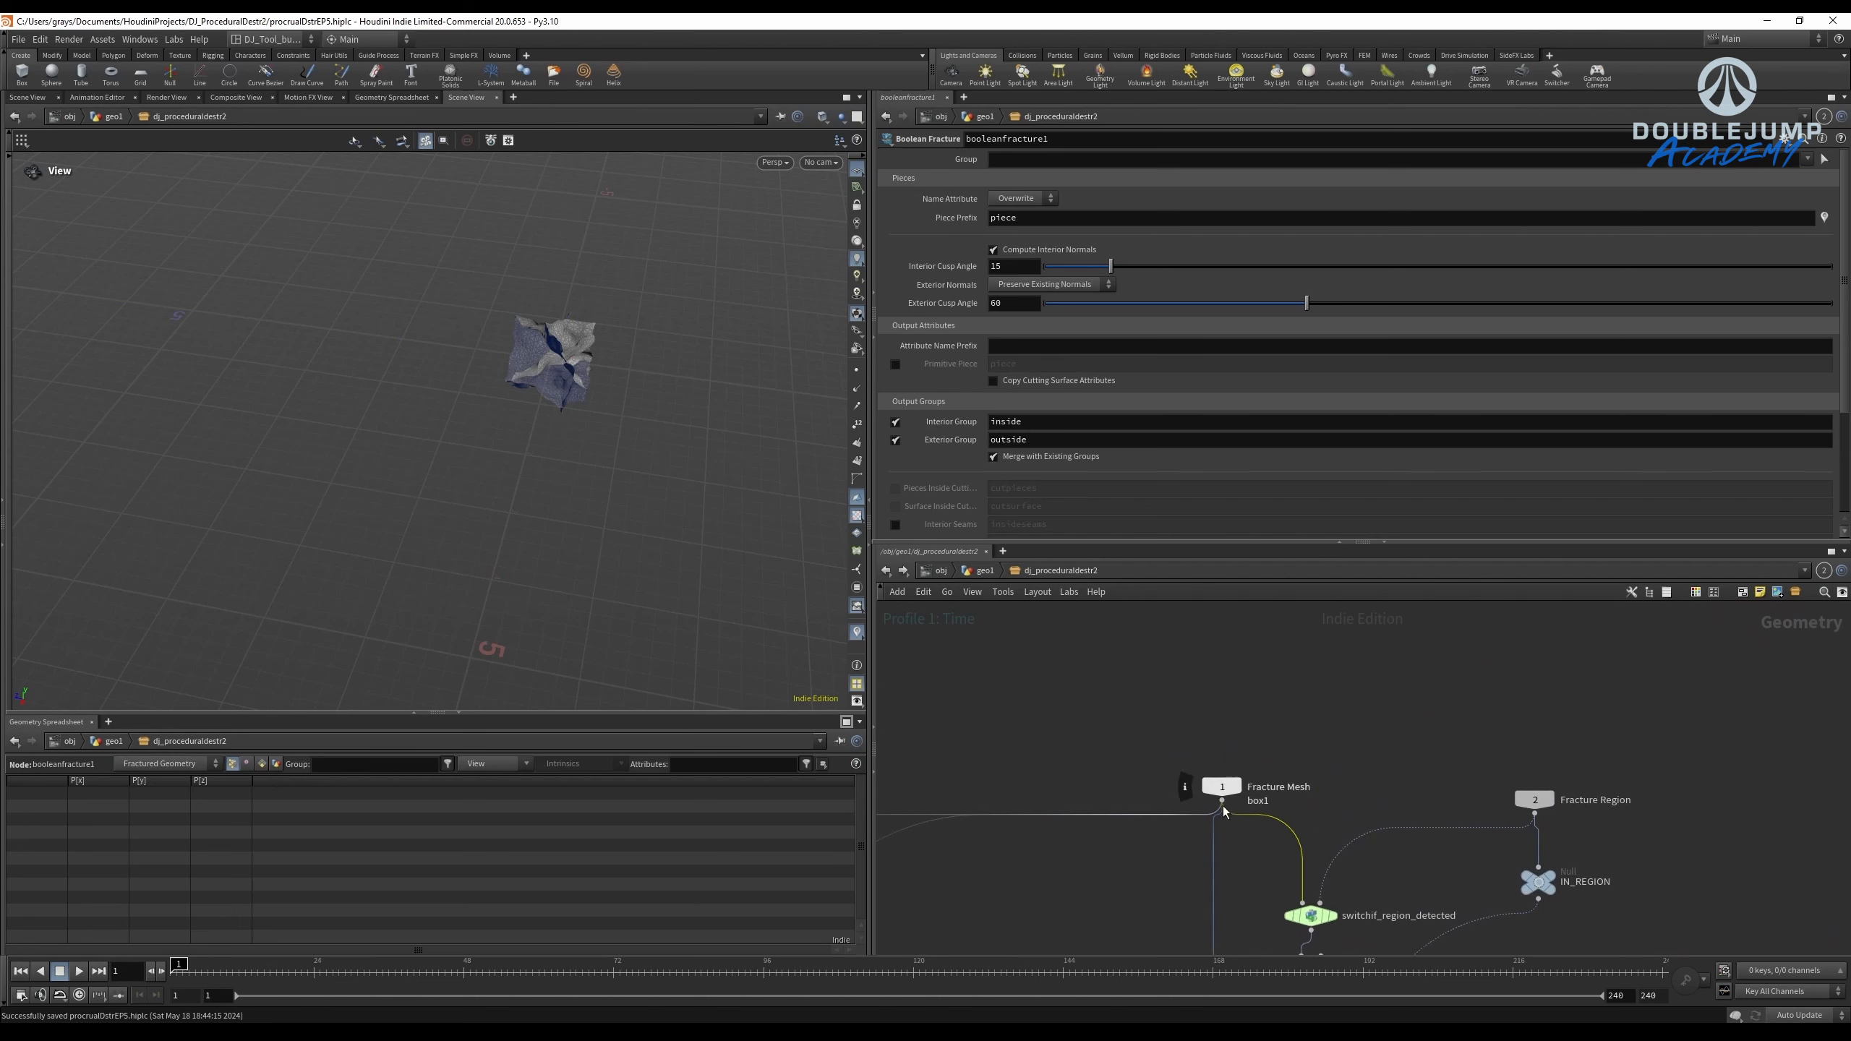
click(1222, 801)
scroll(1222, 801, down, 2)
middle_drag(1224, 802, 1276, 686)
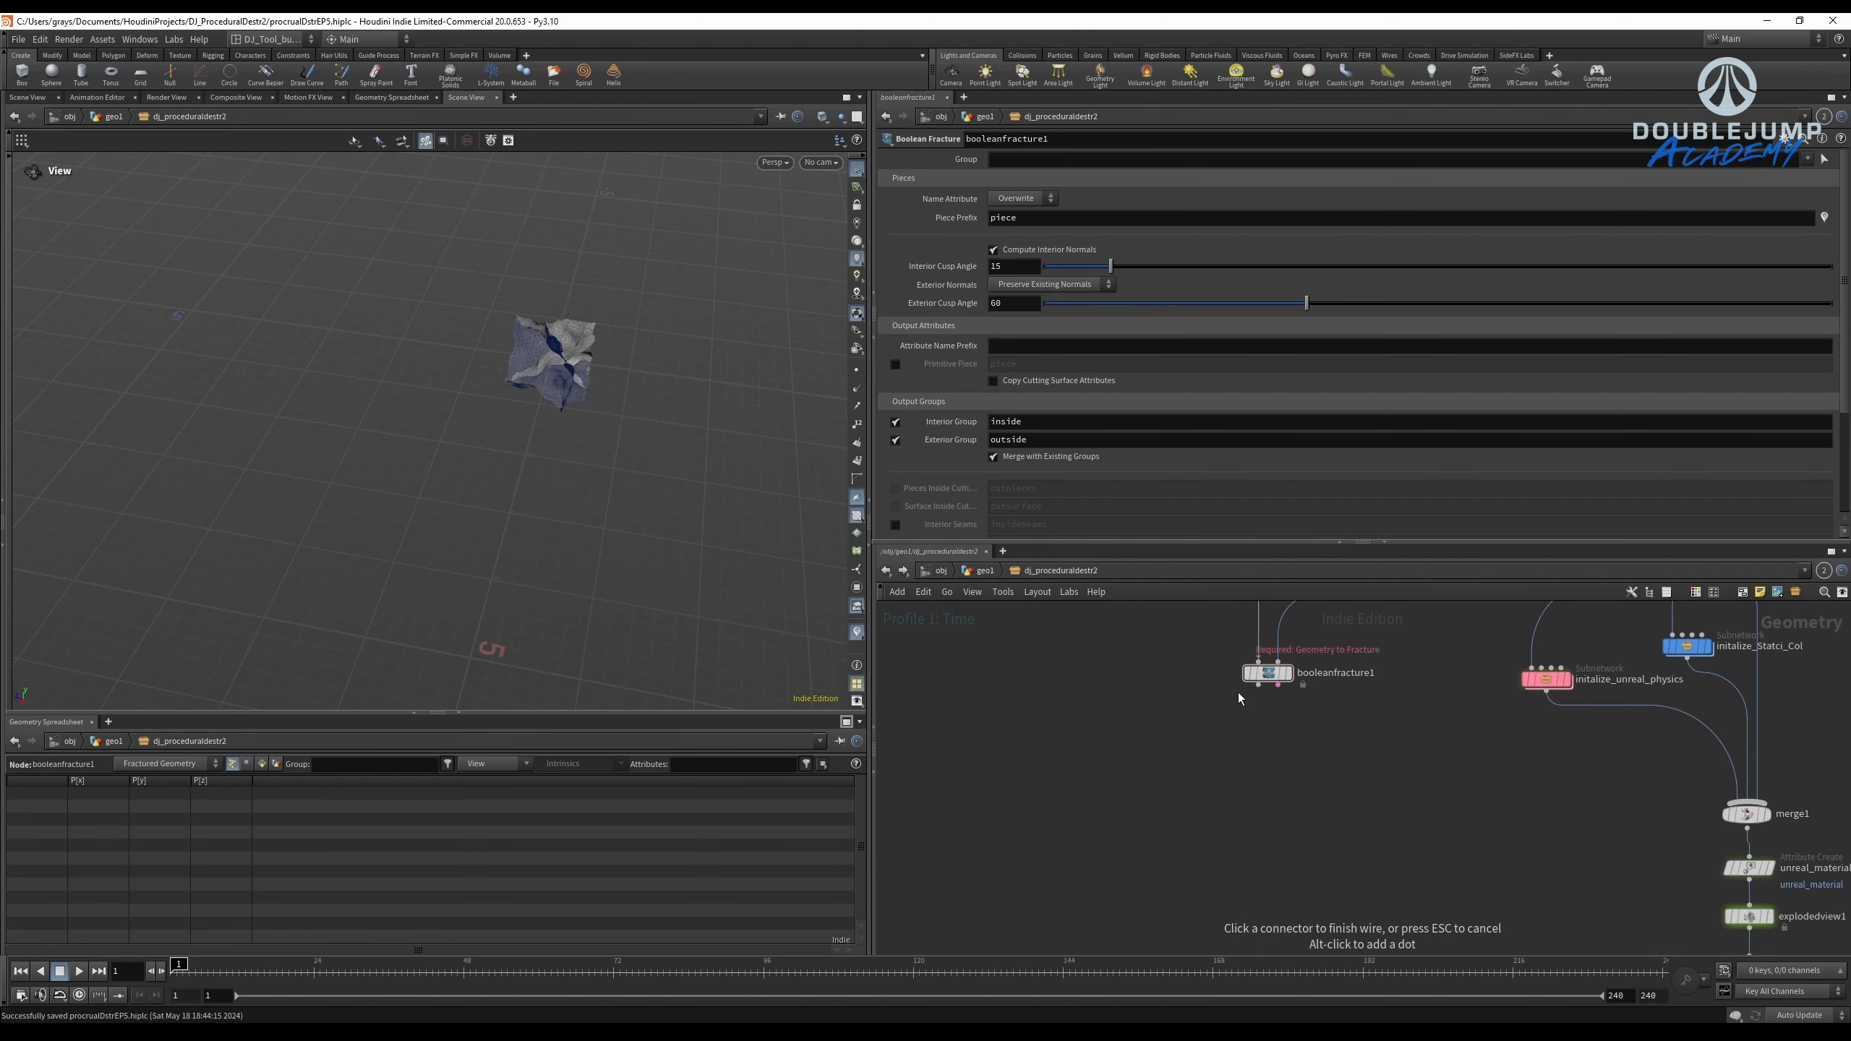
click(1276, 686)
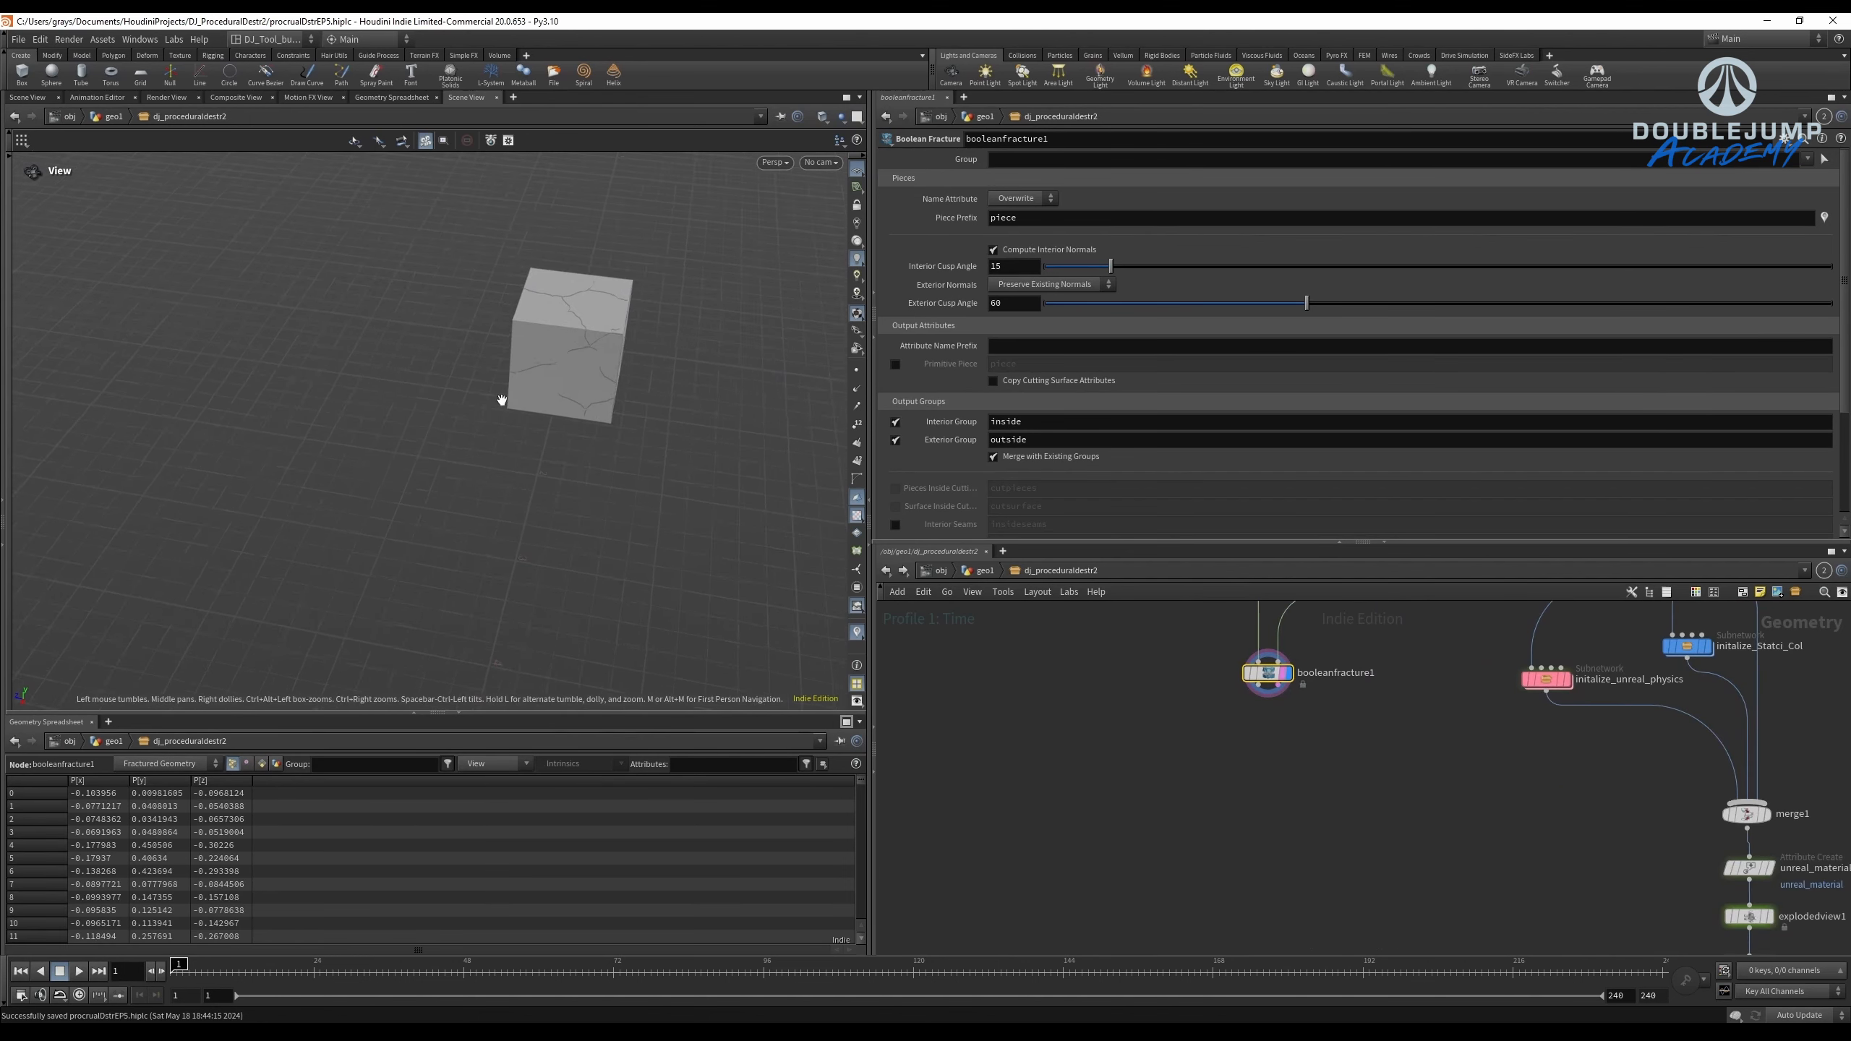
Inspect the cracks on the fractured box in both wireframe and shaded display from several sides.
scroll(502, 400, up, 8)
key(w)
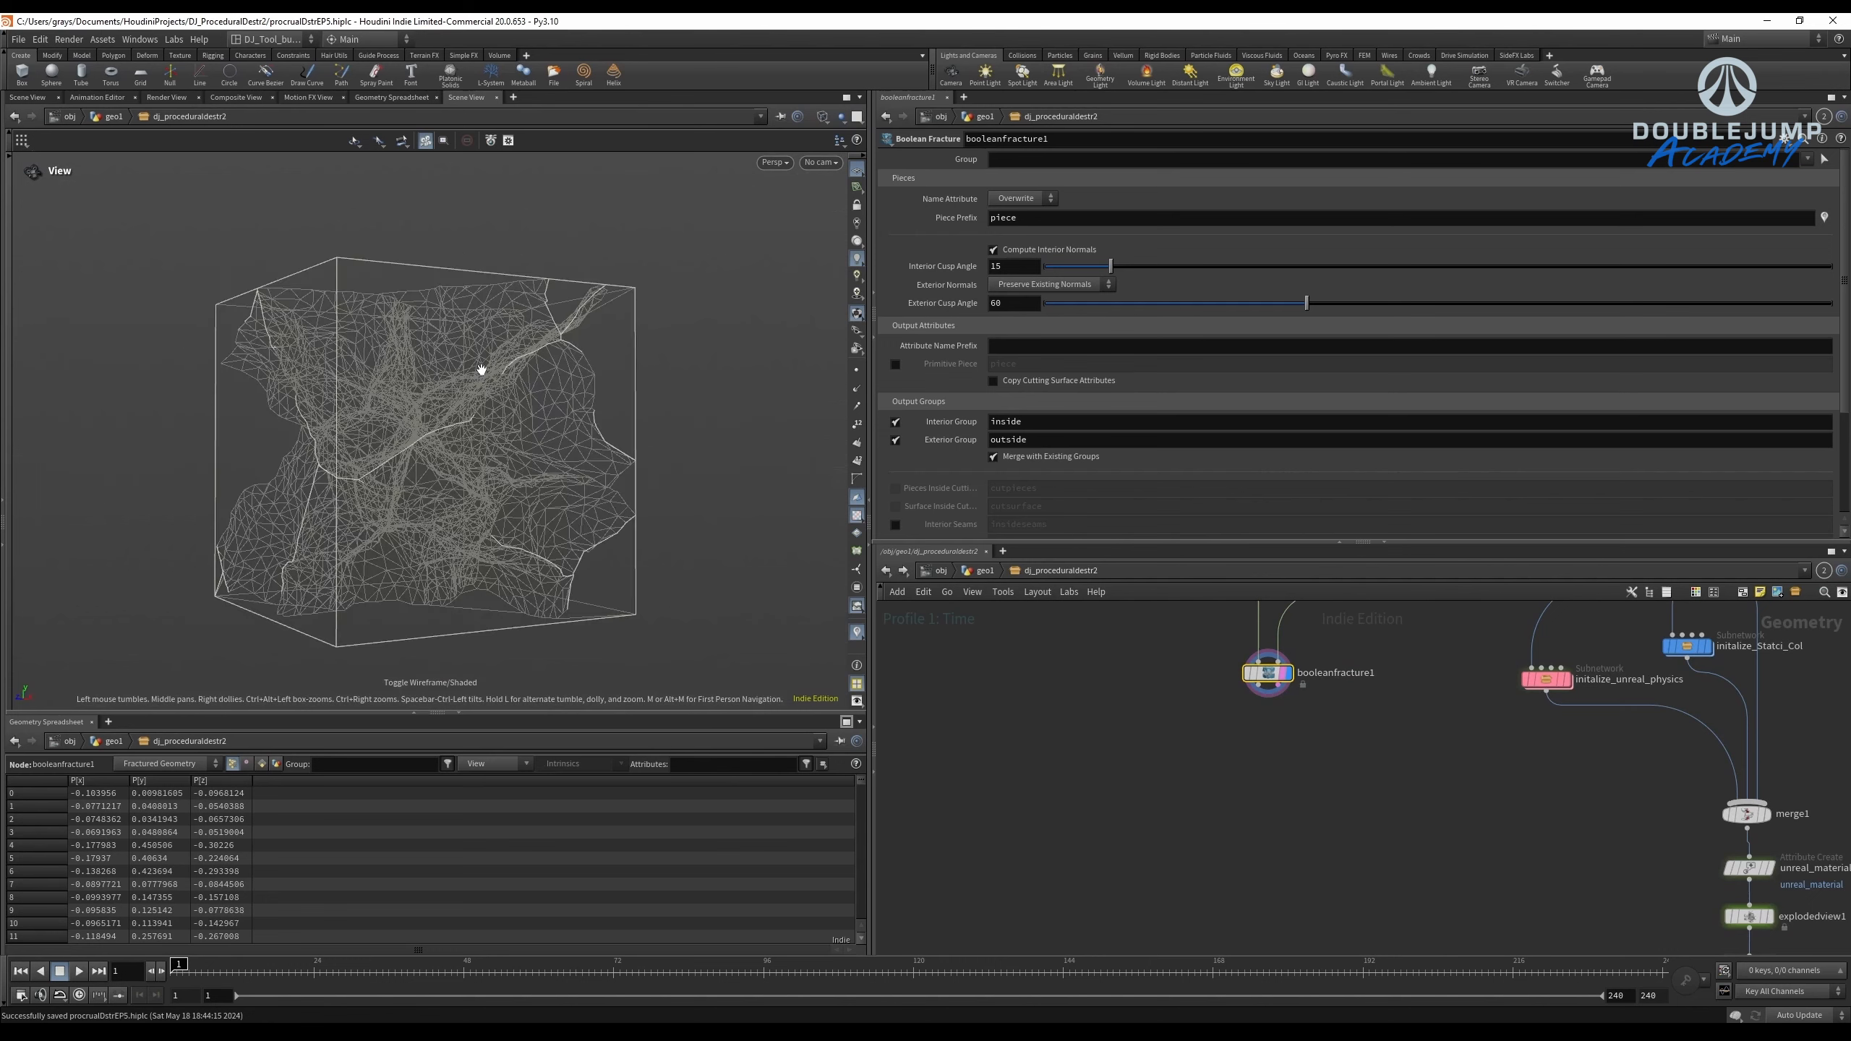
scroll(481, 370, up, 5)
key(w)
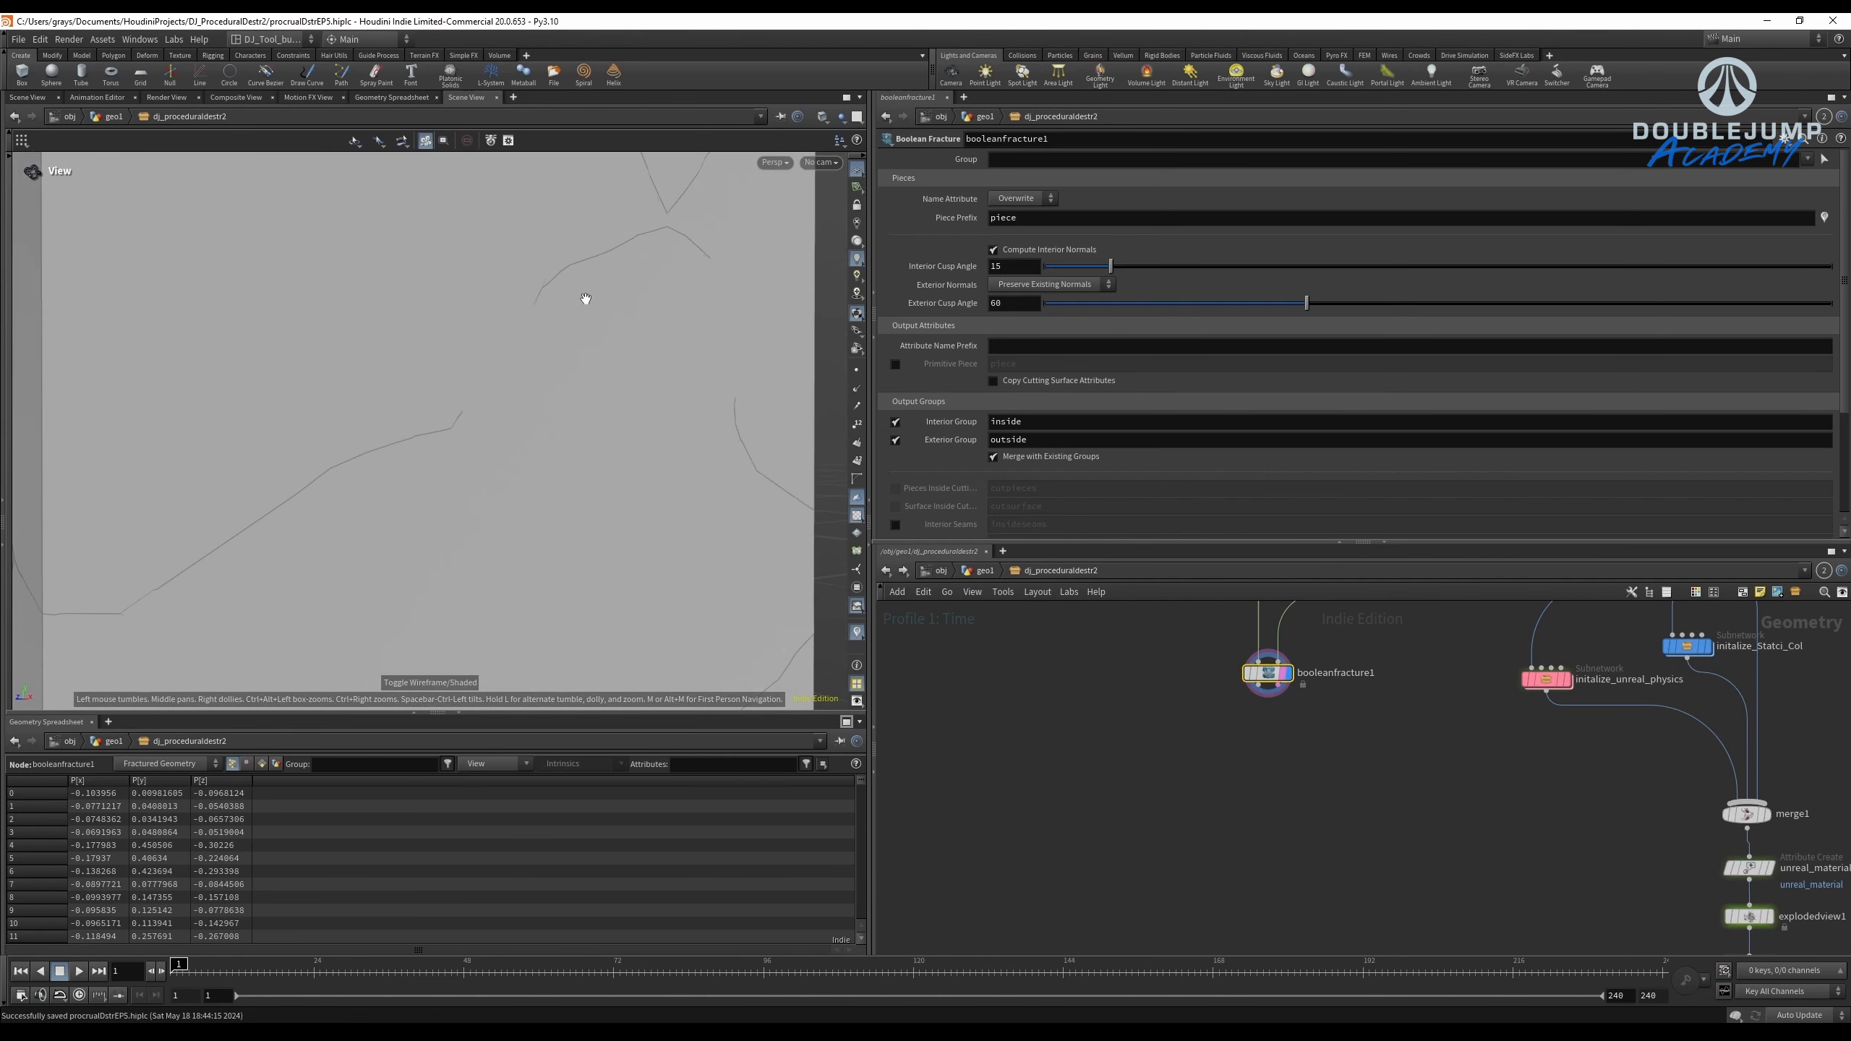
scroll(673, 289, down, 10)
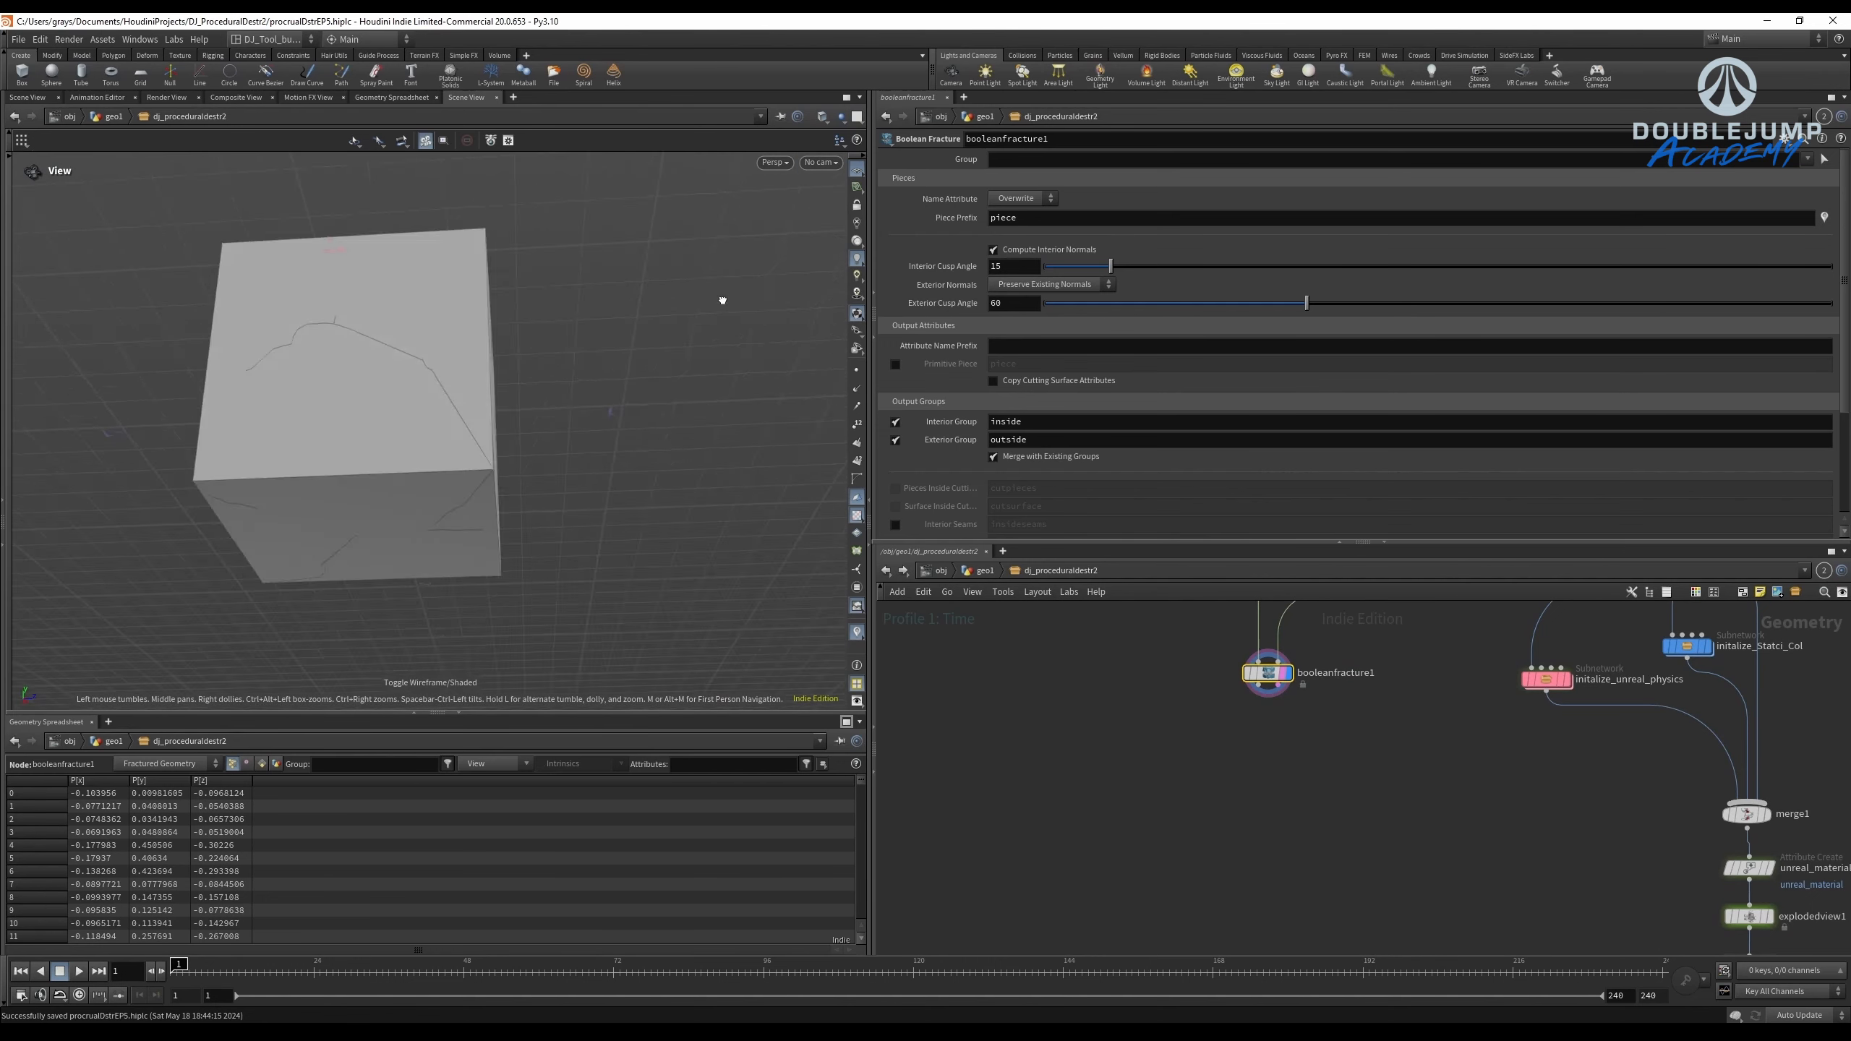
drag(722, 299, 376, 376)
Display mountain1 and examine the outer edges of its cutting surfaces from several angles.
middle_drag(1123, 662, 1128, 680)
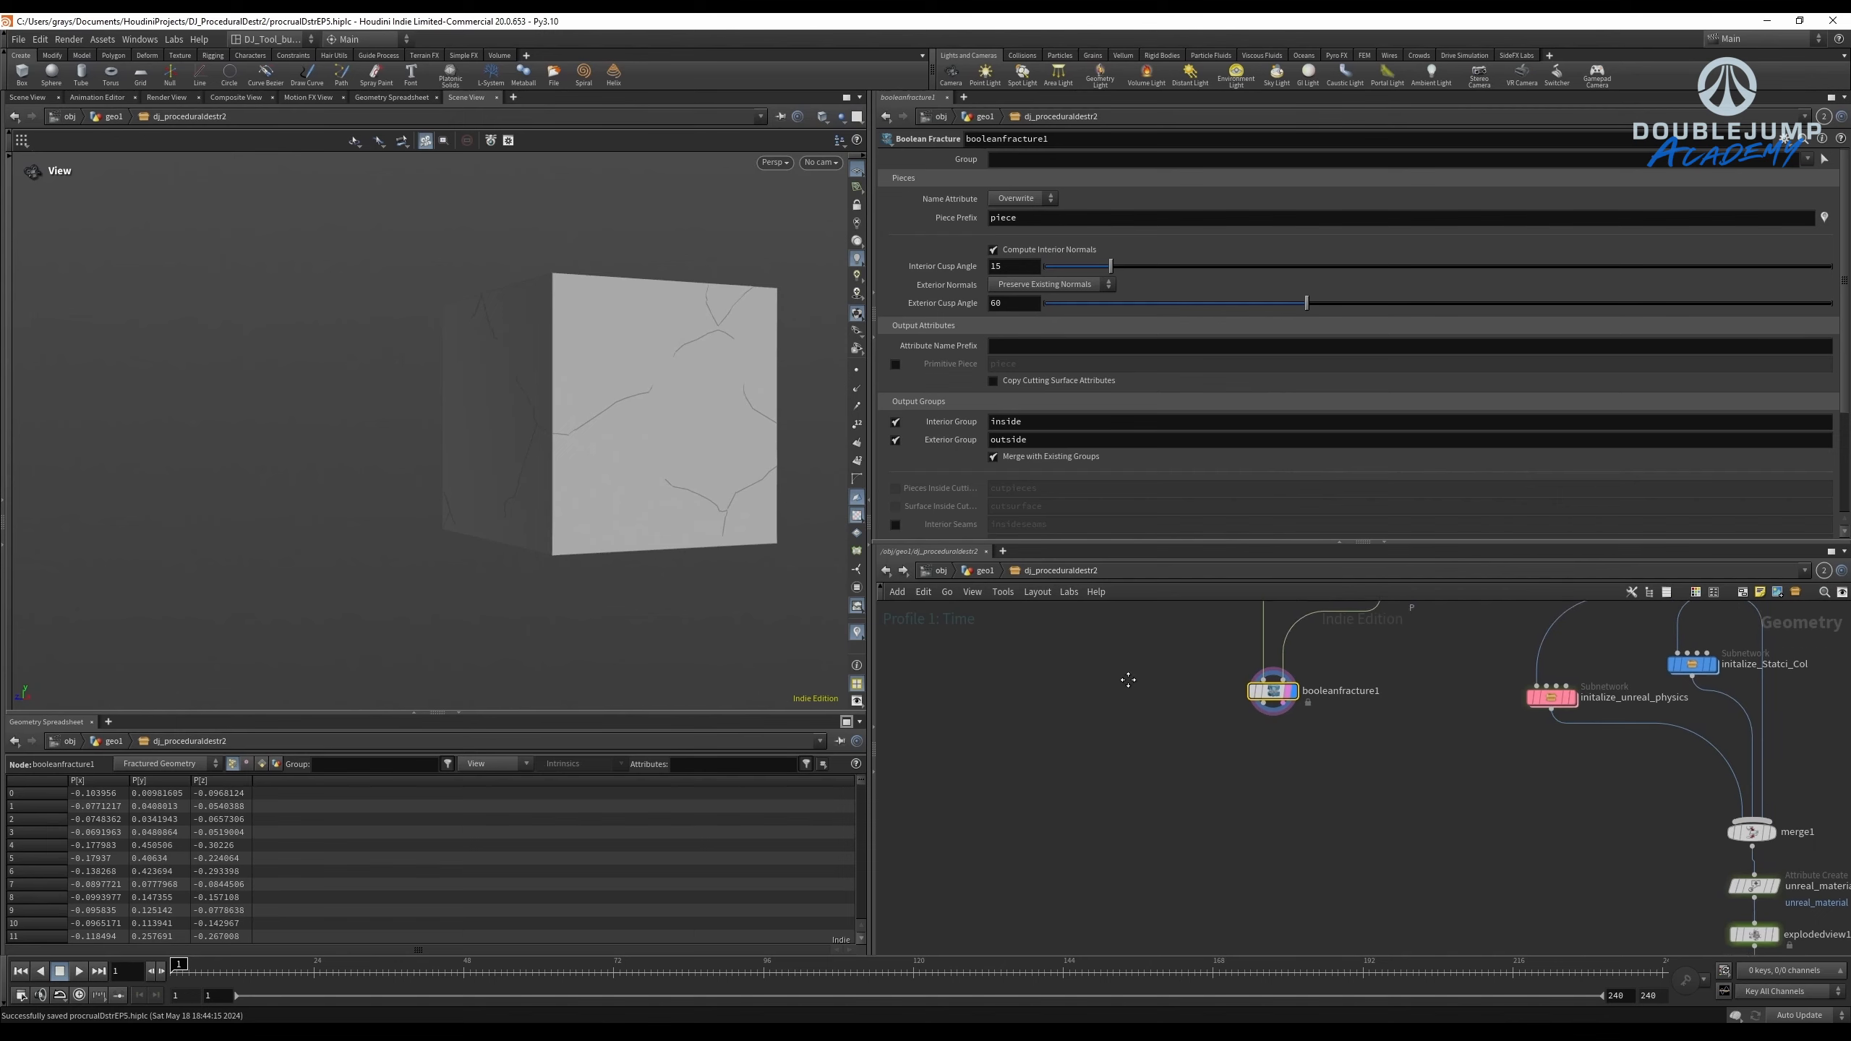
scroll(1129, 680, down, 3)
scroll(1269, 726, up, 5)
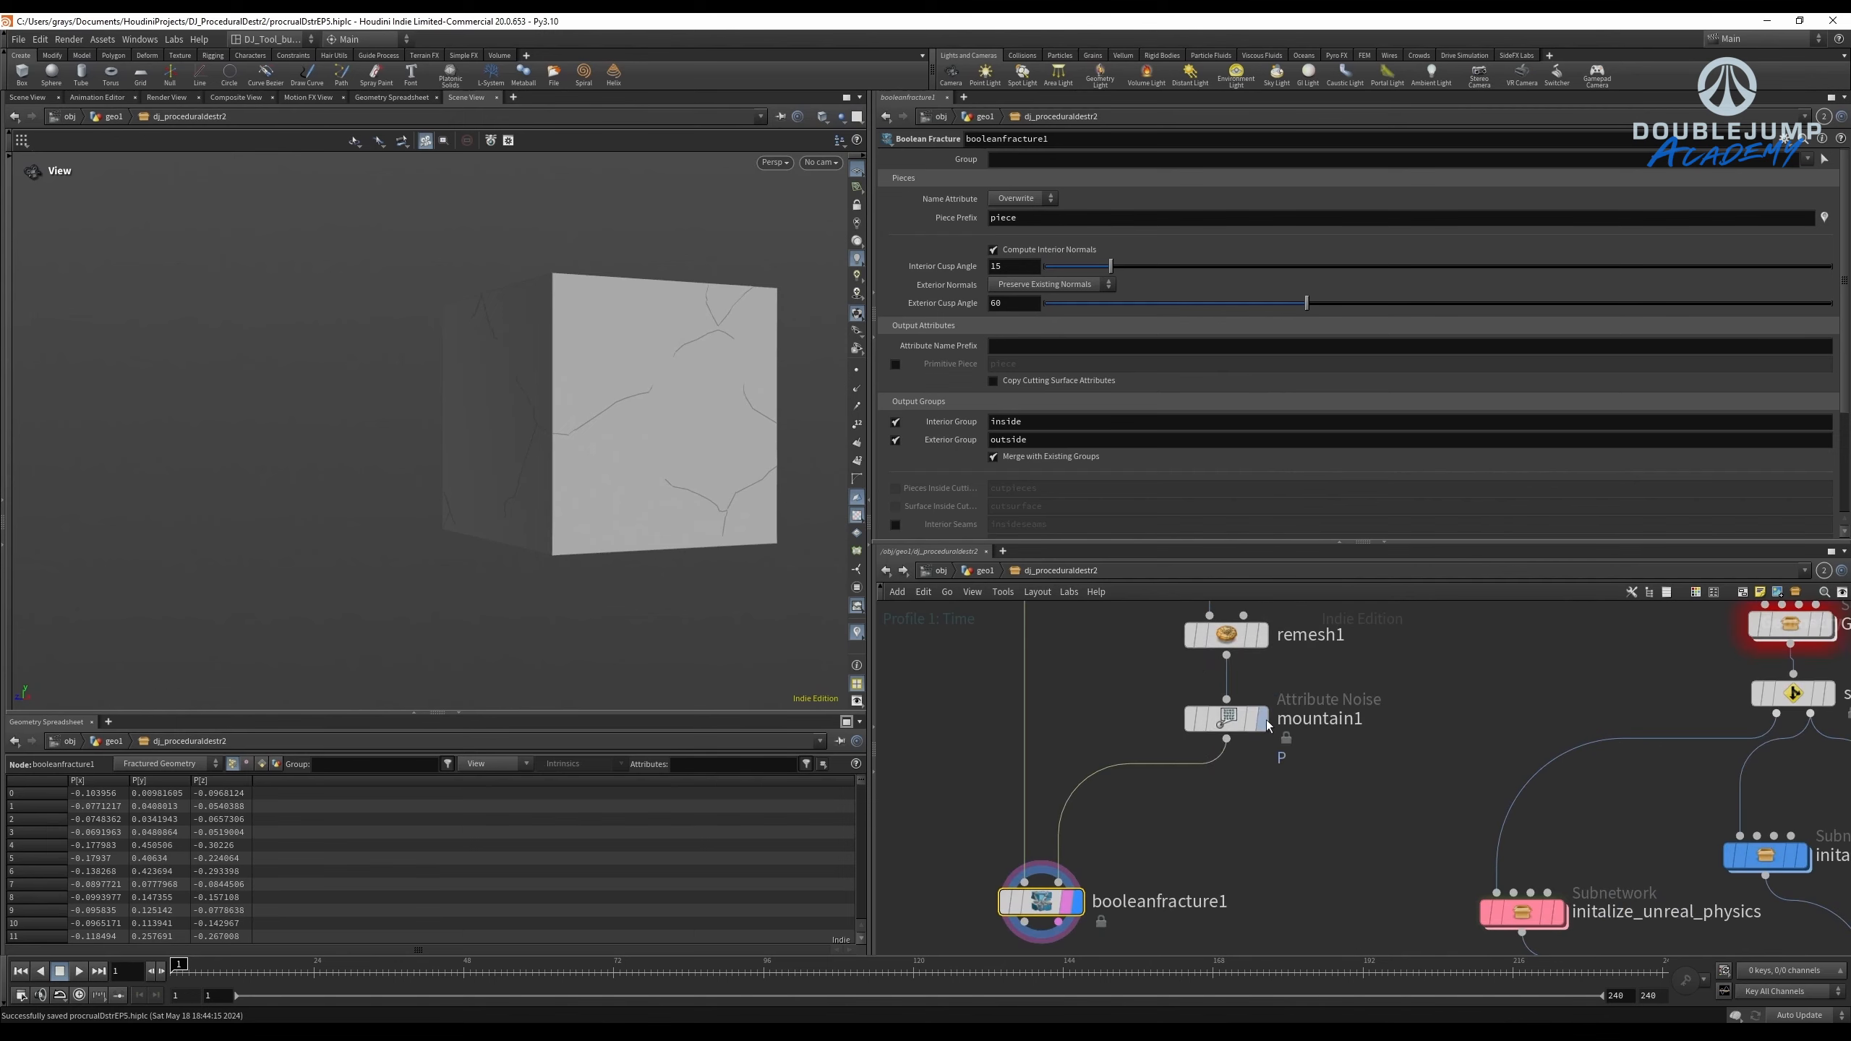
click(1263, 720)
mouse_move(554, 408)
mouse_down()
mouse_move(673, 468)
mouse_move(694, 430)
mouse_move(579, 394)
mouse_up()
right_drag(578, 393, 450, 434)
drag(450, 434, 592, 407)
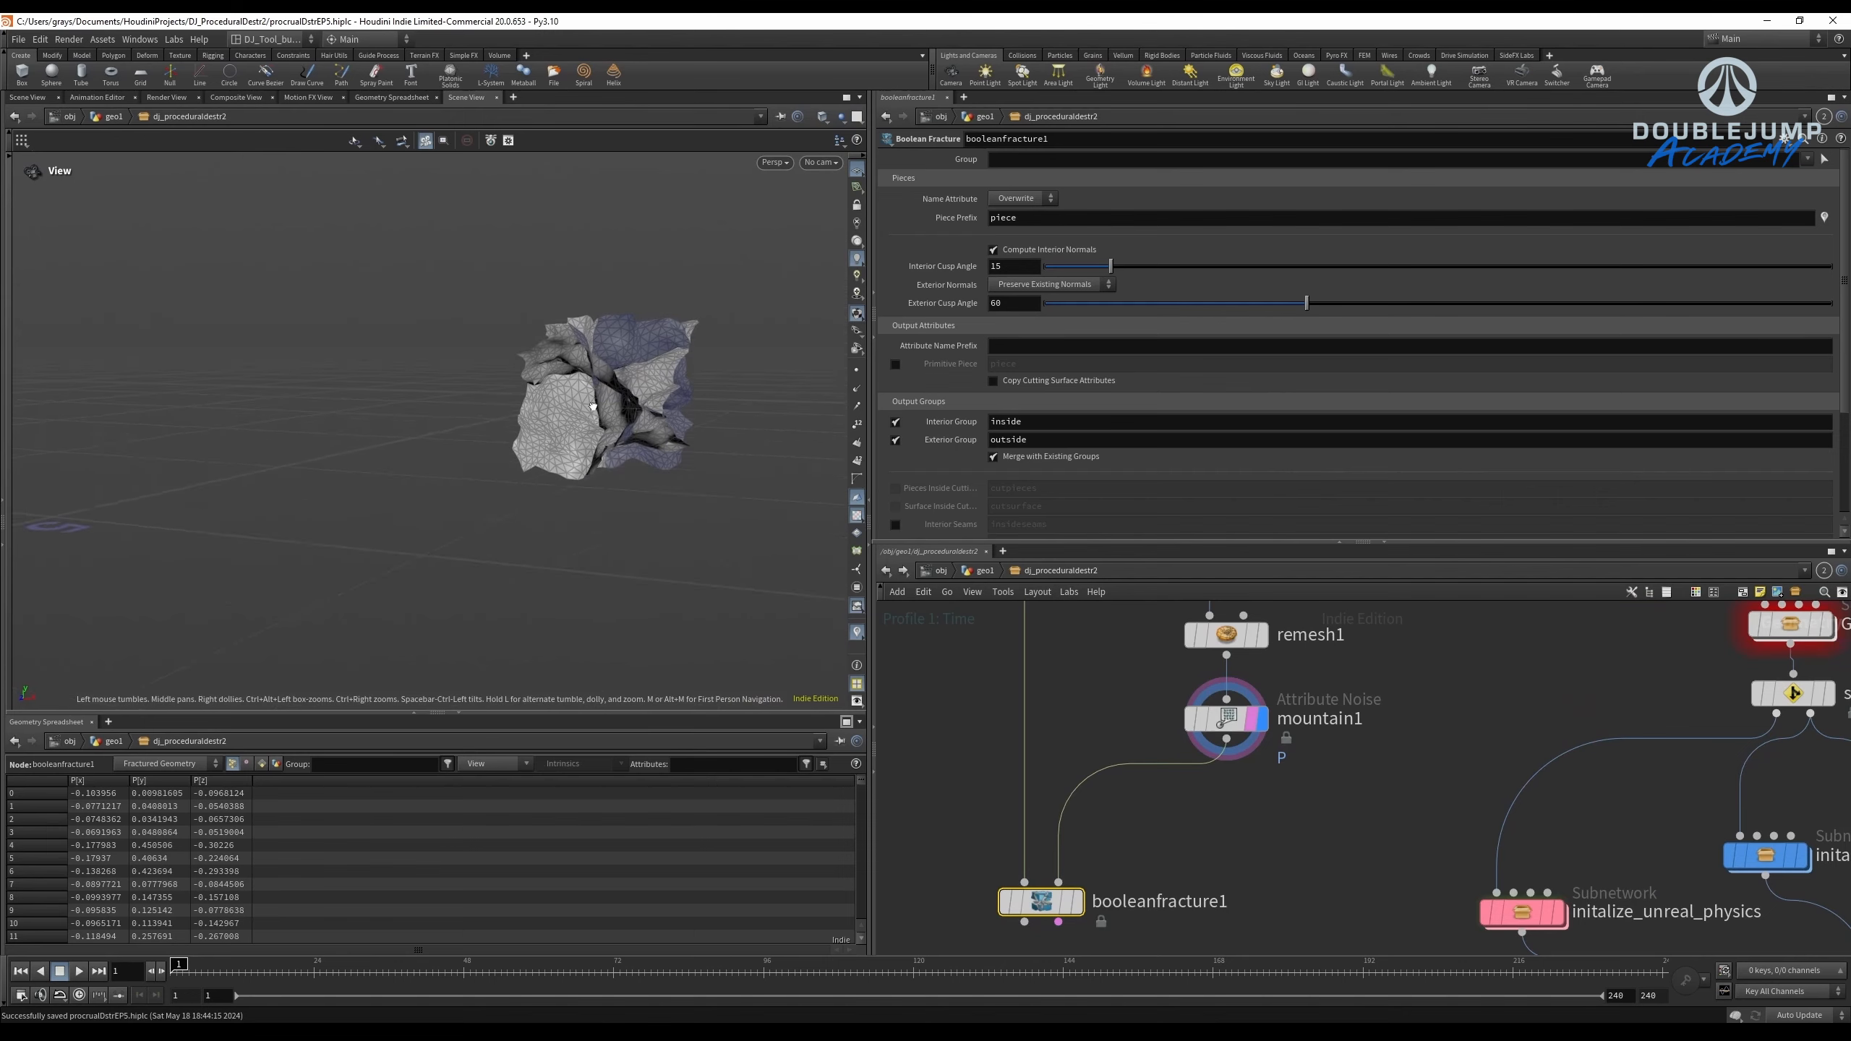
Add a Bound node fed by the Fracture Mesh, display it, and place it beside remesh1.
scroll(1151, 794, down, 2)
key(Tab)
text(m)
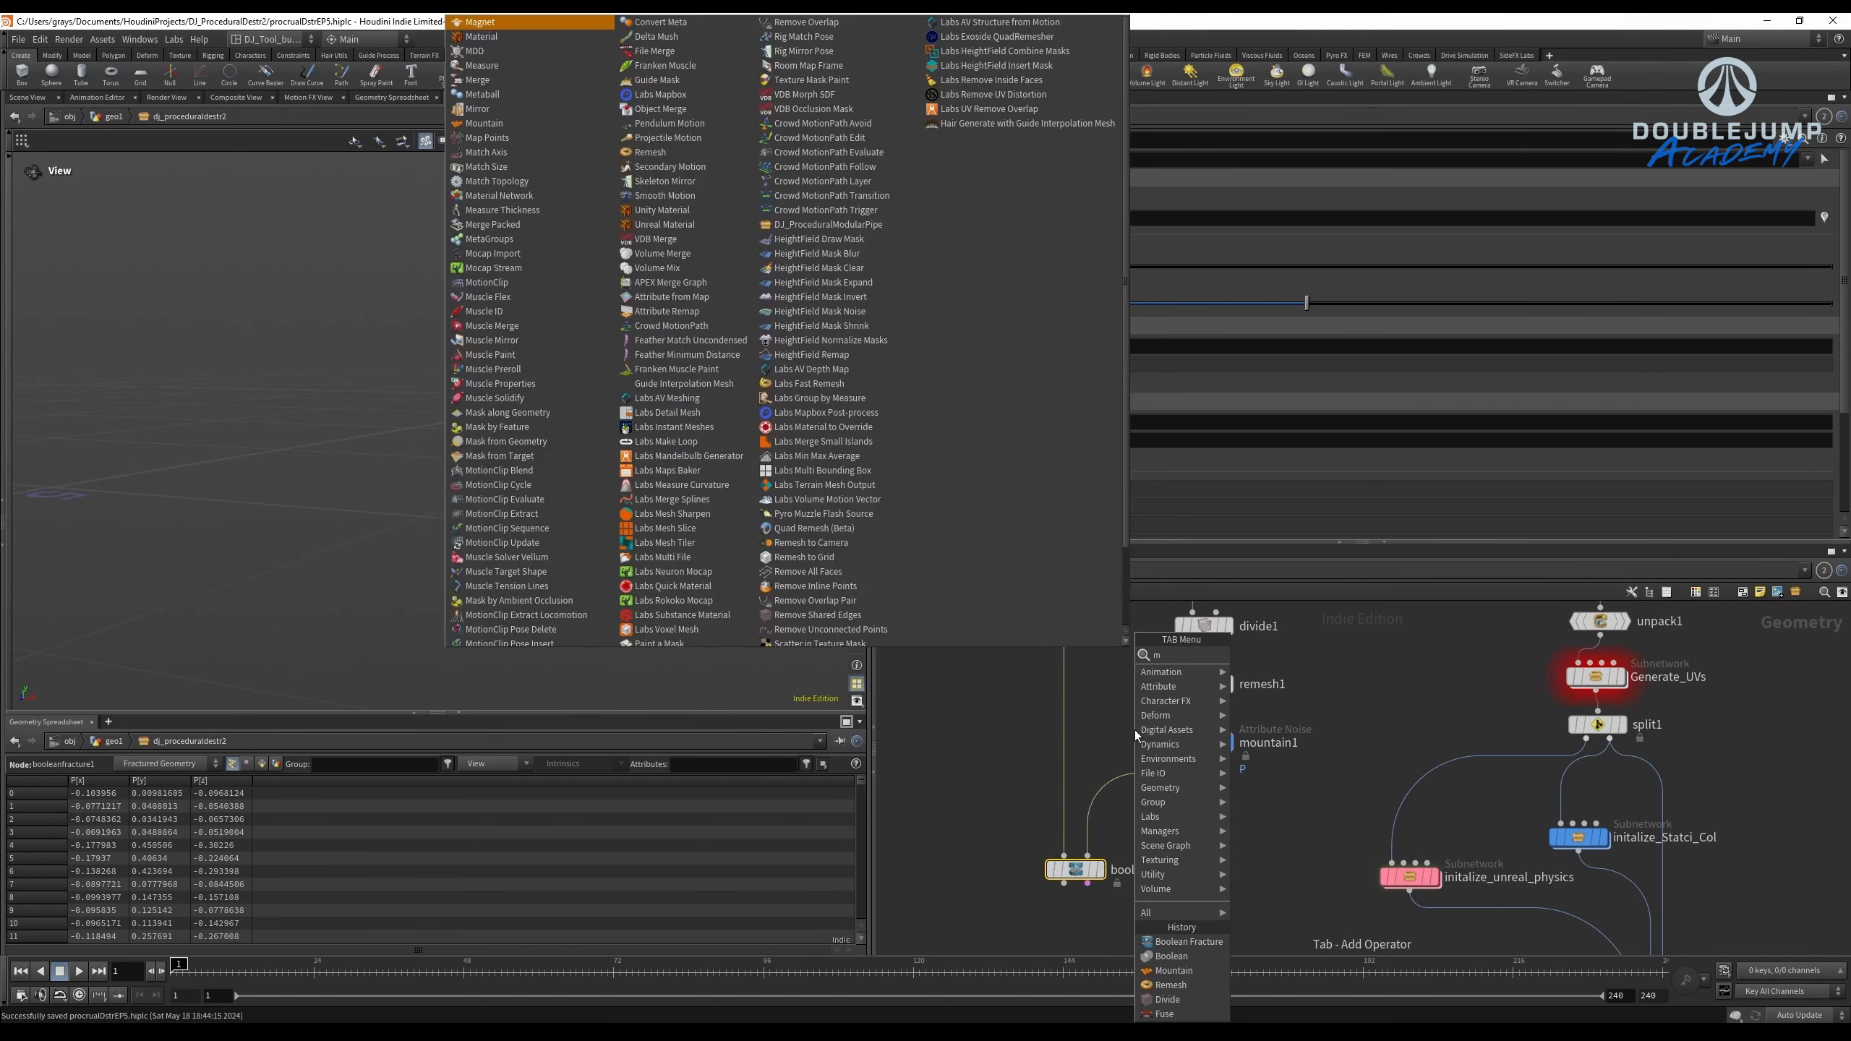
key(BackSpace)
text(bound)
key(Return)
click(1135, 732)
scroll(1134, 732, up, 3)
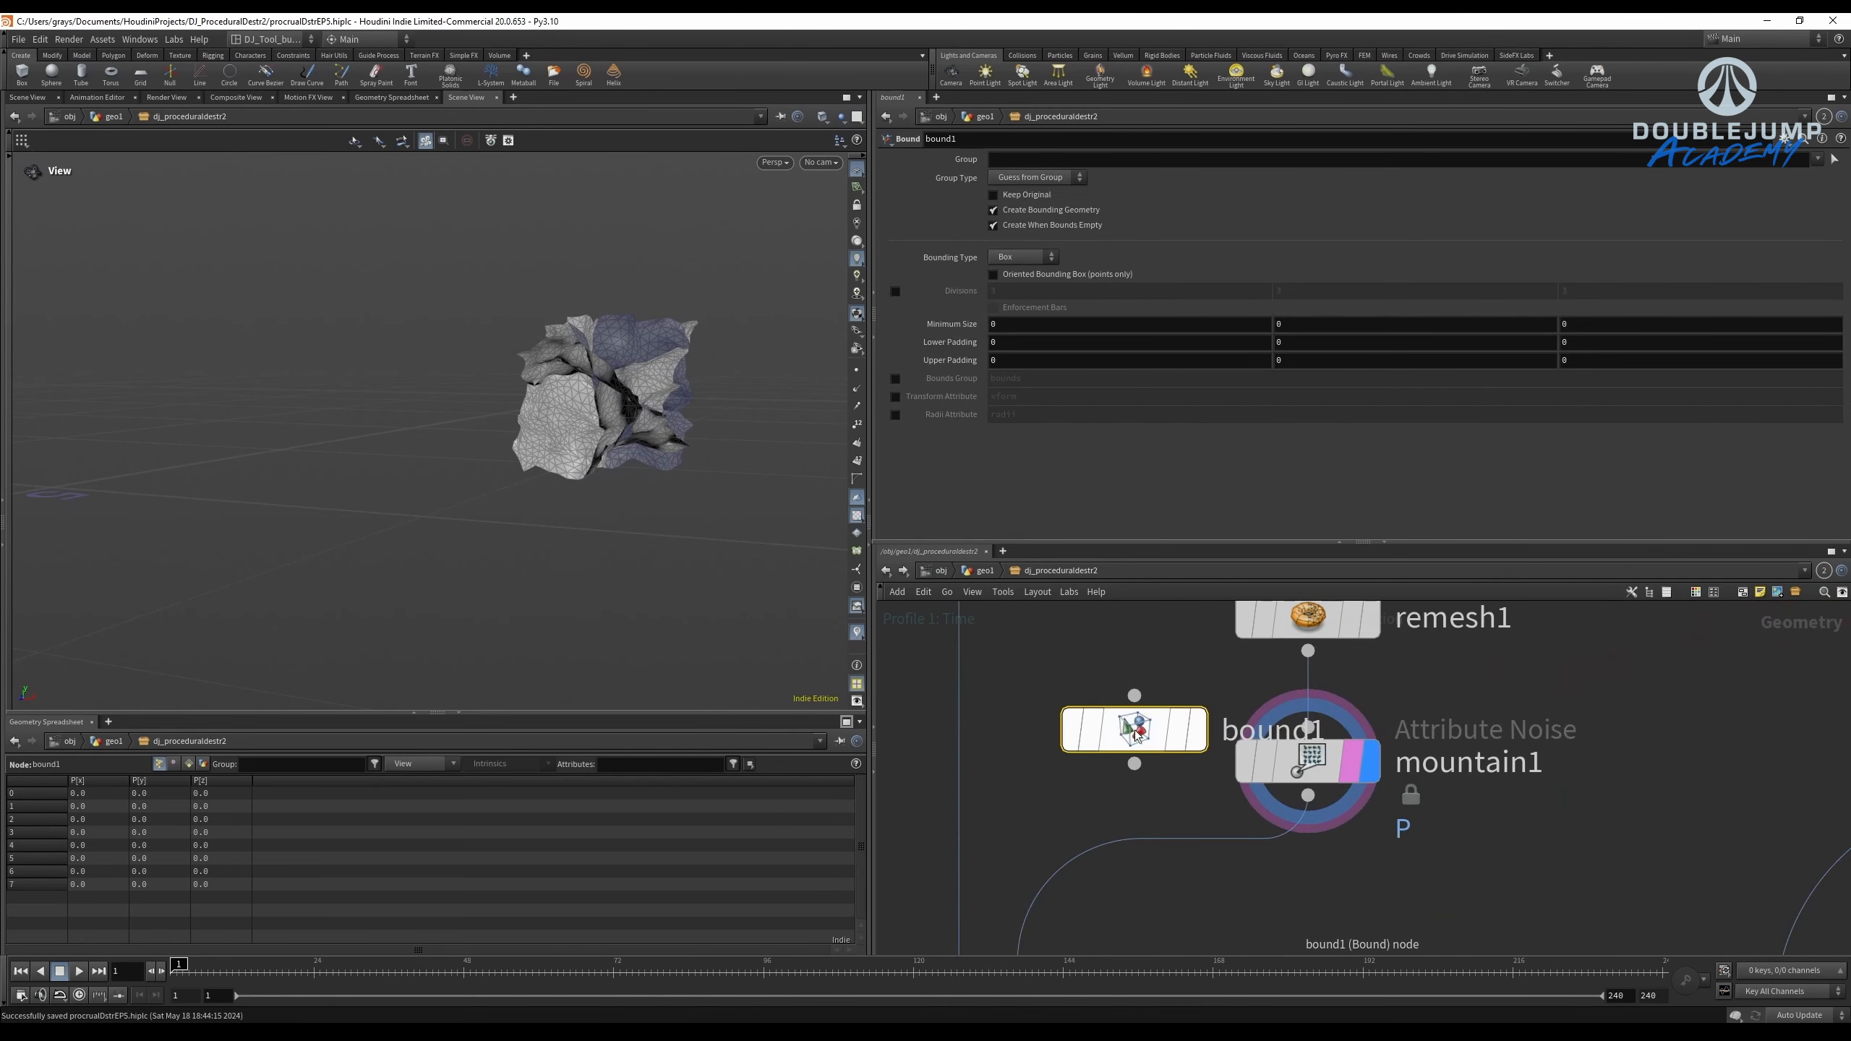
scroll(962, 654, down, 3)
middle_drag(1050, 674, 1060, 768)
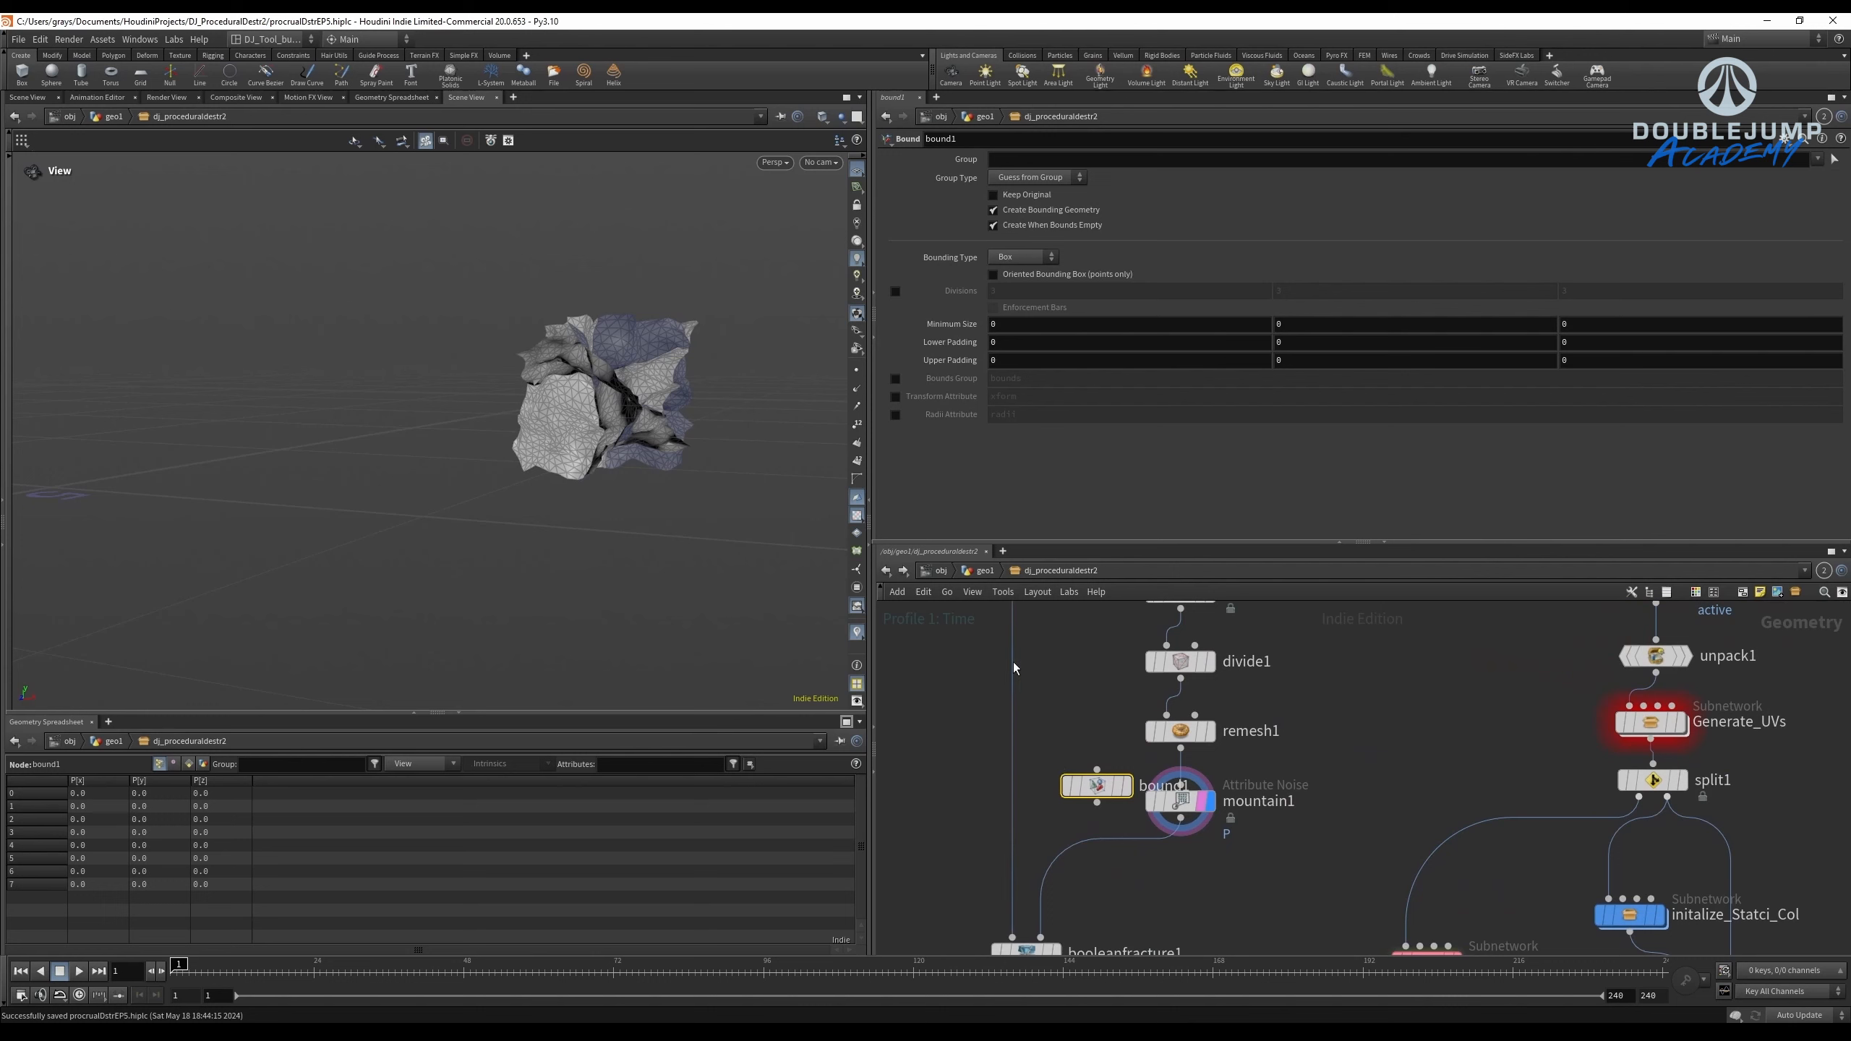
click(1125, 787)
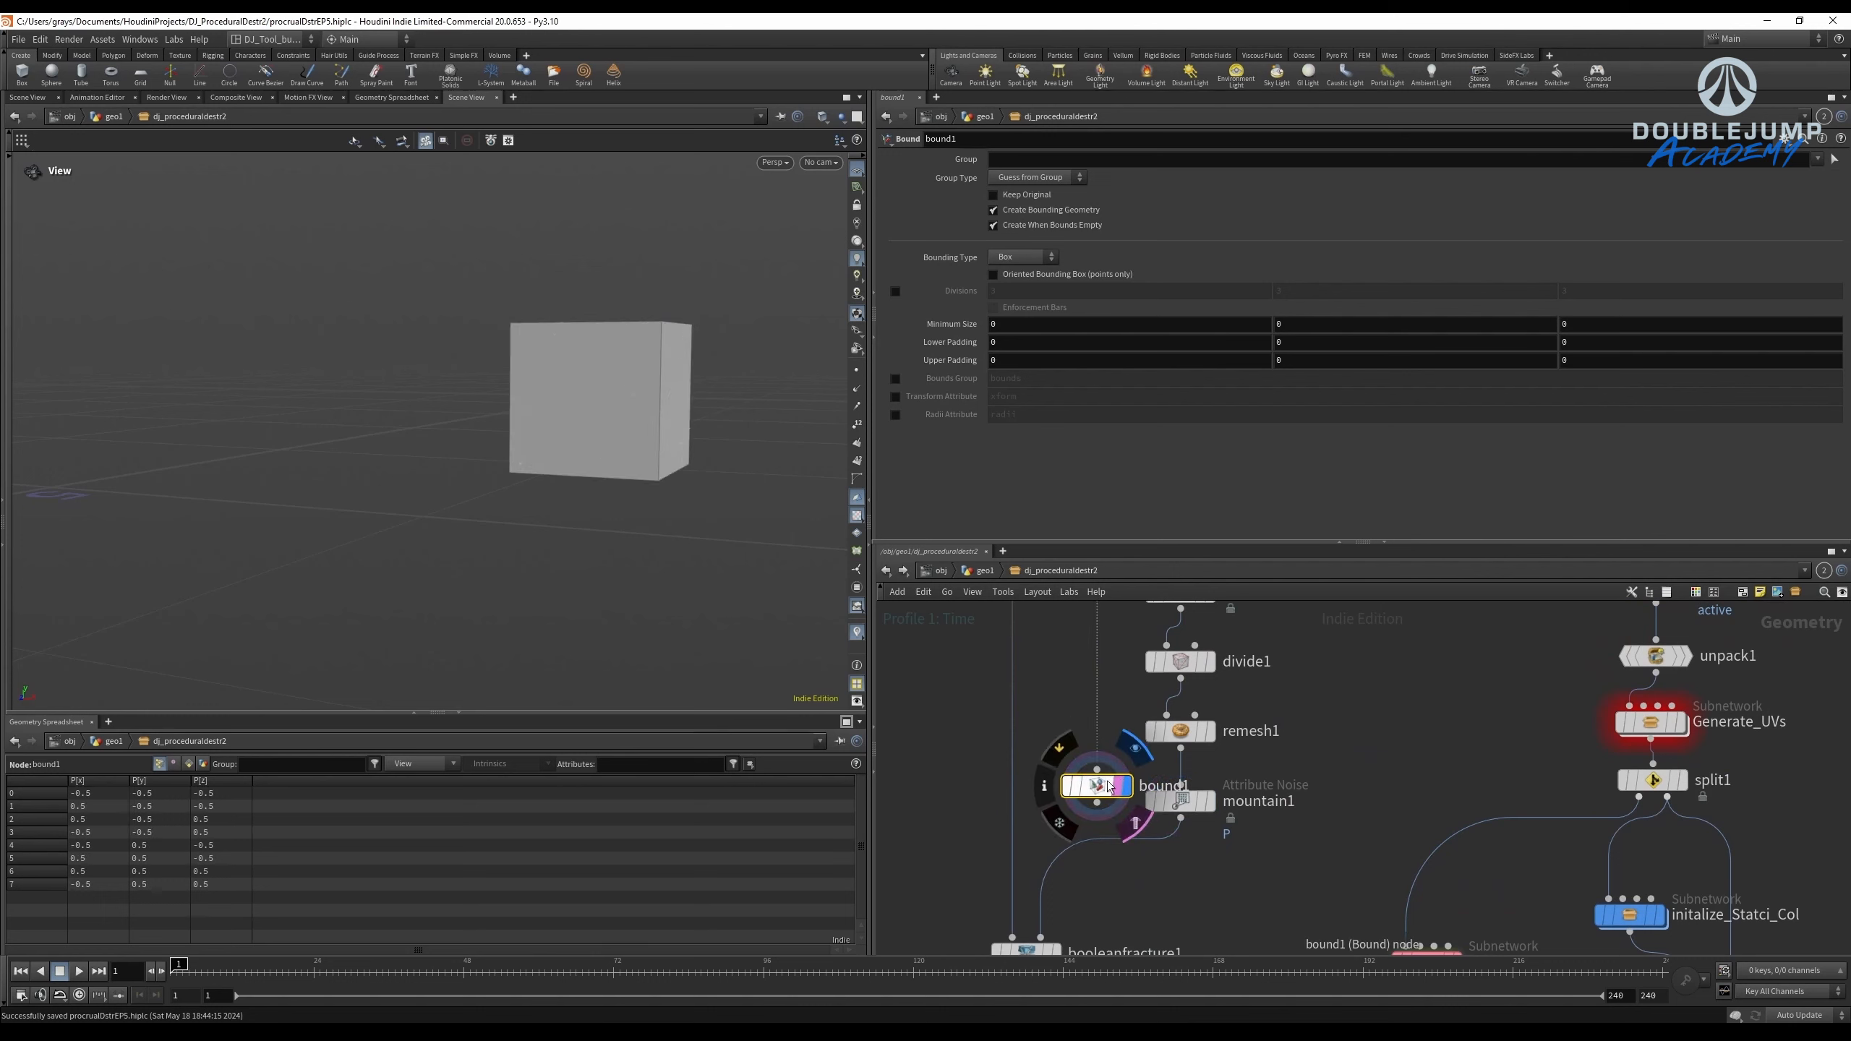
drag(1109, 786, 1084, 732)
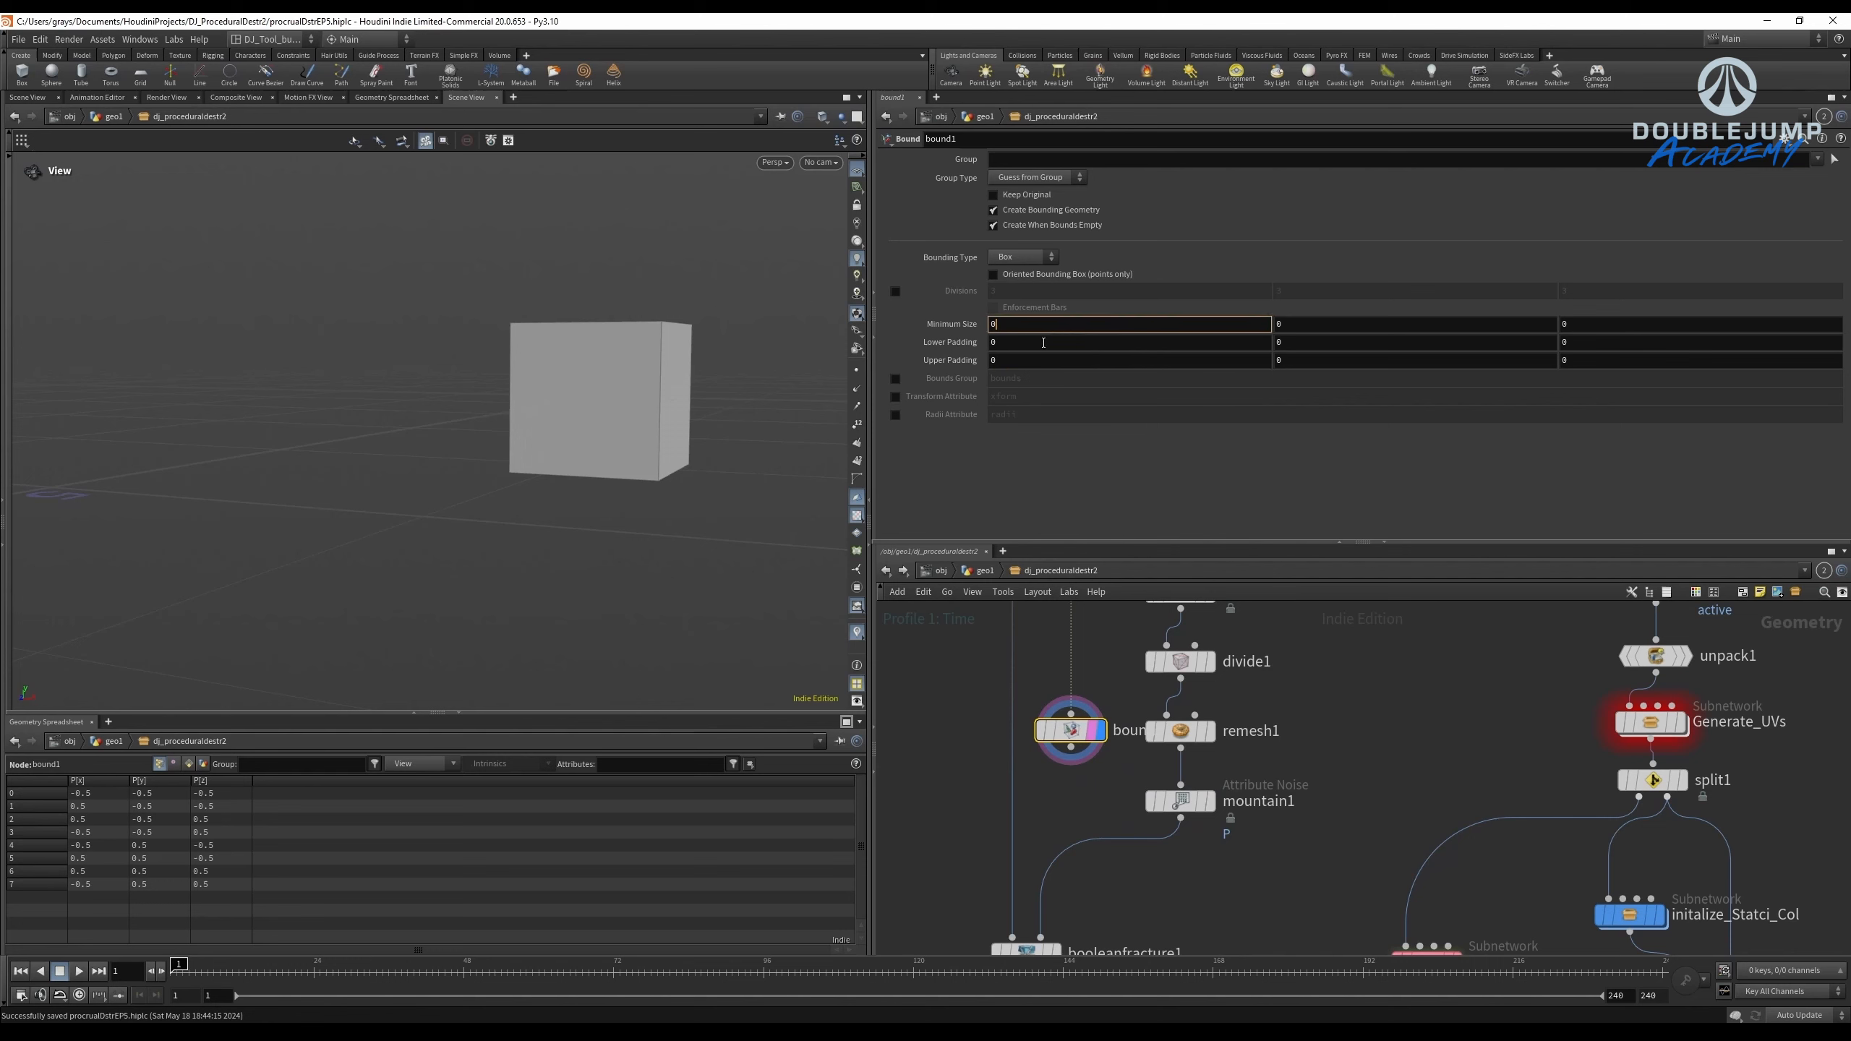
click(1043, 342)
text(1.3)
key(Tab)
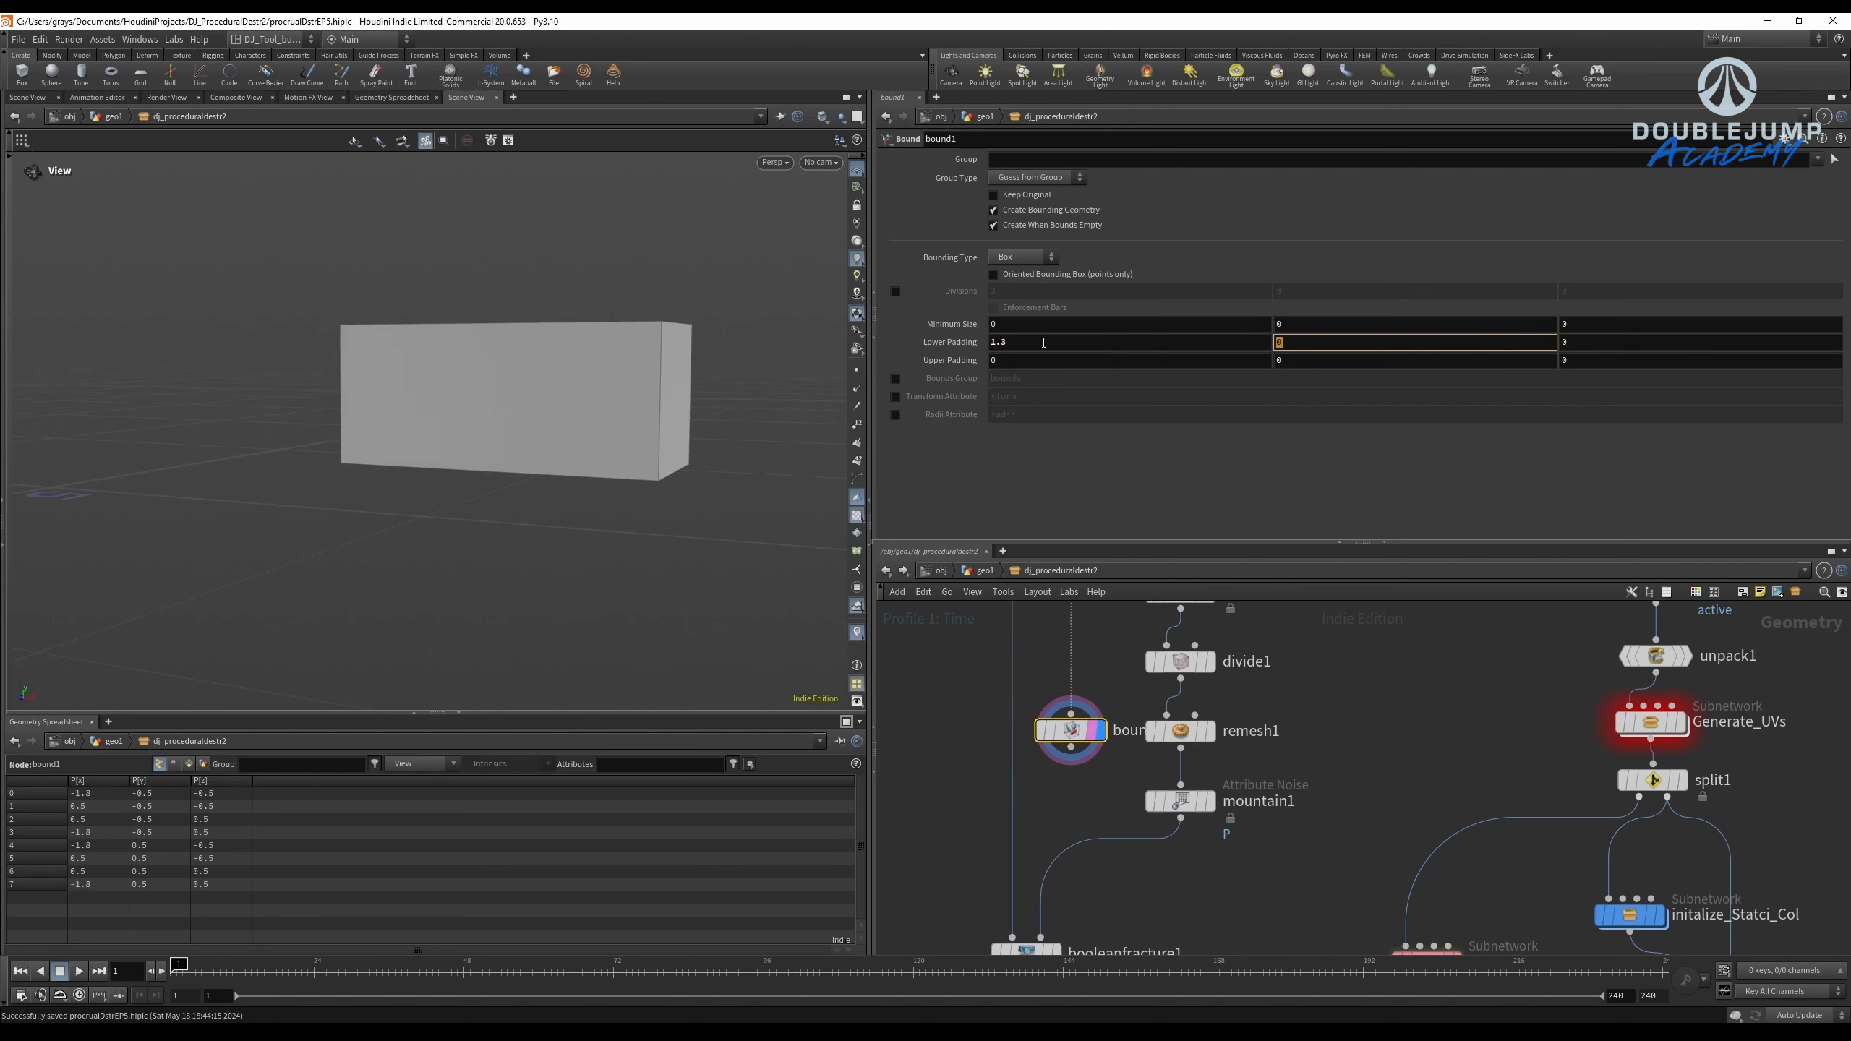
Set the Lower Padding and Upper Padding of bound1 to 0.3 on all three axes.
click(1043, 342)
text(.)
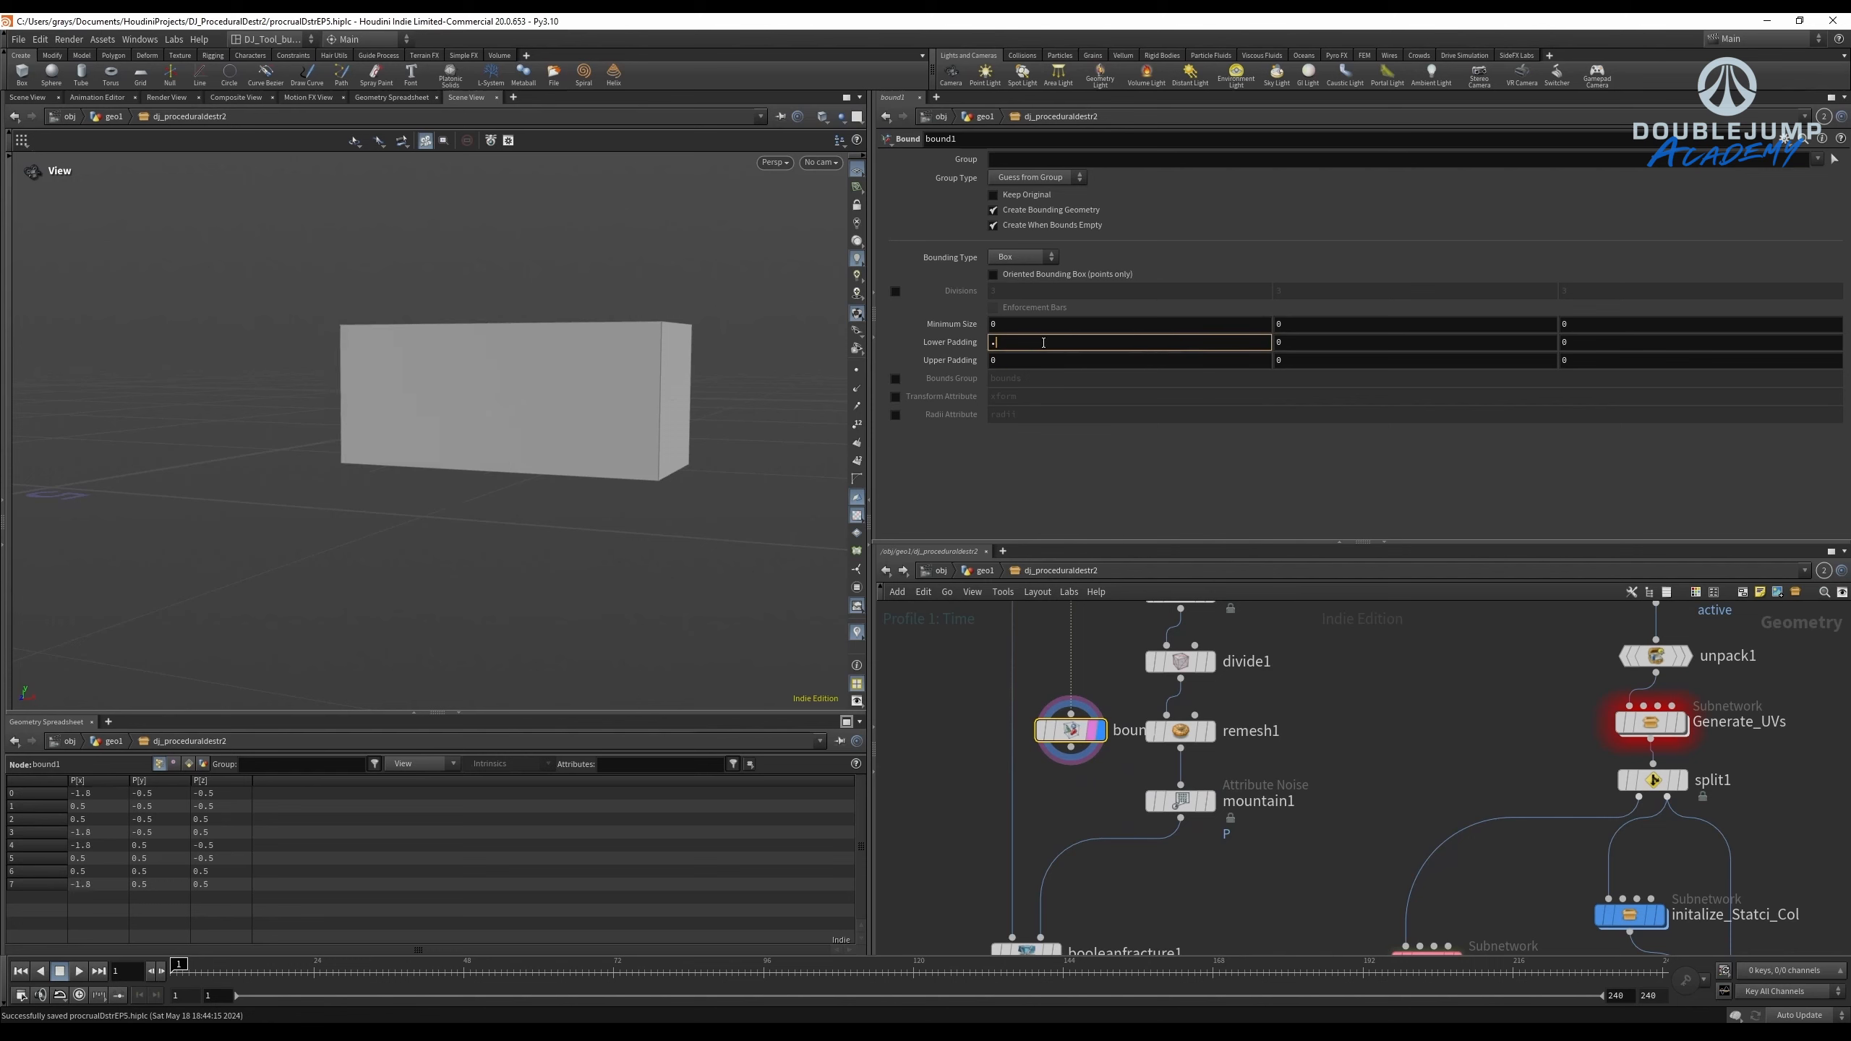
text(3)
key(Tab)
text(.3)
key(Tab)
text(.)
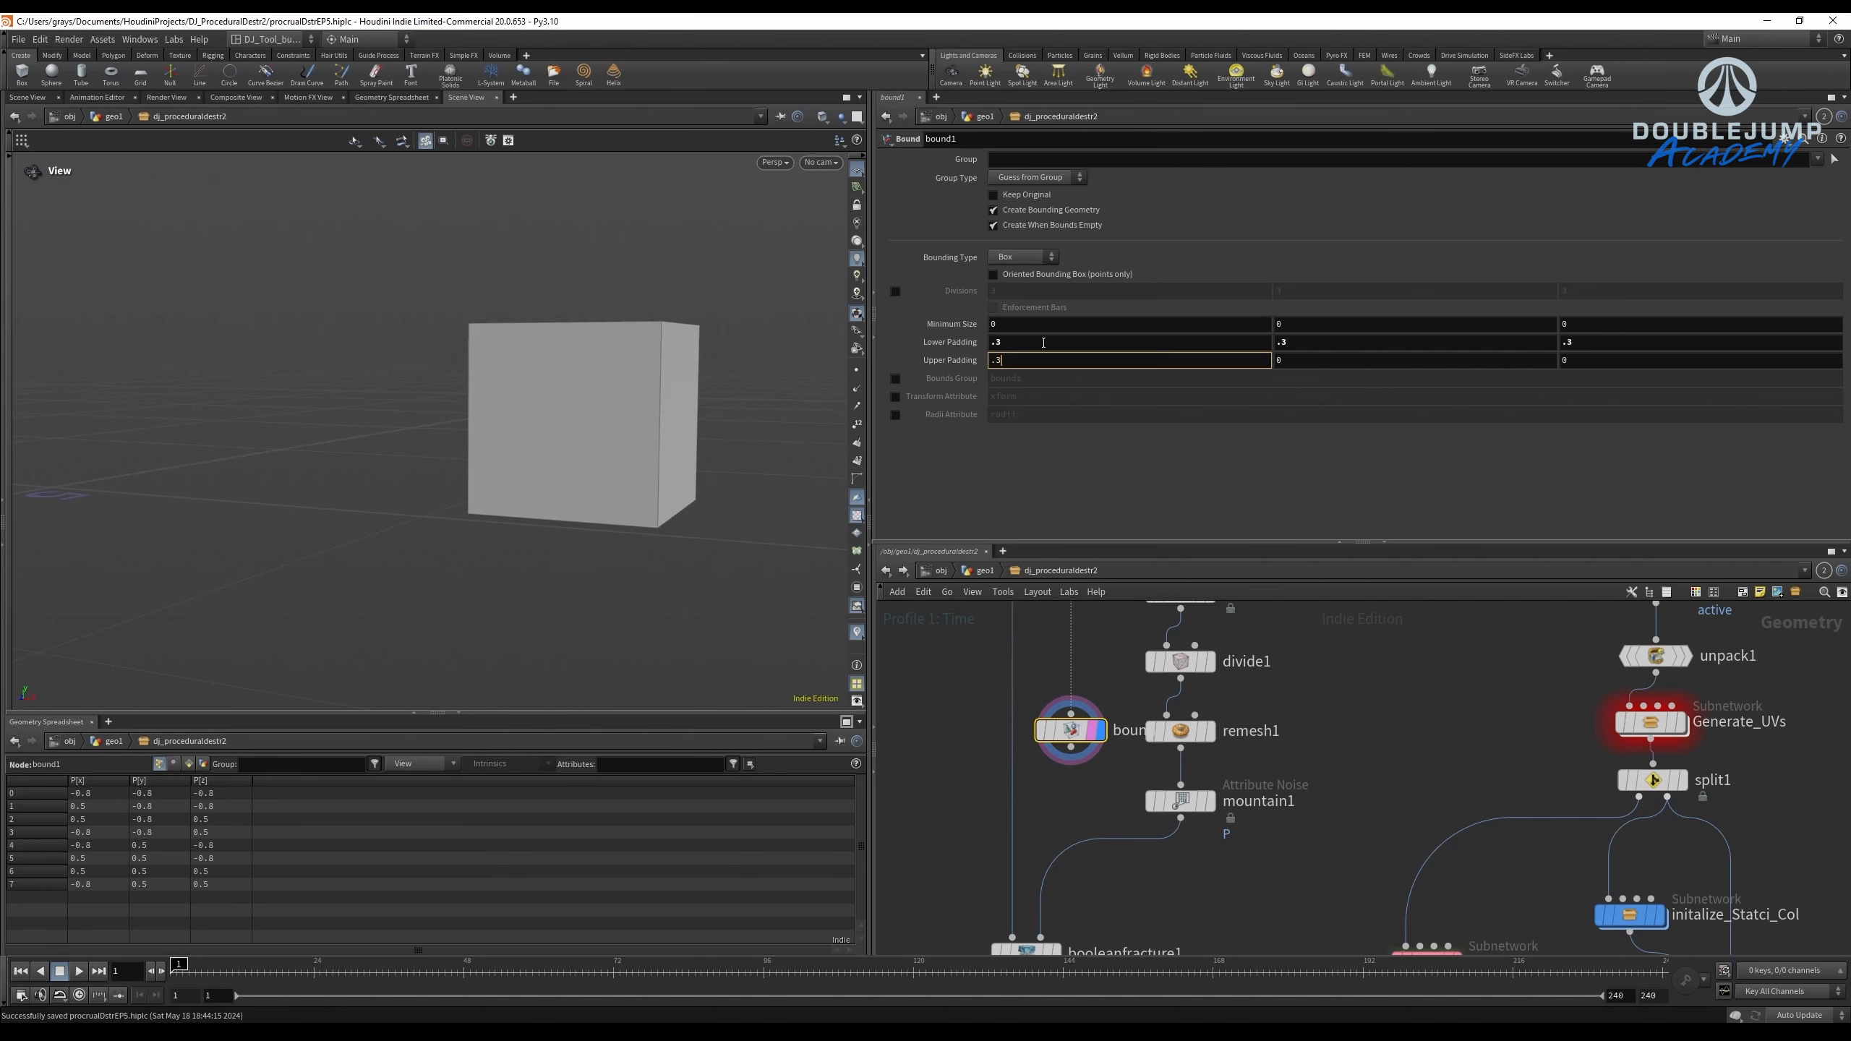
key(Tab)
text(.3)
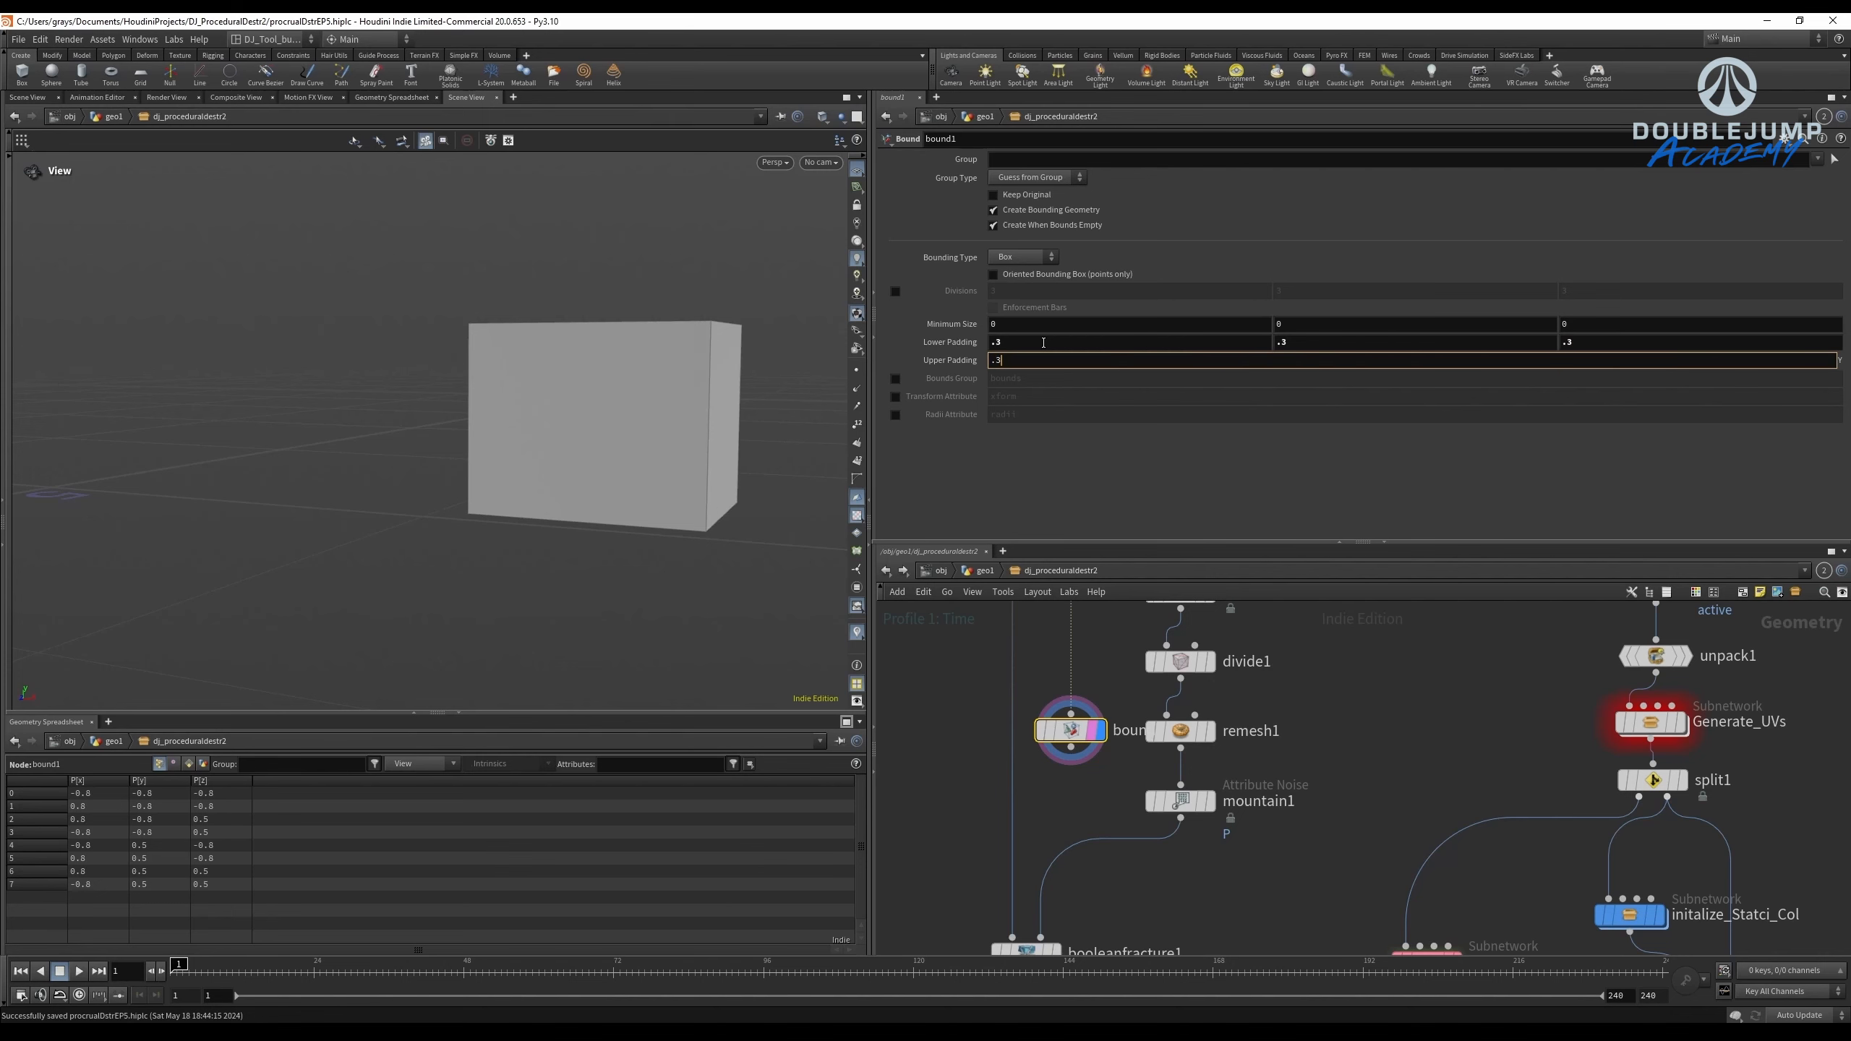
key(Return)
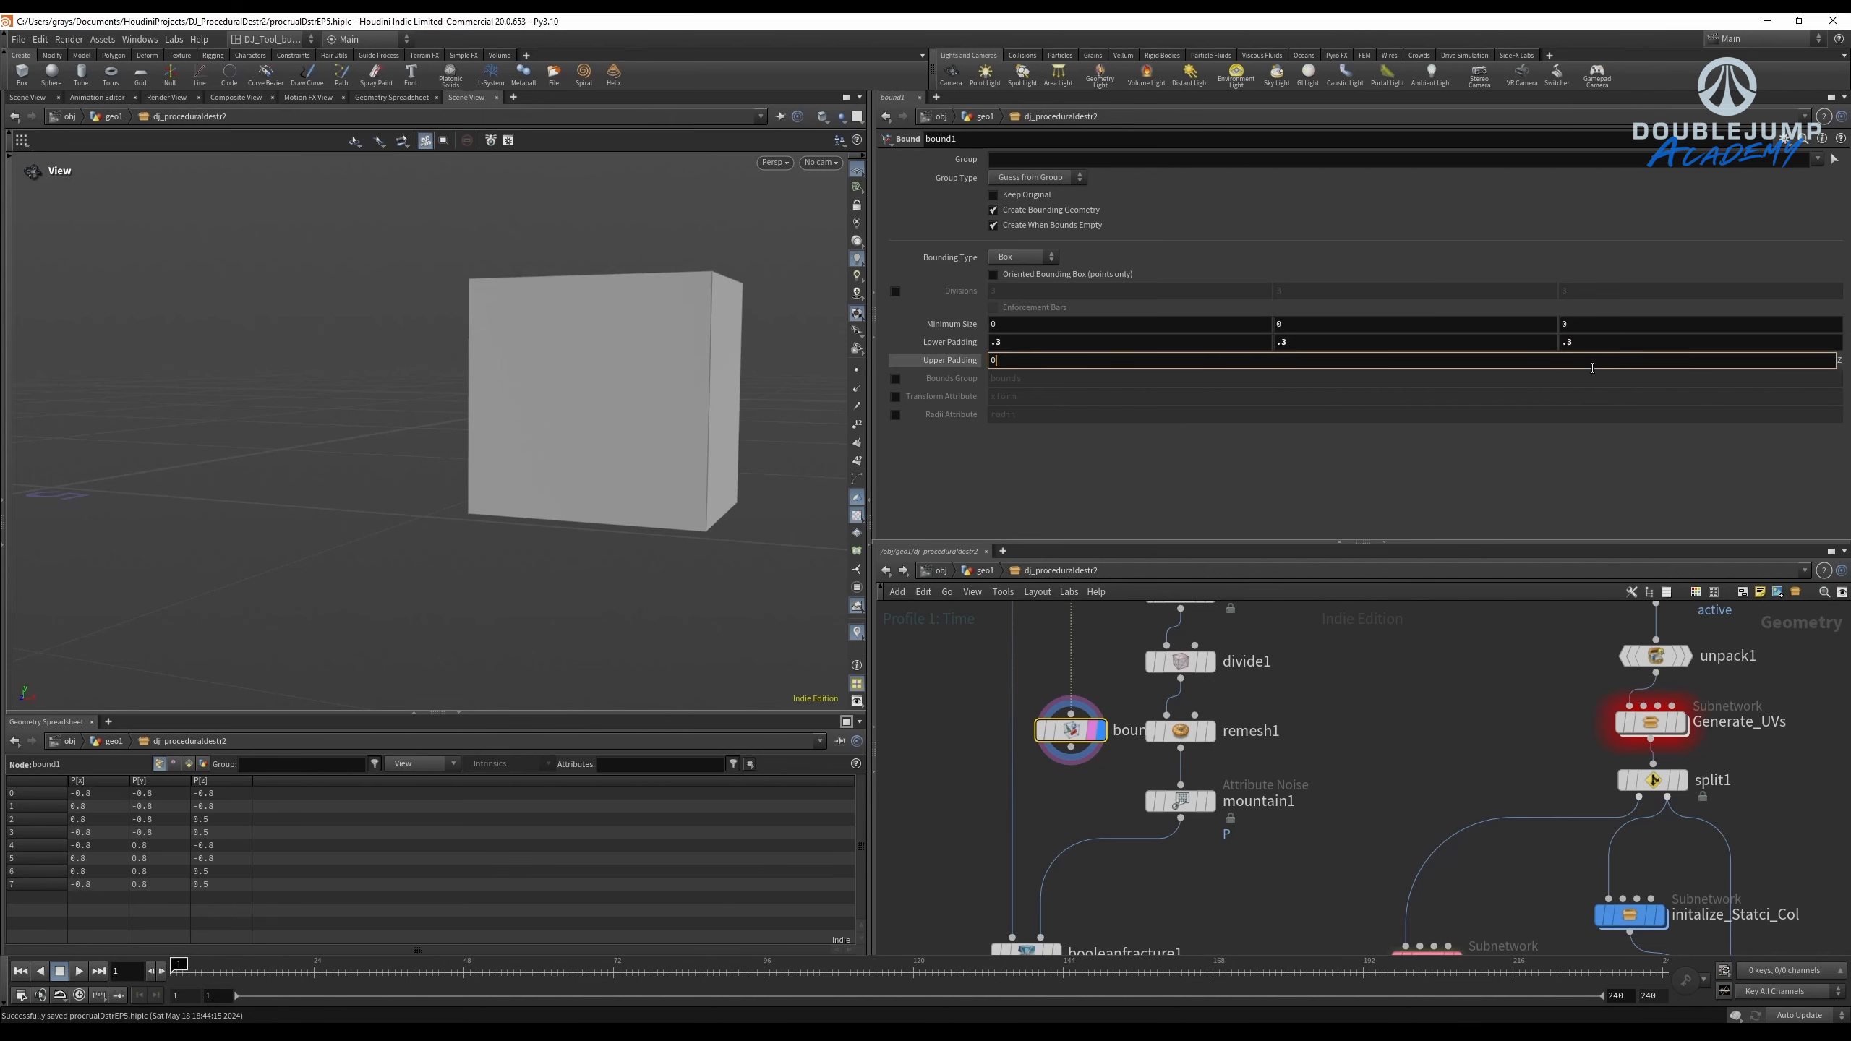
text(.3)
key(Return)
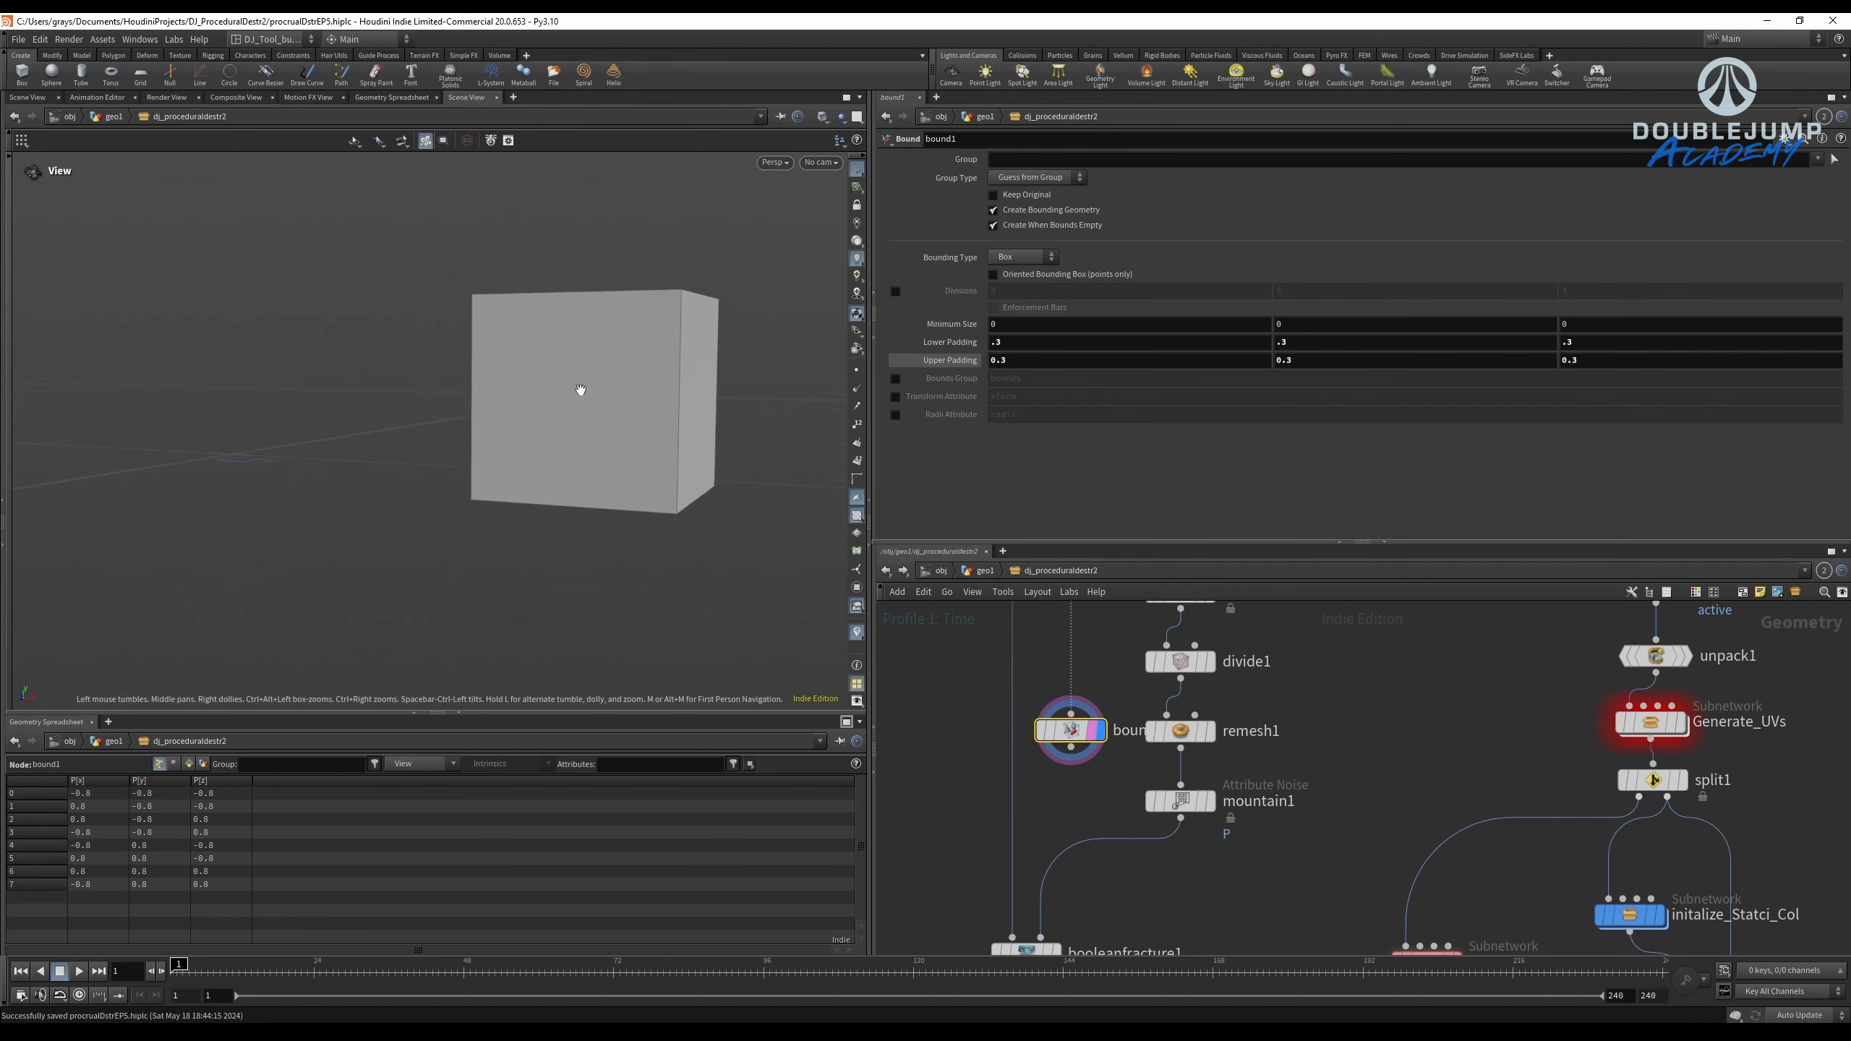
scroll(1082, 716, down, 5)
middle_drag(1079, 613, 1082, 715)
scroll(1097, 739, up, 4)
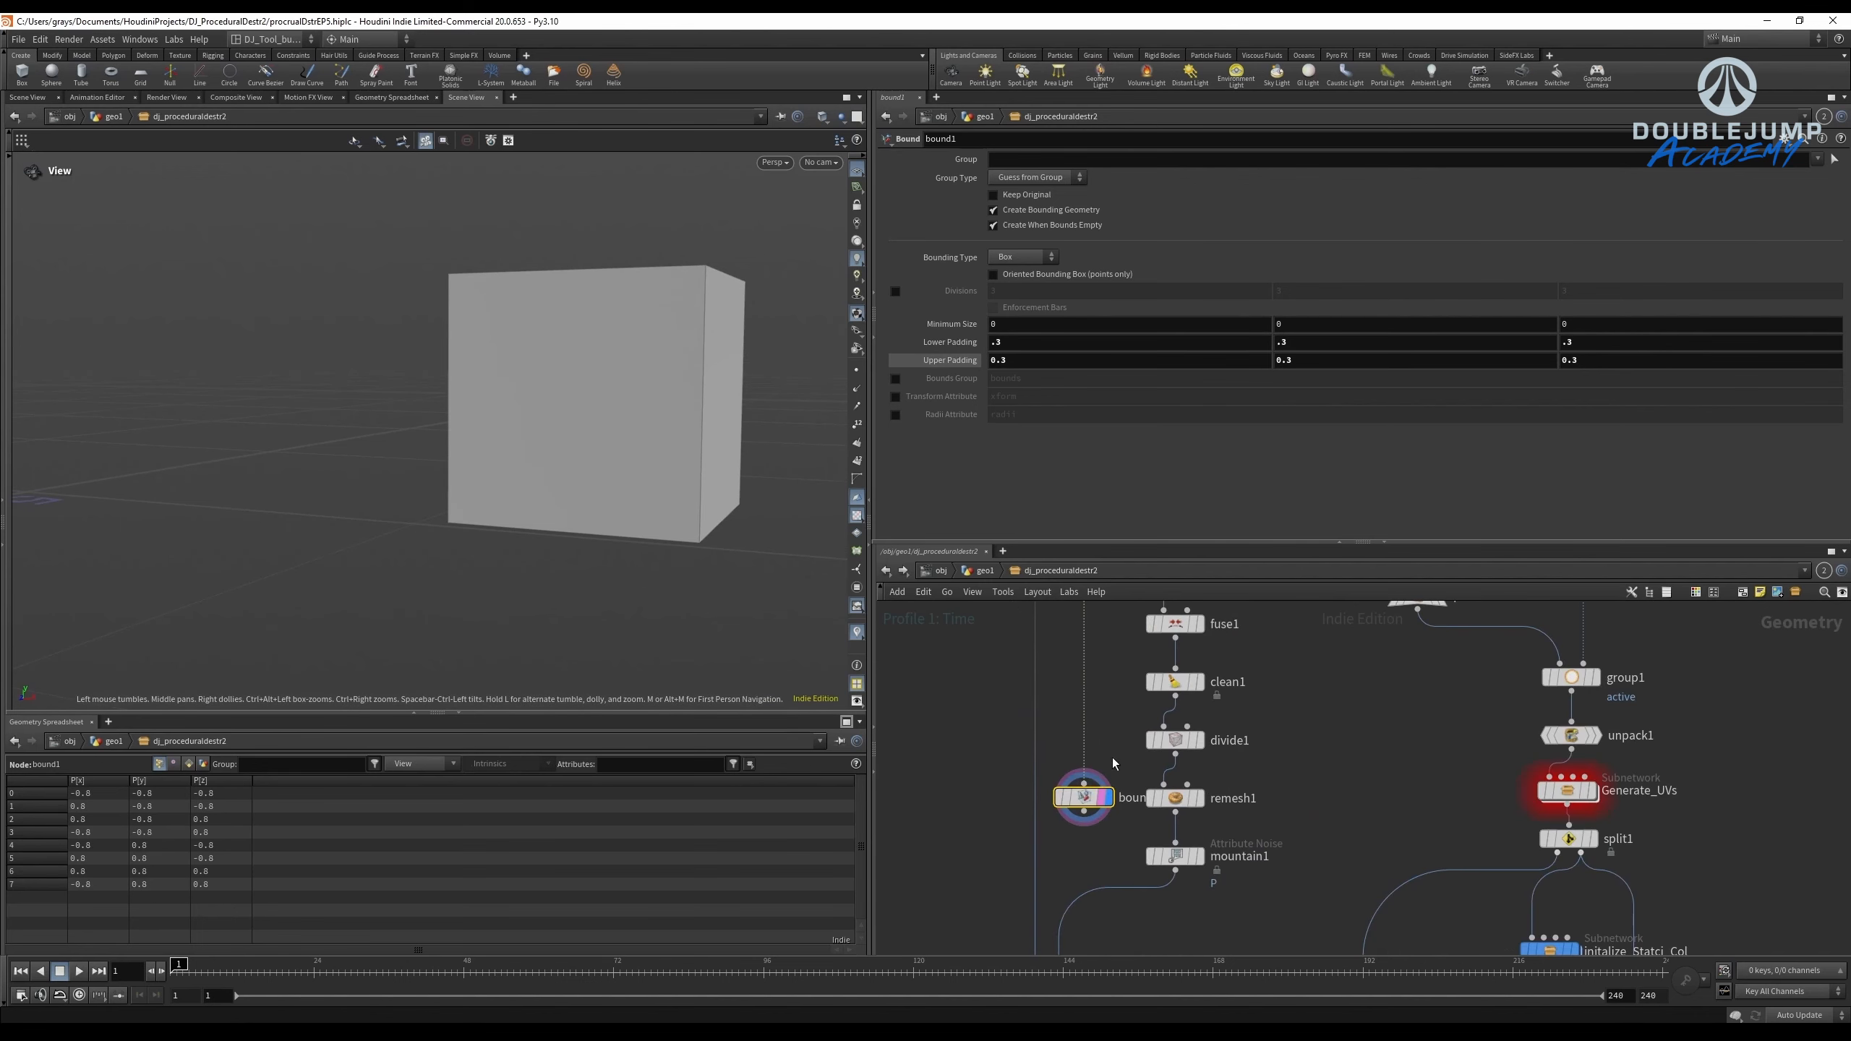
key(Tab)
text(match)
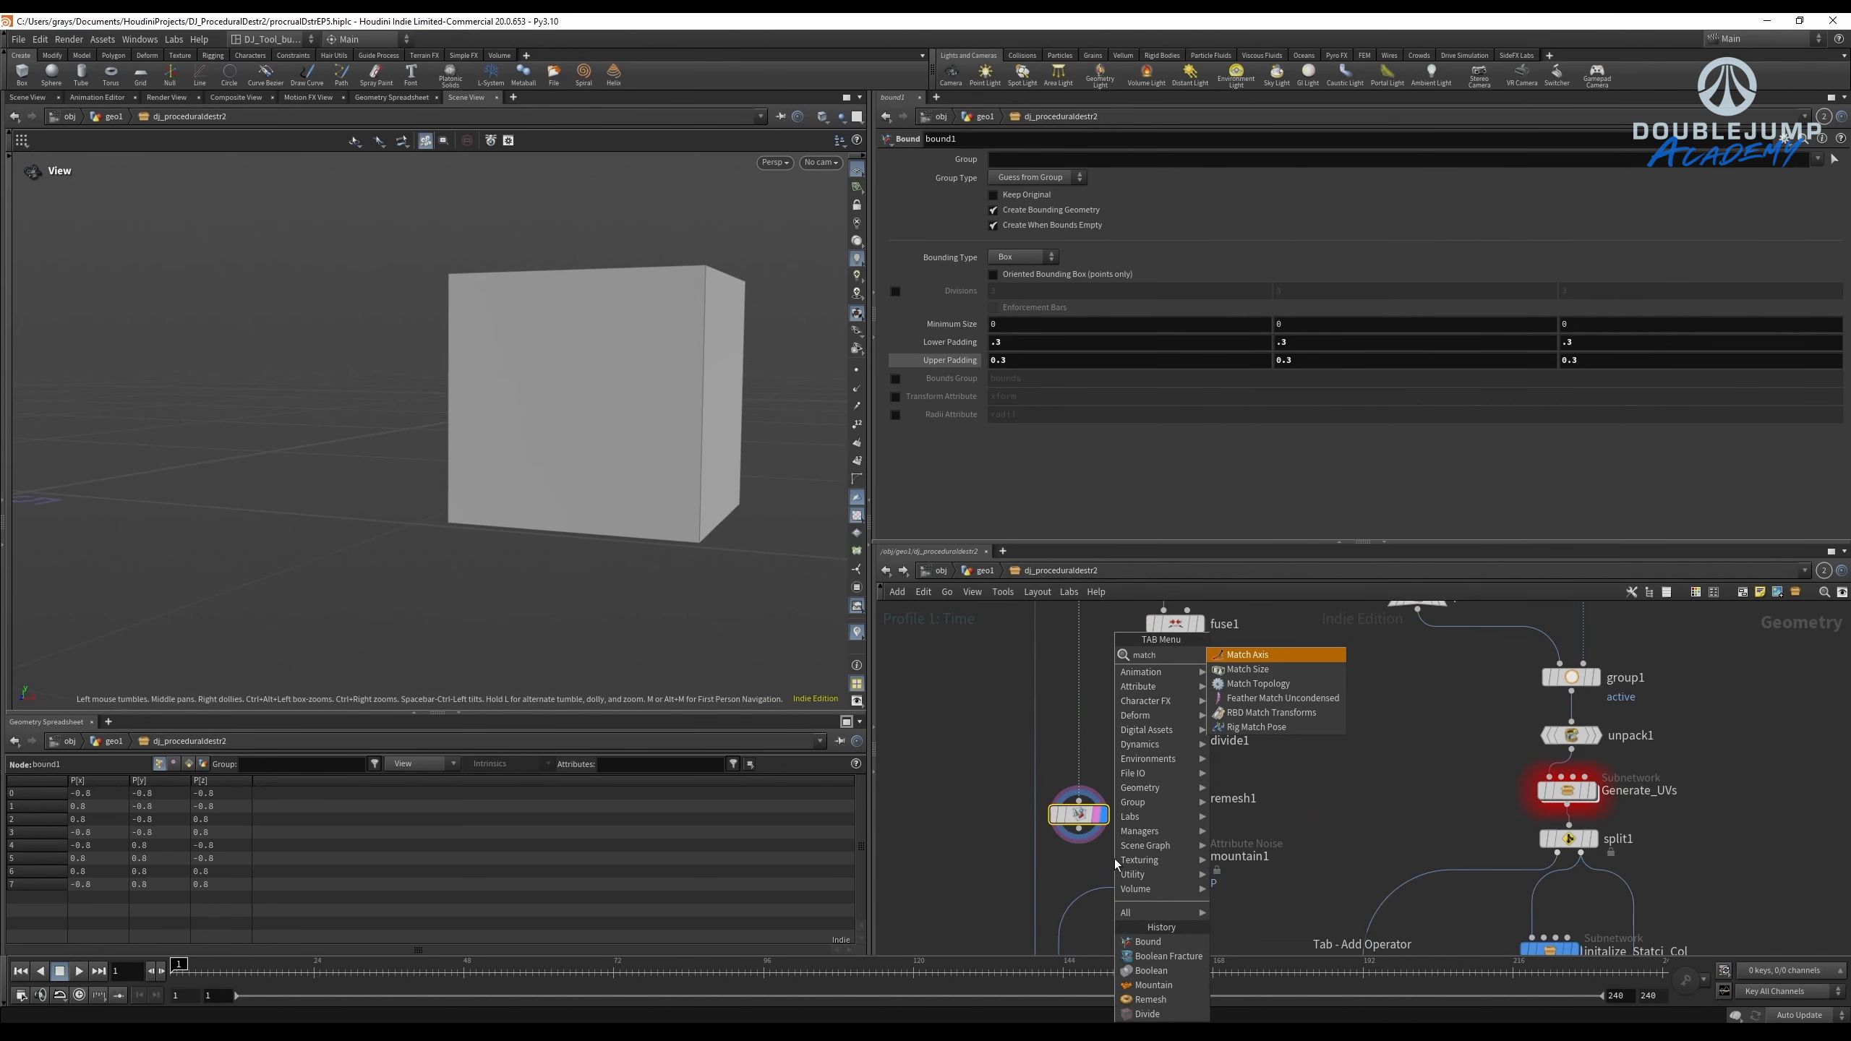
key(Return)
click(1116, 865)
Add a Match Size node between mountain1 and booleanfracture1, with bound1 as its second input, and display it.
key(Tab)
text(match s)
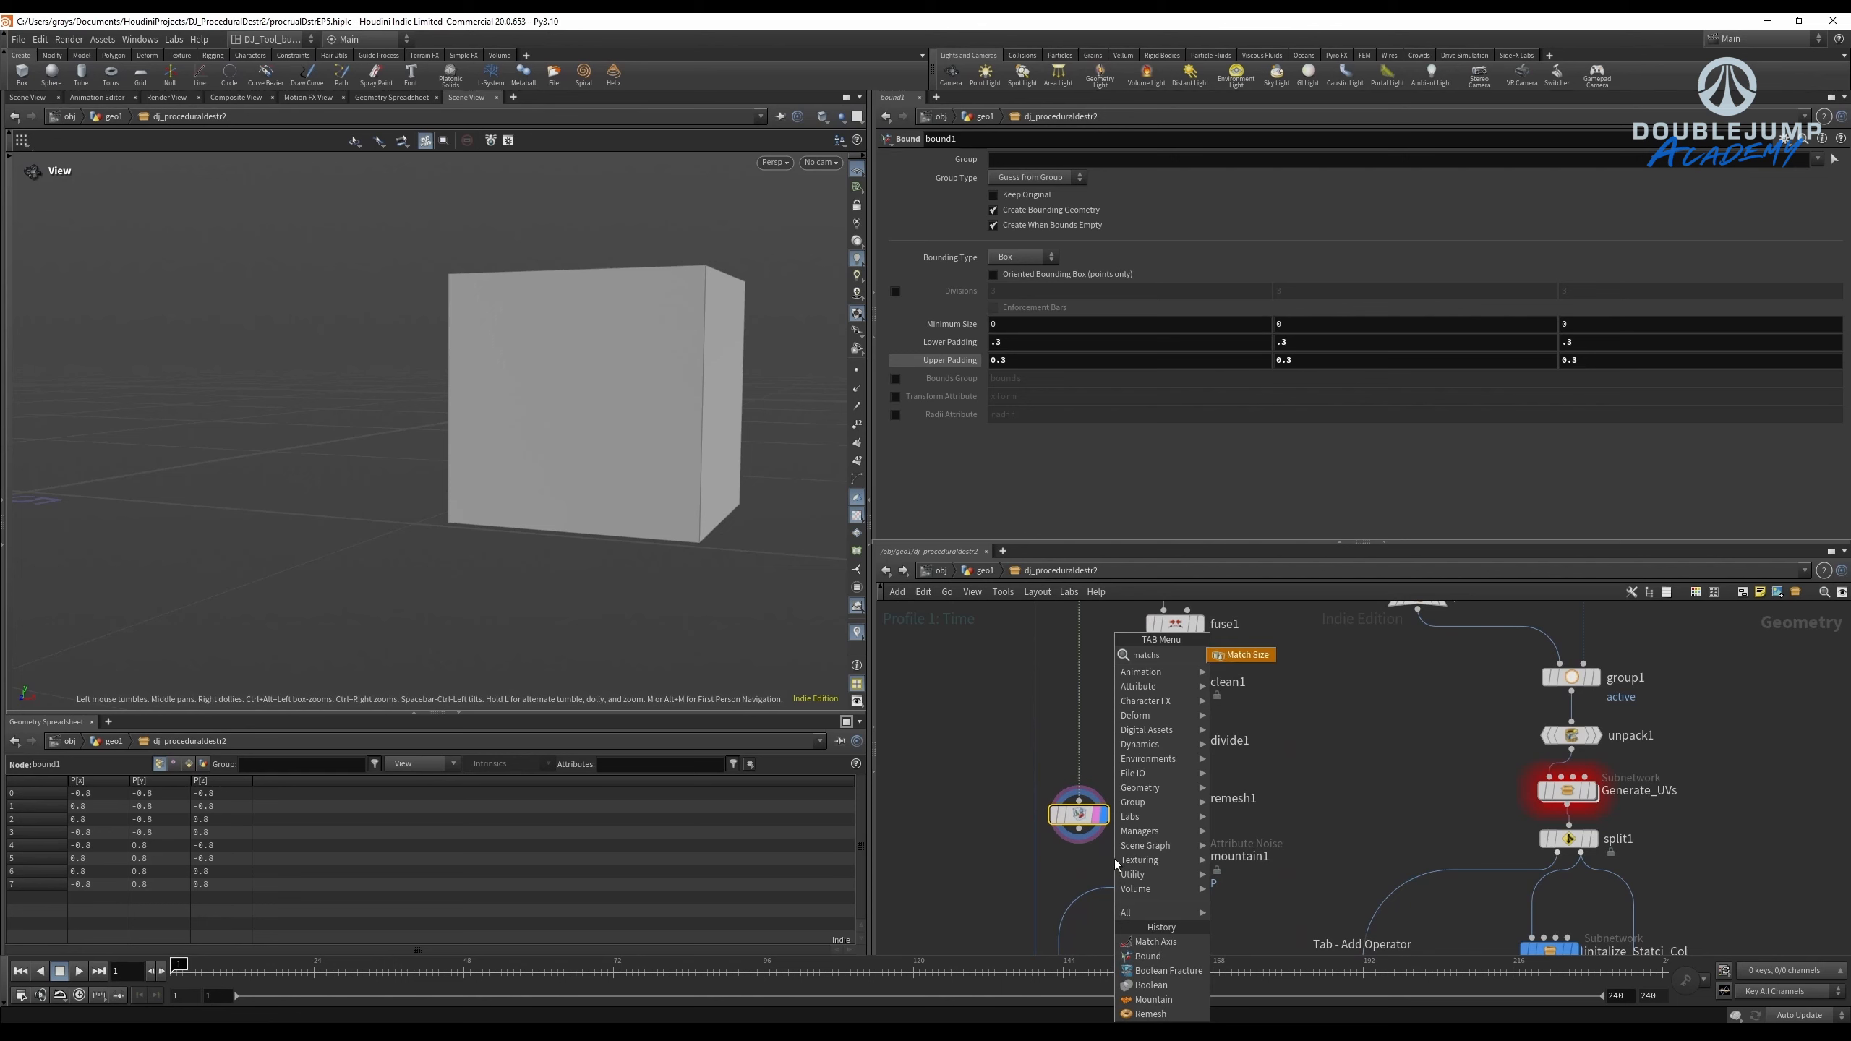
key(Return)
click(1102, 889)
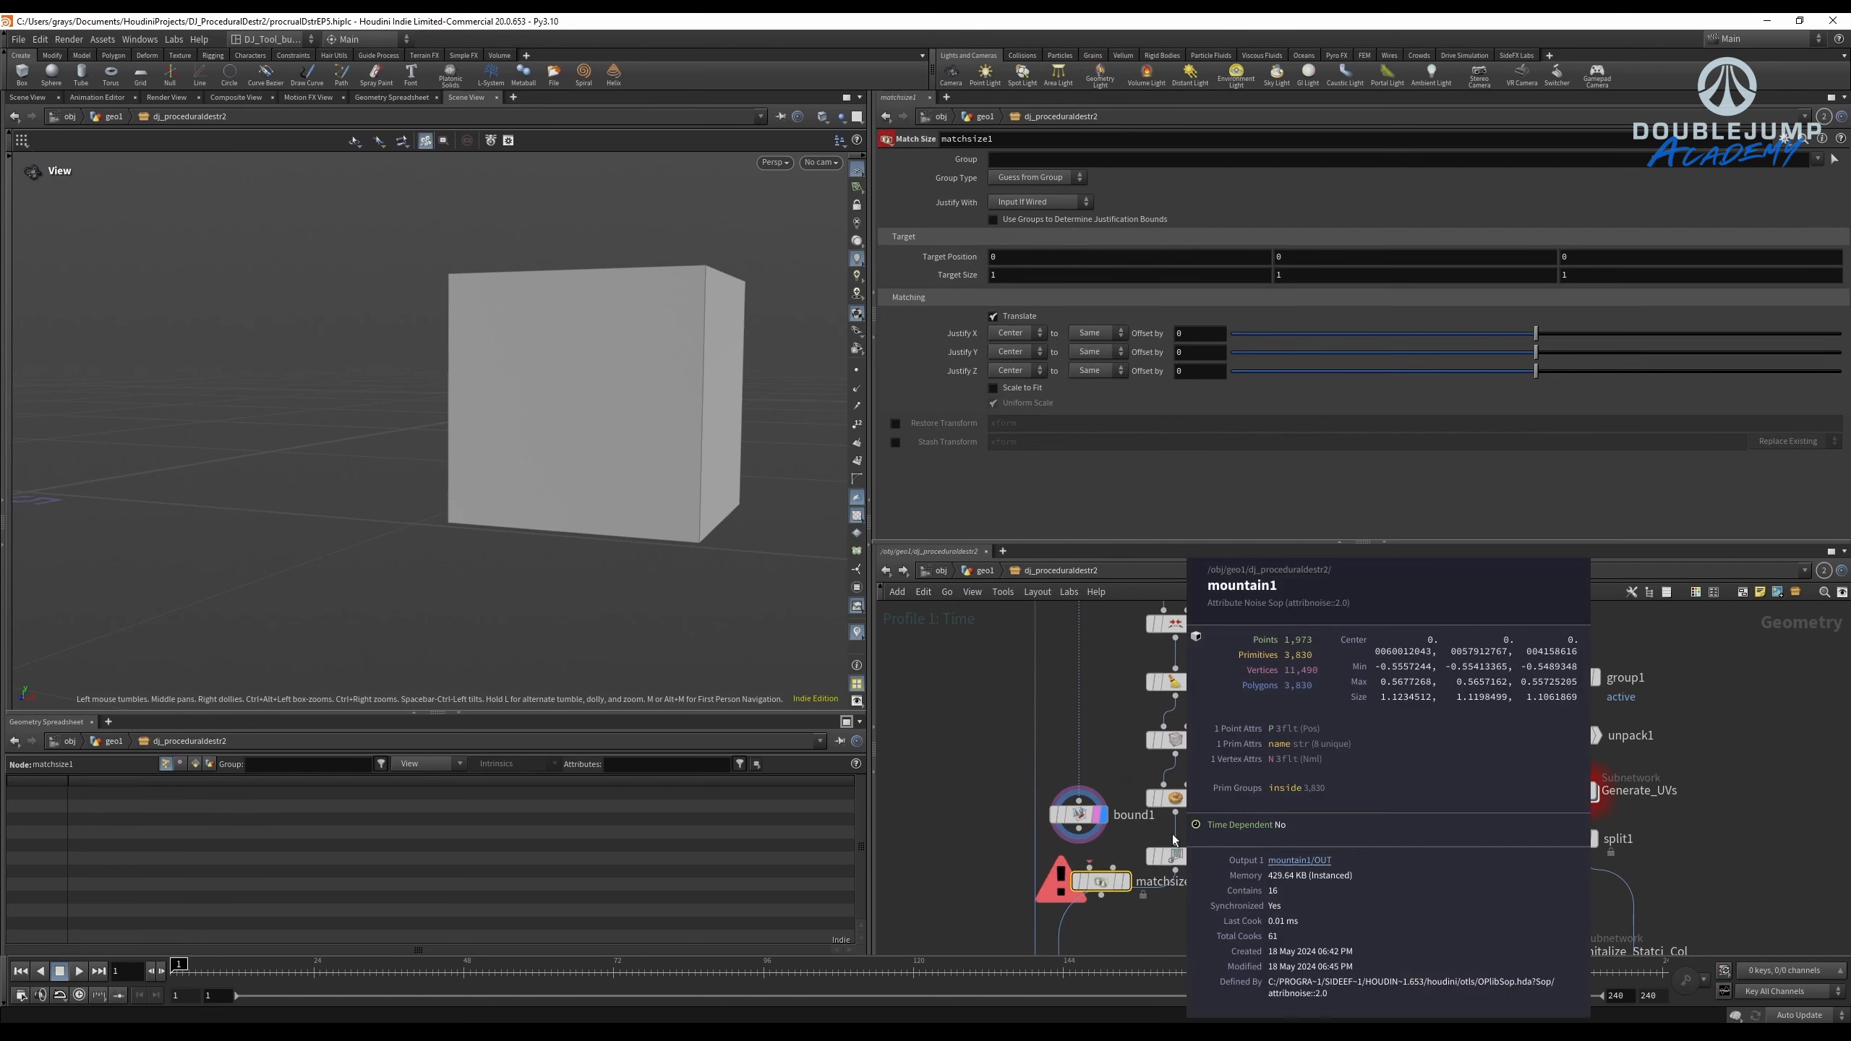
scroll(1093, 846, up, 5)
drag(1077, 837, 1023, 666)
click(1070, 844)
click(1086, 845)
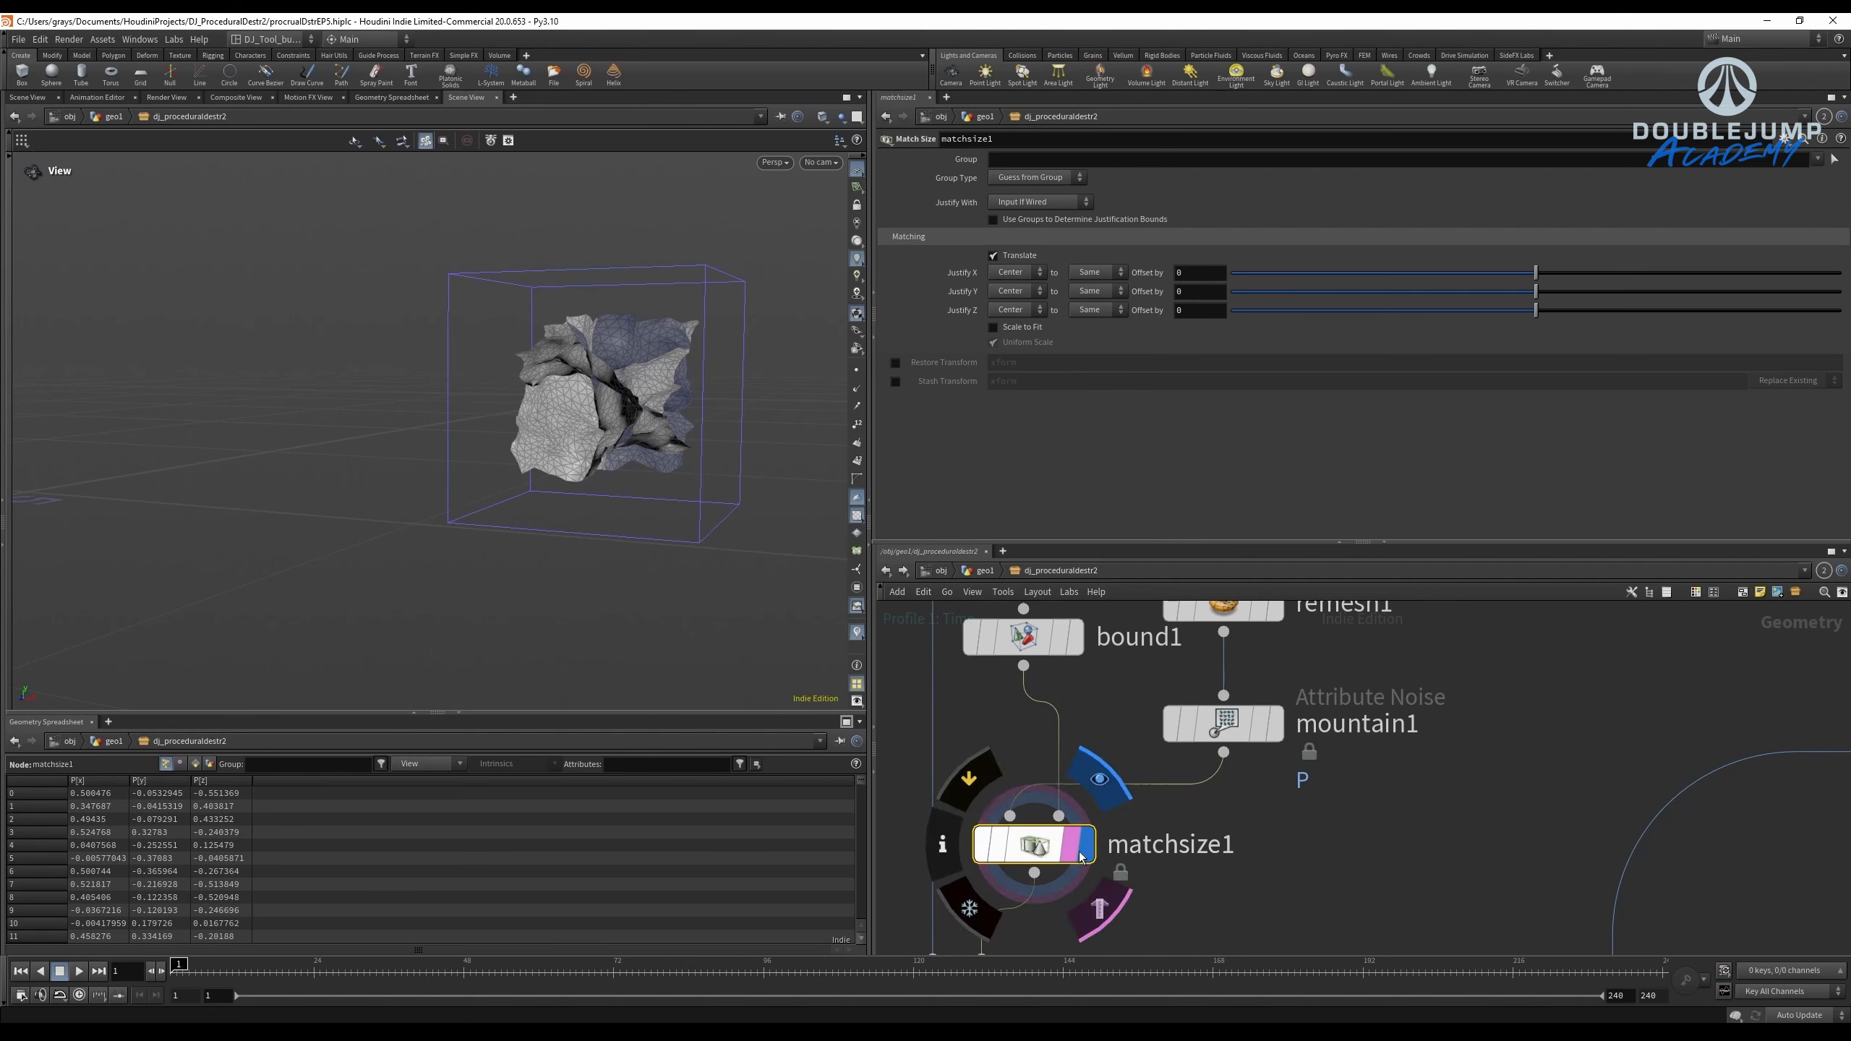
Enable Scale to Fit on matchsize1 and display booleanfracture1.
click(1029, 328)
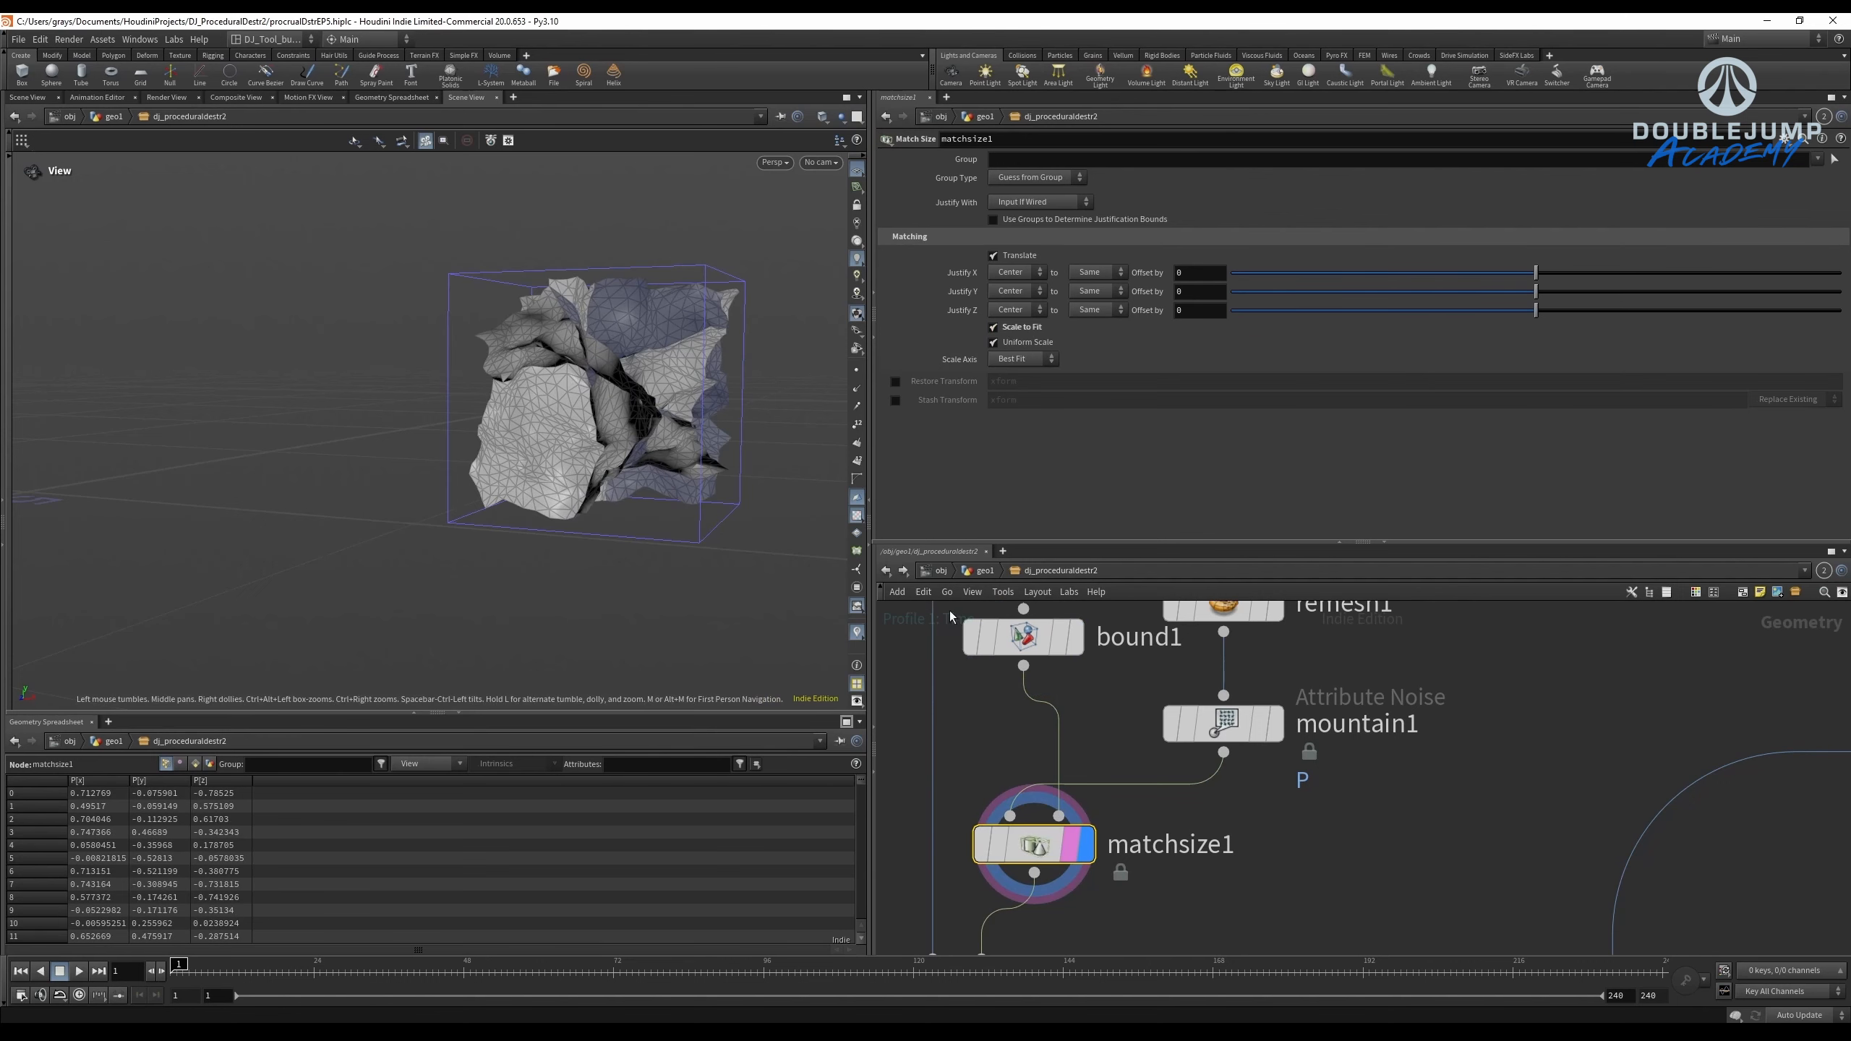
scroll(949, 610, down, 5)
scroll(1137, 784, up, 3)
click(1137, 784)
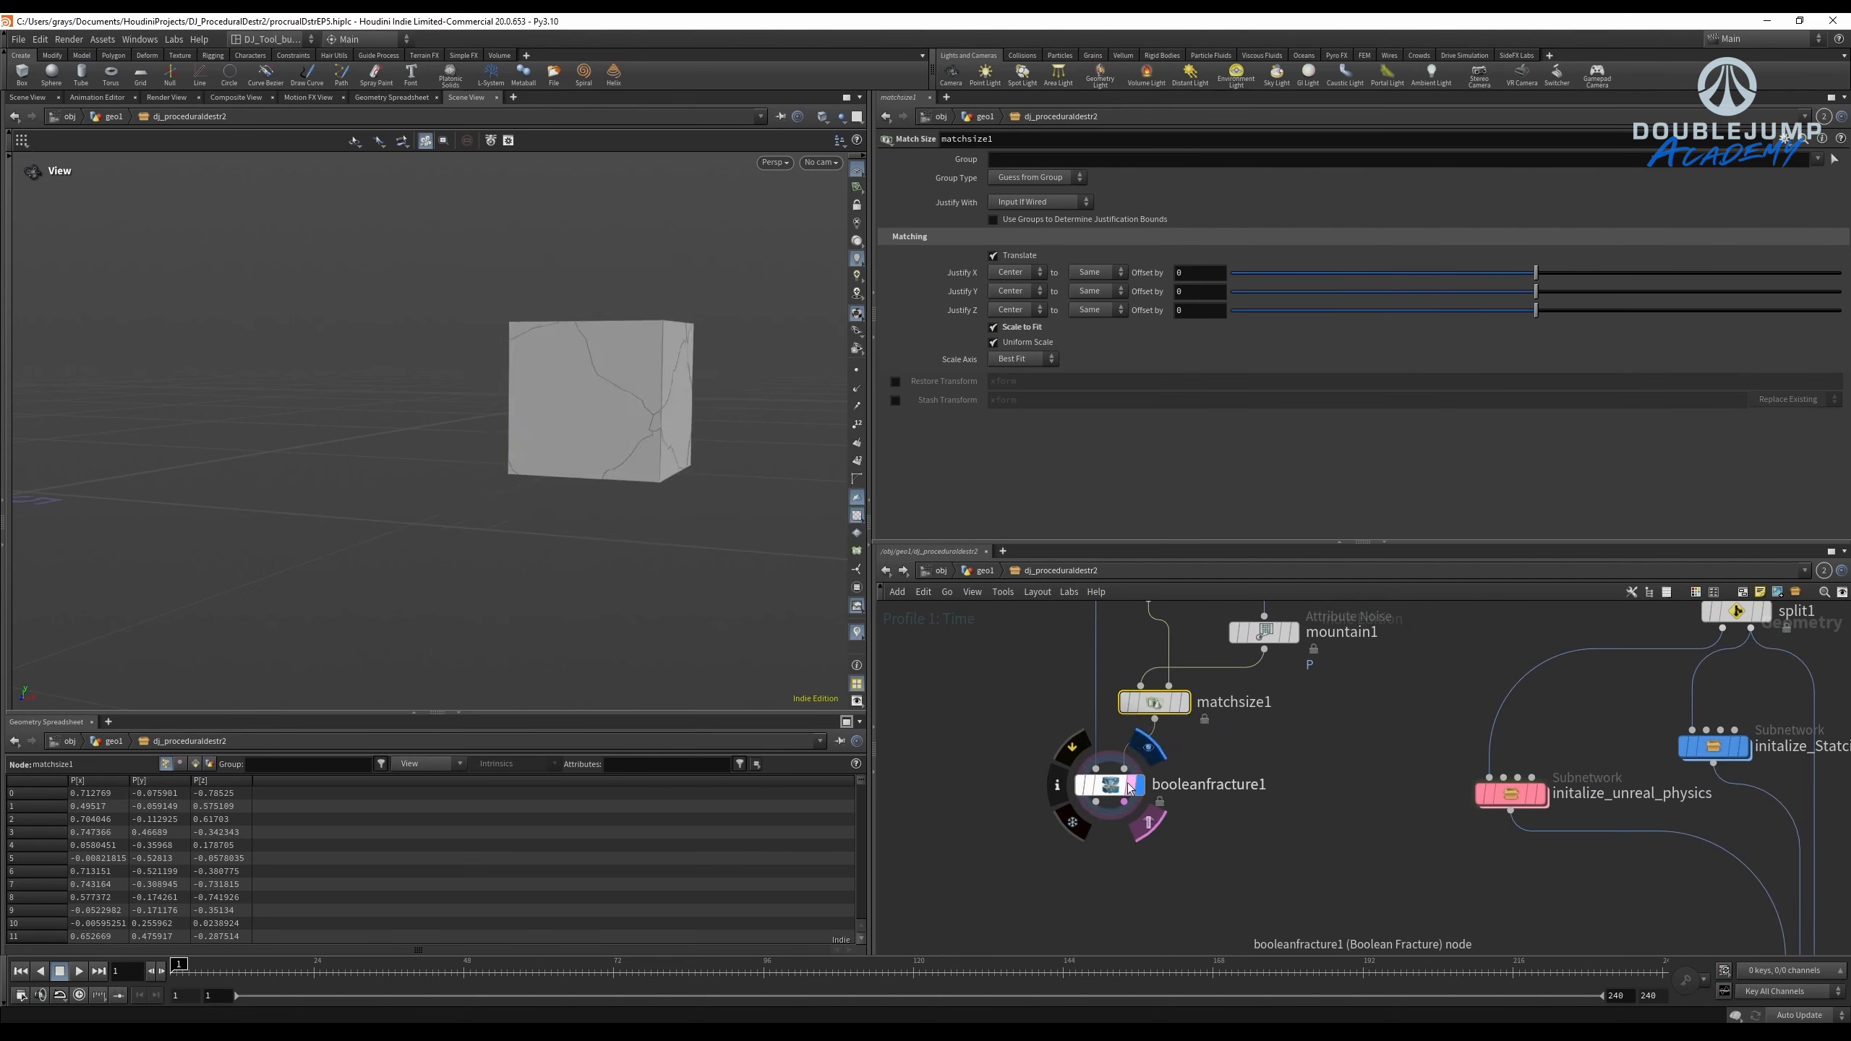
Move booleanfracture1 aside and inspect the crack lines on the fractured cube up close and from several angles.
drag(1123, 785, 1070, 784)
drag(628, 455, 355, 478)
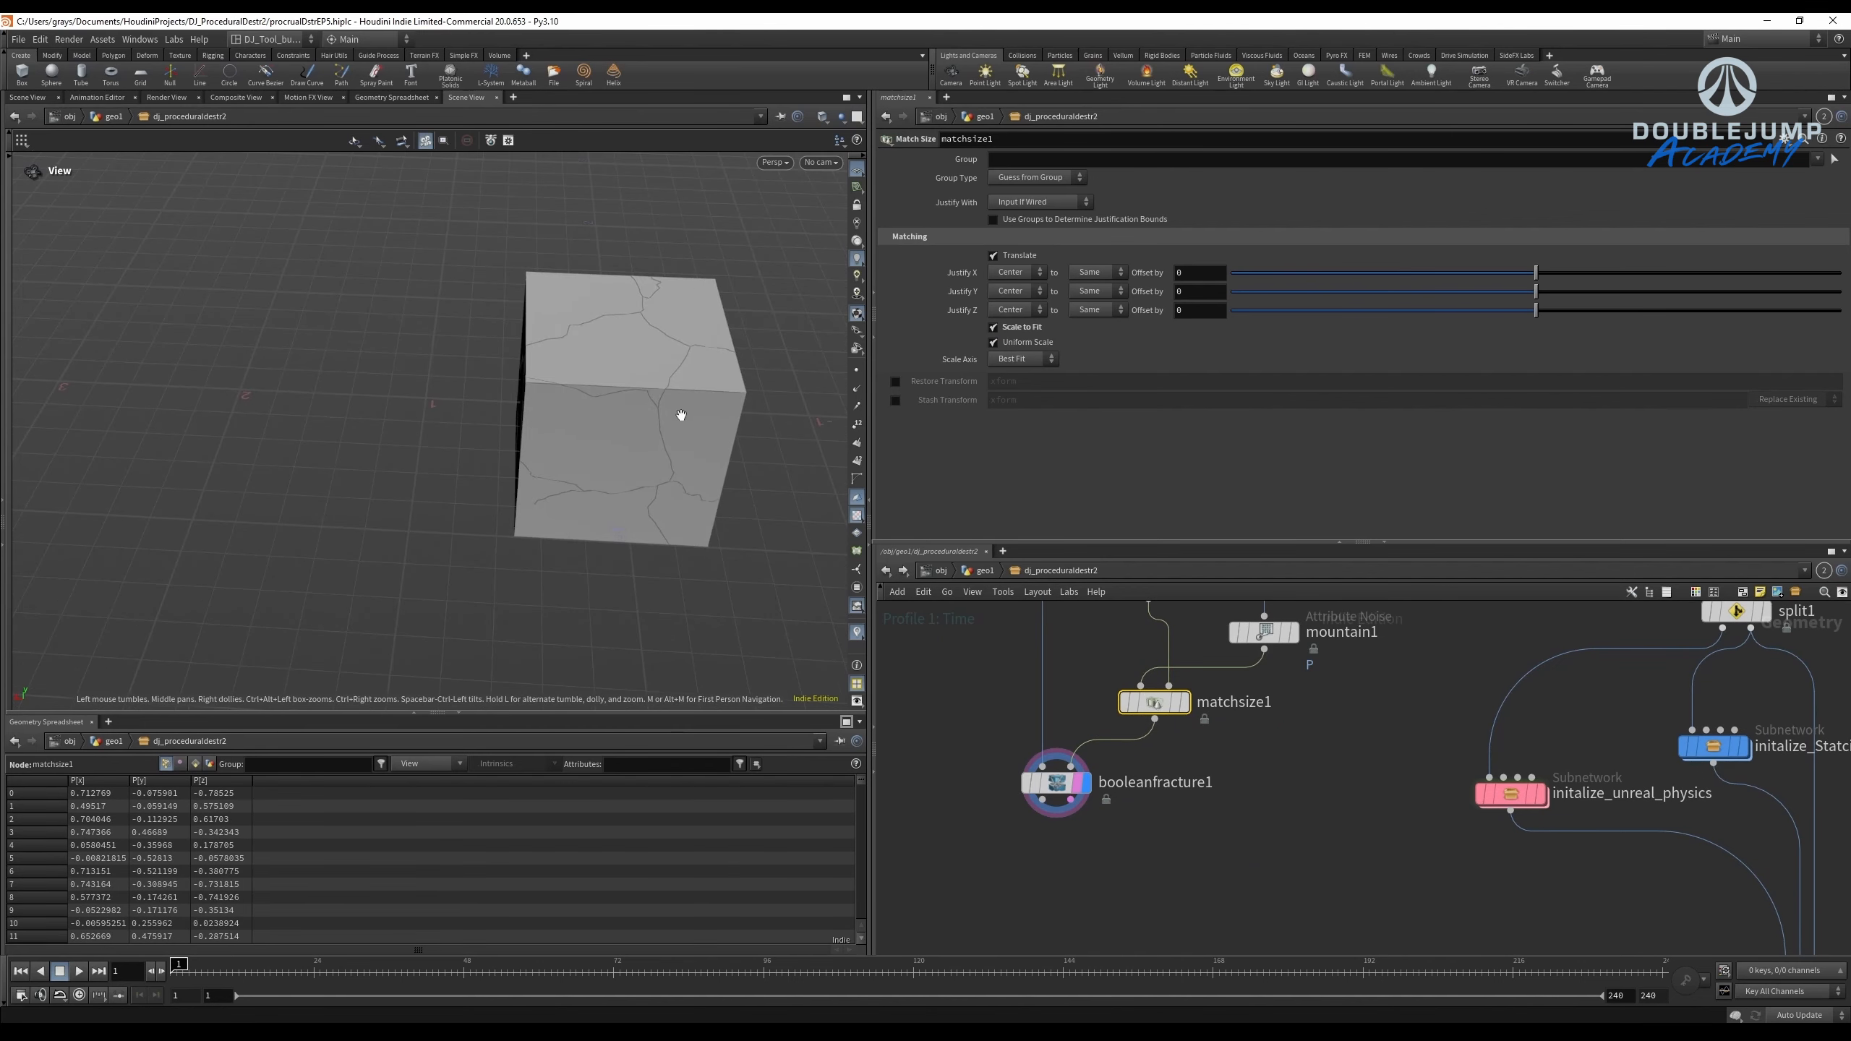
drag(681, 415, 587, 512)
scroll(410, 622, up, 5)
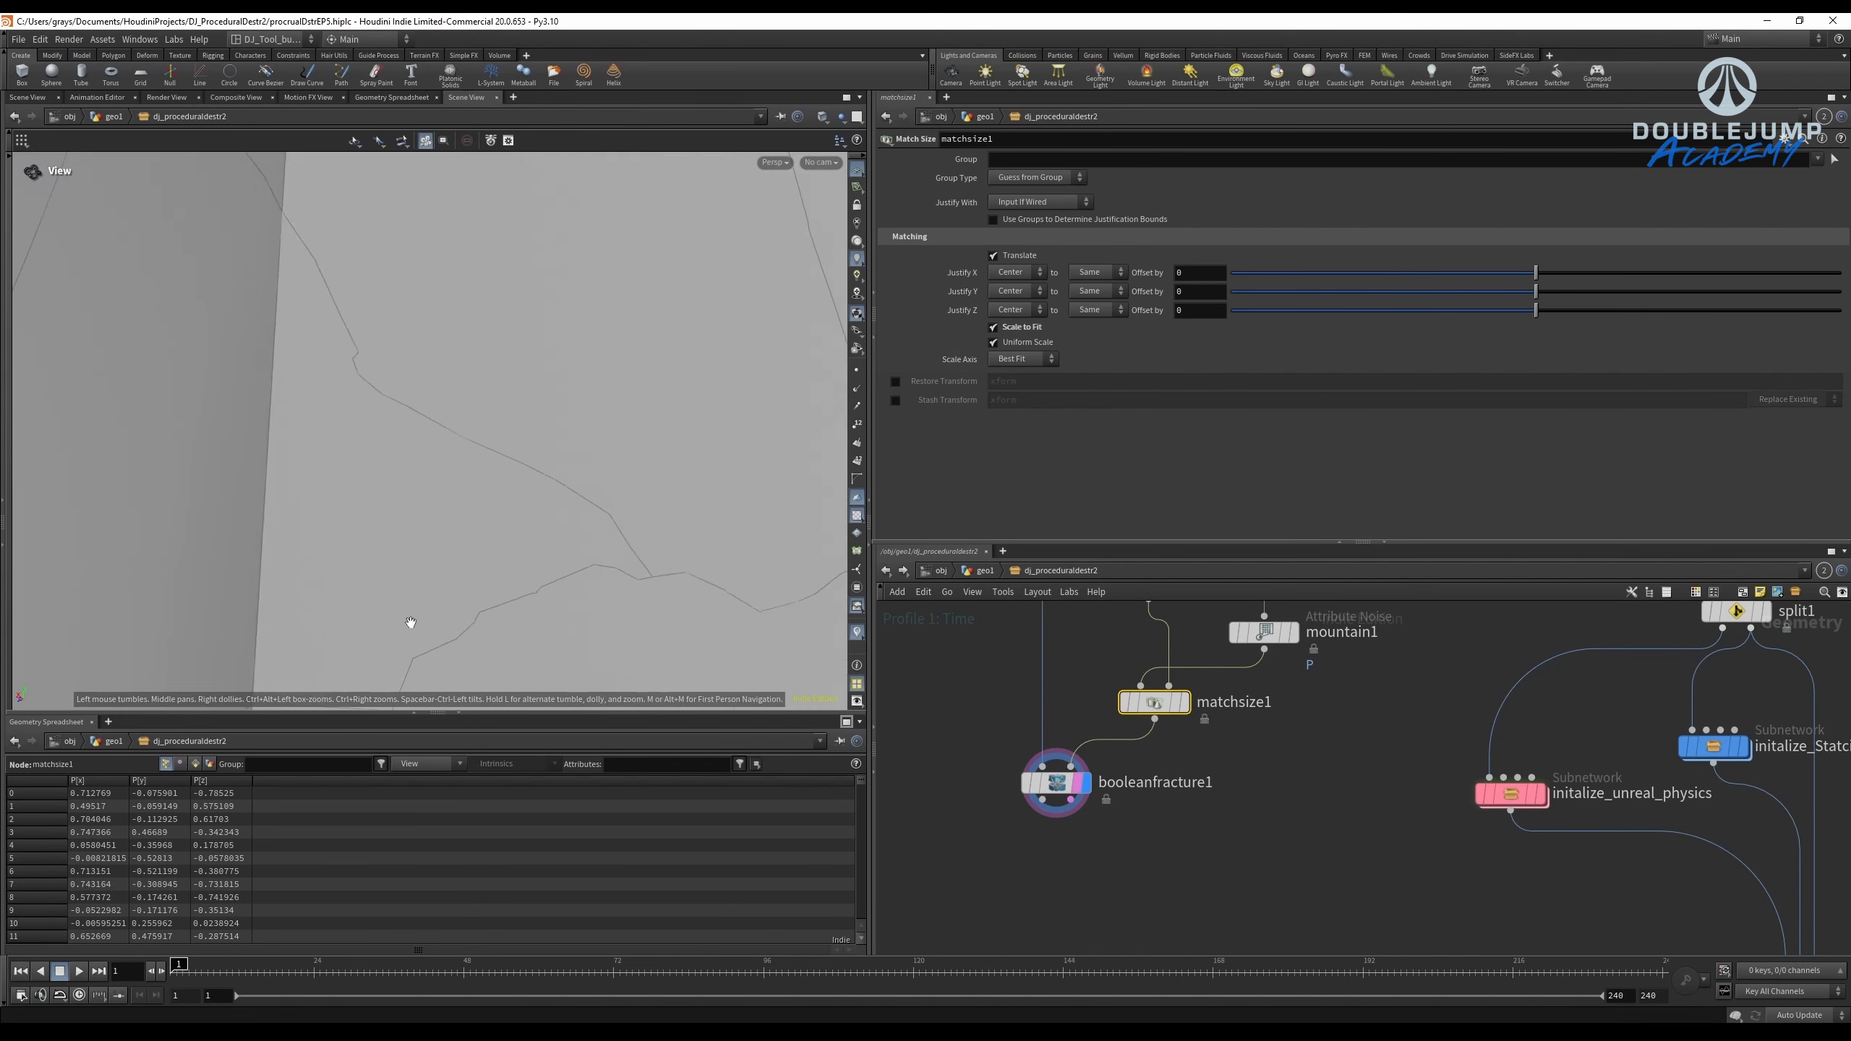
drag(410, 622, 488, 641)
right_drag(487, 641, 463, 542)
mouse_move(463, 542)
mouse_down()
mouse_move(636, 544)
mouse_move(443, 545)
mouse_move(391, 454)
mouse_move(612, 416)
mouse_up()
scroll(635, 544, down, 5)
key(shift+w)
key(shift+w)
scroll(481, 455, up, 3)
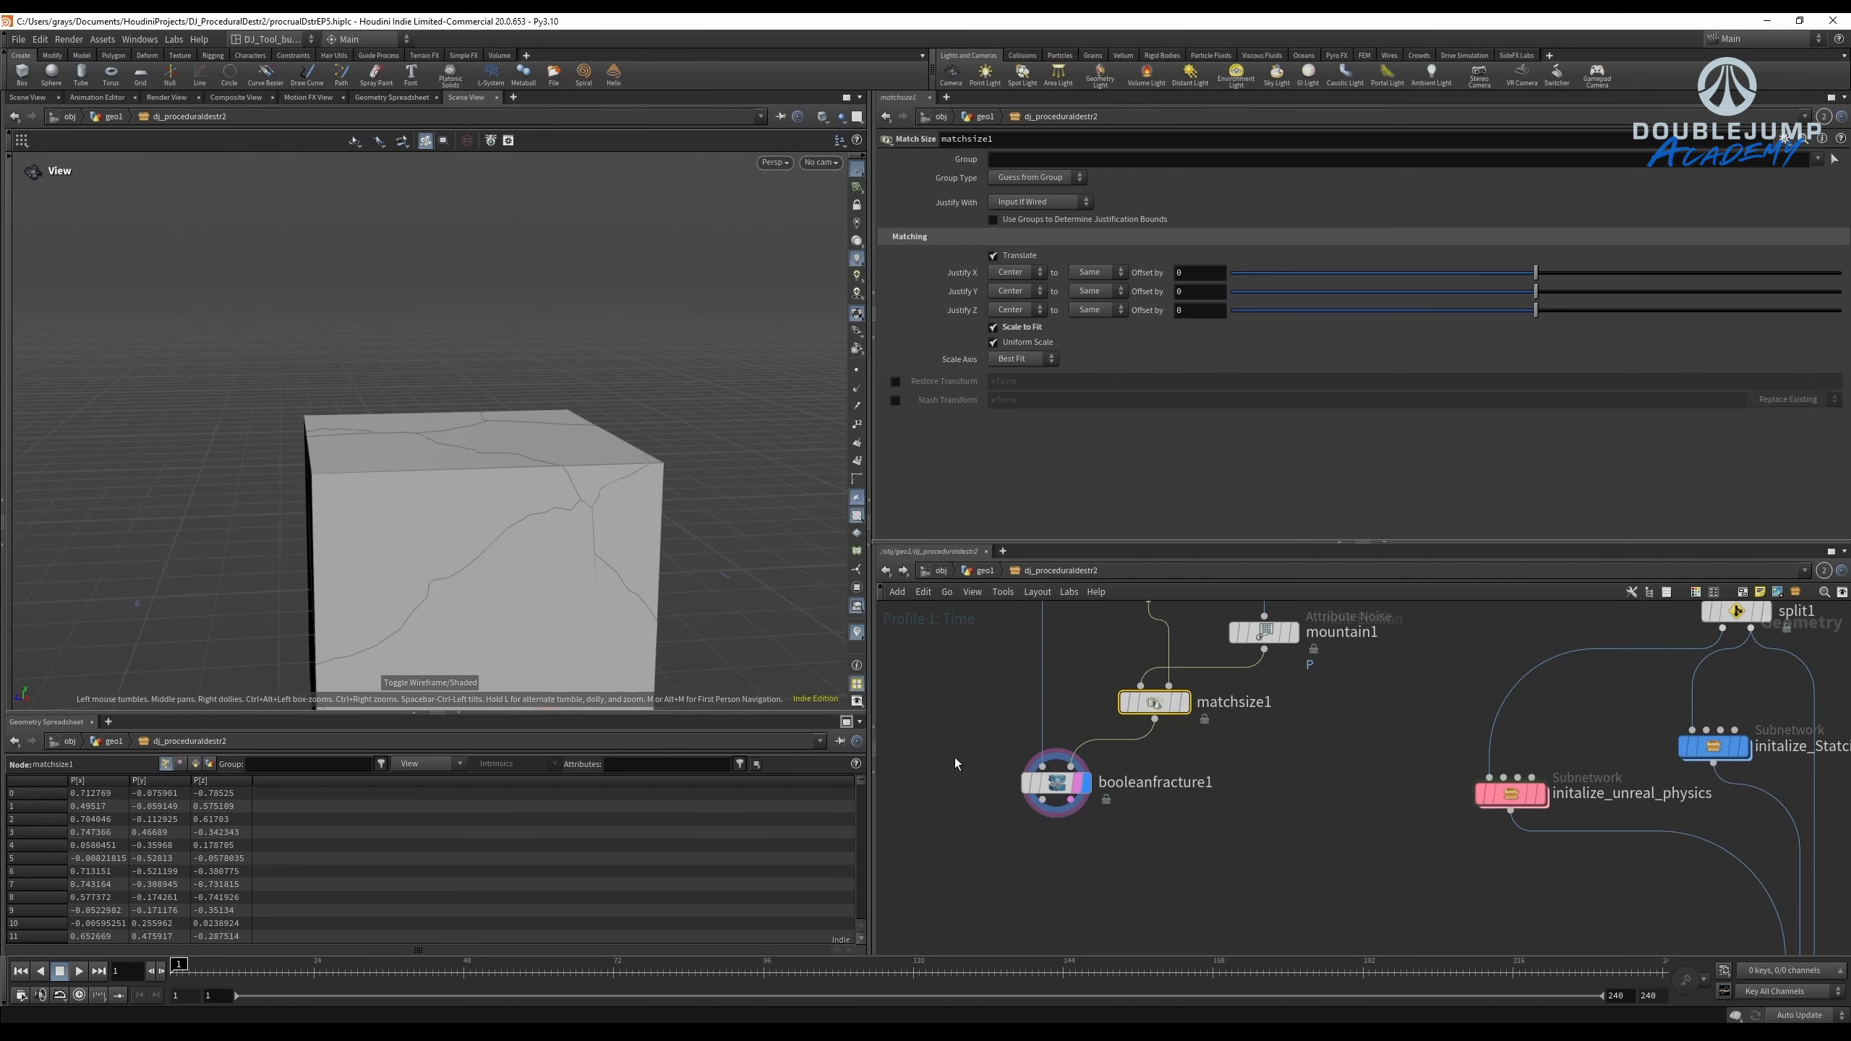
Add a For-Each Connected Piece block and wire booleanfracture1 into its connectivity1 node.
scroll(1160, 808, down, 1)
key(Tab)
text(forea)
key(Down)
key(Down)
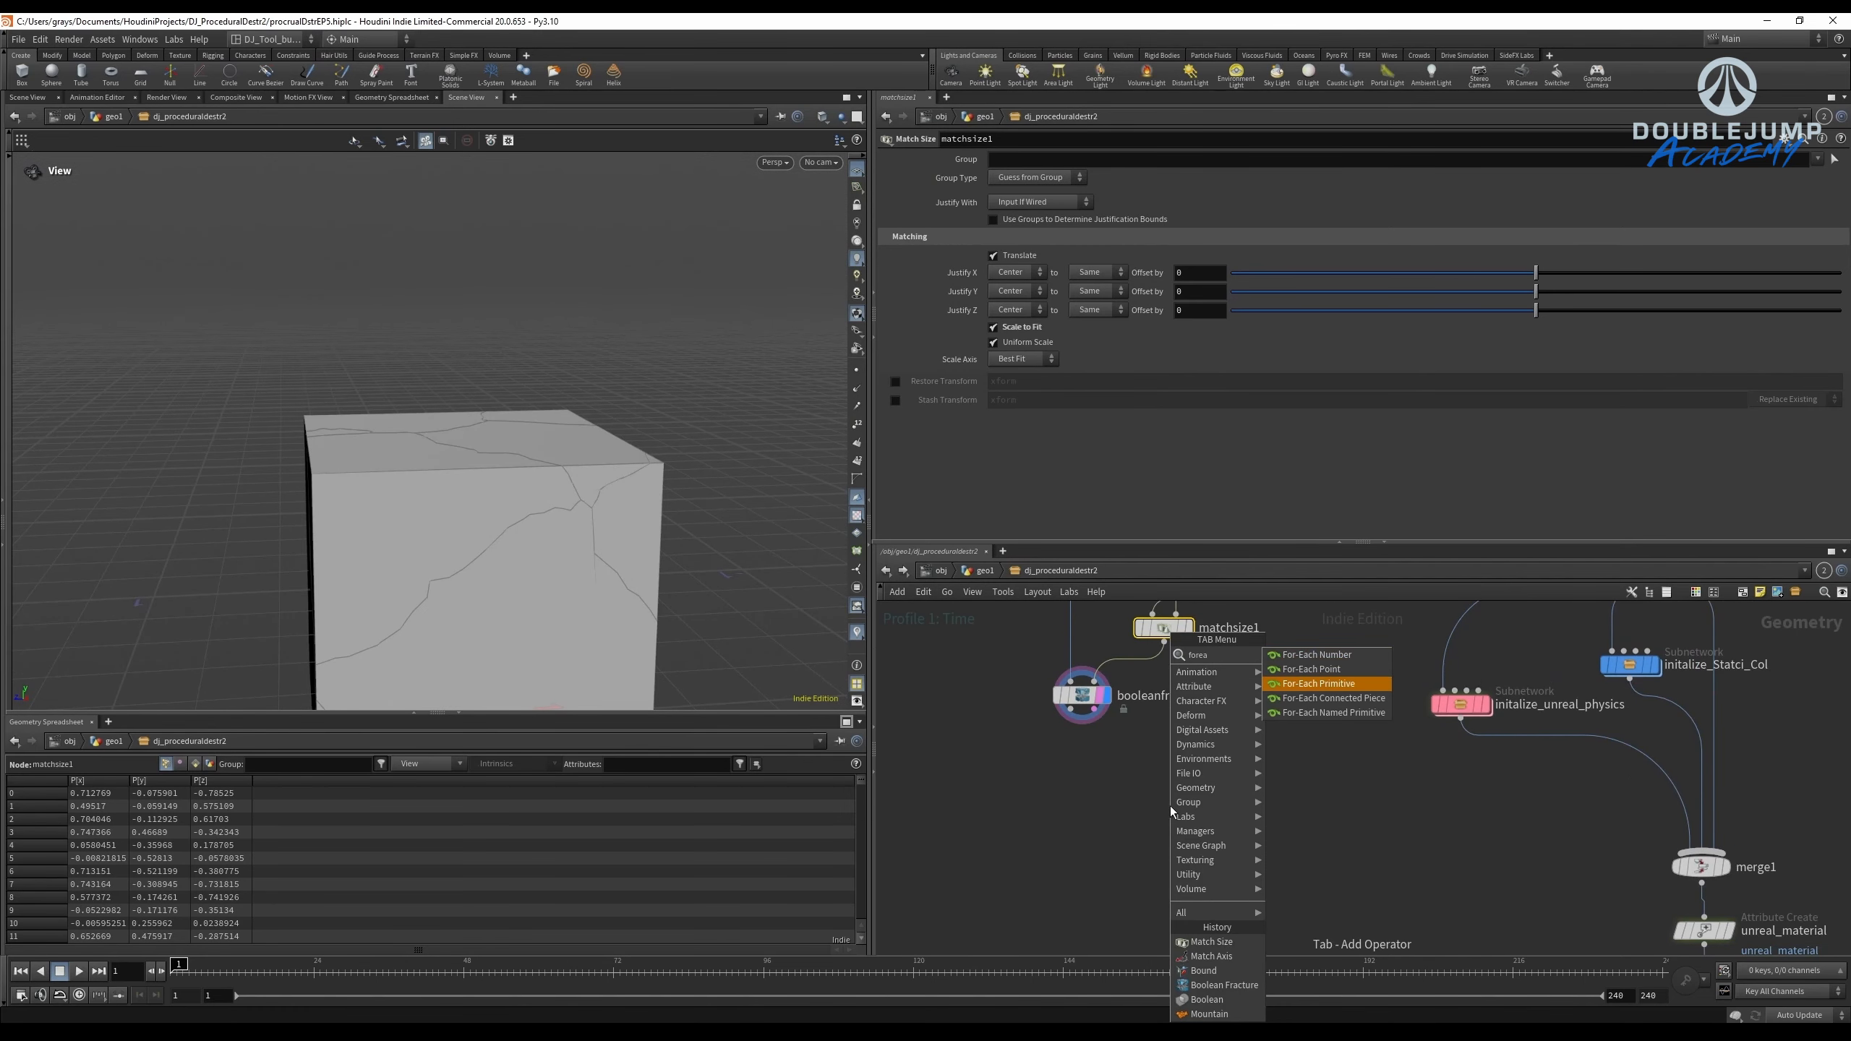
key(Return)
scroll(1170, 805, up, 3)
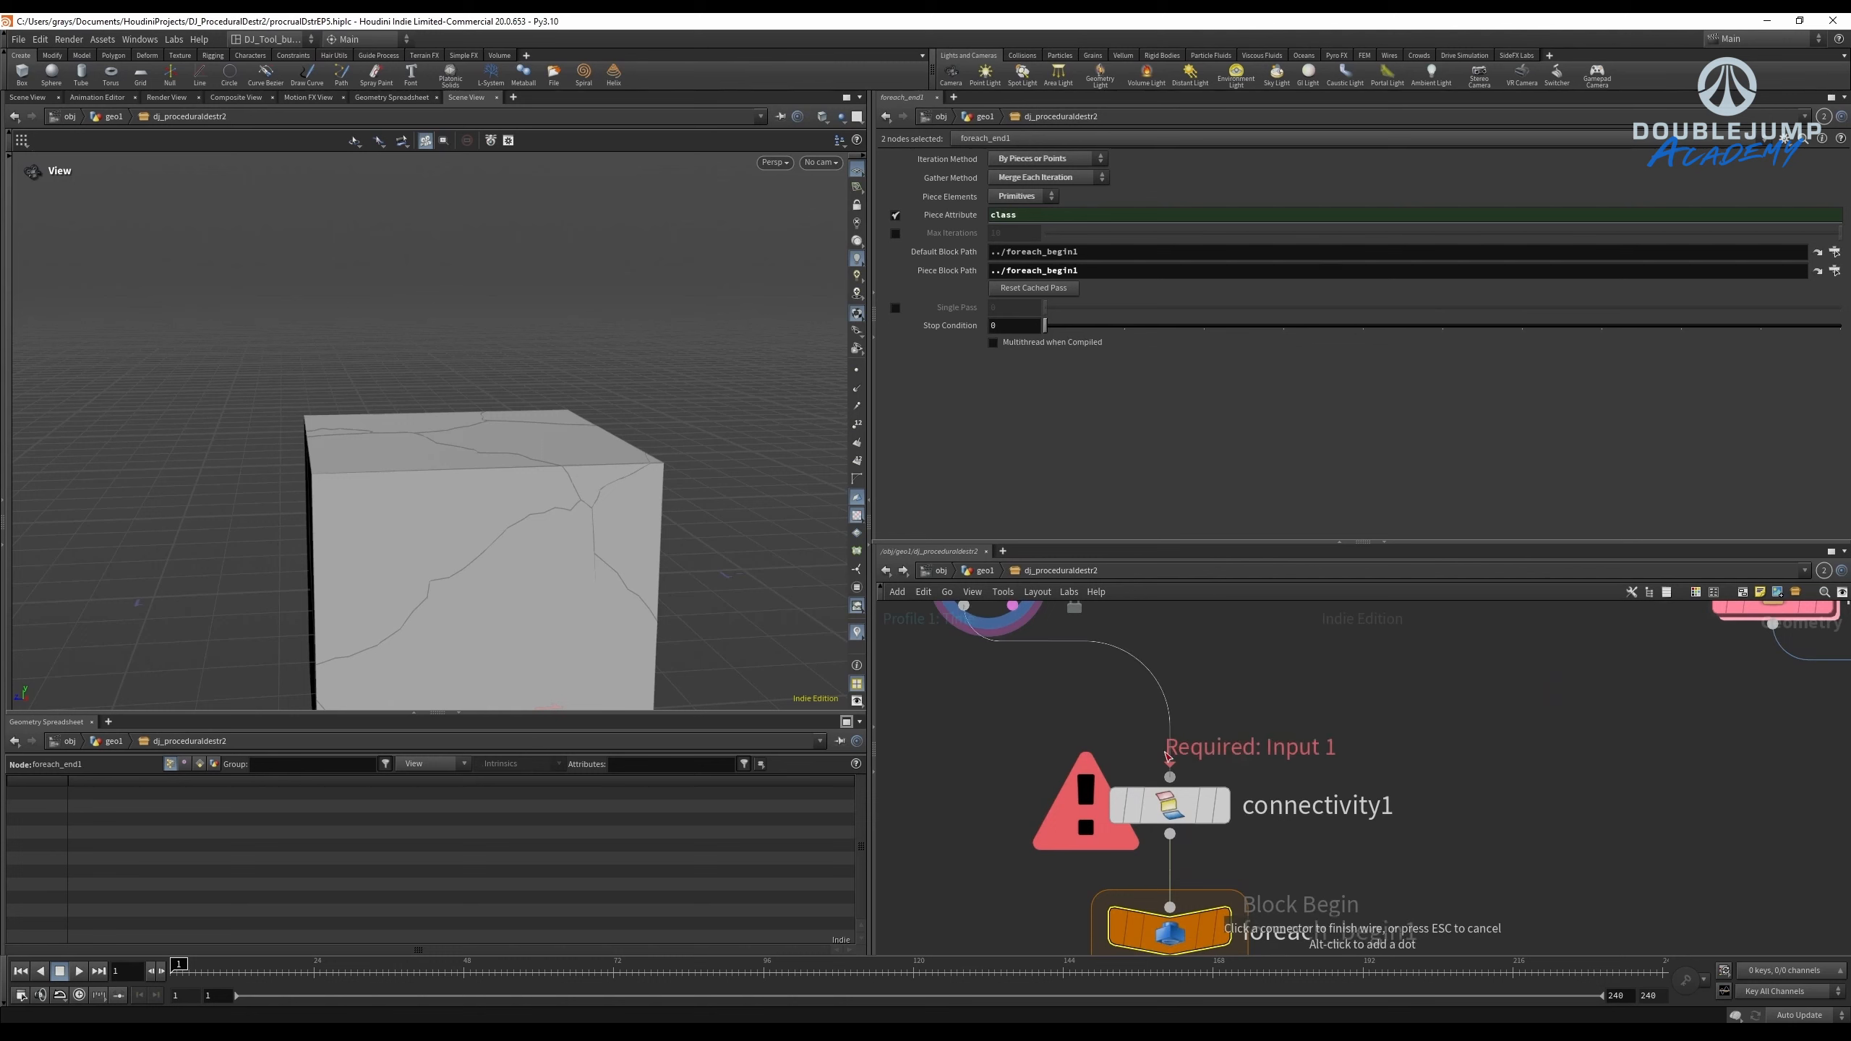
click(1168, 765)
Display foreach_end1, enable Single Pass, and step through the individual fractured pieces up to pass 8.
scroll(1277, 744, up, 1)
middle_drag(1255, 927, 1305, 685)
scroll(1297, 759, down, 4)
scroll(1271, 766, up, 1)
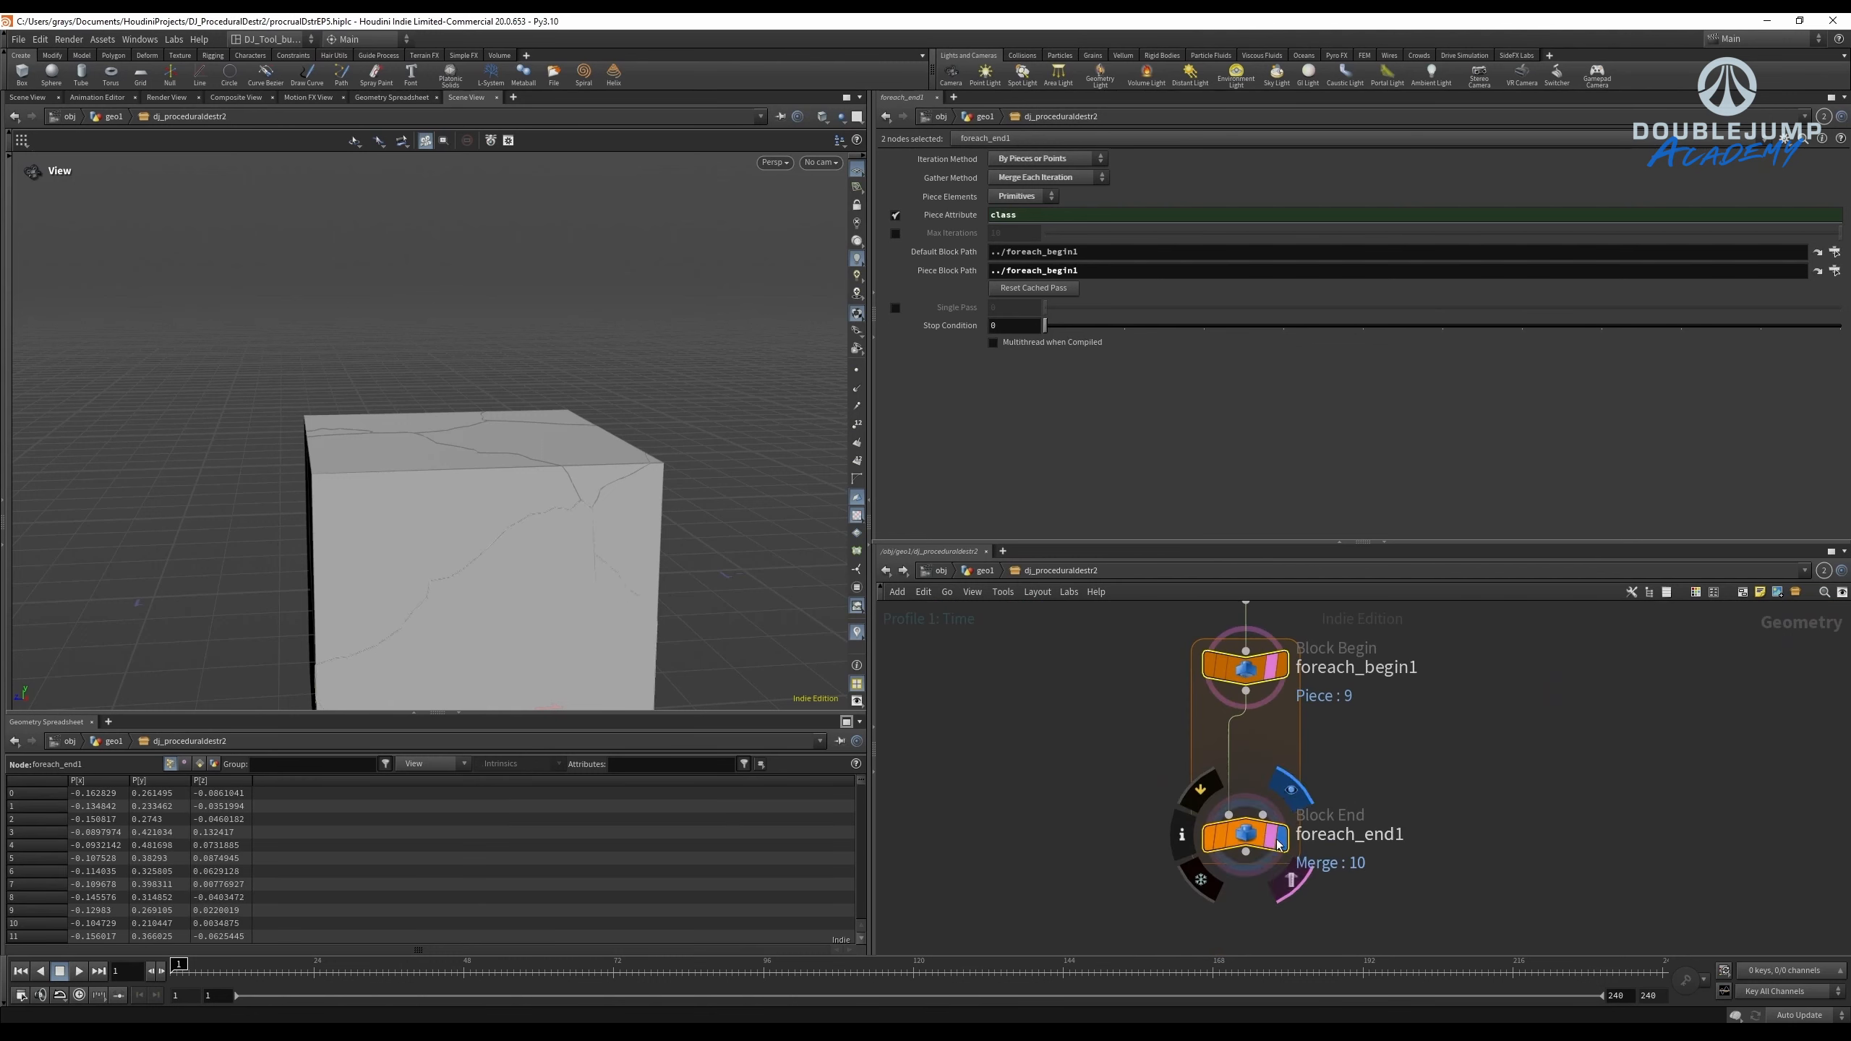
click(1279, 845)
click(895, 308)
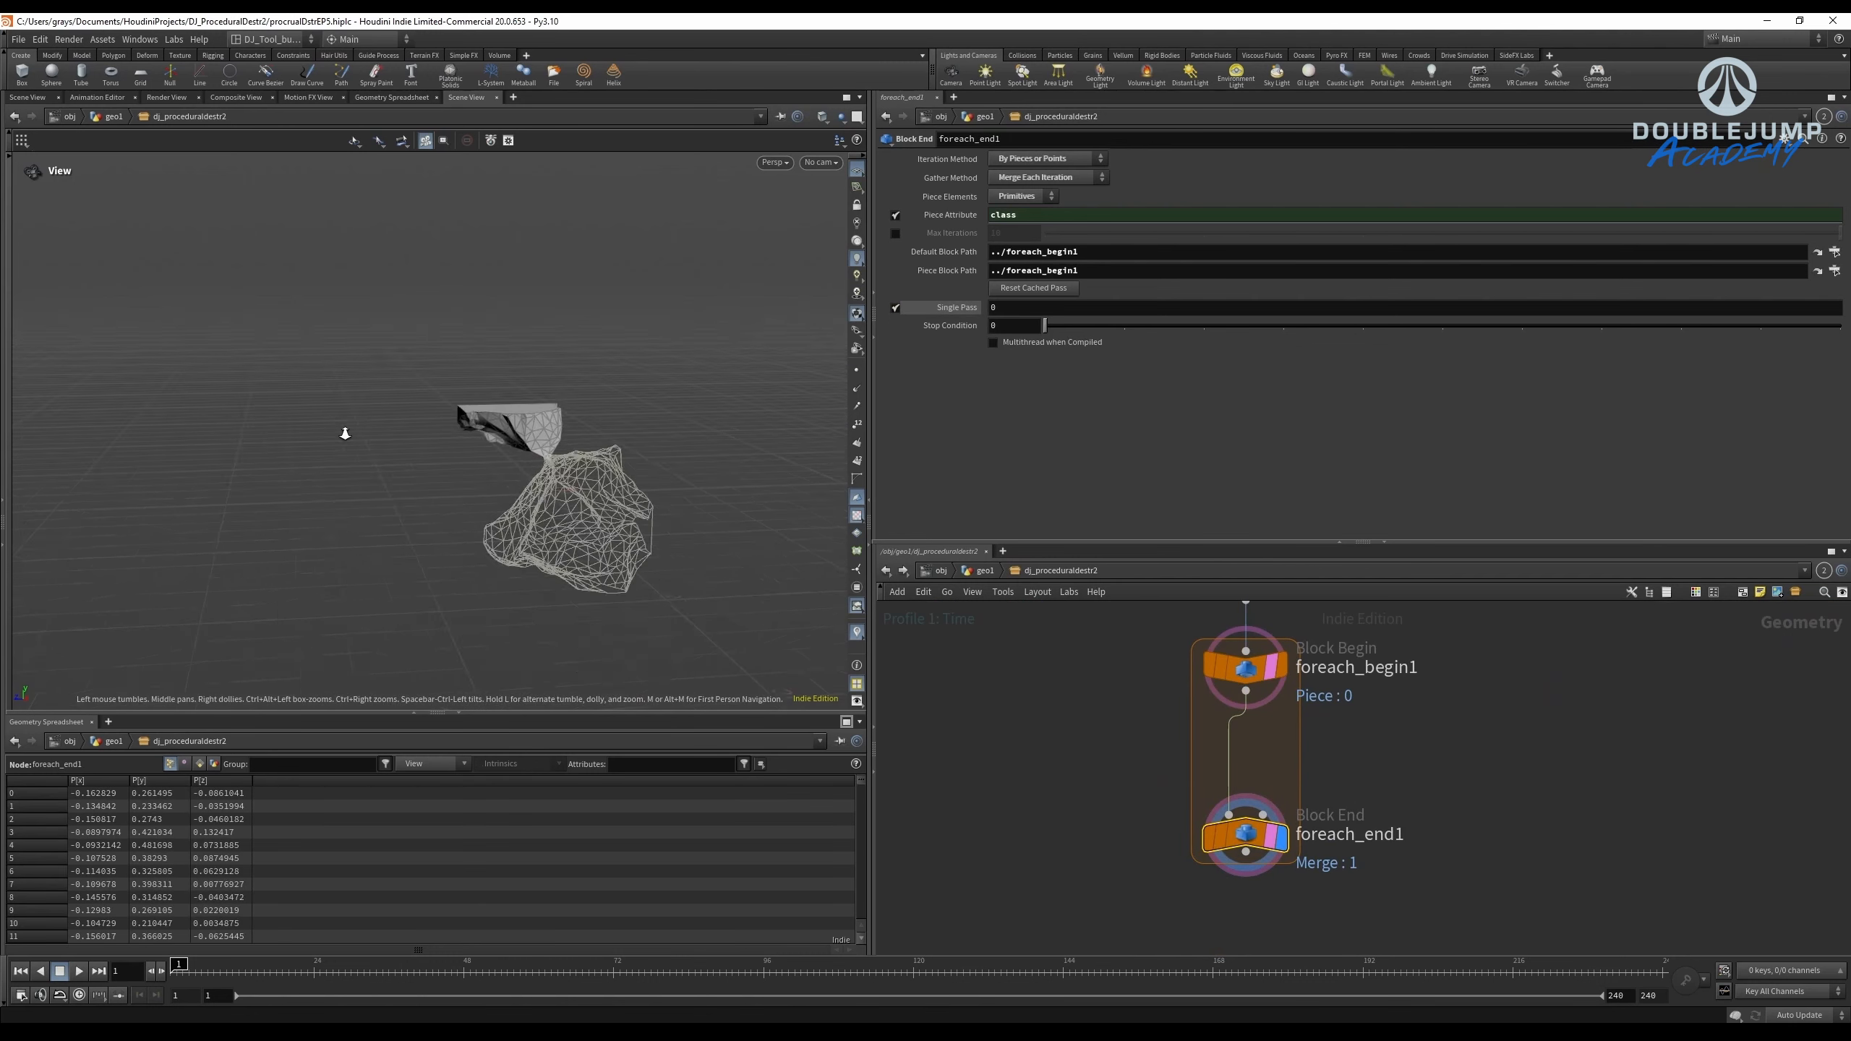
click(1255, 839)
right_drag(399, 444, 604, 447)
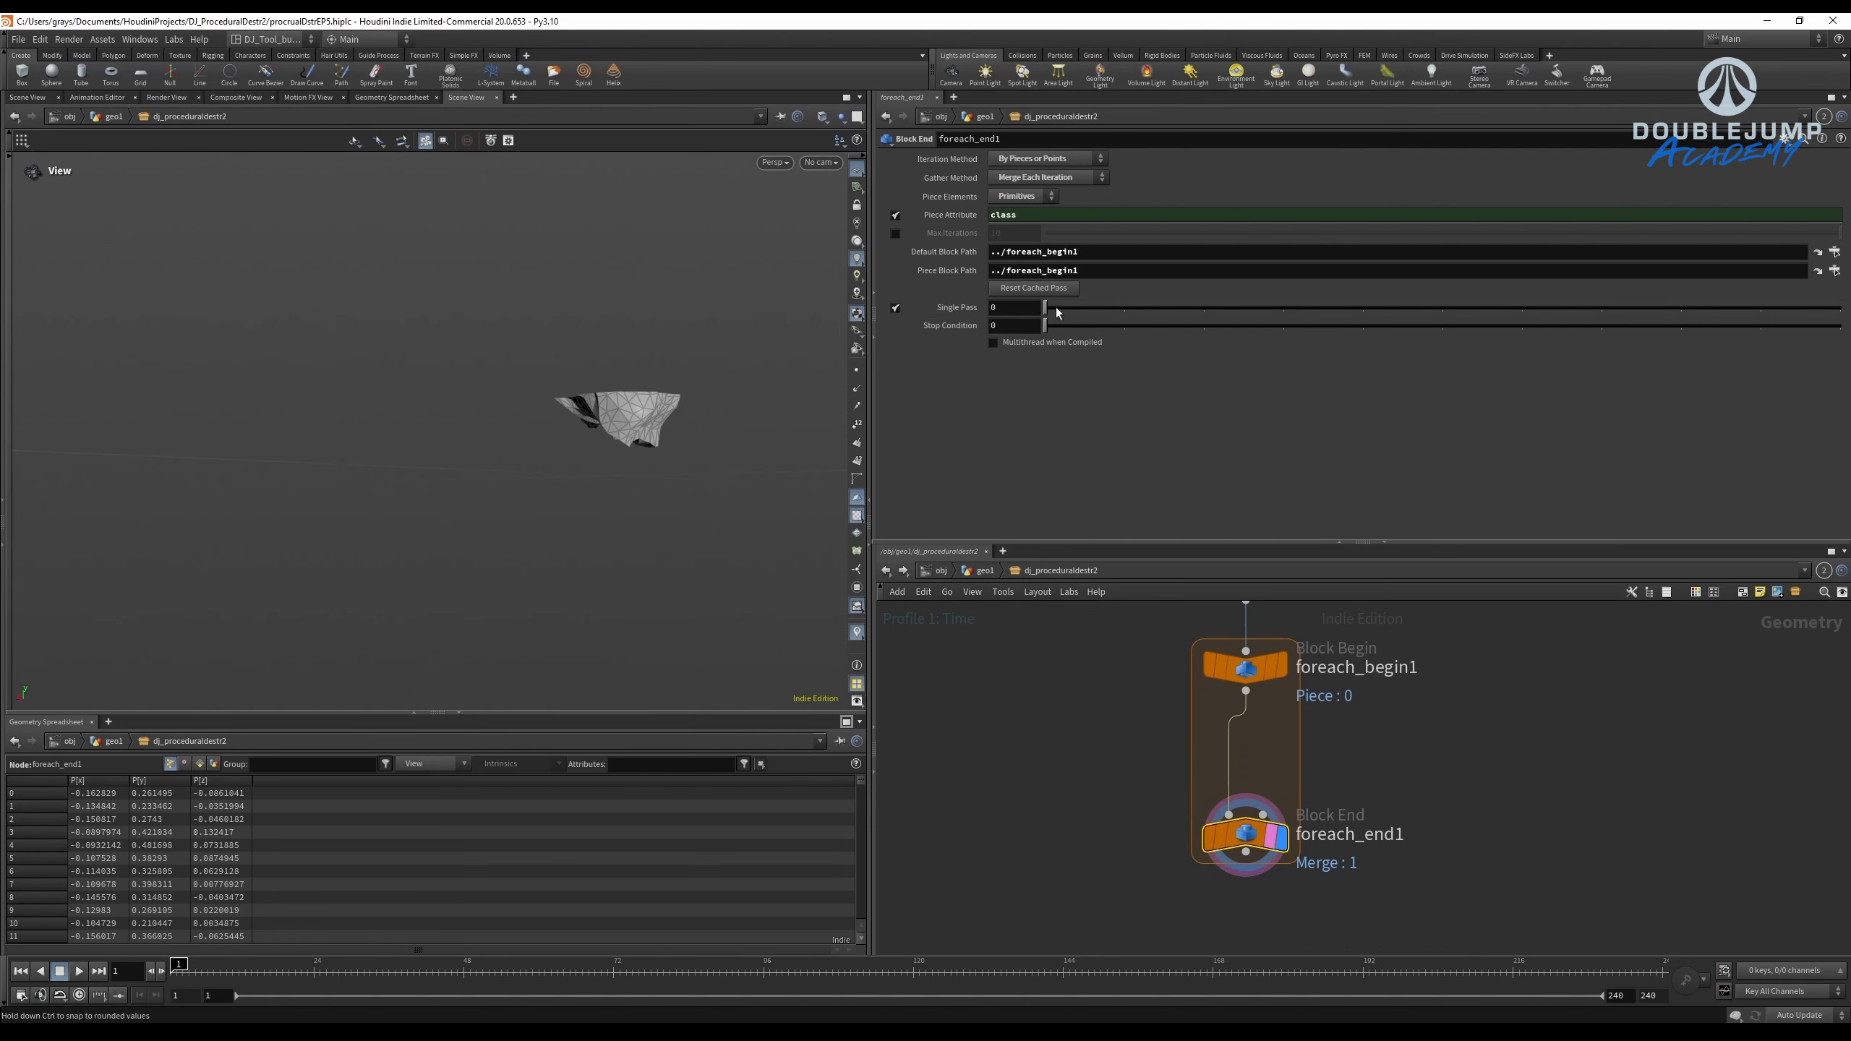
drag(1056, 307, 1669, 370)
drag(616, 442, 948, 547)
scroll(1205, 756, down, 5)
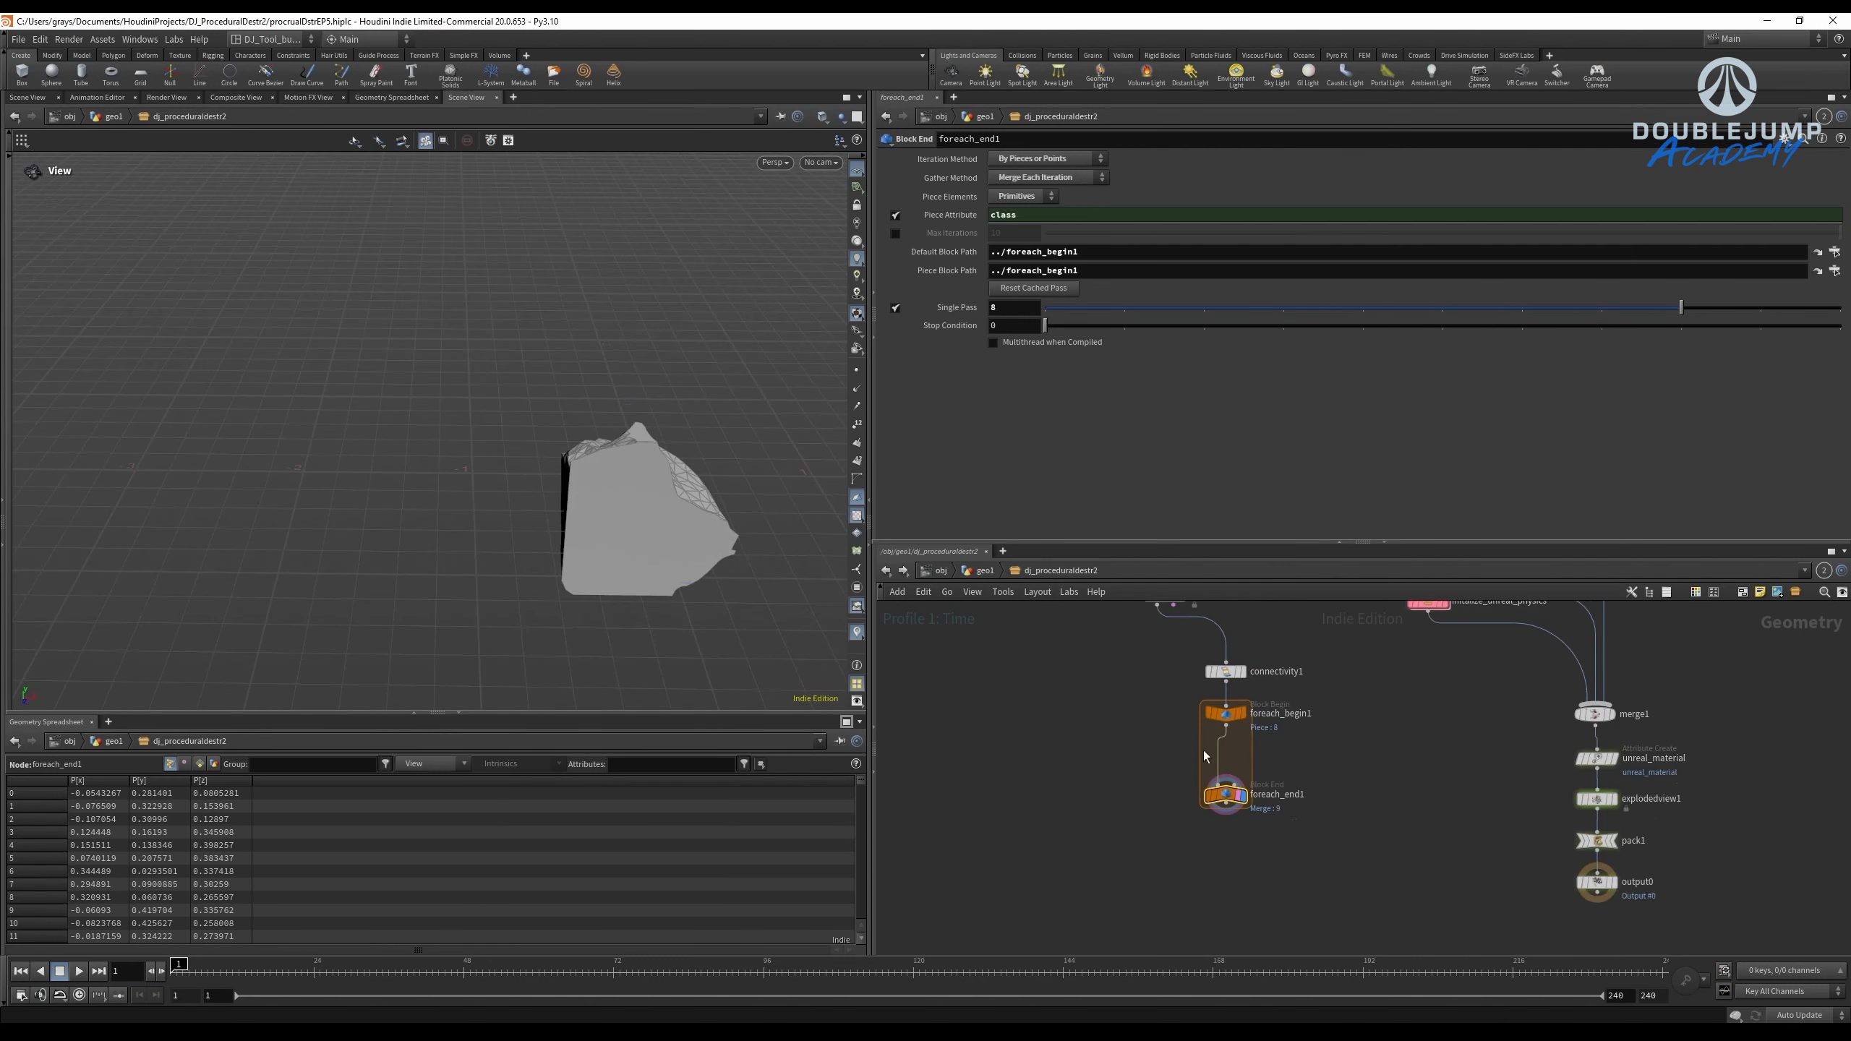
Delete connectivity1 and the for-each block below booleanfracture1.
scroll(1203, 750, down, 3)
drag(1111, 657, 1181, 912)
scroll(1089, 765, up, 4)
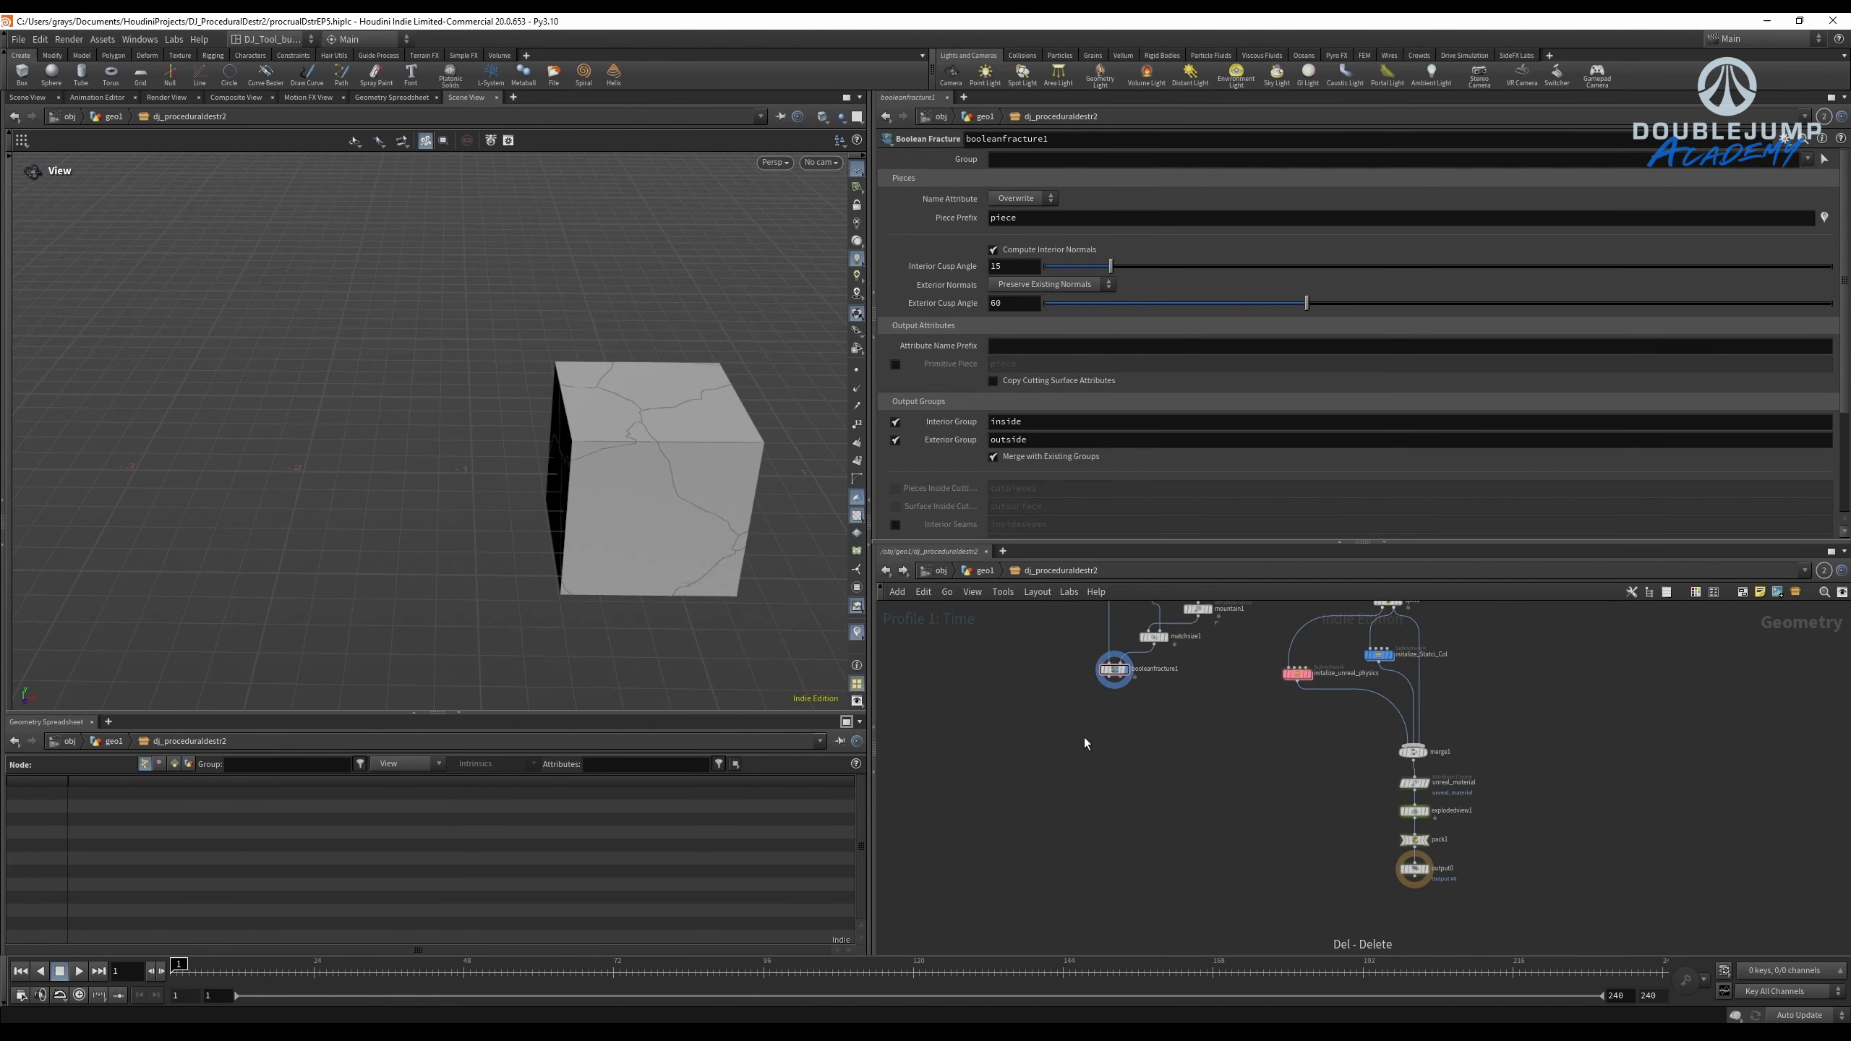
Display the Boolean_Fracture_Planes subnetwork from the earlier setup and examine its noisy cutting planes.
scroll(1085, 738, up, 4)
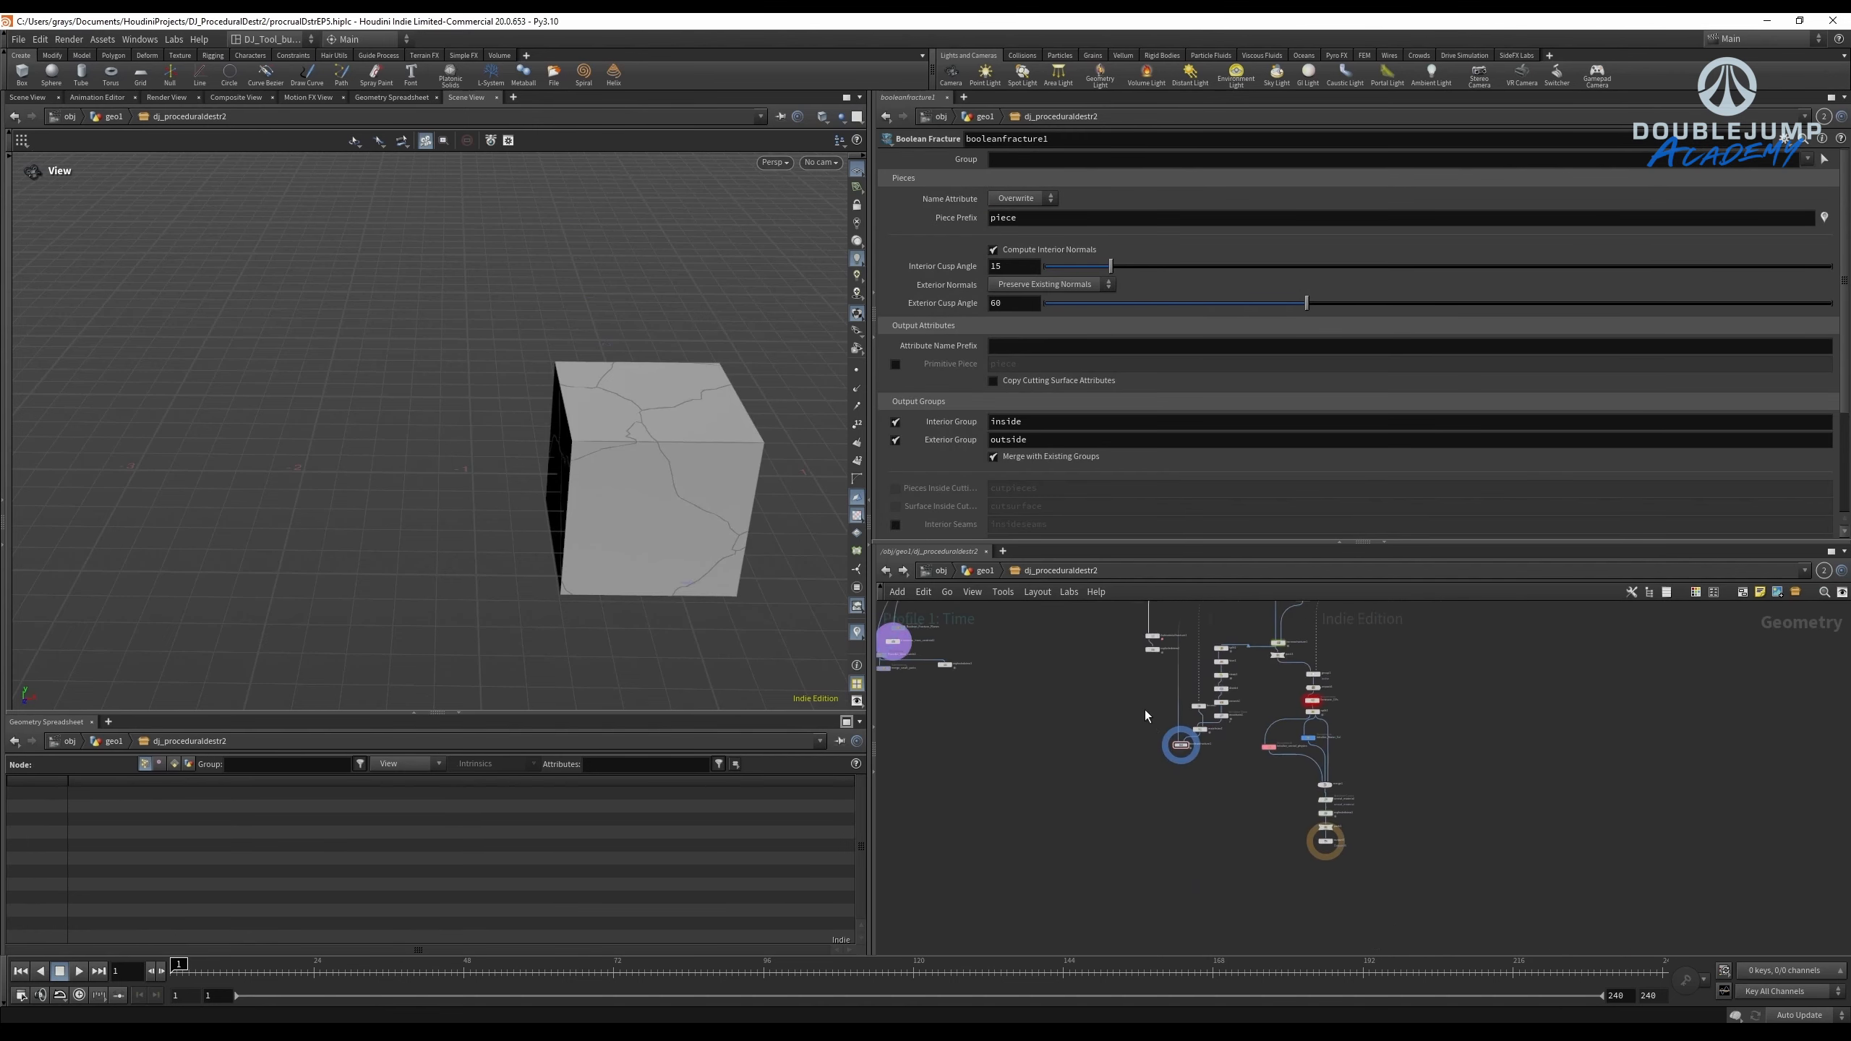
middle_drag(1146, 717, 1351, 738)
scroll(1110, 763, up, 3)
middle_drag(1111, 763, 1094, 948)
scroll(1072, 817, up, 3)
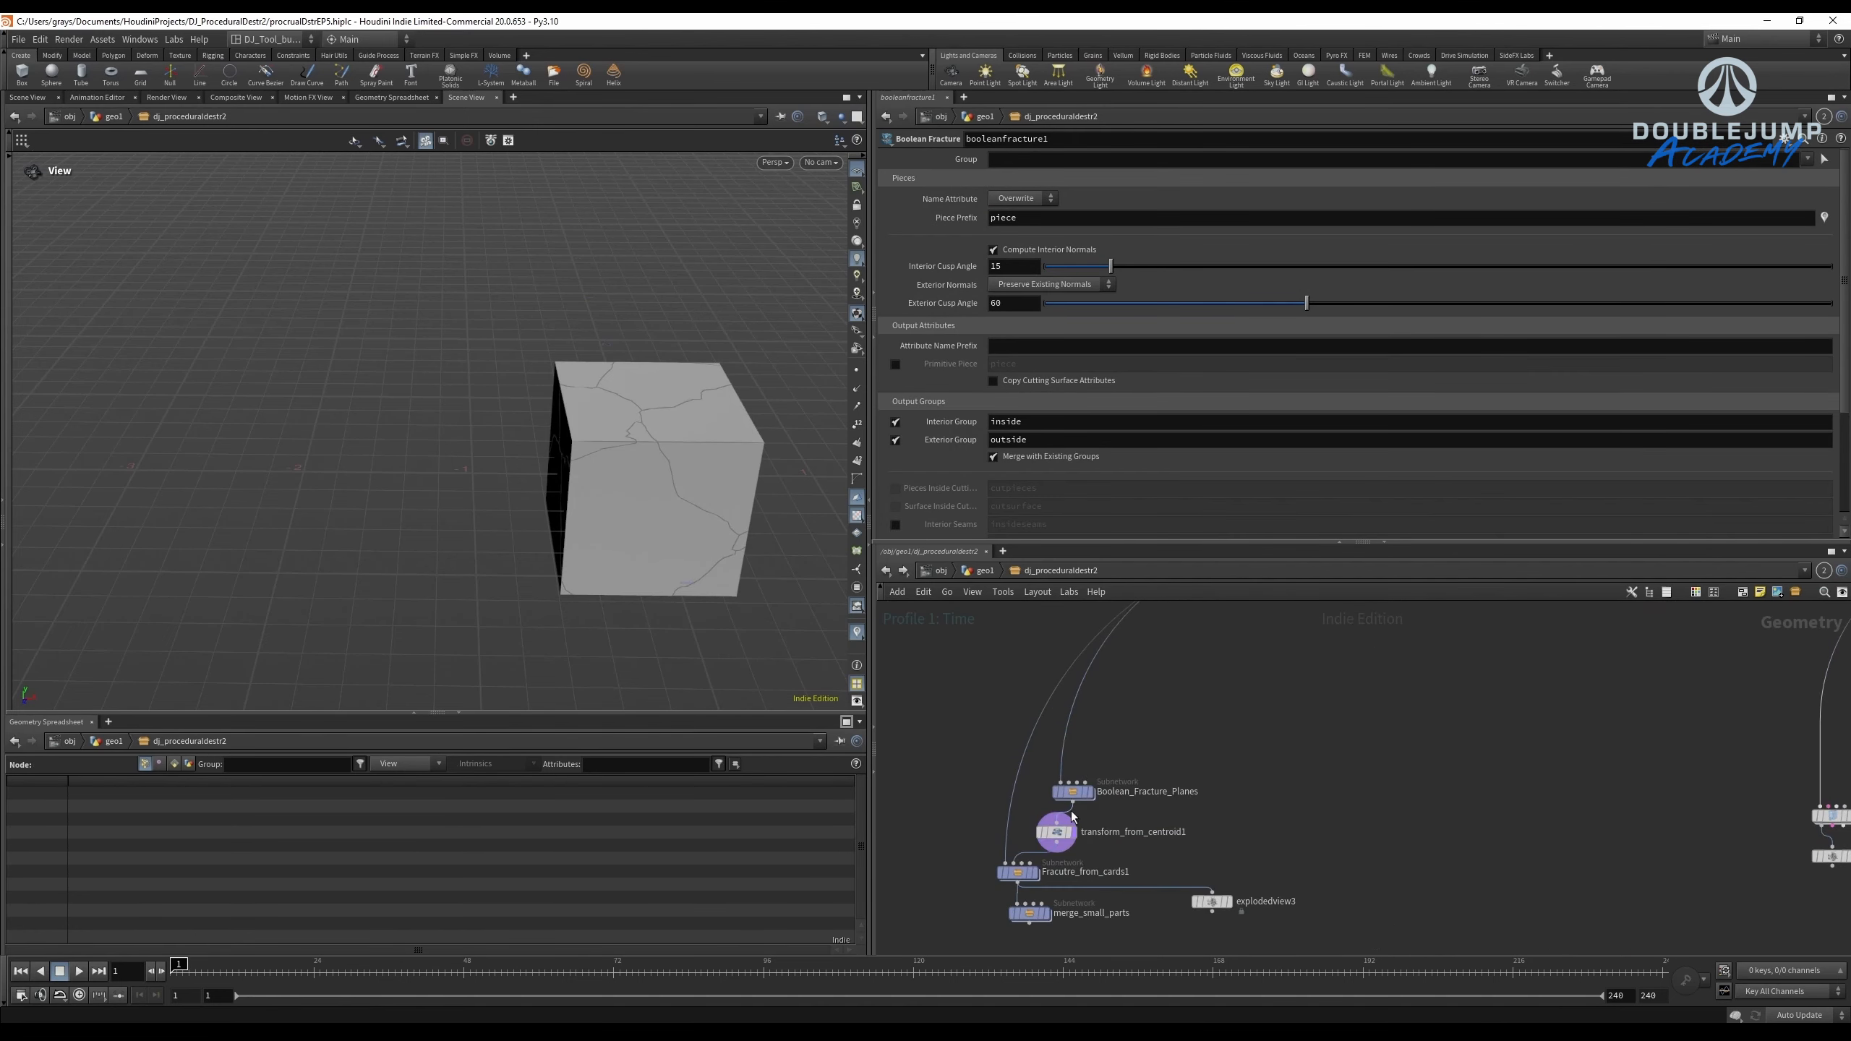
scroll(1073, 817, up, 3)
click(1208, 722)
click(1173, 722)
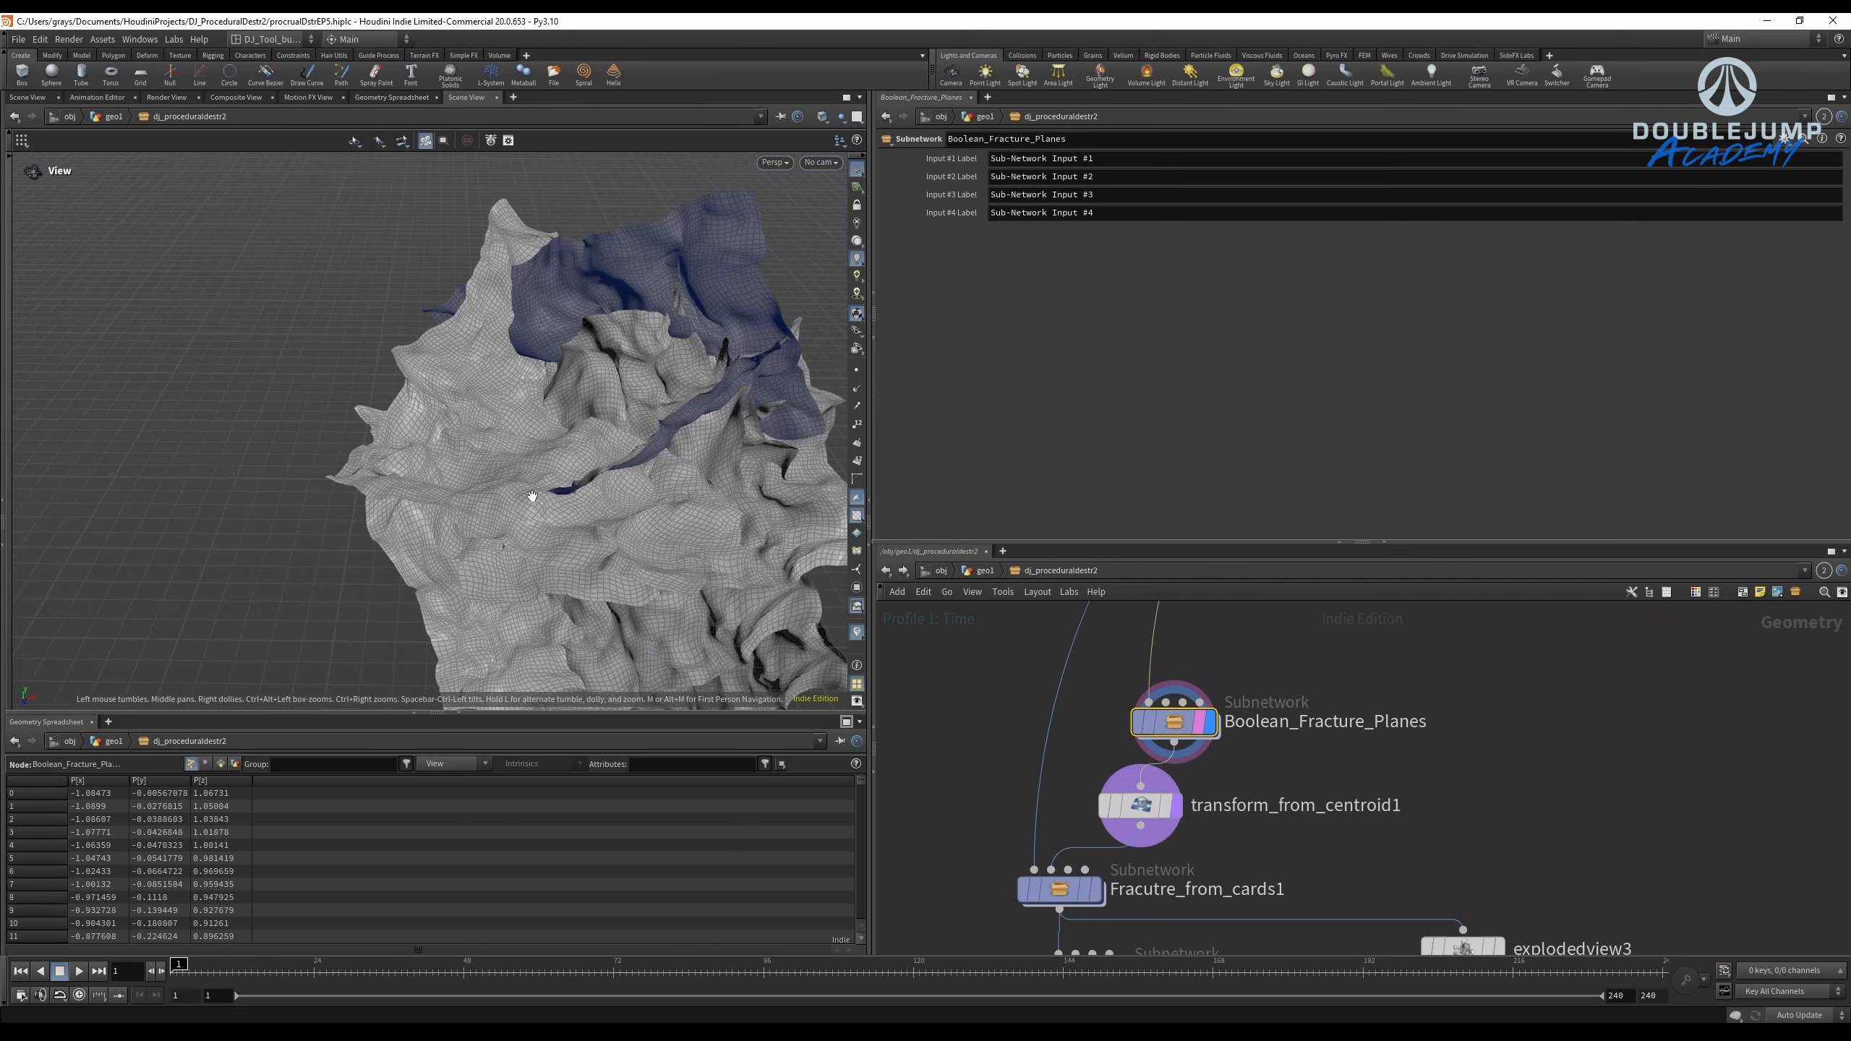
drag(532, 496, 636, 437)
middle_drag(1262, 828, 1394, 695)
Display Fracutre_from_cards1, go inside it, and examine the trimmedCutter group on the cutting planes.
click(1227, 759)
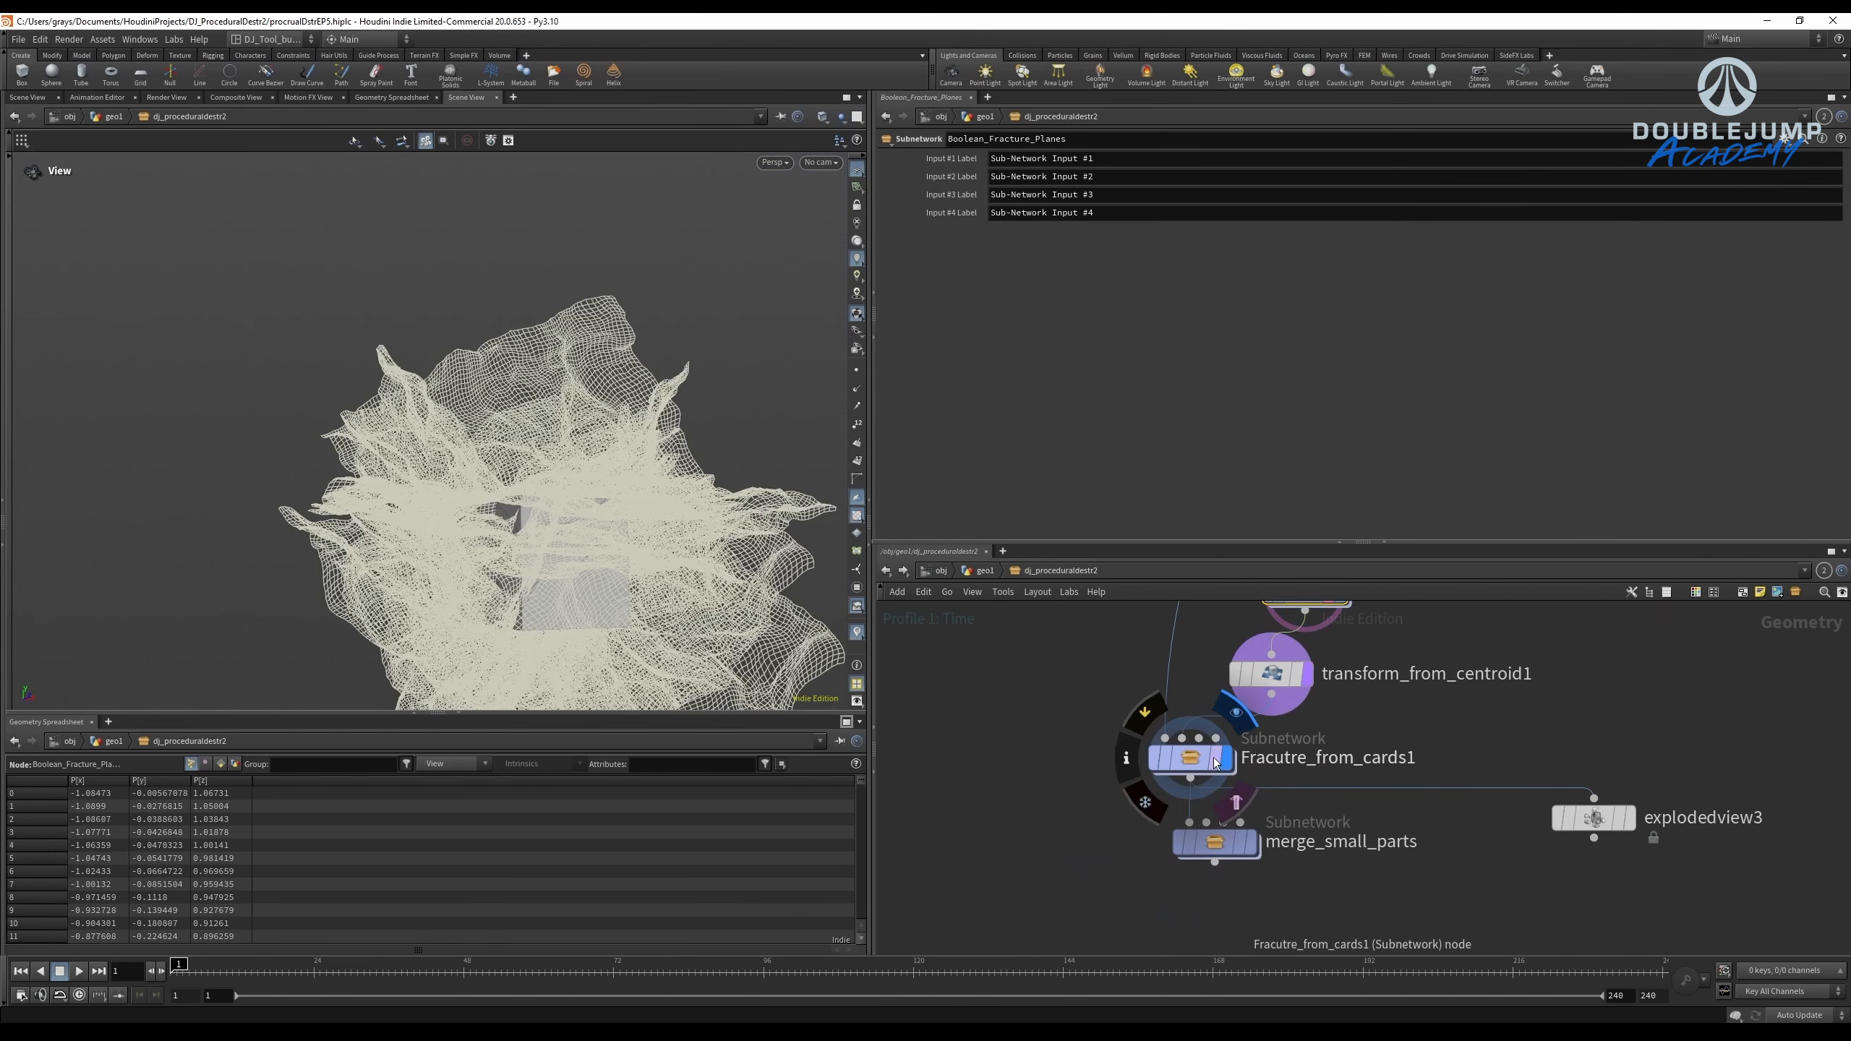
double_click(1194, 759)
scroll(1133, 715, down, 4)
middle_drag(1062, 736, 1081, 903)
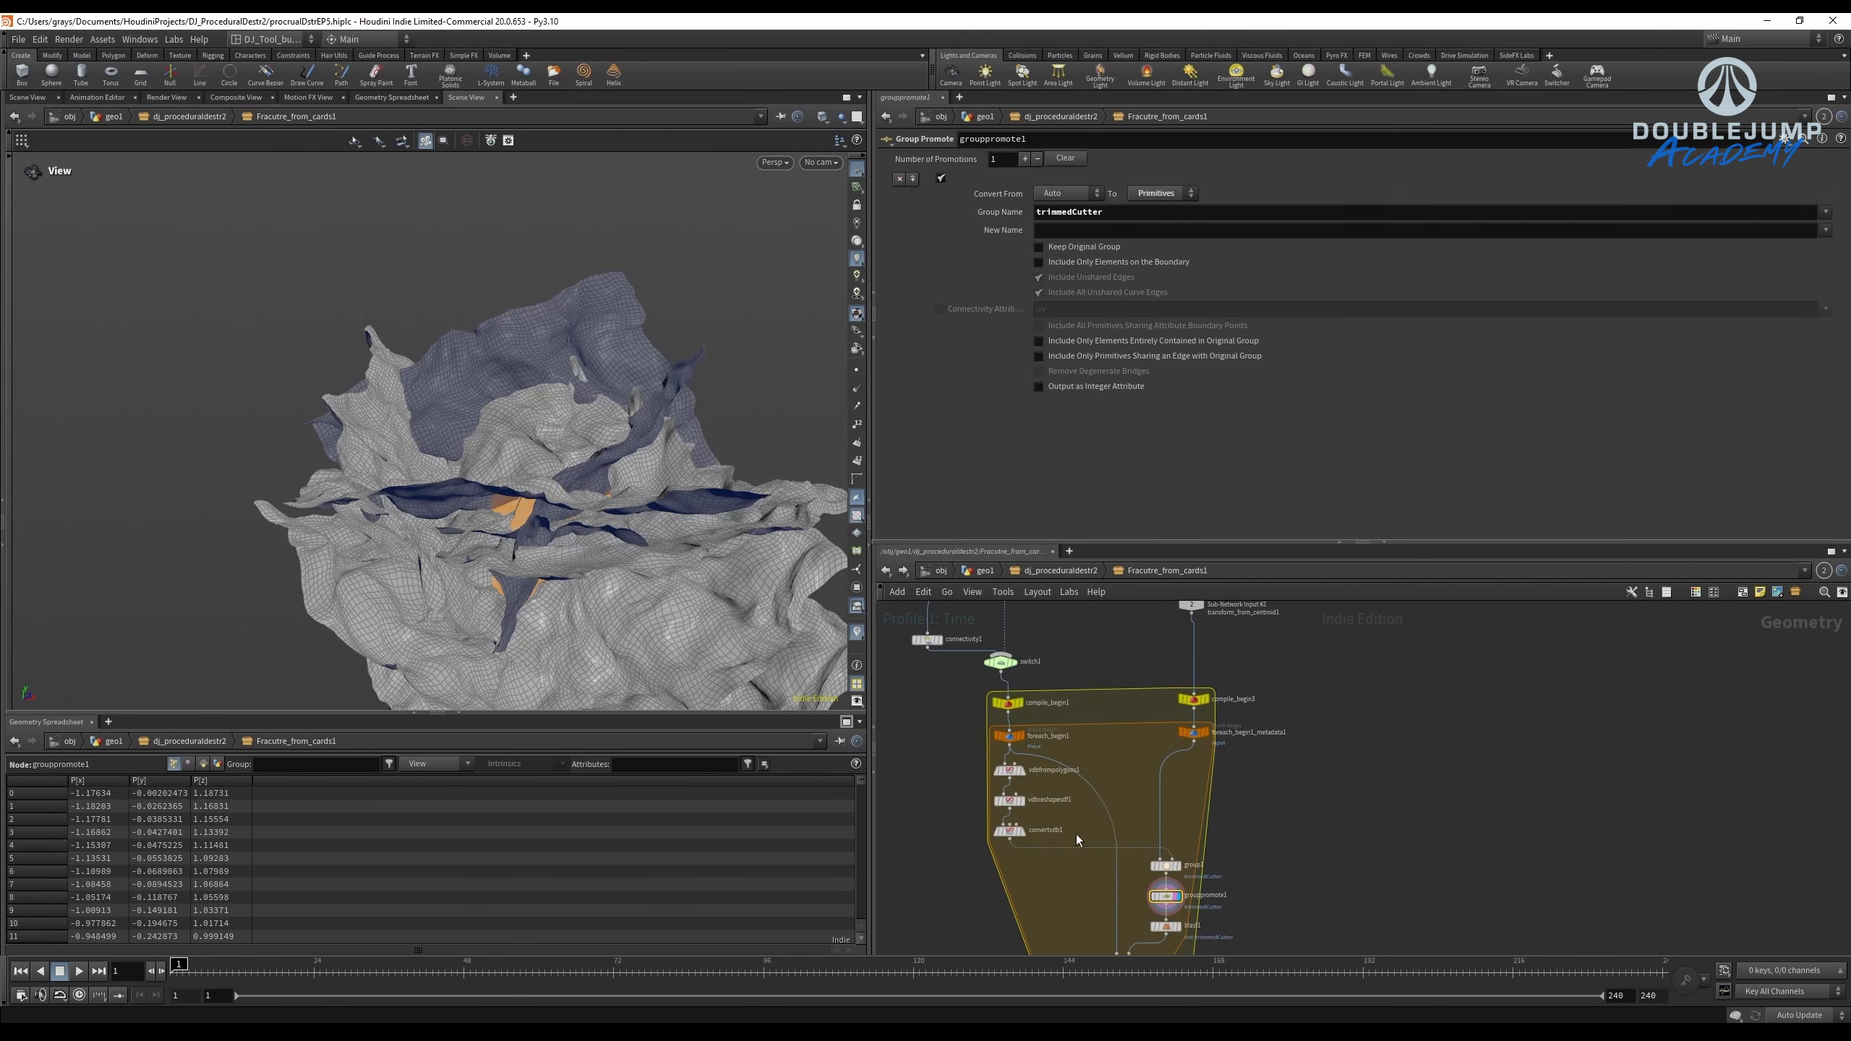
middle_drag(1071, 784, 1133, 663)
scroll(1130, 652, up, 3)
mouse_move(548, 491)
mouse_down()
mouse_move(569, 584)
mouse_move(806, 442)
mouse_move(591, 346)
mouse_move(464, 533)
mouse_move(554, 467)
mouse_move(729, 525)
mouse_move(613, 379)
mouse_move(662, 483)
mouse_move(620, 408)
mouse_move(510, 496)
mouse_move(481, 479)
mouse_move(536, 503)
mouse_up()
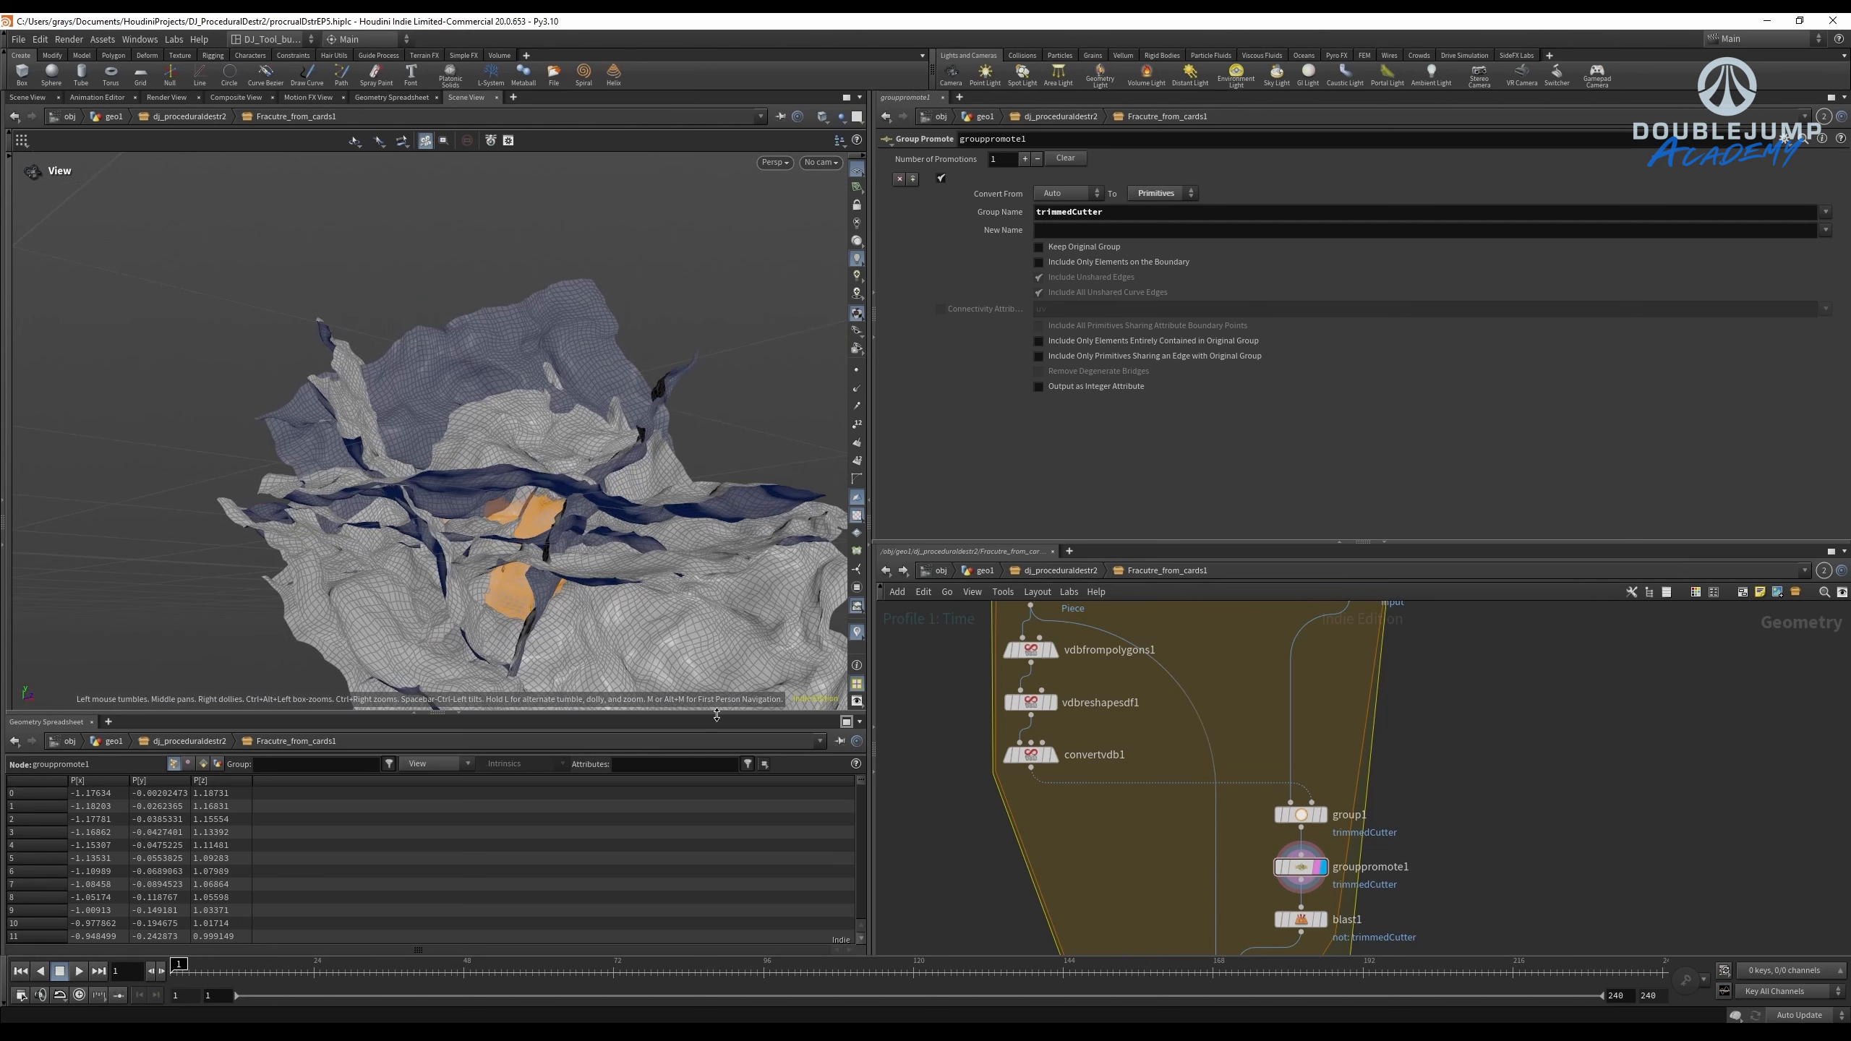
Display booleanfracture1 inside the for-each loop and examine its fractured cube and the rest of the network.
scroll(1195, 875, down, 4)
middle_drag(1196, 875, 1107, 671)
scroll(1108, 683, up, 6)
click(1172, 707)
click(1171, 711)
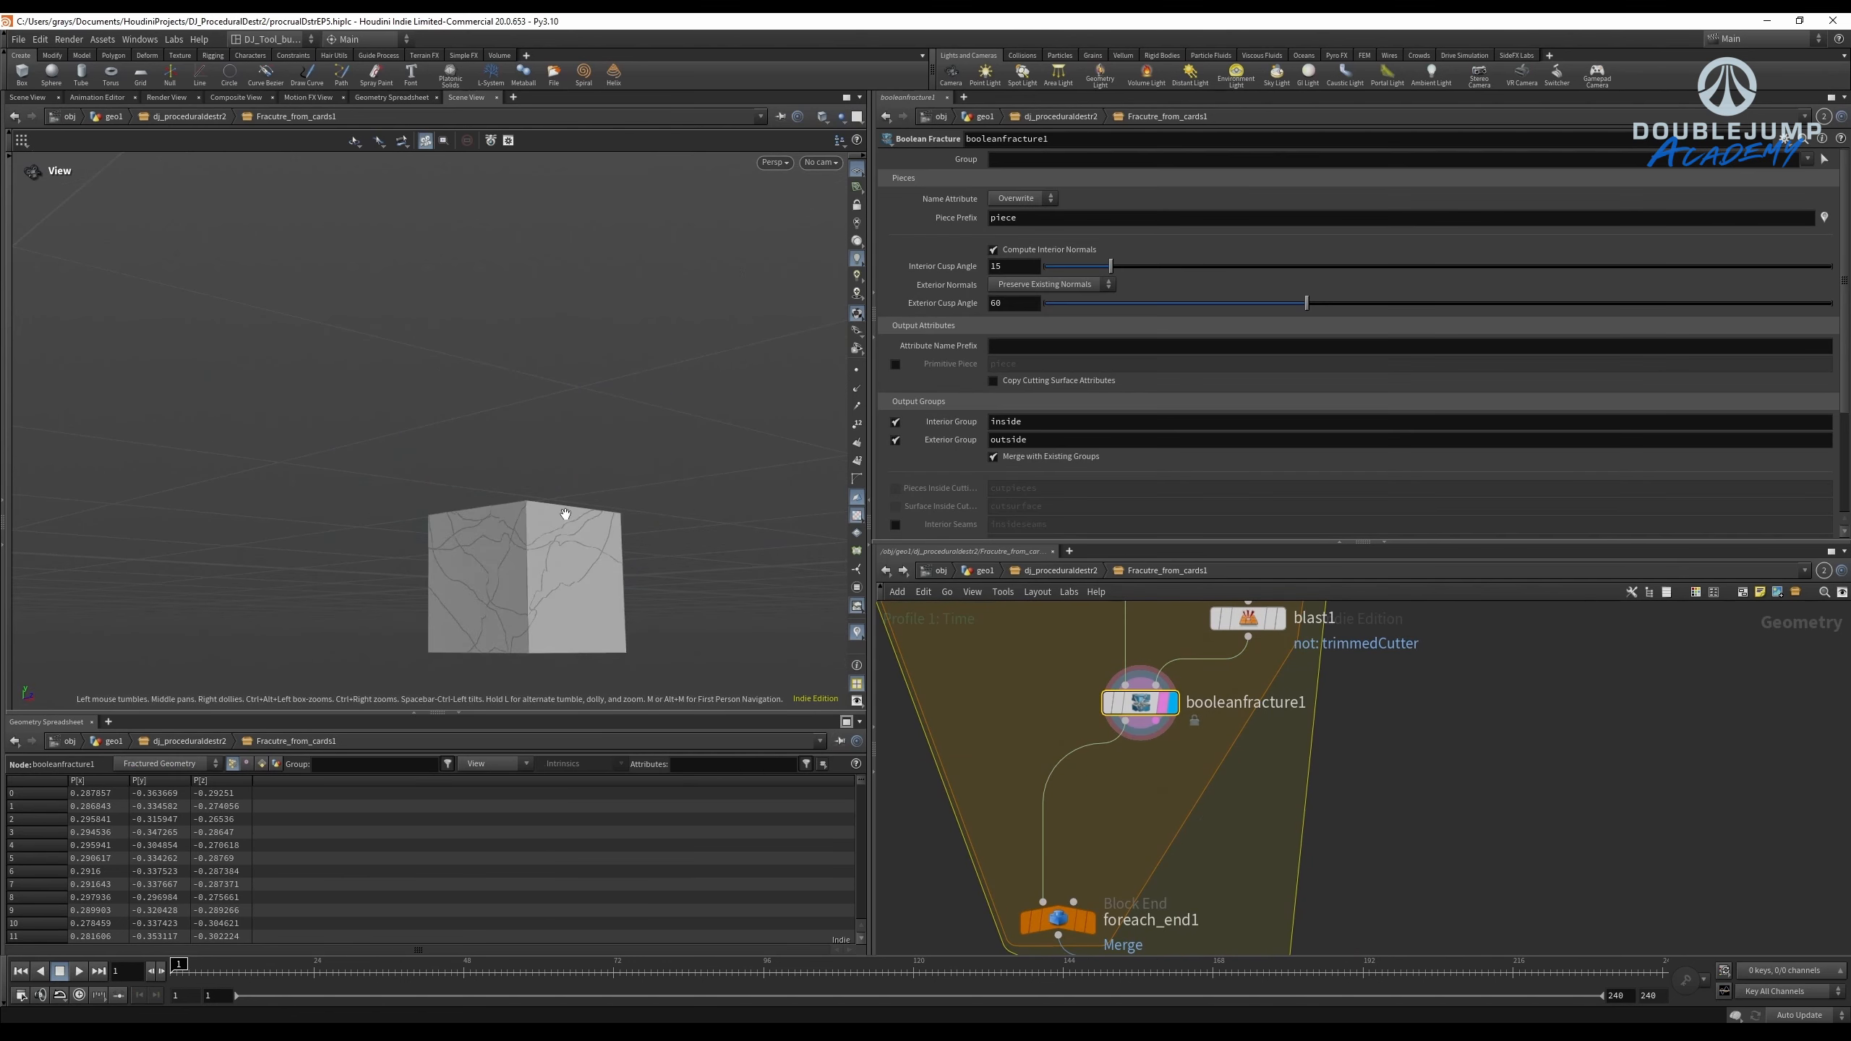
drag(632, 525, 514, 518)
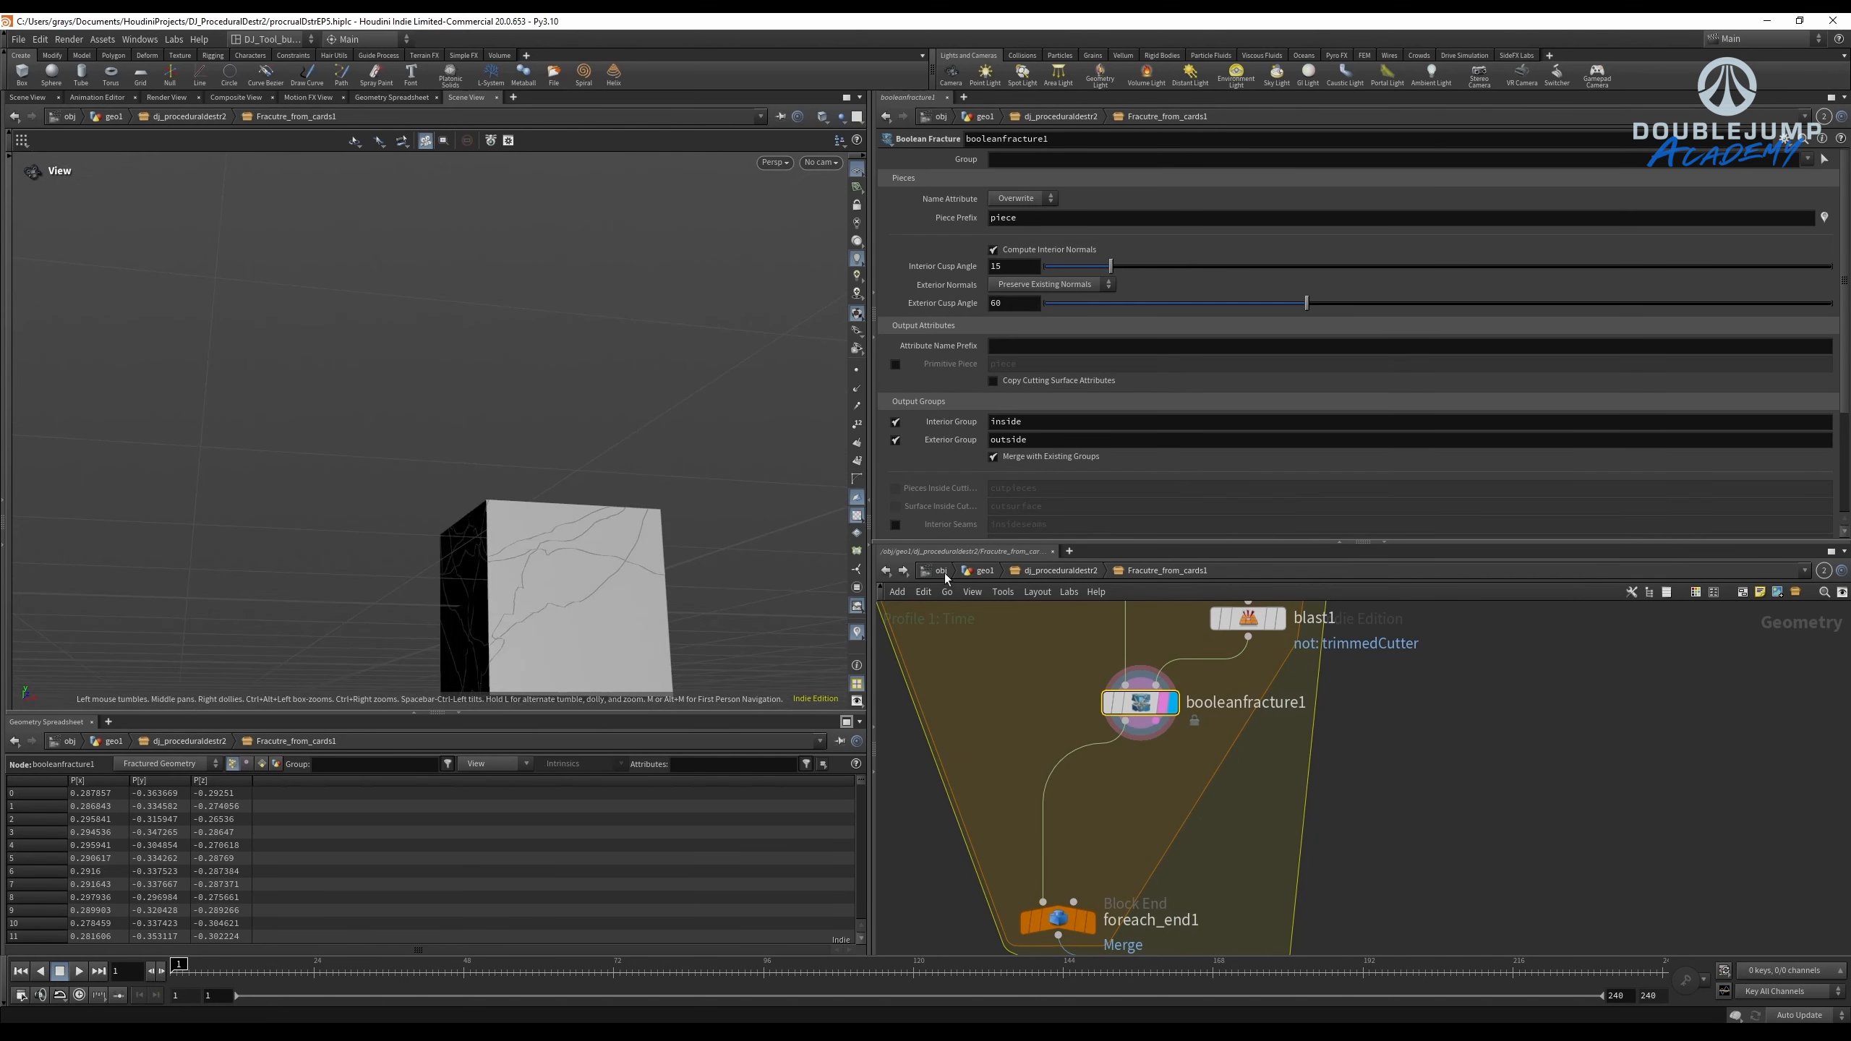
scroll(1062, 744, down, 5)
middle_drag(1090, 809, 1062, 716)
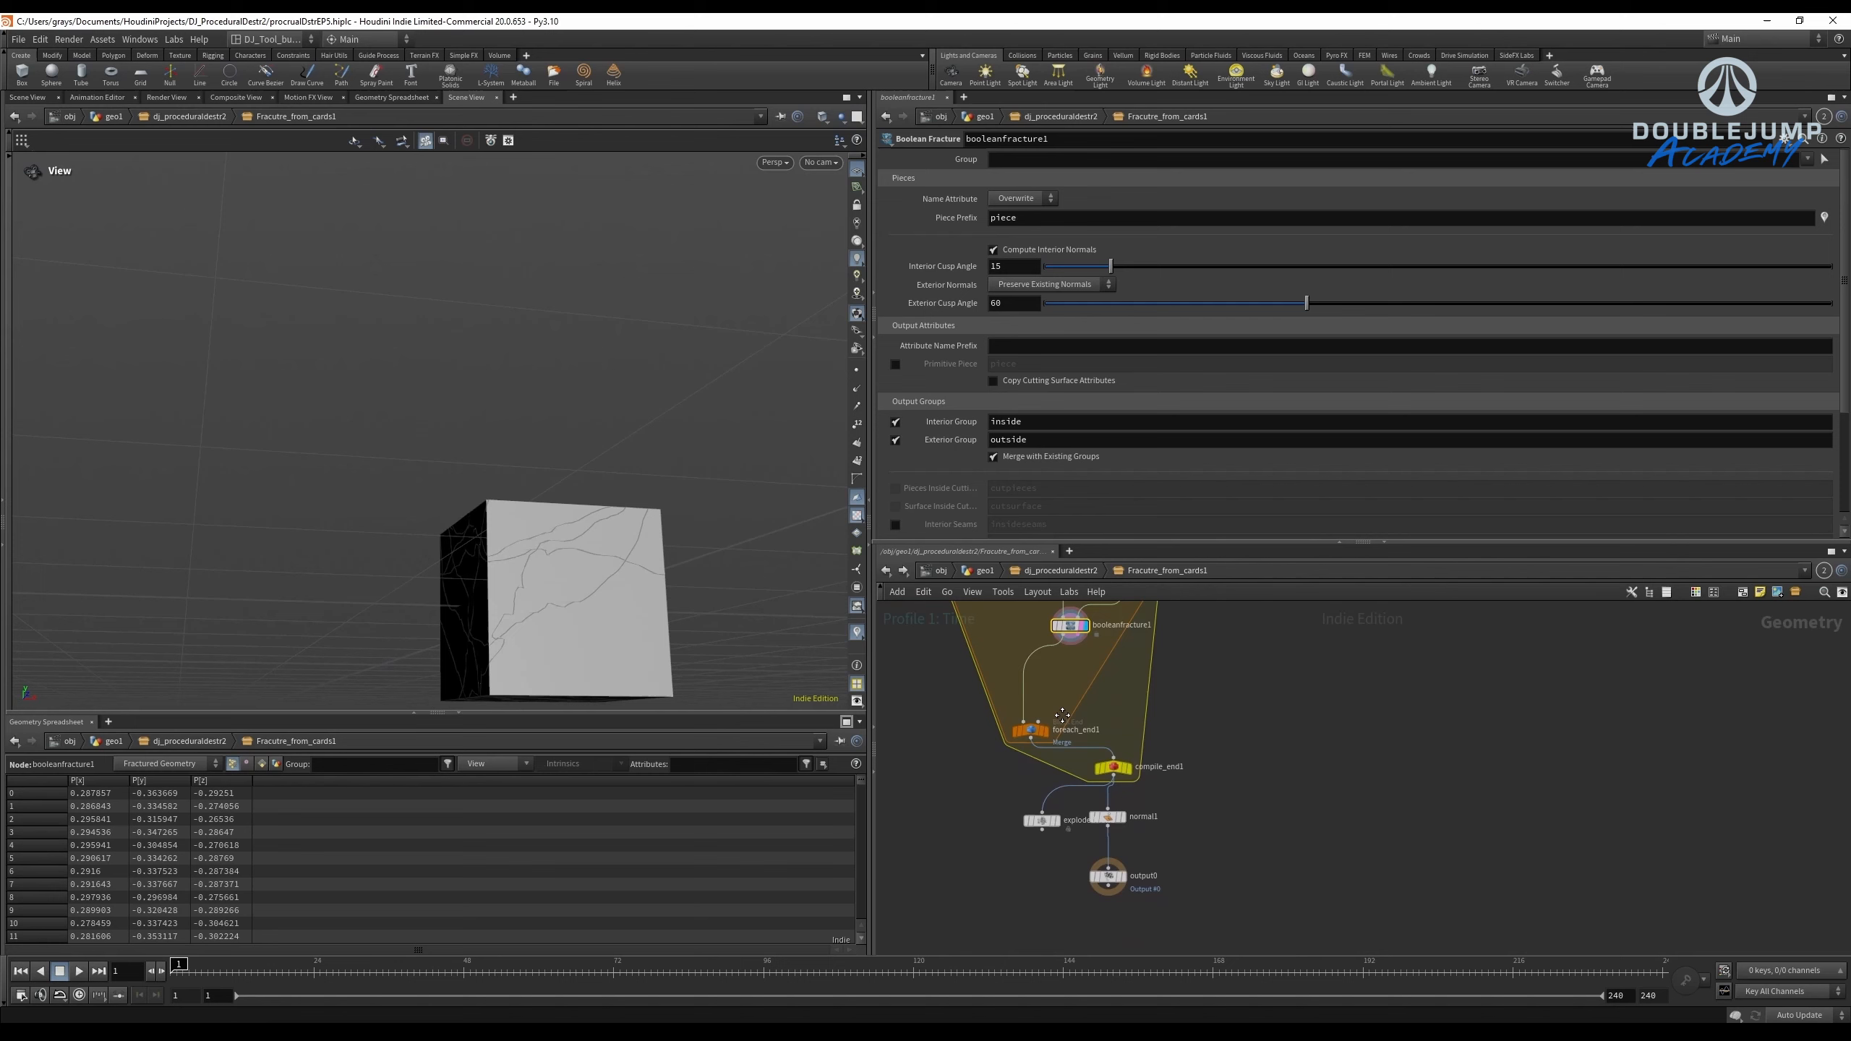
Return to the dj_proceduraldestr2 network and move rbdmaterialfracture1 with explodedview2 farther away from the split2 chain.
click(1061, 571)
scroll(1455, 863, down, 5)
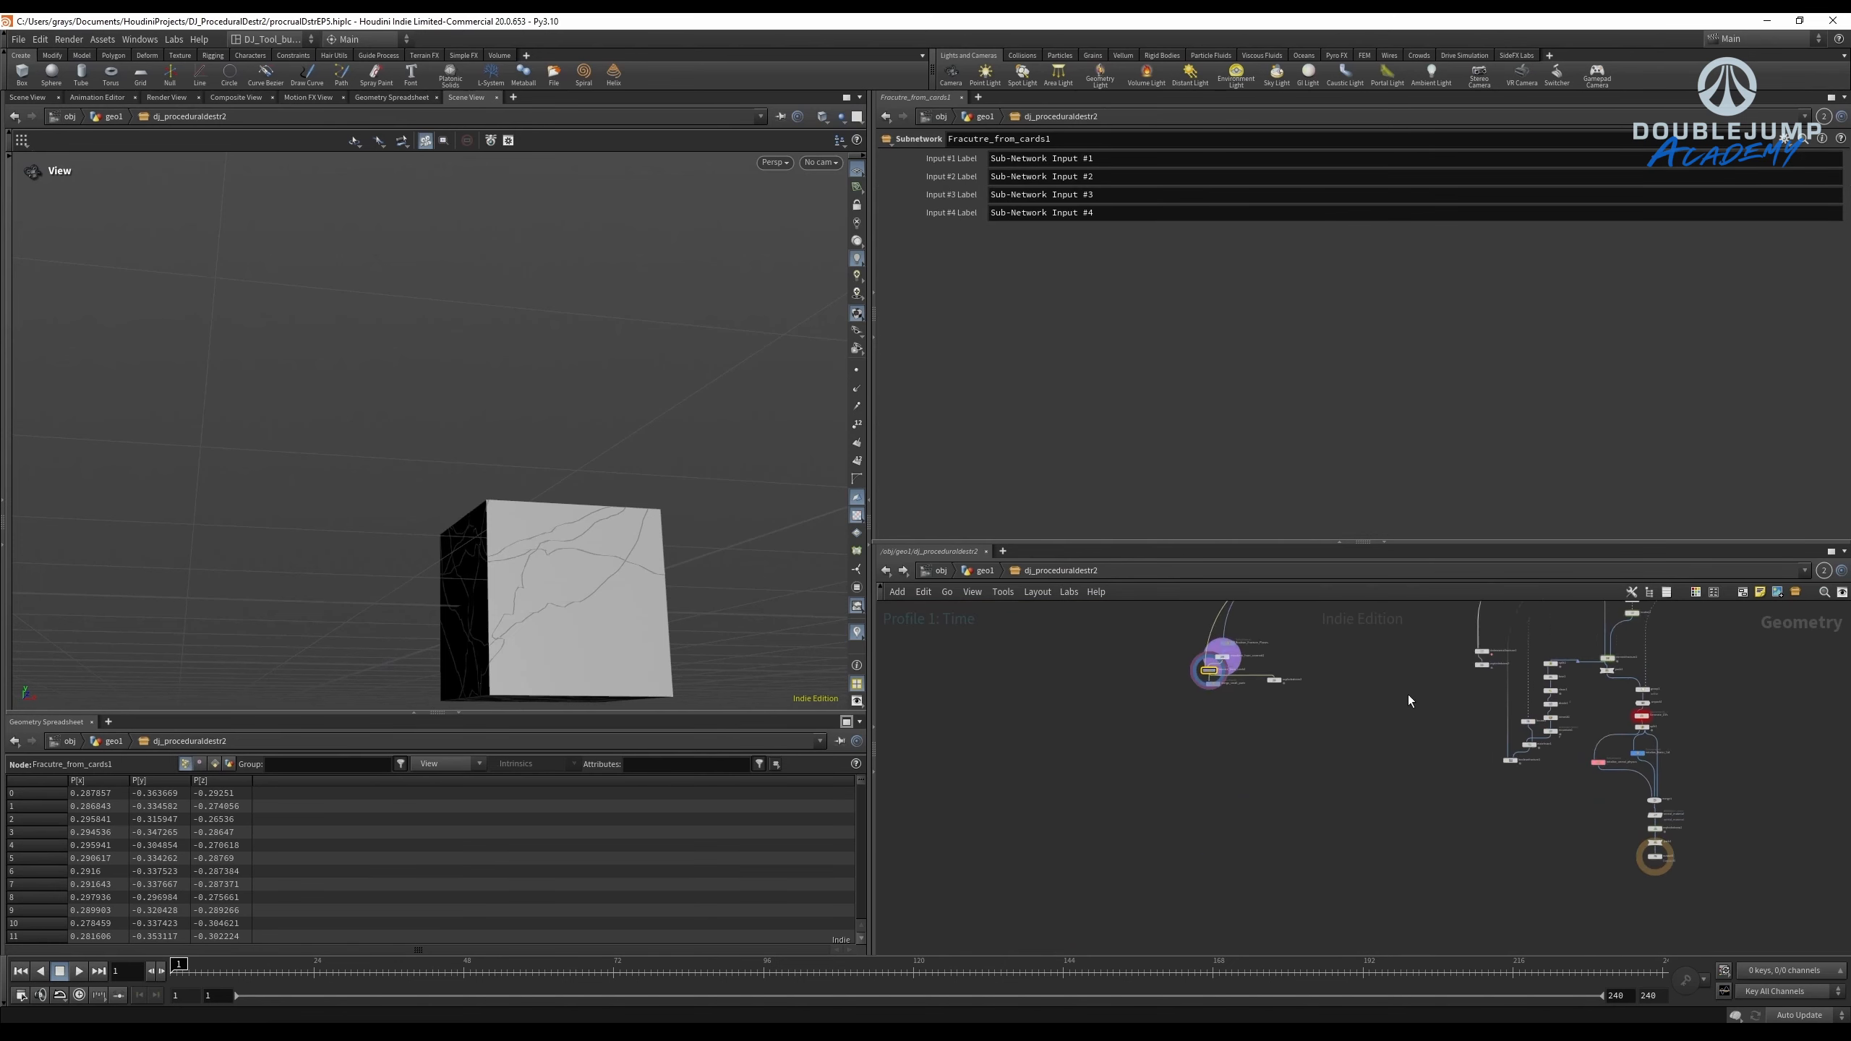
middle_drag(1553, 661, 1331, 657)
scroll(1330, 658, up, 4)
middle_click(1331, 657)
middle_drag(1198, 745, 1194, 859)
drag(1192, 859, 1170, 706)
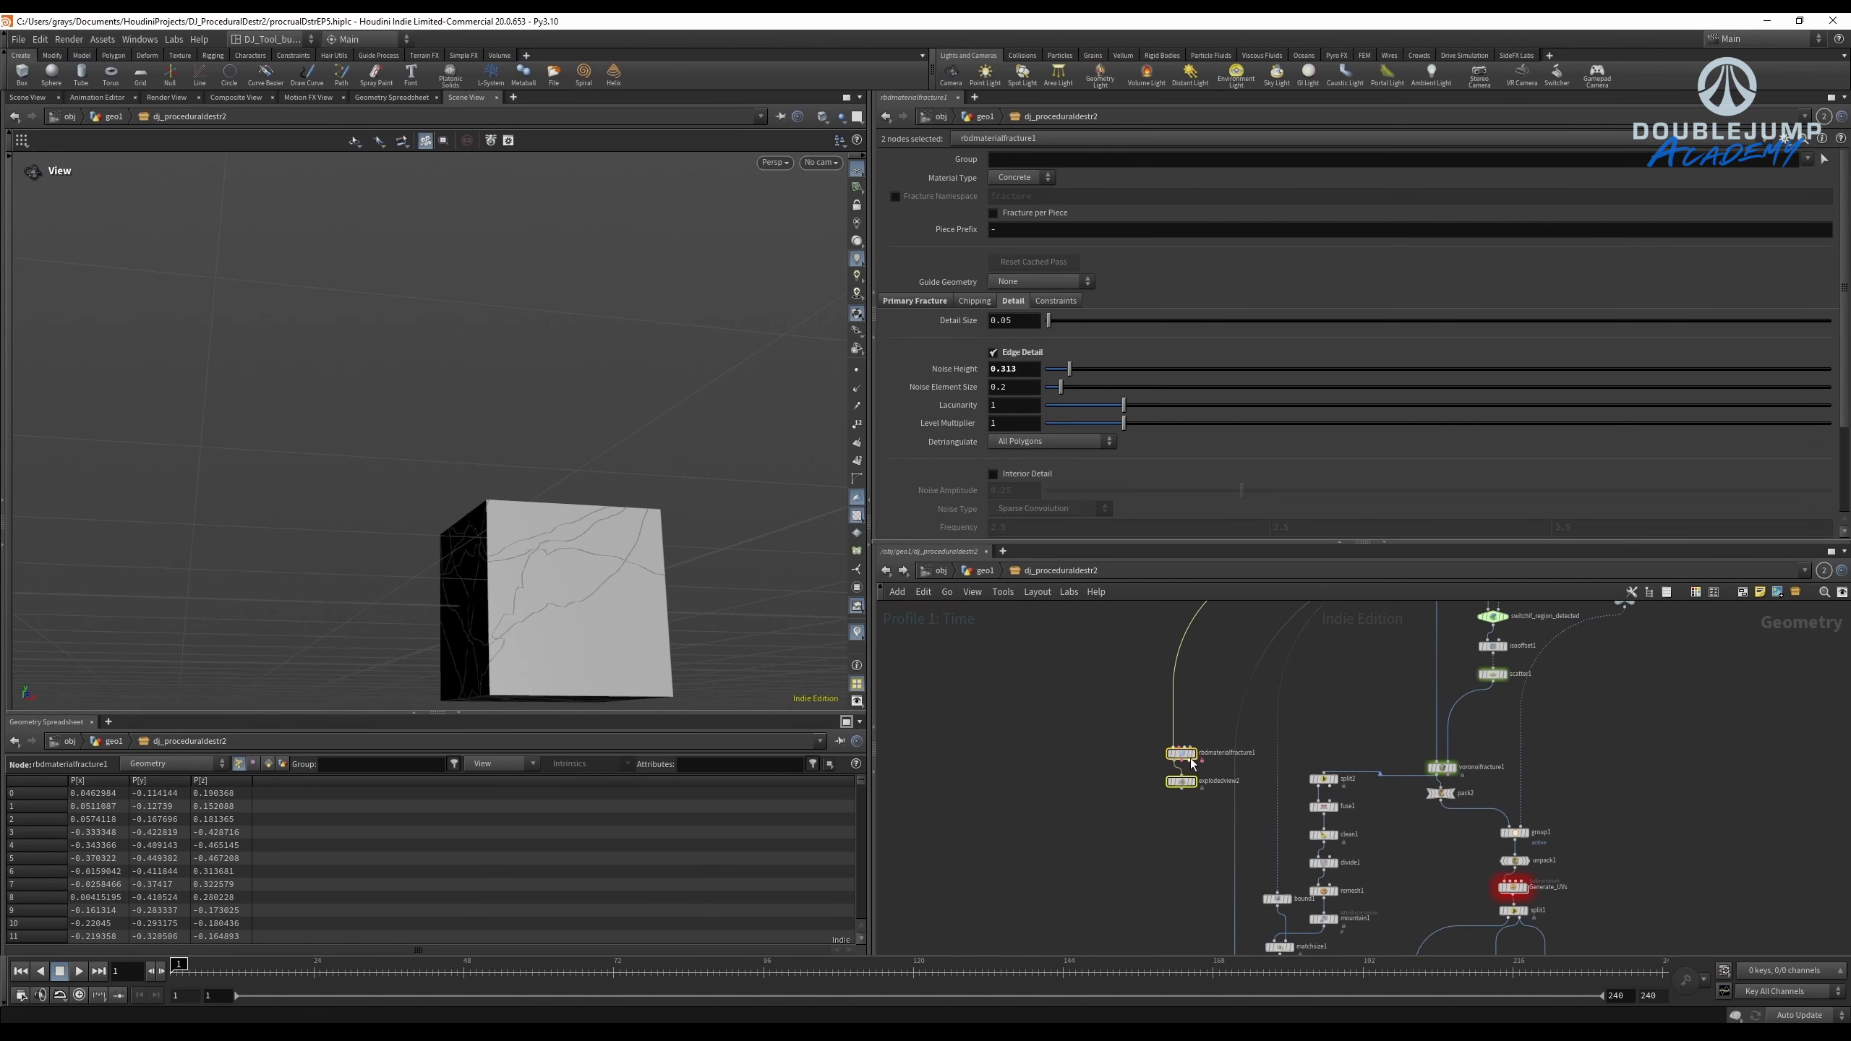
scroll(1177, 790, down, 3)
middle_drag(1221, 809, 1123, 773)
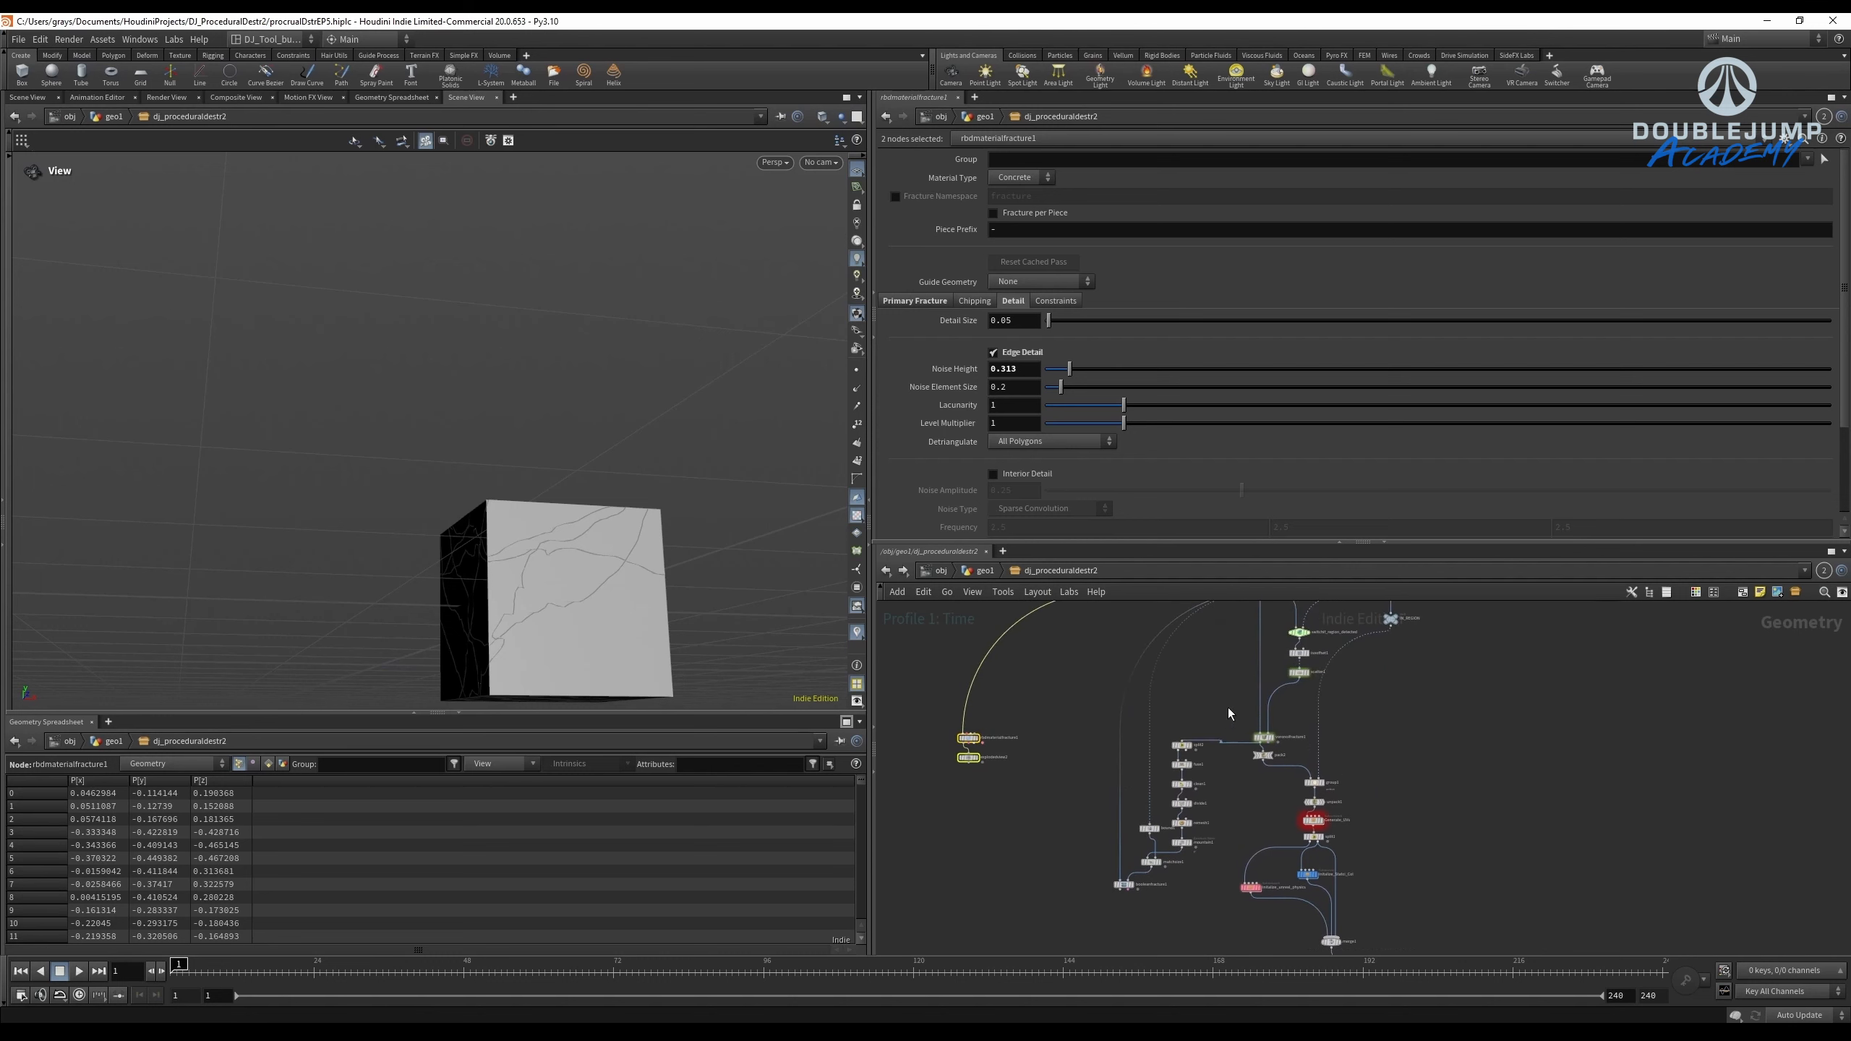
Collapse the nodes from split2 through mountain1 into a subnetwork and name it generate_cutters.
drag(1123, 872, 1123, 873)
scroll(1186, 751, up, 2)
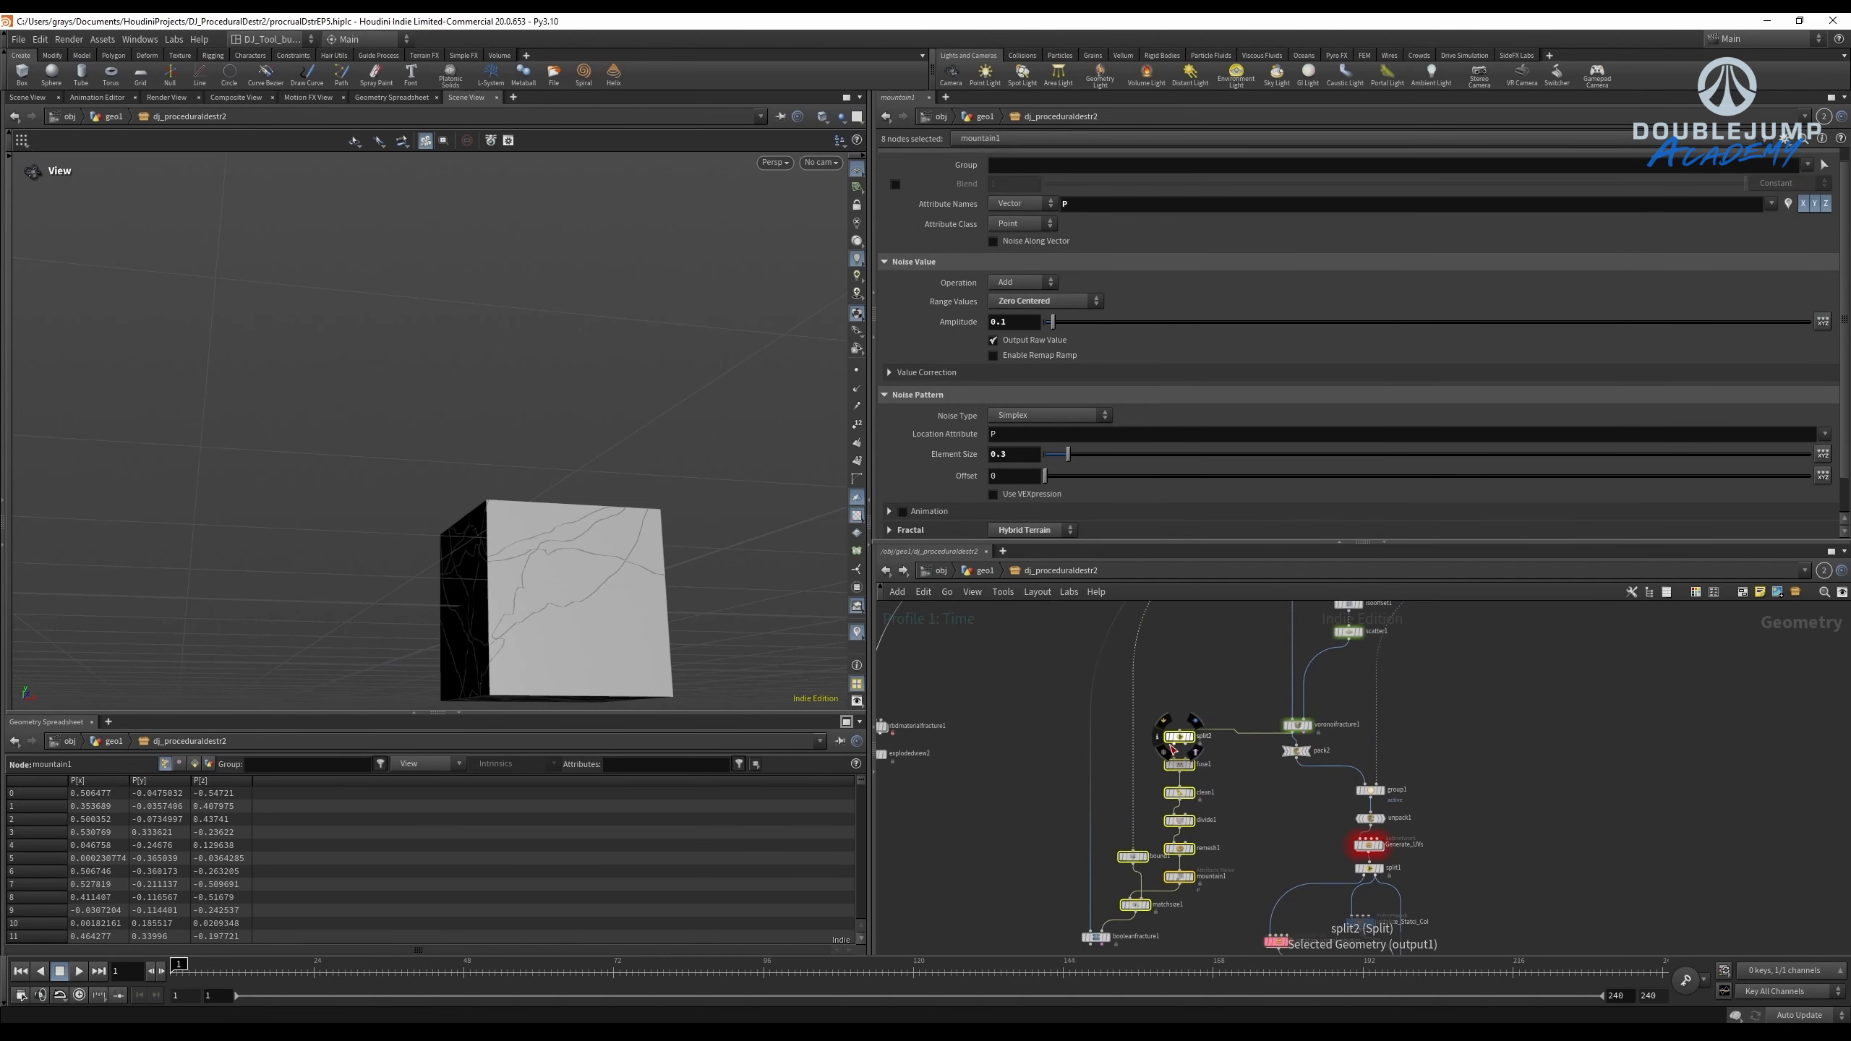
scroll(1199, 758, up, 2)
click(1150, 884)
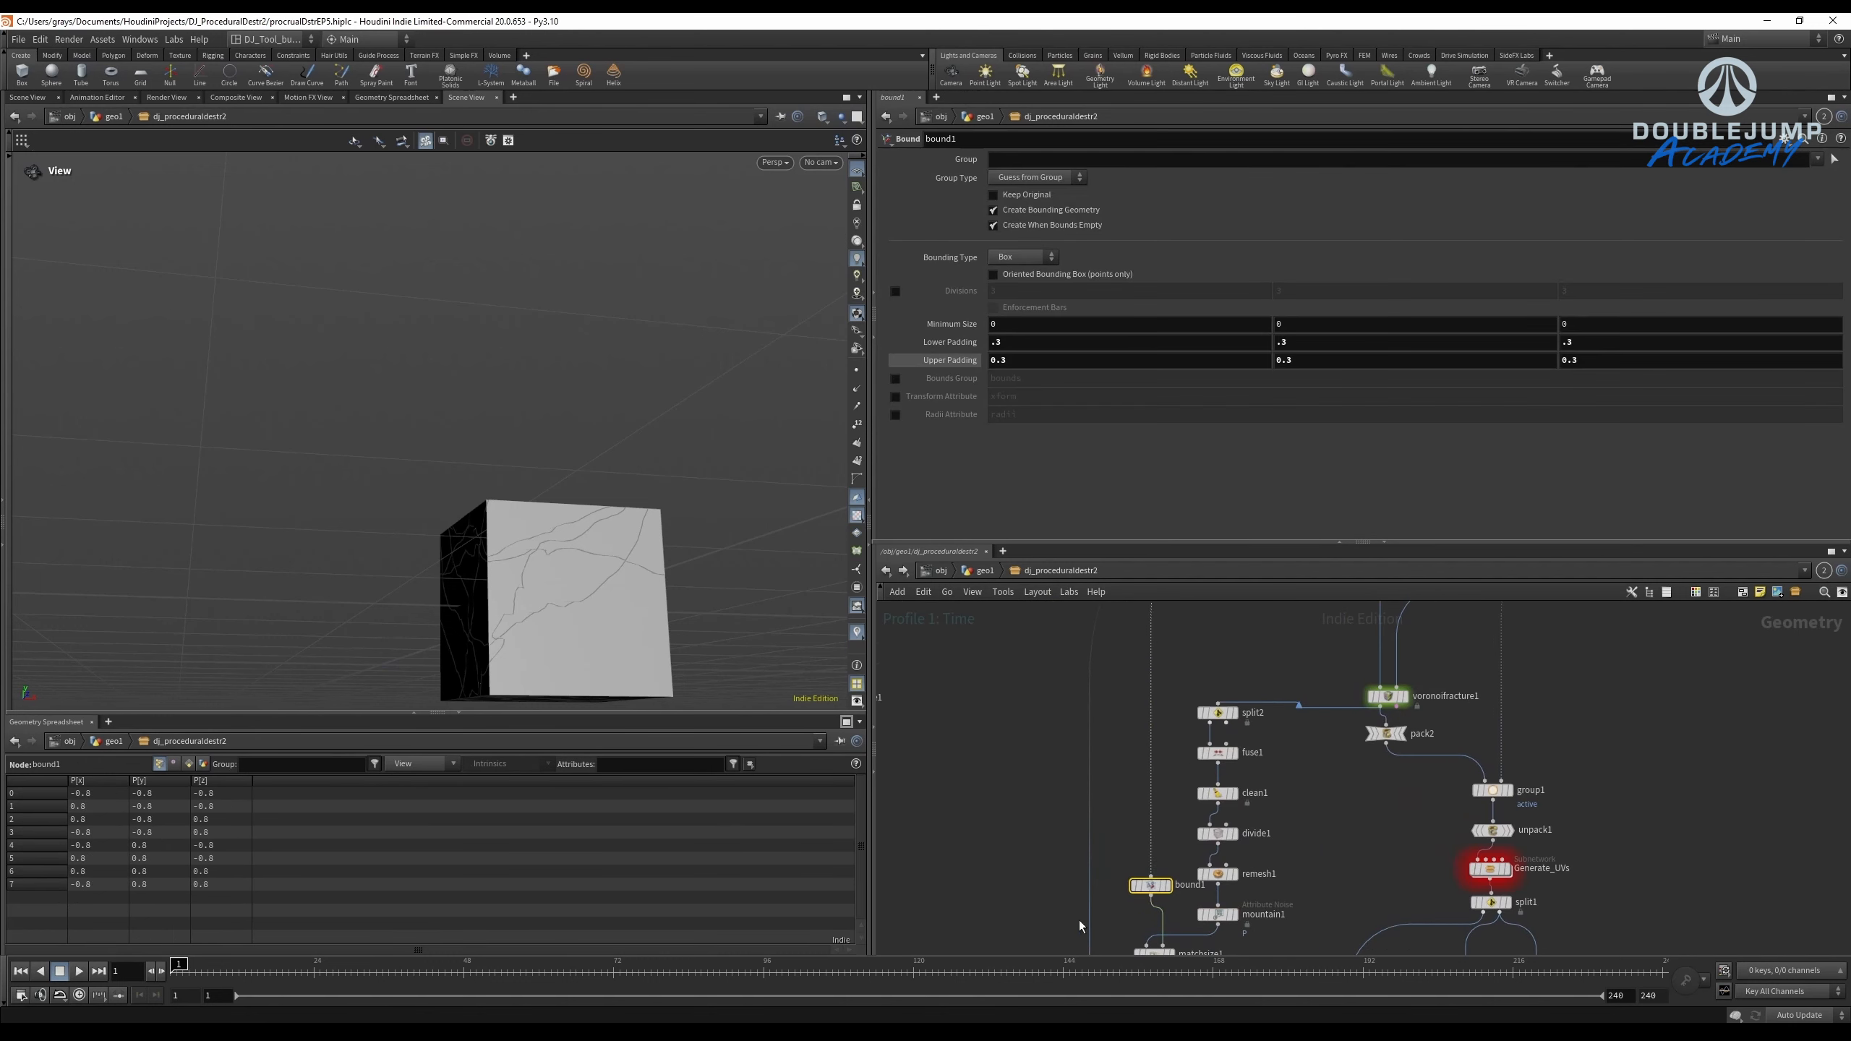
drag(1202, 905, 1201, 934)
right_click(1208, 916)
mouse_move(1251, 755)
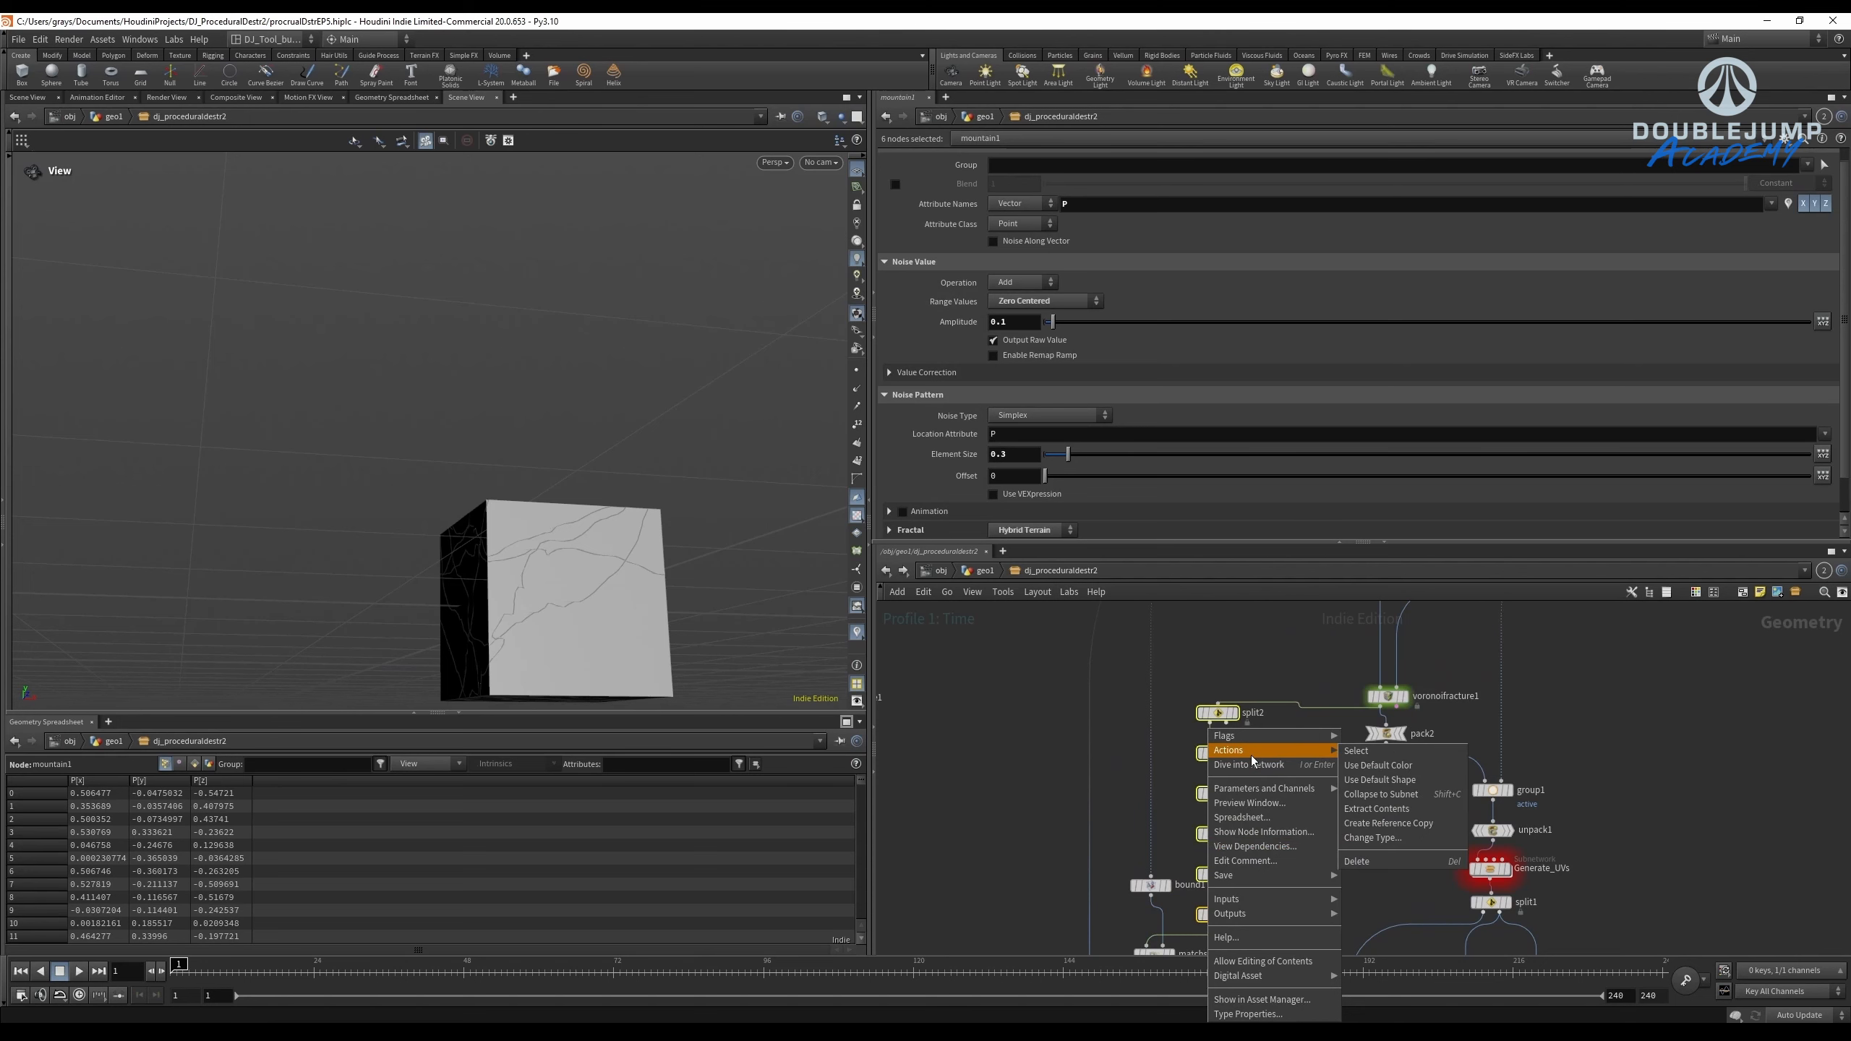
click(1380, 794)
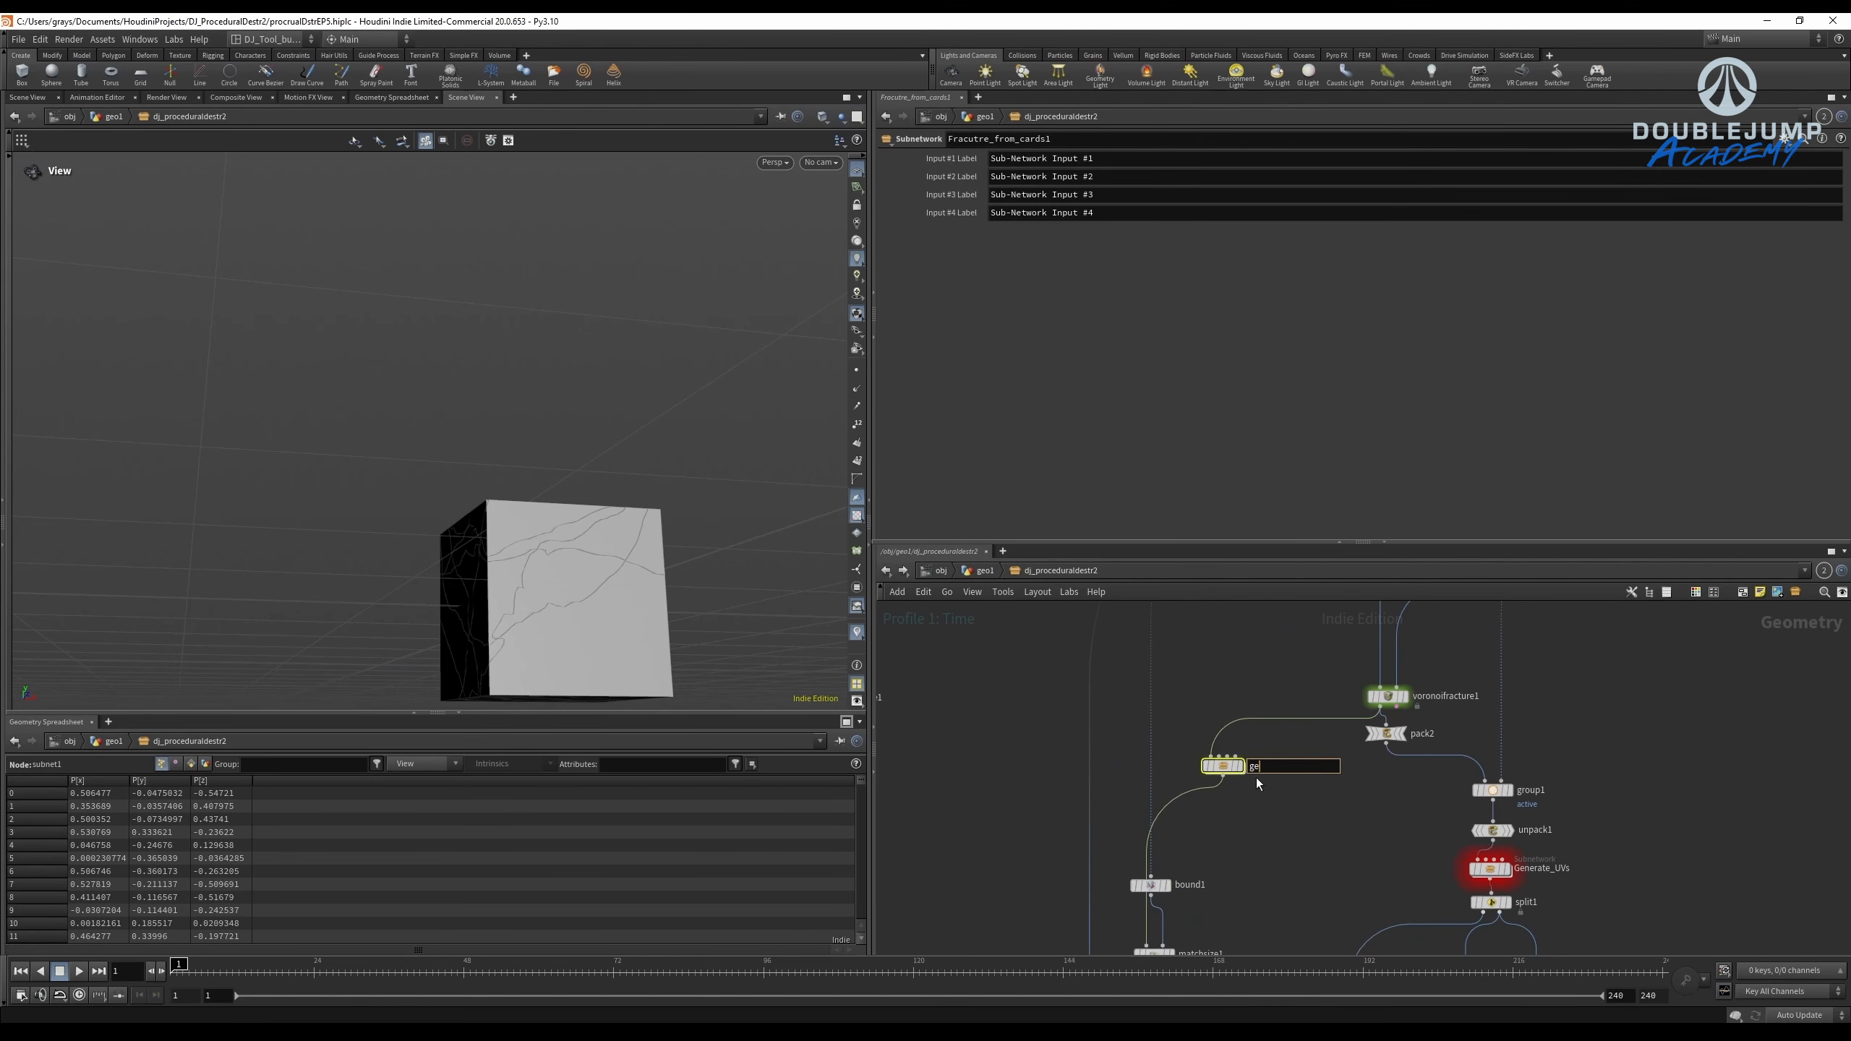
text(rs)
key(Return)
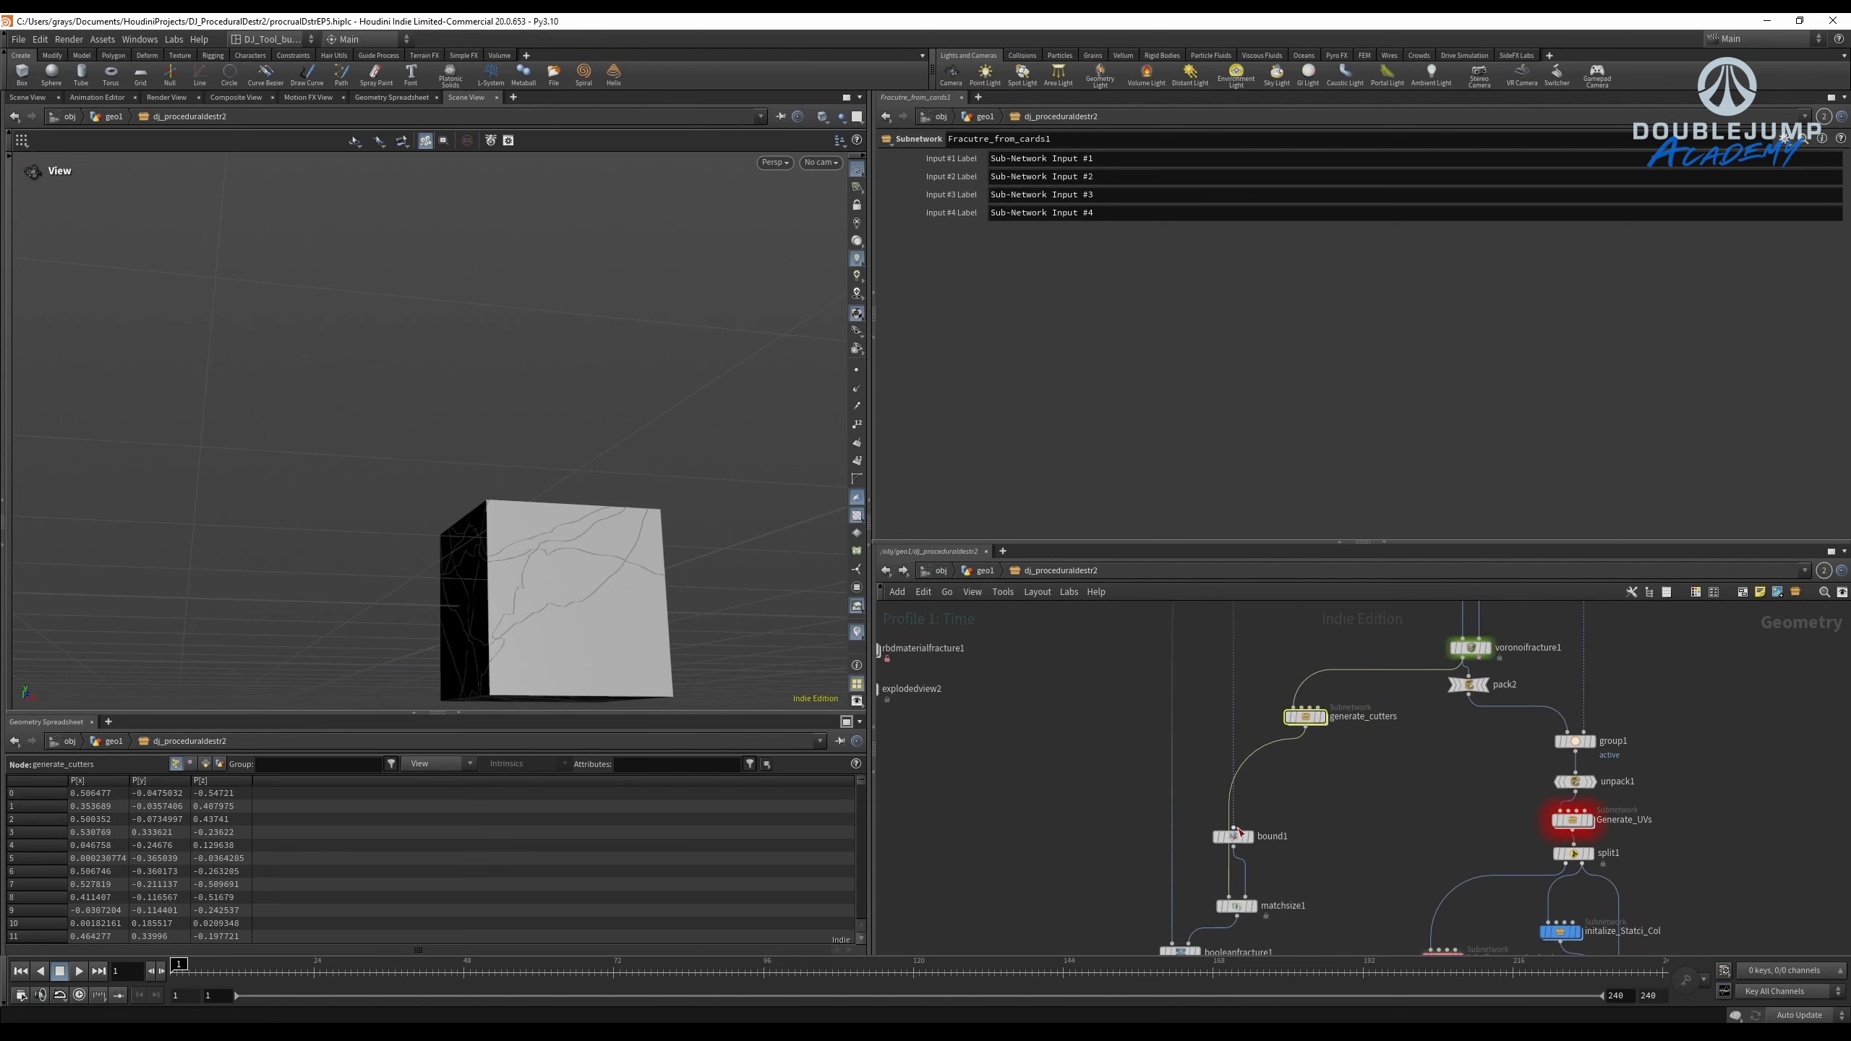
Add a Subnetwork fed by generate_cutters, place and display it below that node, and name it boolean_fracture.
click(1293, 794)
key(Tab)
text(null)
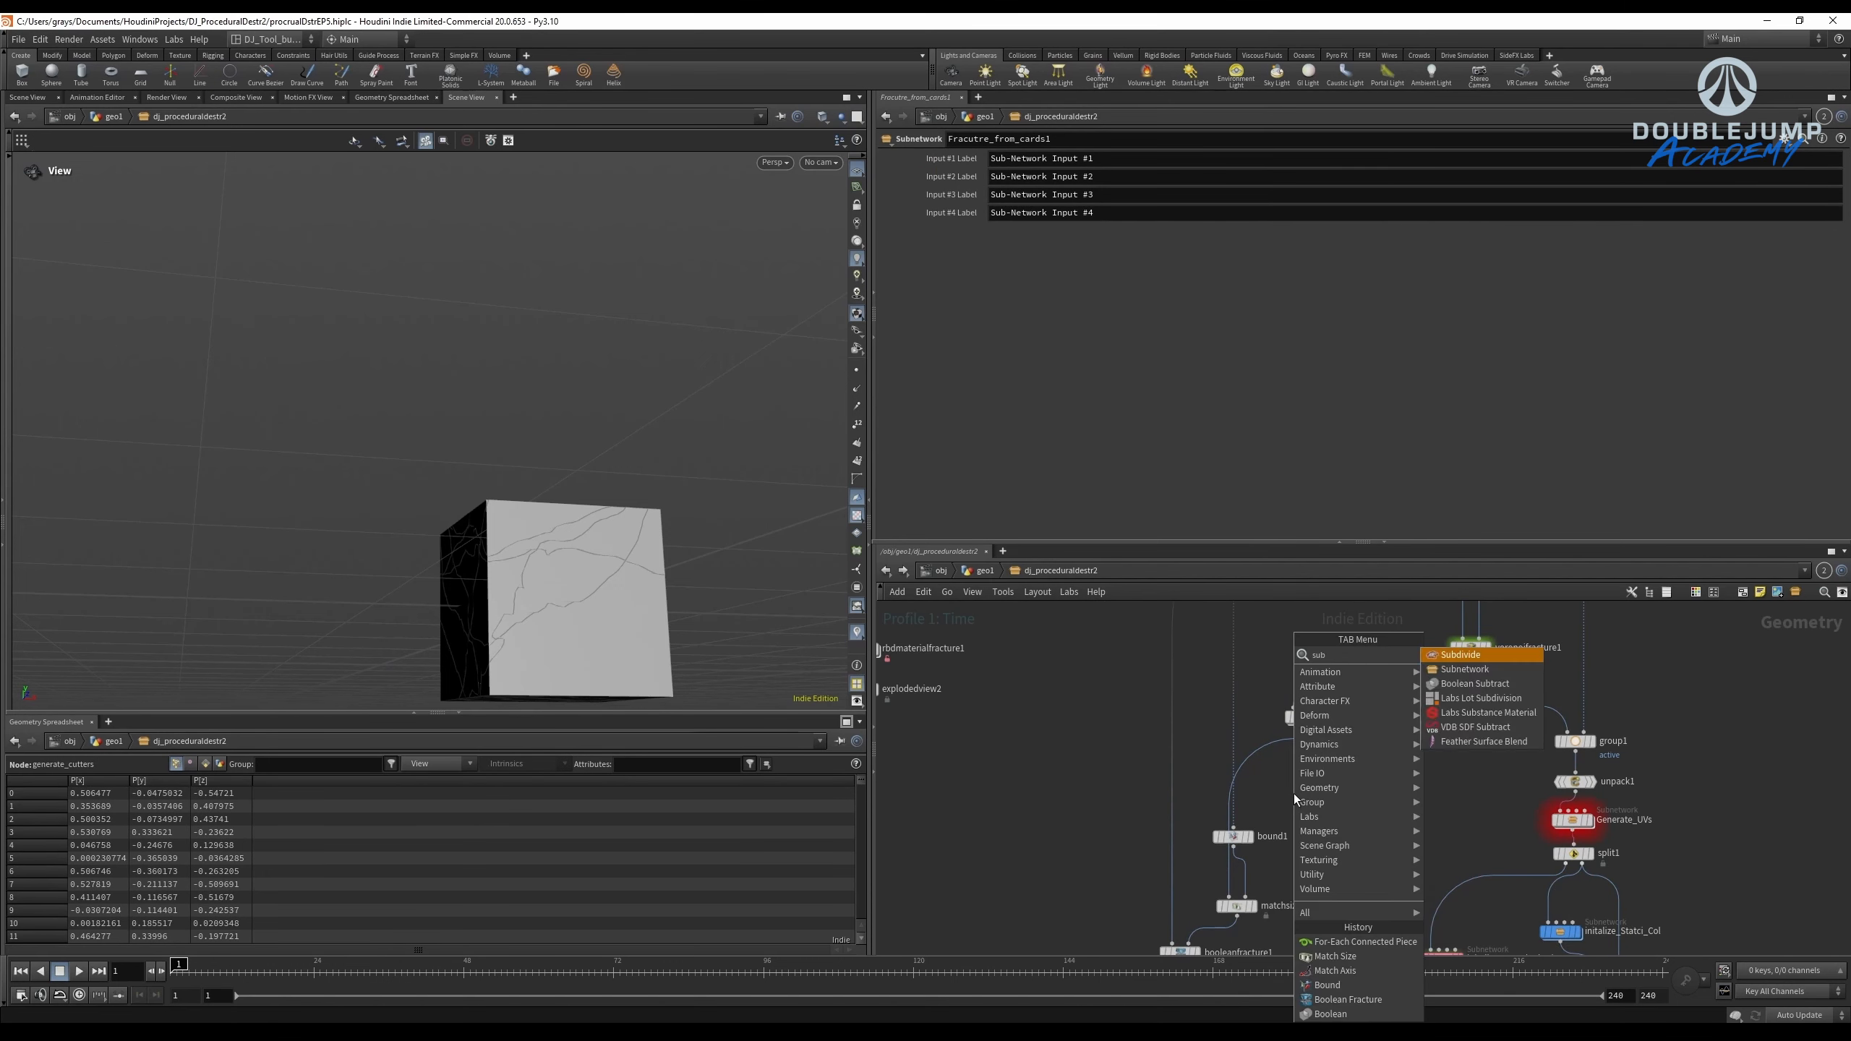
key(Return)
click(1293, 793)
scroll(1293, 792, up, 2)
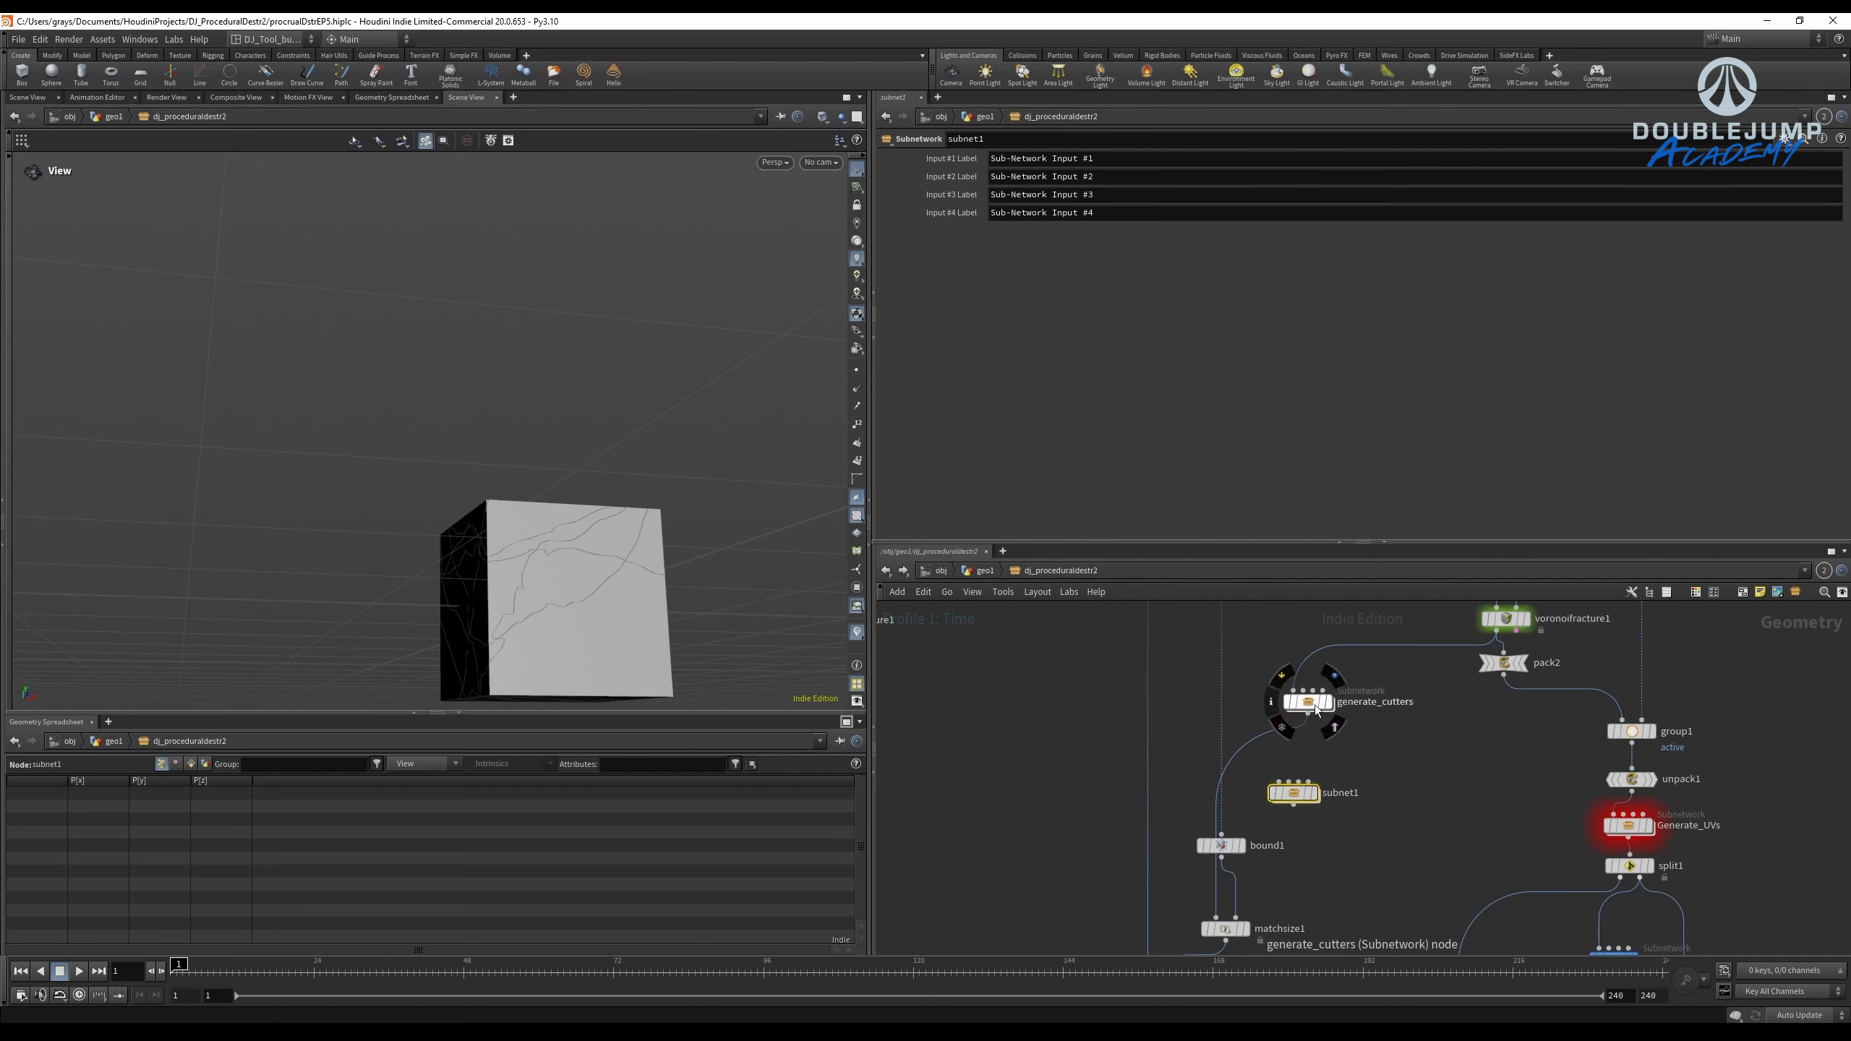
scroll(1310, 725, up, 4)
click(1324, 868)
click(1311, 870)
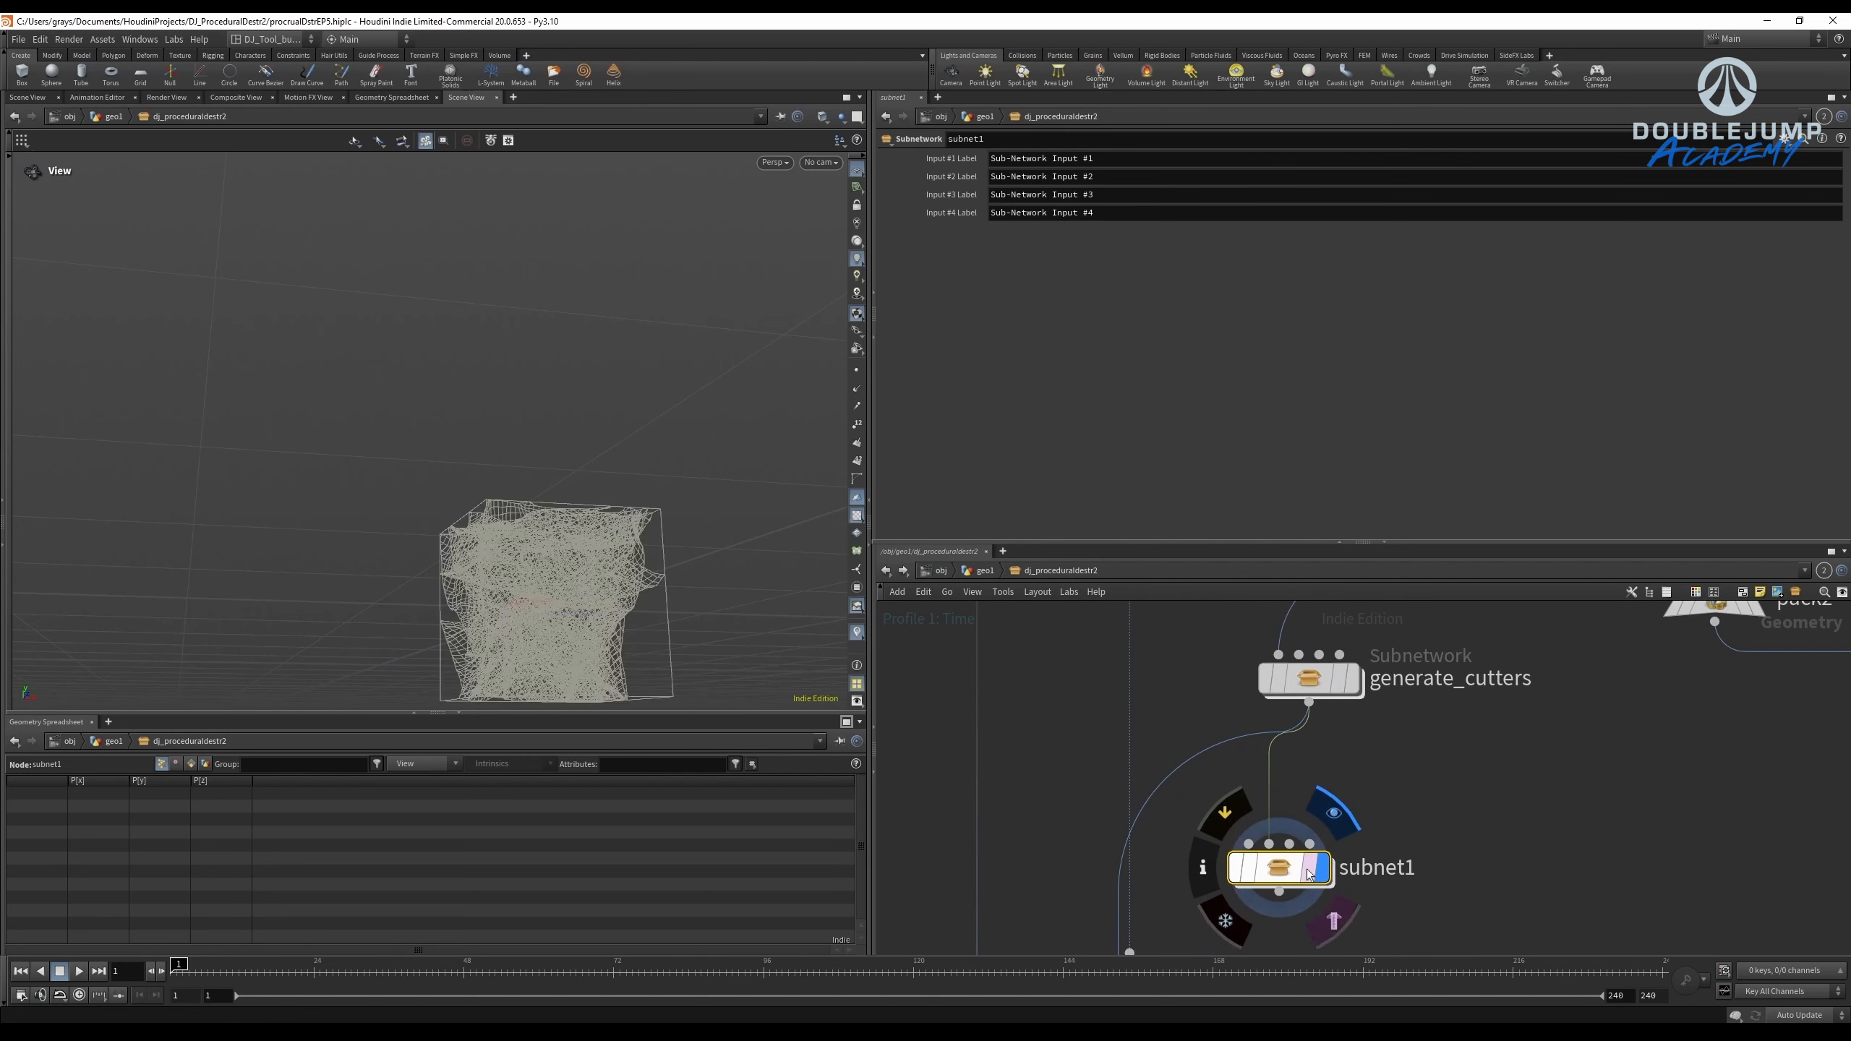
drag(1281, 881, 1259, 889)
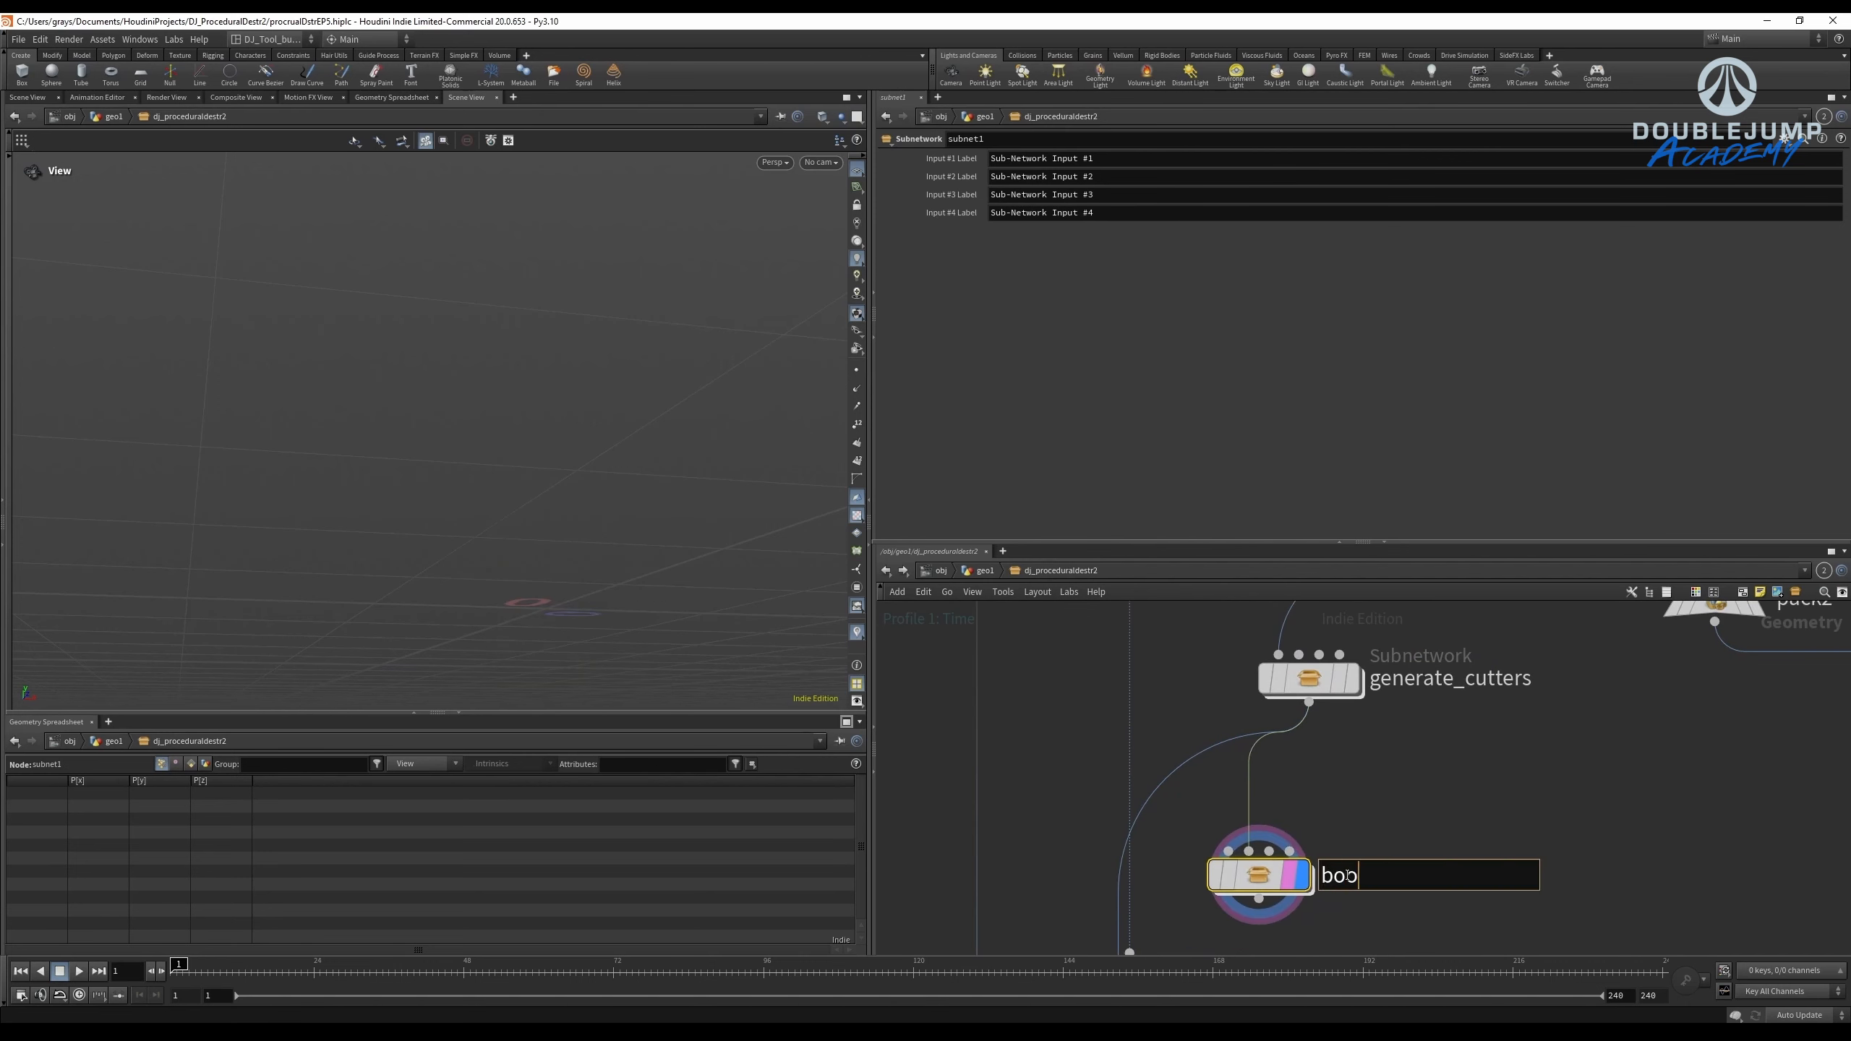
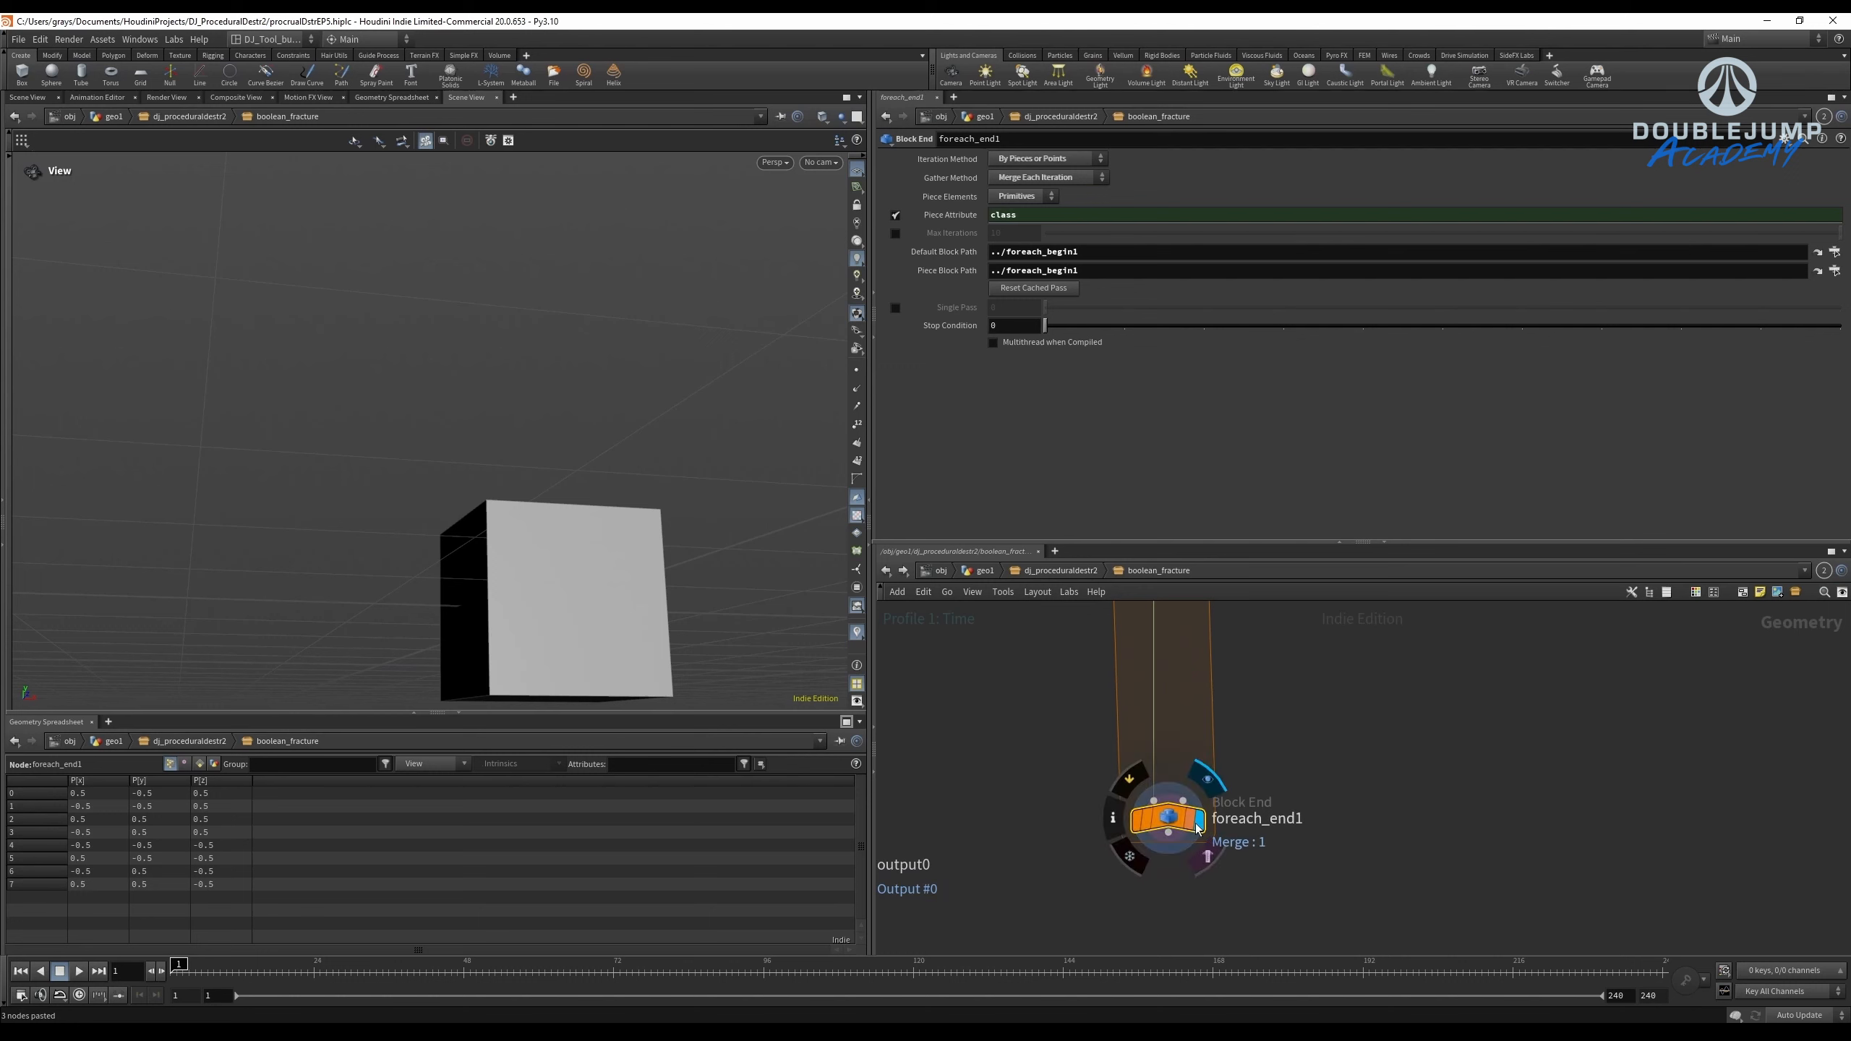
Examine the foreach_end1 output from several angles along with the surrounding node layout inside boolean_fracture.
scroll(1199, 824, down, 5)
right_drag(507, 510, 596, 485)
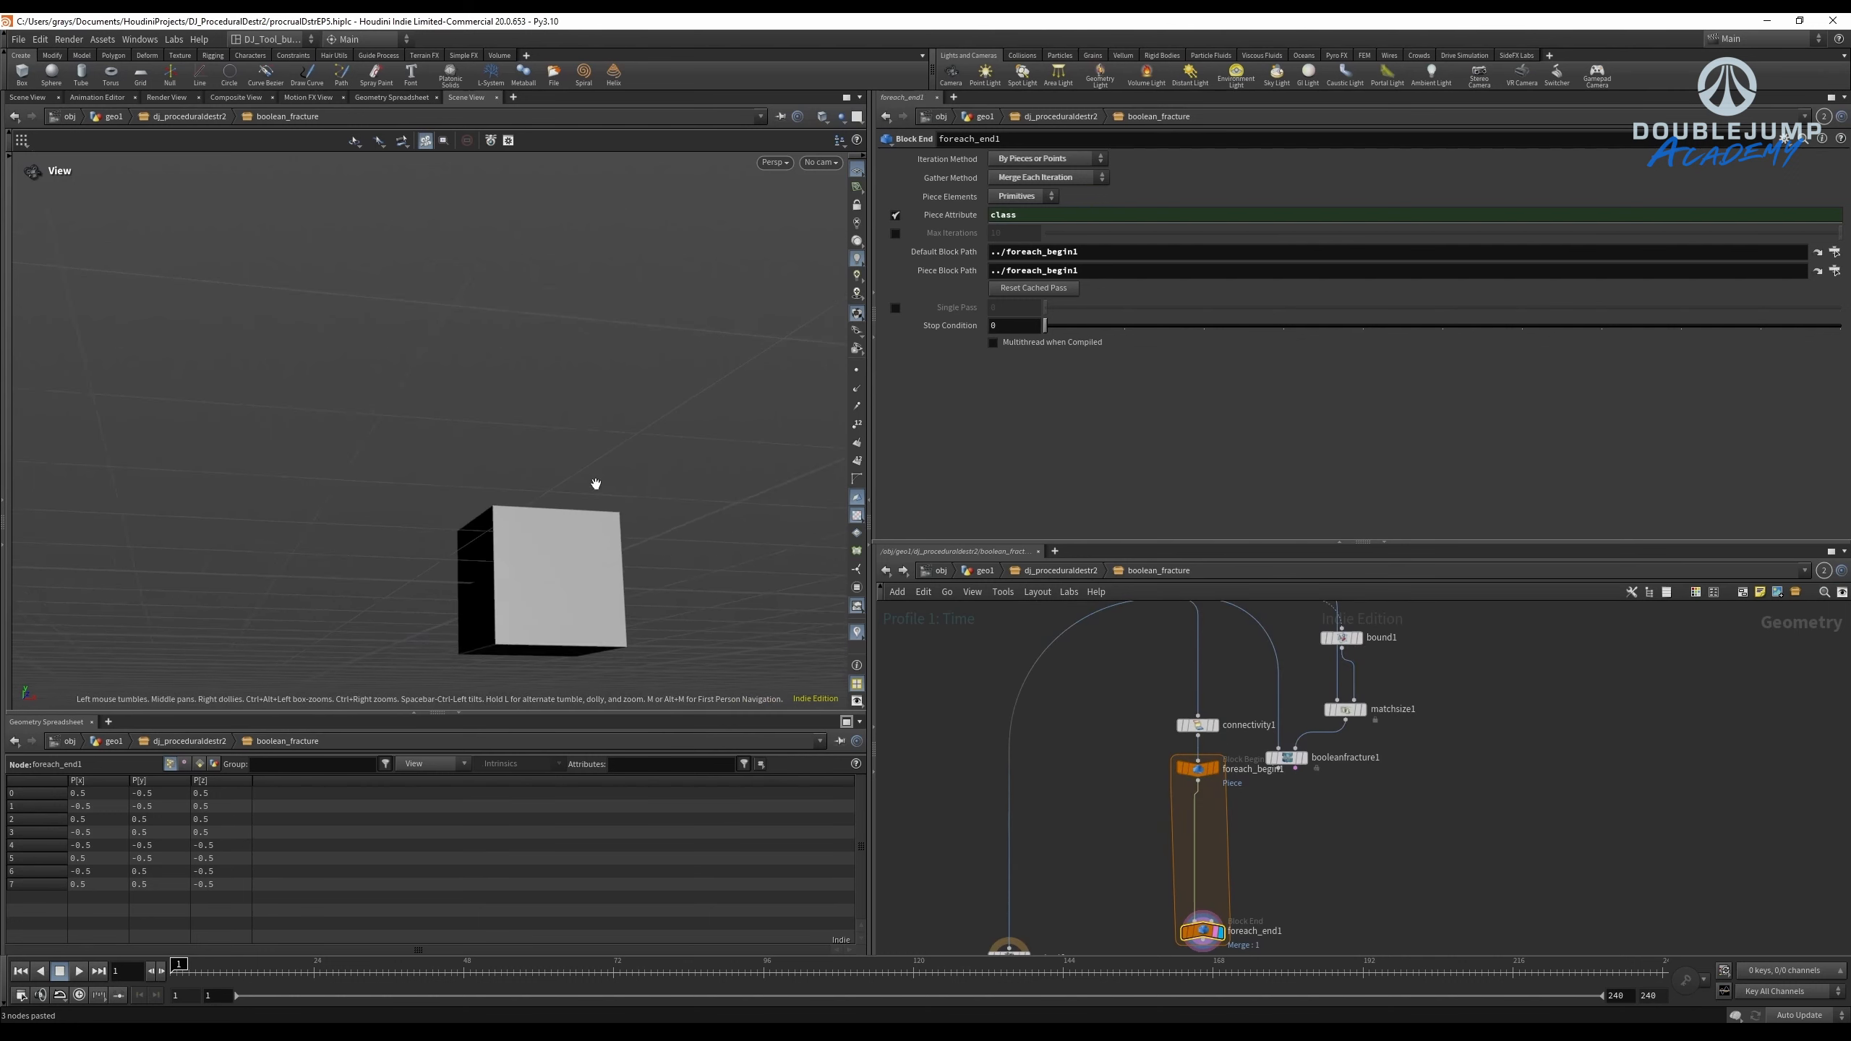
drag(596, 484, 547, 485)
right_drag(593, 466, 545, 366)
drag(545, 366, 651, 437)
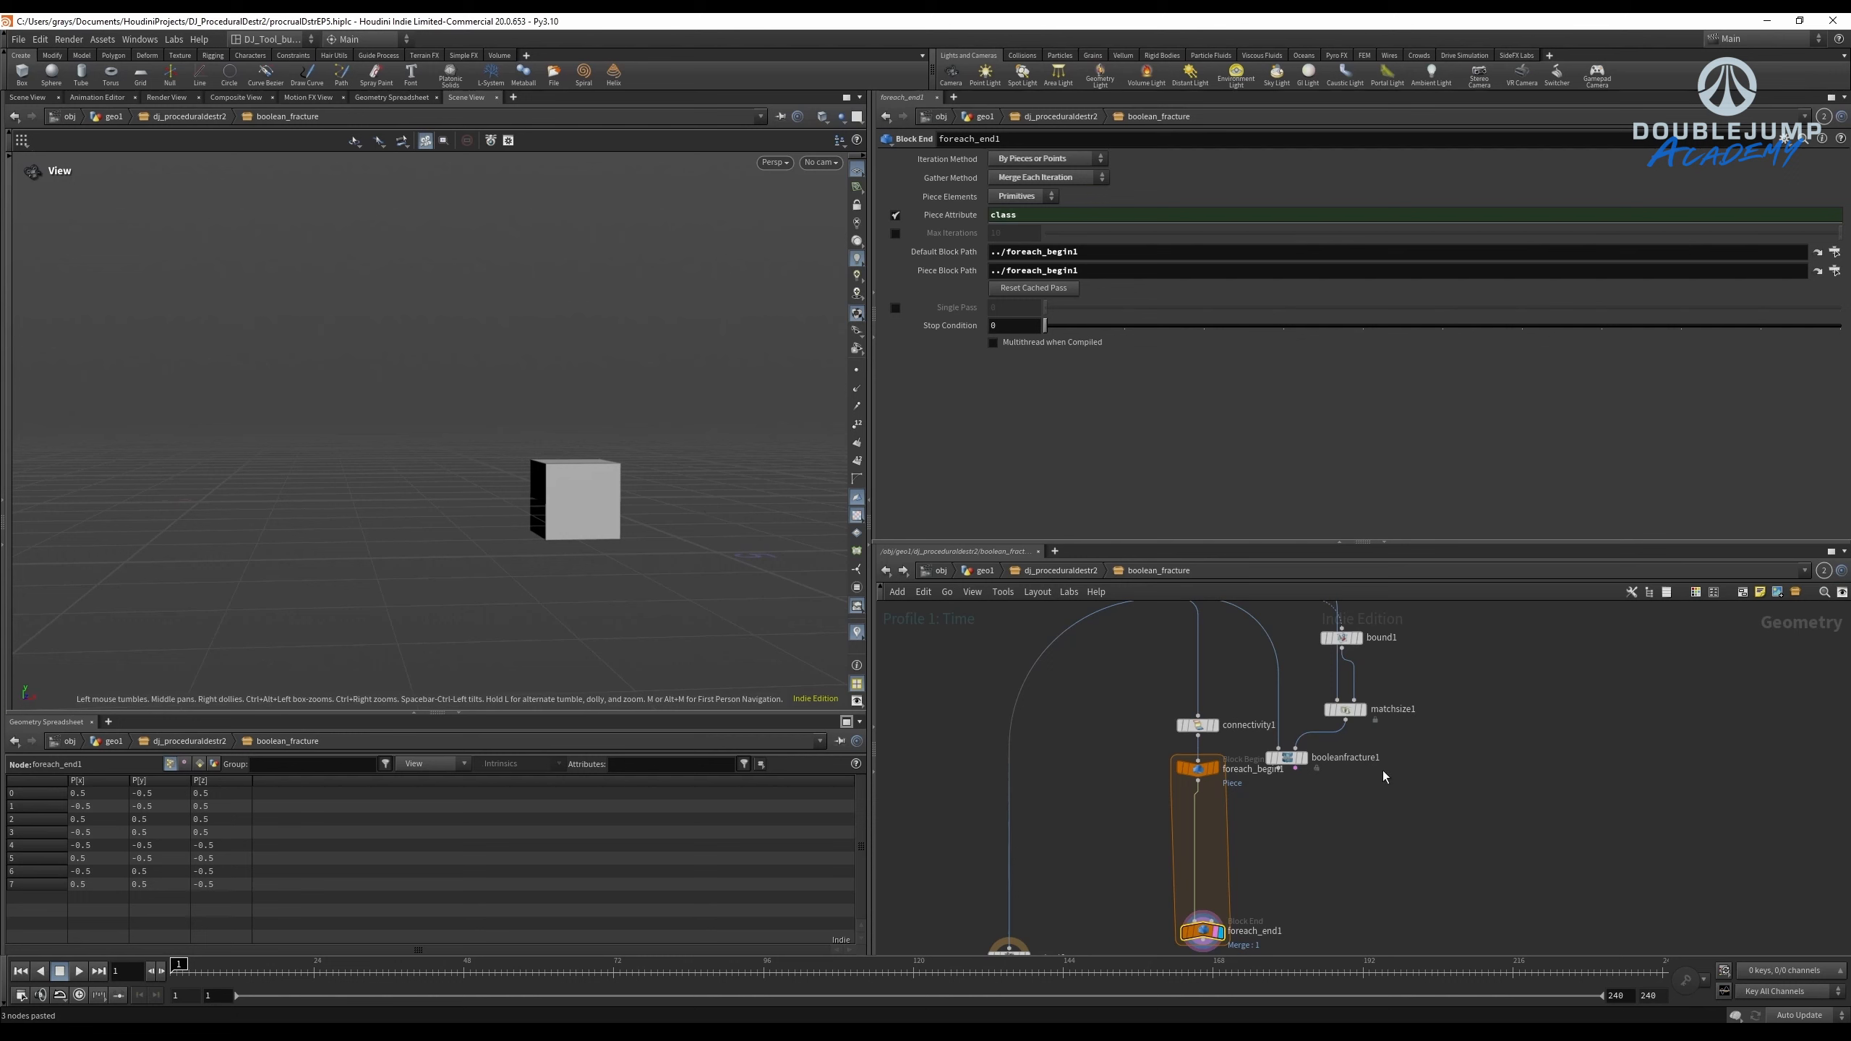
middle_drag(1299, 850, 1254, 742)
right_drag(523, 494, 745, 468)
drag(745, 468, 596, 464)
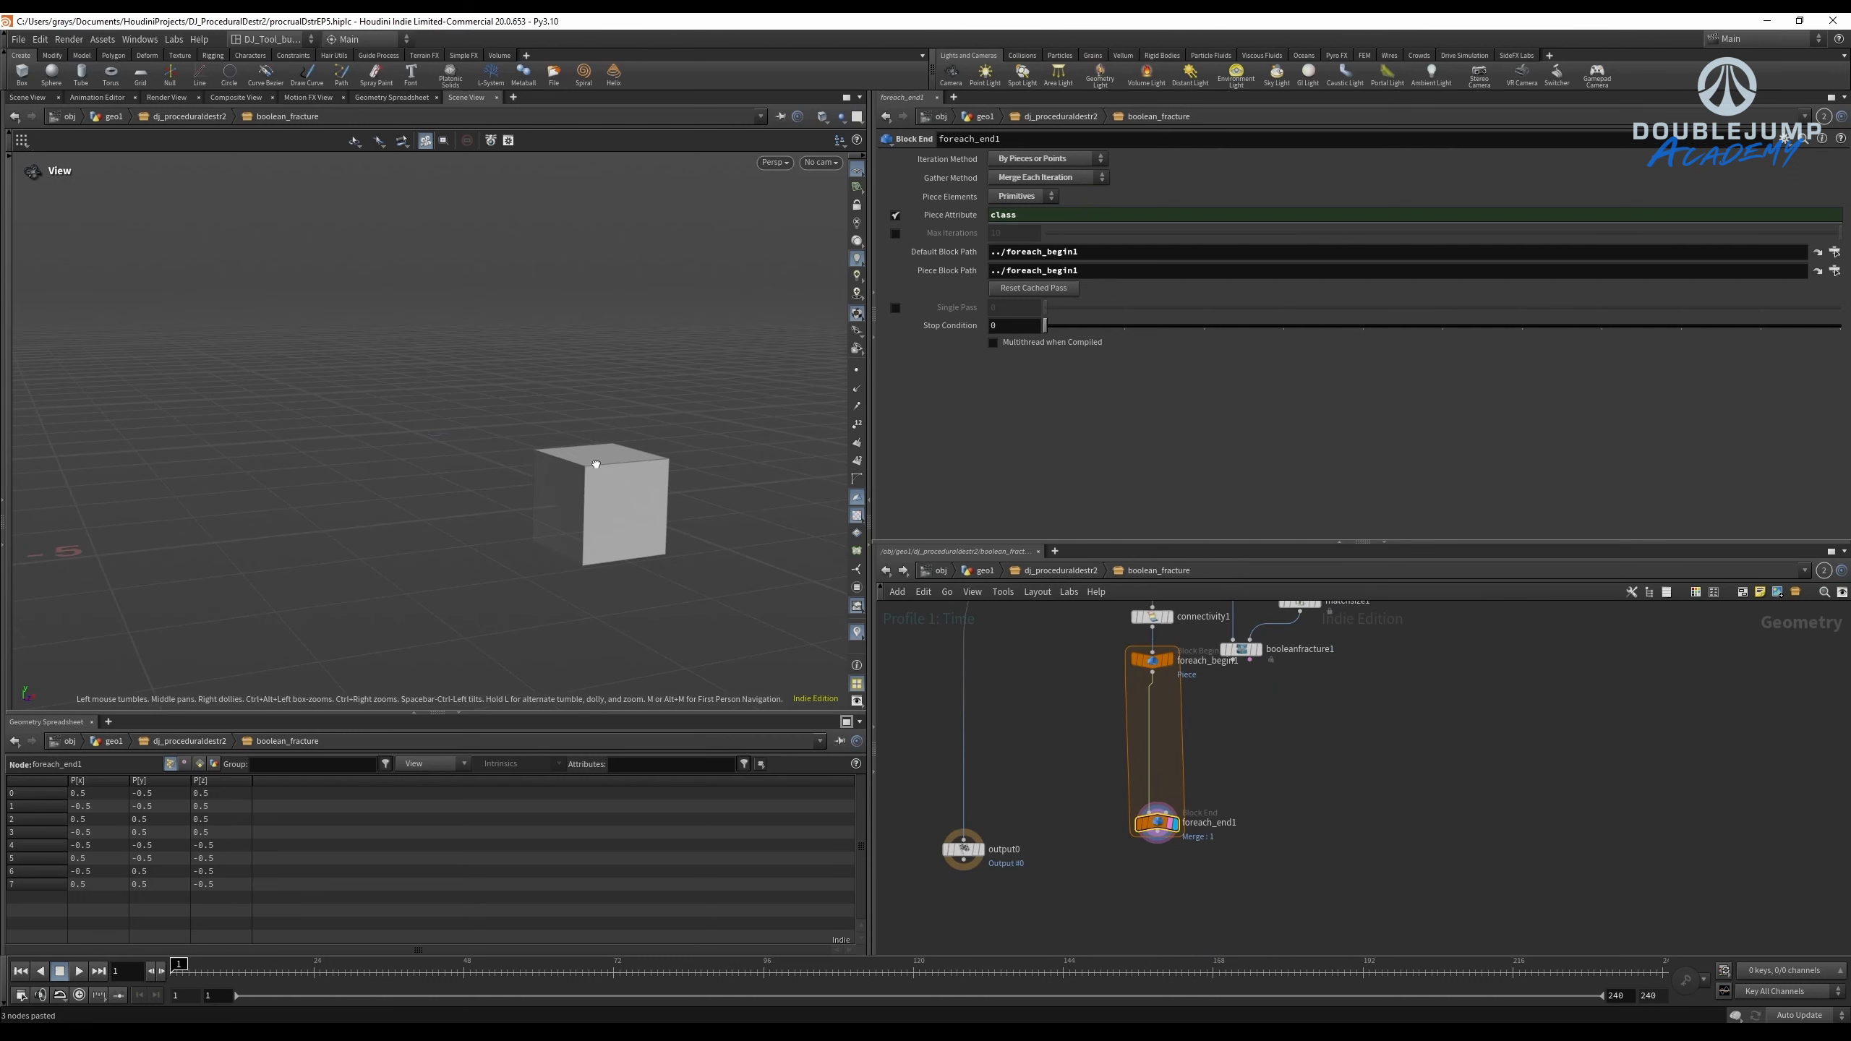
Create a meta import node from the foreach_begin1 block.
middle_drag(1270, 719, 1330, 719)
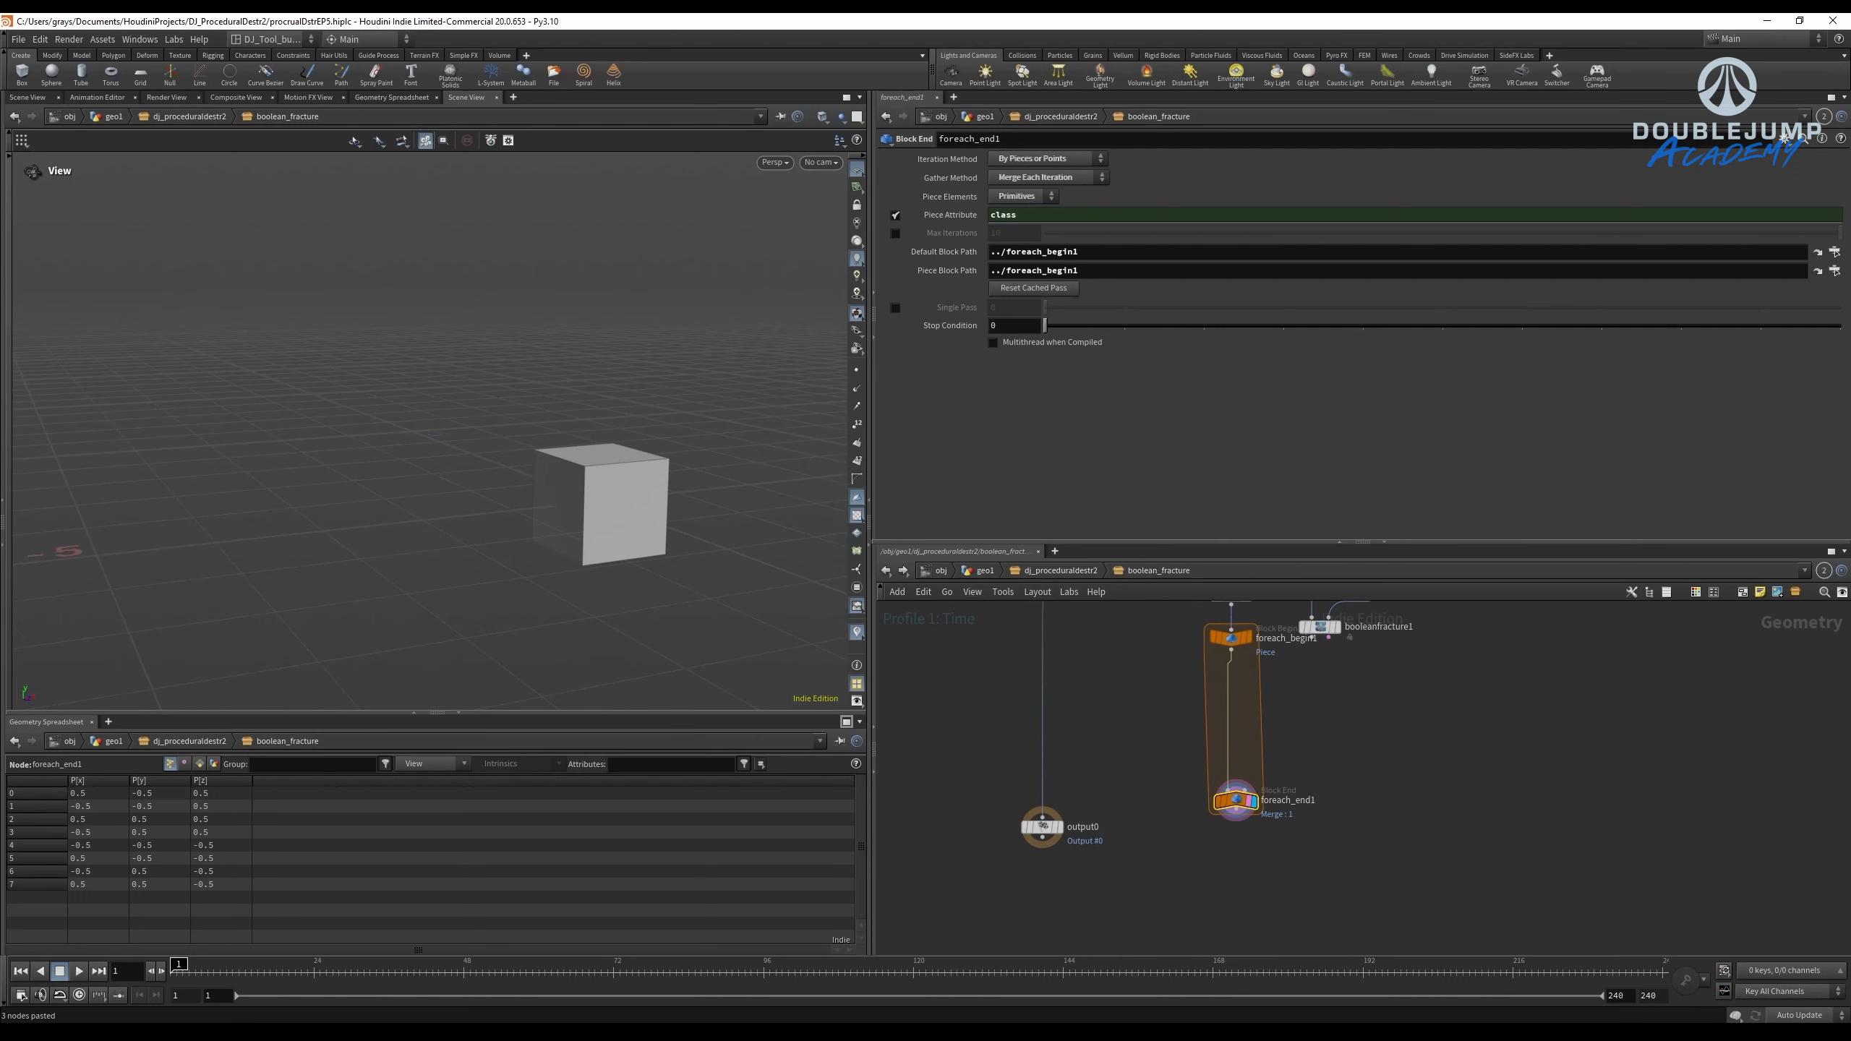
scroll(1225, 729, up, 5)
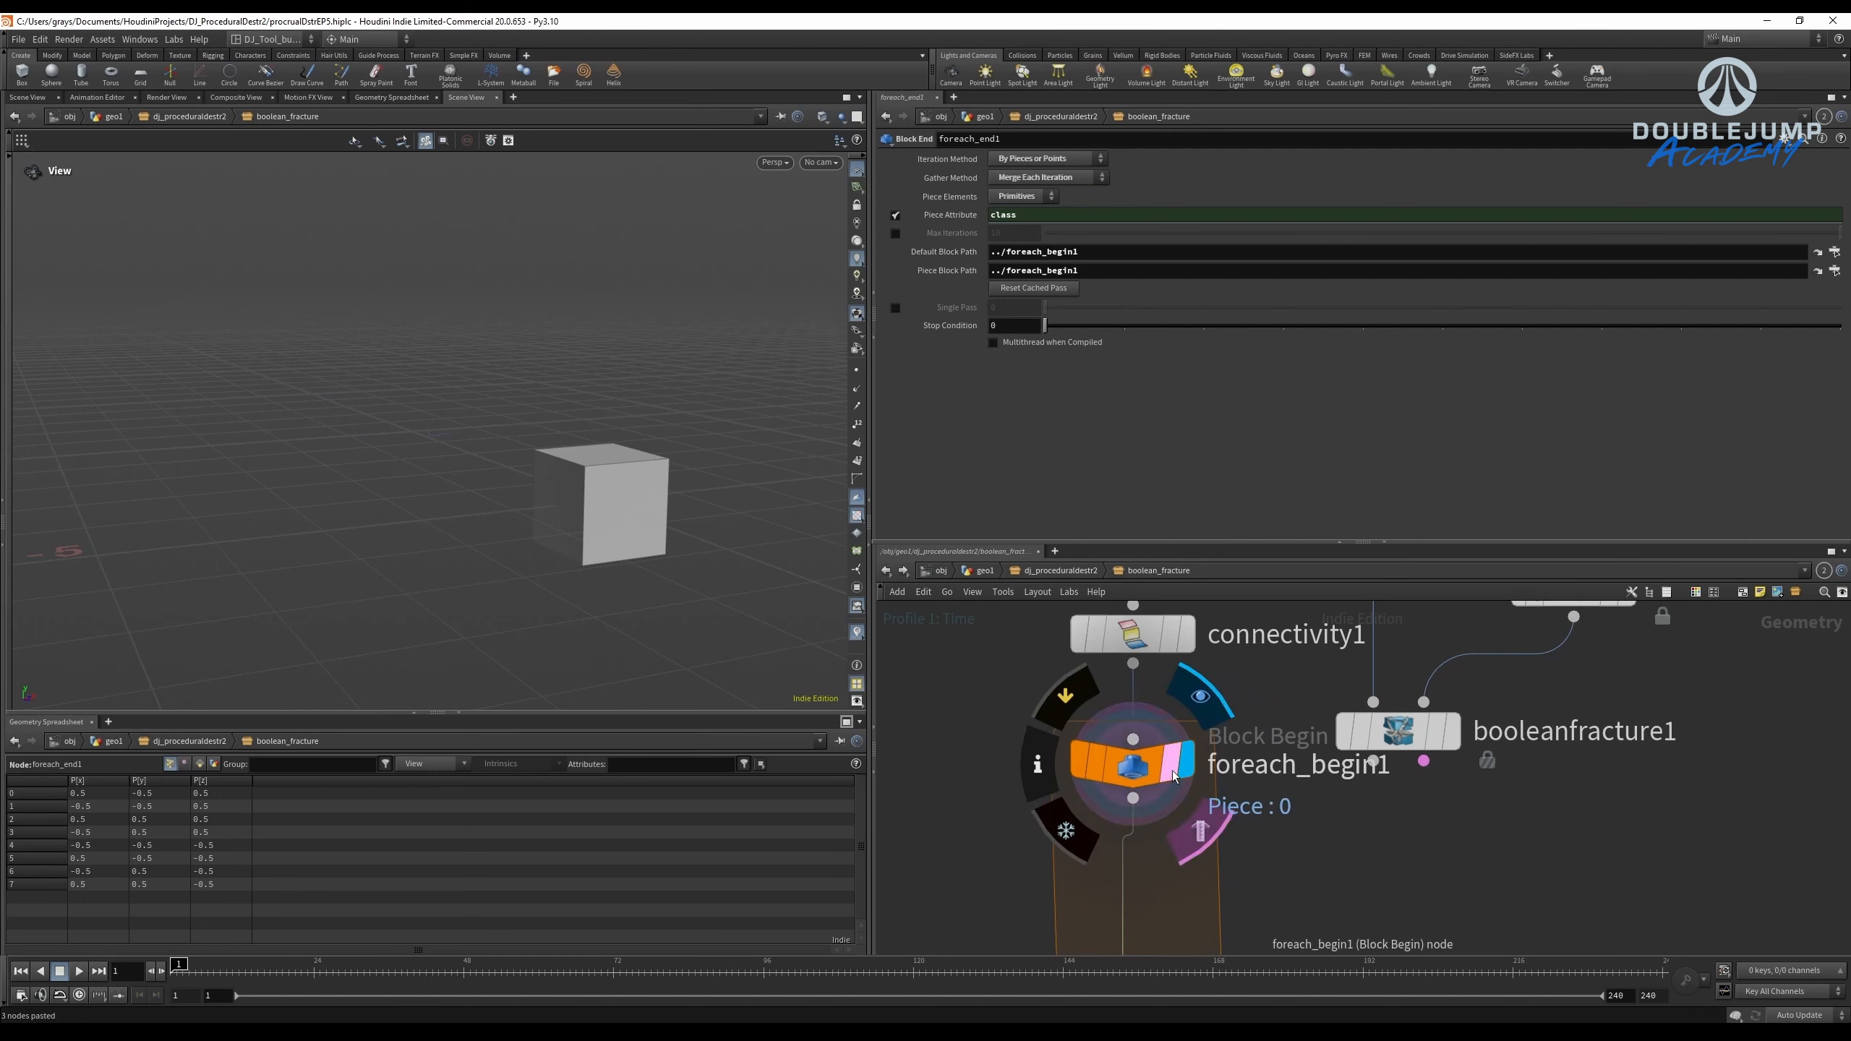
click(1057, 774)
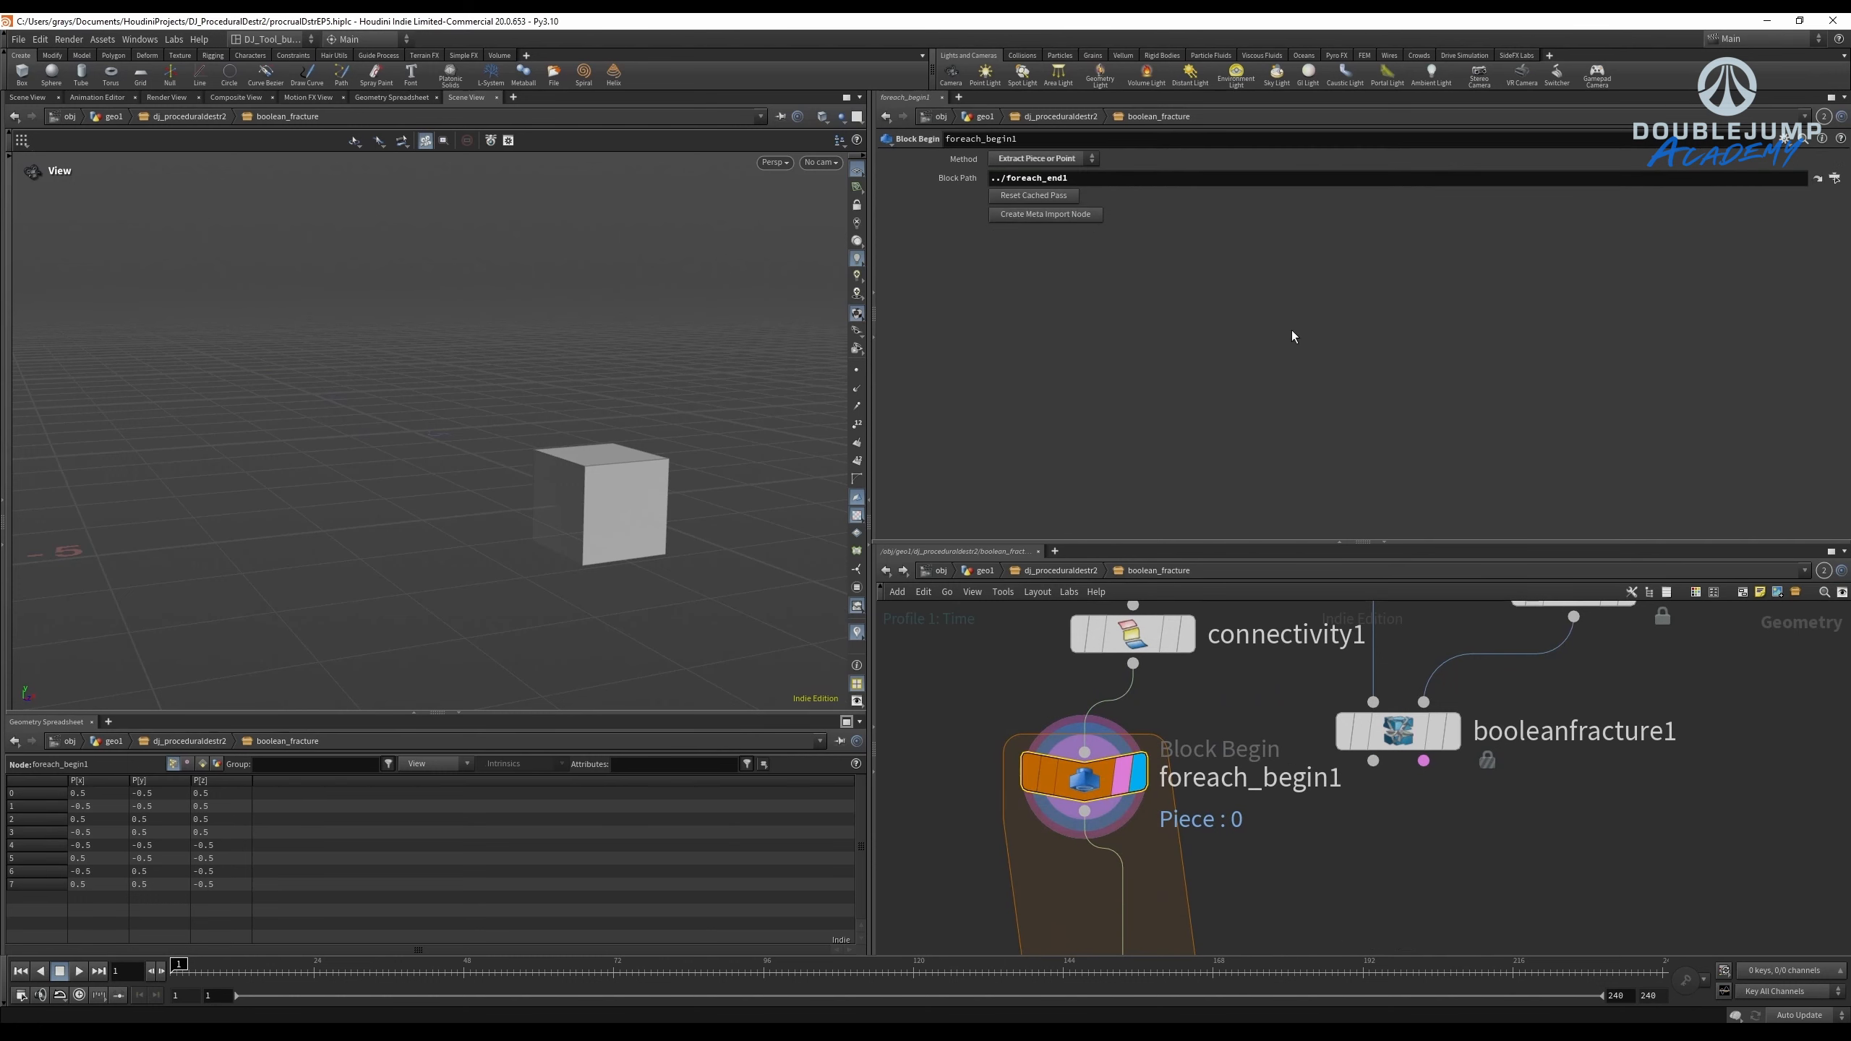
click(1045, 214)
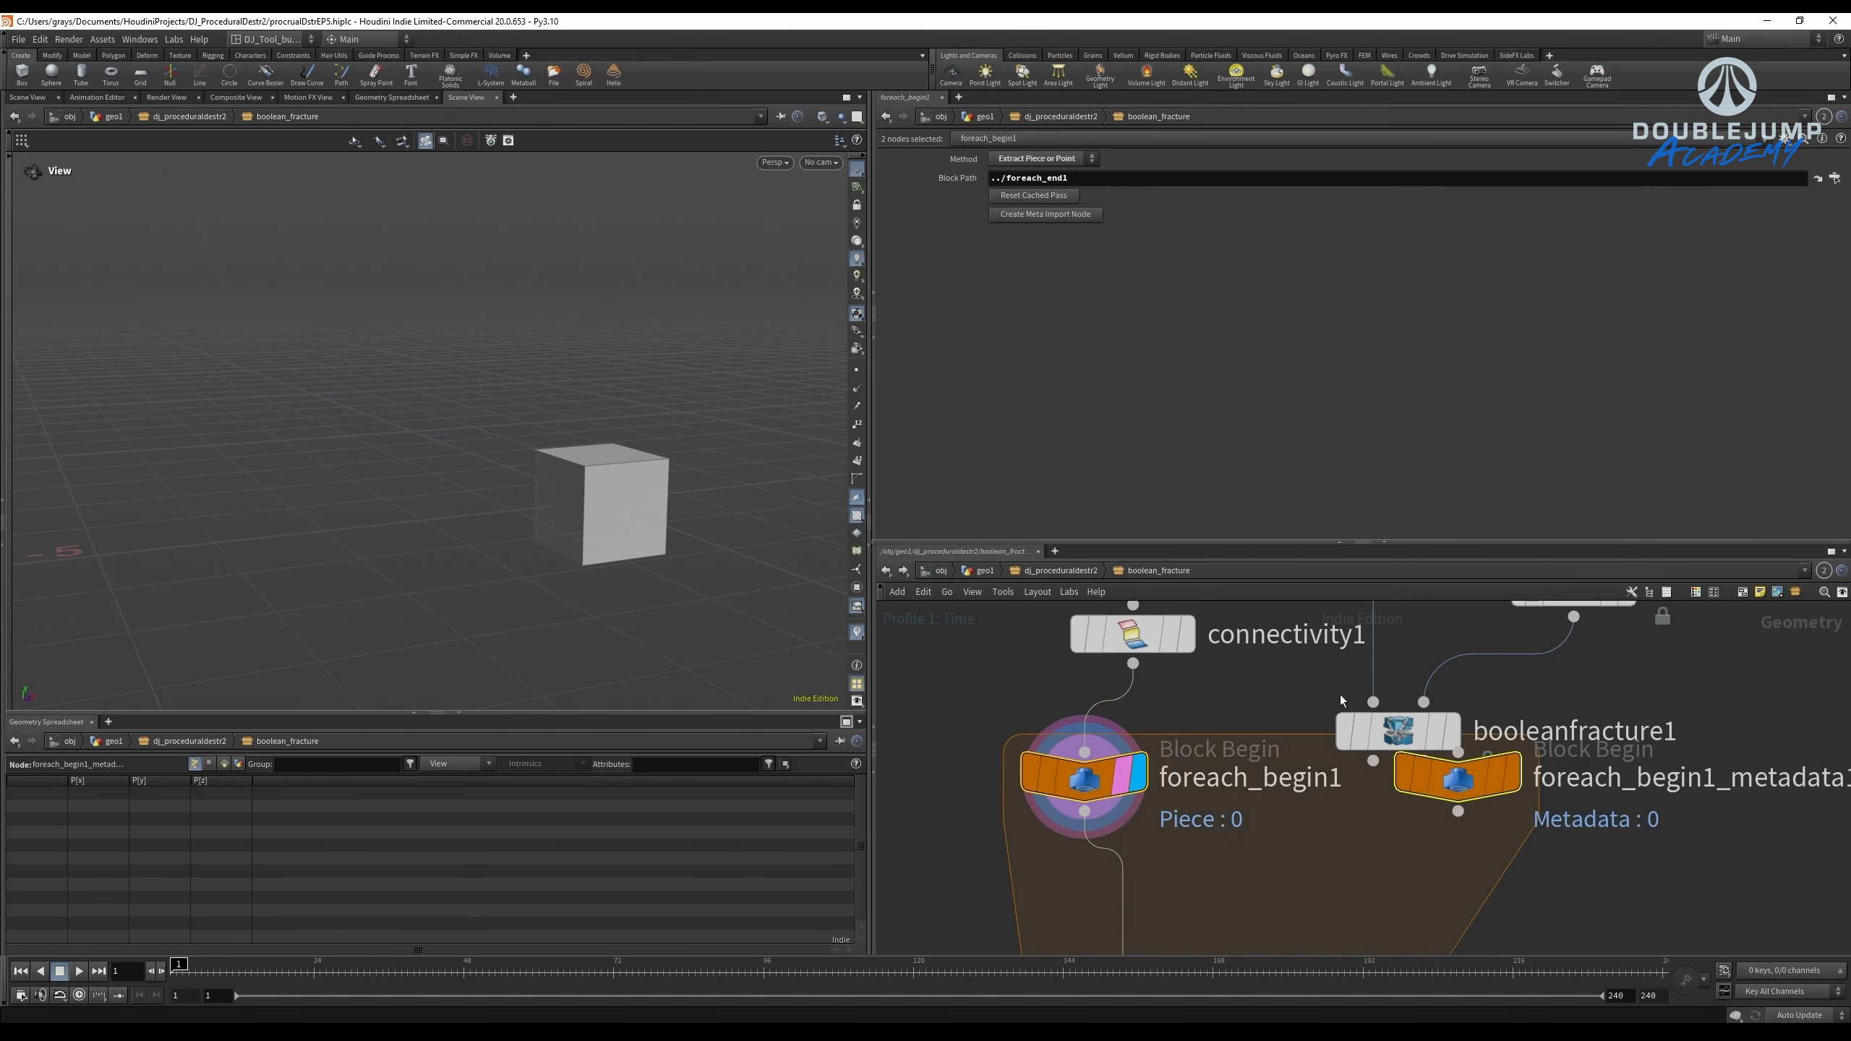
Move matchsize1 and booleanfracture1 away from the for-each loop to free space around its begin blocks.
scroll(1339, 694, down, 4)
scroll(1465, 660, up, 2)
scroll(1466, 659, down, 1)
drag(1567, 608, 1642, 686)
drag(1591, 641, 1412, 803)
Delete the metadata block, duplicate foreach_begin1 beside the original, and set the copy's method to Fetch Input.
scroll(1424, 763, up, 3)
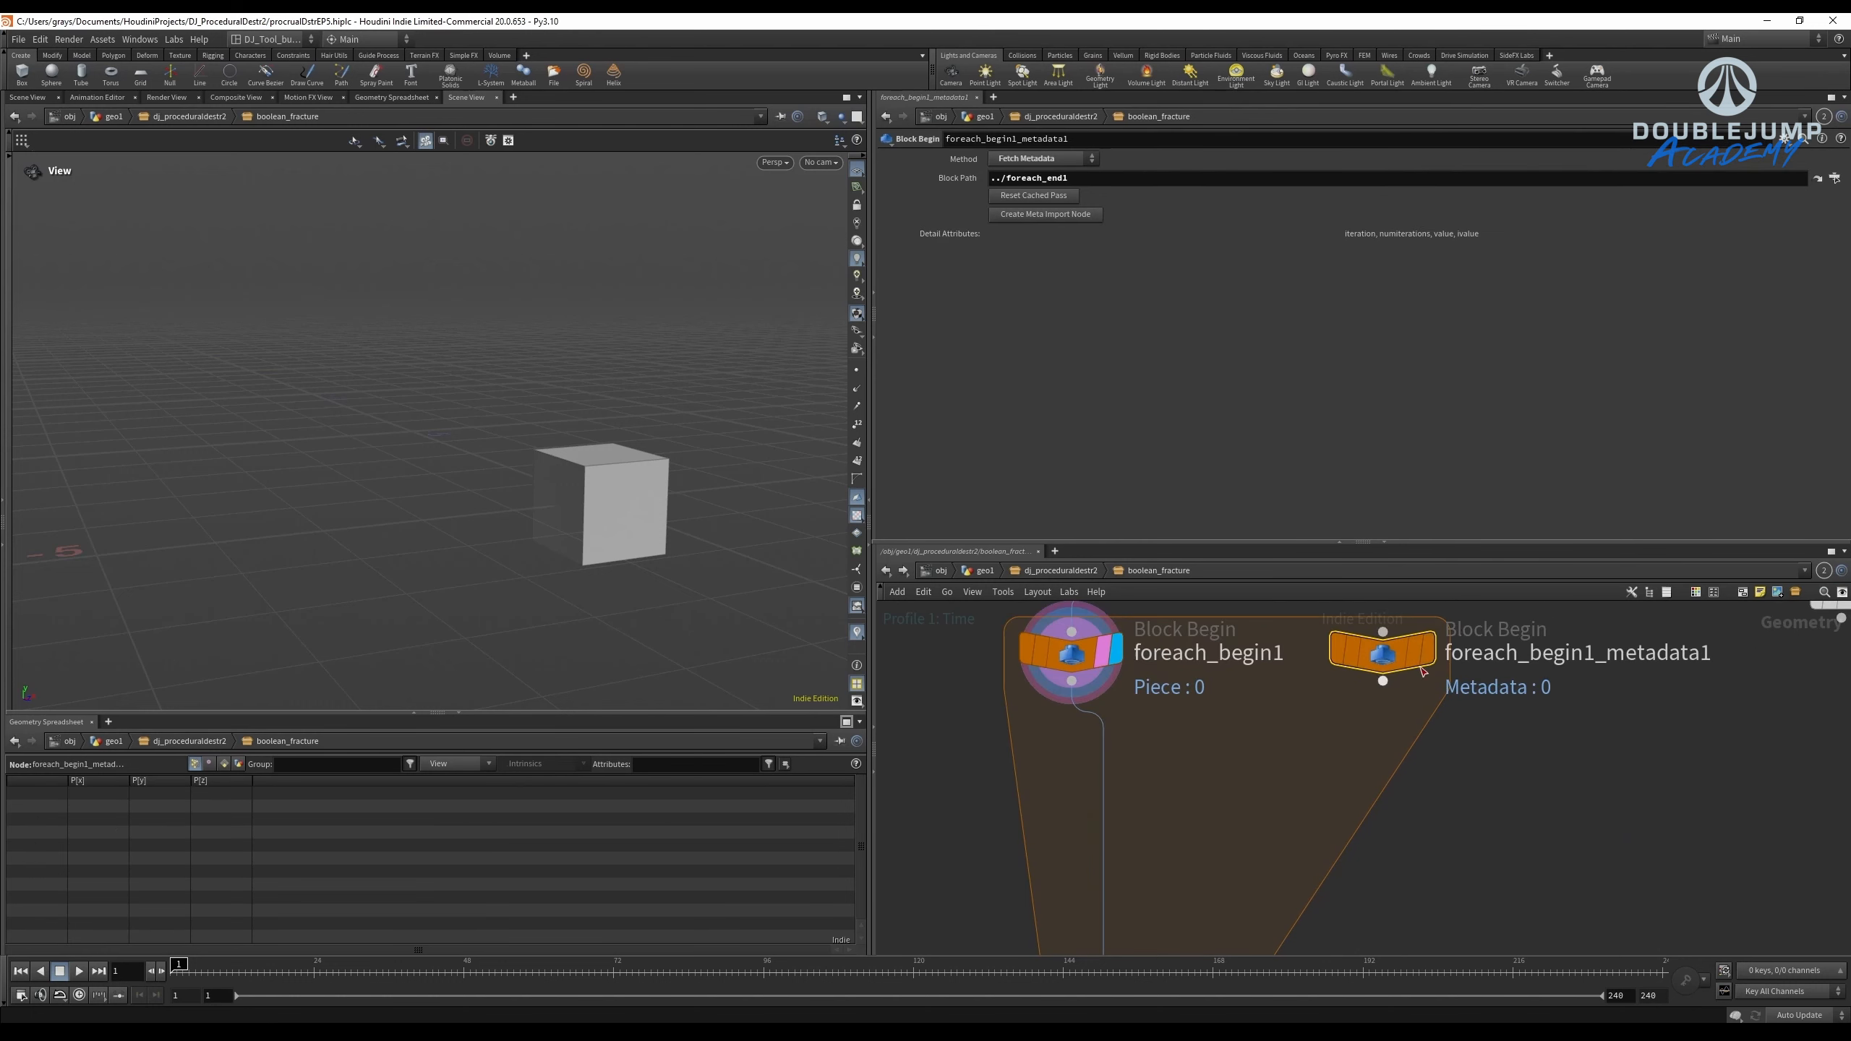
key(Delete)
middle_drag(1064, 657, 1100, 752)
click(1107, 778)
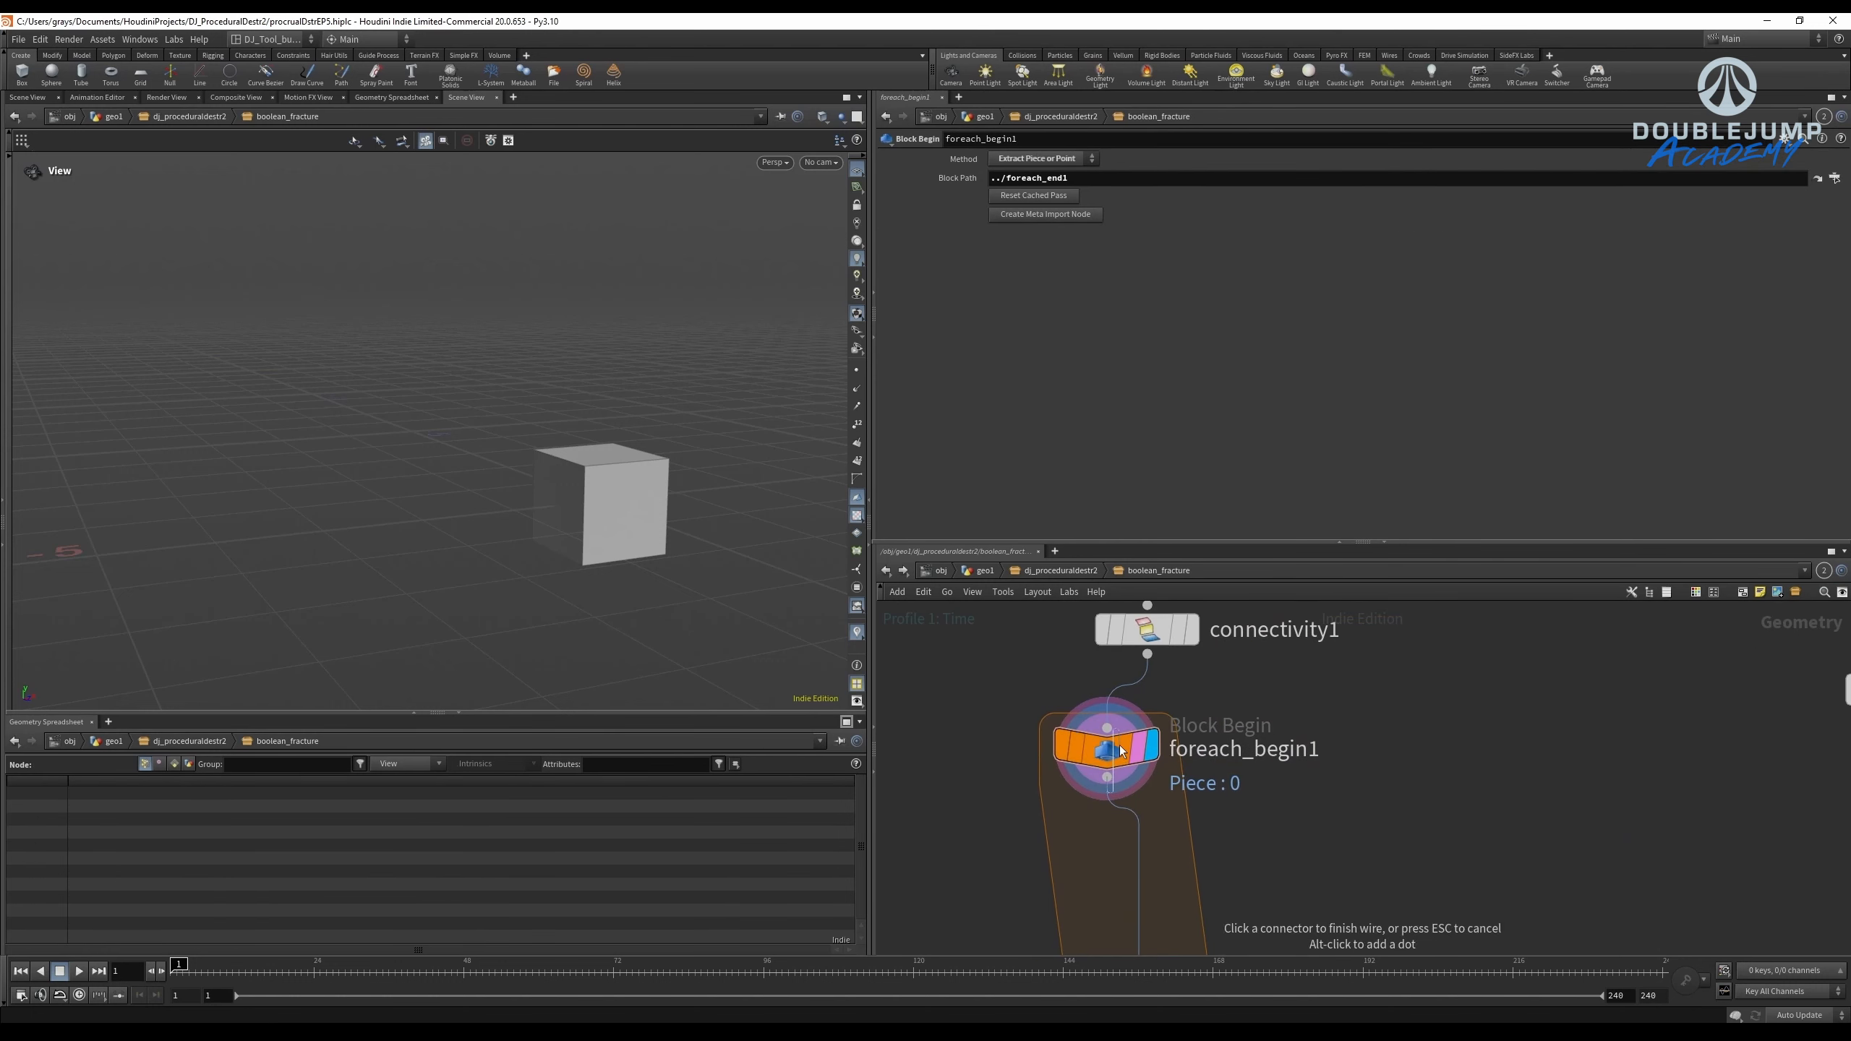
key(Escape)
alt+drag(1097, 755, 1405, 768)
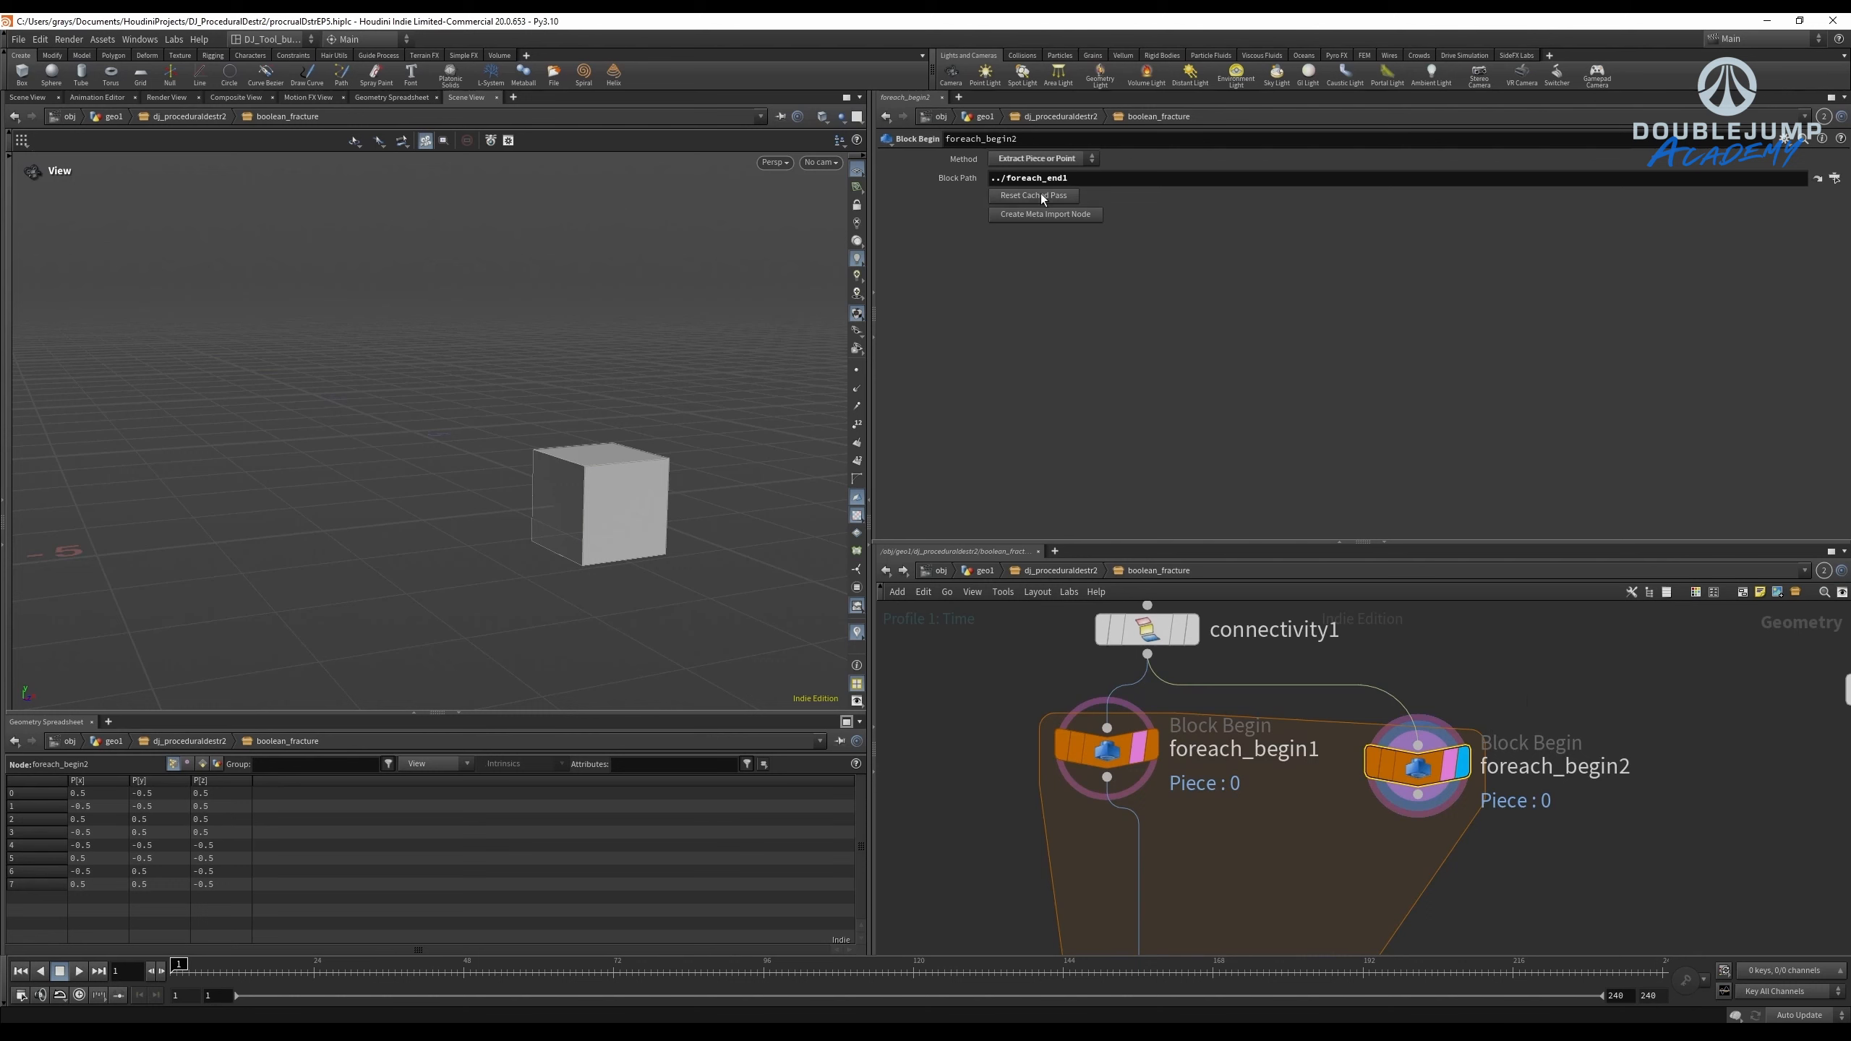
scroll(1447, 700, down, 4)
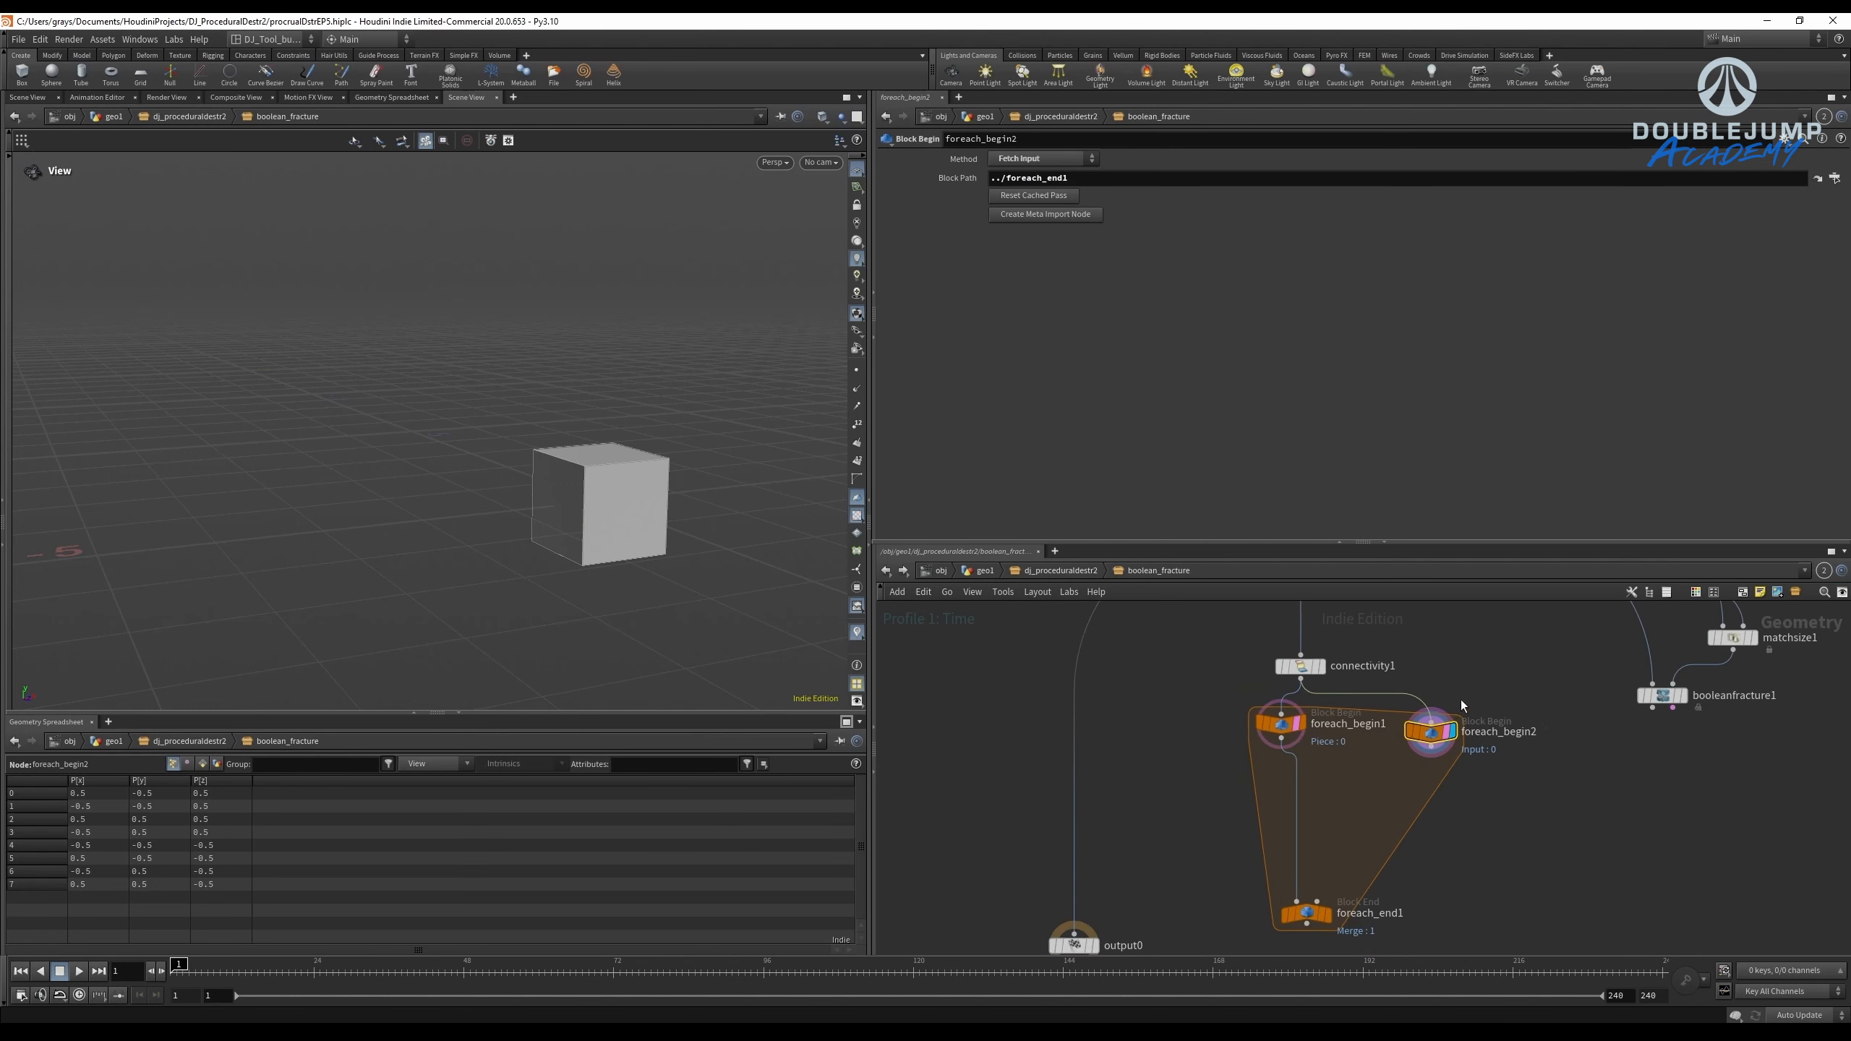
Feed foreach_begin2 from Sub-Network Input #2, the generate_cutters geometry, in place of connectivity1.
middle_drag(1461, 700, 1306, 836)
middle_drag(1340, 760, 1369, 898)
middle_drag(1446, 810, 1405, 613)
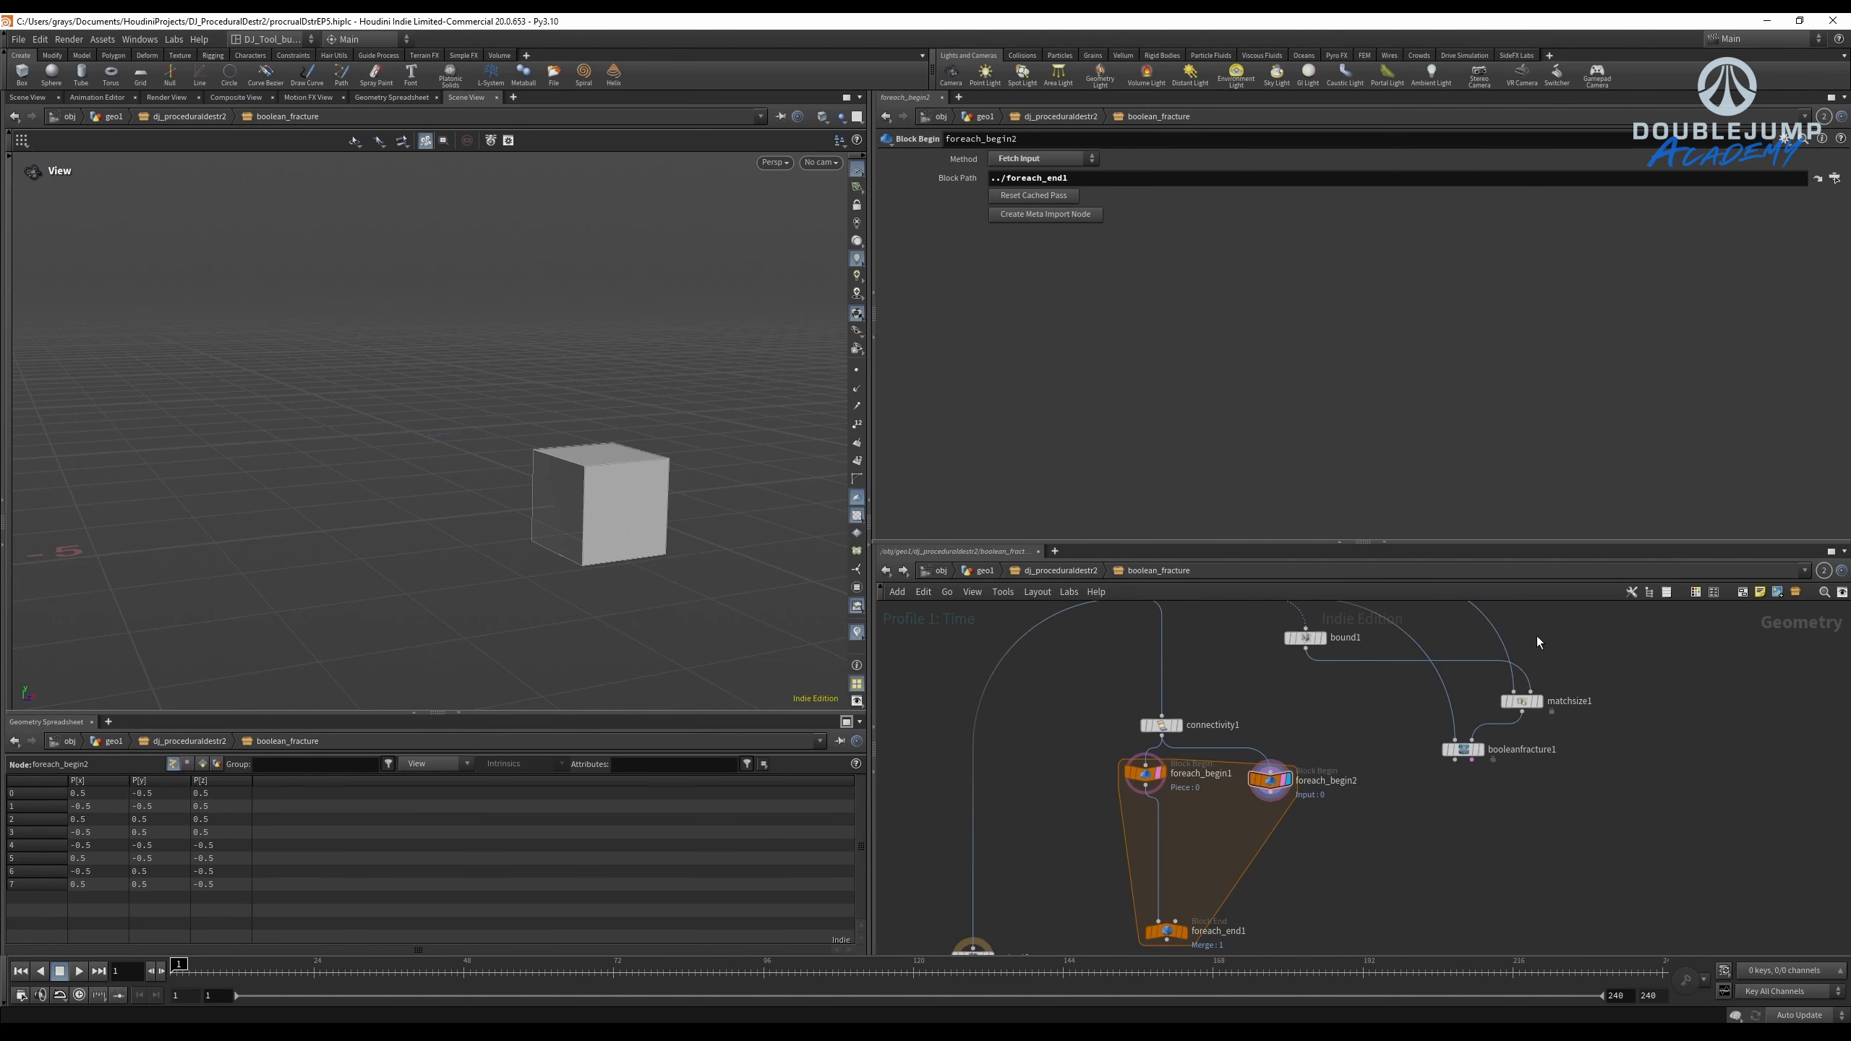
click(1521, 701)
scroll(1310, 646, up, 3)
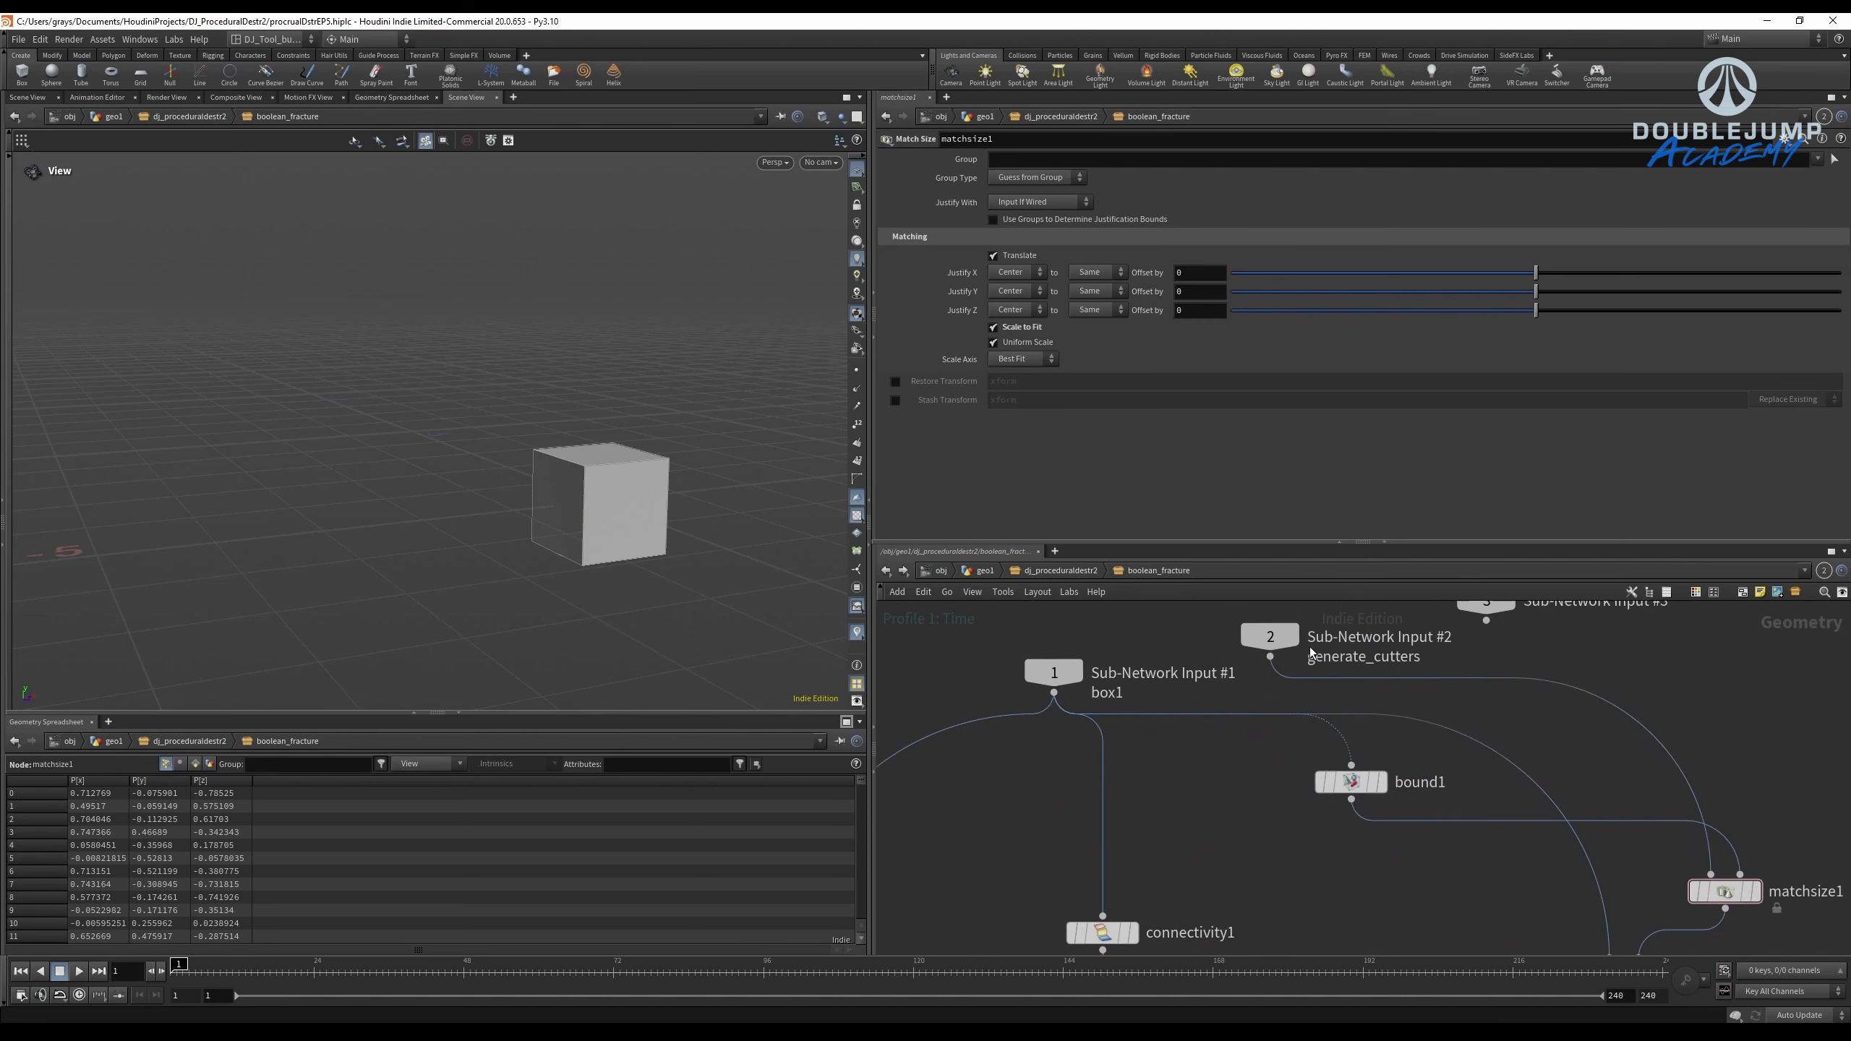
click(1270, 661)
middle_drag(1287, 873, 1278, 639)
click(1284, 768)
Add a VDB from Polygons node directly after foreach_begin1 in the for-each loop and display it.
middle_drag(1165, 887, 1209, 770)
scroll(1304, 739, up, 3)
key(Tab)
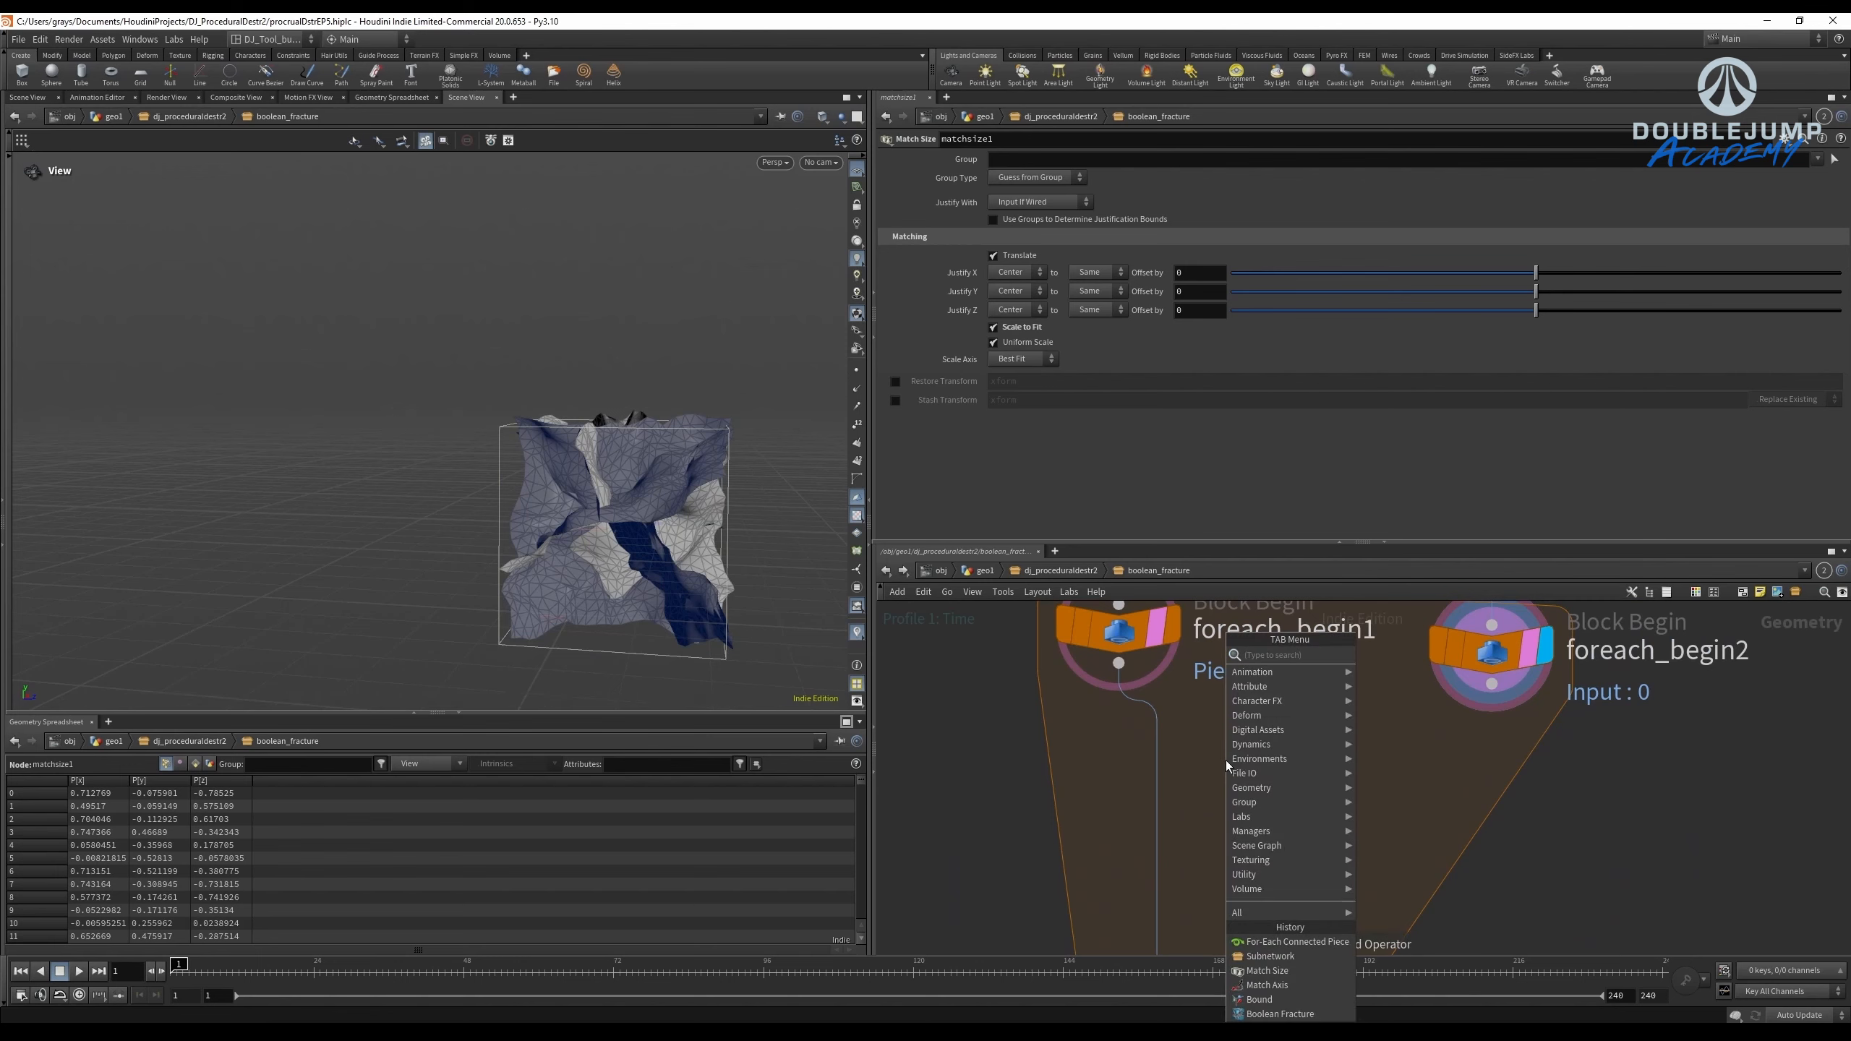
text(conv)
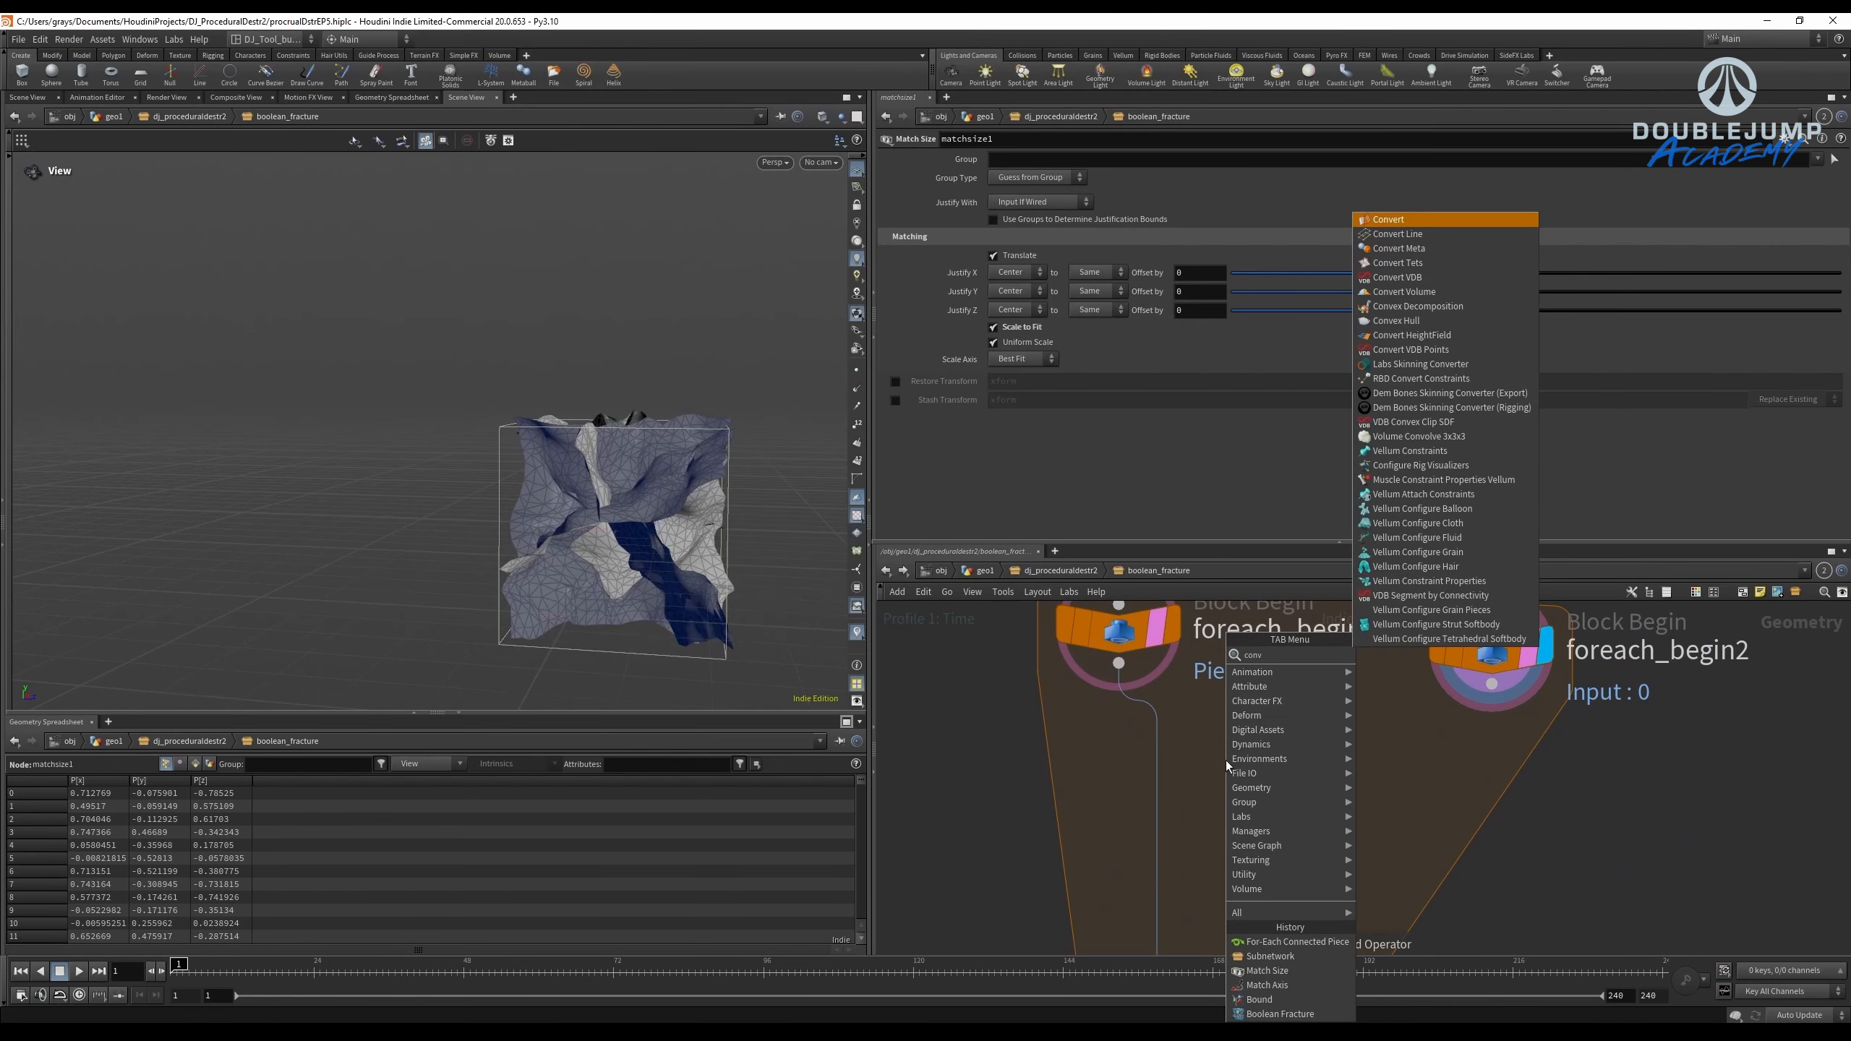
key(BackSpace)
key(BackSpace)
key(BackSpace)
key(BackSpace)
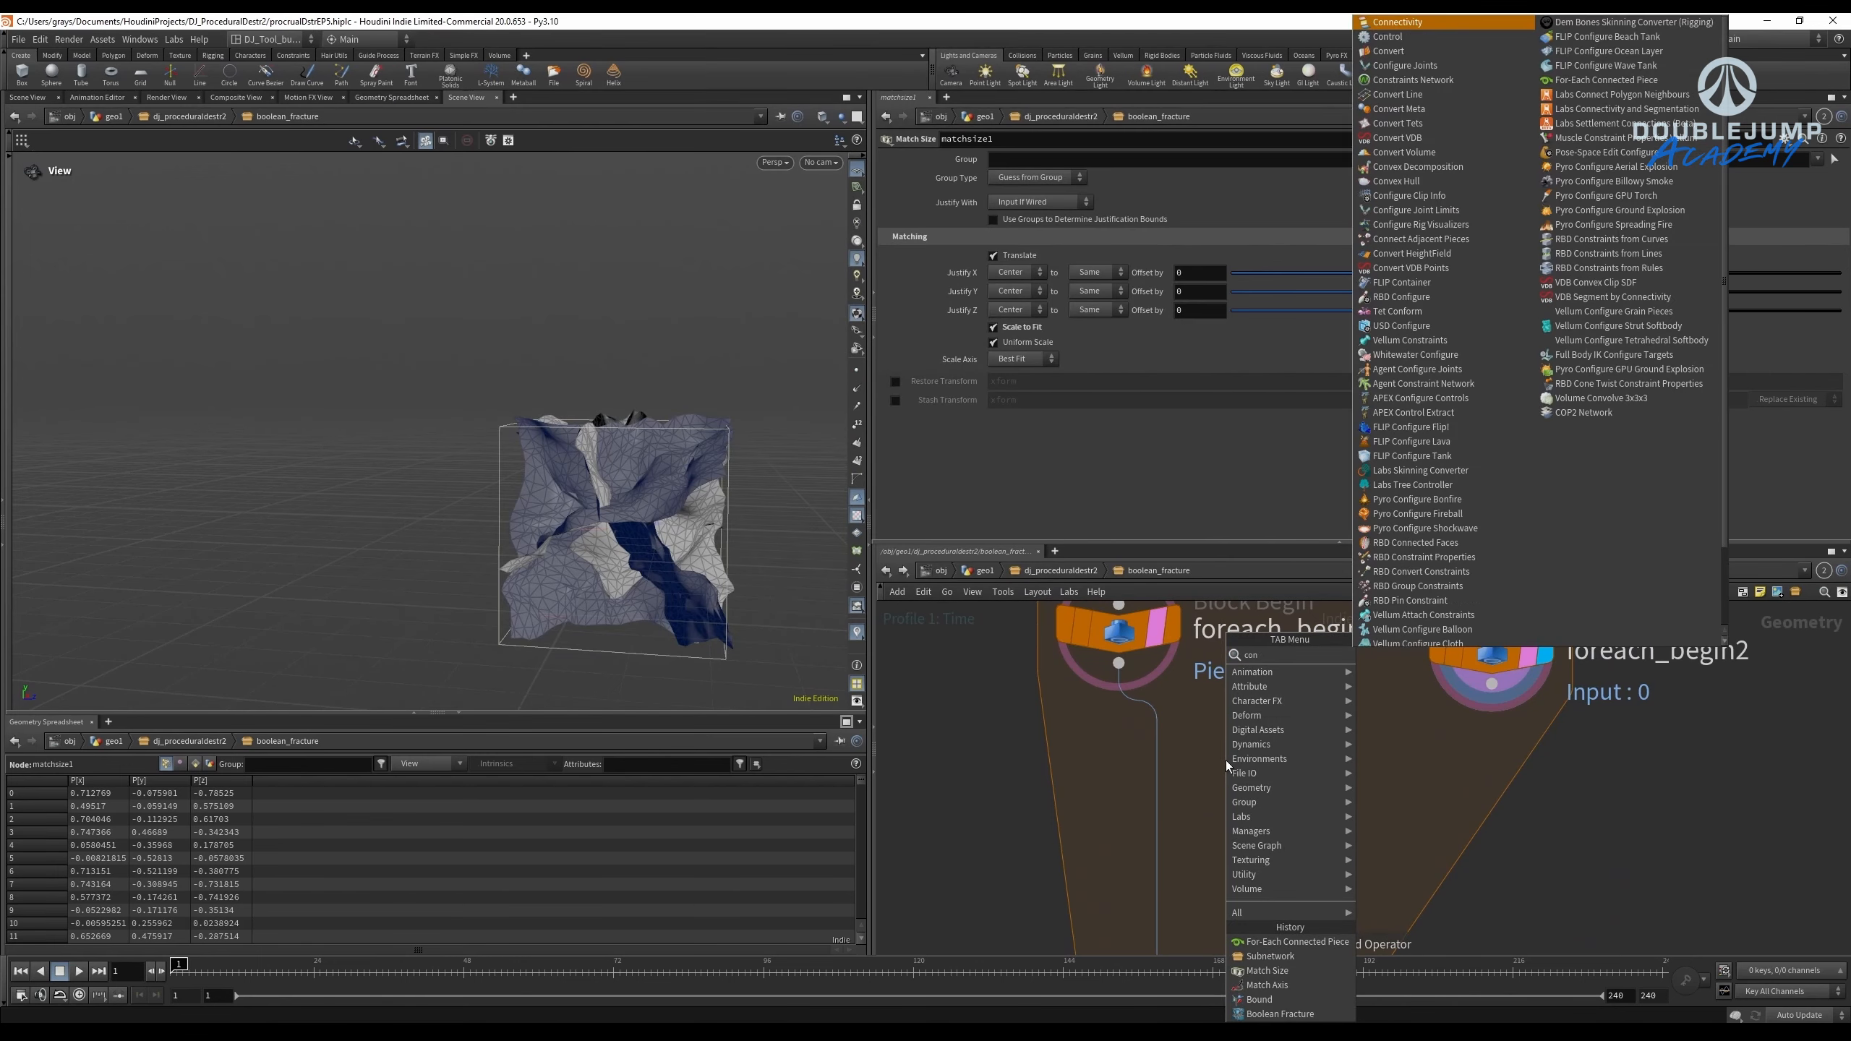
text(po)
key(BackSpace)
key(BackSpace)
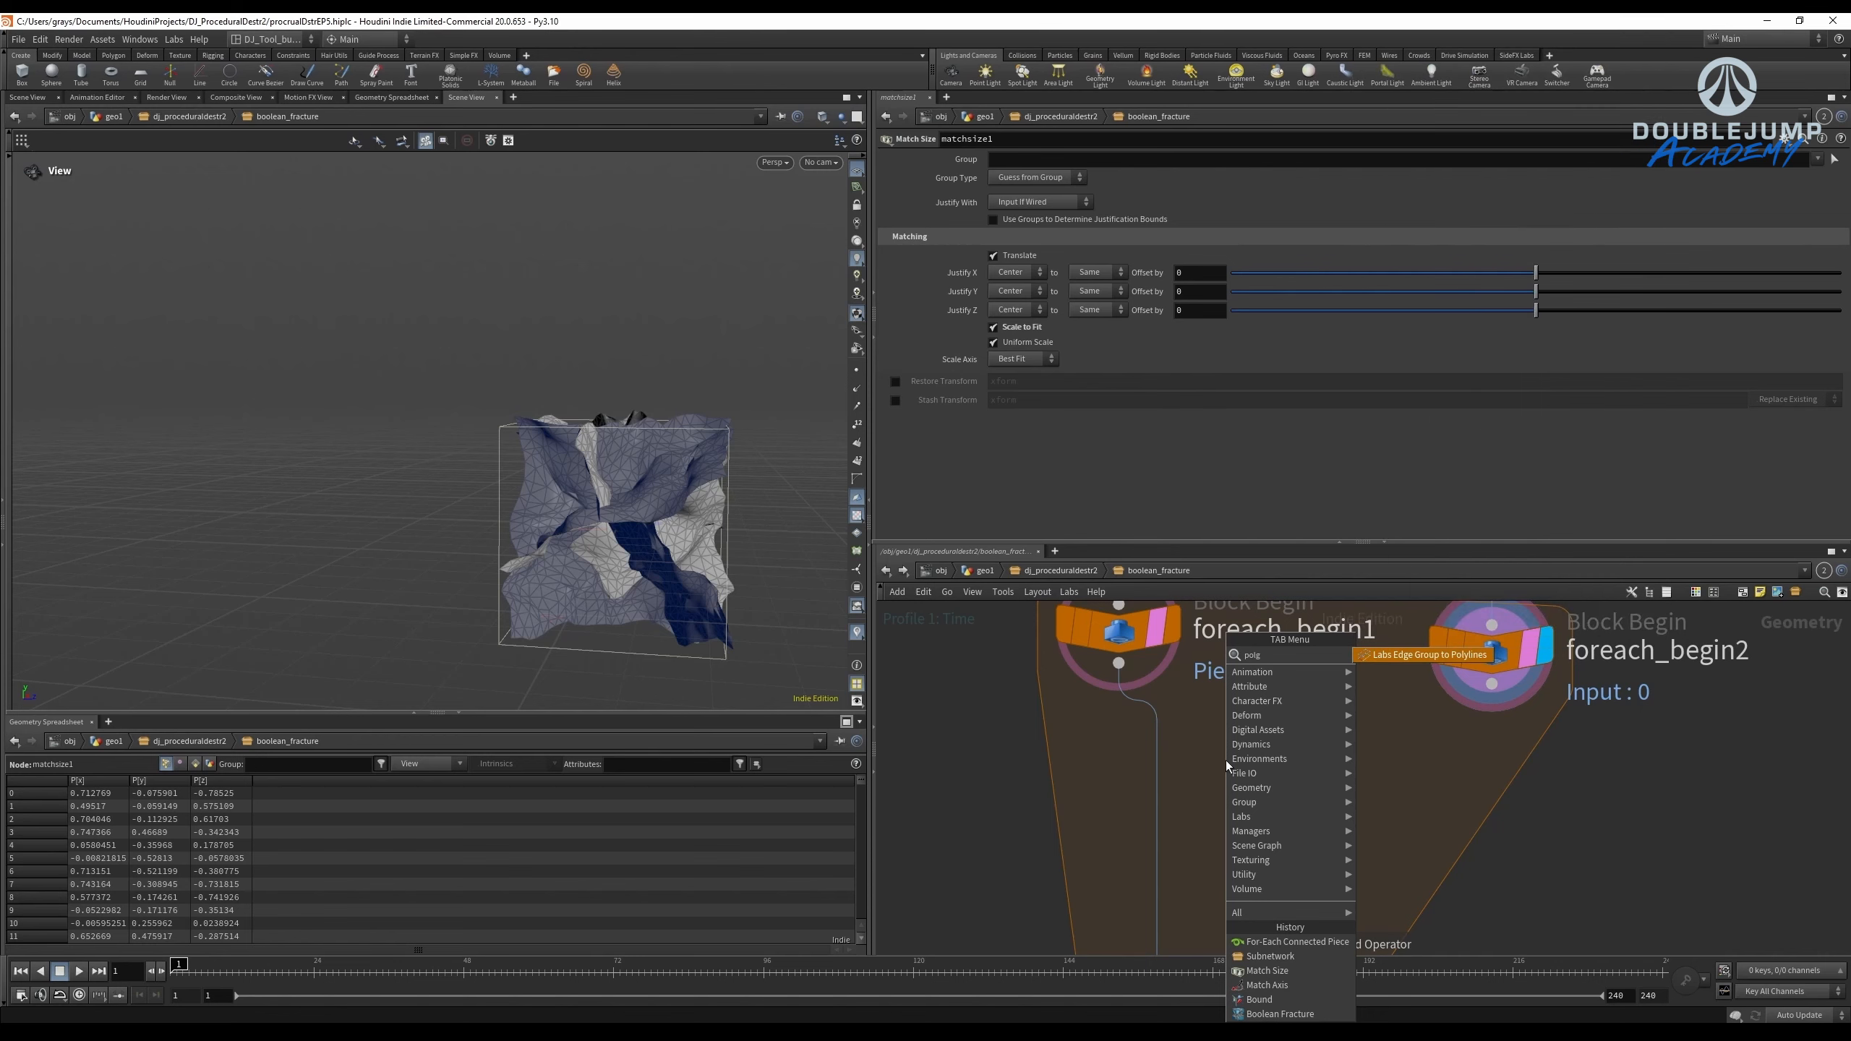
text(vdb from)
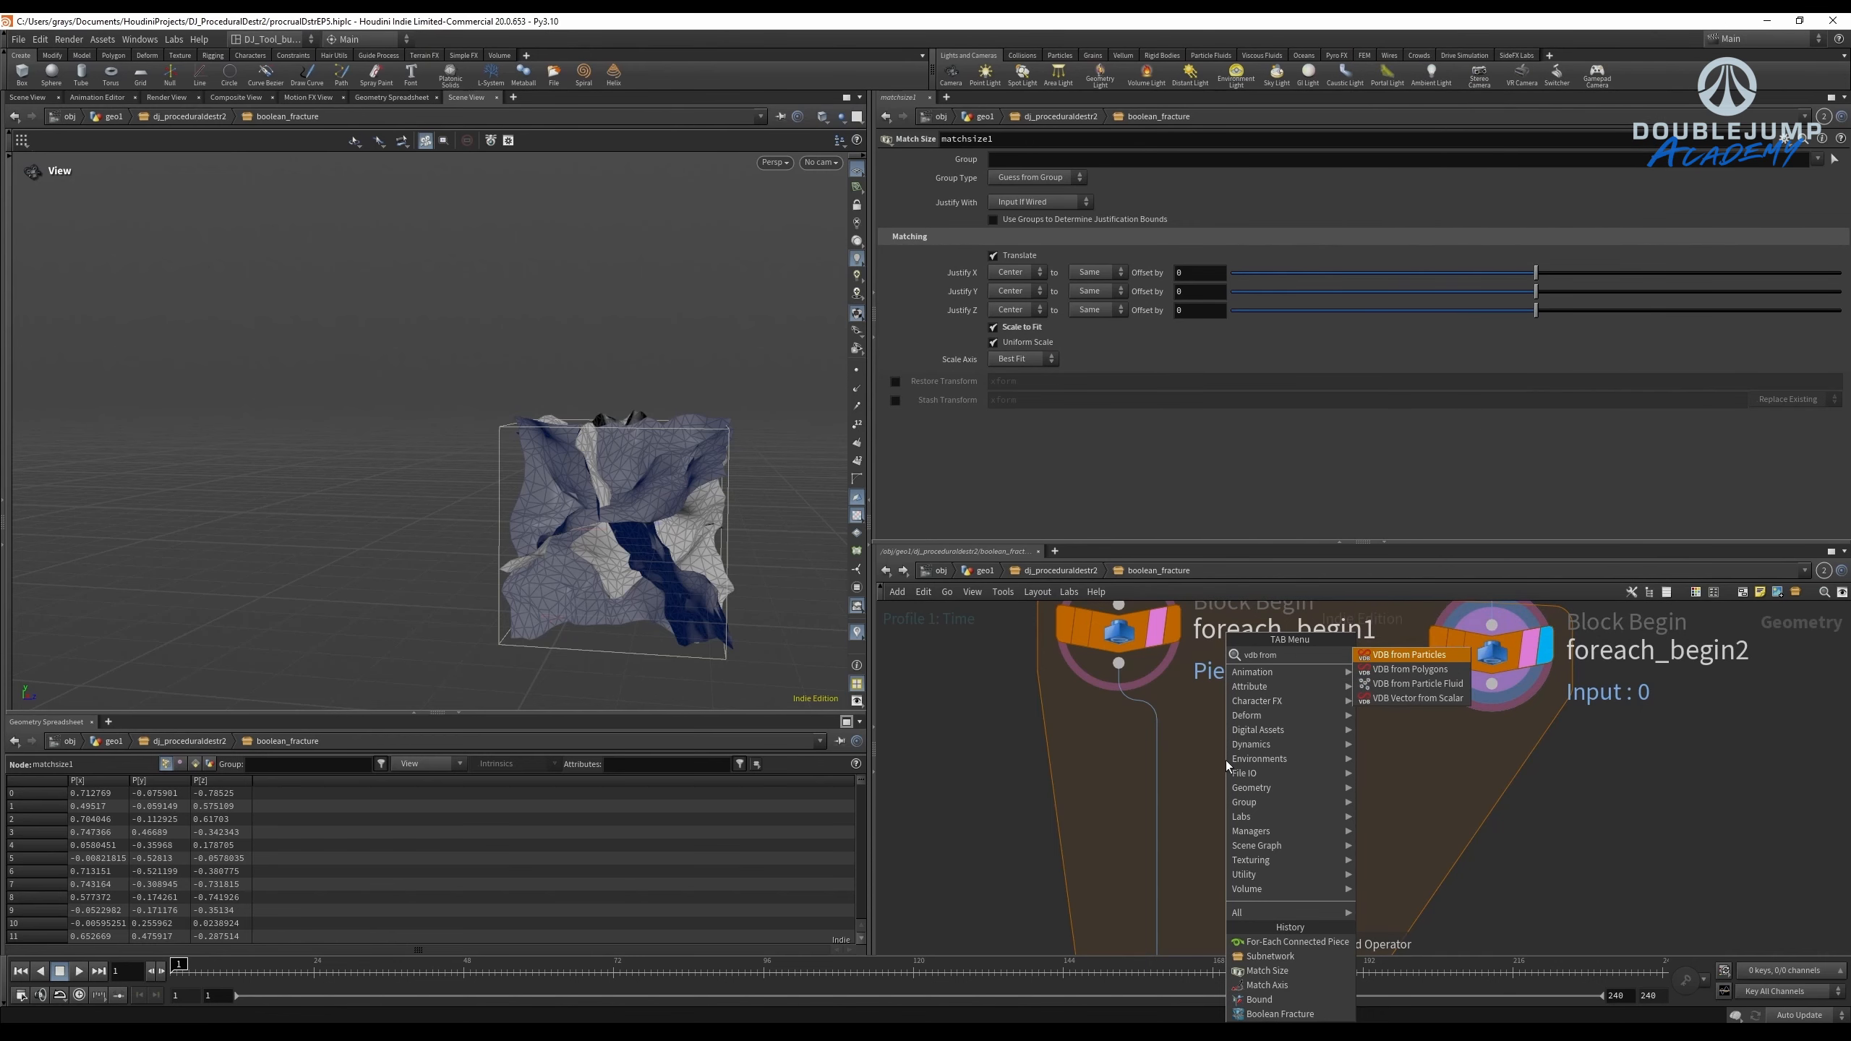
key(Down)
key(Return)
click(1227, 762)
drag(1226, 762, 1172, 768)
click(1225, 763)
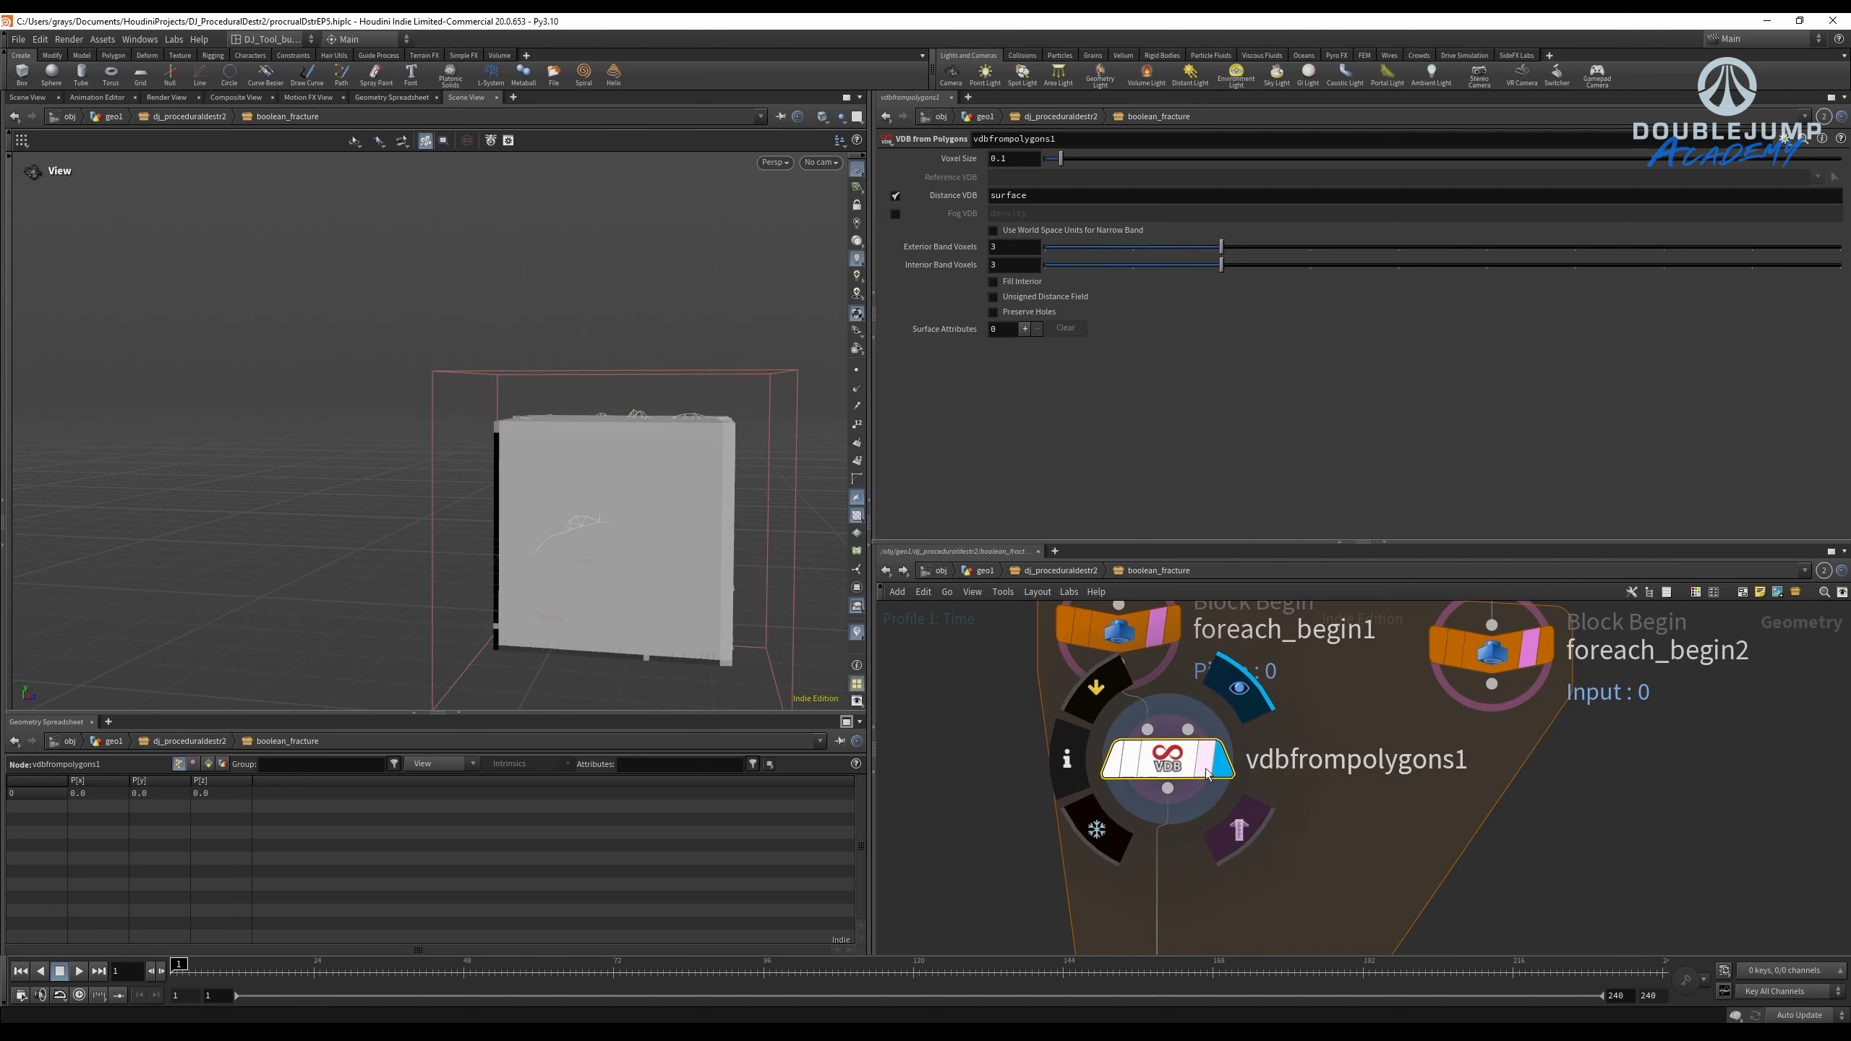
Set the voxel size of vdbfrompolygons1 to 0.05 and align the node beneath foreach_begin1.
click(1206, 763)
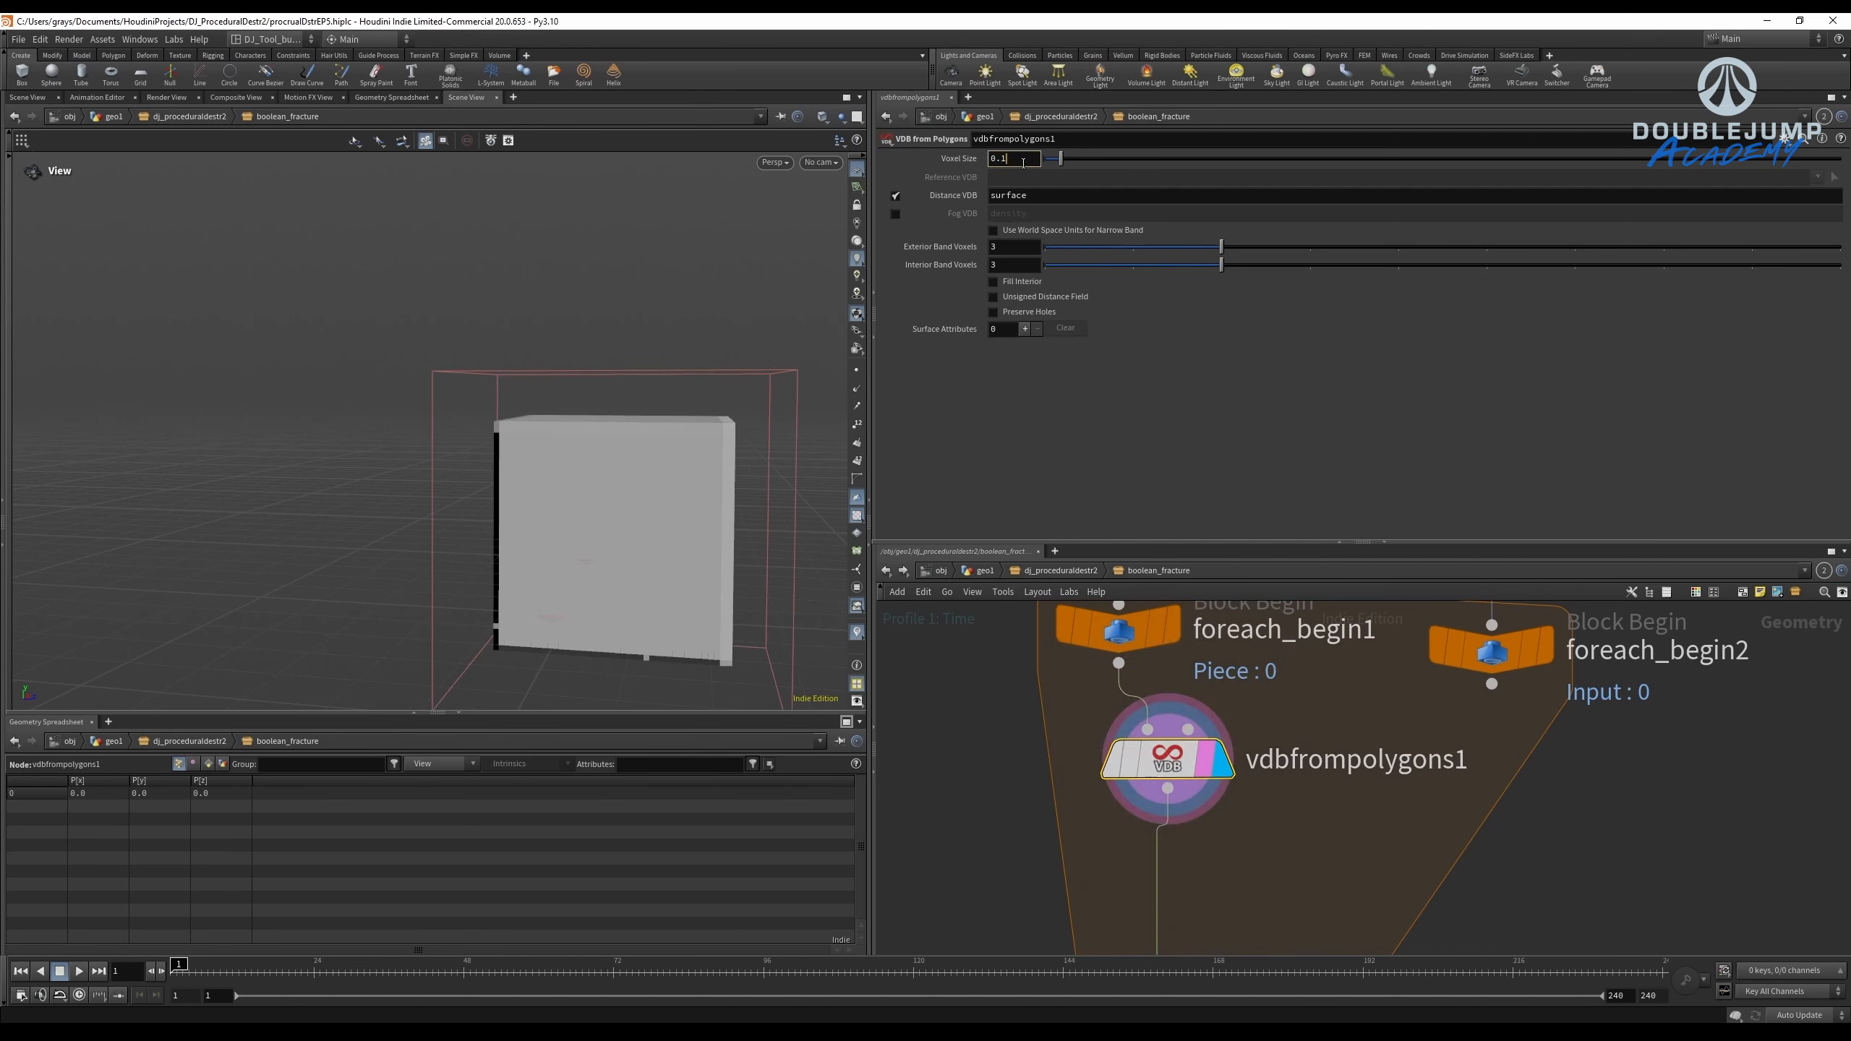
key(Return)
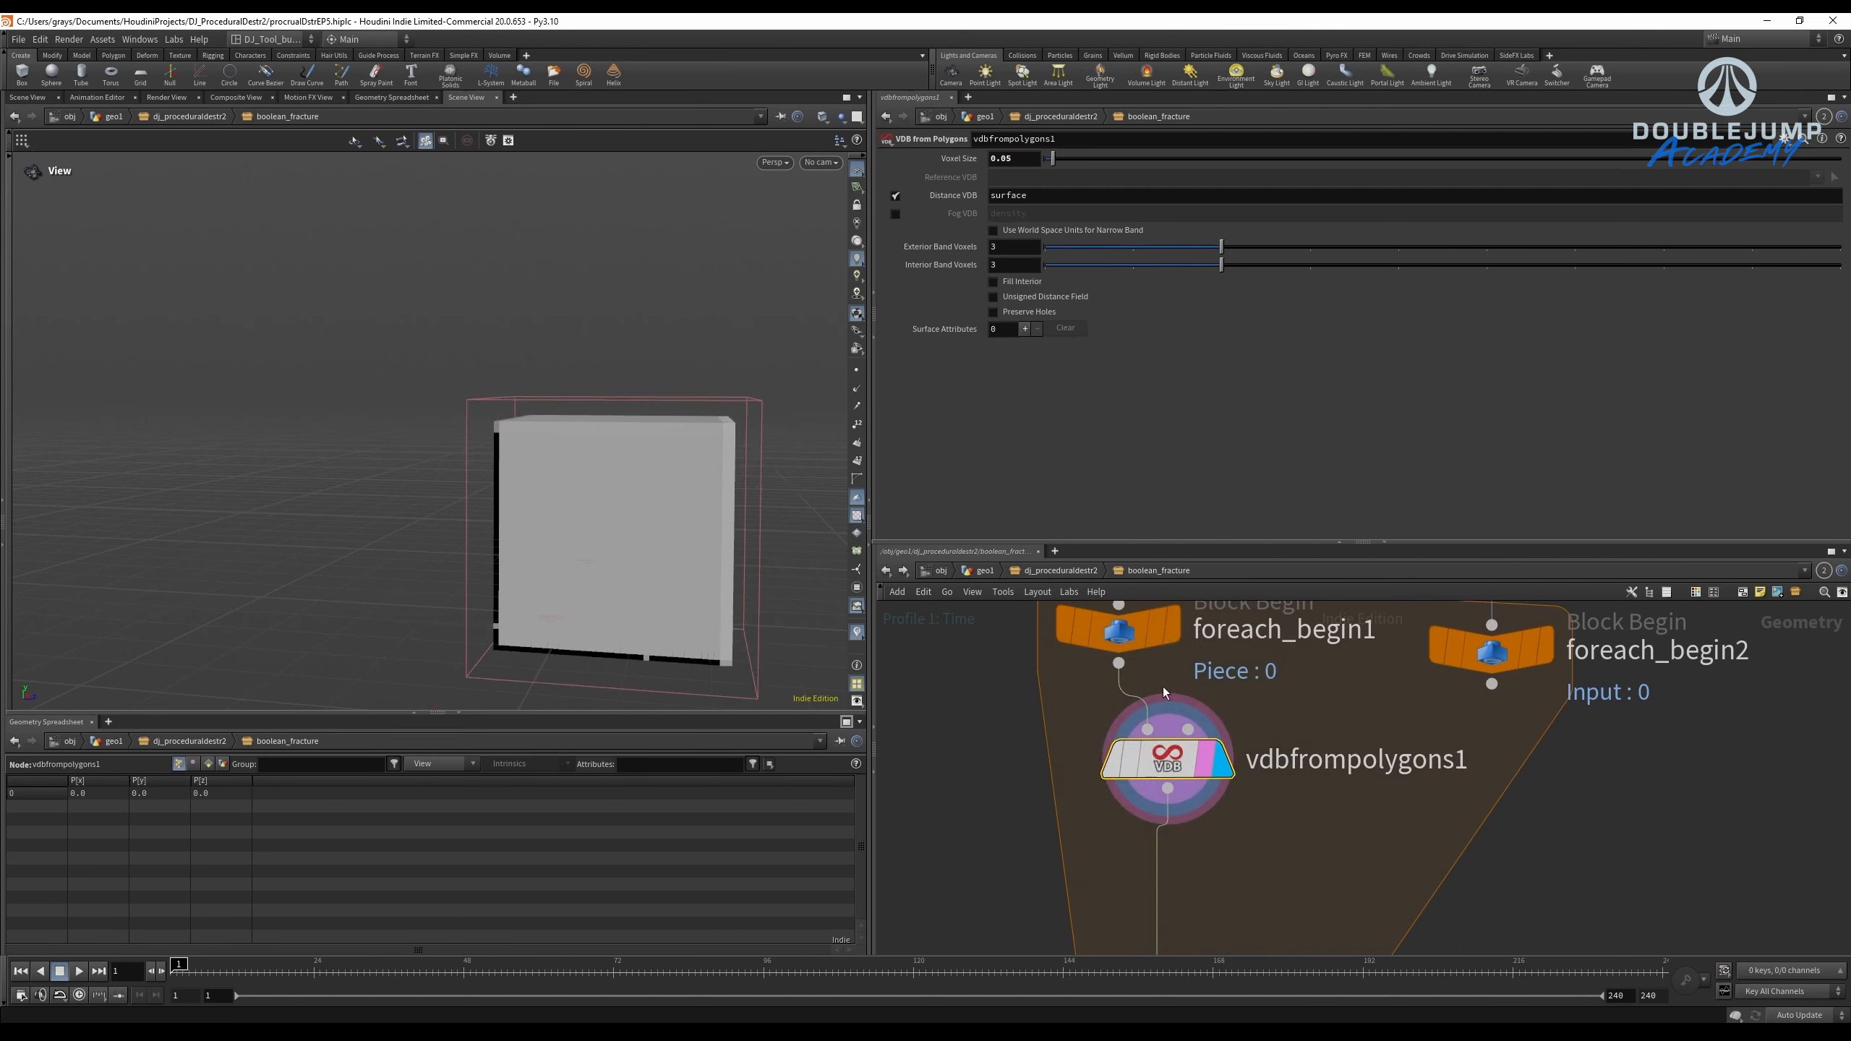
drag(1165, 692, 1111, 696)
key(w)
key(w)
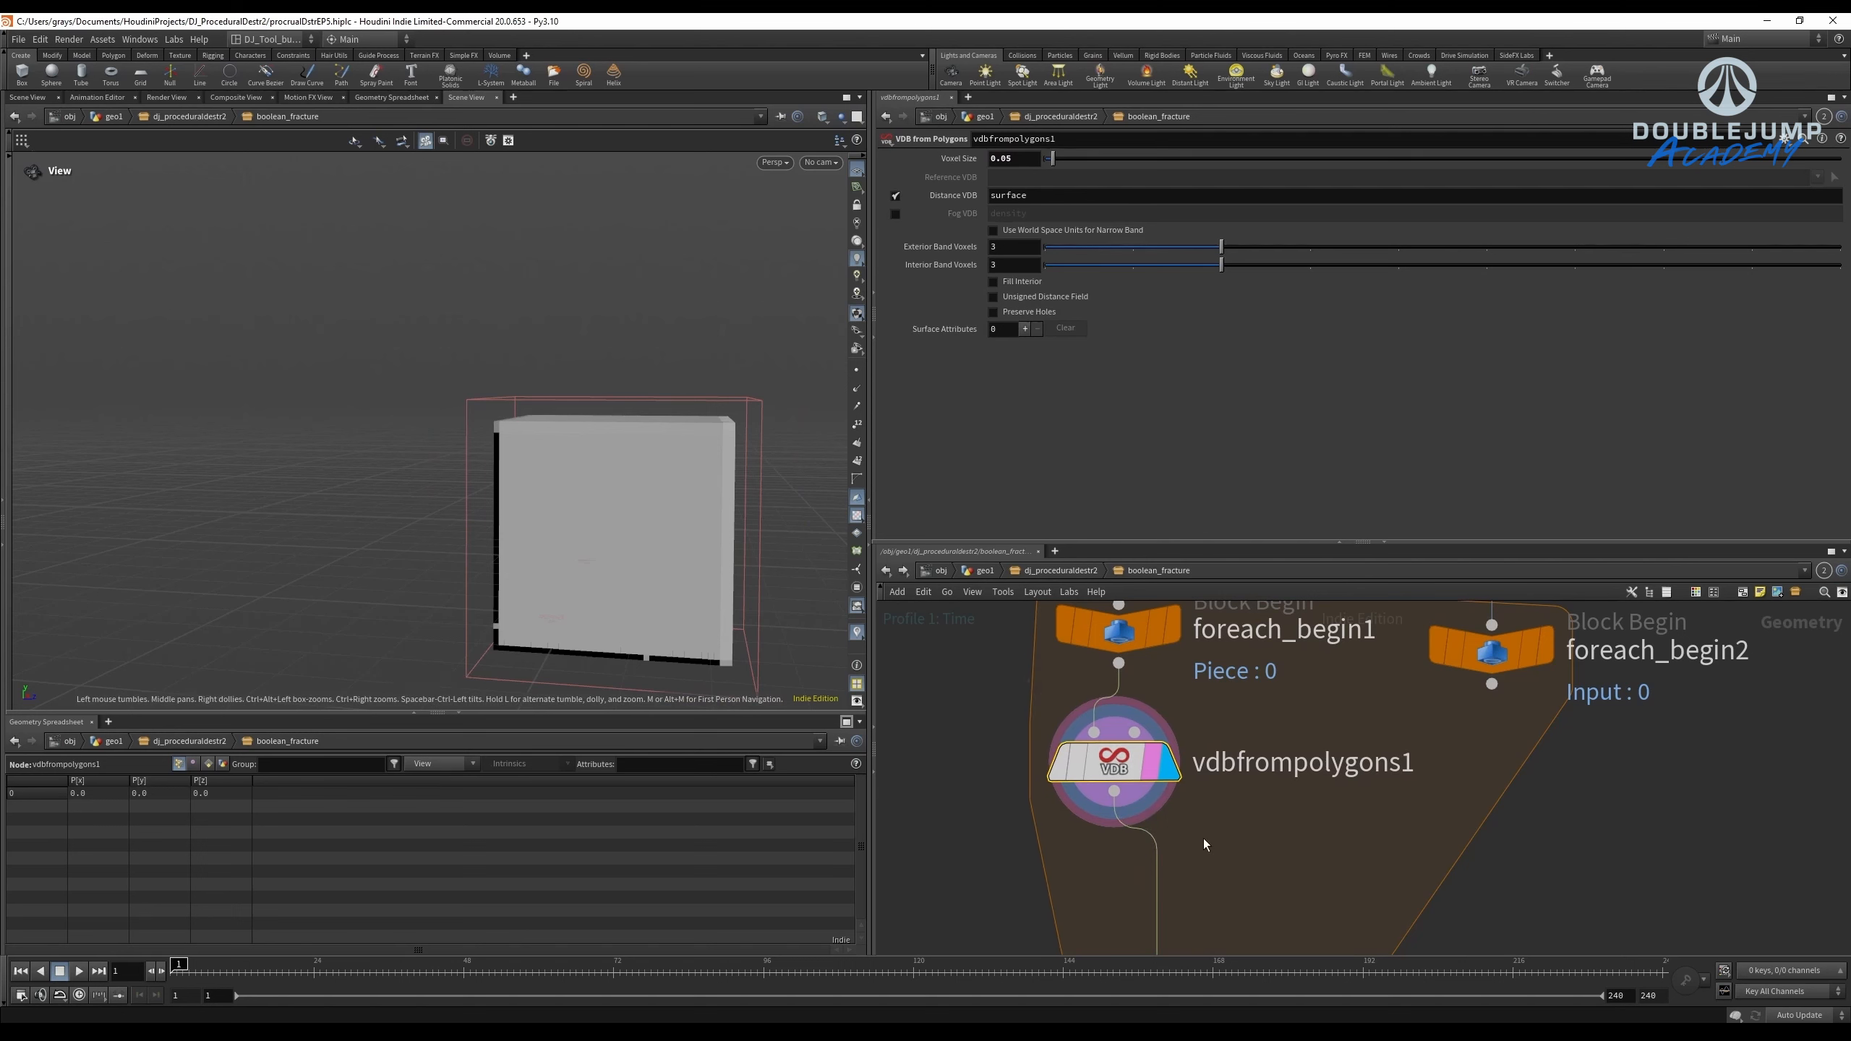
Insert a Convert VDB node between vdbfrompolygons1 and foreach_end1 and display it.
middle_drag(1204, 840, 1267, 698)
key(Tab)
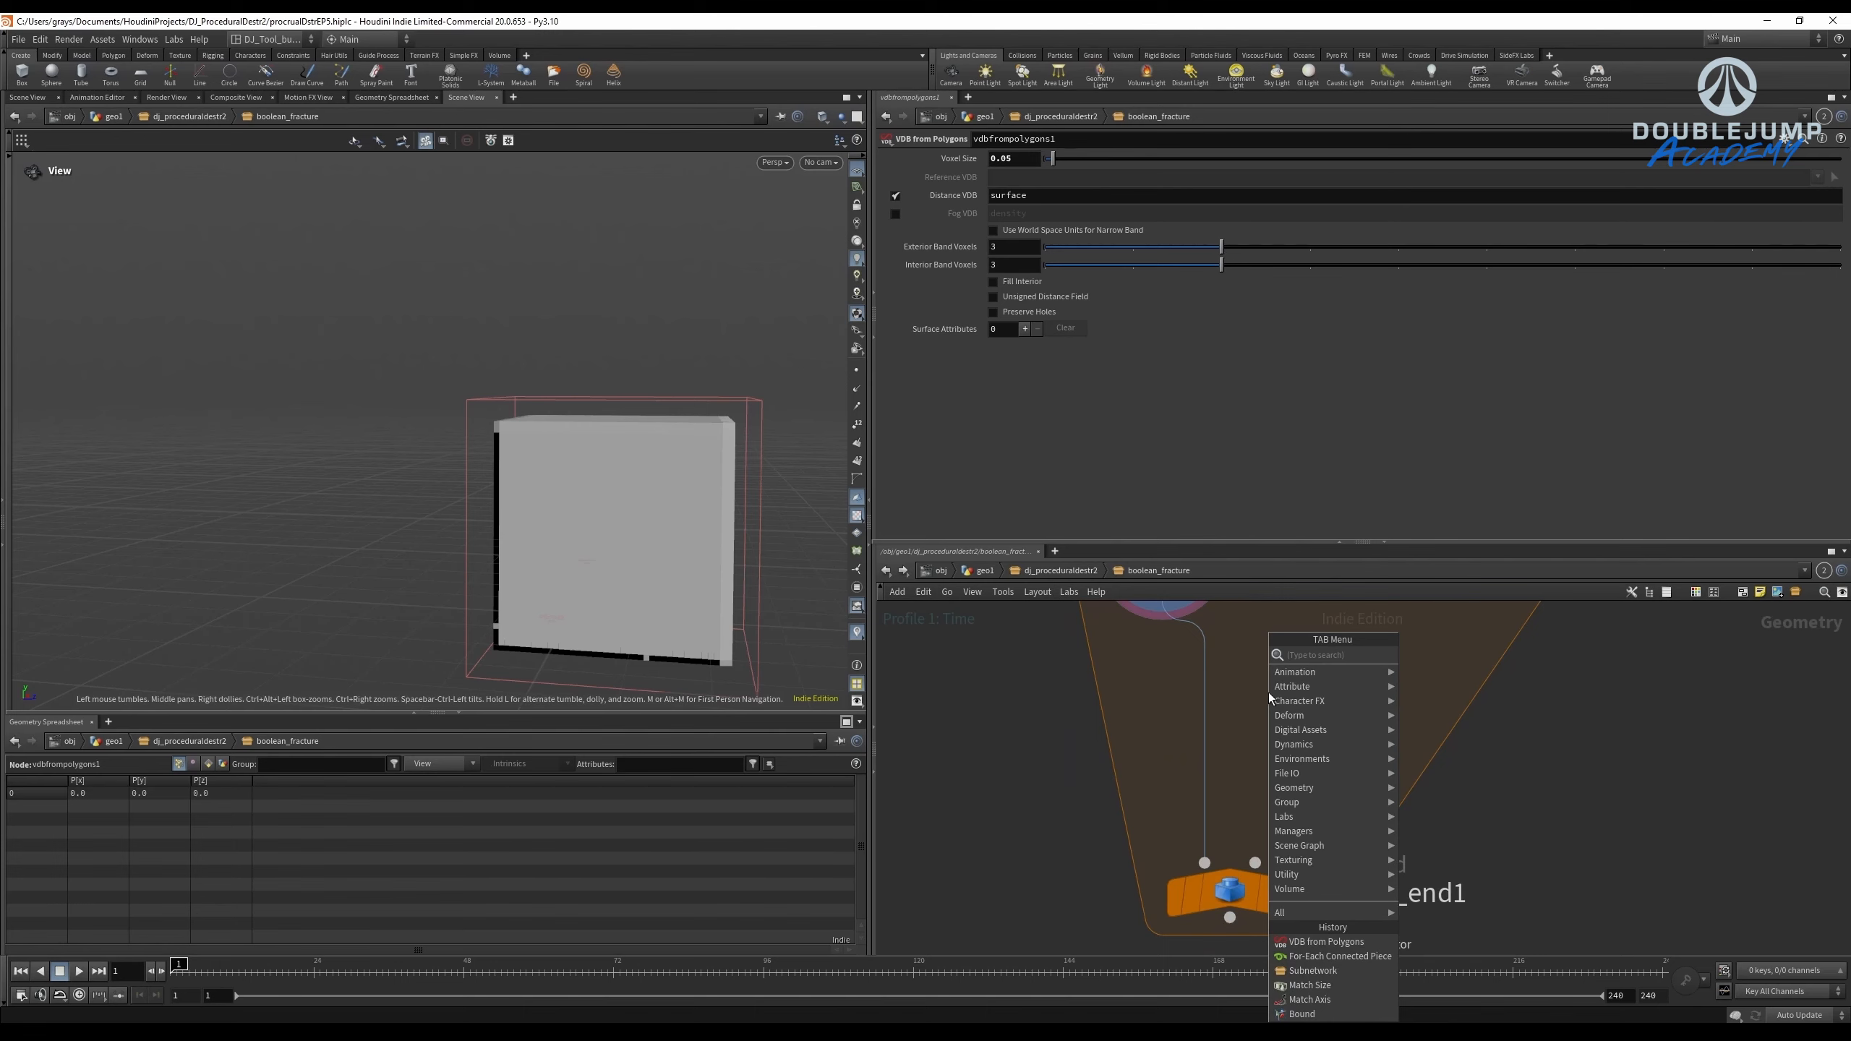
text(conv)
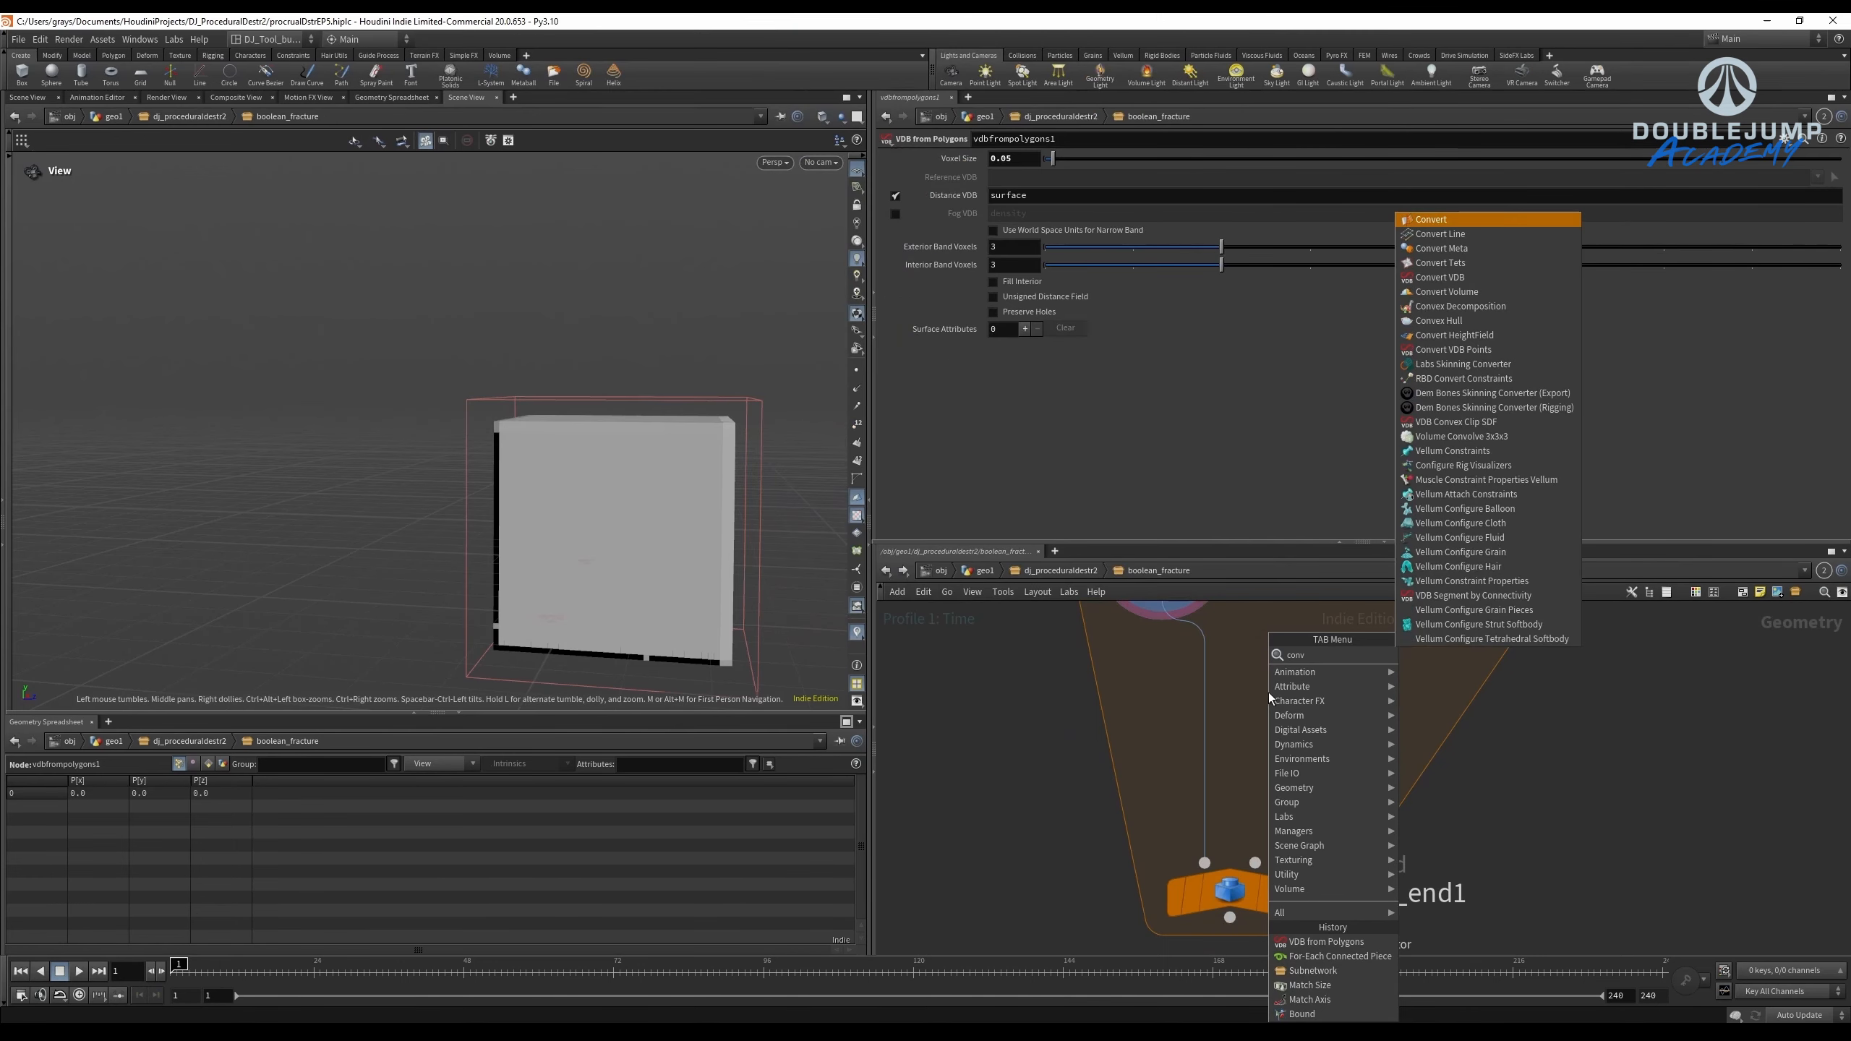
text(ert v)
key(Return)
click(1269, 692)
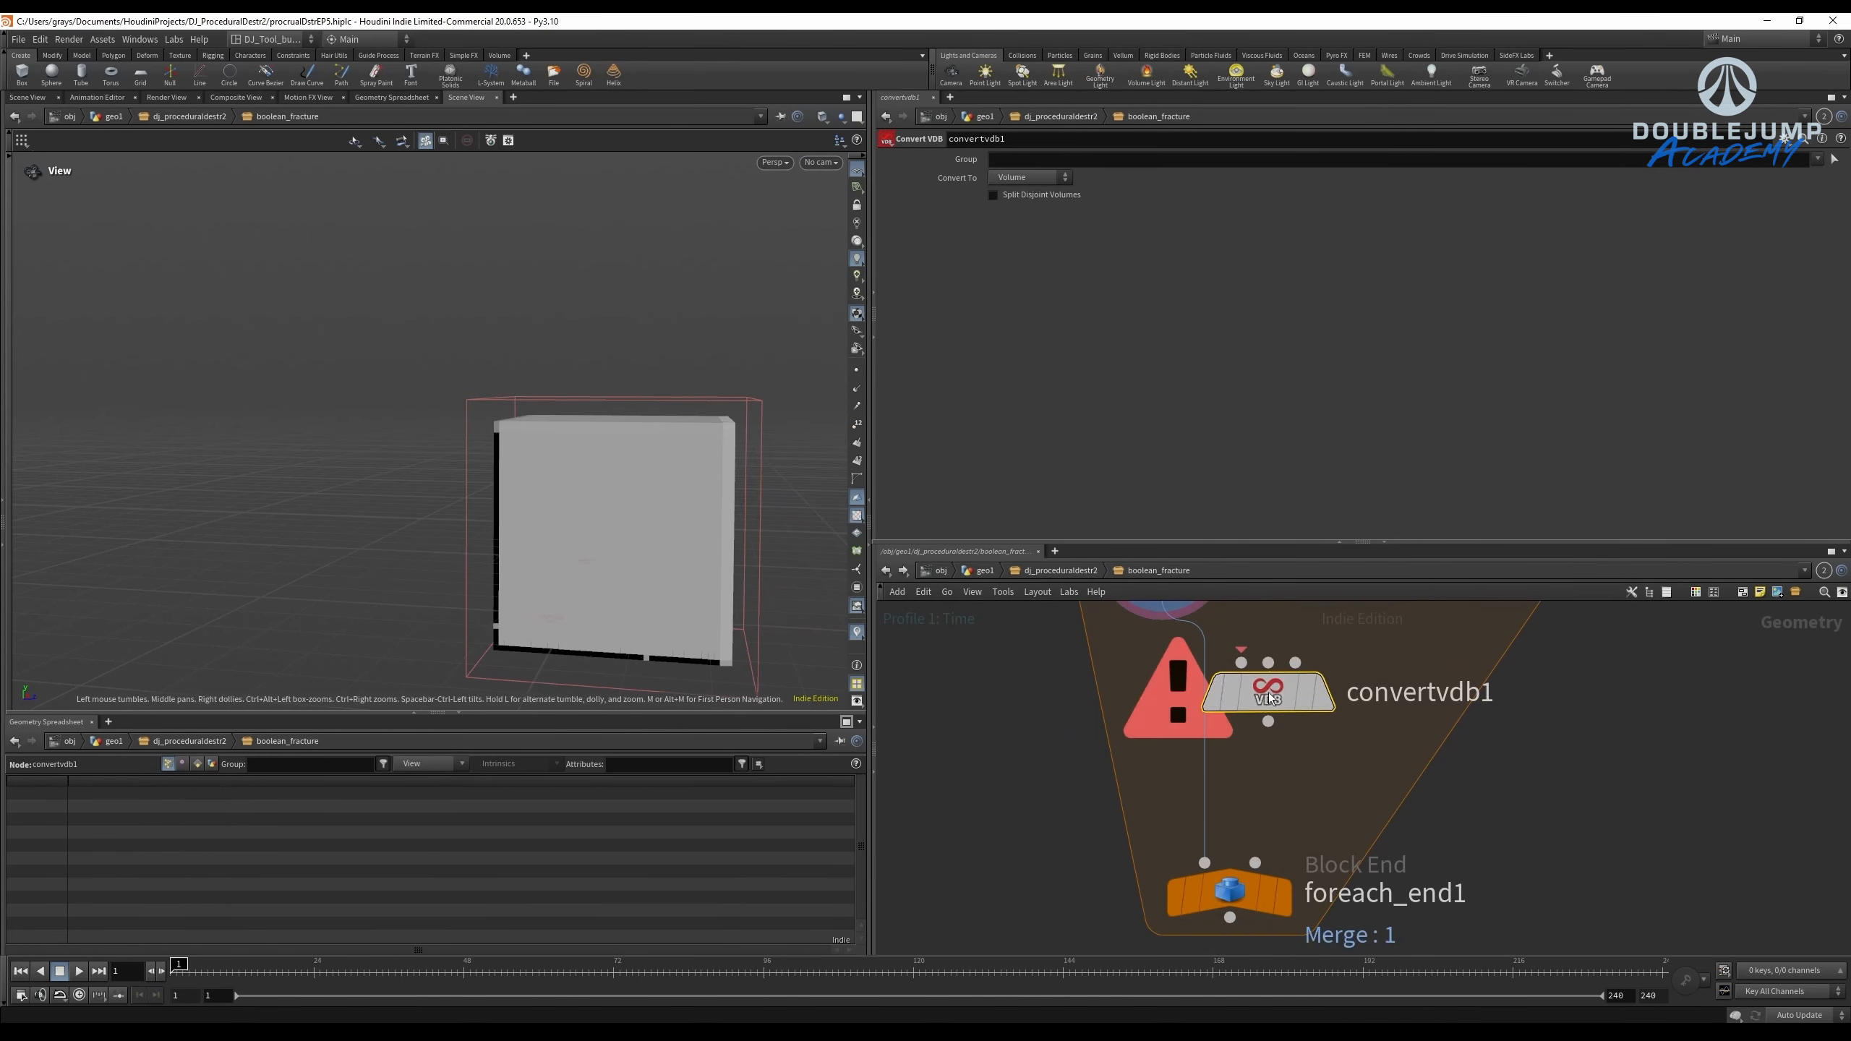
drag(1269, 692, 1200, 705)
click(1256, 705)
Set convertvdb1 to convert to Polygons and view the resulting mesh with its wireframe.
key(shift+w)
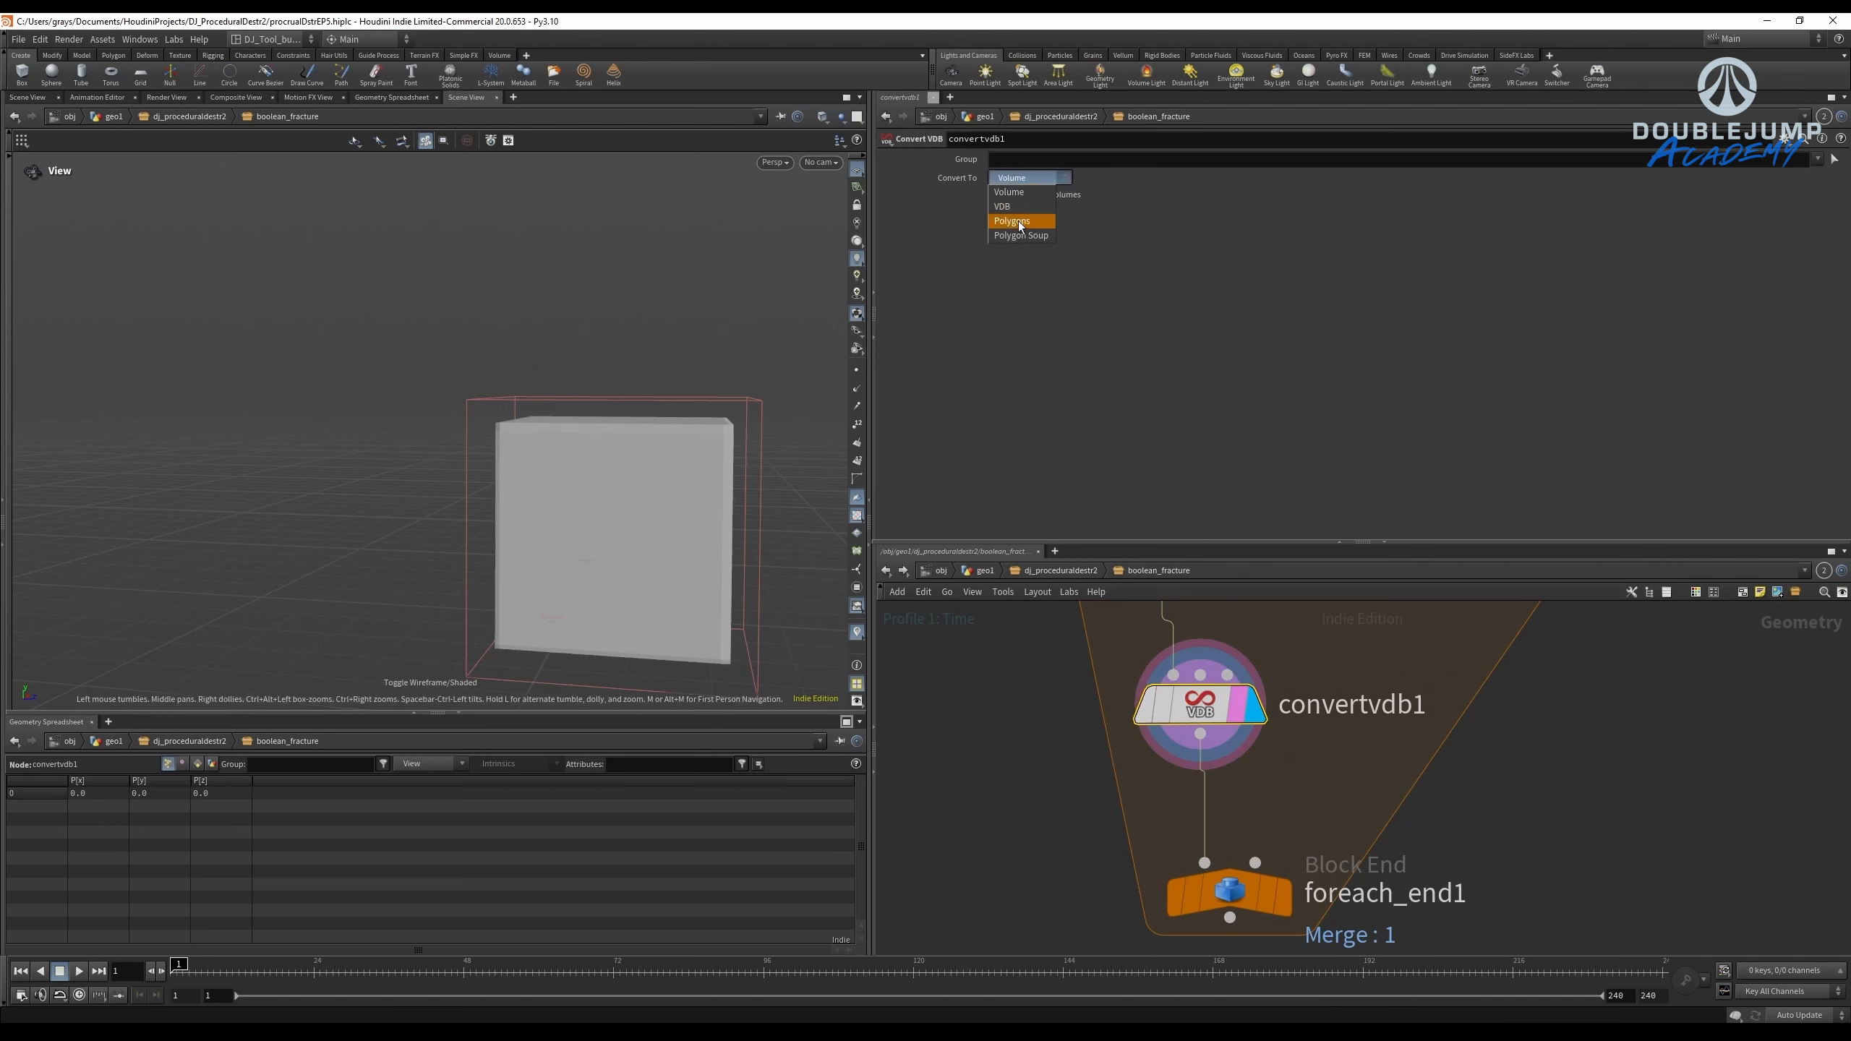
click(1019, 225)
key(w)
mouse_move(518, 490)
mouse_down()
mouse_move(531, 567)
mouse_move(490, 562)
mouse_up()
Try a voxel size of 0.01 on vdbfrompolygons1.
scroll(1281, 739, down, 1)
middle_drag(1280, 739, 1274, 868)
click(1301, 717)
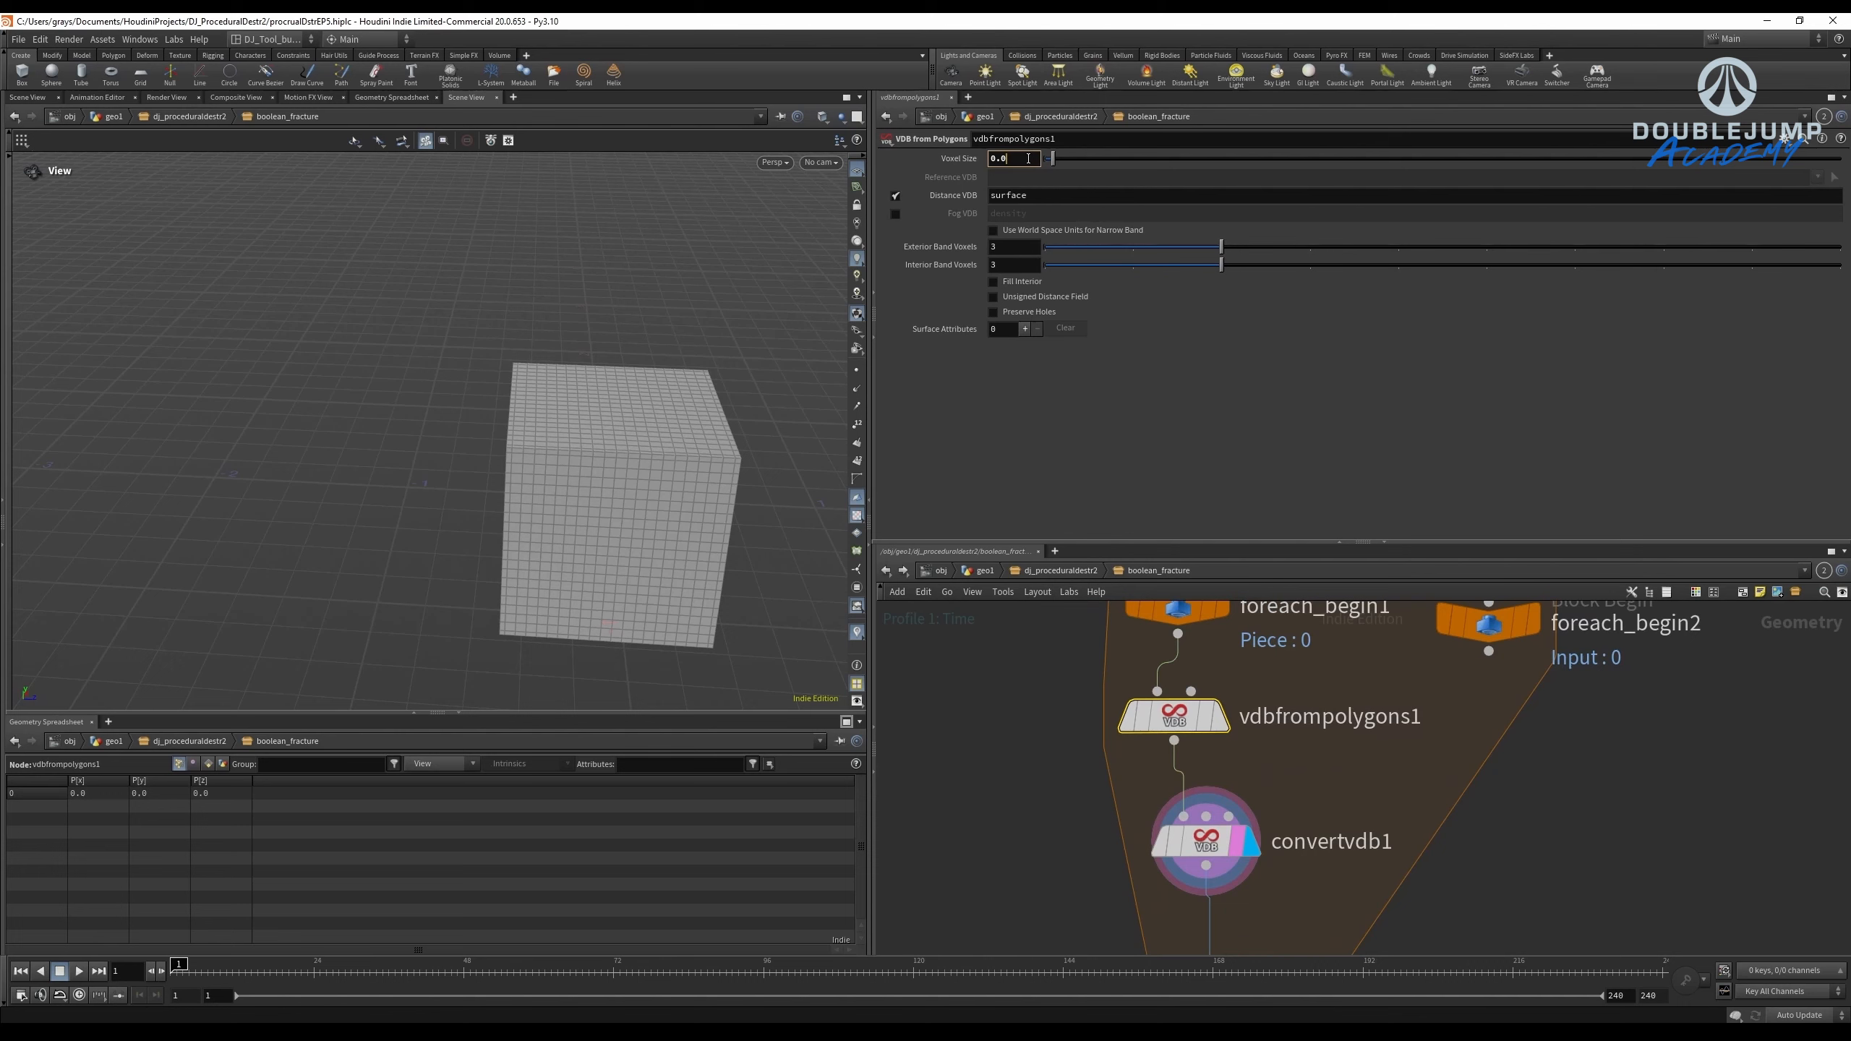
text(1)
key(Return)
scroll(1161, 783, down, 3)
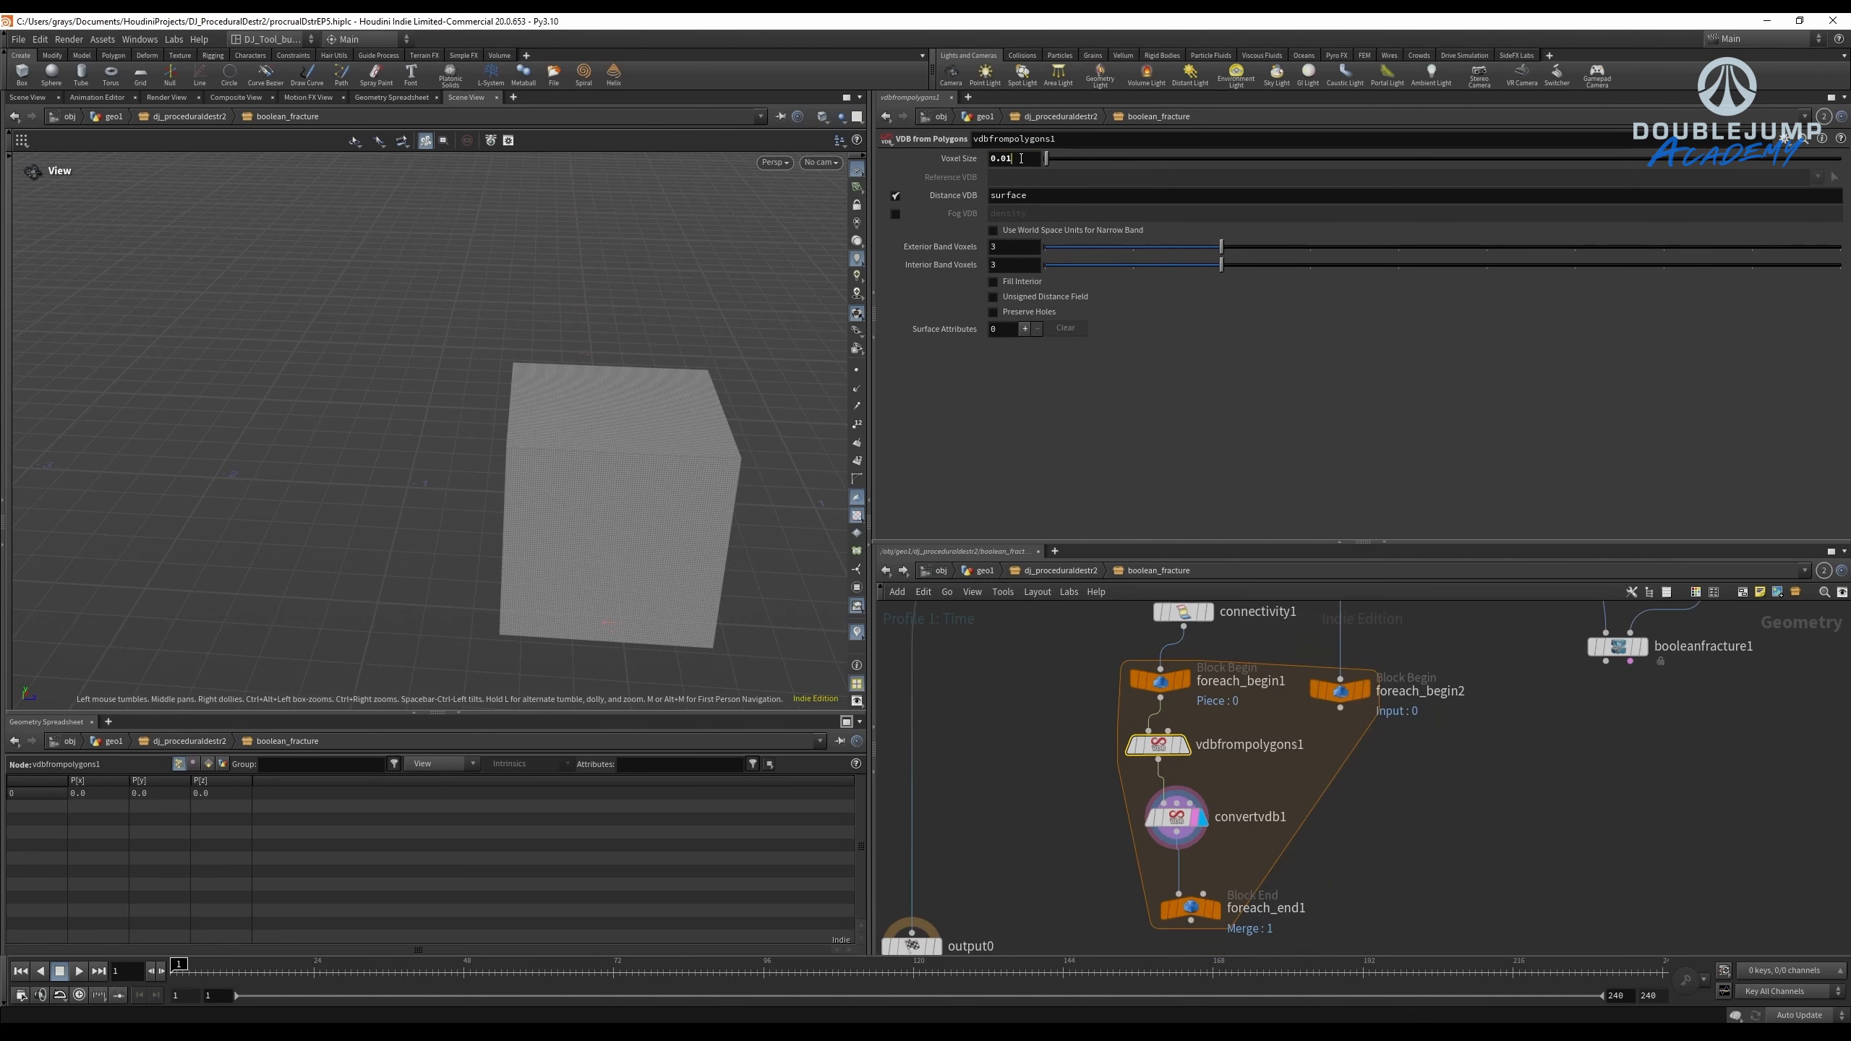
Set the voxel size of vdbfrompolygons1 to 0.03.
key(BackSpace)
text(3)
key(Return)
Align convertvdb1 inside the loop and connect foreach_end1 to output0.
middle_drag(1167, 625, 1141, 487)
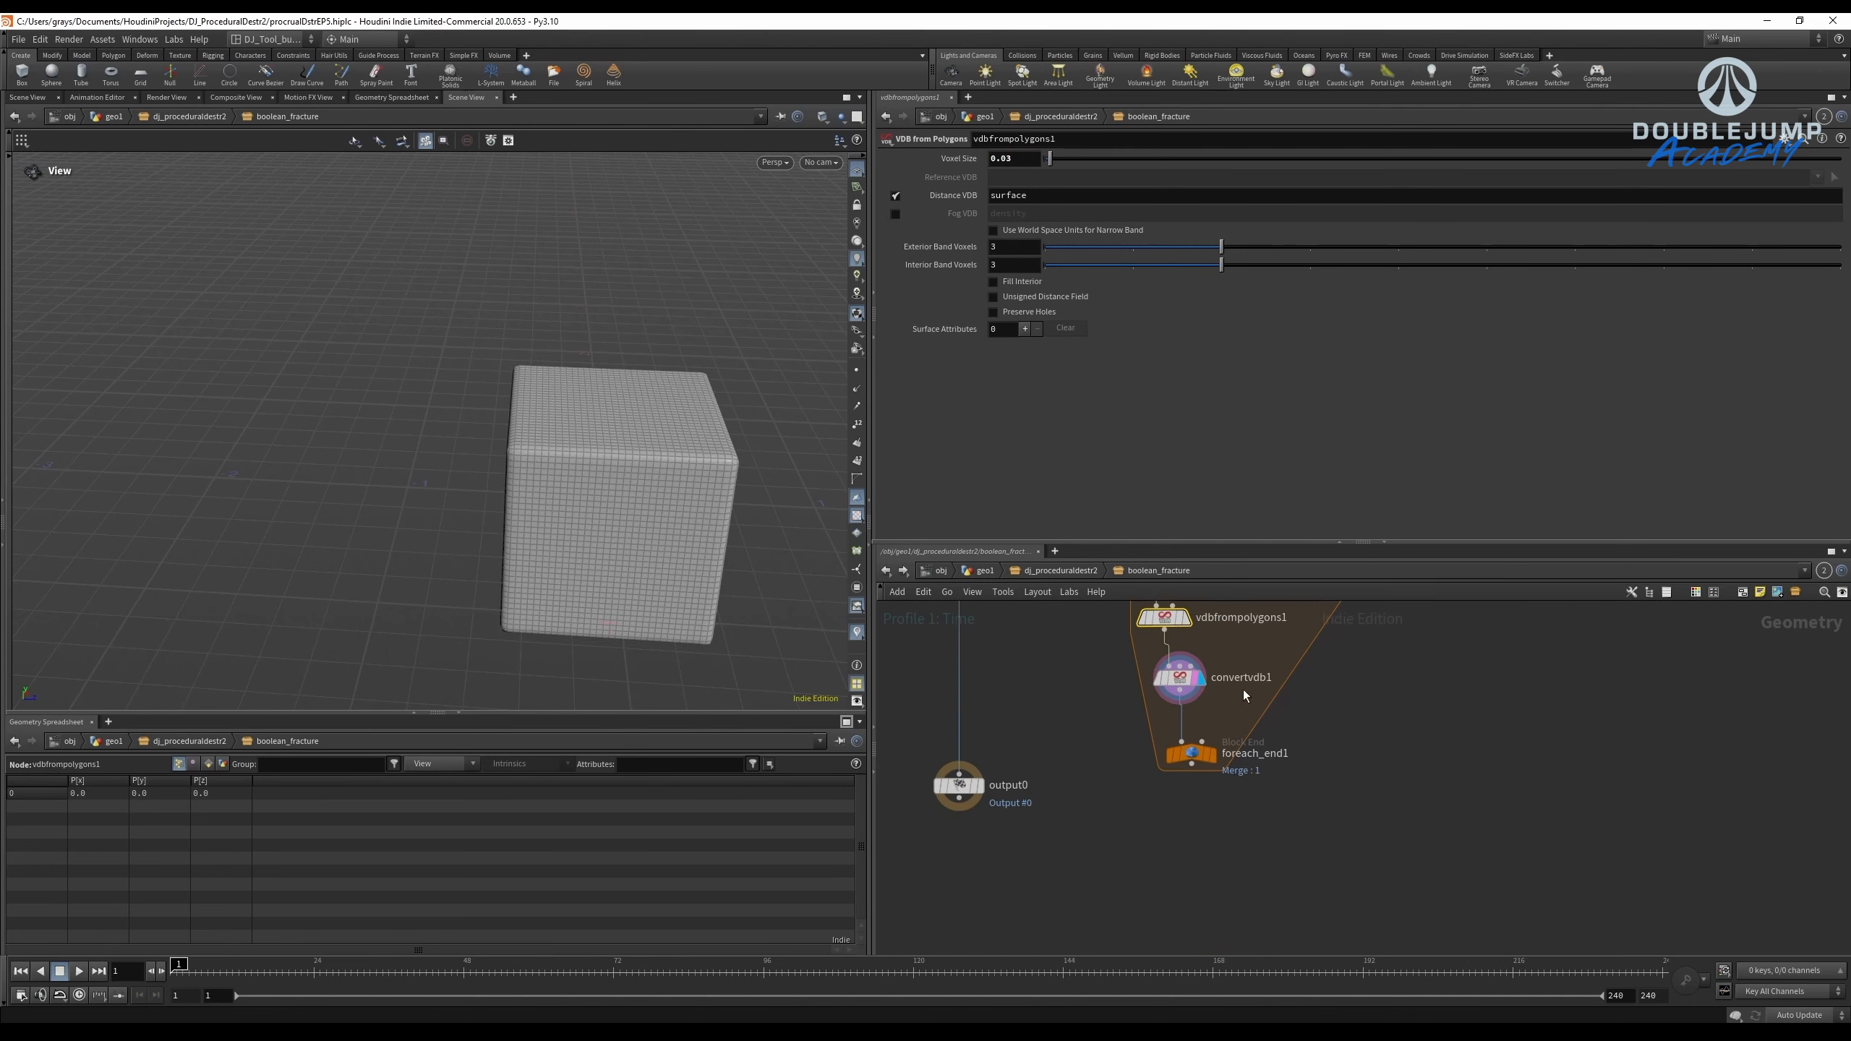
click(1152, 680)
drag(743, 448, 851, 704)
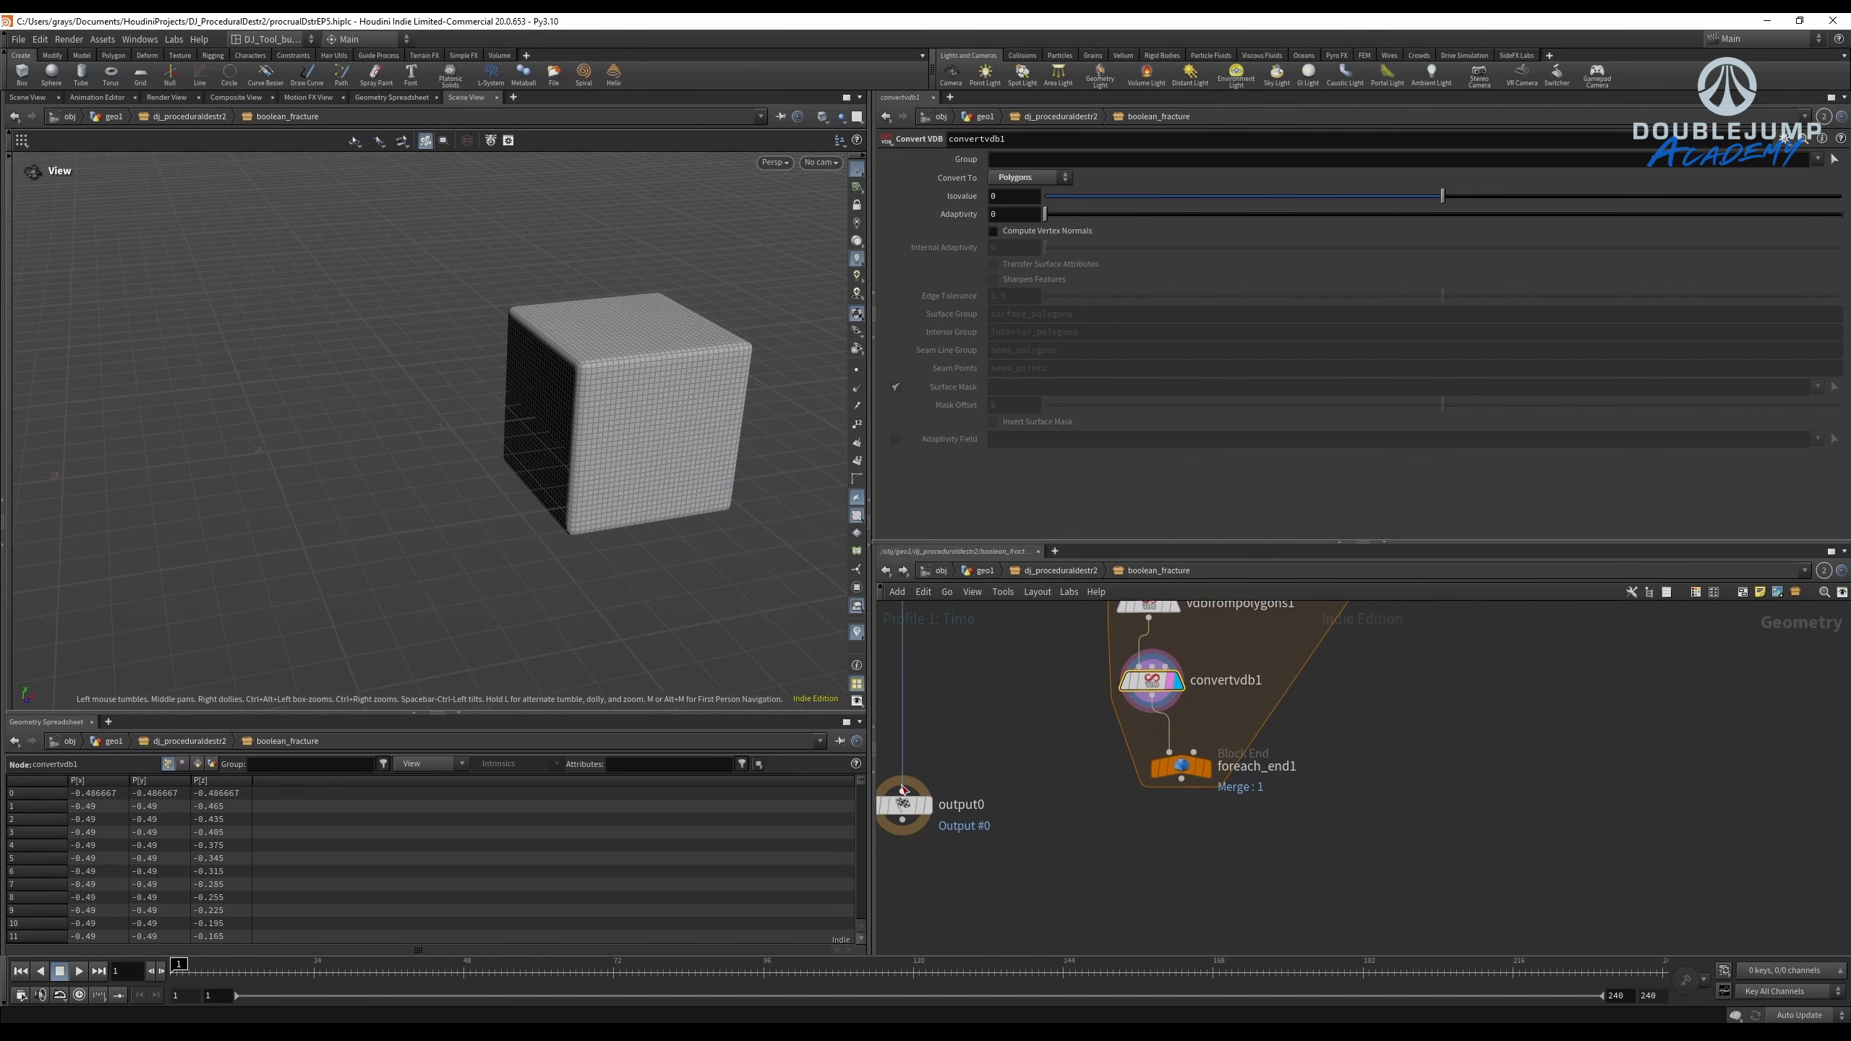
drag(904, 790, 960, 921)
middle_drag(971, 881, 883, 1036)
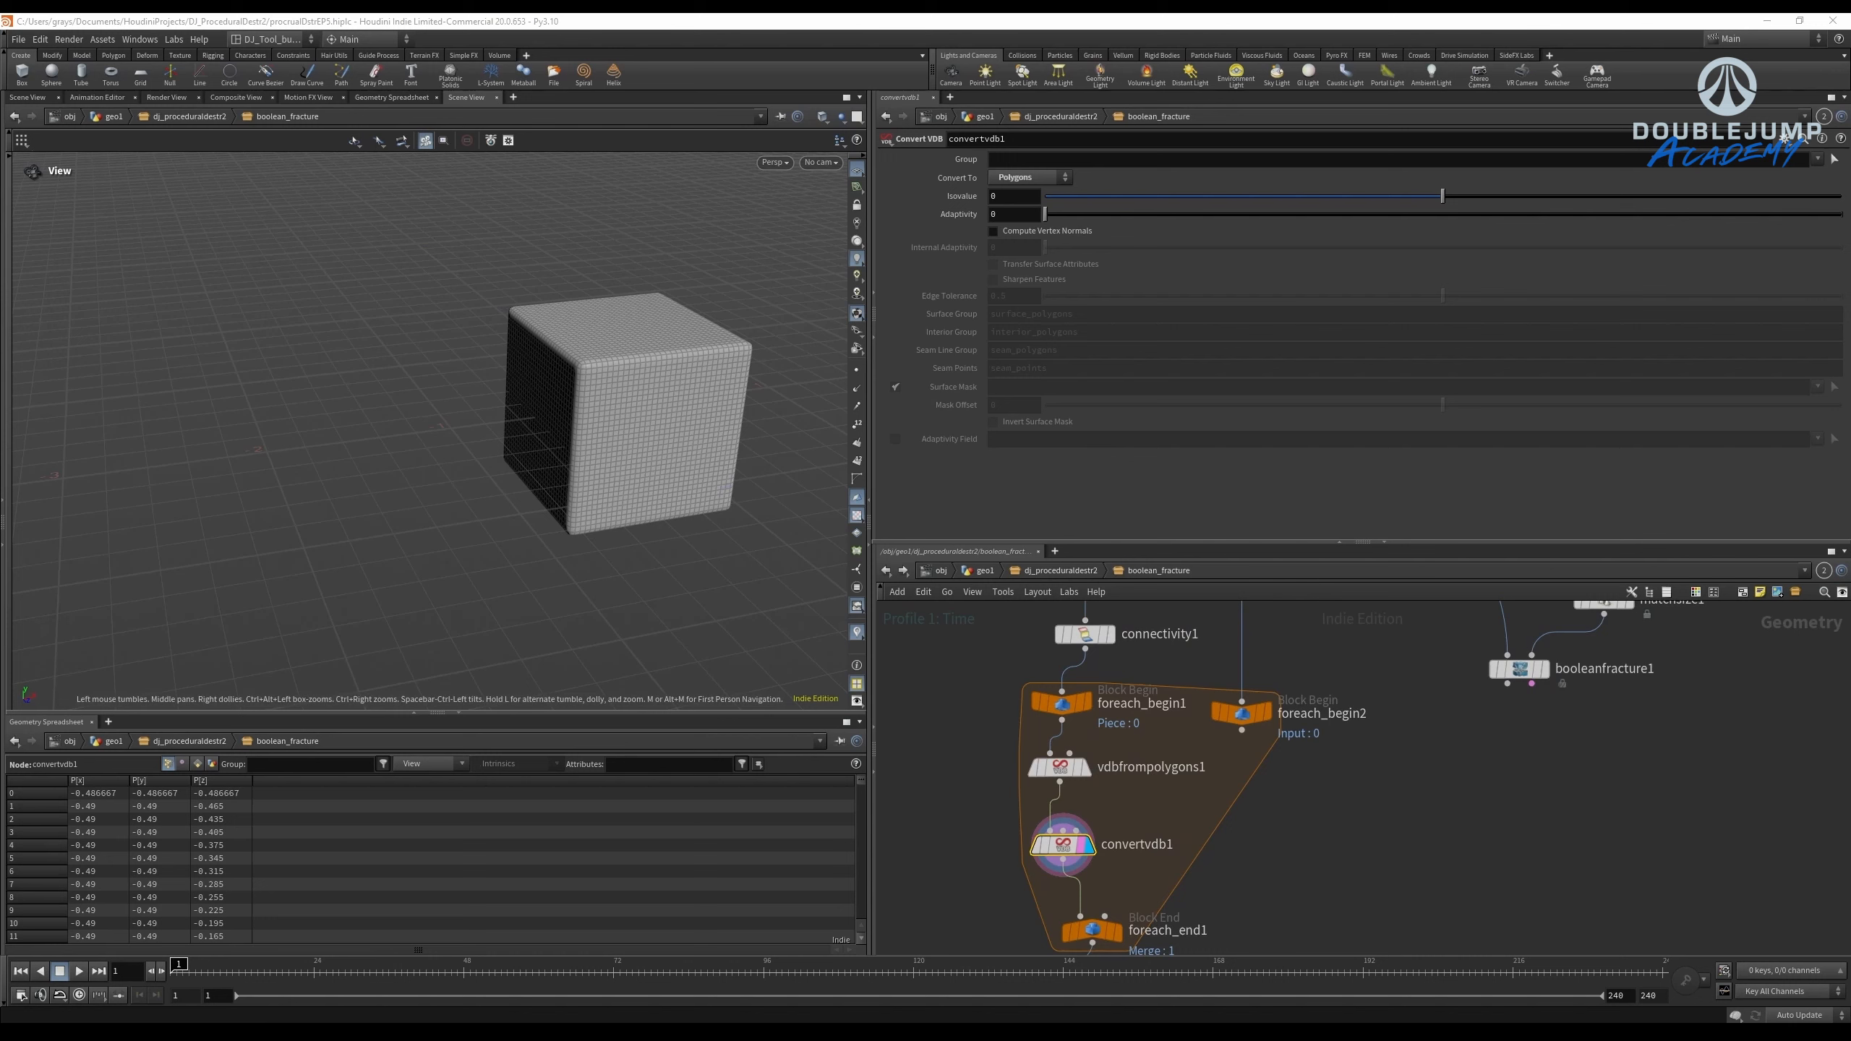
double_click(1188, 767)
drag(1188, 768, 1027, 811)
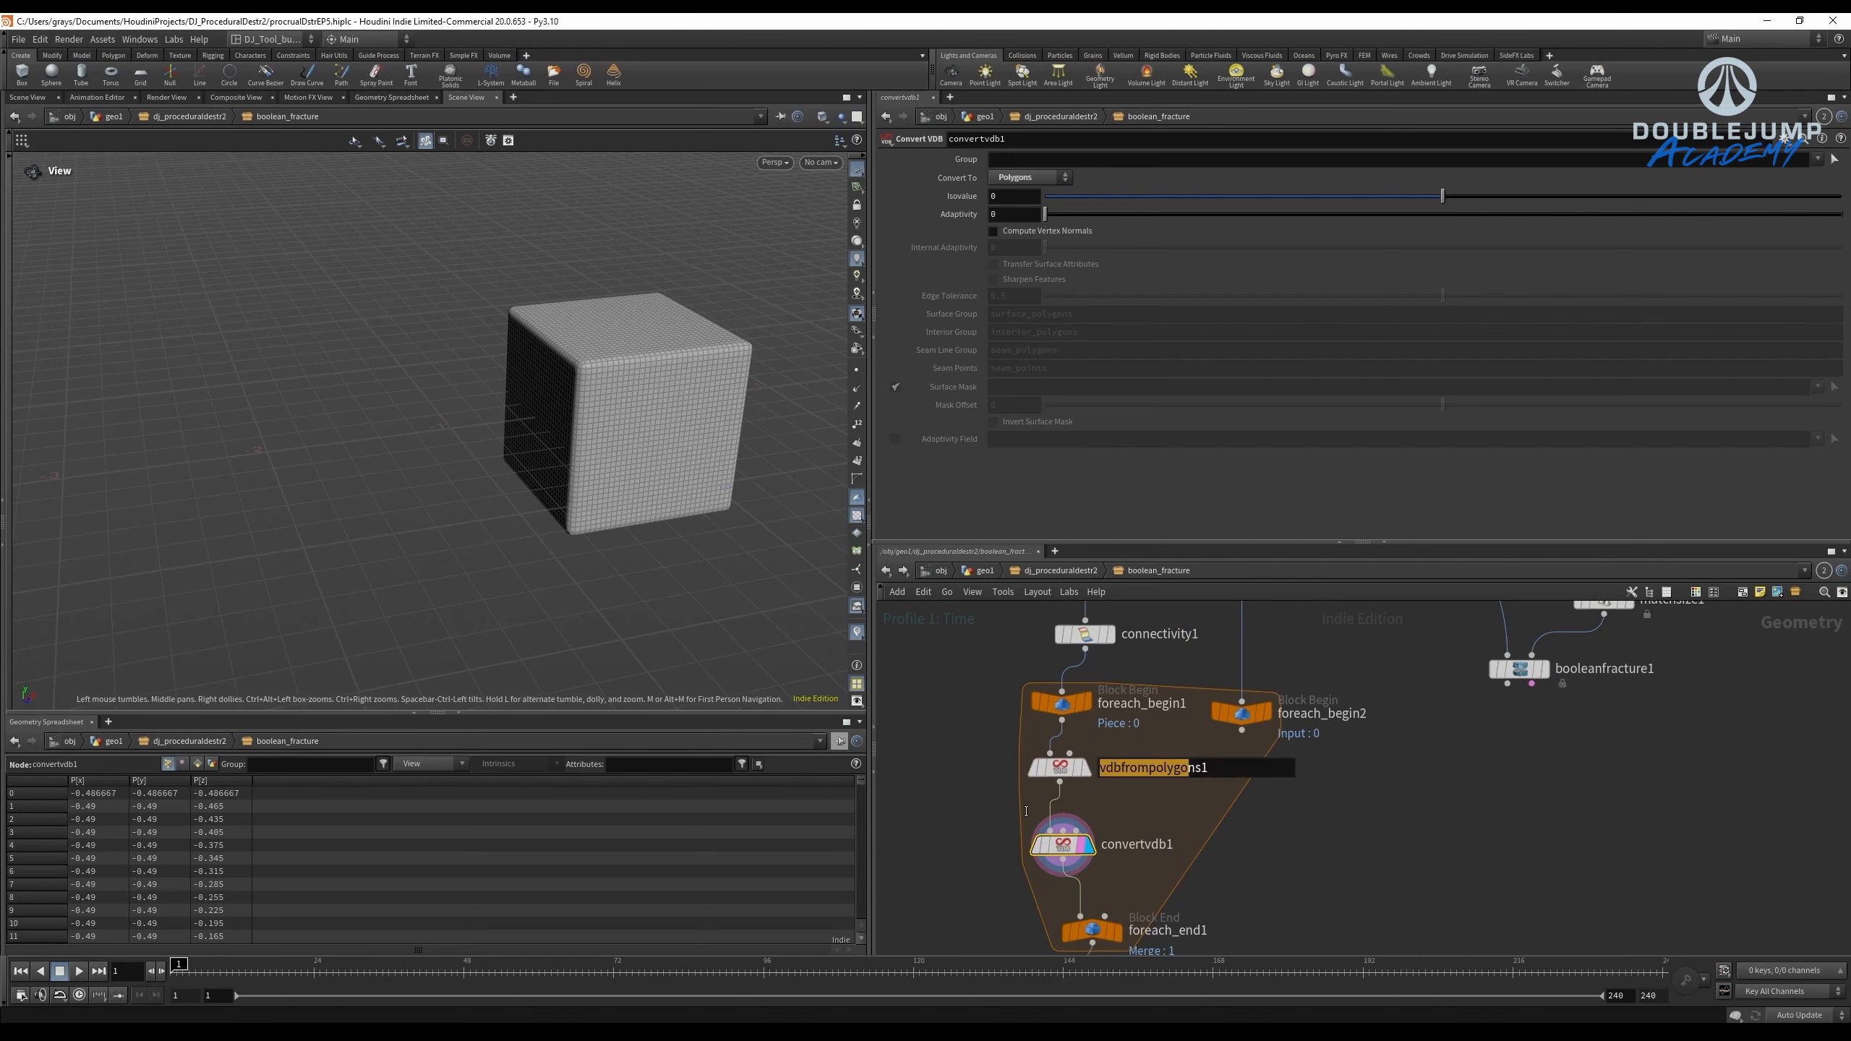
key(Escape)
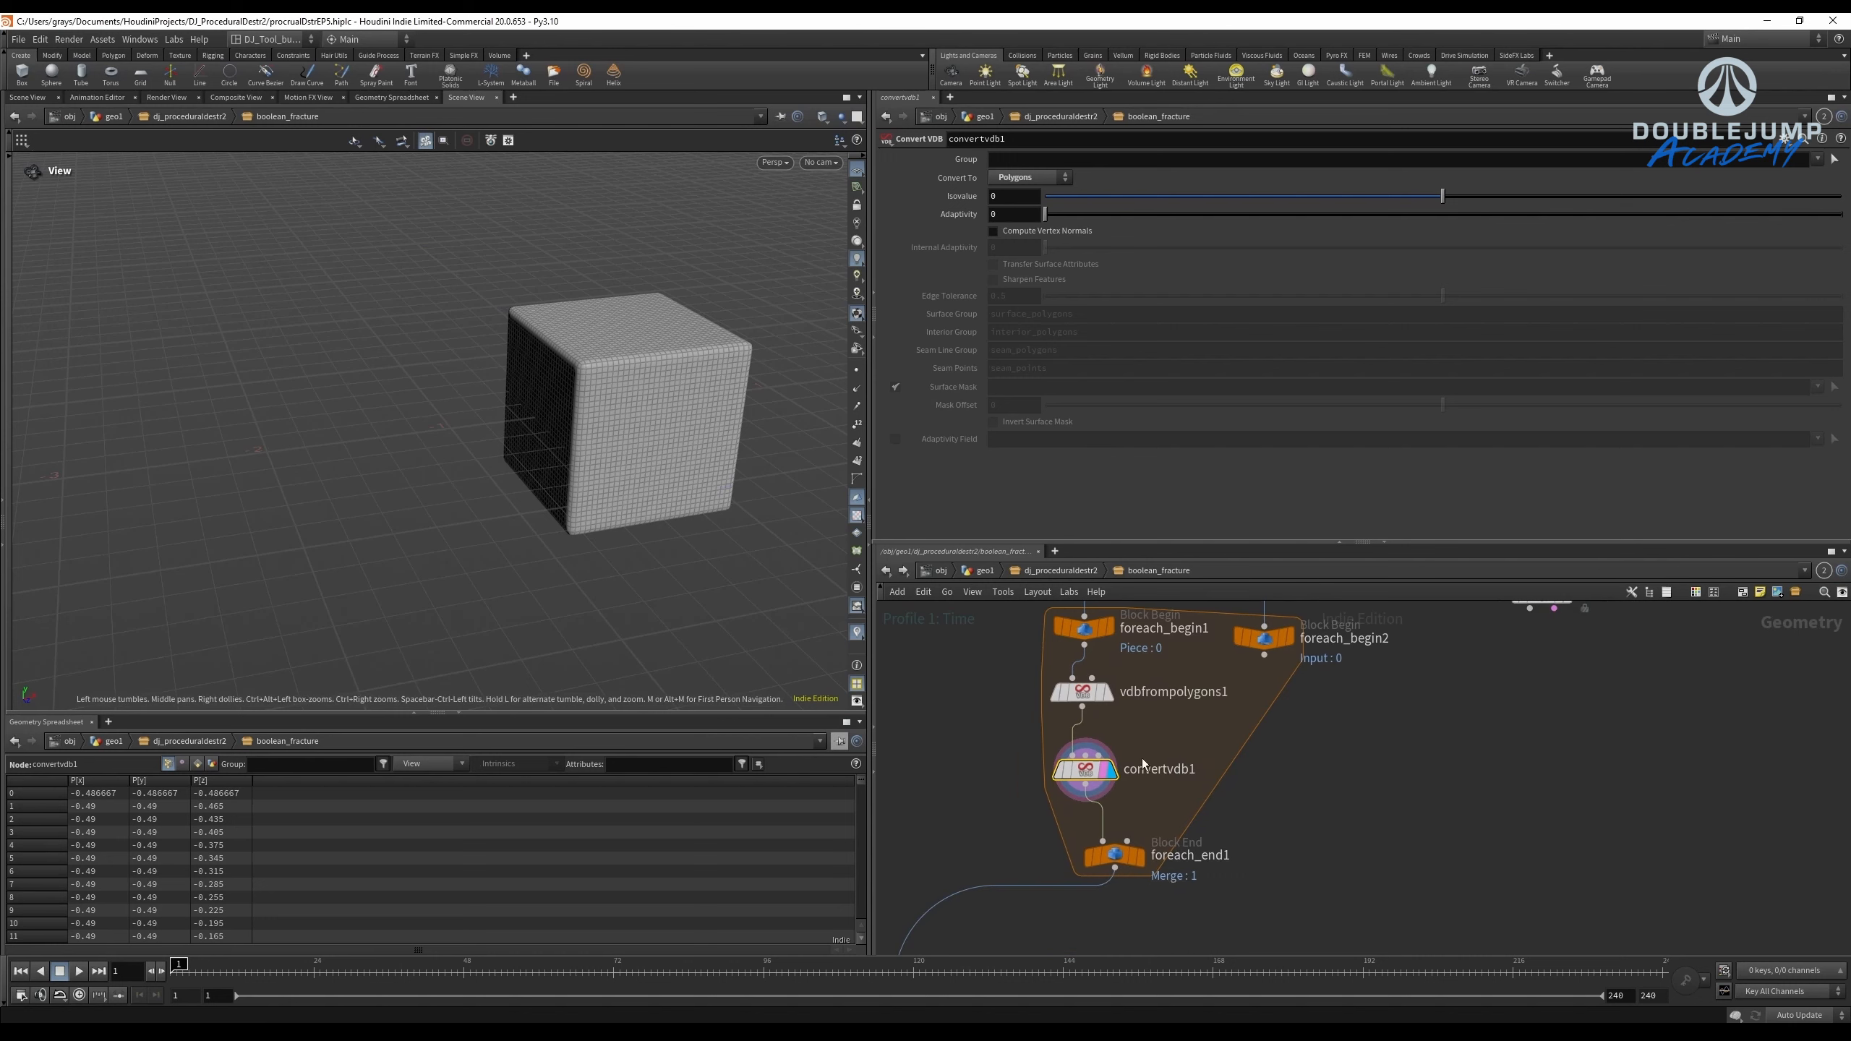
Insert a VDB Reshape SDF node between vdbfrompolygons1 and convertvdb1 and display it.
key(Tab)
text(vdb)
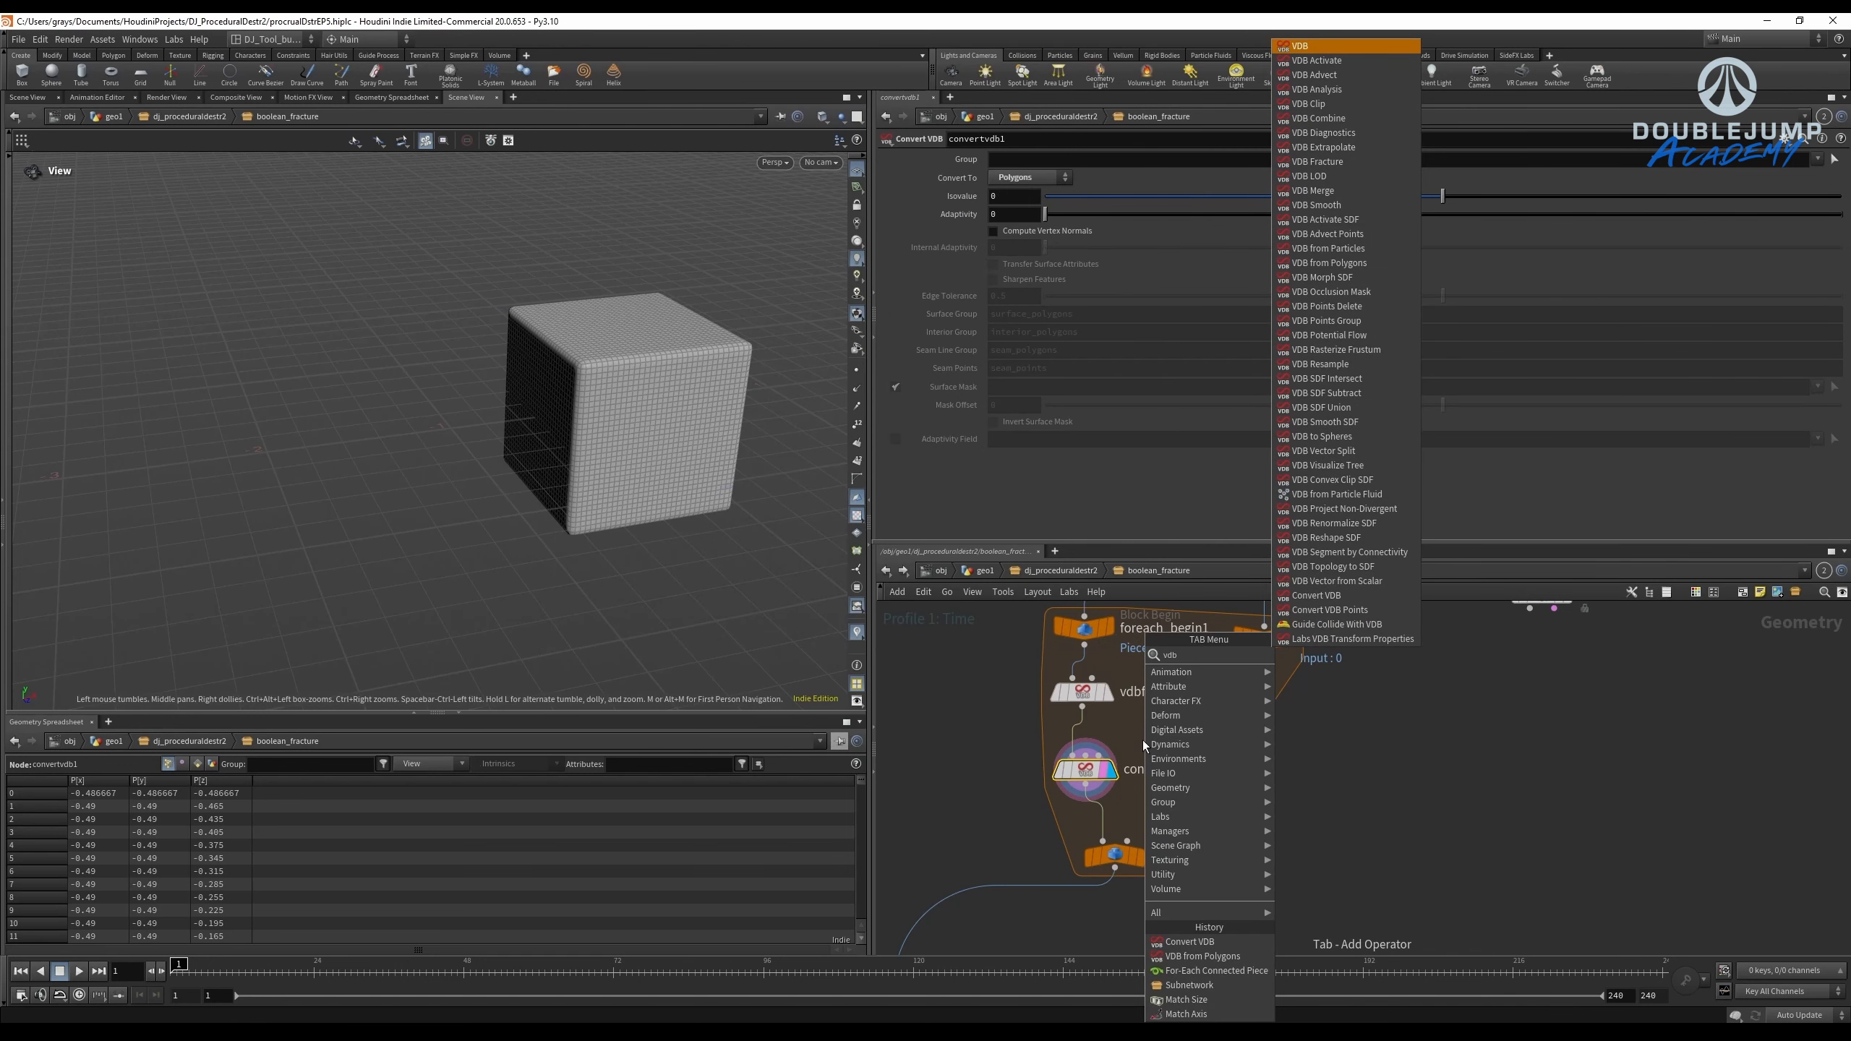
text( res)
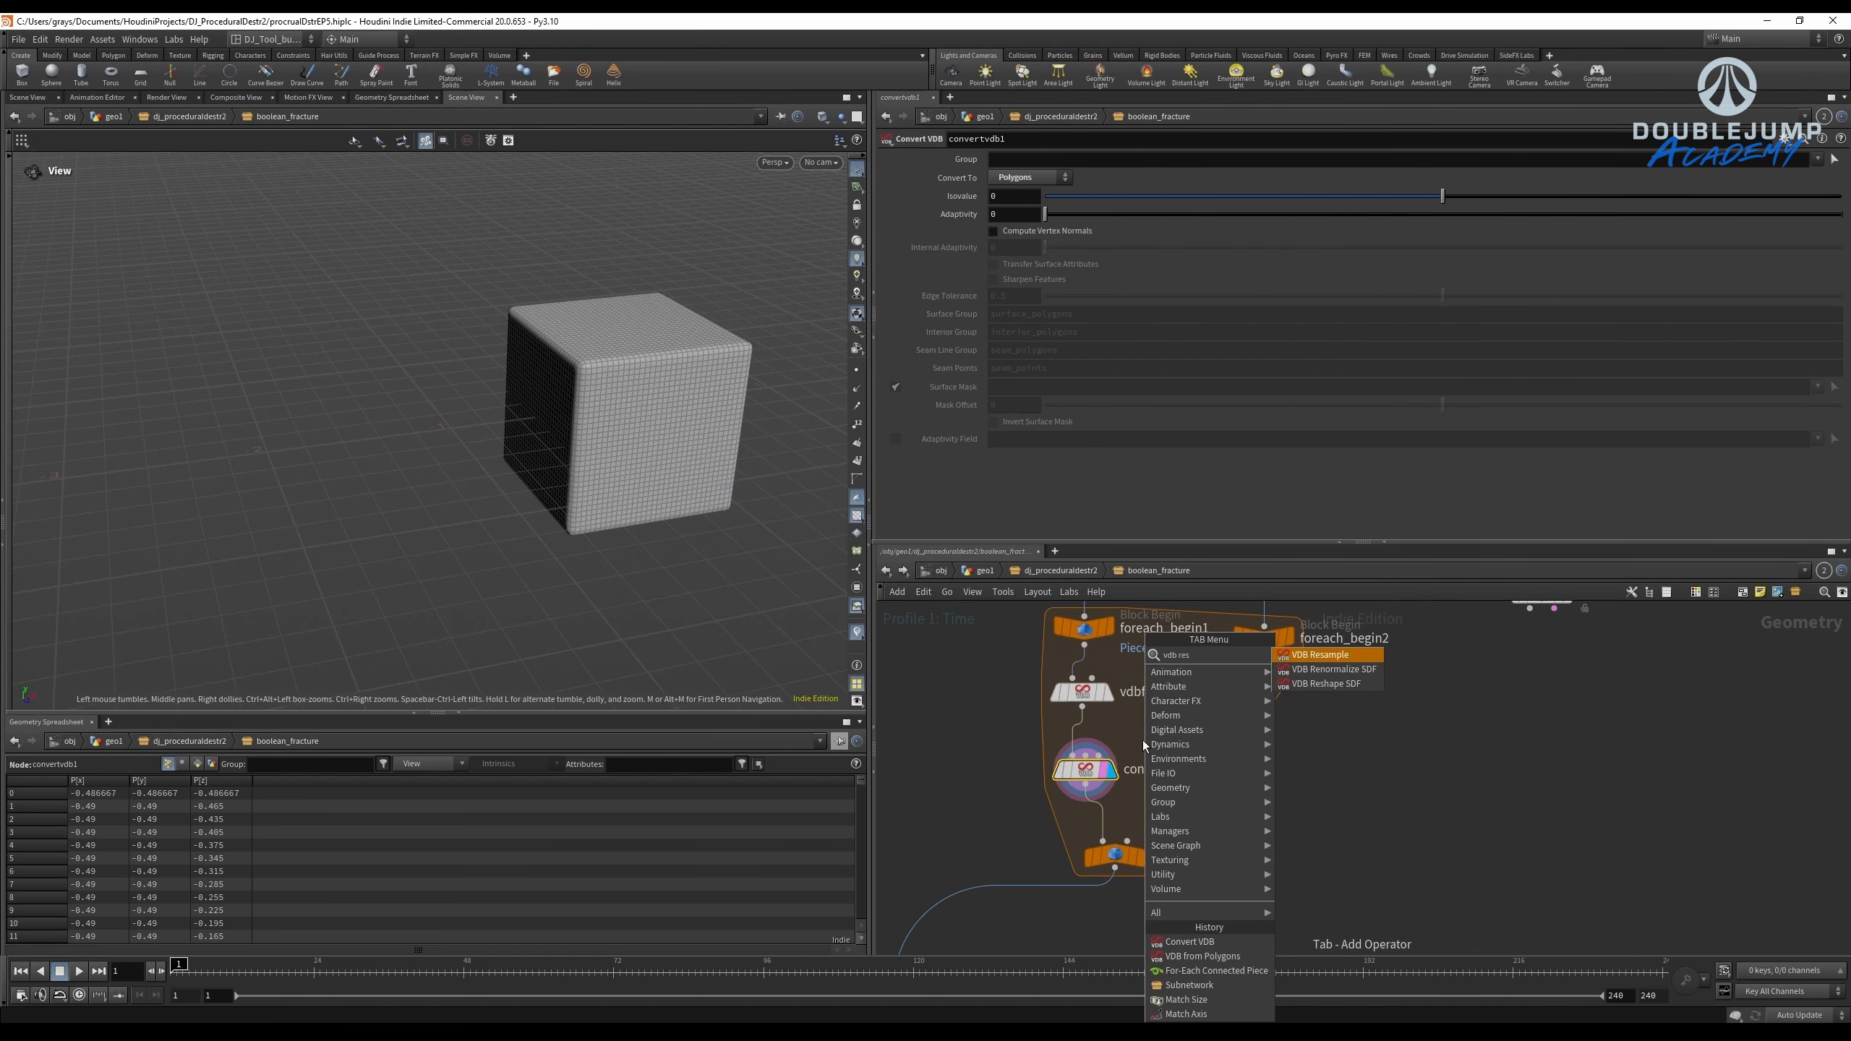
key(Down)
key(Down)
key(Return)
click(1142, 742)
scroll(1142, 742, up, 3)
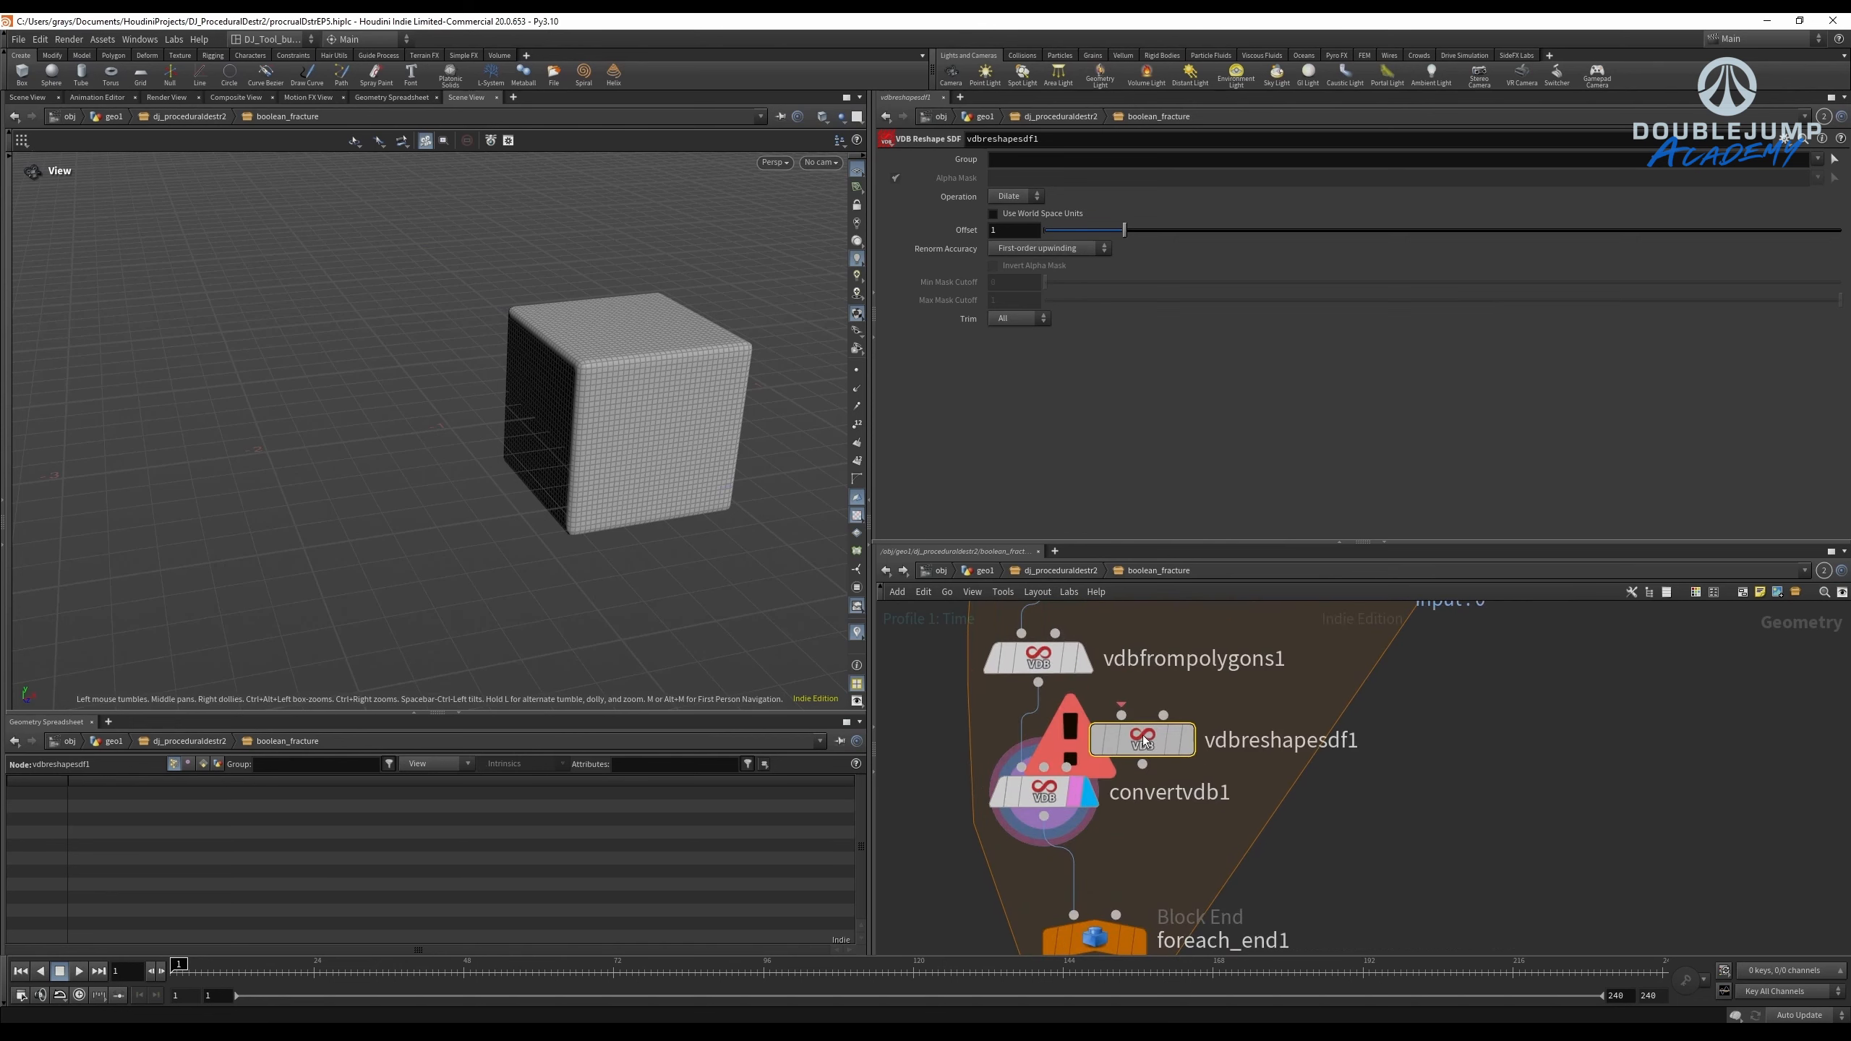
drag(1142, 742, 1046, 724)
click(1076, 757)
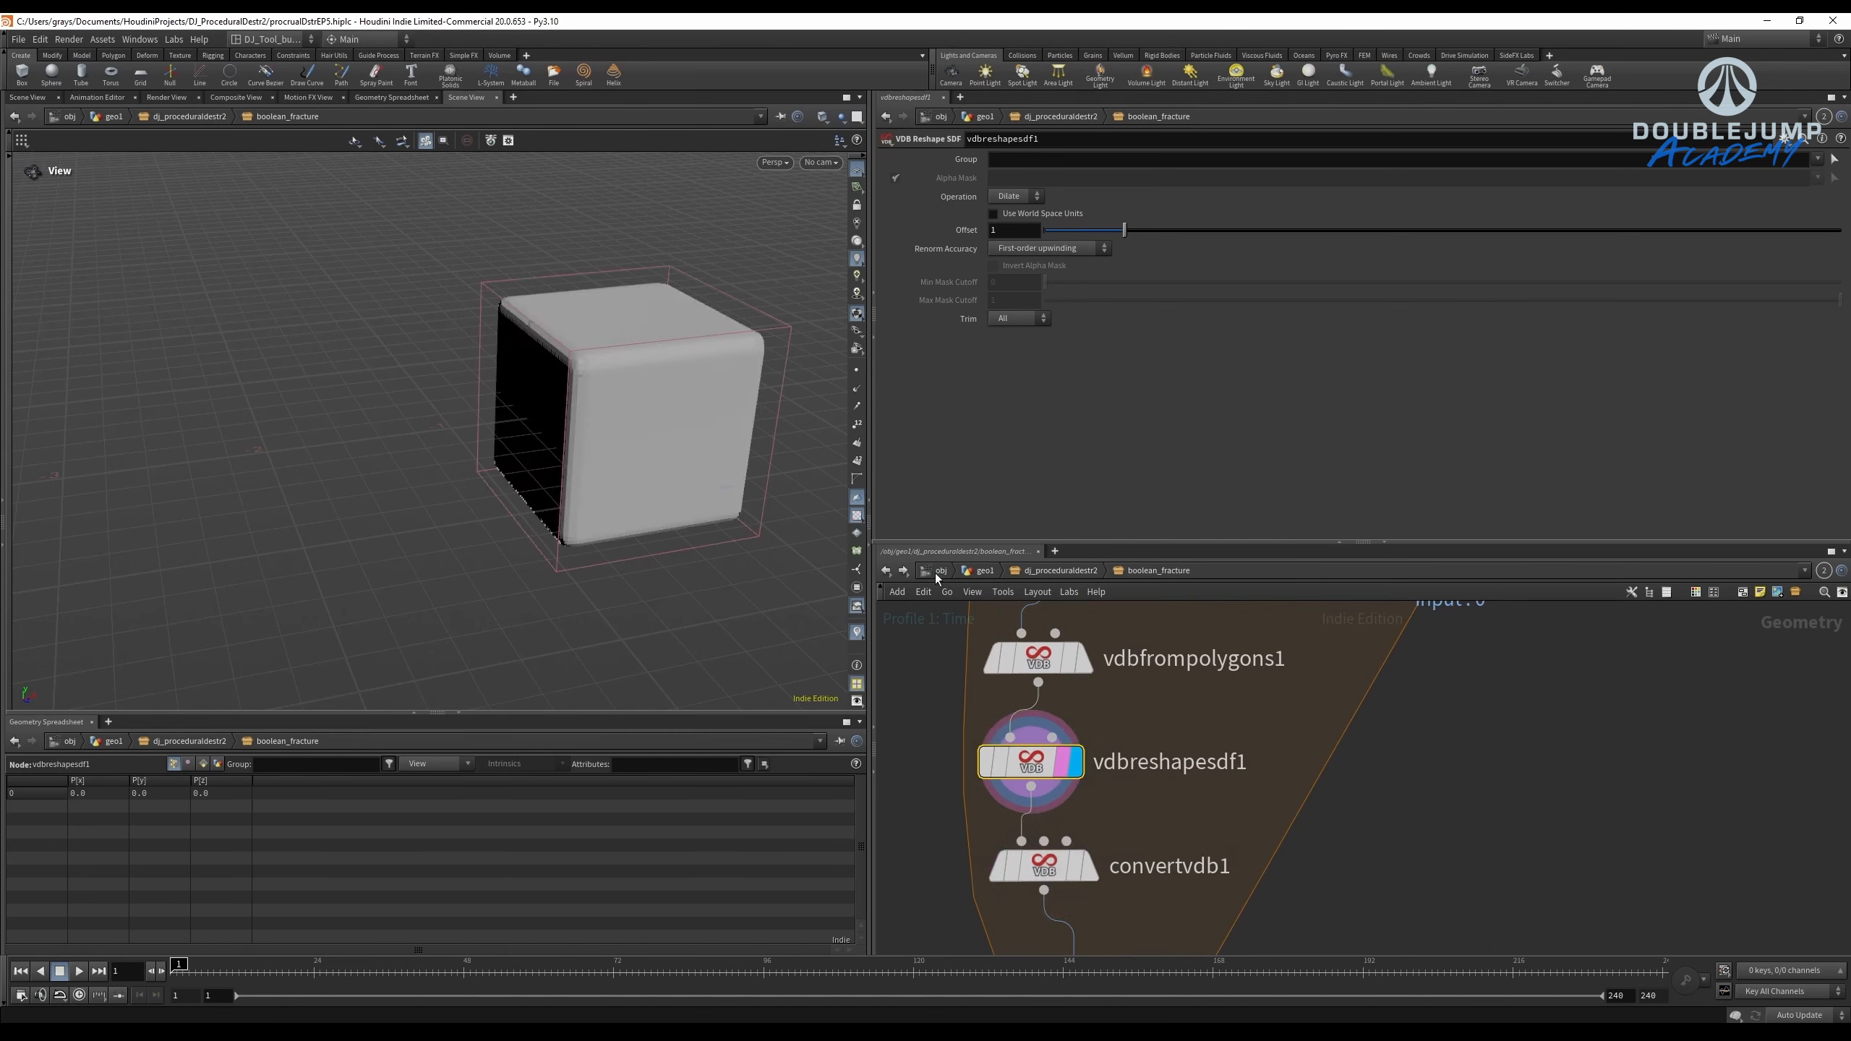
Set vdbreshapesdf1's operation to Open and its offset to 0.145.
drag(1121, 230, 1059, 257)
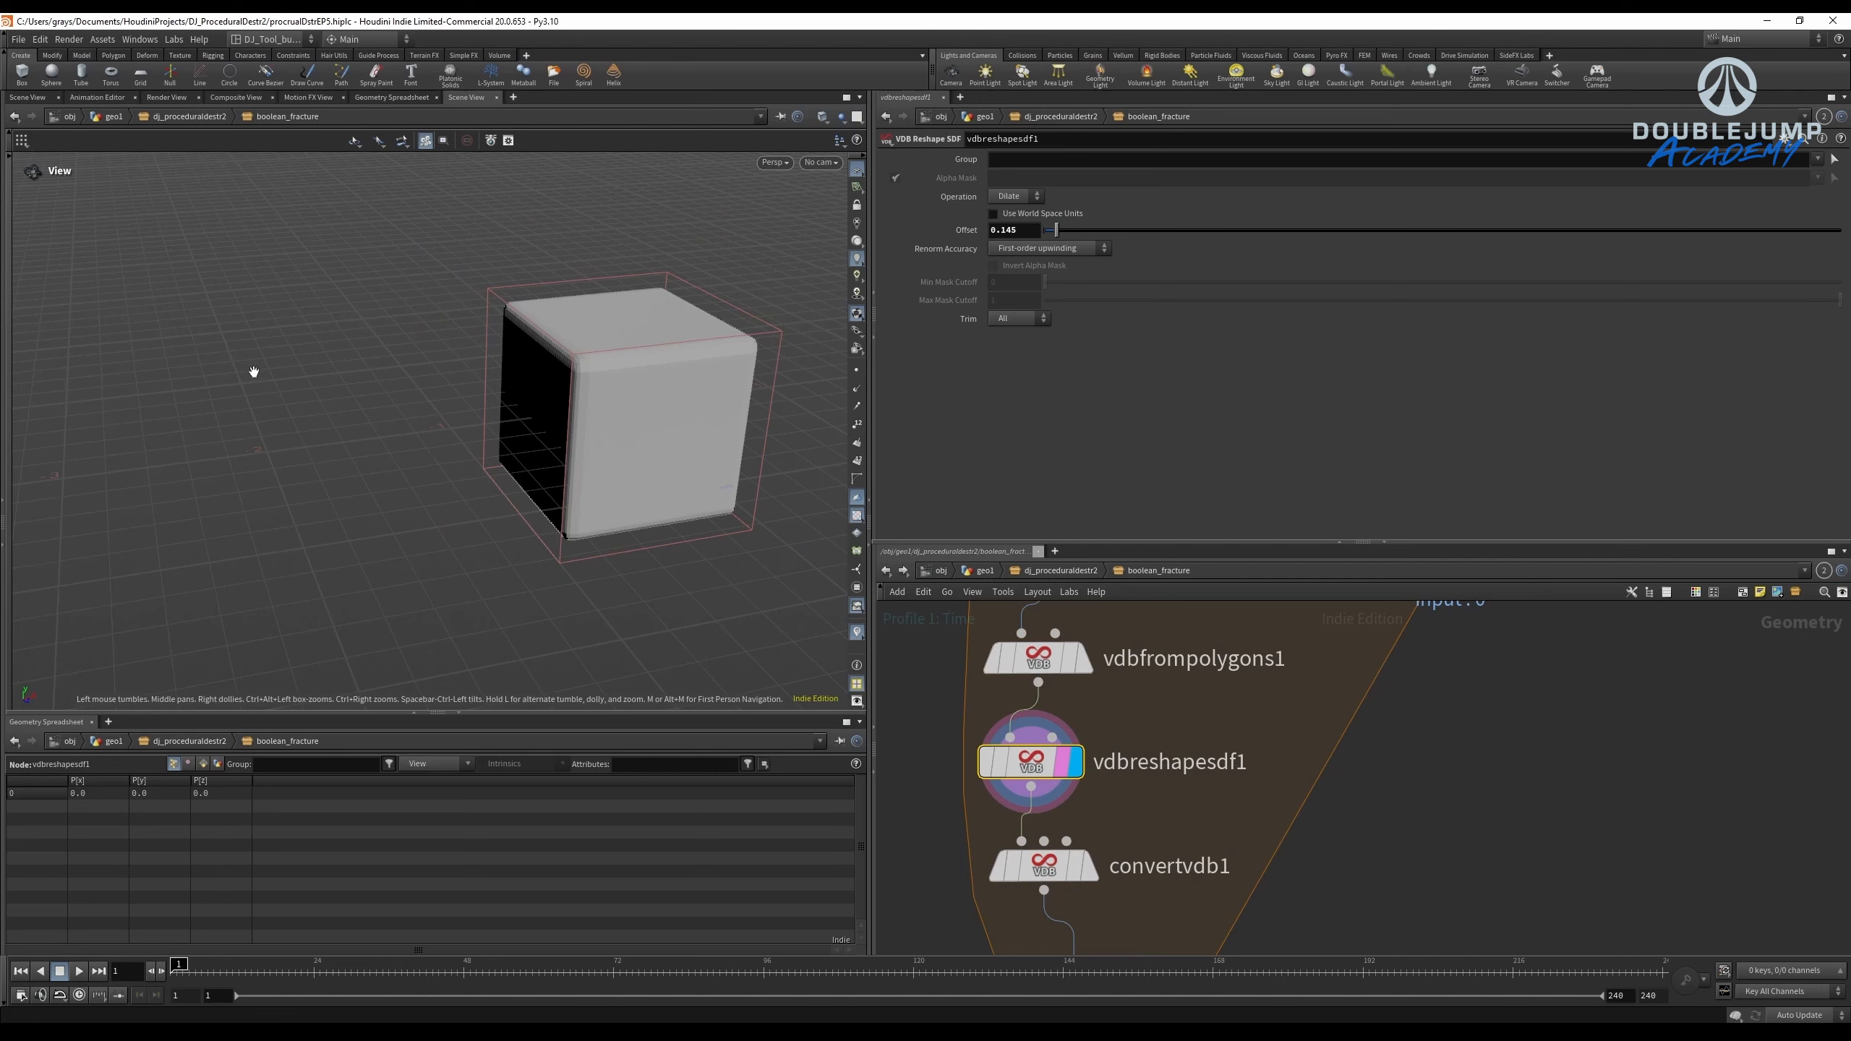
Set the offset of vdbreshapesdf1 to 5.
double_click(1031, 228)
text(5)
key(Return)
scroll(1139, 675, down, 3)
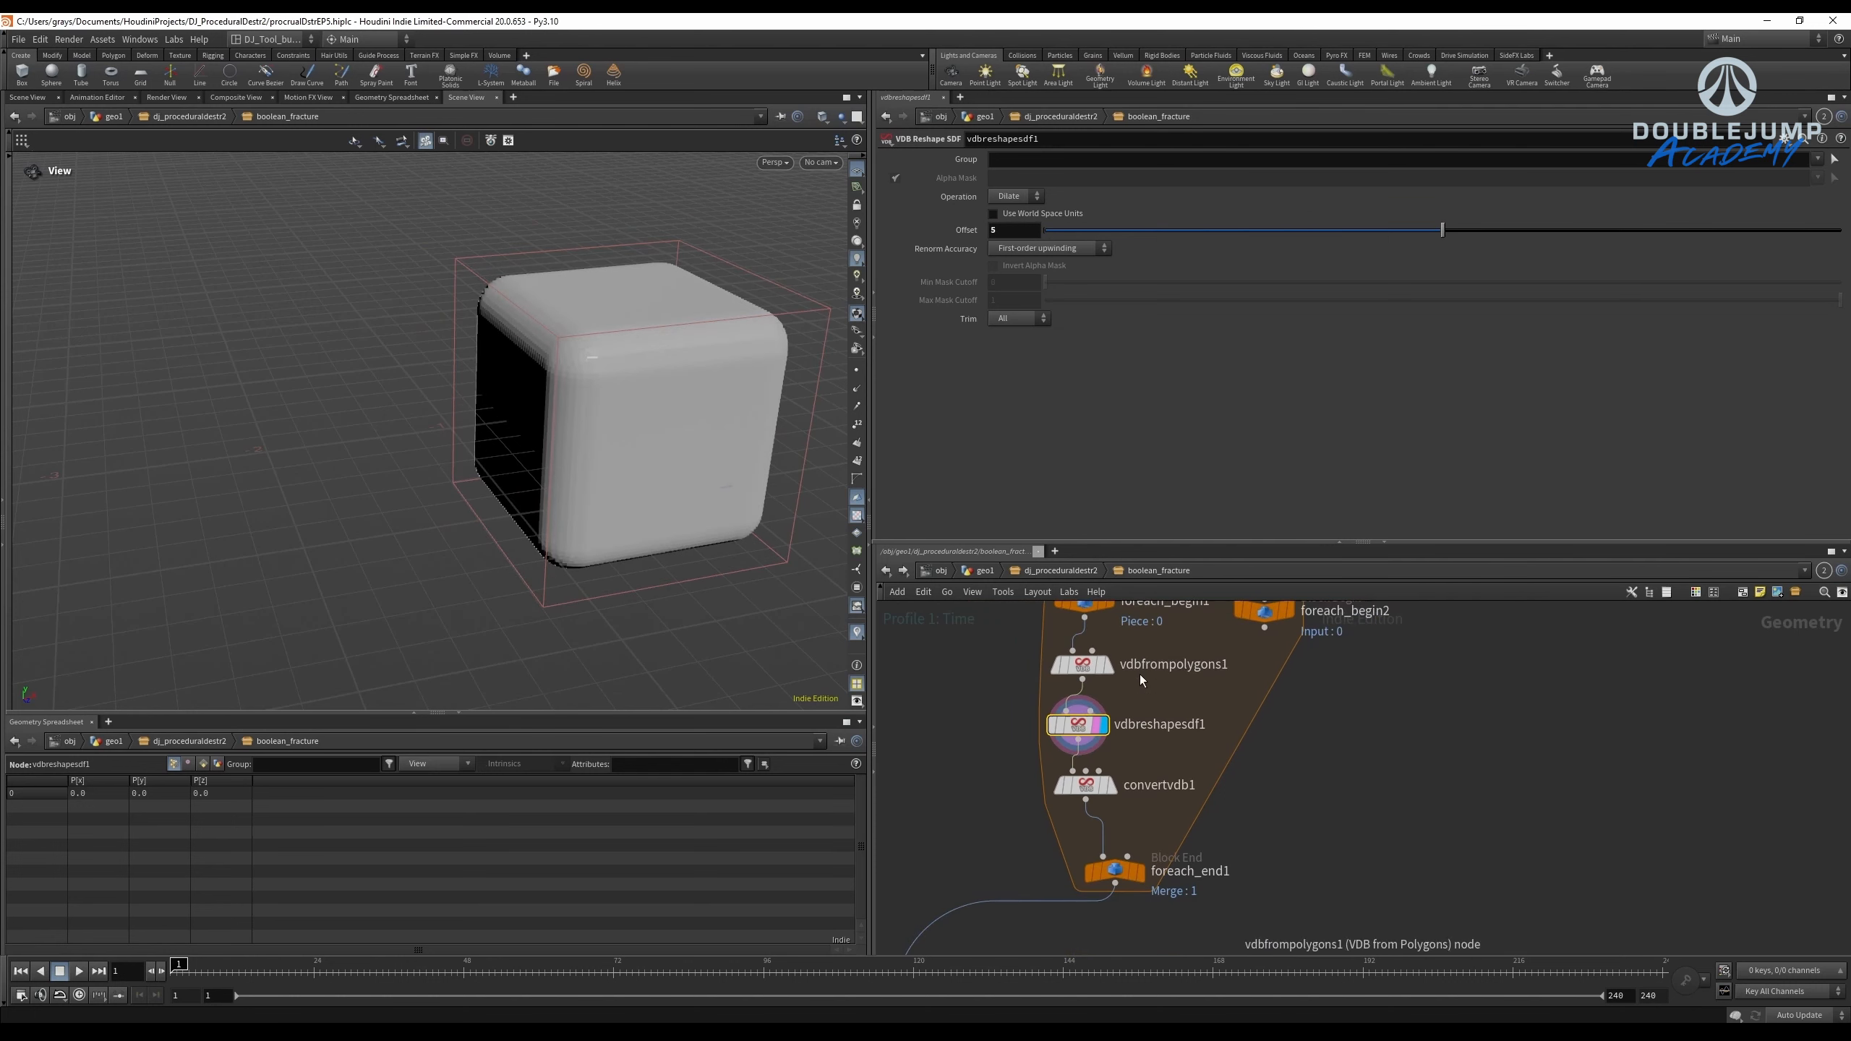
Display convertvdb1 and examine the converted, rounded cube mesh from another angle.
scroll(1160, 714, up, 3)
click(1086, 716)
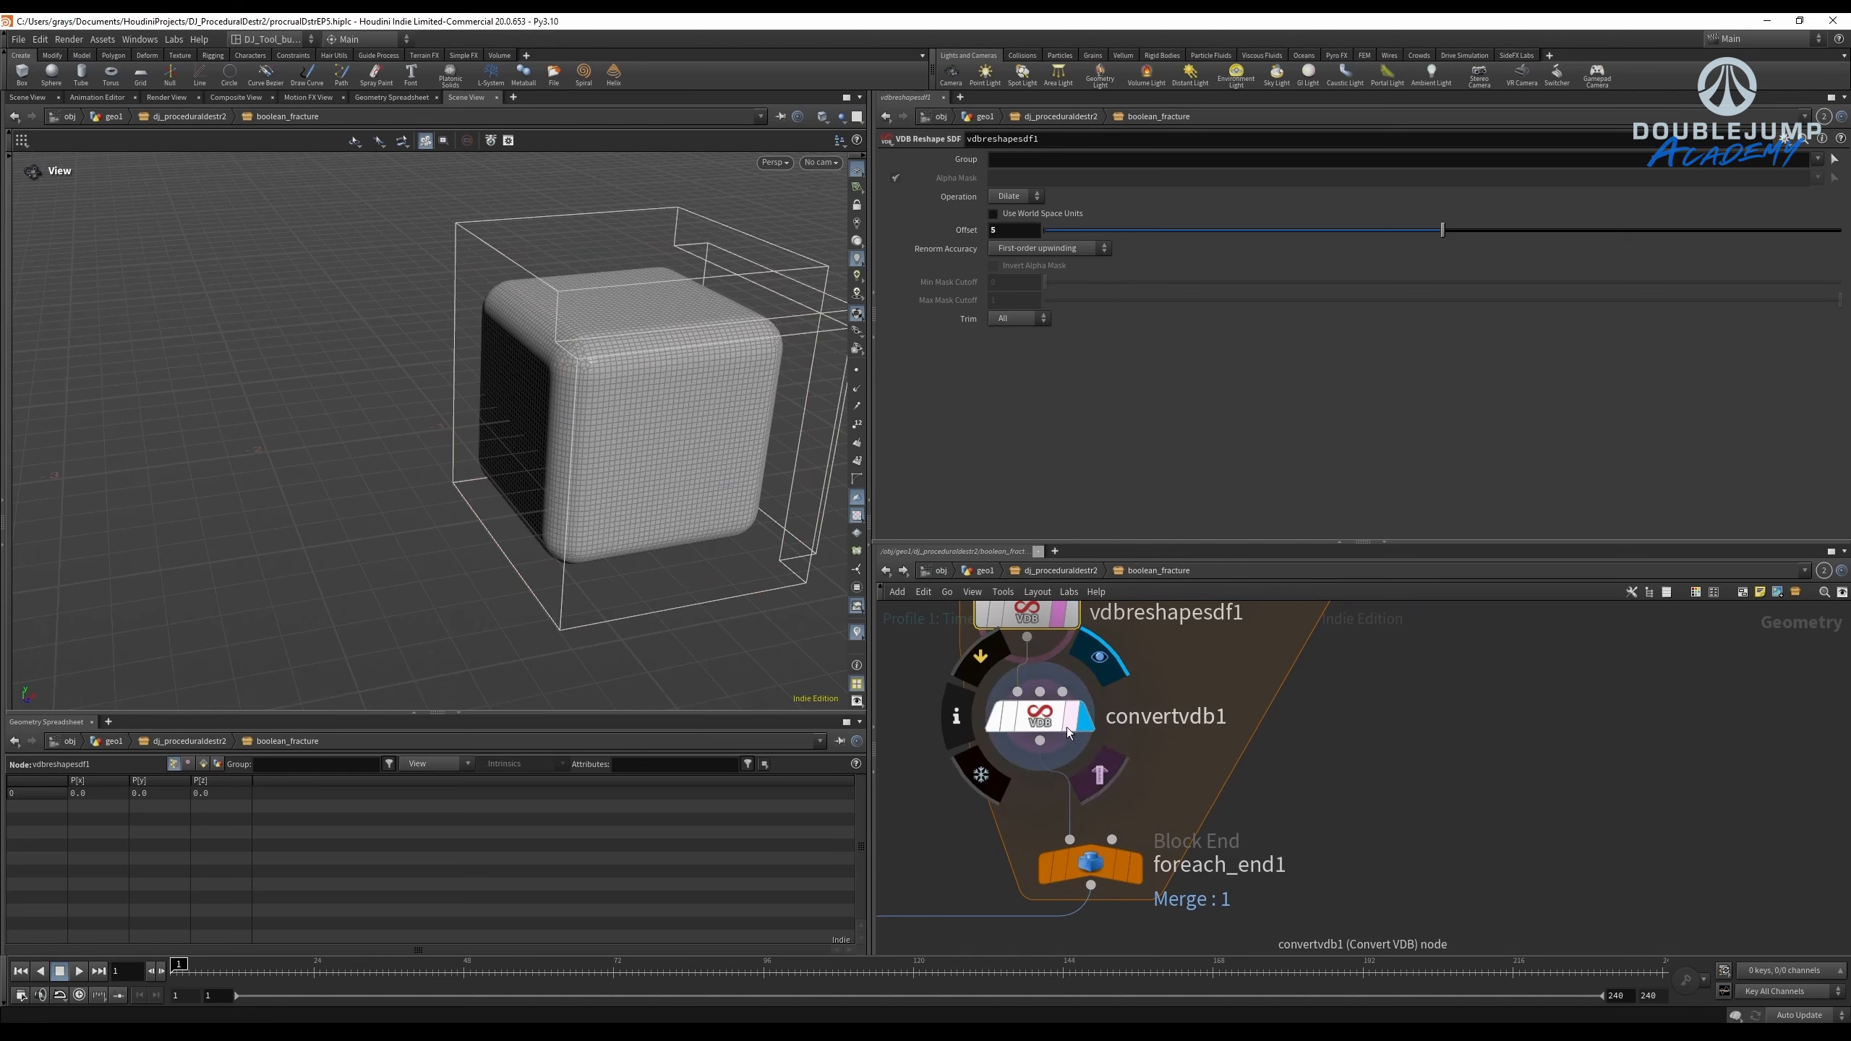
click(1035, 716)
drag(619, 427, 630, 375)
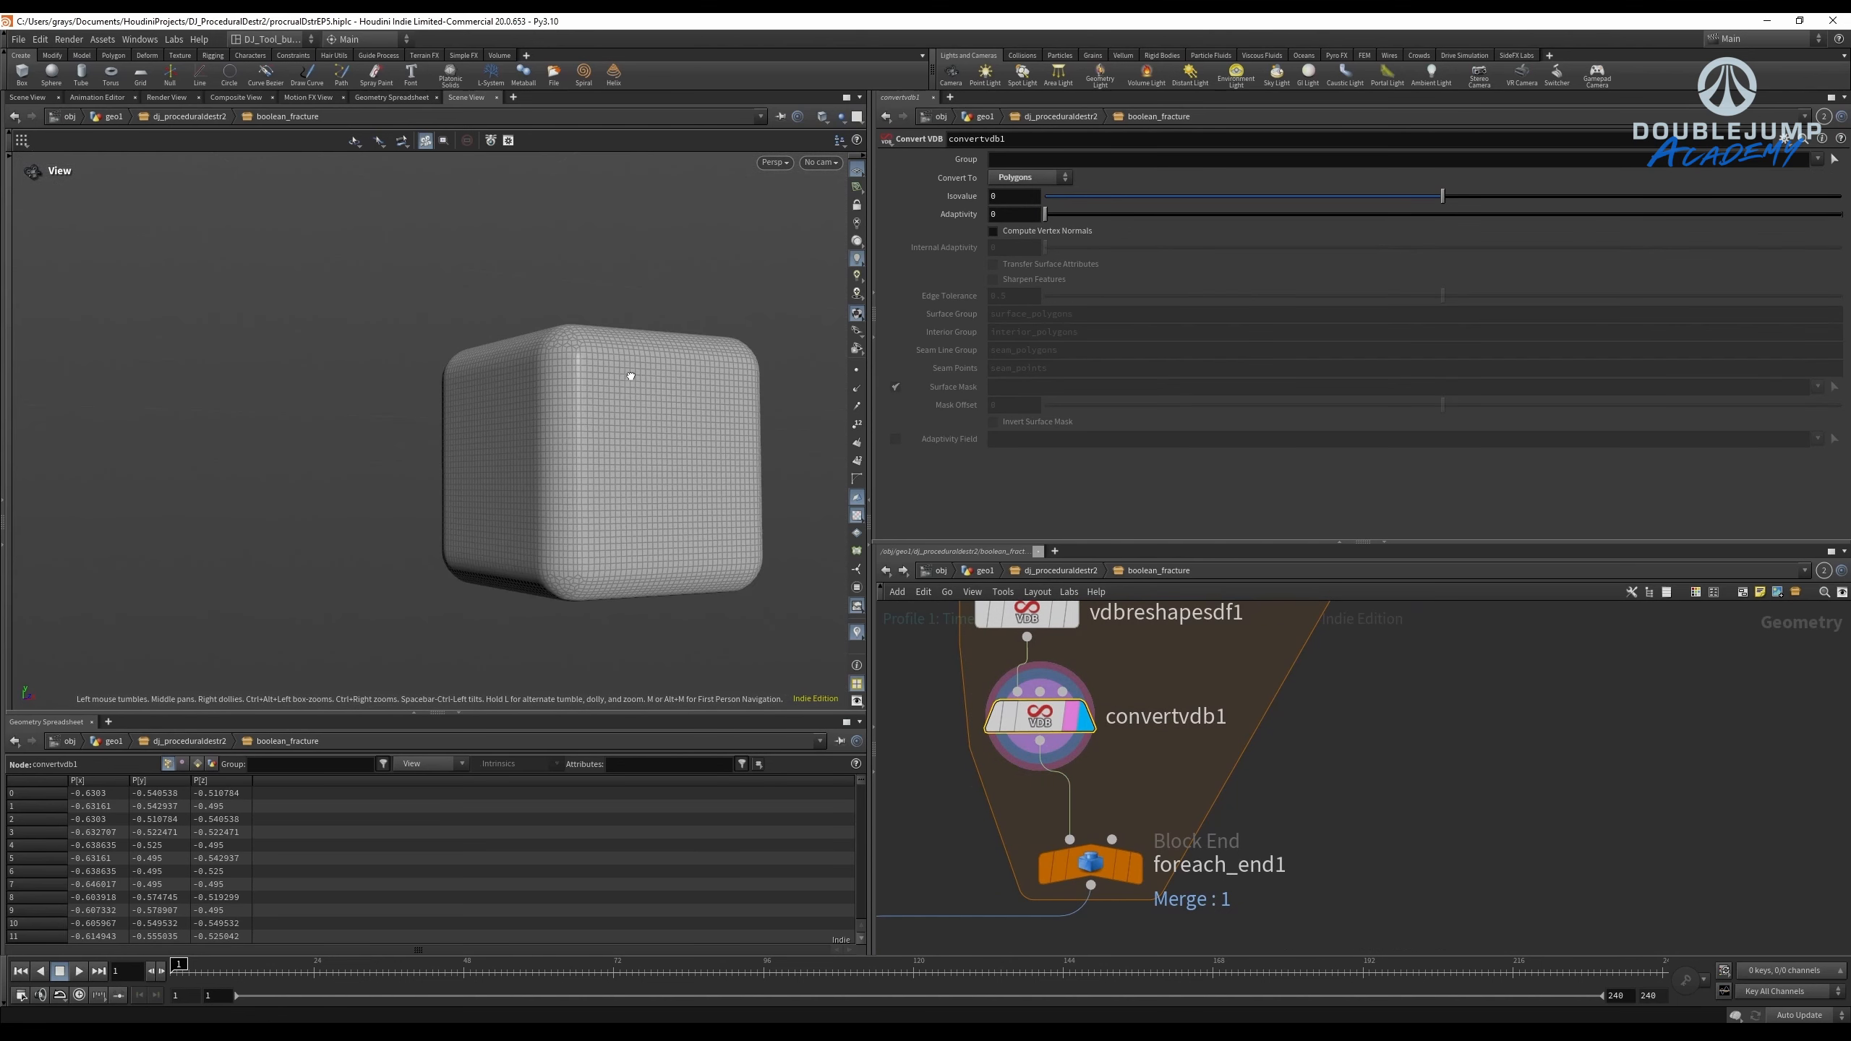
scroll(1191, 839, down, 3)
scroll(1167, 868, up, 3)
scroll(1101, 791, down, 3)
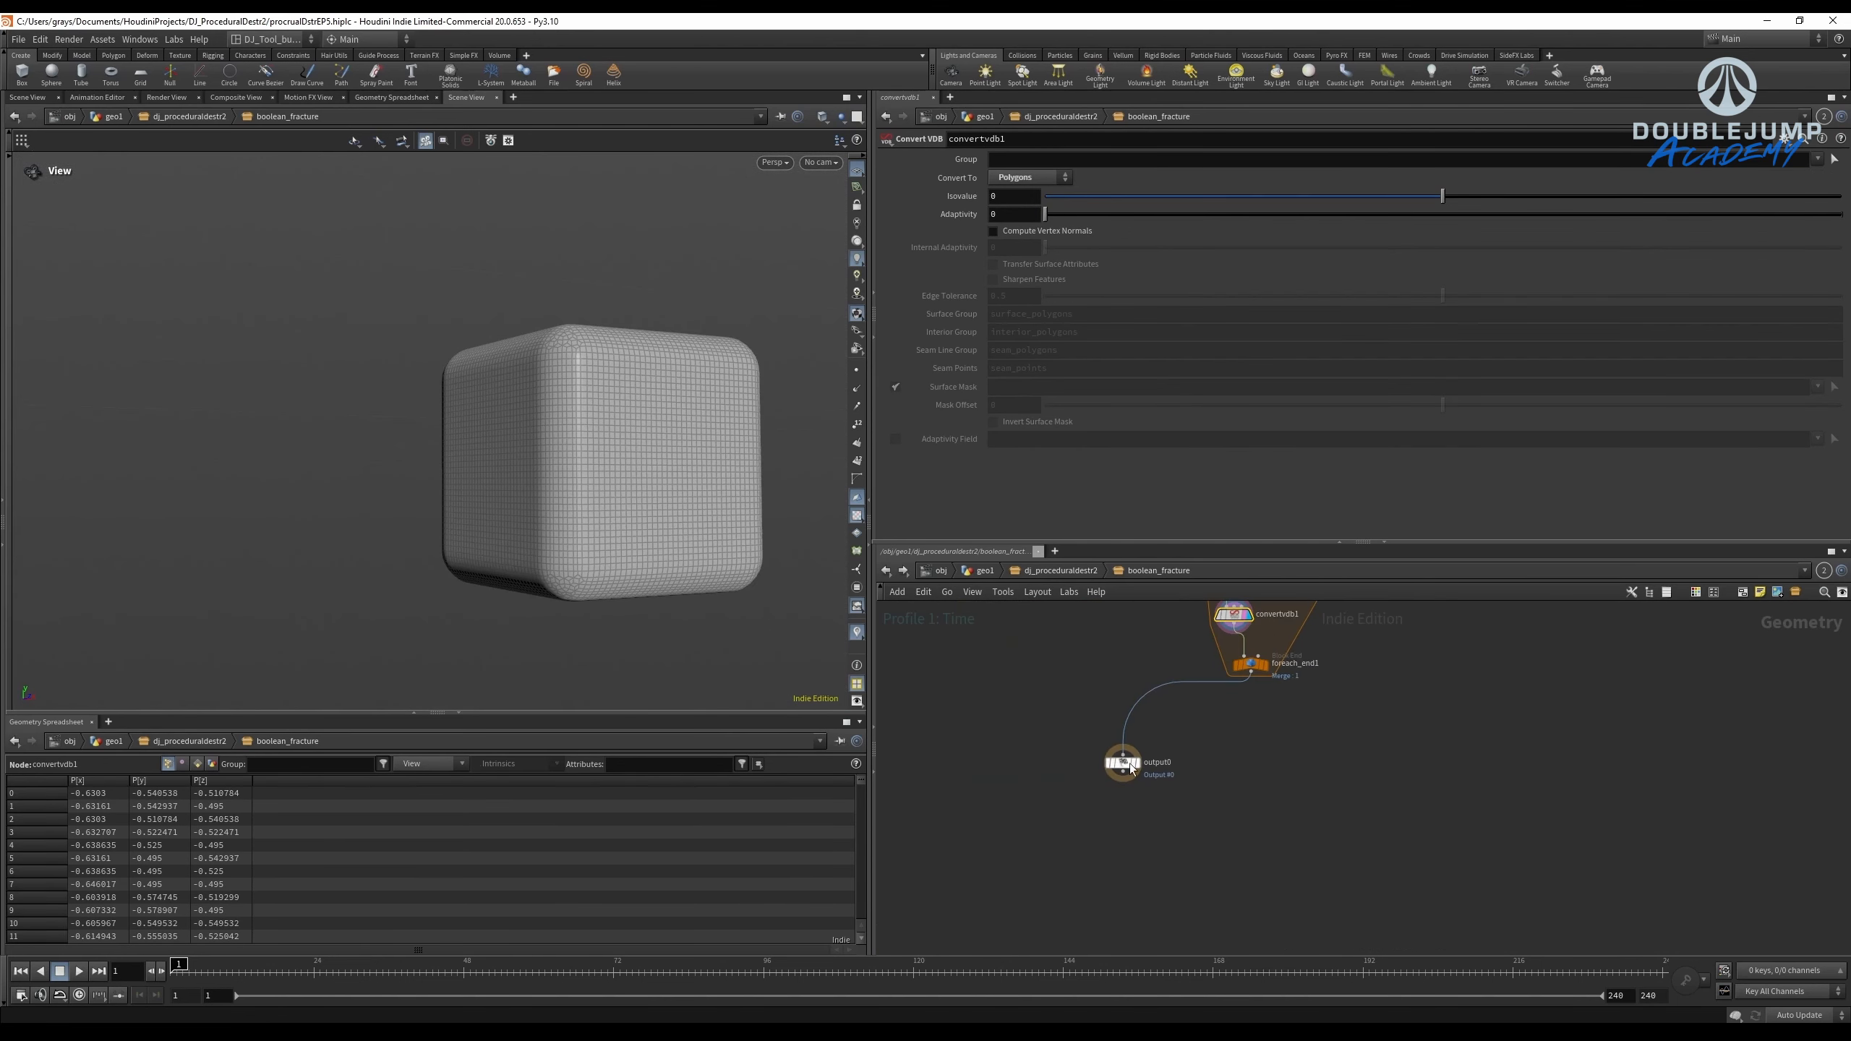
scroll(1178, 834, up, 3)
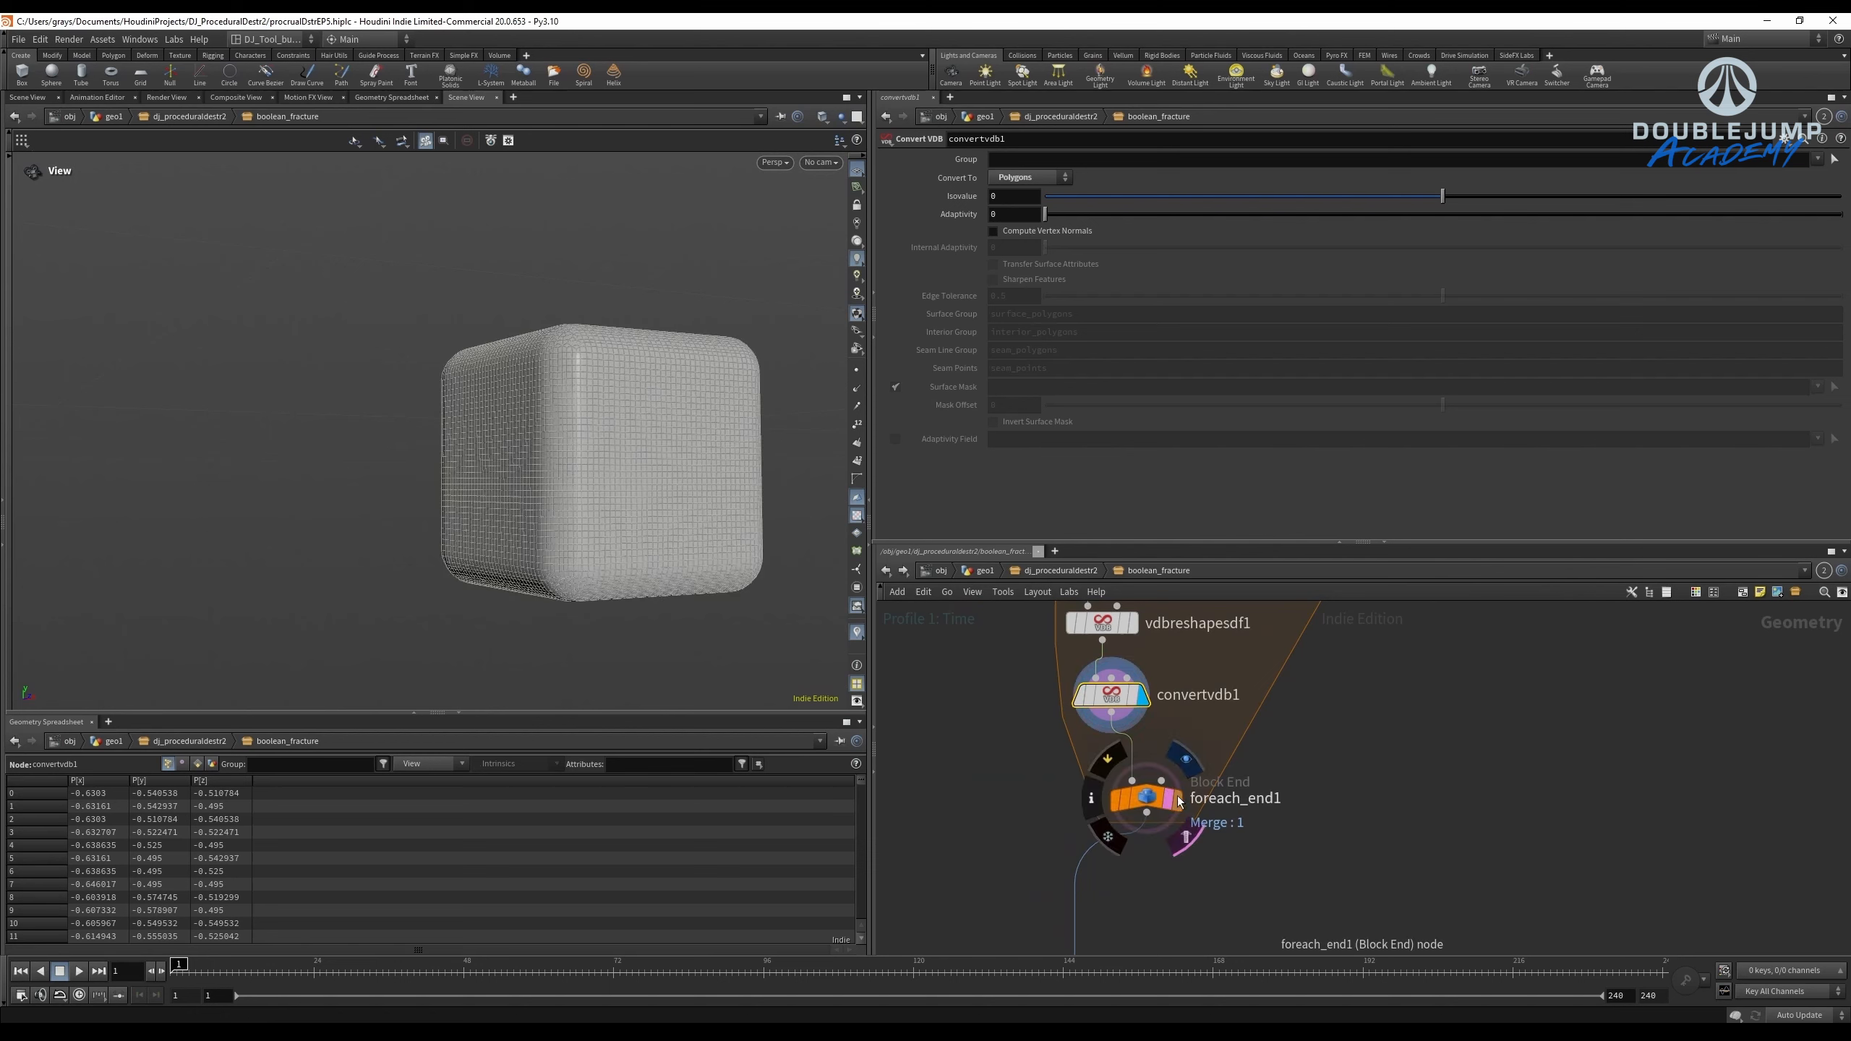
Select foreach_end1 to check its loop settings, and display foreach_begin2 to examine the cutter geometry.
click(1177, 804)
scroll(1196, 812, down, 5)
scroll(1201, 821, up, 3)
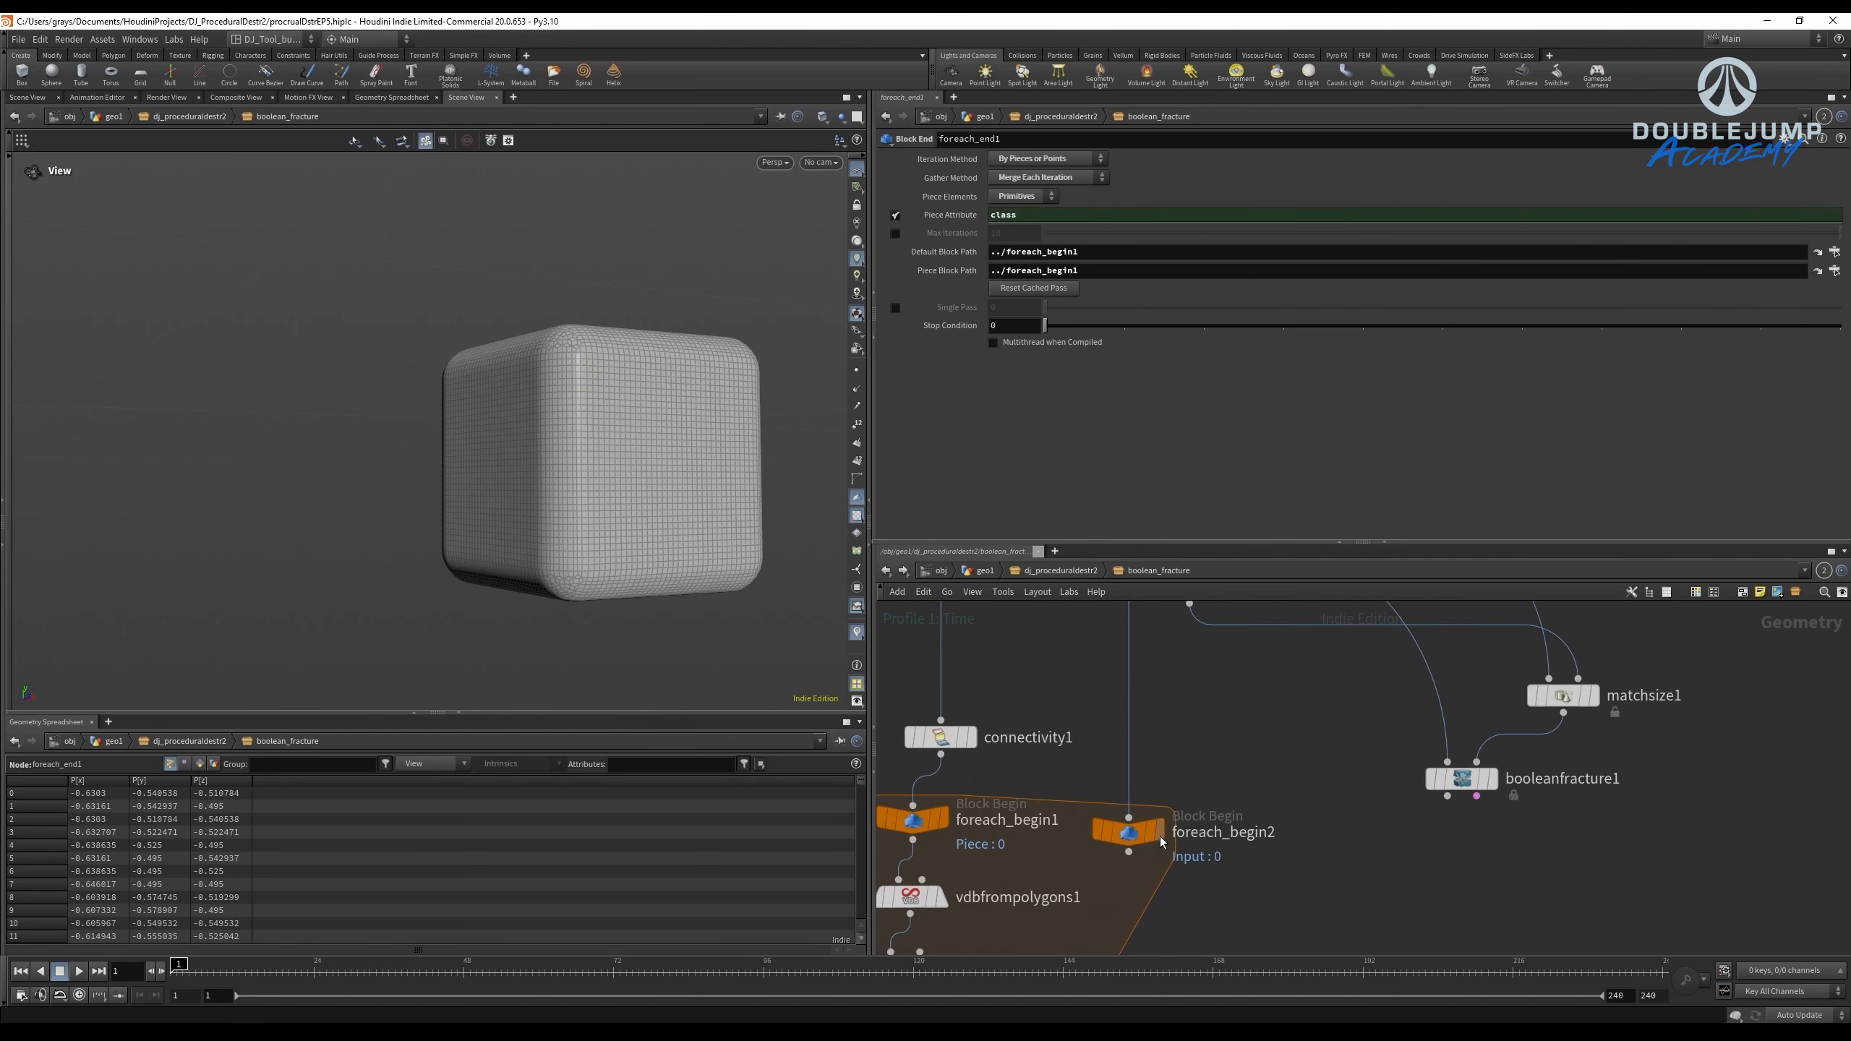
click(1187, 754)
scroll(1168, 885, down, 4)
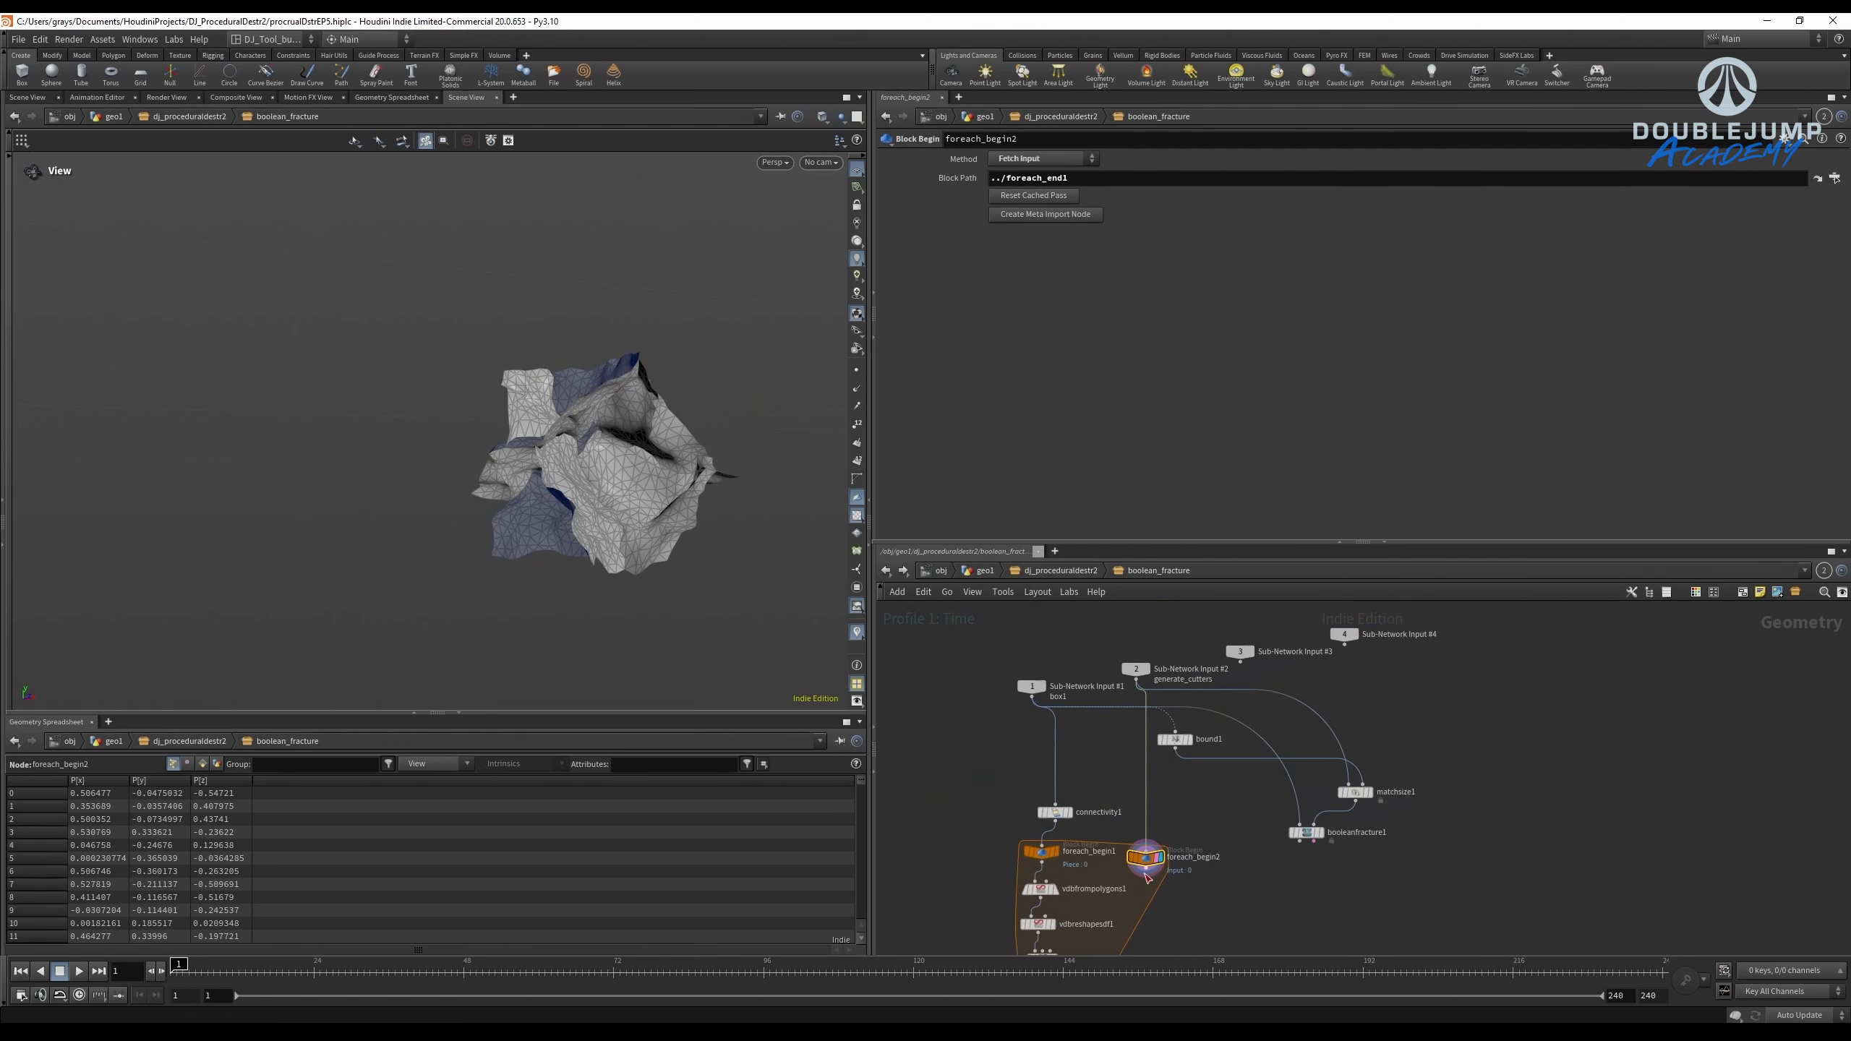
middle_click(1149, 864)
middle_click(1162, 864)
middle_drag(1181, 867, 1208, 695)
scroll(1206, 718, up, 3)
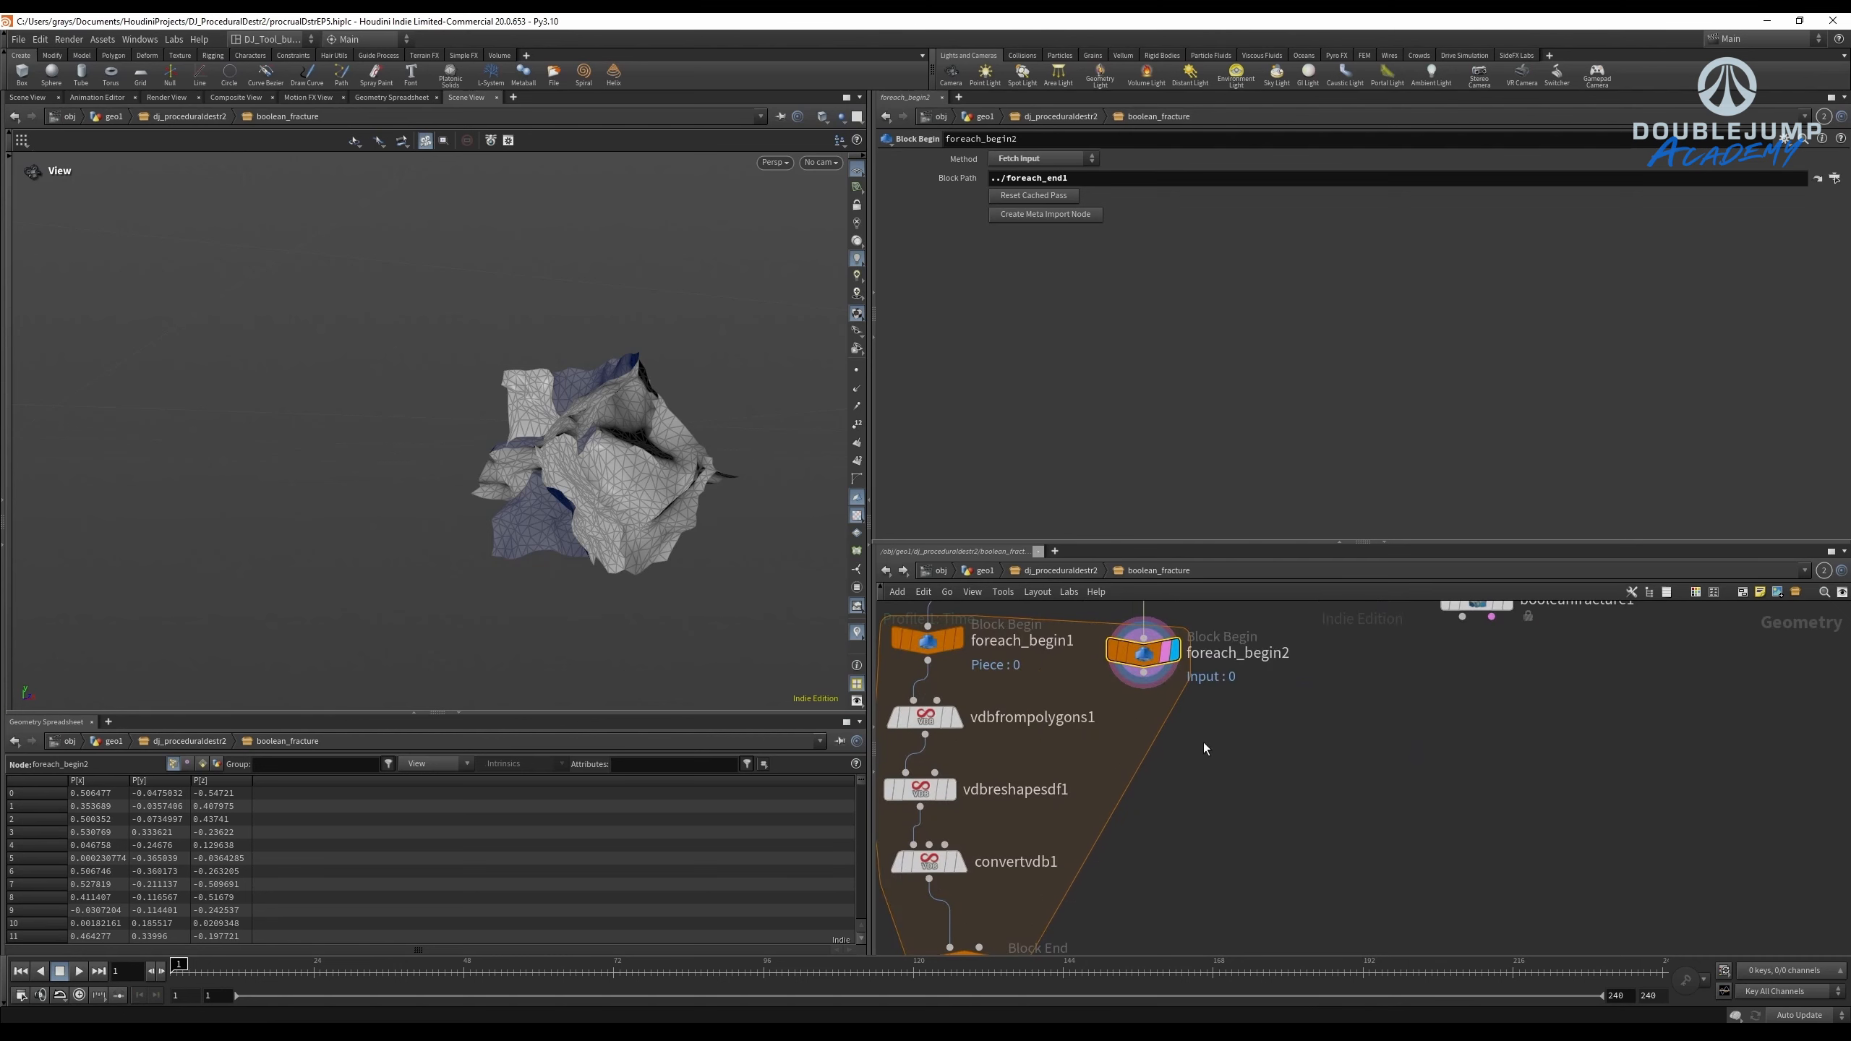
Add a Group node to the network below foreach_begin2.
key(Tab)
text(group)
key(Return)
click(1201, 742)
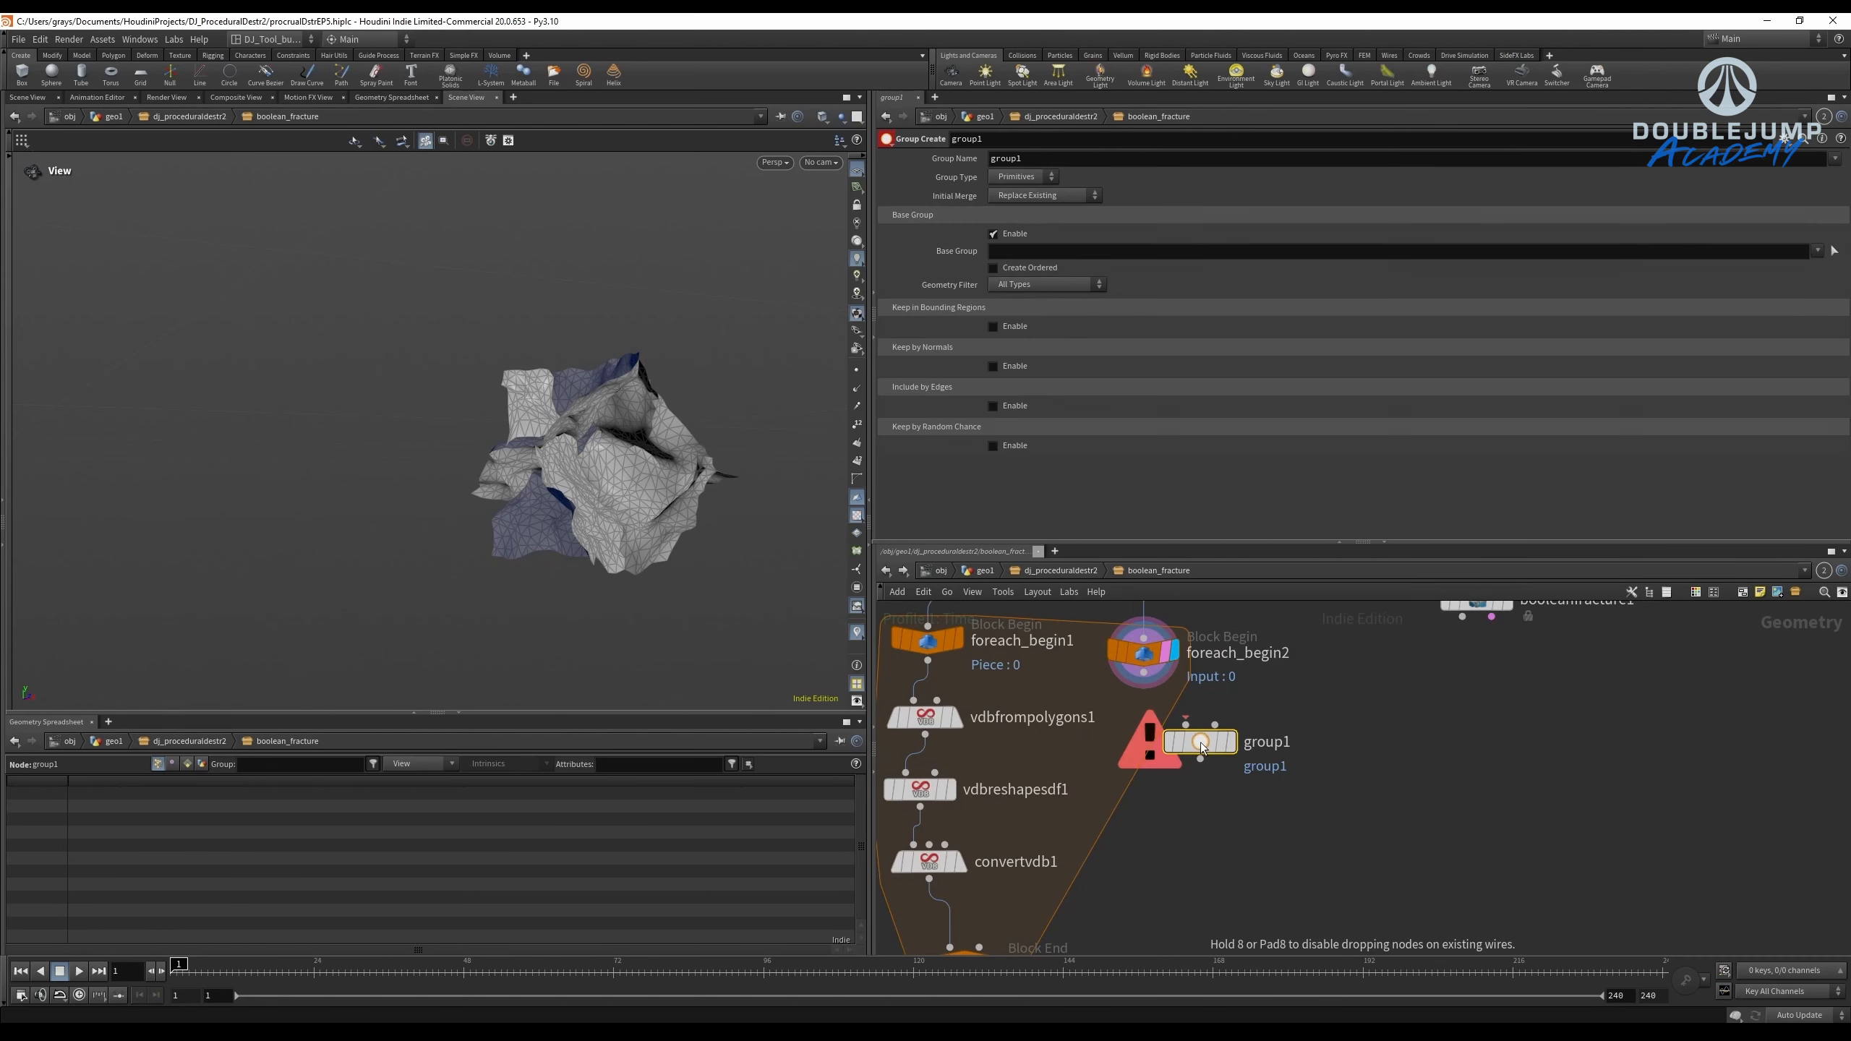
drag(1200, 742, 1158, 842)
Connect foreach_begin2 to group1's first input and convertvdb1 to its second input, and display group1.
middle_drag(1058, 850, 1085, 835)
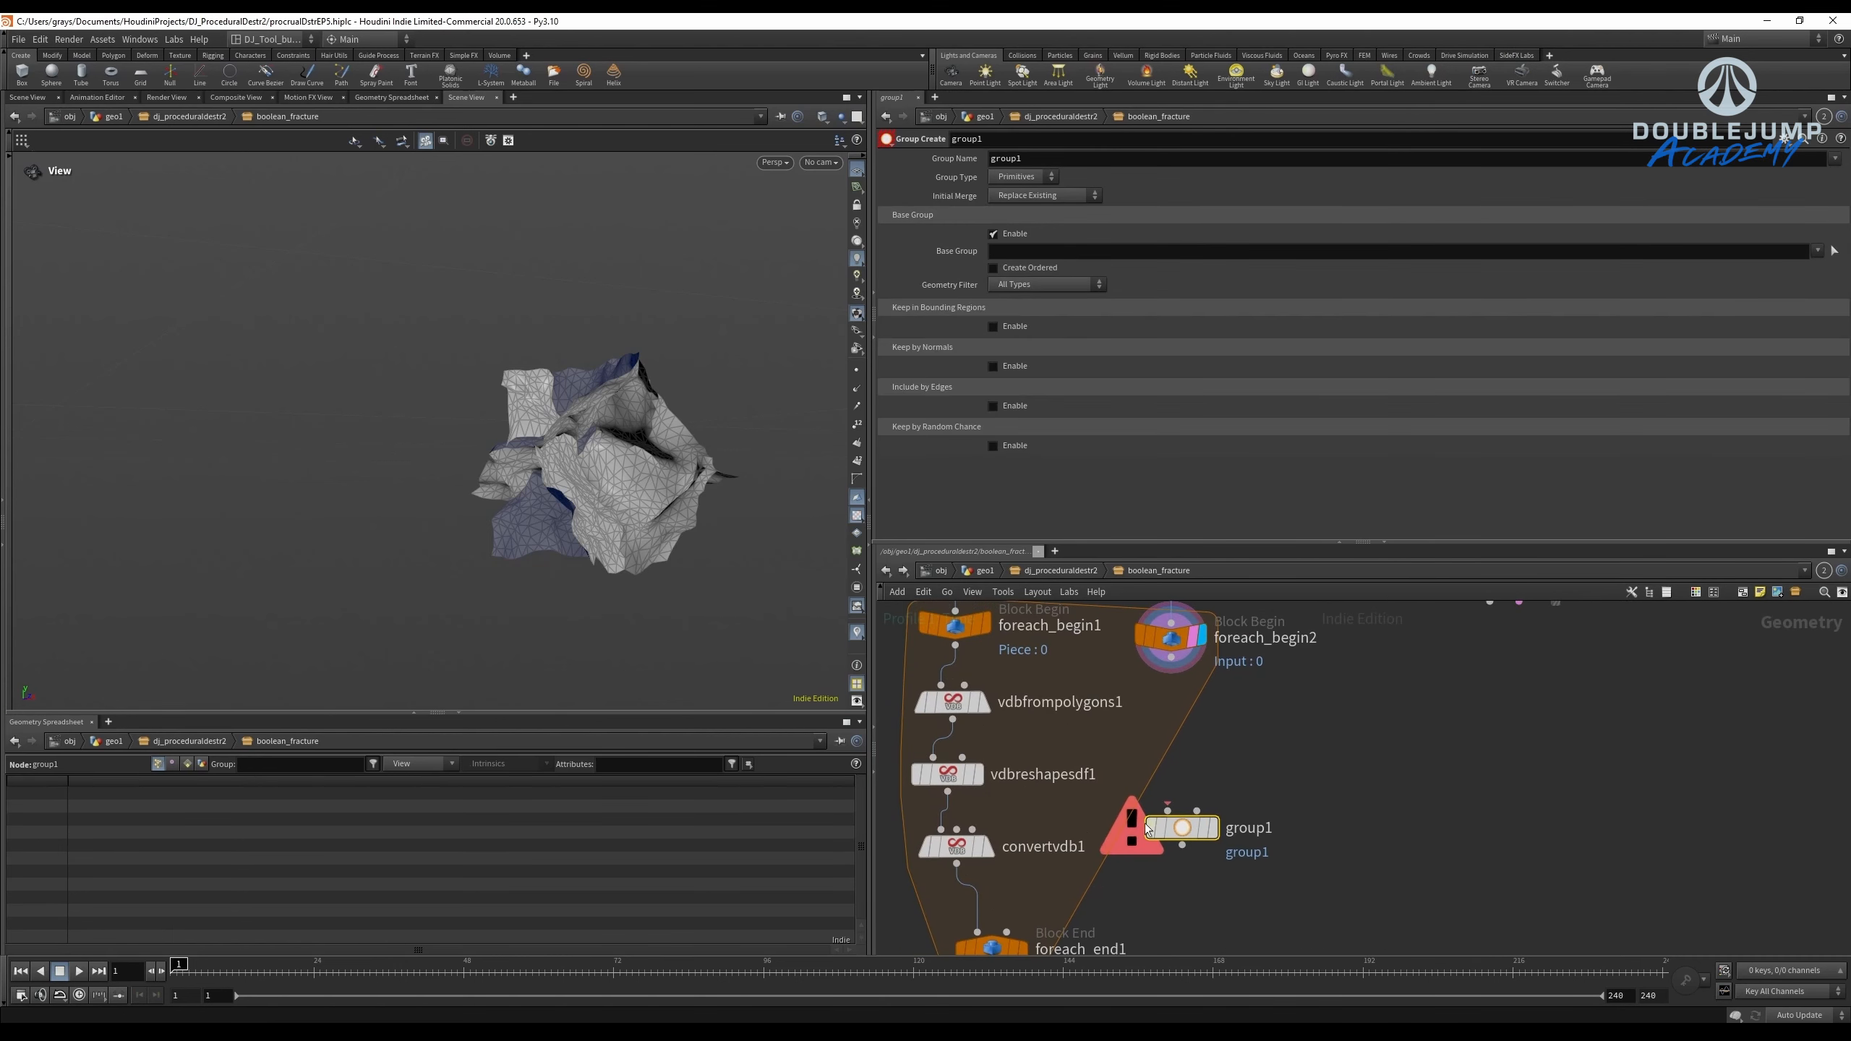
drag(1183, 820, 1166, 860)
click(1154, 846)
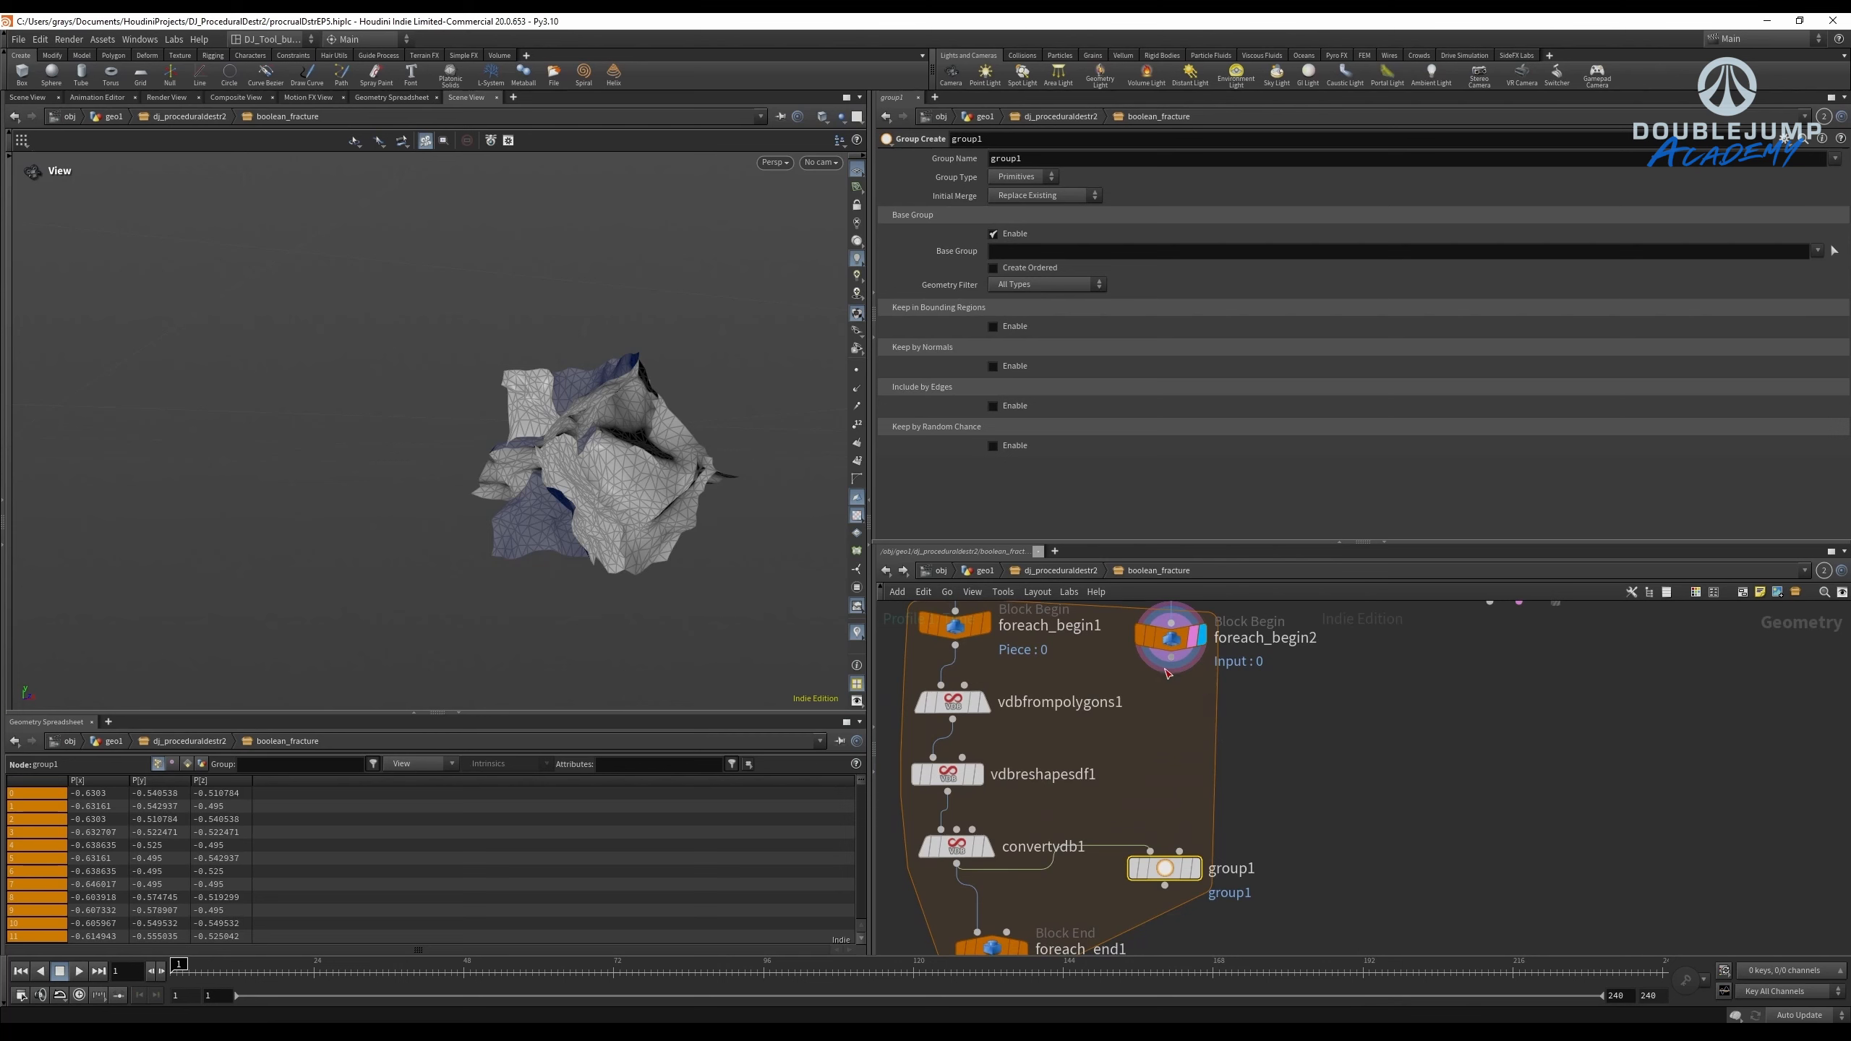
click(1147, 846)
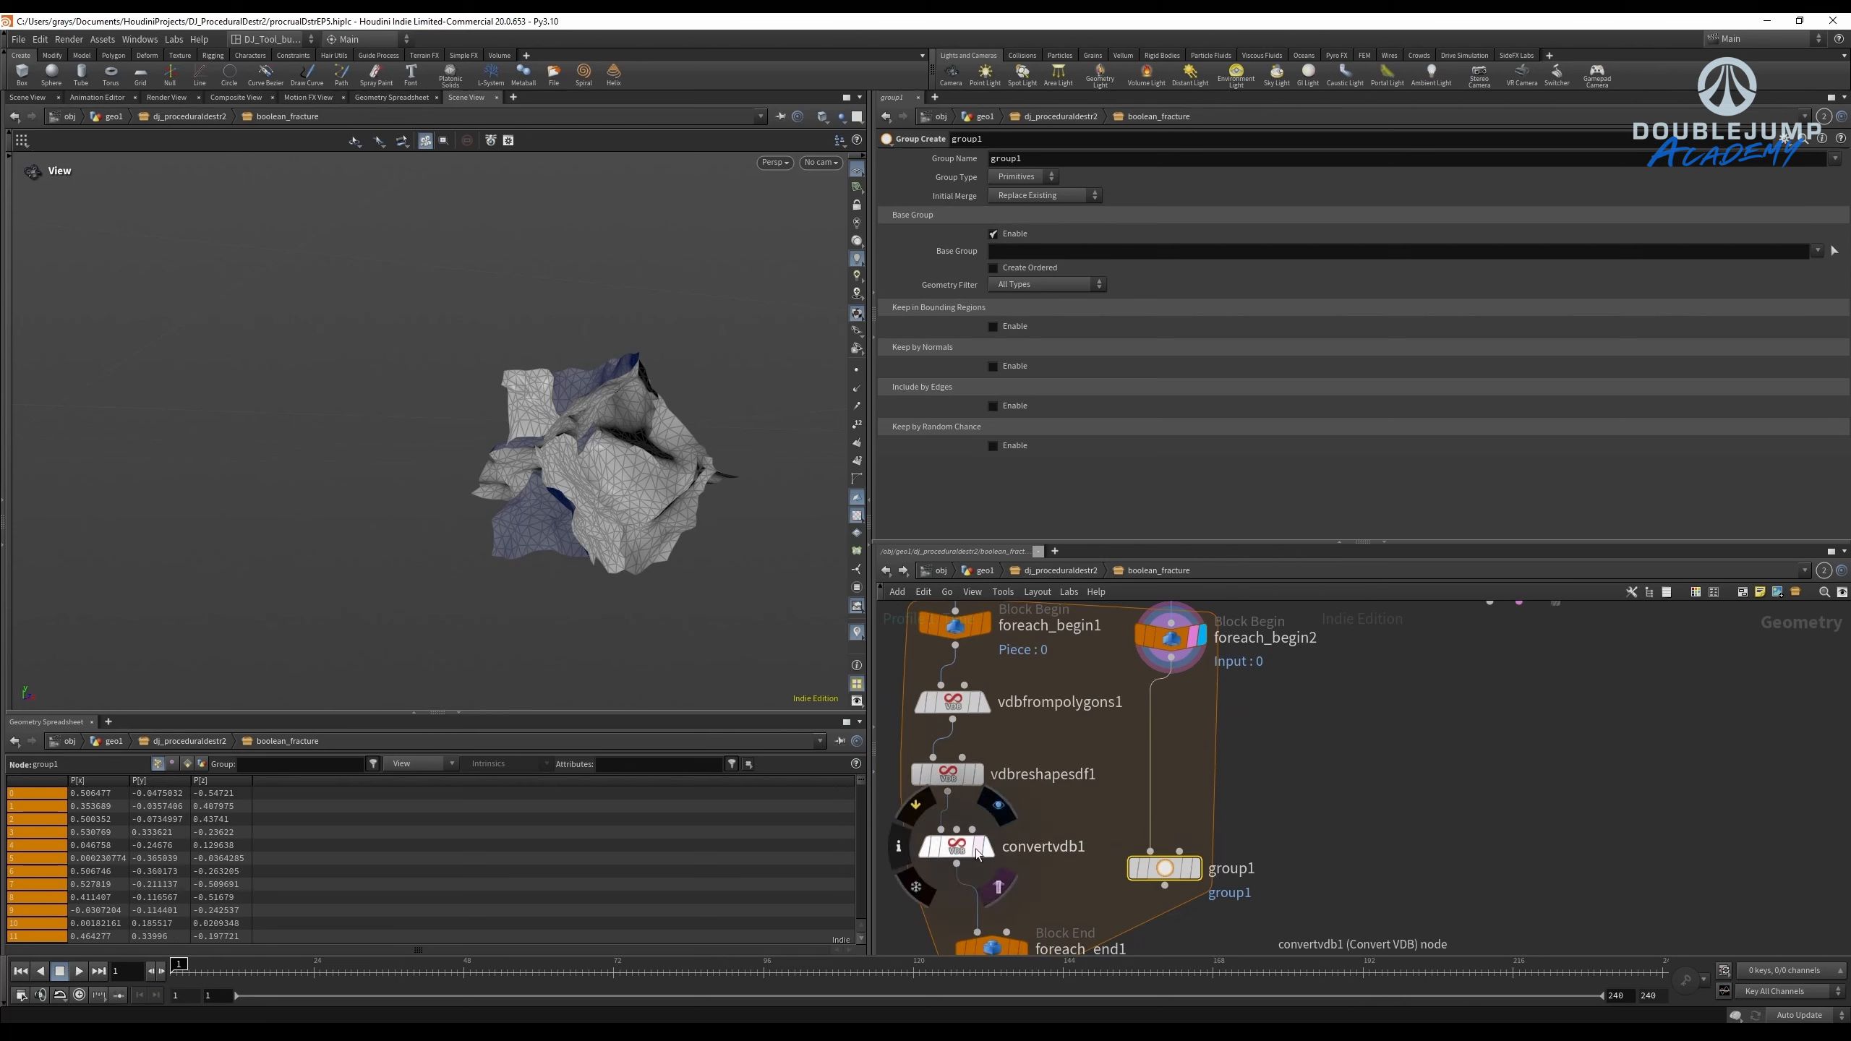
click(957, 864)
click(1179, 849)
click(1195, 874)
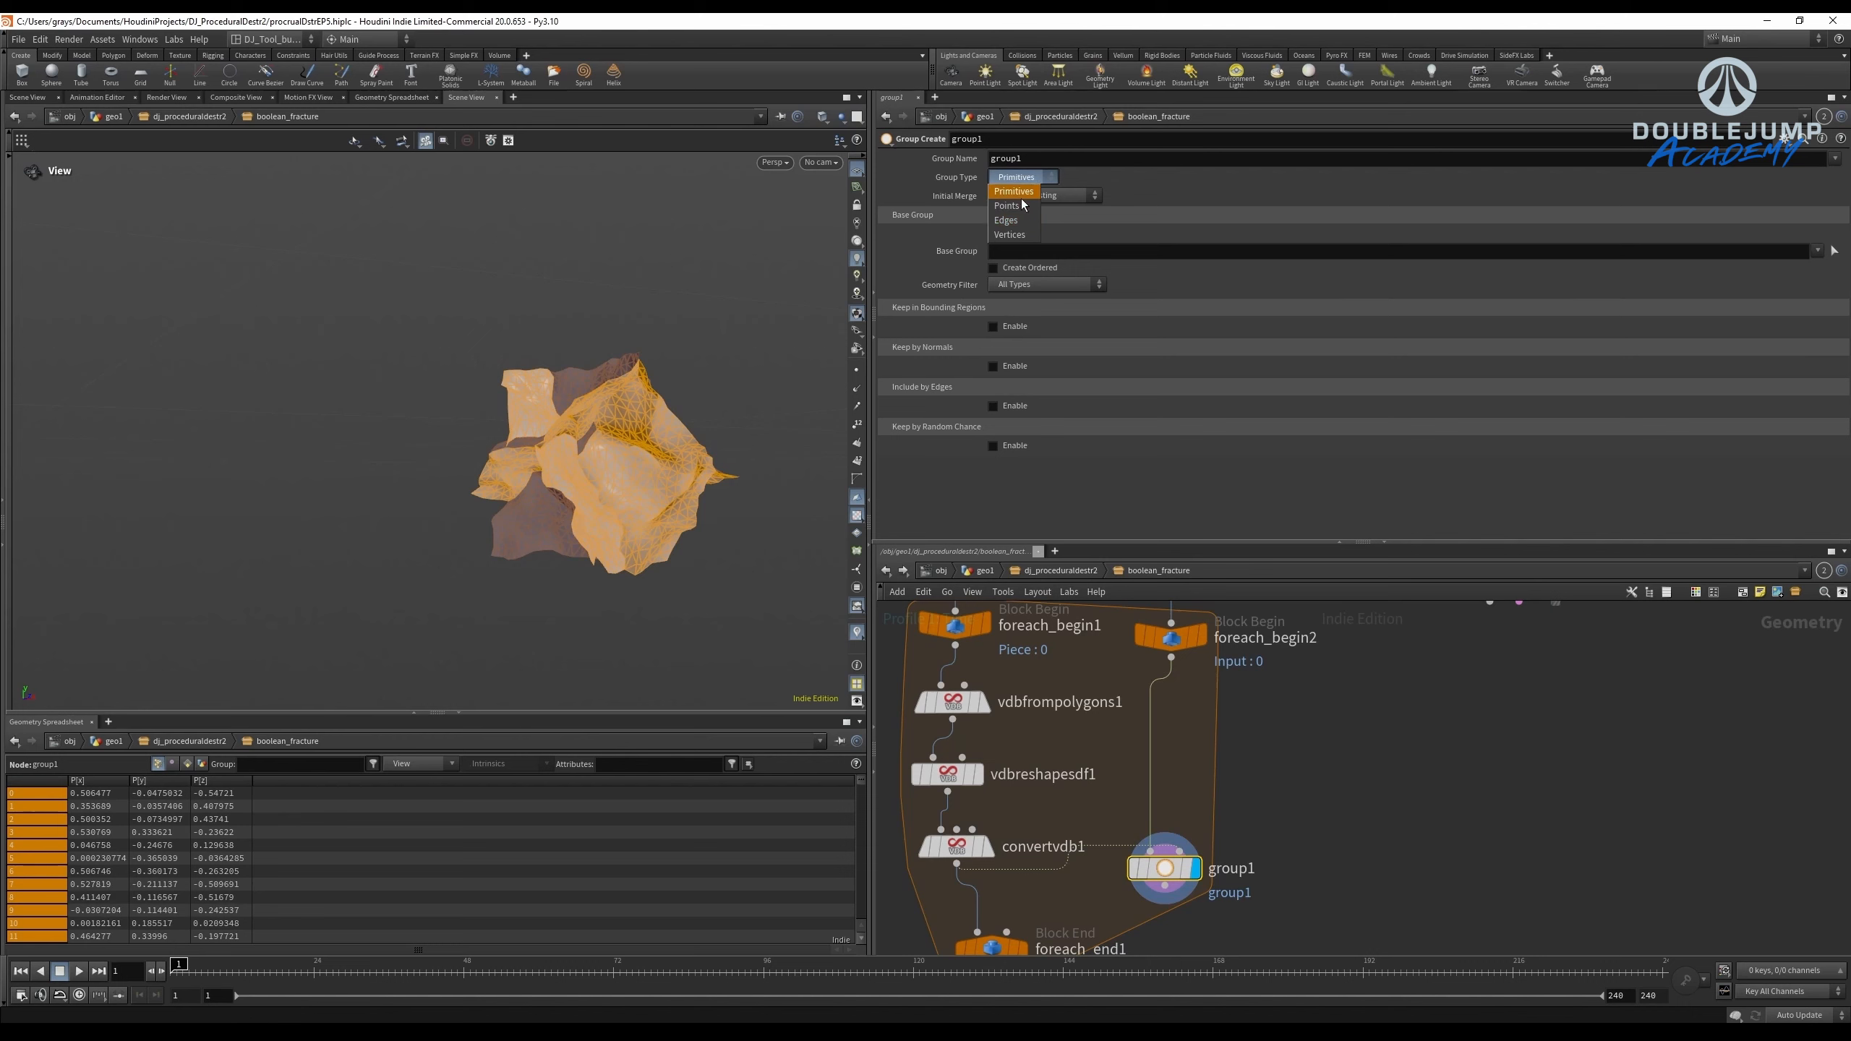
Set group1 to a Points group with the base group off and Keep in Bounding Regions using Bounding Object (points or vertices only).
click(1023, 206)
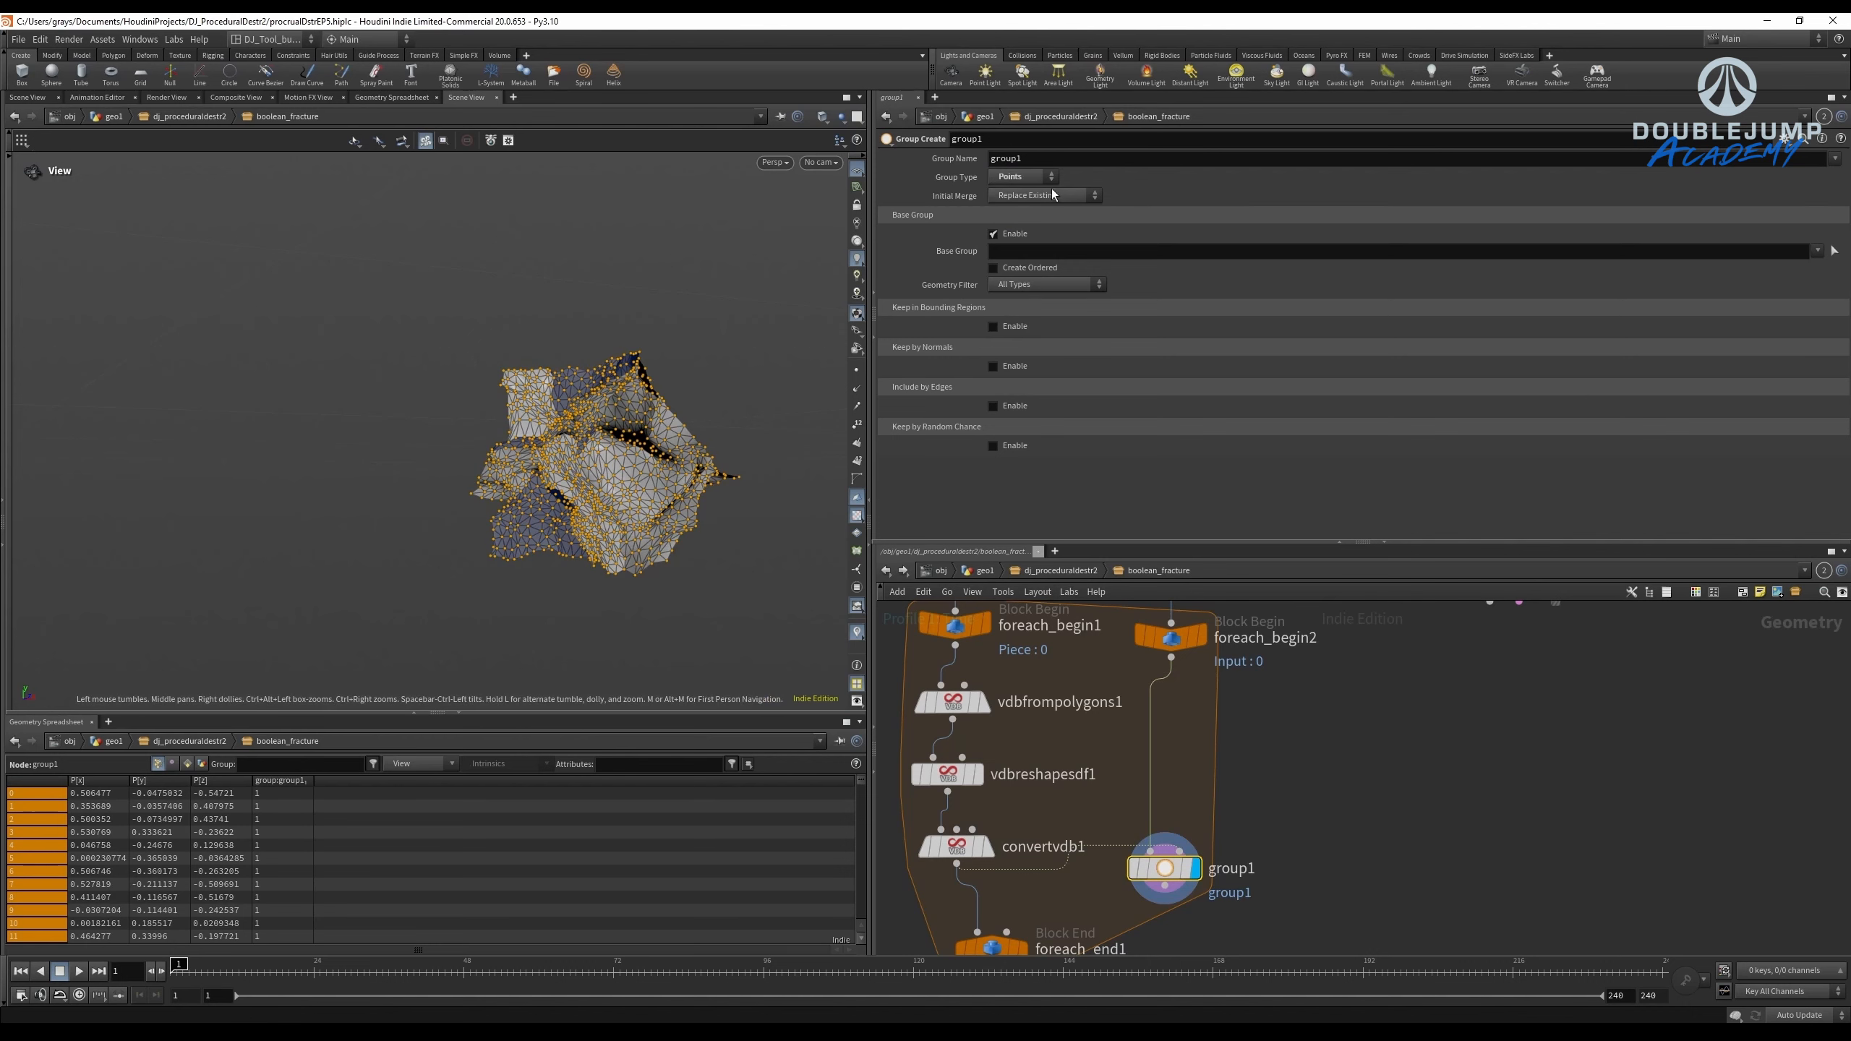
click(995, 235)
click(1015, 275)
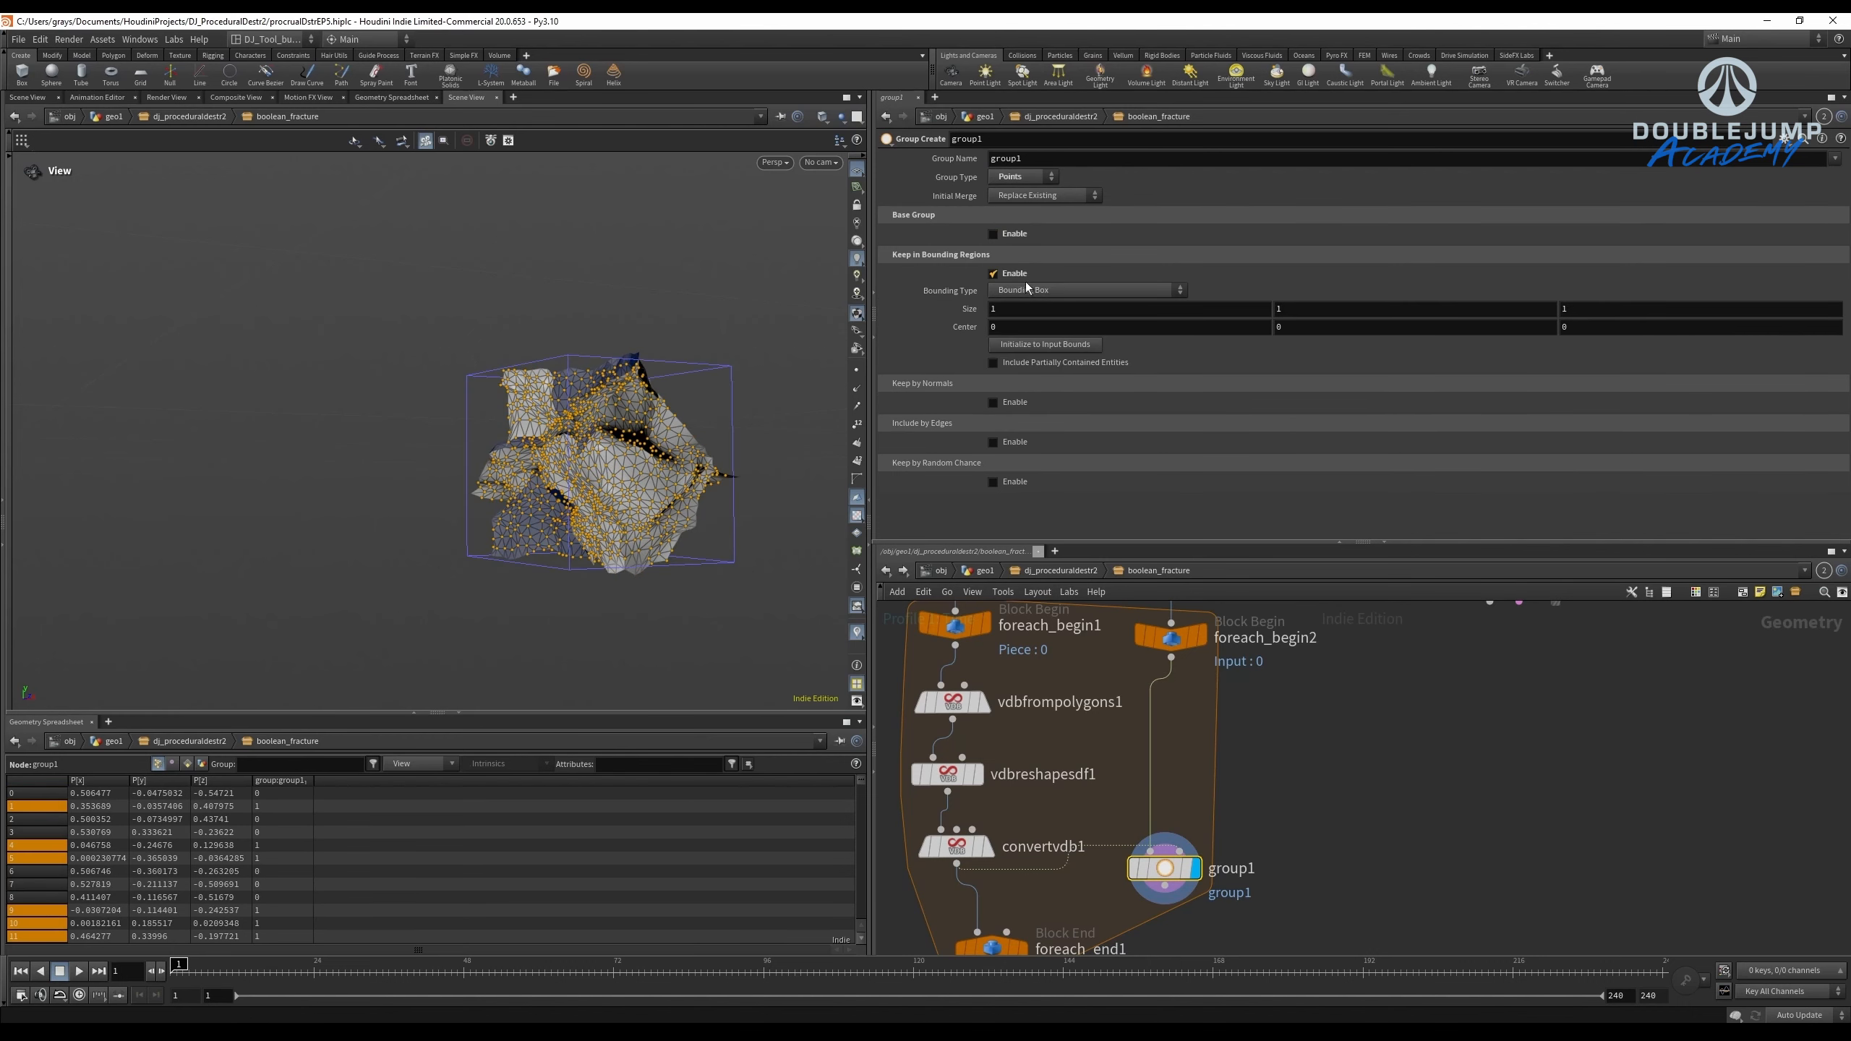
click(1028, 290)
click(1035, 329)
drag(711, 383, 735, 508)
Rearrange foreach_begin2 and group1 vertically inside the loop.
scroll(1196, 725, down, 5)
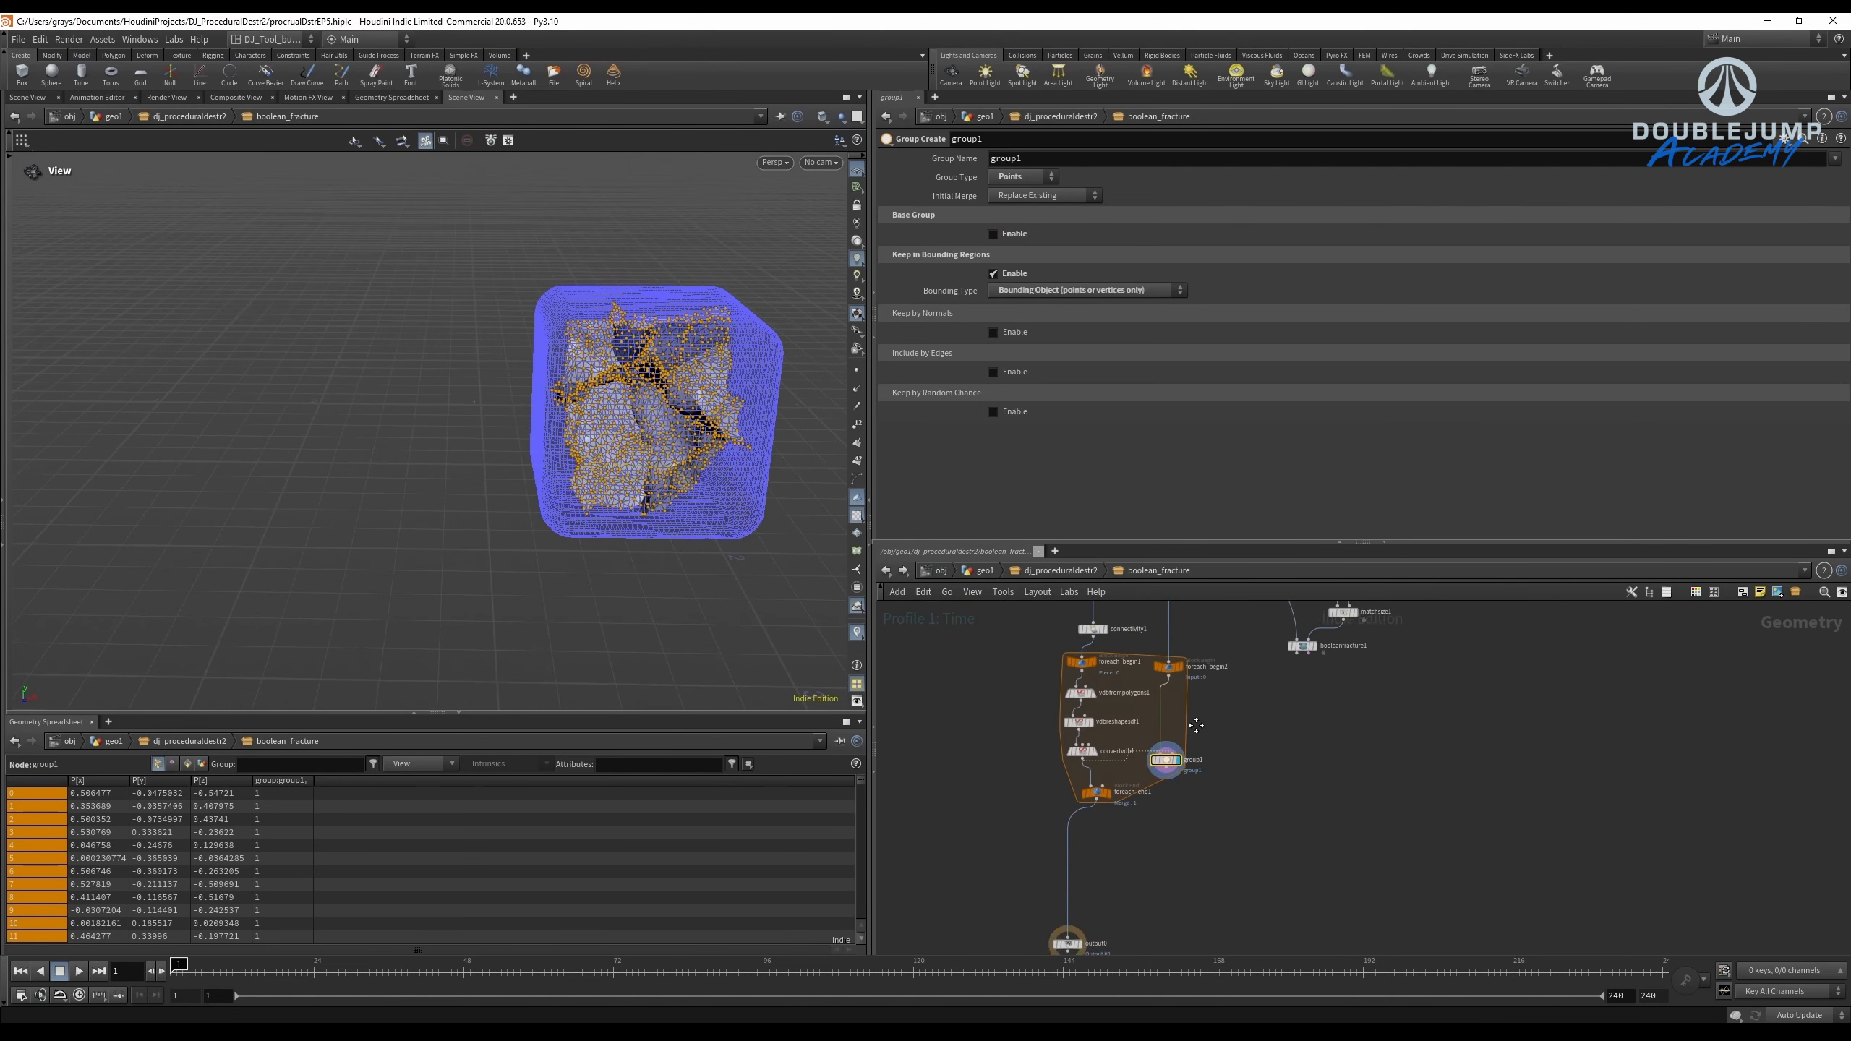
middle_drag(1196, 726, 1172, 864)
scroll(1171, 835, up, 3)
click(1137, 789)
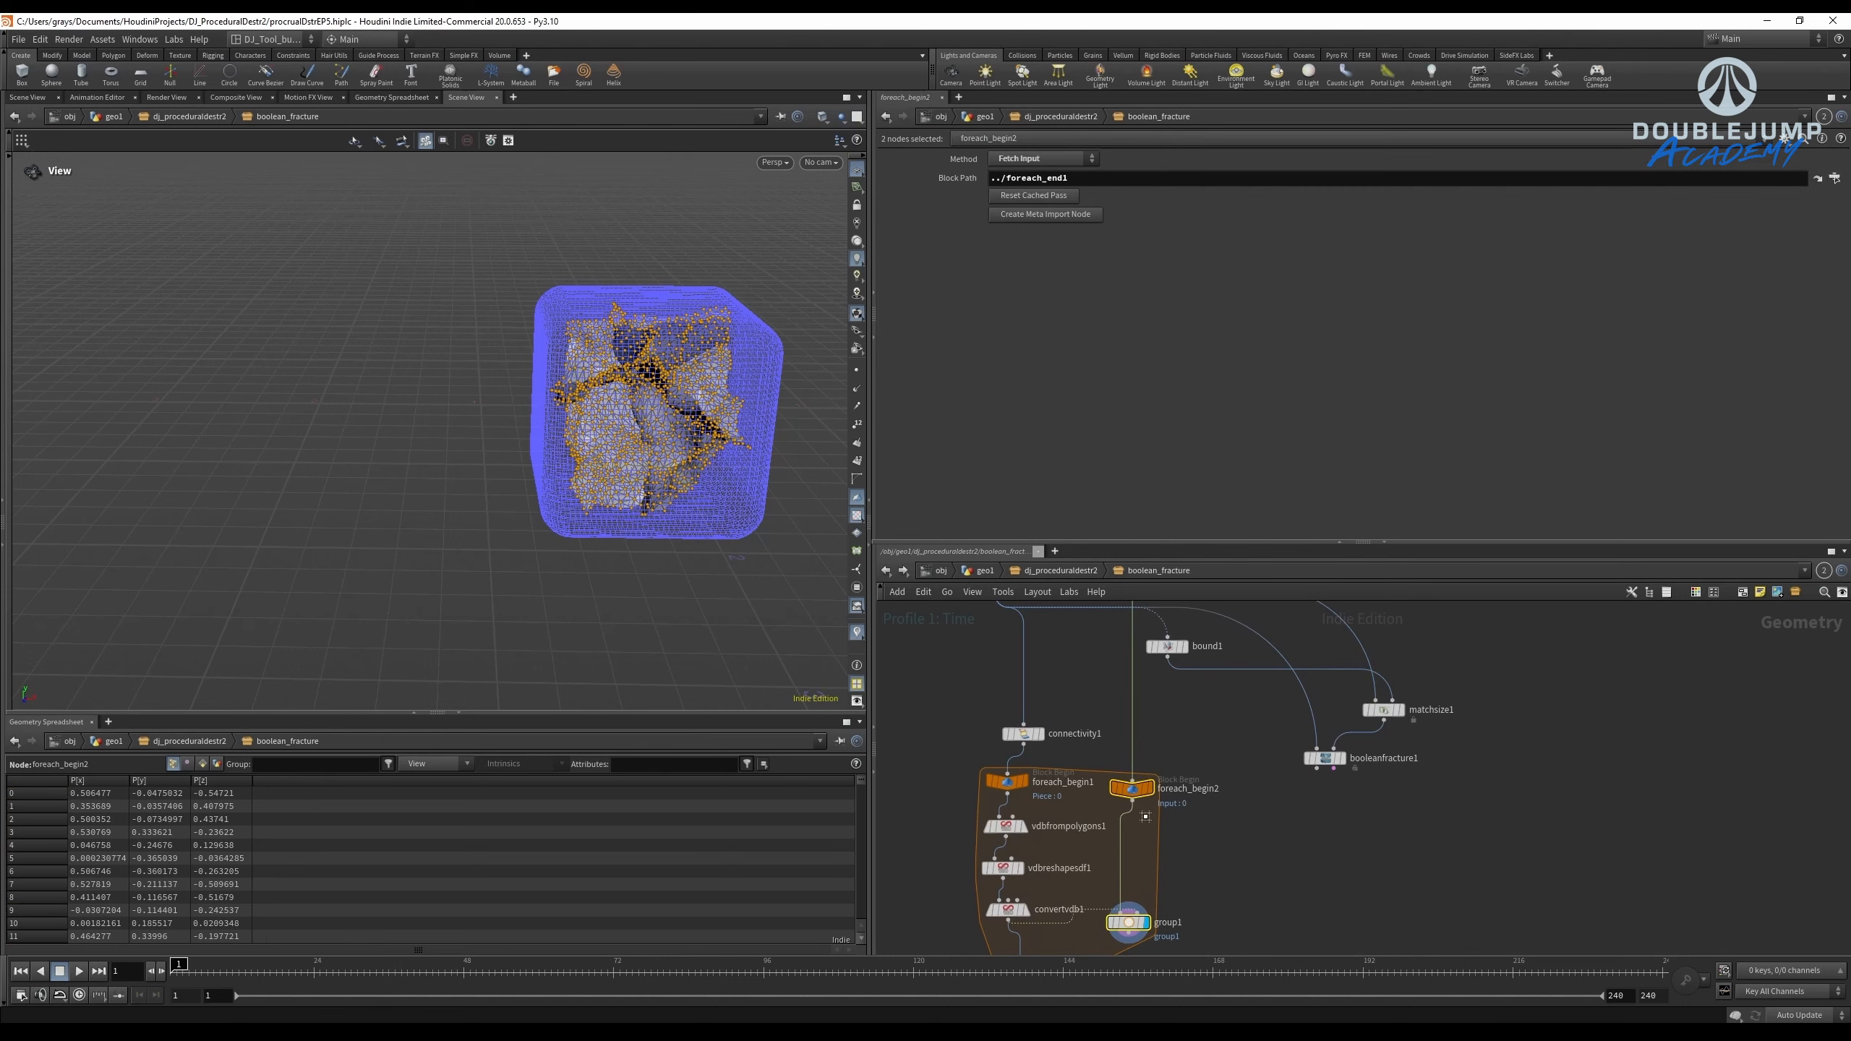
key(a)
drag(1142, 782, 1146, 813)
middle_drag(1227, 804, 1224, 725)
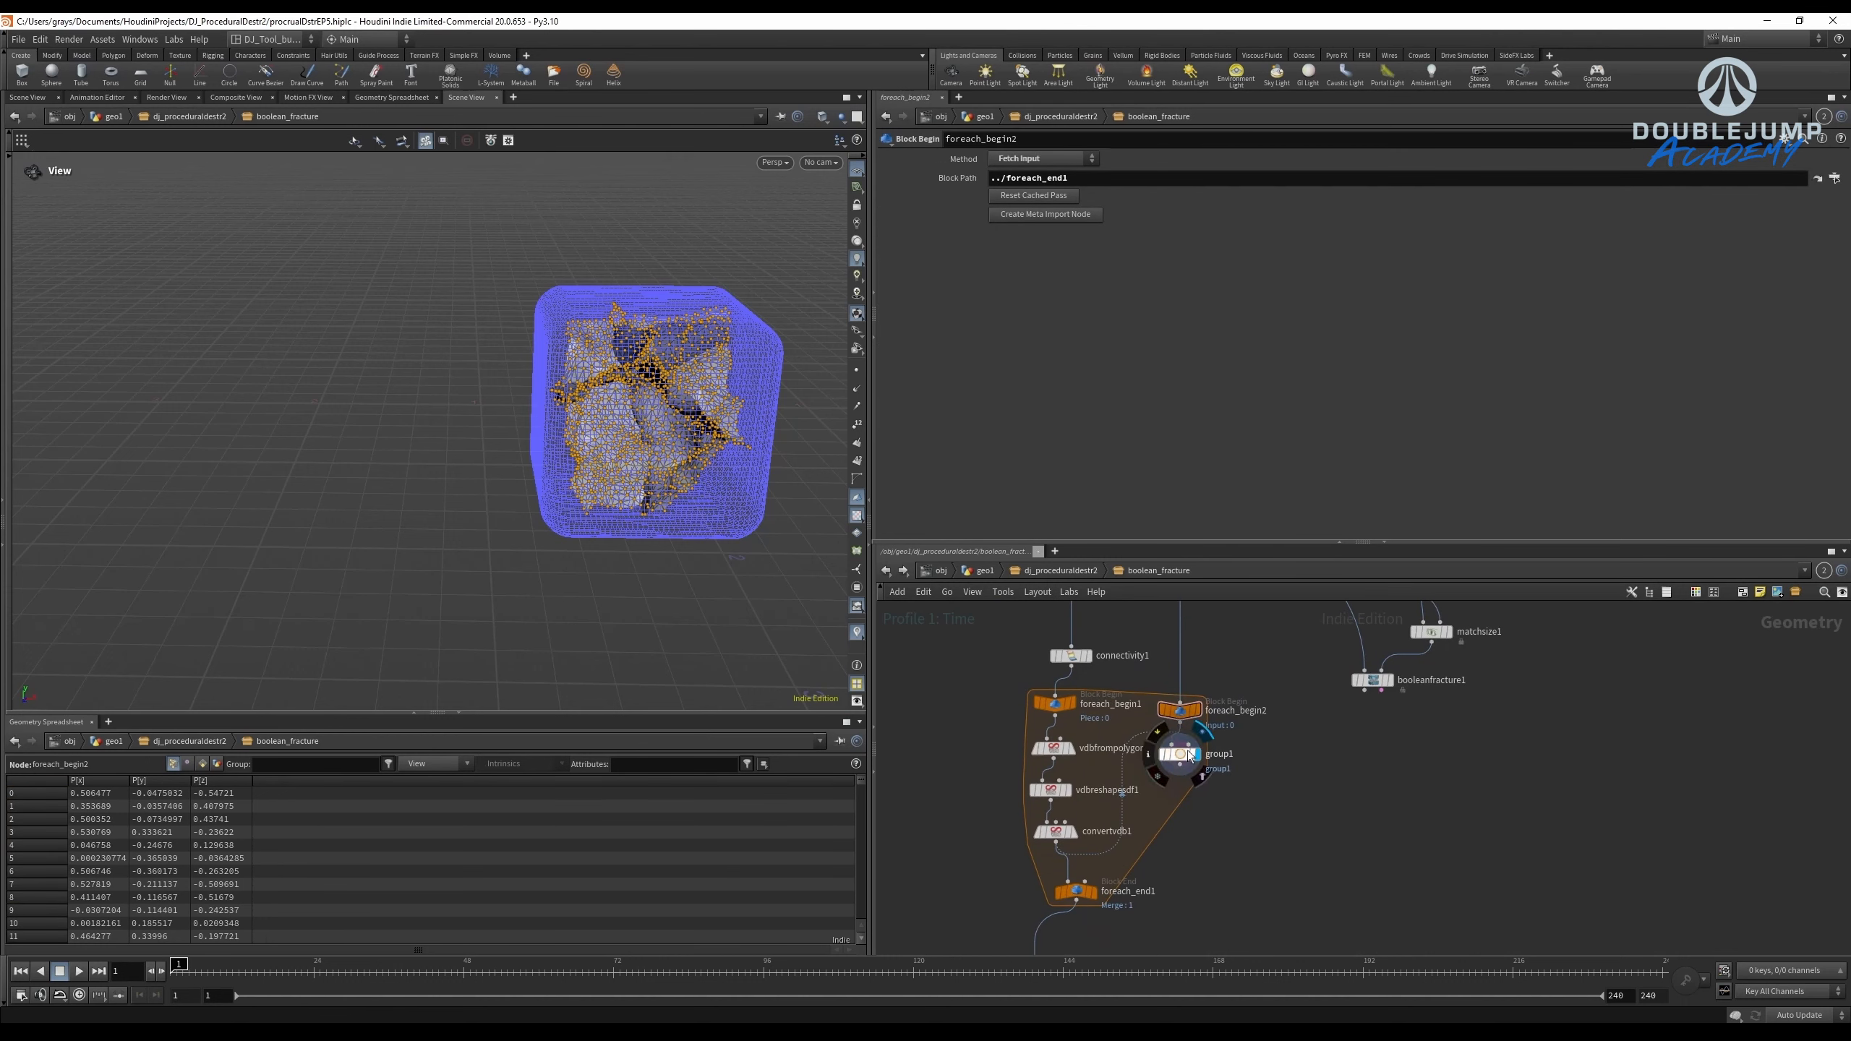
drag(1188, 751, 1188, 833)
Rewire foreach_begin2 to take its input from matchsize1 instead of the generate_cutters sub-network input.
middle_drag(1304, 675, 1282, 820)
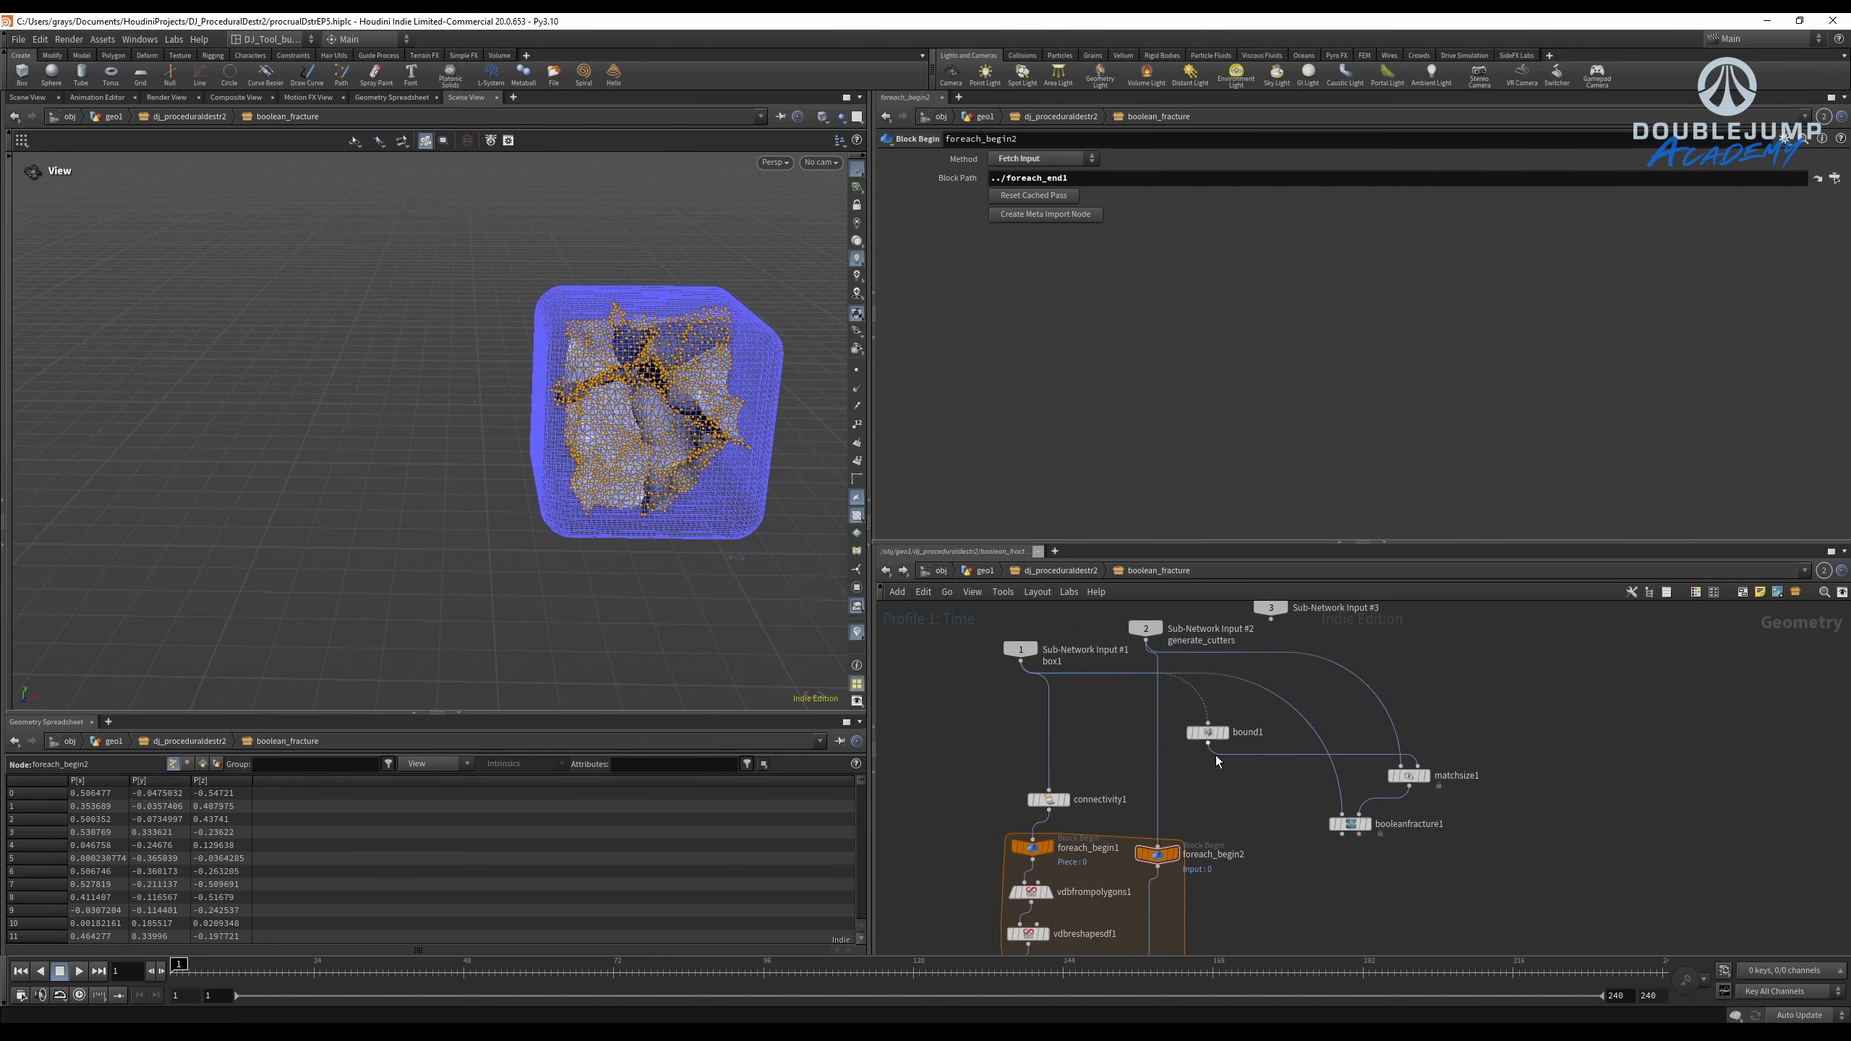
click(1163, 849)
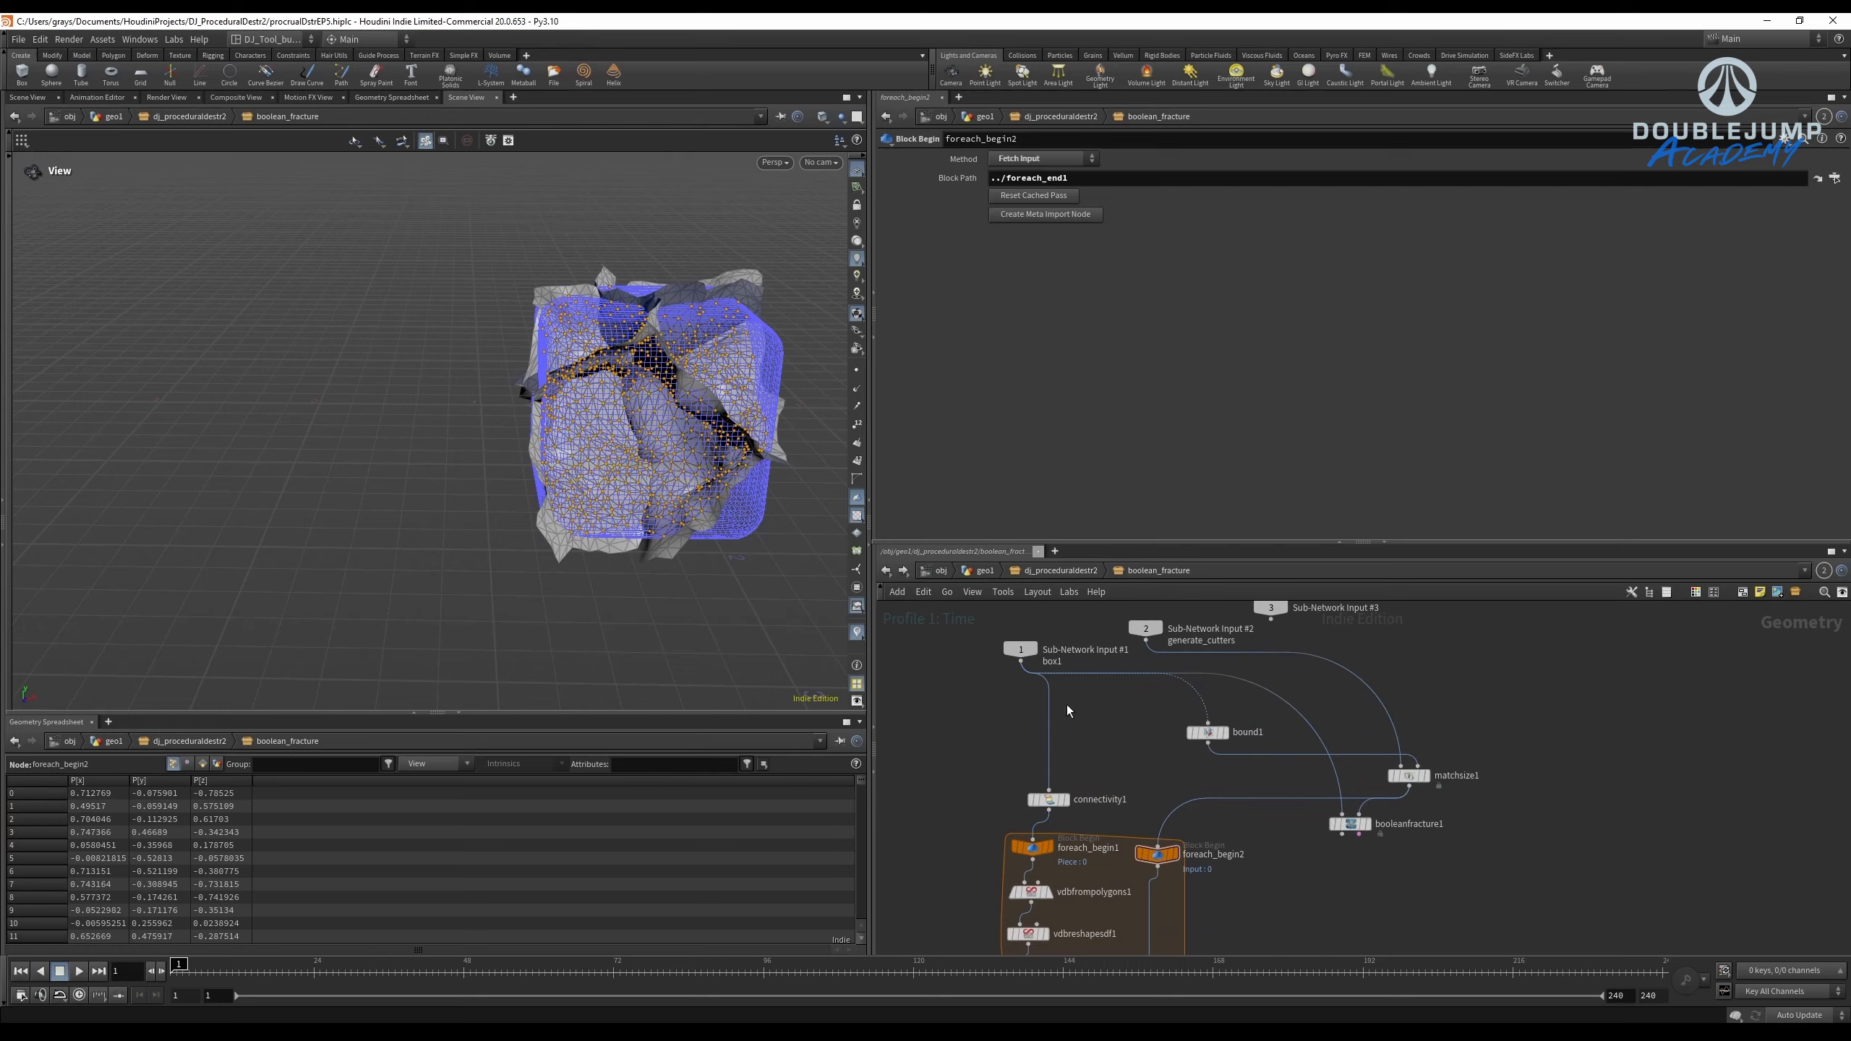
drag(625, 453, 758, 496)
Display matchsize1 and reposition matchsize1 and booleanfracture1 in the network.
scroll(1475, 790, up, 1)
middle_drag(1474, 790, 1351, 764)
click(1294, 751)
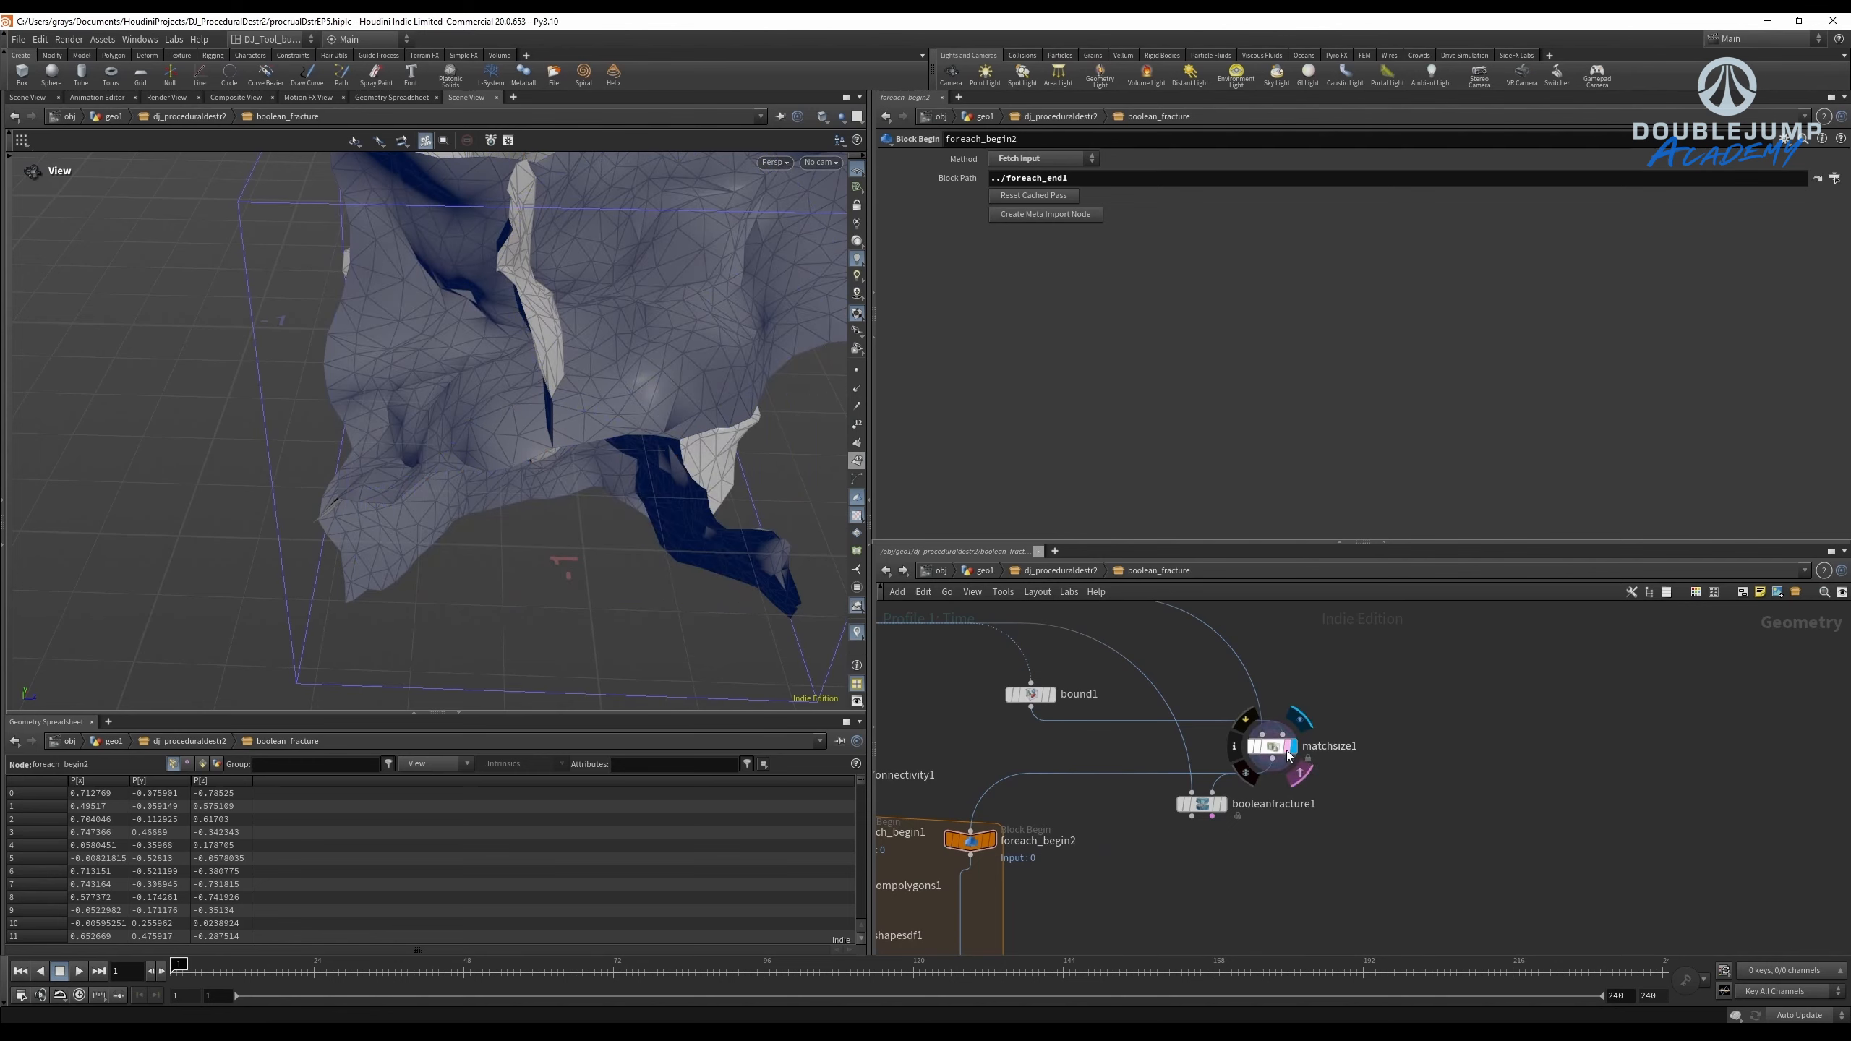
drag(1287, 750, 1095, 740)
drag(1212, 807, 1248, 869)
scroll(1077, 899, down, 1)
middle_drag(1076, 899, 1203, 648)
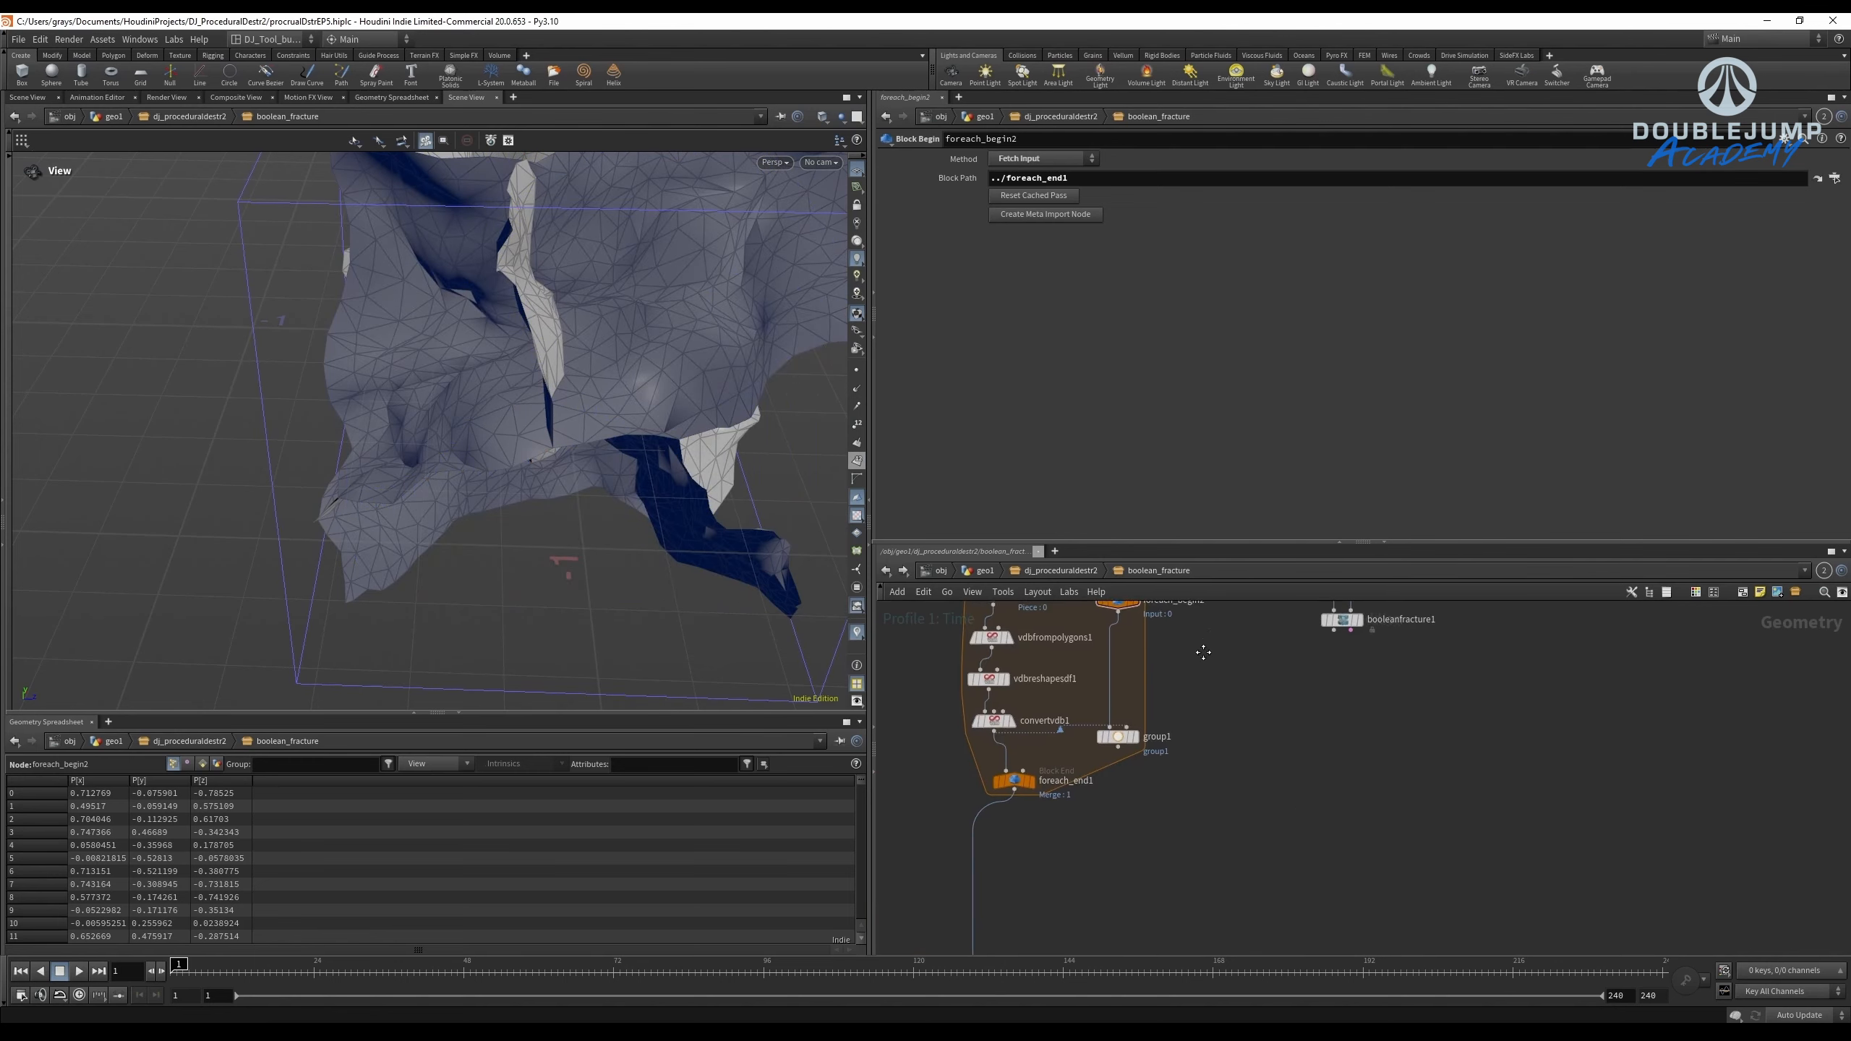
Display group1, inspect its grouped cutter points, and move foreach_end1 down to make room in the loop.
scroll(1130, 729, up, 3)
click(1135, 749)
click(1130, 750)
drag(568, 437, 504, 505)
middle_drag(1176, 896, 1265, 761)
scroll(1265, 761, down, 4)
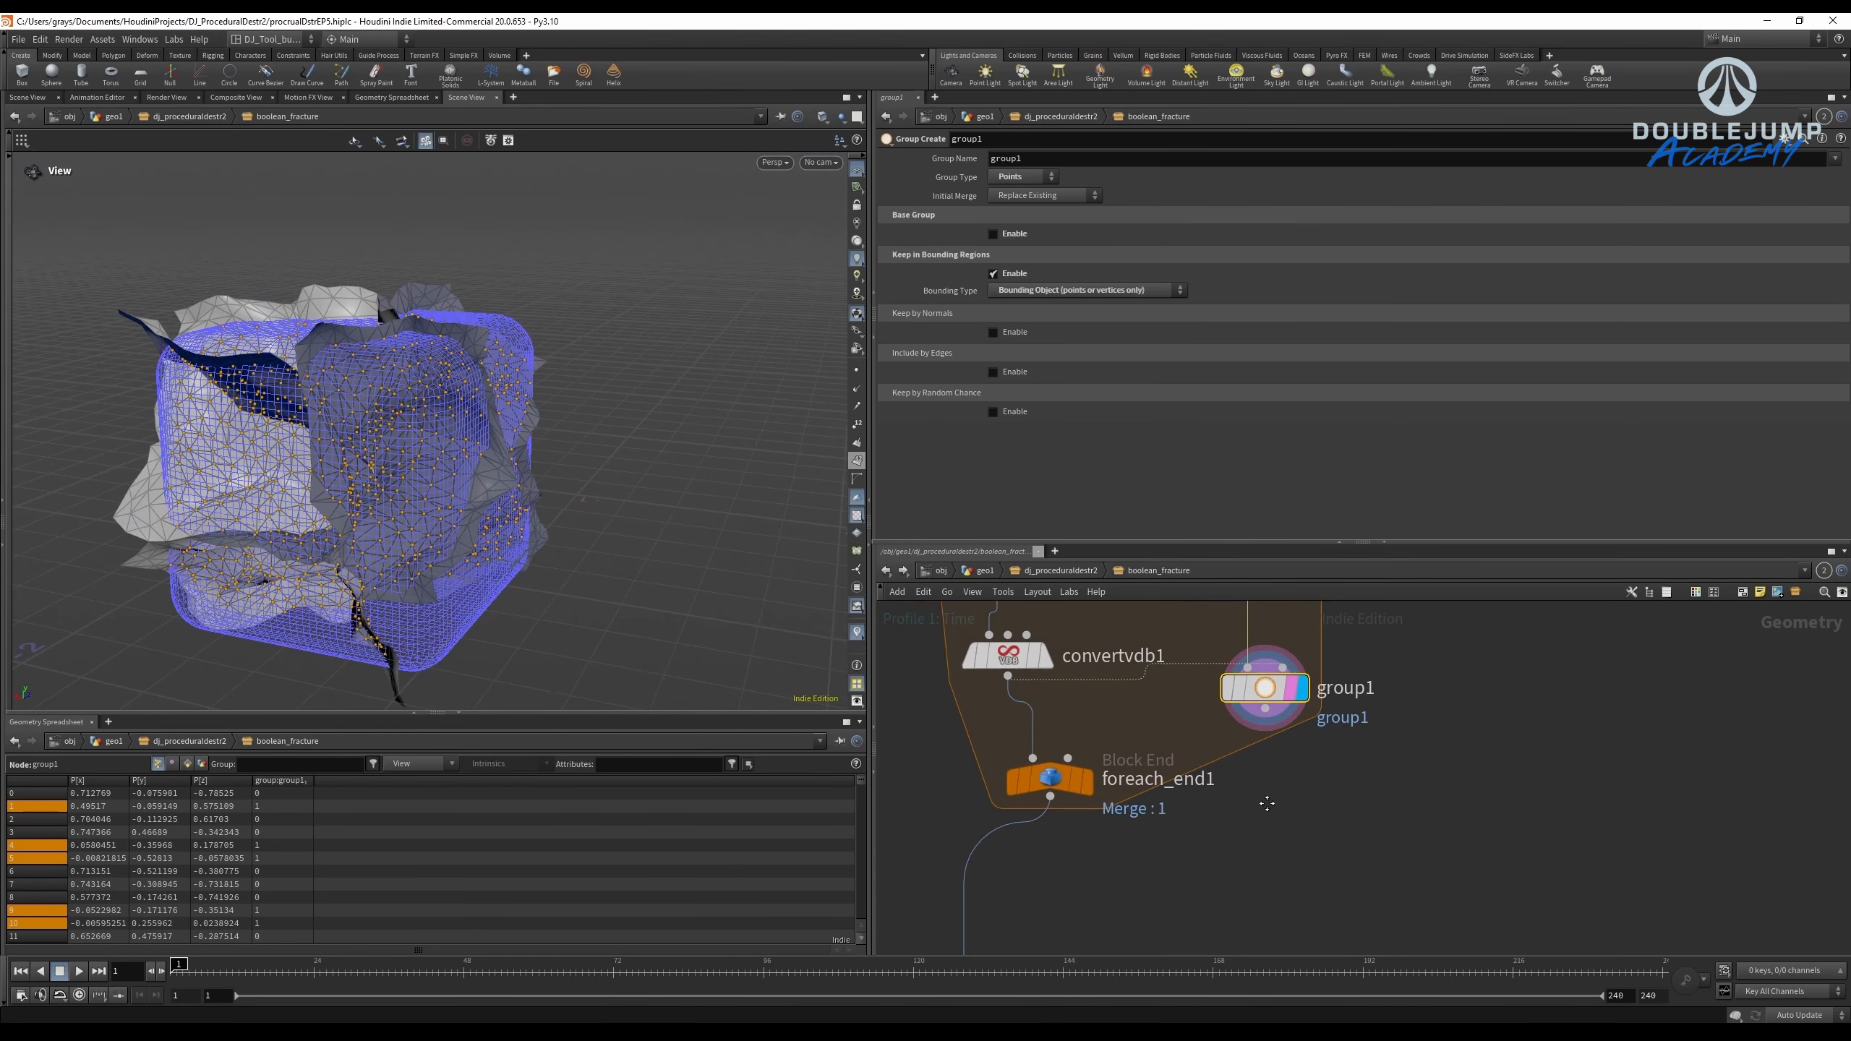
Add a Group Promote node below group1 and connect group1 to its input.
key(Tab)
text(grouppro)
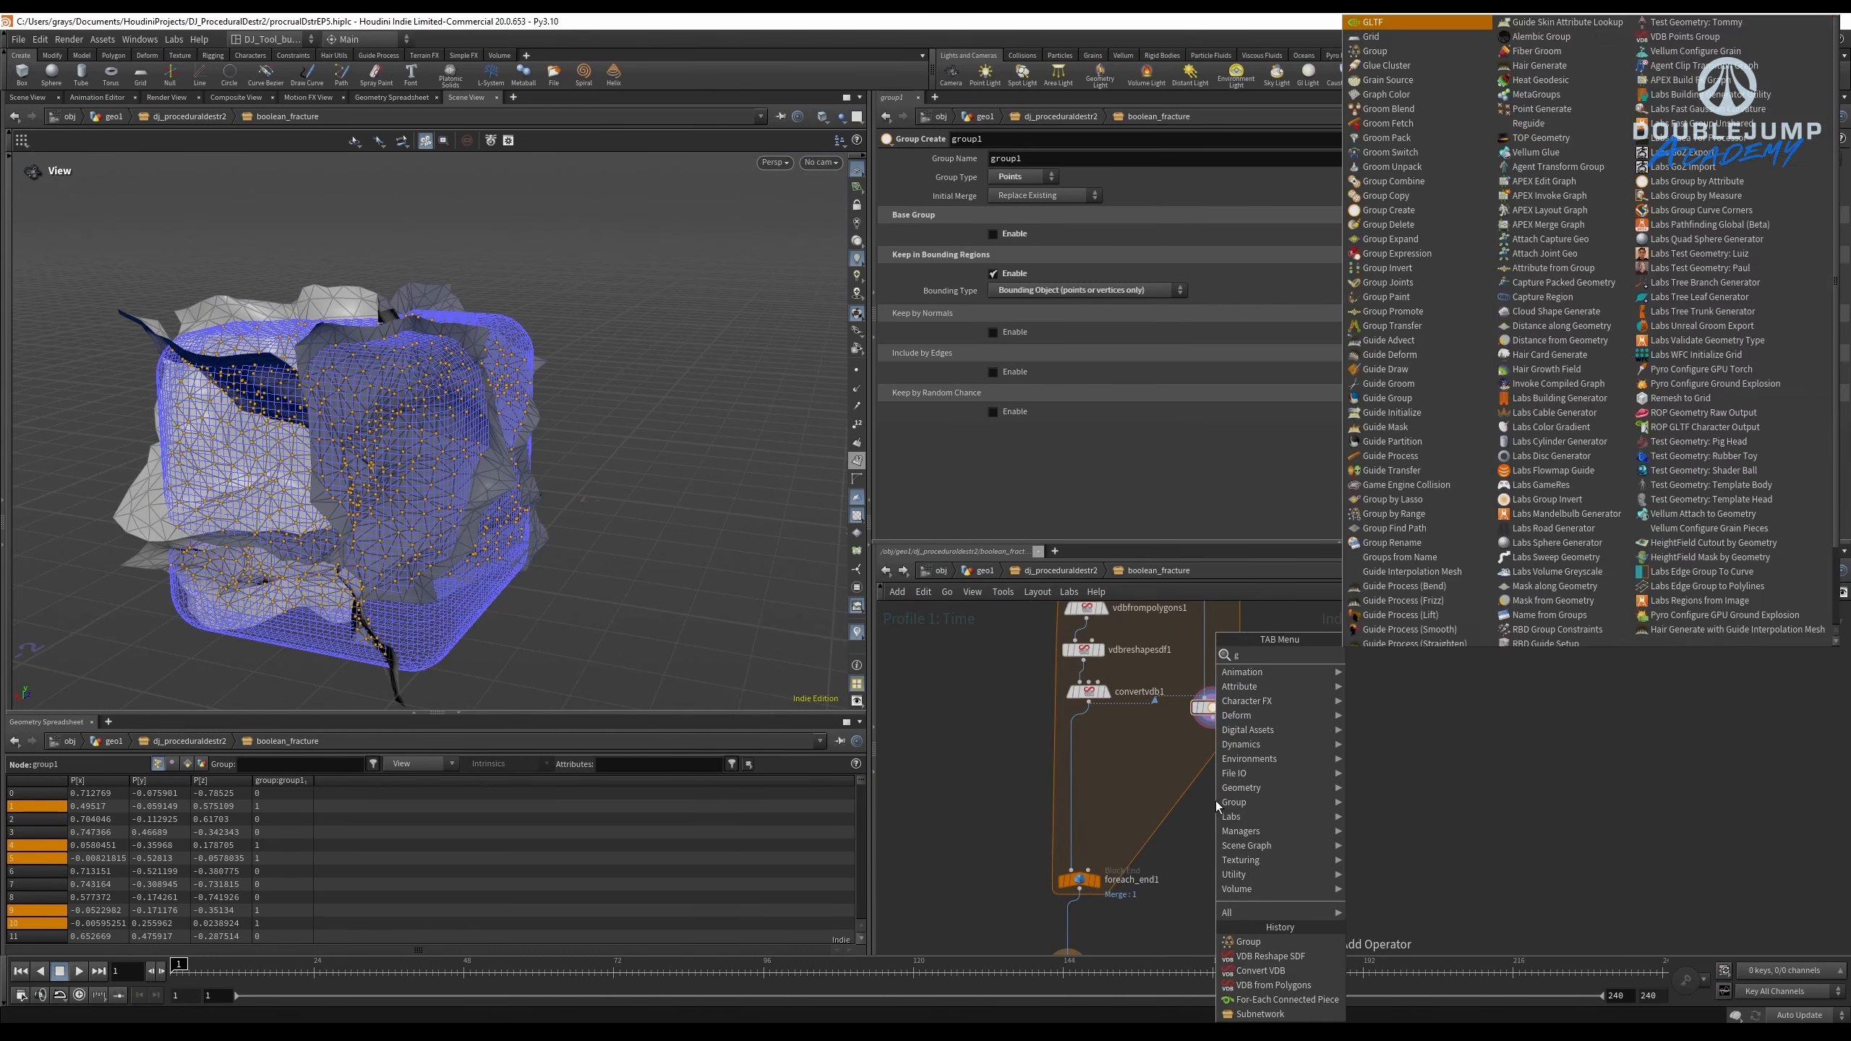
key(Return)
click(1216, 799)
scroll(1217, 798, up, 2)
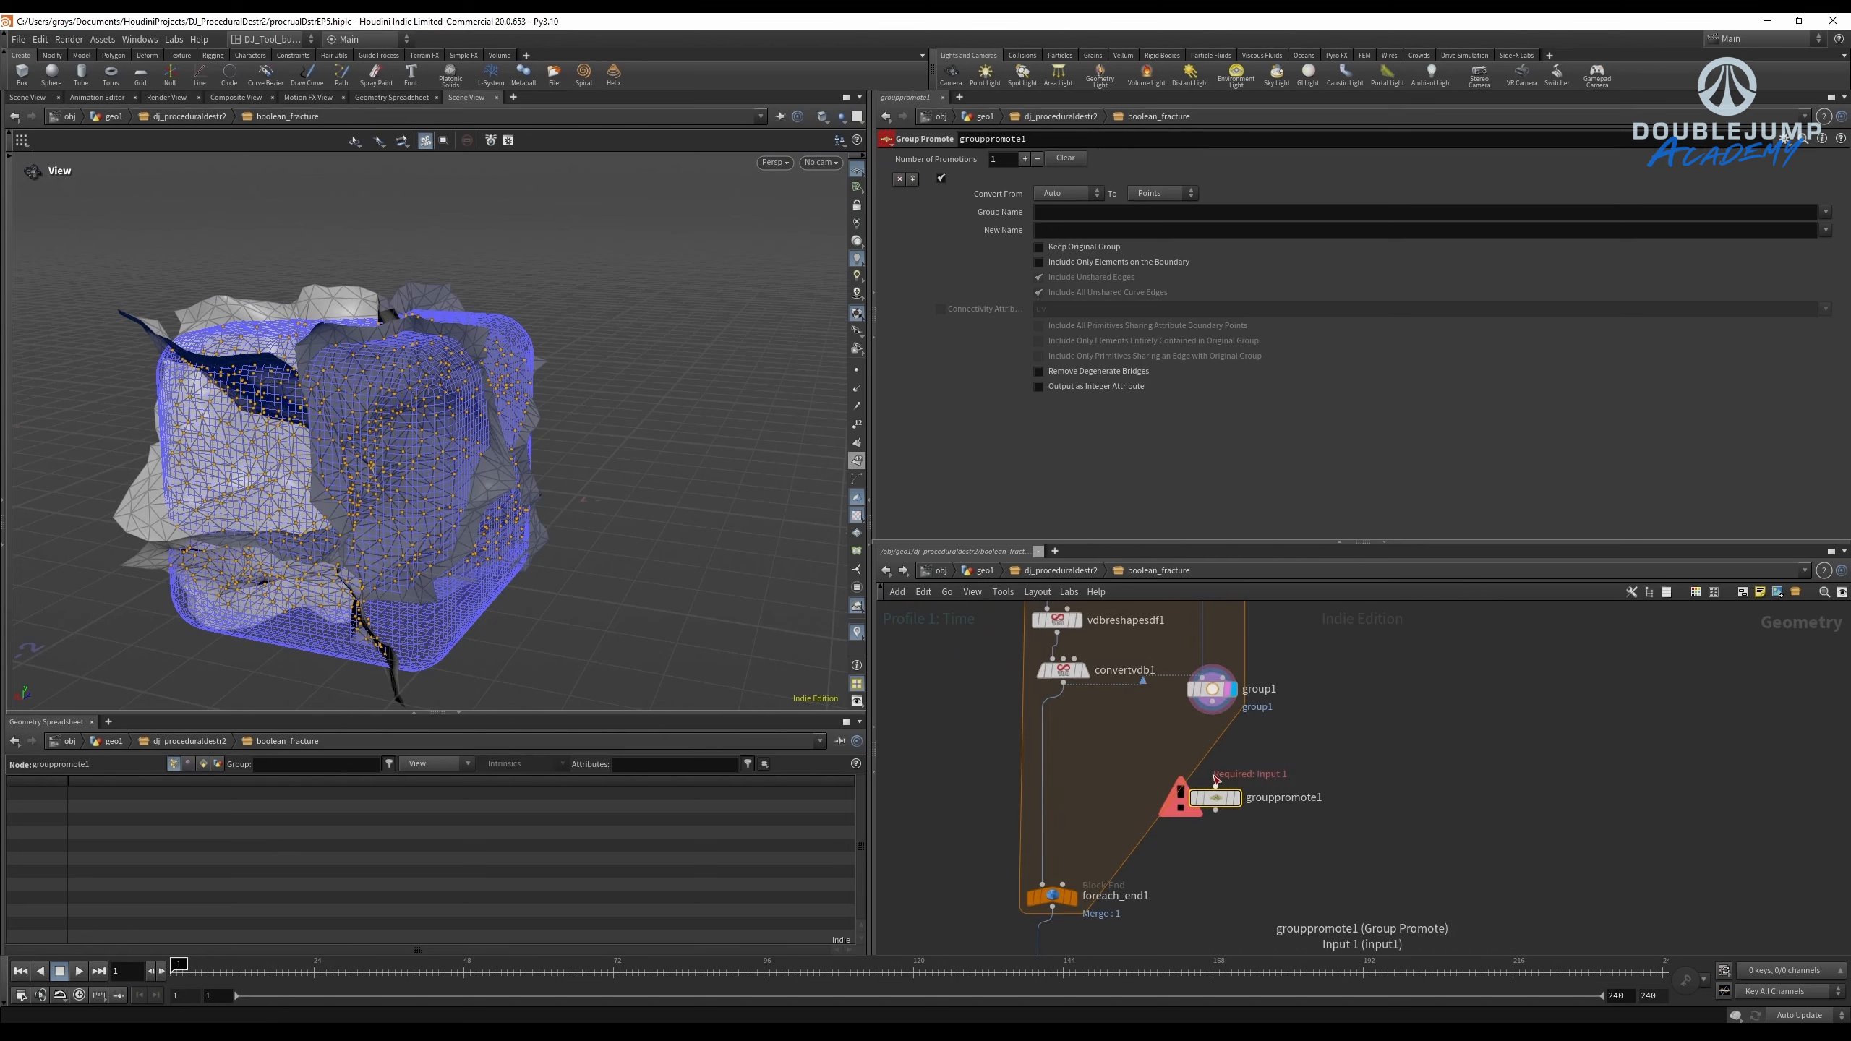
click(1212, 714)
click(1215, 786)
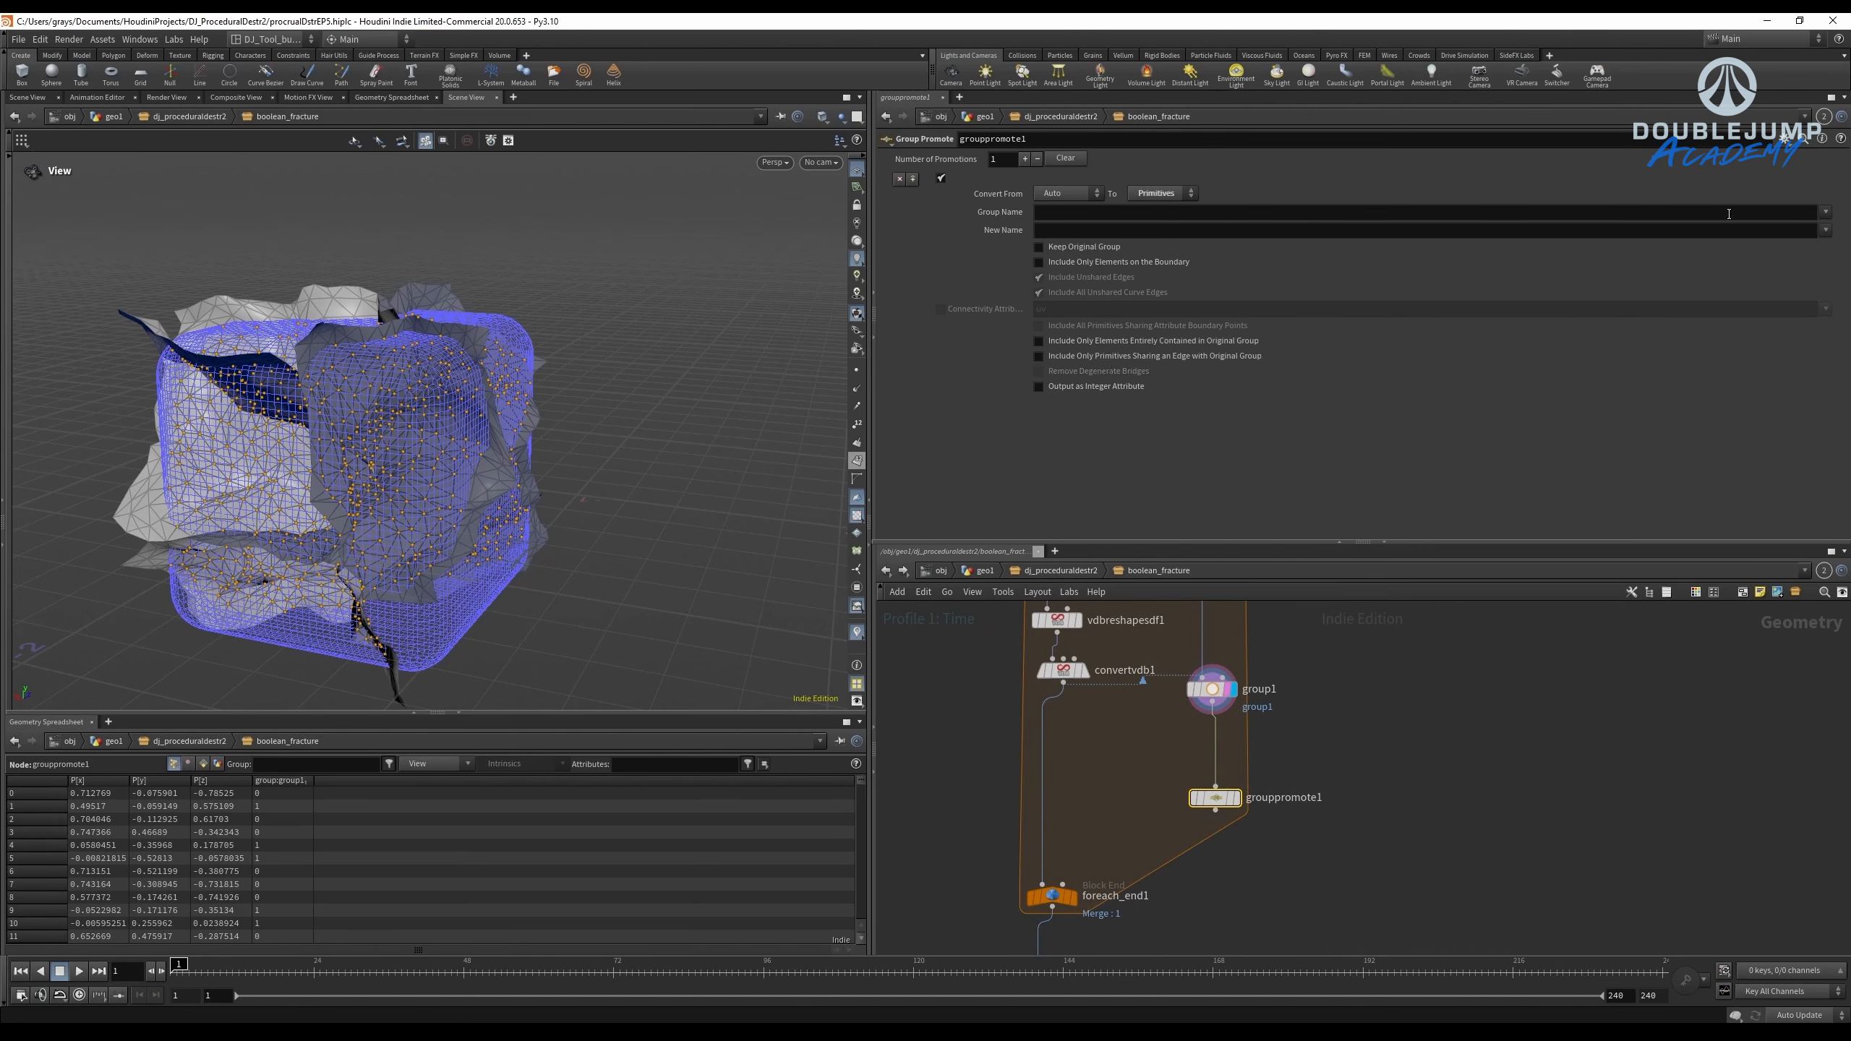
Set grouppromote1 to promote group1 to Primitives with the new name cutters.
click(1825, 212)
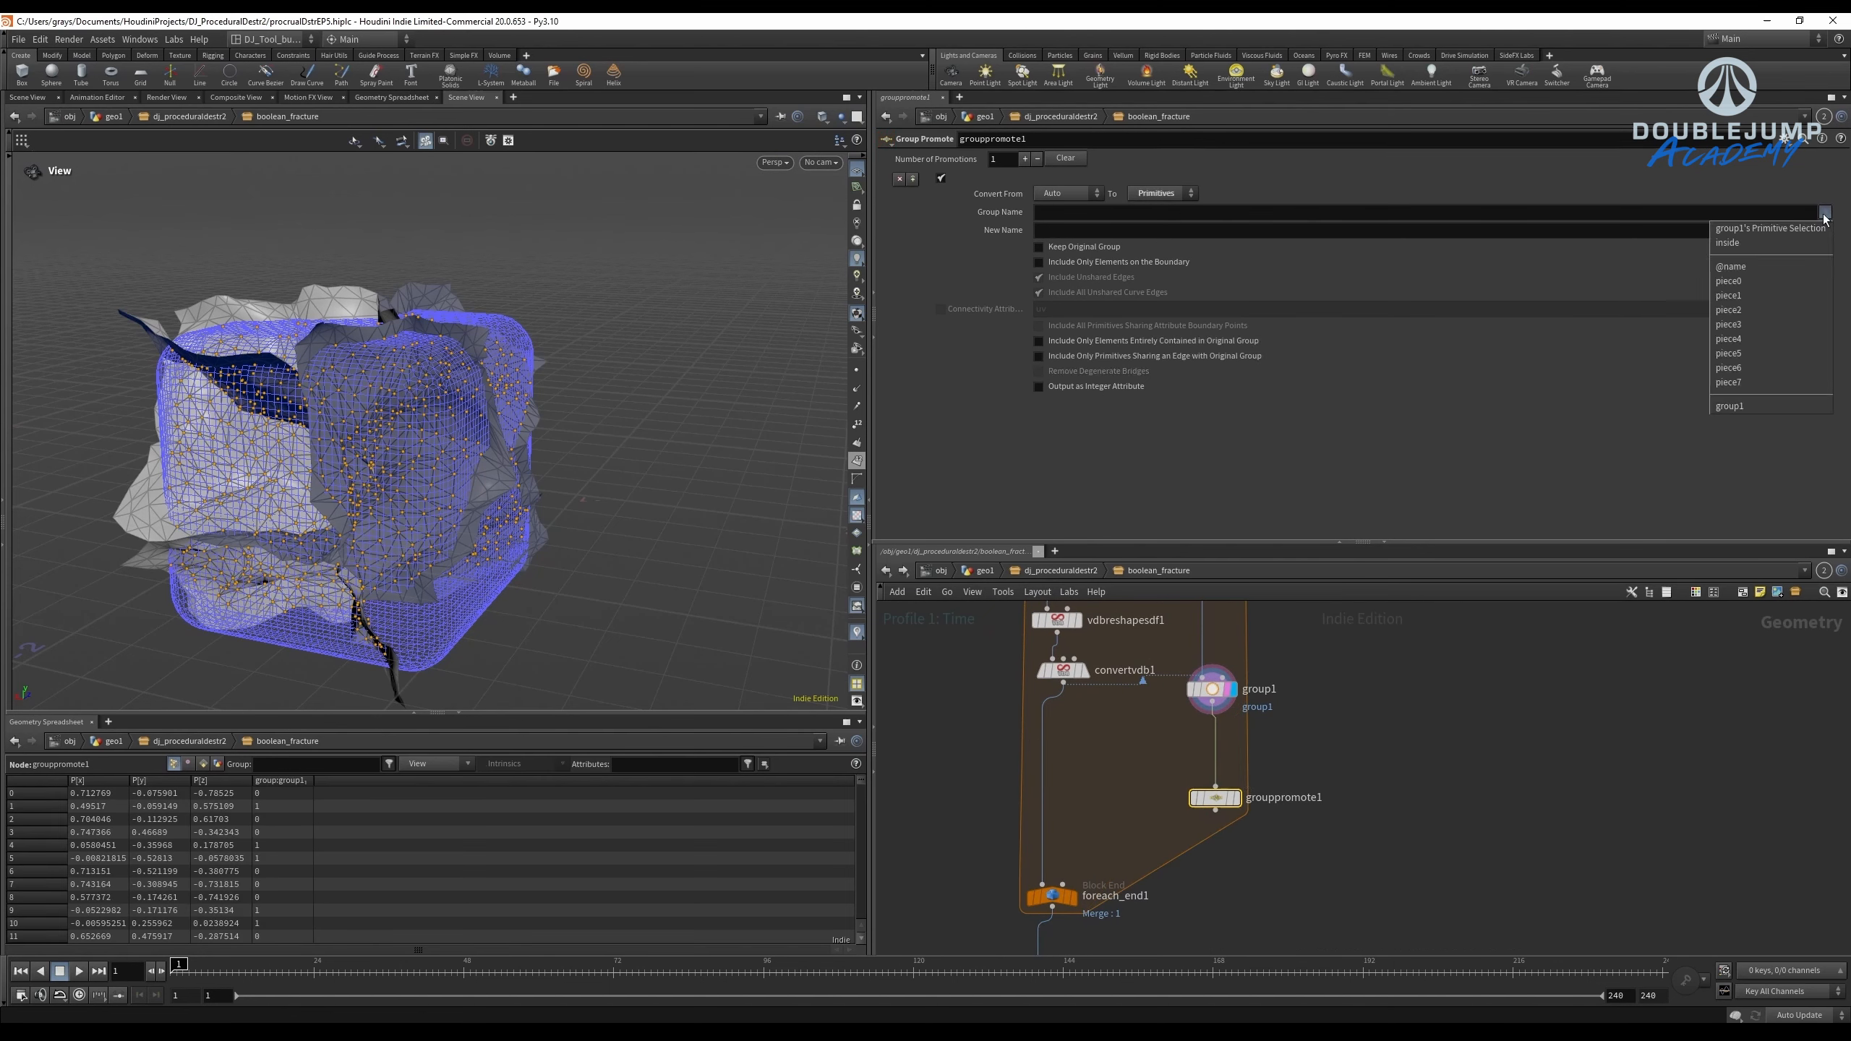
click(1739, 407)
click(1201, 230)
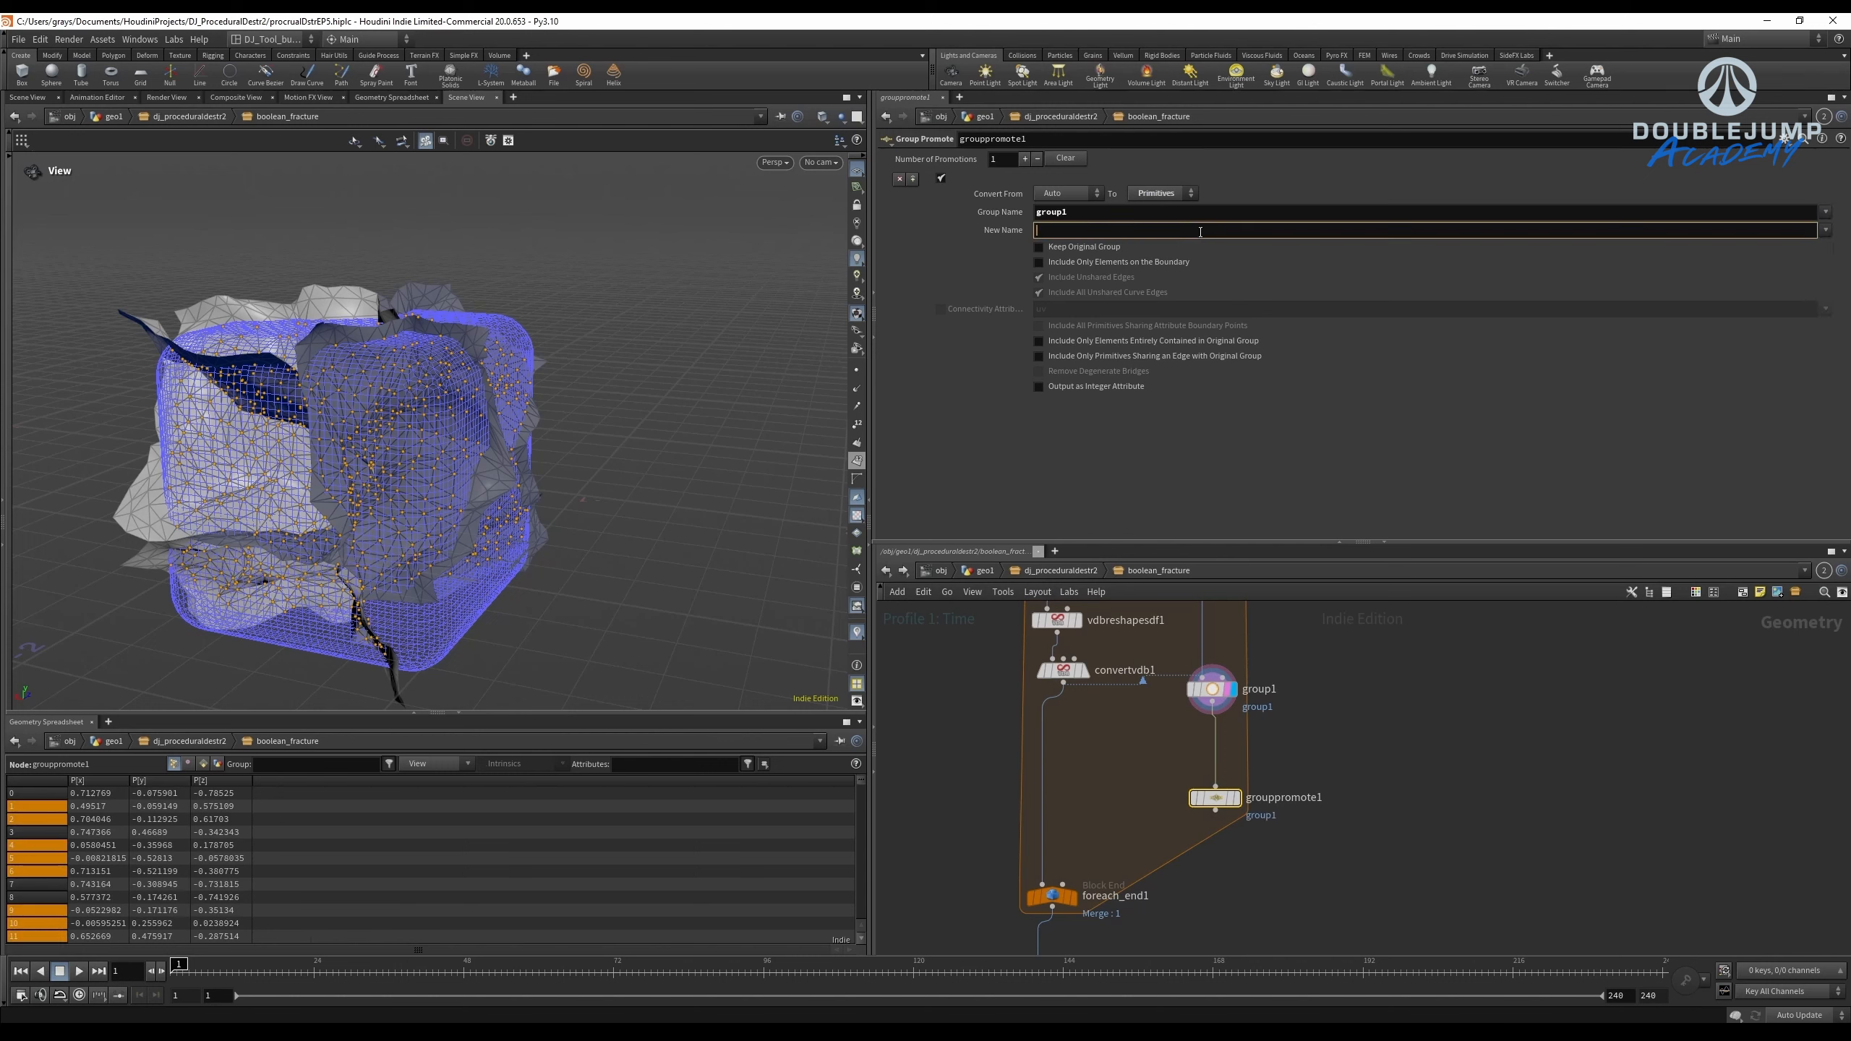
text(cutters)
key(Return)
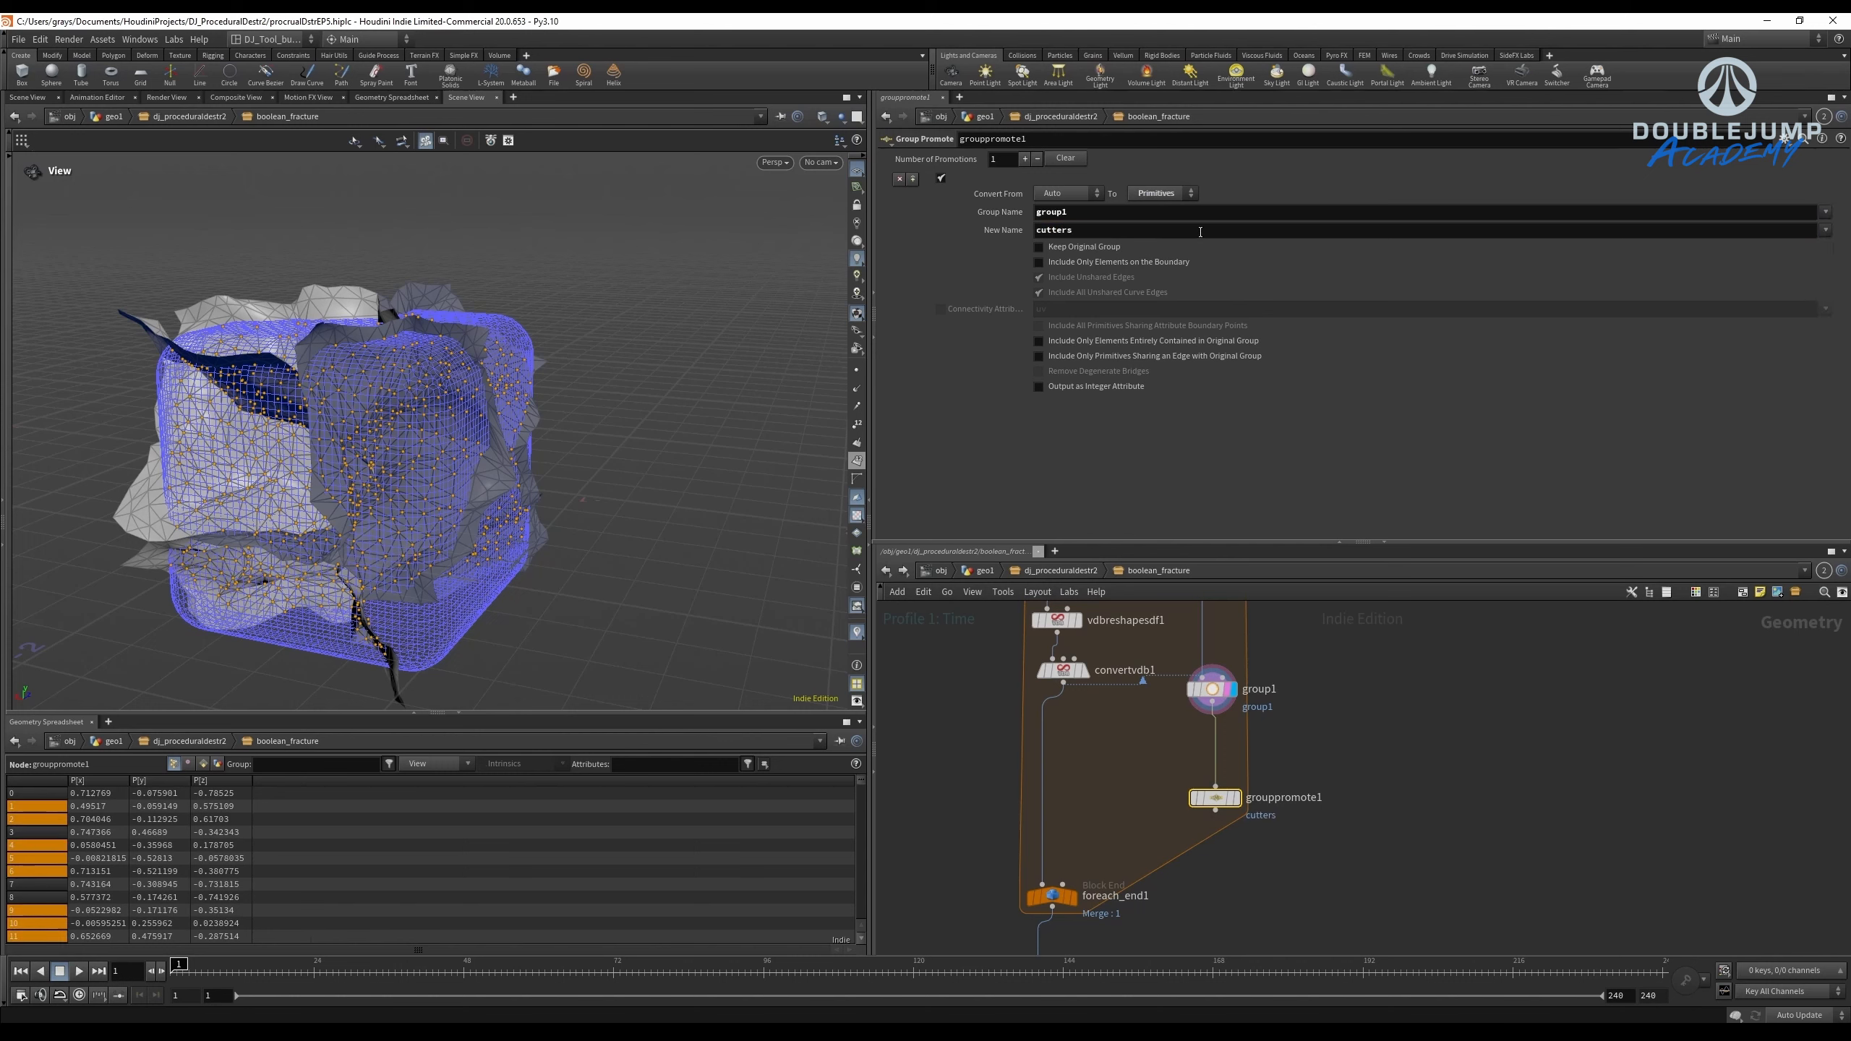
Display grouppromote1 and start adding another node below it.
scroll(1179, 779, up, 3)
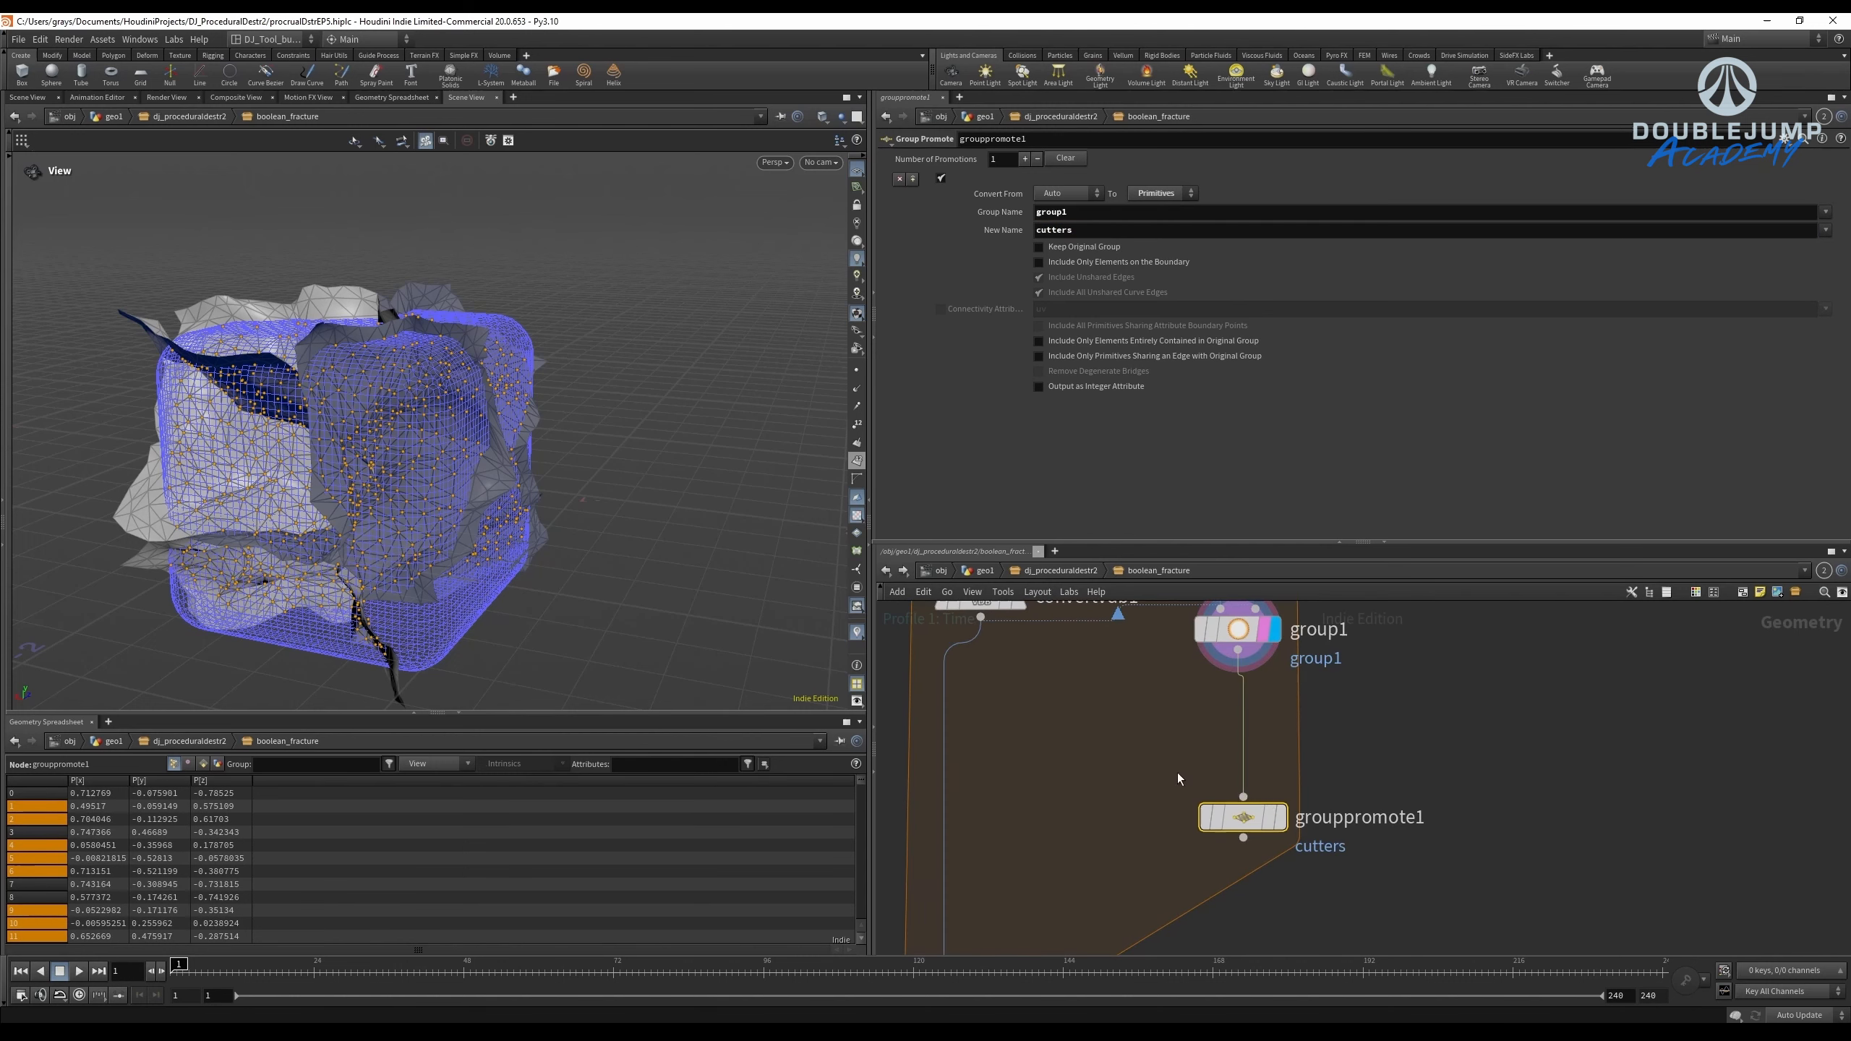
click(1281, 819)
scroll(1180, 805, down, 3)
key(Tab)
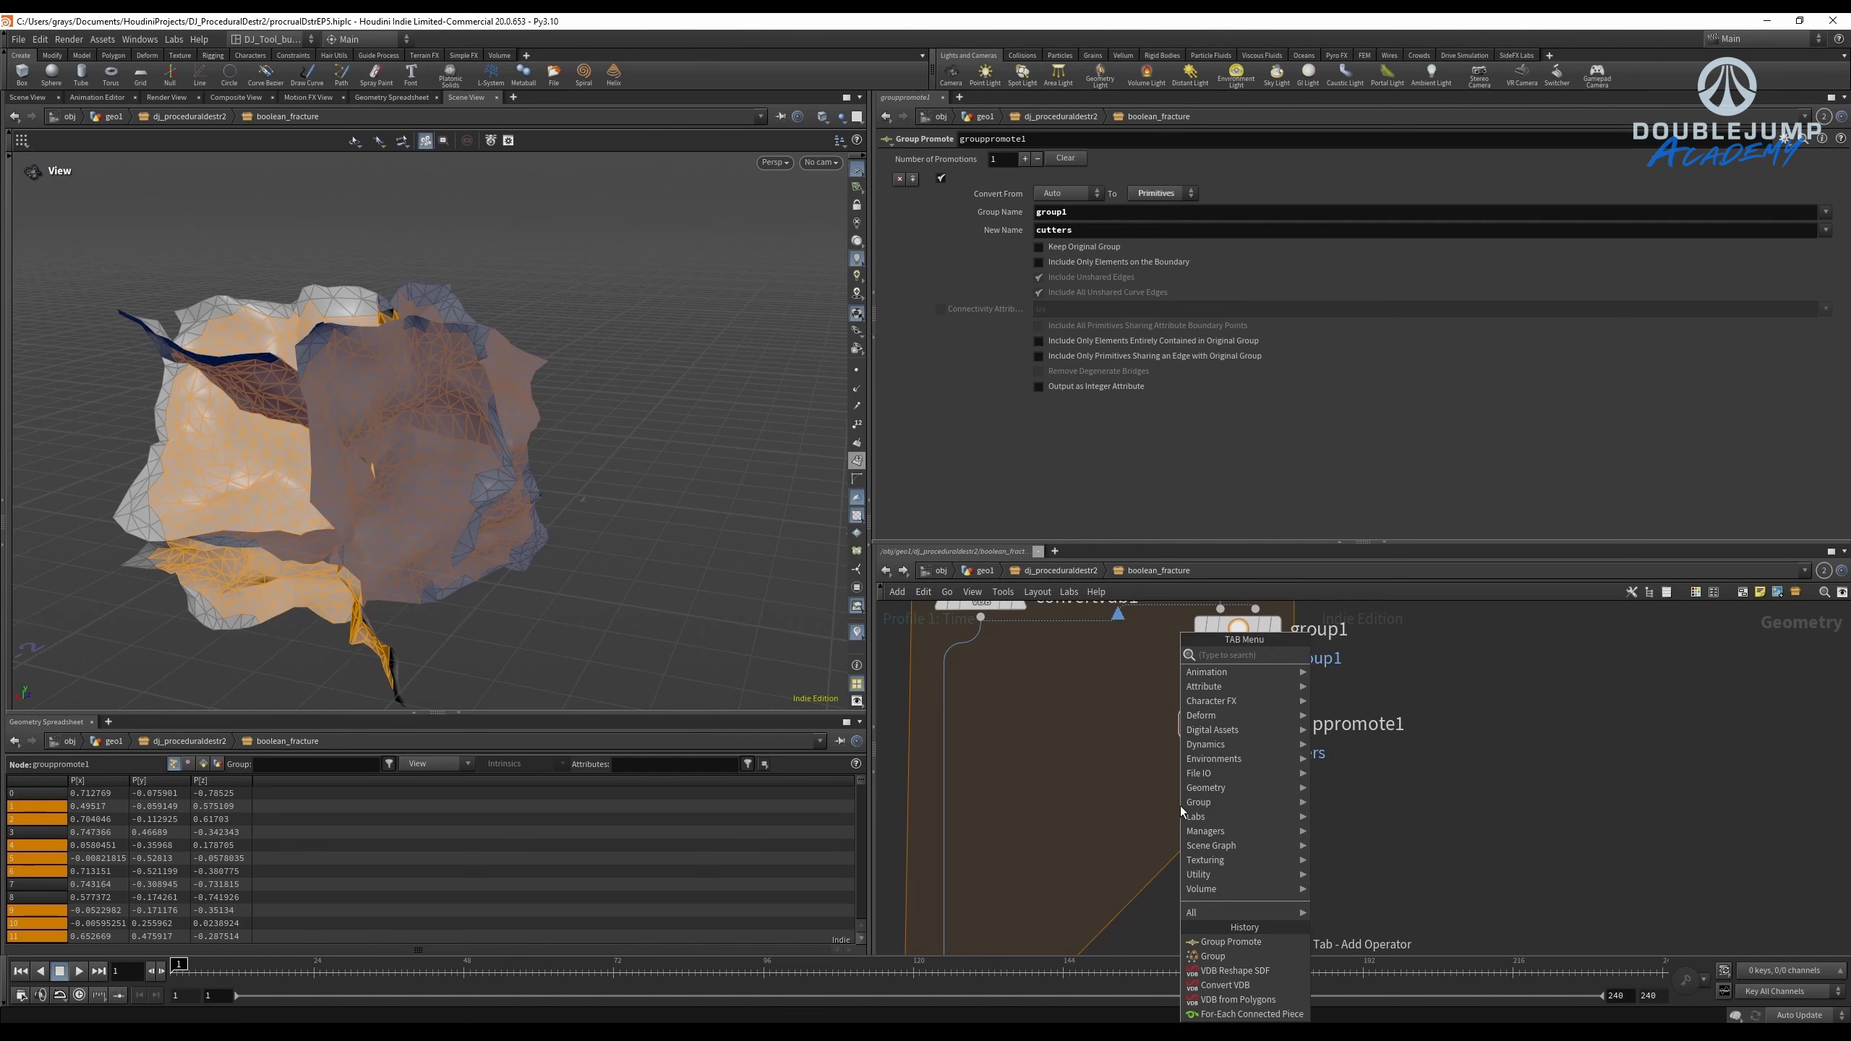
Add a Blast node under grouppromote1, connect it to that node's output and display it.
text(bla)
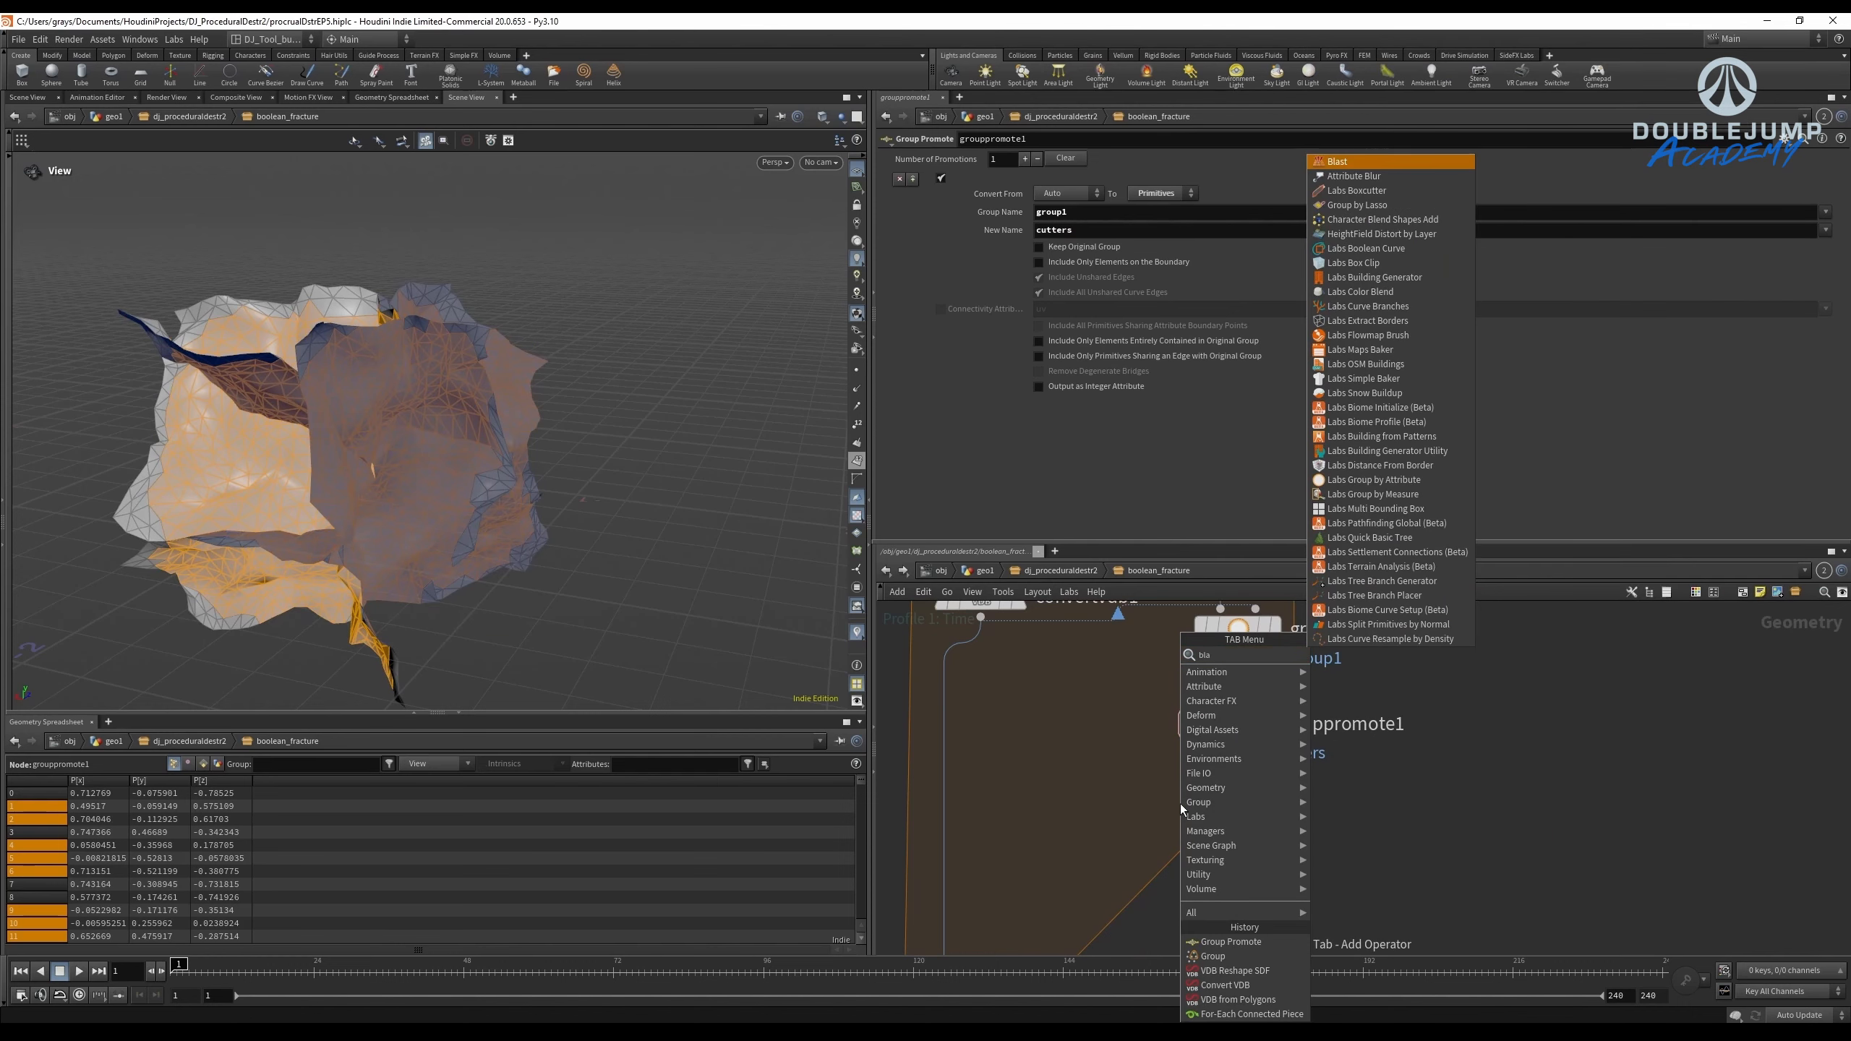
key(Return)
click(1181, 805)
scroll(1180, 805, up, 3)
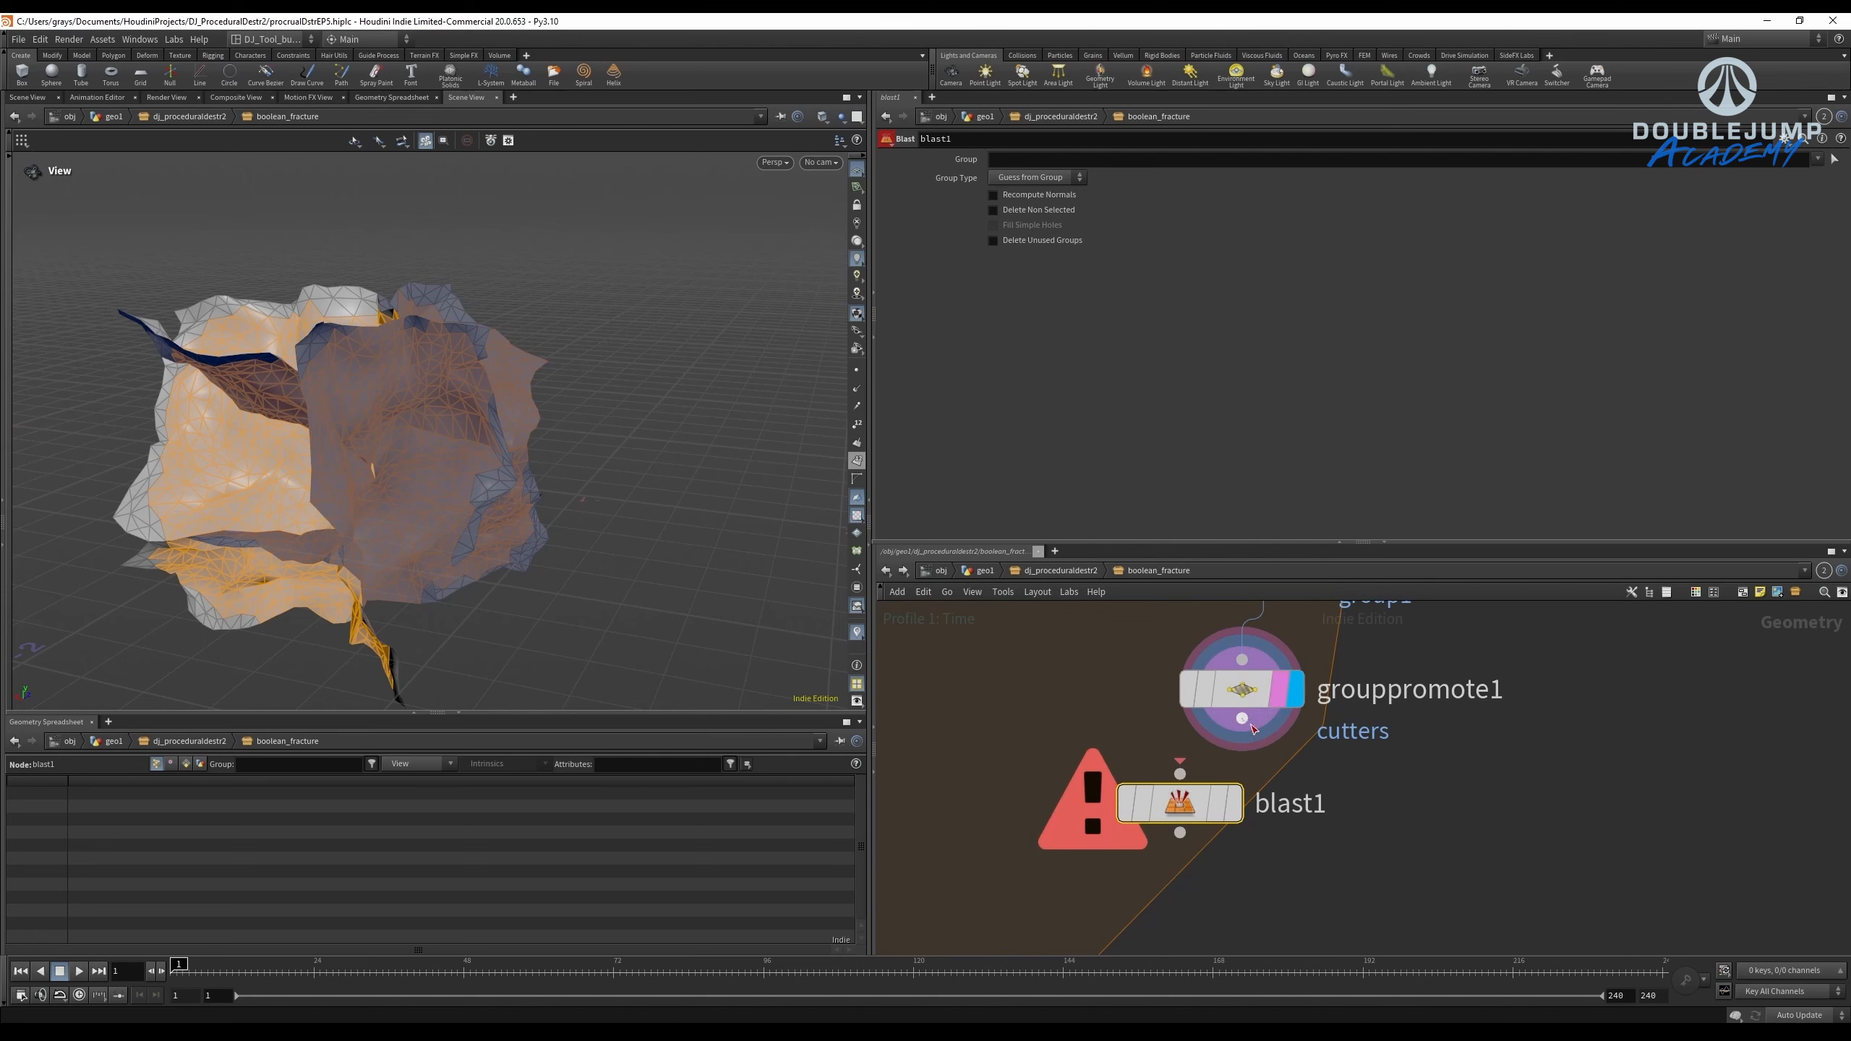
click(1233, 803)
drag(1240, 719, 1267, 829)
click(1216, 805)
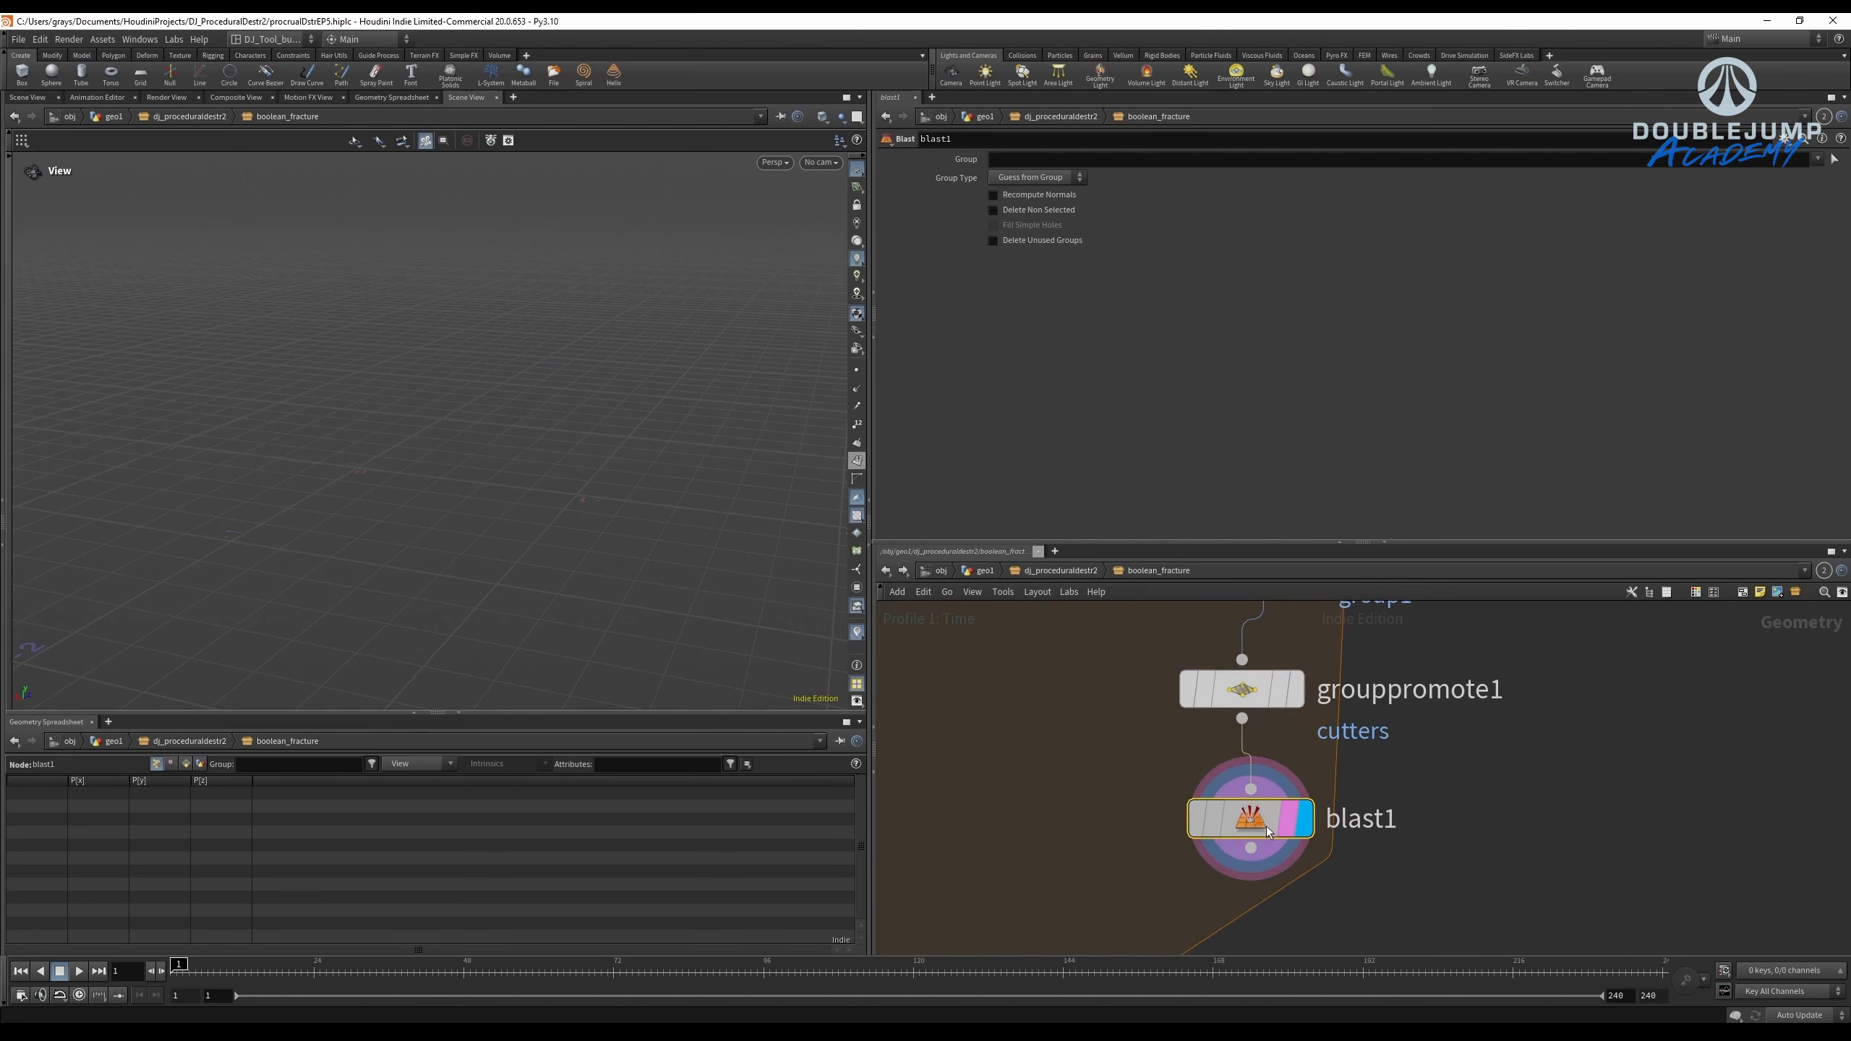
Set the Blast node's group to cutters and enable Delete Non Selected.
click(1818, 158)
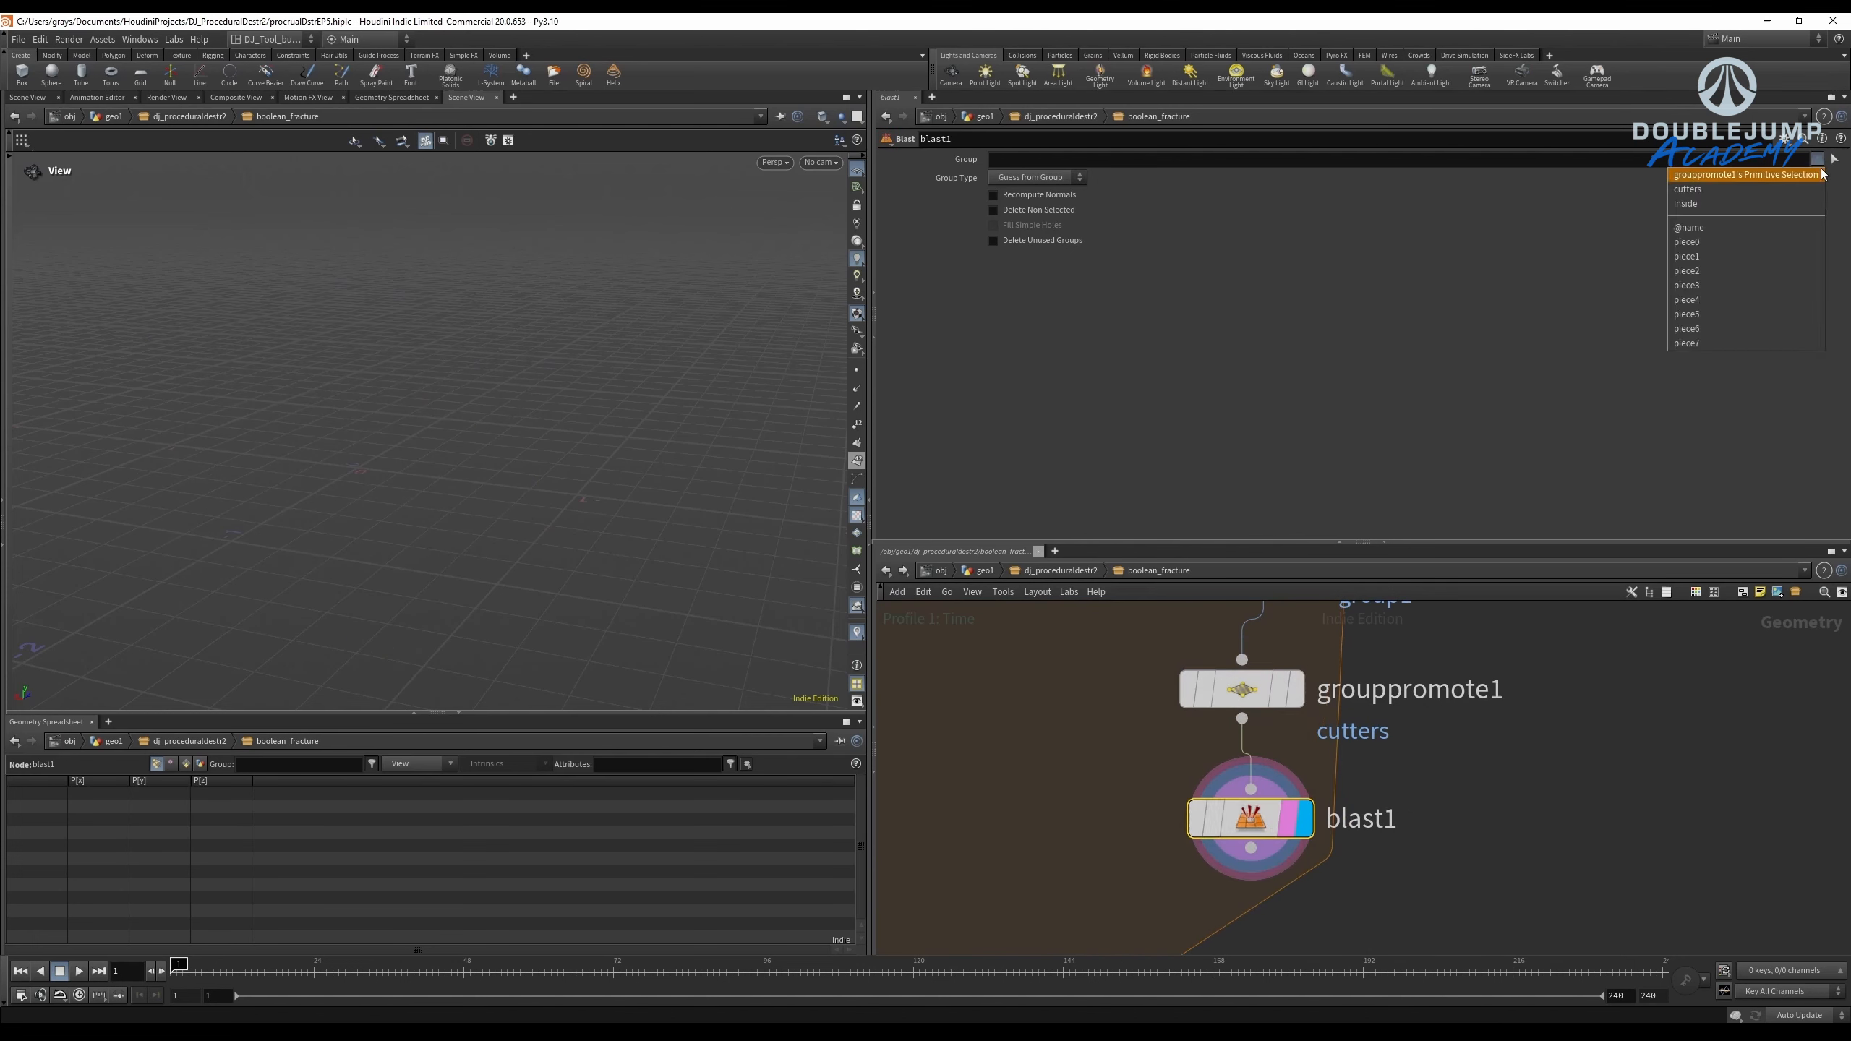
click(1700, 195)
click(1008, 212)
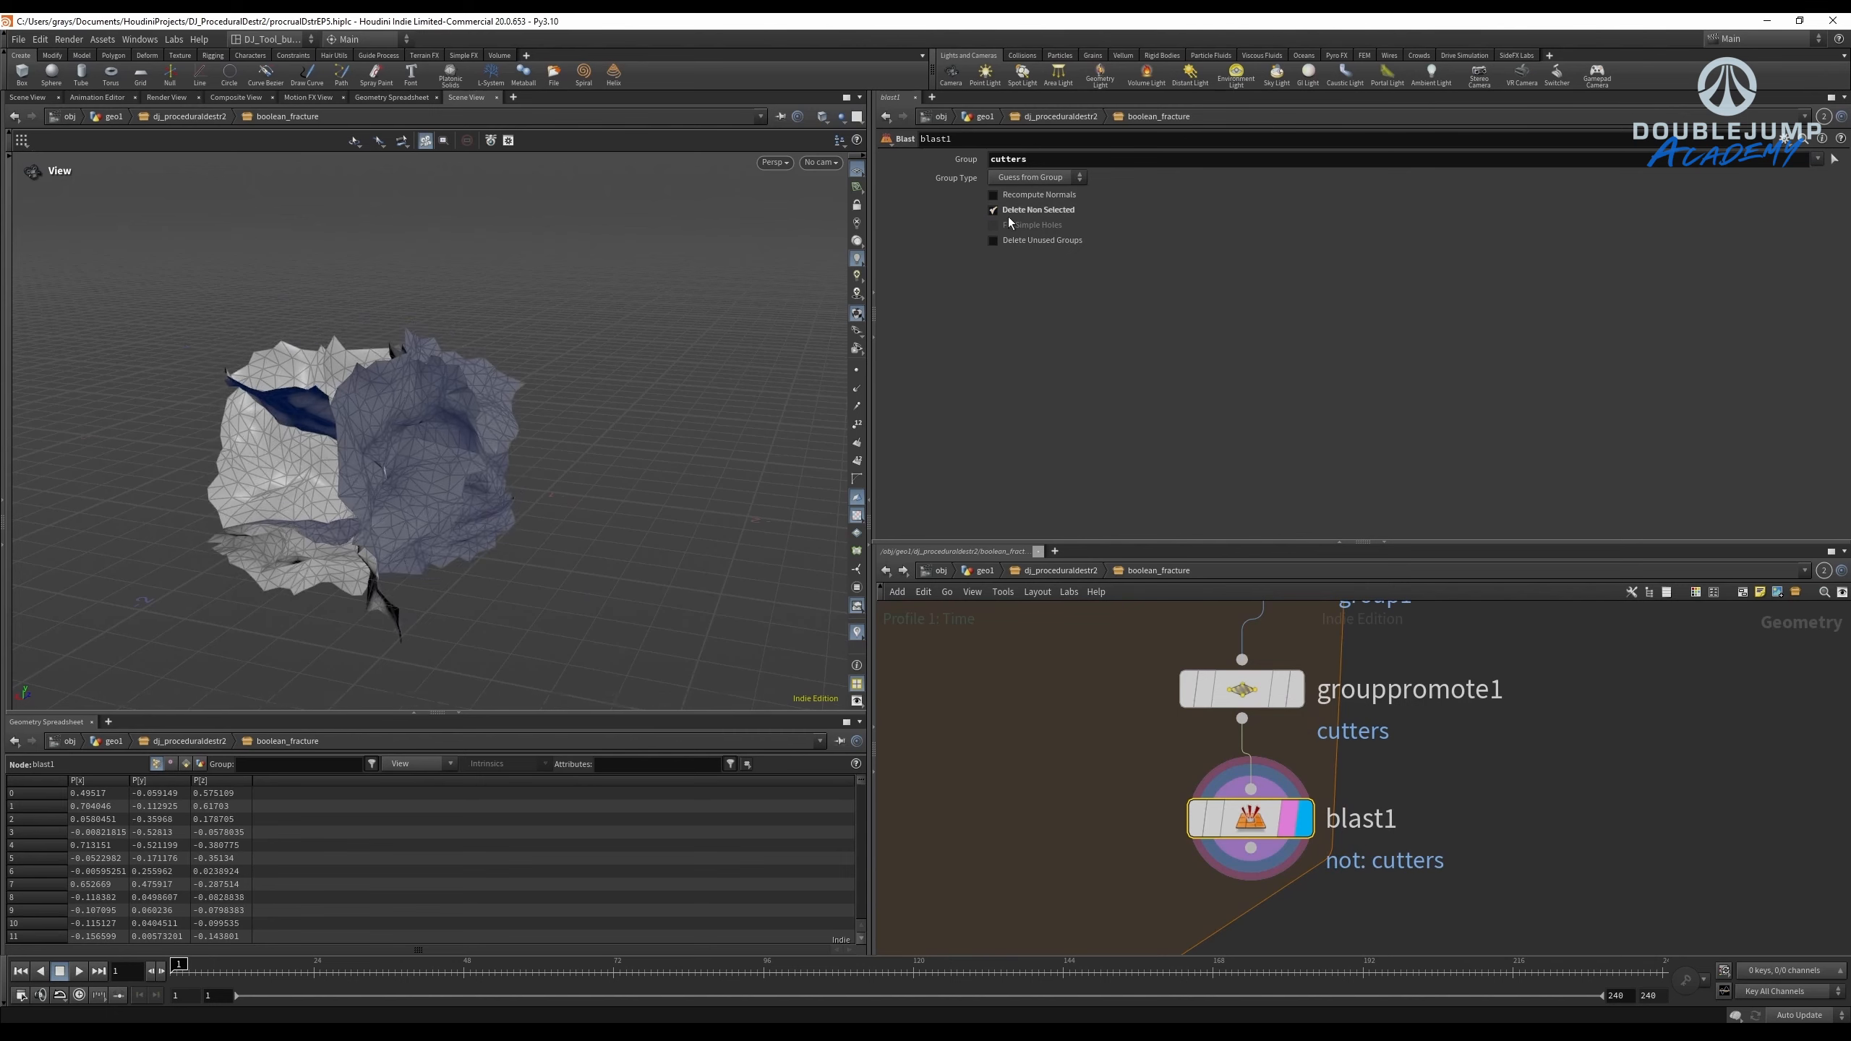
scroll(517, 368, down, 3)
mouse_move(518, 368)
mouse_down()
mouse_move(436, 344)
mouse_move(393, 451)
mouse_move(525, 340)
mouse_up()
scroll(1069, 777, down, 3)
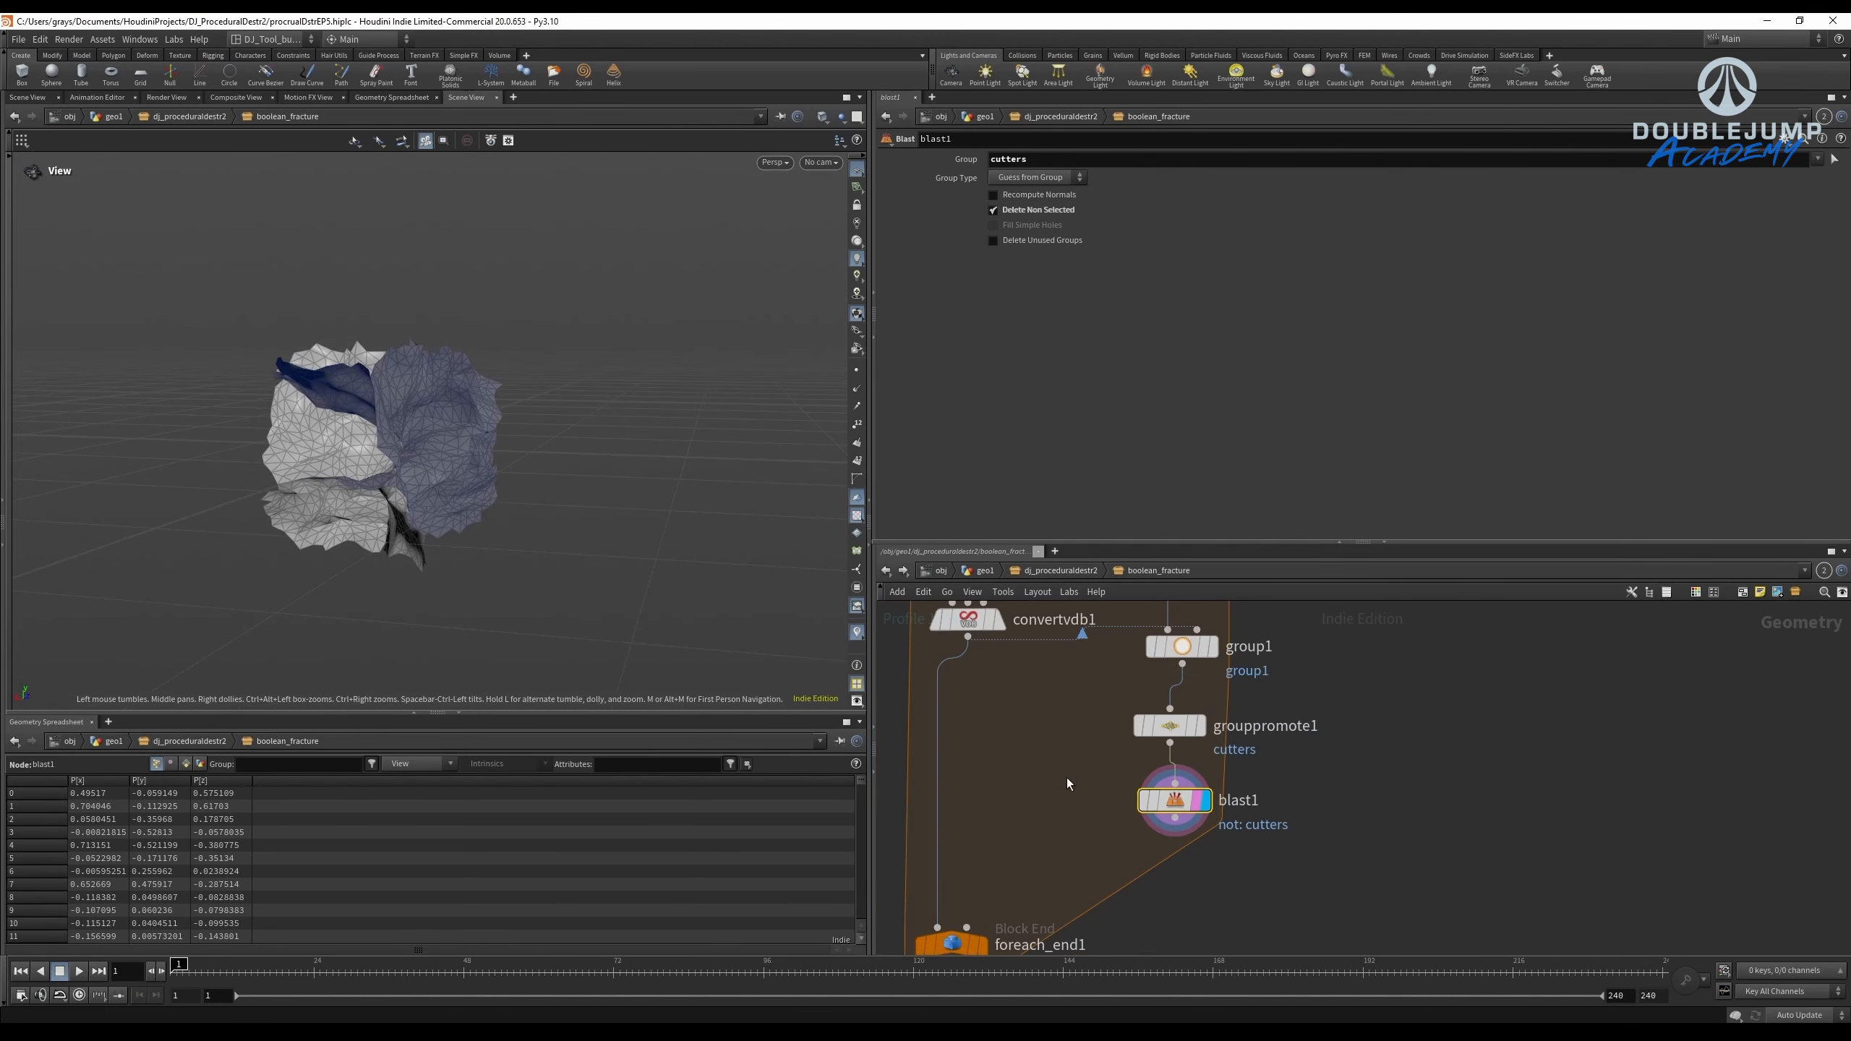
Select group1, grouppromote1 and blast1 together and lay them out neatly in the network.
middle_drag(1068, 779, 1085, 755)
middle_drag(1299, 705, 1290, 822)
drag(1275, 697, 1181, 964)
key(l)
middle_drag(1114, 832, 1163, 775)
scroll(1163, 775, down, 2)
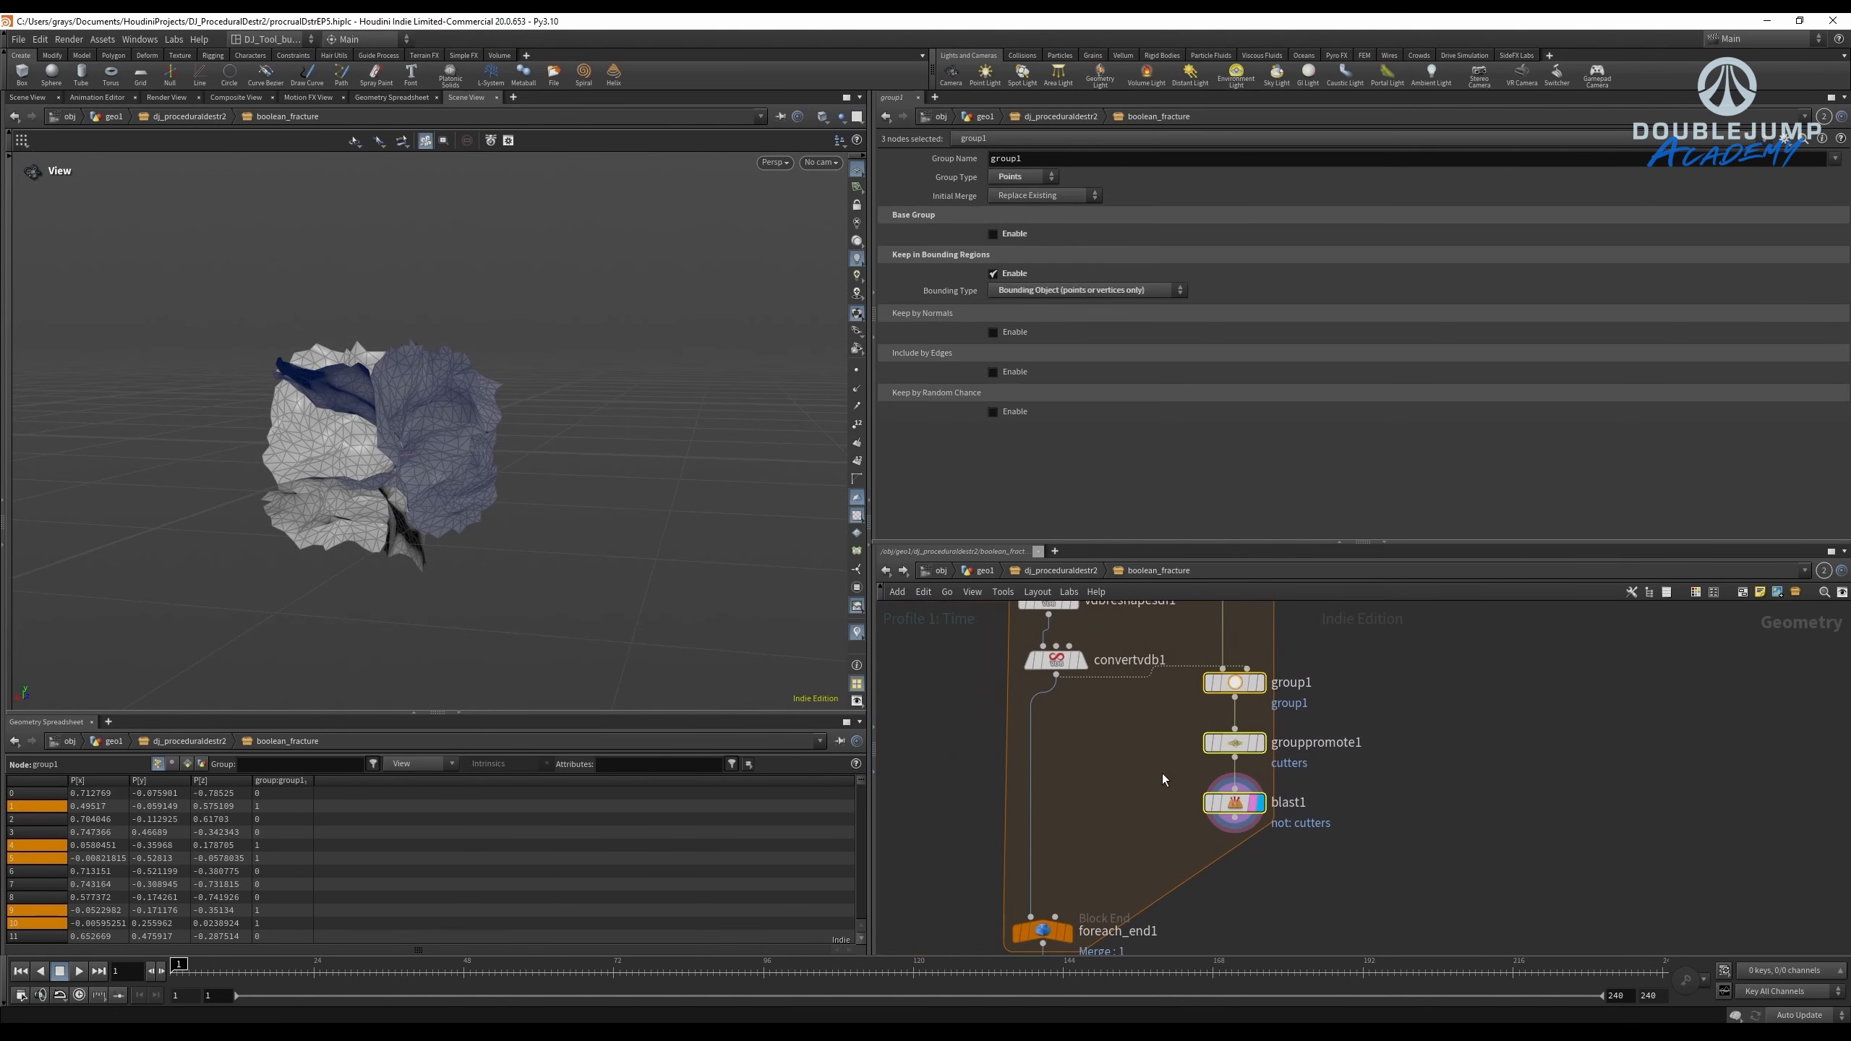
Add a Boolean Fracture node inside the for-each block, just above foreach_end1.
key(Tab)
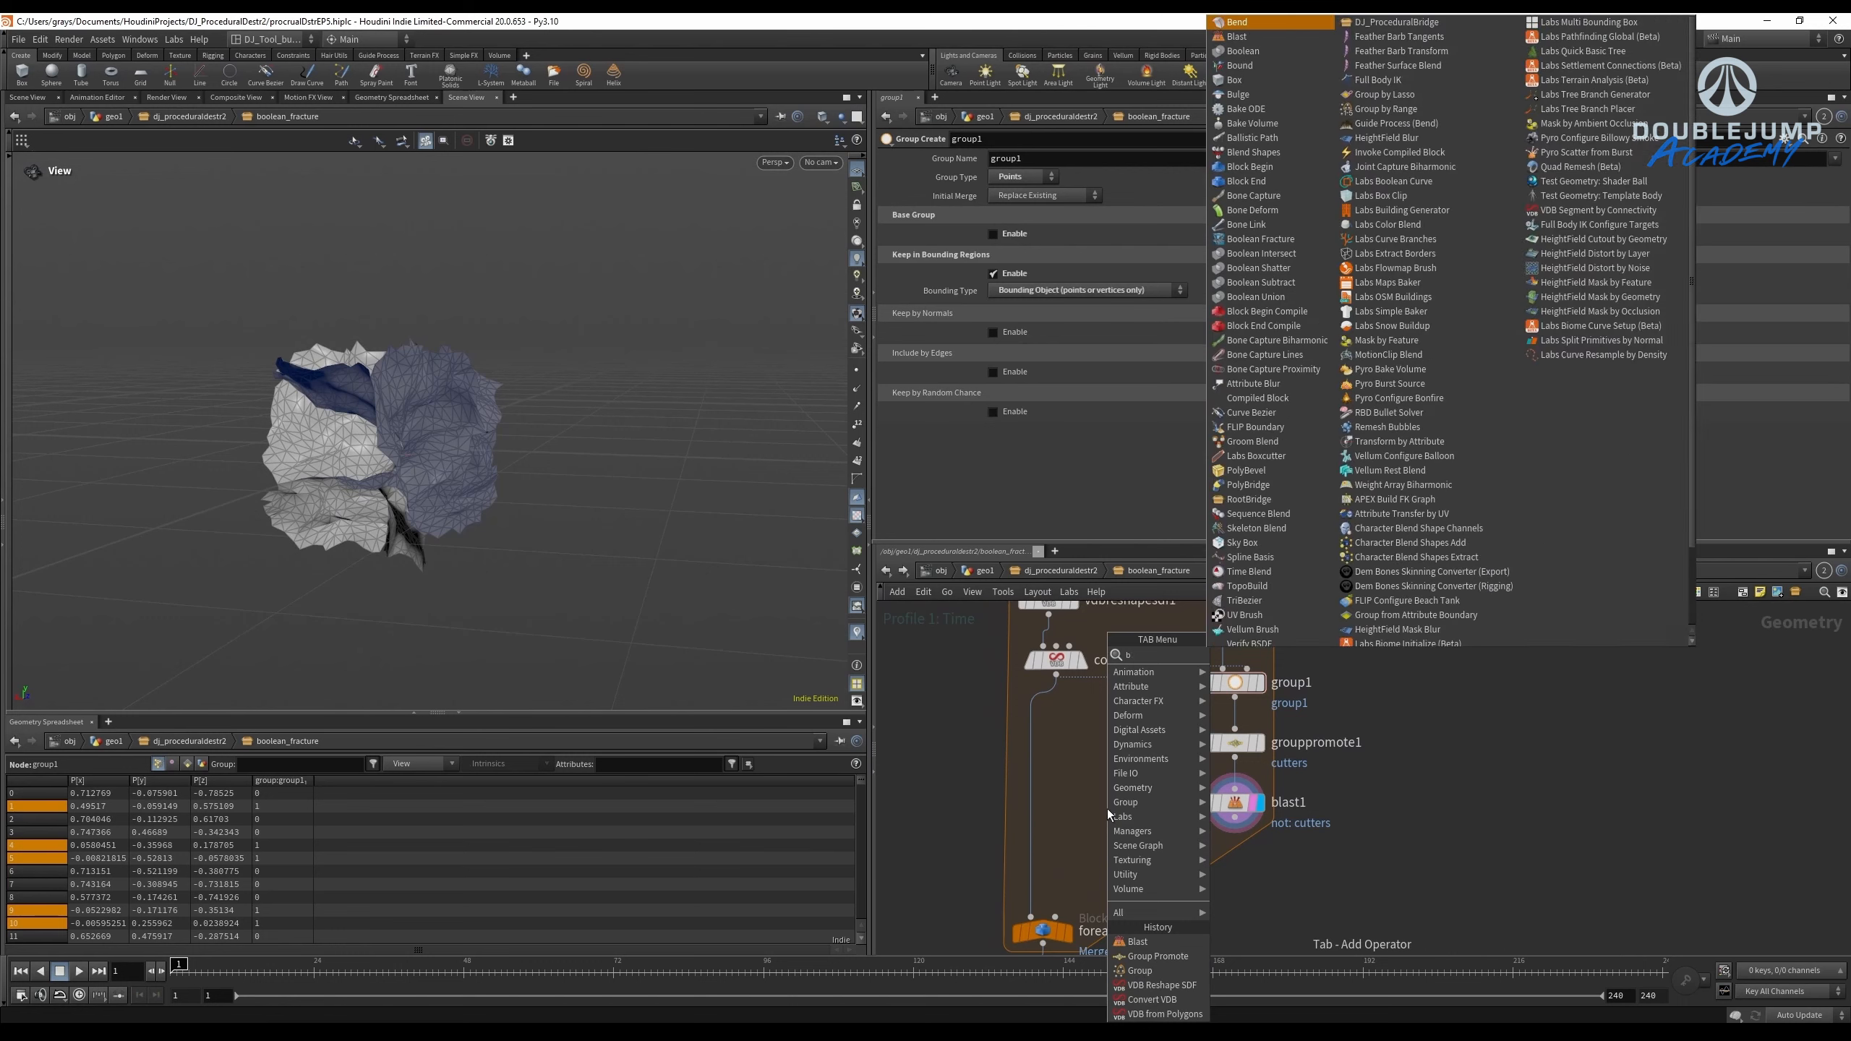
text(boole)
key(Return)
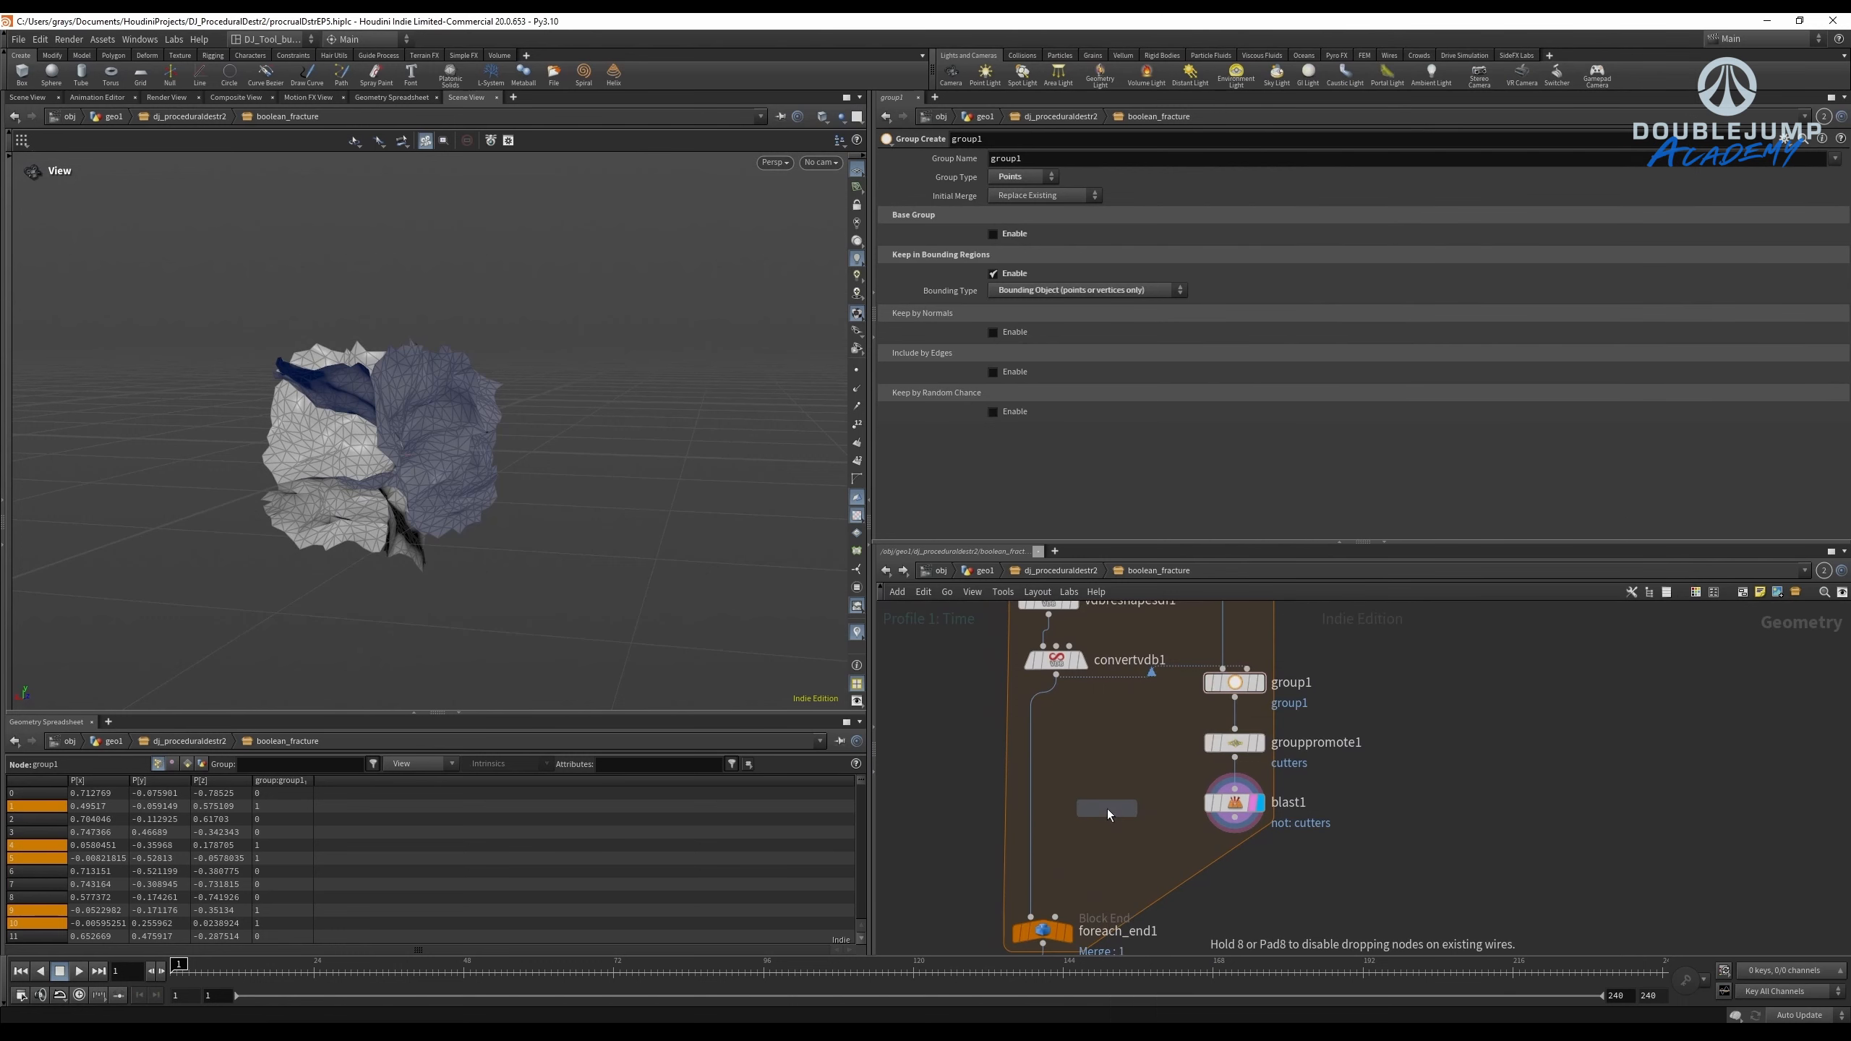
click(1092, 804)
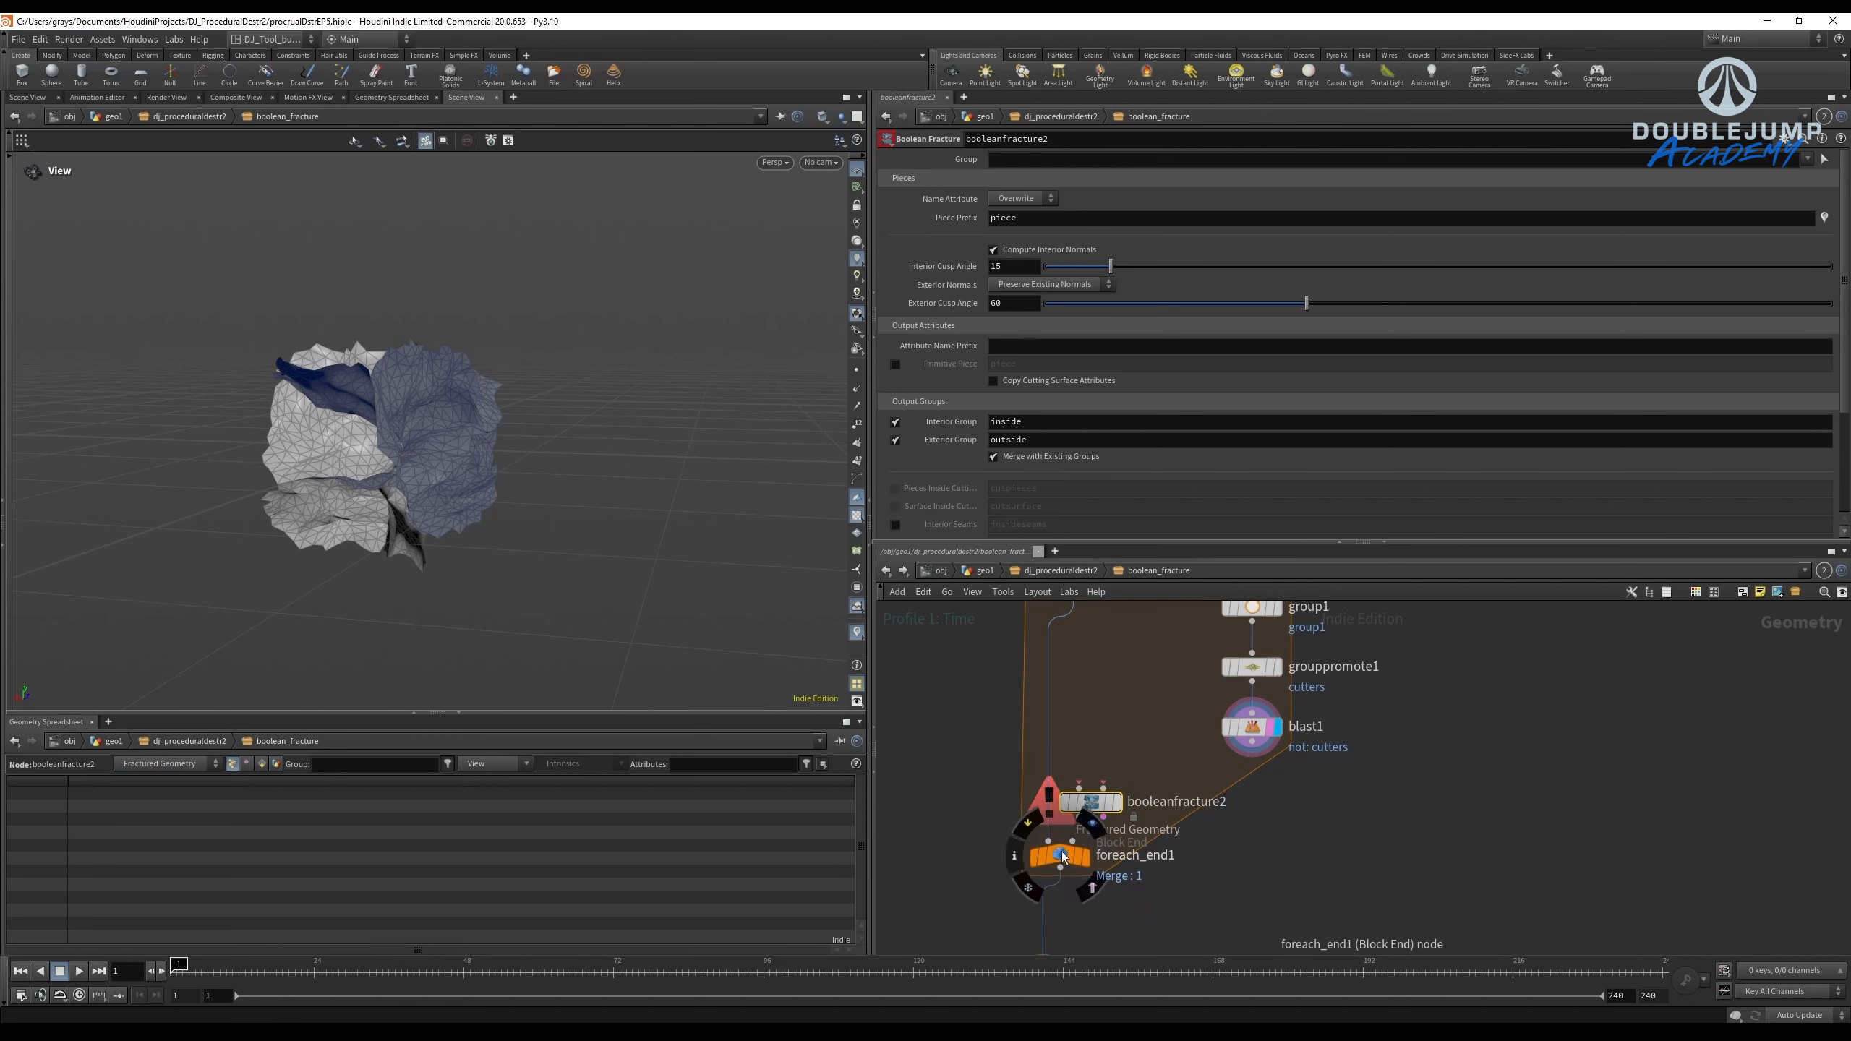
scroll(1173, 832, up, 2)
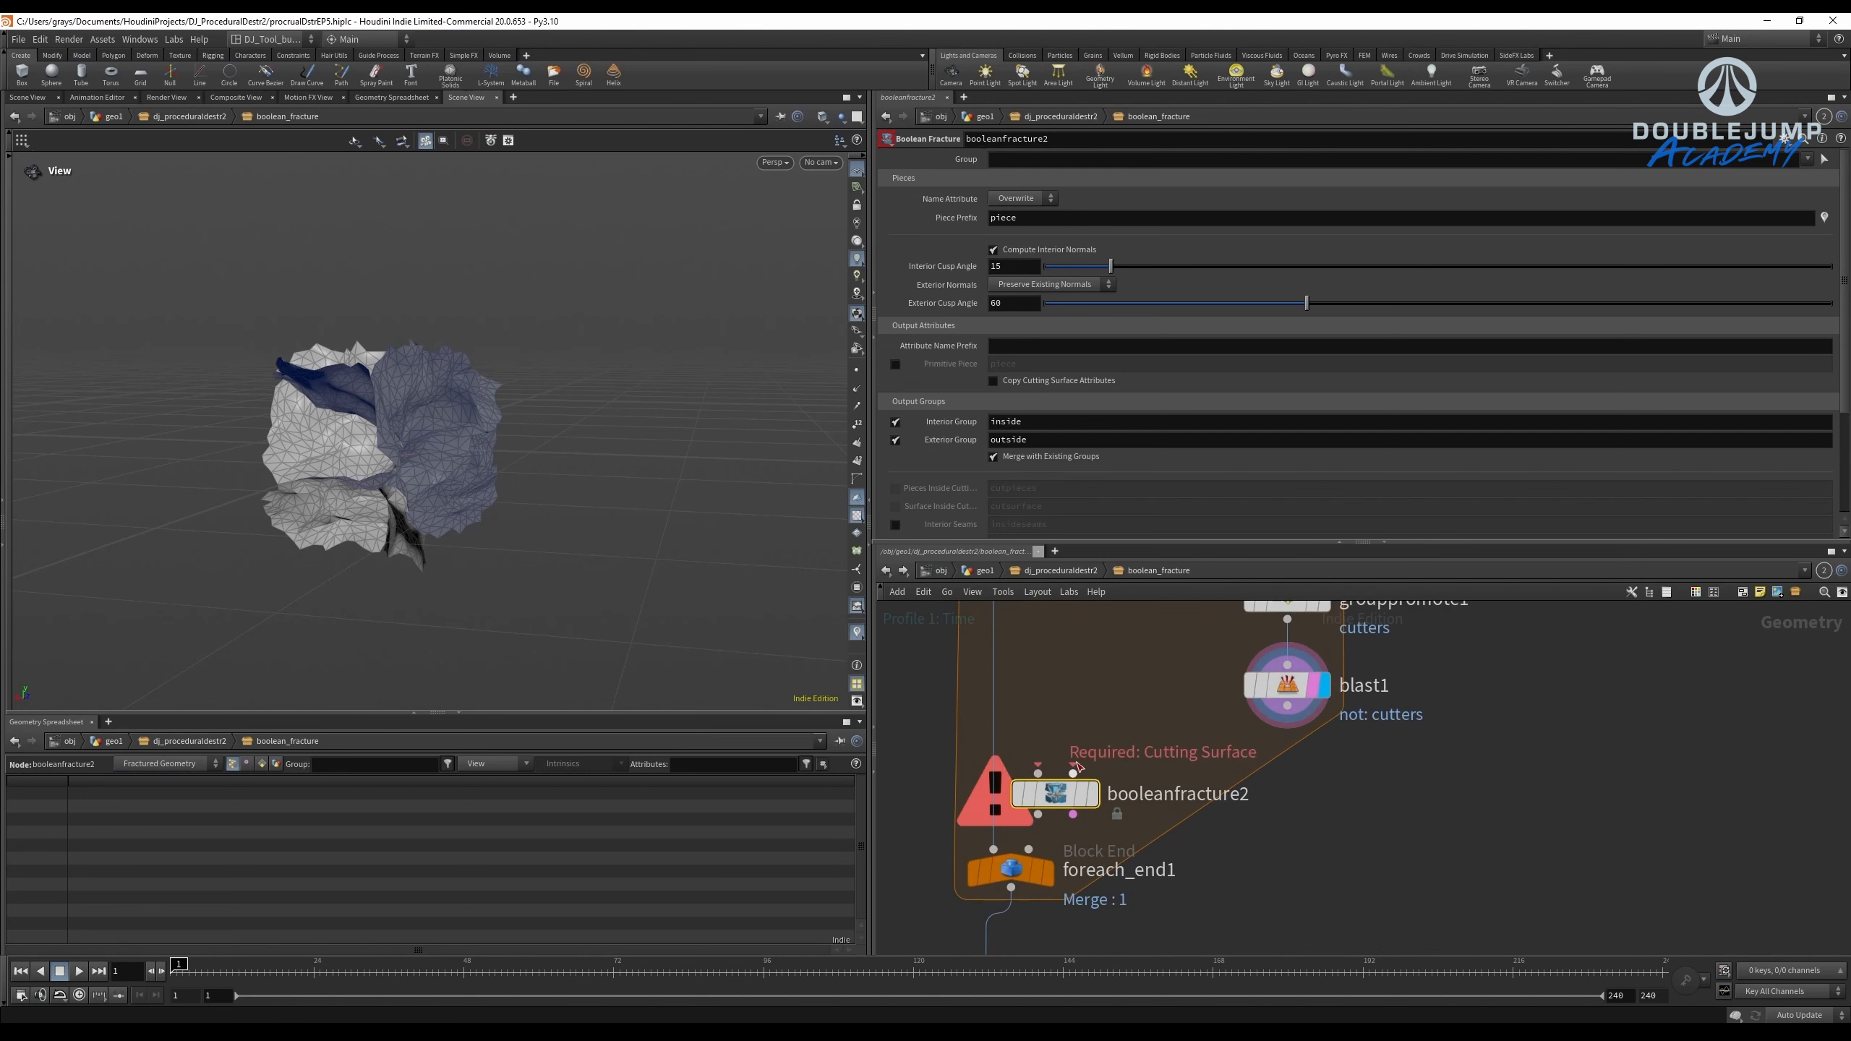
Wire blast1 into booleanfracture2's Cutting Surface input, insert the node before foreach_end1 and display it.
click(1289, 718)
scroll(1093, 778, up, 2)
click(1084, 811)
drag(1040, 822, 1022, 794)
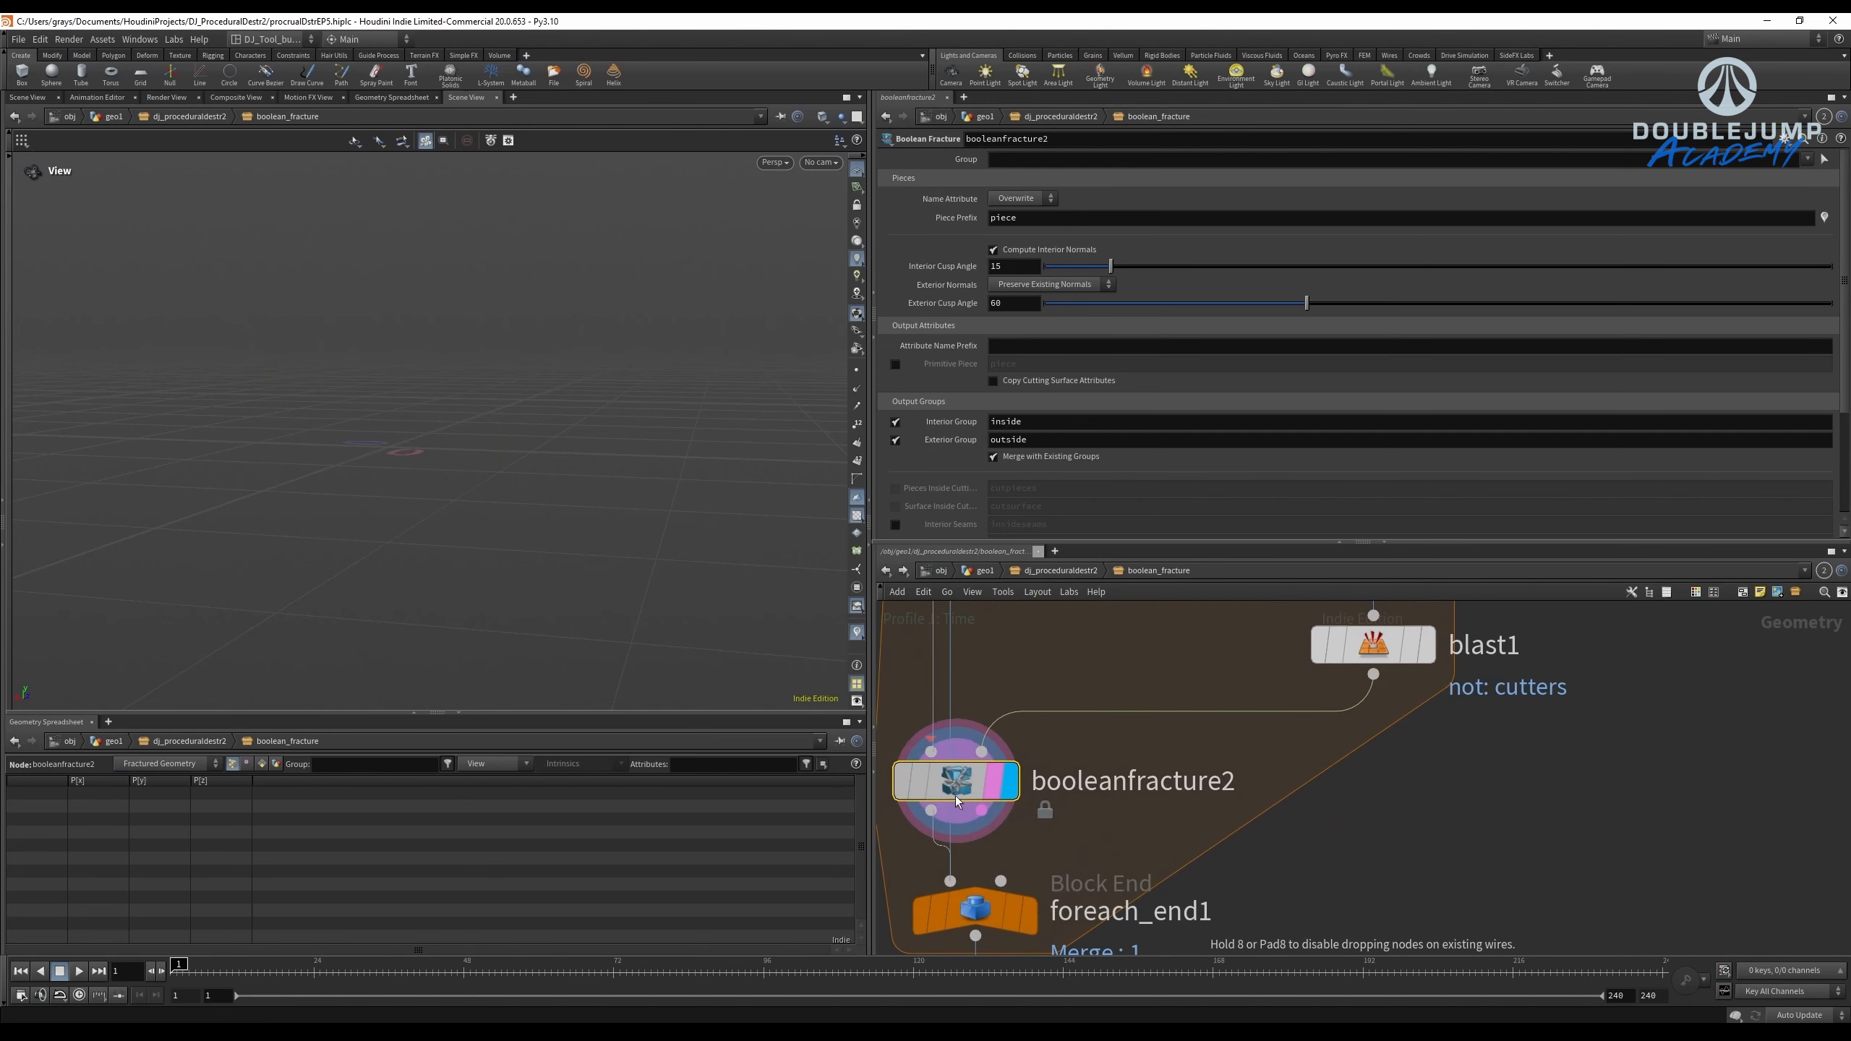
scroll(499, 413, up, 3)
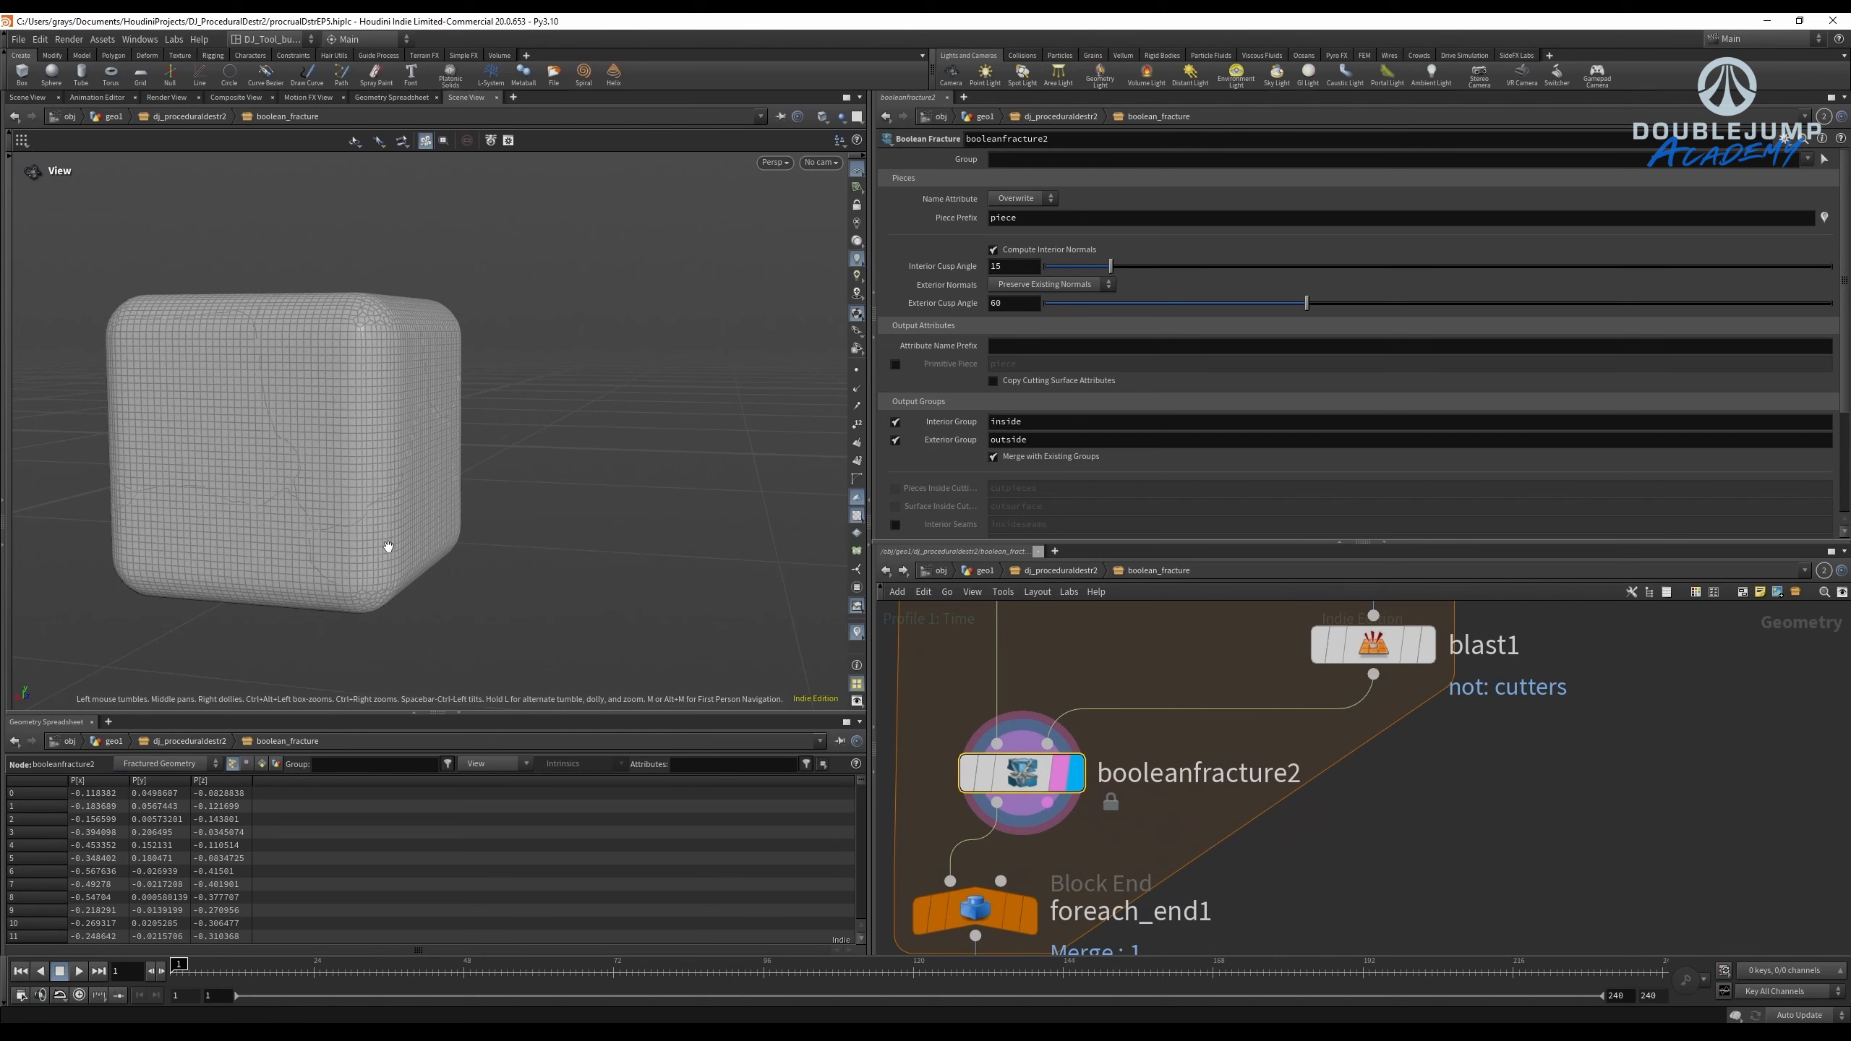
Feed booleanfracture2's first input from foreach_begin1 instead of convertvdb1, and move the node clear of the left branch.
scroll(1075, 692, down, 5)
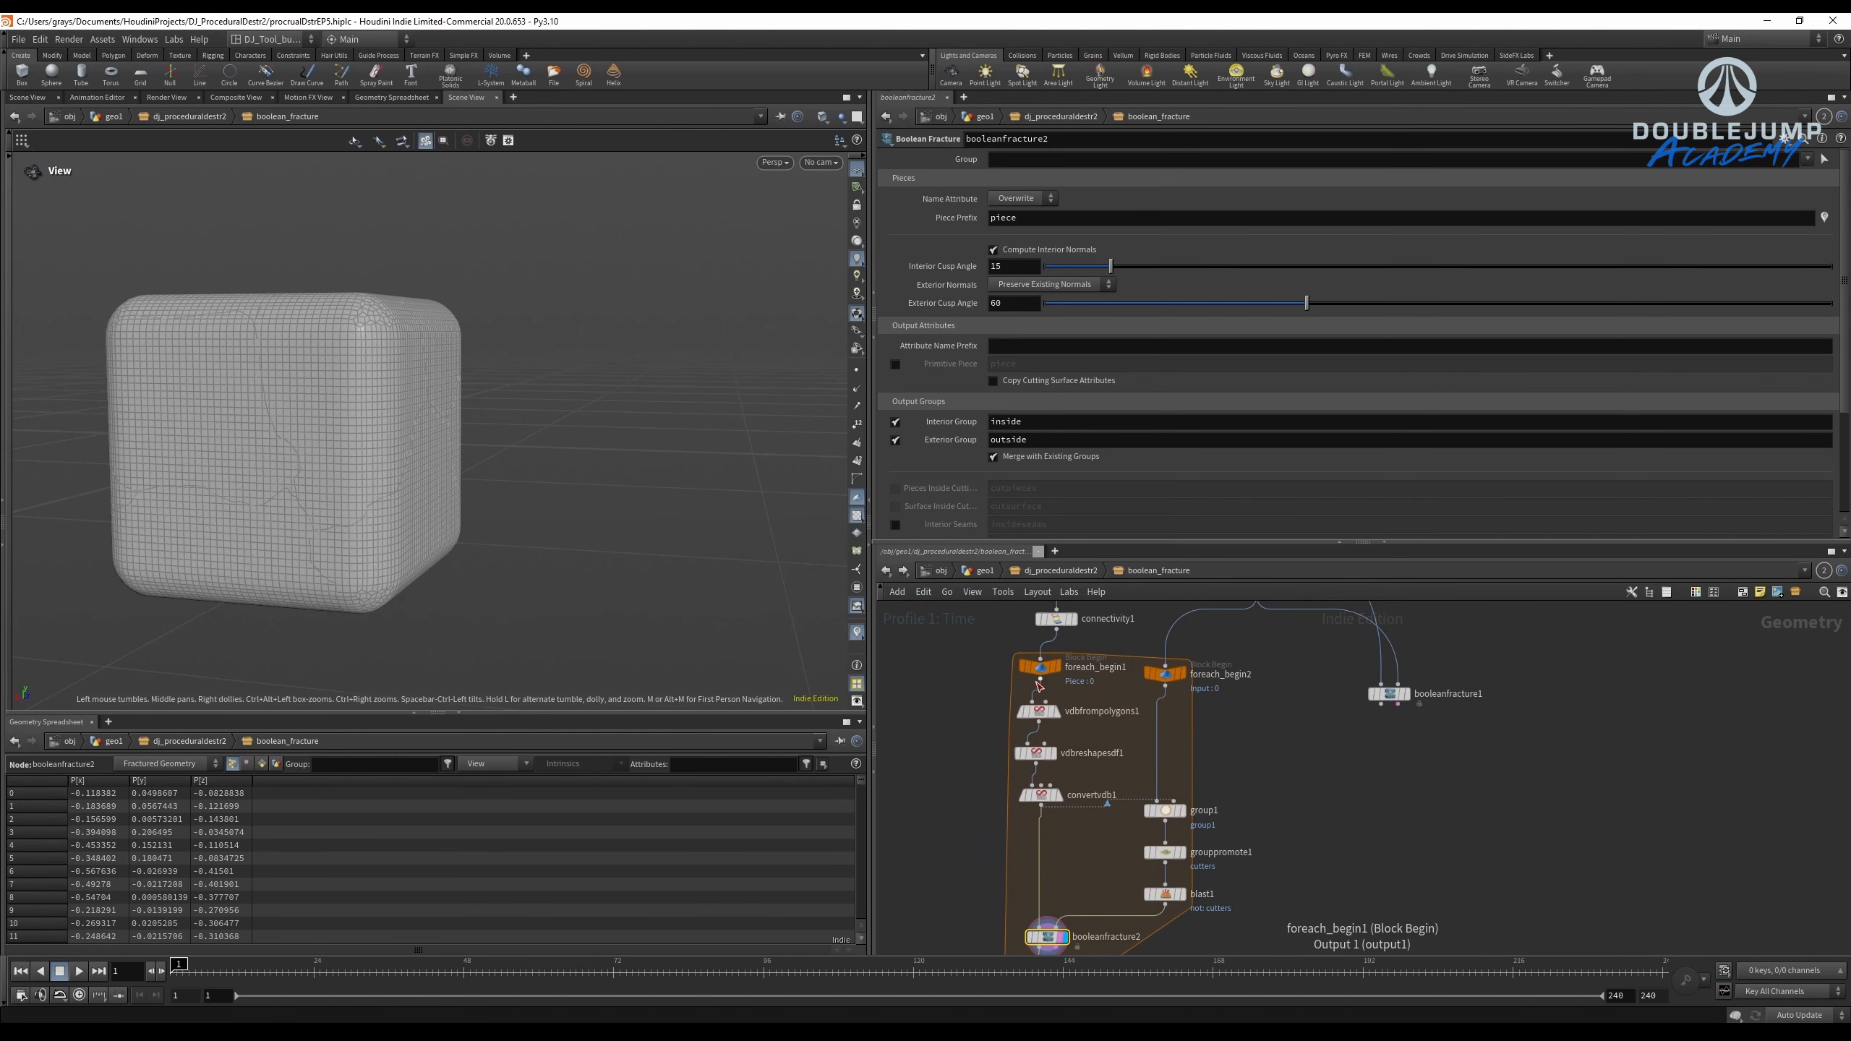
middle_drag(1075, 885, 1101, 782)
scroll(1101, 782, up, 1)
click(1058, 832)
drag(1068, 843, 1137, 826)
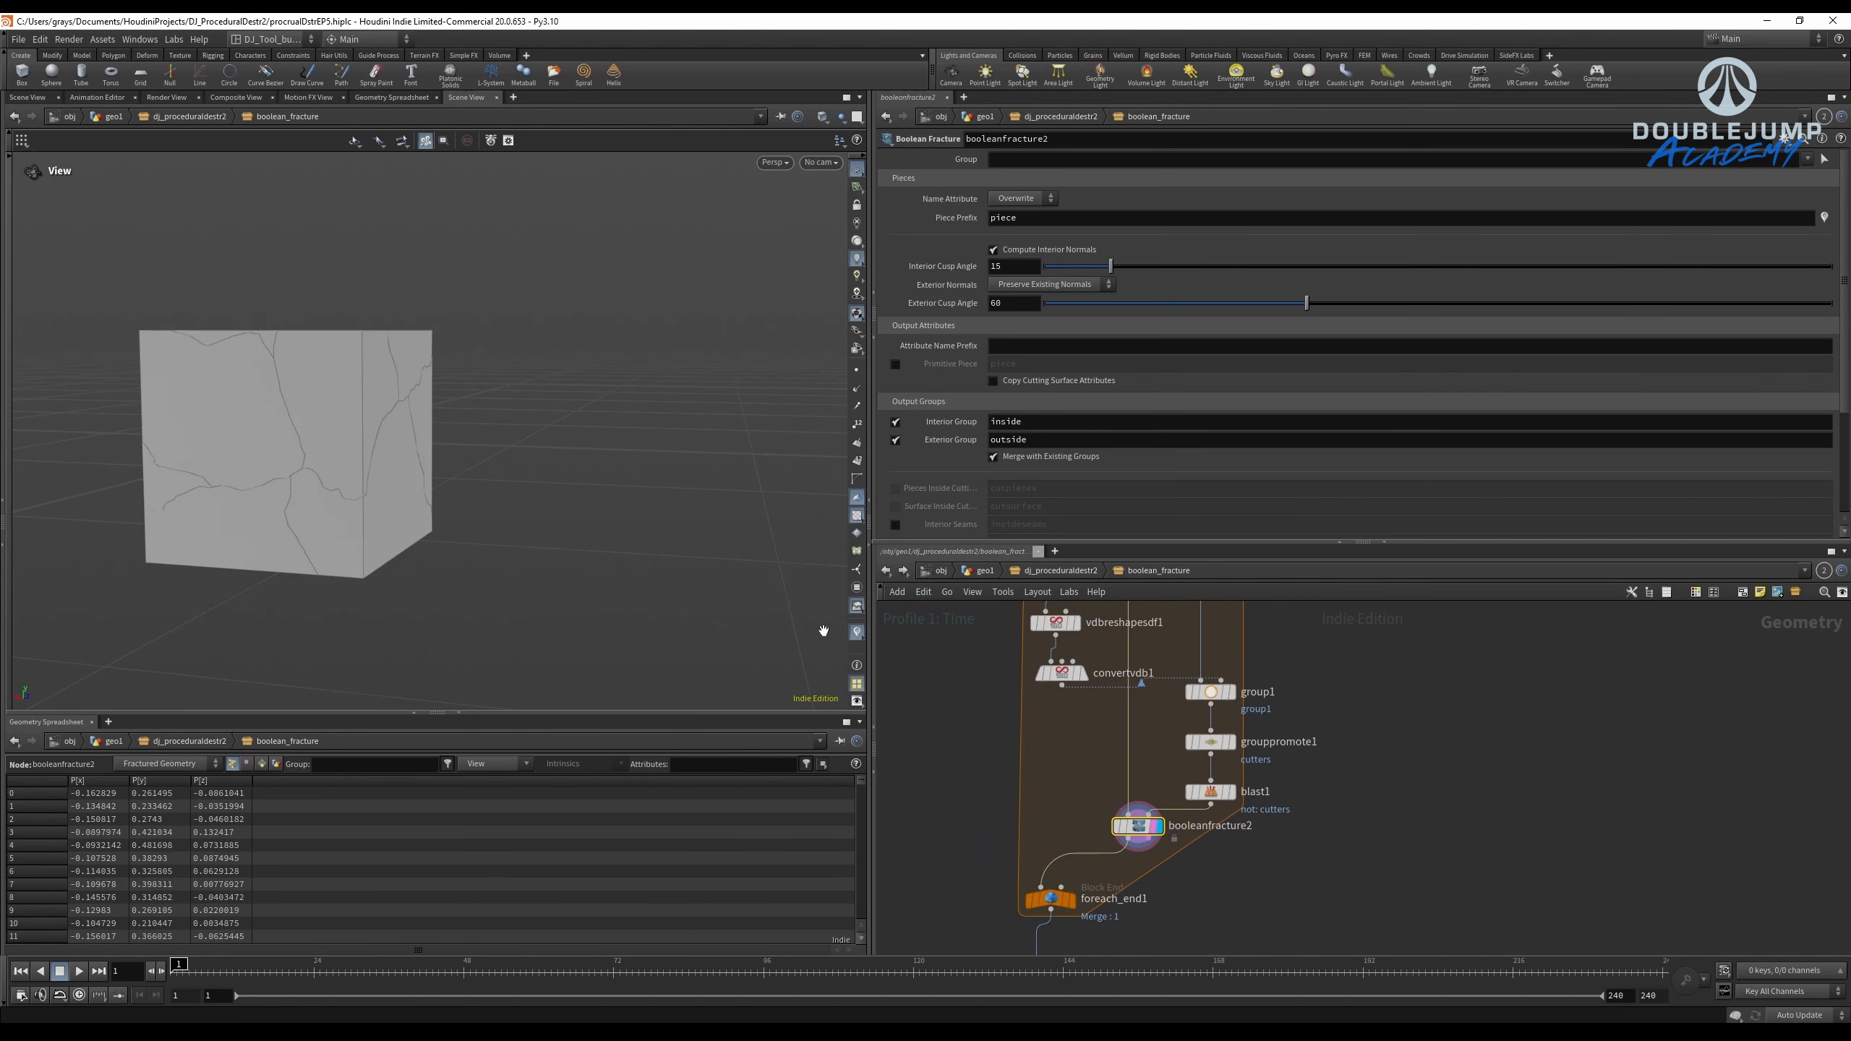
drag(510, 459, 370, 452)
Move foreach_end1 and output0 further down to leave space below booleanfracture2.
scroll(982, 744, down, 3)
middle_drag(995, 778, 1032, 653)
scroll(1043, 758, up, 3)
drag(979, 672, 1127, 849)
drag(1062, 706, 1128, 779)
Enable Multithread when Compiled on the foreach_end1 node.
drag(978, 735, 1360, 775)
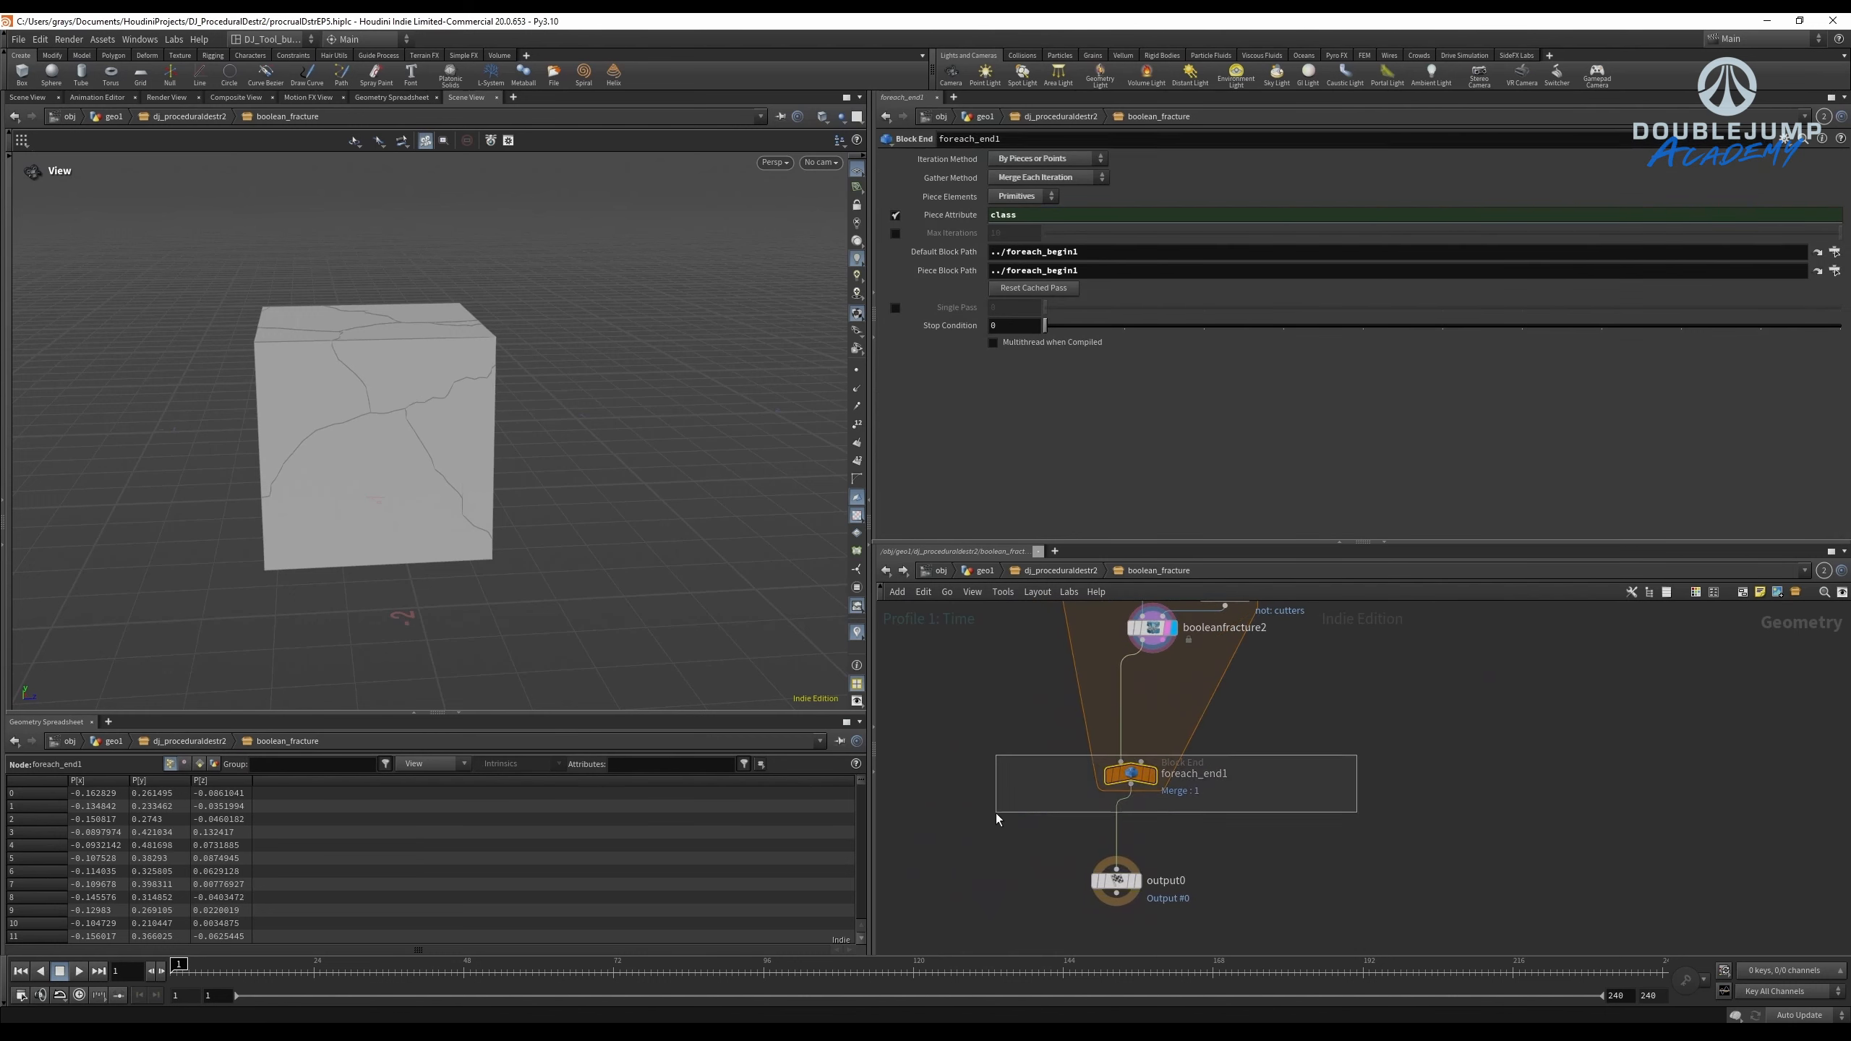
drag(1224, 757, 1398, 800)
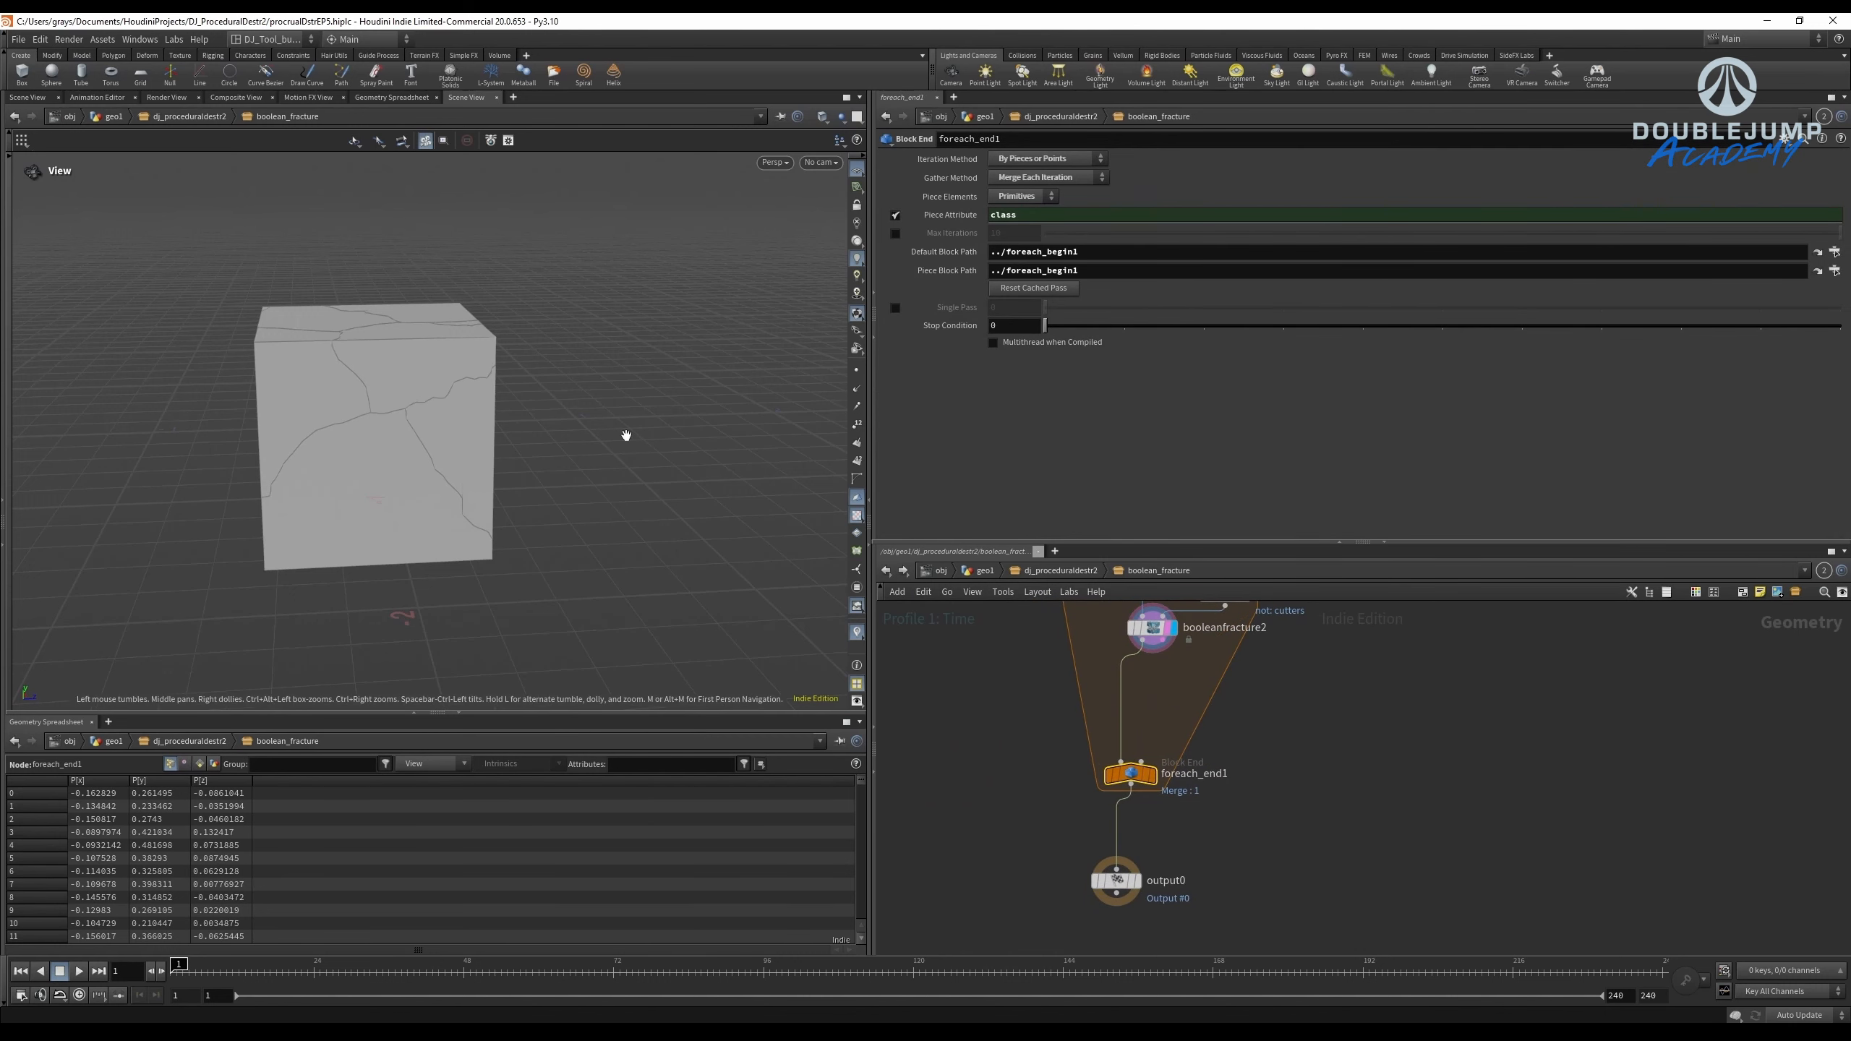
drag(624, 434, 459, 384)
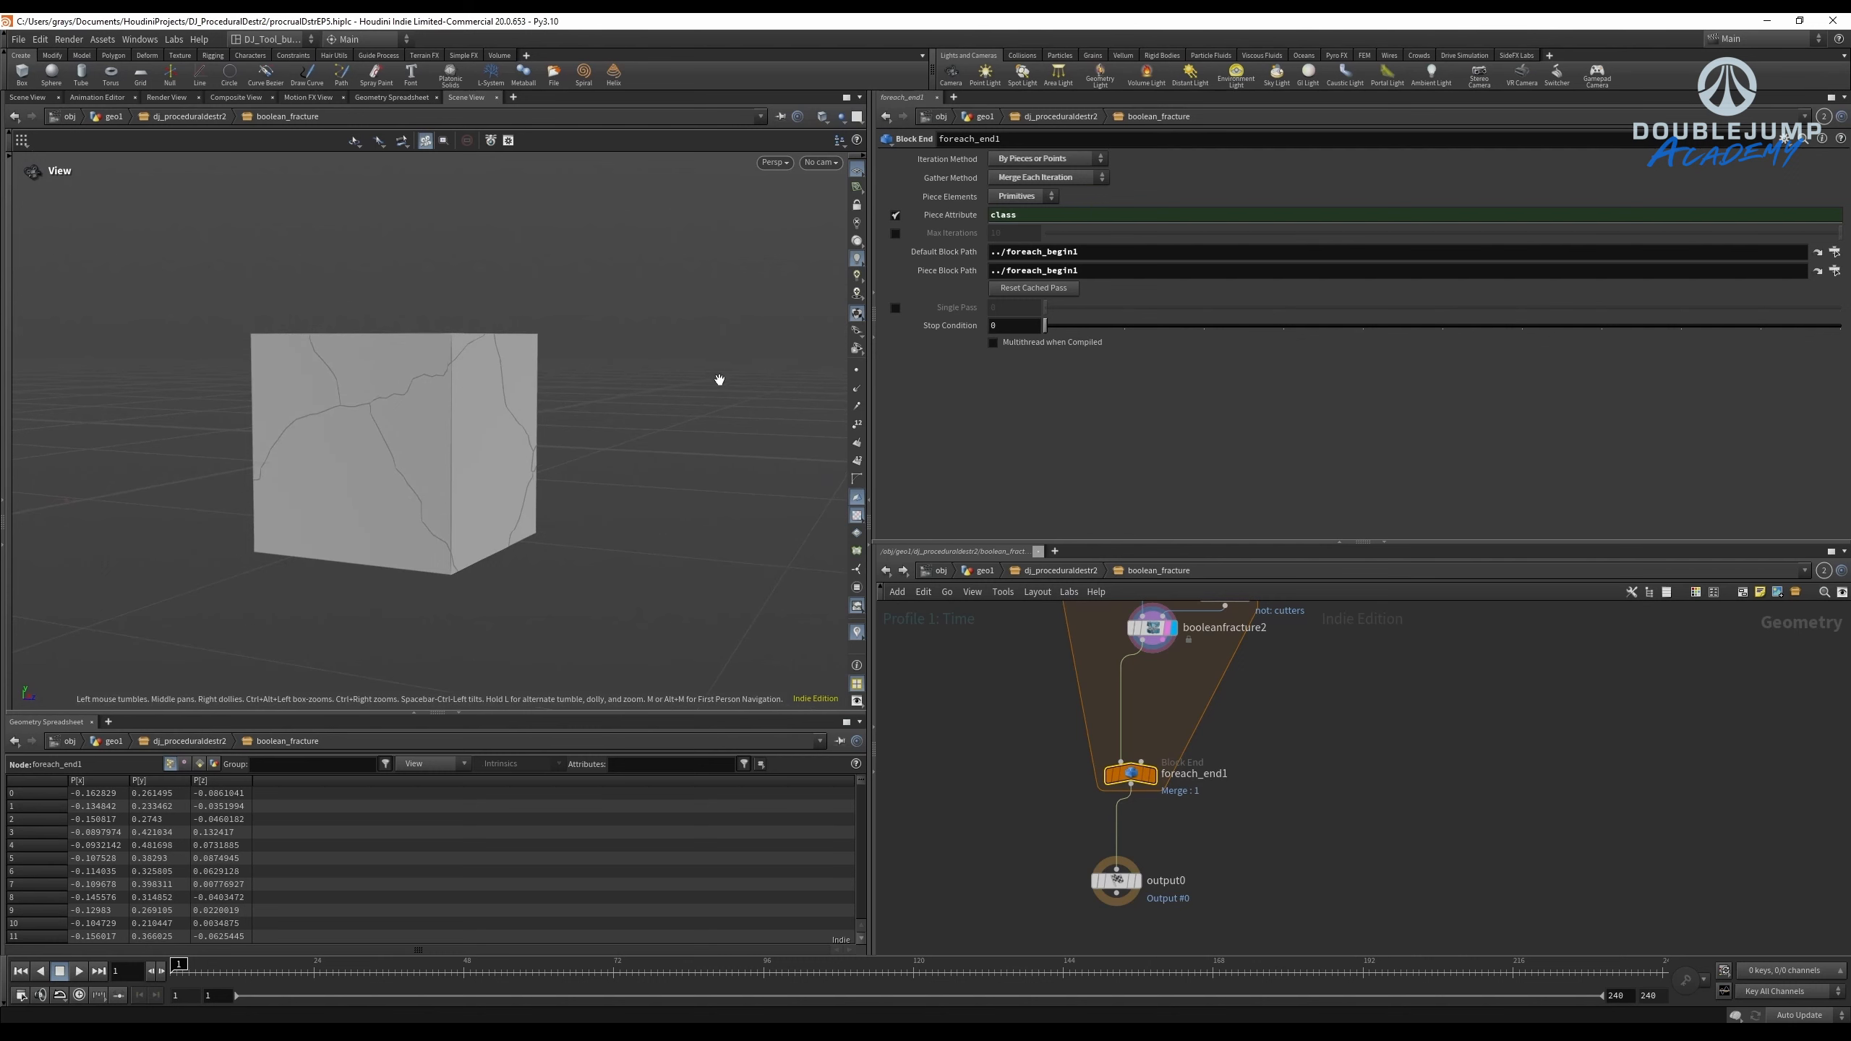
click(1062, 345)
Make the Non-compilable SOP Badge visible in the network view's display options.
scroll(1025, 666, down, 4)
key(d)
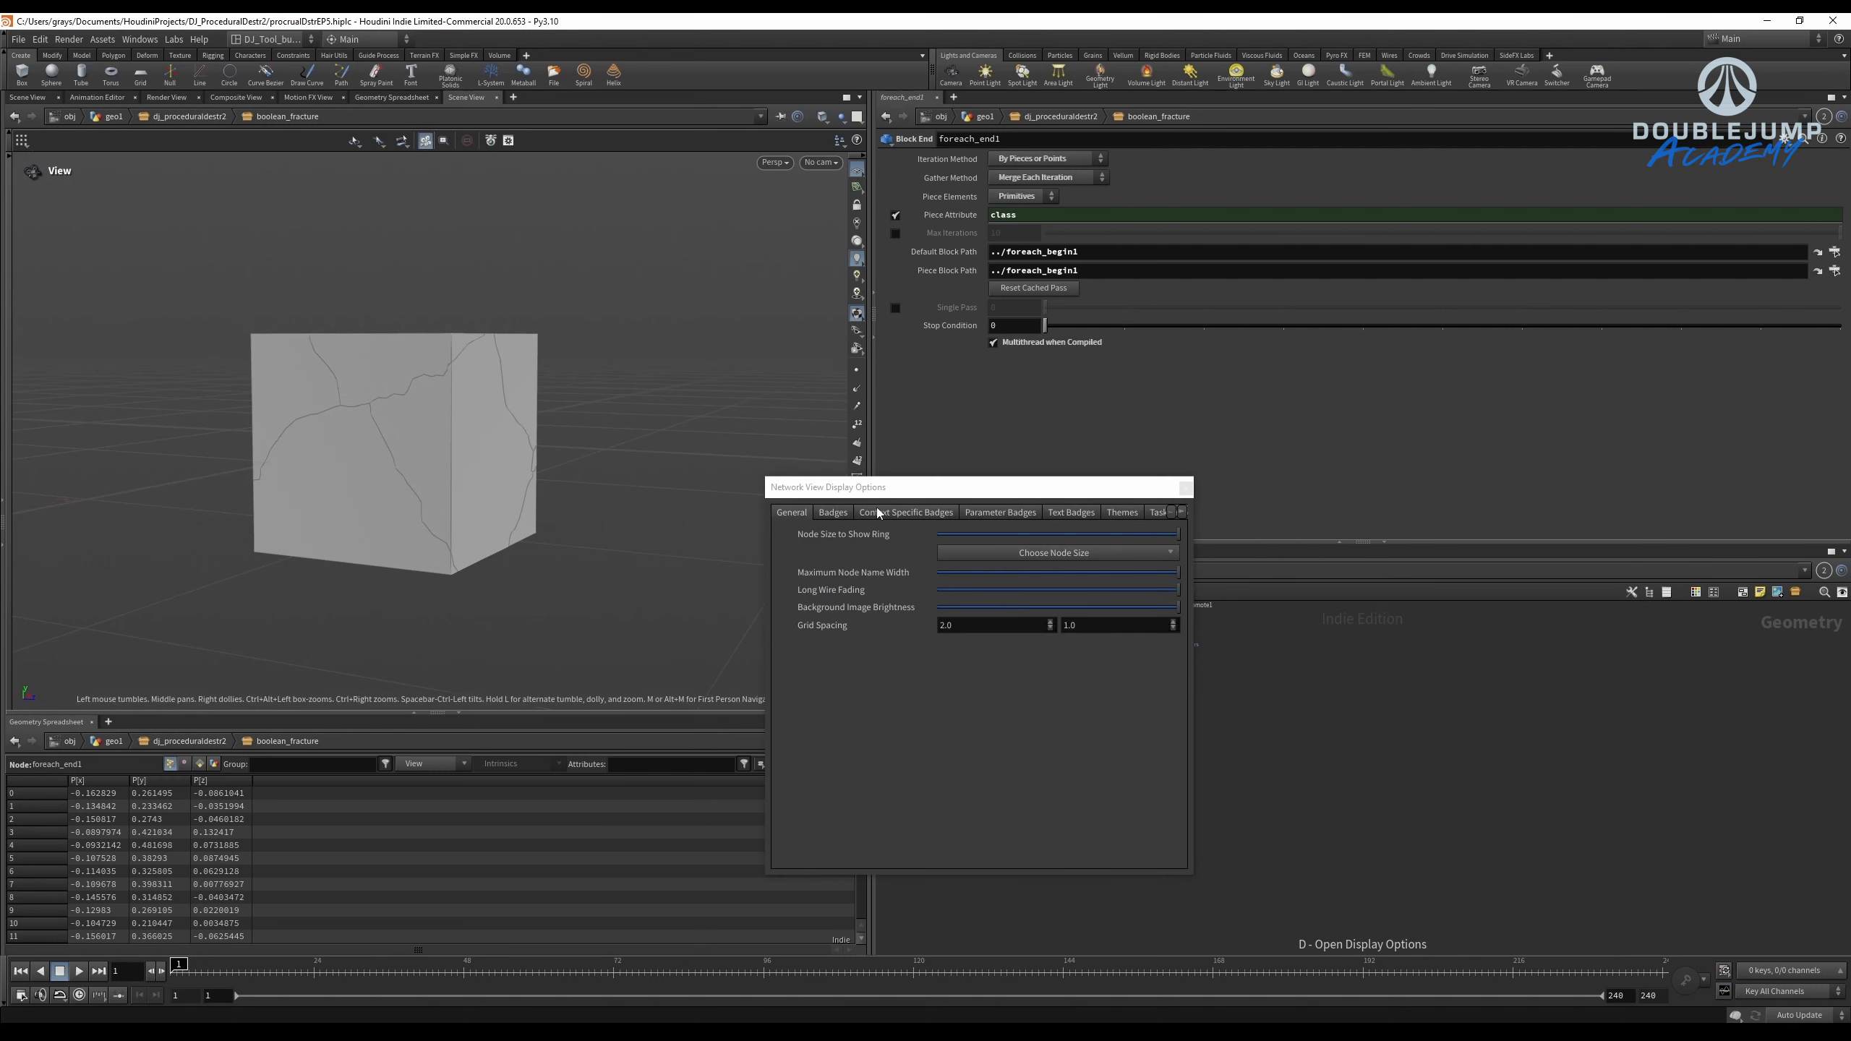
click(833, 513)
click(906, 512)
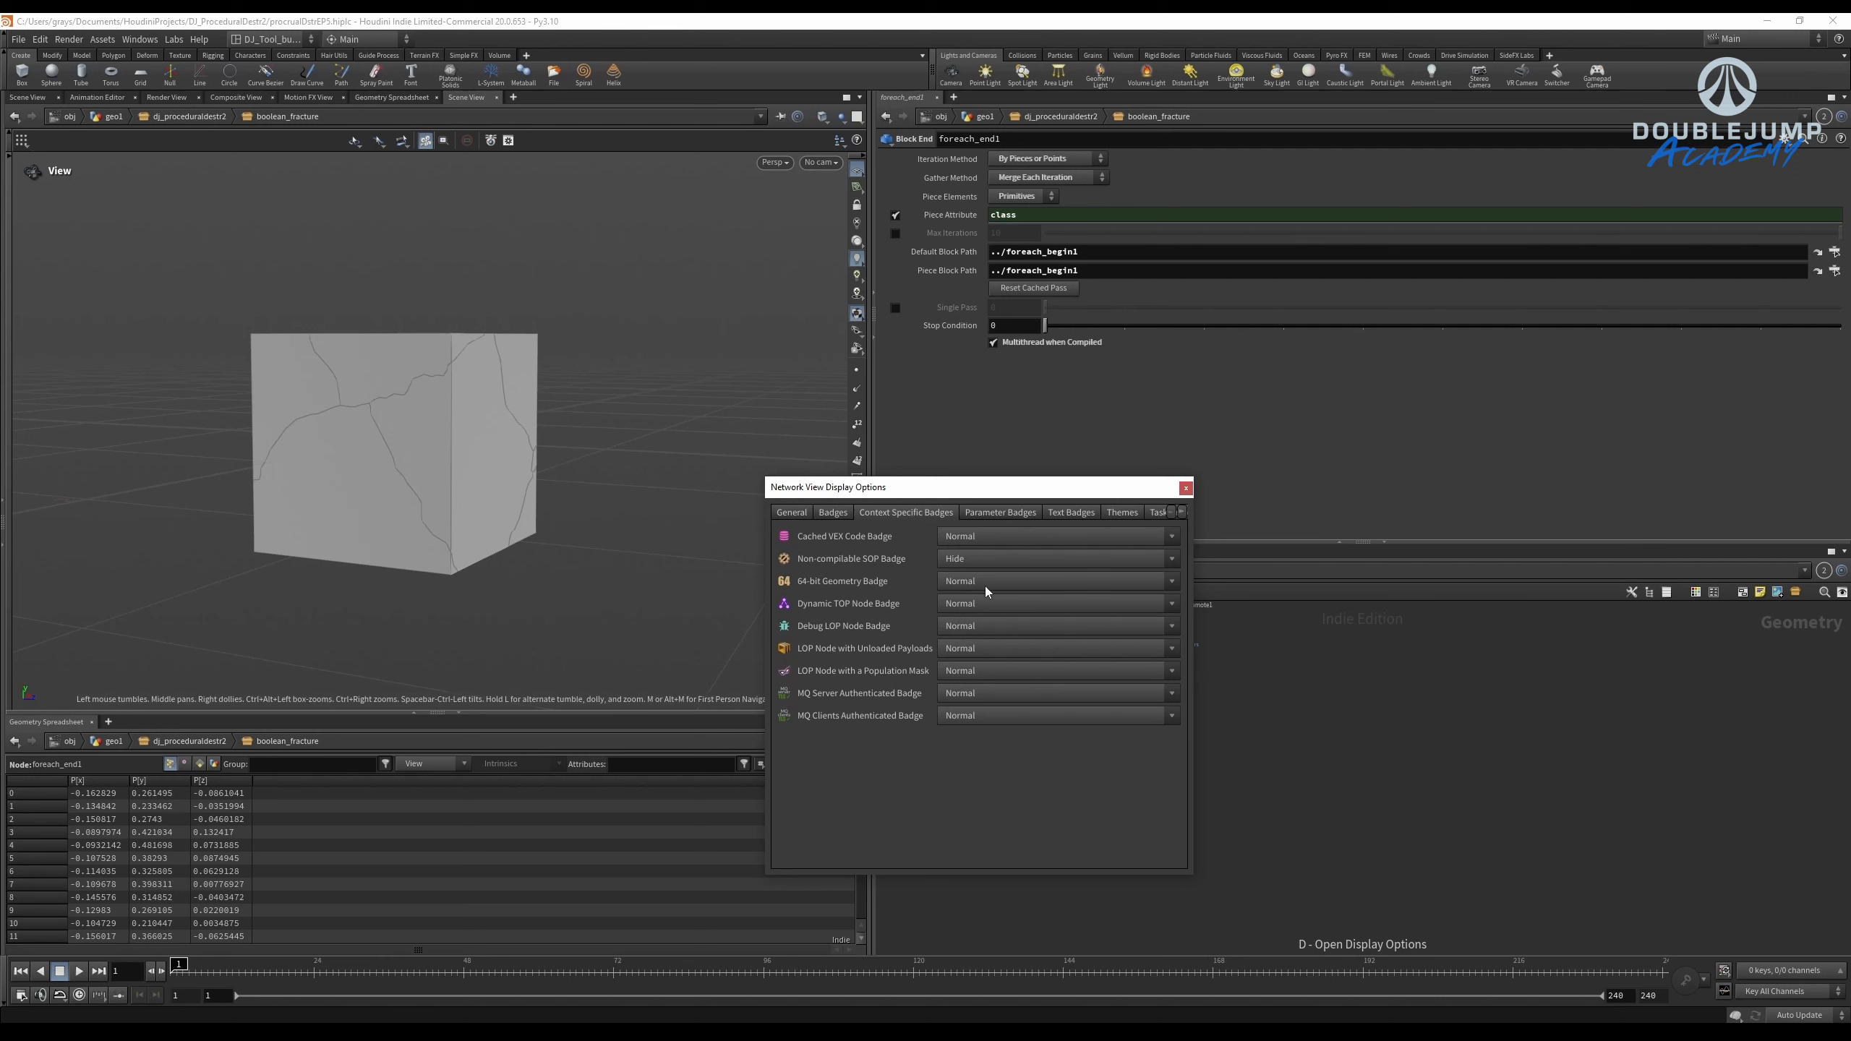
click(972, 558)
click(984, 605)
click(1186, 488)
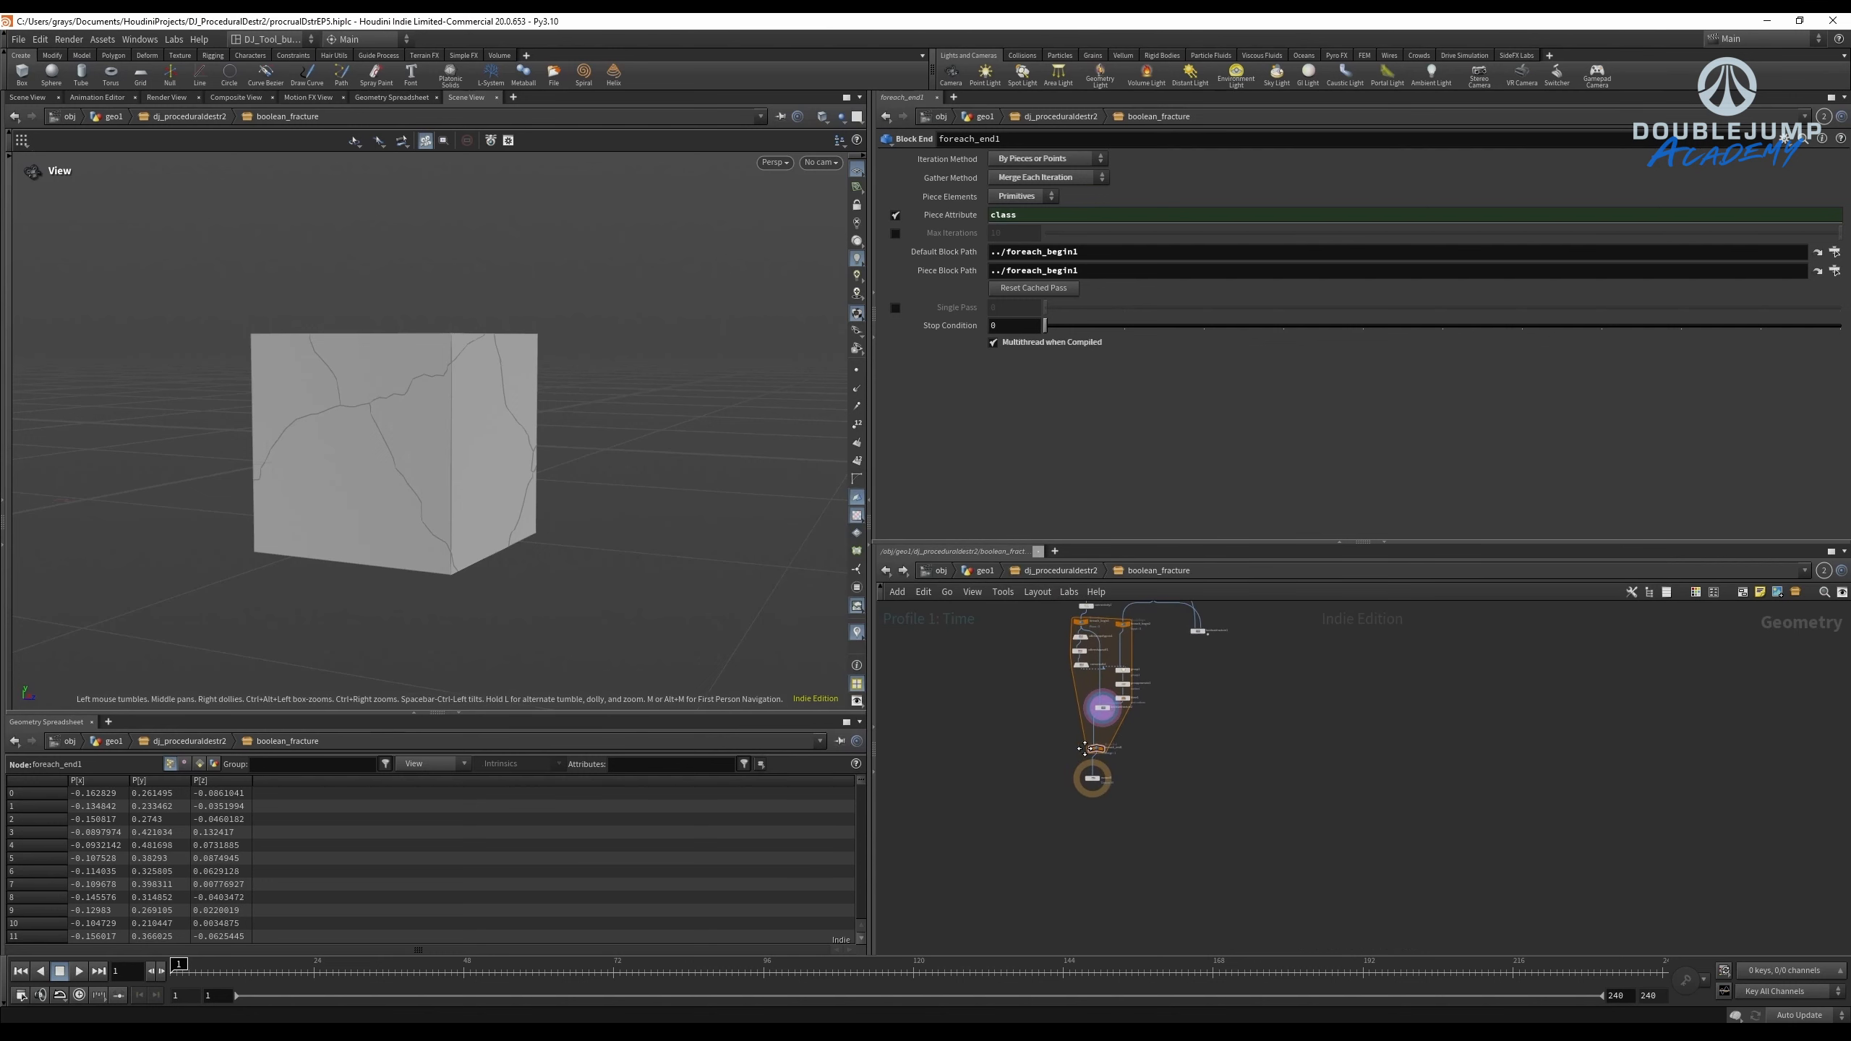
Delete the unused booleanfracture1 node outside the for-each block.
scroll(1125, 884, up, 4)
drag(1236, 612, 1141, 736)
middle_drag(1243, 700, 1203, 855)
key(Delete)
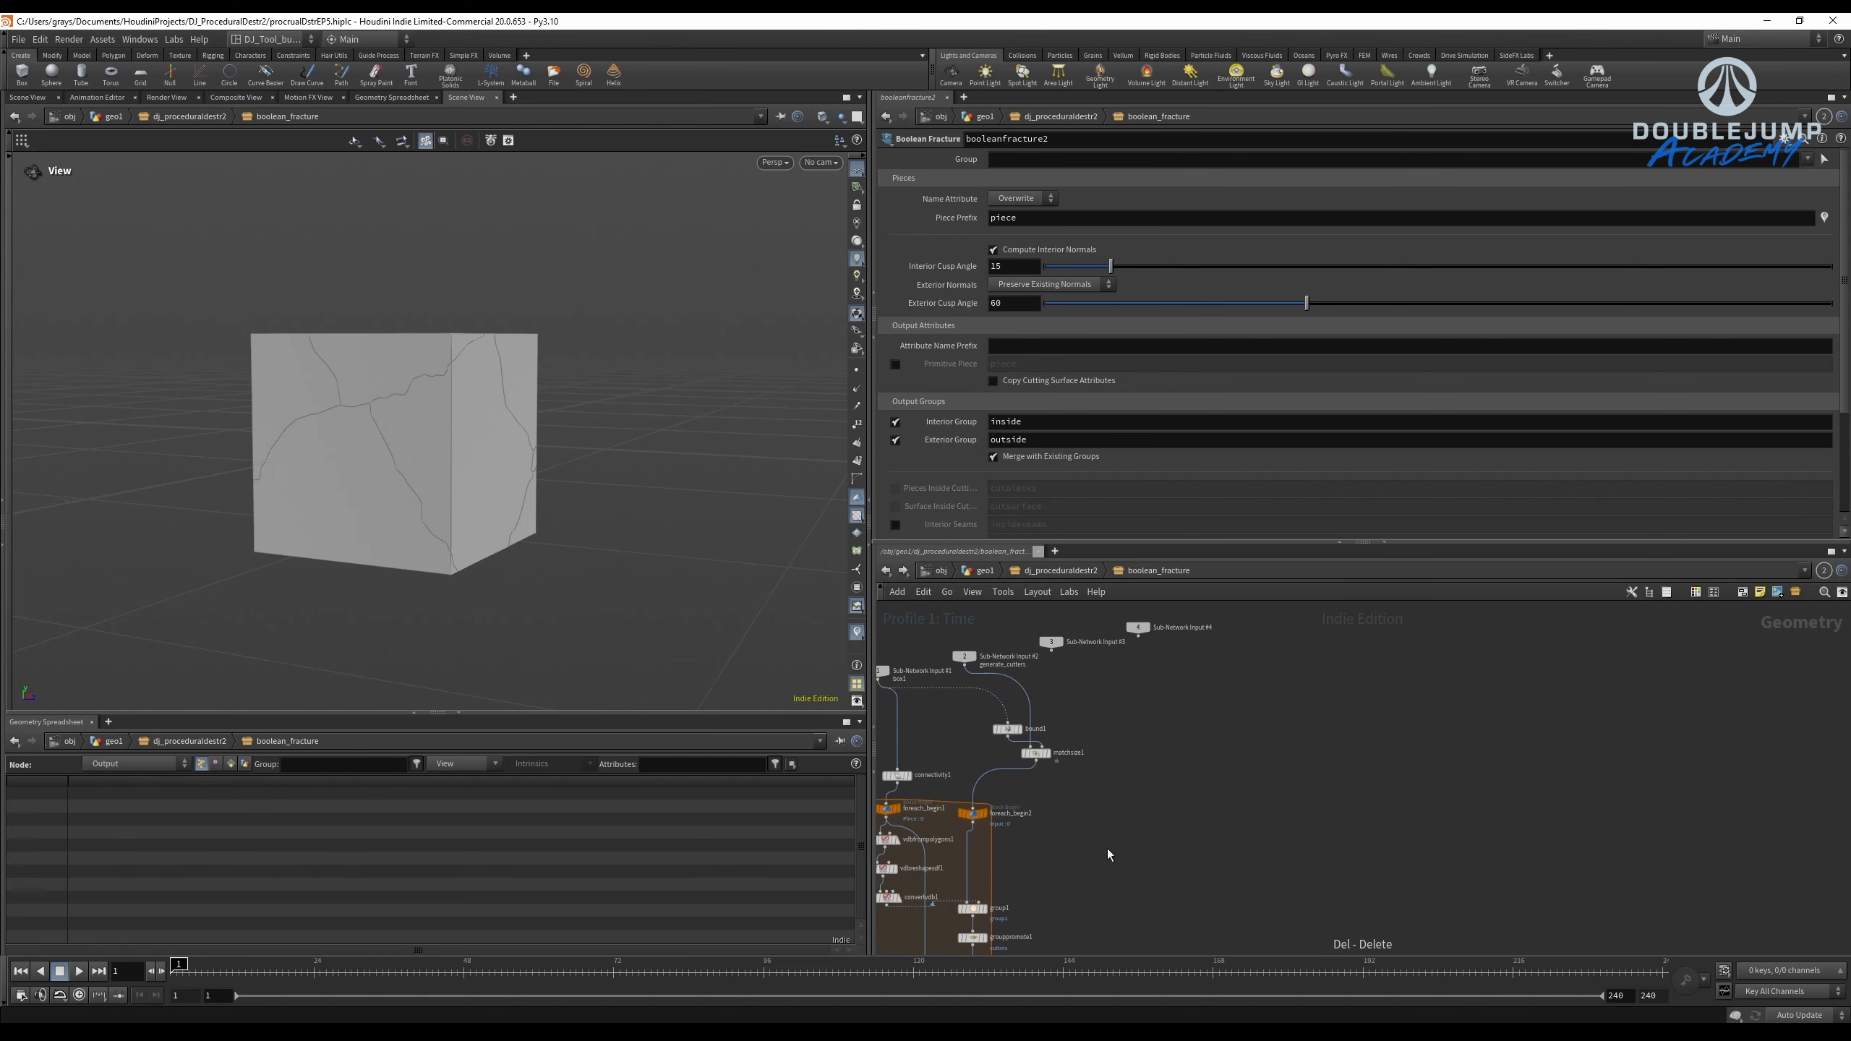
Add a Compiled Block with its begin and end nodes beside foreach_end1.
middle_drag(1017, 949, 1261, 724)
key(Tab)
text(comp)
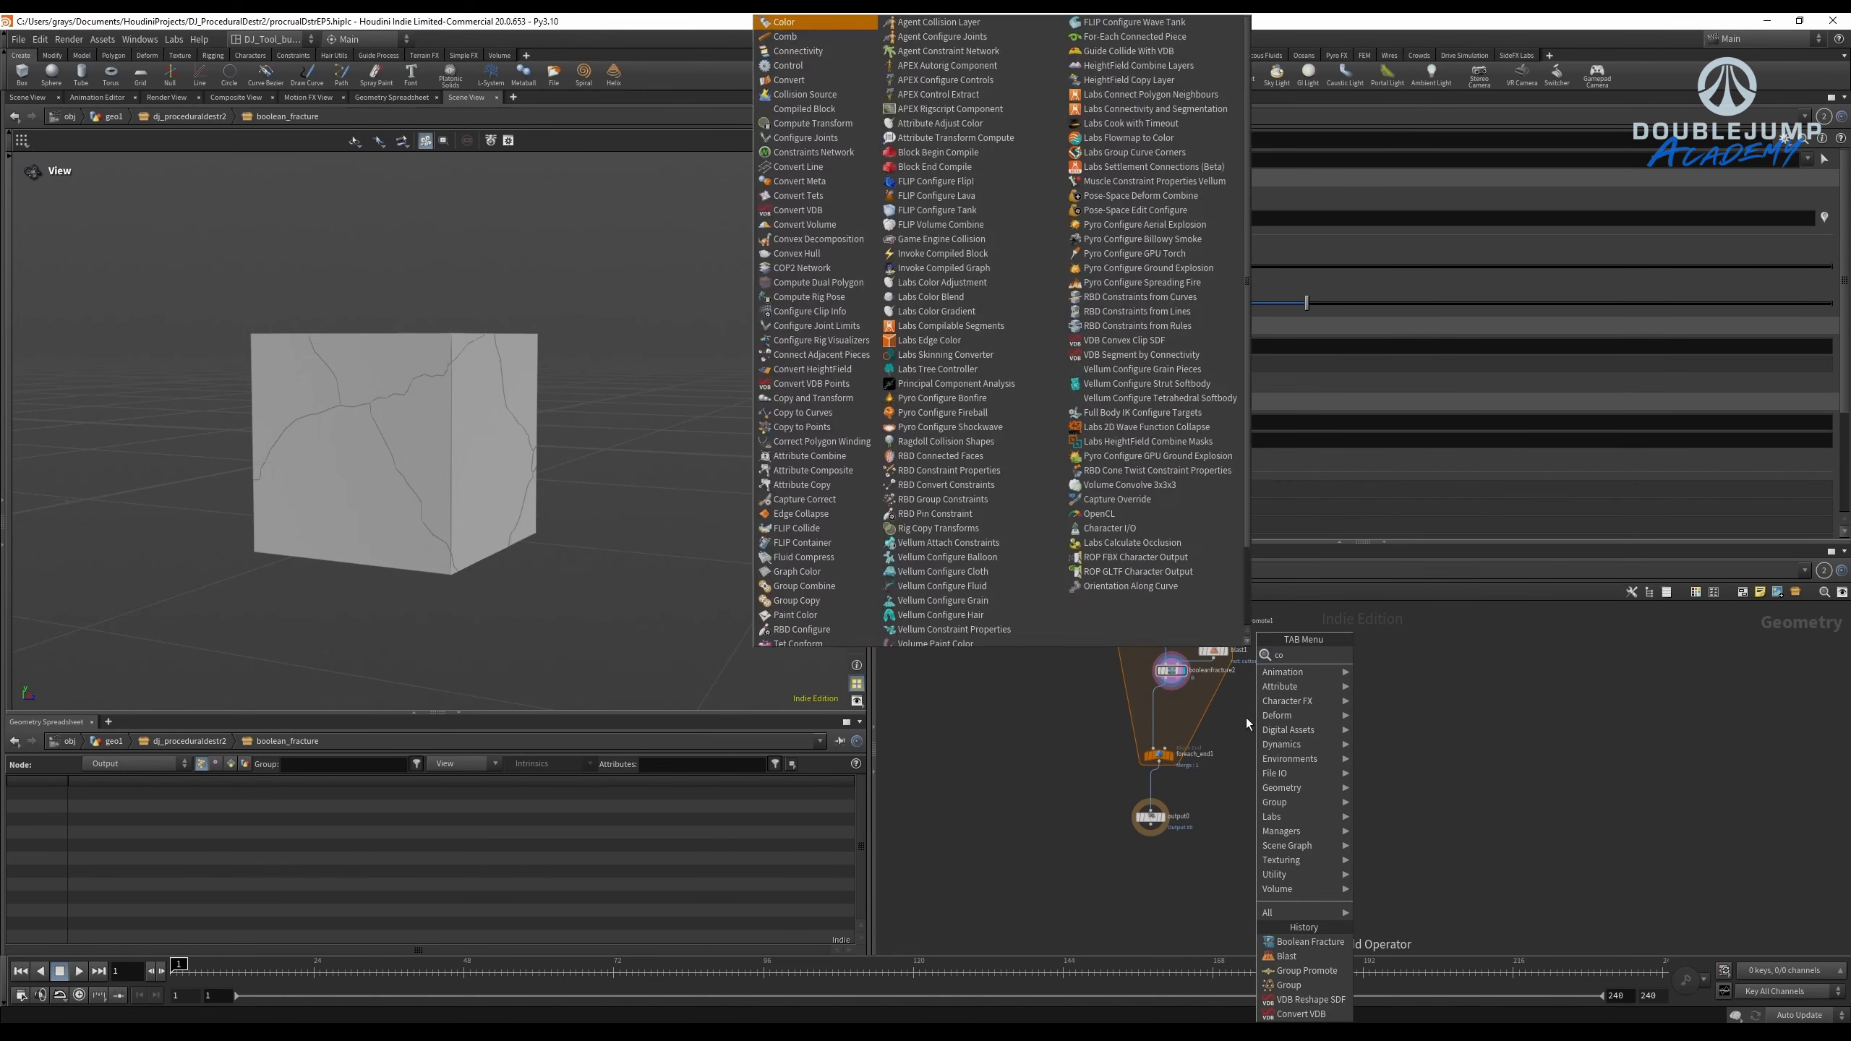
key(Return)
click(1247, 718)
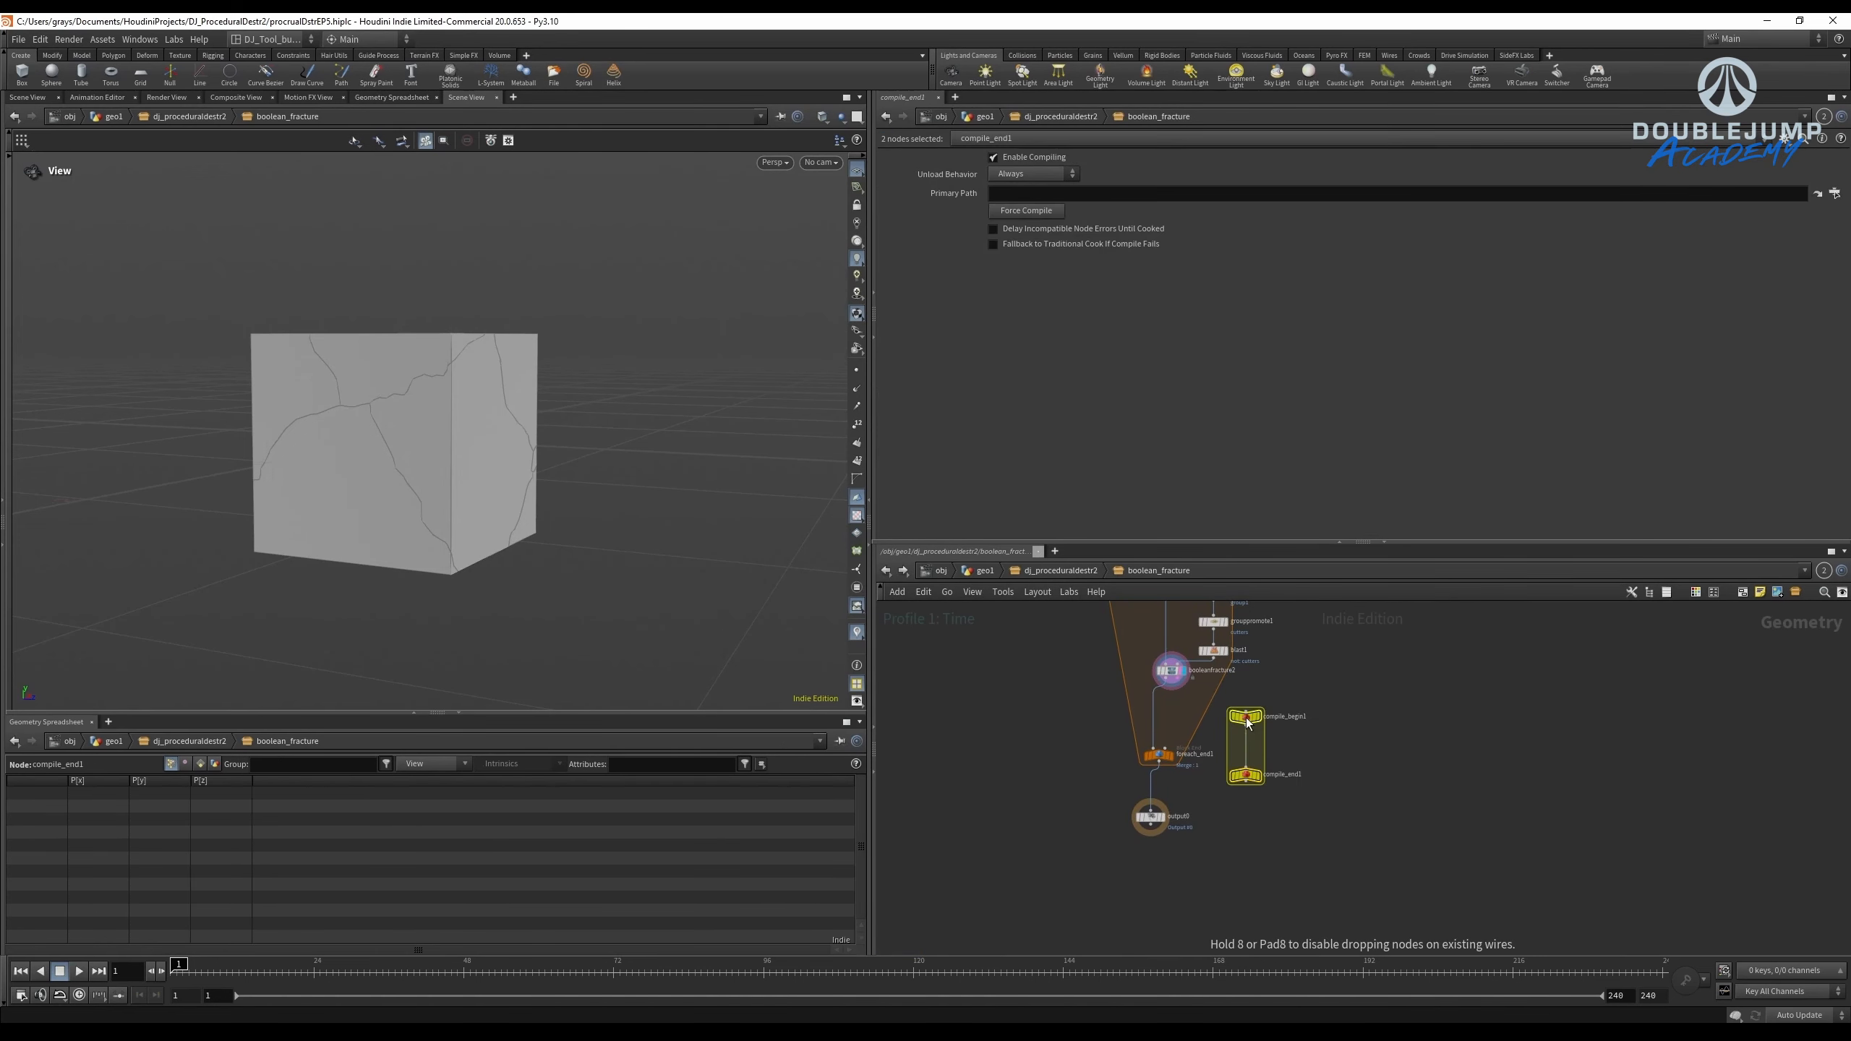
Insert compile_end1 on the wire between foreach_end1 and output0.
scroll(1246, 784, up, 3)
click(1246, 783)
drag(1251, 758, 1105, 762)
click(1354, 787)
Insert compile_begin1 between connectivity1 and foreach_begin1, and add a second Block Begin Compile node above foreach_begin2.
scroll(1258, 741, down, 4)
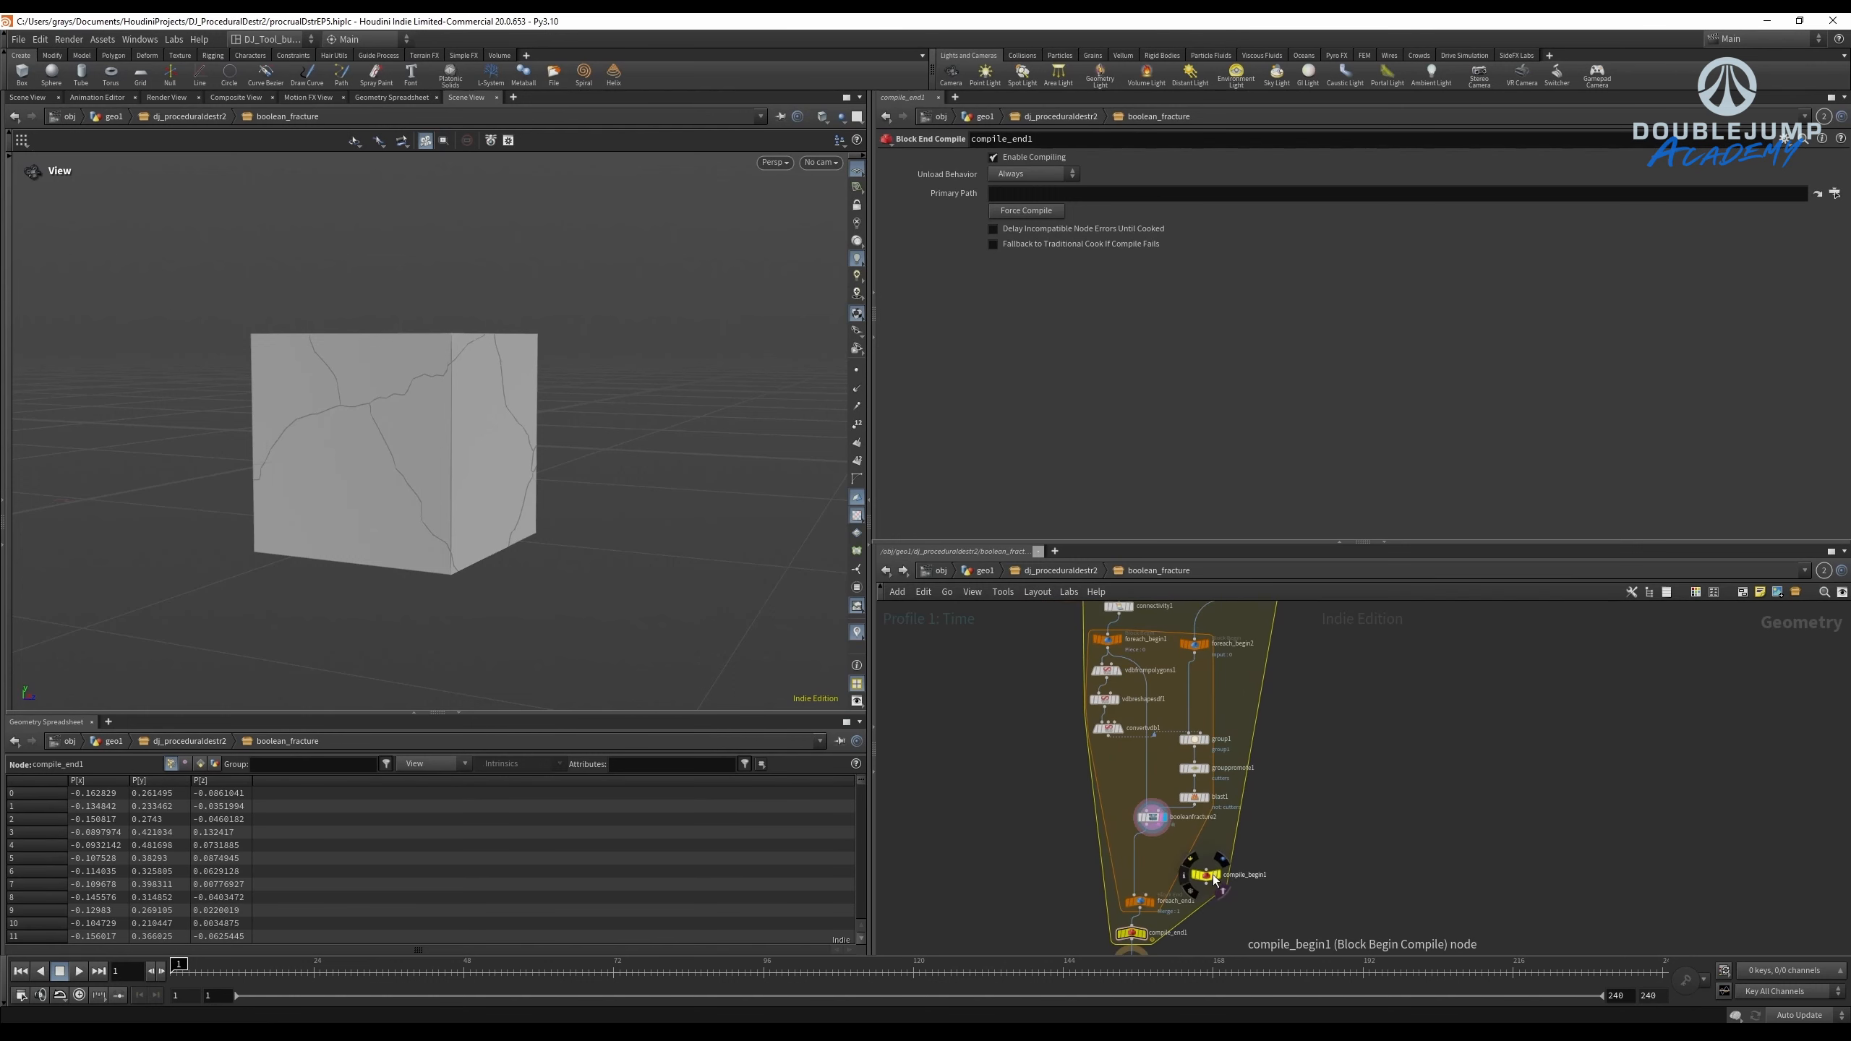
drag(1212, 874, 1120, 670)
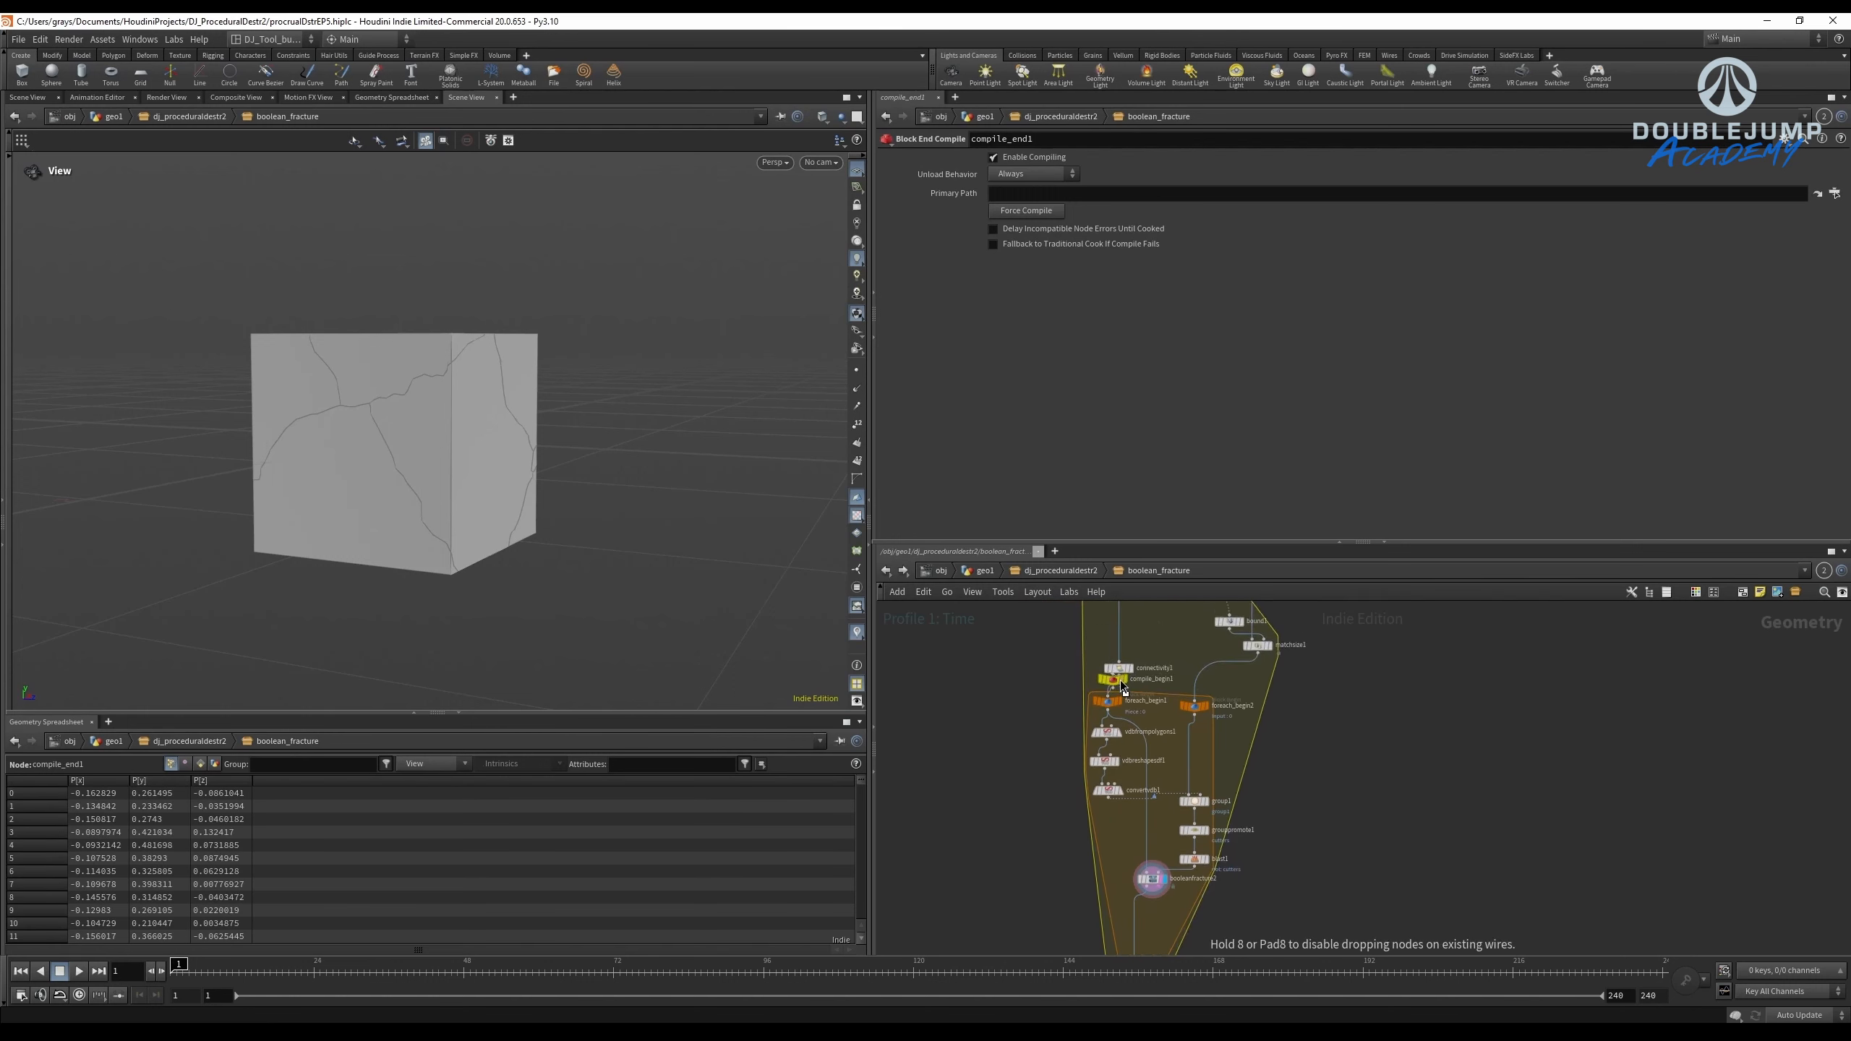
scroll(1165, 698, up, 3)
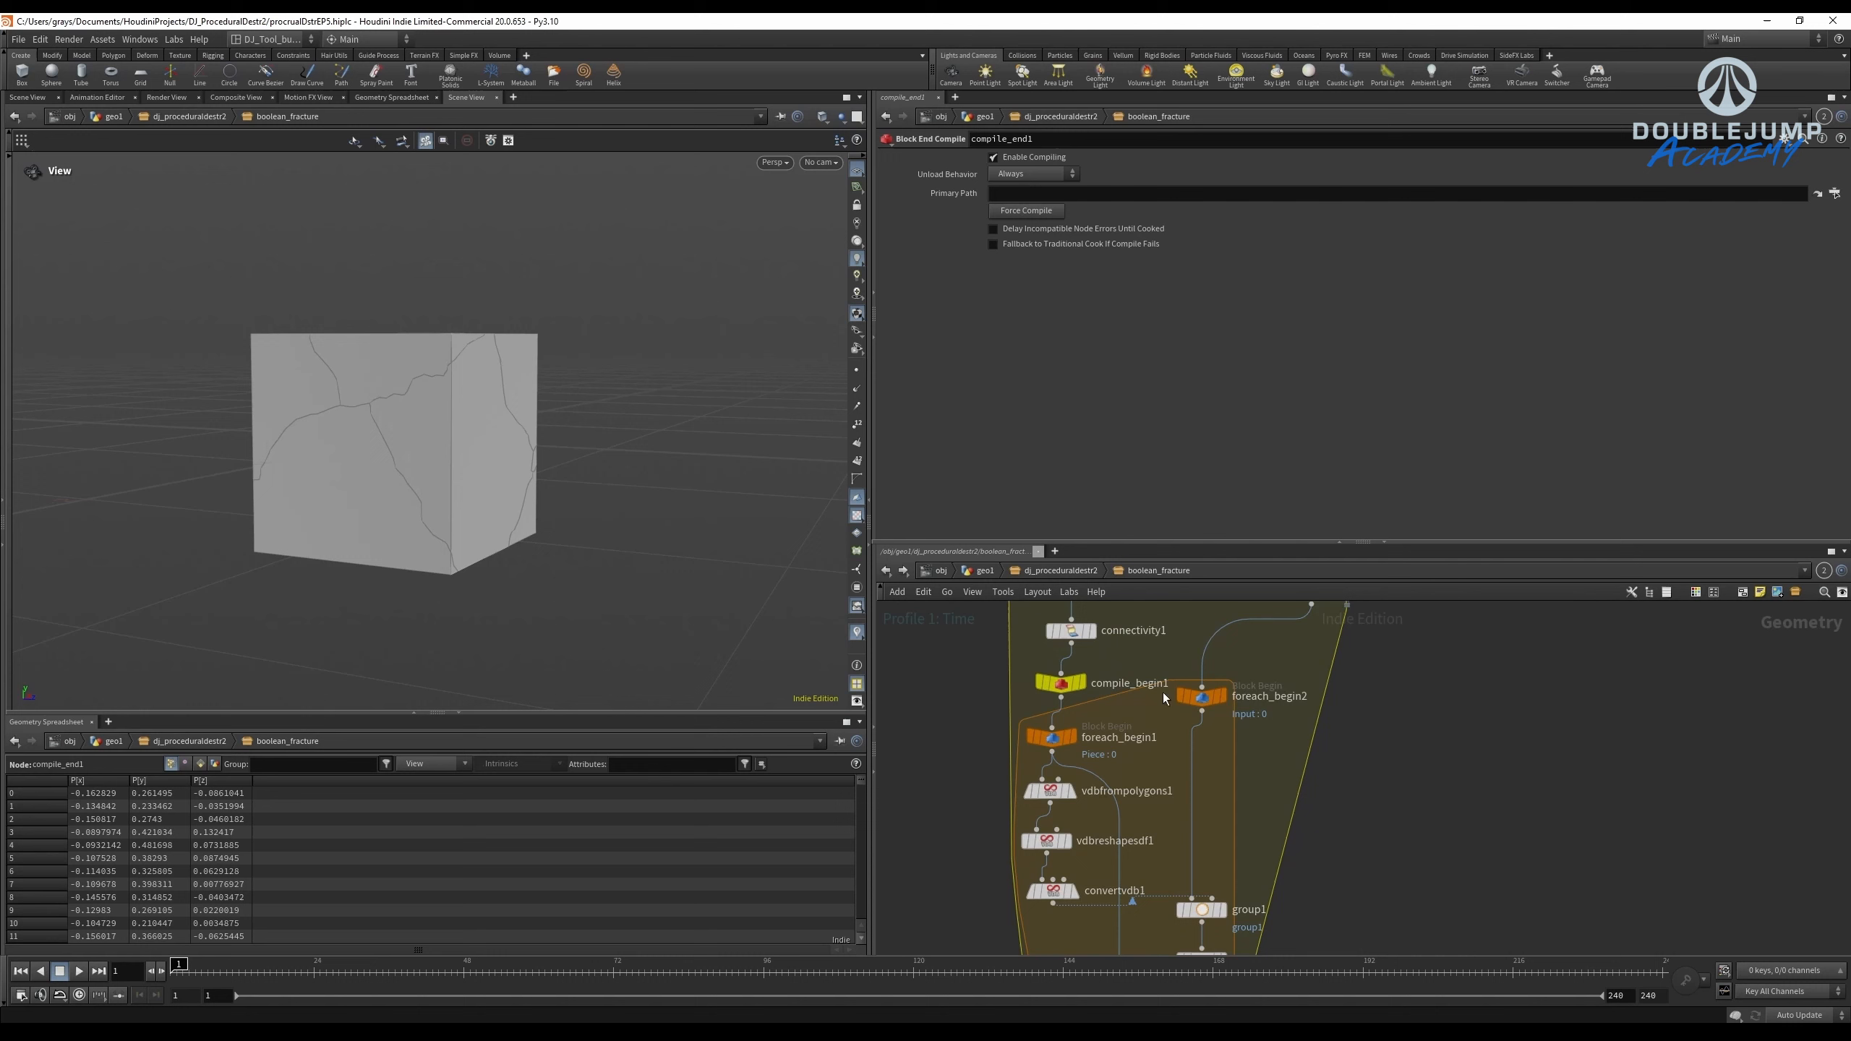
click(1058, 687)
mouse_move(1203, 668)
mouse_down()
mouse_move(1181, 671)
mouse_move(1211, 671)
mouse_up()
Display compile_end1, check its node information and view the fractured cube from another side.
scroll(1280, 653, down, 3)
middle_drag(1278, 894, 1284, 664)
scroll(1260, 697, up, 3)
middle_drag(1227, 872, 1363, 794)
scroll(1250, 808, up, 1)
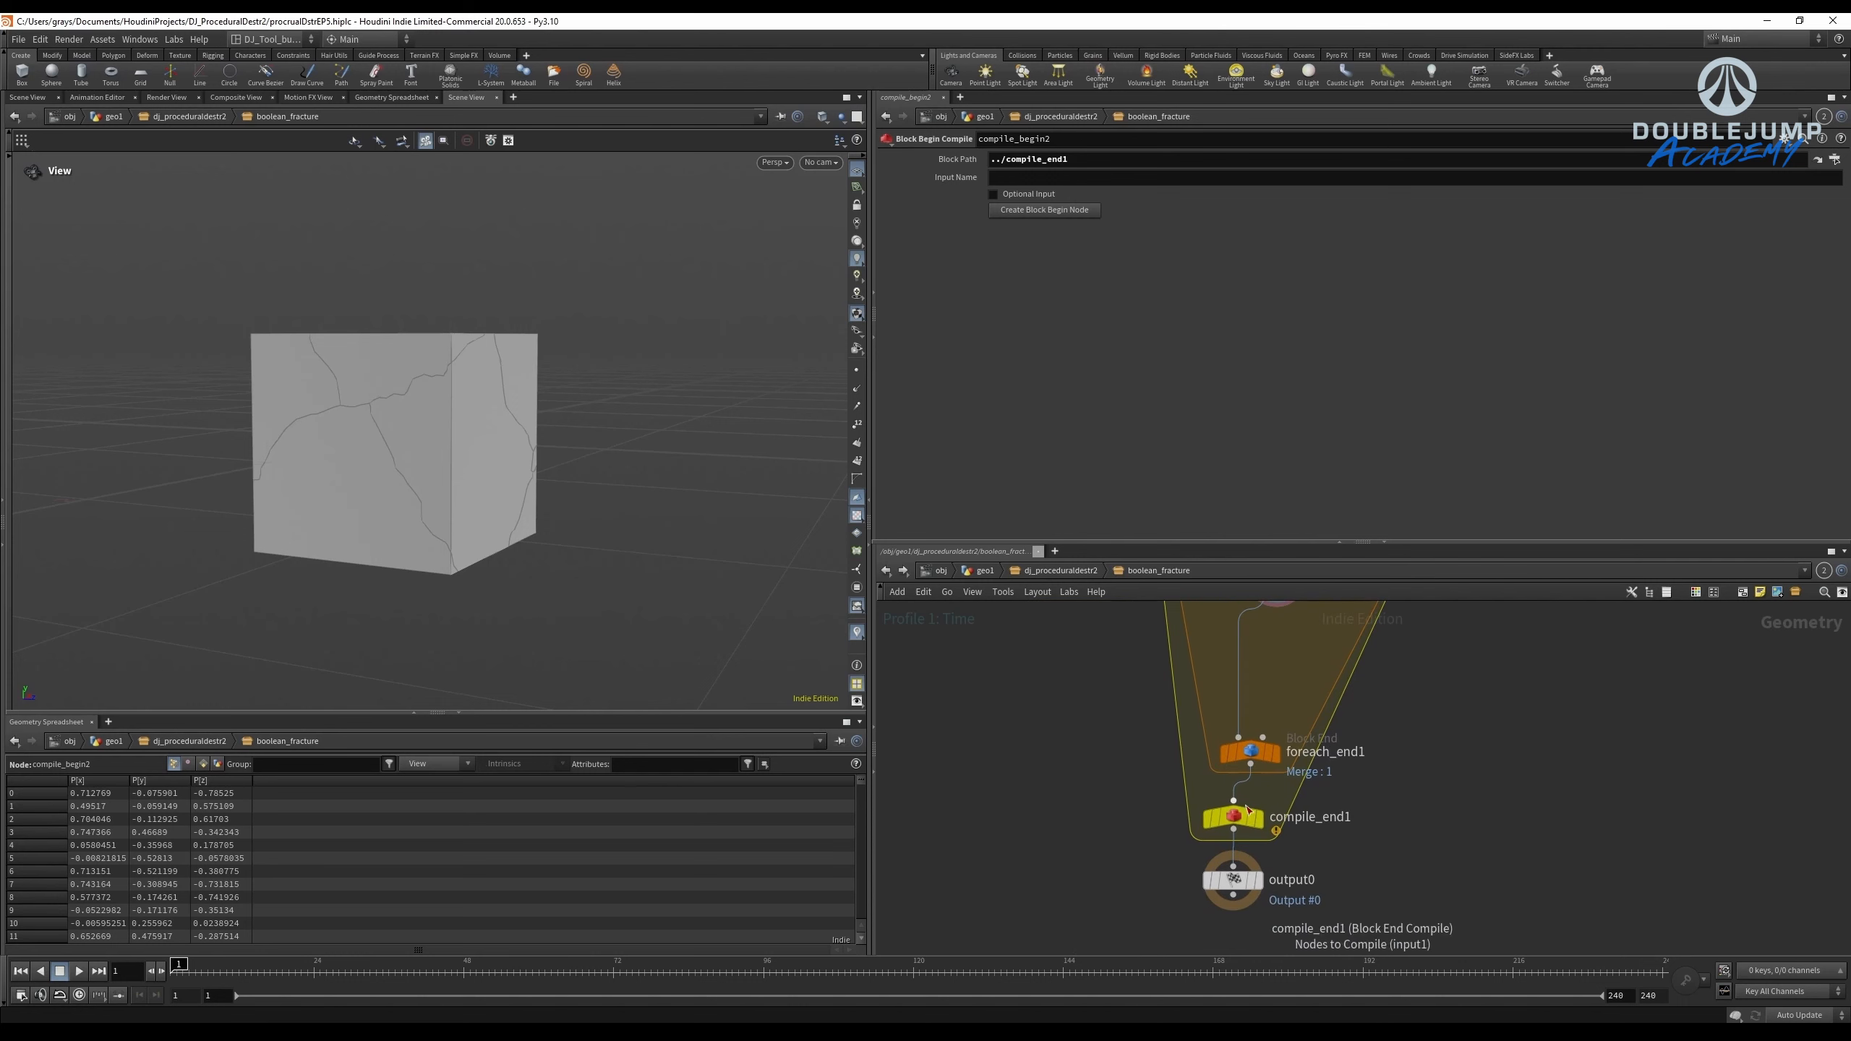
click(1243, 814)
middle_click(1235, 819)
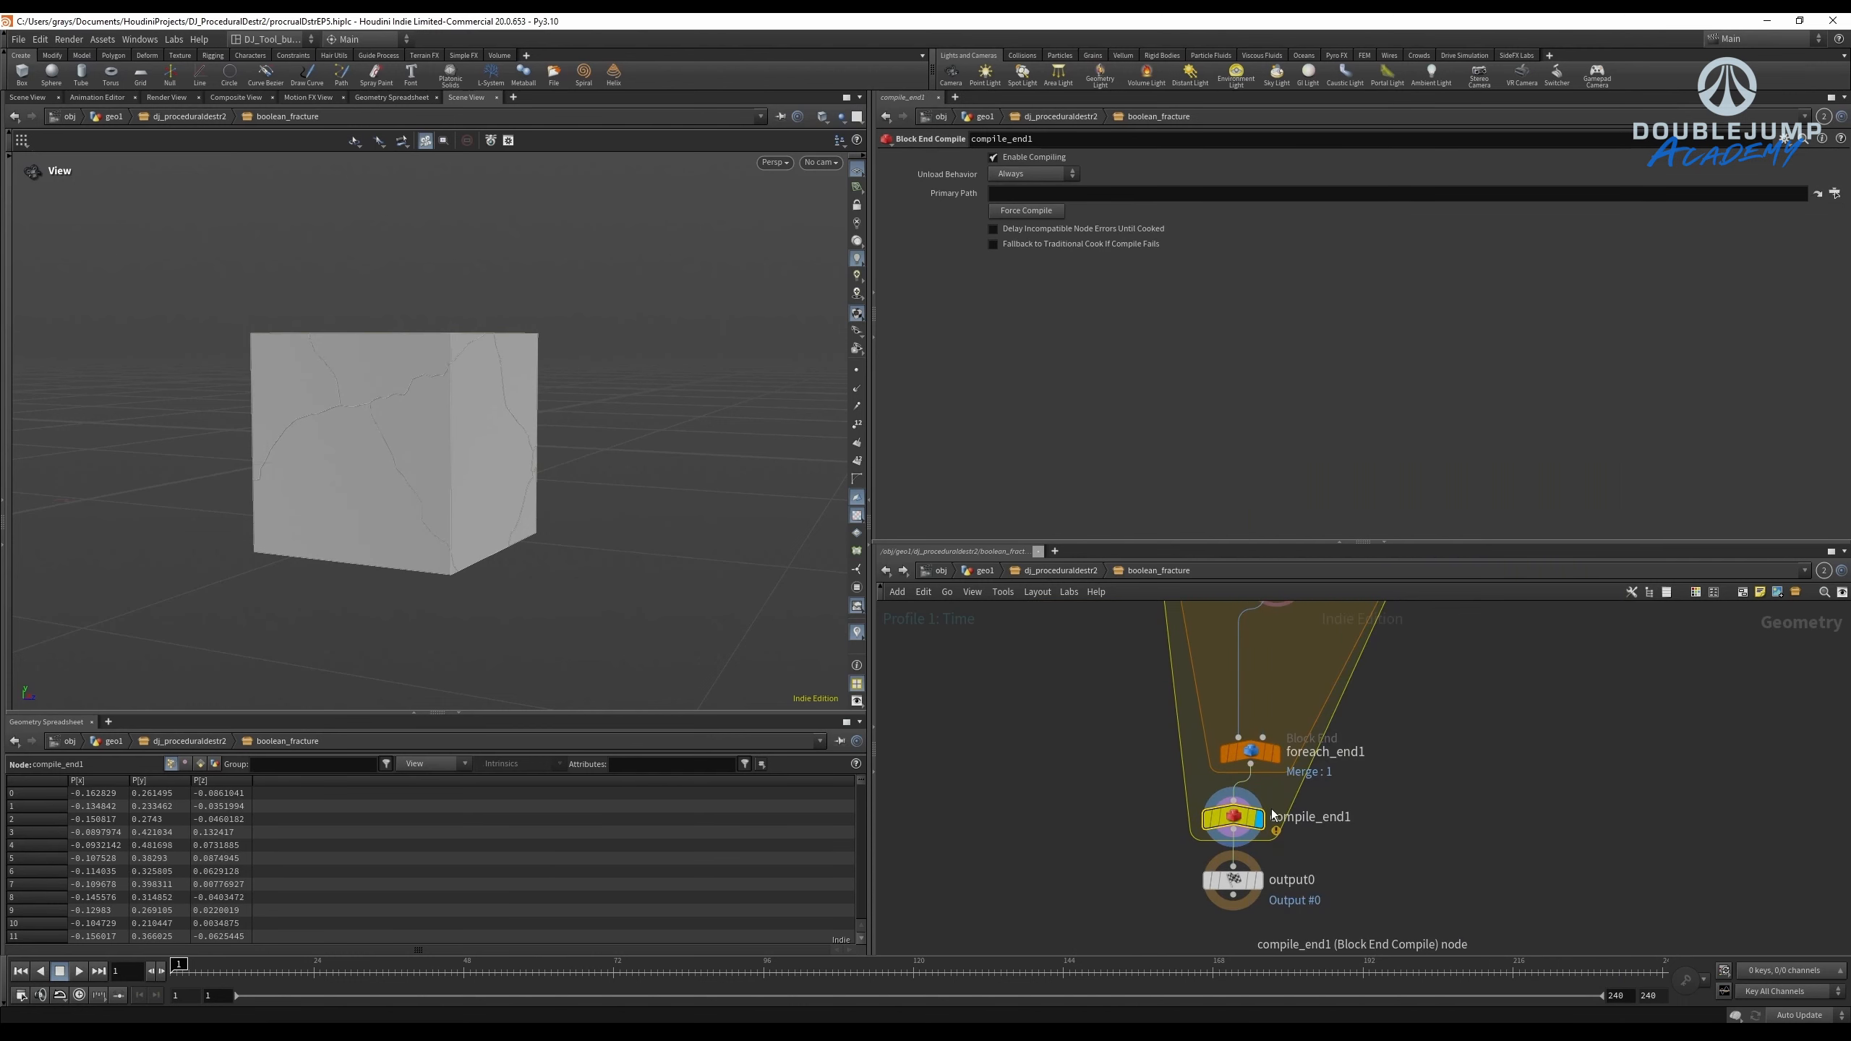
scroll(496, 447, down, 3)
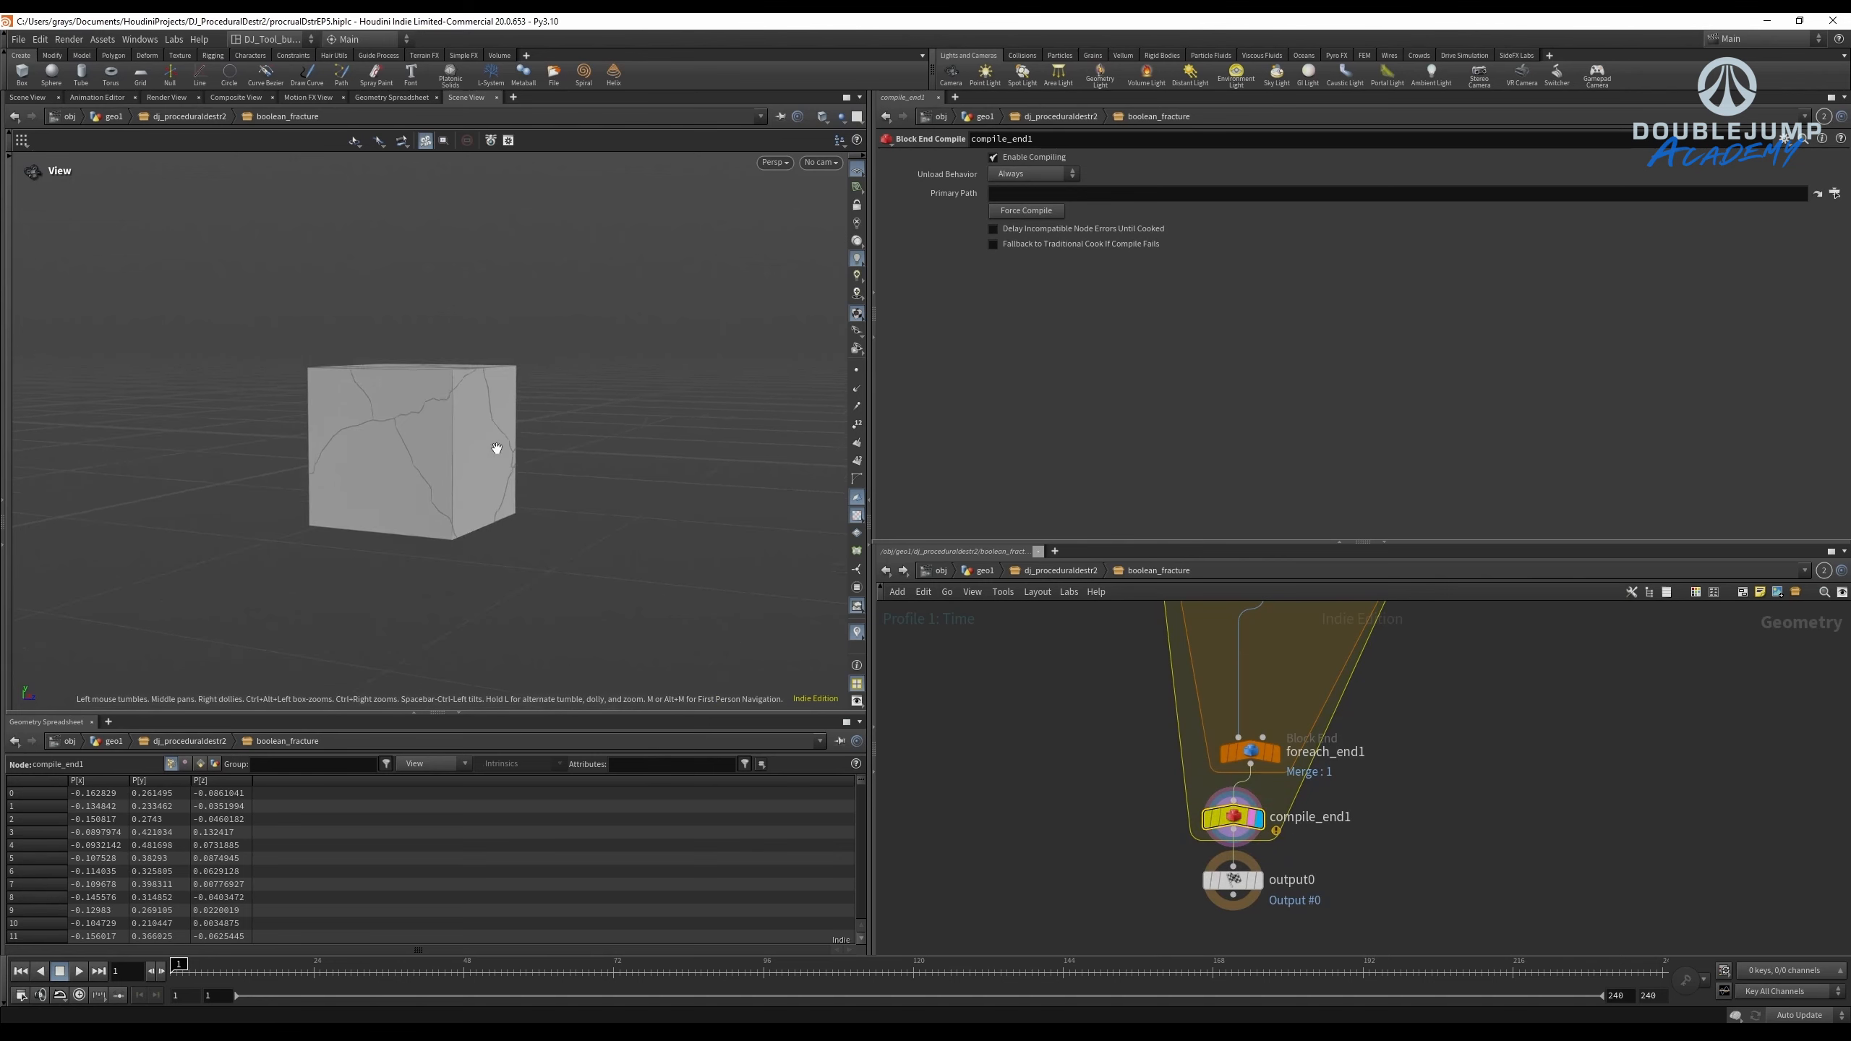
drag(495, 446, 400, 420)
Display the foreach_end1 node and save the scene.
click(1344, 759)
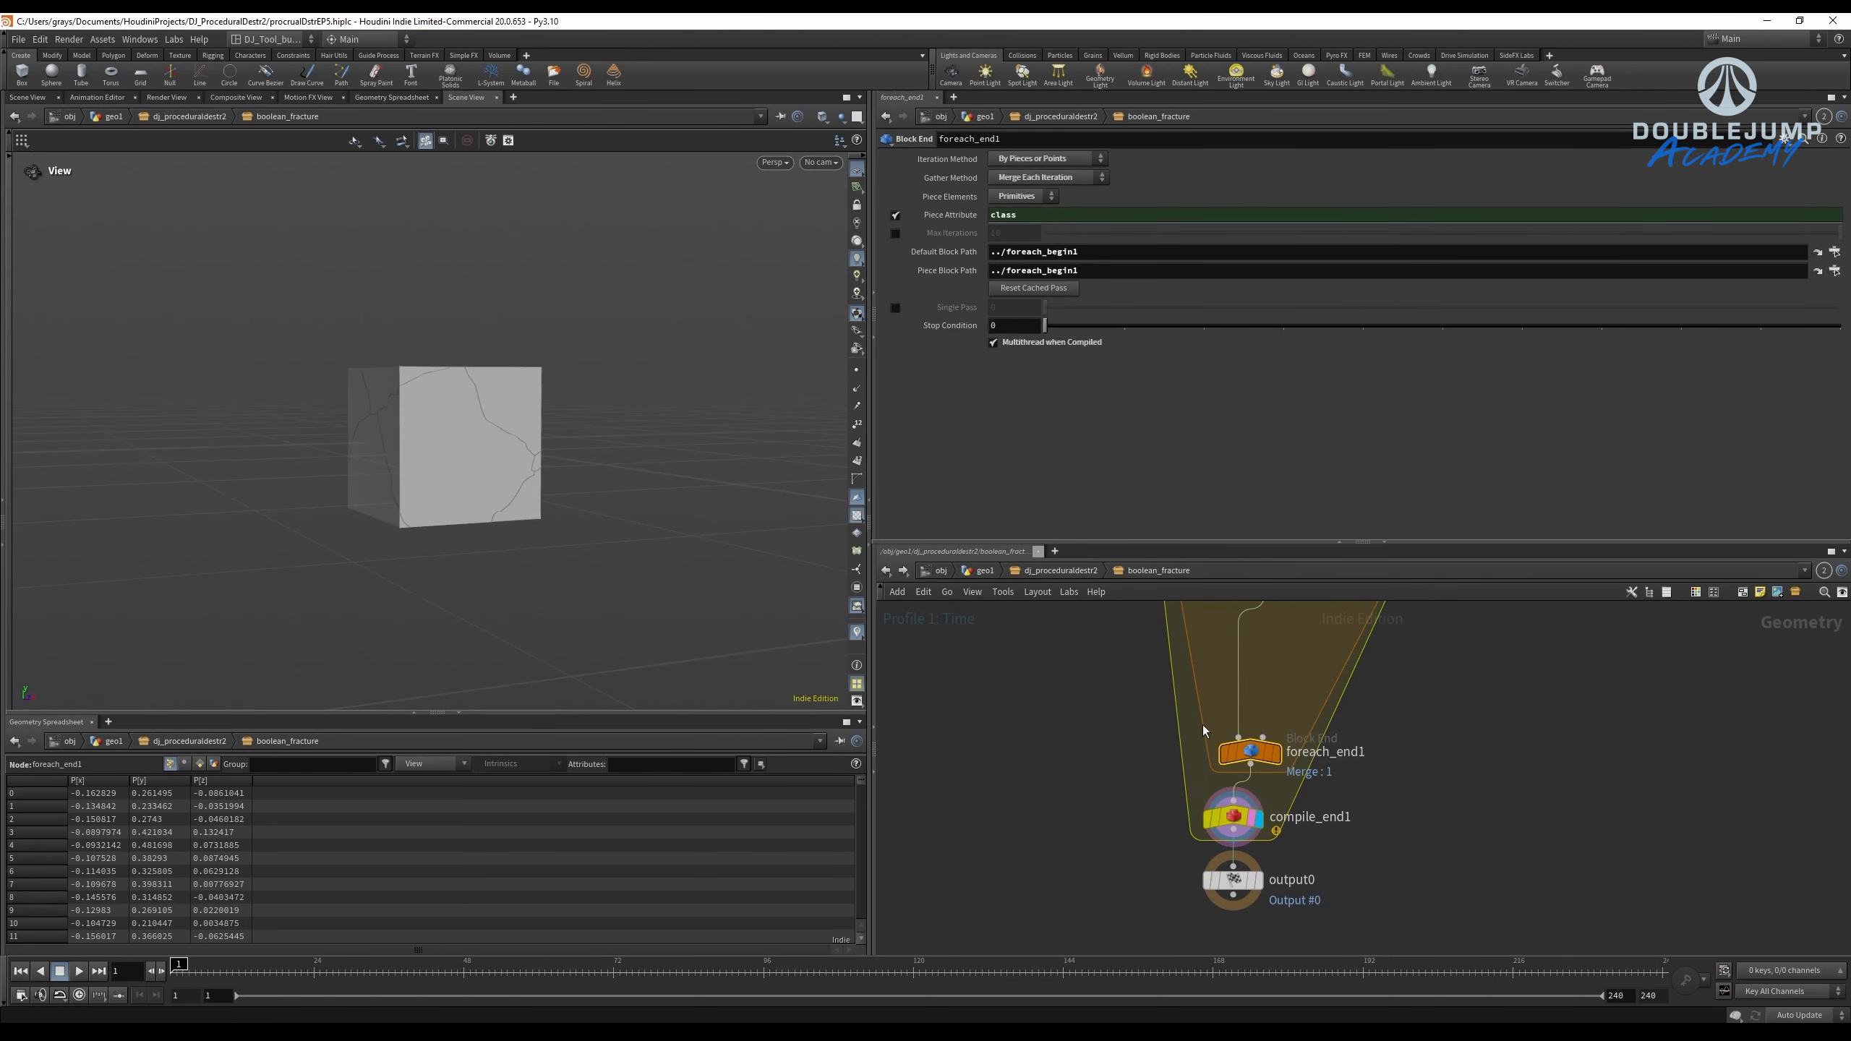
scroll(1247, 736, up, 3)
click(1289, 761)
drag(386, 446, 479, 459)
key(ctrl+s)
scroll(1122, 744, down, 5)
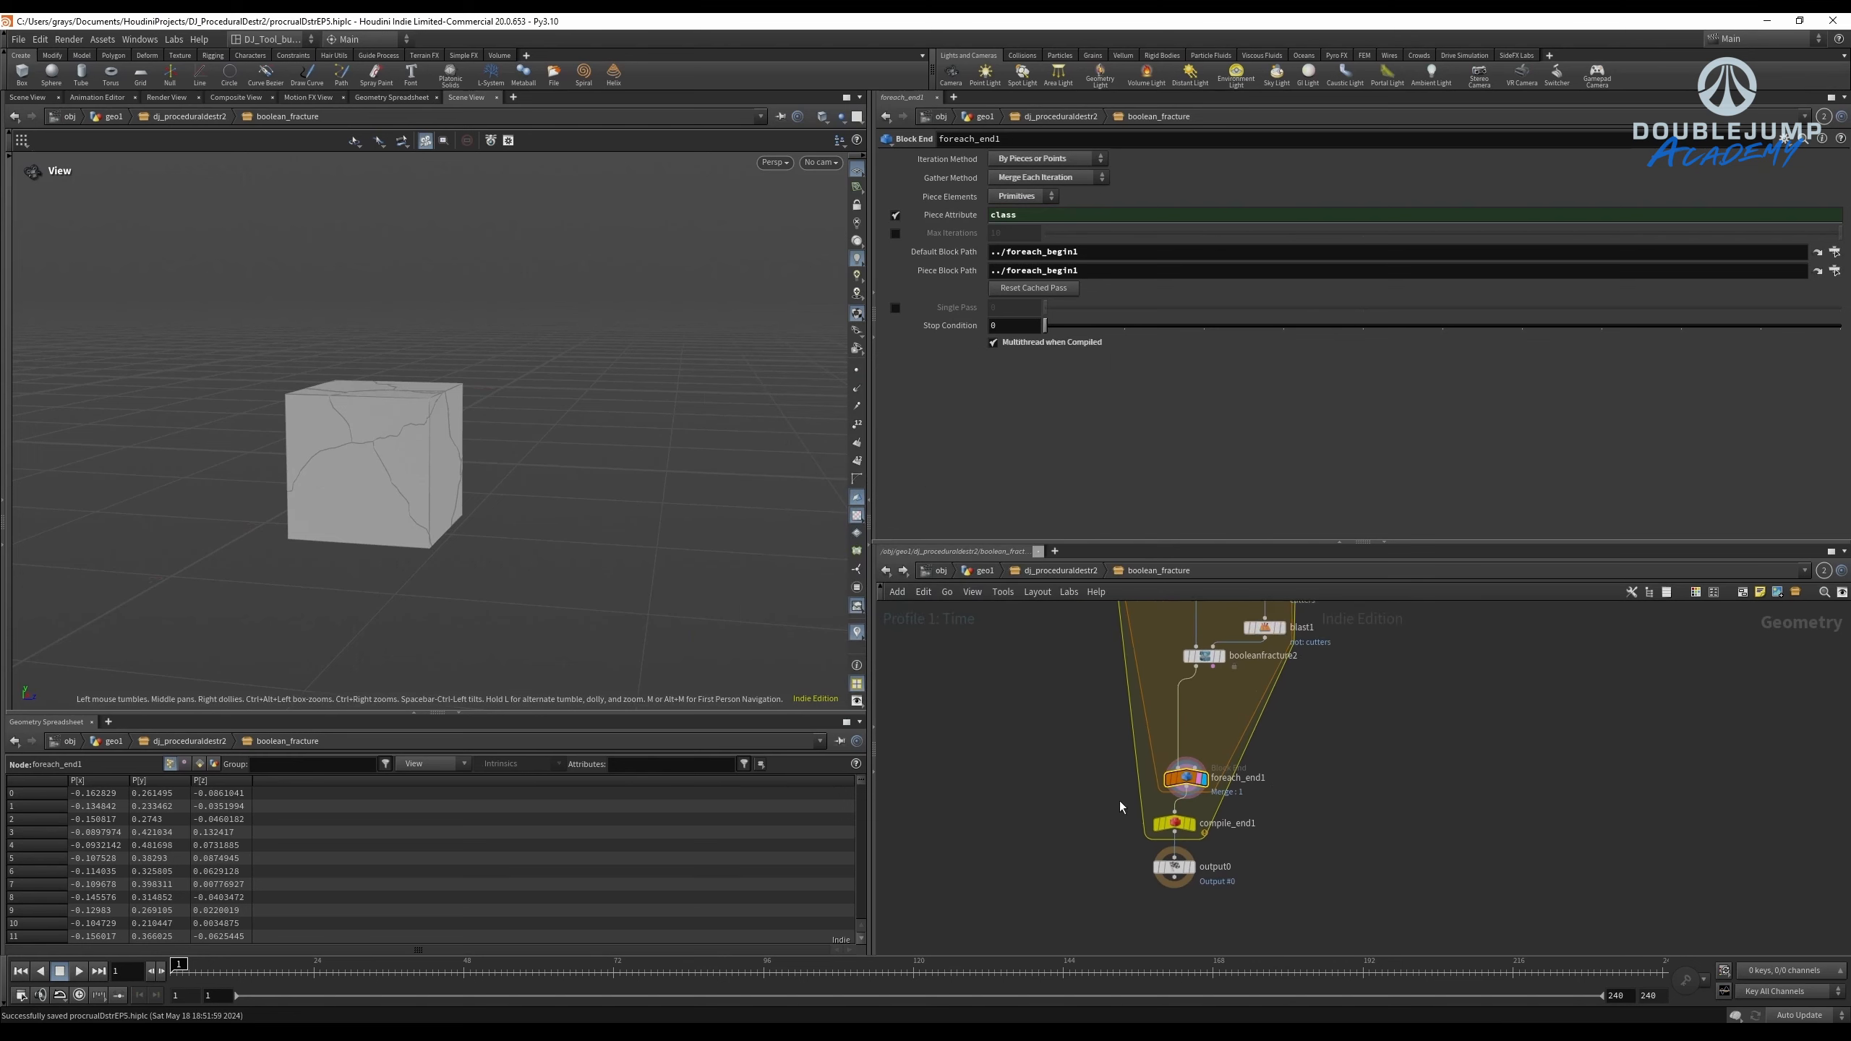
drag(1115, 746, 1123, 794)
key(a)
drag(1123, 793, 1118, 832)
Return to the dj_proceduraldestr2 network, move boolean_fracture closer below generate_cutters, and save the scene.
click(1050, 572)
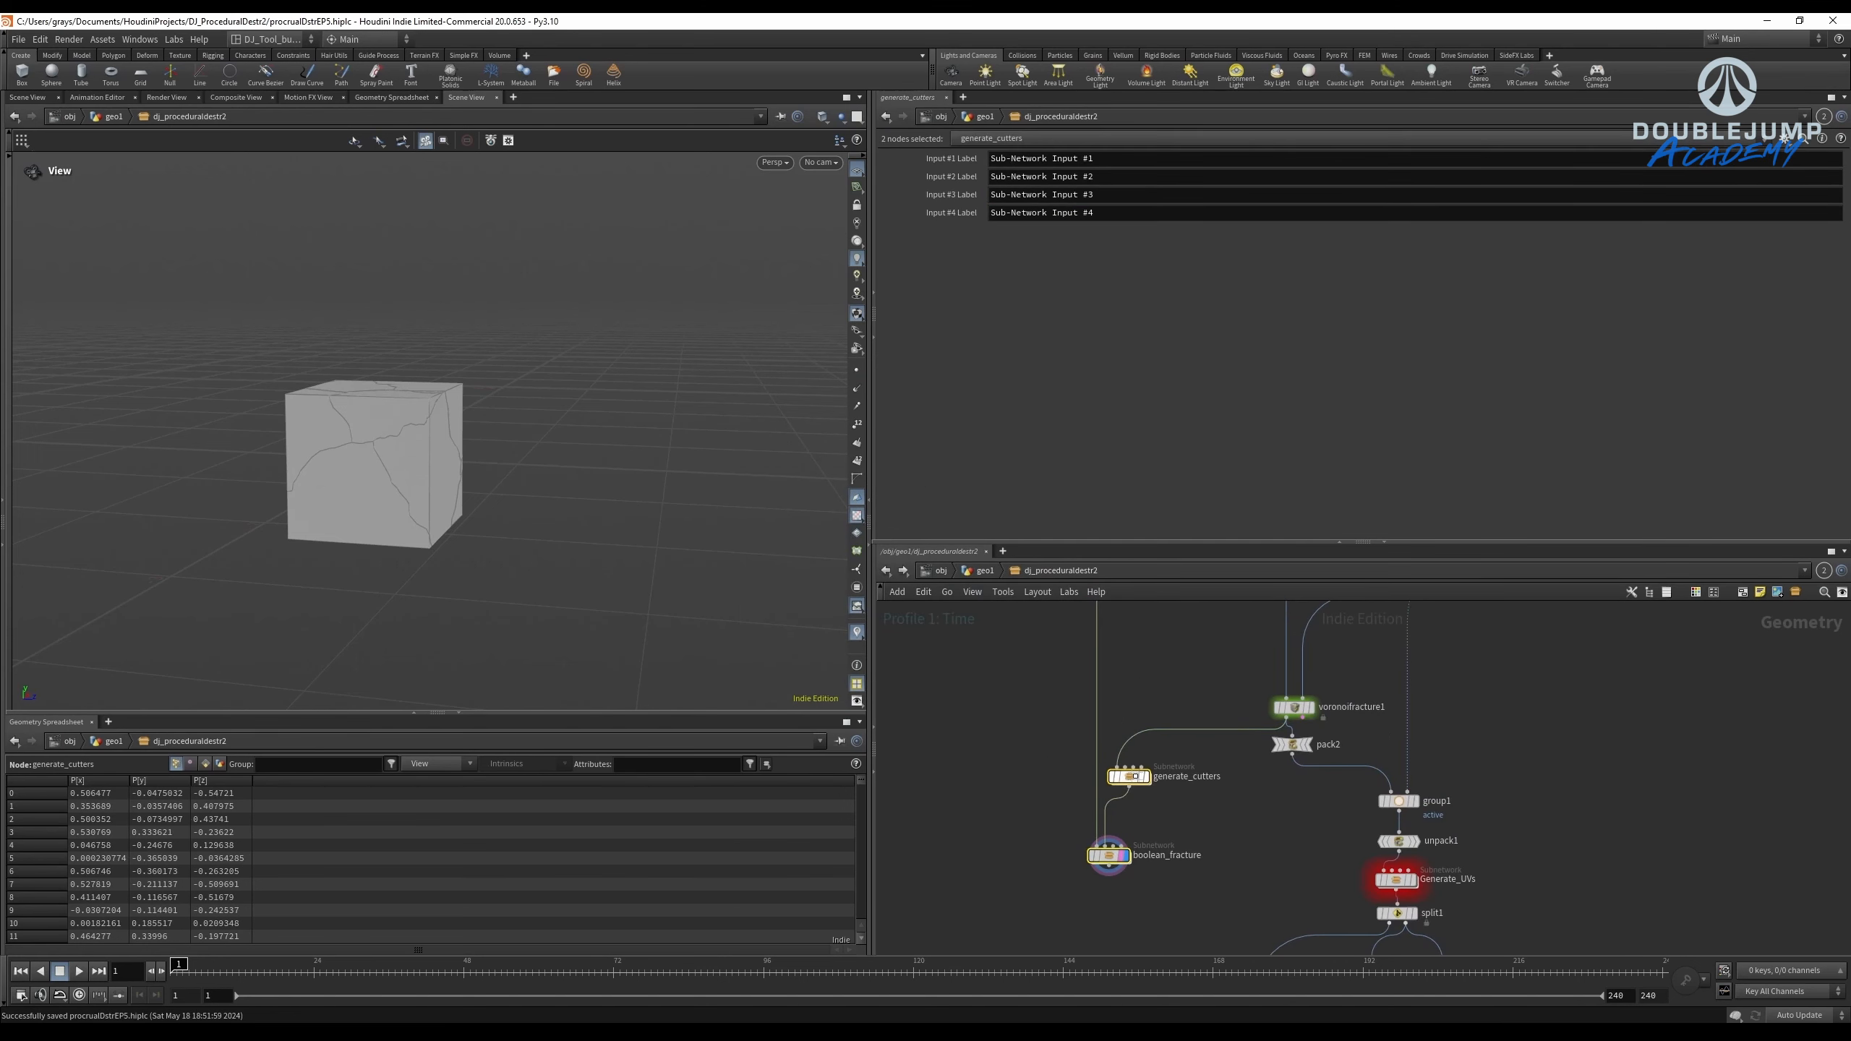
key(a)
drag(1135, 776, 1064, 817)
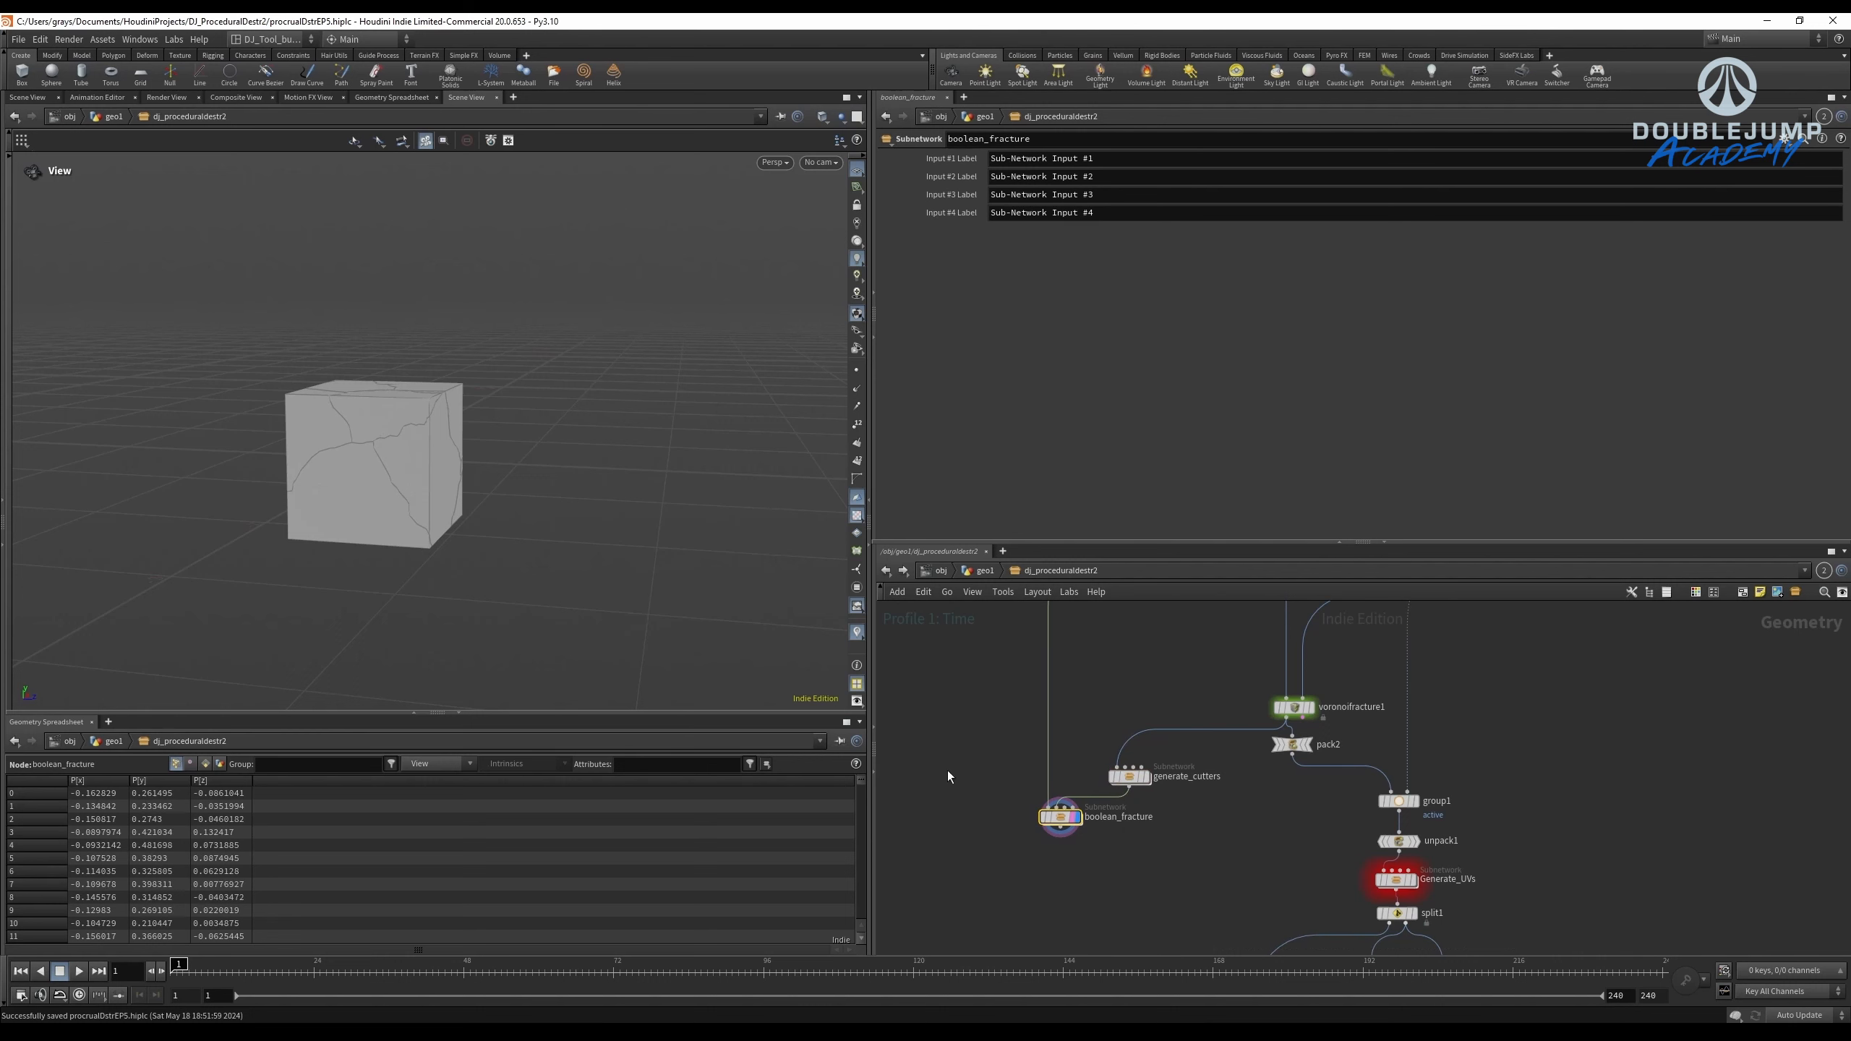
drag(358, 459, 394, 470)
key(ctrl+s)
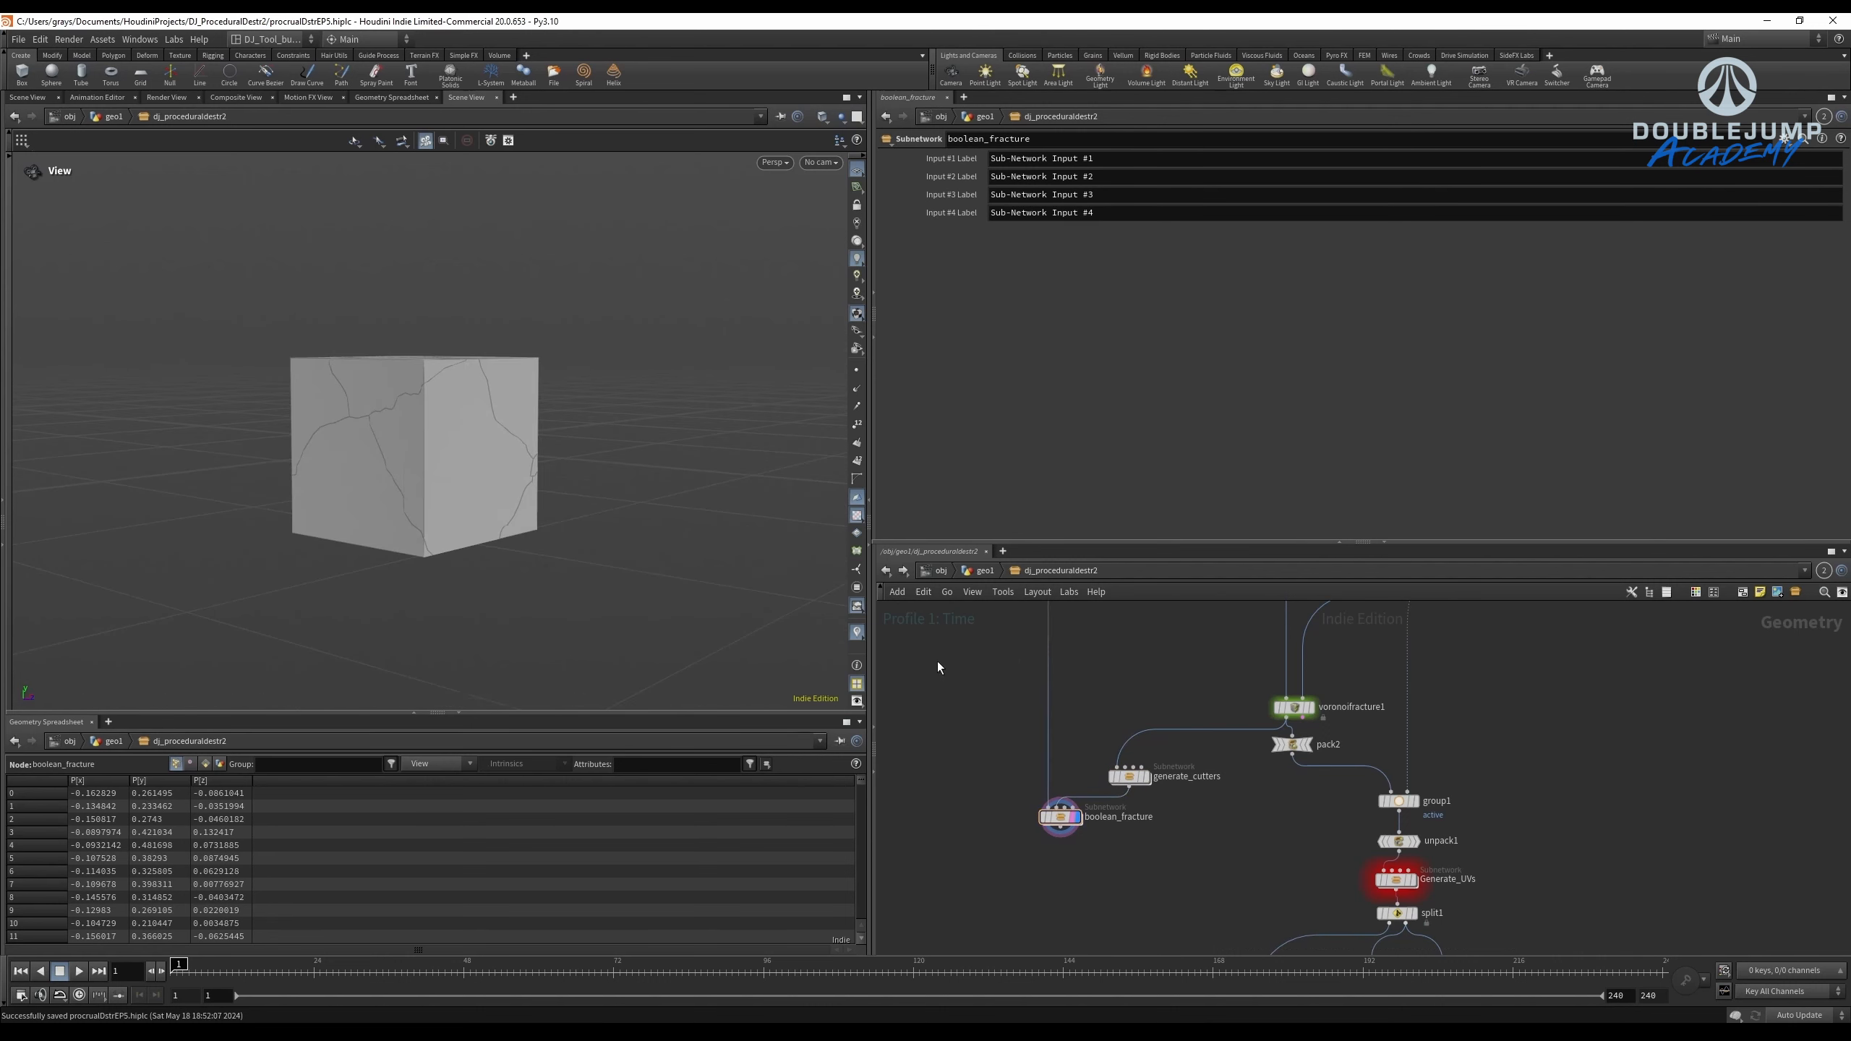
Reveal the second parameter and network panes and show the geo1 level there with dj_proceduraldestr2's parameters.
click(874, 720)
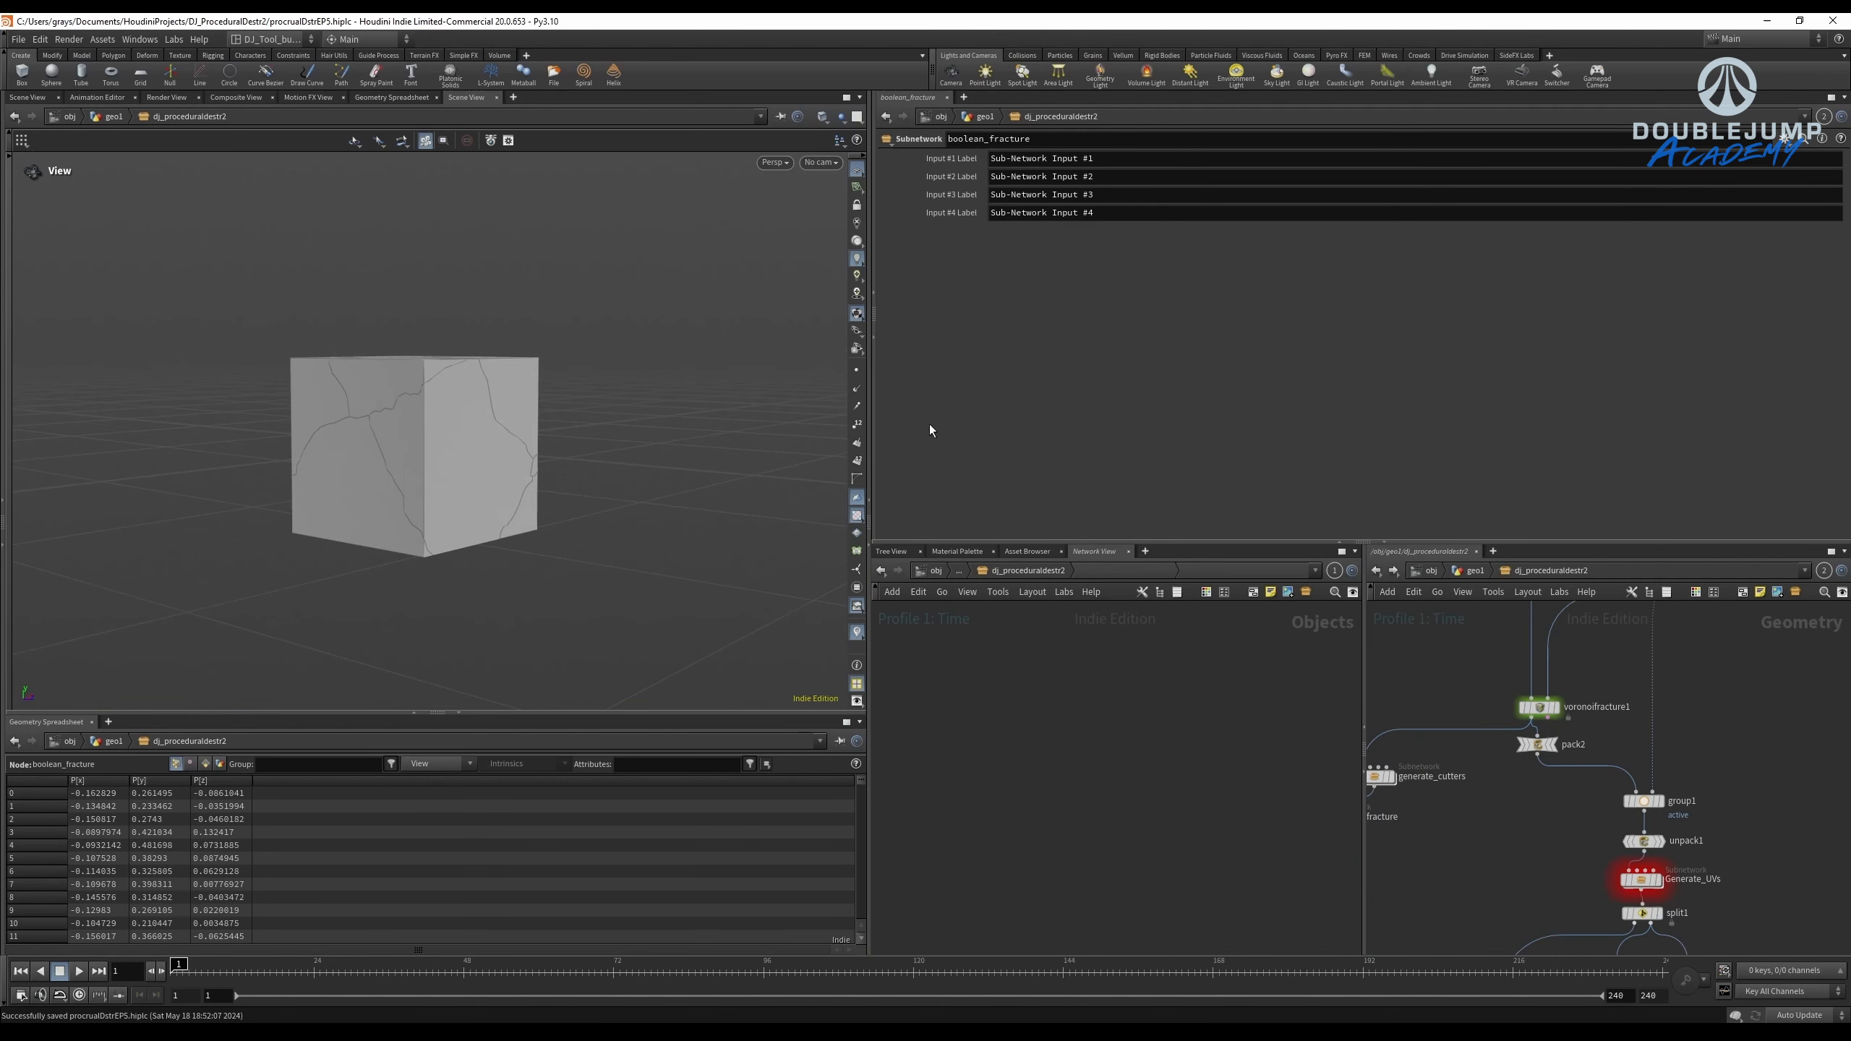
click(873, 291)
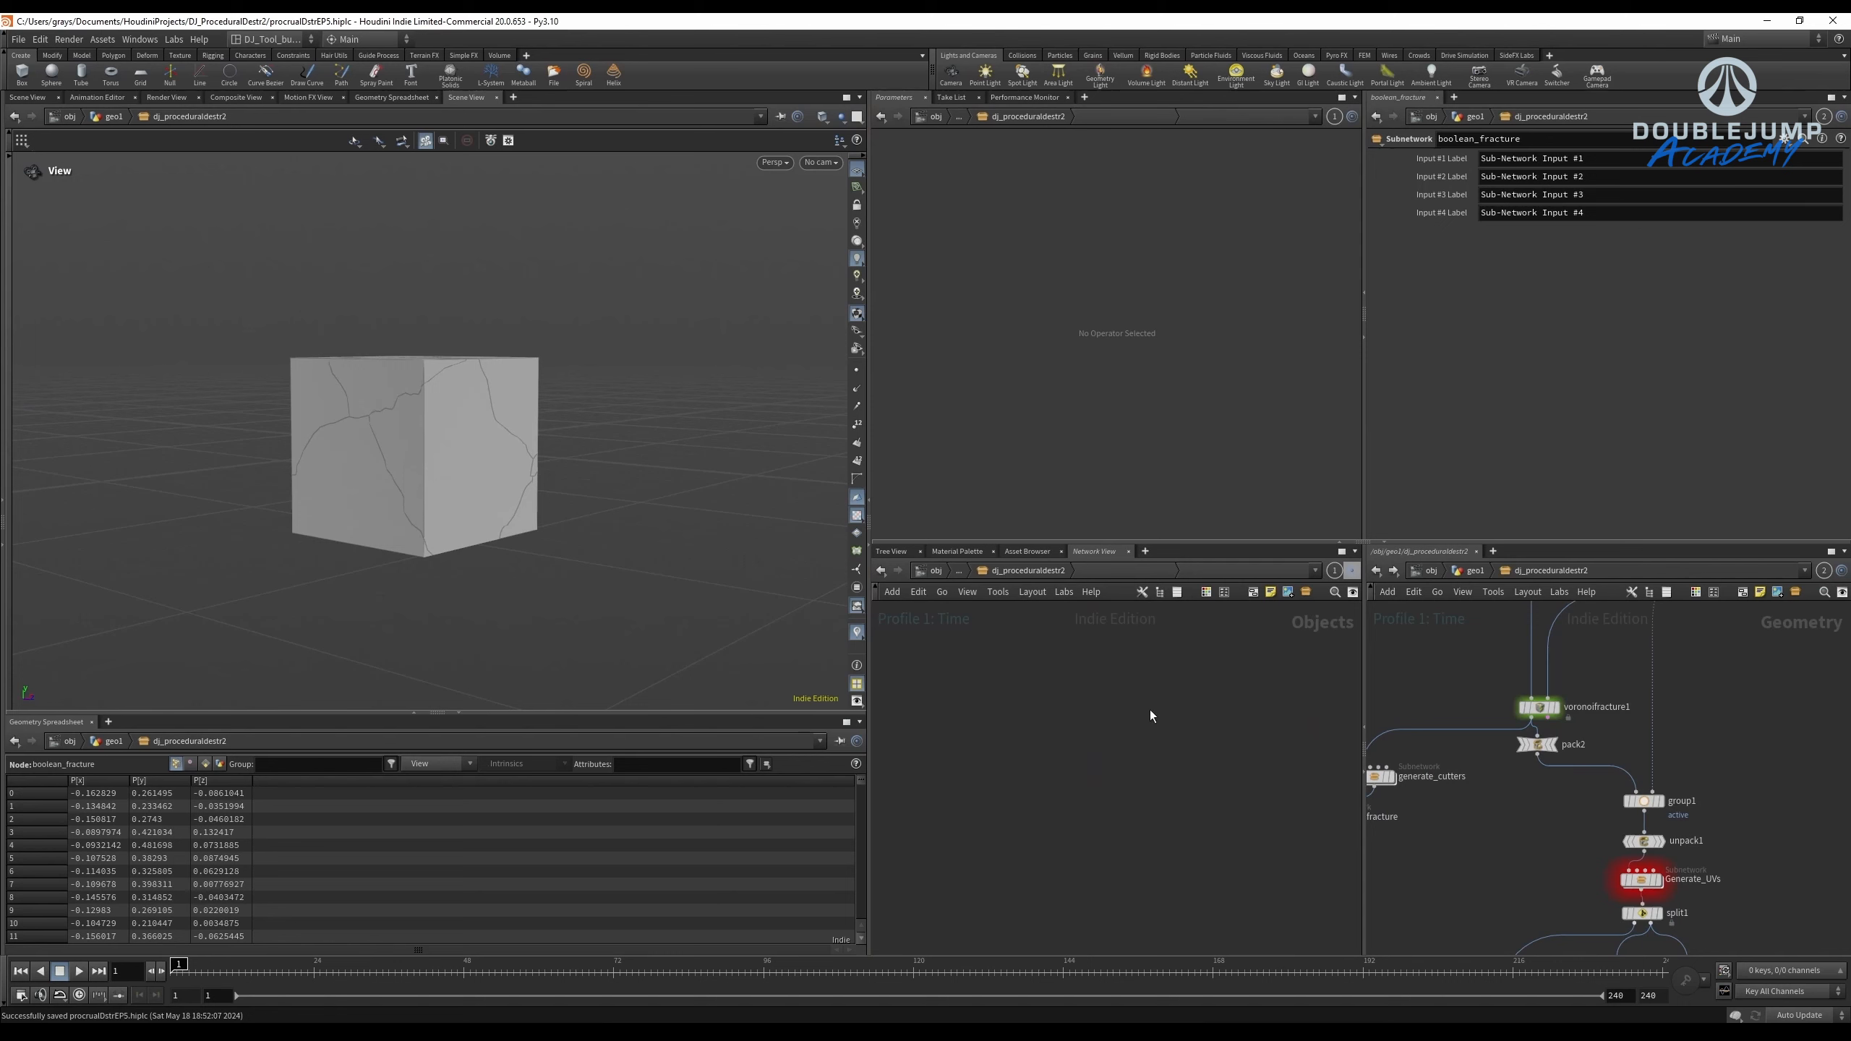
click(1013, 564)
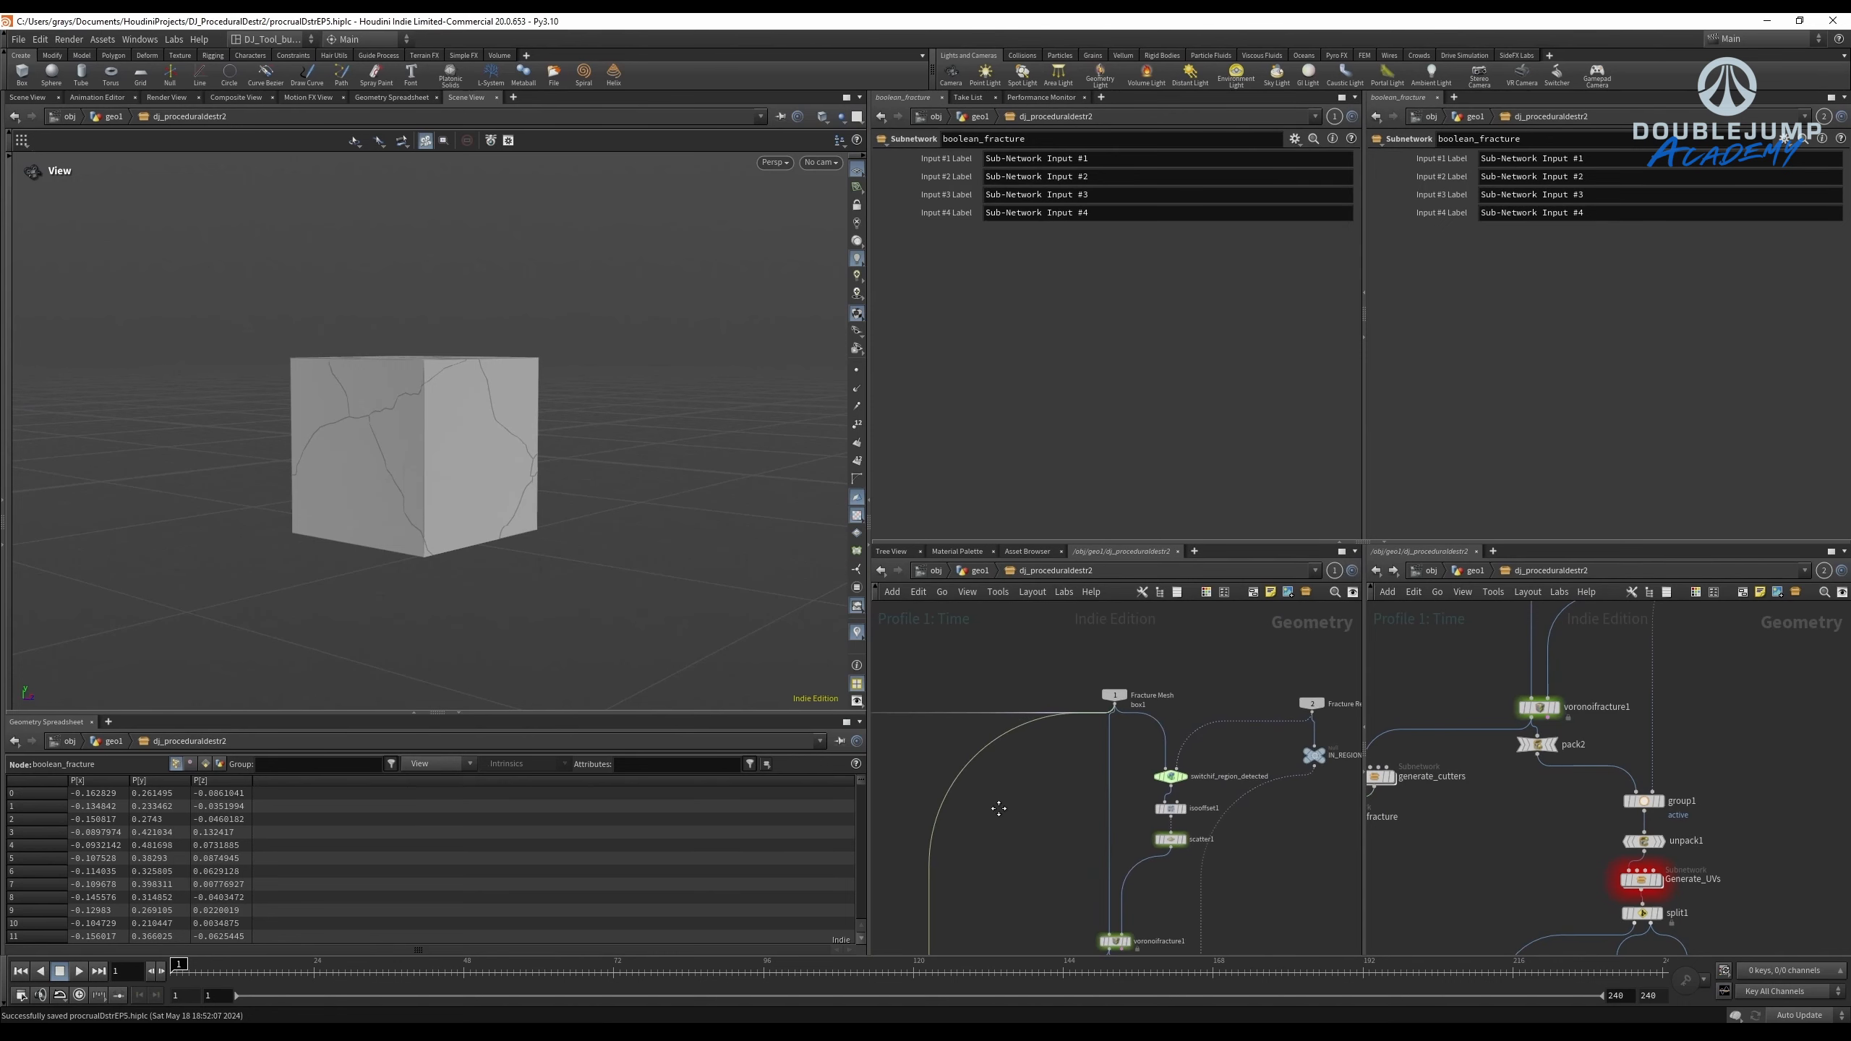
click(981, 571)
scroll(537, 455, up, 6)
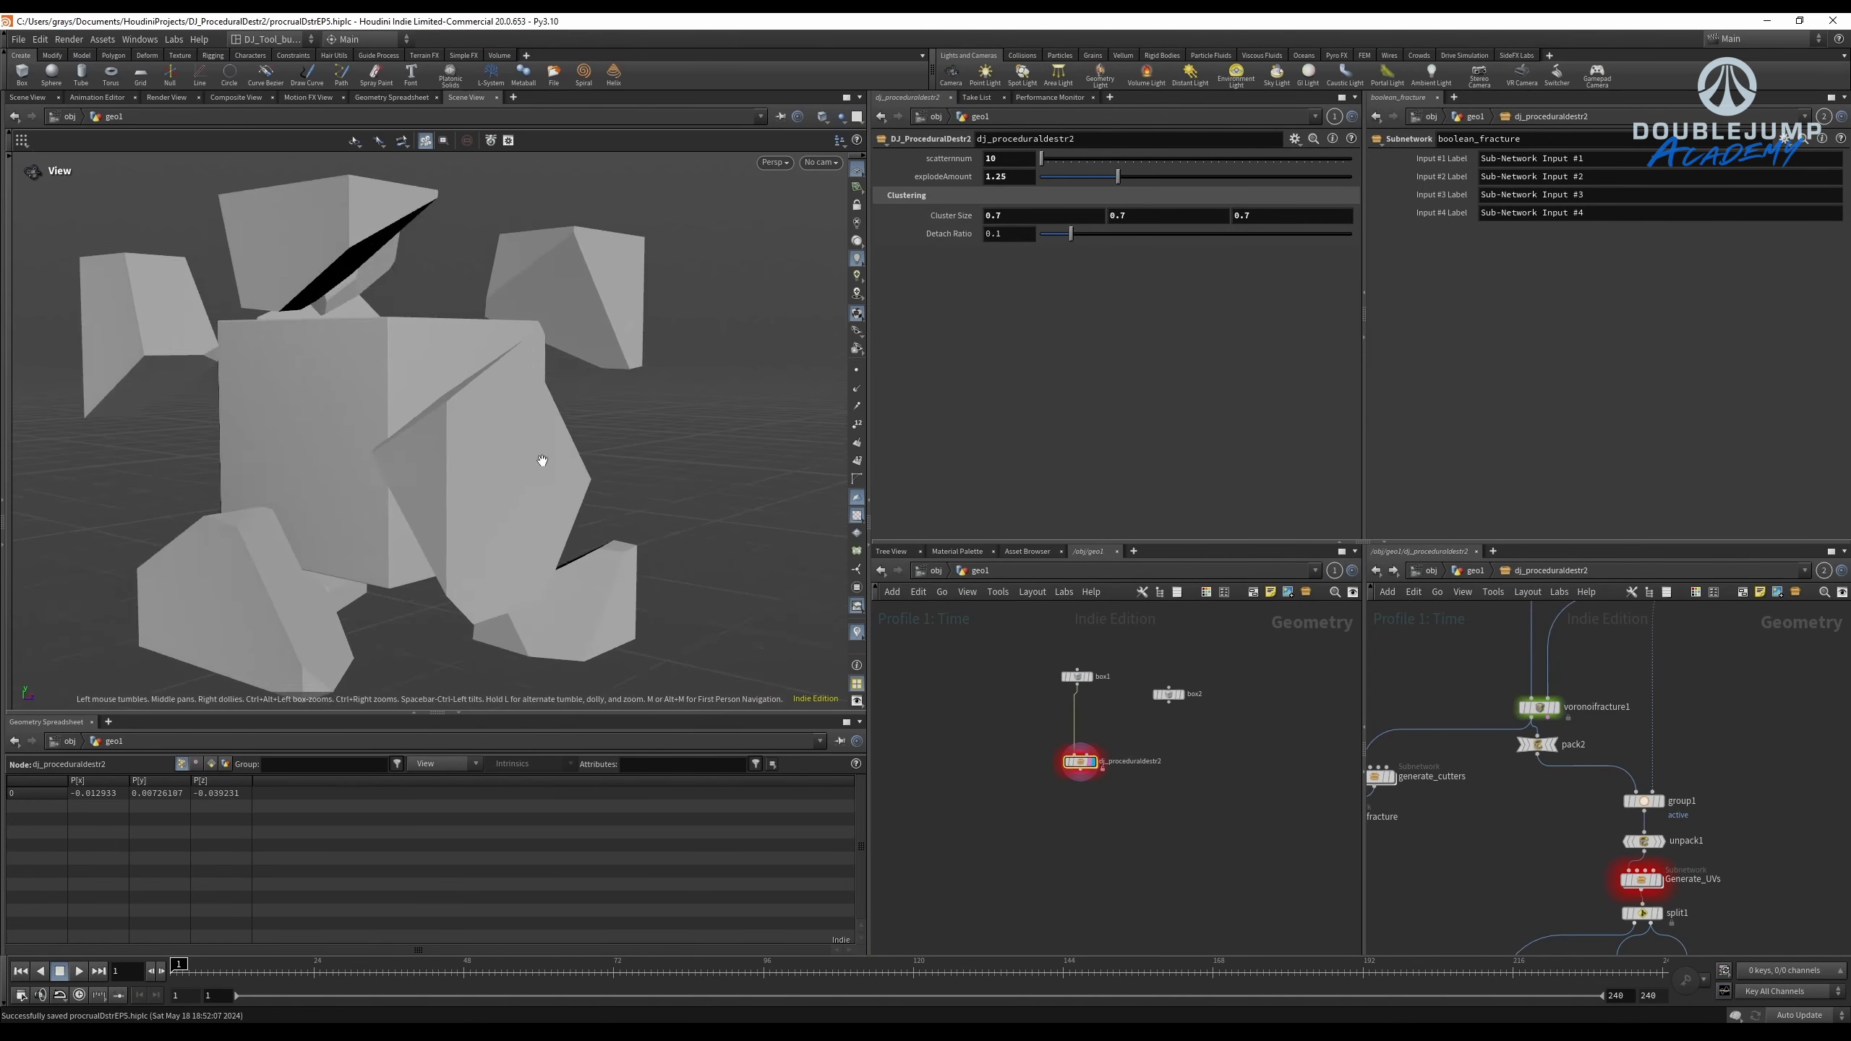
Select boolean_fracture inside the dj_proceduraldestr2 network so the viewport shows that level.
scroll(768, 447, down, 6)
scroll(940, 722, up, 5)
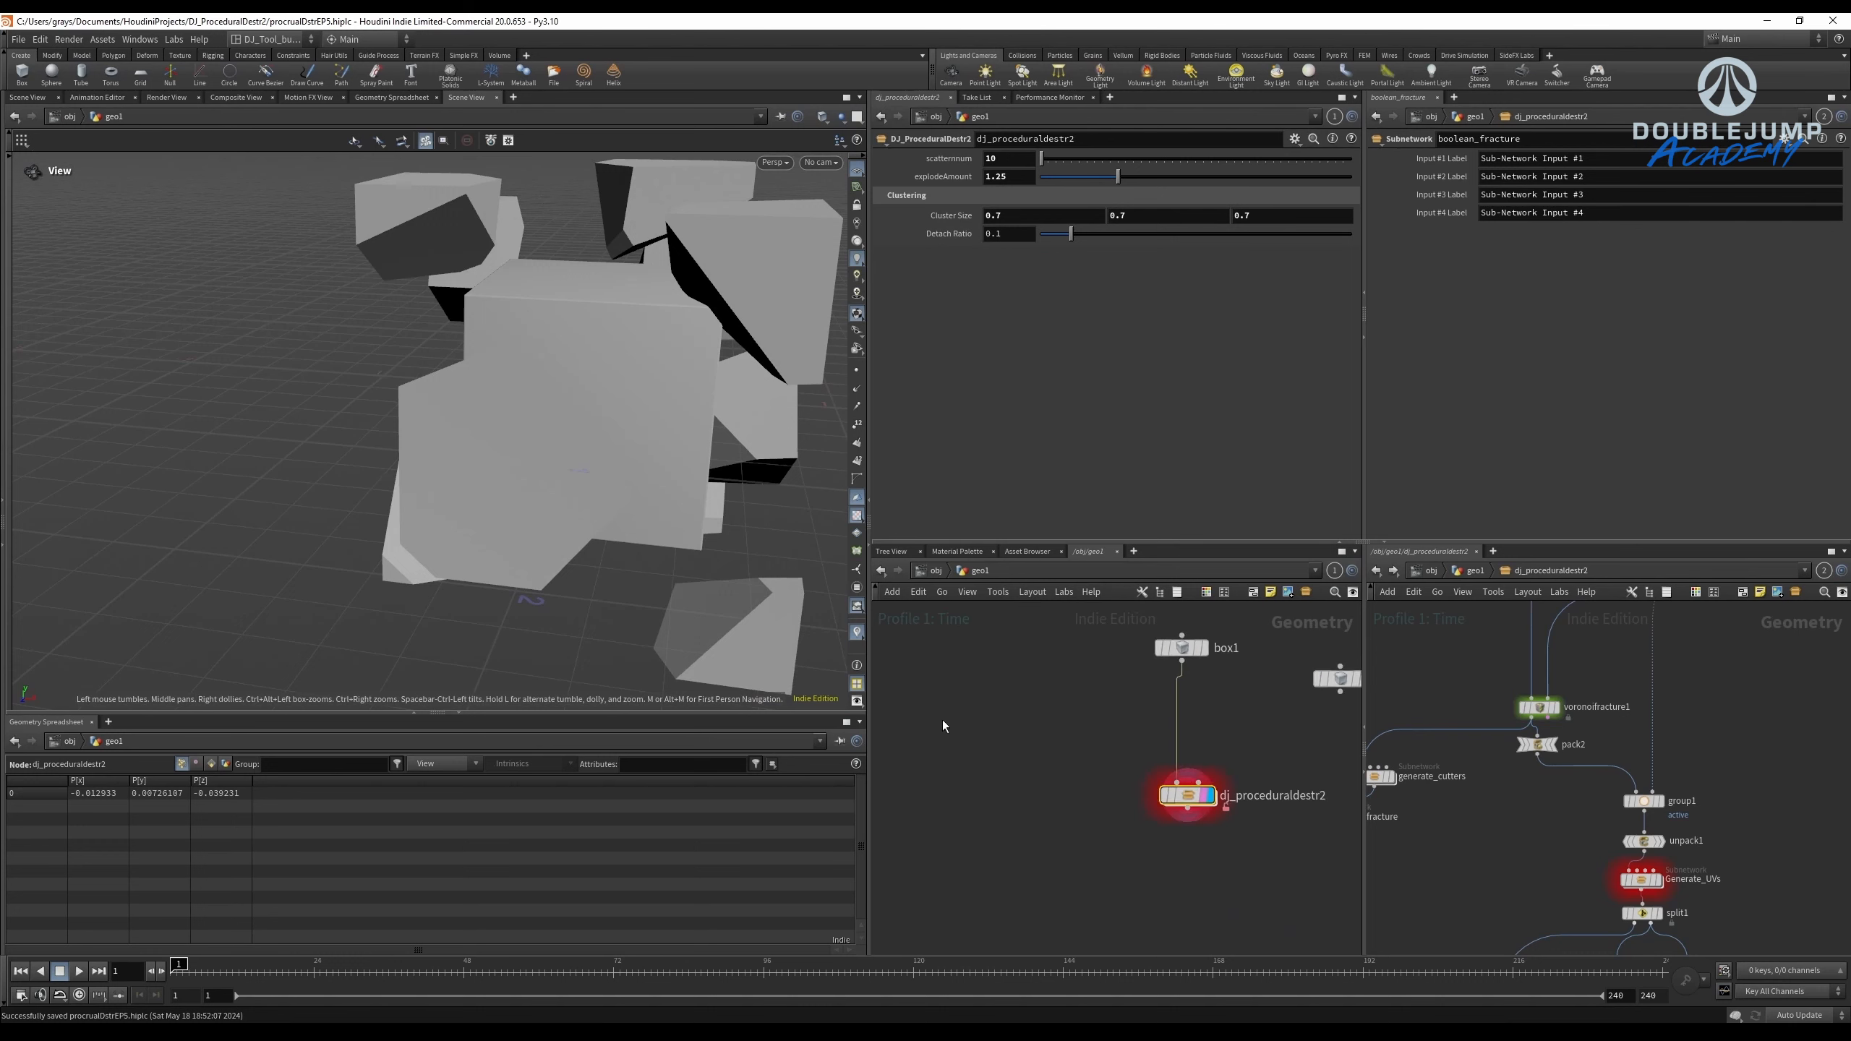
middle_drag(1374, 839, 1430, 854)
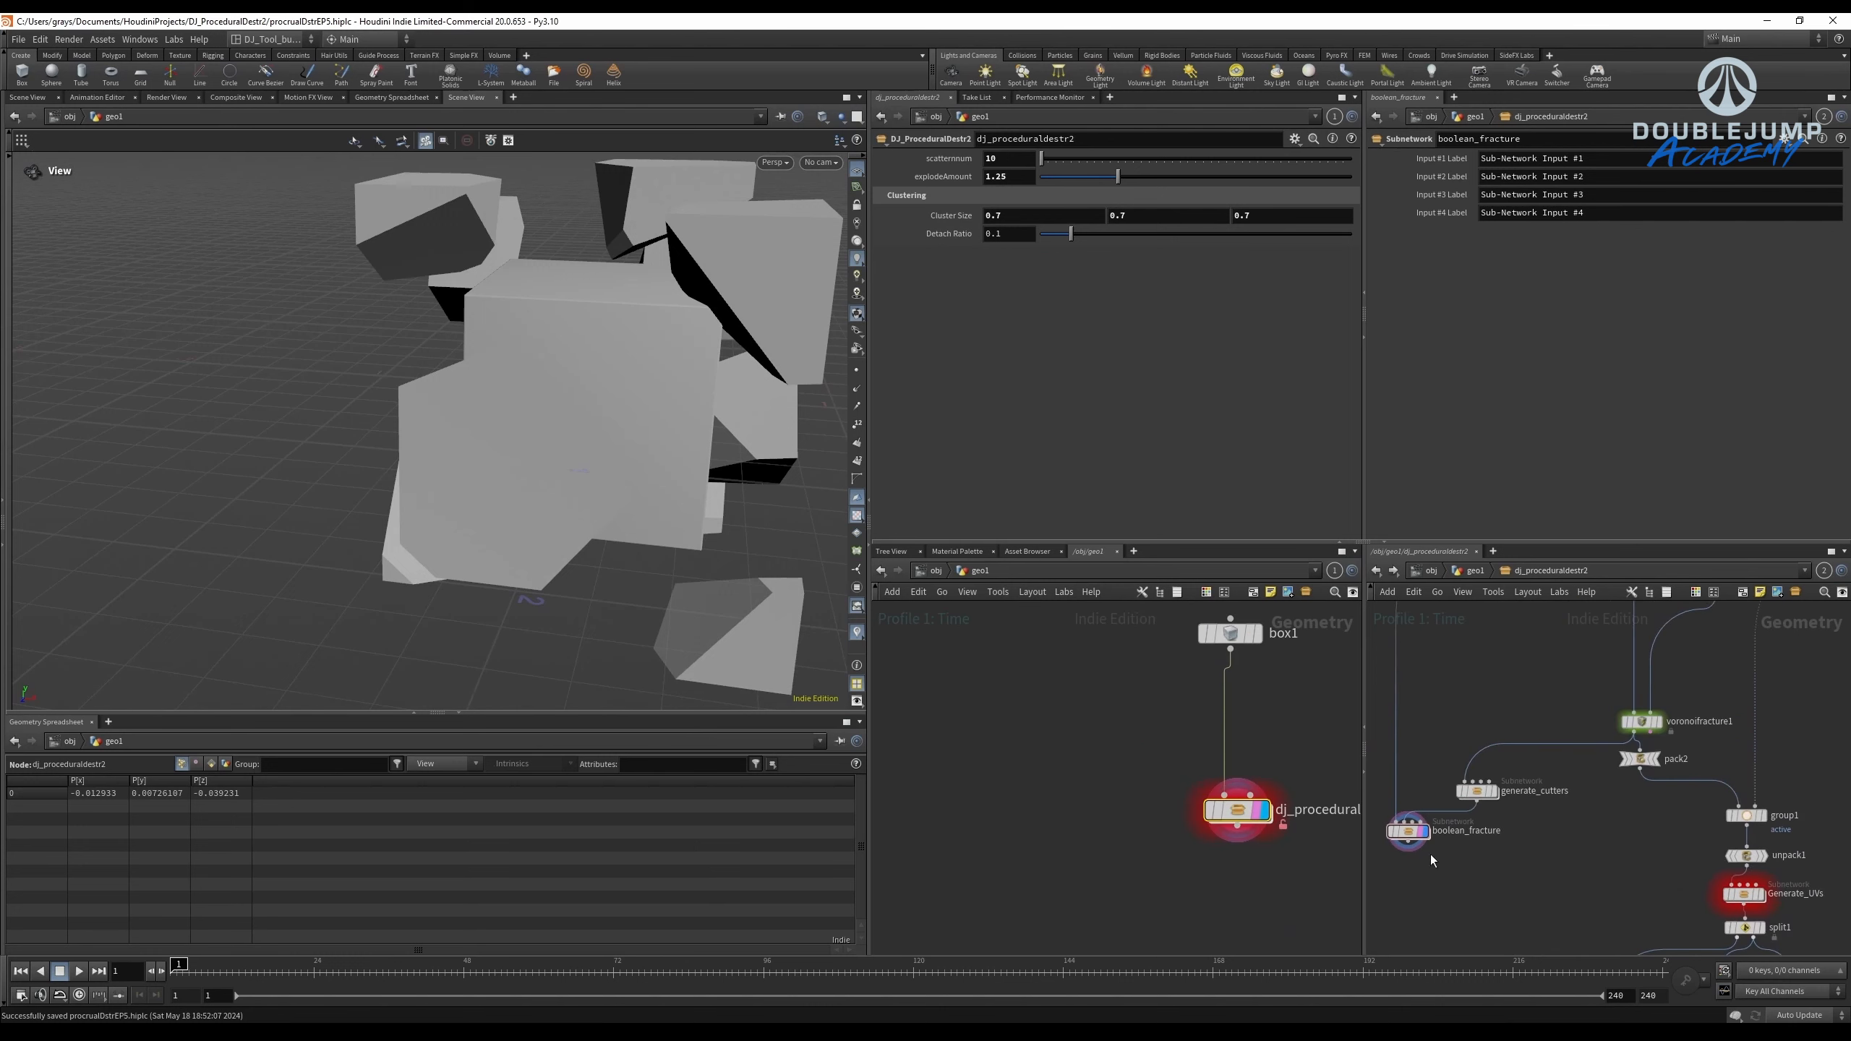
drag(1350, 796, 1185, 746)
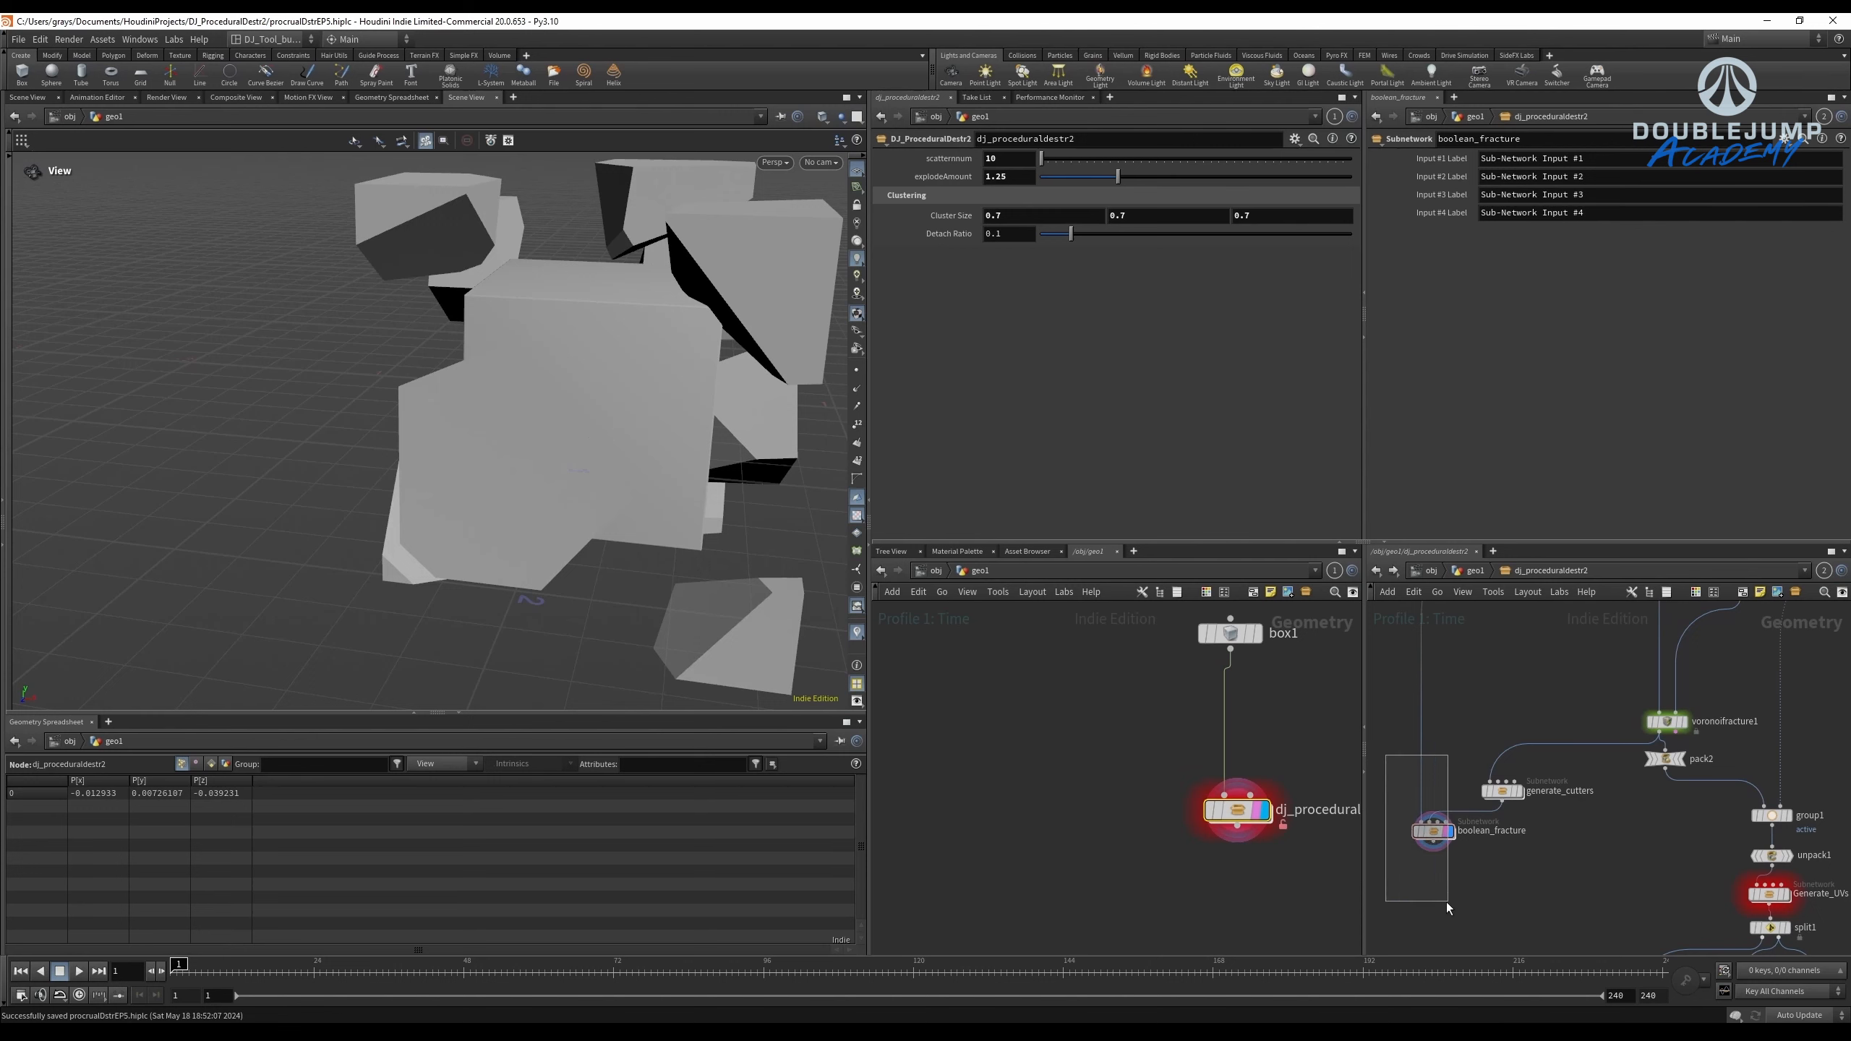
drag(1447, 908, 1448, 904)
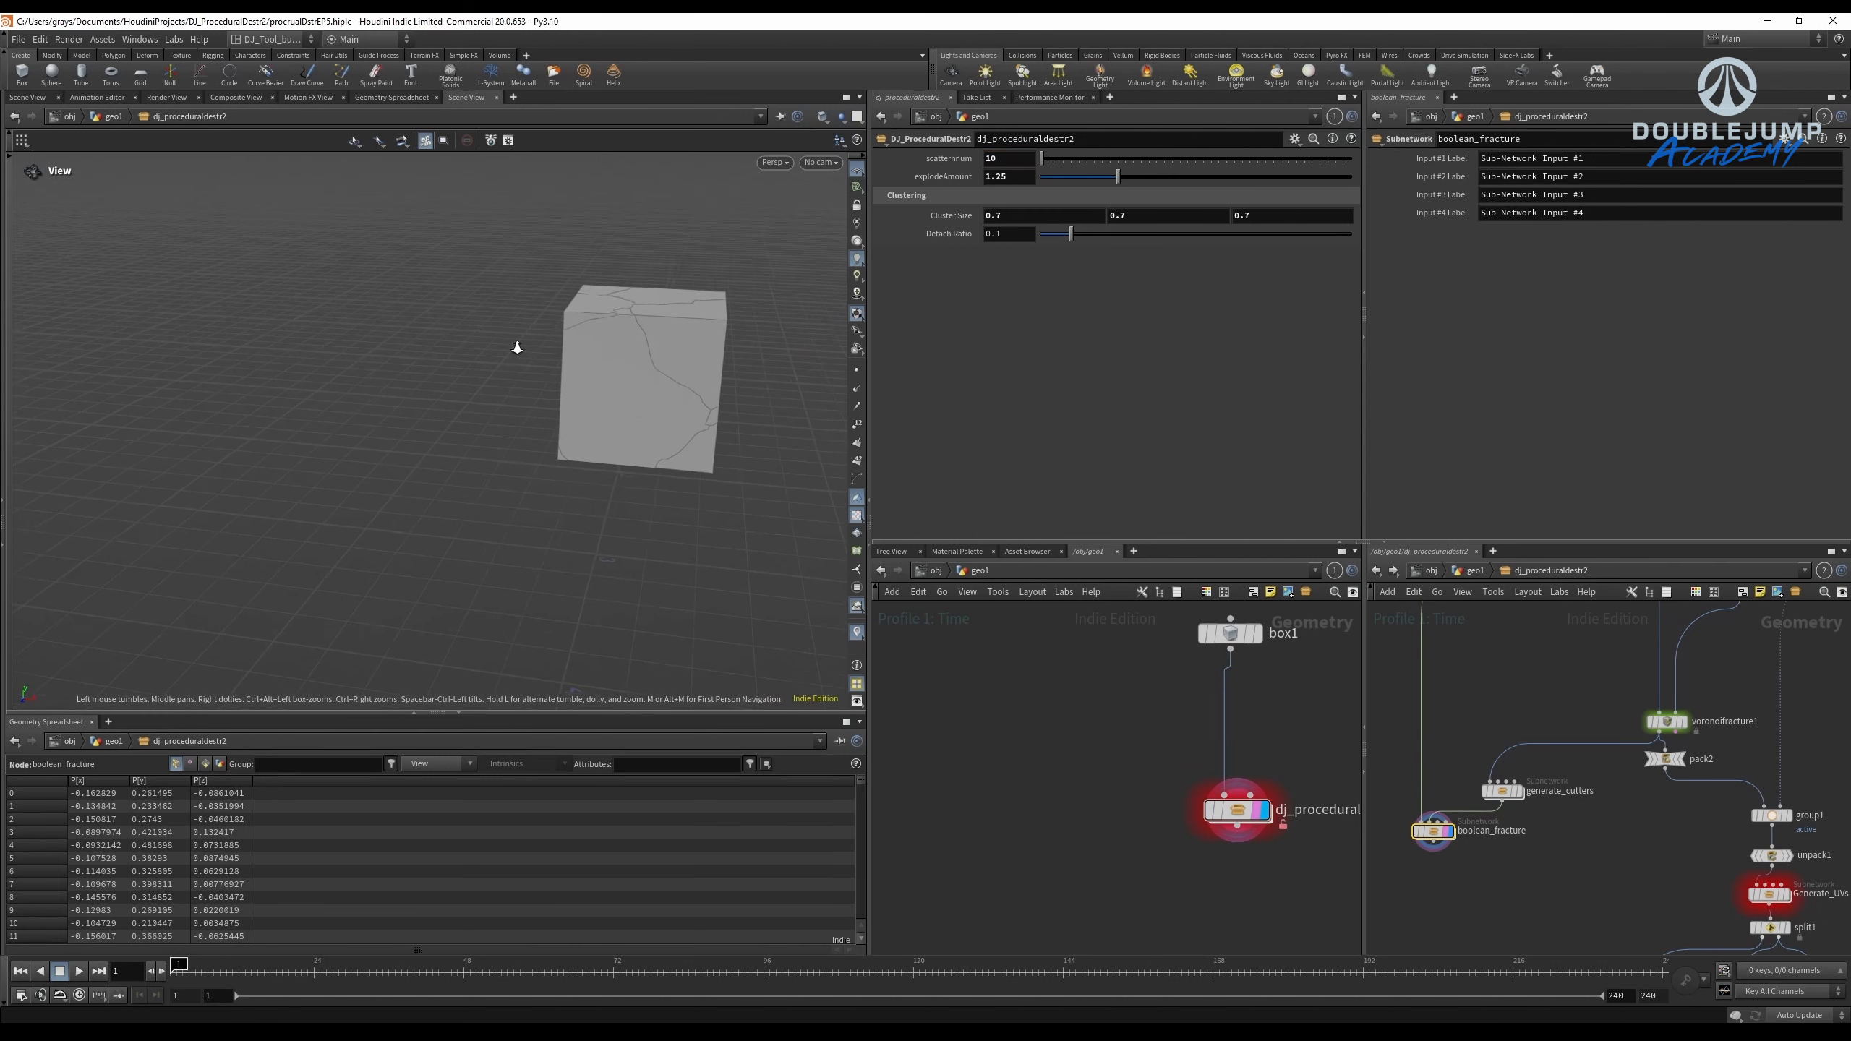
Raise dj_proceduraldestr2's scatternum to 30, 50 and finally 200, inspecting the fractured cube from several sides.
drag(517, 343, 597, 364)
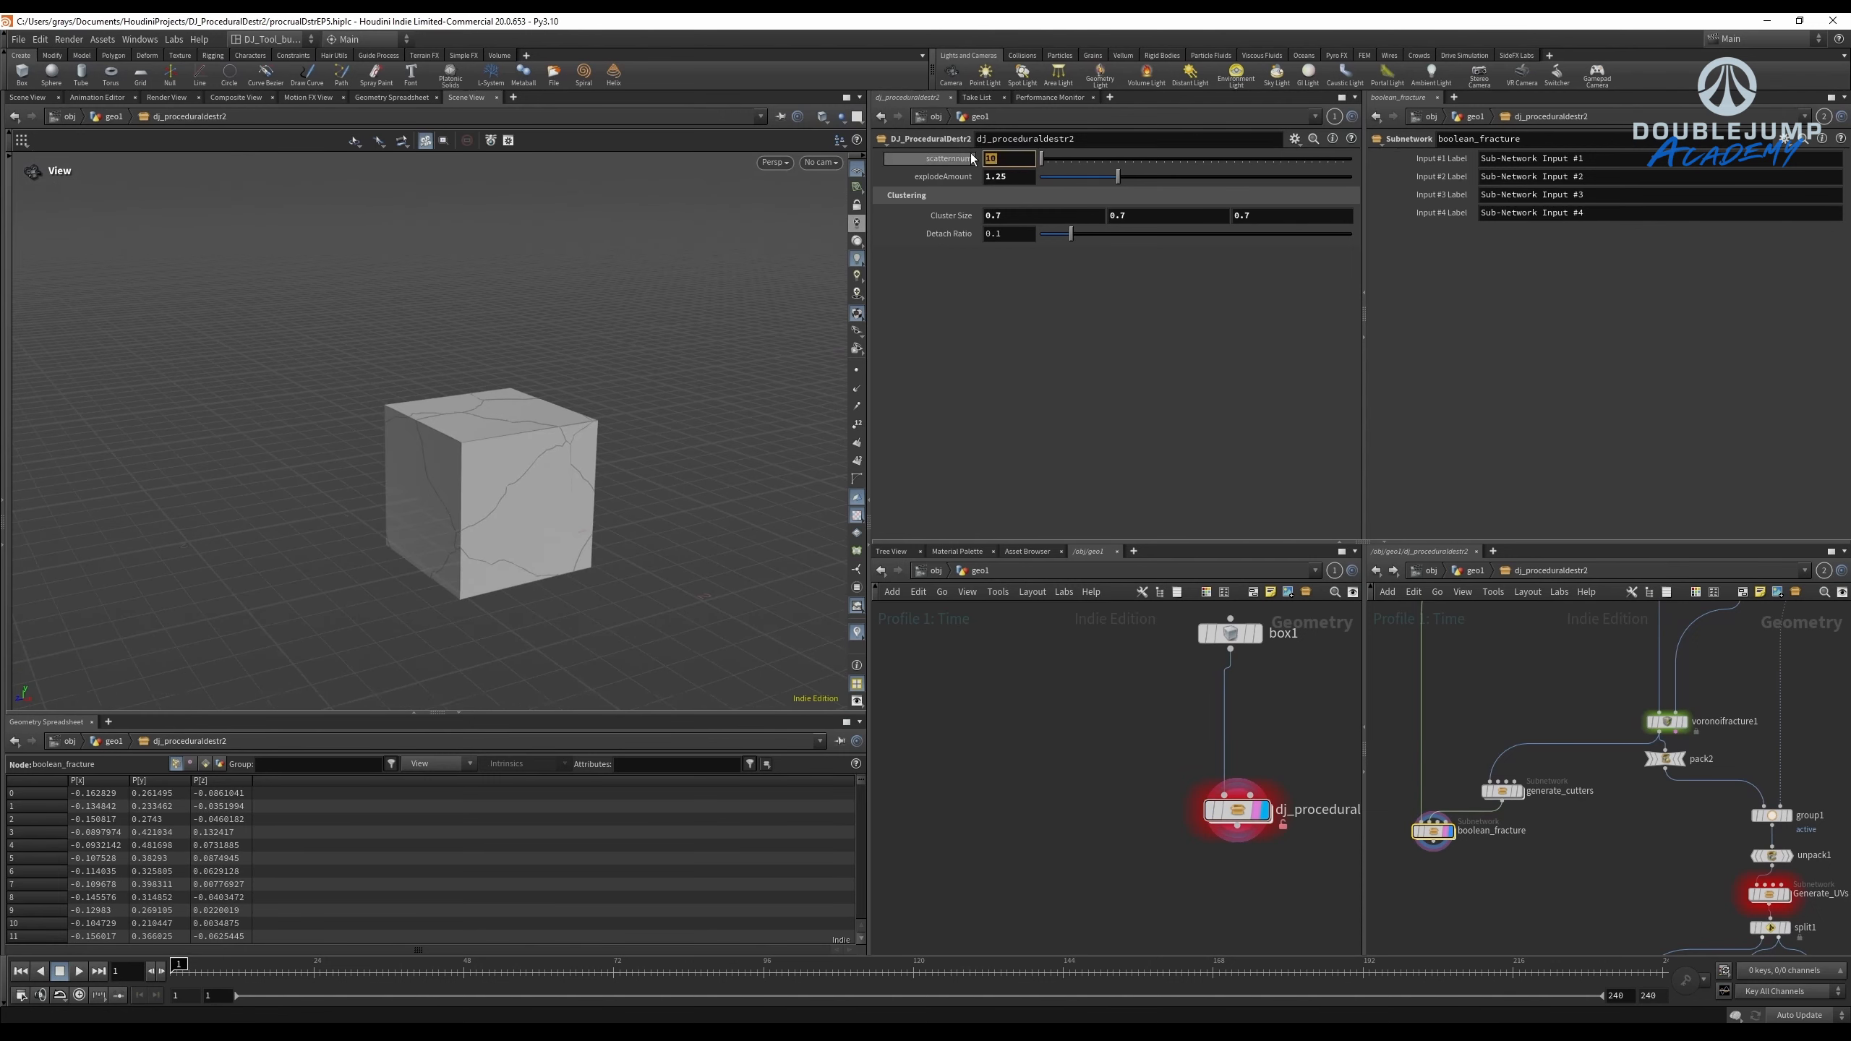
drag(483, 467, 845, 379)
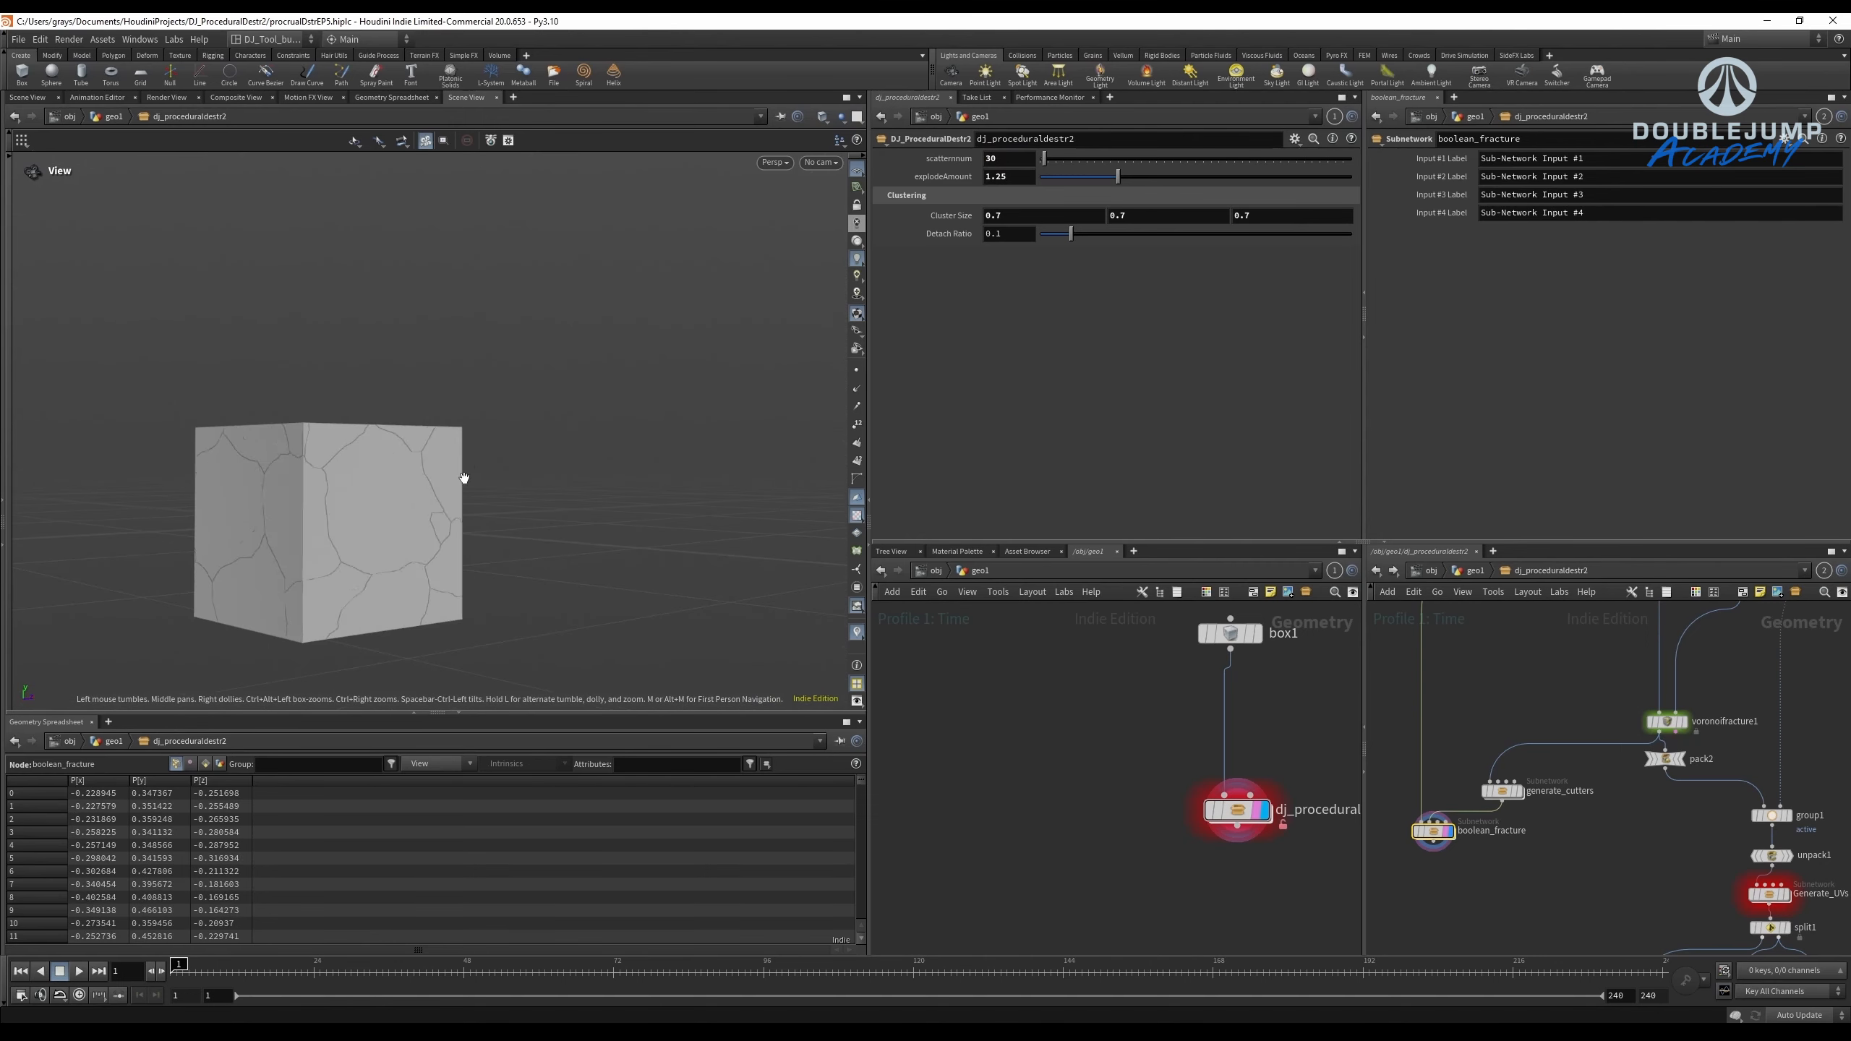
drag(464, 478, 340, 682)
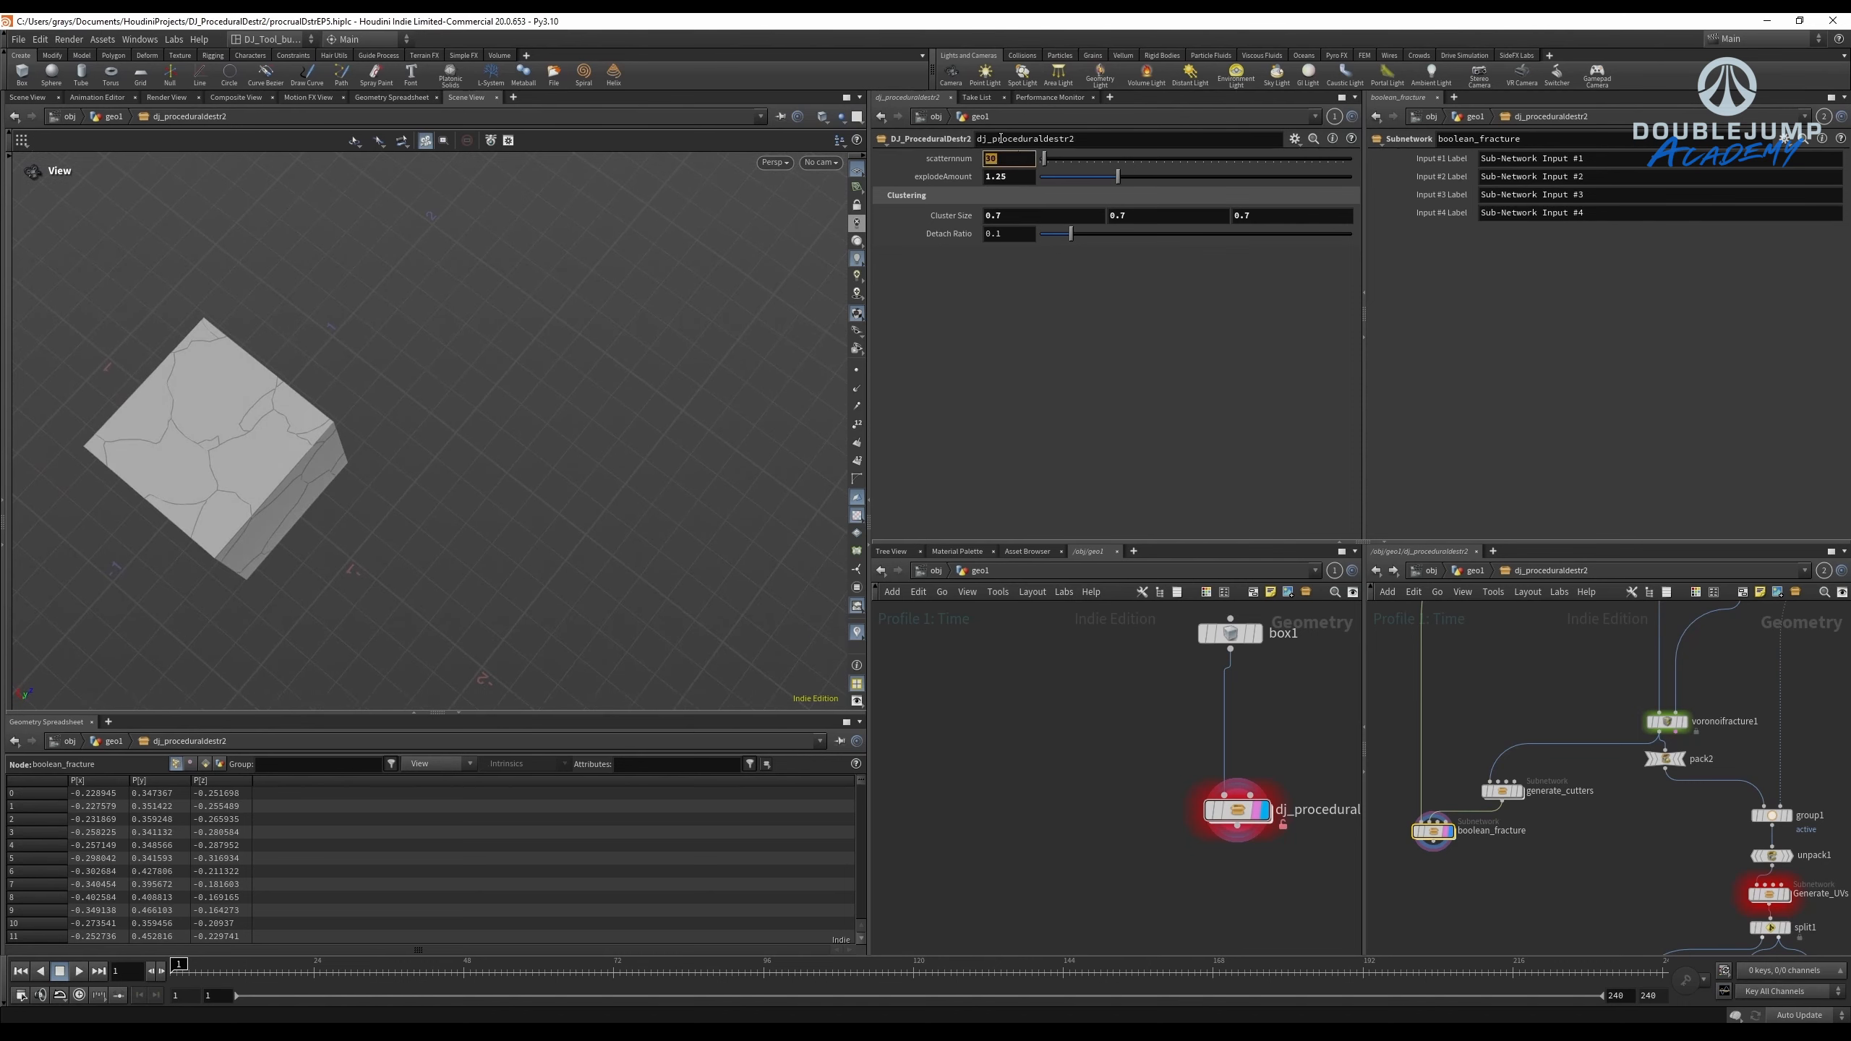
drag(467, 473, 904, 278)
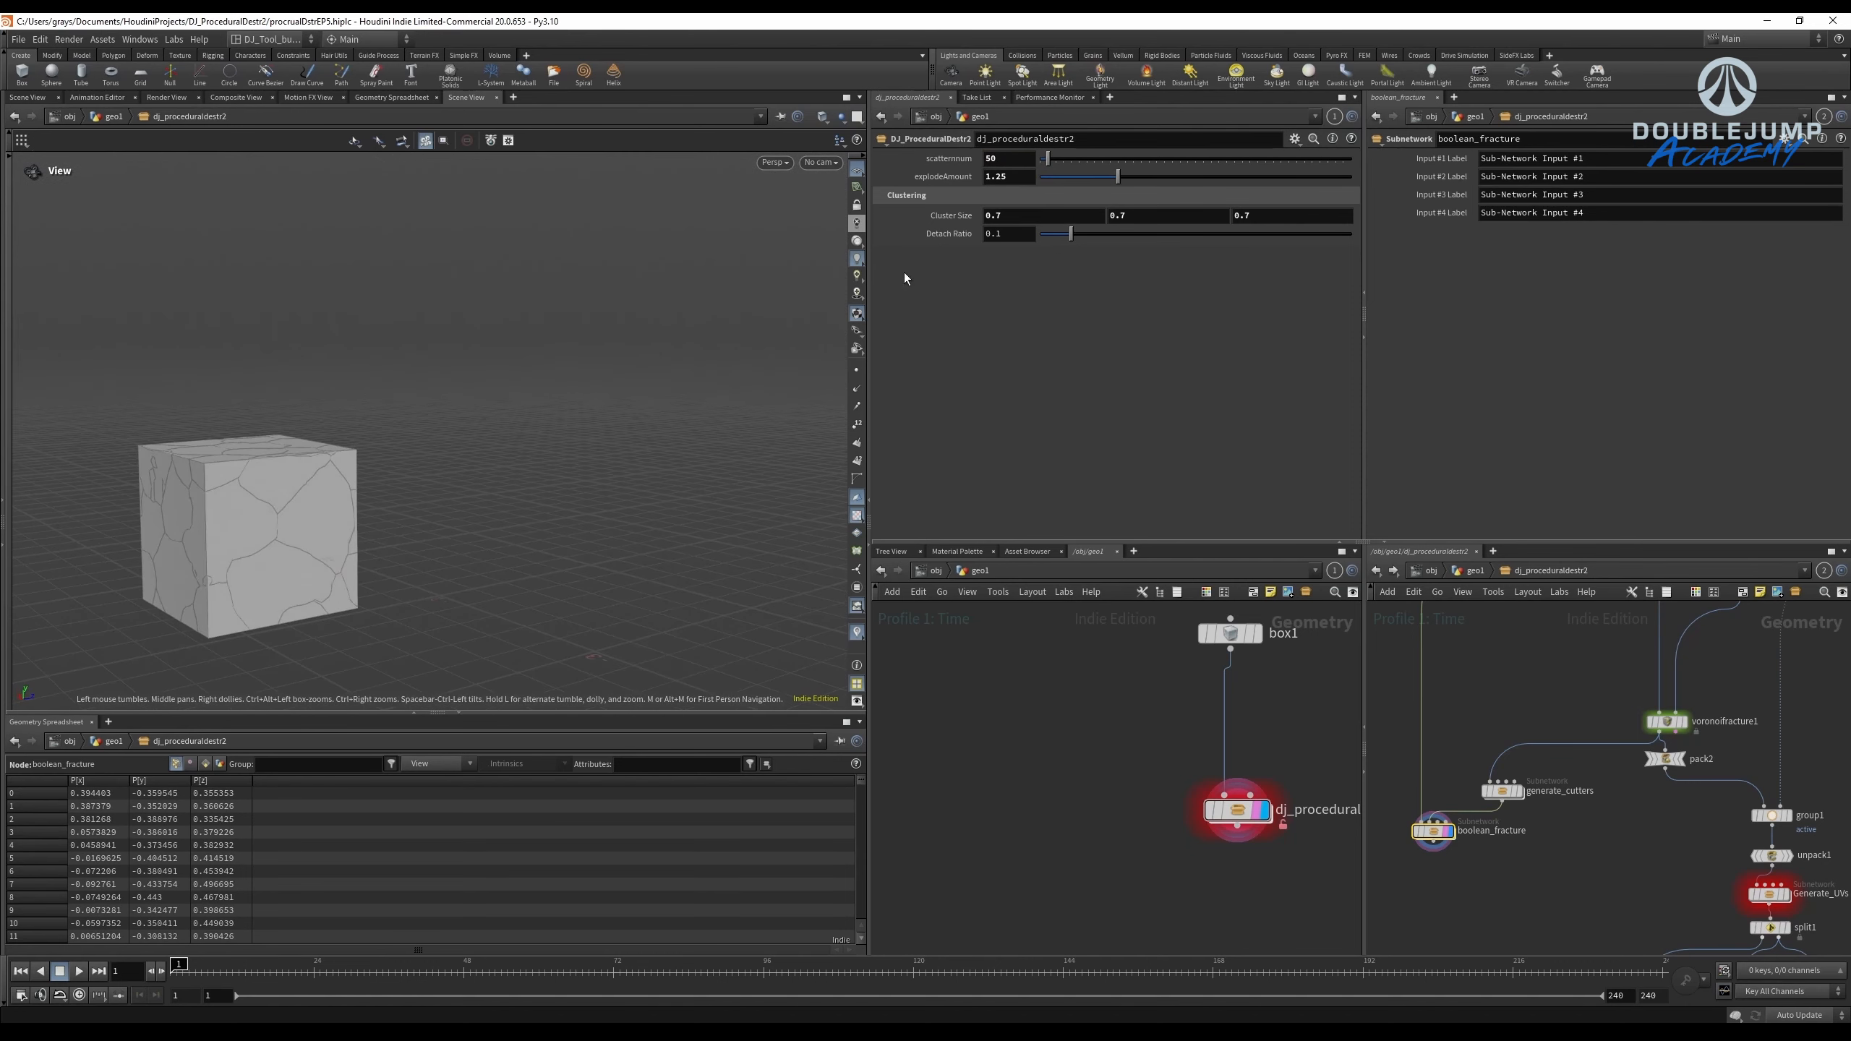
drag(525, 417, 396, 486)
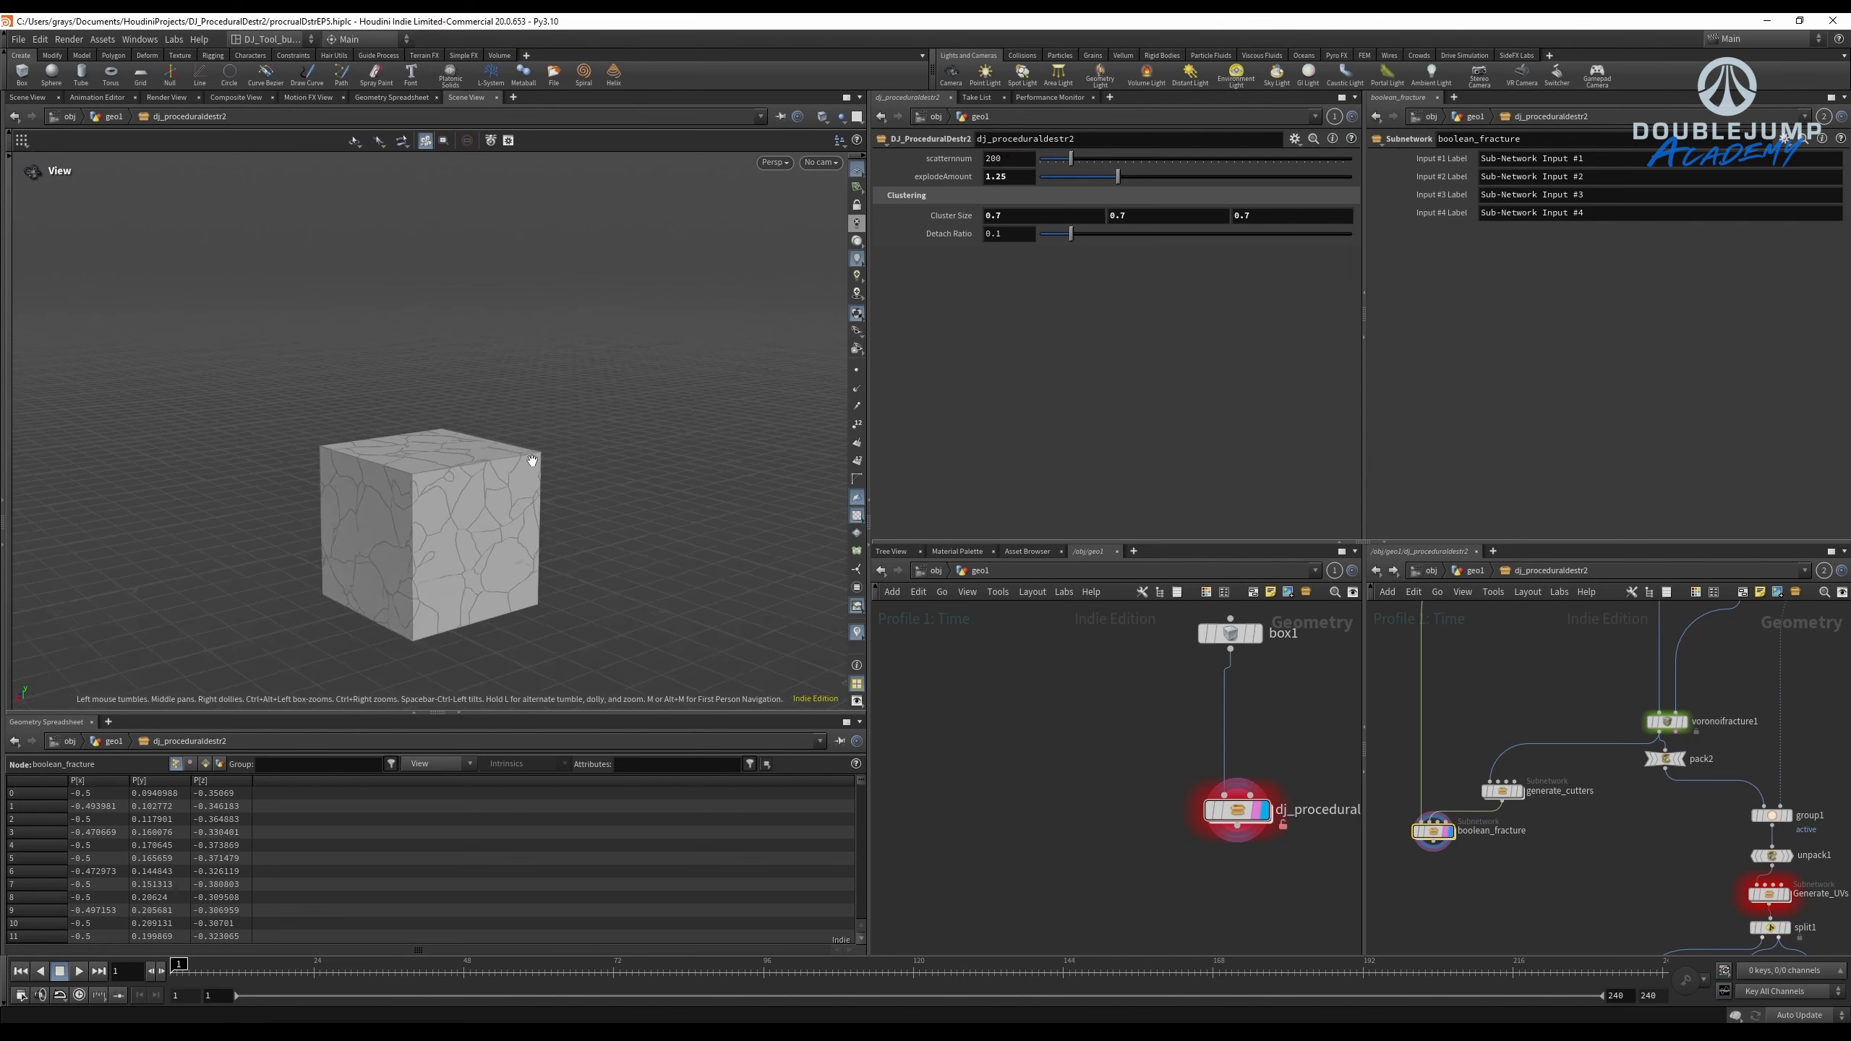
drag(569, 412, 633, 401)
scroll(400, 605, up, 5)
scroll(400, 605, down, 5)
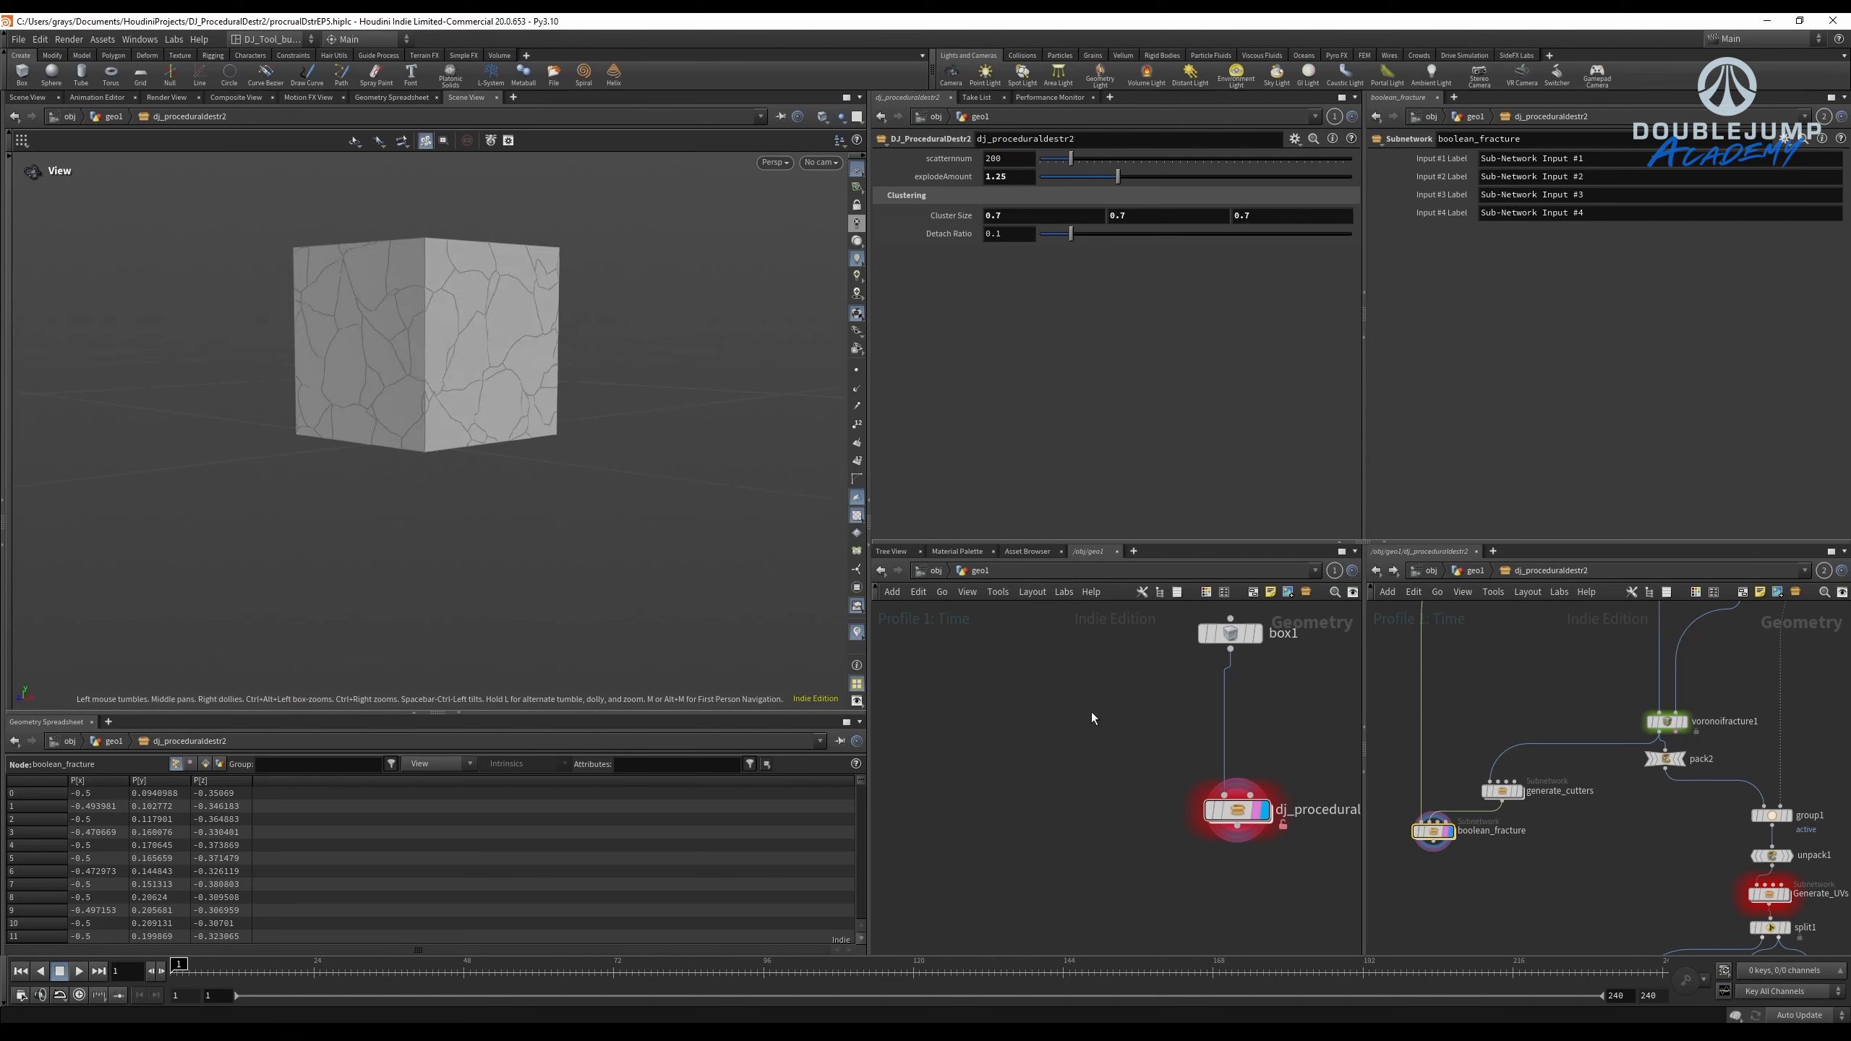
scroll(1095, 717, down, 3)
scroll(627, 404, up, 3)
drag(538, 347, 643, 686)
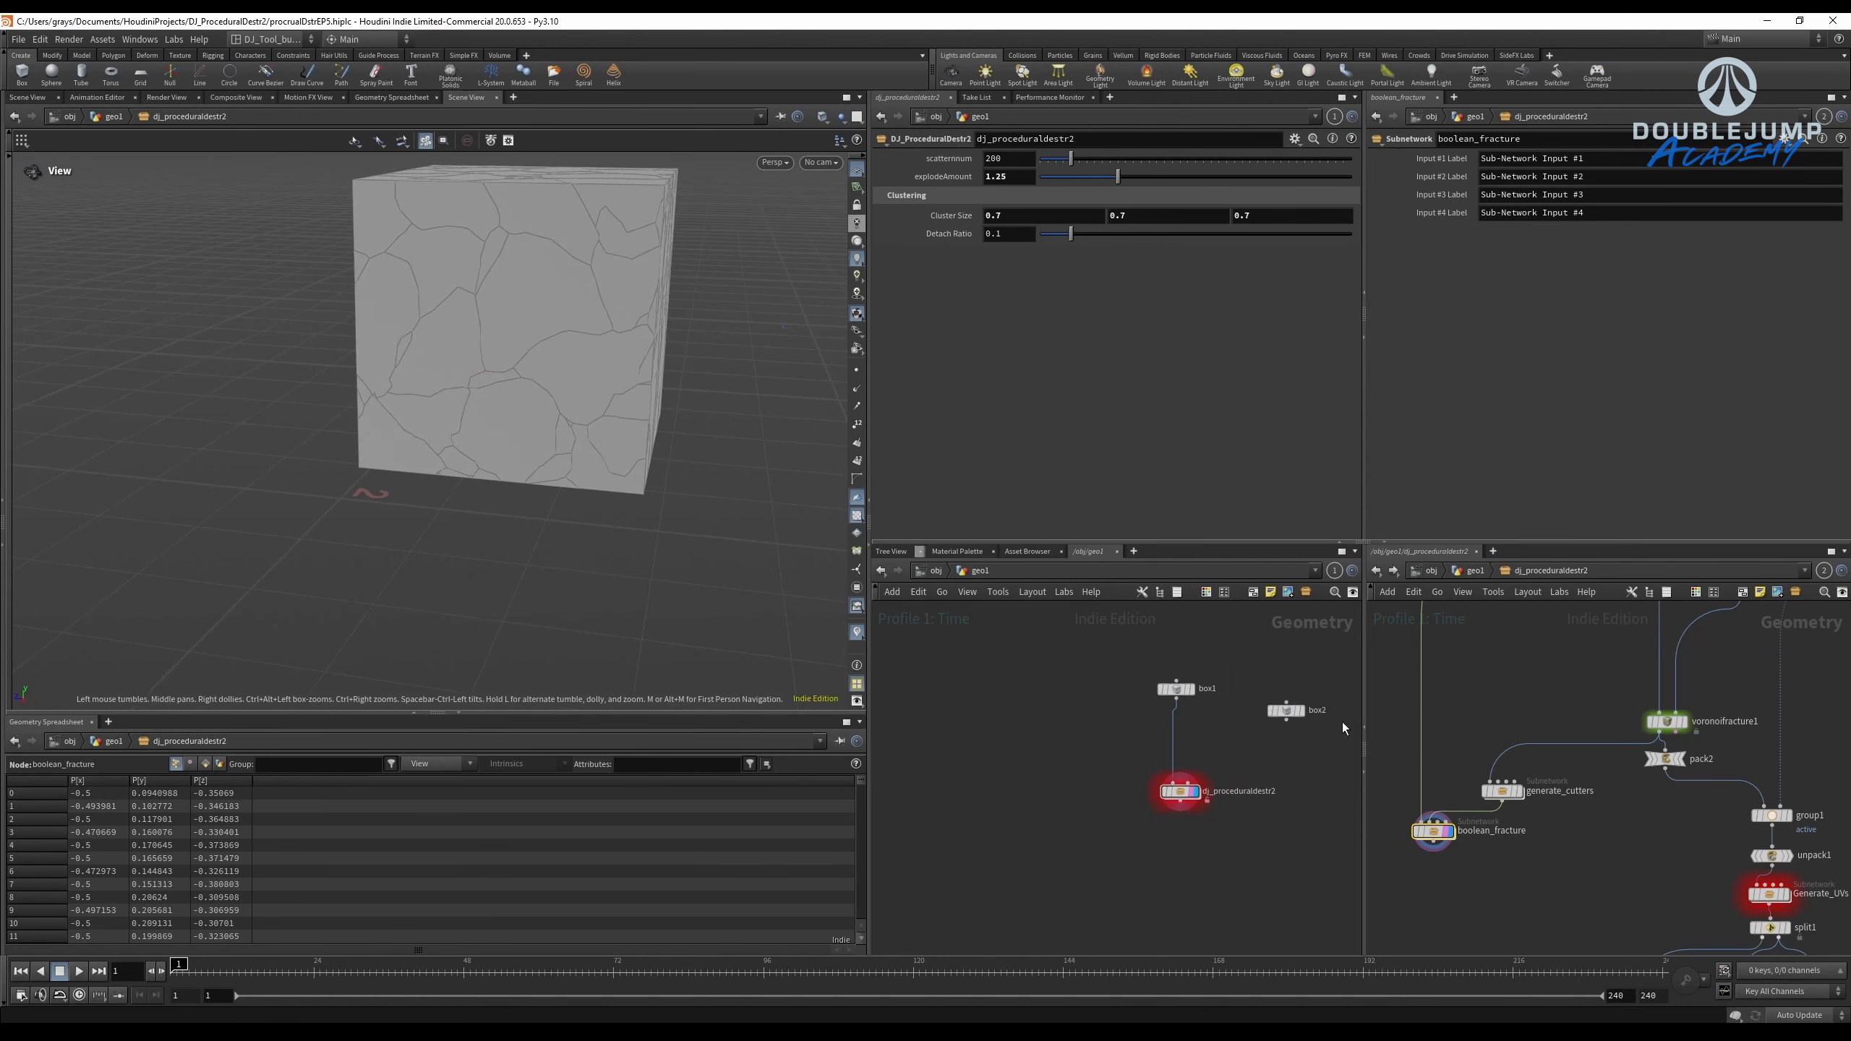
Display generate_cutters and inspect the cutter surfaces from another angle.
scroll(1357, 722, up, 1)
scroll(1507, 780, up, 5)
click(1528, 803)
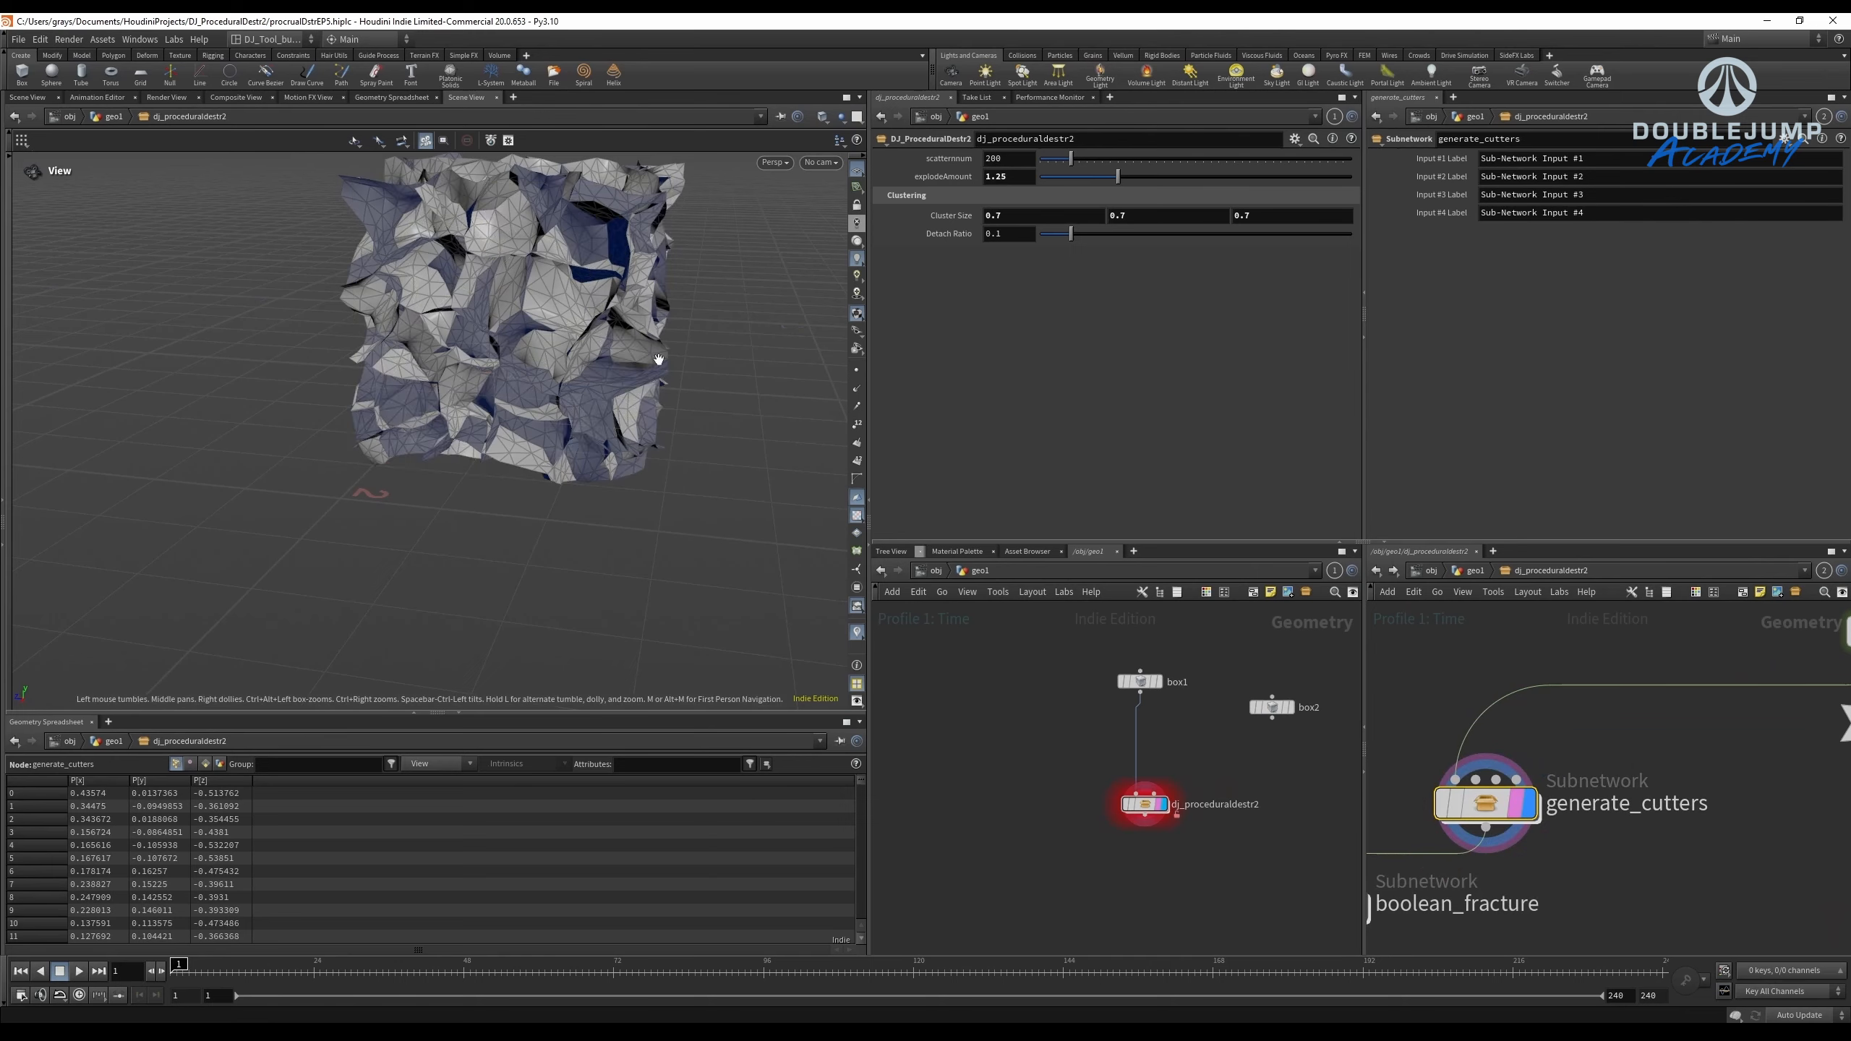
drag(659, 360, 554, 346)
scroll(731, 280, down, 3)
scroll(1500, 860, down, 3)
middle_drag(1437, 888, 1545, 786)
scroll(1547, 786, up, 1)
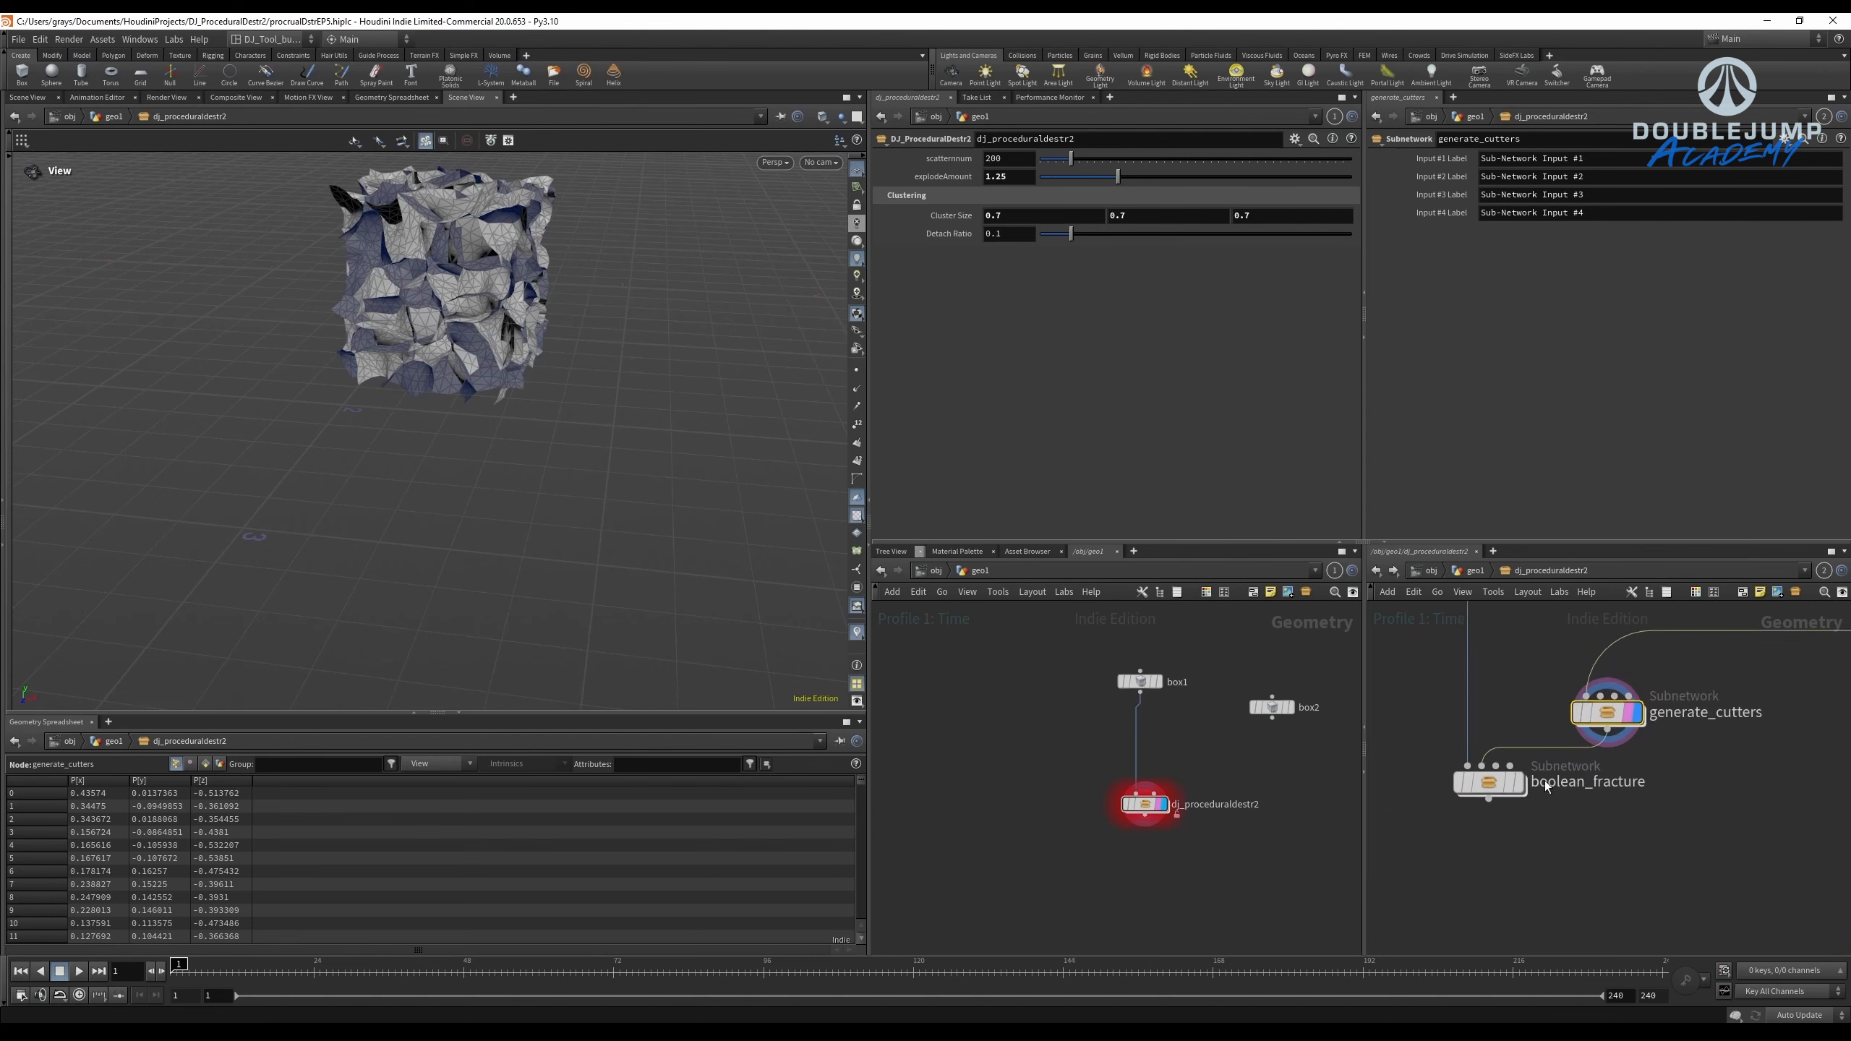
Enter the boolean_fracture subnetwork and display matchsize1, booleanfracture2 and compile_end1 in turn to review the cut.
click(1547, 786)
click(1519, 782)
double_click(1491, 784)
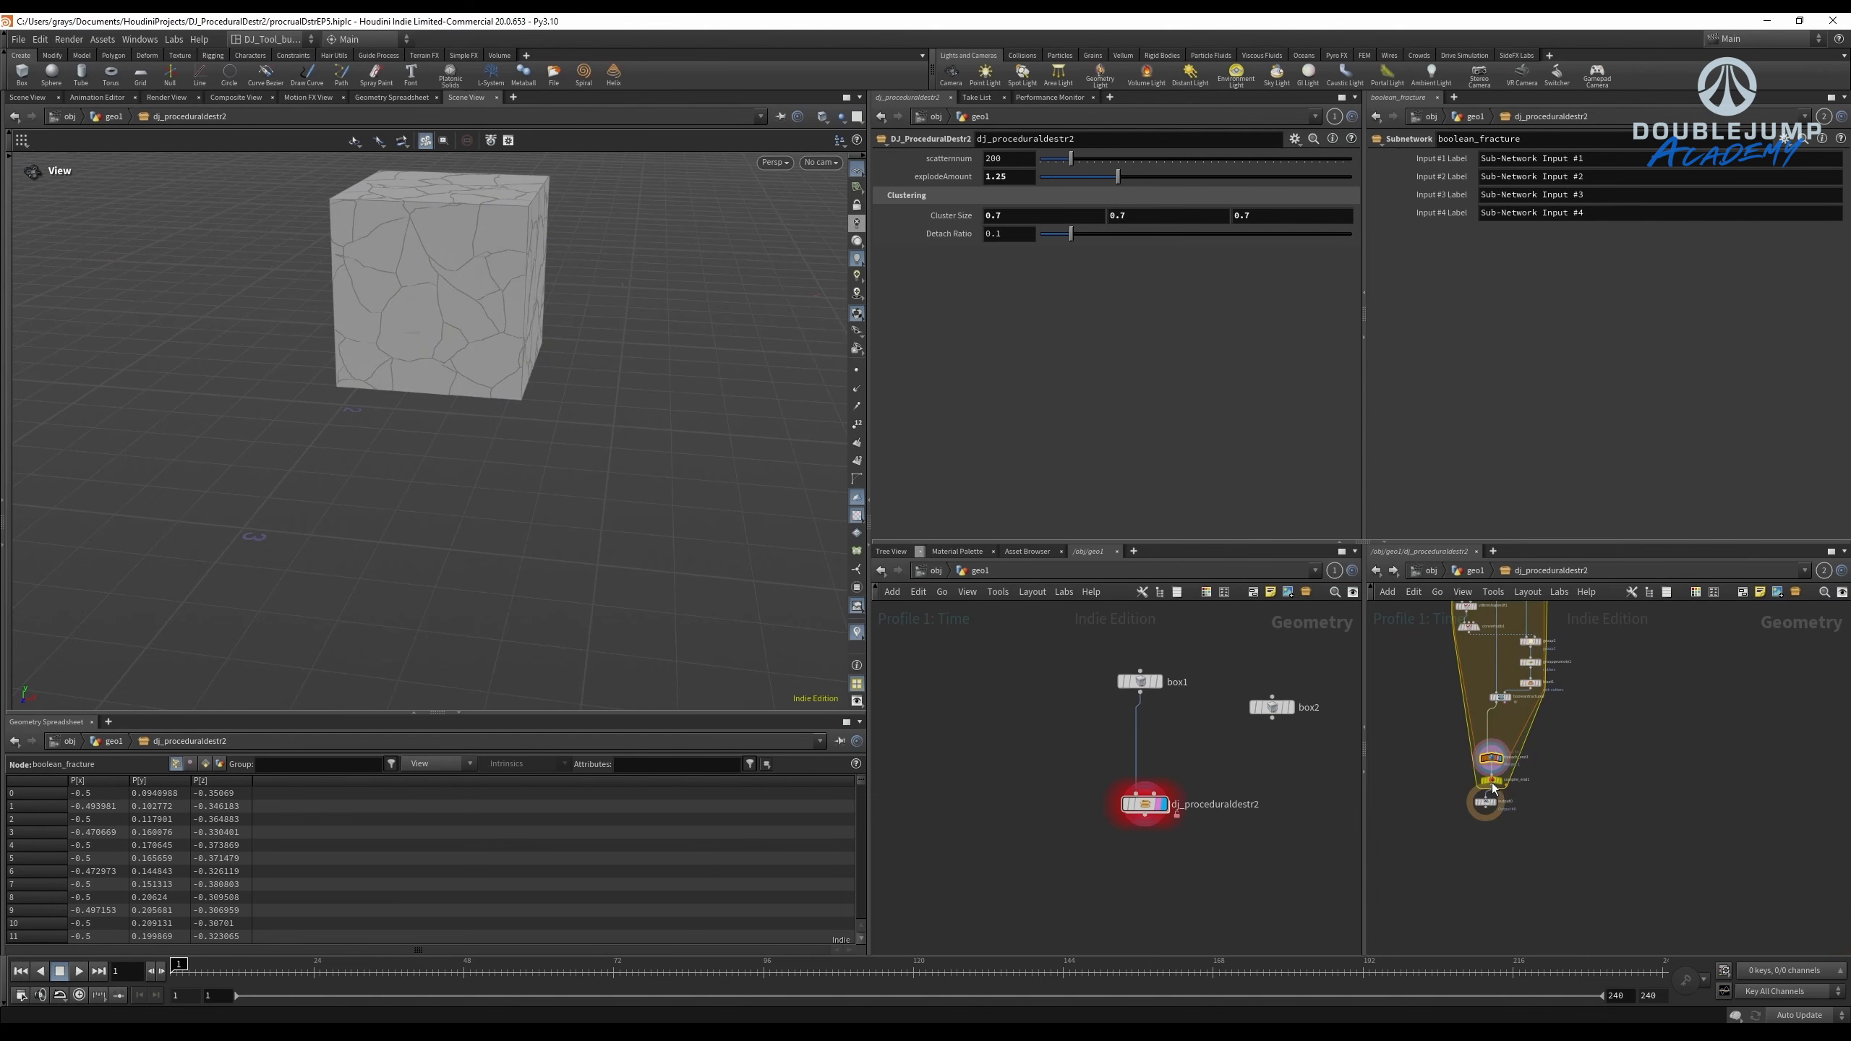
click(1638, 692)
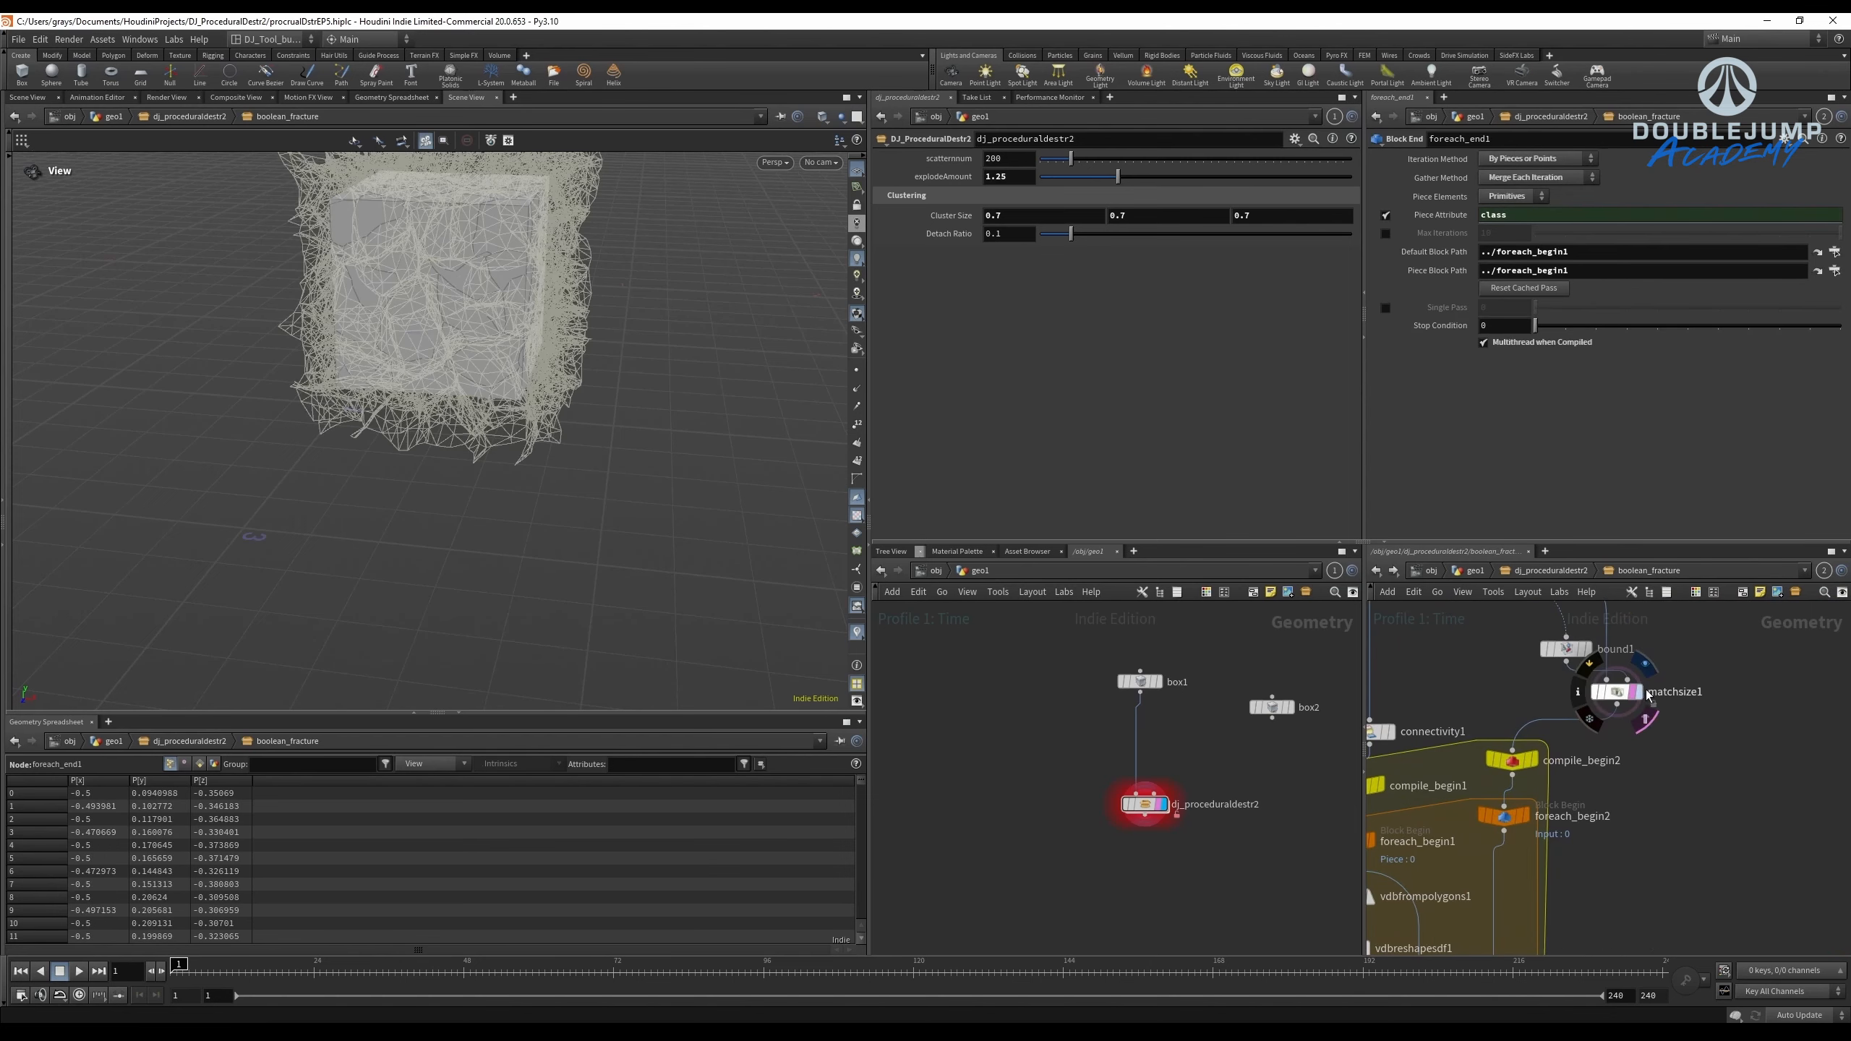
middle_drag(1542, 888, 1605, 514)
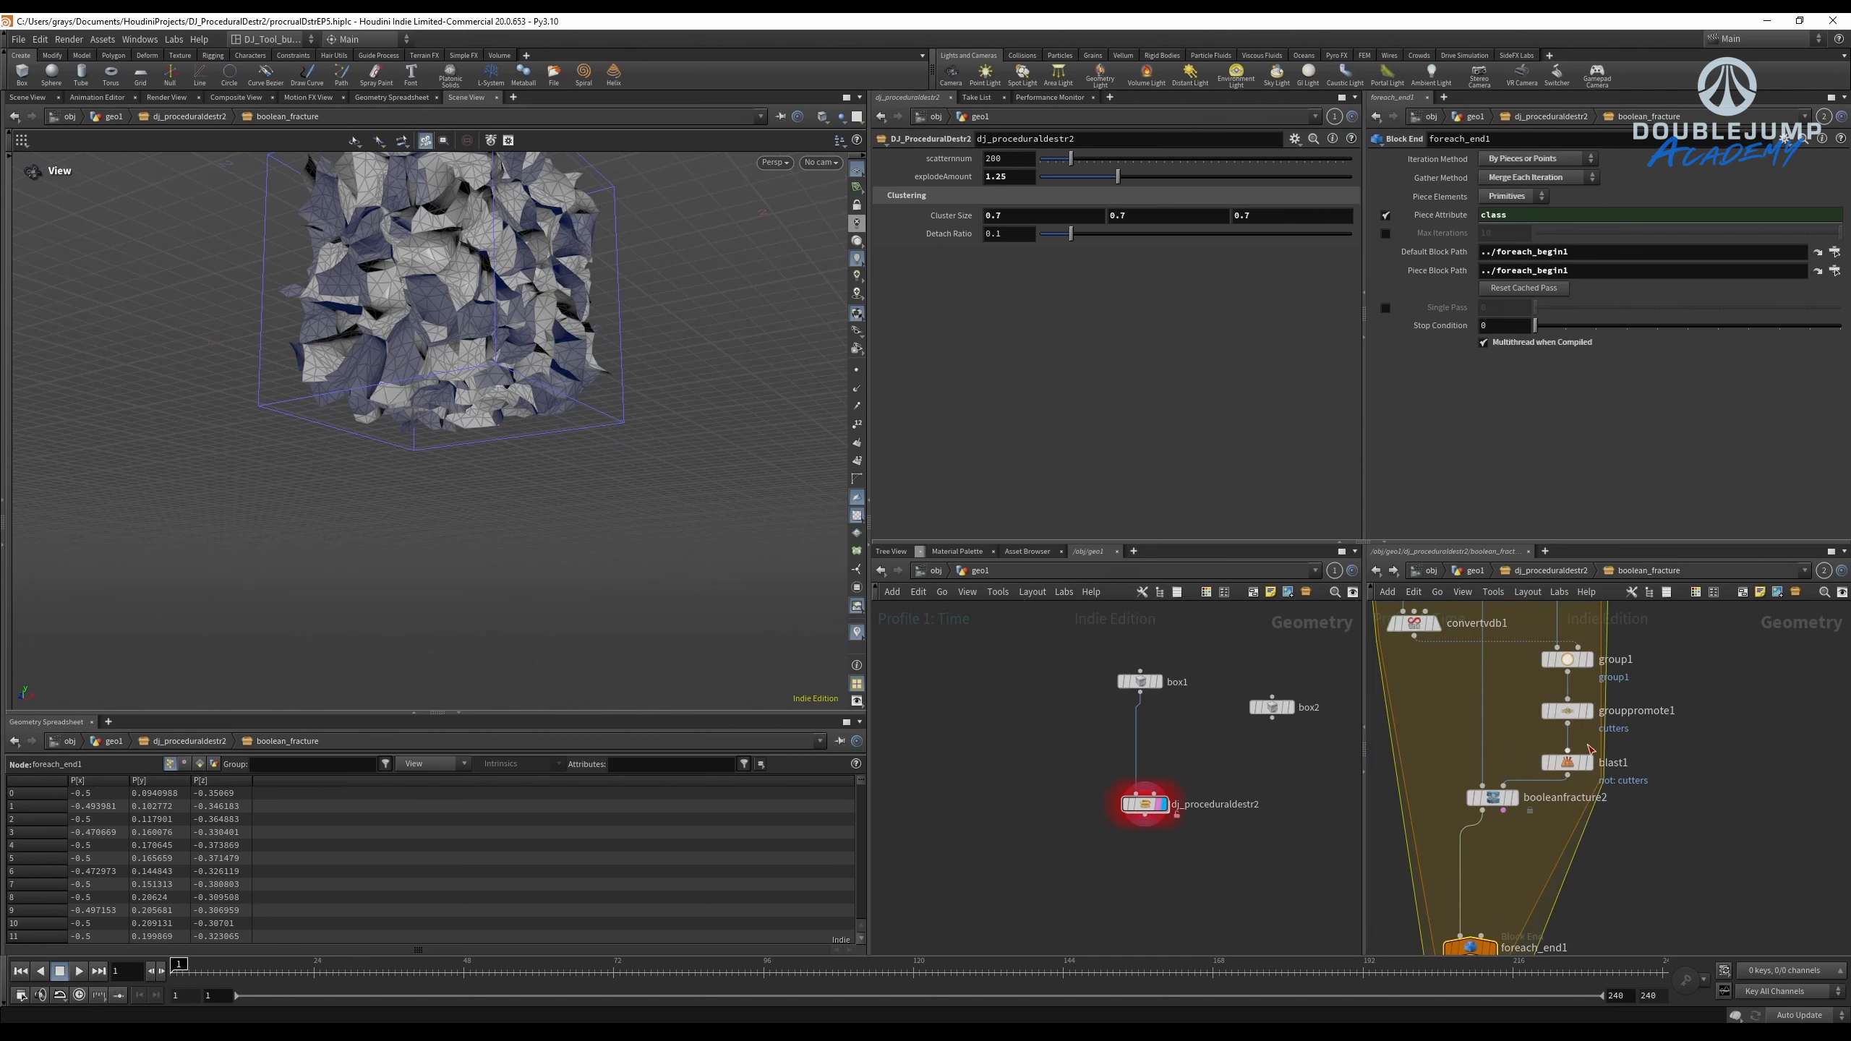
scroll(1508, 803, up, 1)
click(1520, 796)
drag(661, 393, 298, 282)
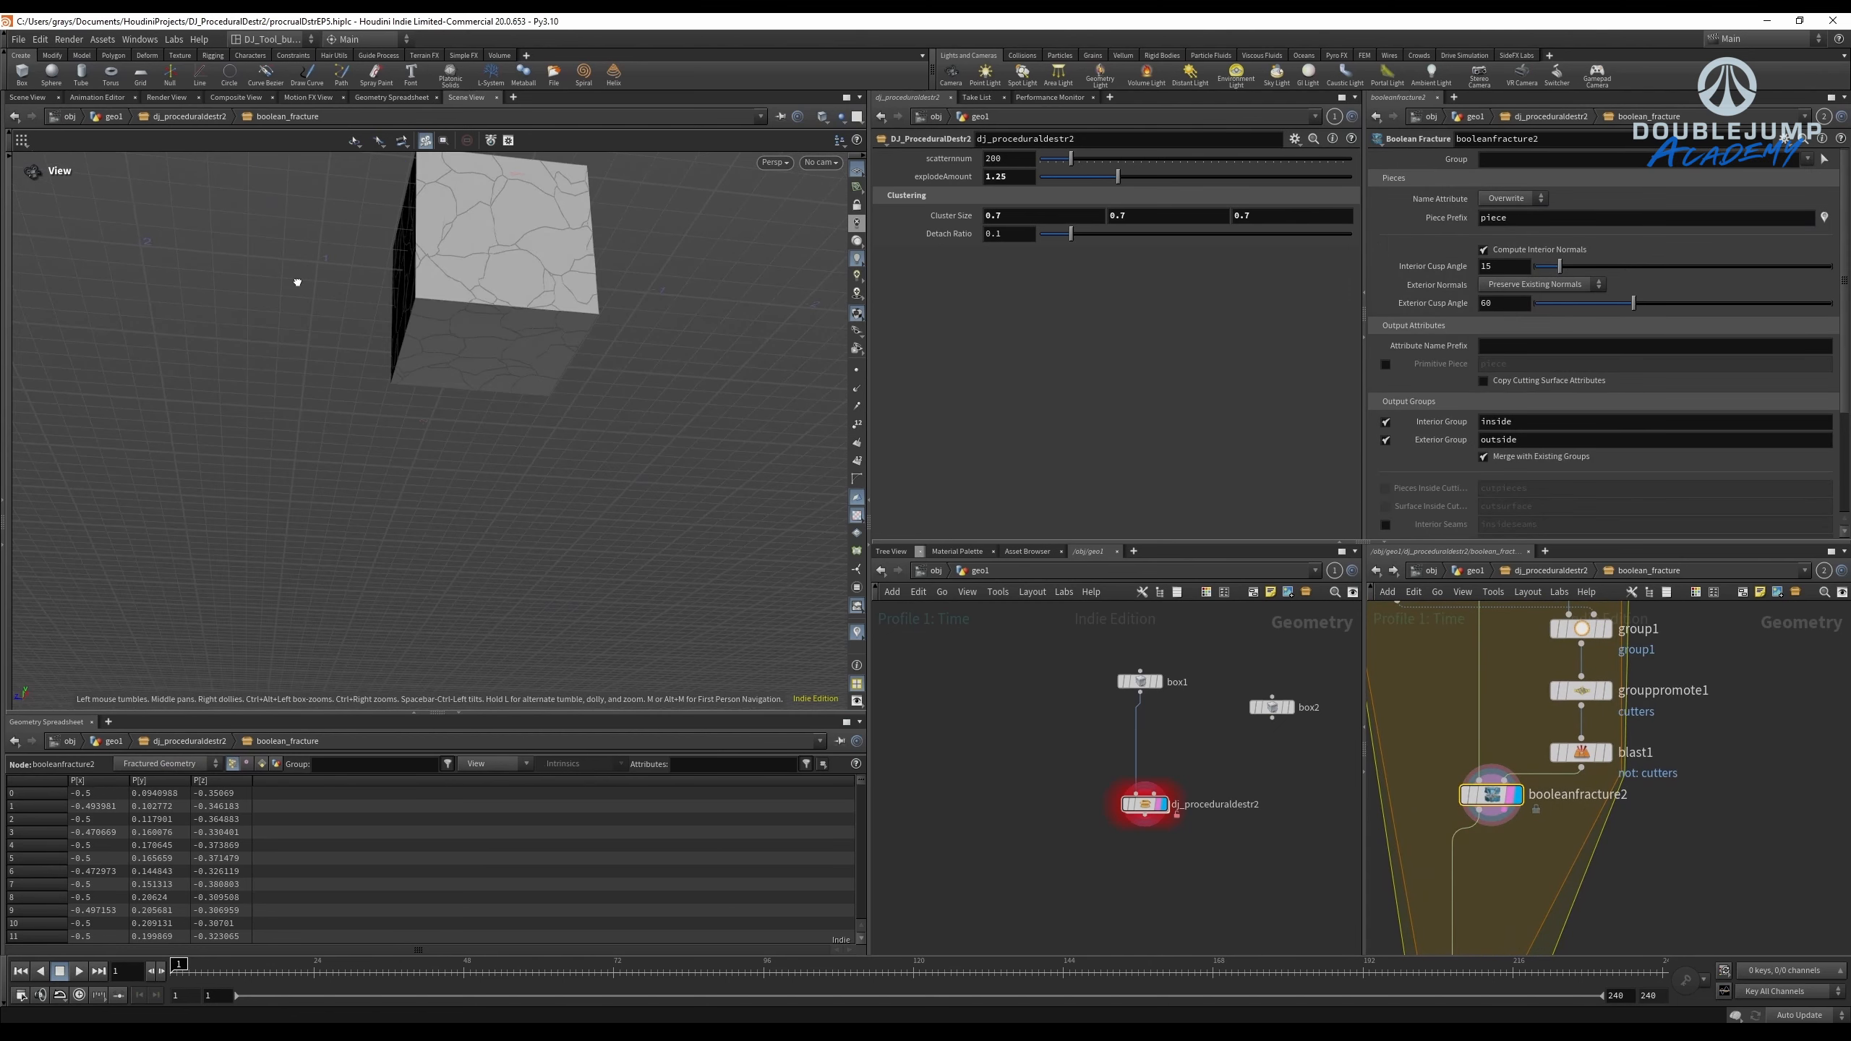
middle_drag(1450, 934, 1506, 675)
scroll(1508, 773, up, 3)
click(1576, 801)
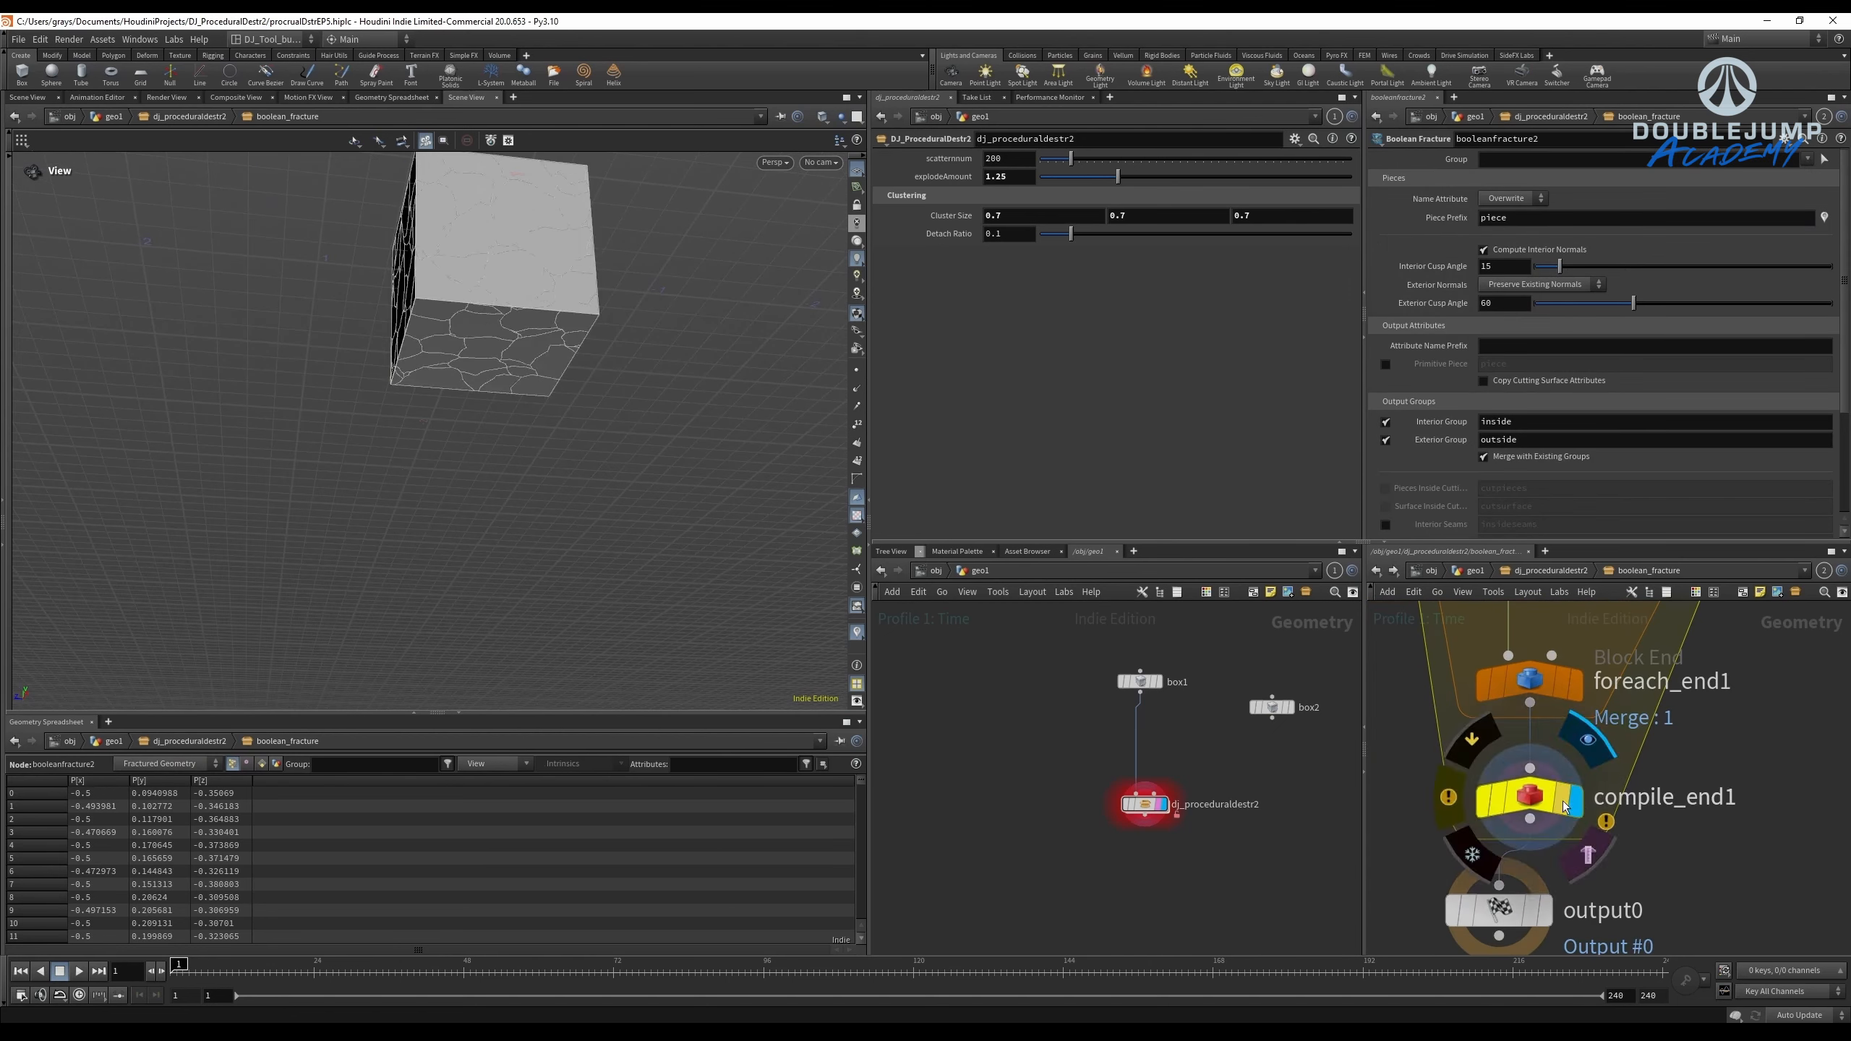
Return to the dj_proceduraldestr2 network and add an Exploded View node below boolean_fracture.
click(1538, 571)
key(Tab)
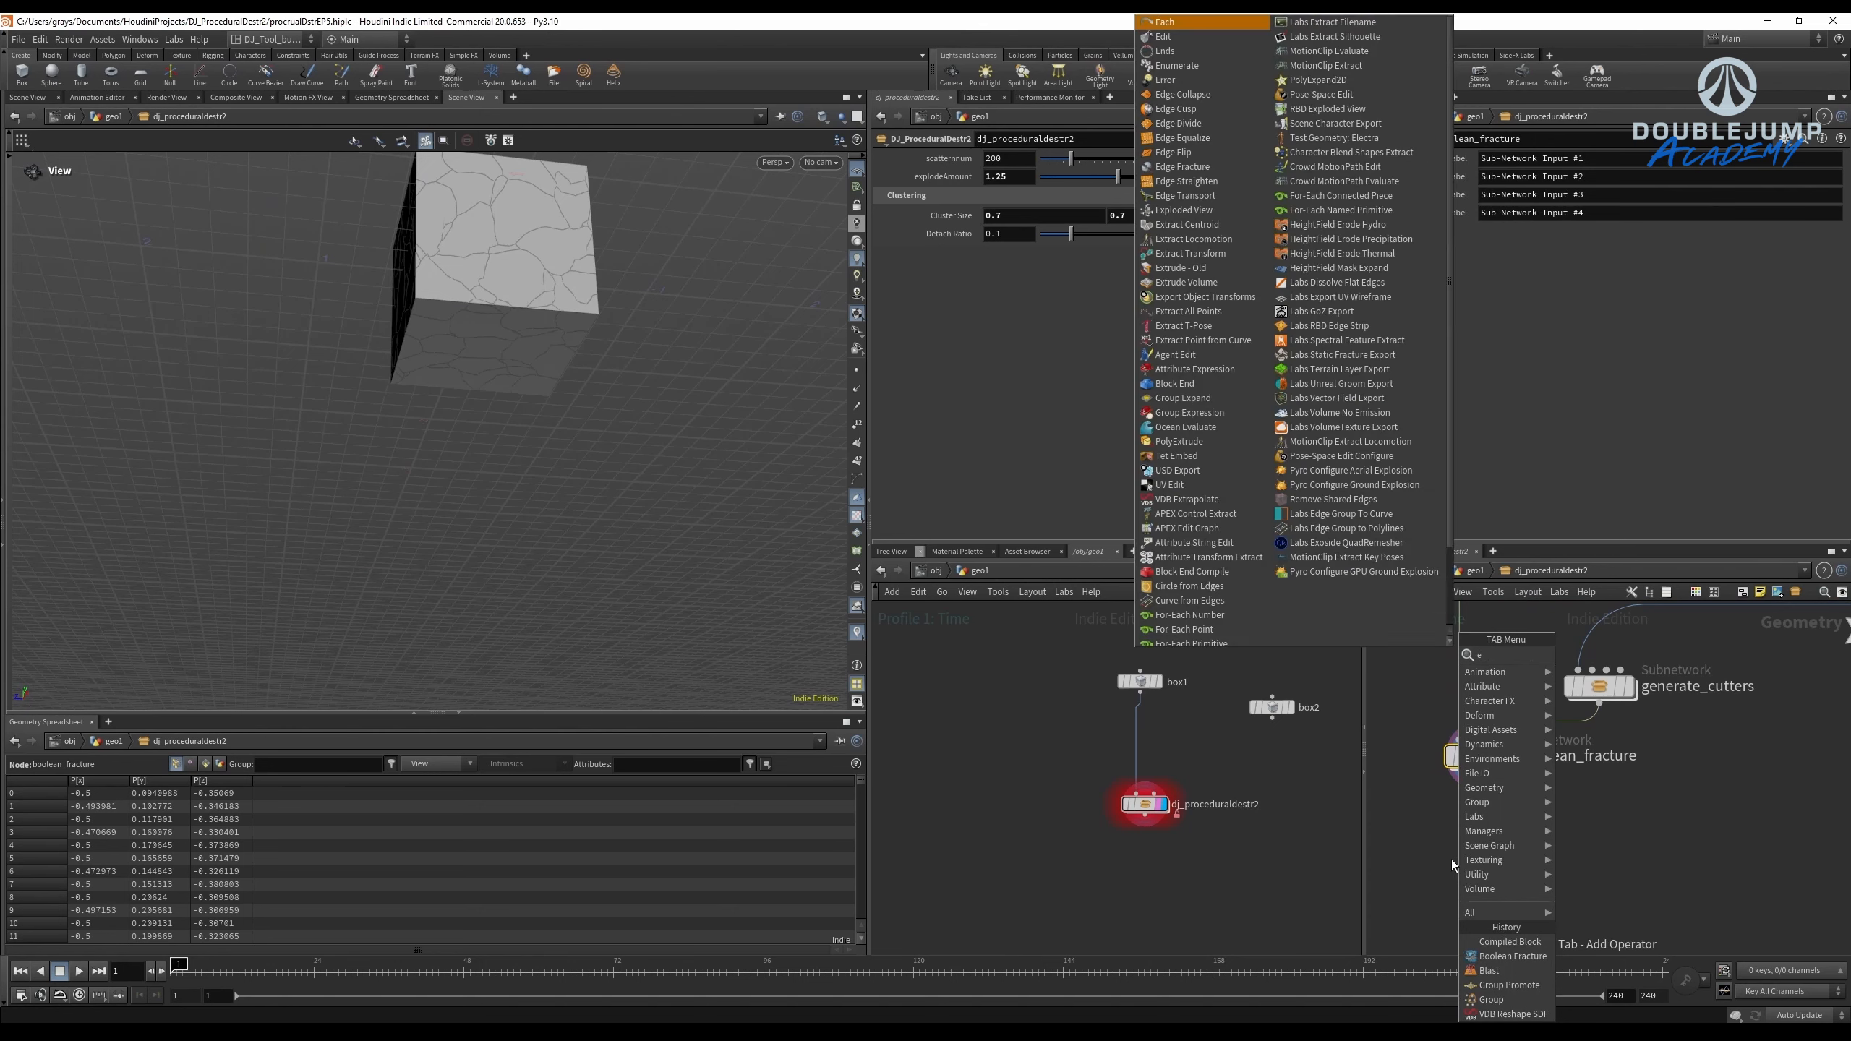
text(expl)
key(Return)
click(1452, 860)
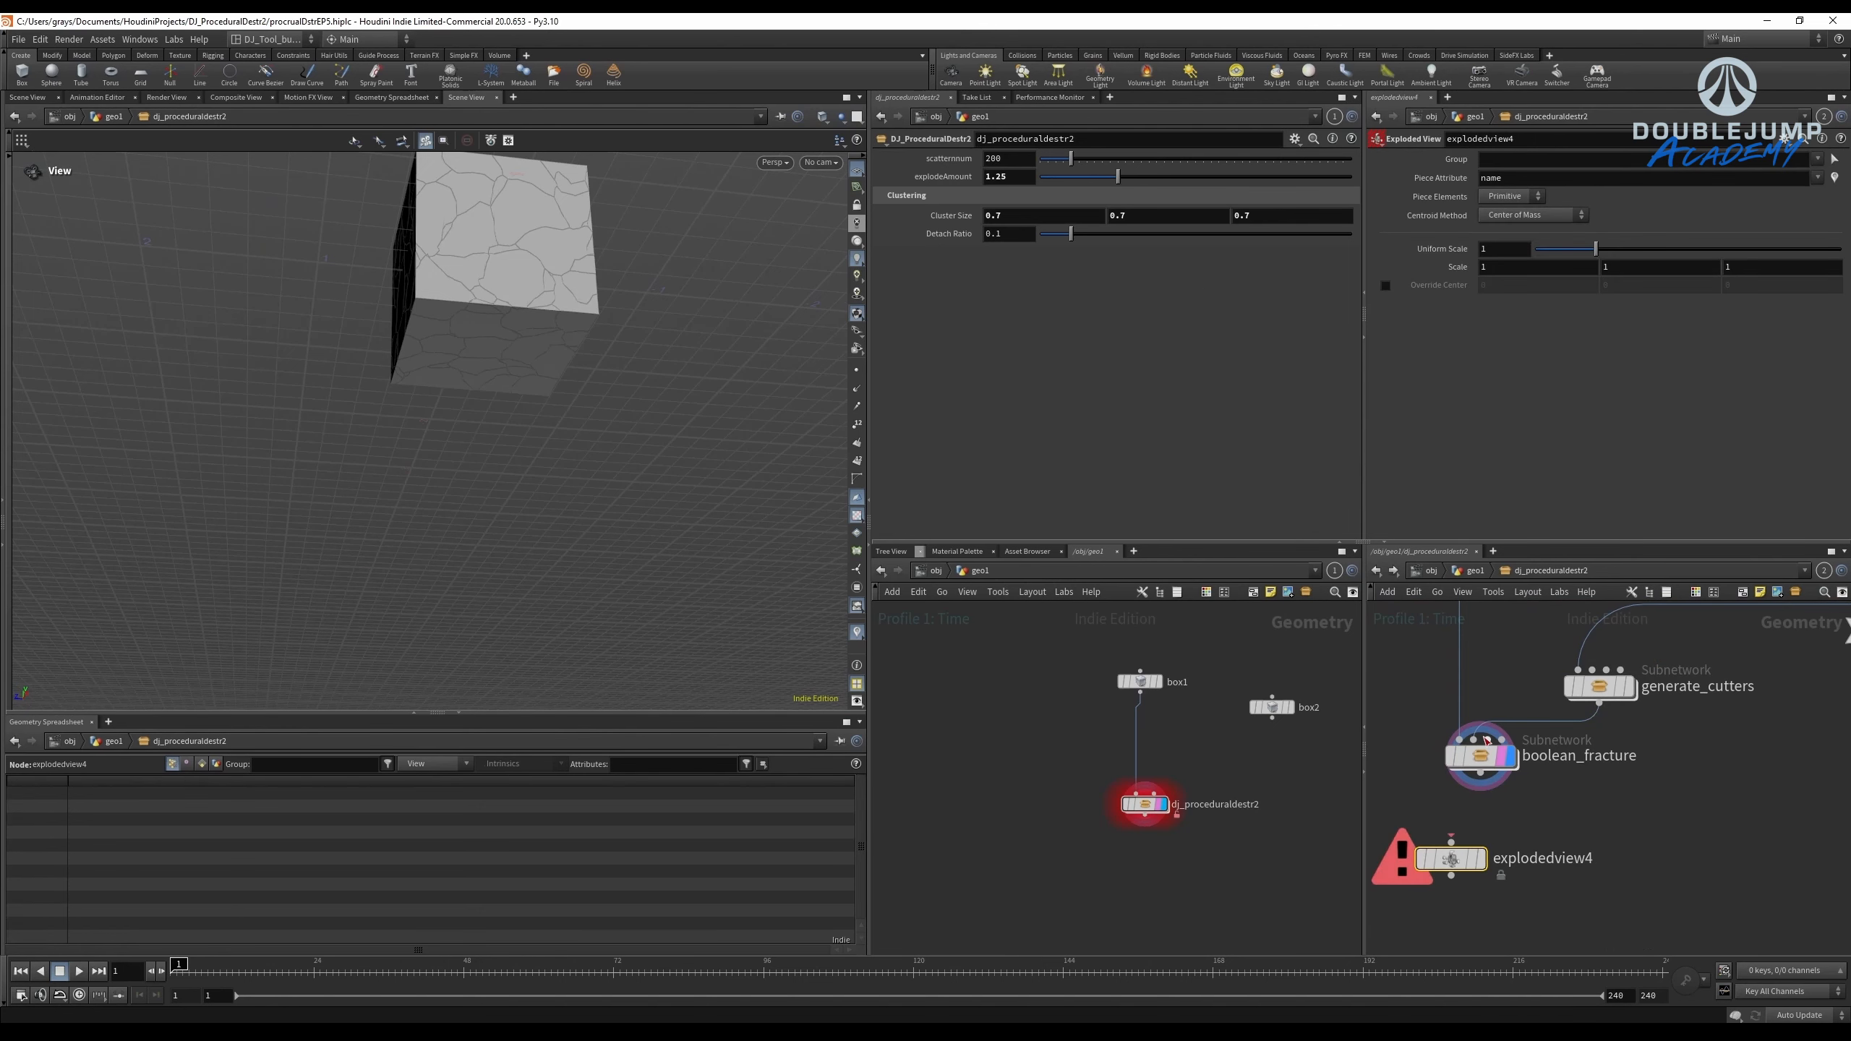
Examine boolean_fracture's primitive attributes in the geometry spreadsheet, sorted by piece name.
click(1484, 756)
middle_click(1485, 757)
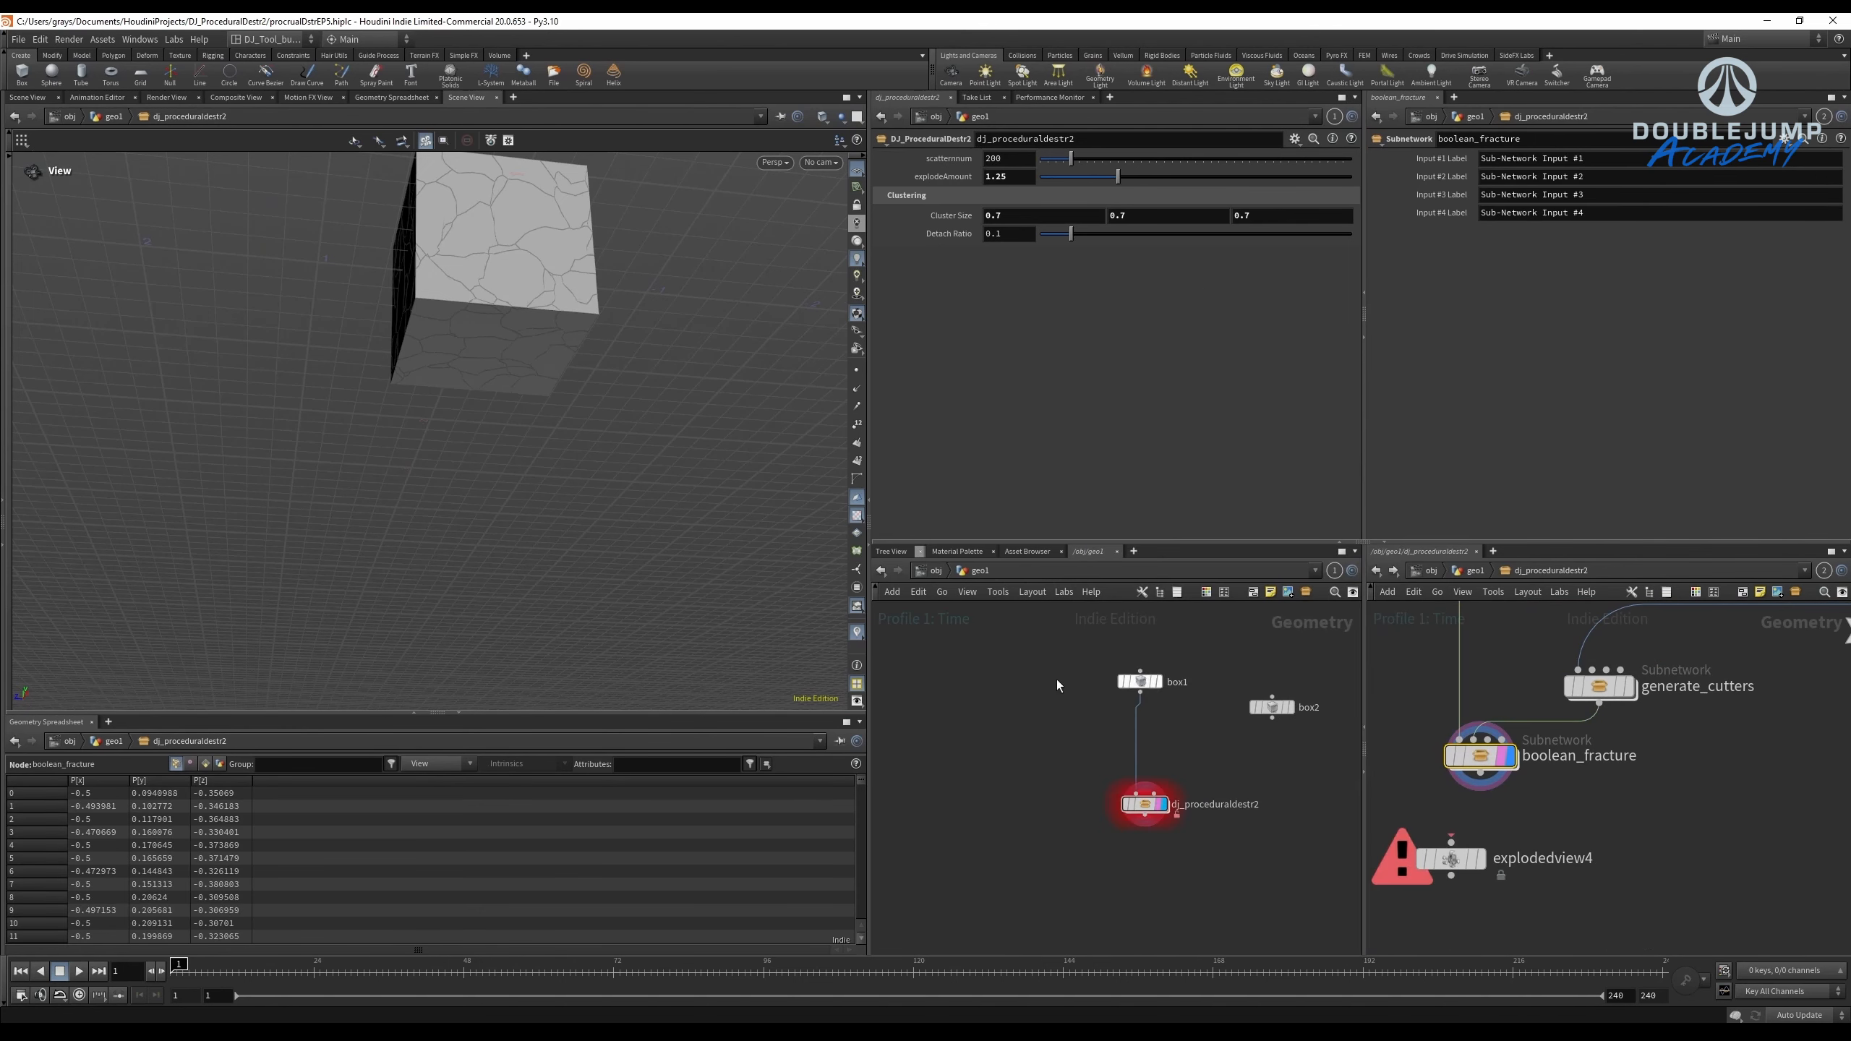
click(206, 764)
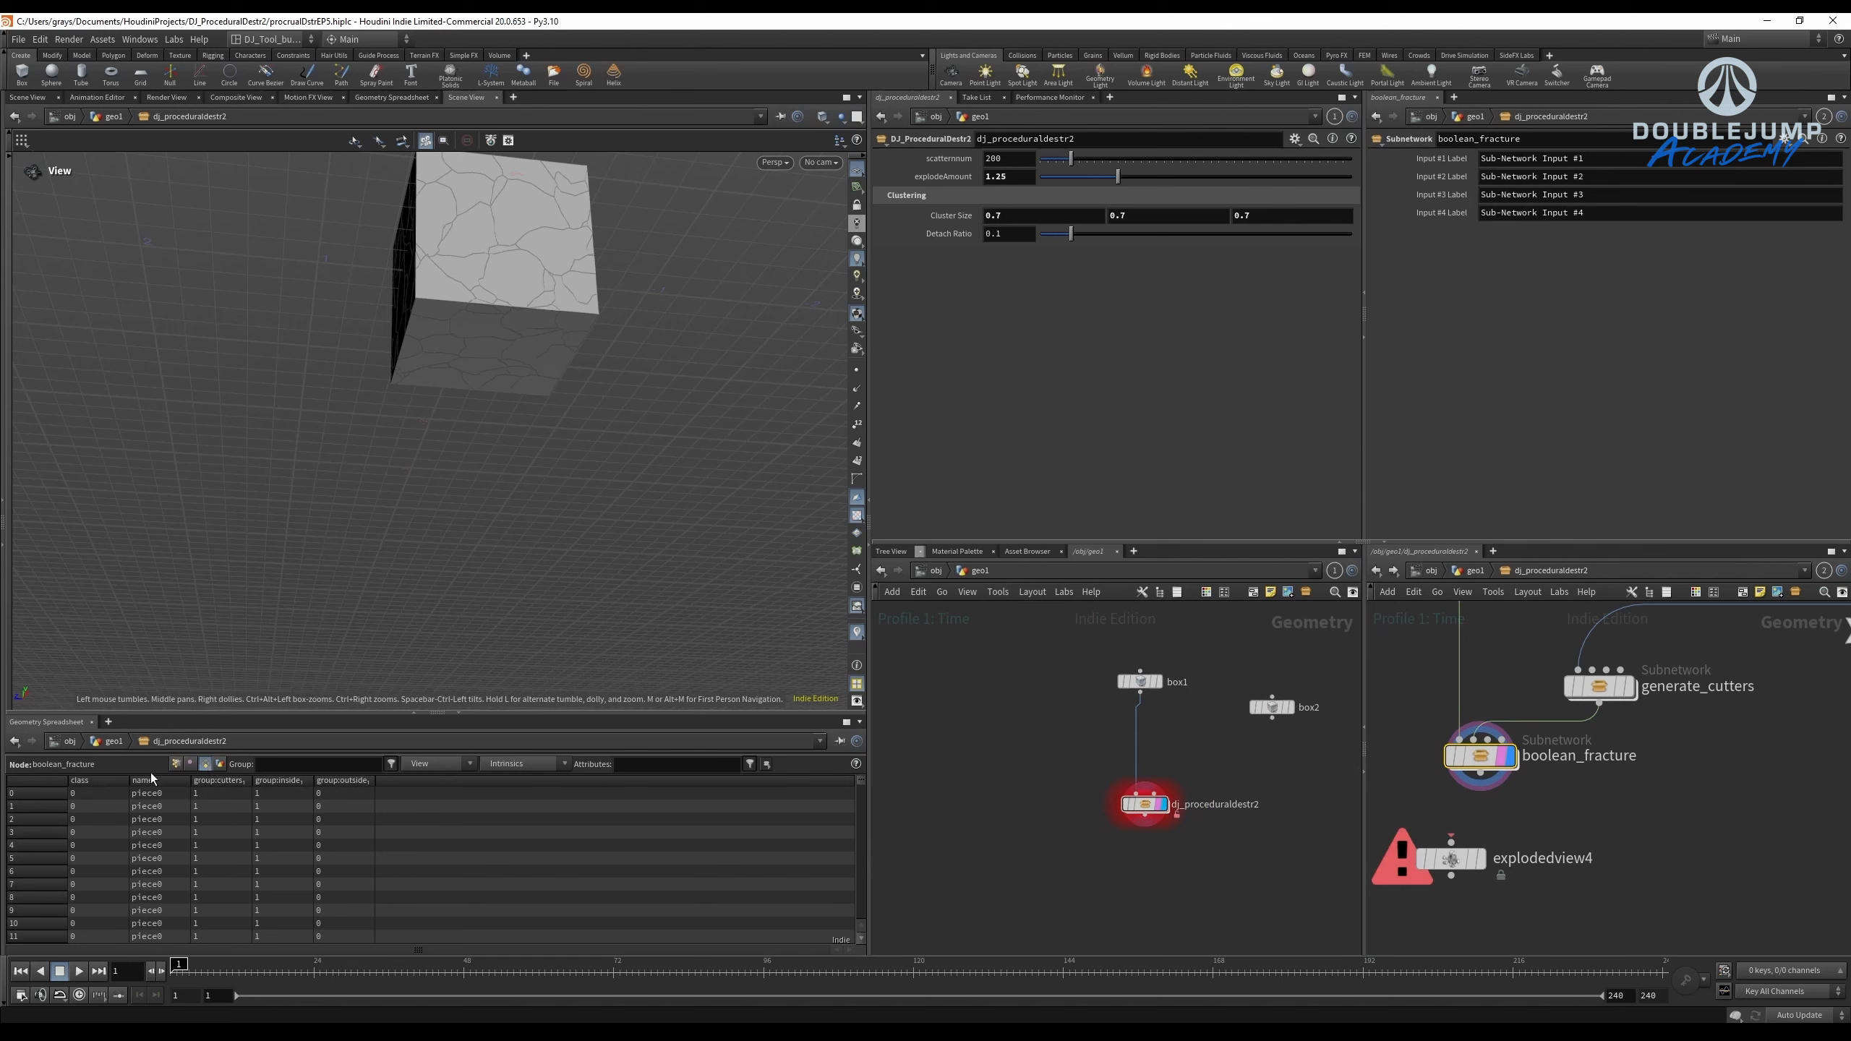
scroll(1431, 779, up, 3)
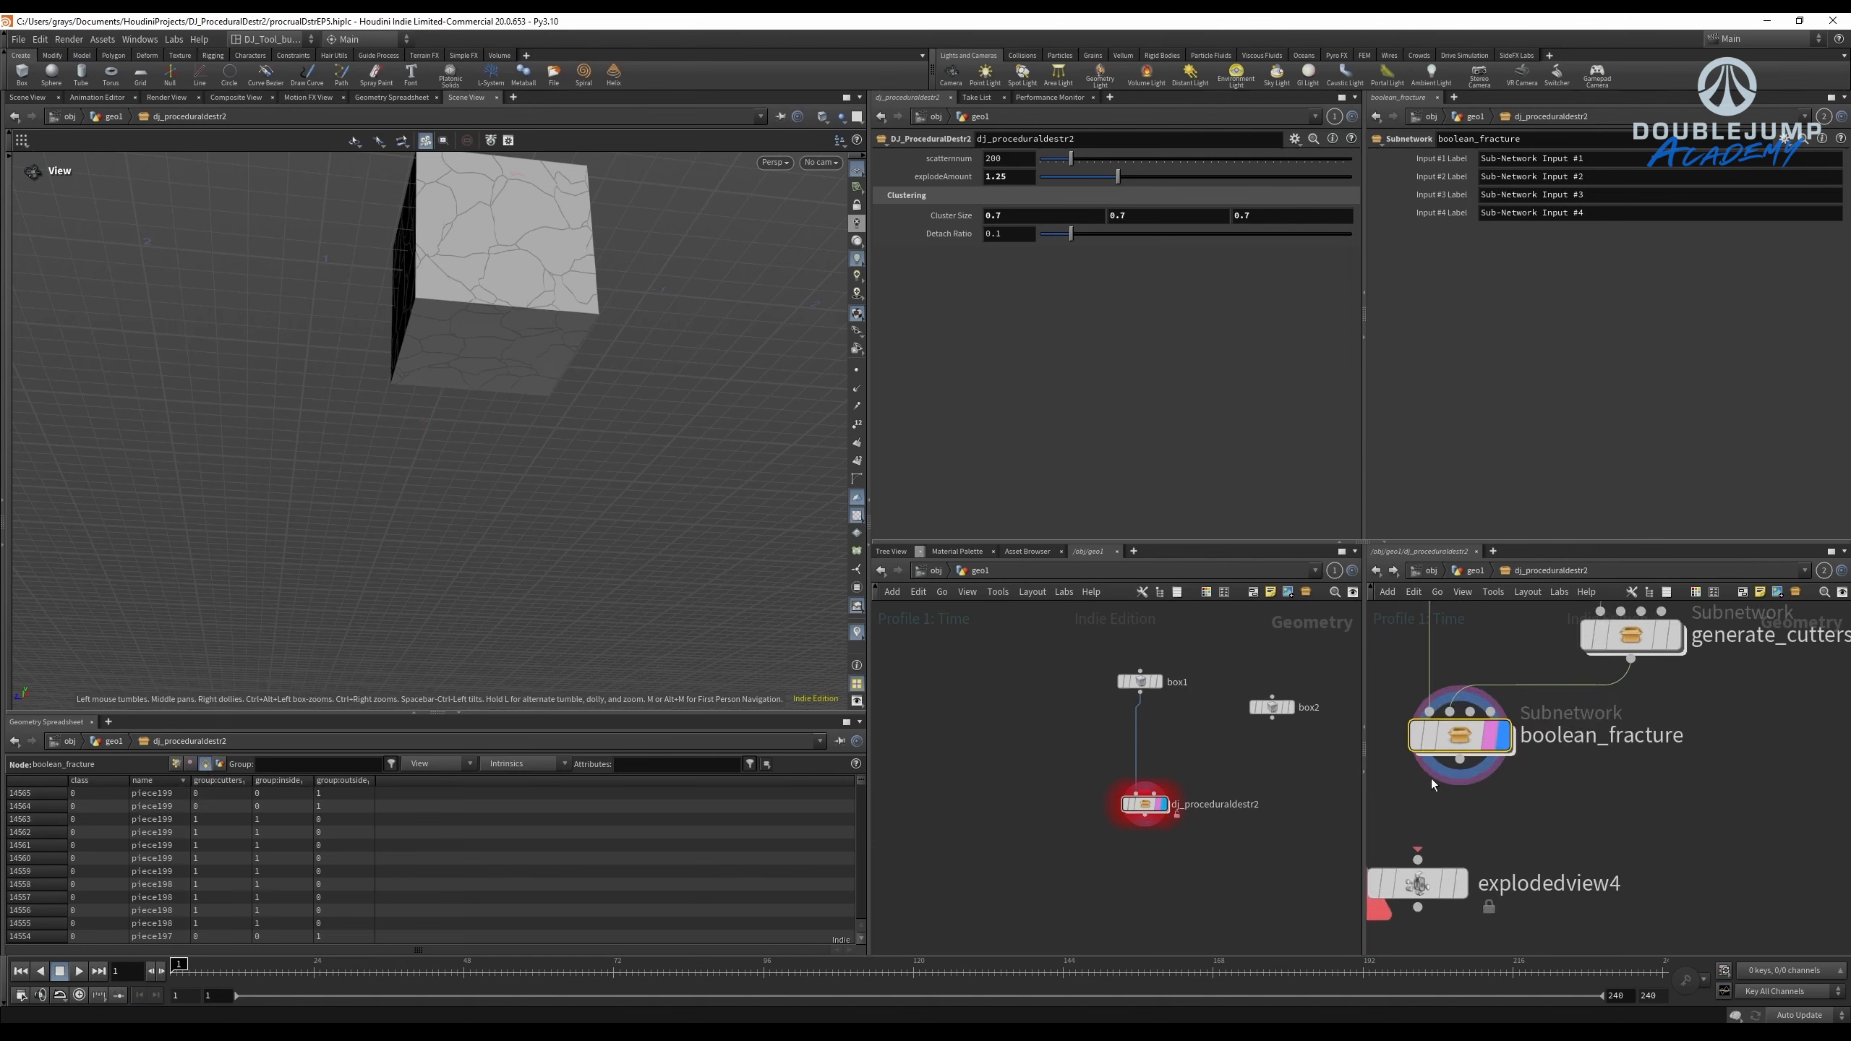
Connect boolean_fracture to explodedview4, display it, and inspect the exploded pieces up close and from afar.
drag(1460, 759, 1418, 861)
click(1457, 884)
drag(621, 542, 338, 314)
scroll(489, 382, up, 5)
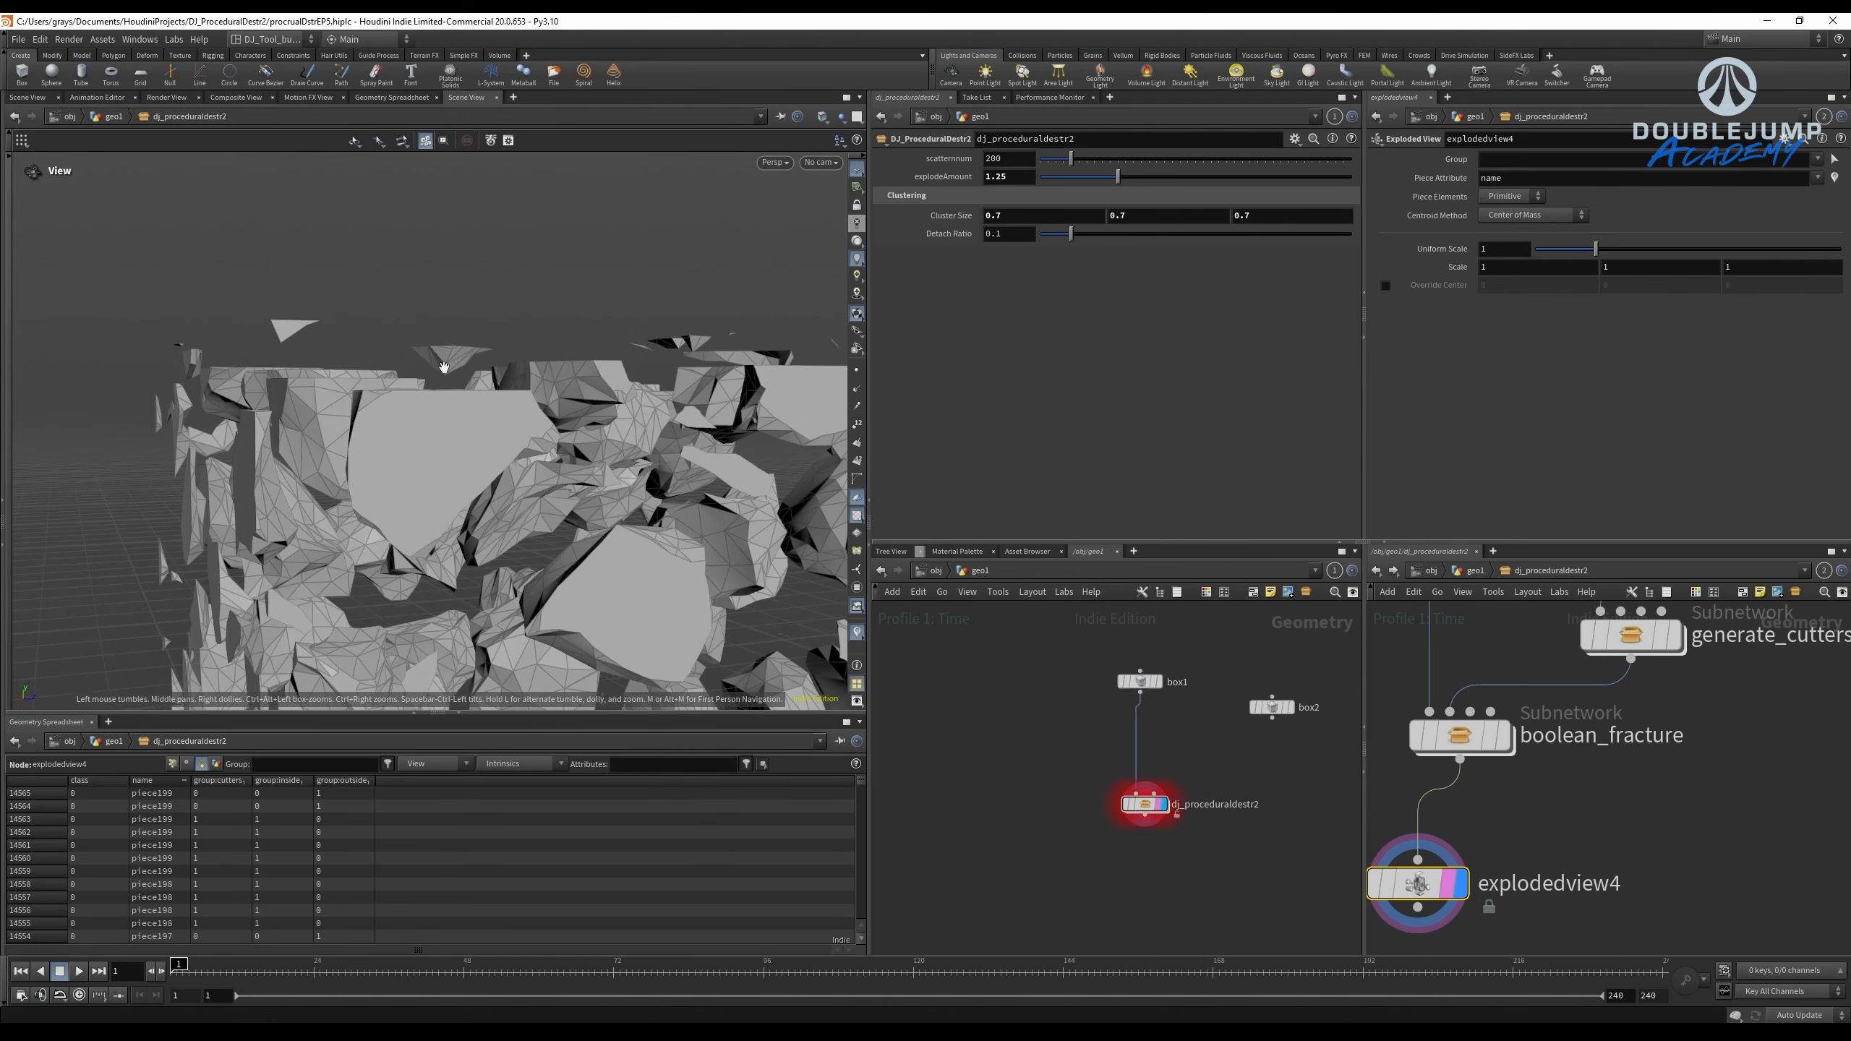
drag(531, 426, 406, 376)
drag(584, 340, 530, 384)
scroll(562, 380, down, 5)
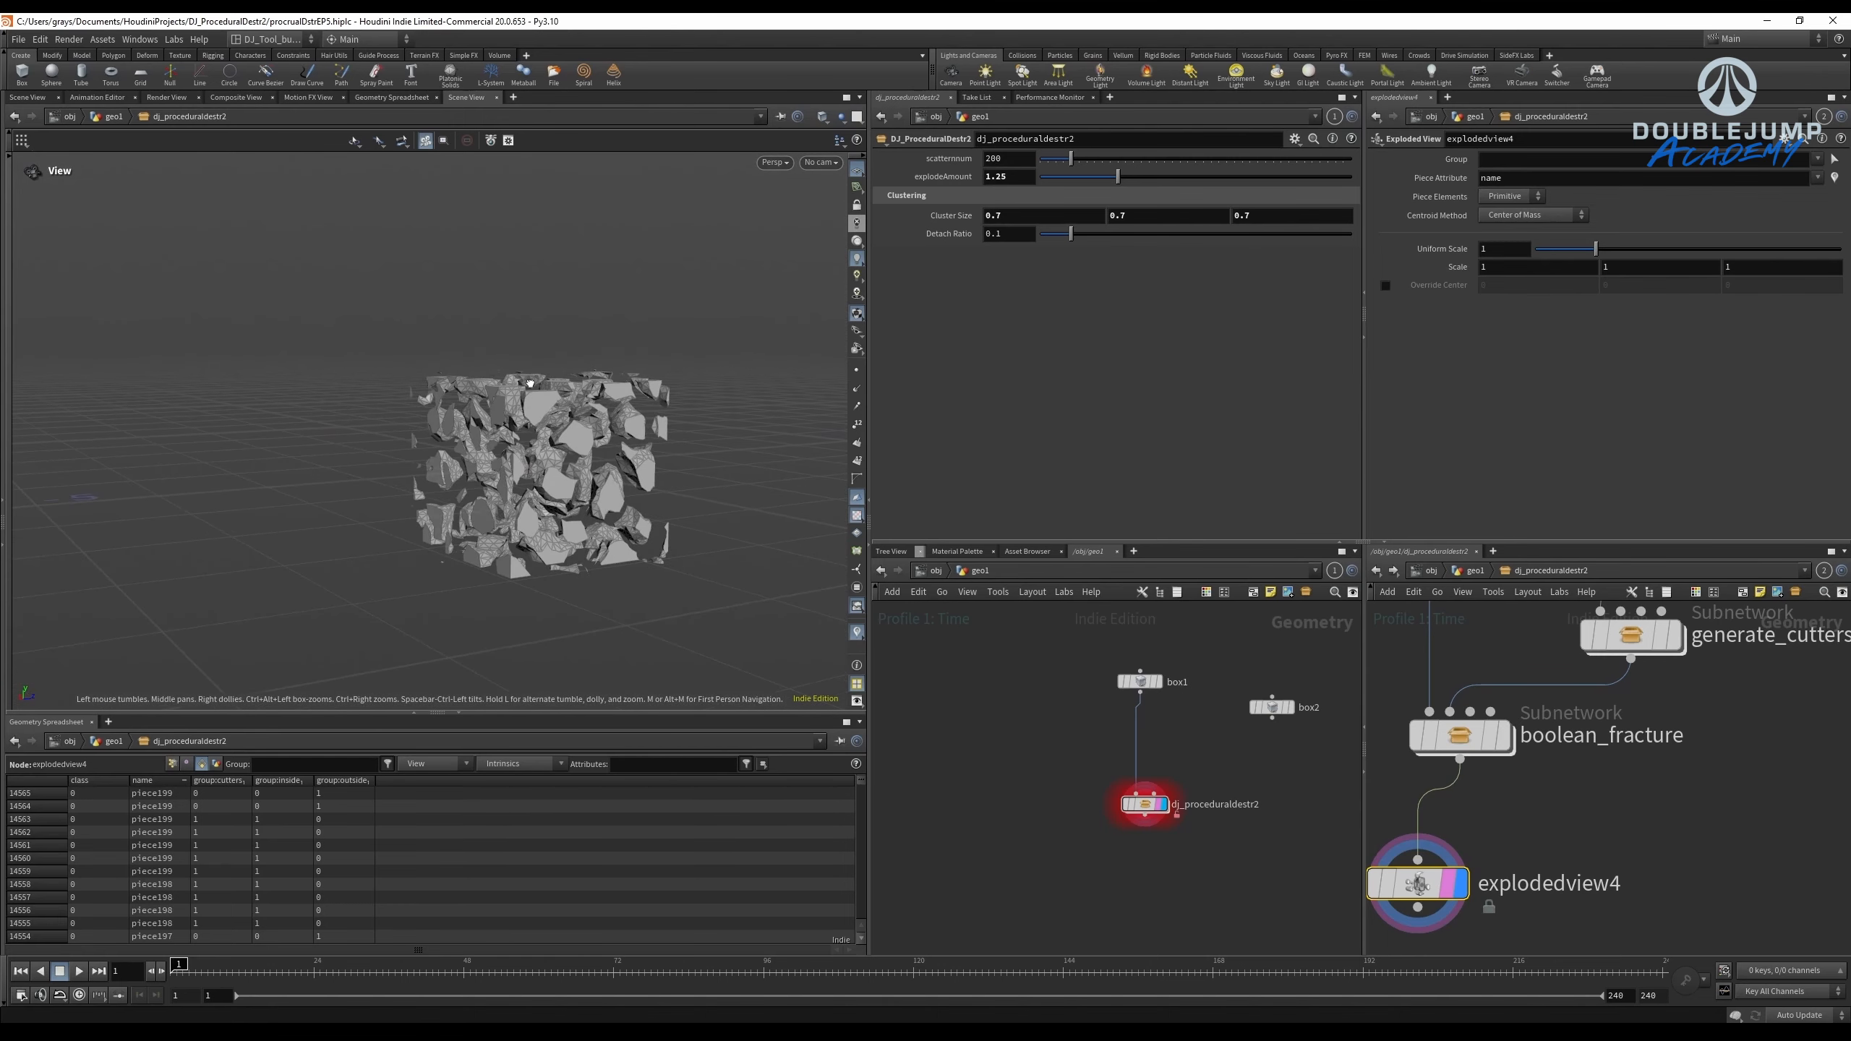
Collapse the extra parameter and network panes so the dj_proceduraldestr2 network has the full width.
scroll(1640, 926, down, 2)
middle_drag(1629, 904, 1664, 620)
scroll(1664, 619, up, 2)
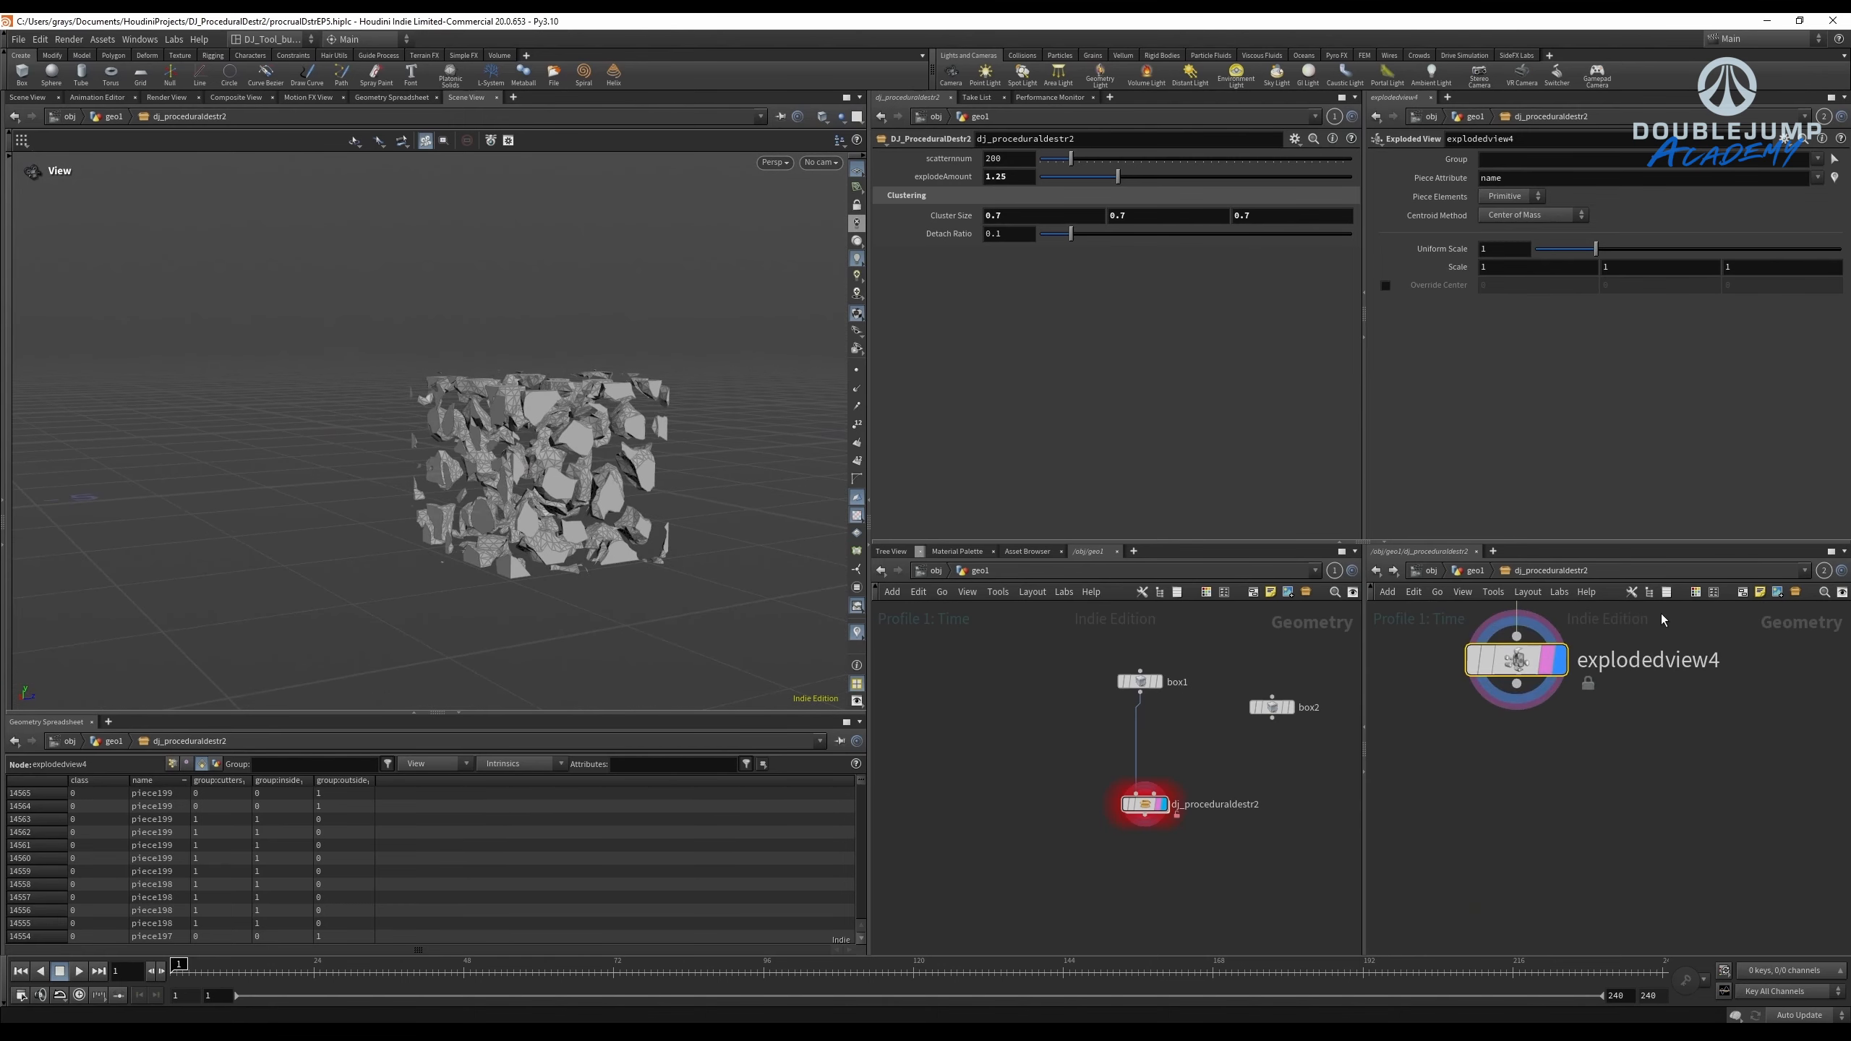
click(1363, 727)
click(1366, 290)
scroll(1367, 744, down, 3)
middle_drag(1367, 744, 1340, 878)
Add a Subnetwork node and insert it between boolean_fracture and explodedview4.
key(Tab)
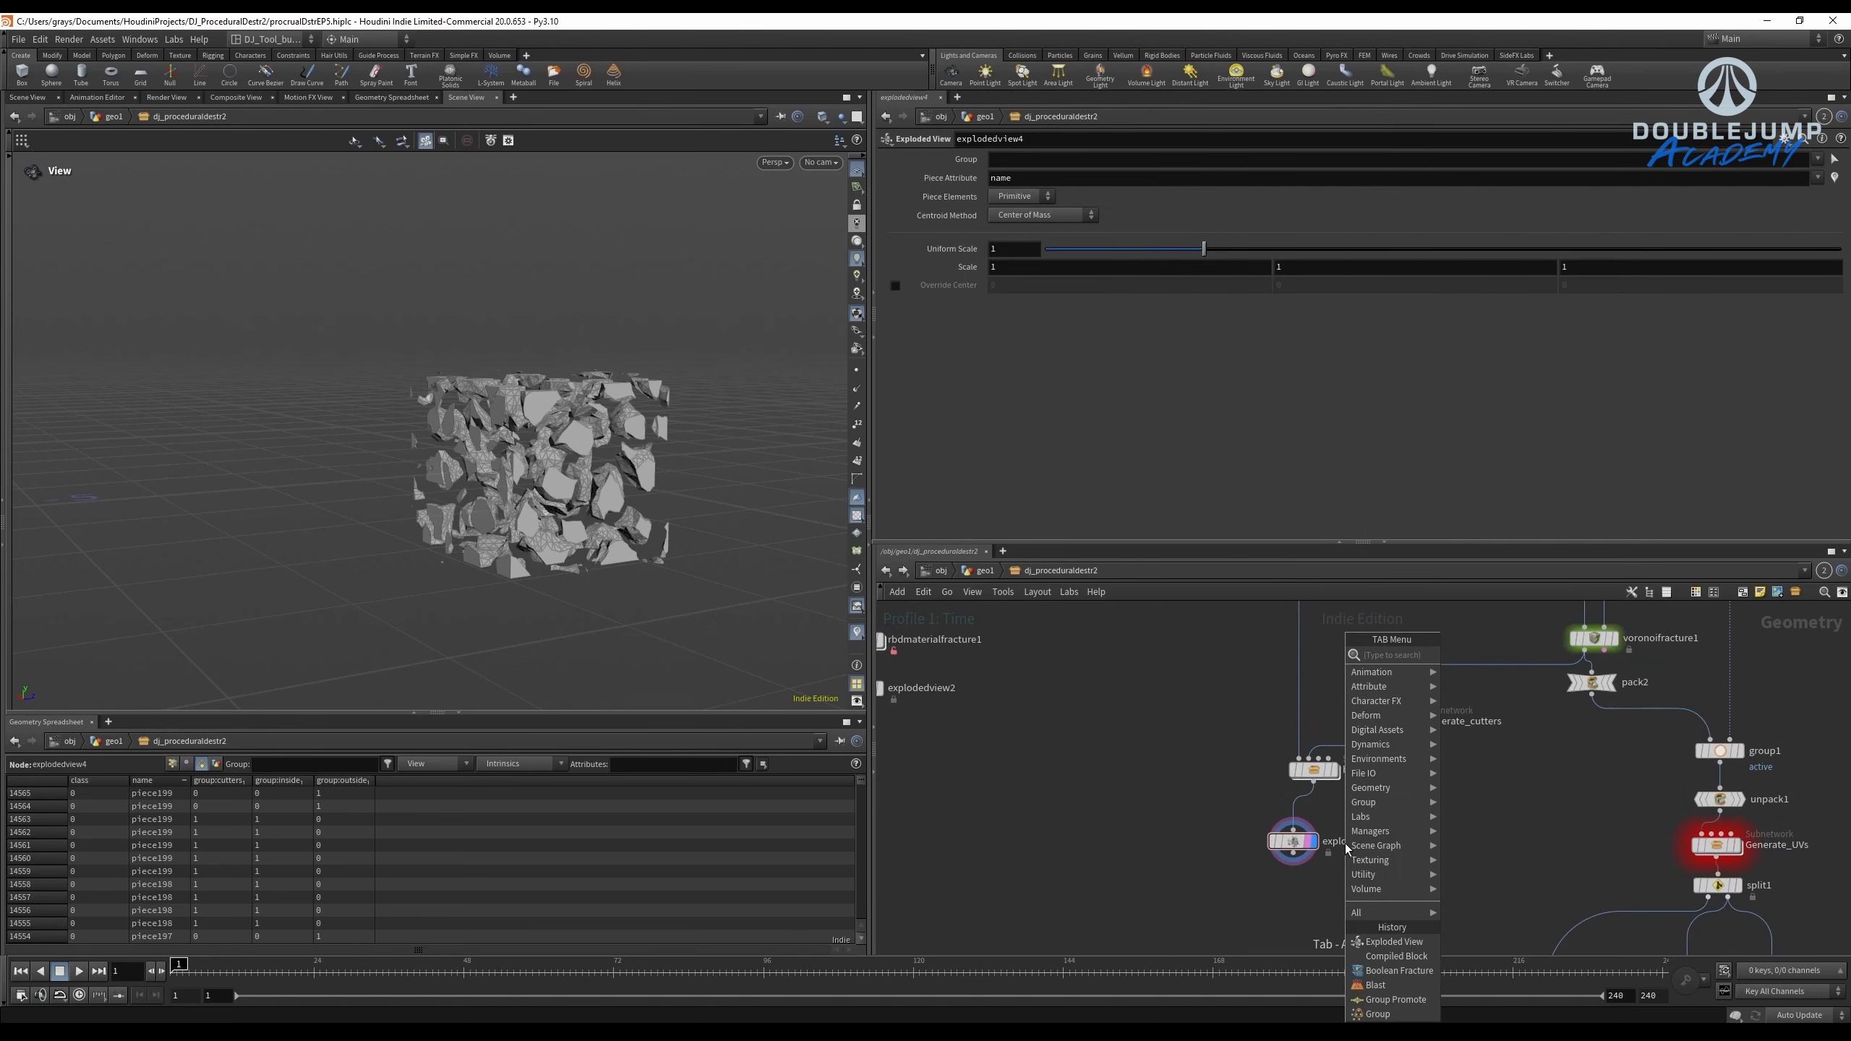
text(subnet)
key(Return)
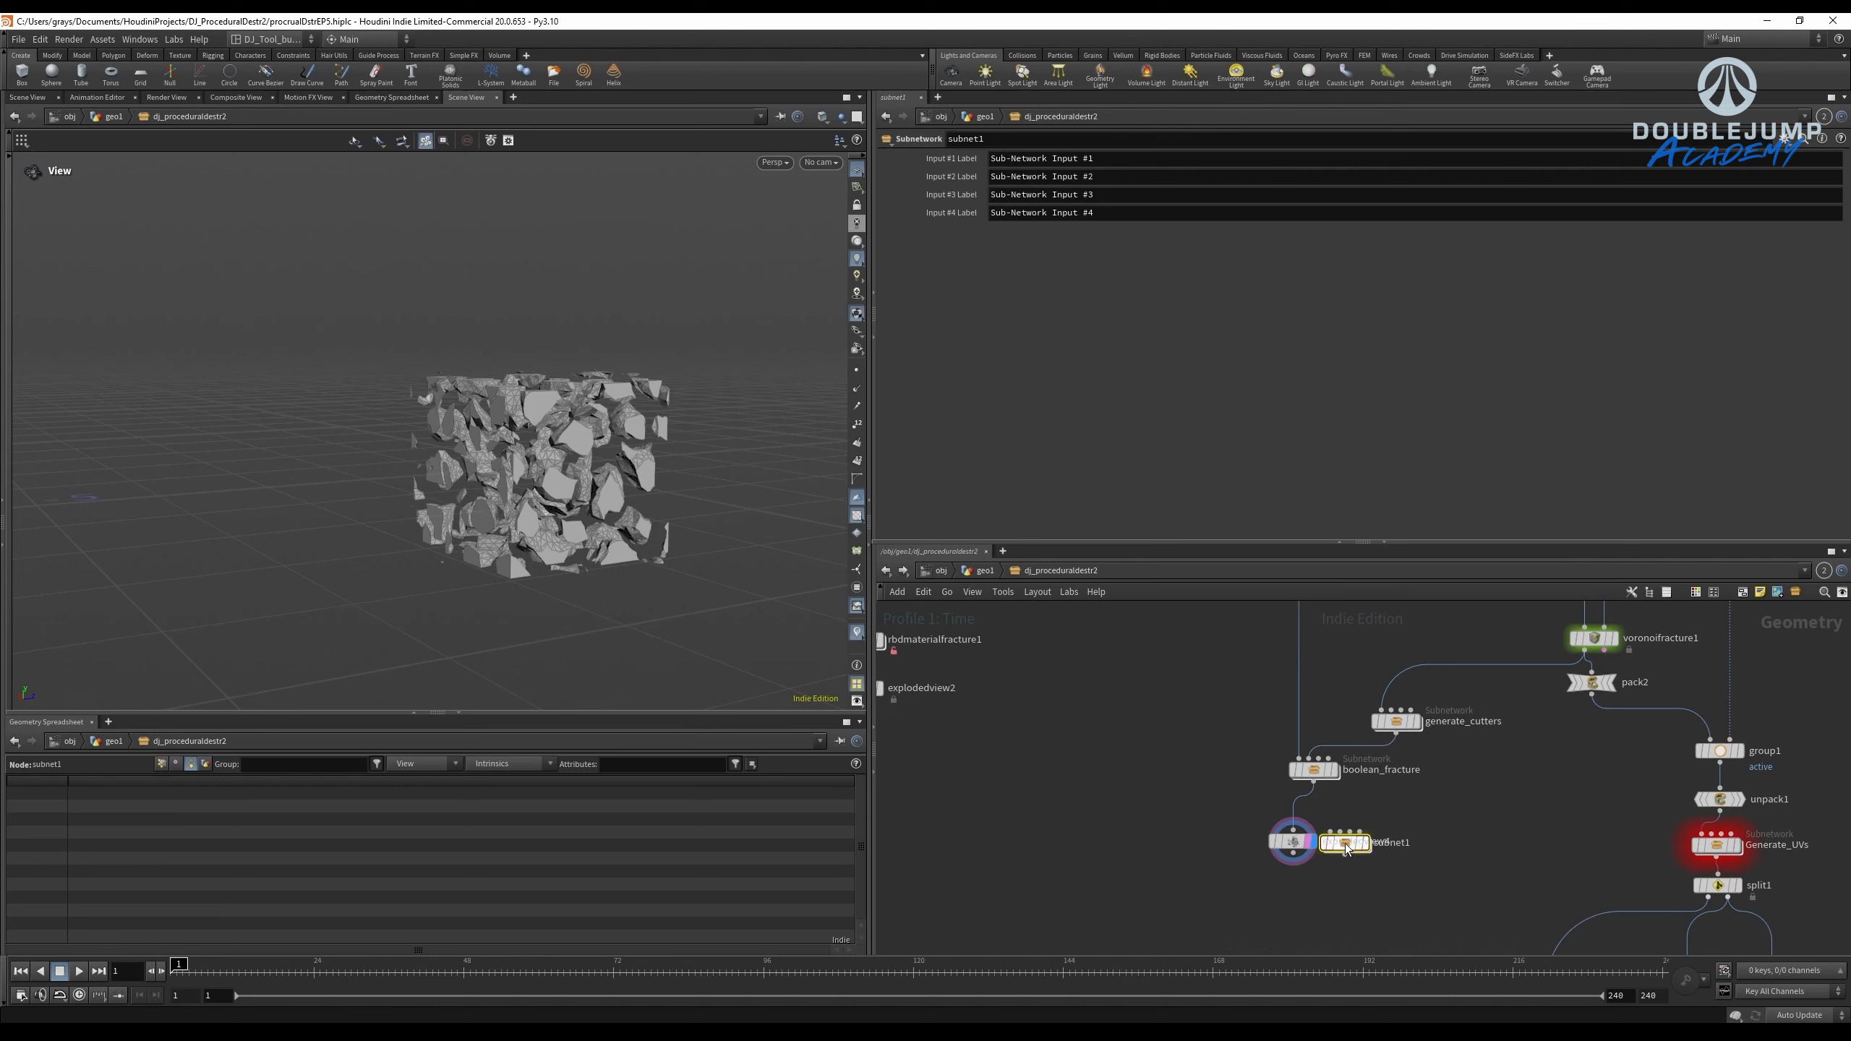
click(1321, 837)
scroll(1356, 817, up, 3)
Rename the new subnetwork merge_small_parts and save the scene.
double_click(1355, 818)
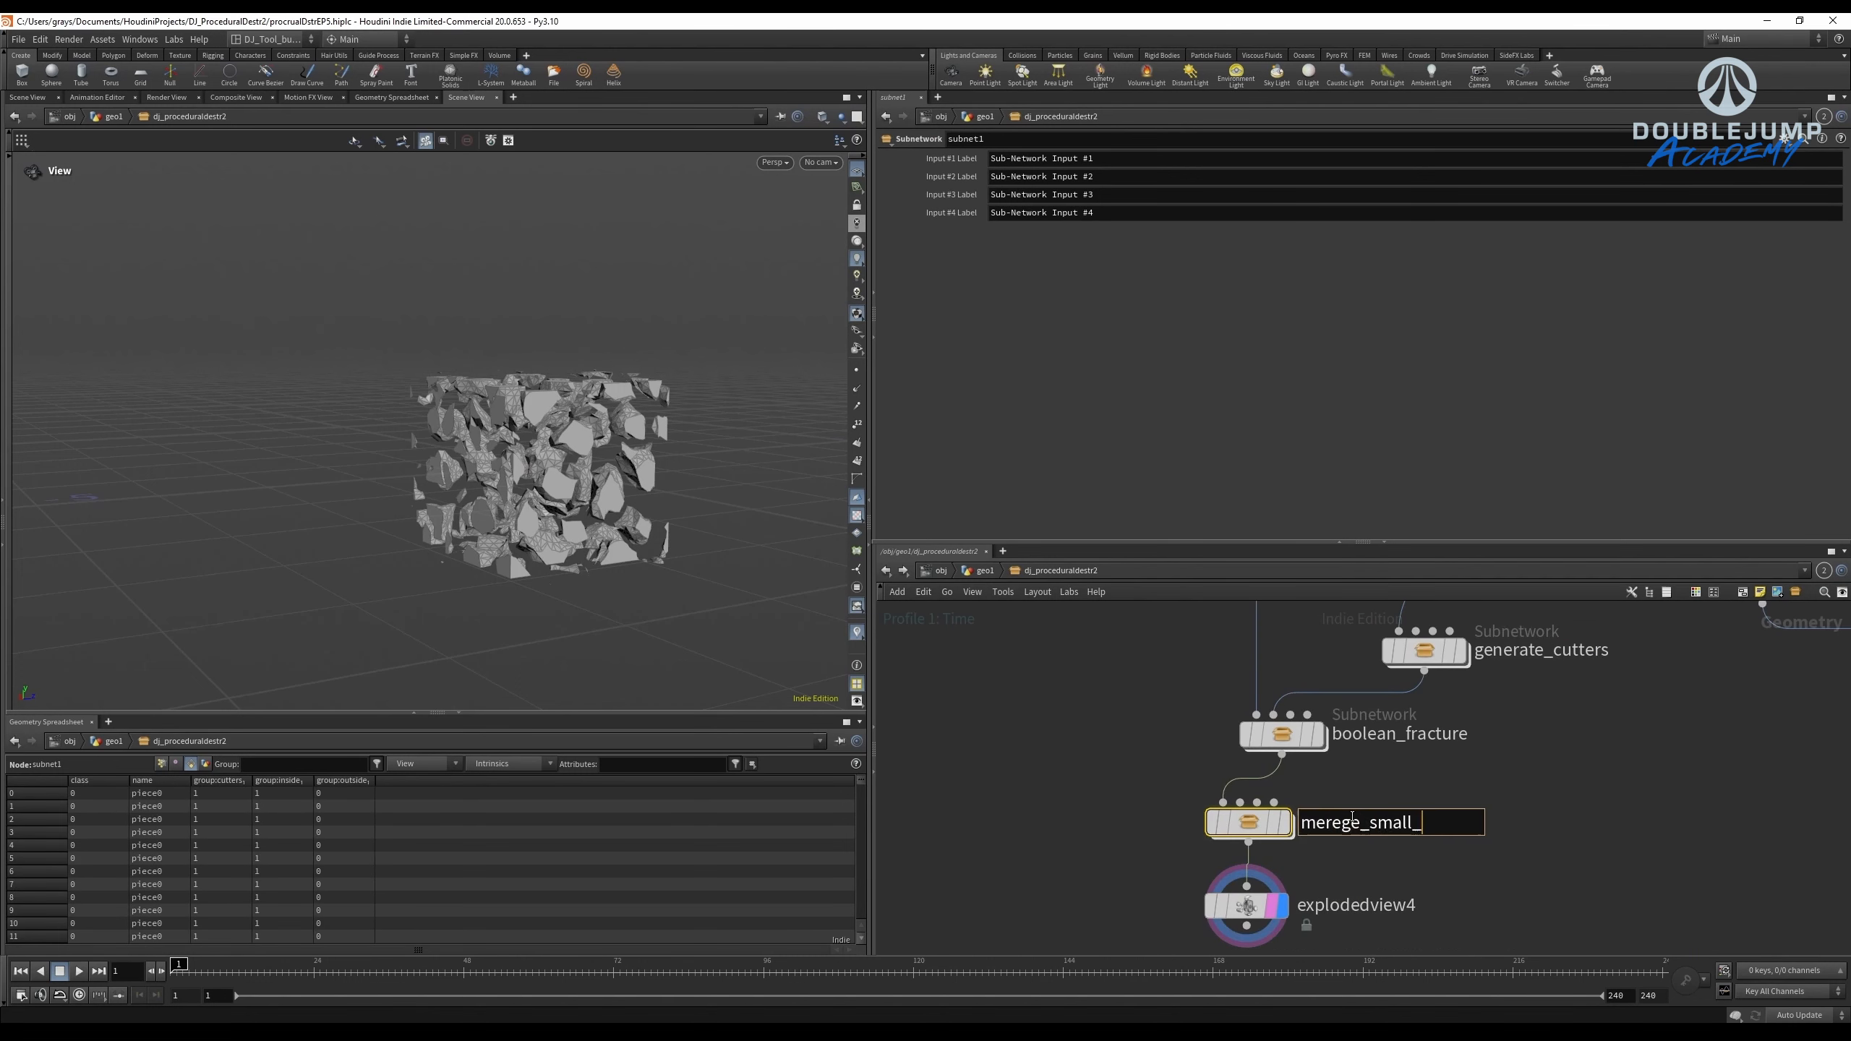
text(merege_small_parts)
key(Return)
double_click(1351, 824)
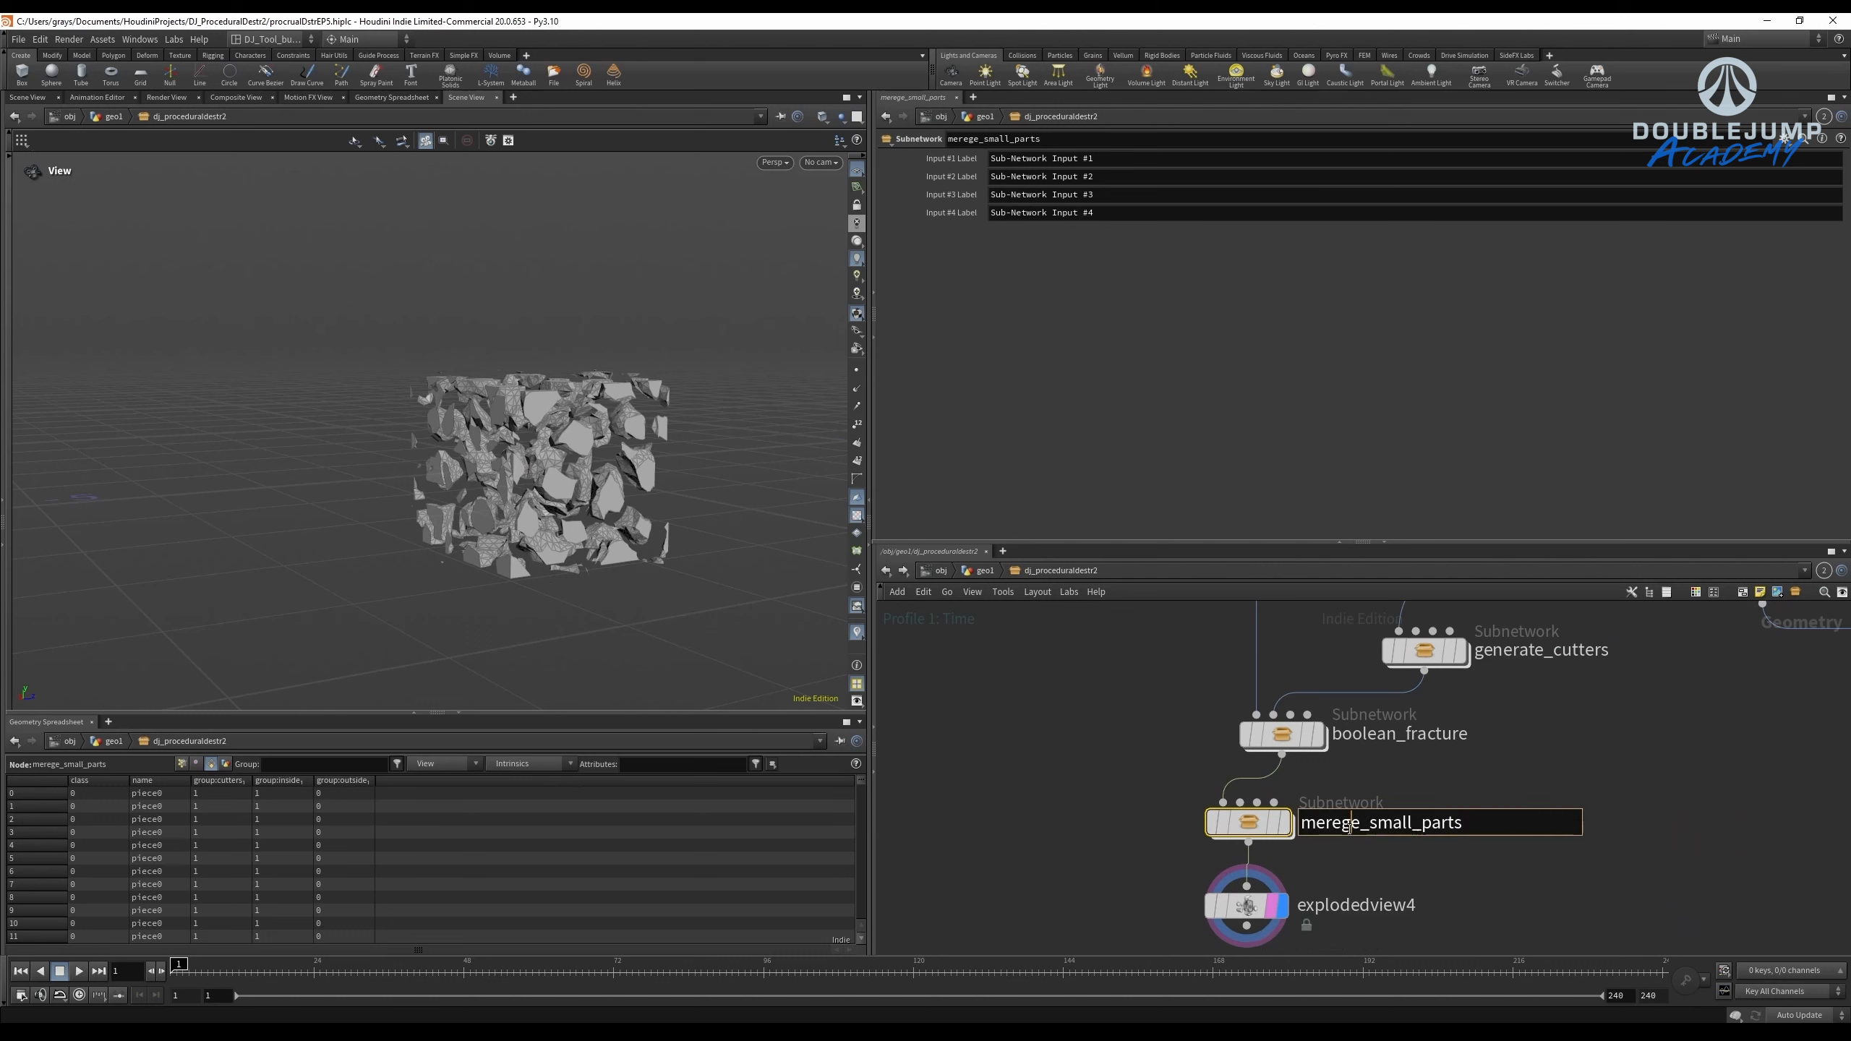
text(merge)
key(Return)
key(ctrl+s)
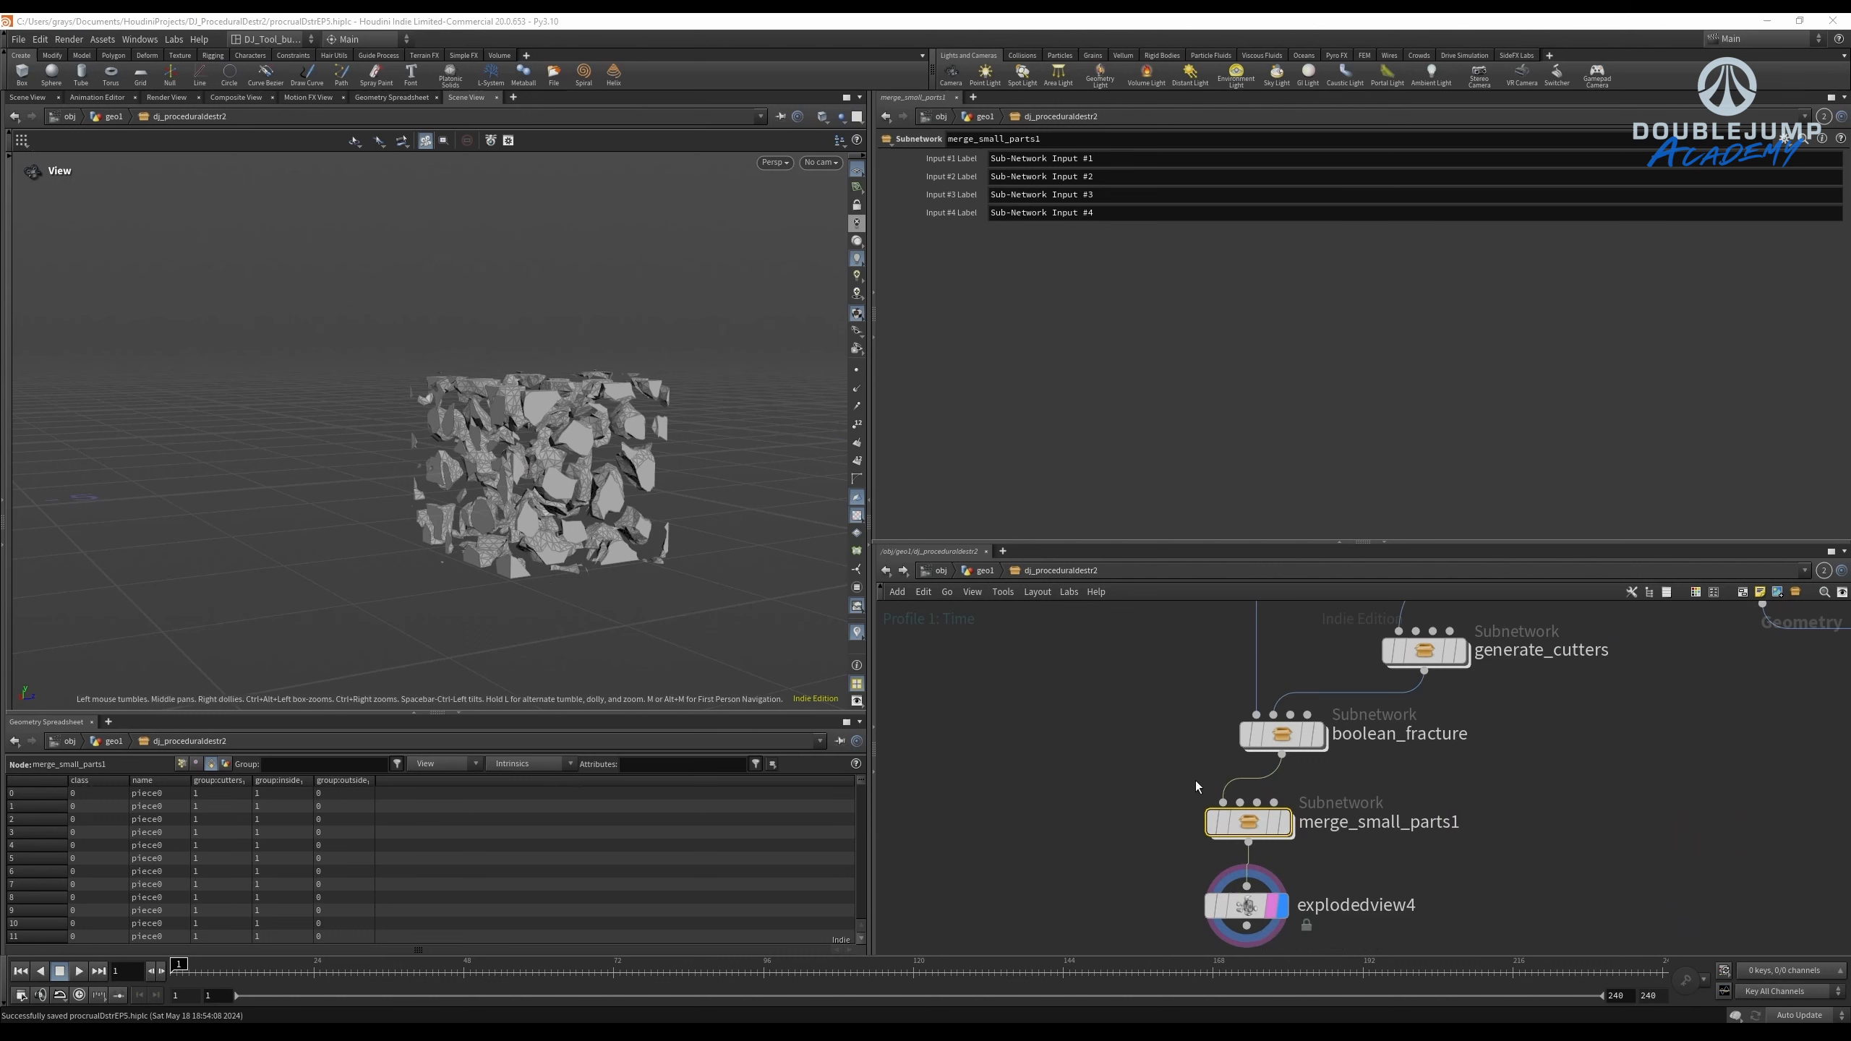
Go inside the merge_small_parts1 subnetwork and bring its first input and output nodes into view.
click(1284, 823)
double_click(1240, 824)
middle_drag(1156, 846, 1299, 886)
scroll(1299, 886, up, 1)
drag(1229, 786, 1205, 655)
Add a Labs Delete Small Parts node fed by Sub-Network Input #1 and display it.
key(Tab)
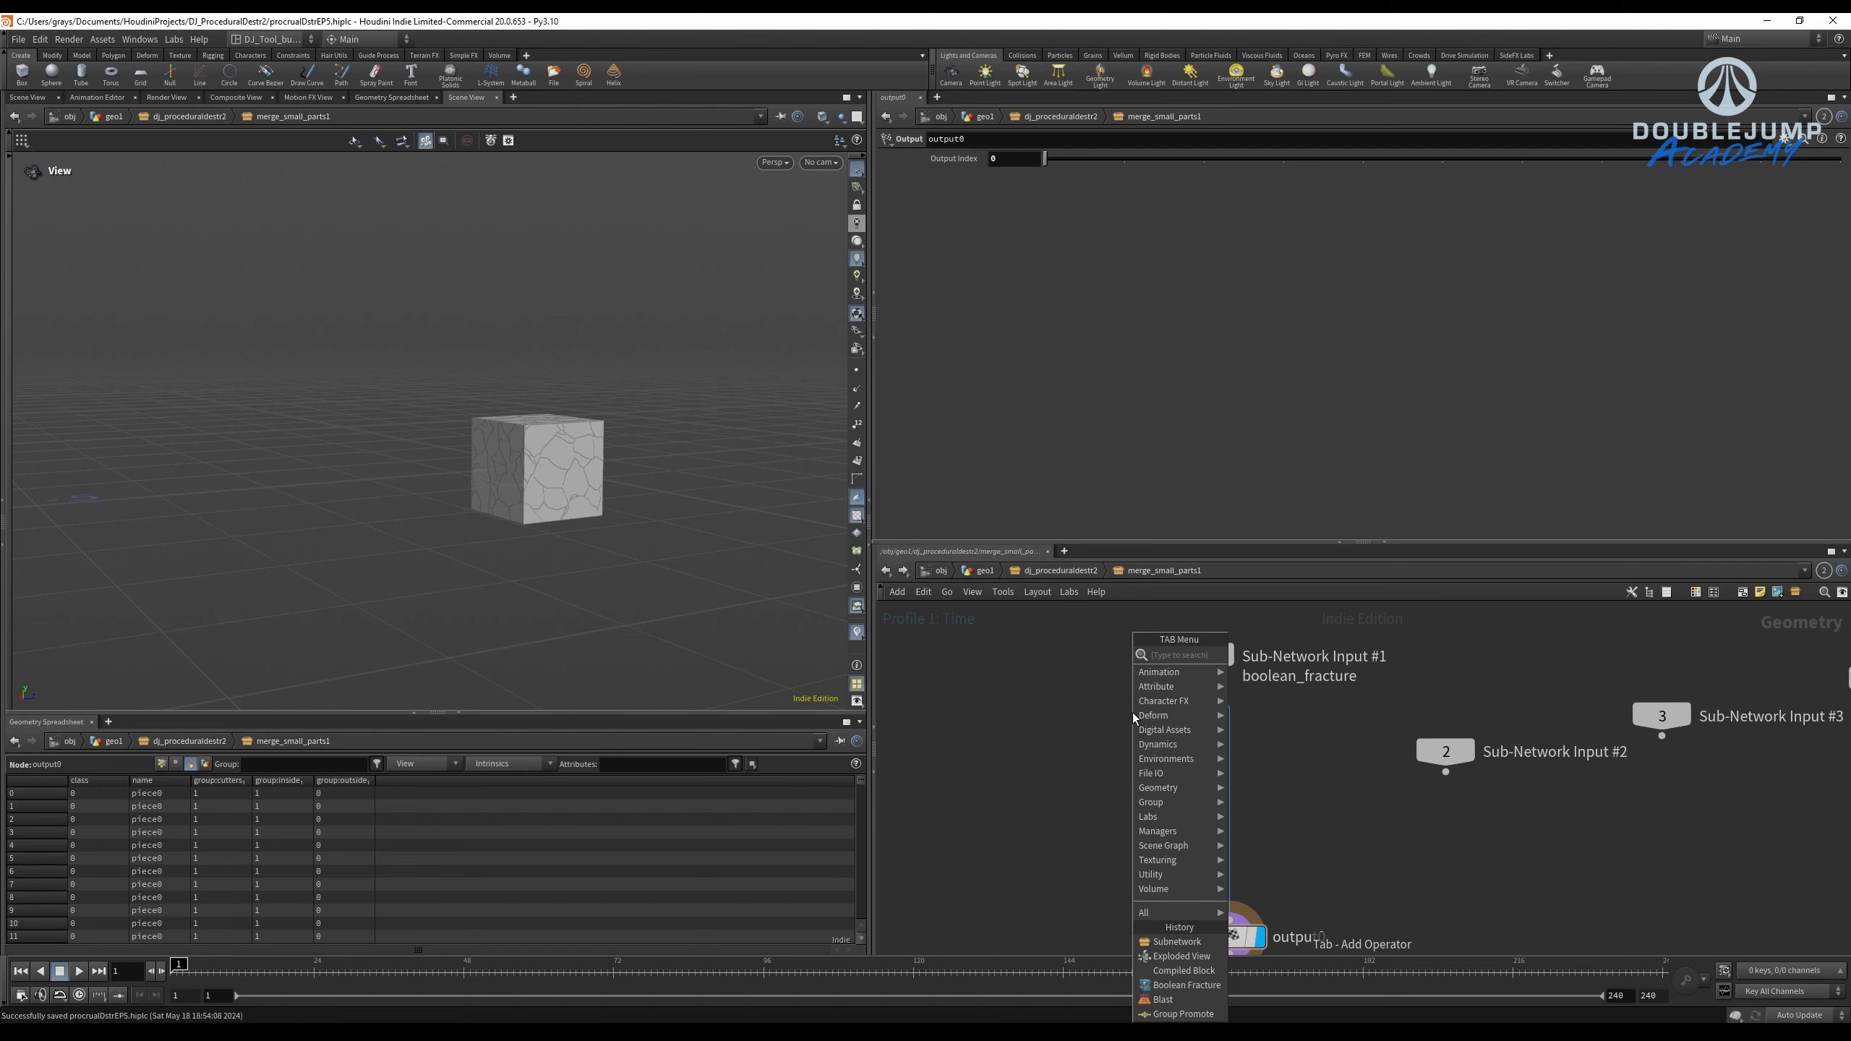
text(delet)
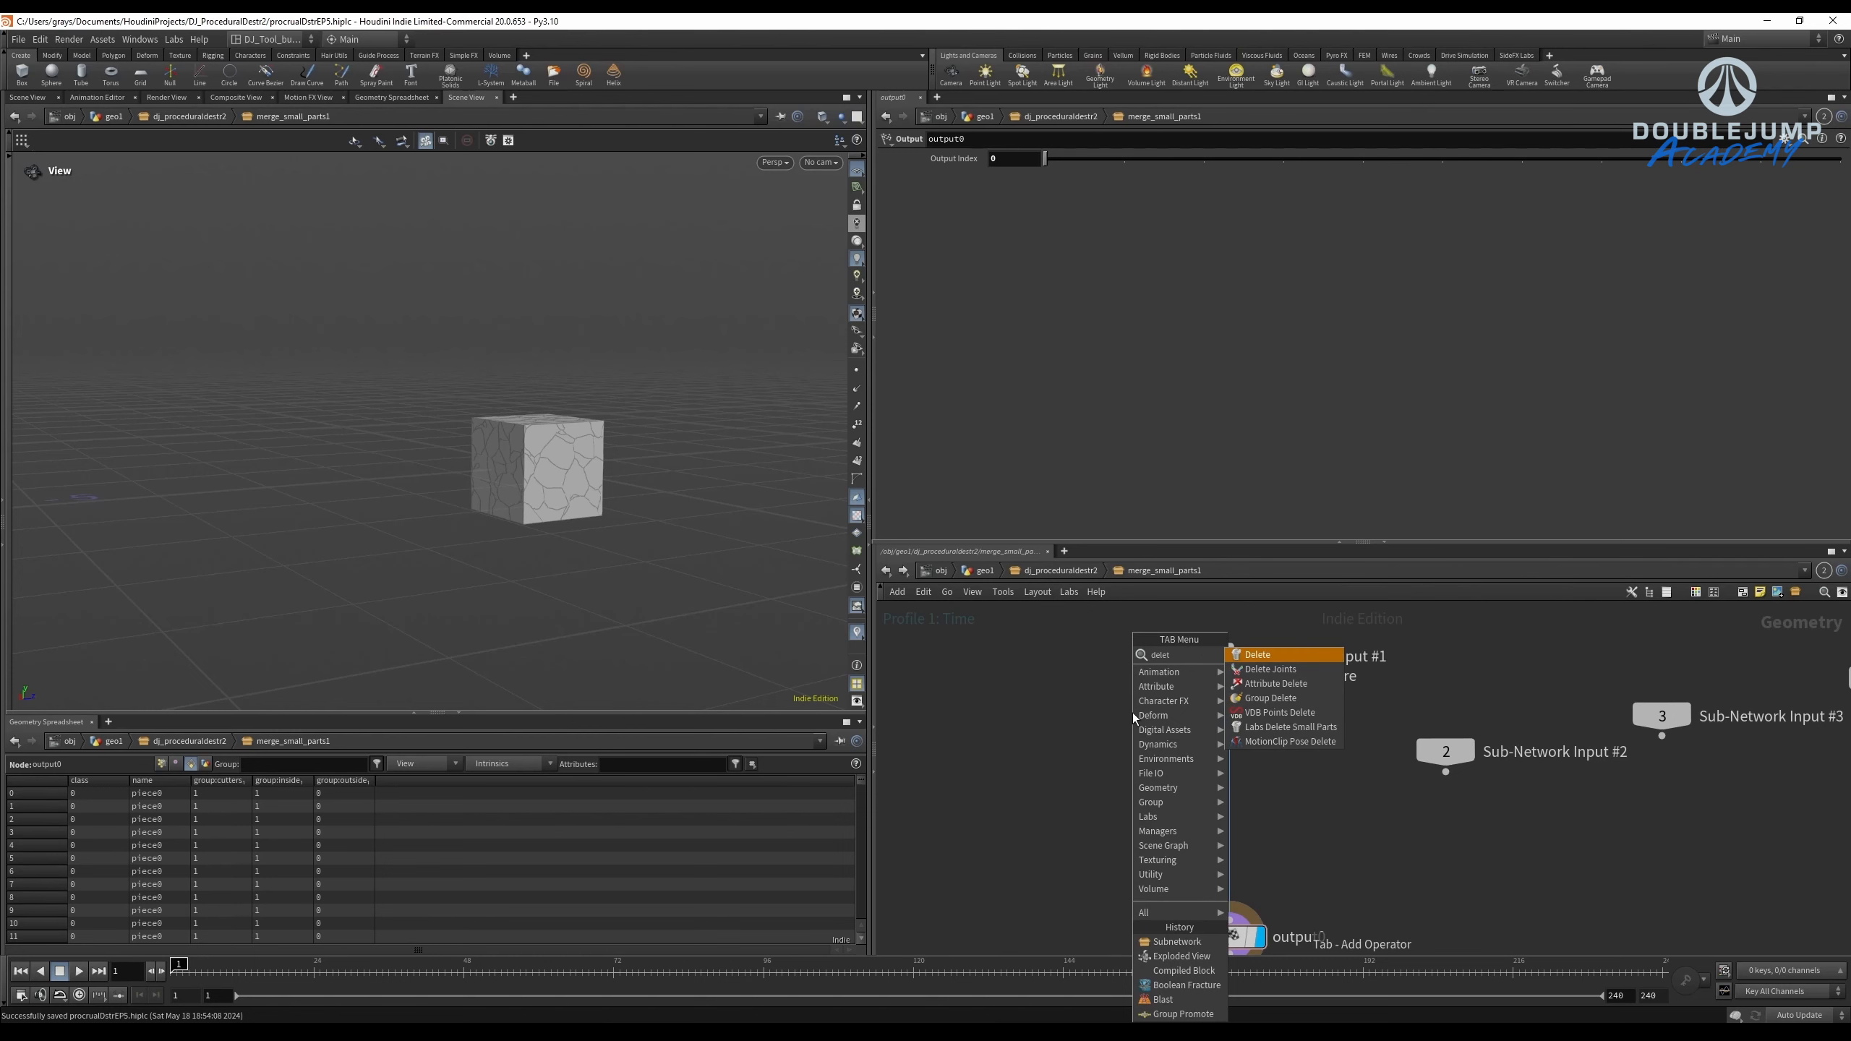
key(Down)
key(Down)
key(Down)
key(Down)
key(Down)
drag(1134, 717, 1194, 772)
key(d)
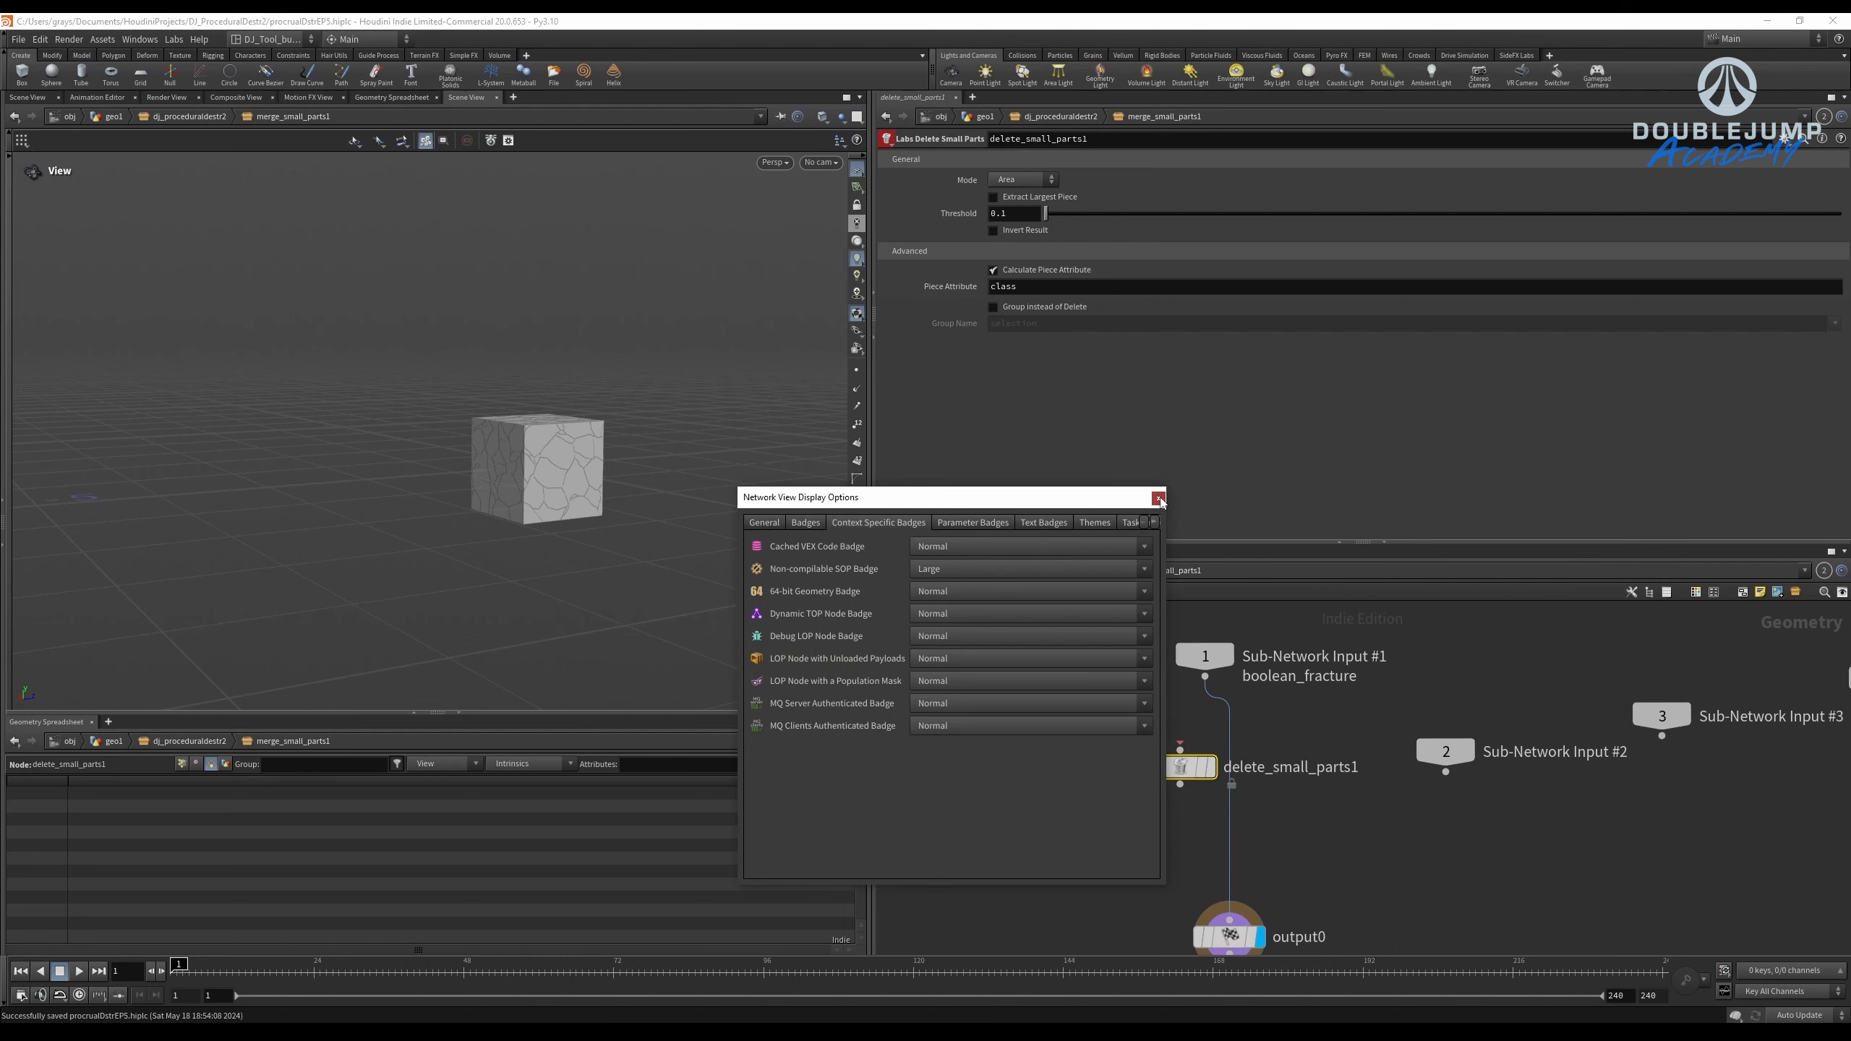
click(1160, 499)
click(1209, 767)
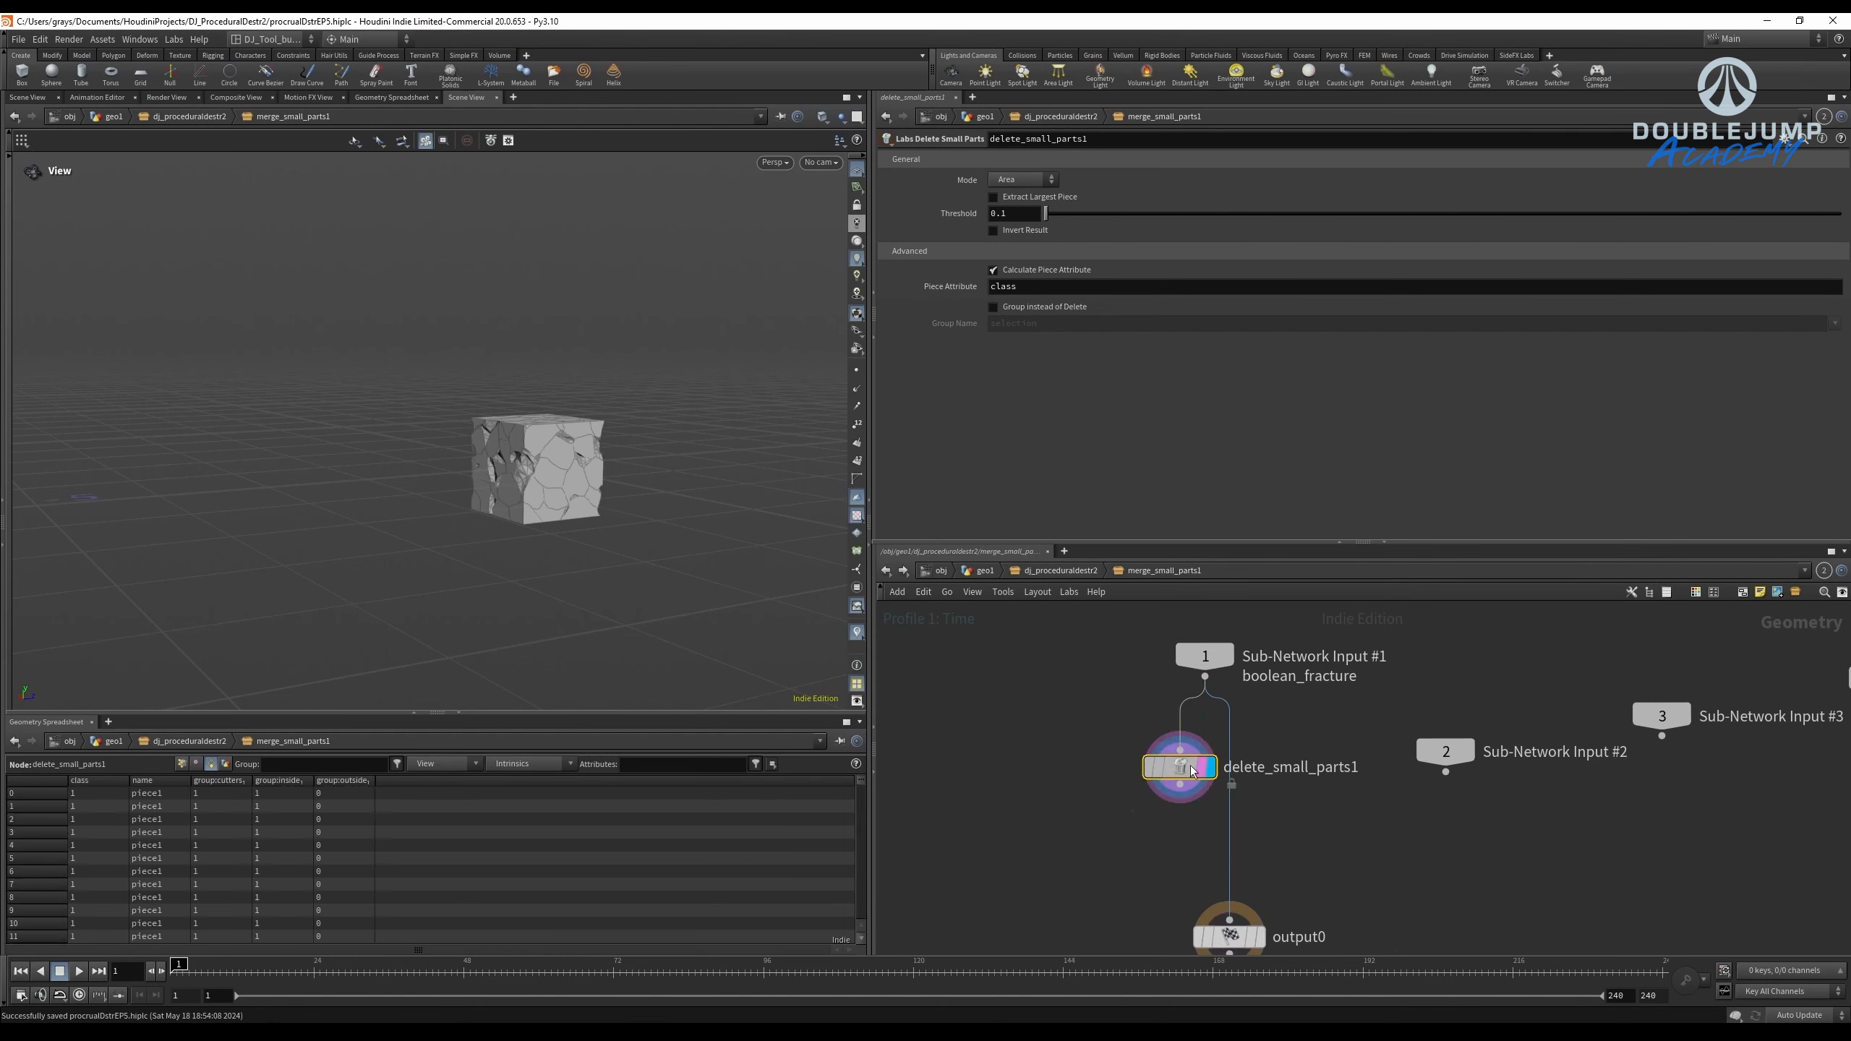
Move delete_small_parts1 aside, set its Threshold to 0.01 and check the cube from several sides.
drag(619, 511, 649, 584)
scroll(648, 585, up, 3)
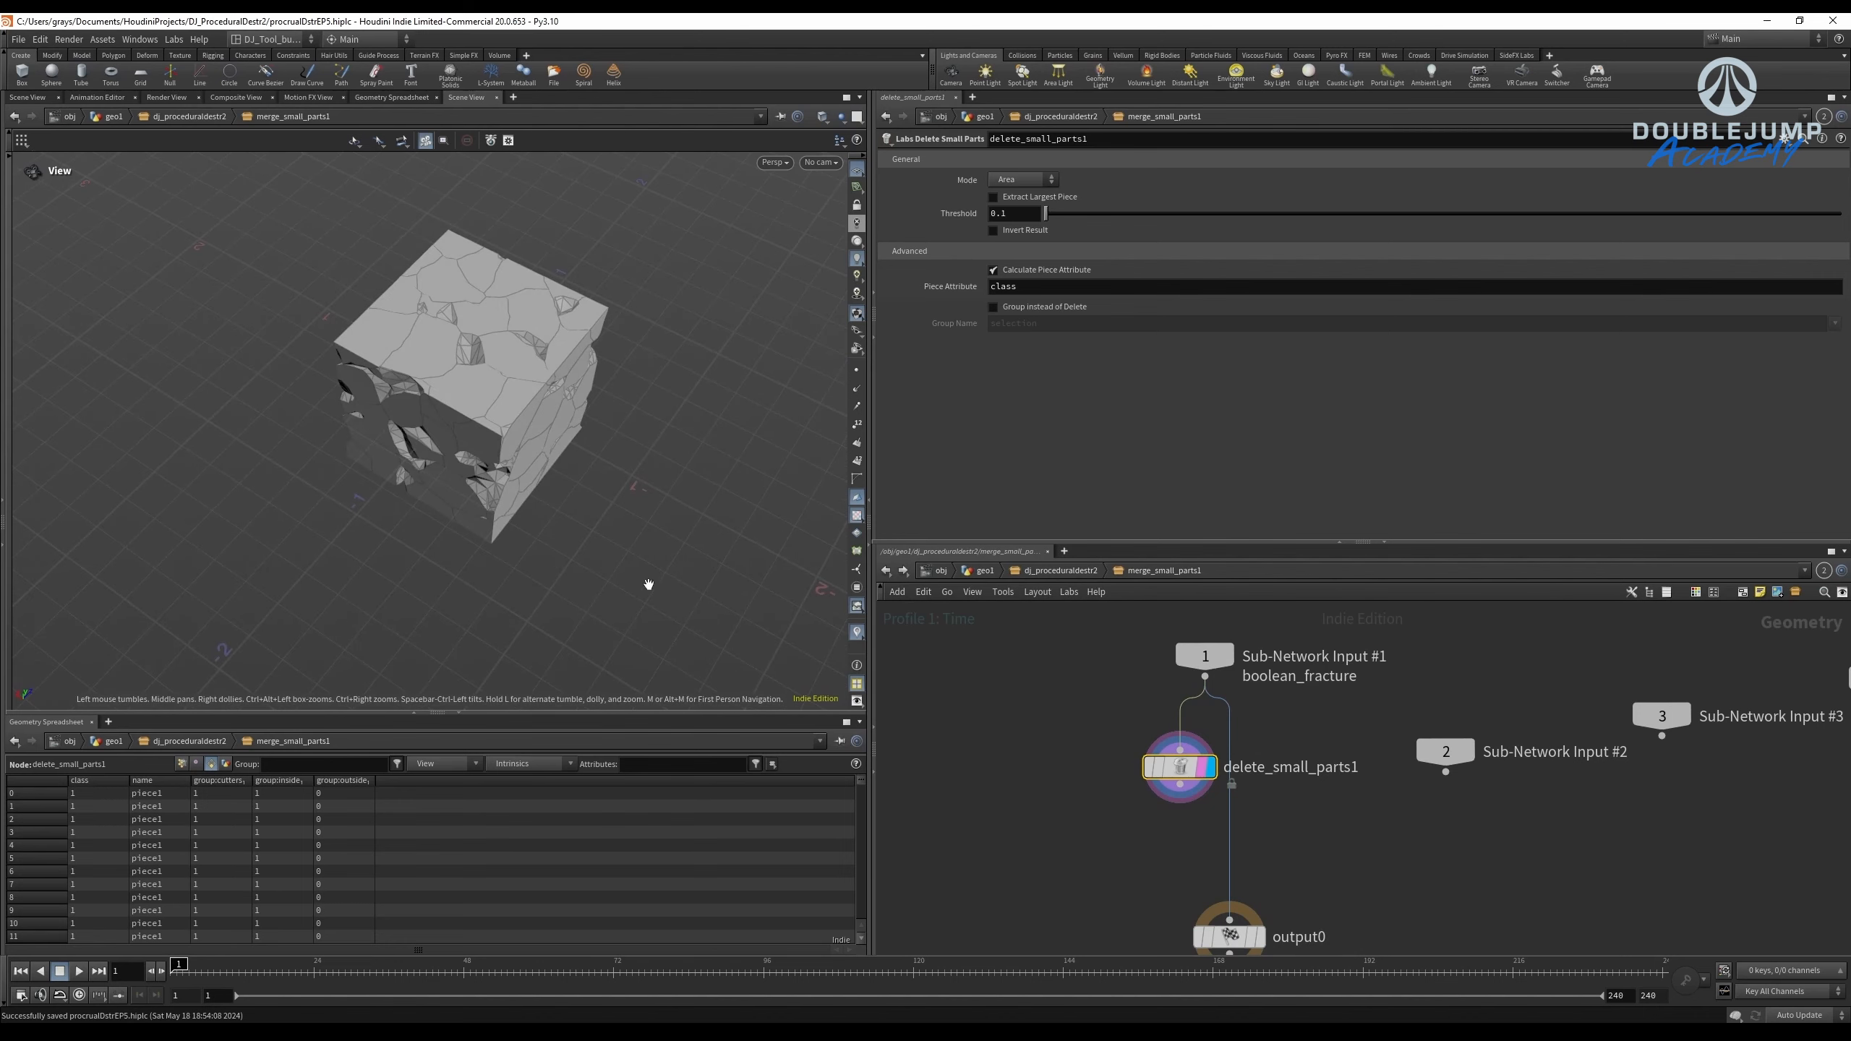
drag(1224, 789, 1120, 748)
drag(495, 342, 550, 364)
scroll(510, 365, up, 3)
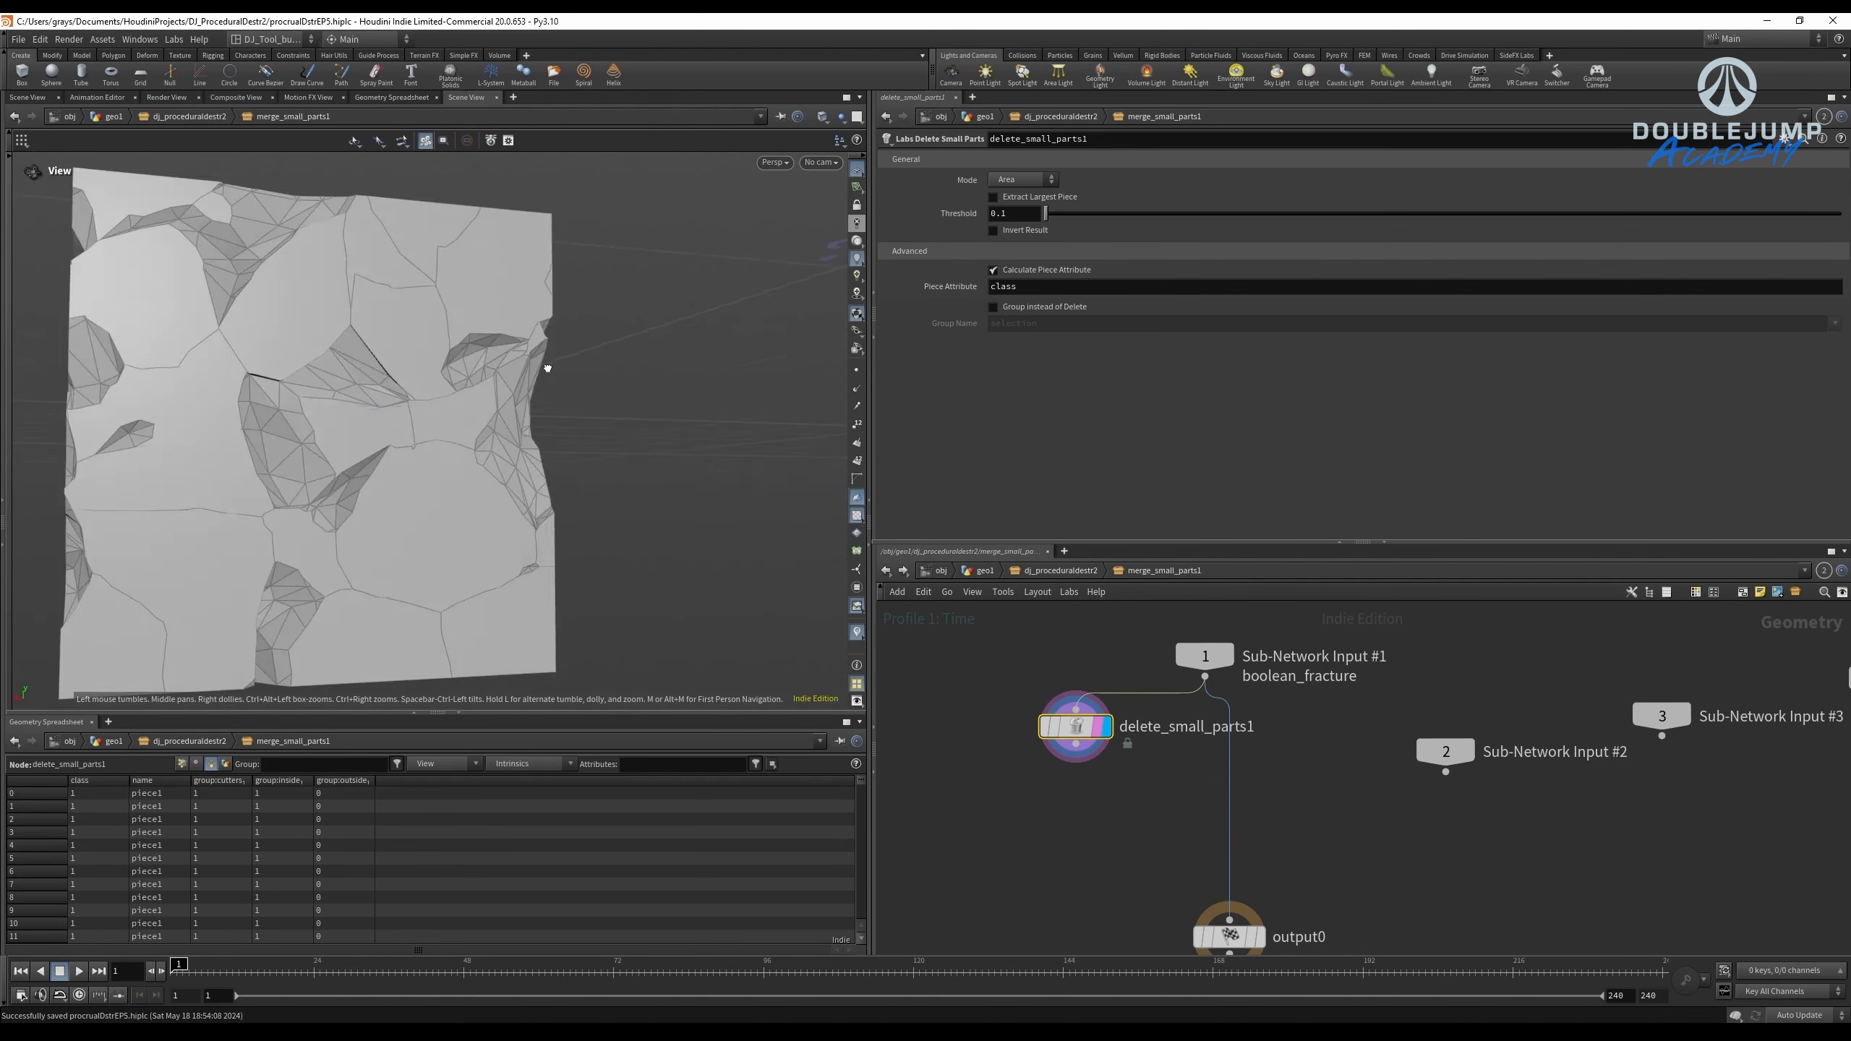
click(1021, 213)
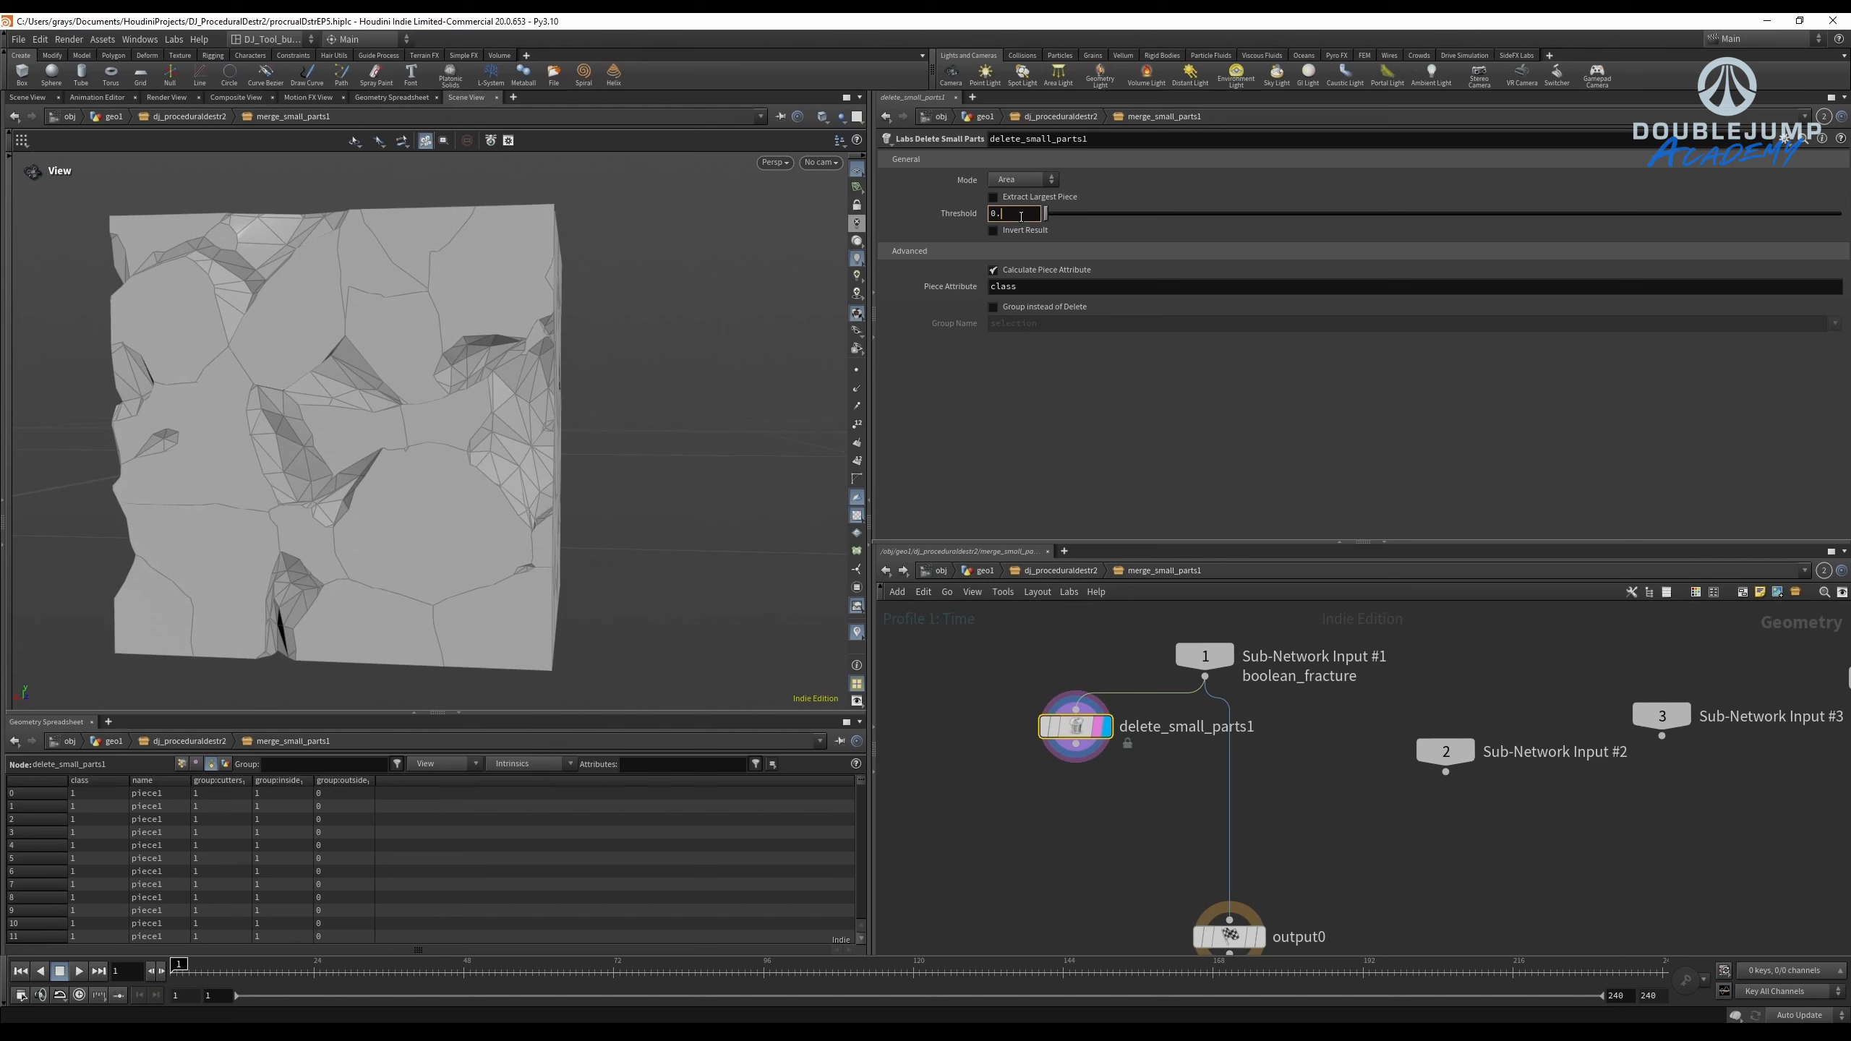
text(01)
key(Return)
scroll(355, 380, down, 3)
drag(355, 379, 525, 414)
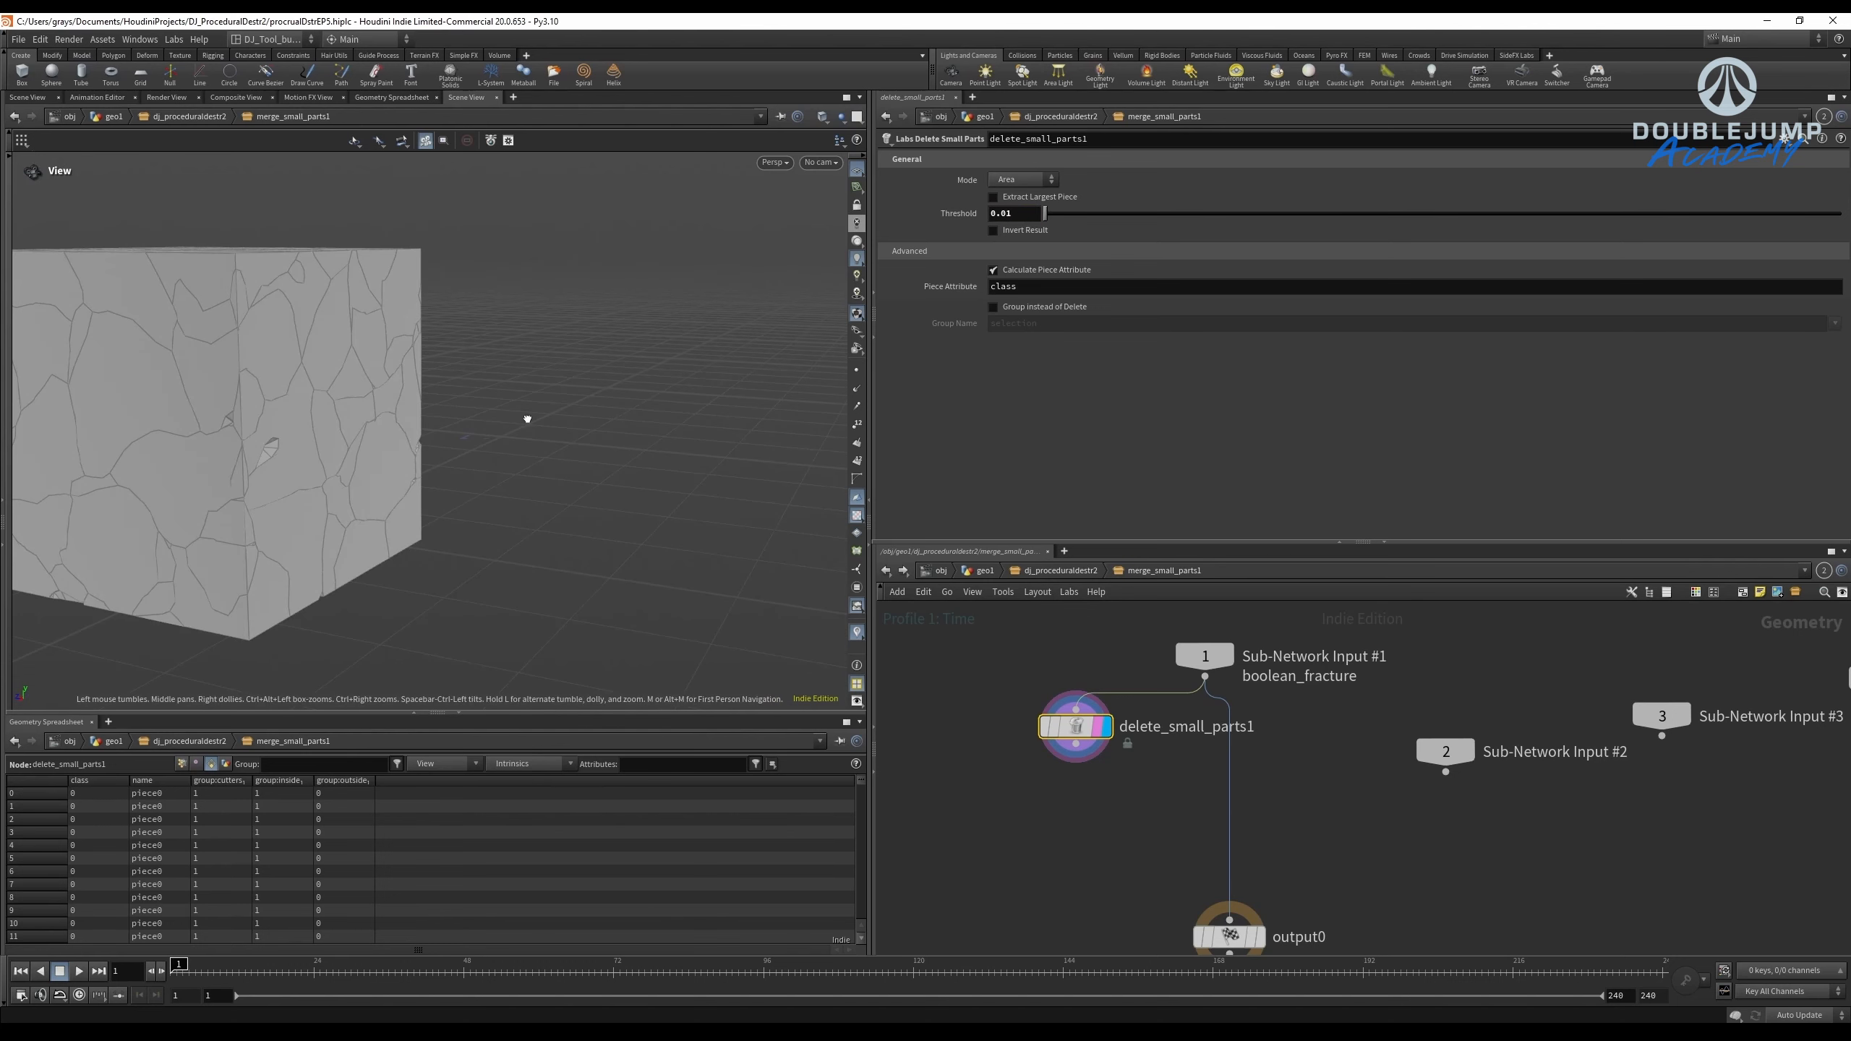
Enable Invert Result on delete_small_parts1 and inspect the isolated small fragments from several angles.
click(1020, 232)
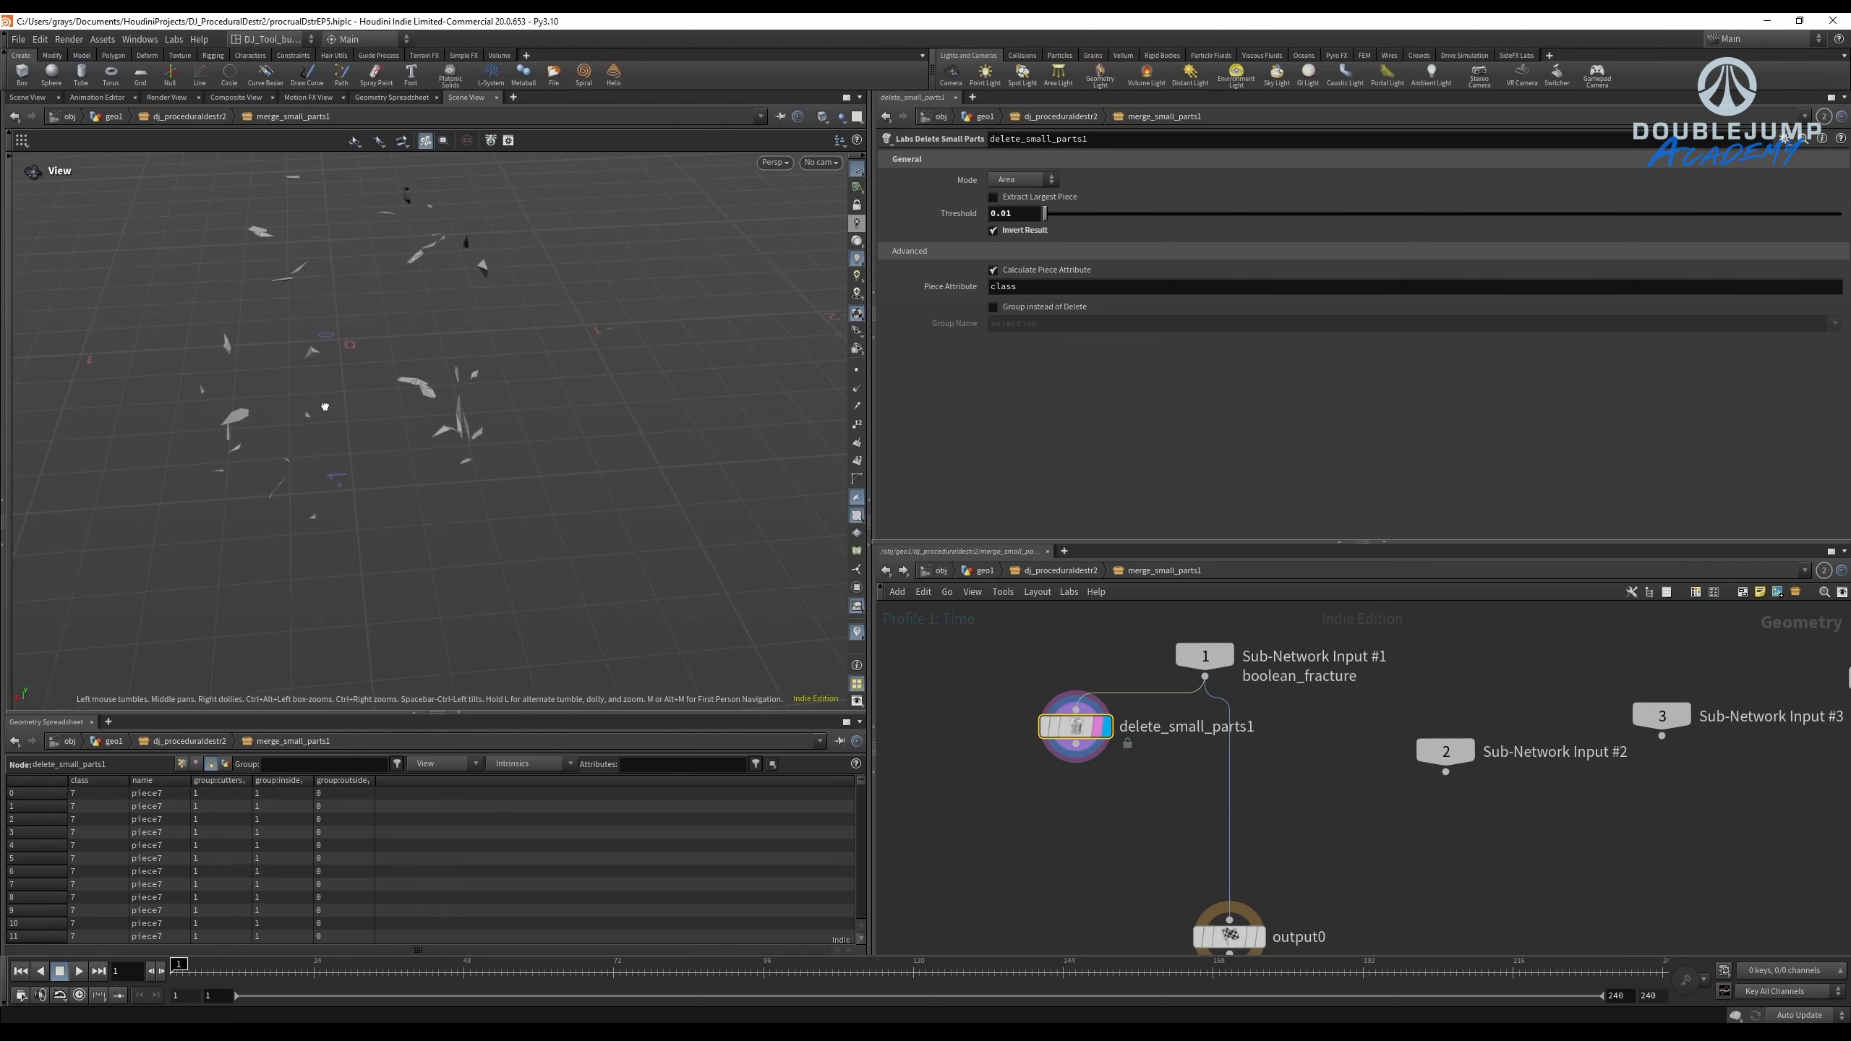
click(1020, 180)
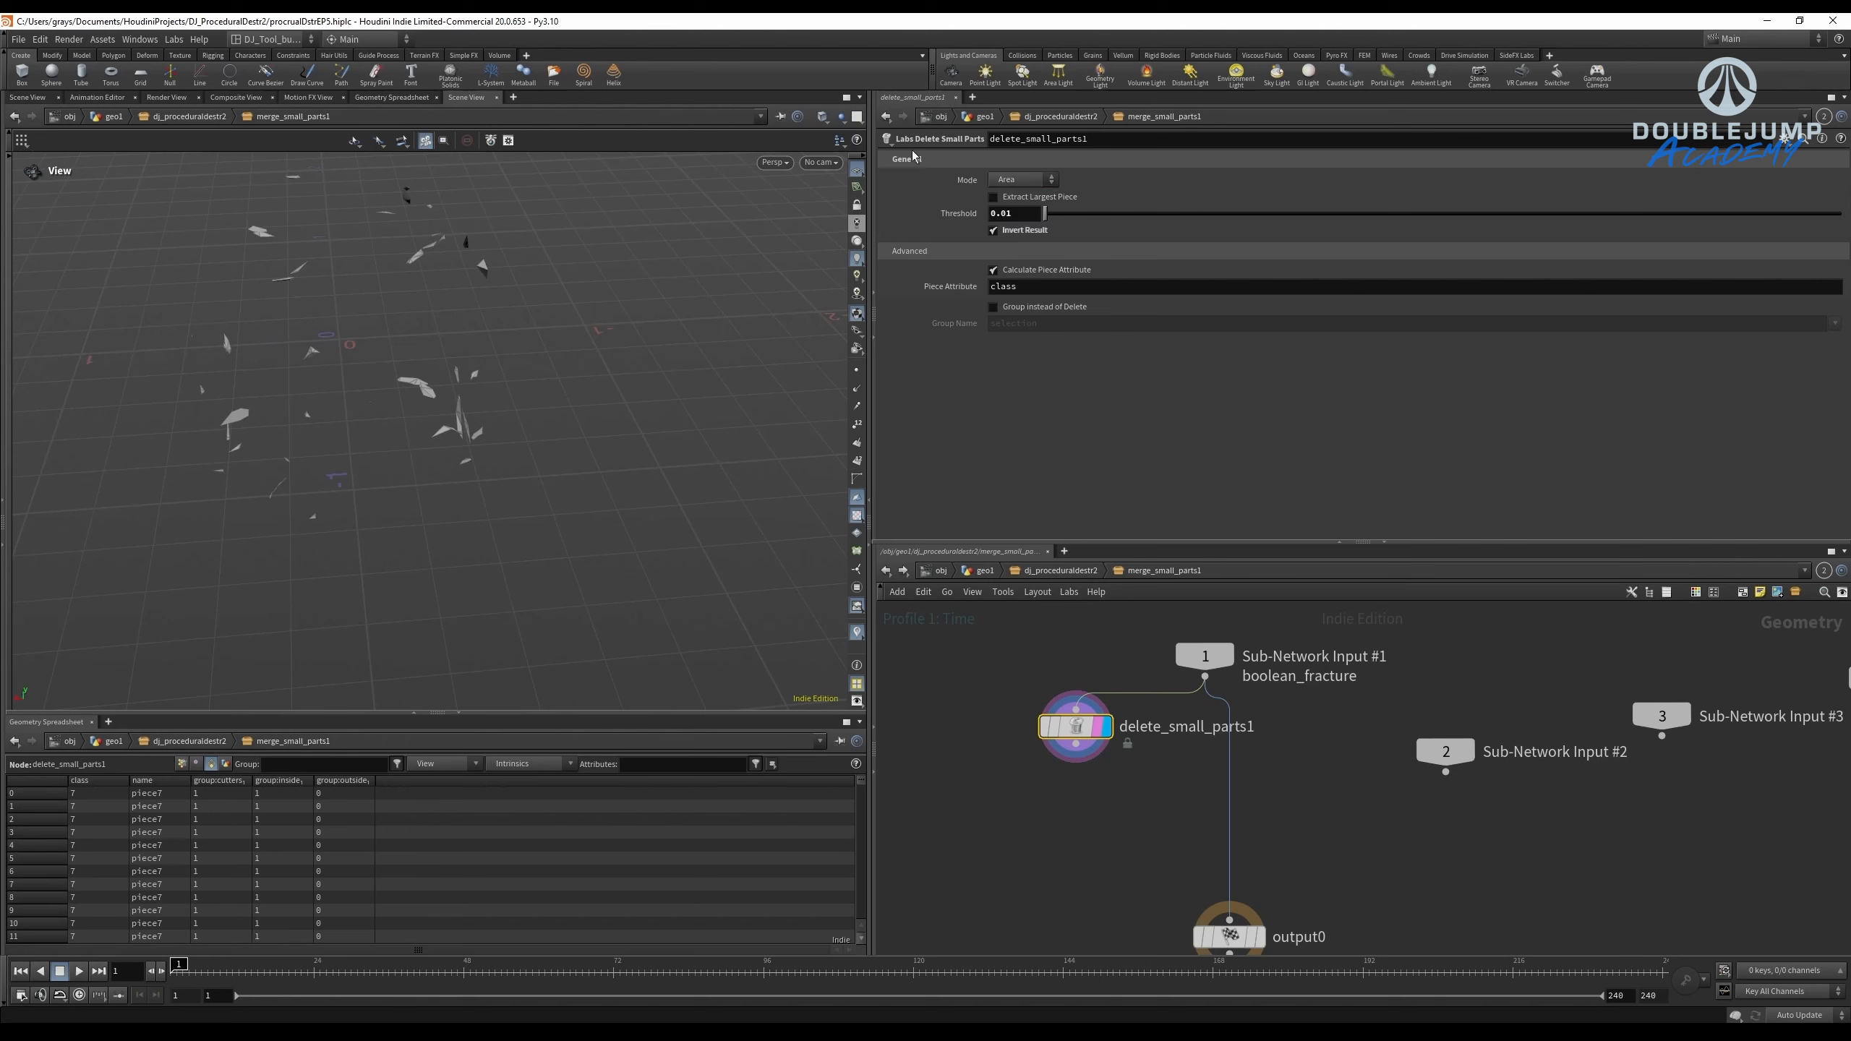
drag(723, 285, 641, 384)
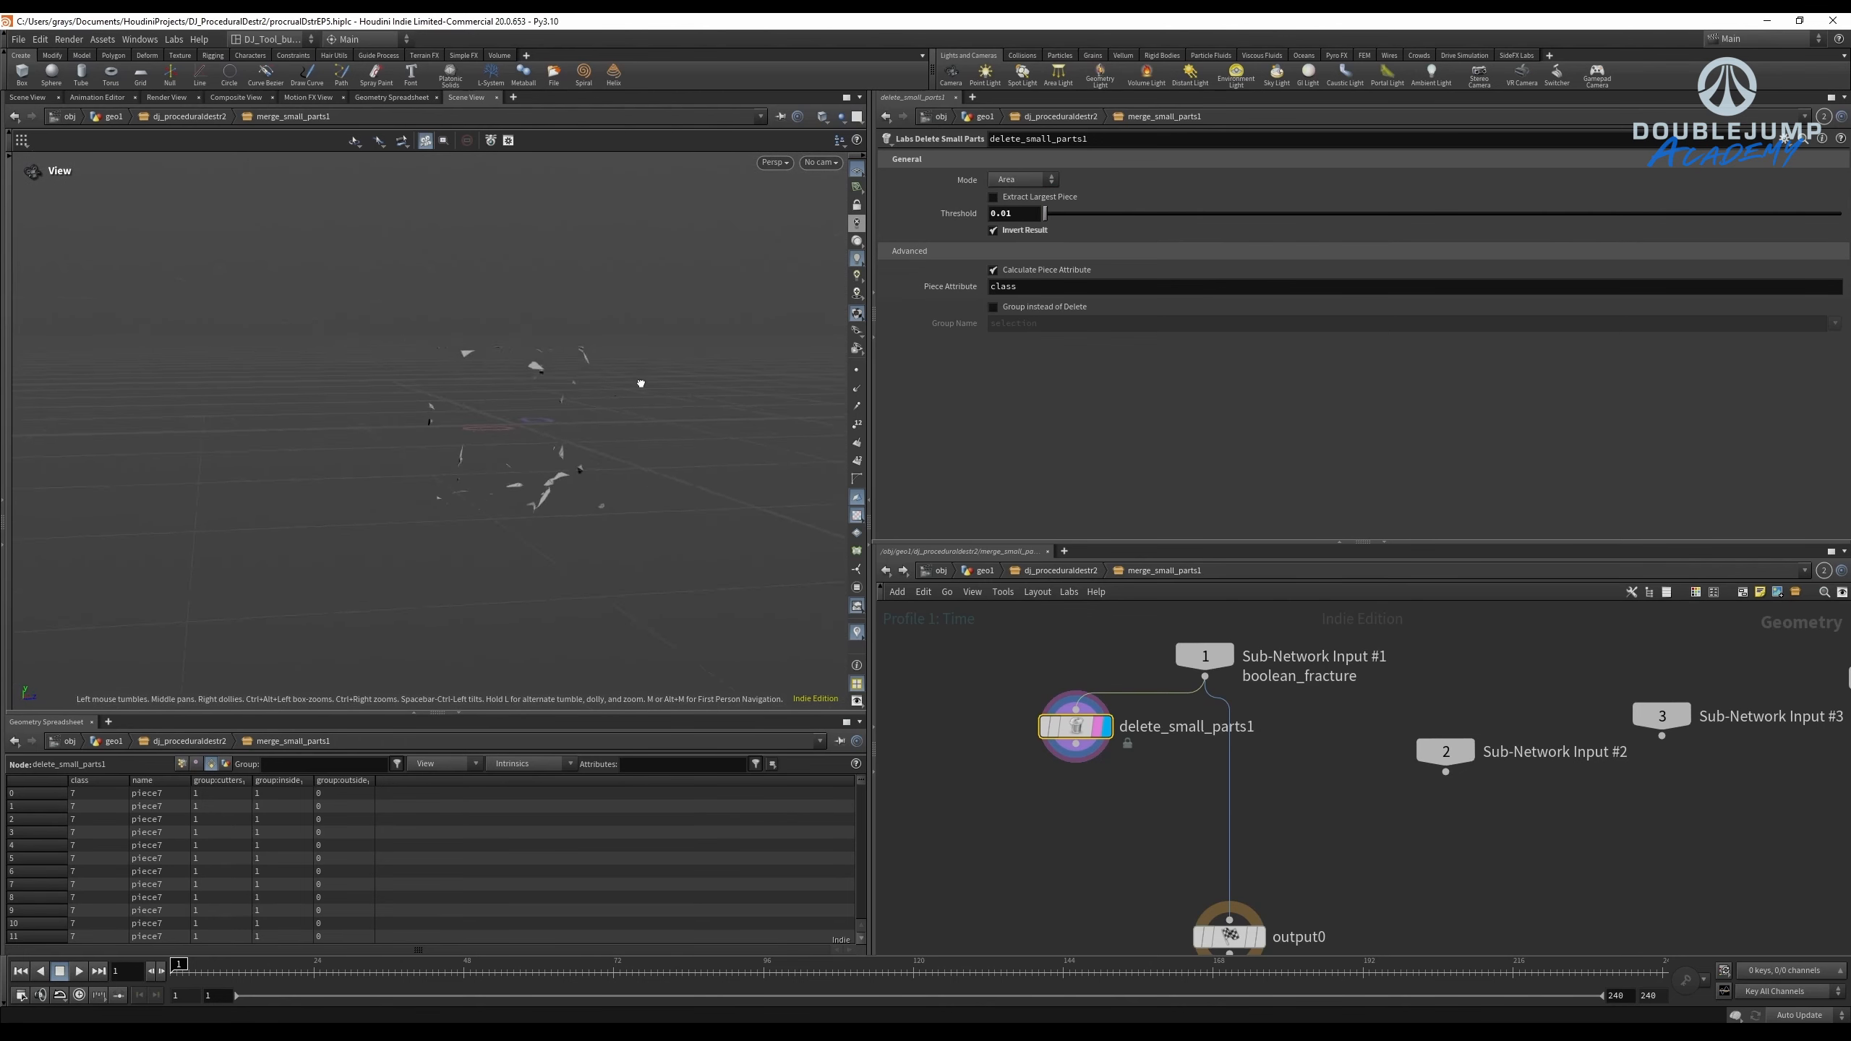
drag(454, 349, 633, 412)
drag(474, 418, 326, 503)
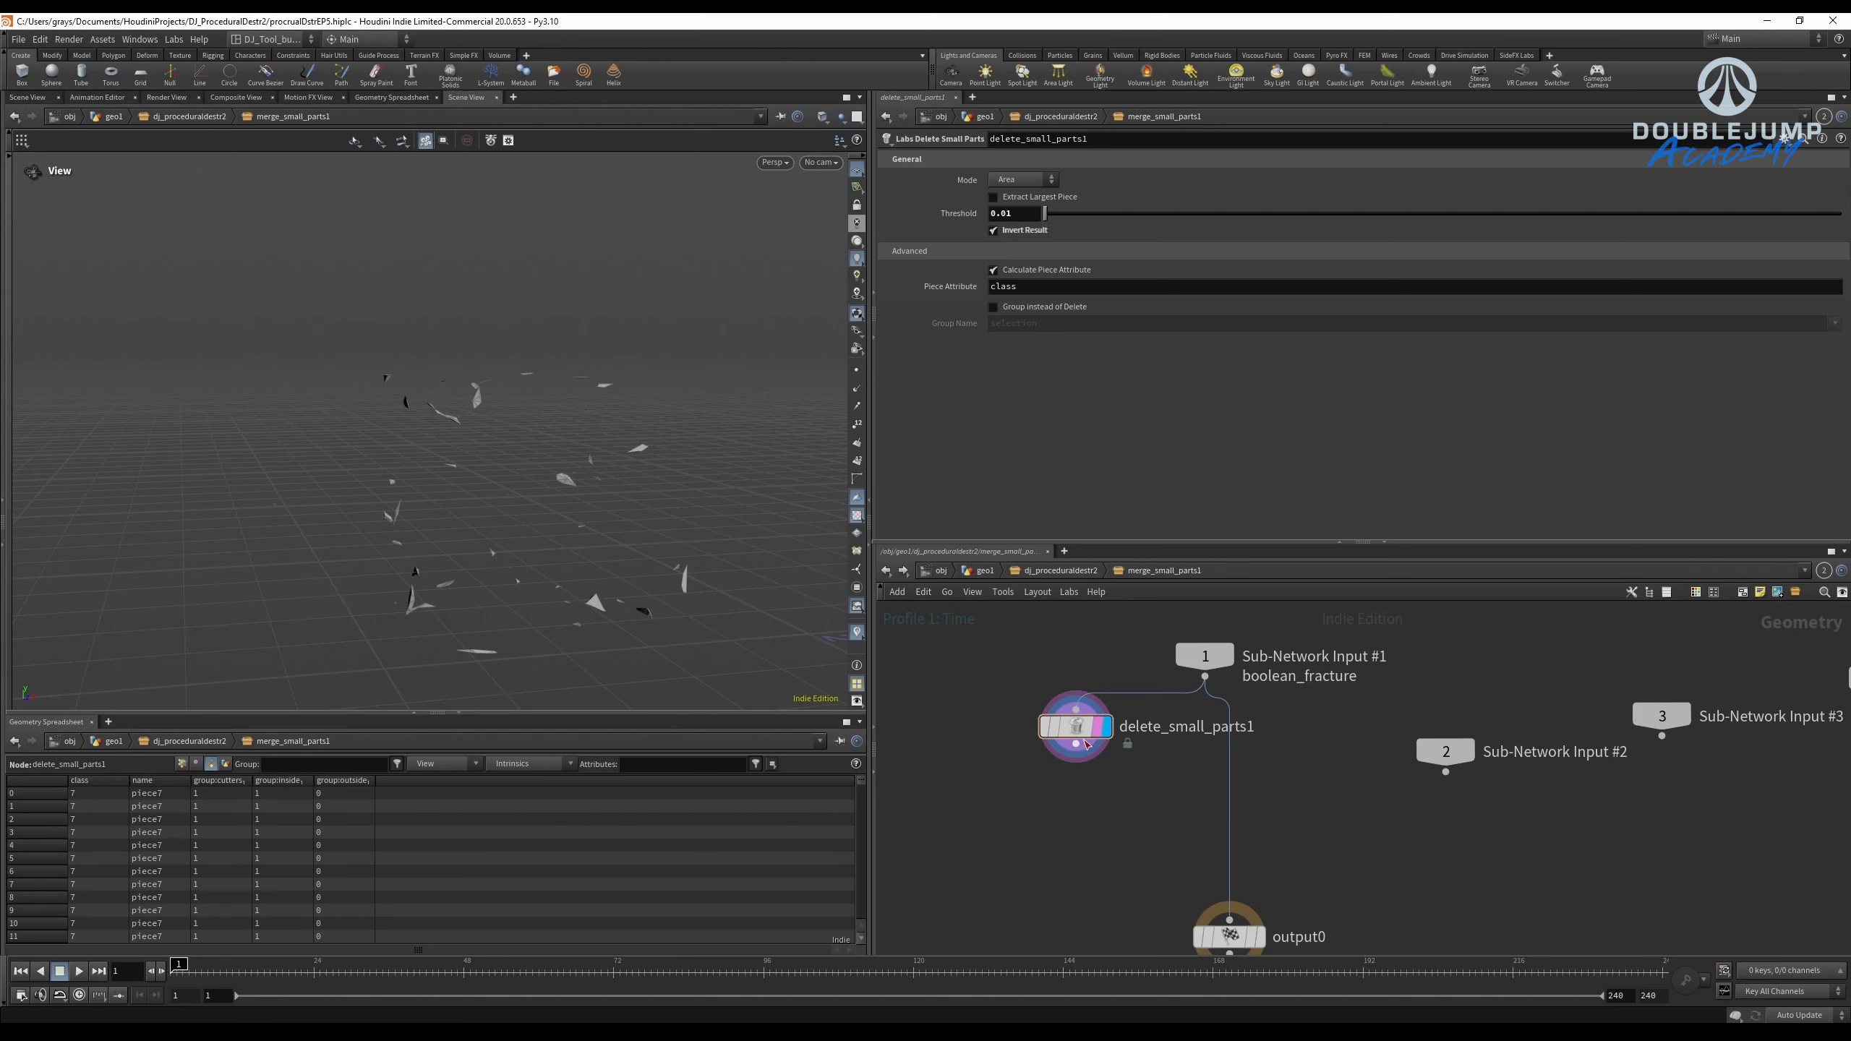
scroll(408, 591, up, 3)
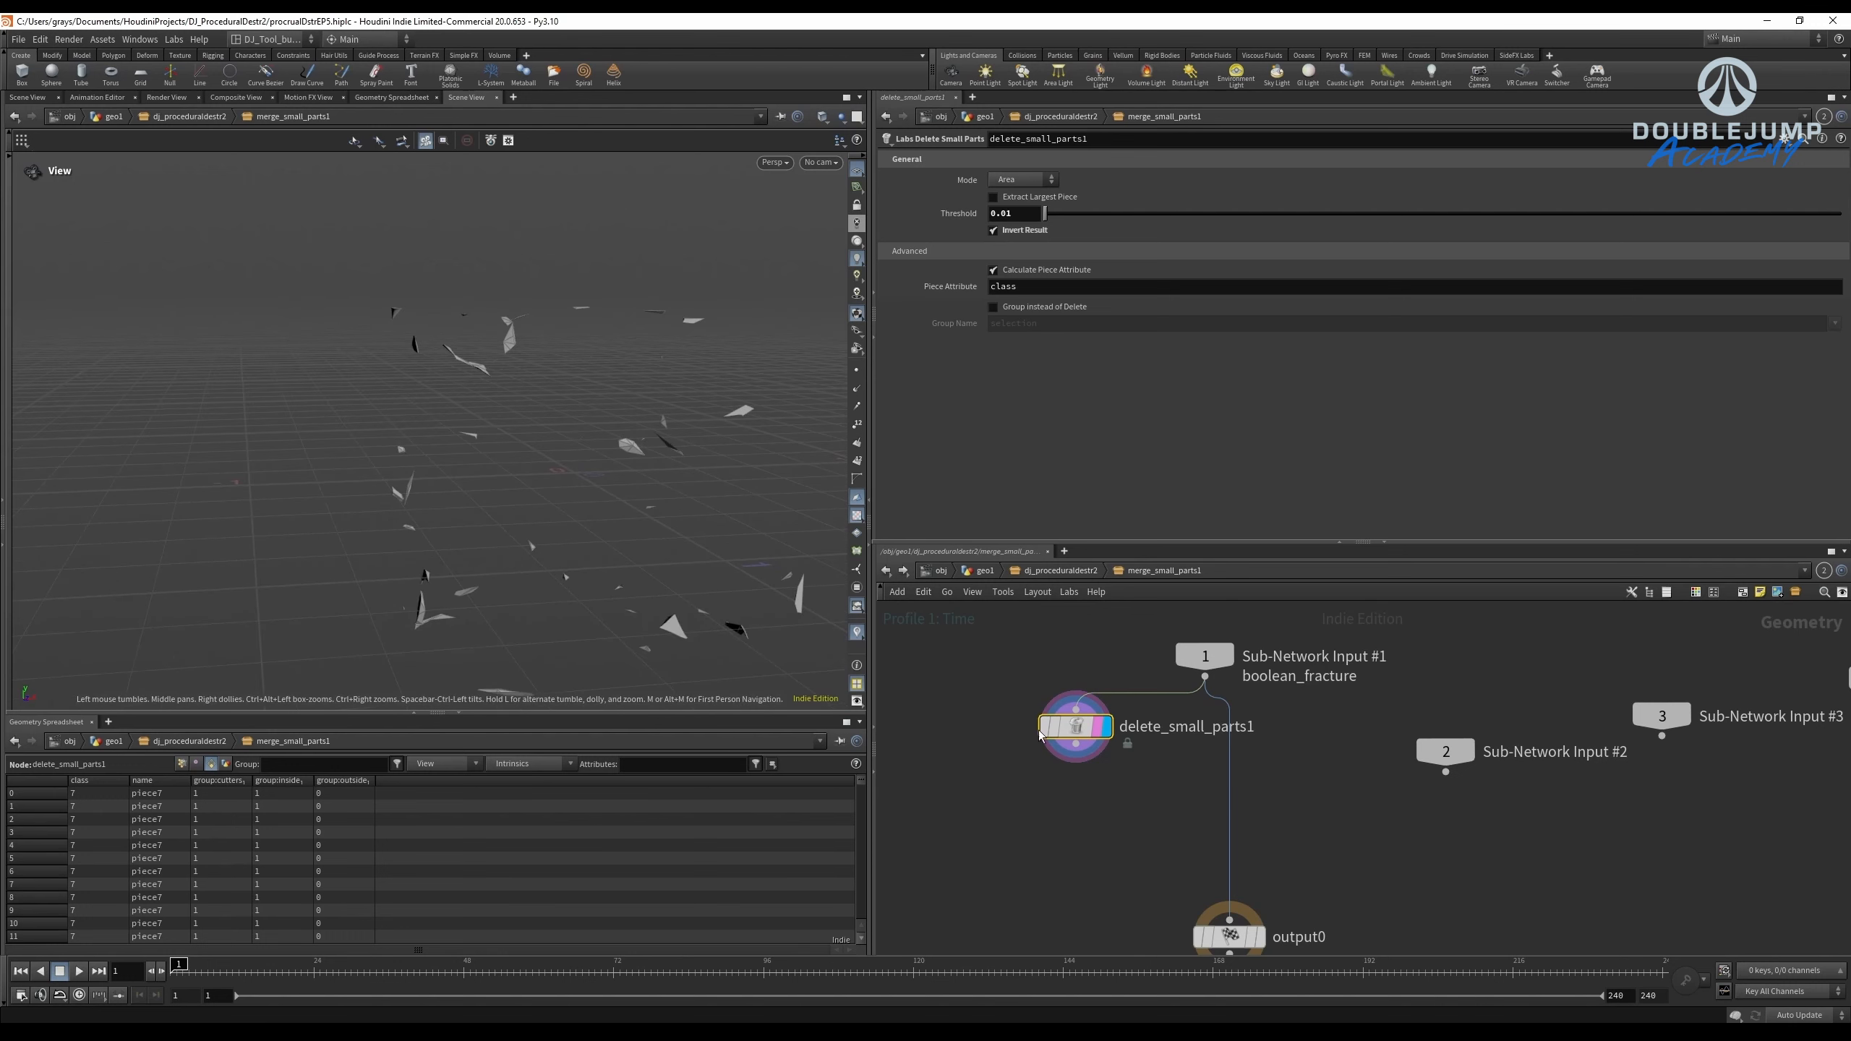
drag(1085, 740, 1169, 801)
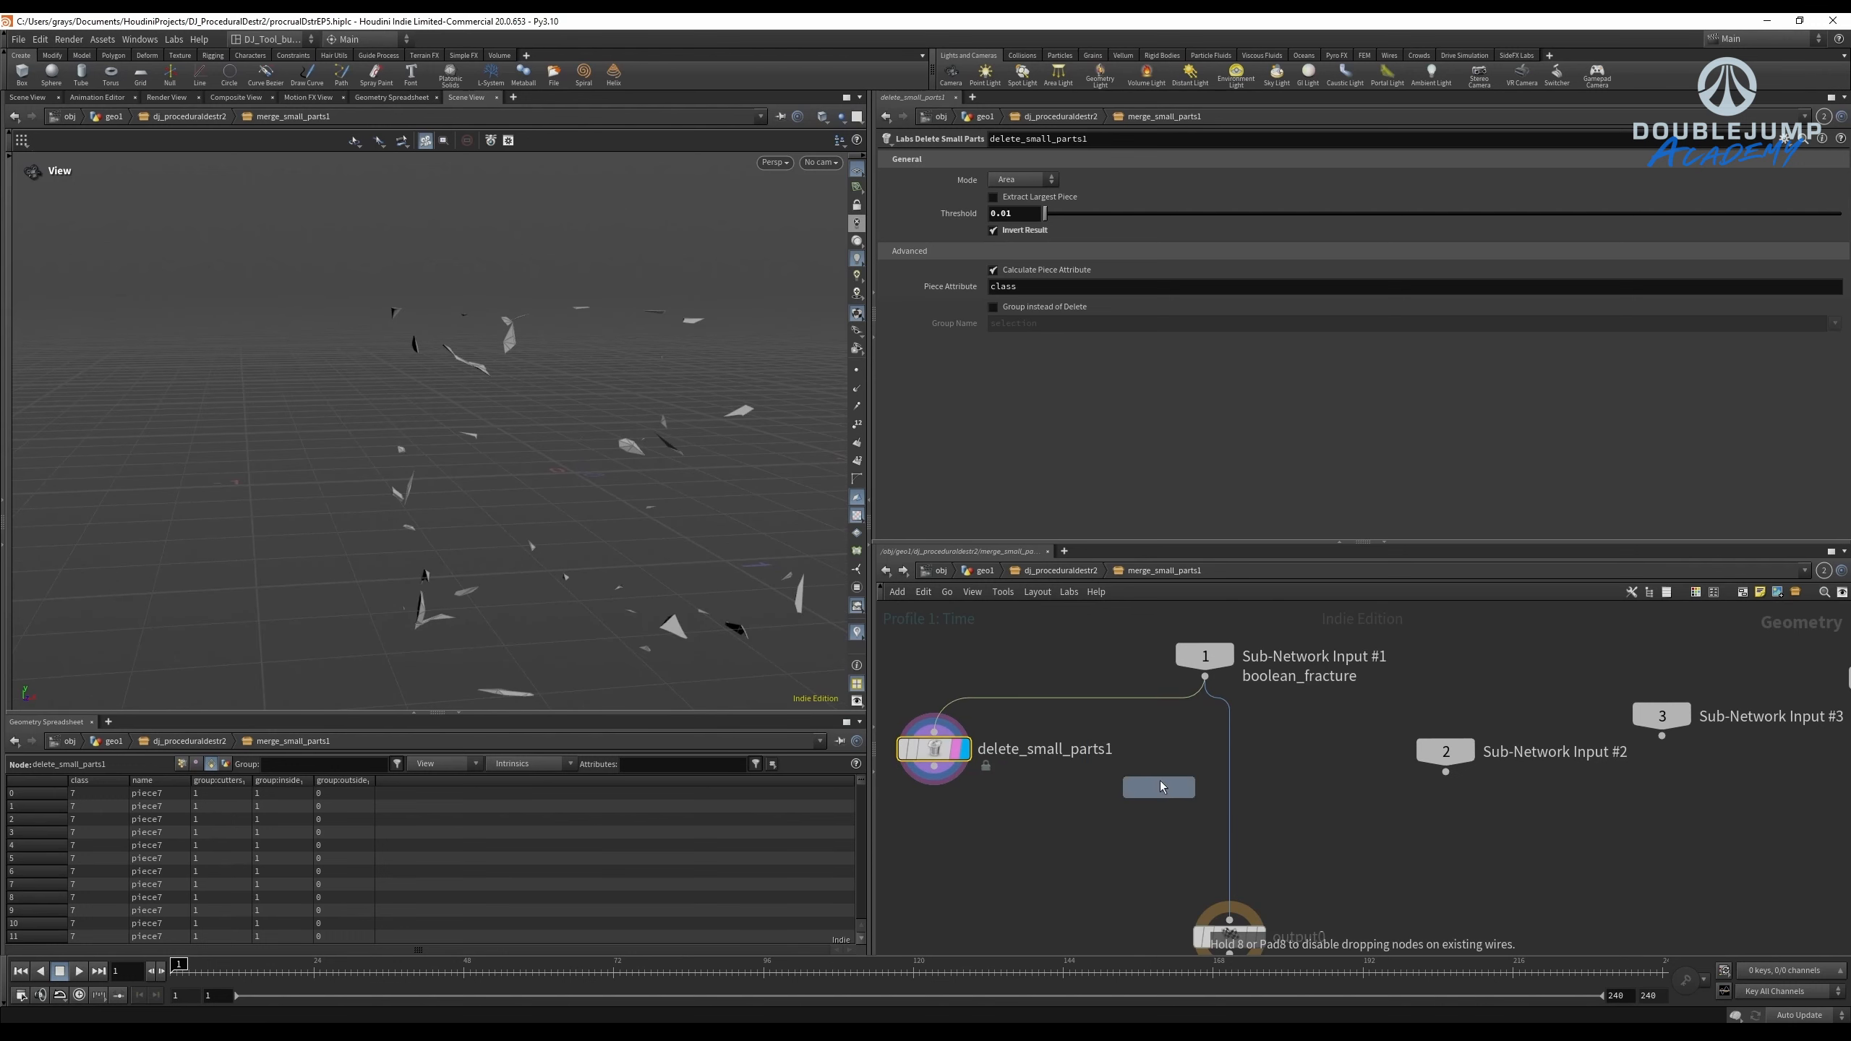
click(1206, 678)
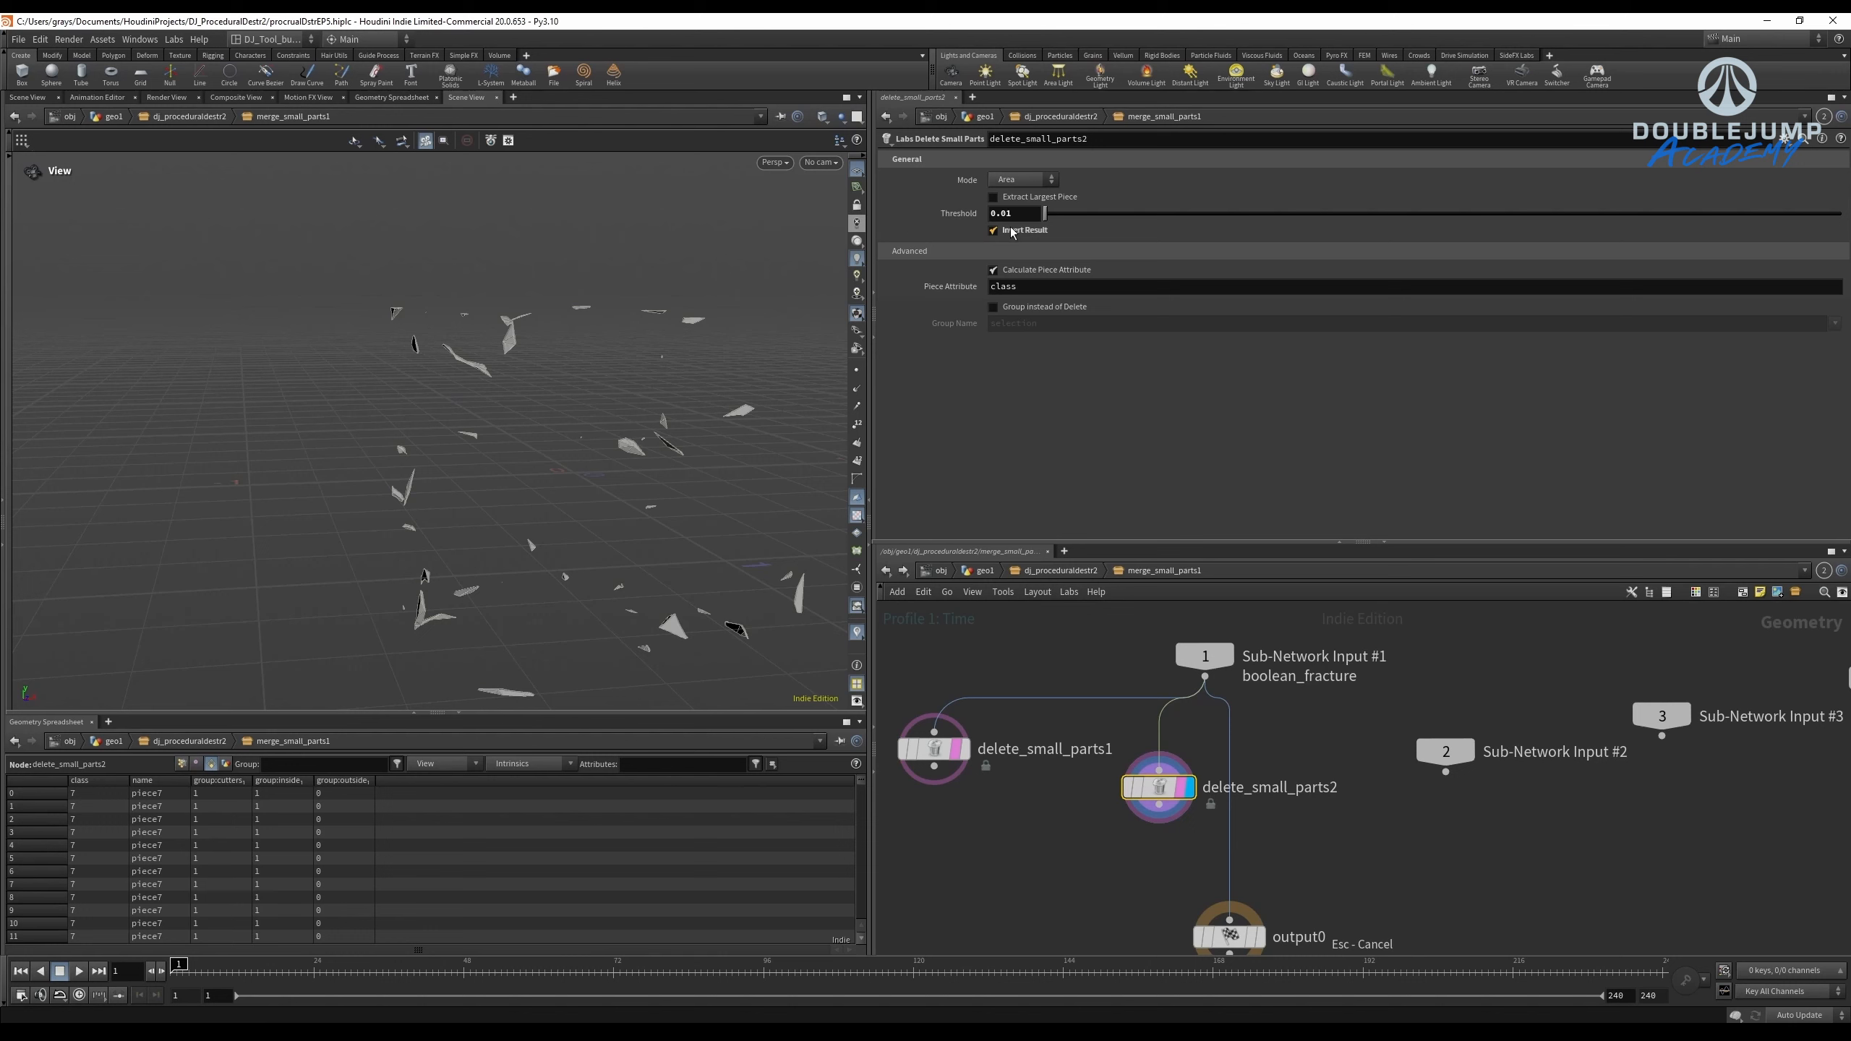
key(Delete)
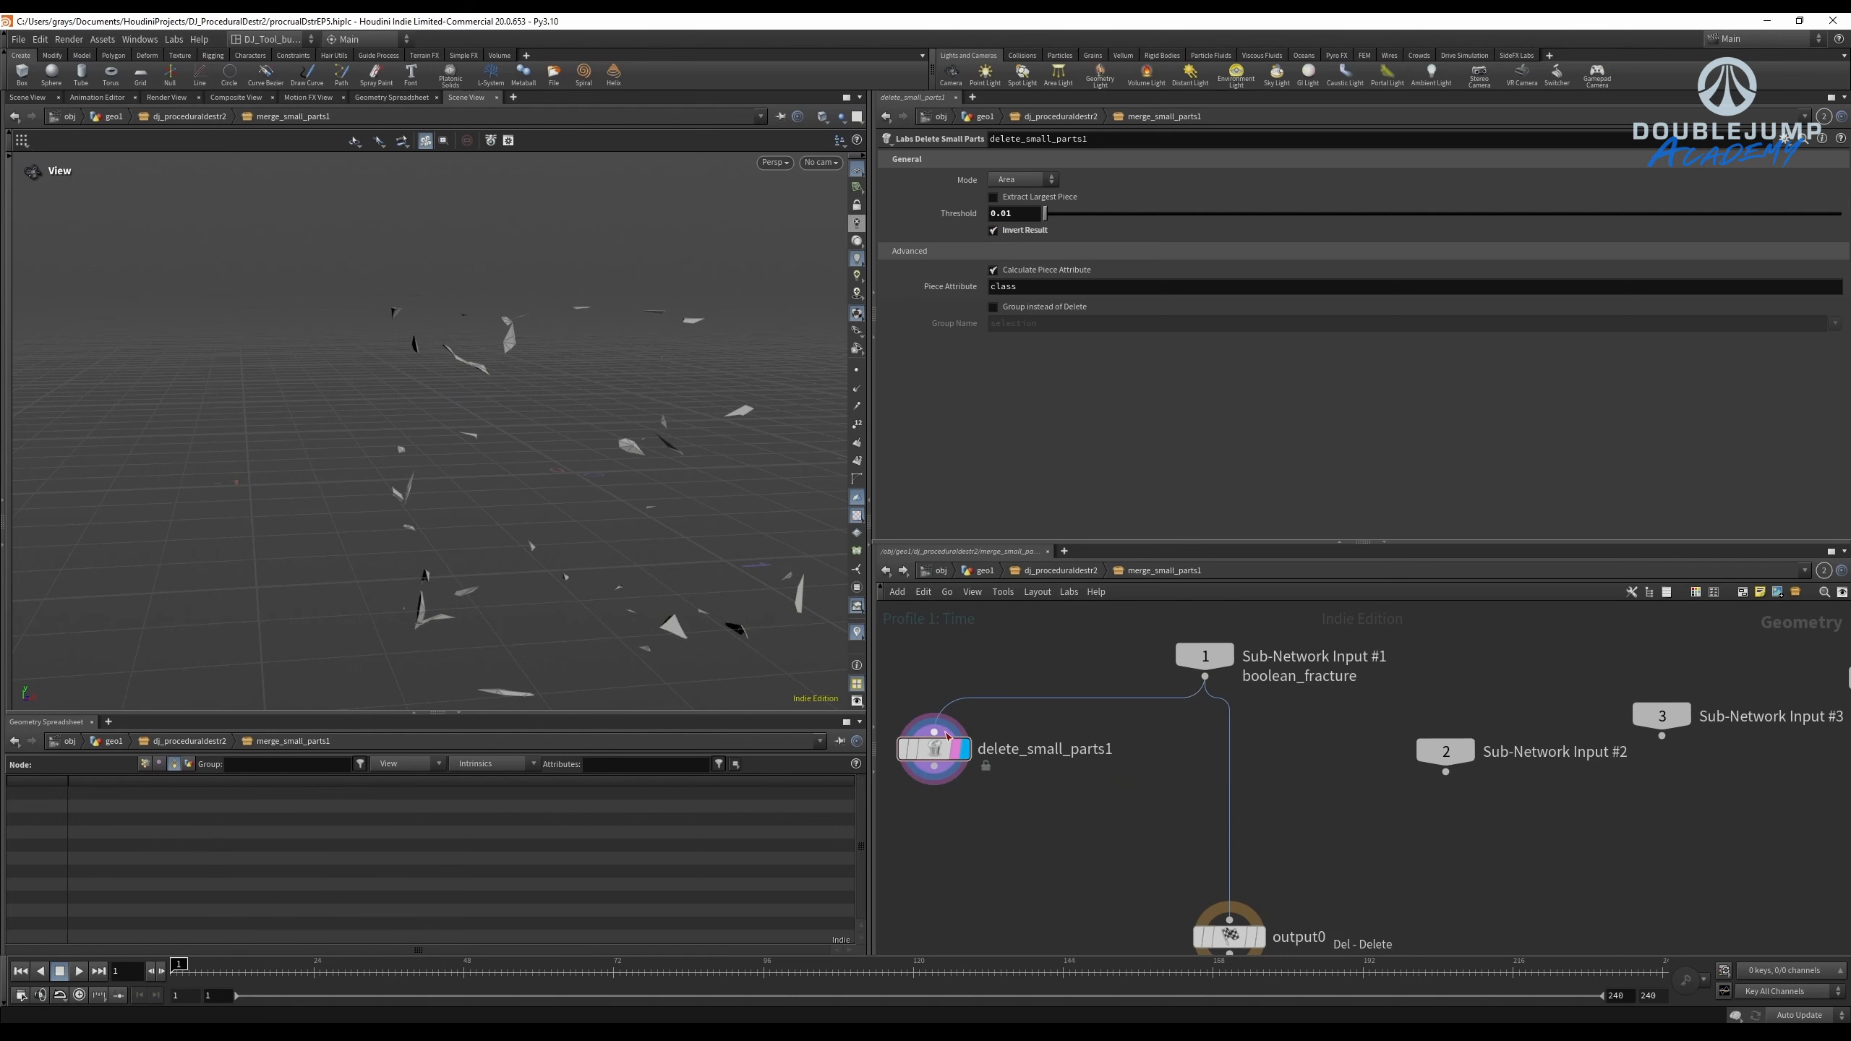
Create a reference copy of delete_small_parts1, place it beside the original and display it.
right_click(941, 731)
mouse_move(988, 744)
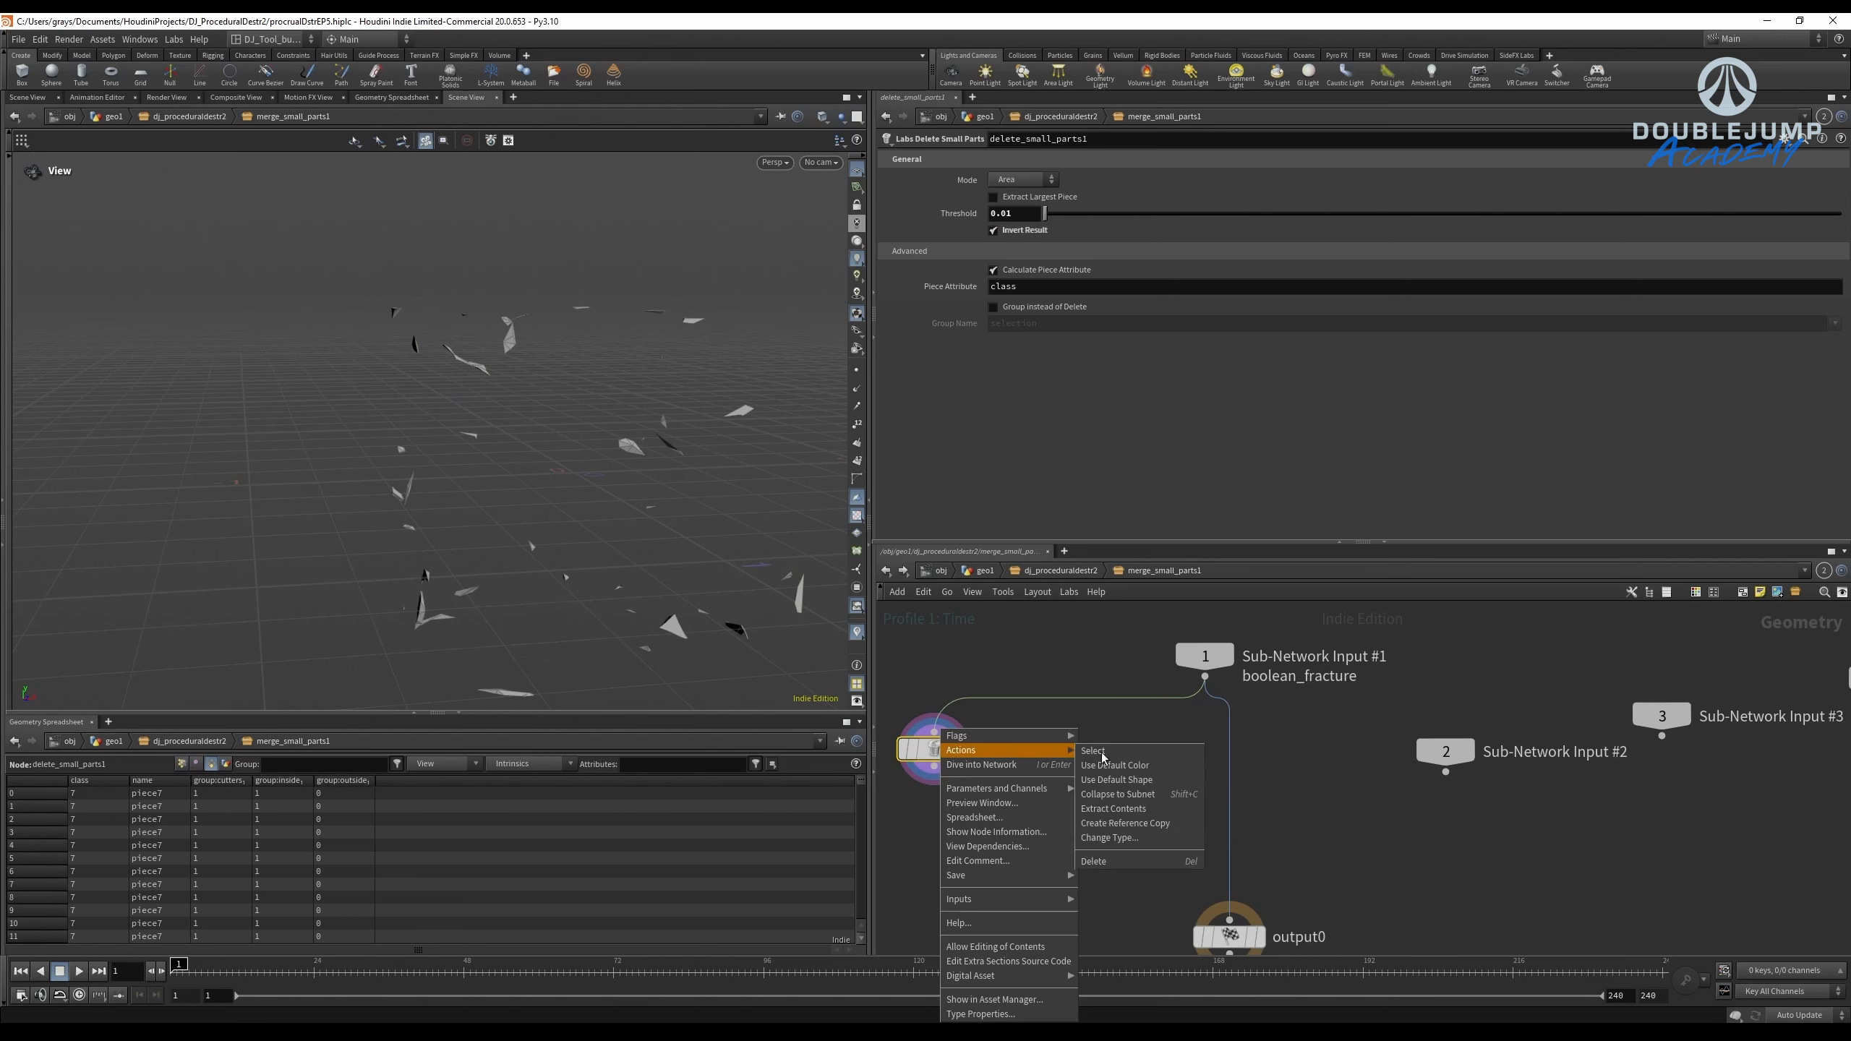
click(1122, 825)
click(1078, 821)
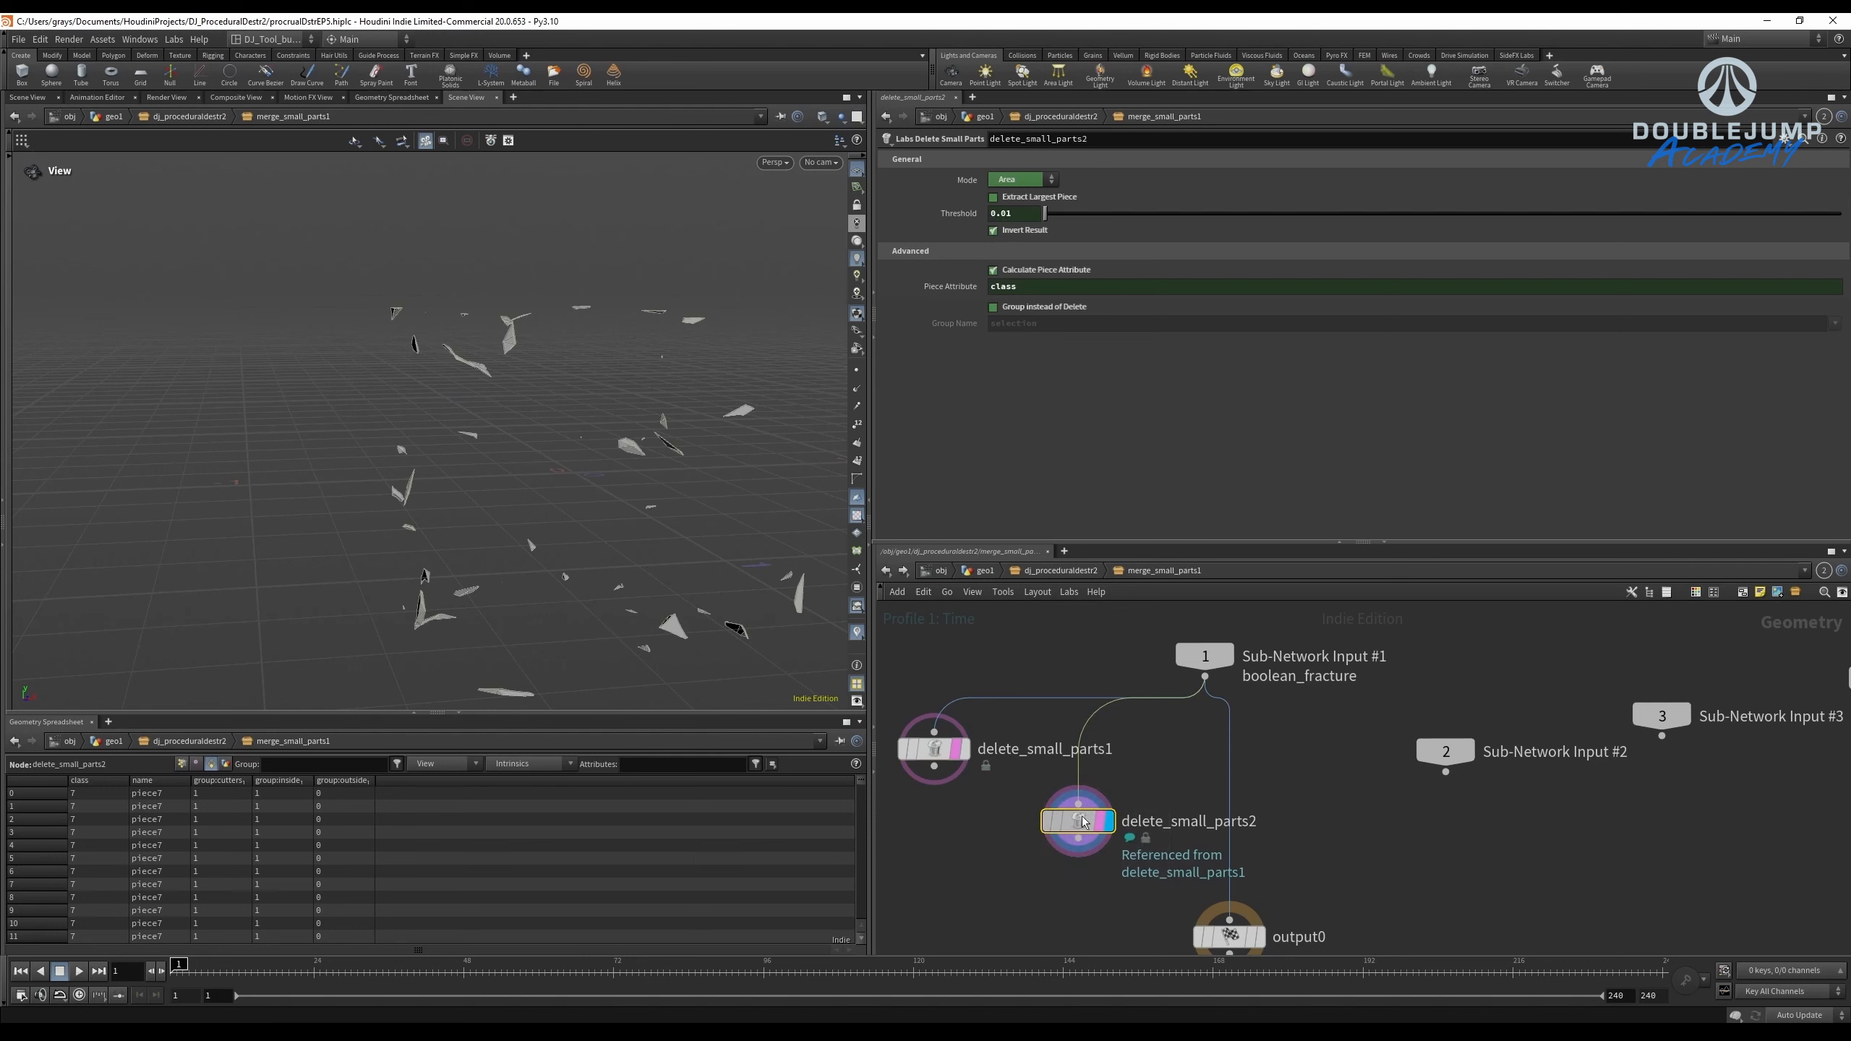
drag(1078, 821, 1118, 805)
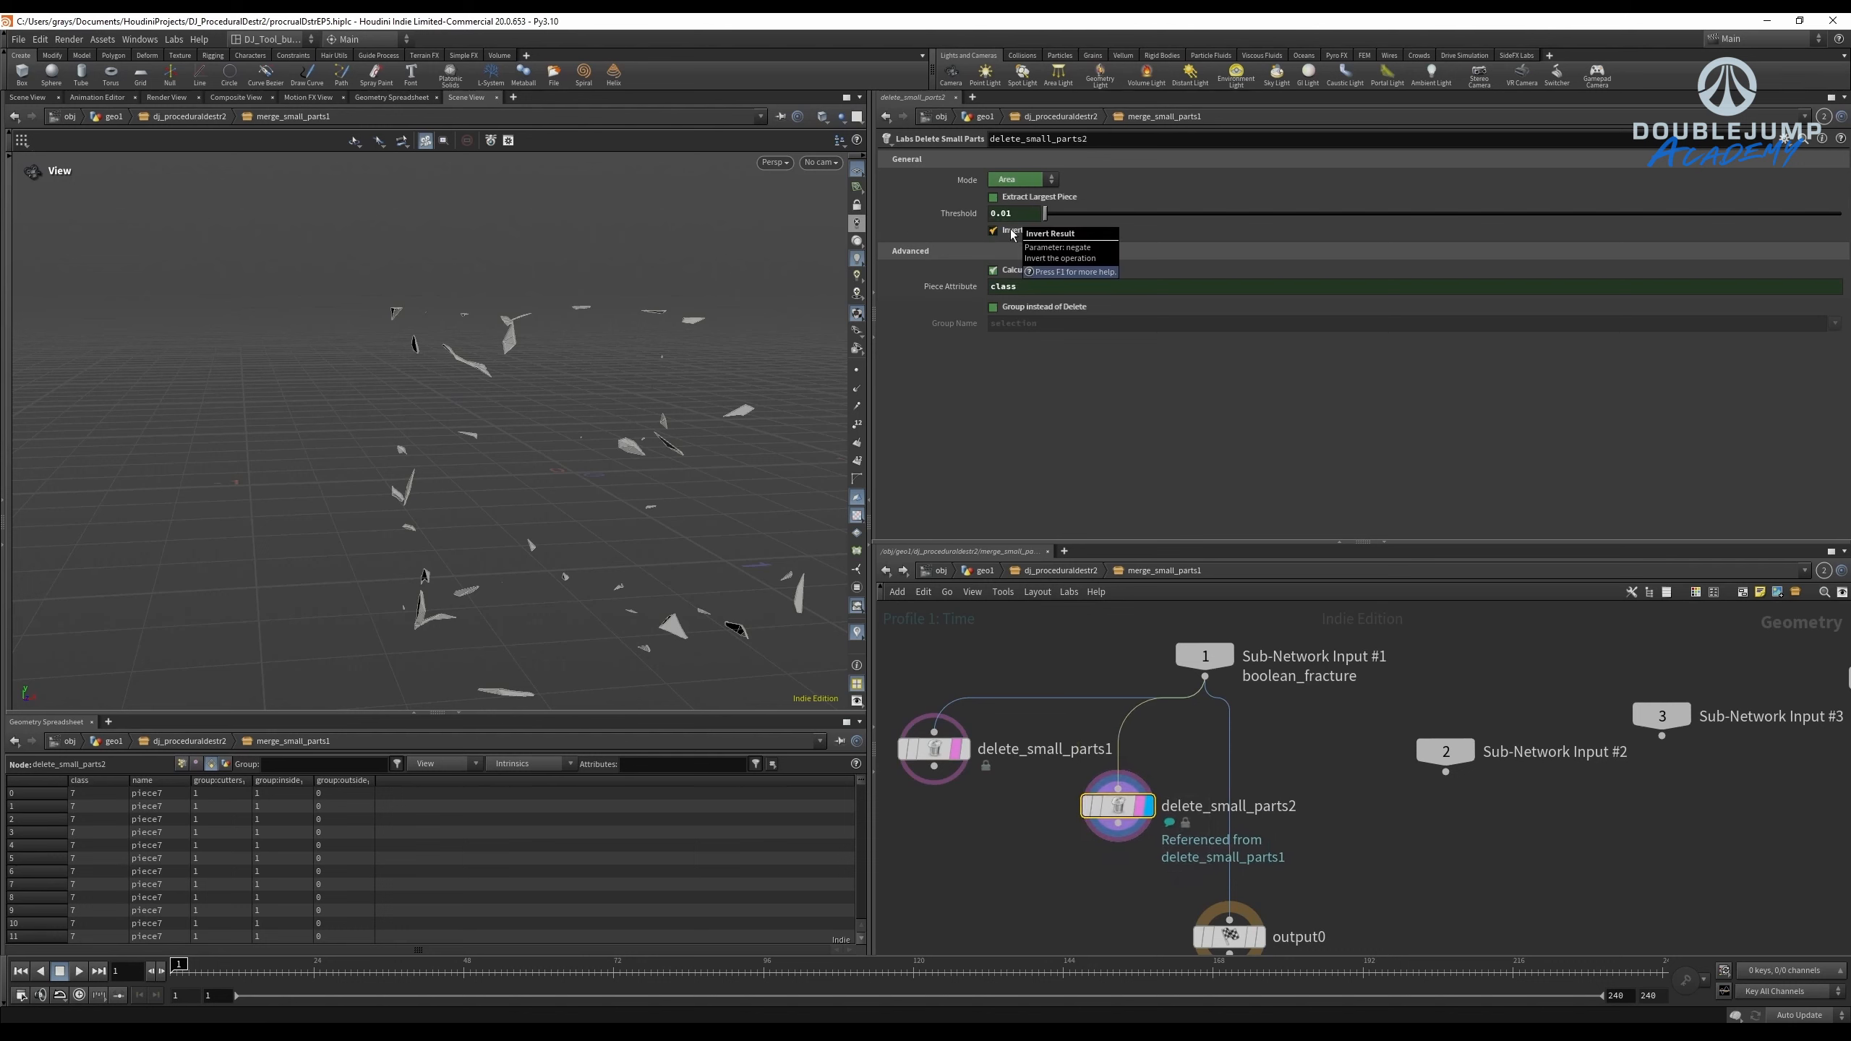
Disable Invert Result on the referenced copy delete_small_parts2 and check the remaining large pieces.
click(1007, 234)
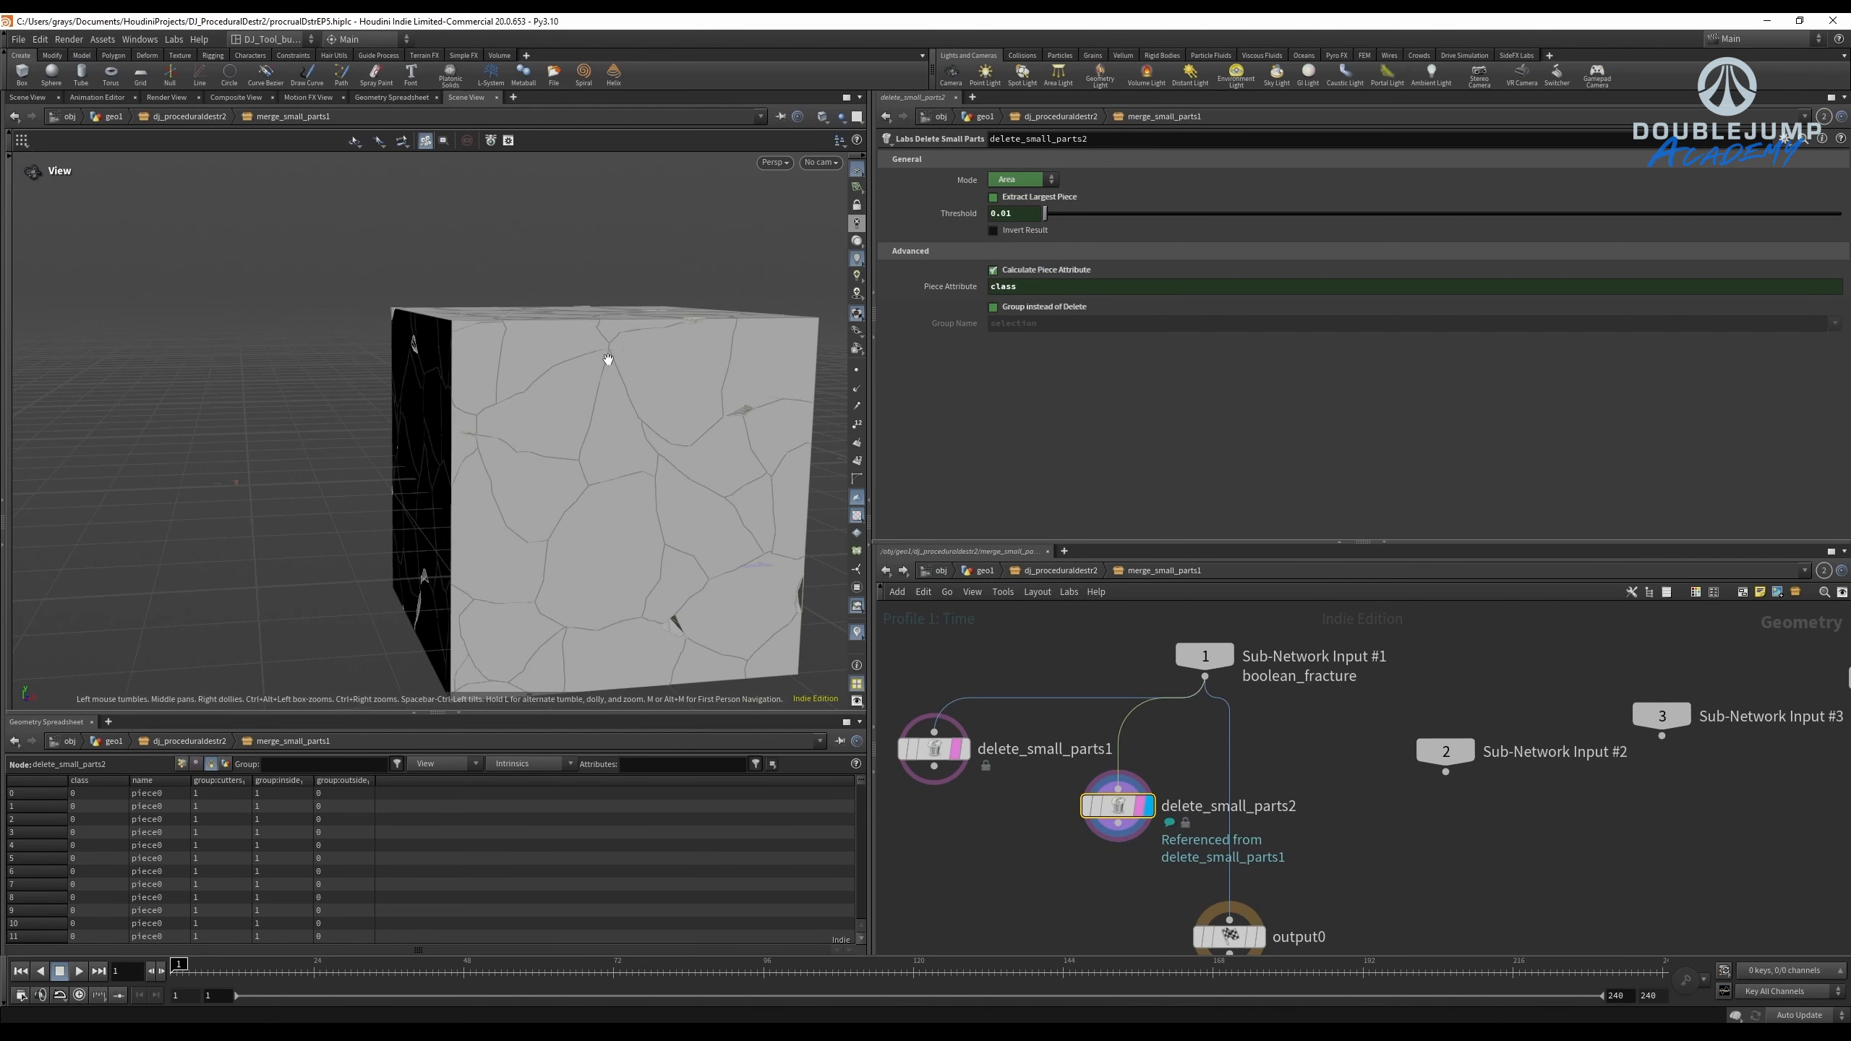
drag(609, 360, 554, 357)
scroll(1096, 732, down, 3)
Add a Pack node below delete_small_parts1, display it, enable its Name Attribute option and check its node information.
drag(1059, 720, 1038, 756)
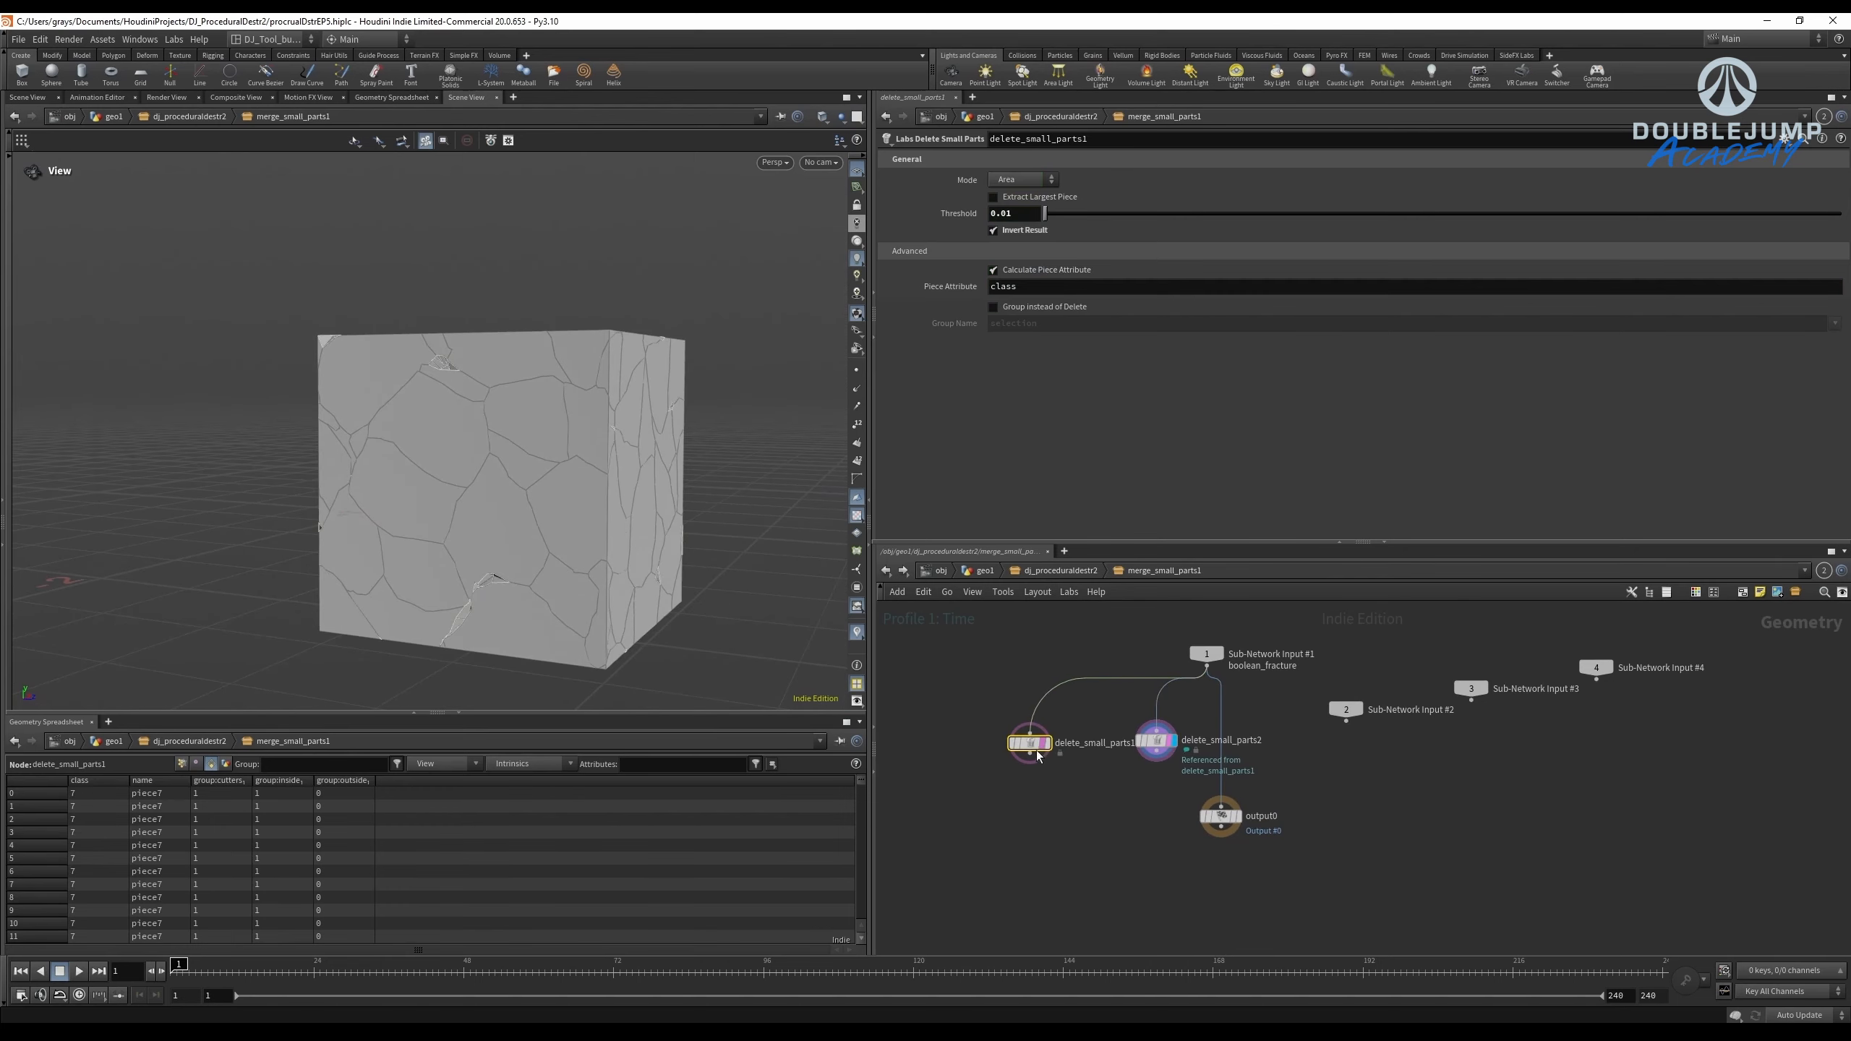
key(Tab)
text(pack)
key(Return)
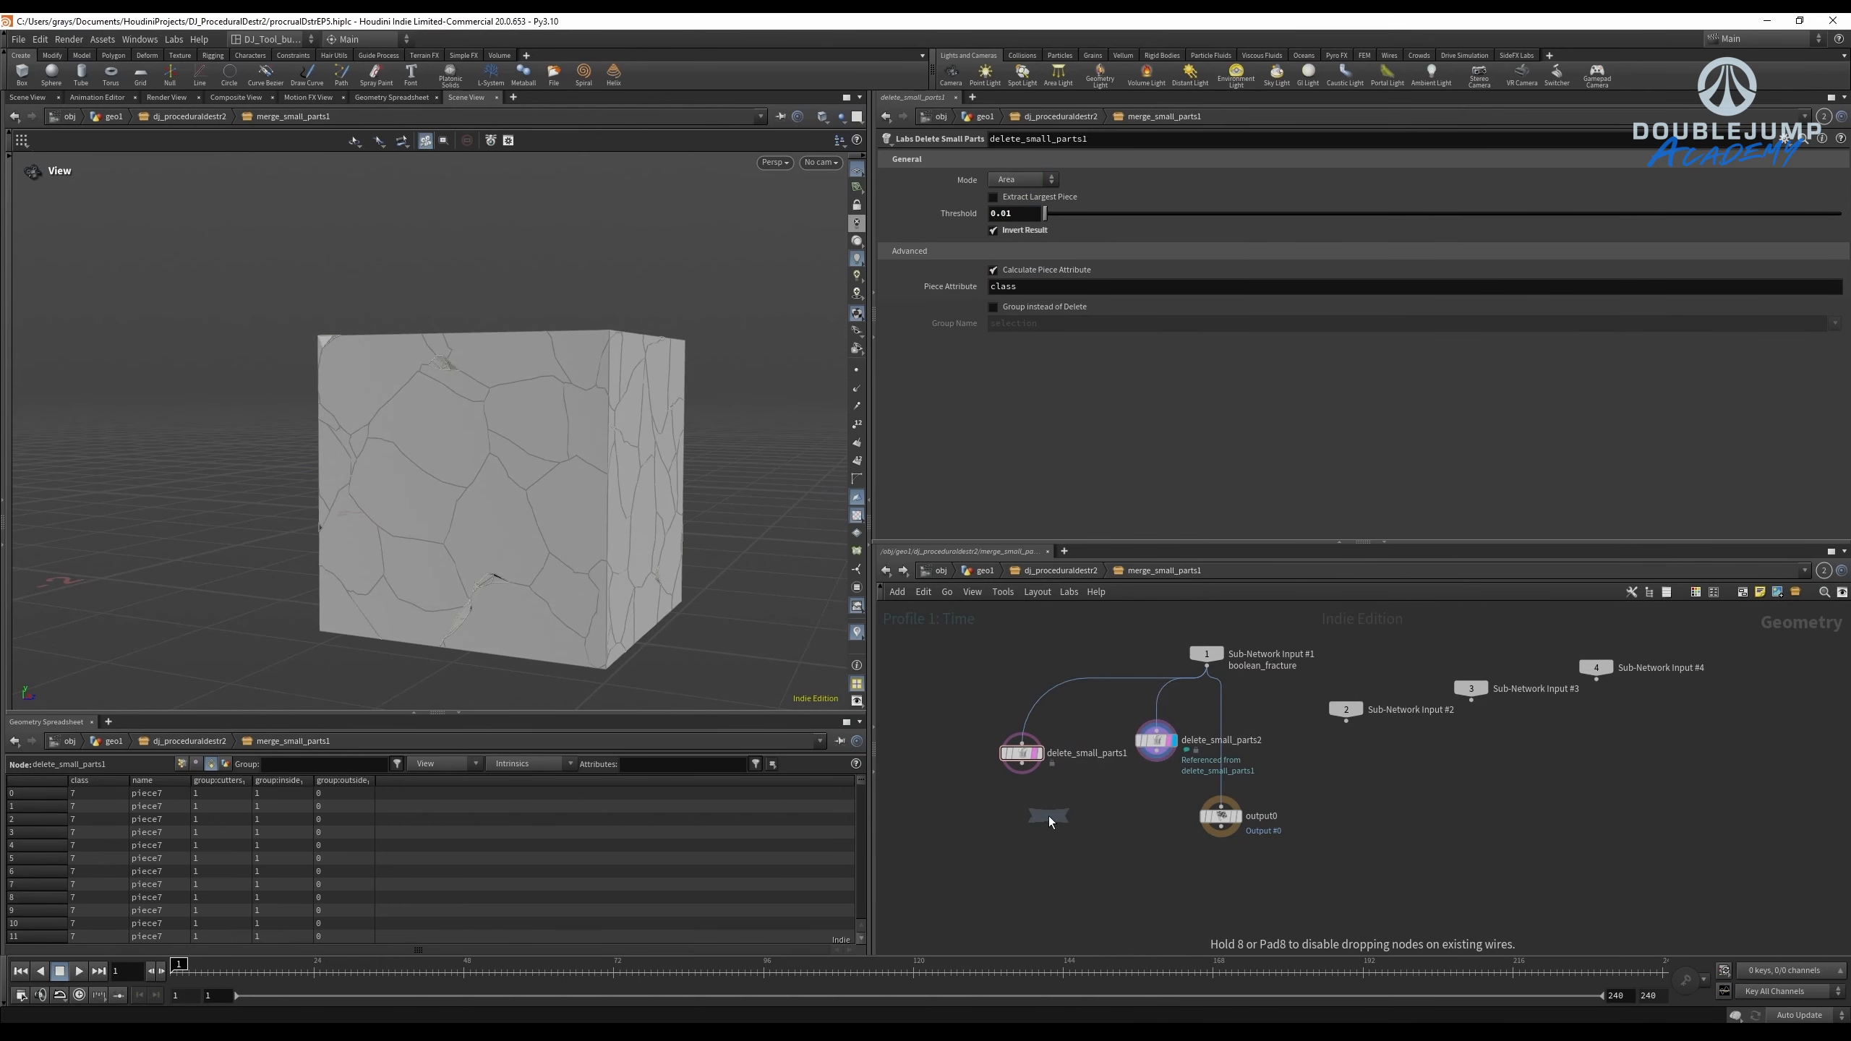
drag(1022, 766, 1016, 801)
scroll(1049, 816, up, 4)
click(1060, 819)
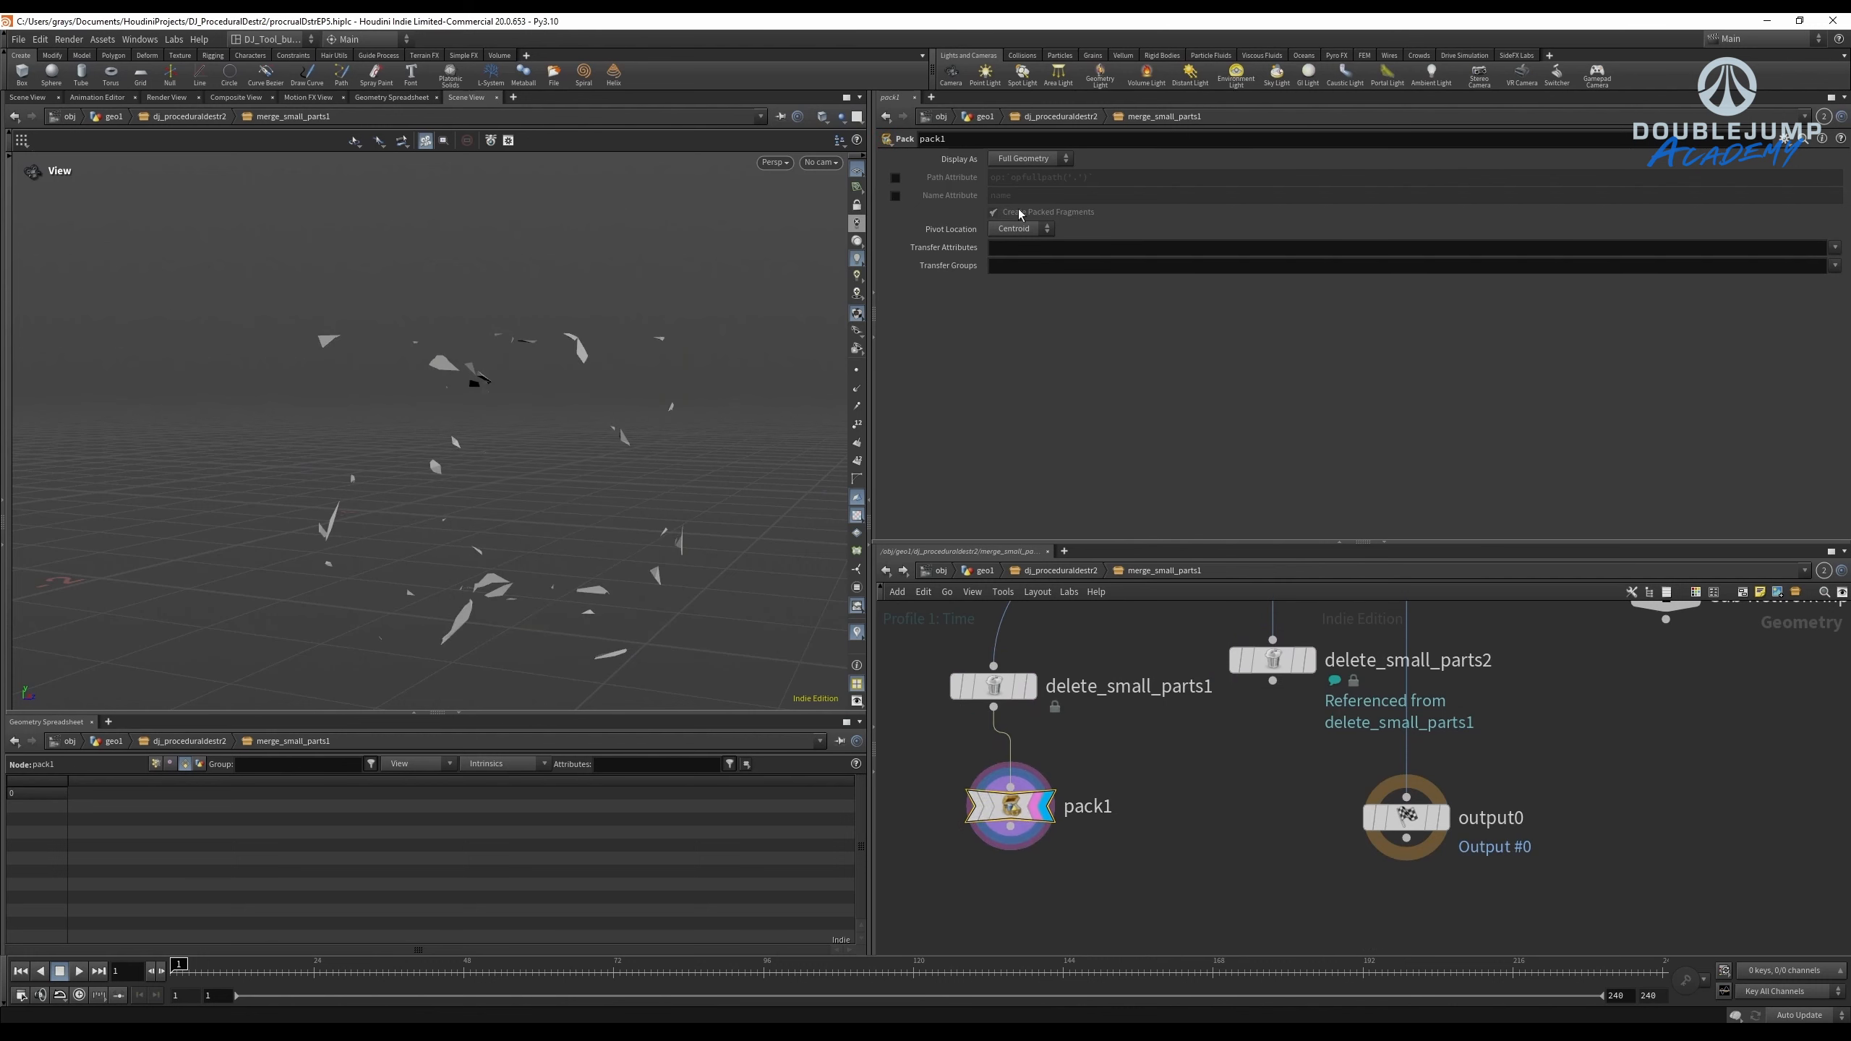
click(895, 196)
middle_click(987, 808)
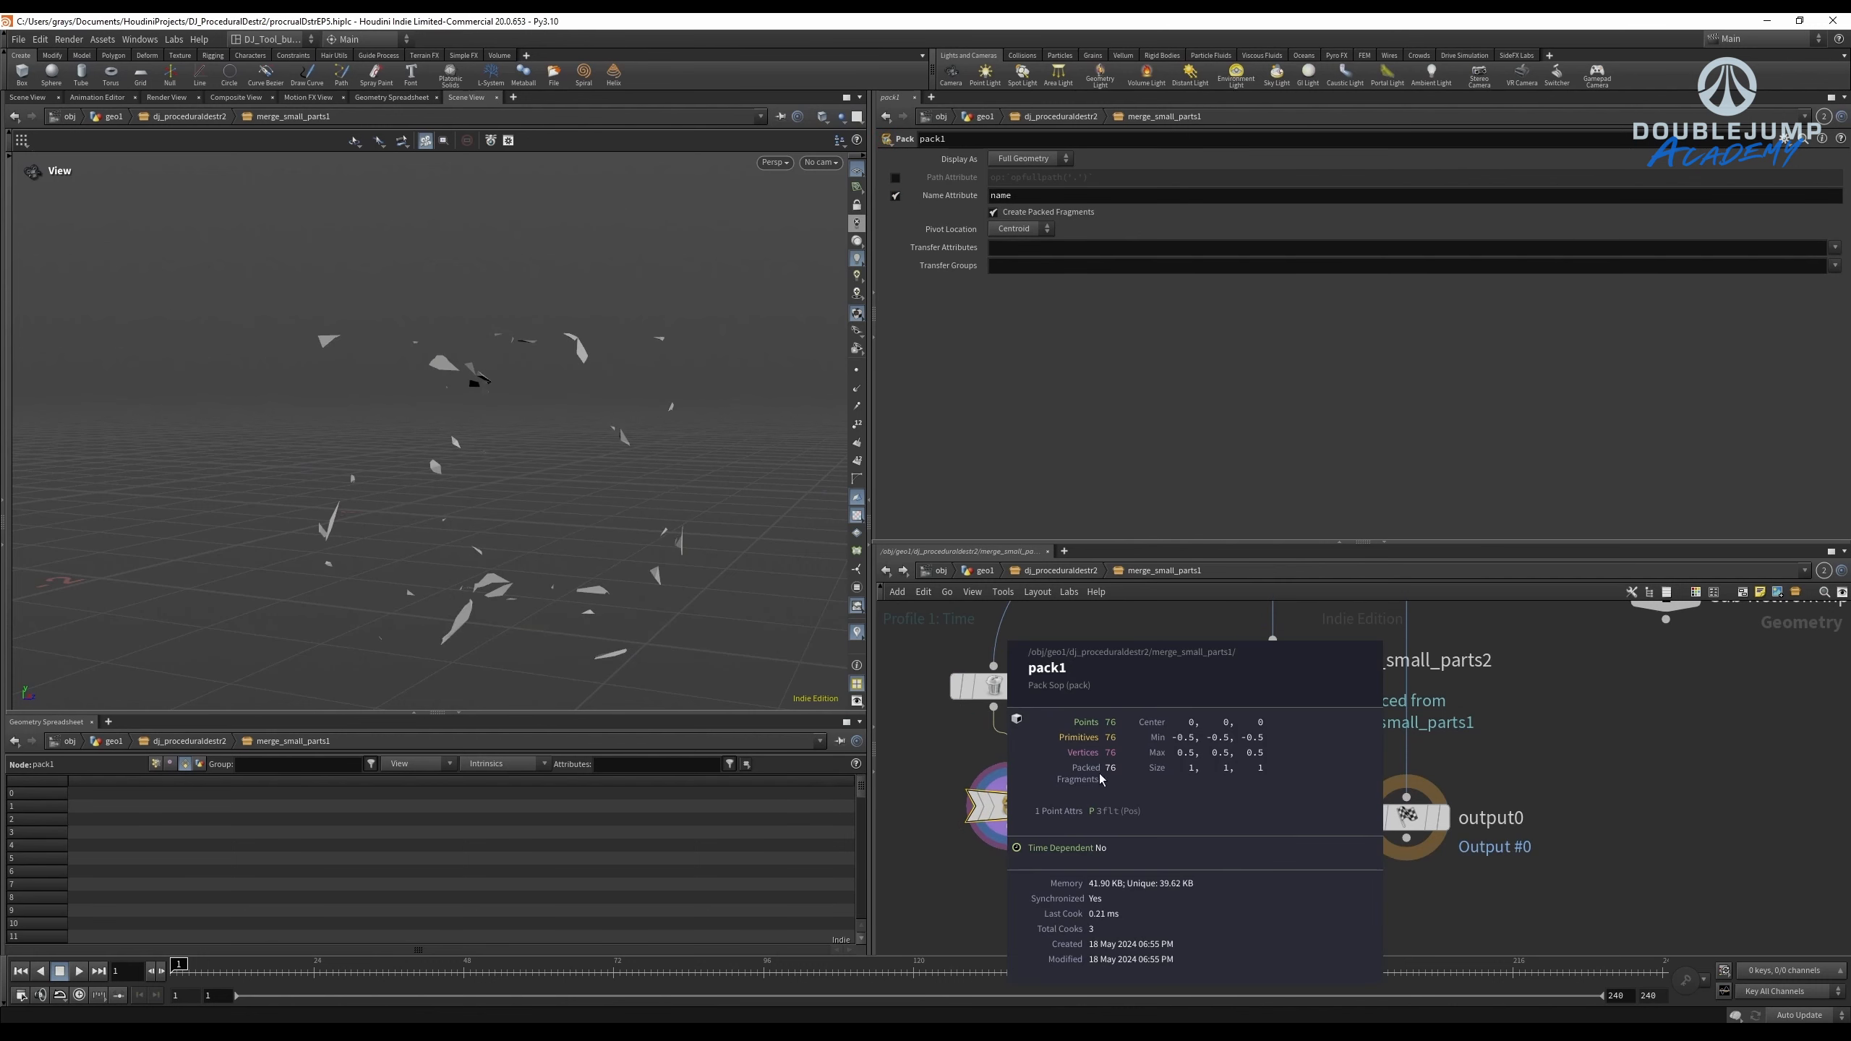
Duplicate pack1 beneath delete_small_parts2, display the copy and check its information, undoing the stray node connection.
alt+drag(1011, 805, 1241, 795)
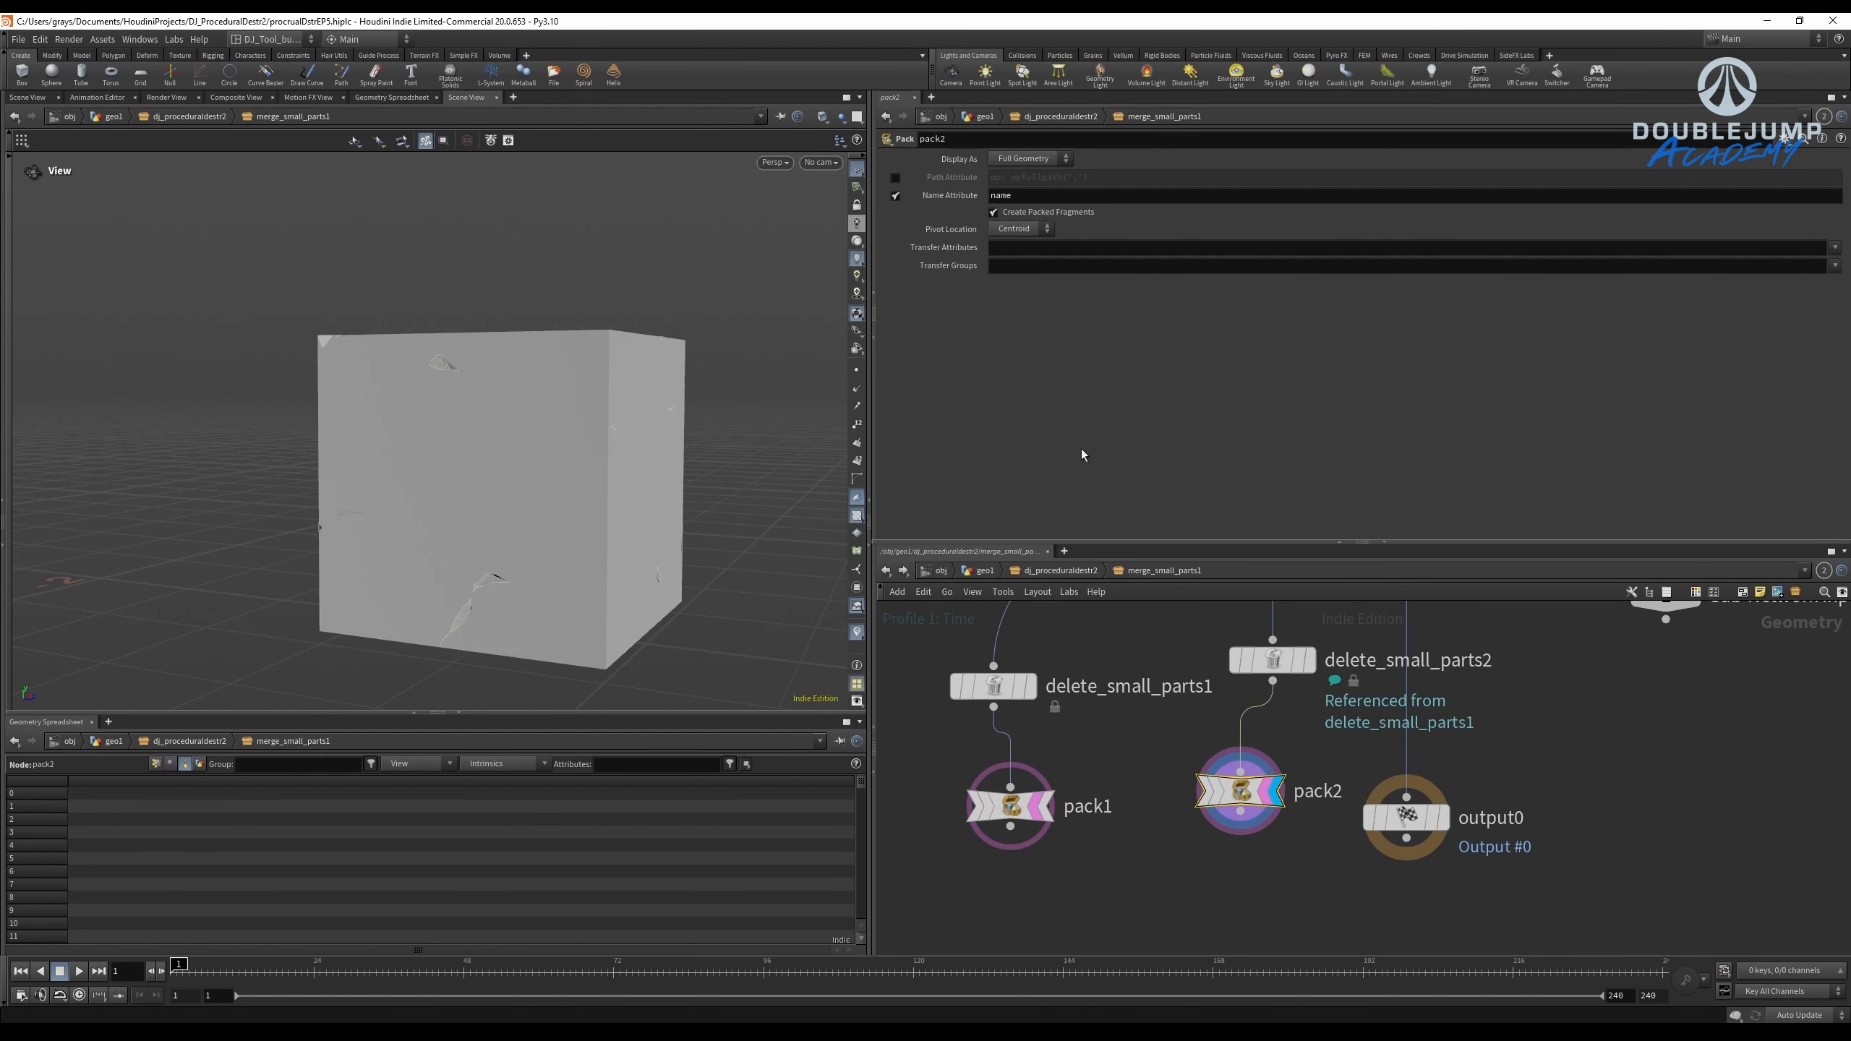
middle_click(1239, 791)
middle_drag(1081, 916, 1174, 813)
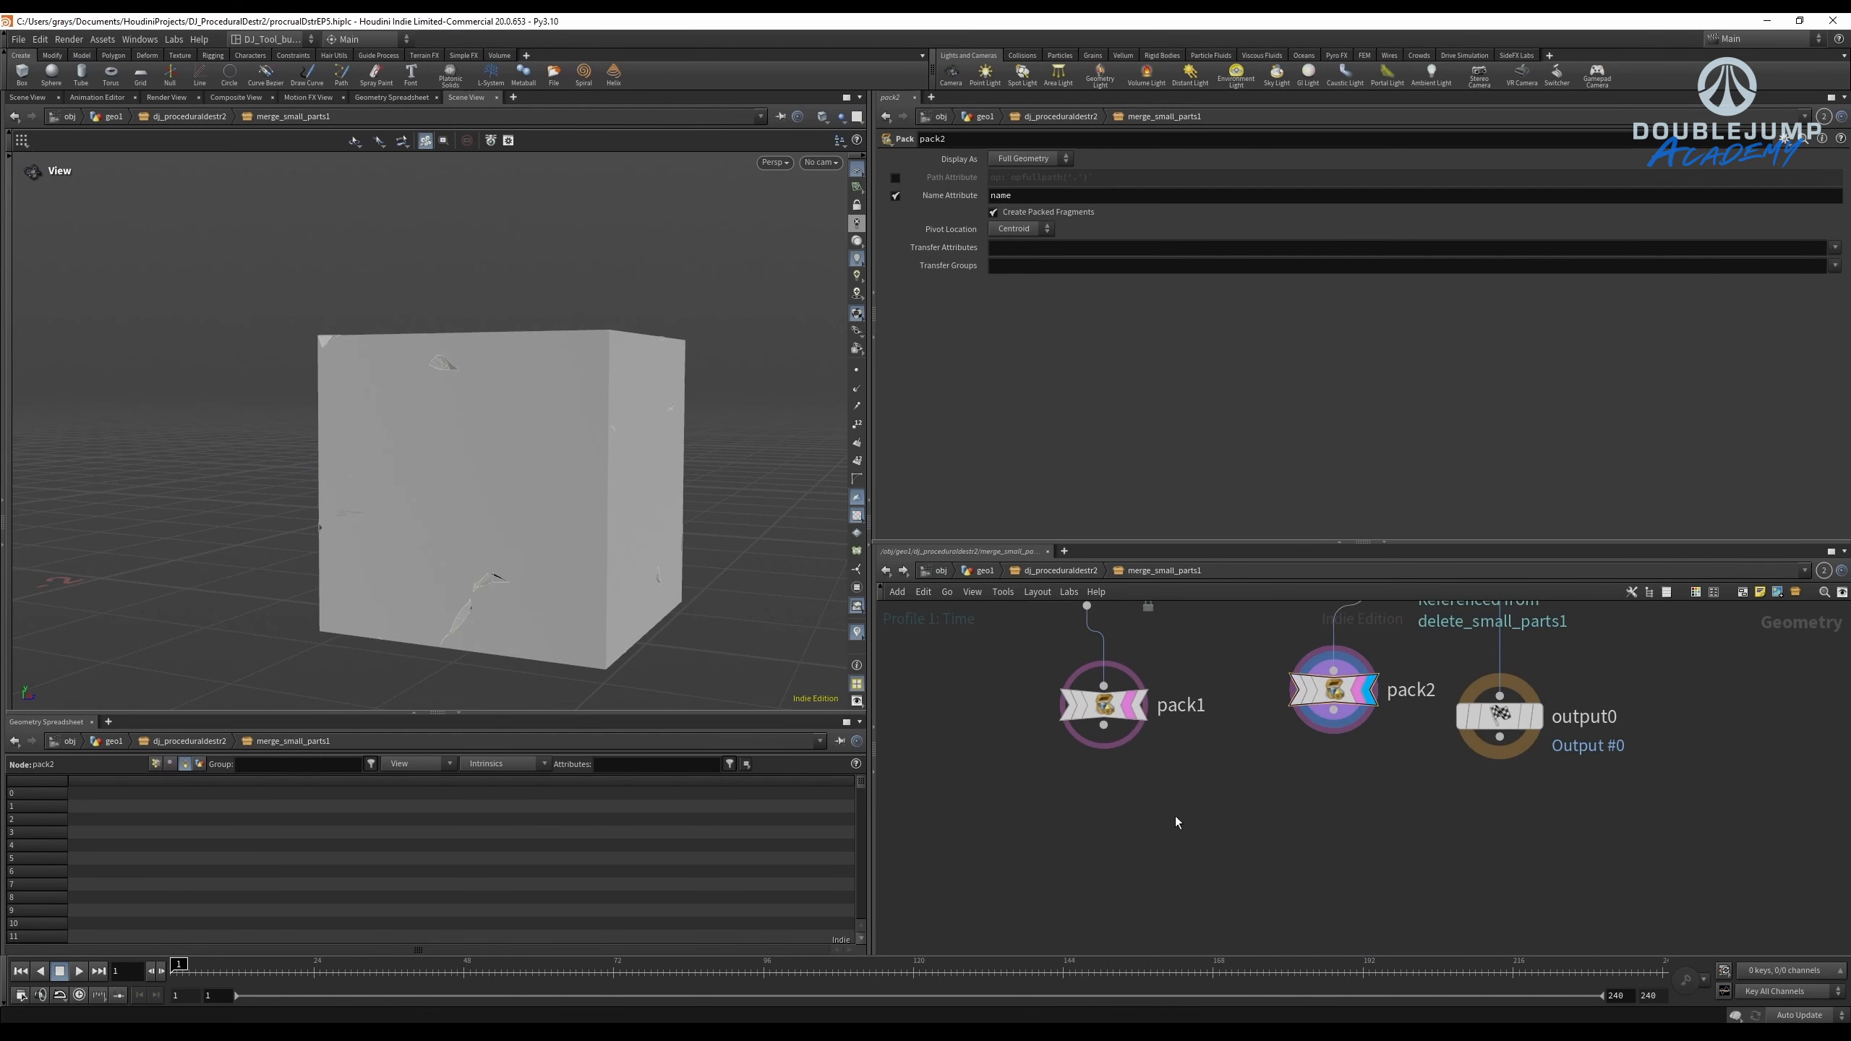
drag(1334, 670, 1309, 750)
key(ctrl+z)
drag(1401, 808, 1298, 640)
Set Transfer Attributes to name on both pack2 and pack1.
click(1035, 248)
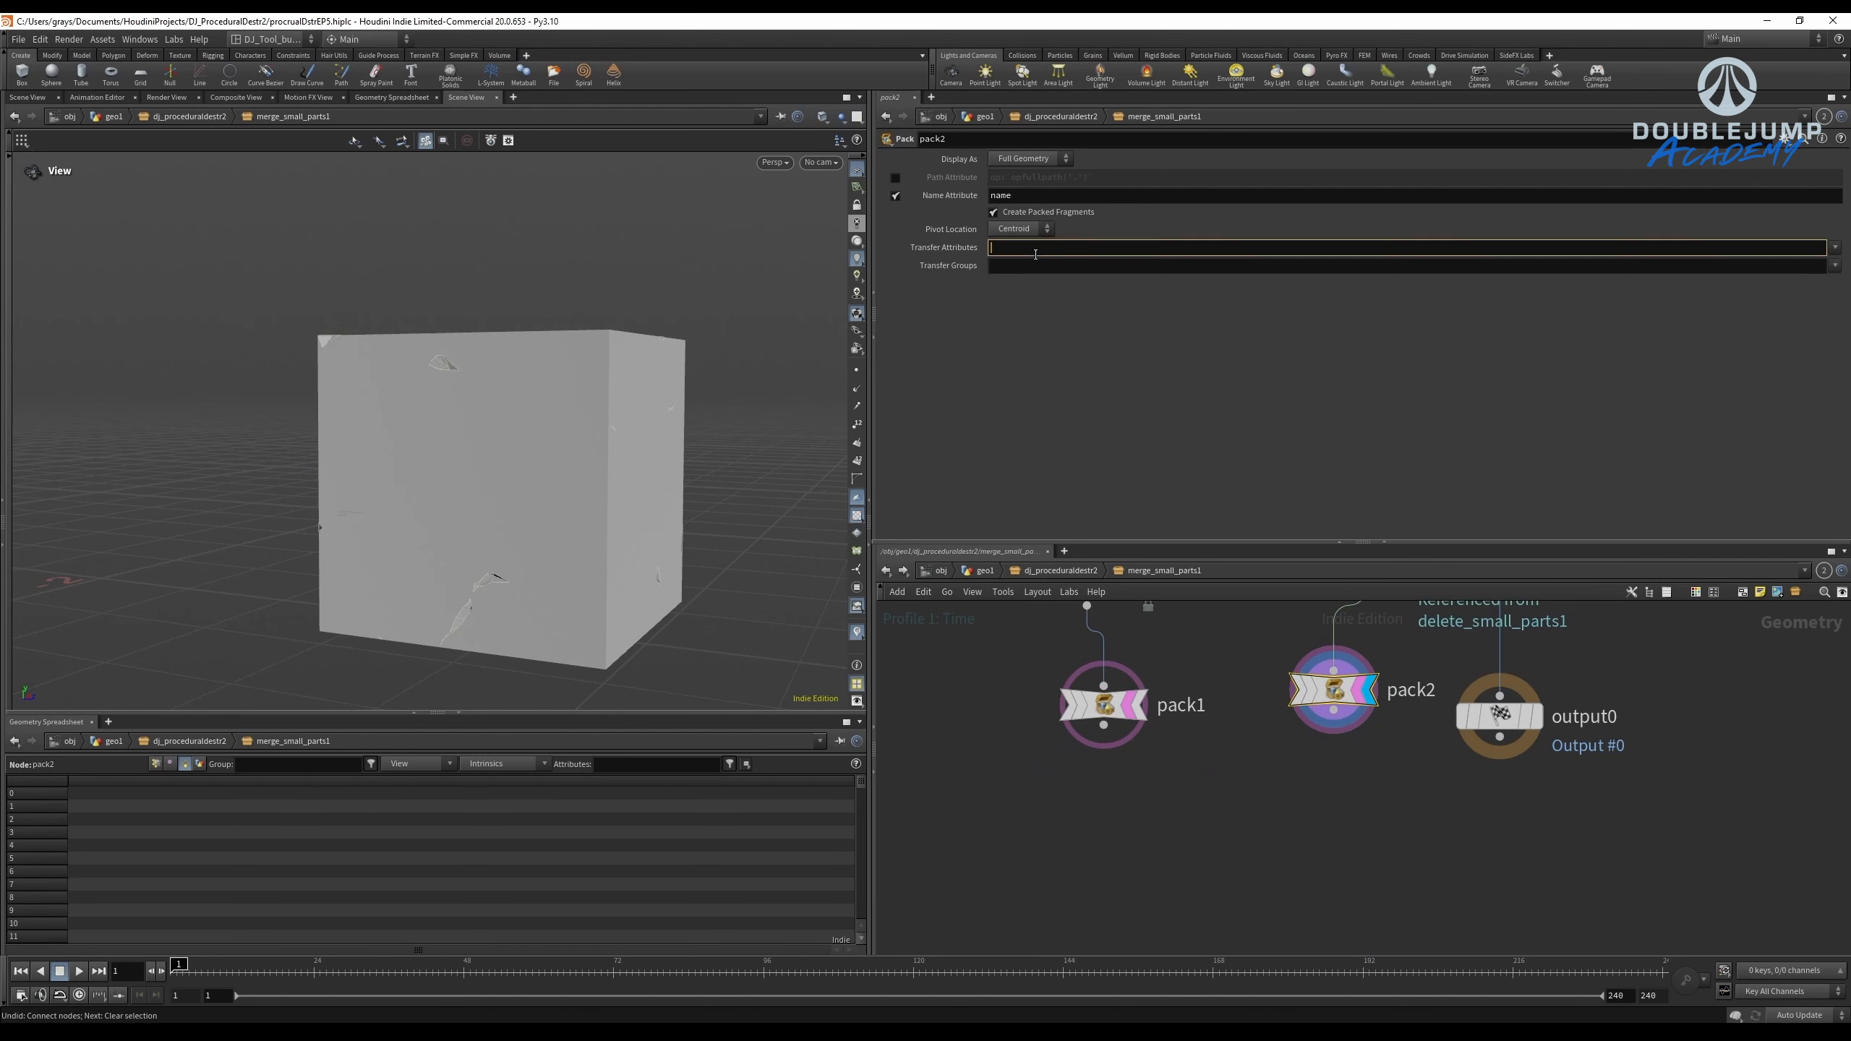
click(1834, 247)
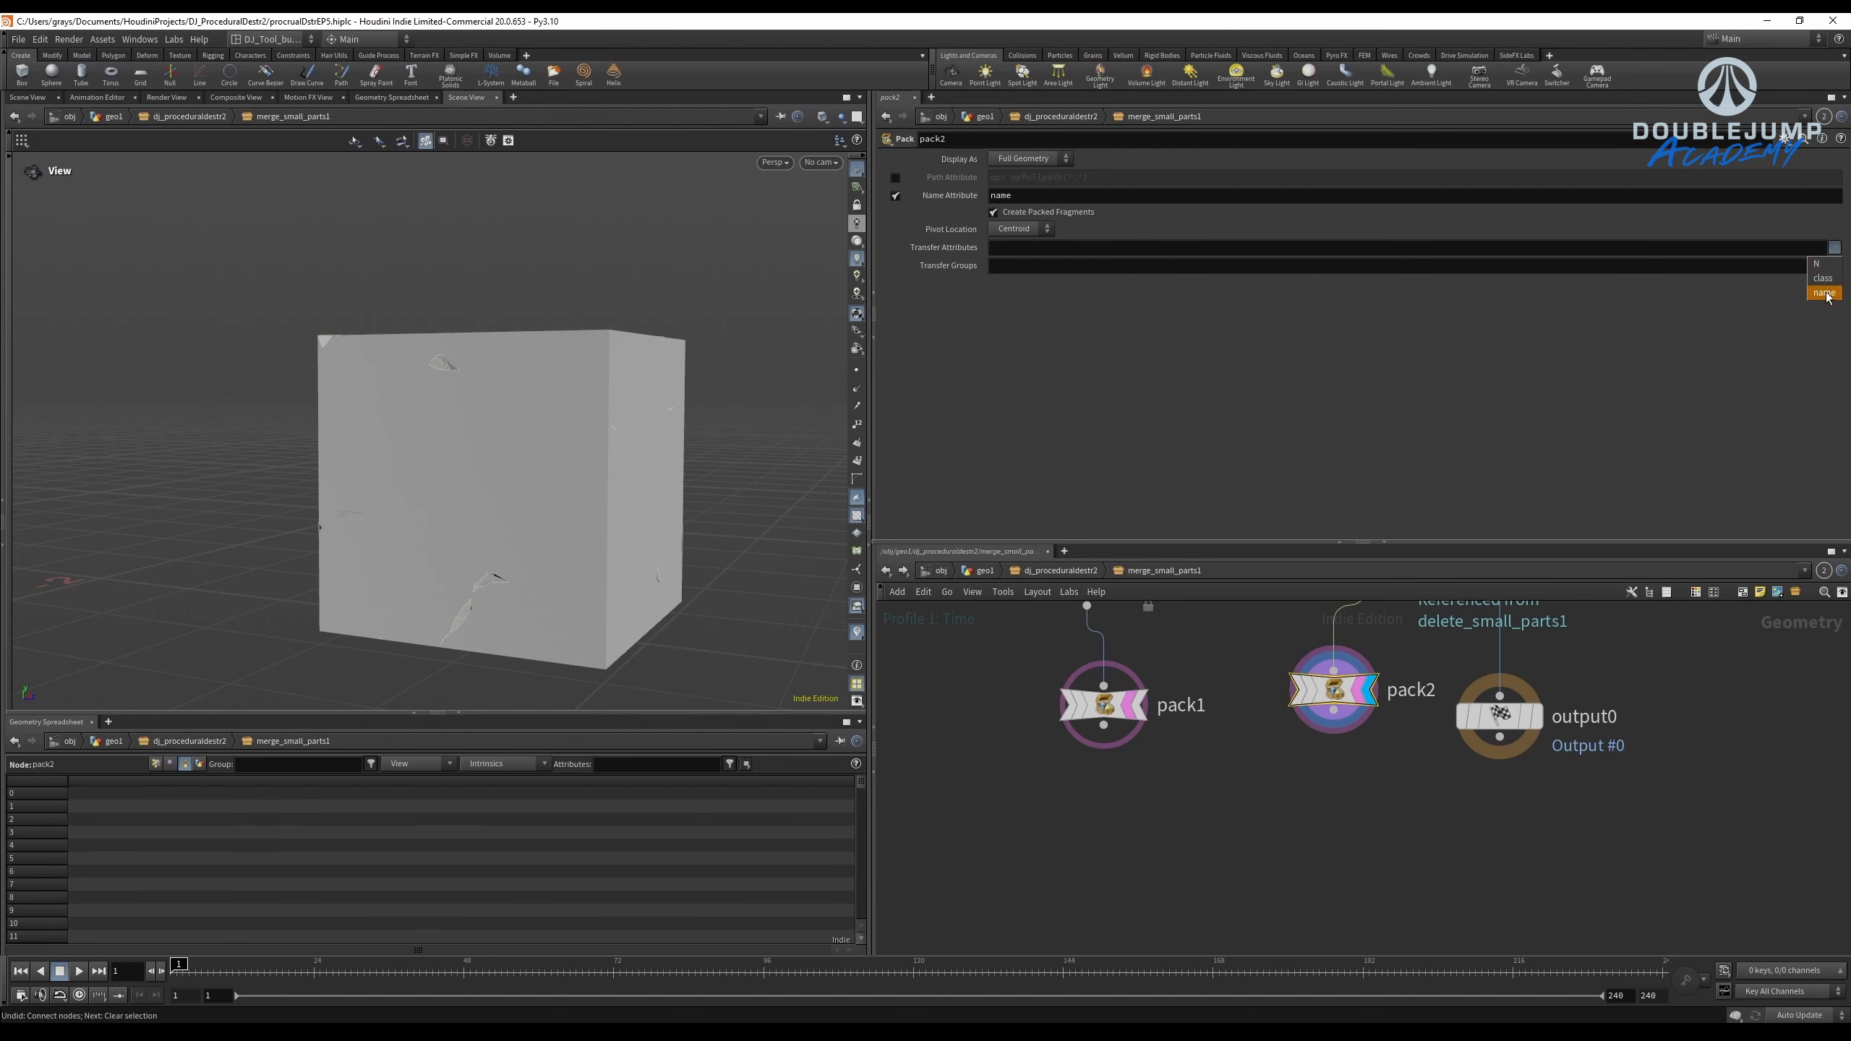
click(1824, 293)
click(1137, 689)
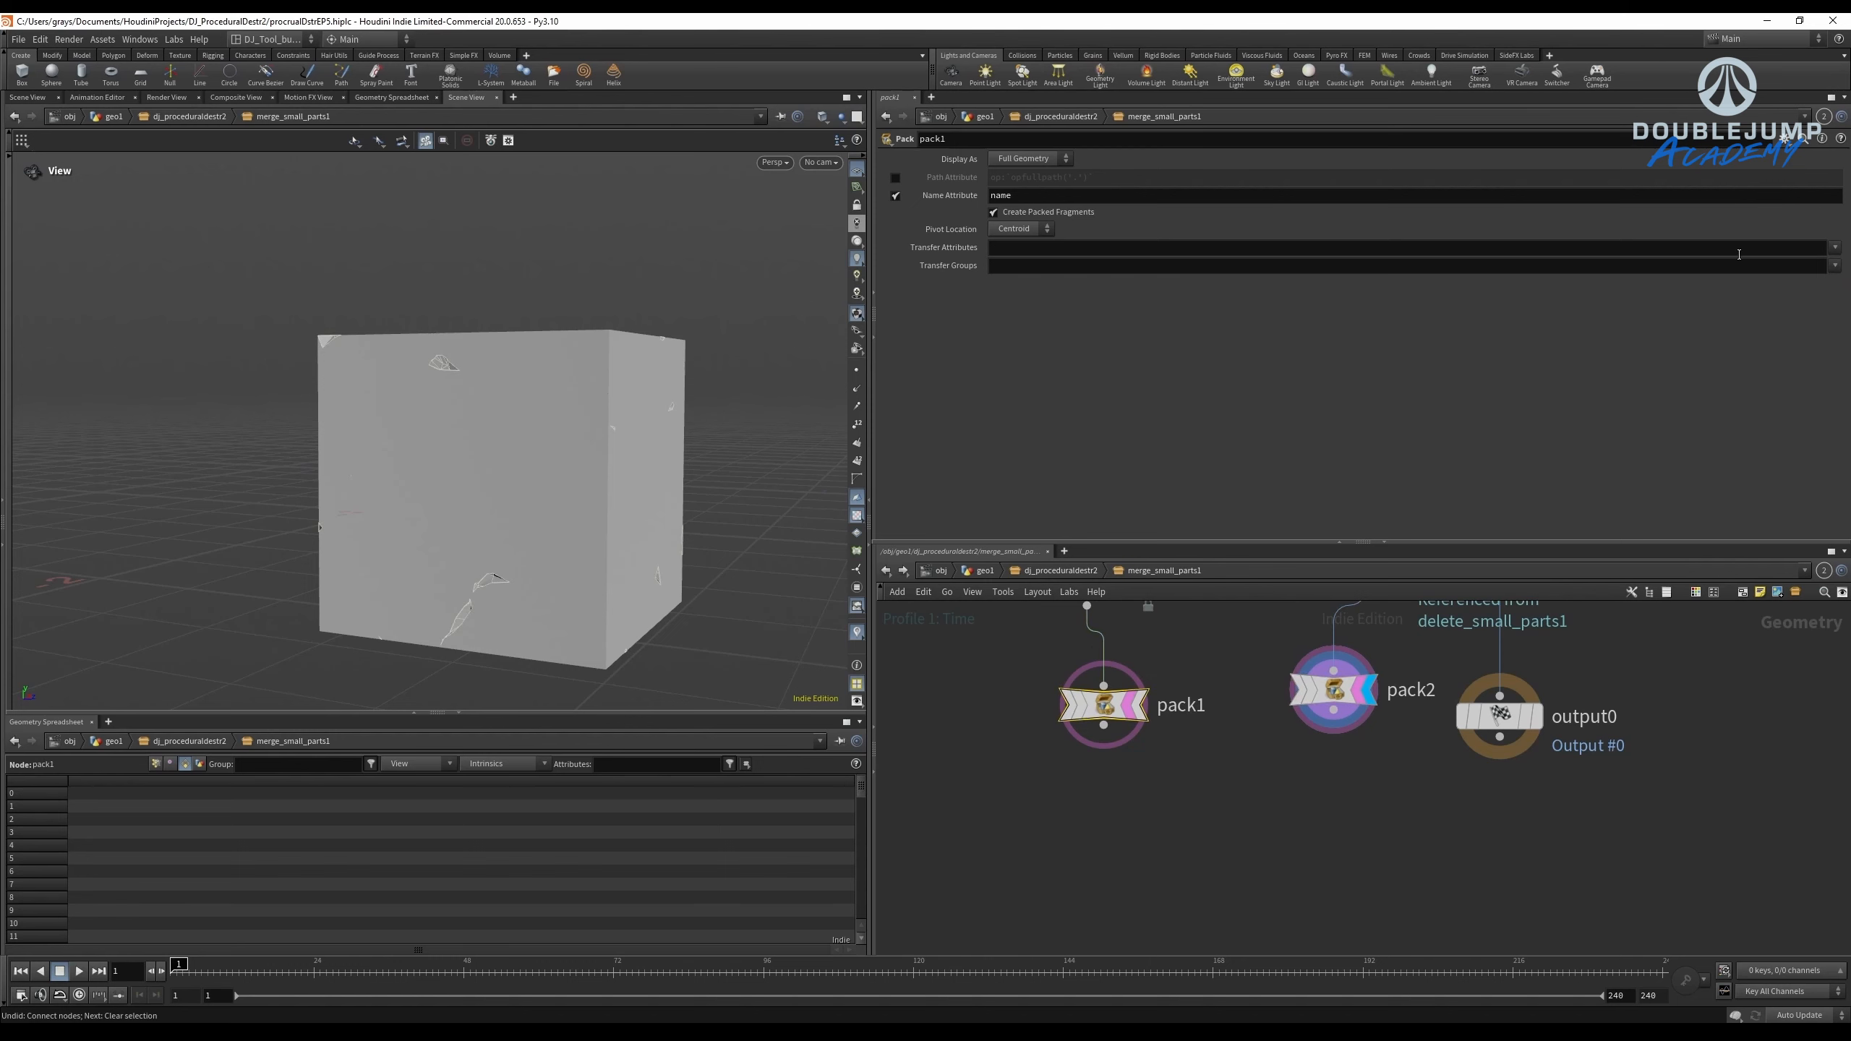
click(1824, 293)
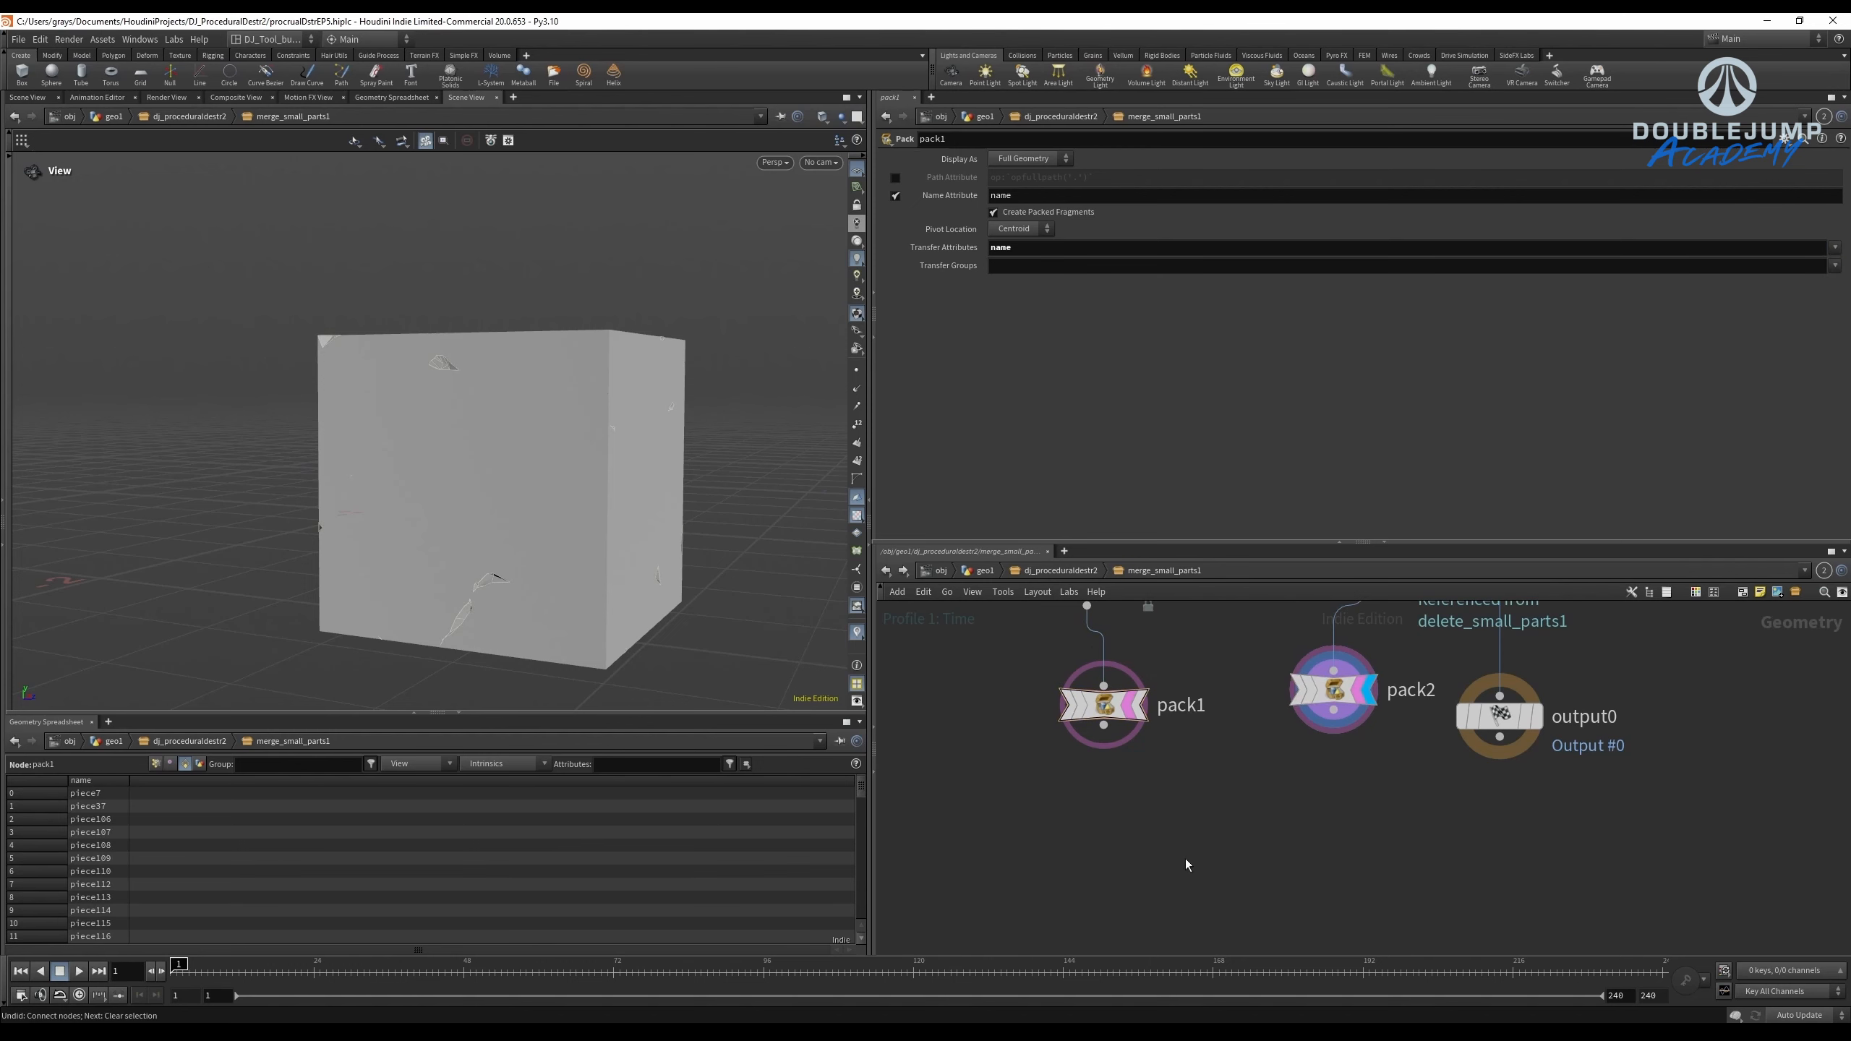
Add an Attribute Transfer node with pack1 in its first input and pack2 in its second.
key(Tab)
text(att t)
key(Return)
click(1186, 860)
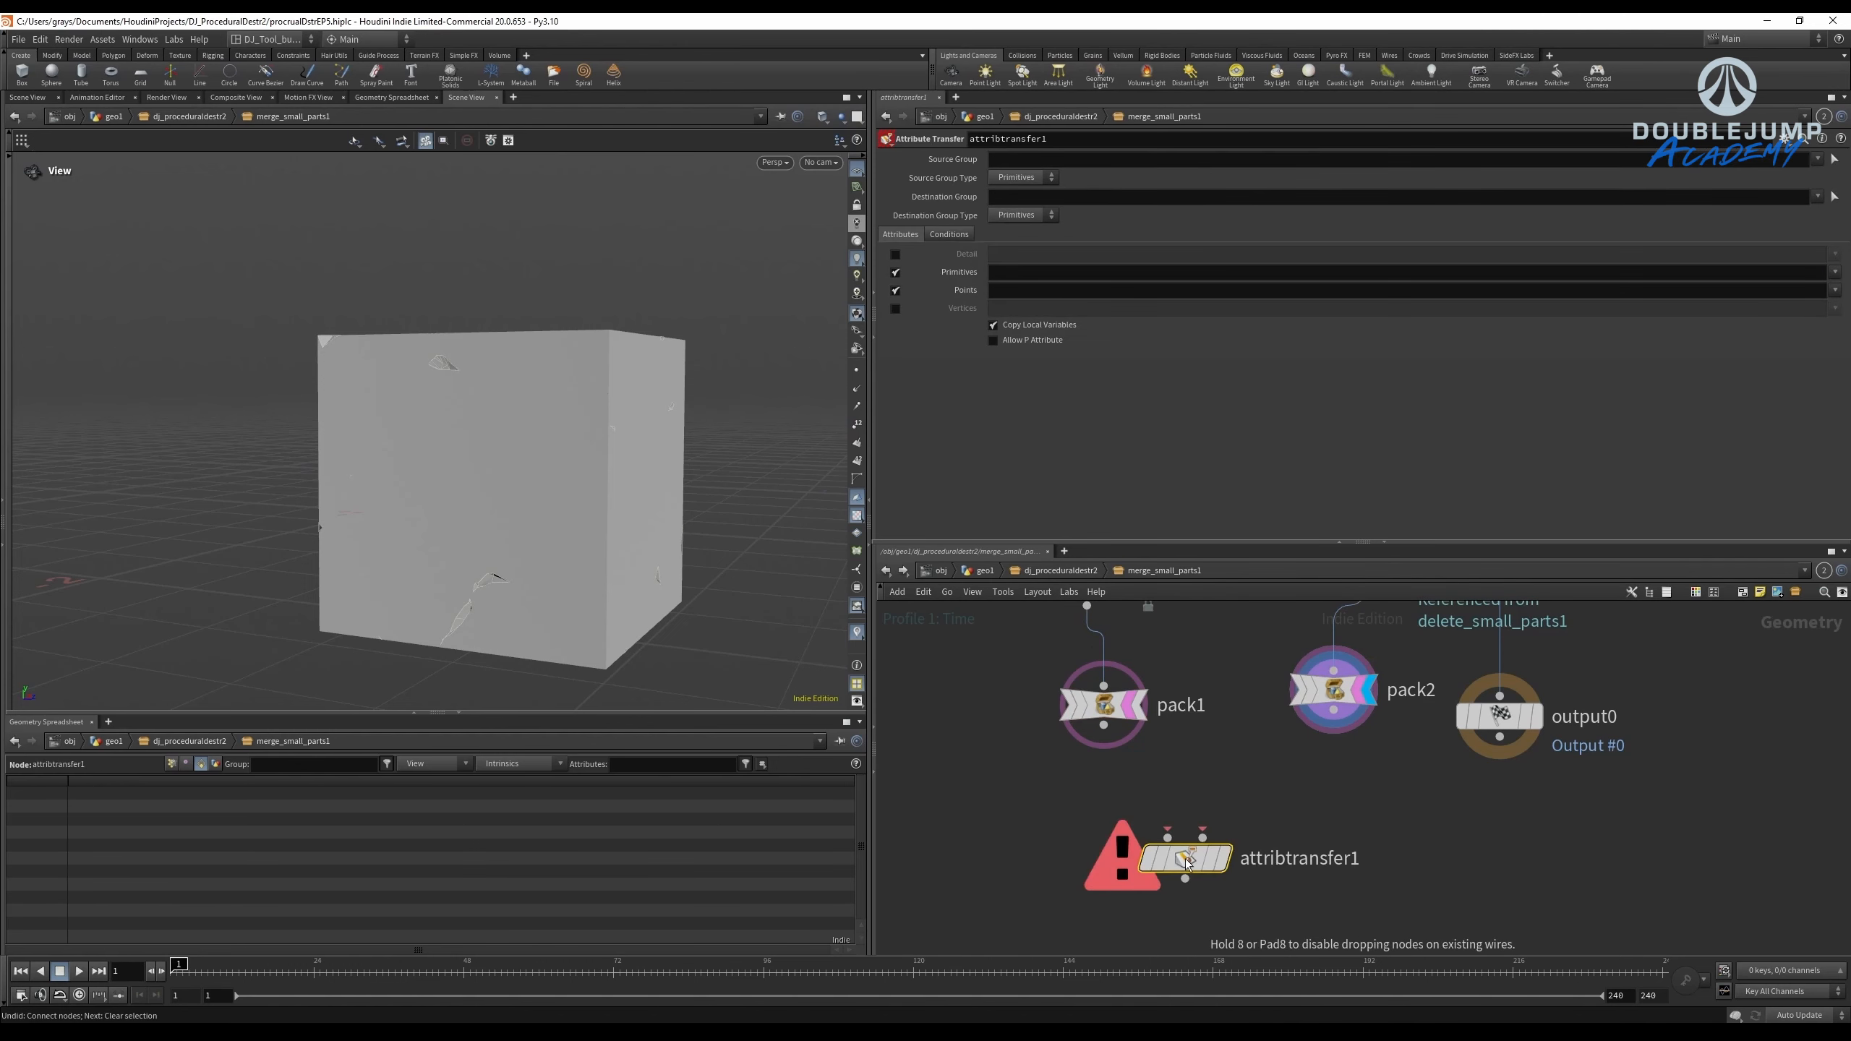
drag(1104, 725, 1171, 838)
drag(1339, 727, 1202, 837)
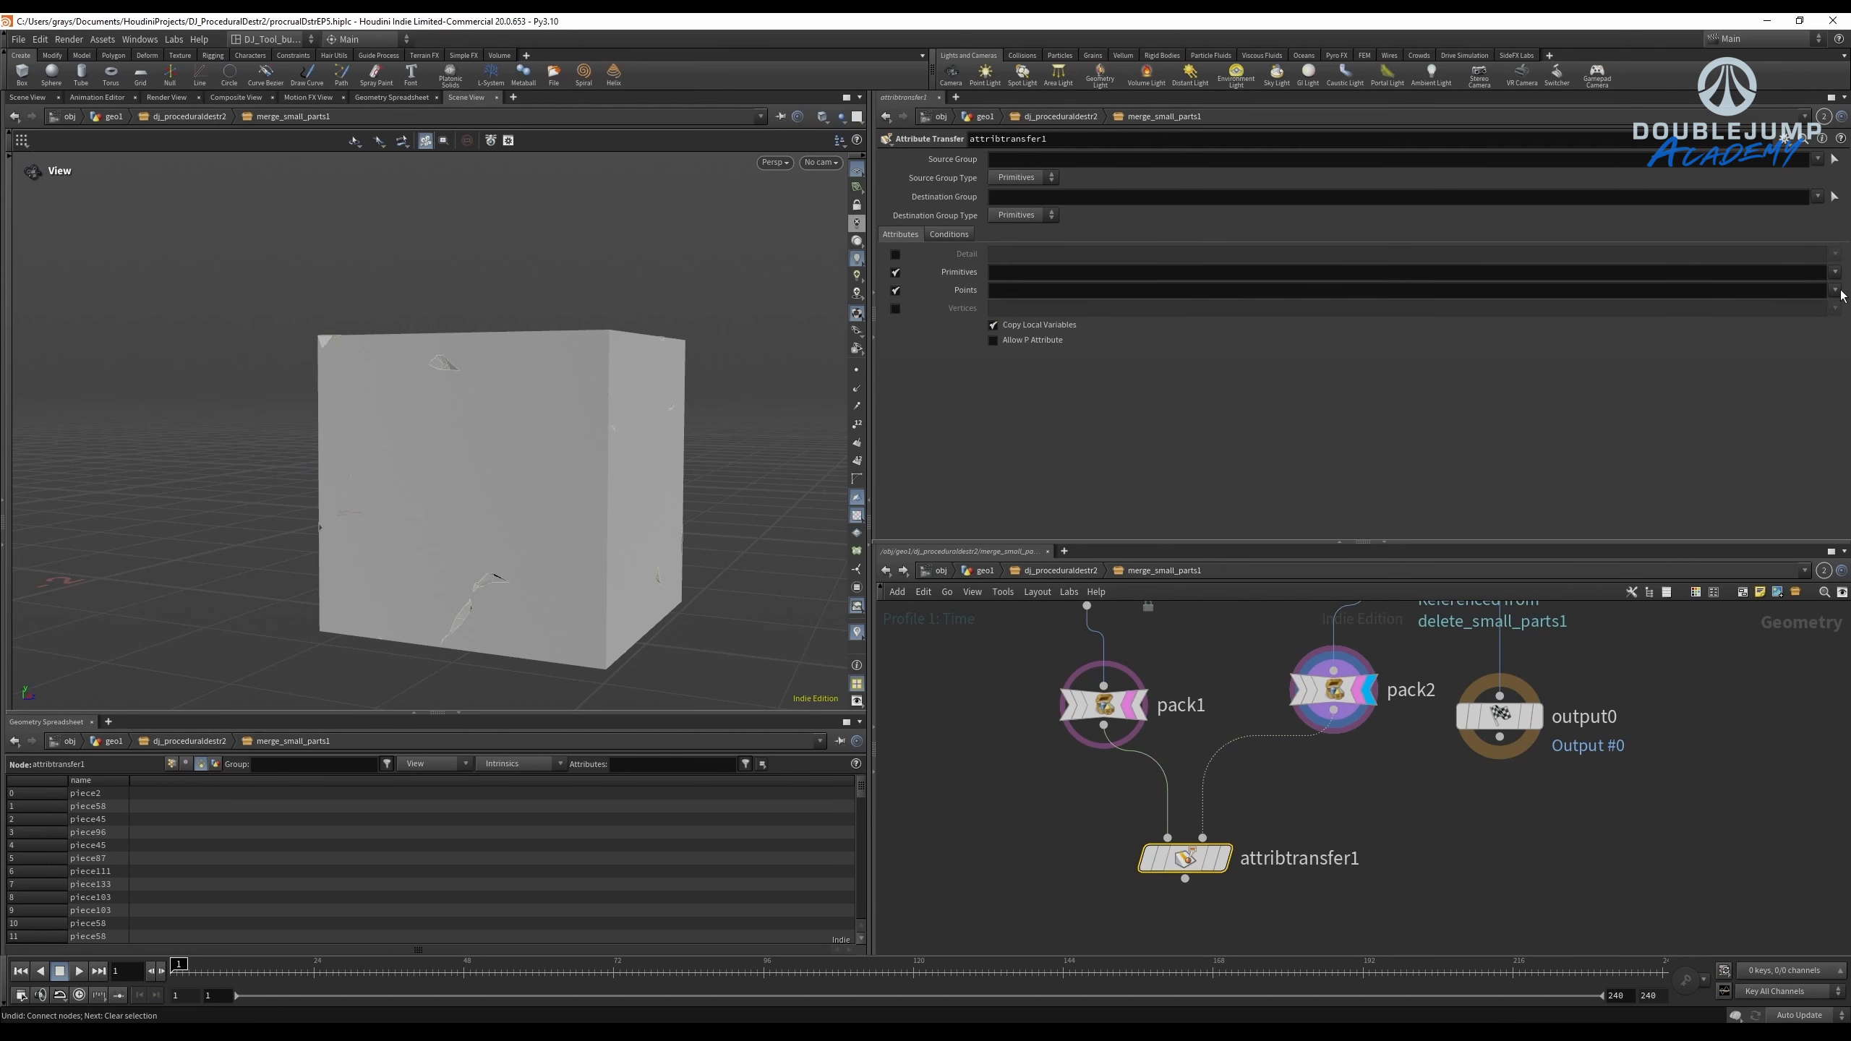
Set attribtransfer1 to transfer the name primitive attribute, disable point attributes and display the node.
click(1730, 289)
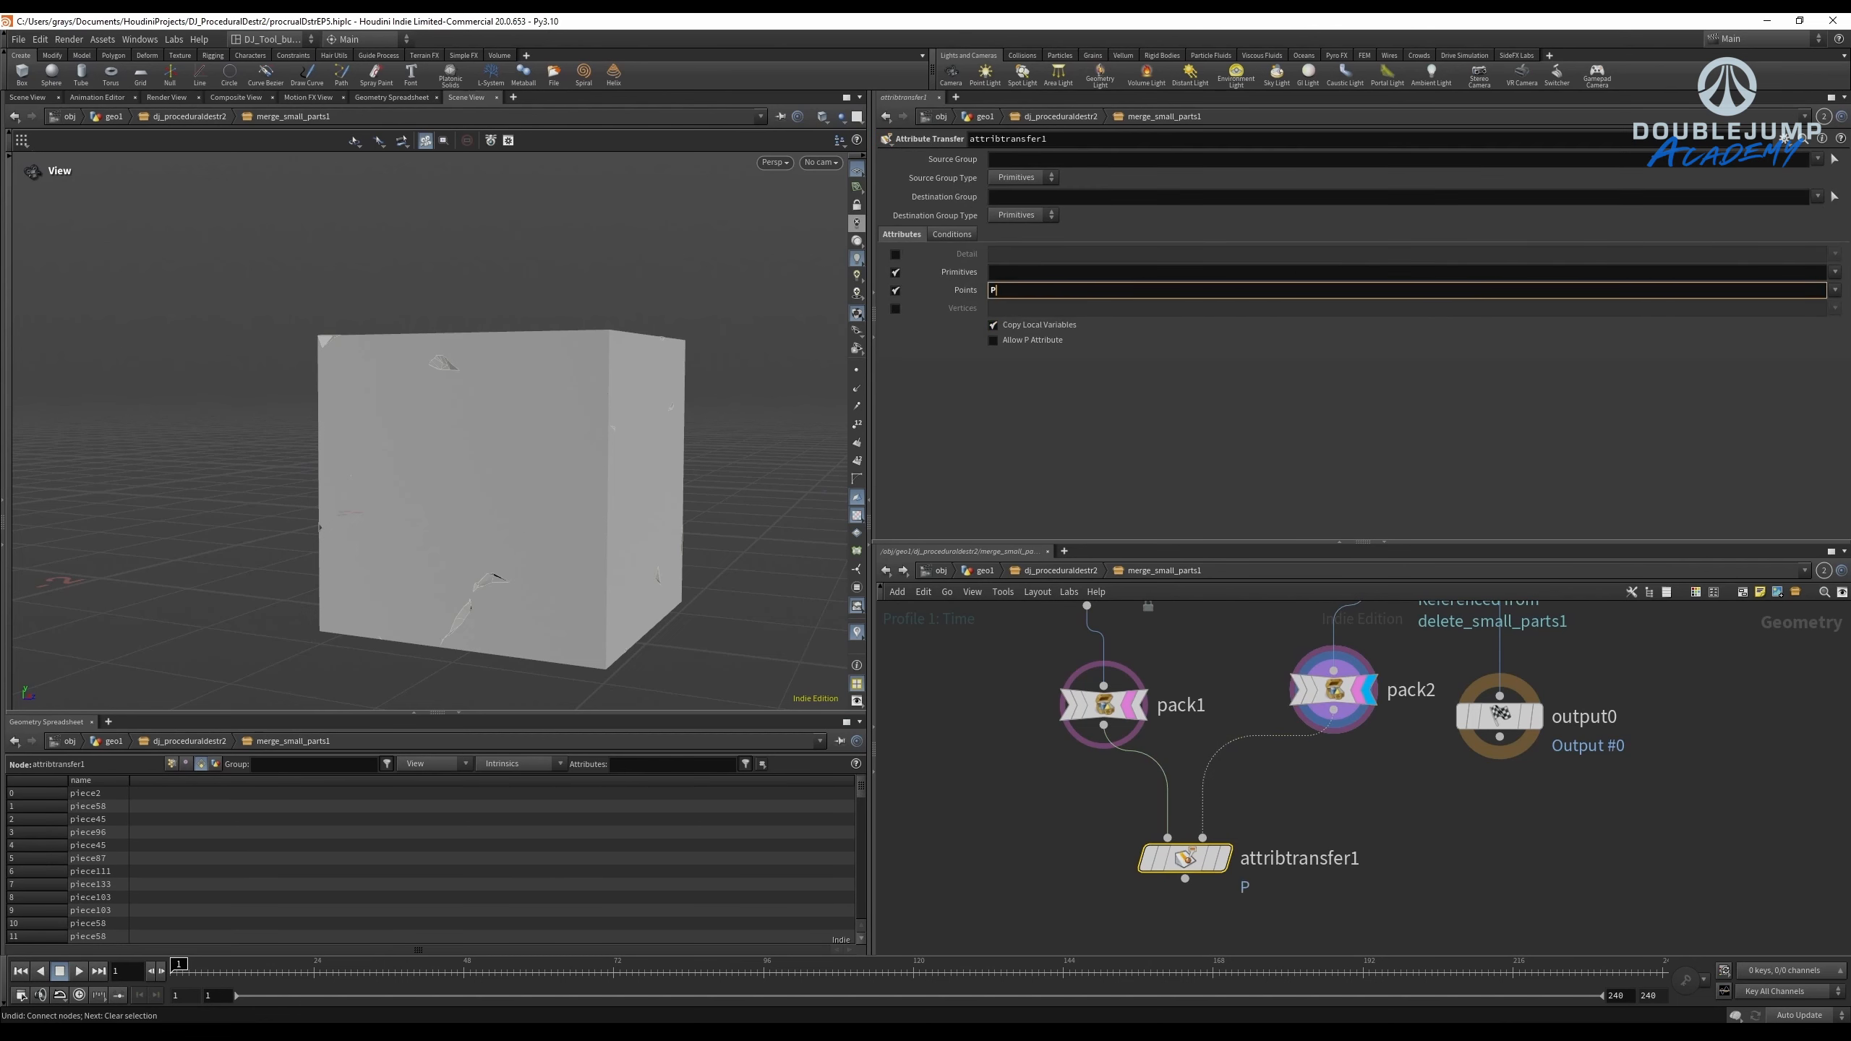
click(1836, 272)
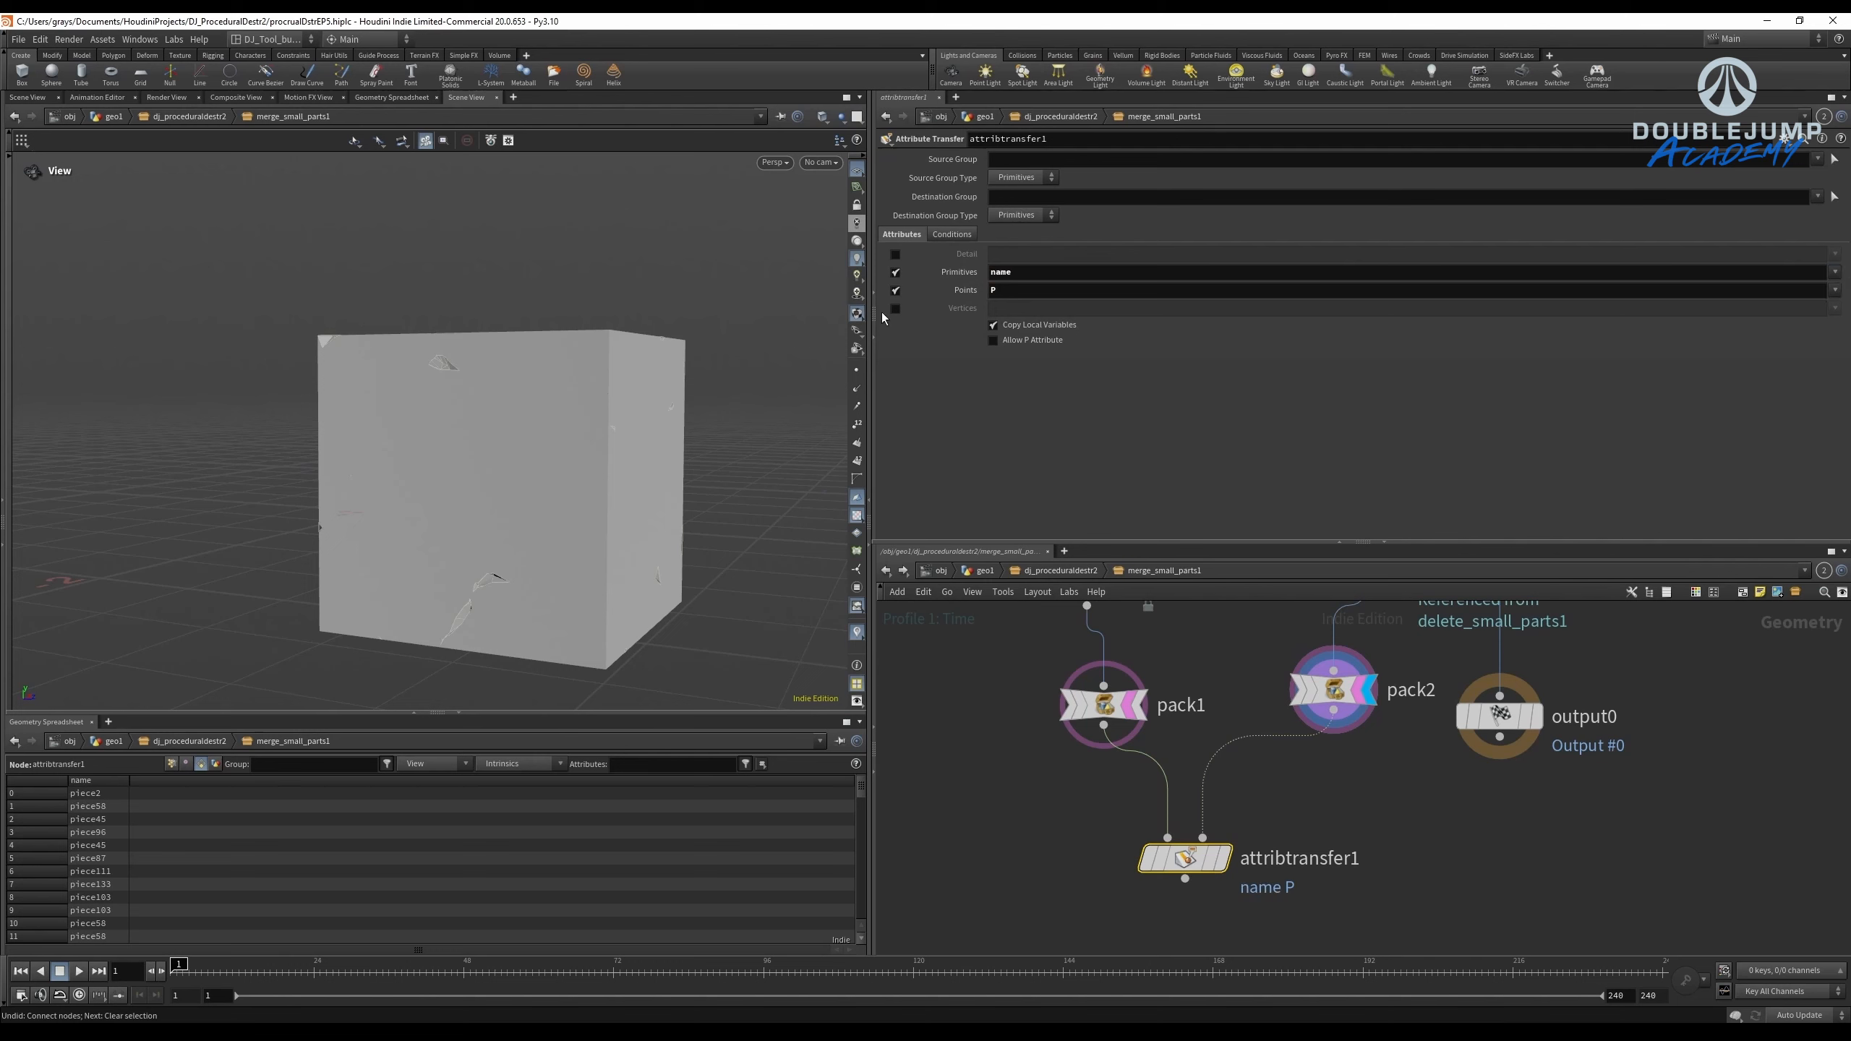
click(893, 291)
click(1218, 860)
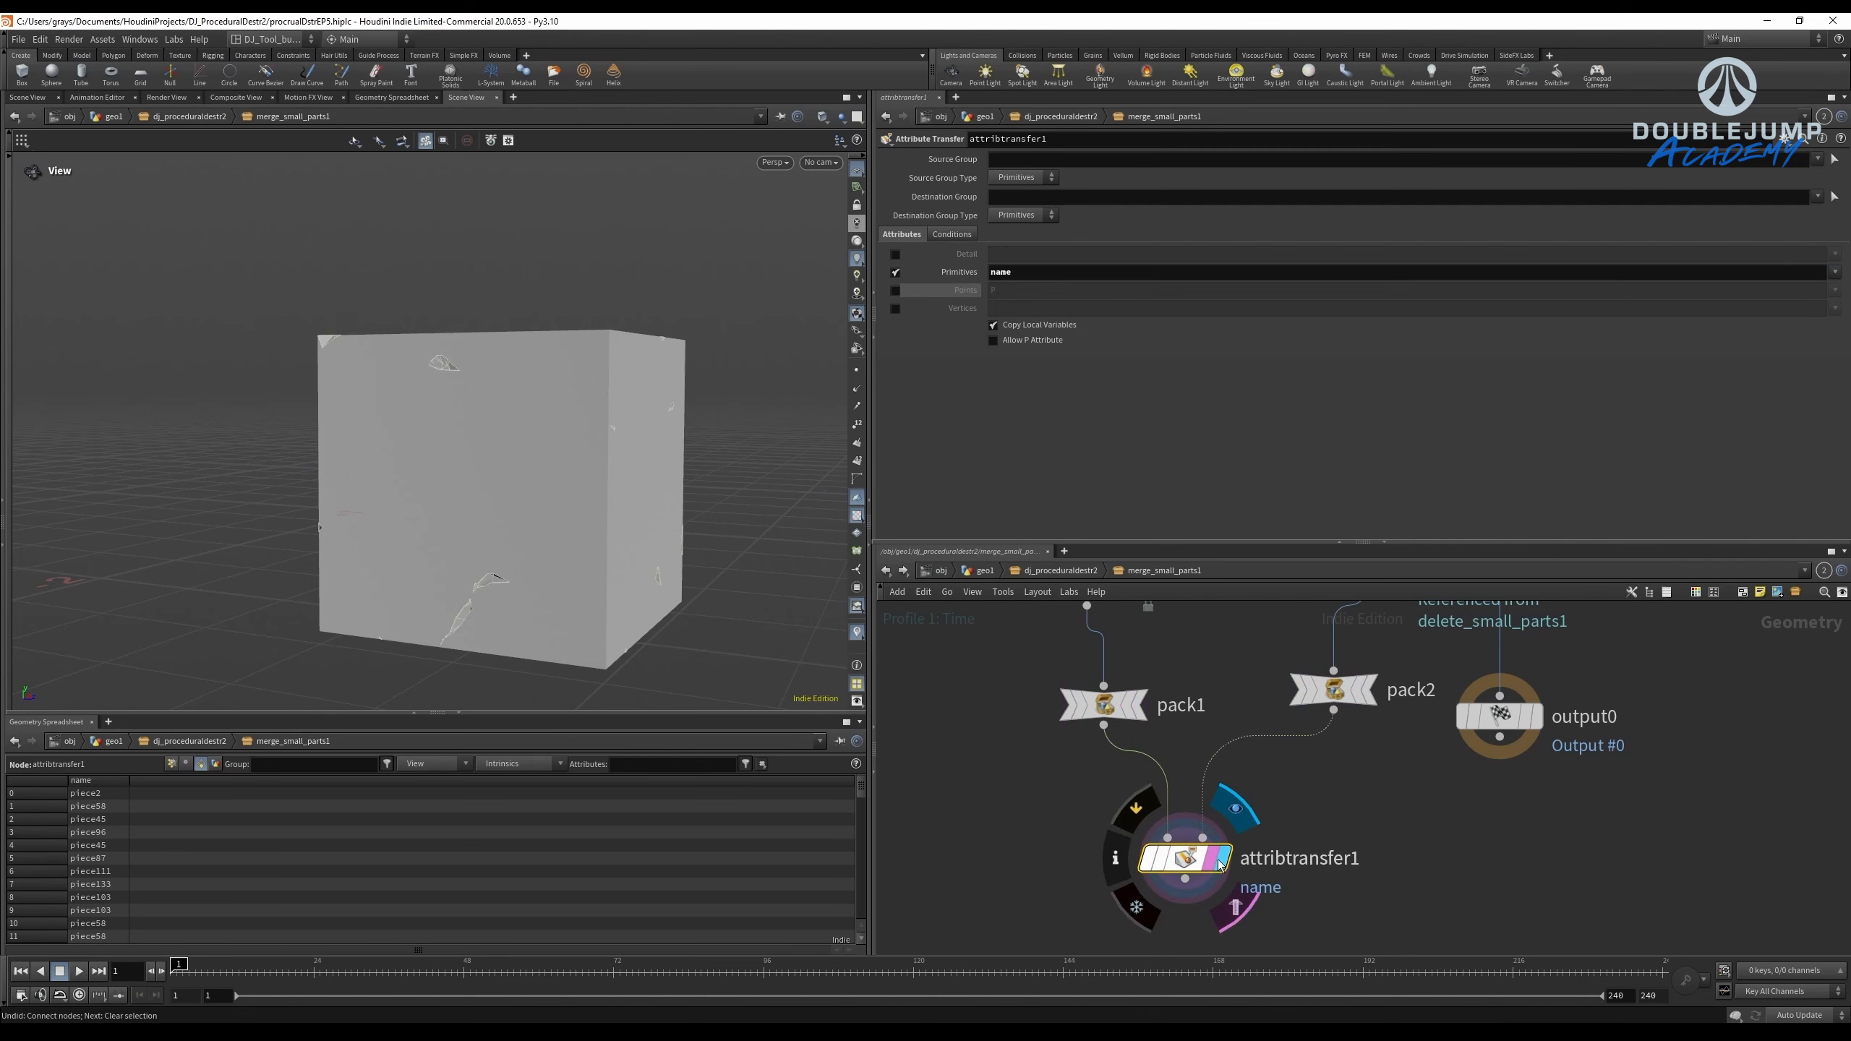
Compare the geometry of pack2 with the small pieces from attribtransfer1 by displaying each node in turn.
drag(501, 455, 534, 519)
click(1356, 693)
click(1356, 693)
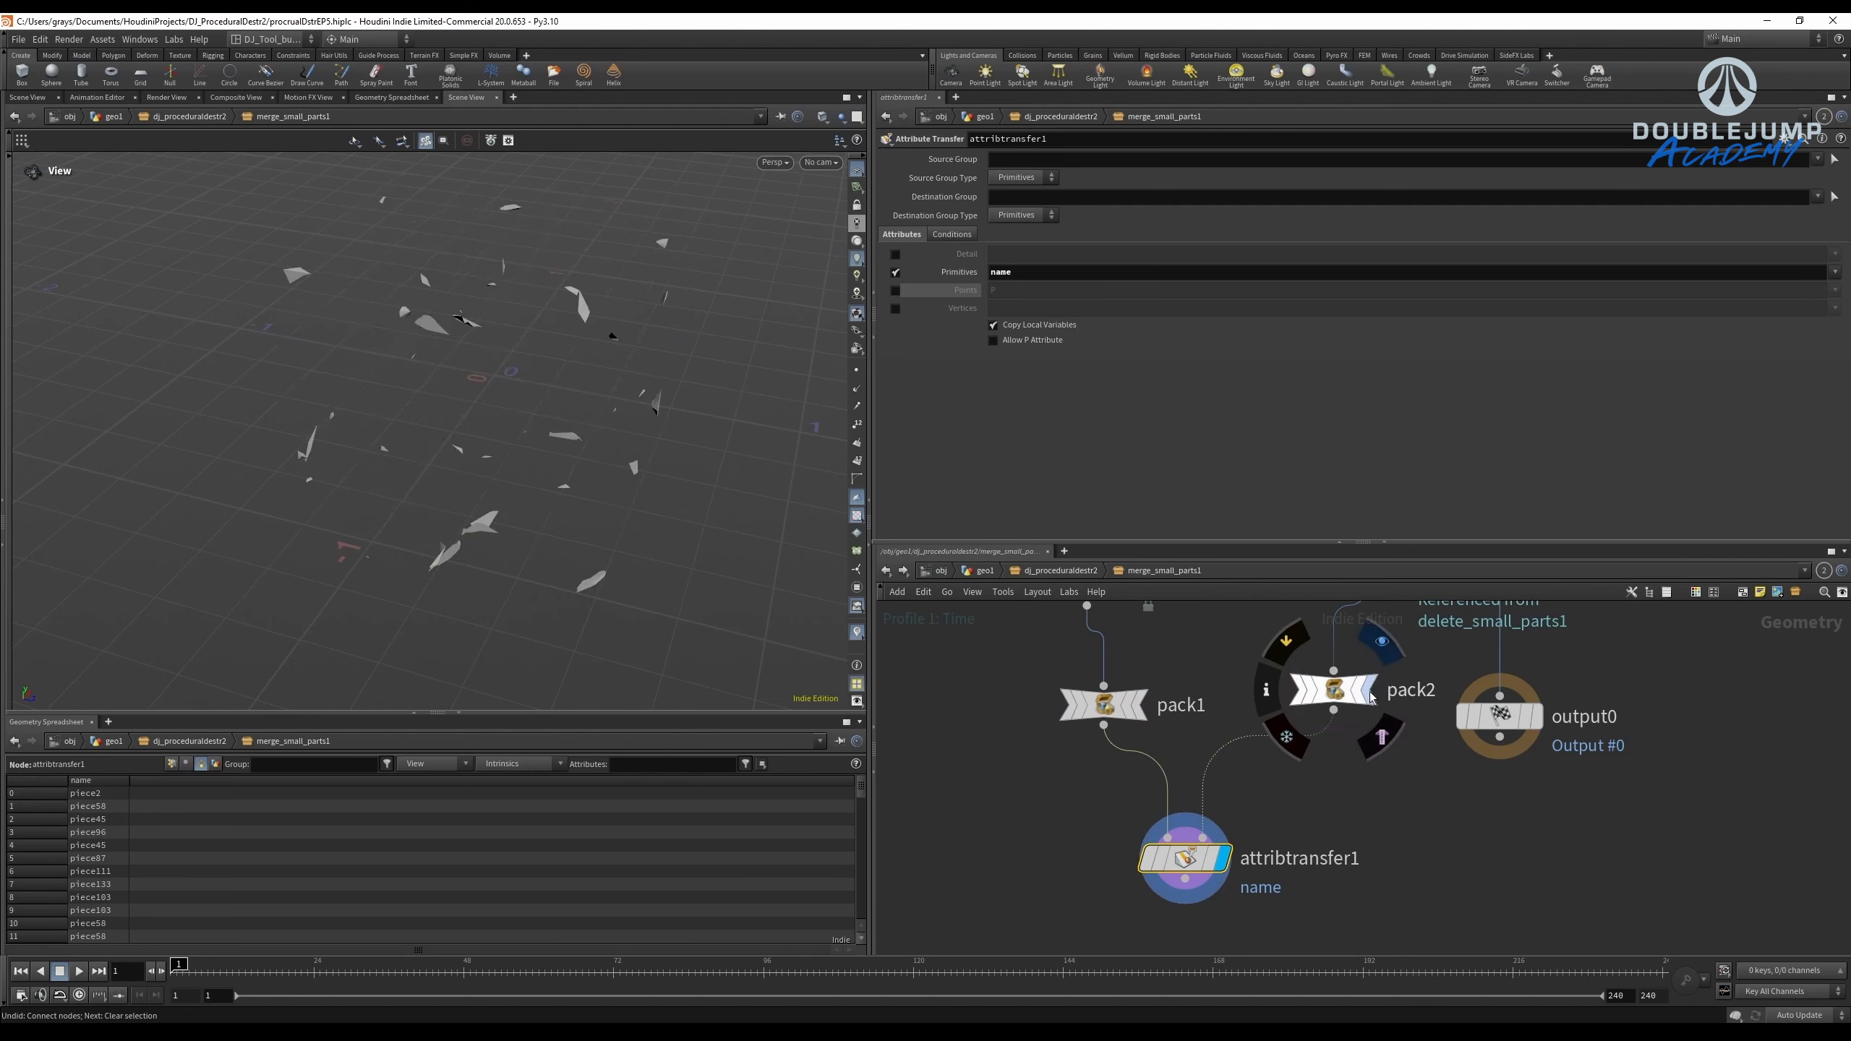
click(1370, 691)
click(1186, 858)
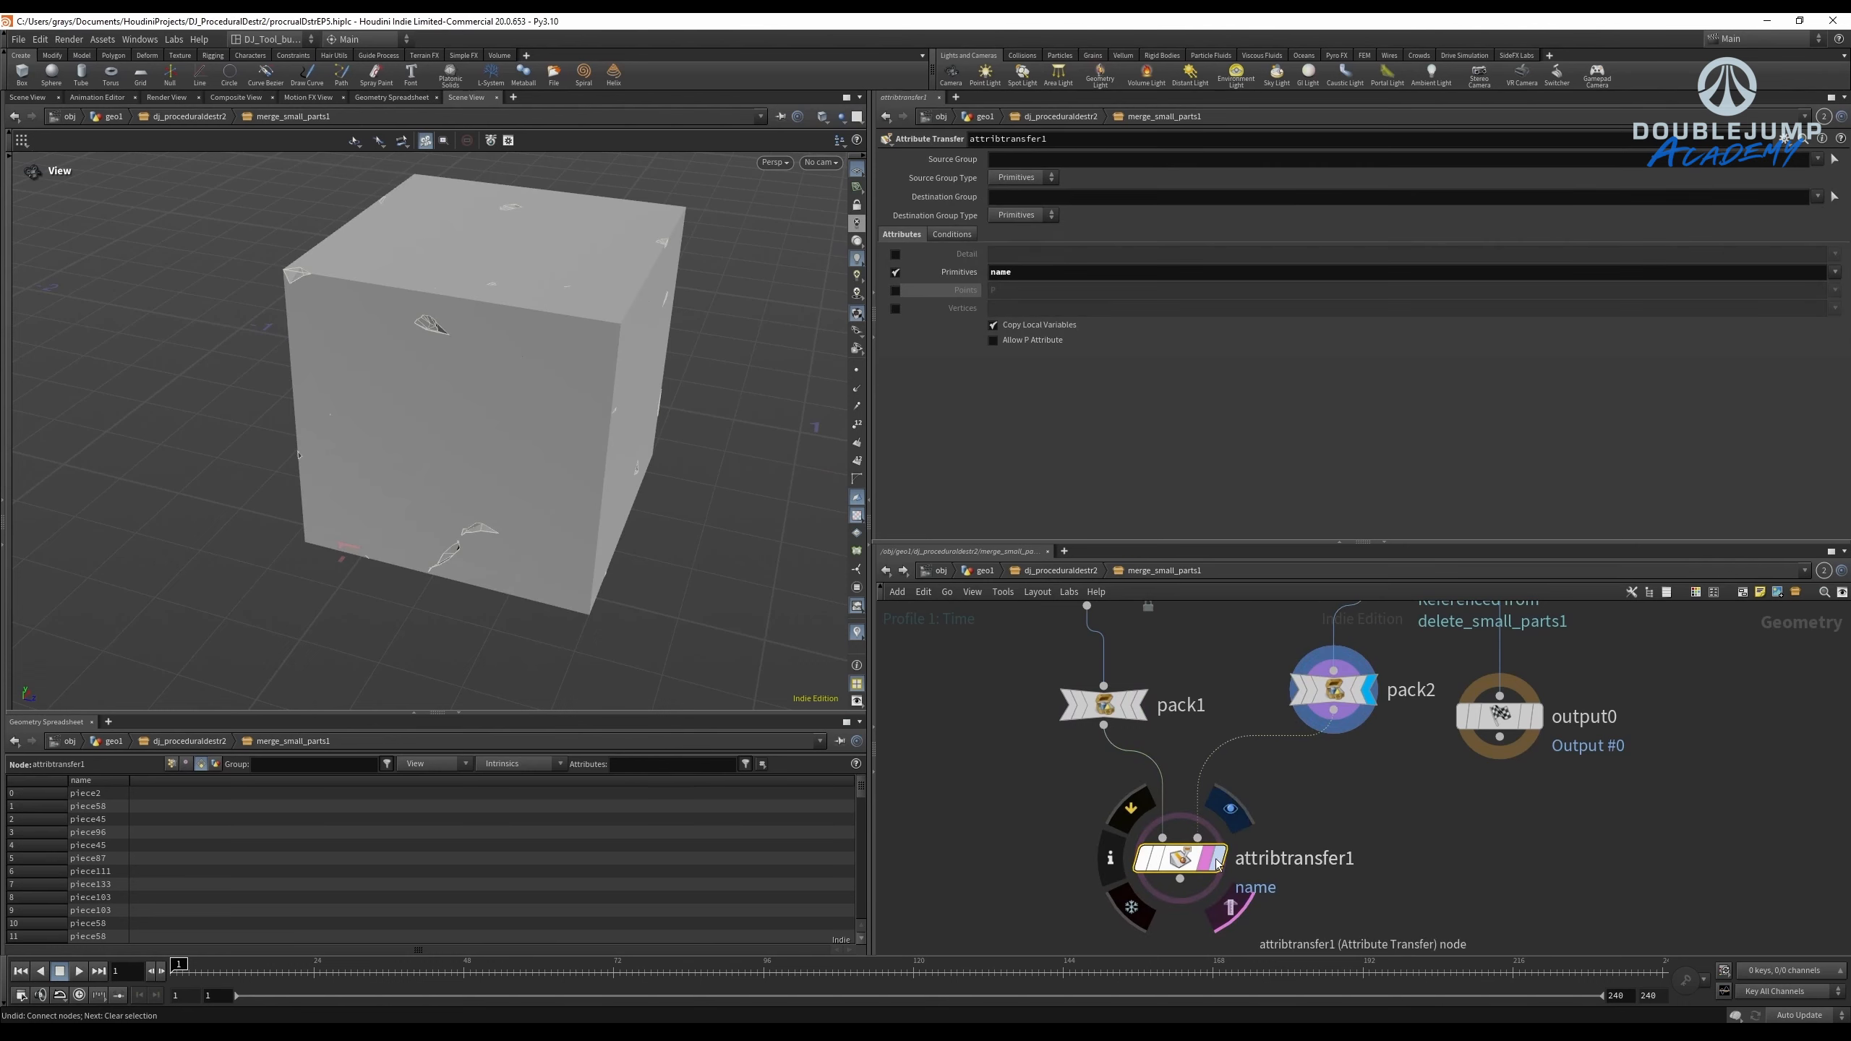
click(1218, 860)
Add an Unpack node fed by attribtransfer1, set its Transfer Attributes to name, and display it.
middle_drag(1348, 850, 1283, 767)
key(Tab)
text(unpa)
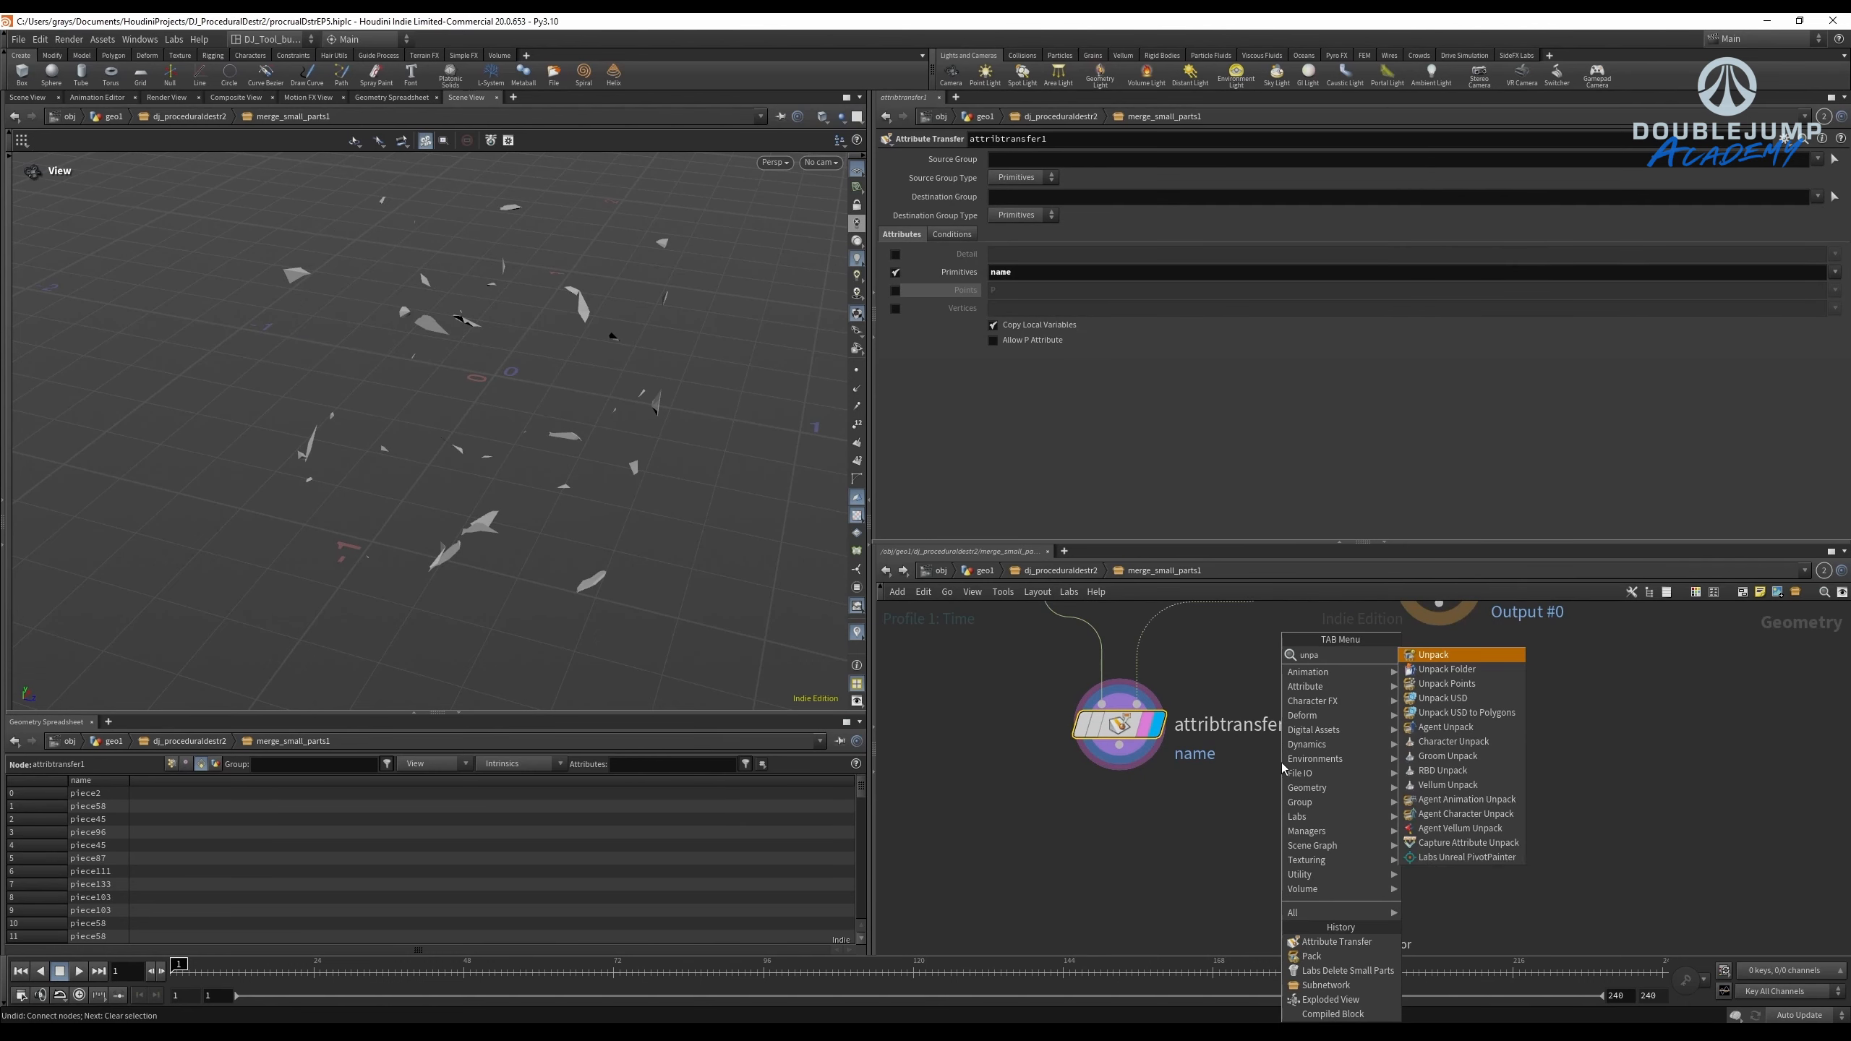
key(Return)
click(1283, 764)
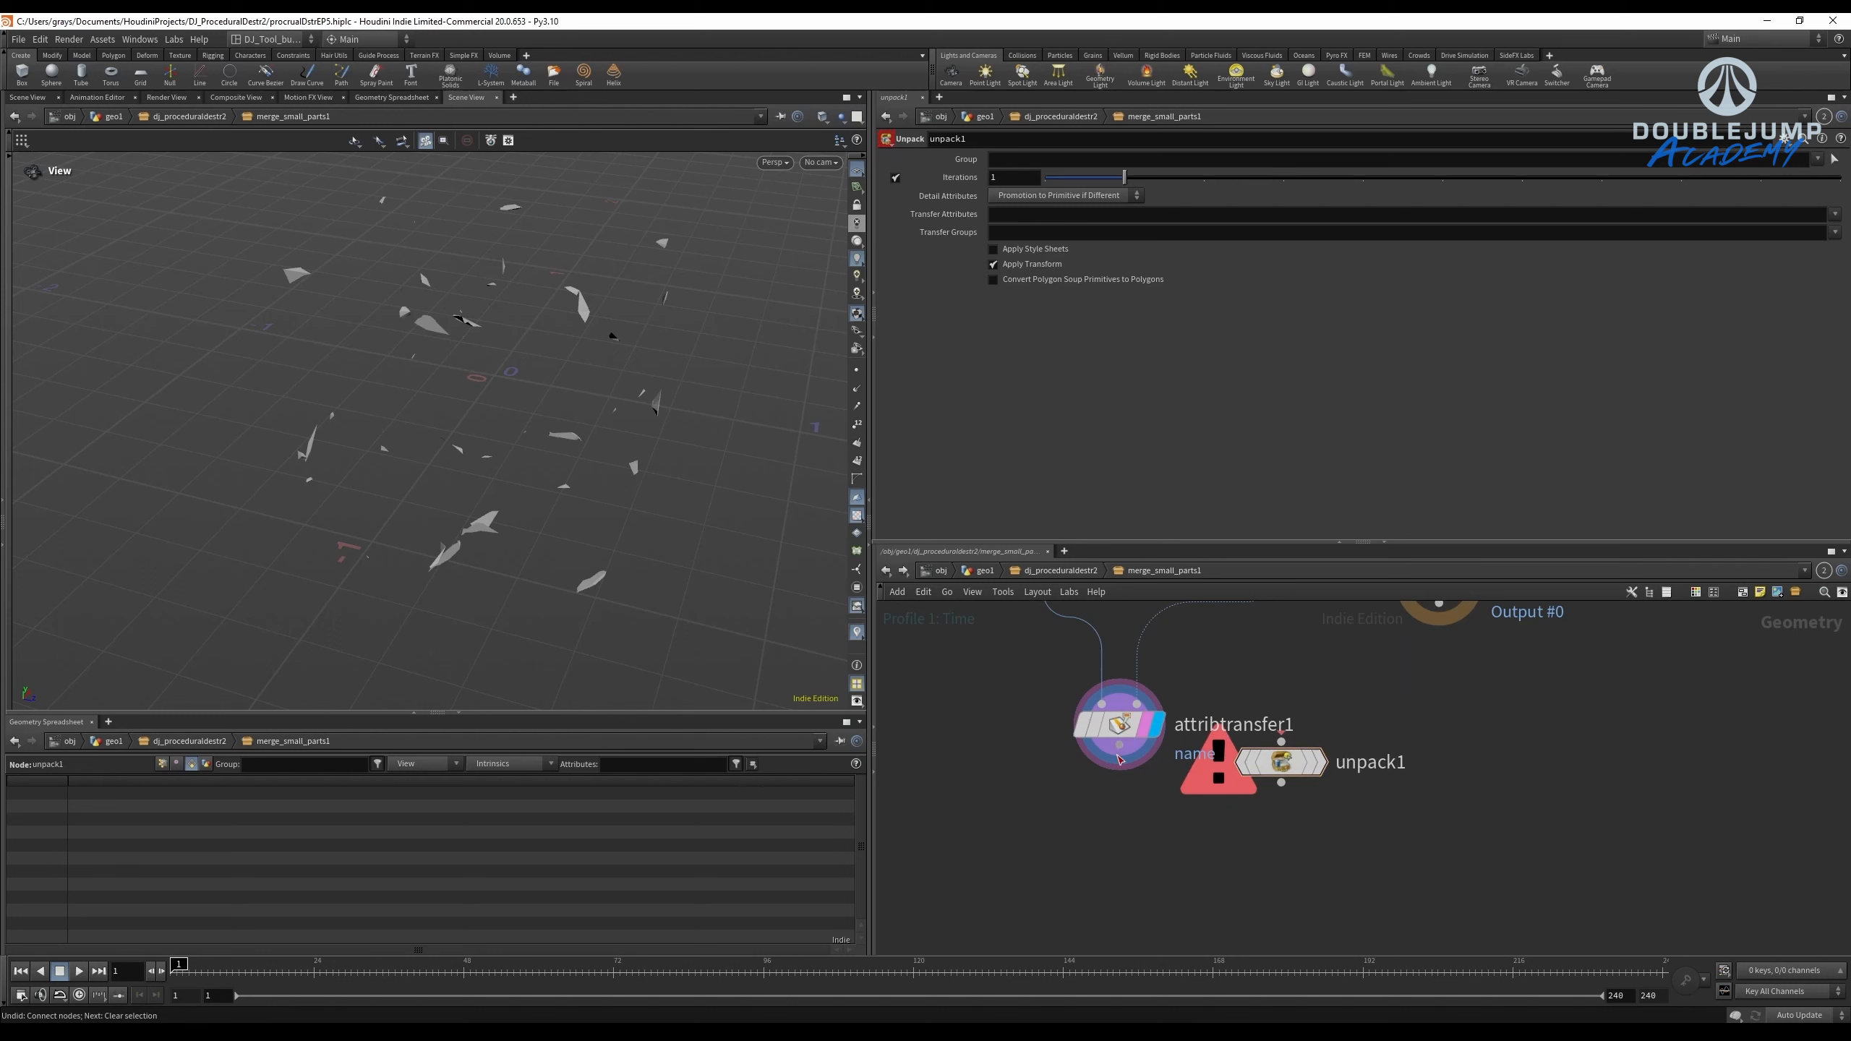
drag(1119, 757, 1282, 742)
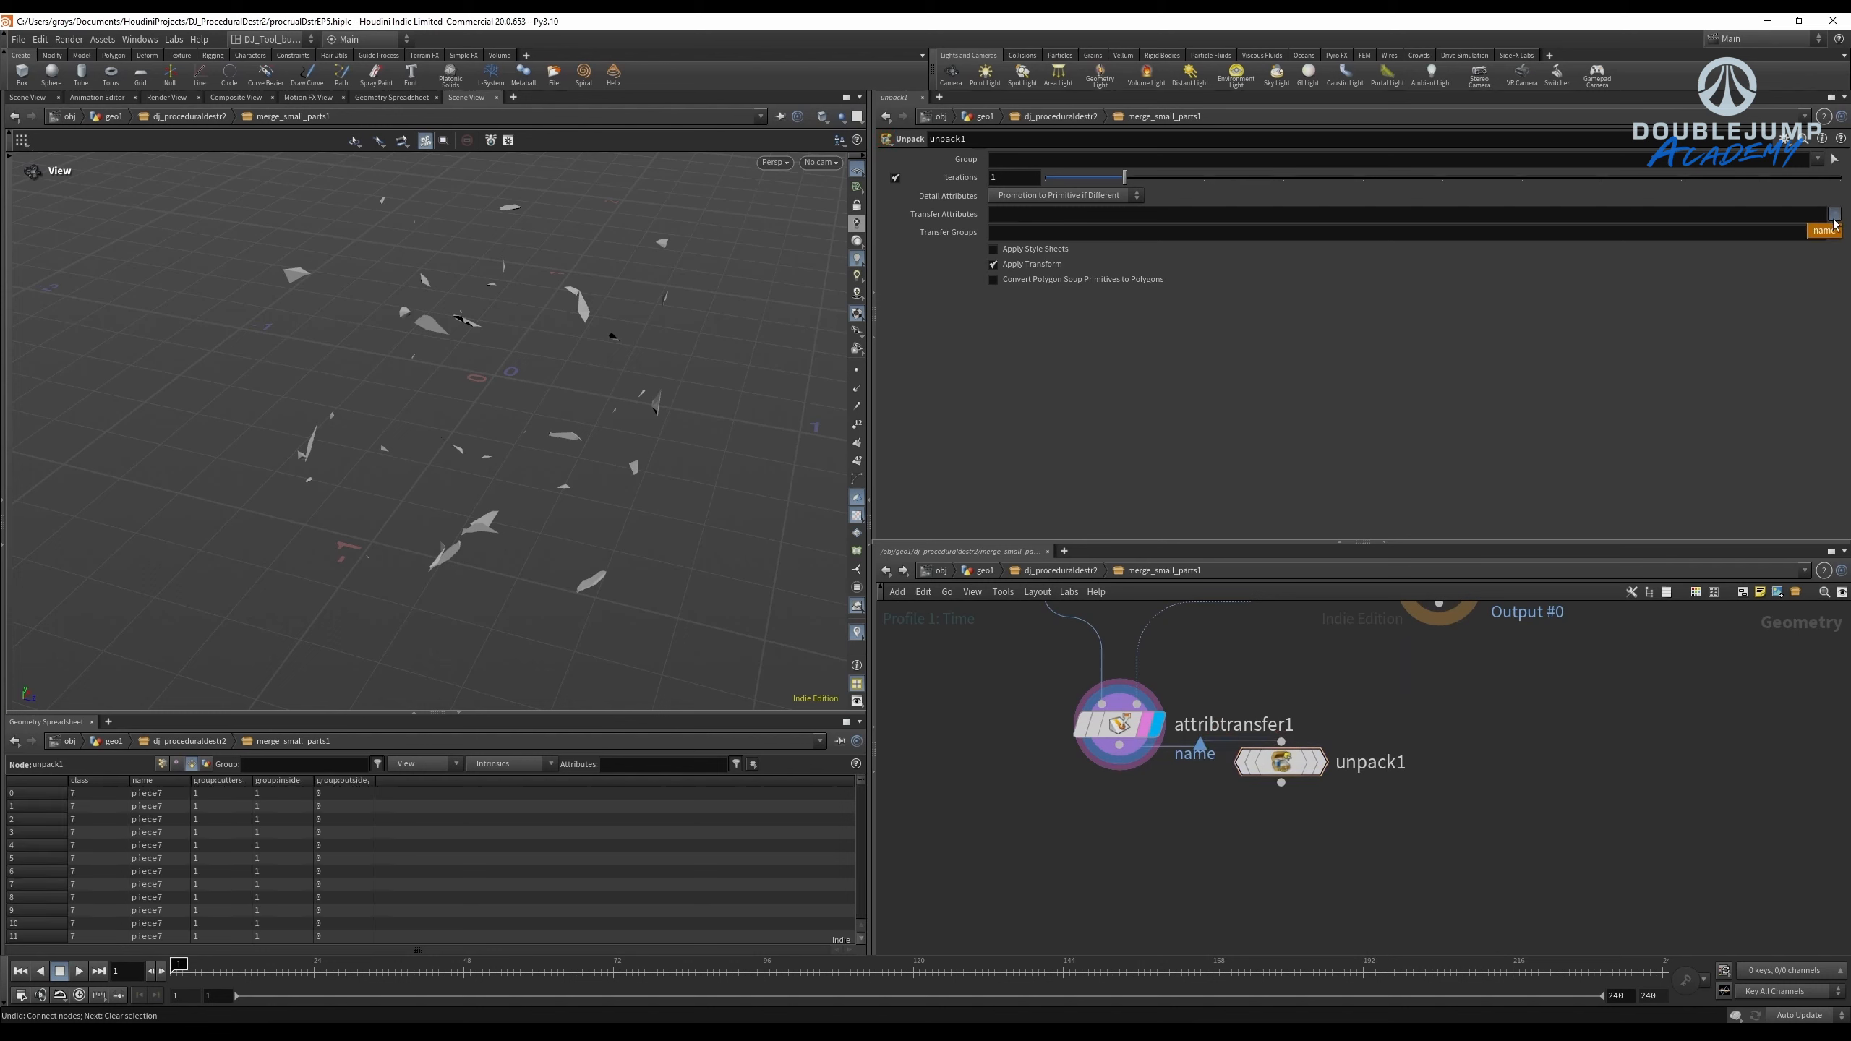
scroll(1321, 732, up, 2)
mouse_move(1283, 771)
click(1336, 705)
click(1336, 844)
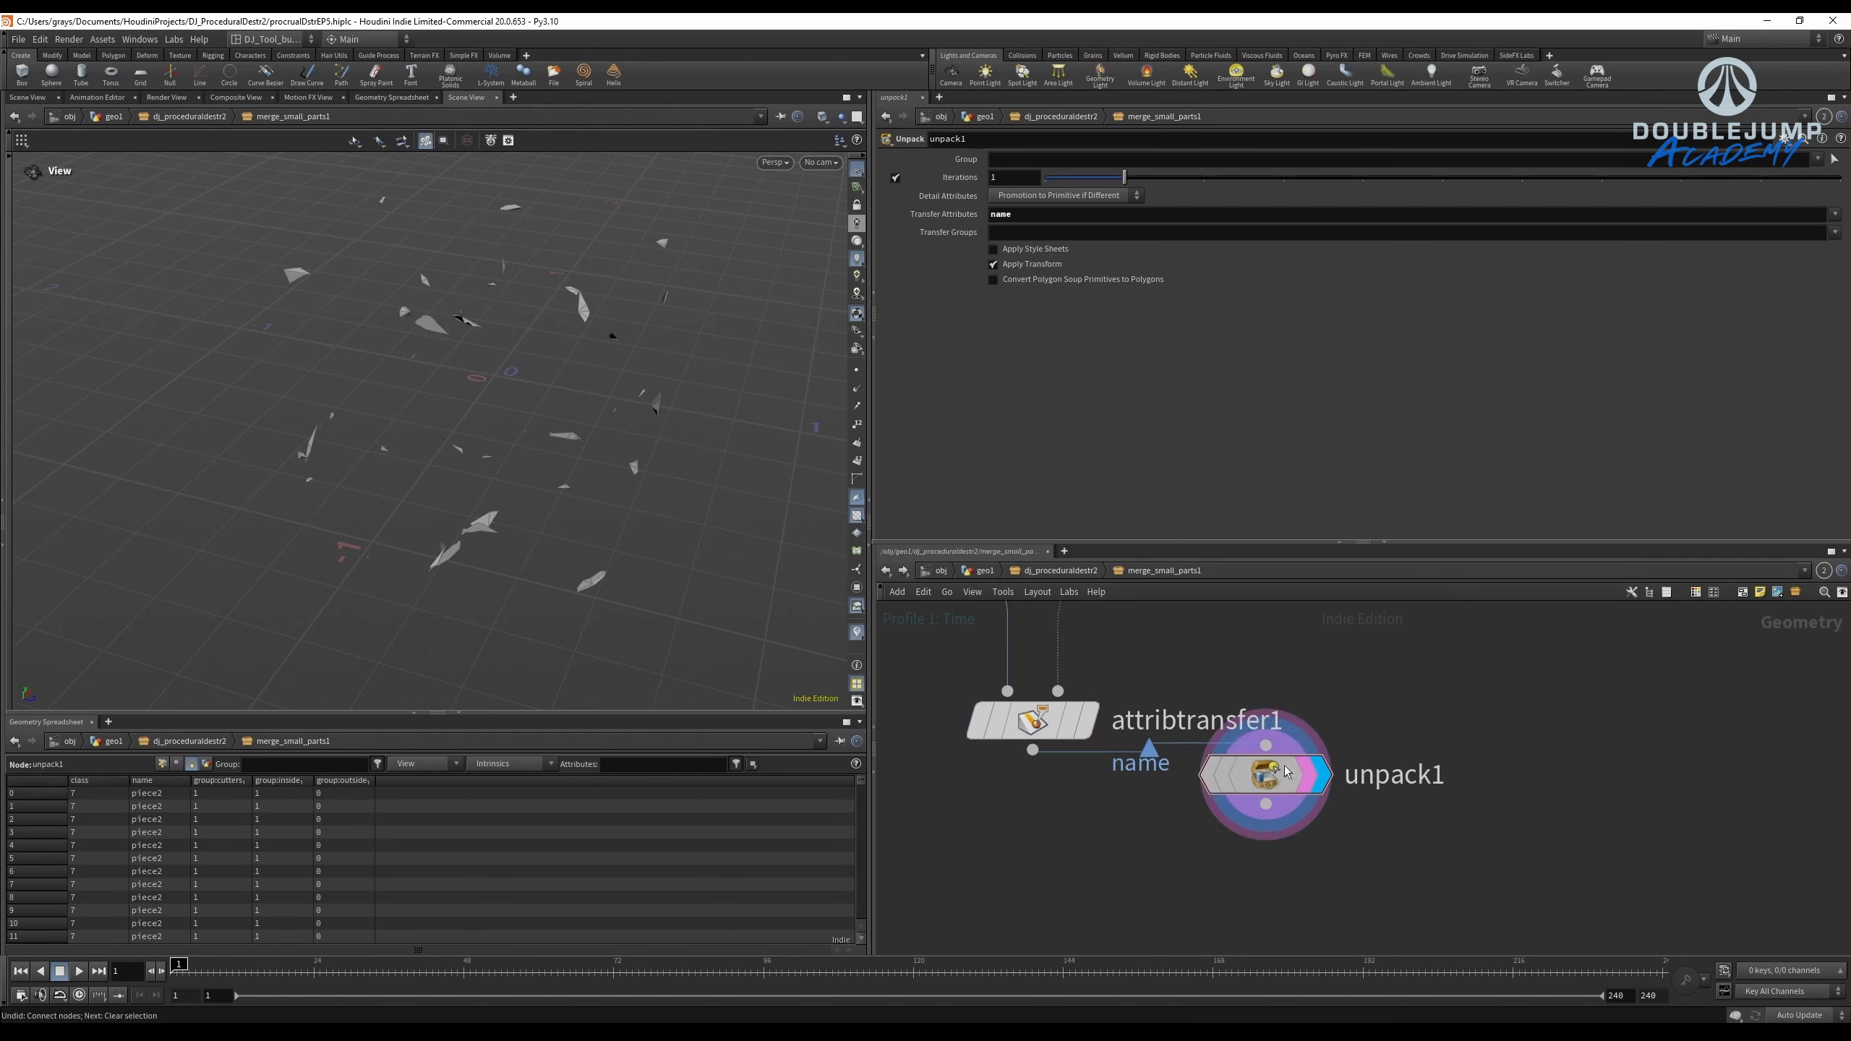
Move unpack1 closer beneath attribtransfer1, undoing the stray move.
drag(1286, 773, 1131, 883)
middle_drag(1186, 872, 1365, 576)
click(1362, 704)
key(ctrl+z)
scroll(1362, 704, down, 3)
middle_drag(1362, 705, 1186, 872)
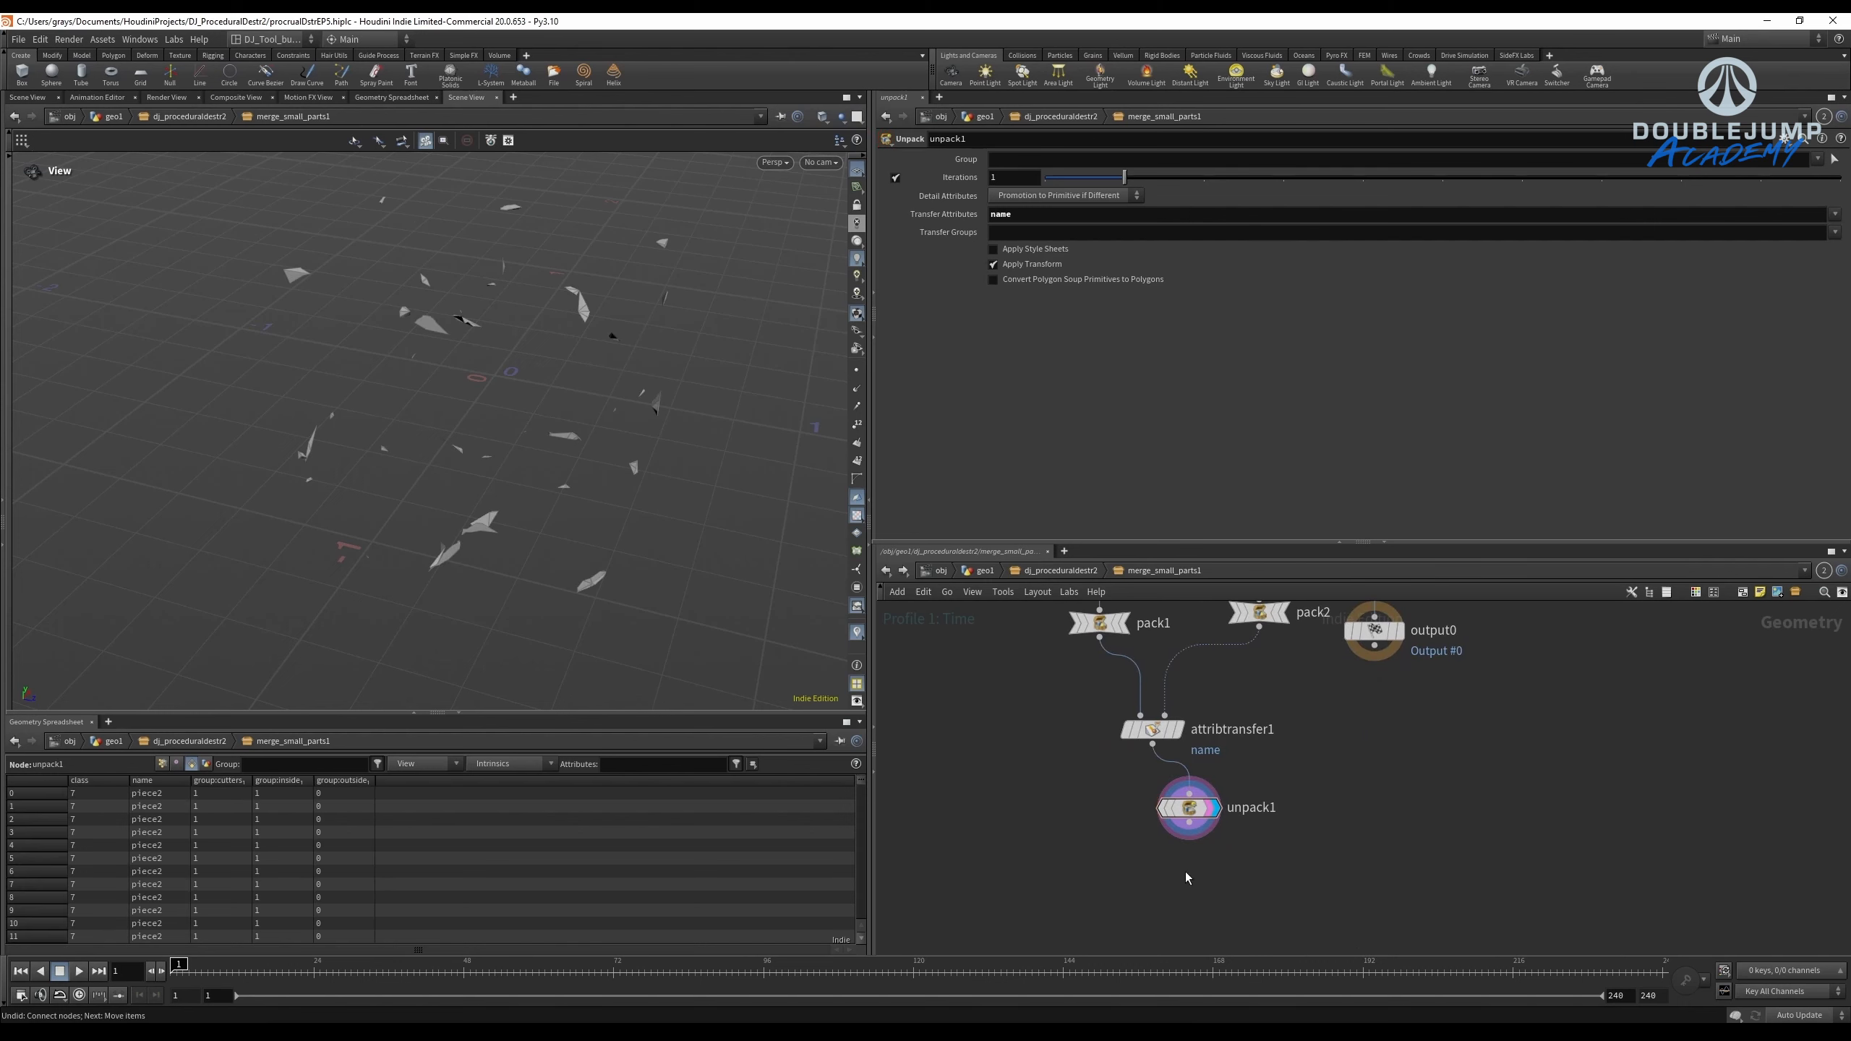
Add a Merge node near unpack1.
mouse_move(1277, 755)
middle_down()
mouse_move(1251, 852)
mouse_move(1275, 692)
mouse_move(1247, 748)
middle_up()
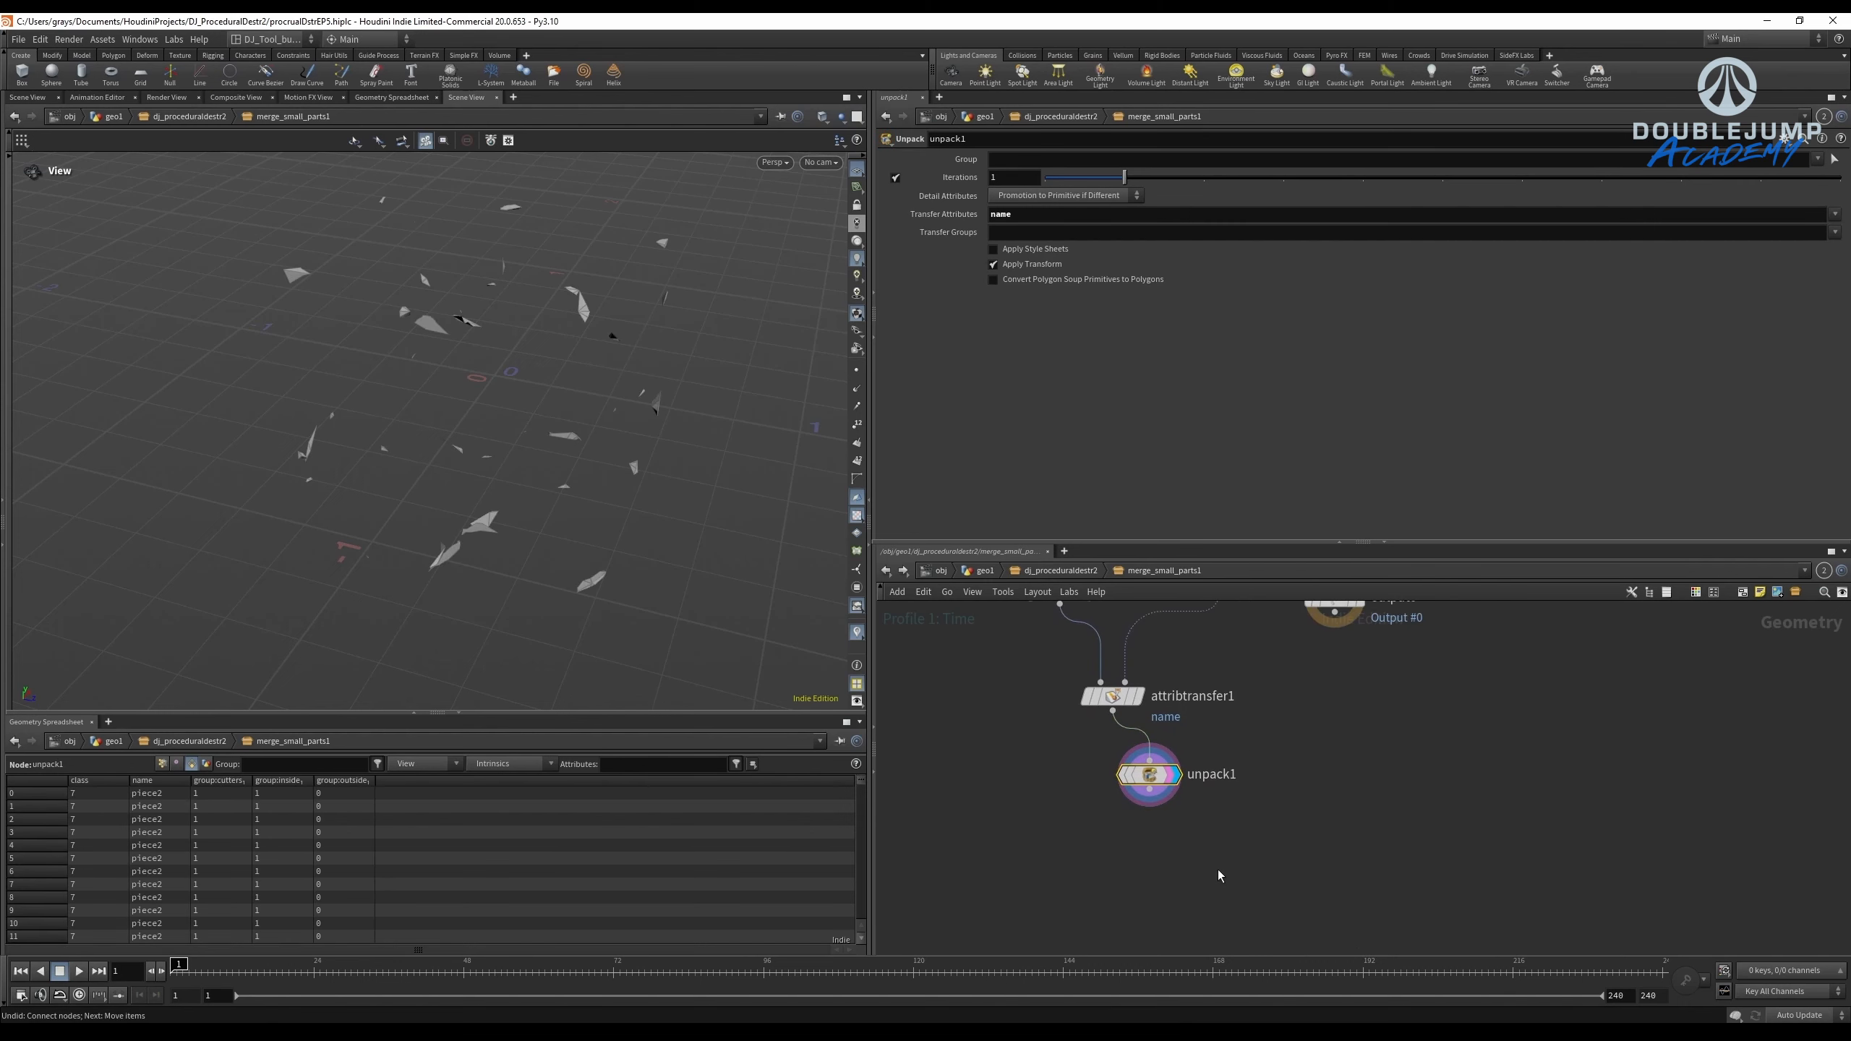
key(Tab)
text(n)
key(BackSpace)
text(mer)
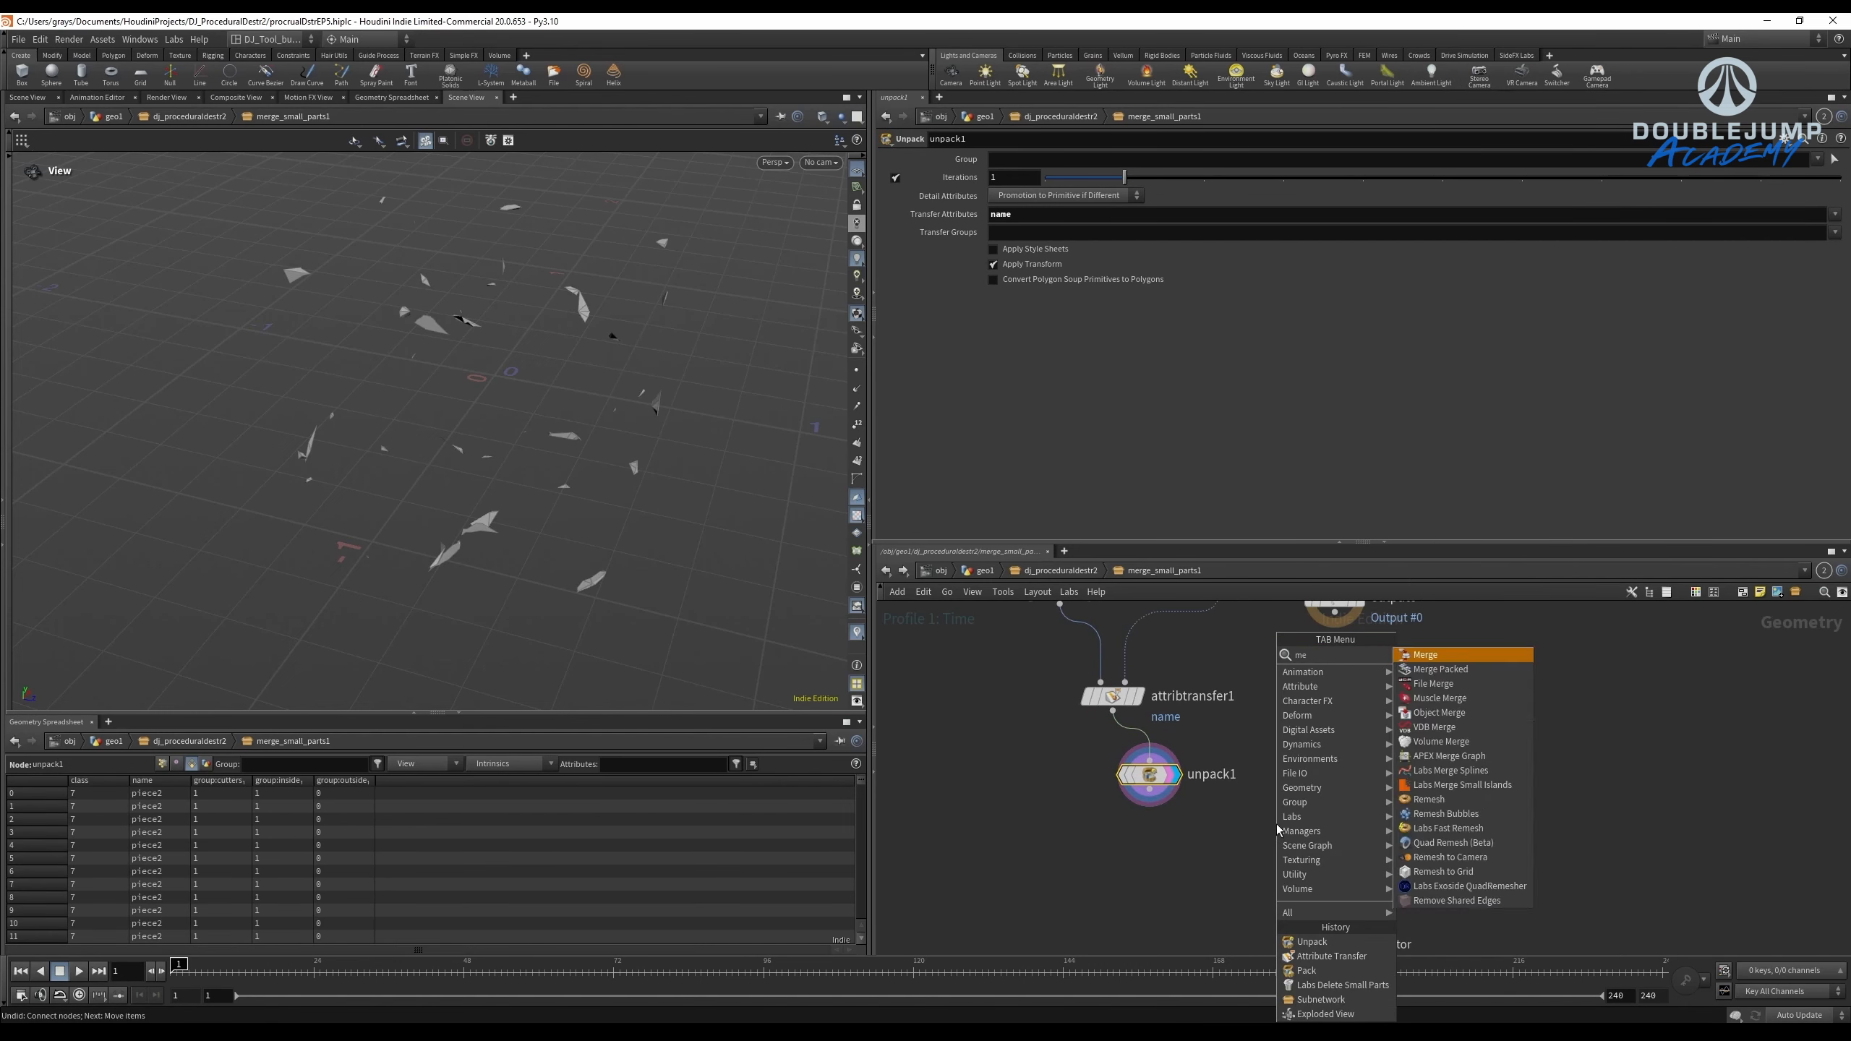
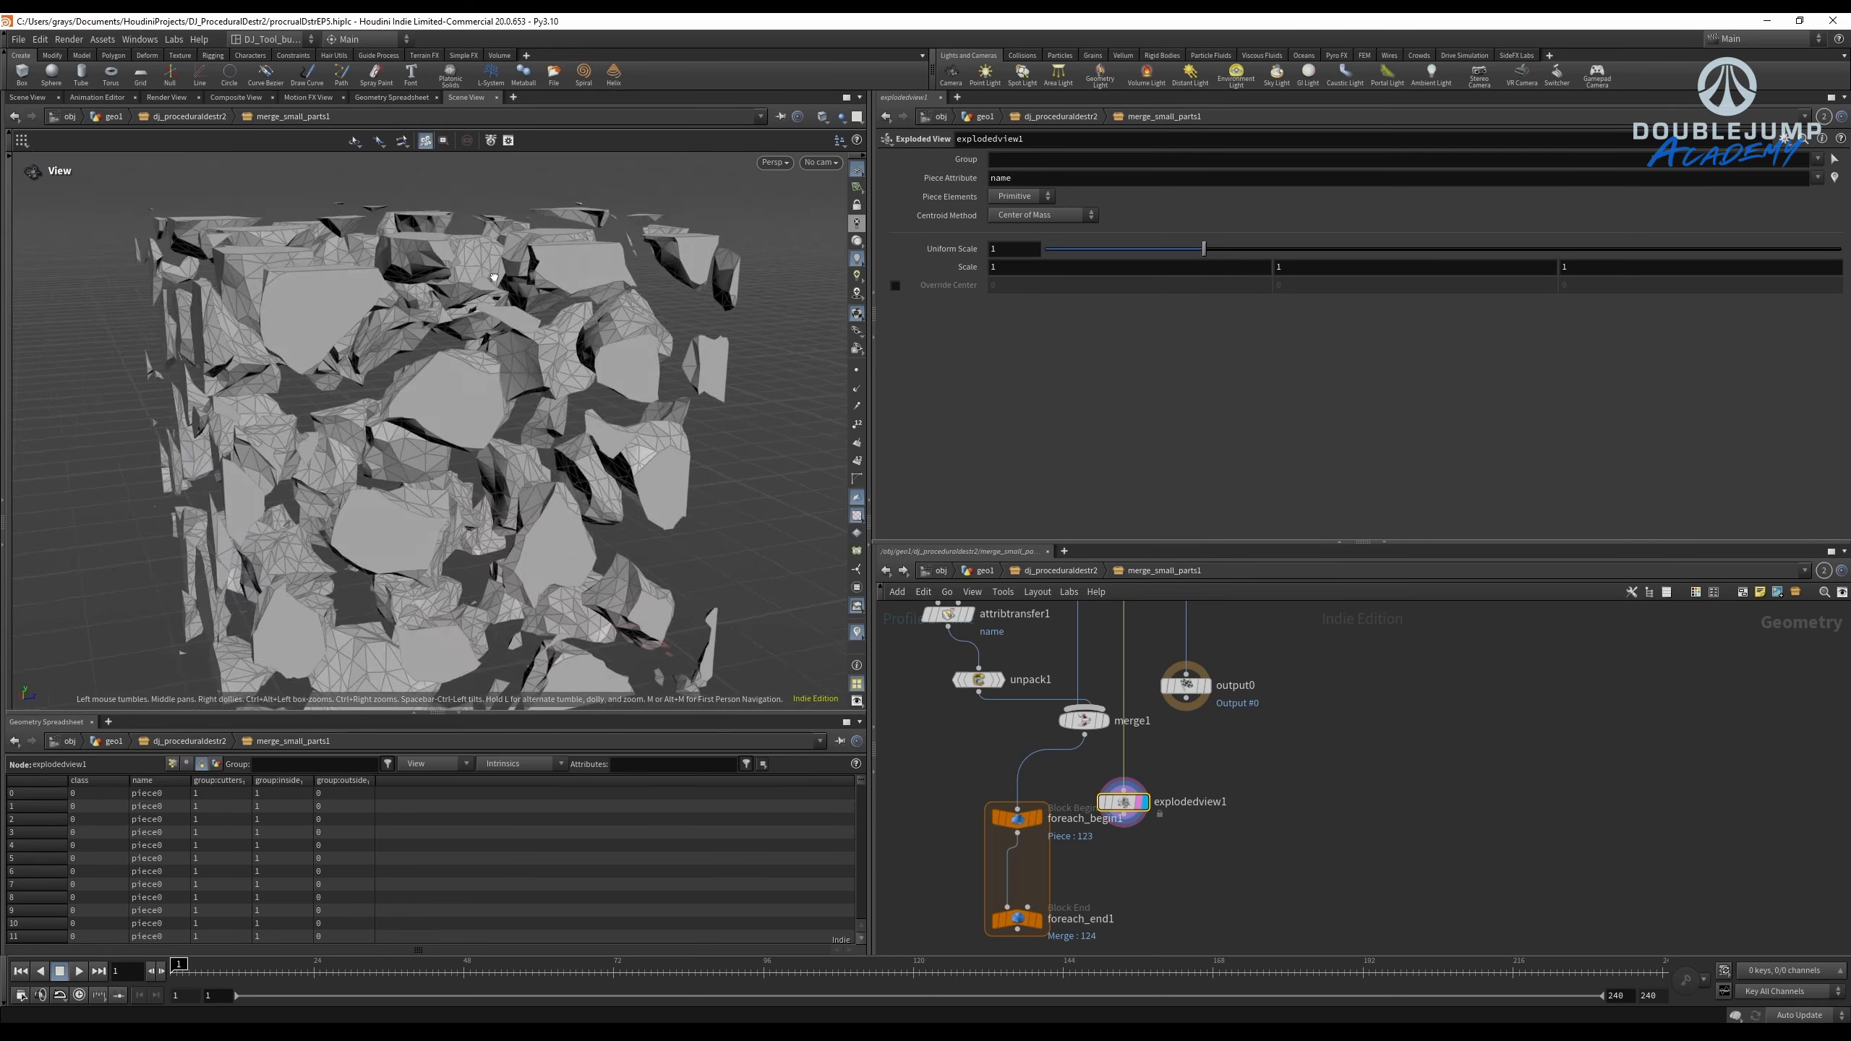
Inspect the exploded pieces of the merged geometry from several angles and up close.
right_drag(544, 315, 576, 288)
drag(575, 288, 616, 259)
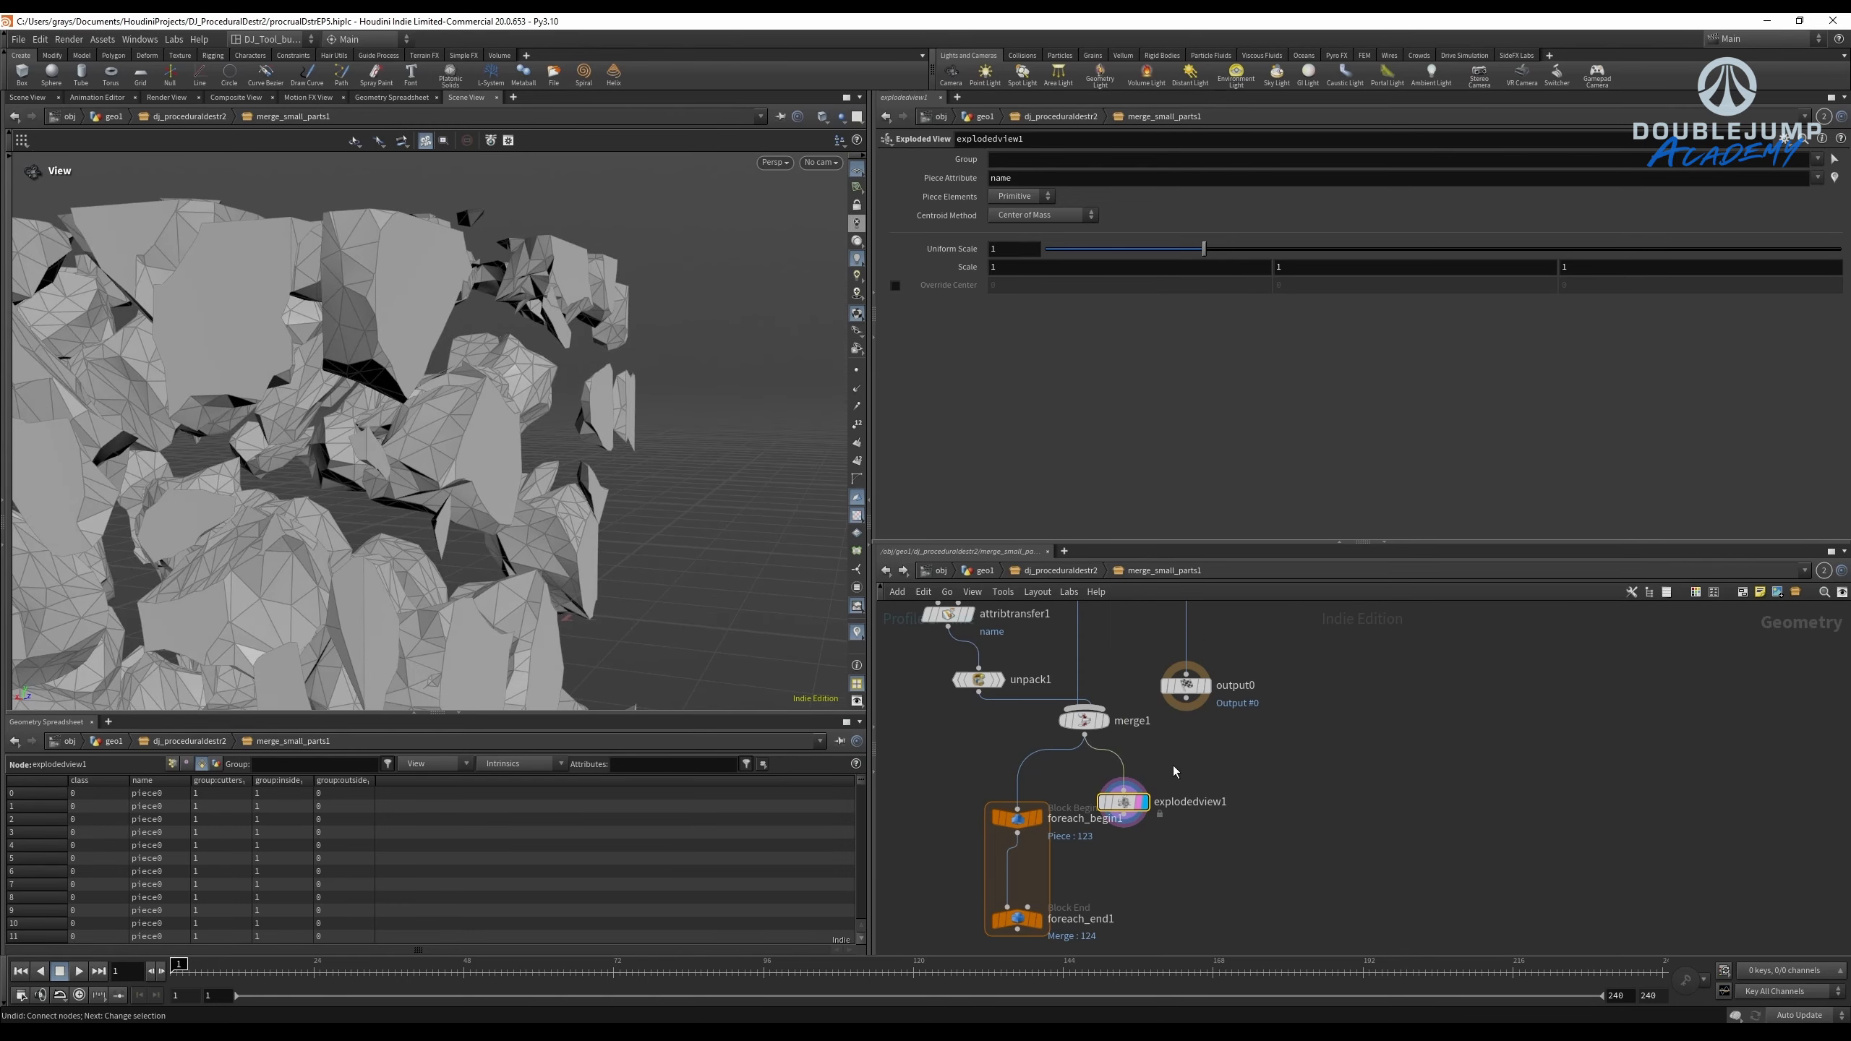
drag(473, 346, 611, 289)
right_drag(611, 289, 612, 249)
drag(612, 249, 557, 314)
Move the foreach_begin1 and foreach_end1 block away from explodedview1, keeping explodedview1 displayed.
drag(950, 736, 1047, 932)
drag(1024, 833, 968, 844)
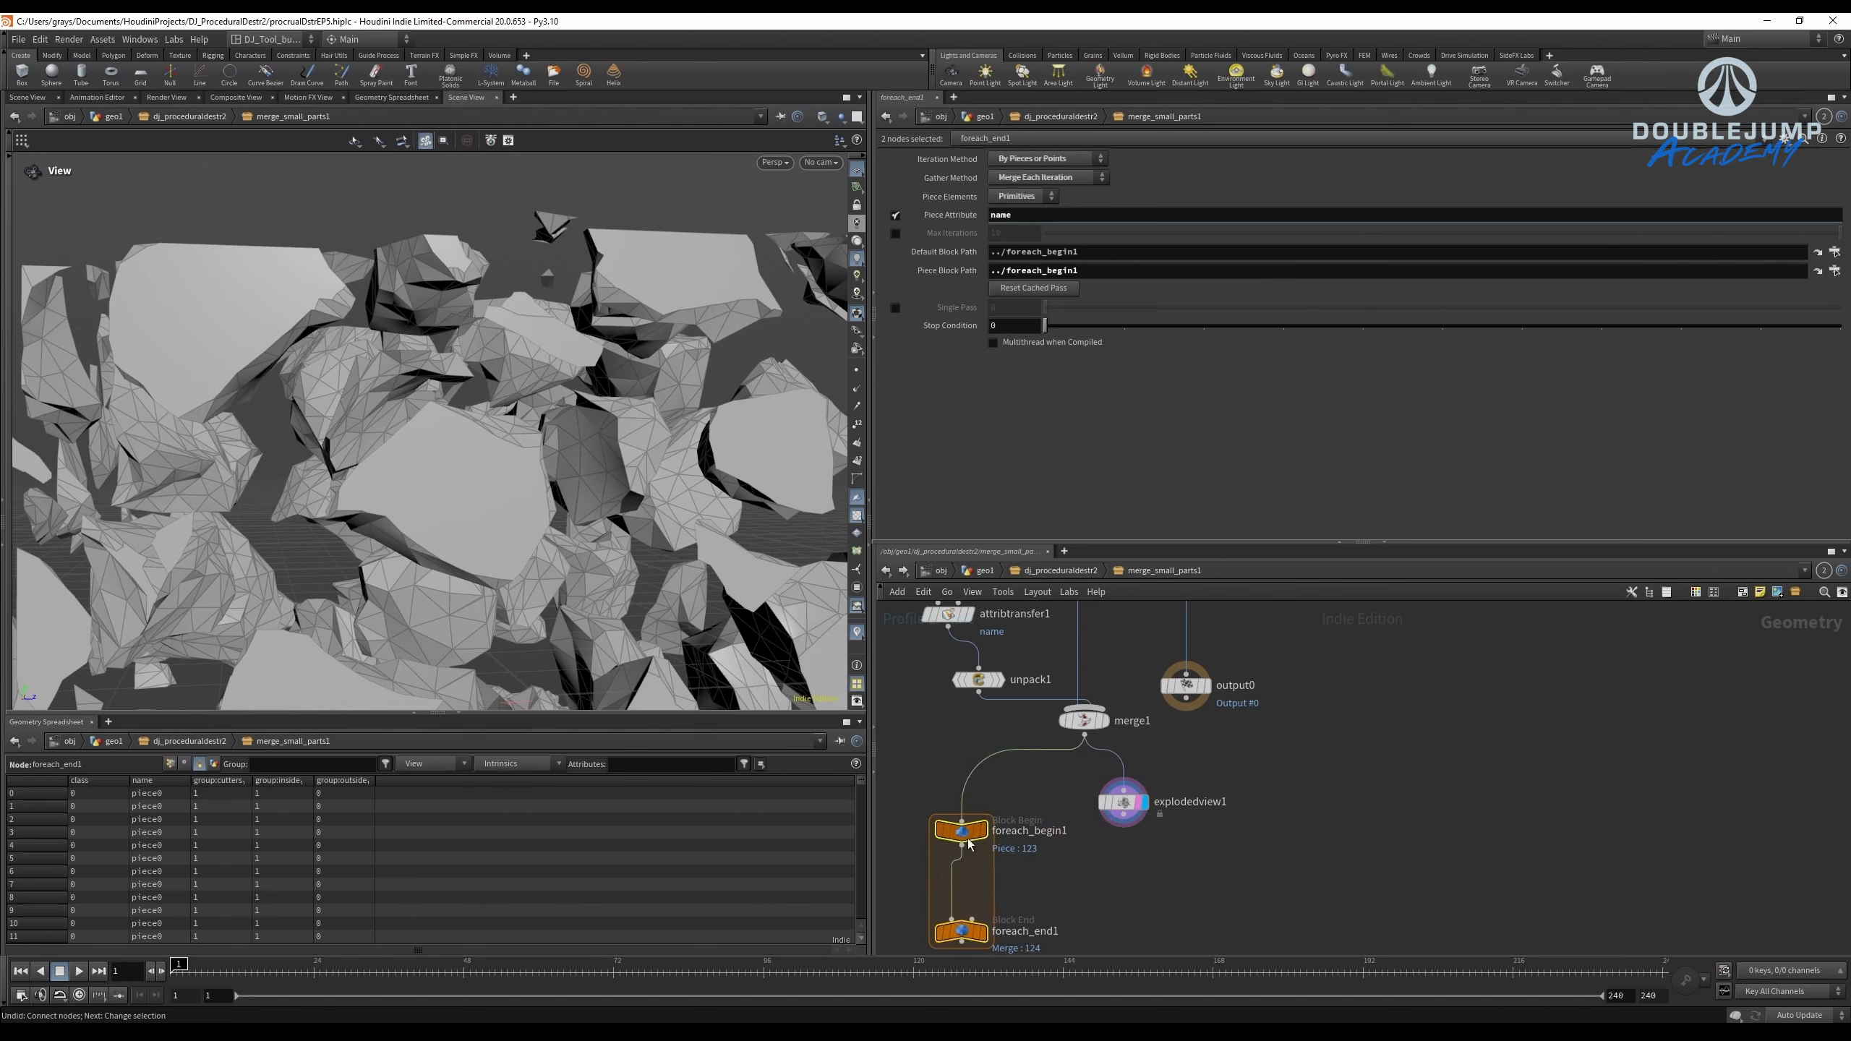
click(1143, 802)
drag(821, 405, 611, 321)
Try a Threshold of 0.46 on delete_small_parts1, inspect the exploded result, and undo the change.
middle_drag(894, 554, 968, 779)
click(997, 648)
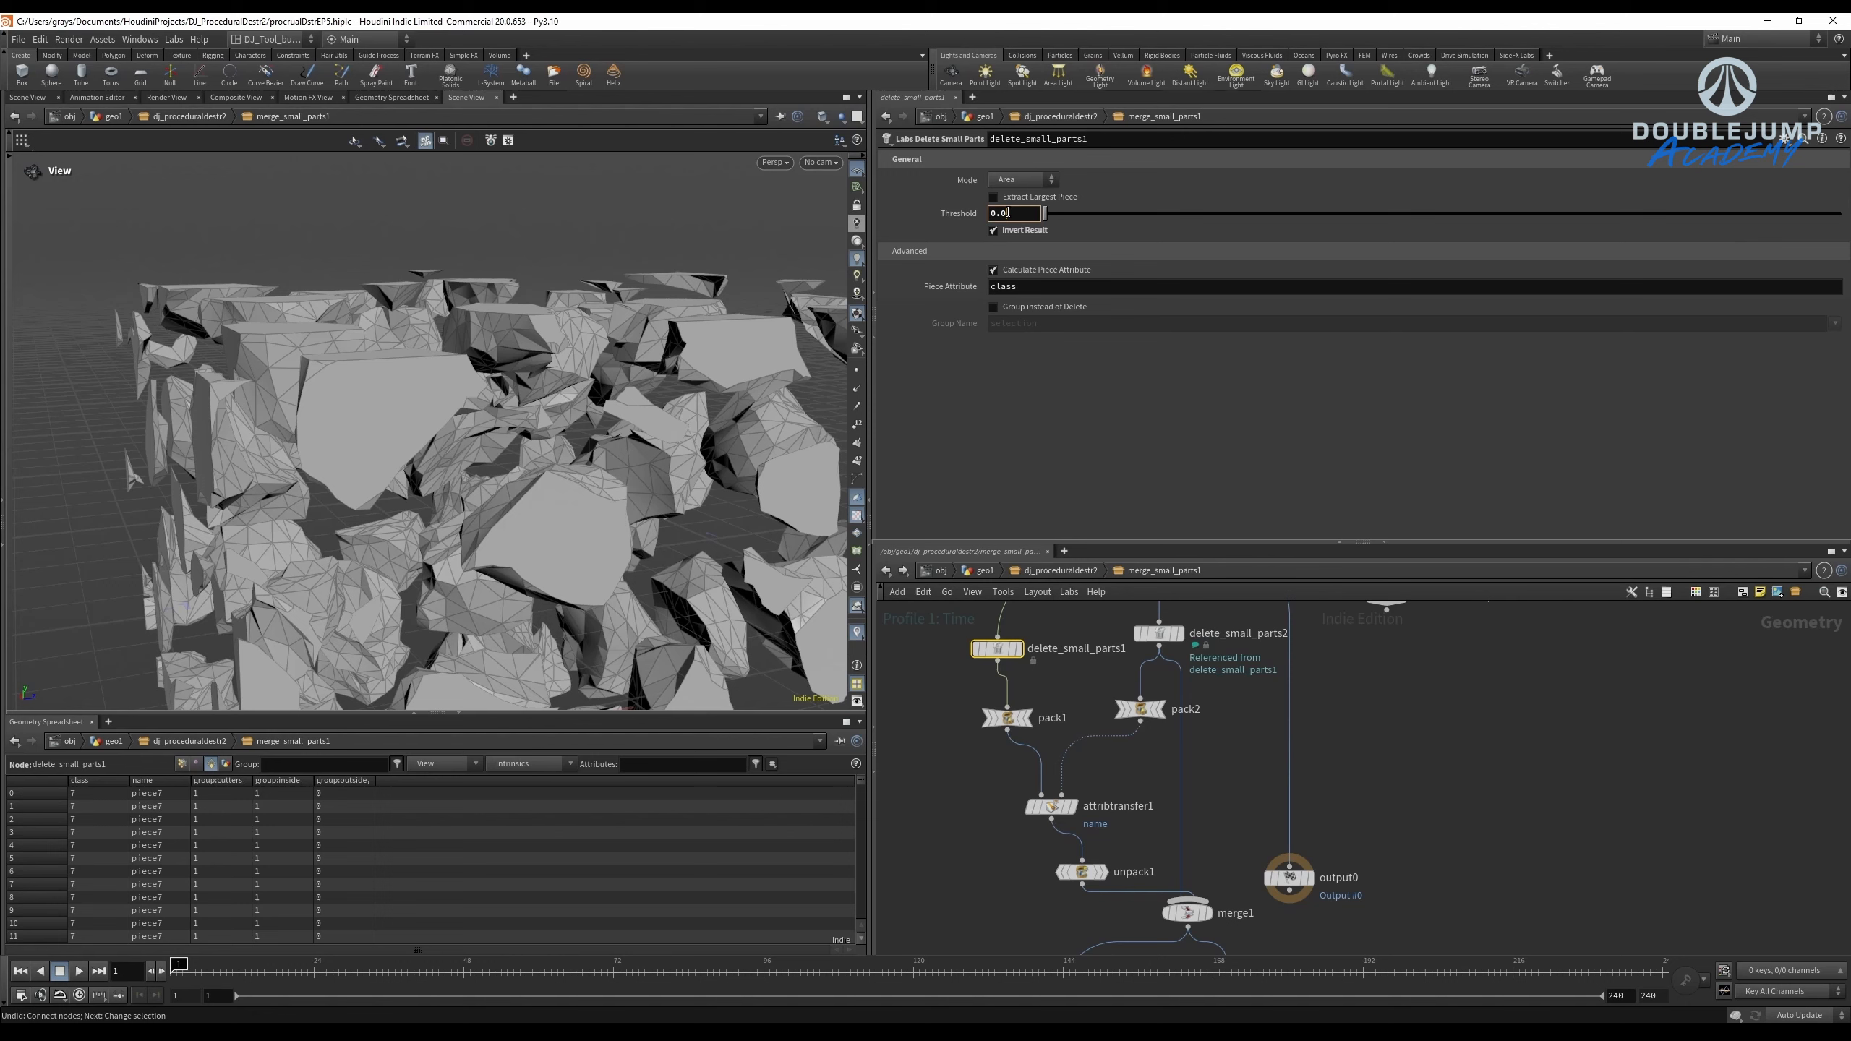
scroll(473, 323, down, 3)
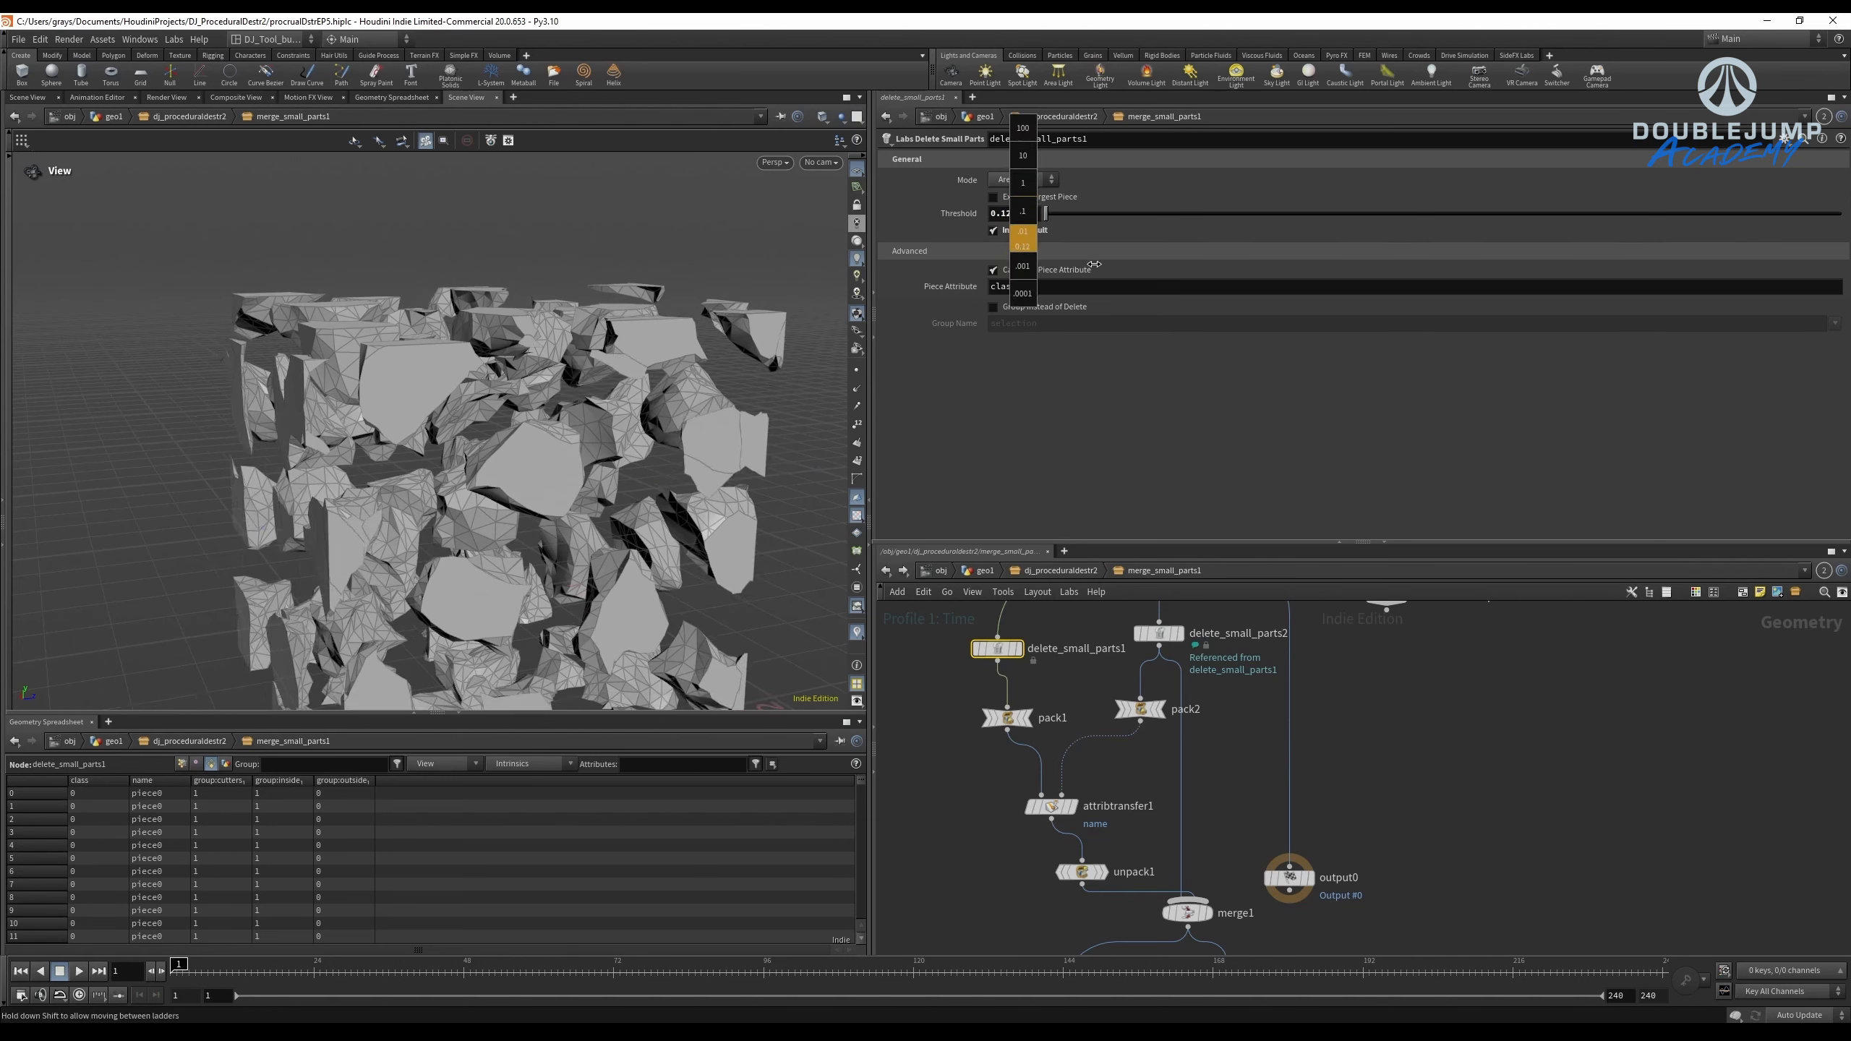
middle_drag(1094, 264, 1302, 277)
drag(583, 398, 828, 293)
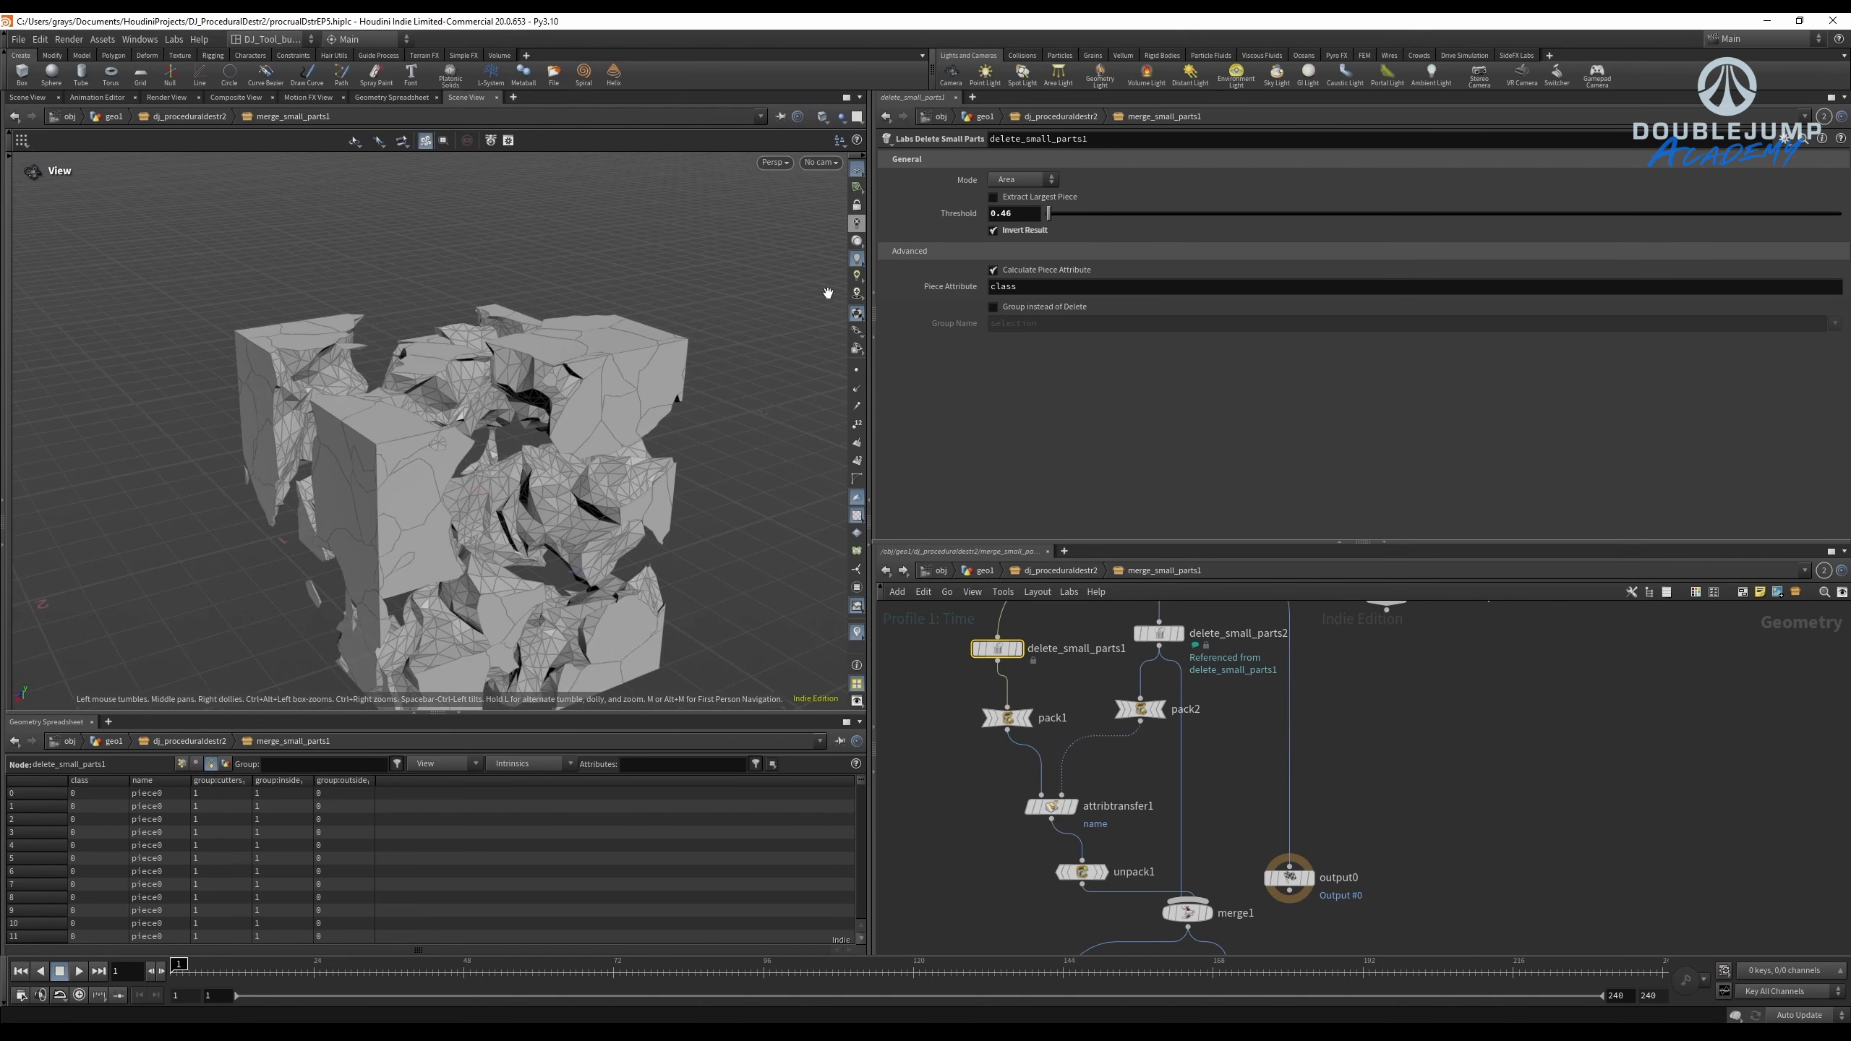
key(ctrl+z)
scroll(1114, 762, down, 5)
drag(618, 546, 580, 470)
scroll(1178, 828, up, 4)
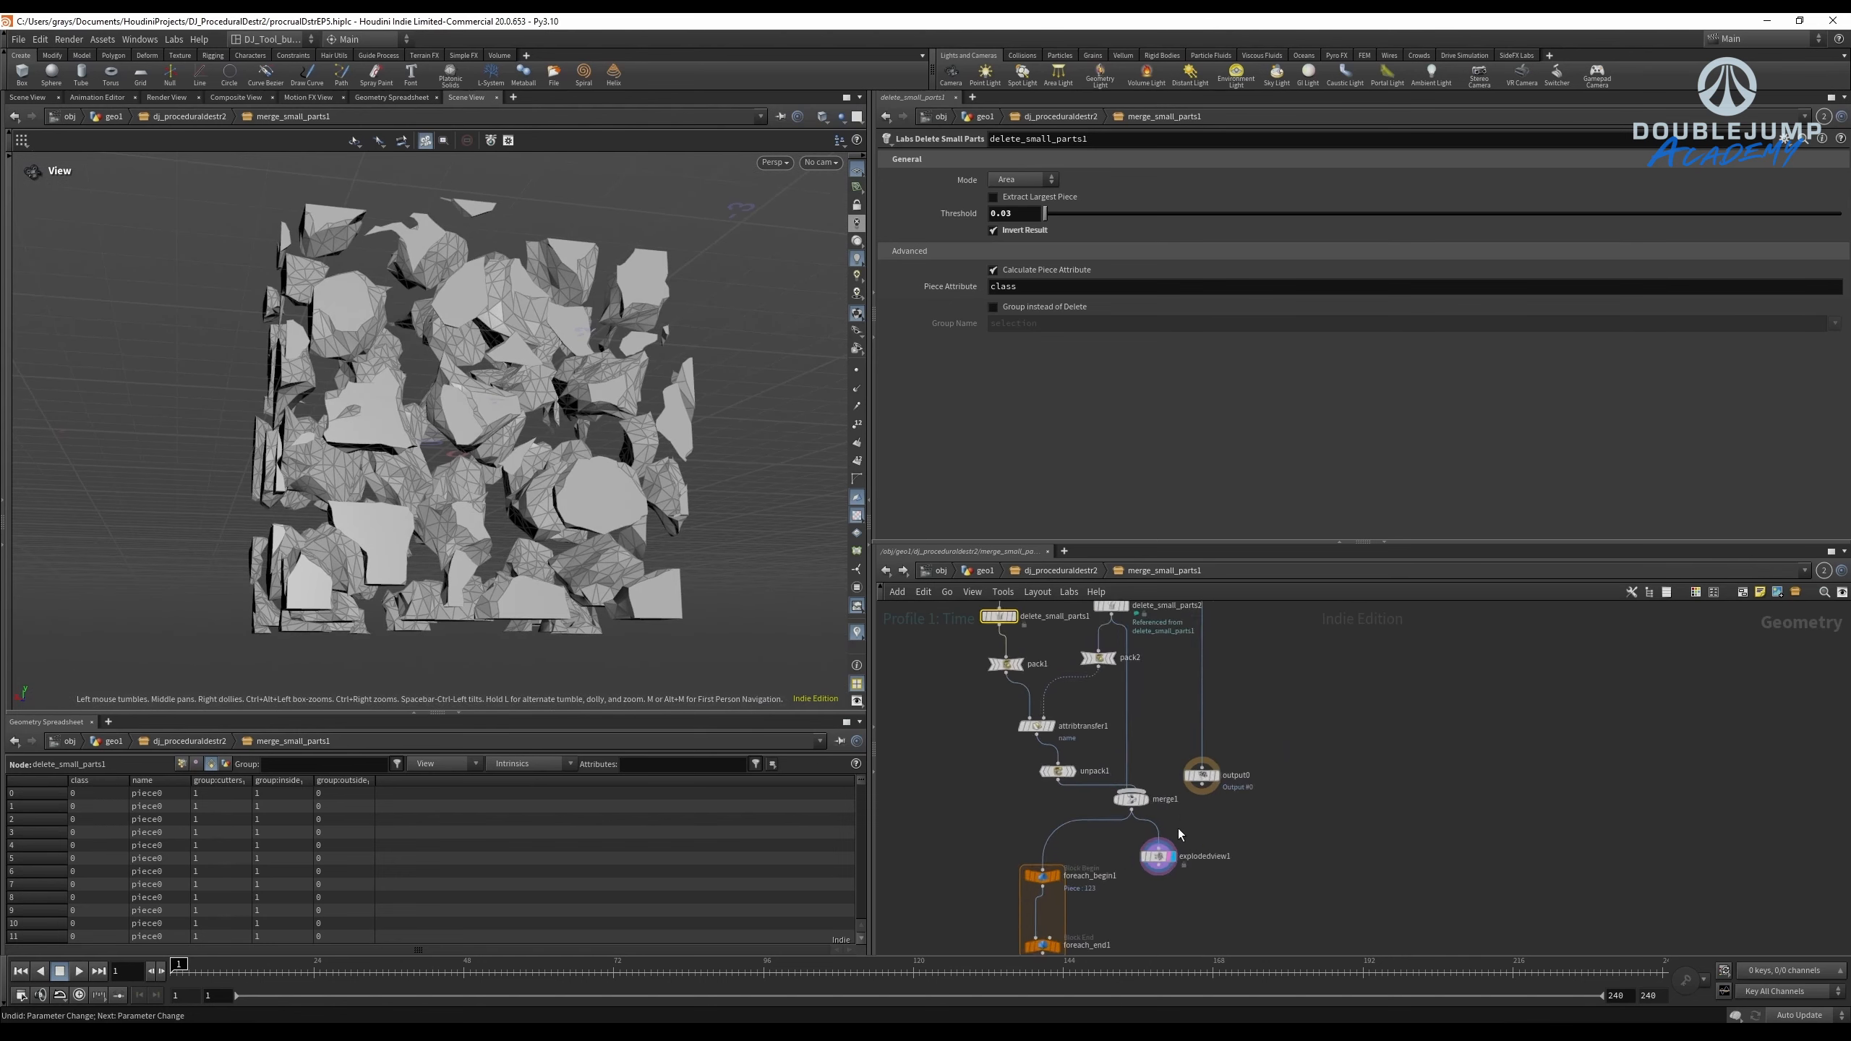
Connect merge1 to output0 and delete the explodedview1 node.
double_click(1193, 872)
click(1113, 804)
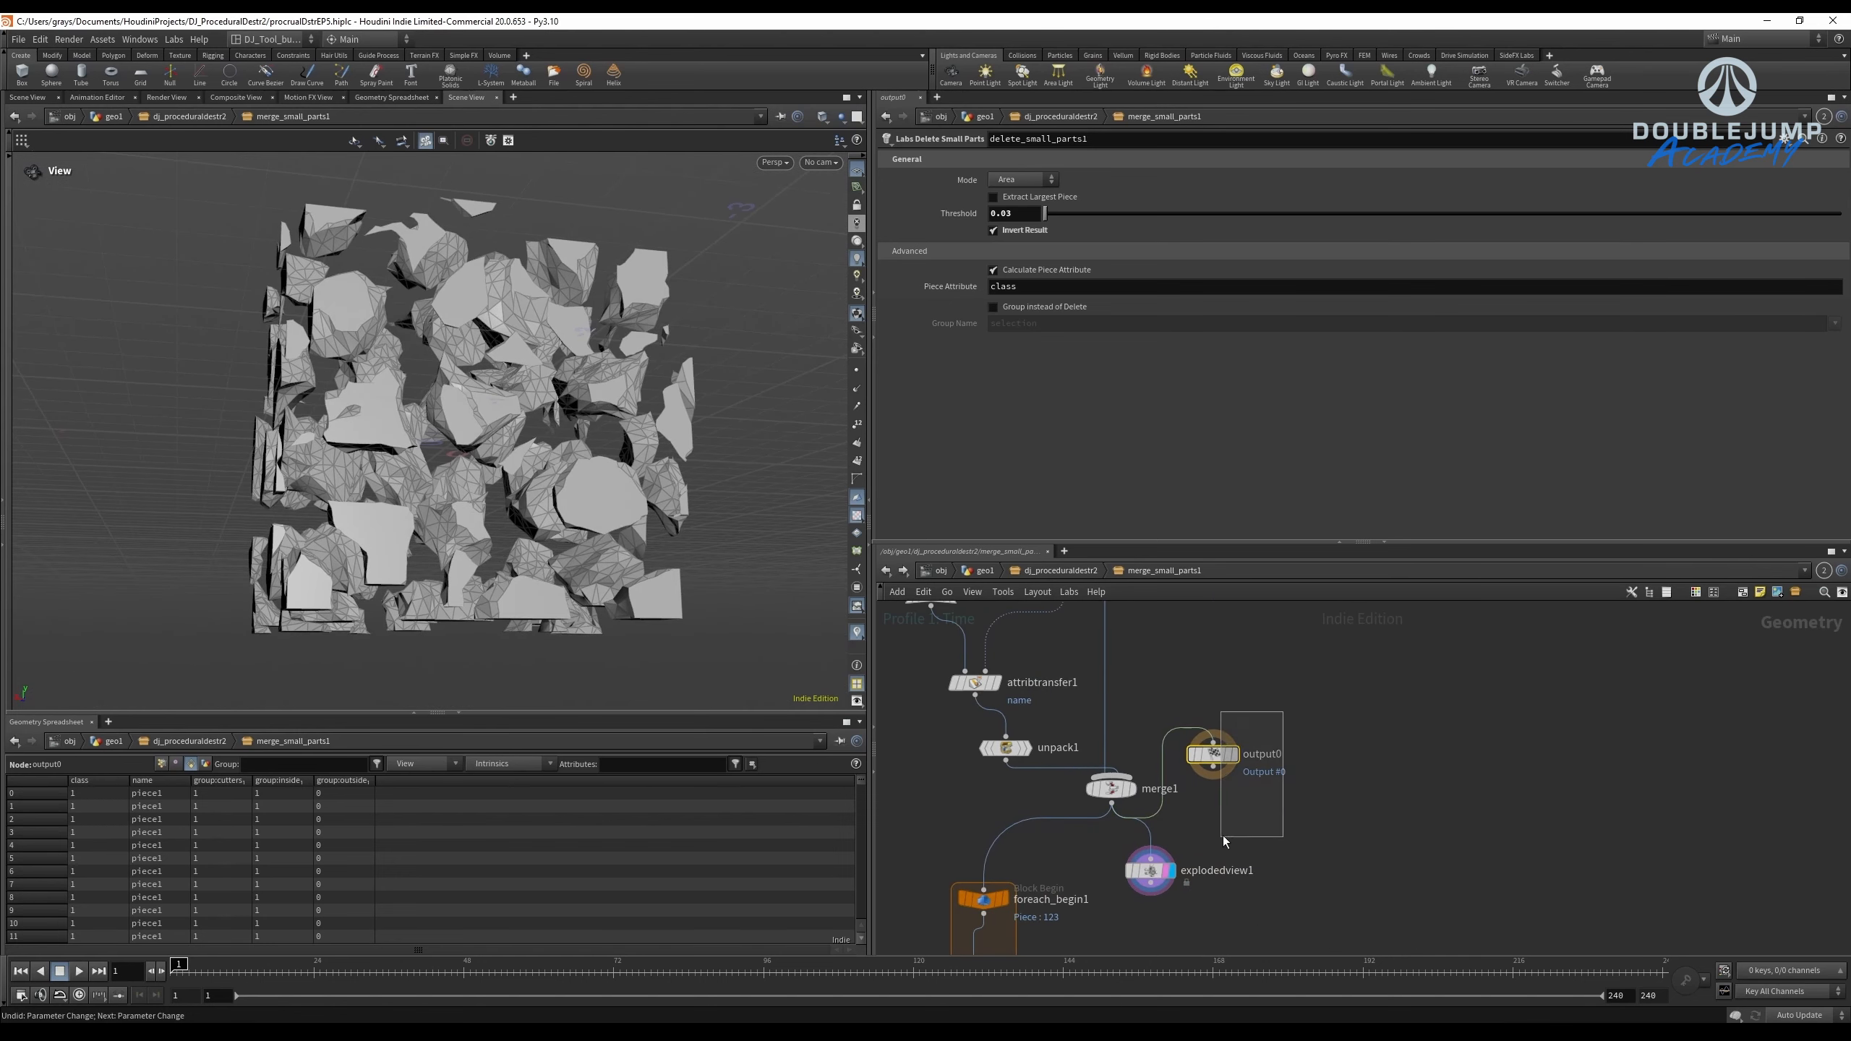
click(1150, 871)
key(Delete)
Leave the merge_small_parts1 subnetwork and return to the dj_proceduraldestr2 network.
scroll(1081, 856, down, 3)
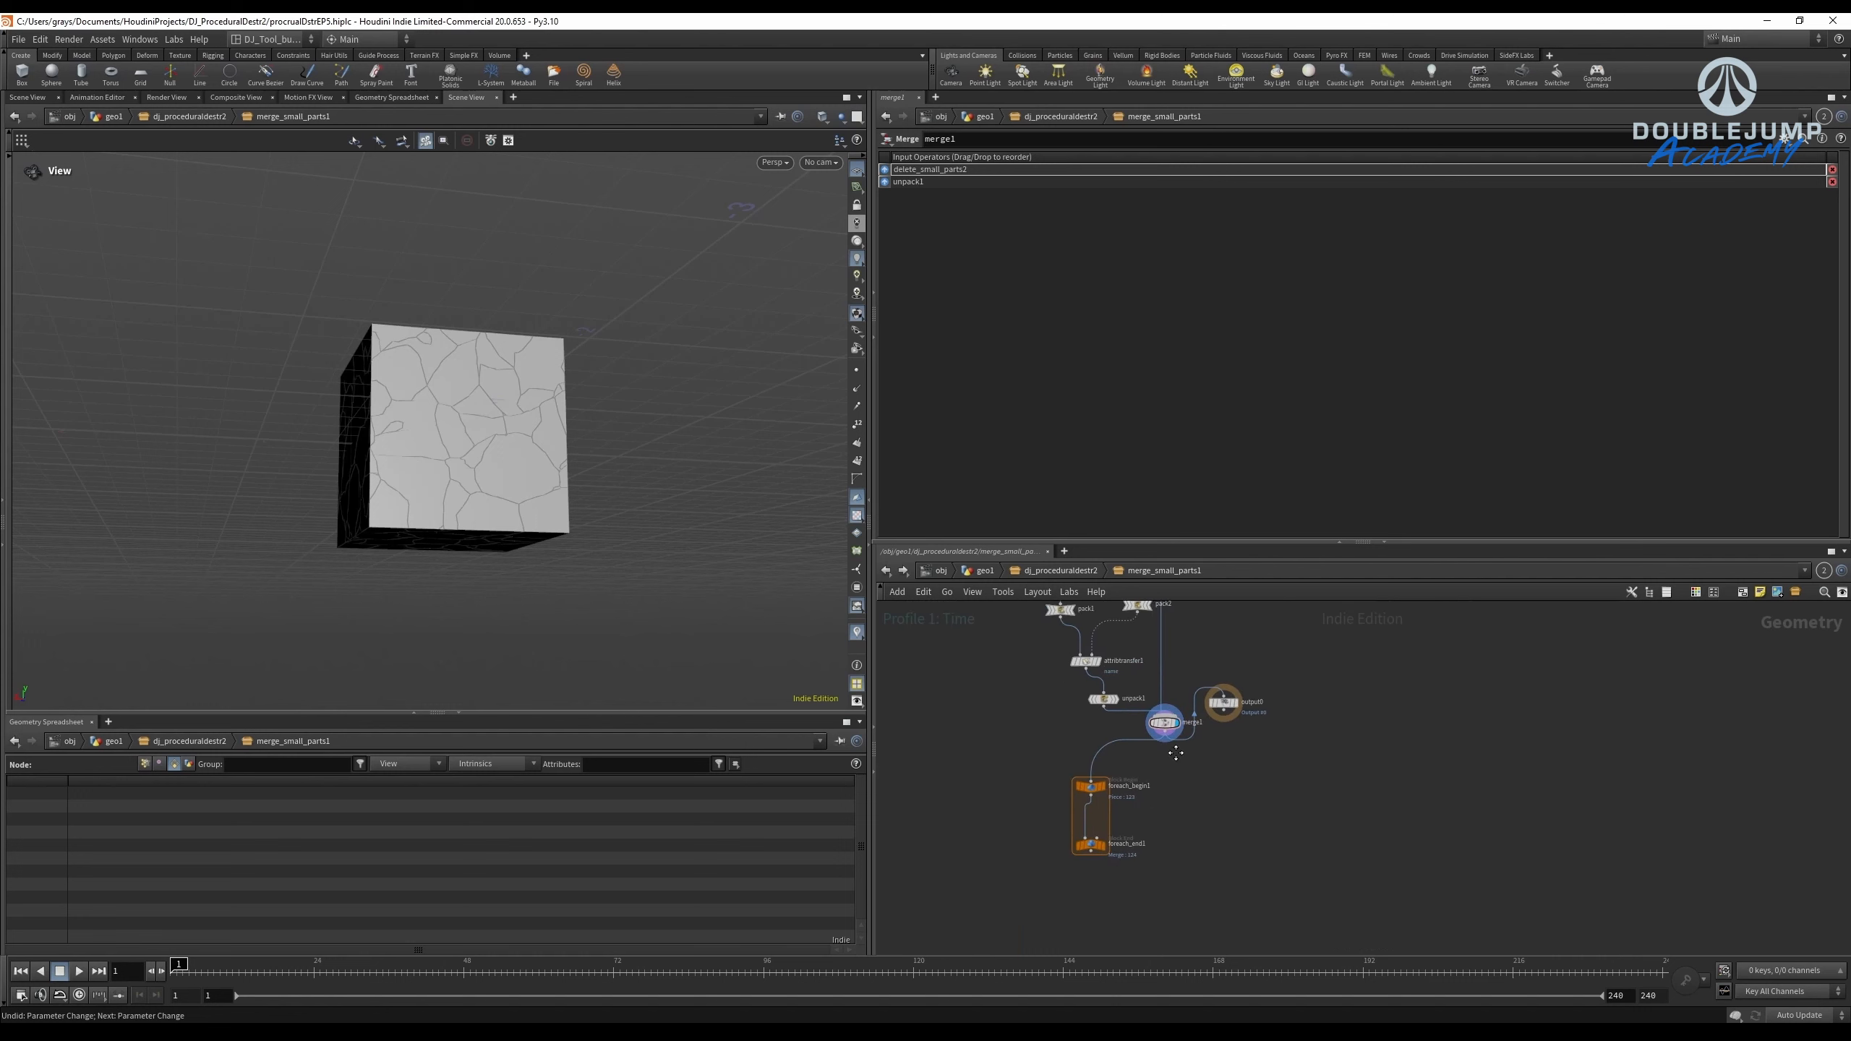
scroll(1224, 691, up, 3)
drag(1223, 689, 1100, 850)
click(1100, 848)
click(1061, 571)
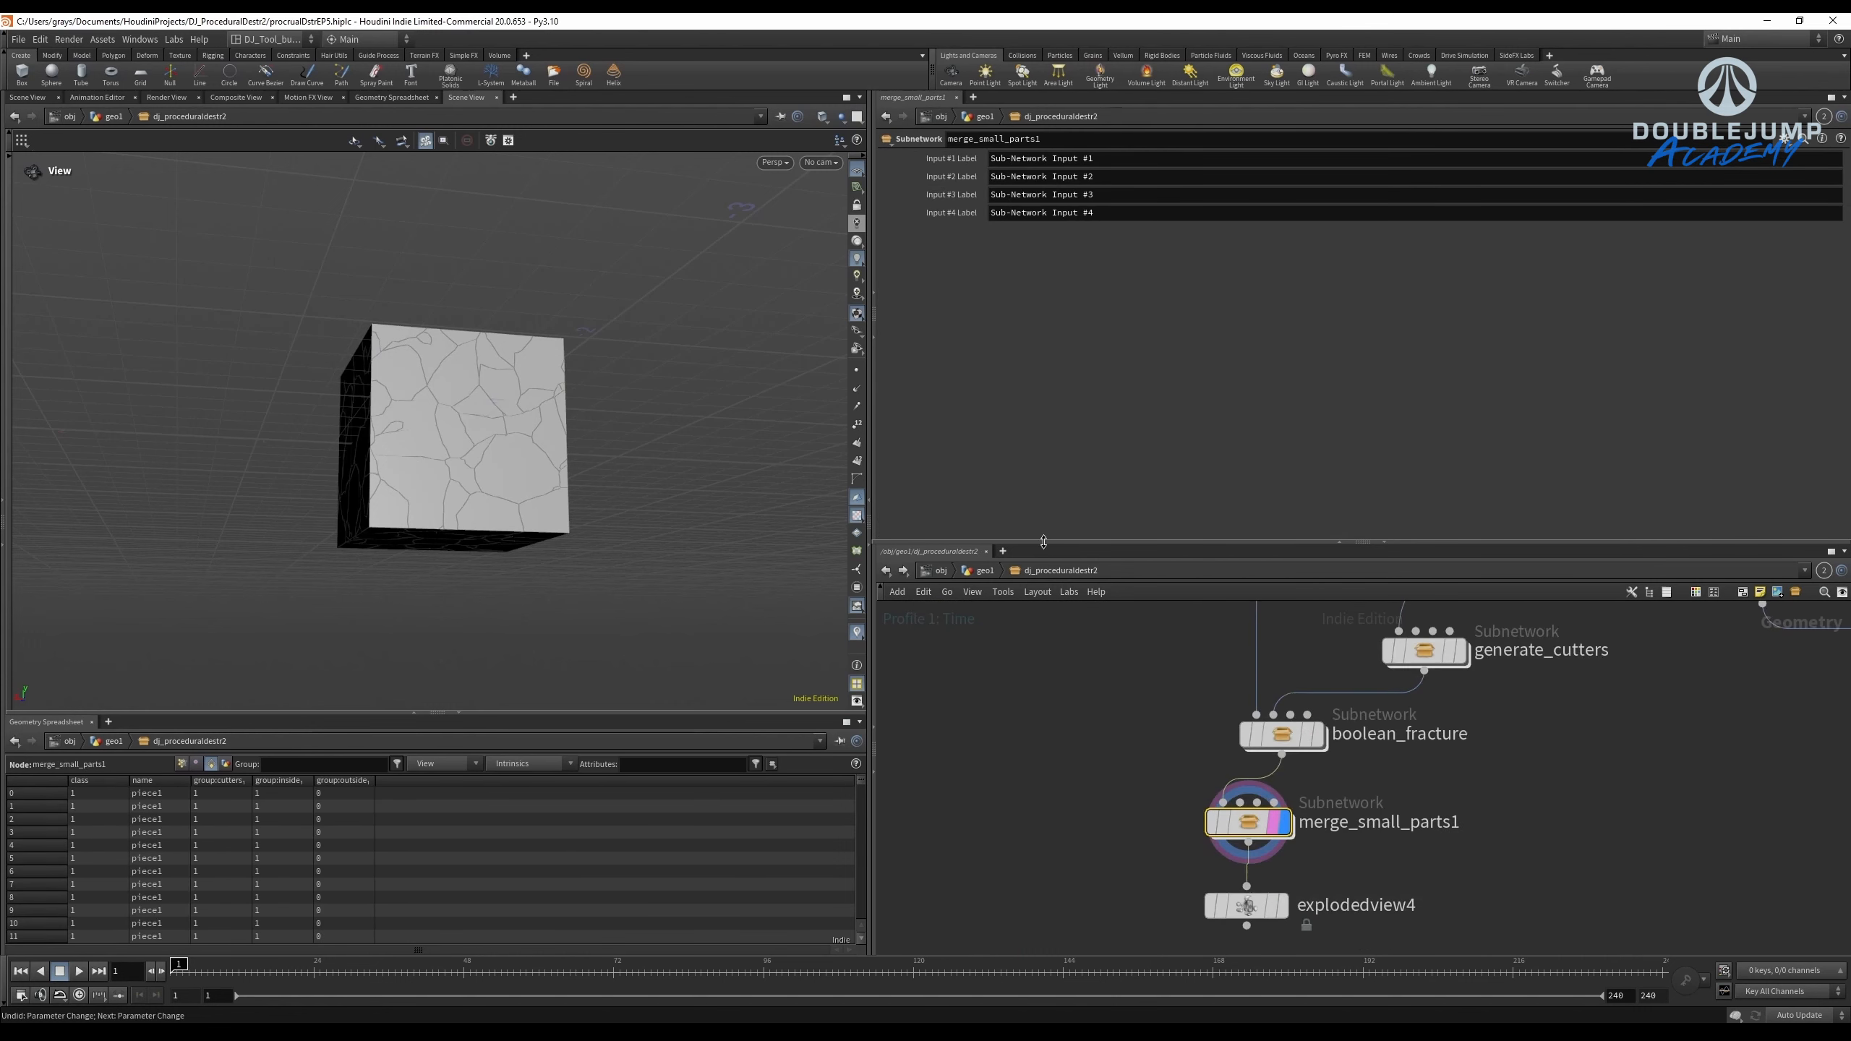
Display explodedview4 to check the merge_small_parts1 result, and delete explodedview4.
scroll(1054, 704, down, 3)
middle_drag(1092, 764, 1024, 772)
drag(1046, 806, 1221, 868)
click(1137, 834)
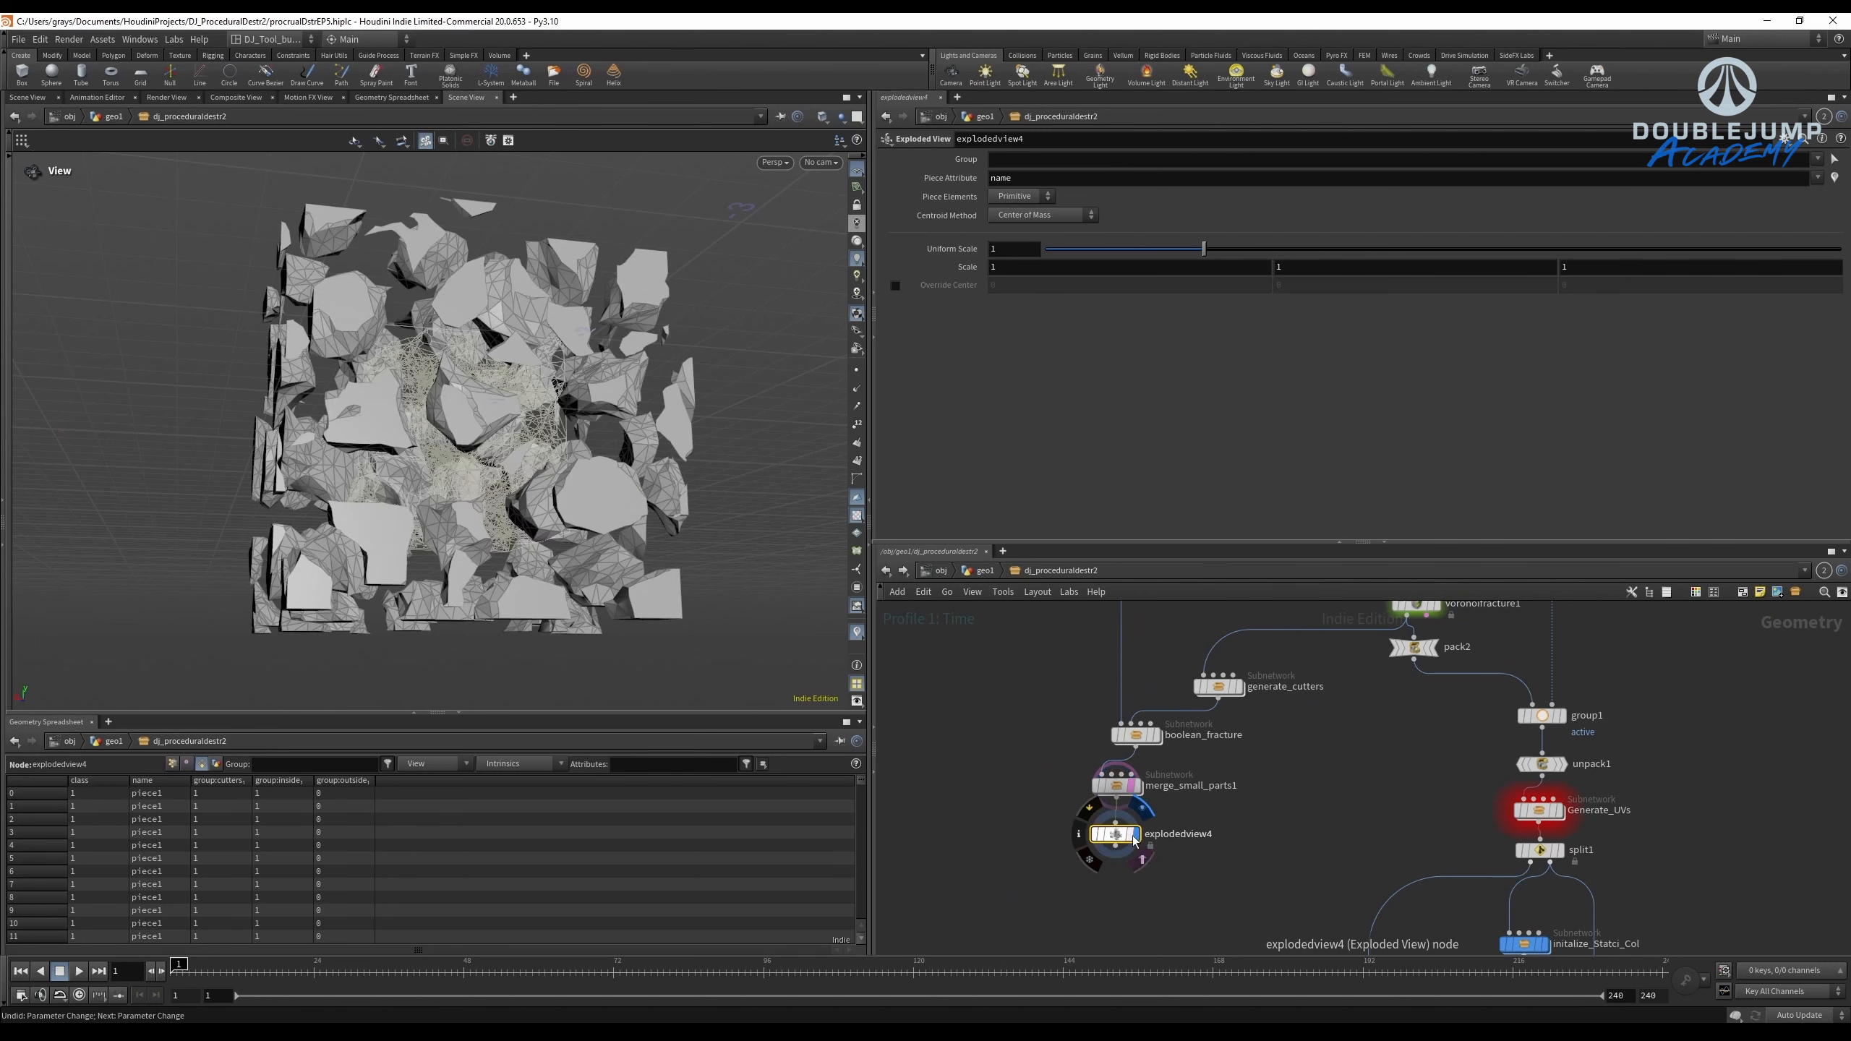
key(Delete)
scroll(1304, 775, down, 2)
middle_drag(1305, 775, 1199, 893)
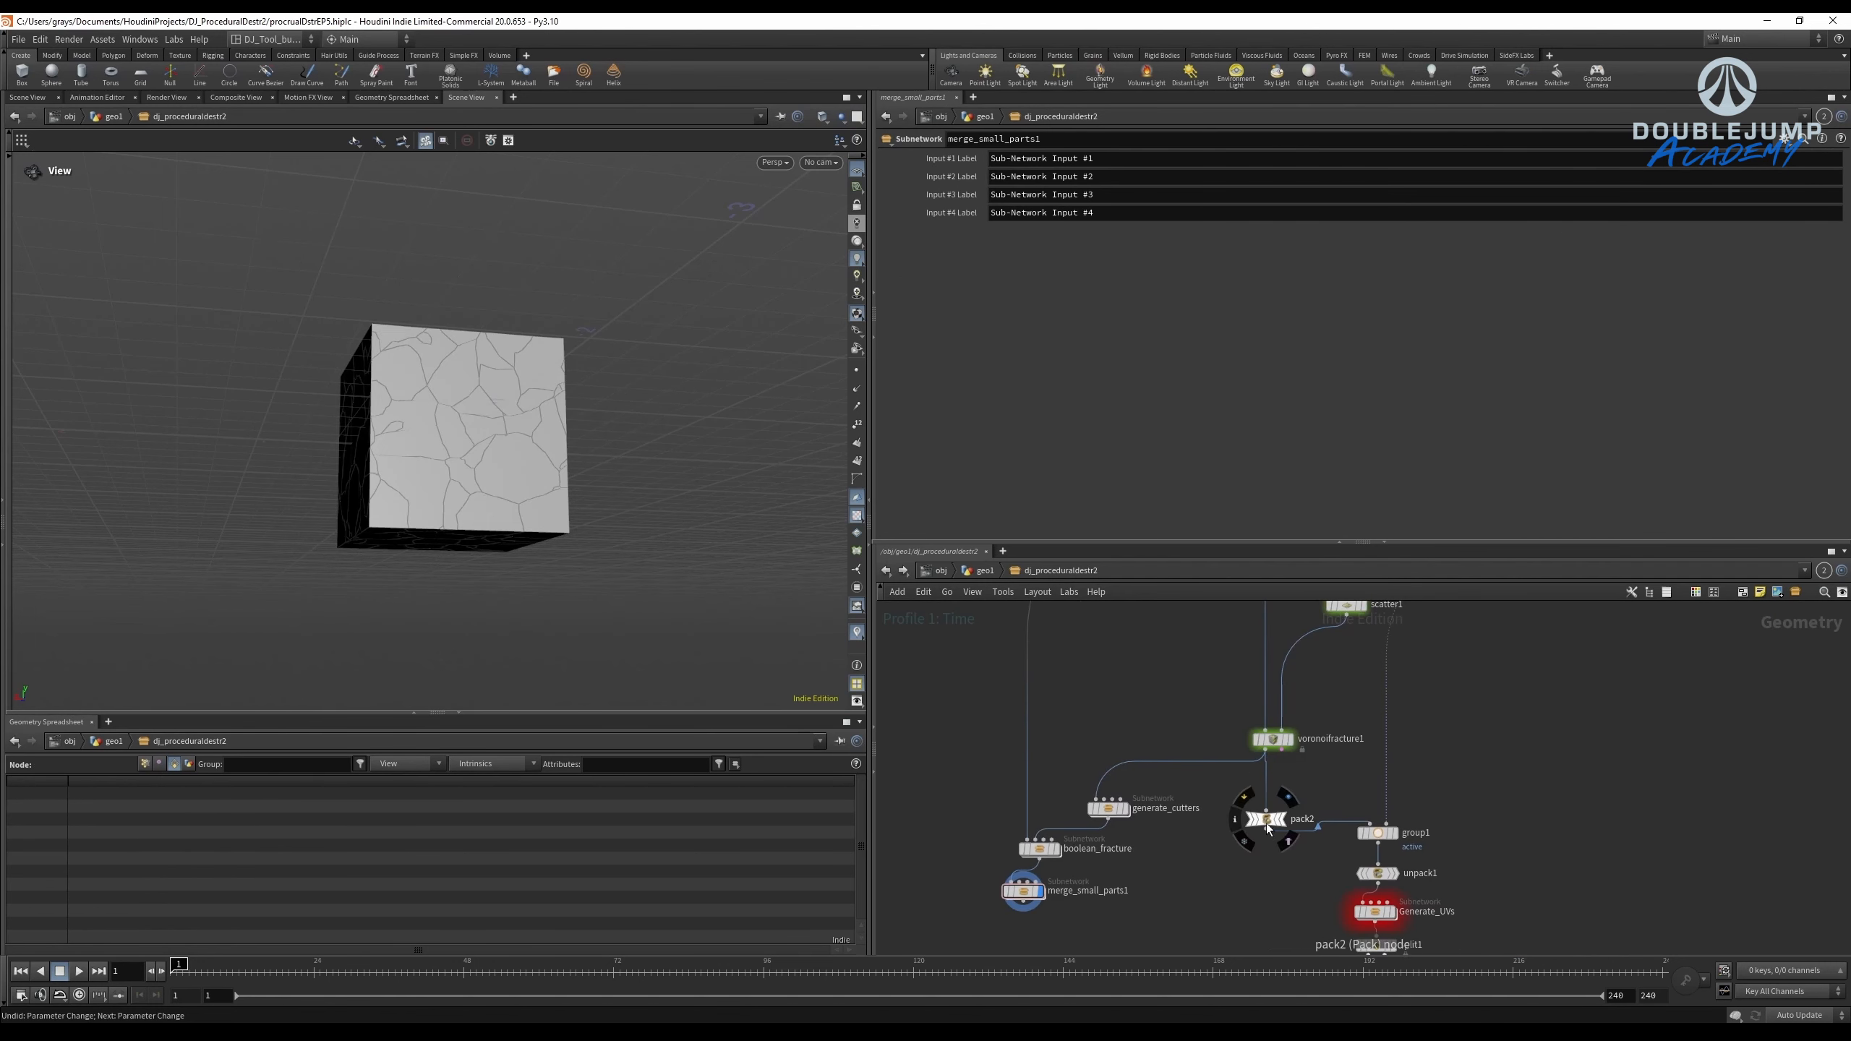
Move generate_cutters, boolean_fracture and merge_small_parts1 up, and move pack2 further below voronoifracture1.
middle_drag(1241, 813, 1349, 758)
drag(1111, 773, 1167, 883)
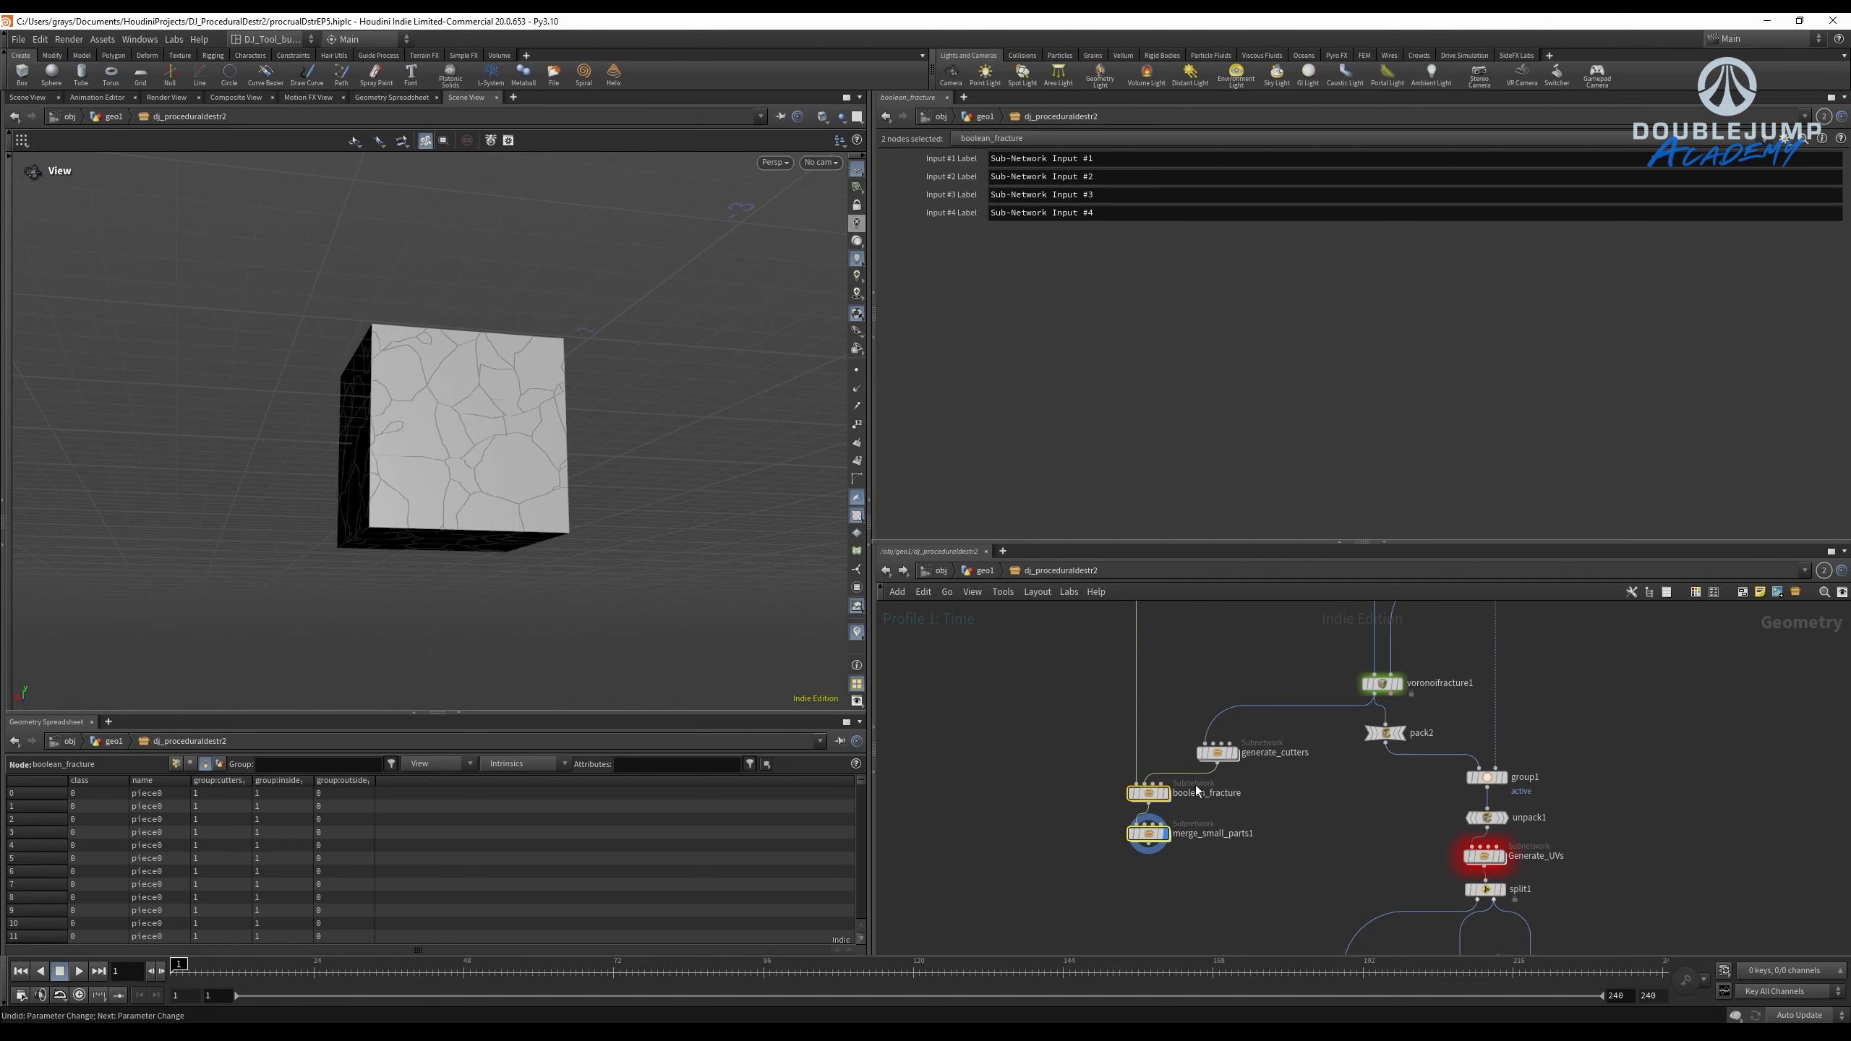
drag(1160, 802, 1152, 746)
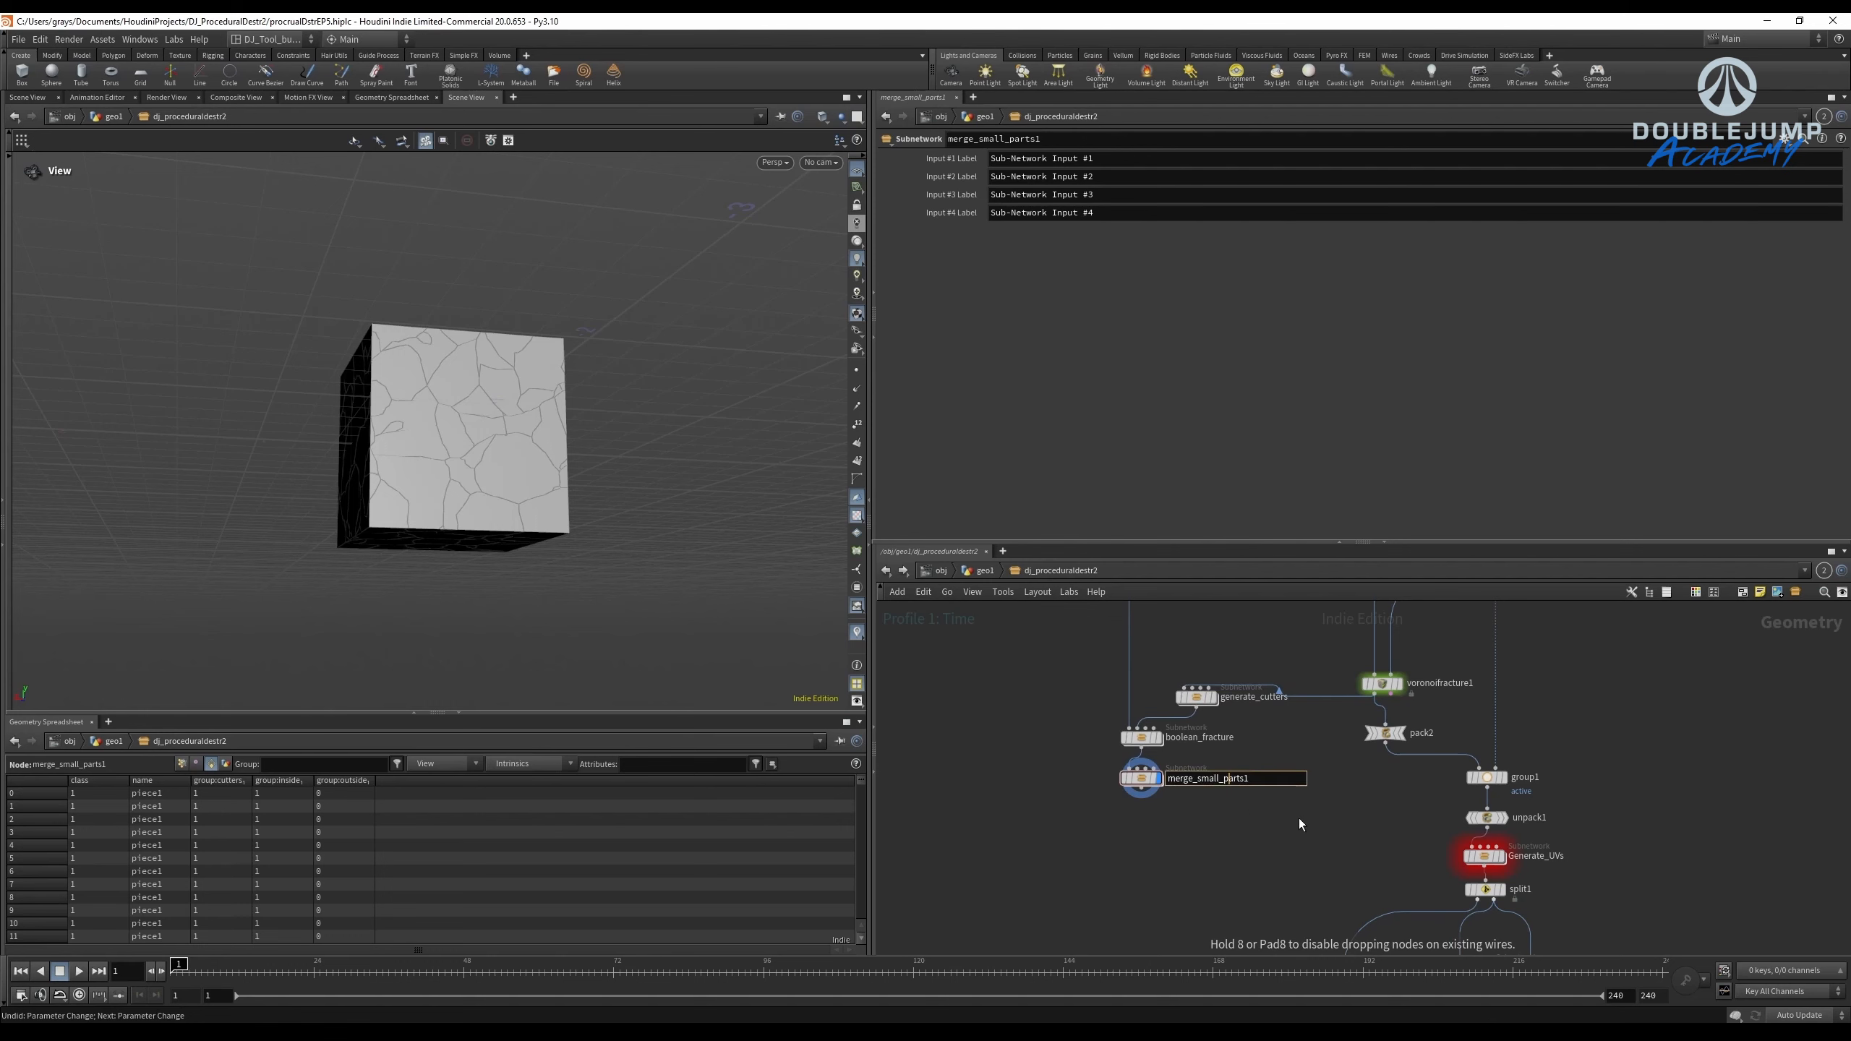
middle_drag(1276, 841, 1181, 881)
drag(1299, 776, 1299, 811)
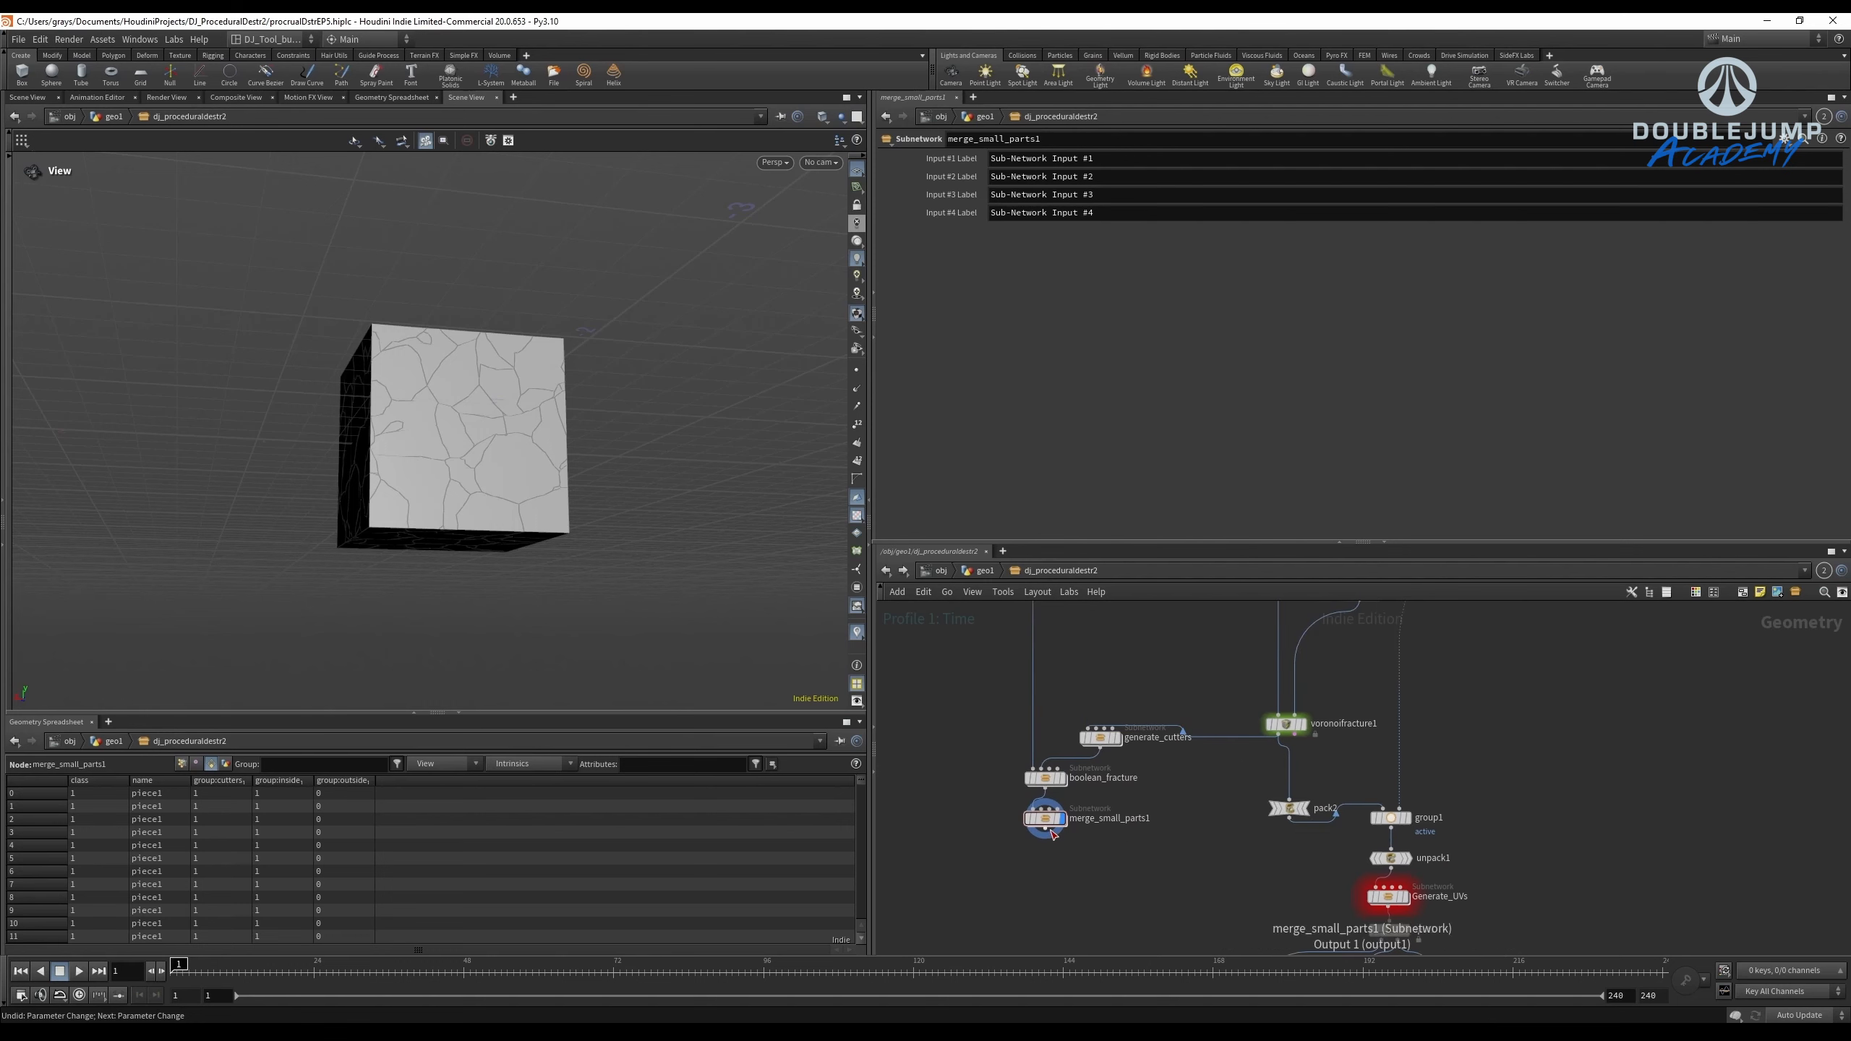
Add a Switch node with merge_small_parts1 as its first input and voronoifracture1 as its second.
key(Tab)
text(swit)
key(Return)
click(1177, 840)
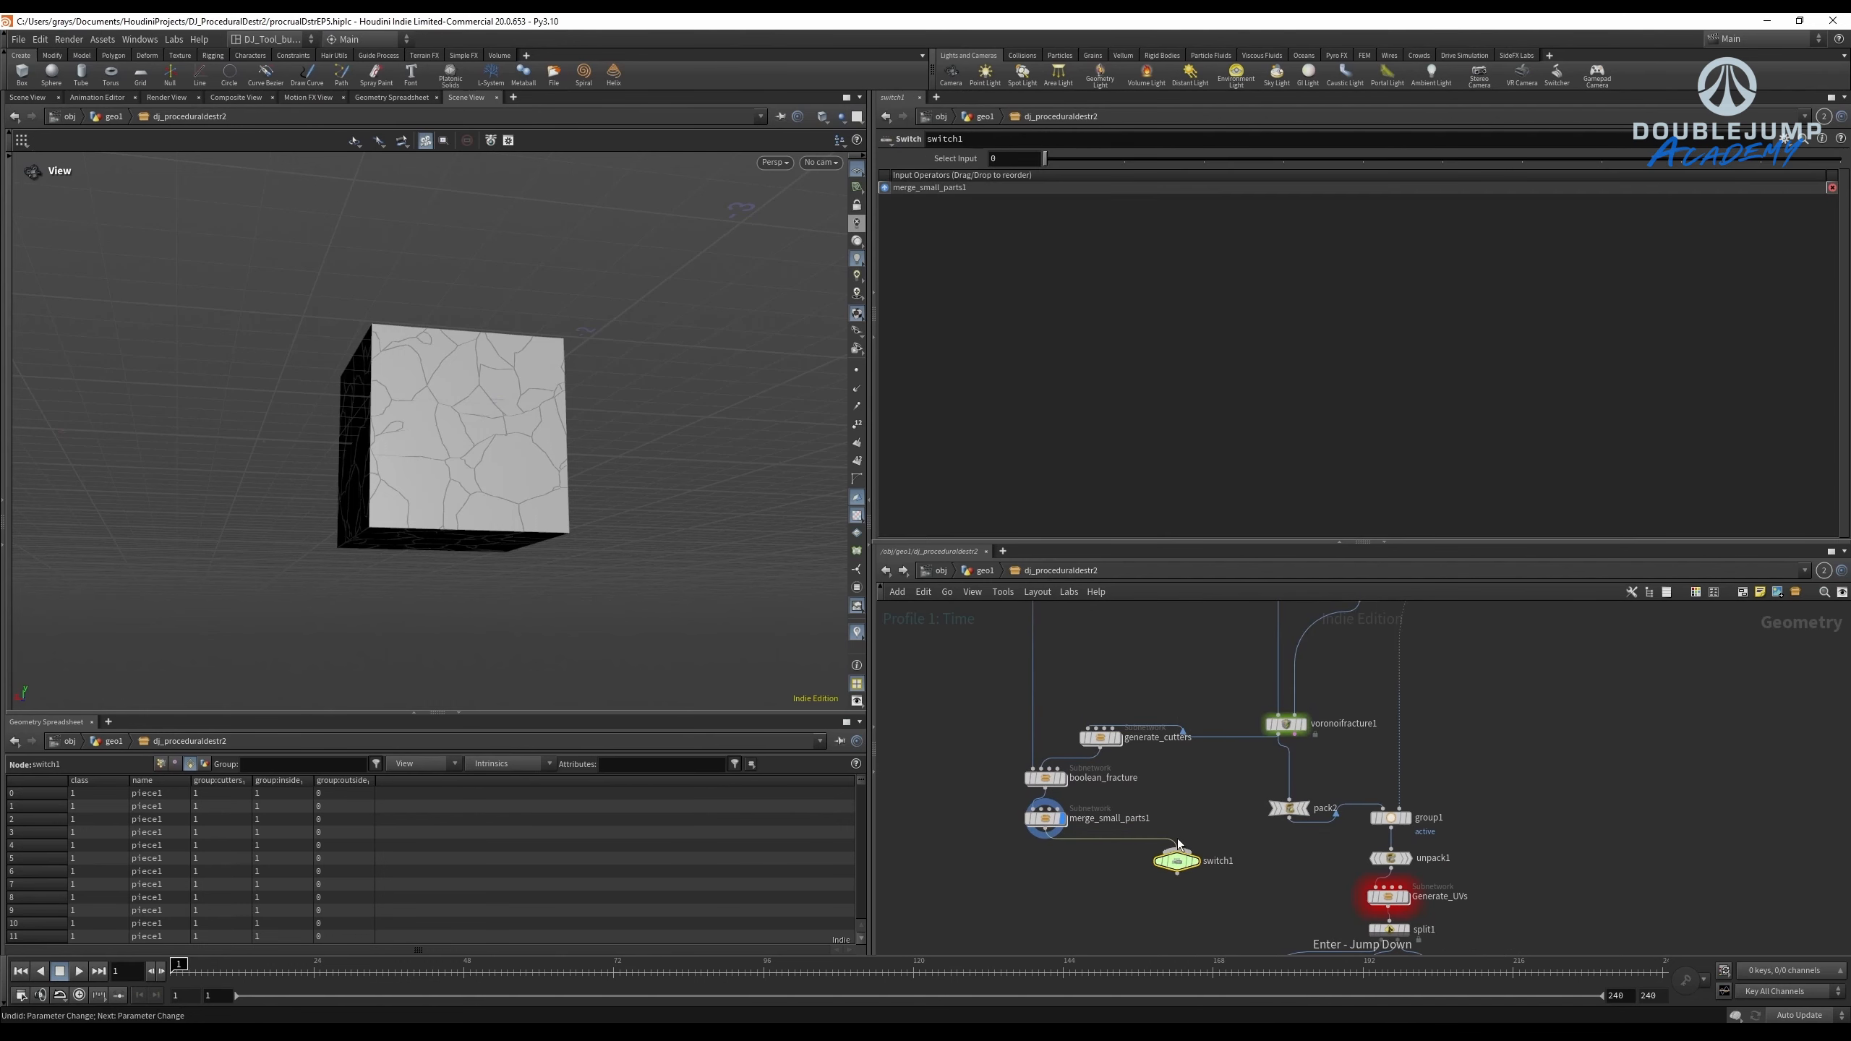
click(1281, 737)
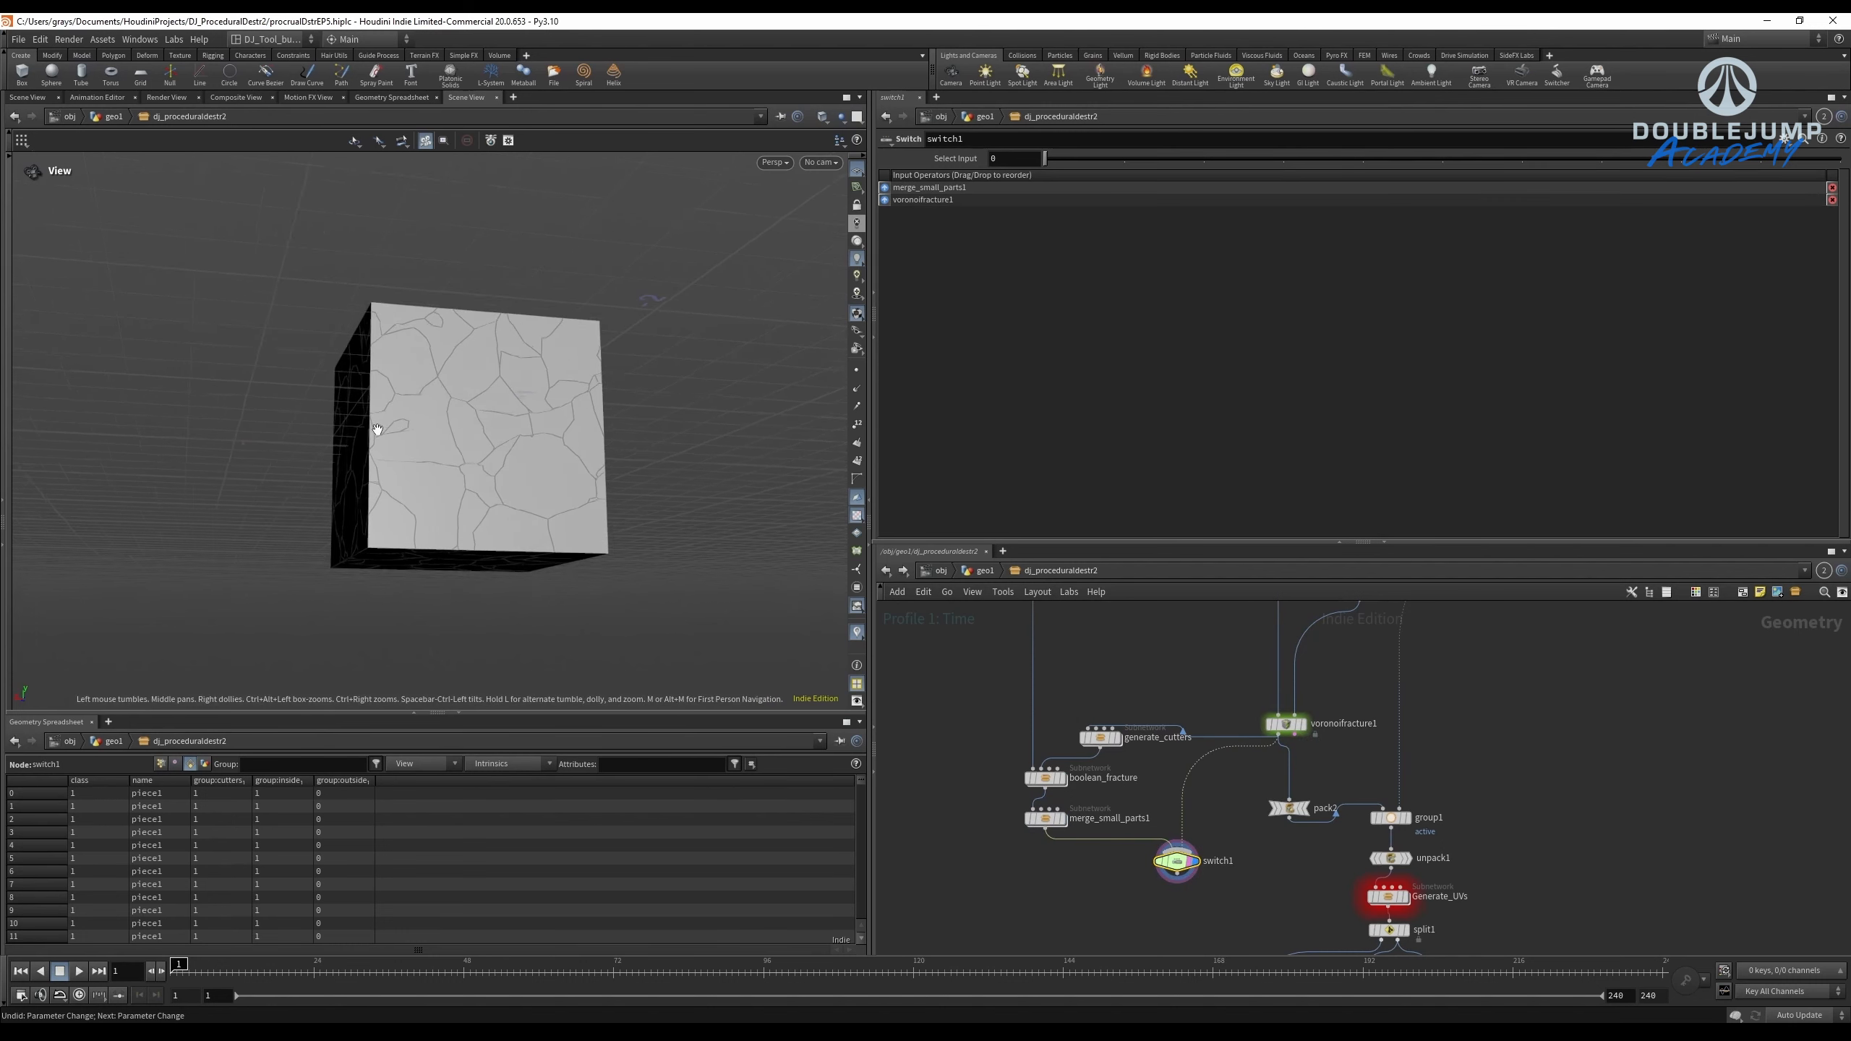
Inspect the fractured cube from switch1 and set its Select Input to 2 to preview the Voronoi fracture.
drag(371, 426, 656, 379)
scroll(1285, 711, up, 3)
middle_drag(1282, 831, 1324, 648)
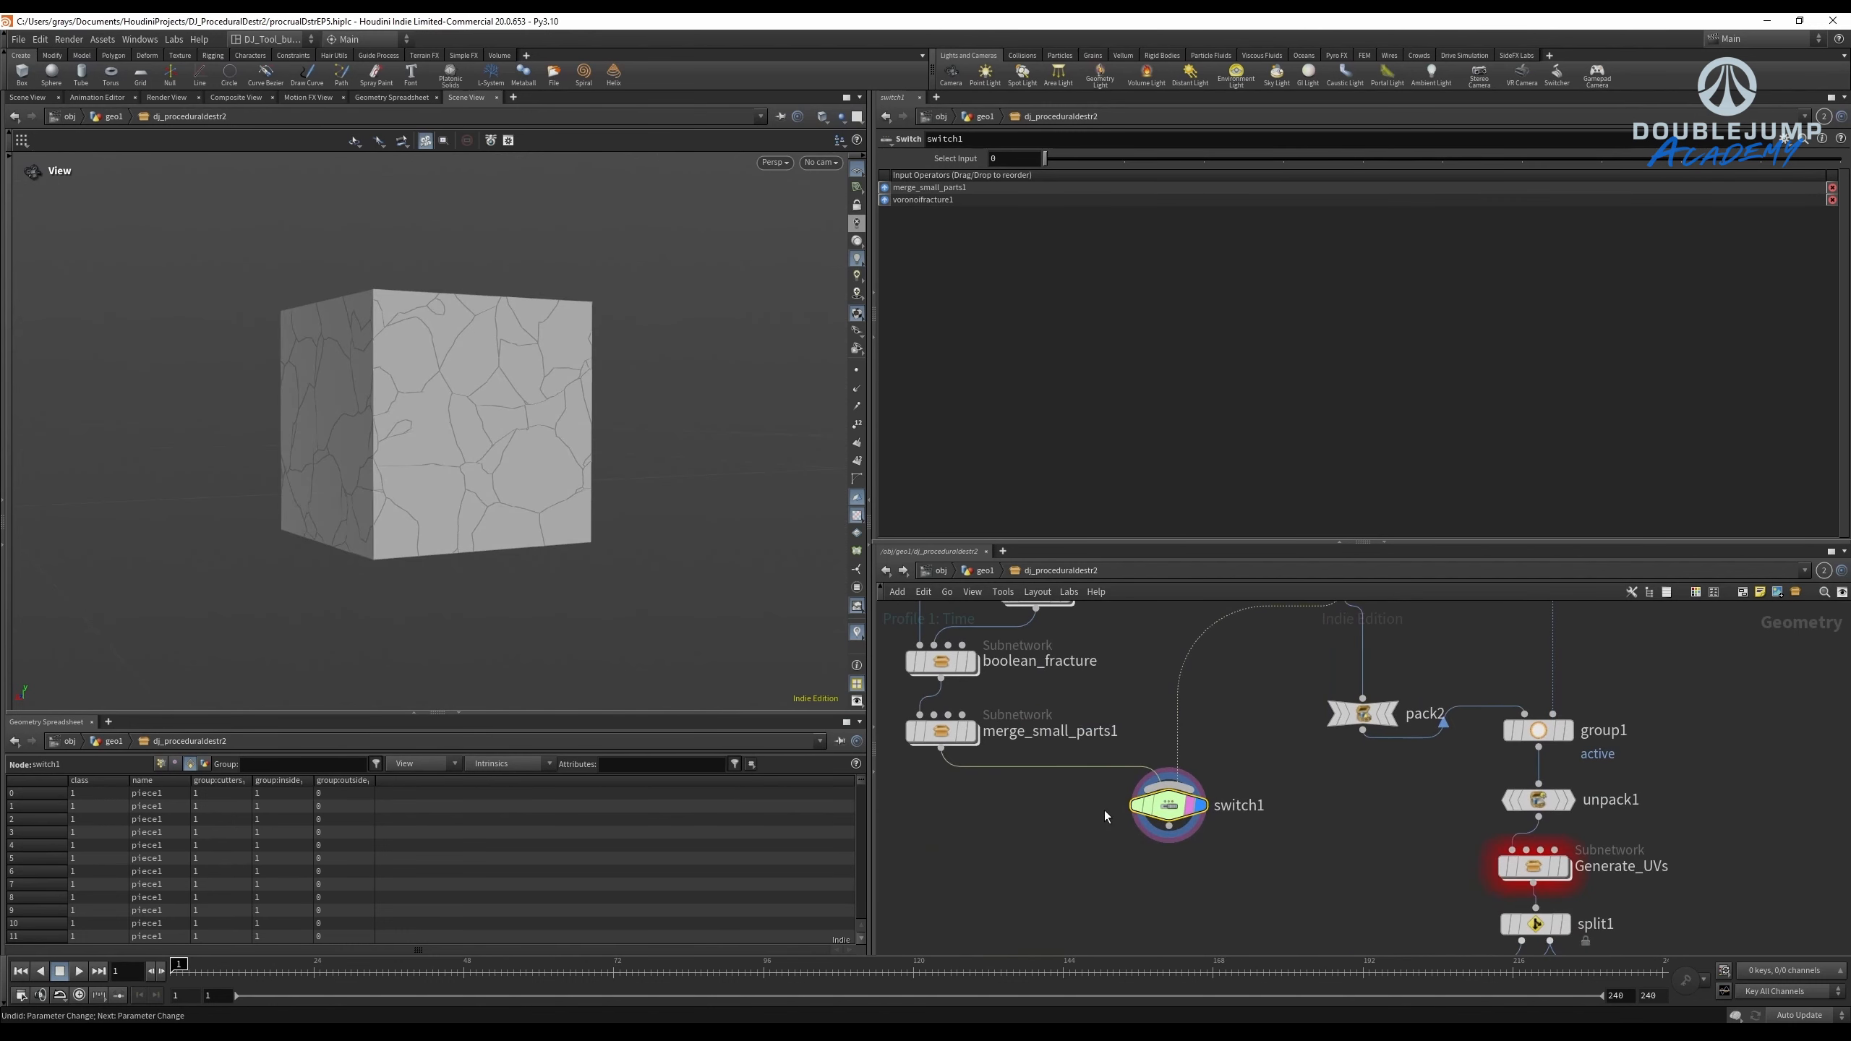
drag(408, 329, 388, 416)
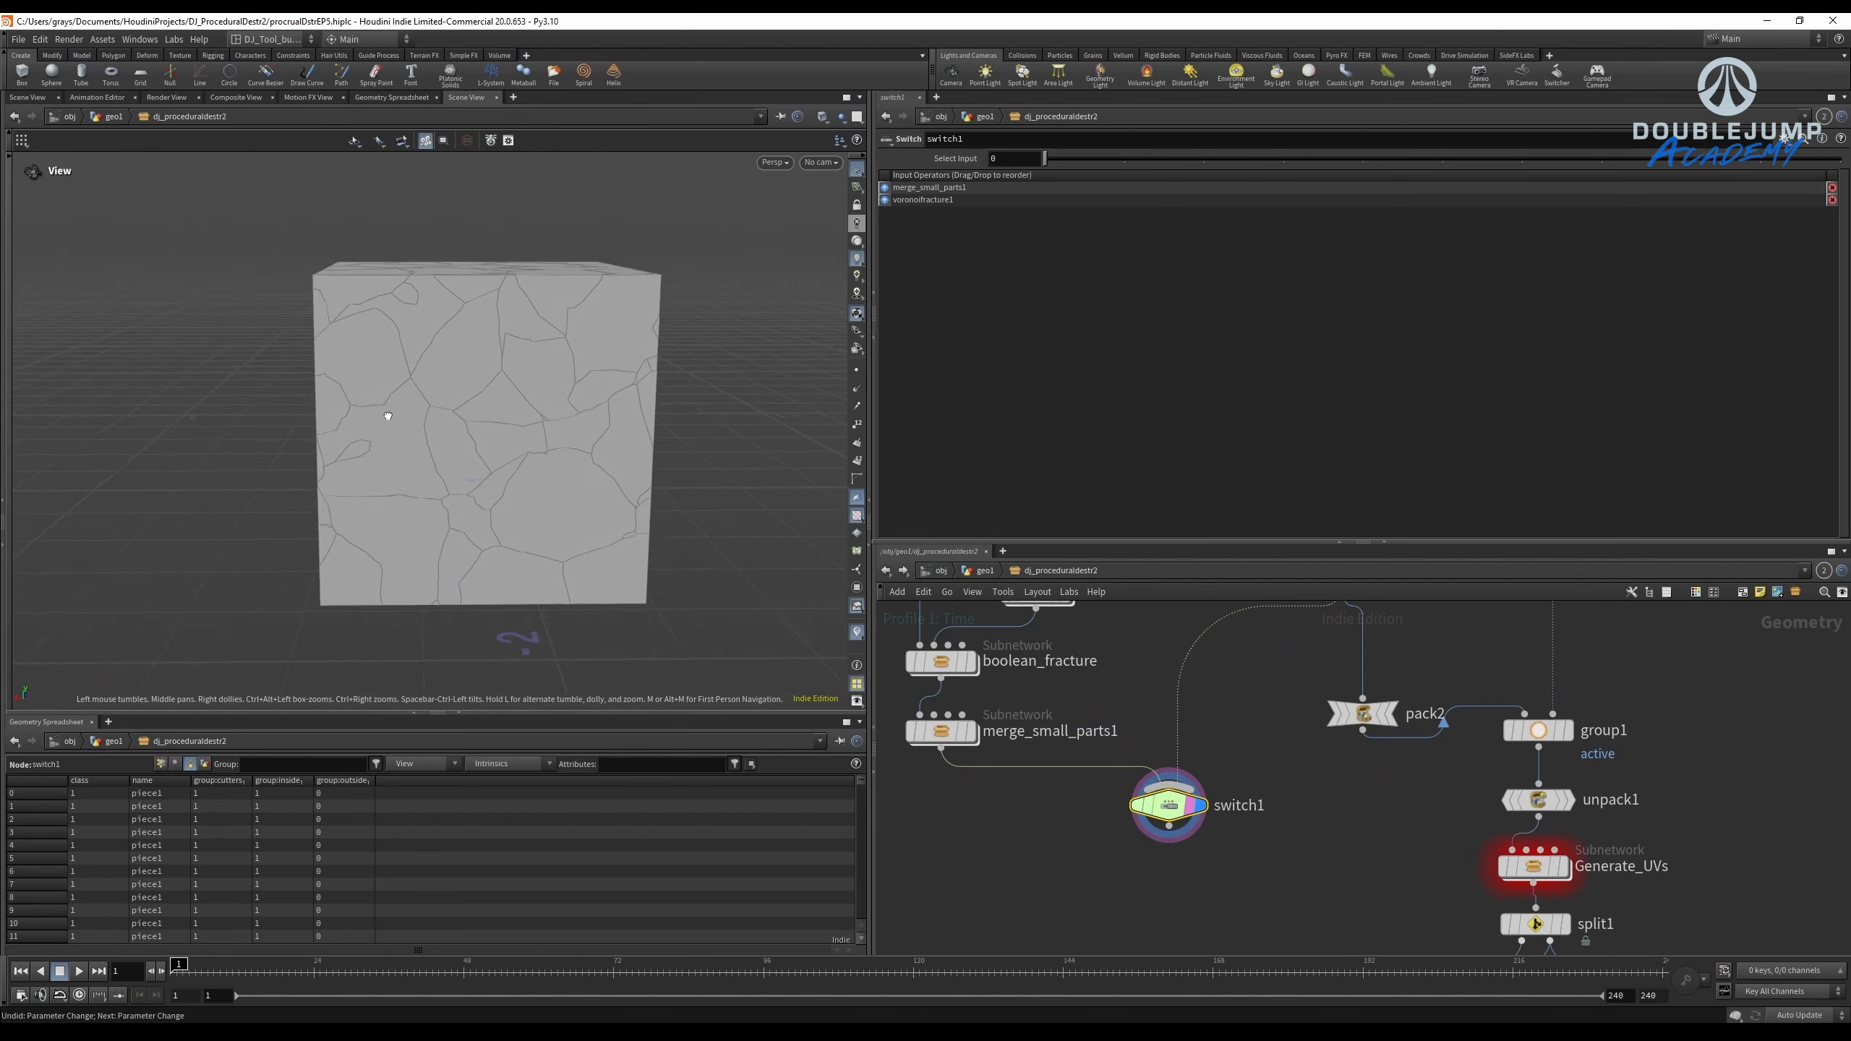
drag(1093, 166, 1166, 194)
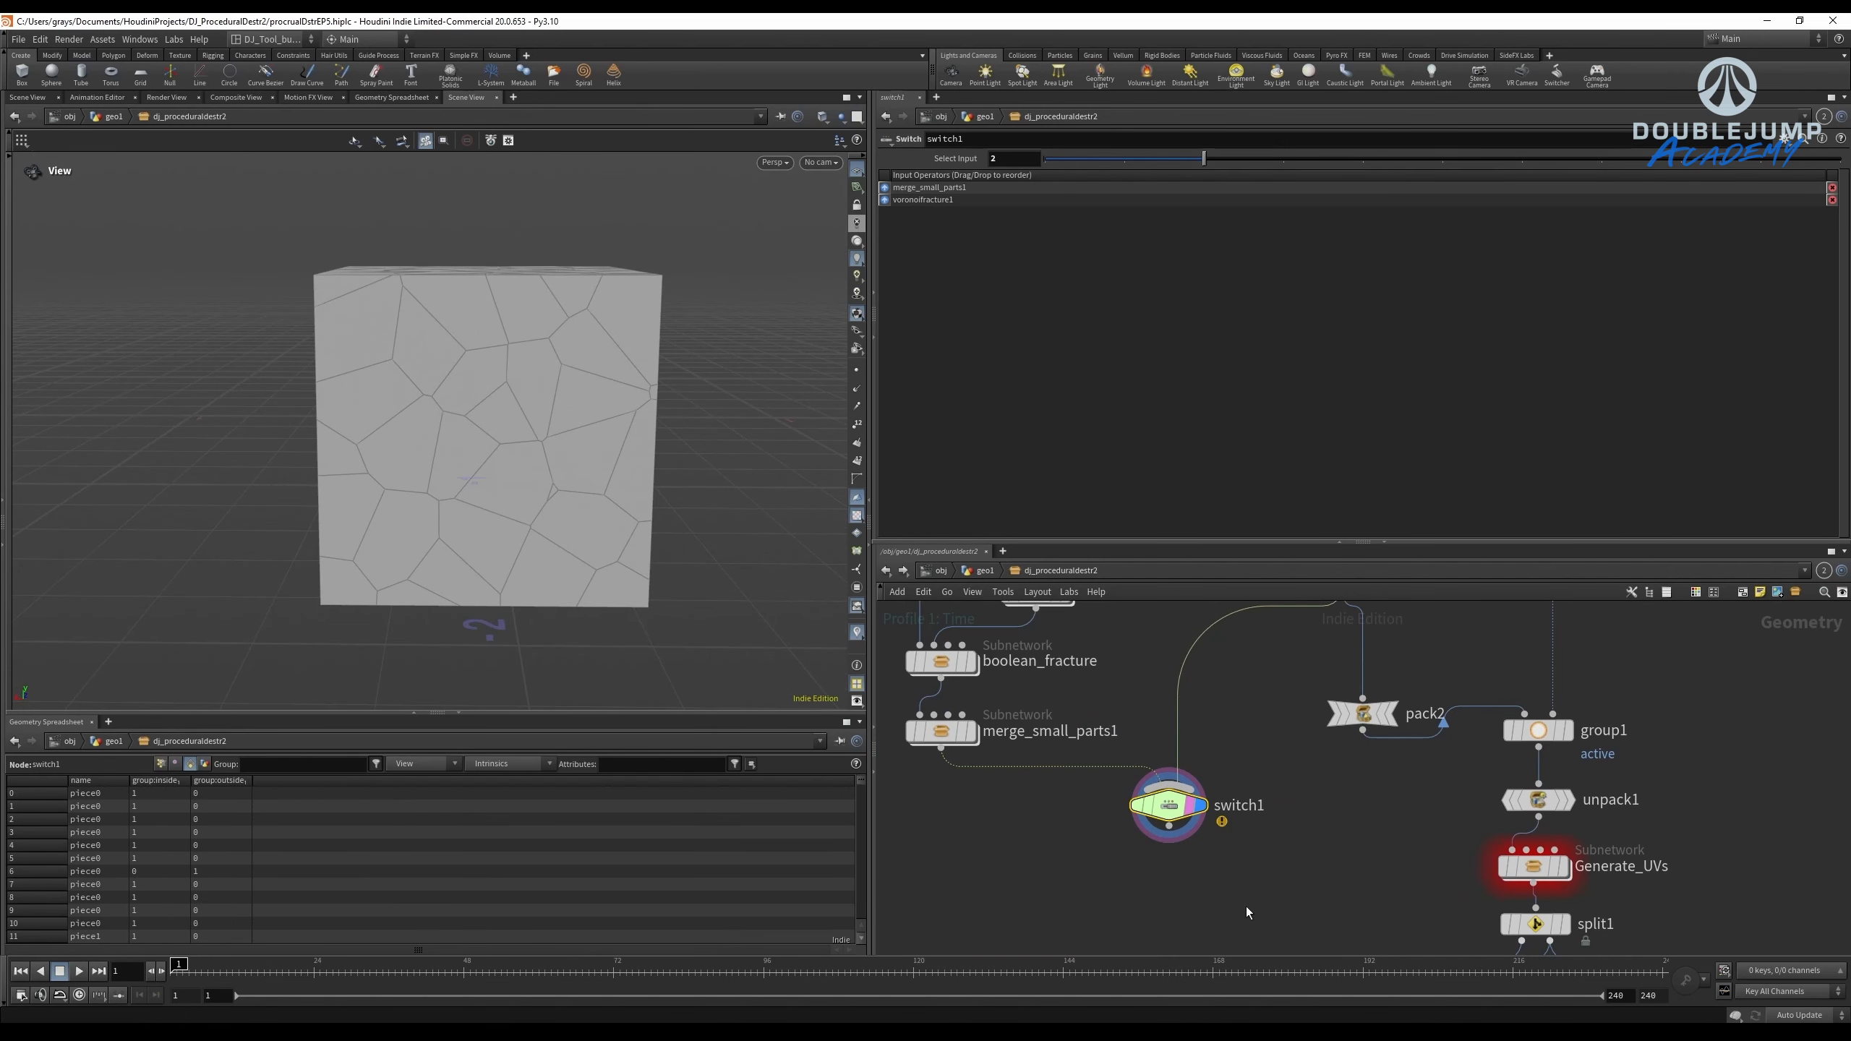
Add an Exploded View node beneath switch1, display it, align it with the switch, and frame the whole cube.
scroll(1247, 905, down, 3)
key(Tab)
click(1254, 862)
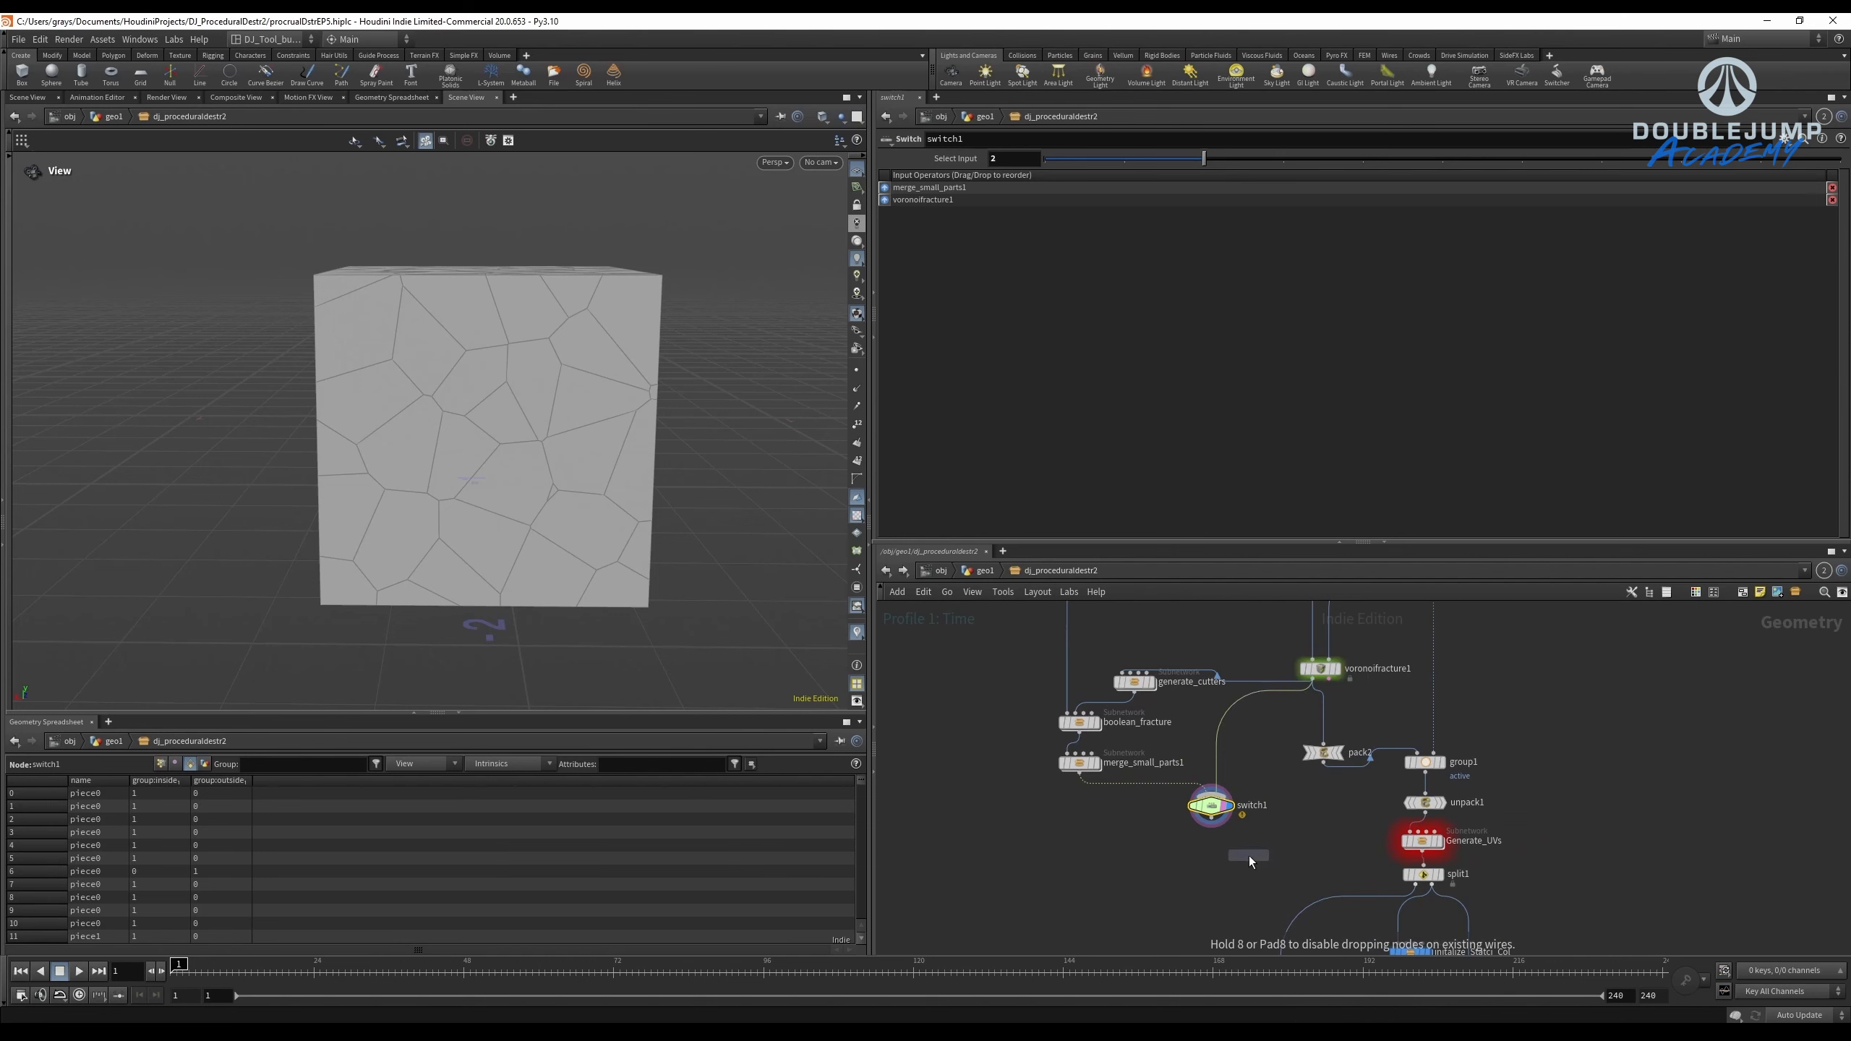
click(1251, 862)
scroll(1251, 861, up, 3)
click(1285, 865)
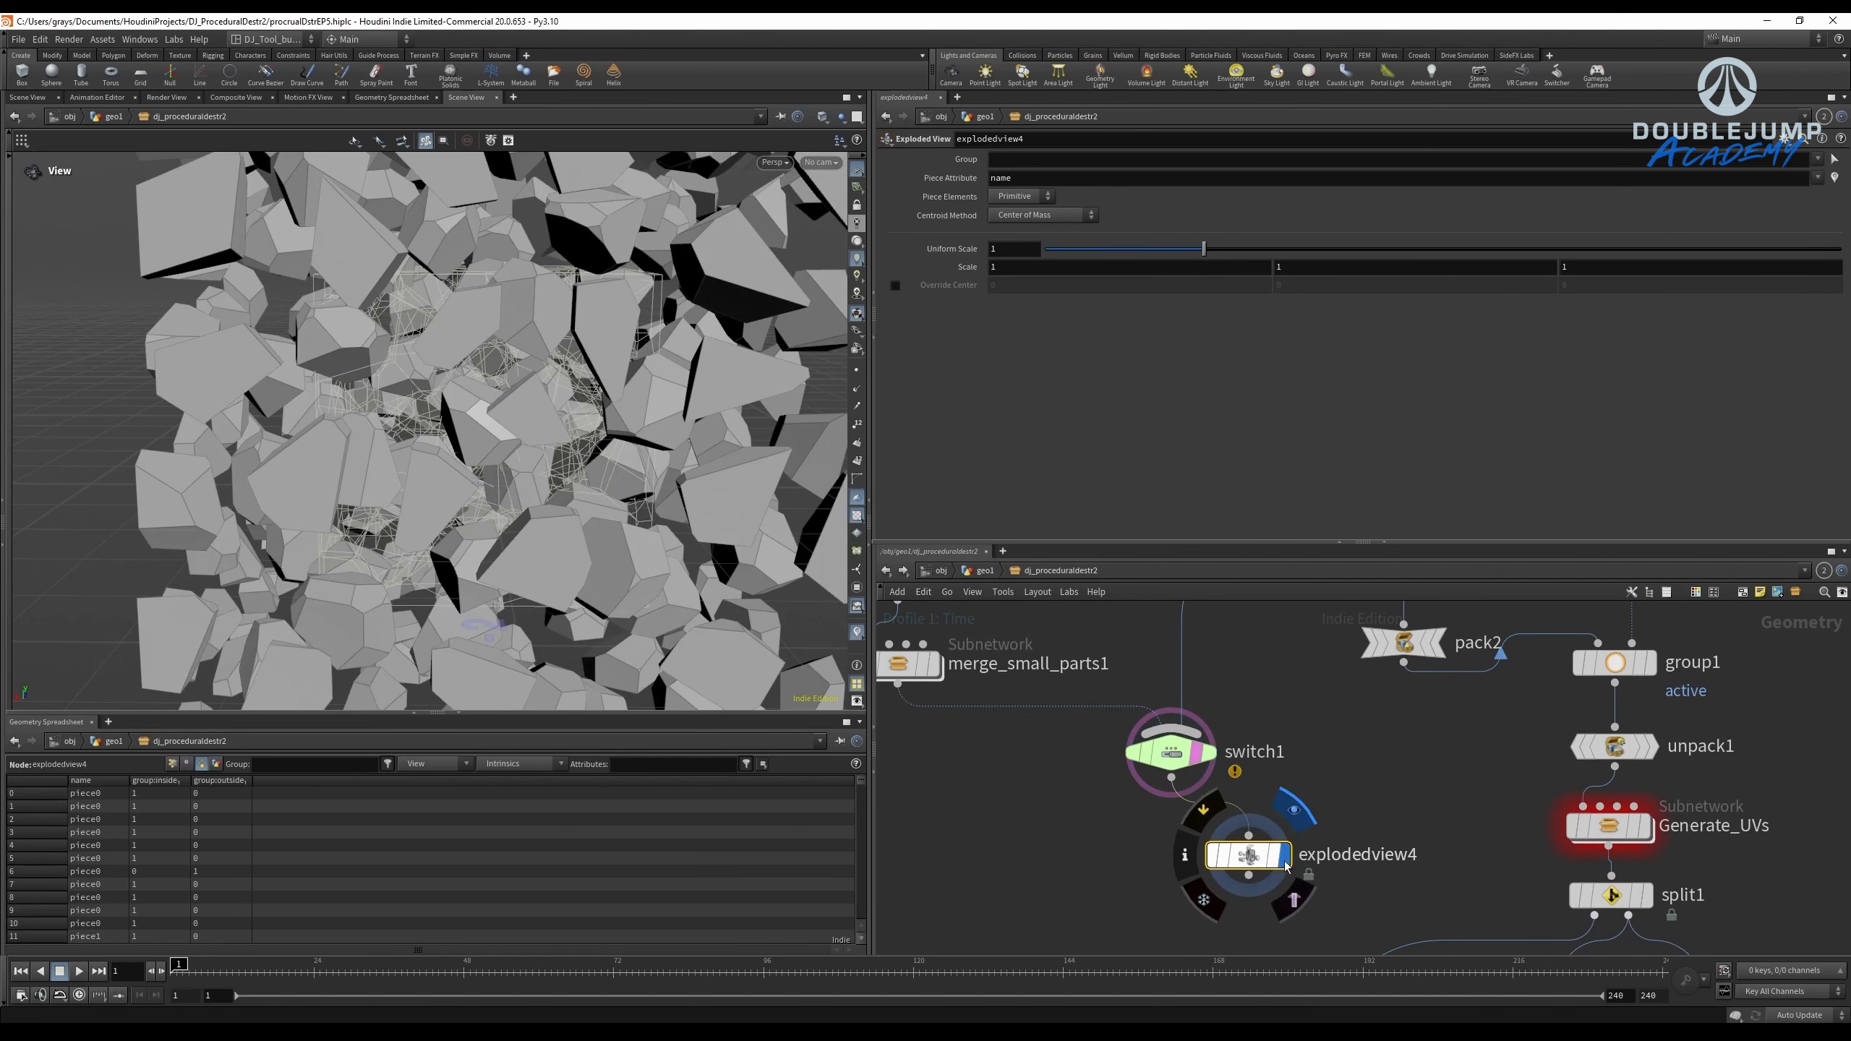
key(l)
key(h)
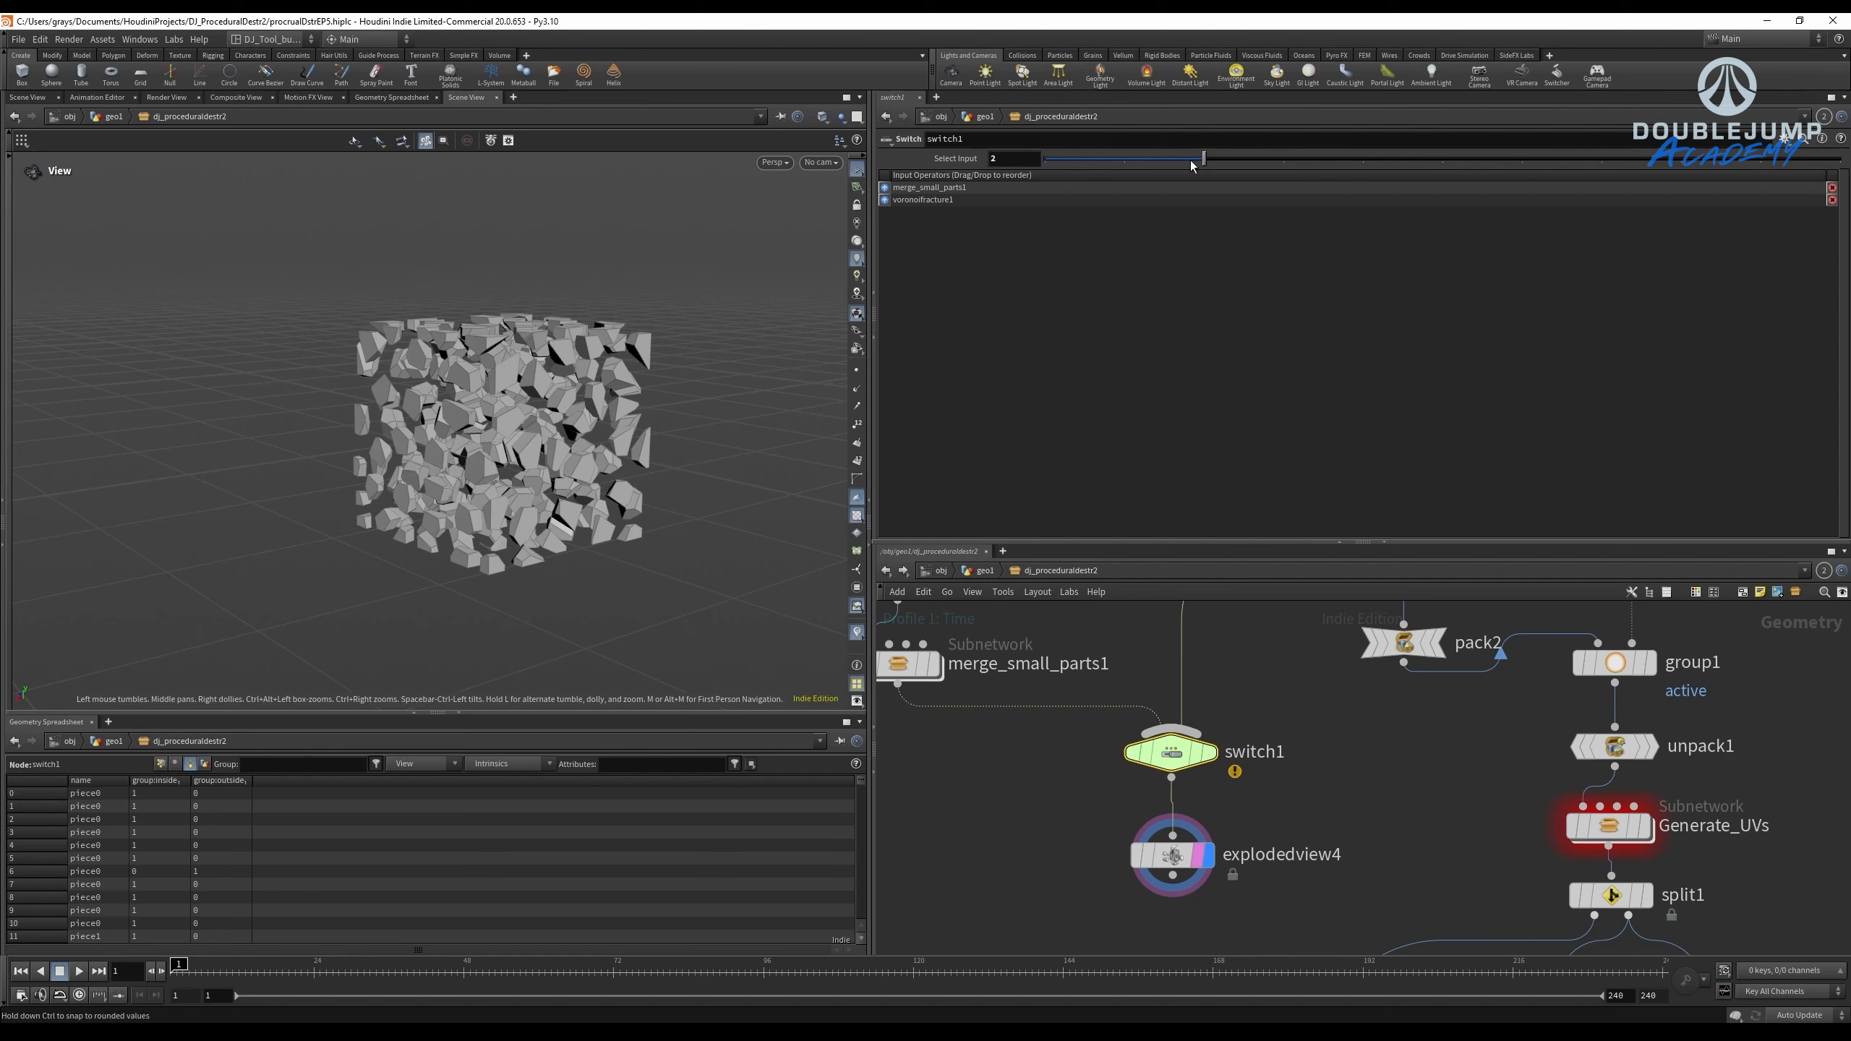
Compare both fracture types in the exploded view using switch1's Select Input, ending with the value at 0.
drag(1141, 162, 1052, 163)
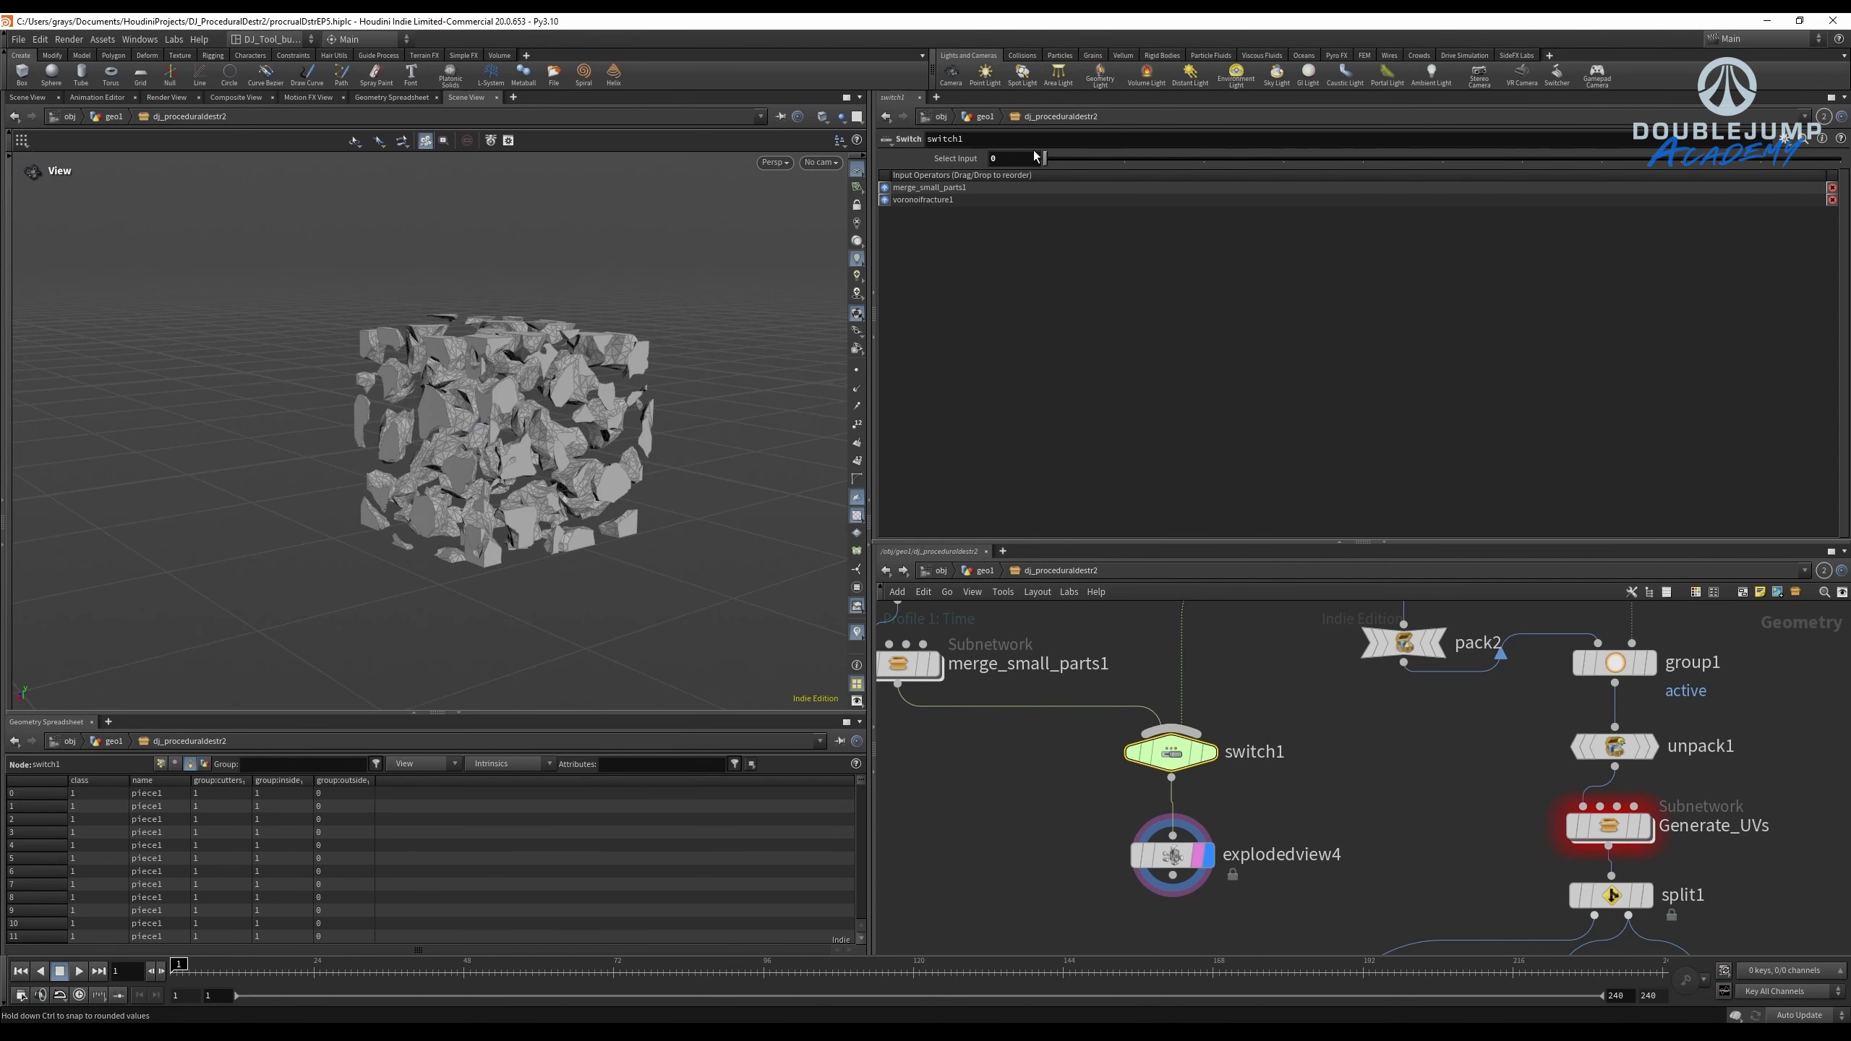
scroll(570, 421, up, 3)
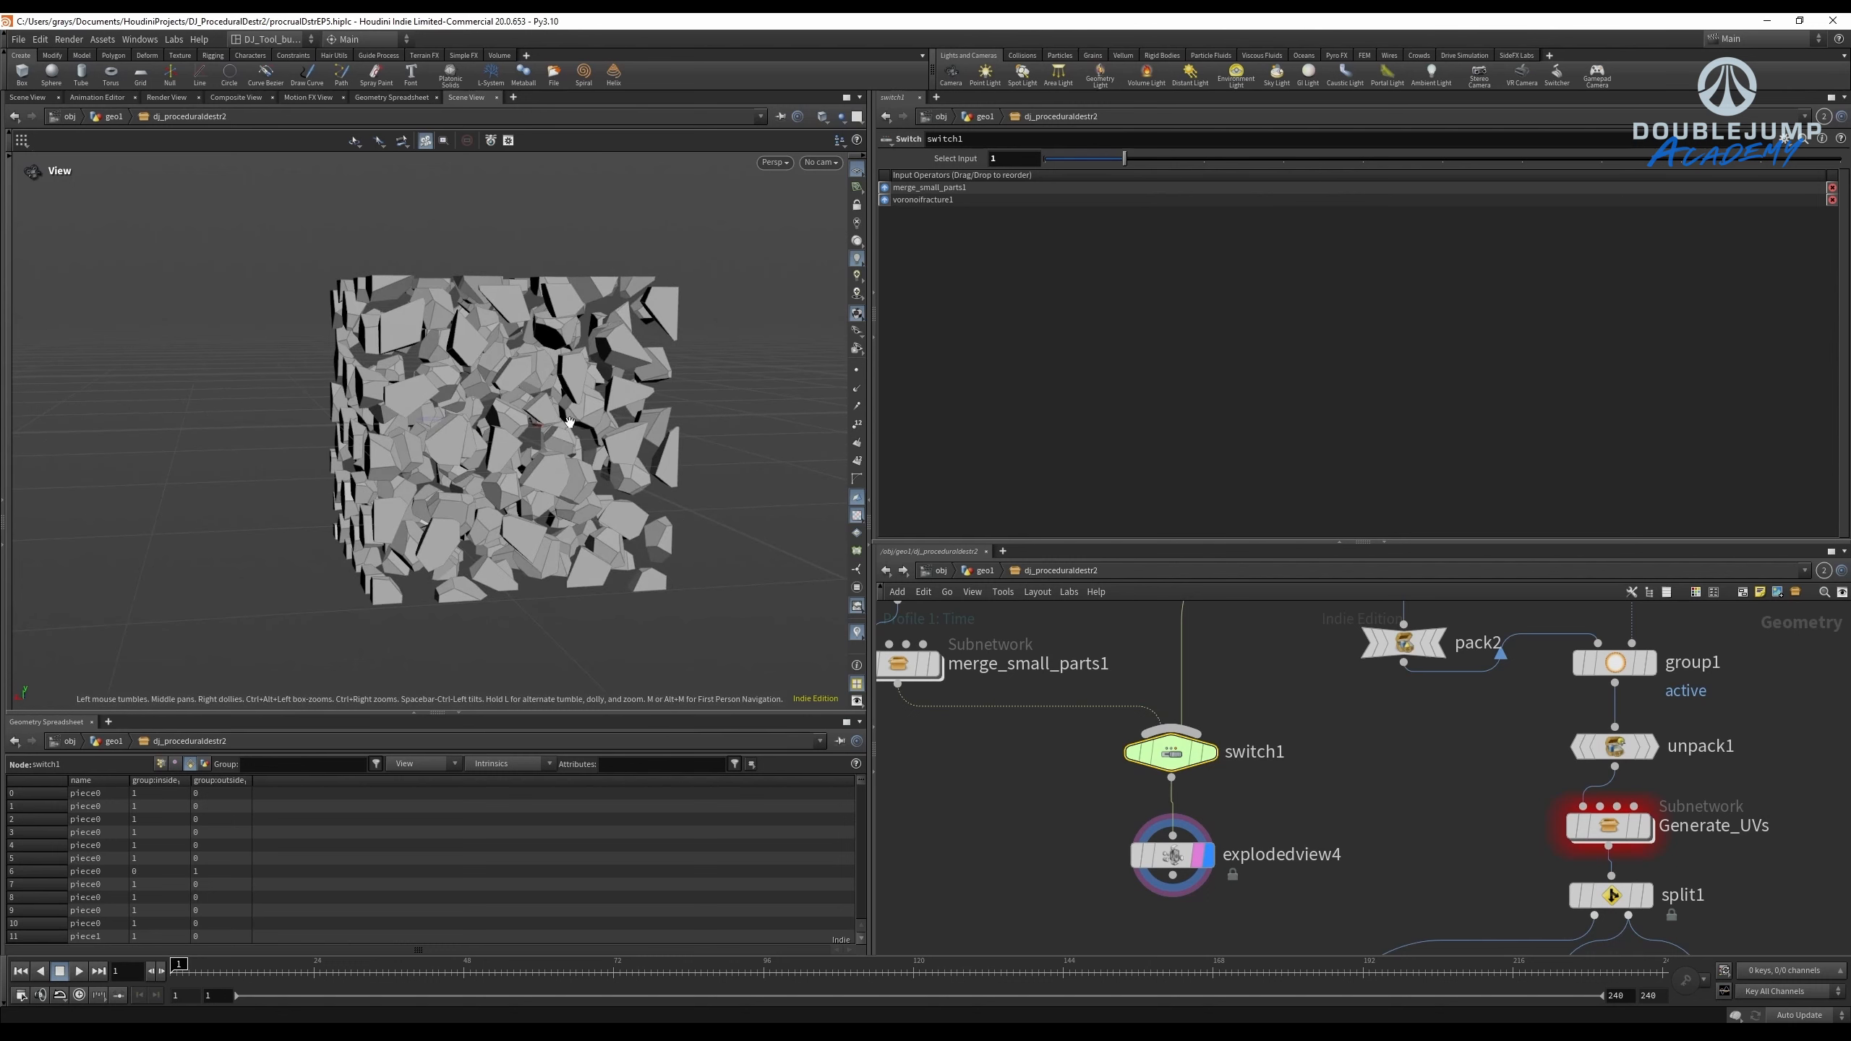
drag(1123, 159, 1050, 172)
scroll(419, 465, up, 5)
drag(420, 464, 473, 350)
drag(421, 470, 479, 427)
scroll(644, 455, down, 5)
mouse_move(643, 455)
mouse_down()
mouse_move(370, 454)
mouse_move(529, 322)
mouse_move(372, 281)
mouse_move(511, 306)
mouse_move(654, 478)
mouse_up()
Add an RBD Interior Detail node beneath merge_small_parts1 and feed it the merged boolean pieces.
key(Tab)
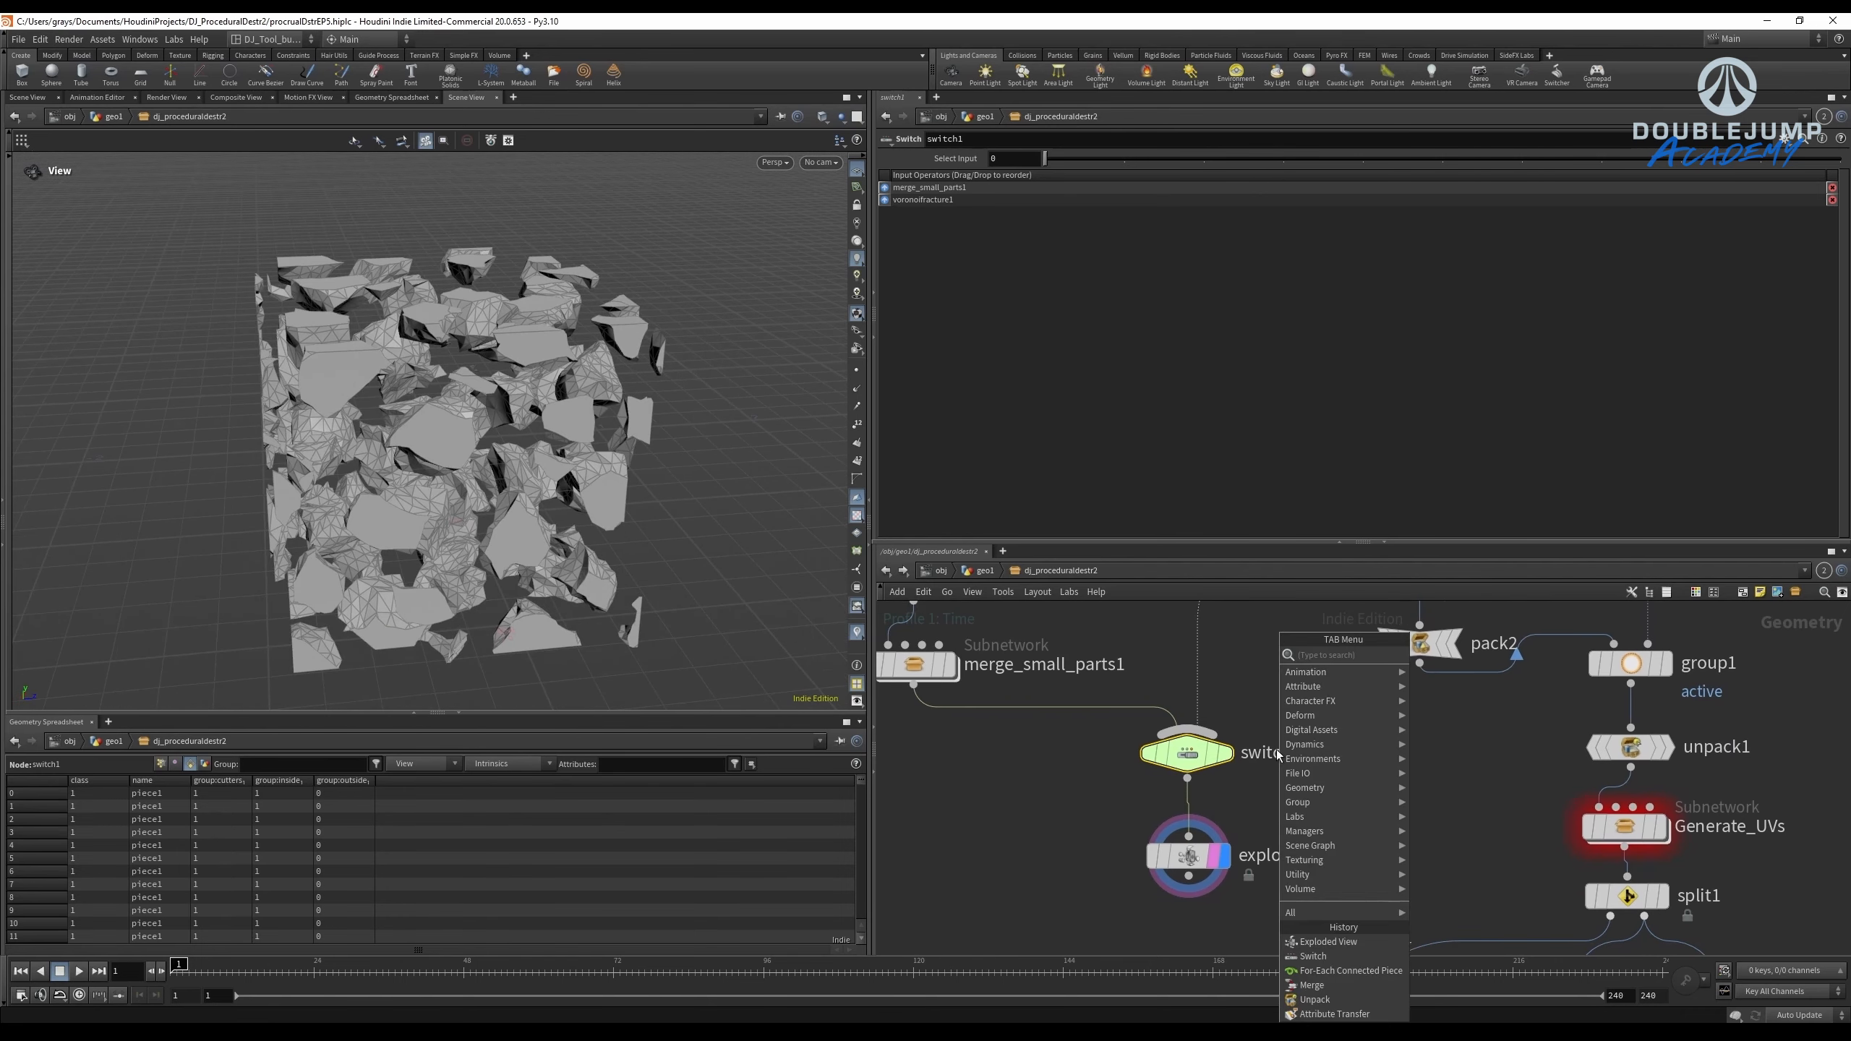
text(RBD IN)
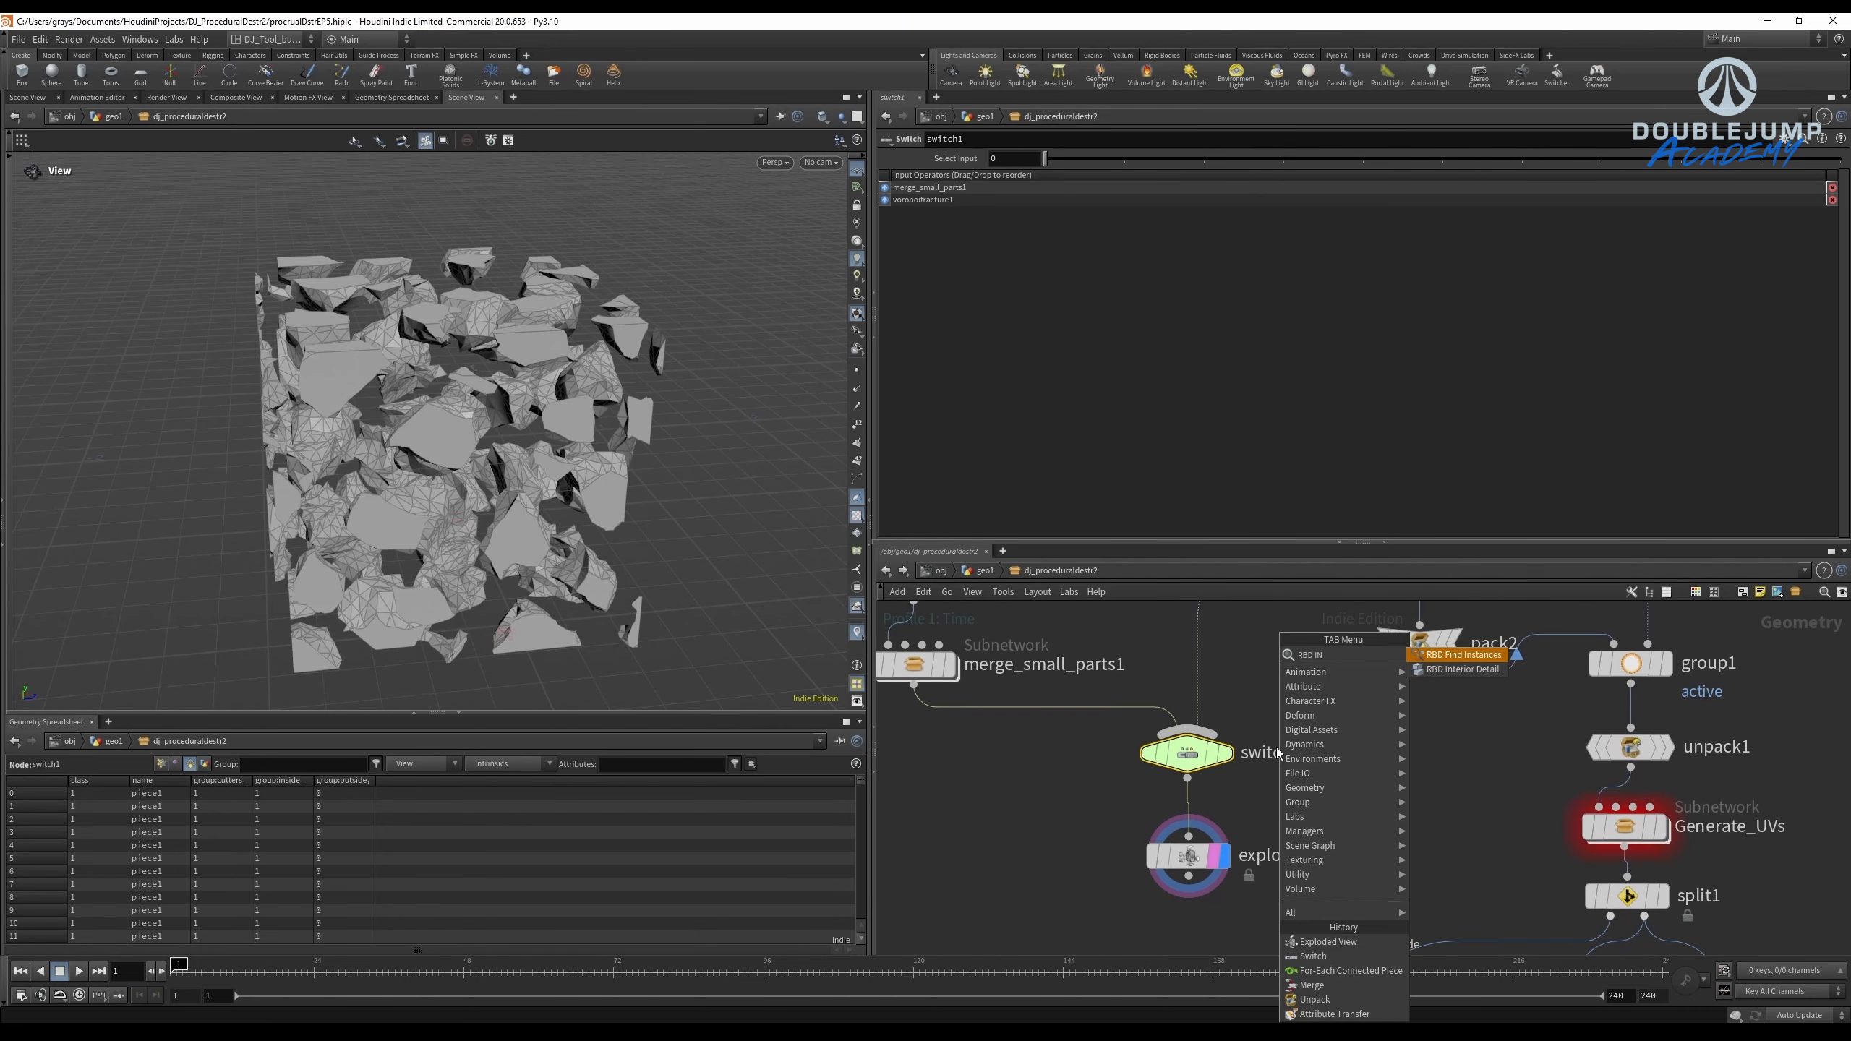
key(Return)
scroll(1166, 802, down, 3)
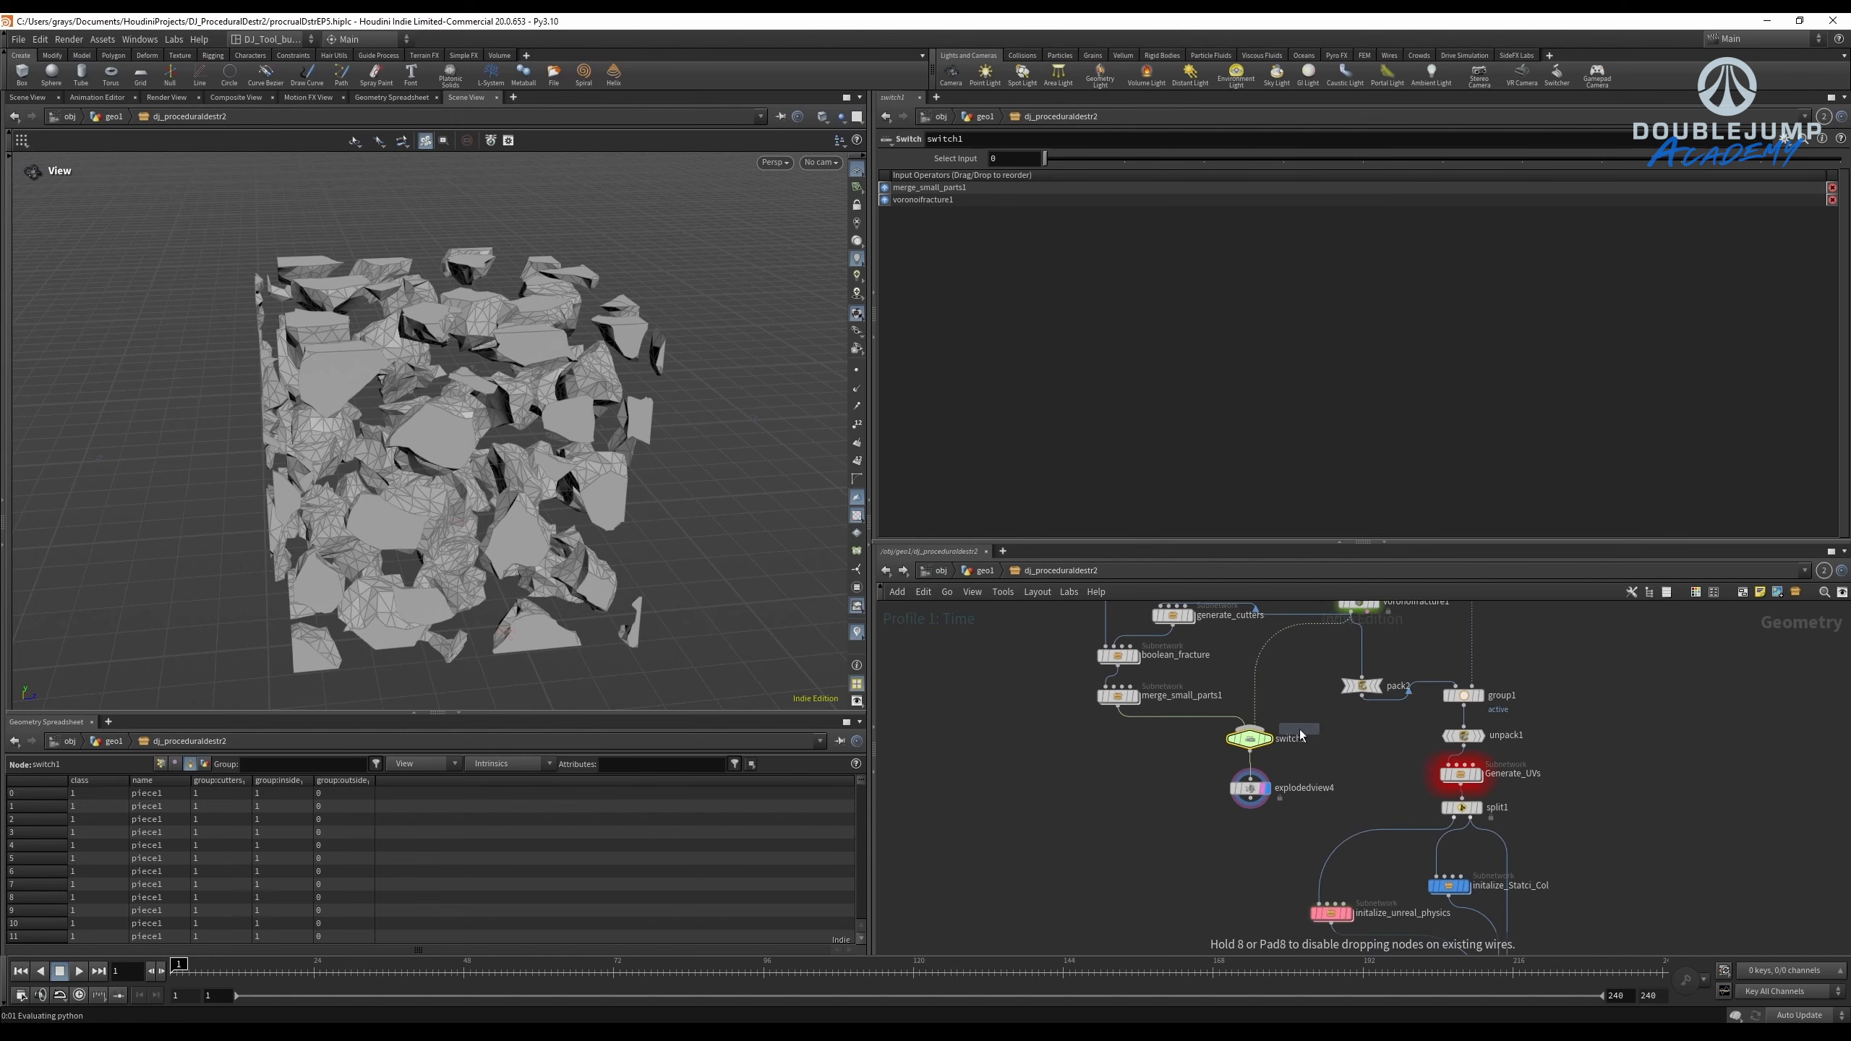
scroll(1177, 740, up, 2)
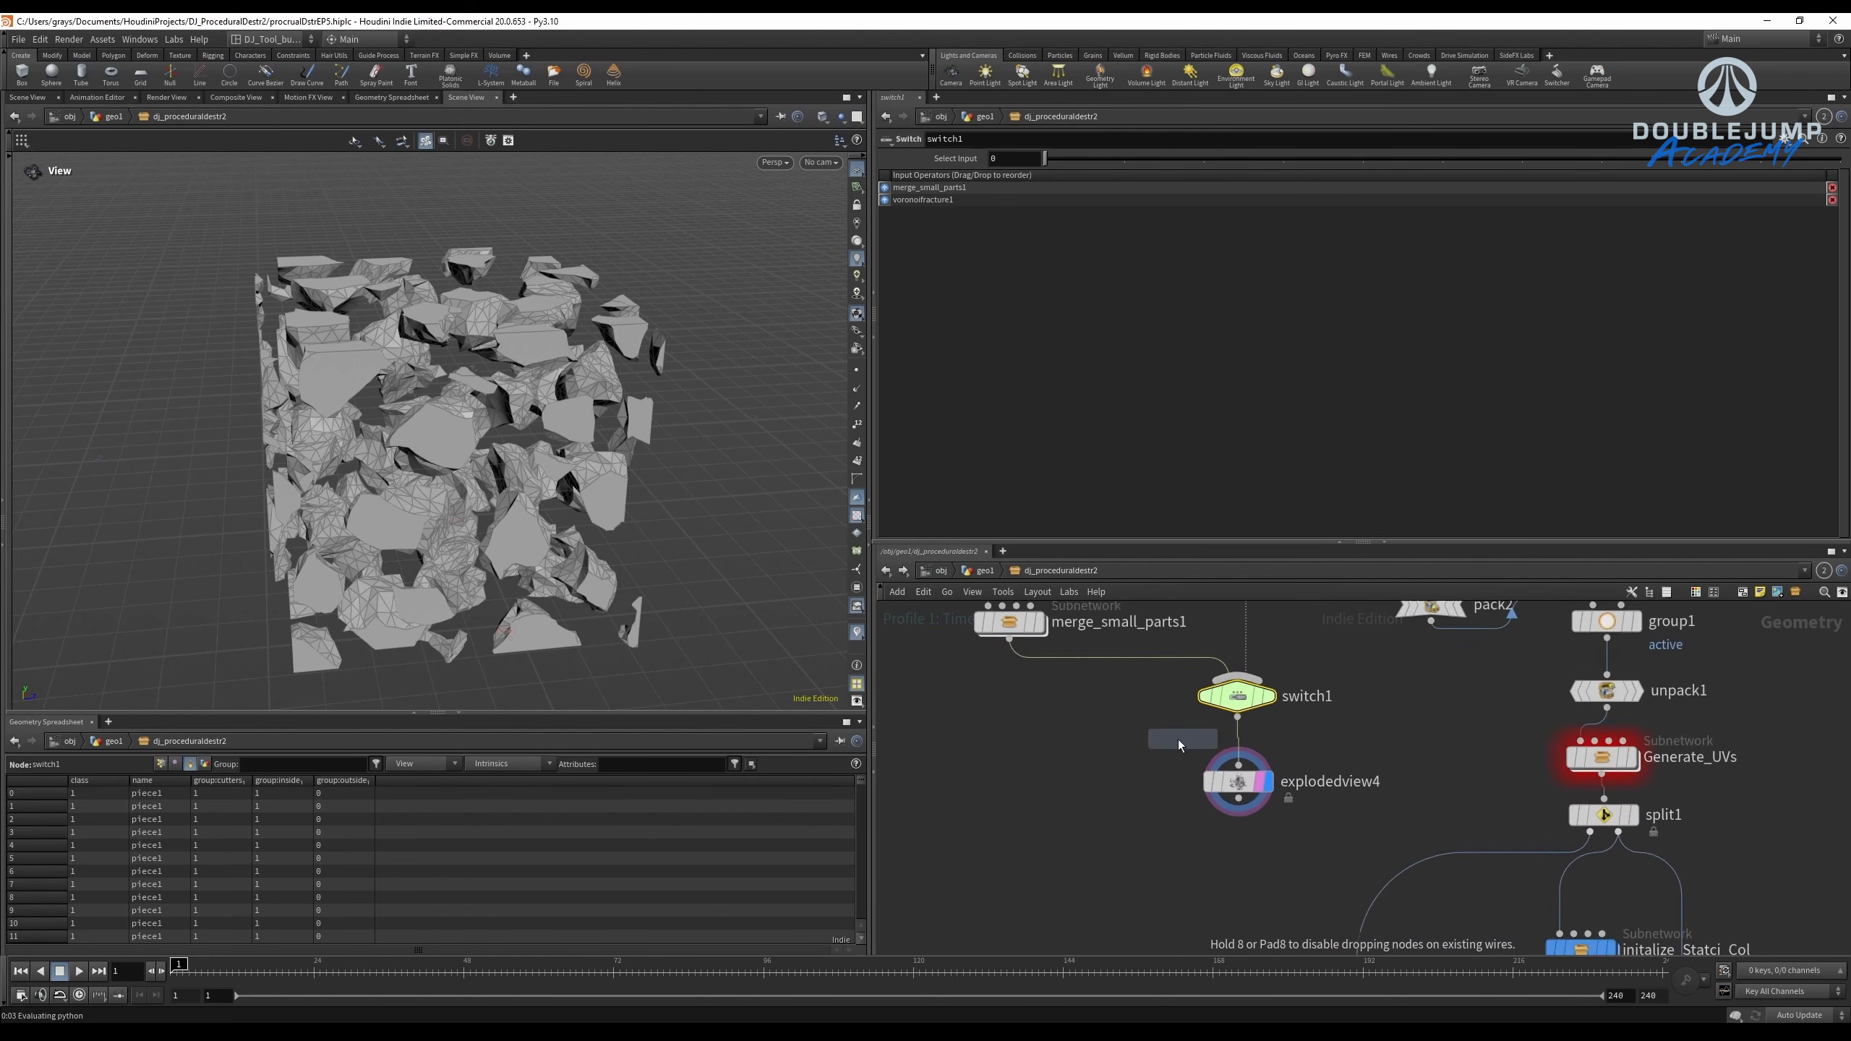
click(1210, 738)
scroll(1093, 729, up, 3)
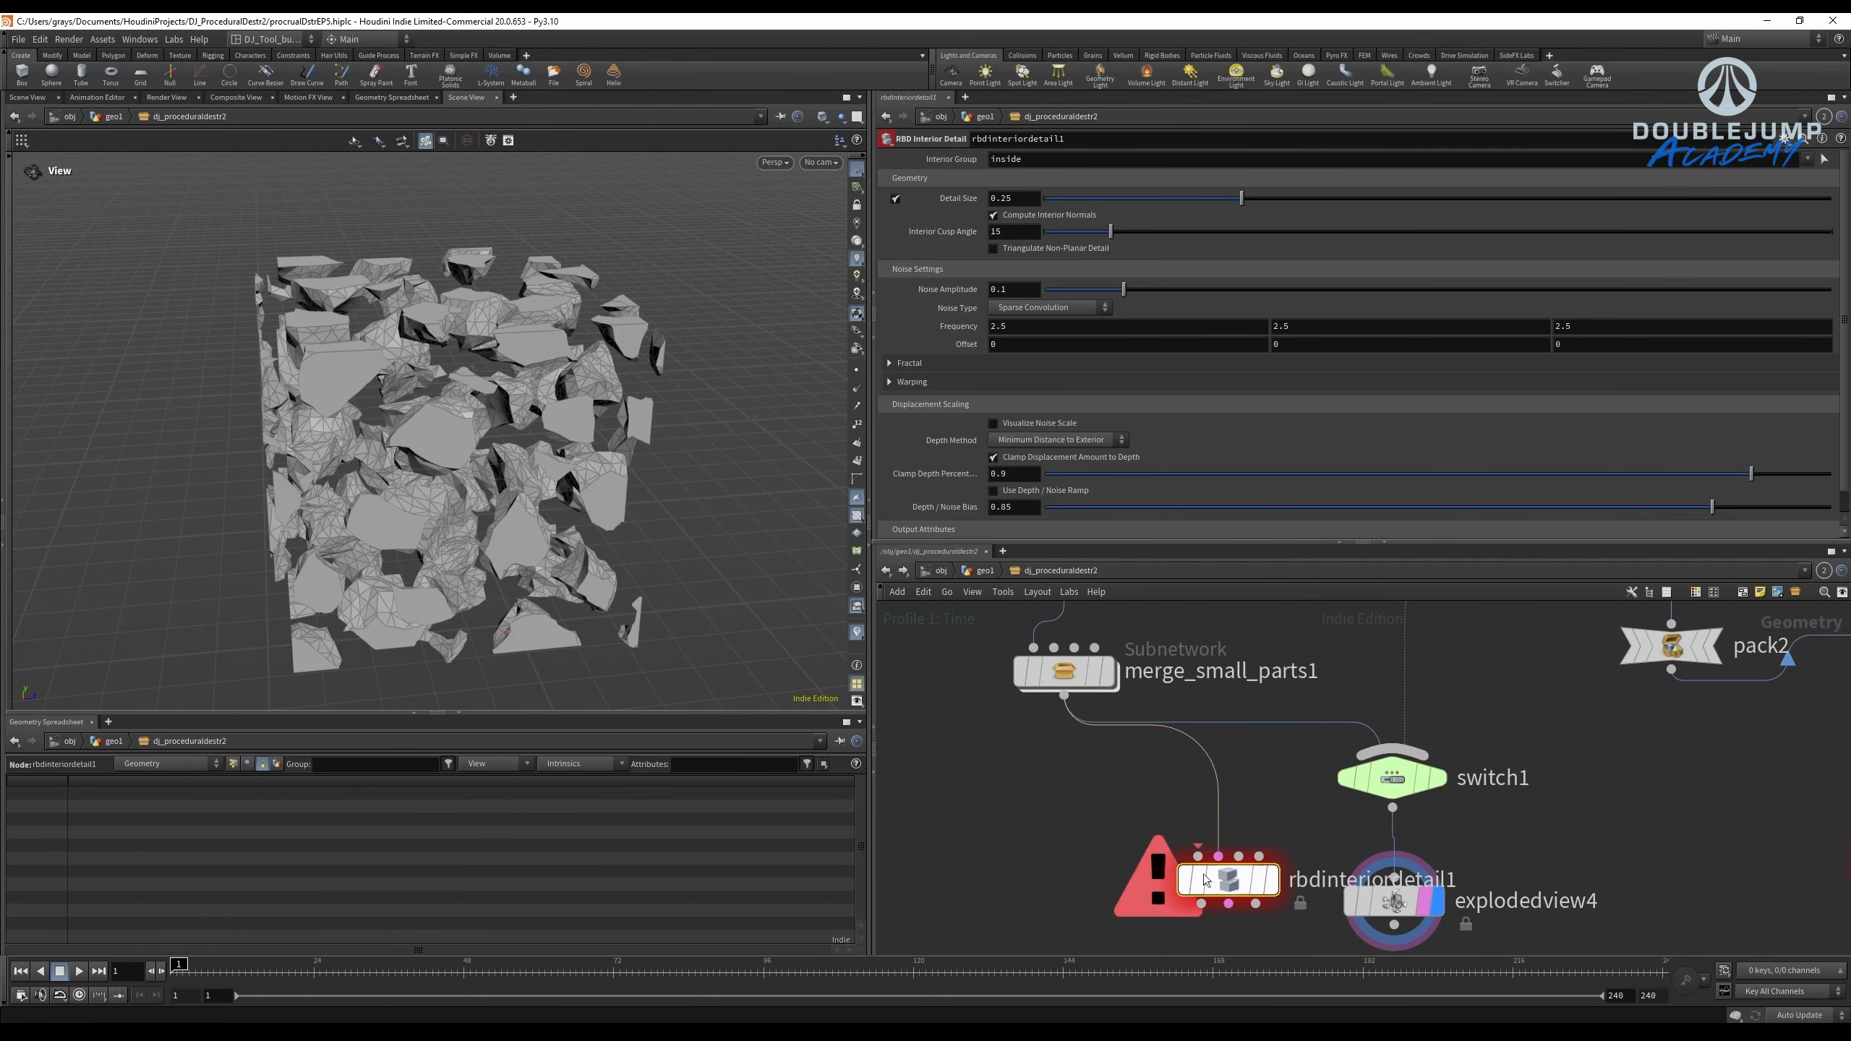
Feed rbdinteriordetail1 into explodedview4's input and display the exploded result, keeping rbdinteriordetail1 selected.
click(1271, 880)
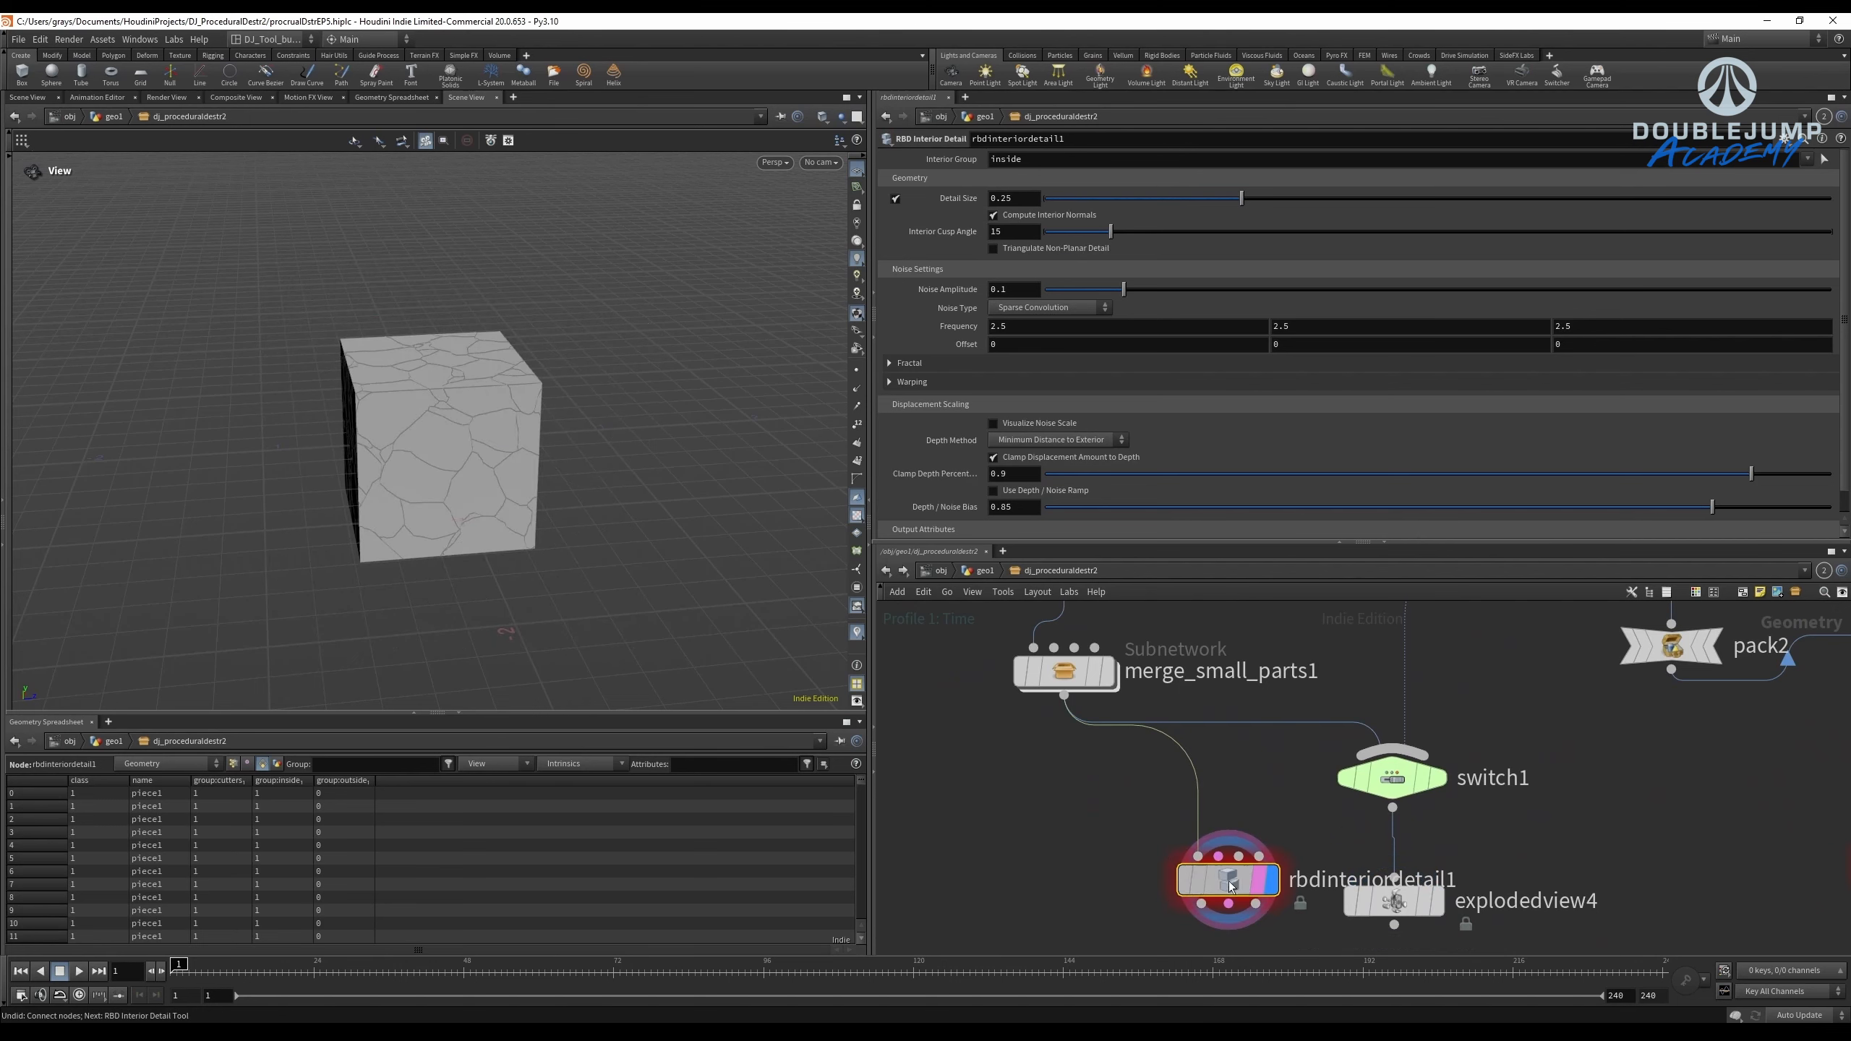
drag(1243, 885, 1395, 879)
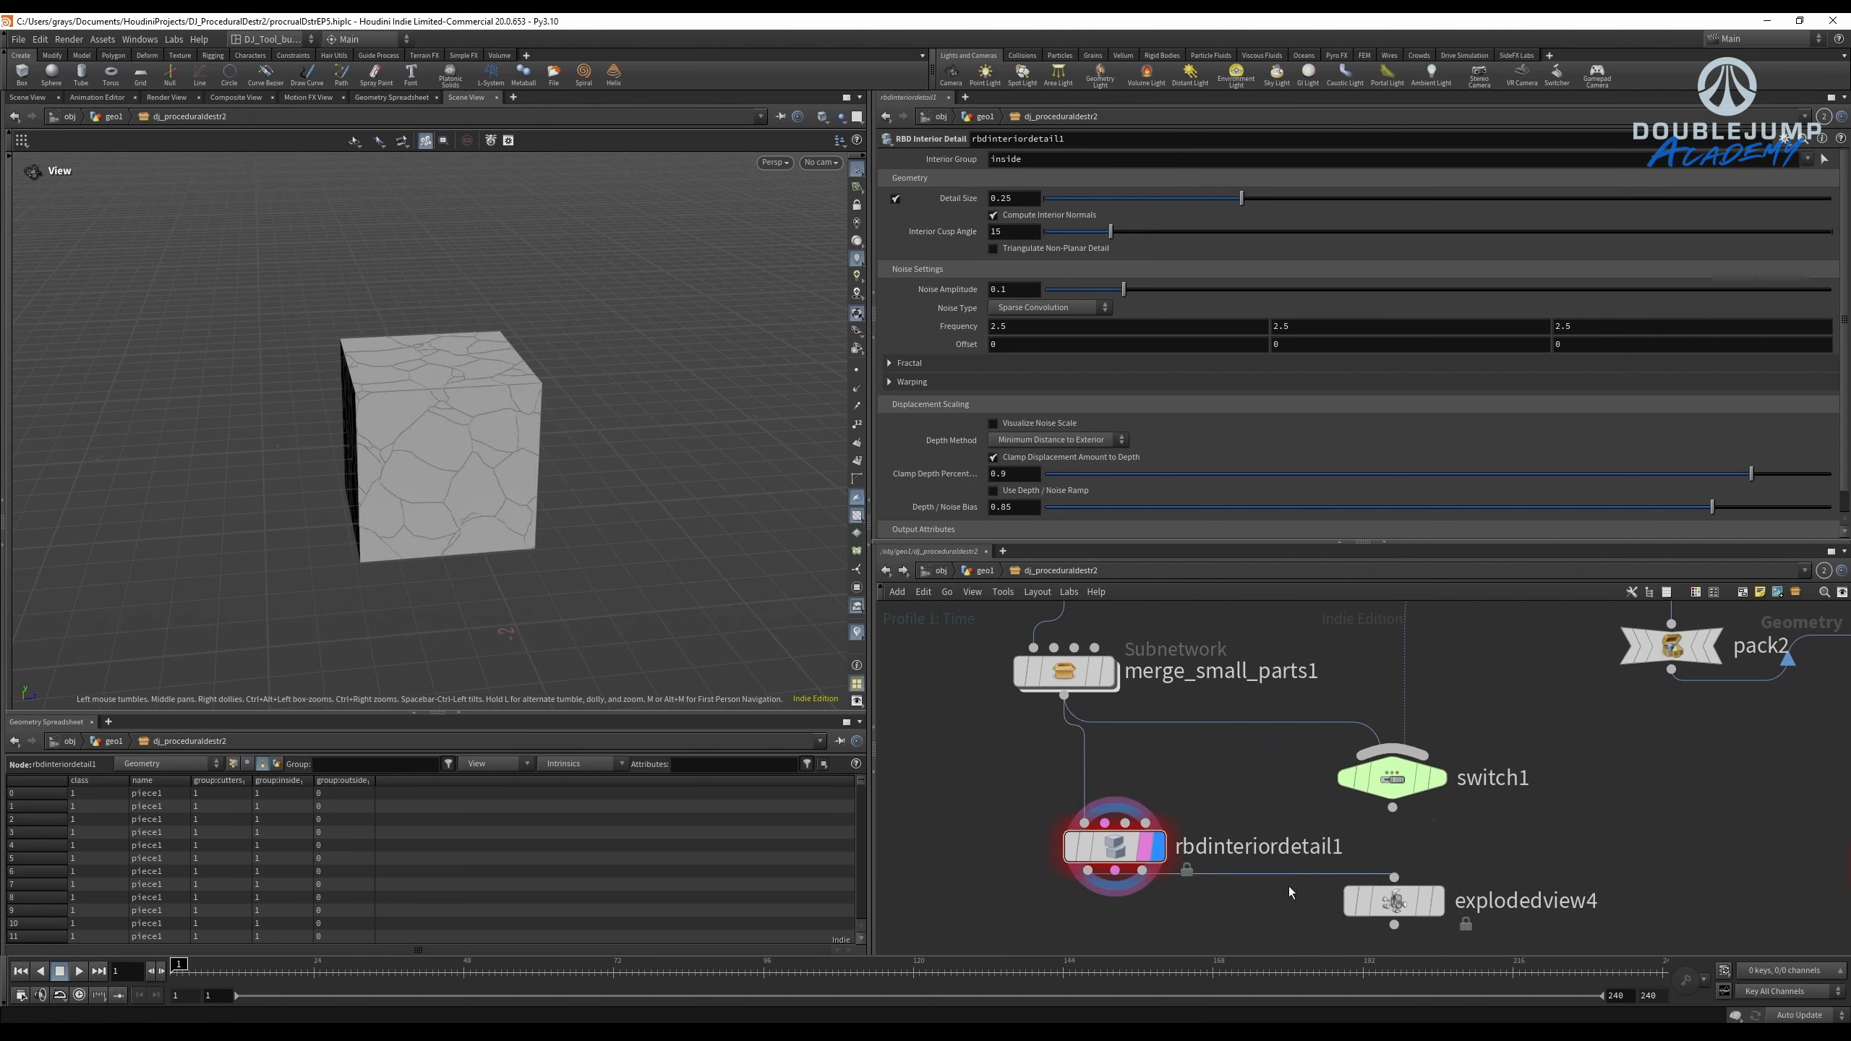
click(1430, 904)
click(1116, 846)
scroll(302, 360, up, 10)
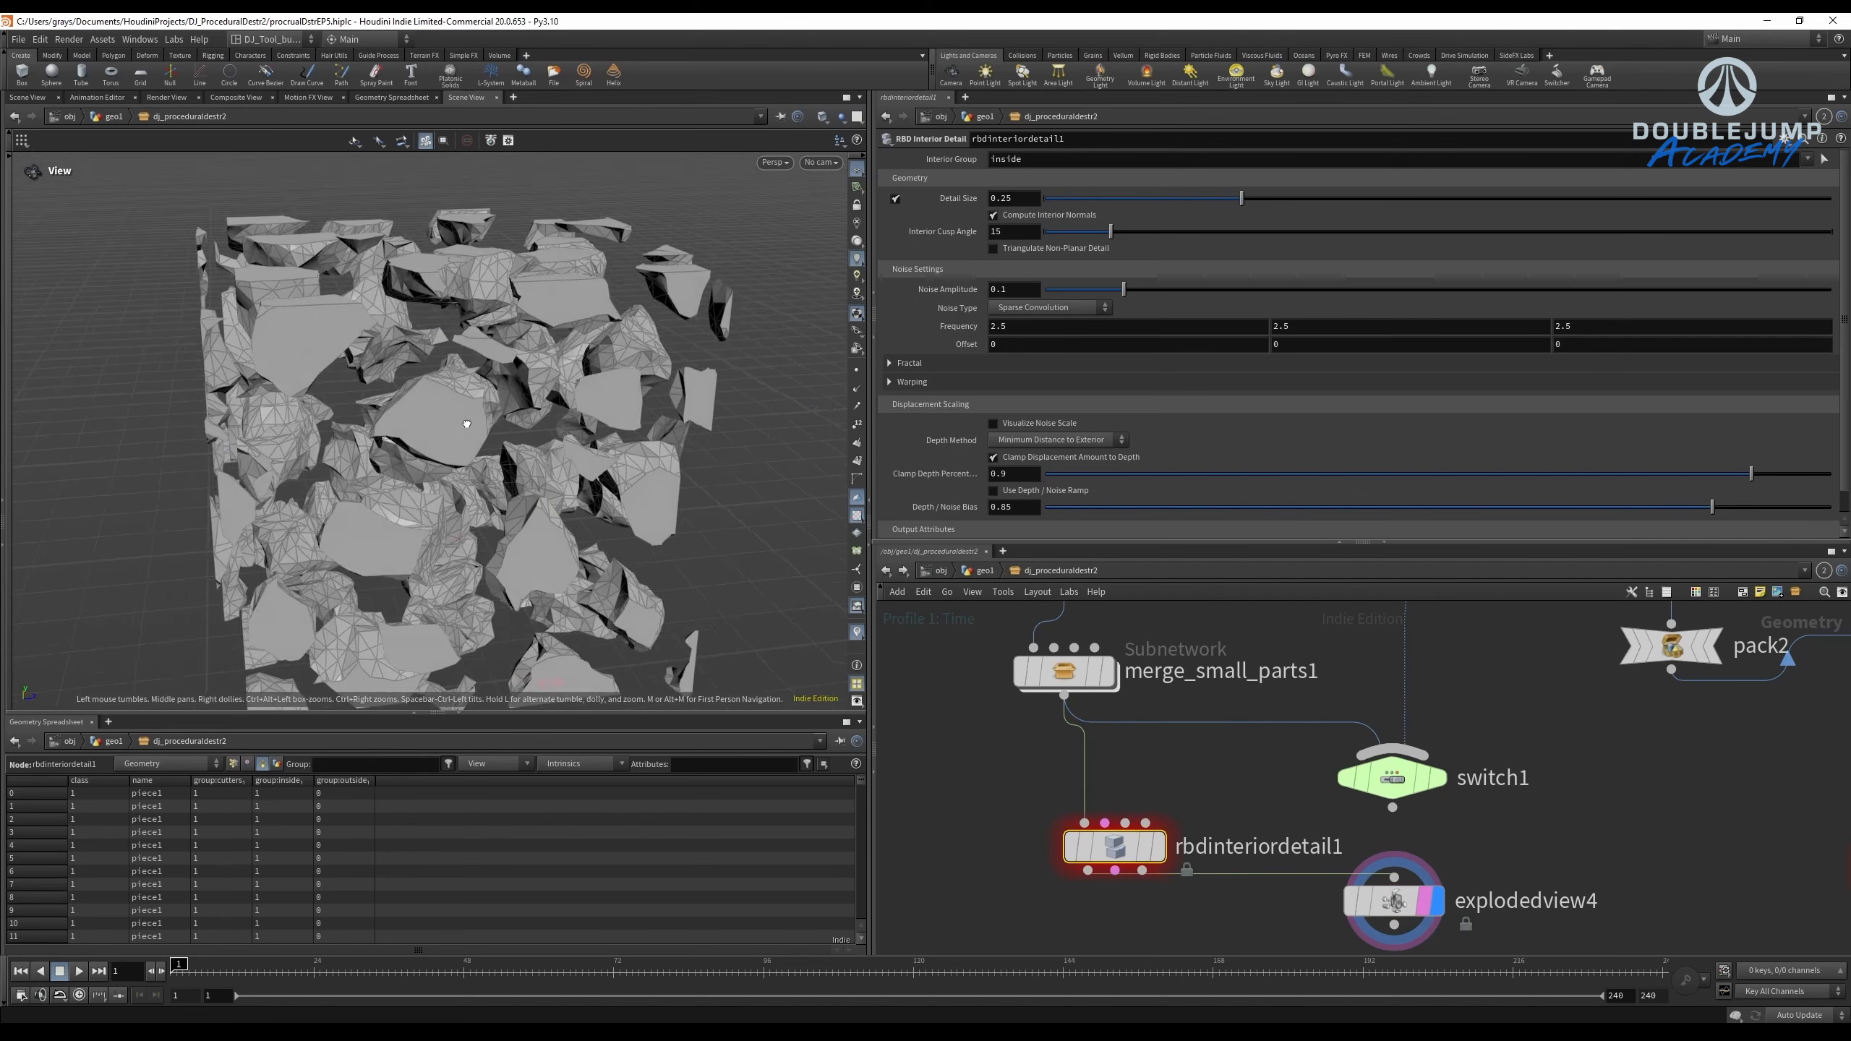
Lower rbdinteriordetail1's Detail Size to about 0.1243 and examine a fracture piece's interior faces up close.
middle_click(1144, 849)
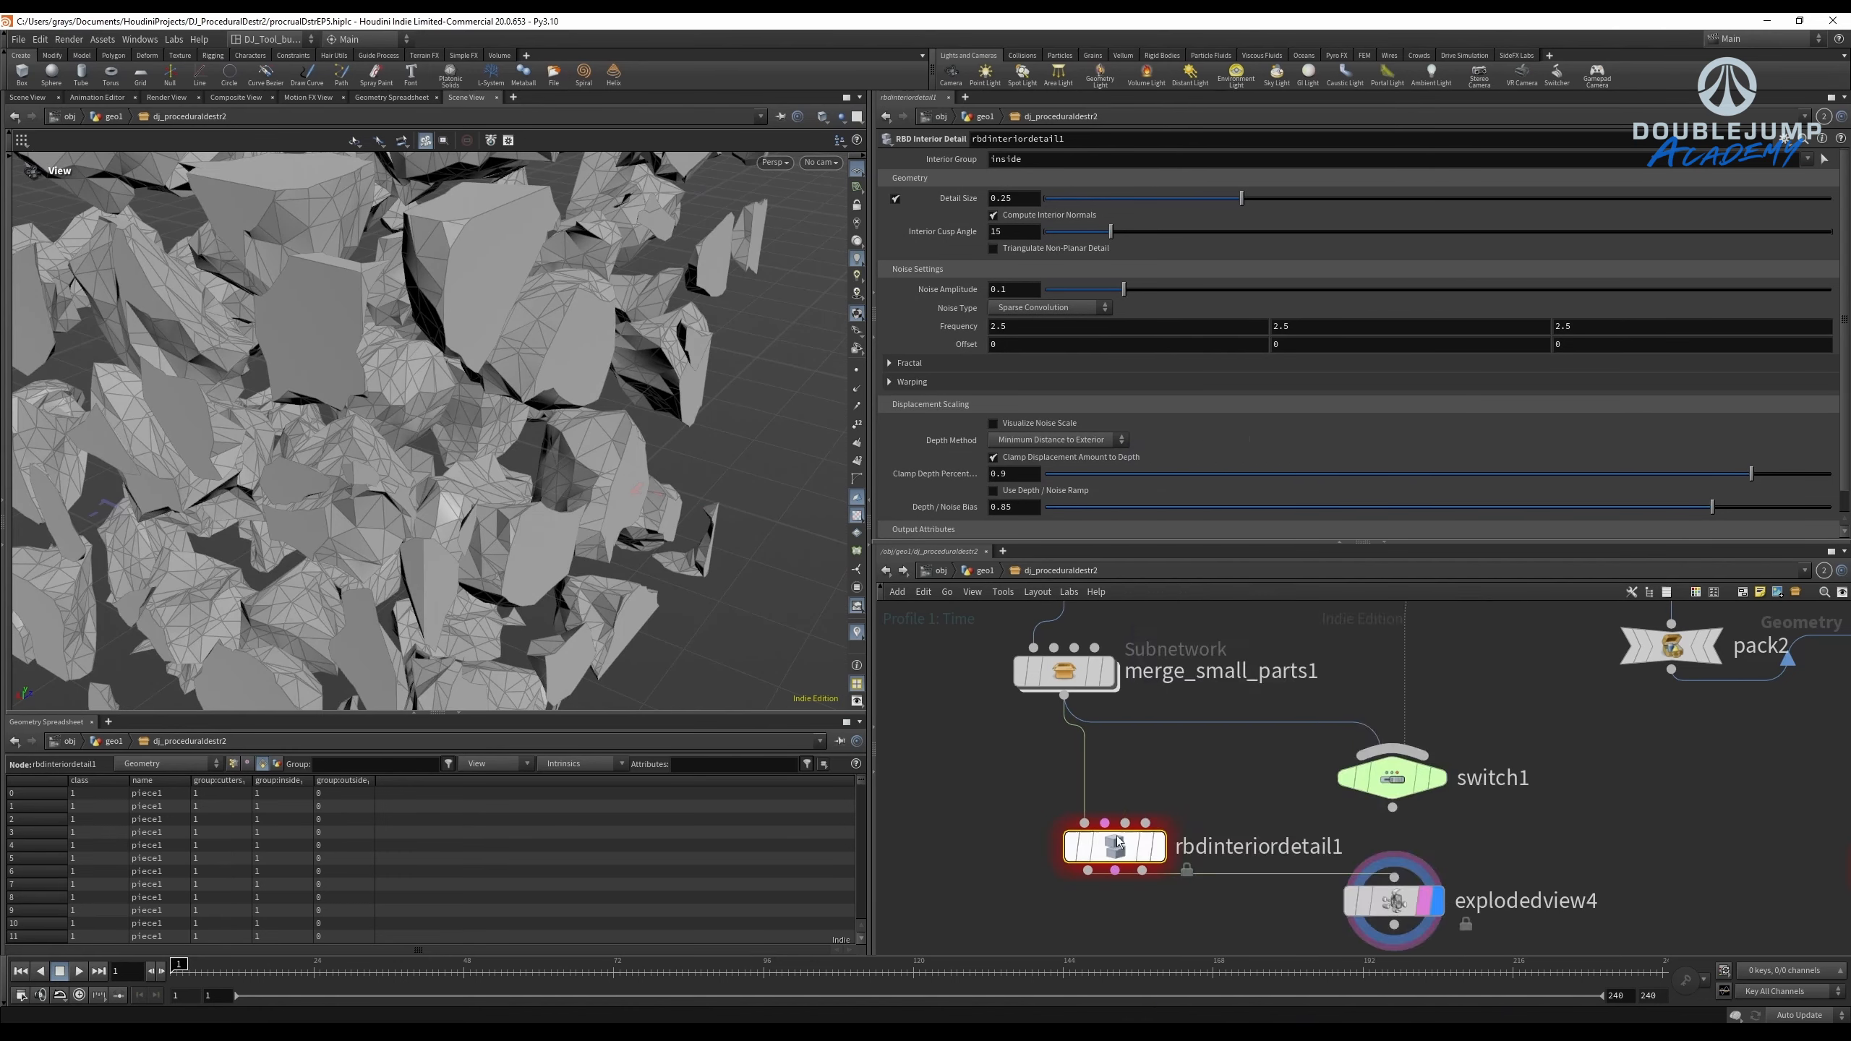
middle_click(1145, 852)
middle_drag(1281, 553, 1273, 559)
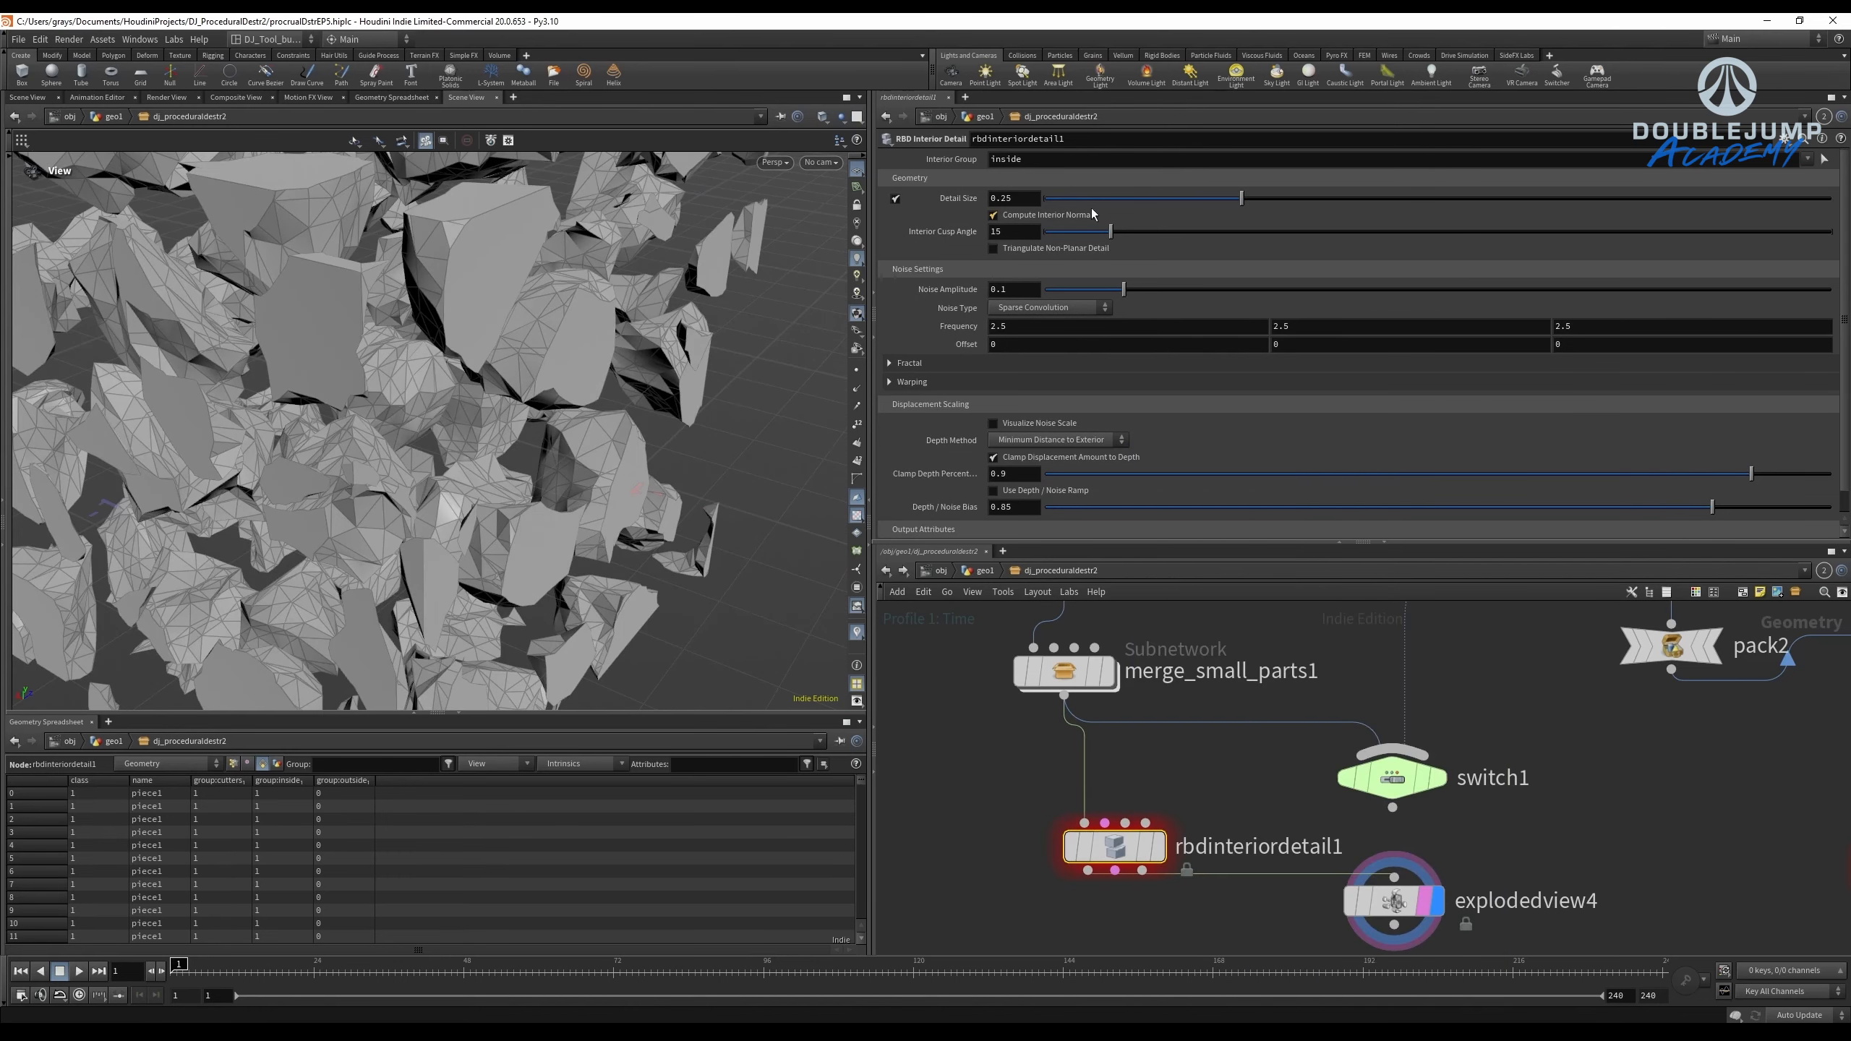
drag(1227, 207, 1143, 194)
mouse_move(494, 315)
mouse_down()
mouse_move(434, 315)
mouse_move(476, 340)
mouse_up()
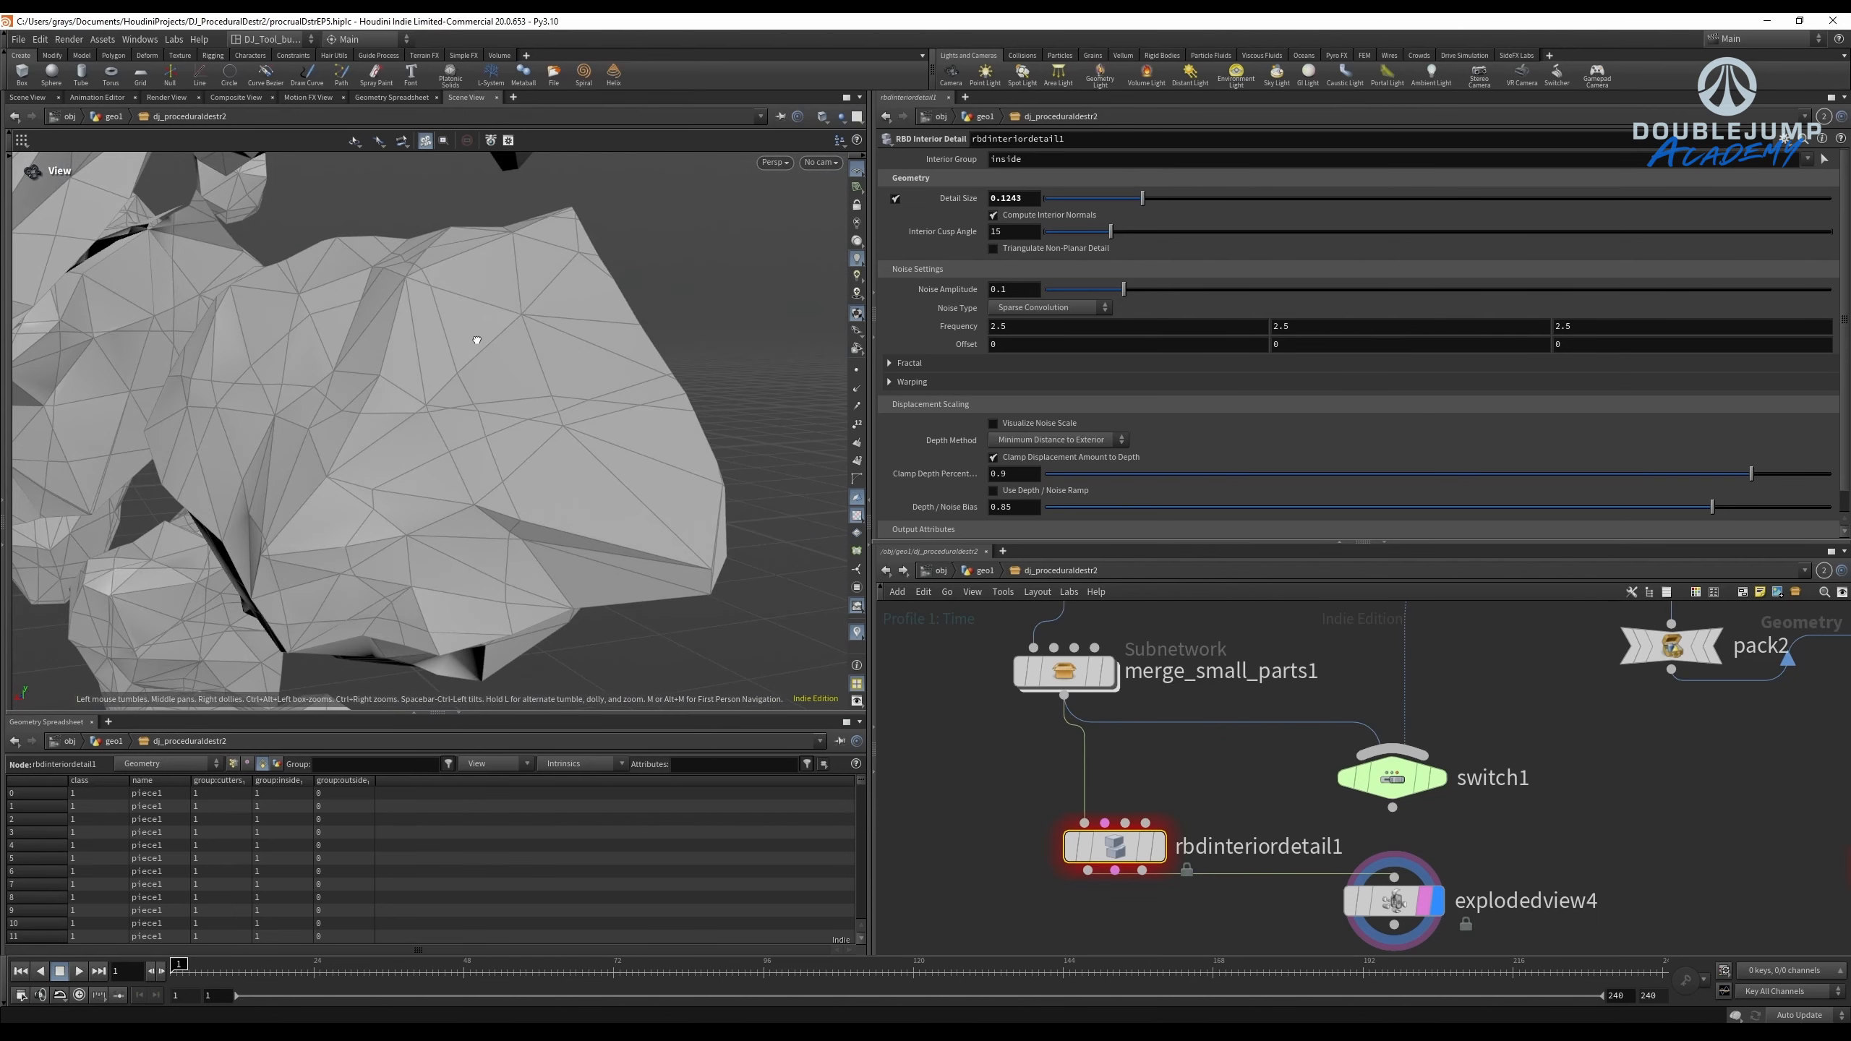
Set rbdinteriordetail1's Detail Size to about 0.0239 and Noise Amplitude to about 0.3785, checking the roughened pieces.
drag(1133, 197, 1060, 207)
drag(1111, 290, 1494, 290)
mouse_move(1311, 322)
mouse_down()
mouse_move(1231, 317)
mouse_move(1341, 324)
mouse_up()
drag(431, 295, 511, 379)
scroll(511, 365, down, 5)
mouse_move(569, 314)
mouse_down()
mouse_move(527, 382)
mouse_move(590, 358)
mouse_move(578, 312)
mouse_up()
scroll(569, 364, up, 6)
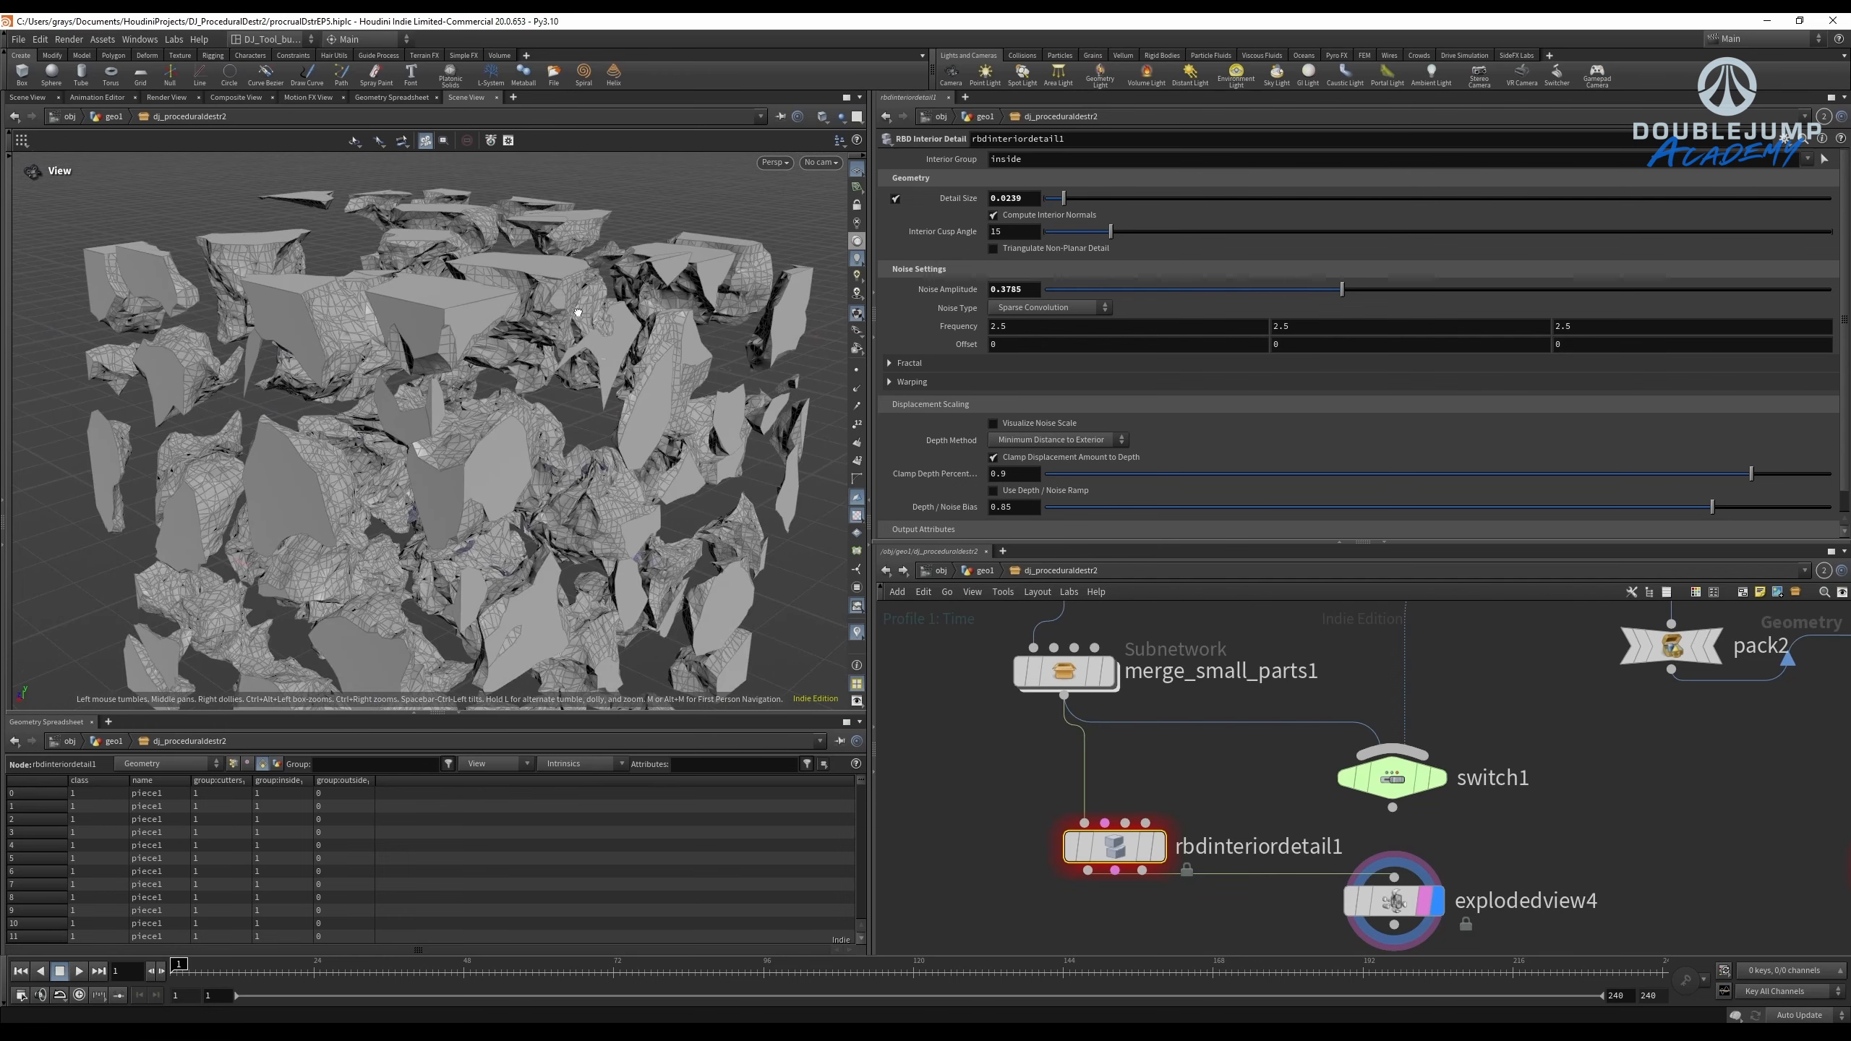
scroll(633, 369, down, 6)
mouse_move(633, 369)
mouse_down()
mouse_move(613, 437)
mouse_move(656, 395)
mouse_up()
scroll(1211, 802, down, 5)
Duplicate rbdinteriordetail1 near the Voronoi branch, feed the copy from voronoifracture1 and display it.
middle_drag(1211, 801, 1189, 867)
scroll(1189, 867, up, 5)
middle_drag(1203, 945, 1203, 836)
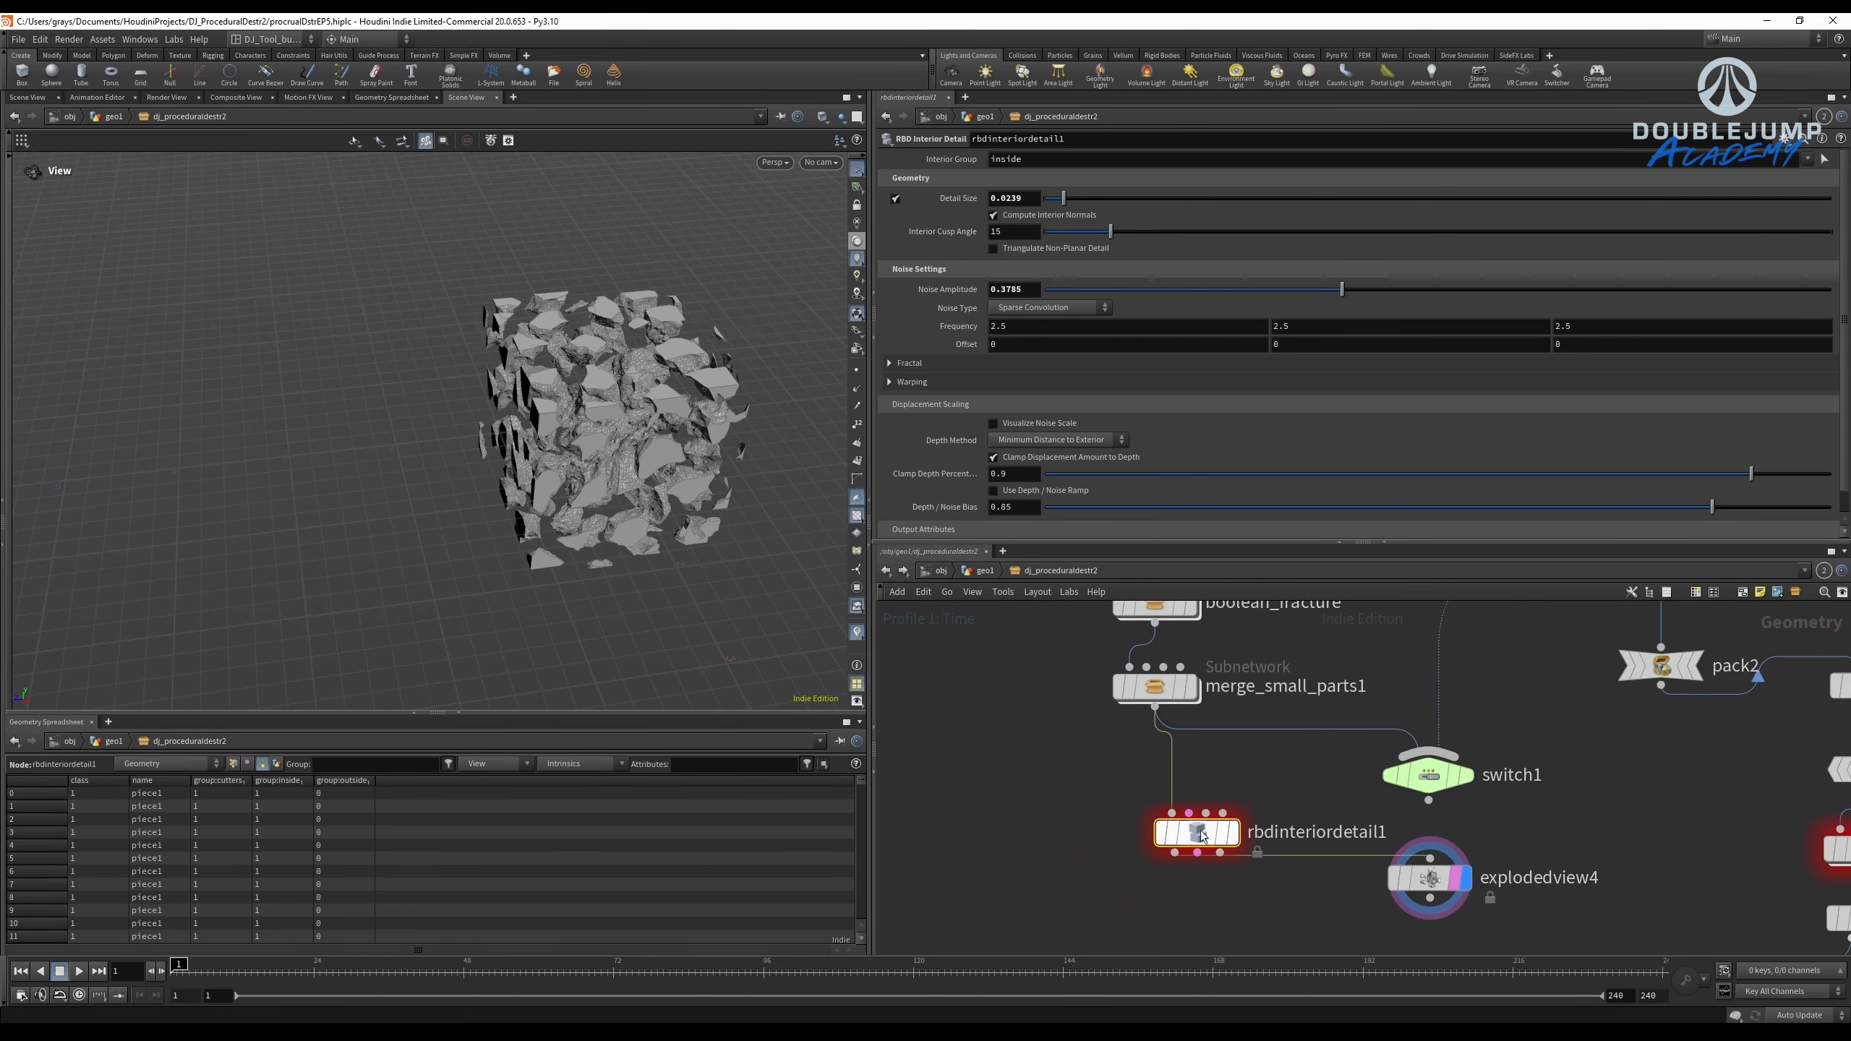
key(ctrl+c)
scroll(1170, 763, down, 5)
middle_drag(1170, 763, 865, 845)
click(1332, 795)
key(ctrl+v)
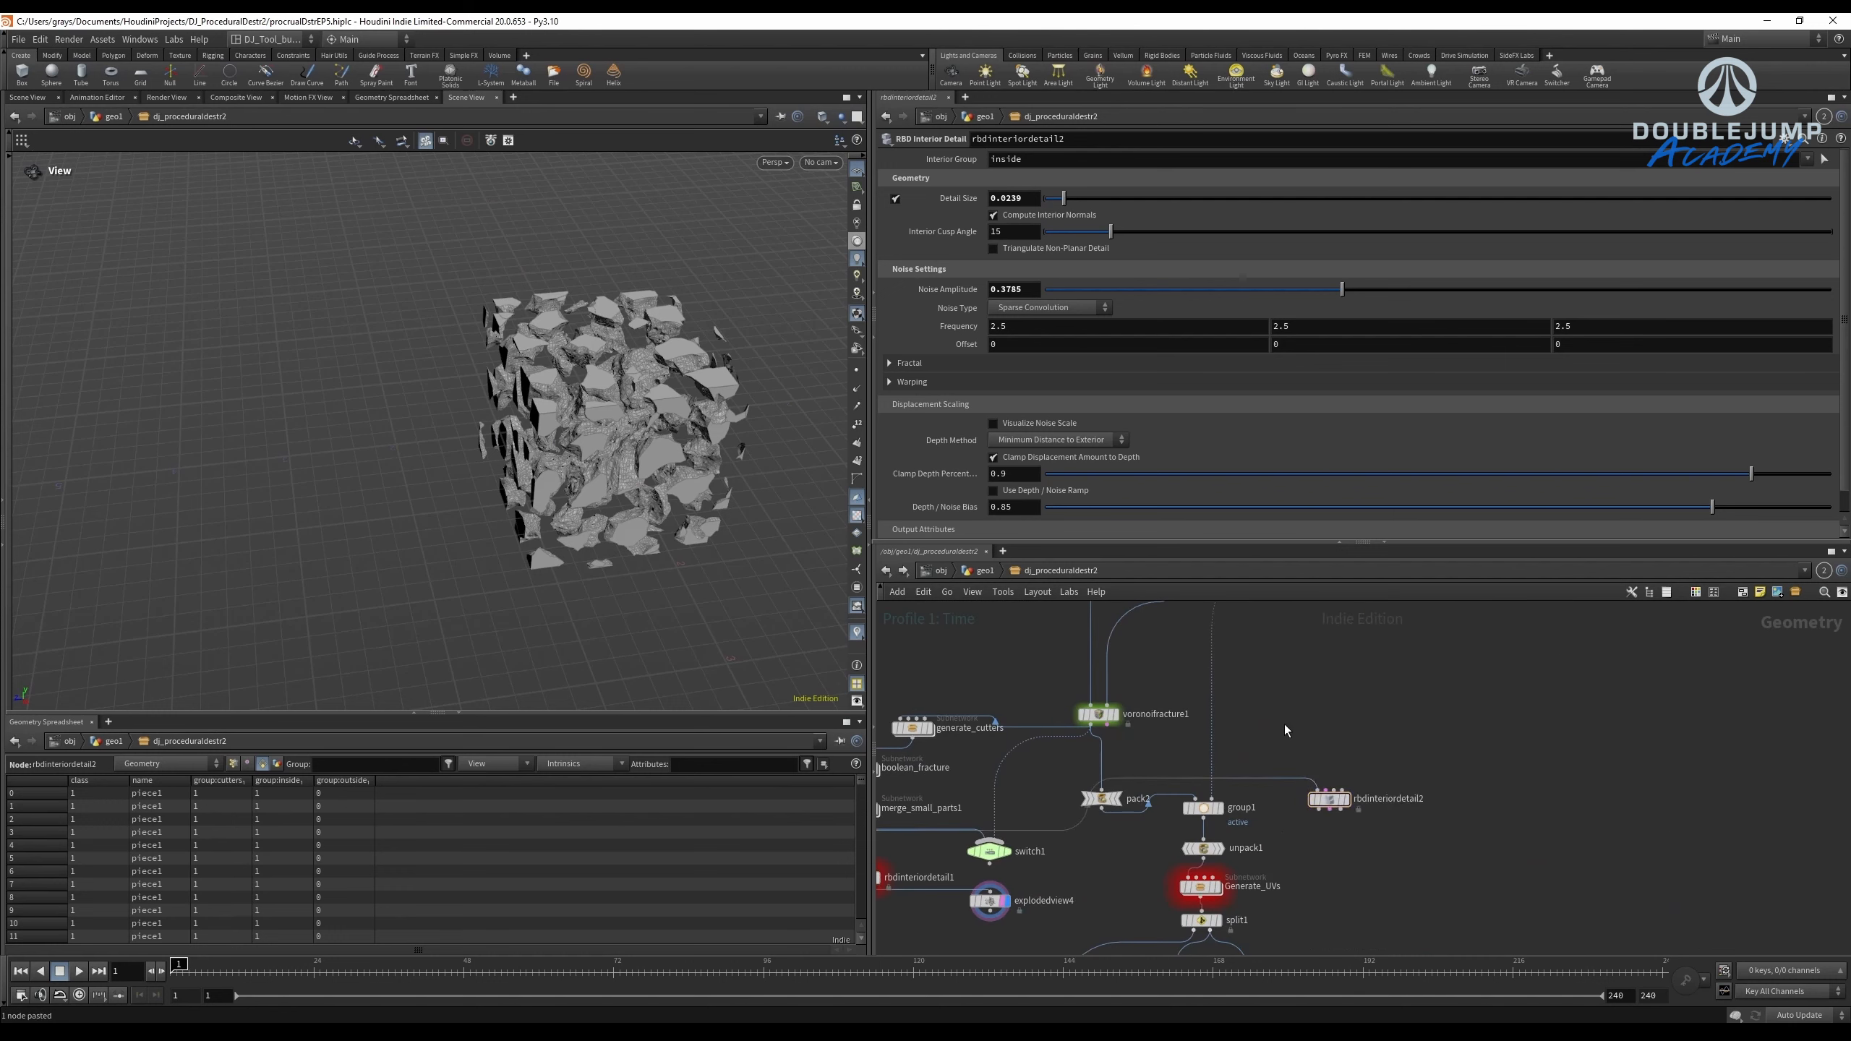
scroll(1235, 719, up, 4)
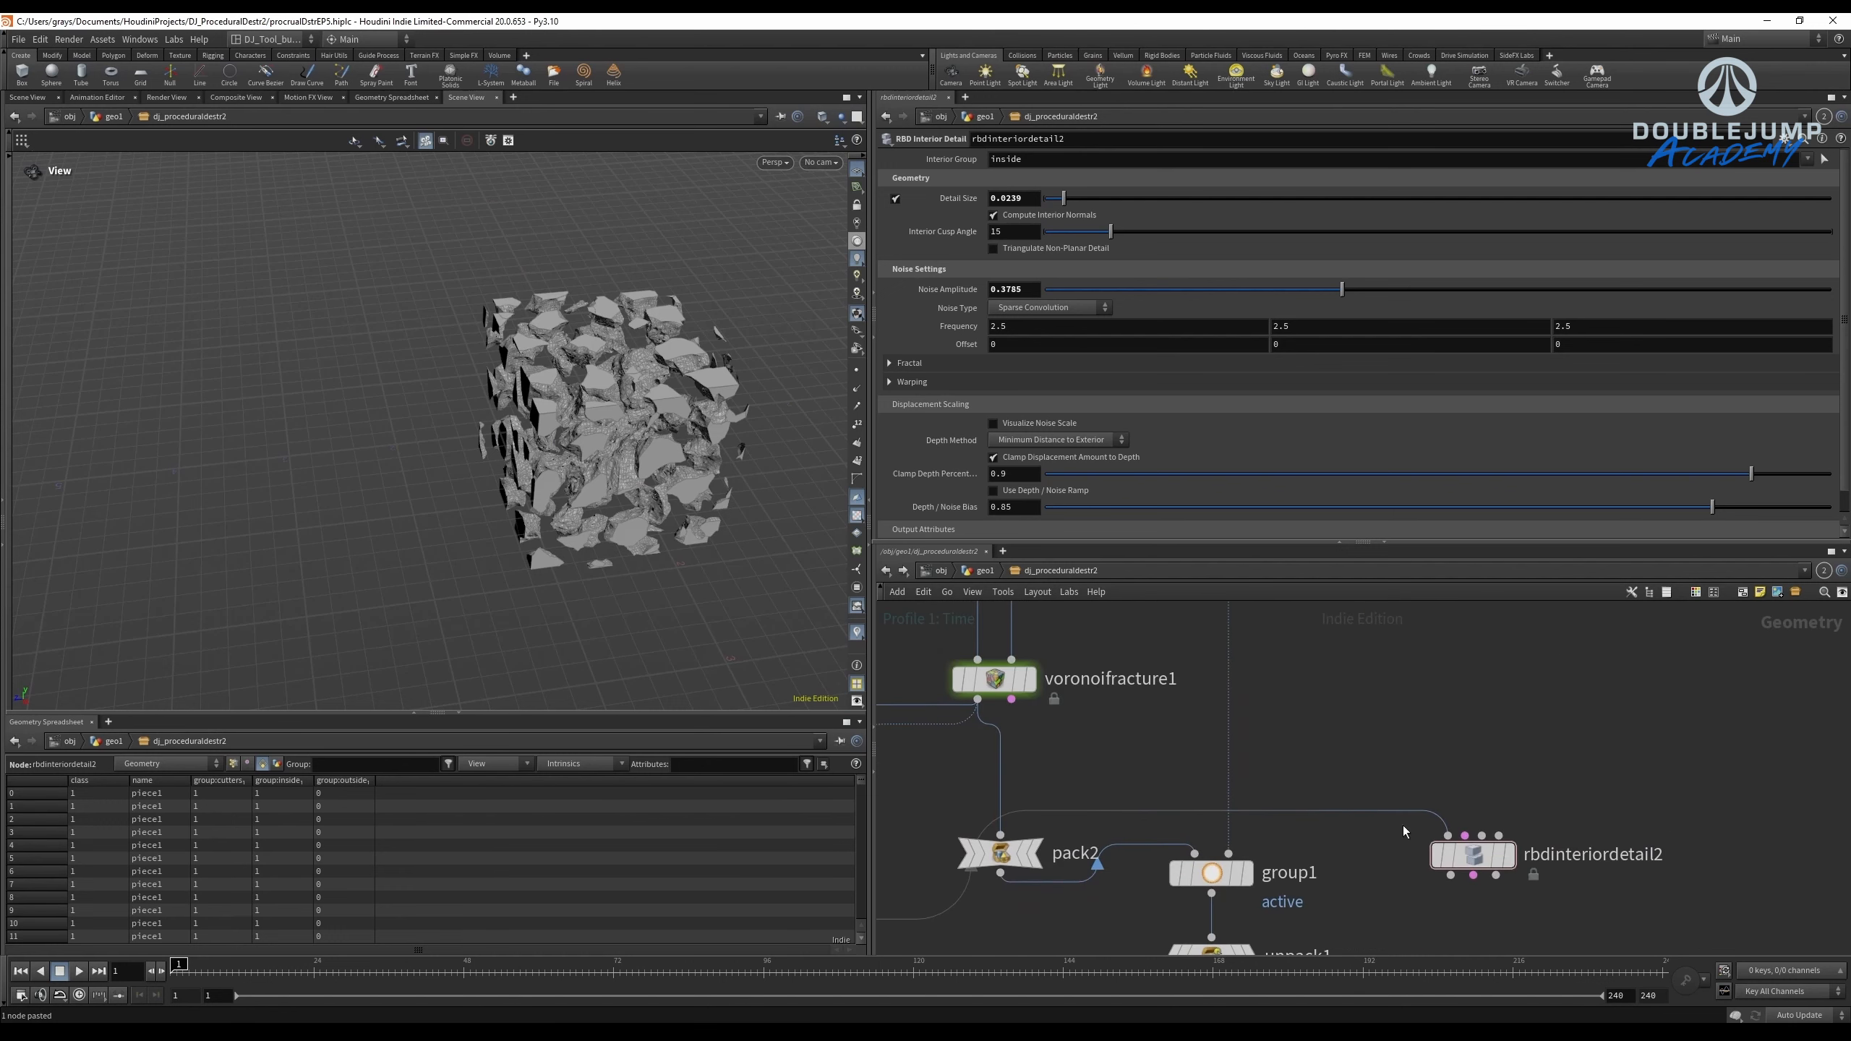
click(1490, 859)
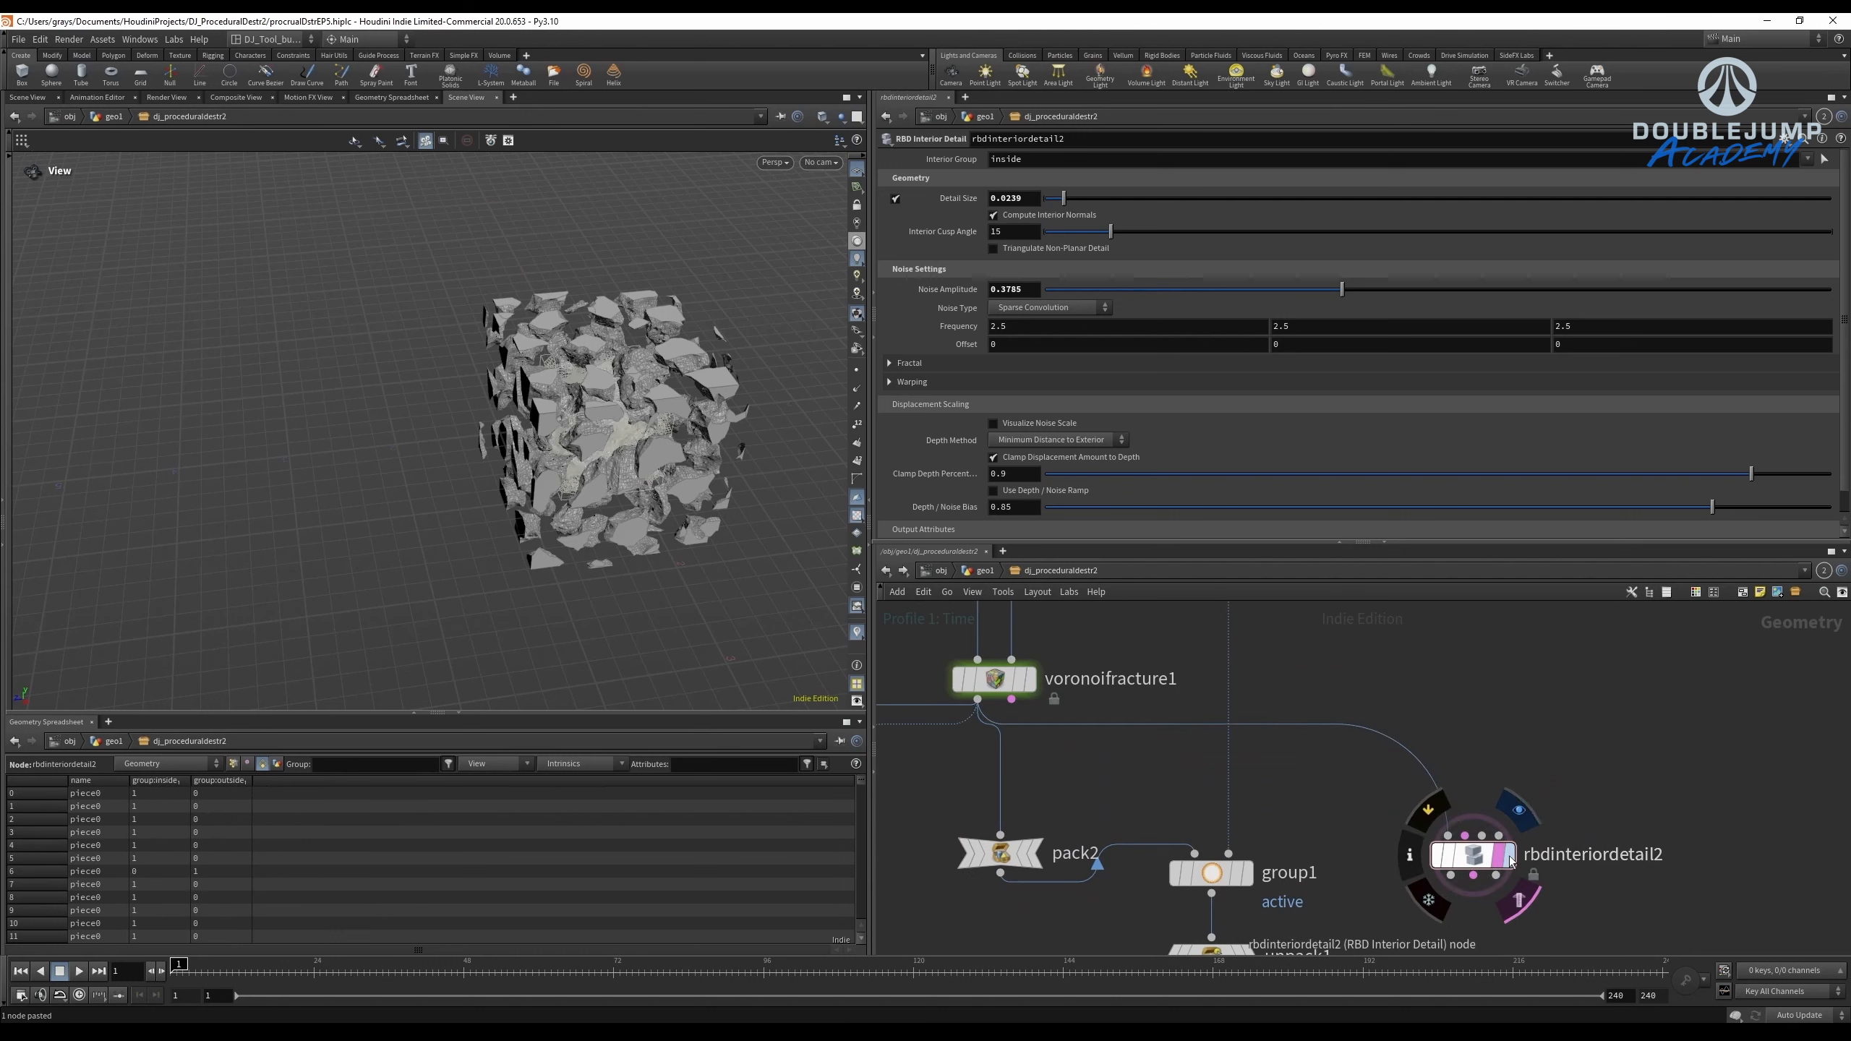
Duplicate explodedview4 and place the copy beneath rbdinteriordetail2.
scroll(1299, 837, down, 2)
middle_drag(1330, 855, 1526, 718)
scroll(1240, 709, down, 4)
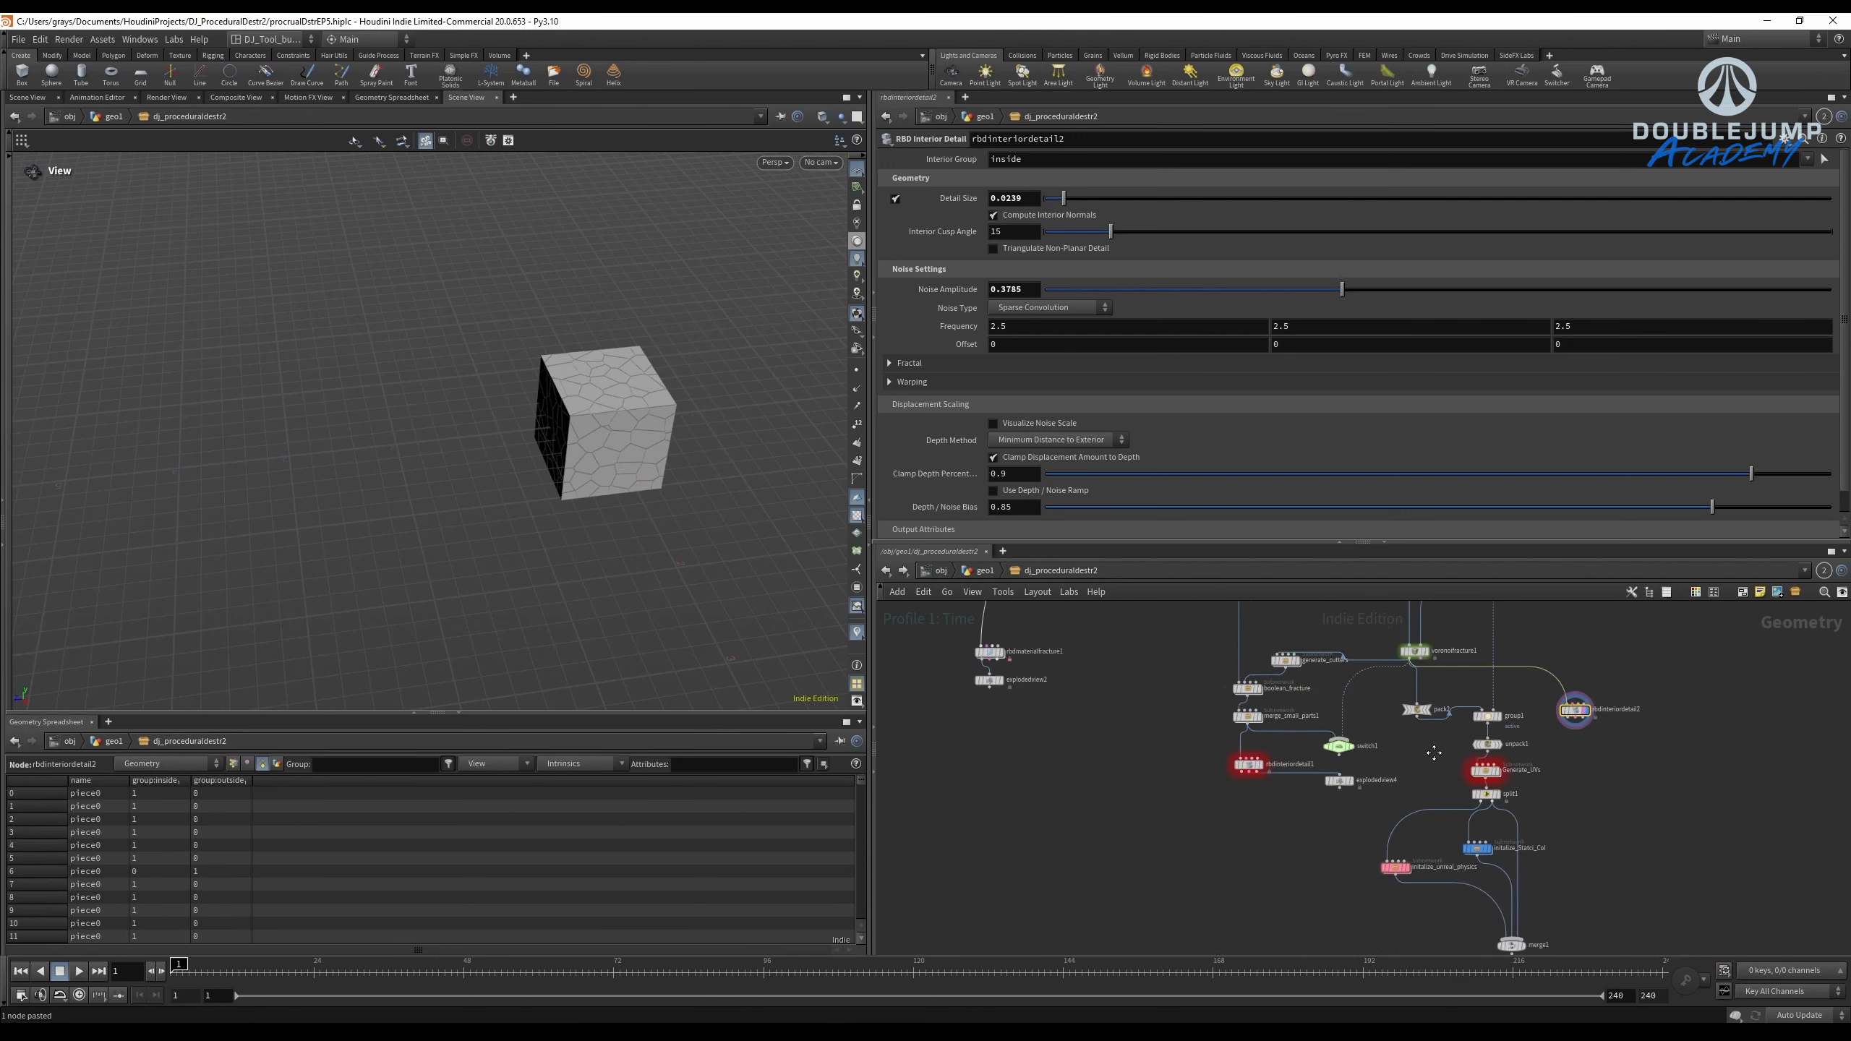
scroll(1363, 785, up, 4)
click(1357, 778)
key(ctrl+c)
middle_drag(1357, 778, 1026, 777)
key(ctrl+v)
Feed rbdinteriordetail2 into explodedview5, display it, and frame the exploded Voronoi pieces.
scroll(1482, 643, up, 4)
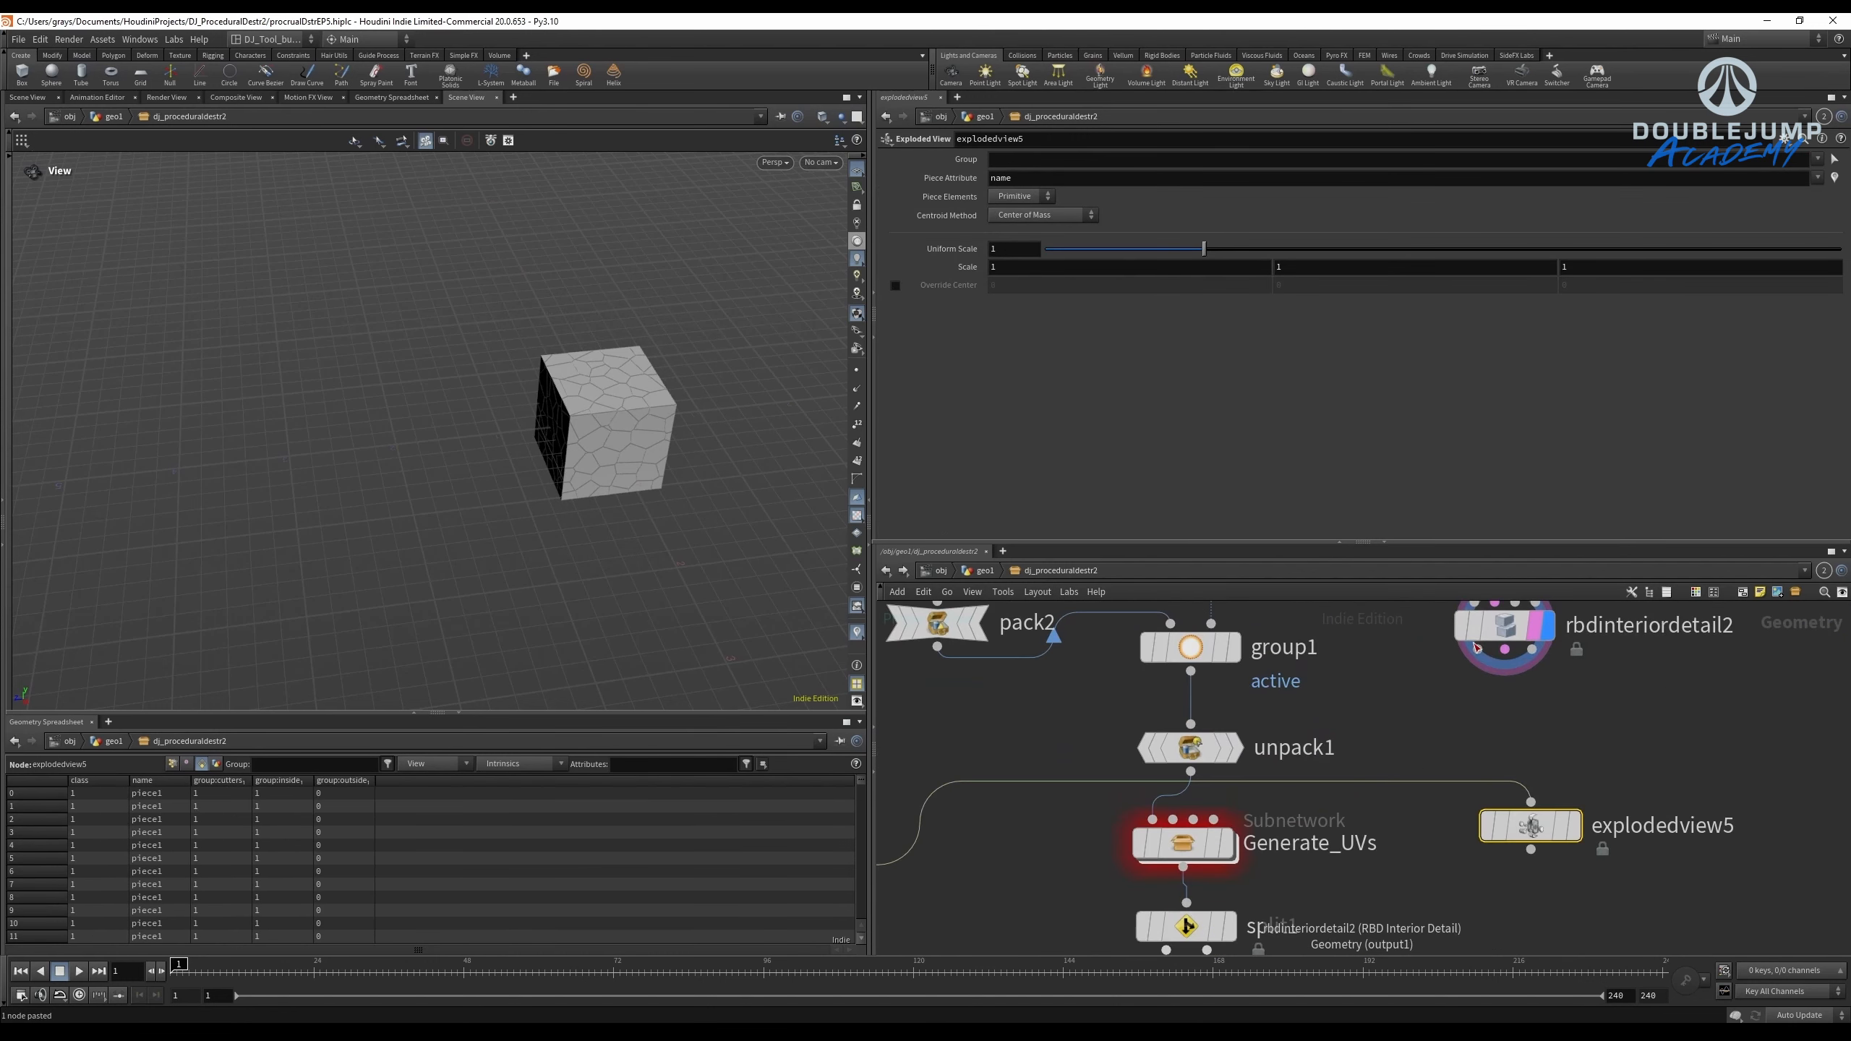
click(1478, 649)
click(1533, 815)
click(1573, 828)
scroll(628, 467, up, 5)
drag(628, 466, 530, 395)
scroll(530, 395, up, 4)
key(h)
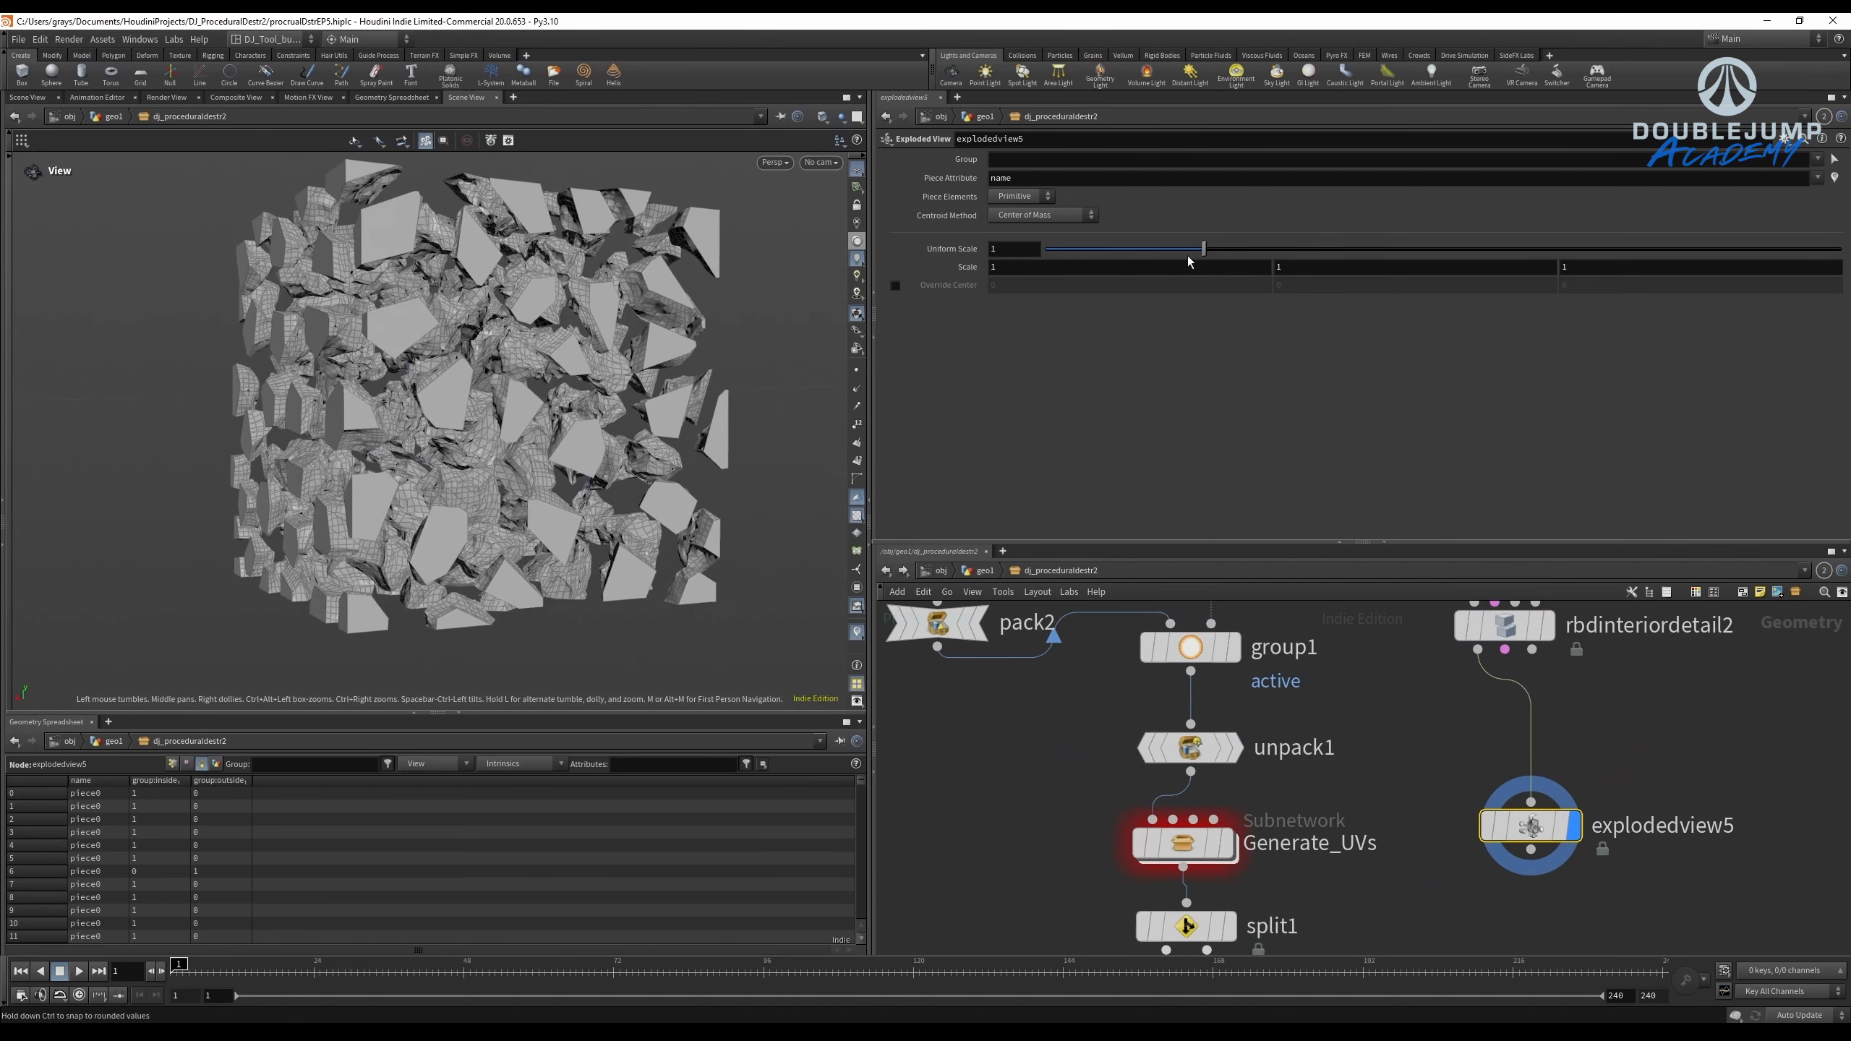
Check the closed cube with explodedview5's Uniform Scale at 0, ending with the scale at about 1.295.
drag(1188, 261, 896, 261)
drag(324, 350, 396, 393)
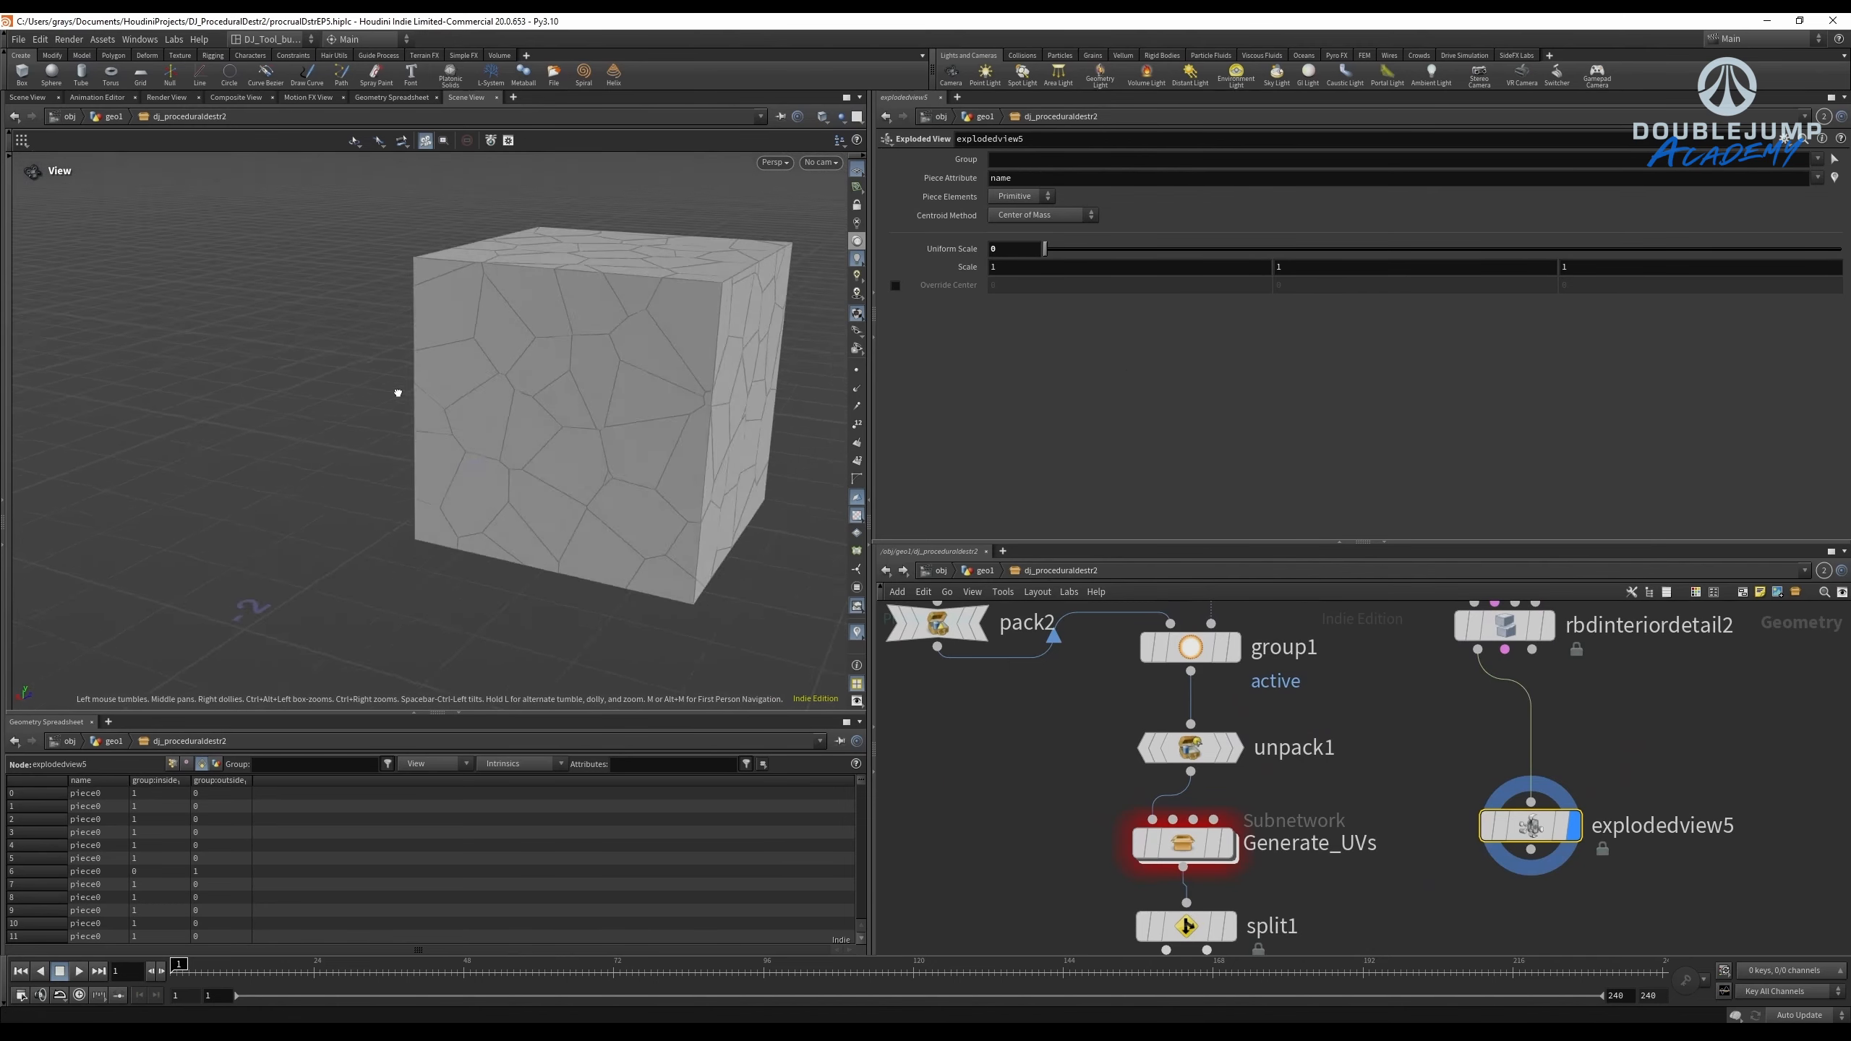
scroll(1194, 807, down, 4)
middle_drag(1193, 807, 1125, 709)
drag(1089, 256, 1251, 264)
drag(365, 362, 613, 445)
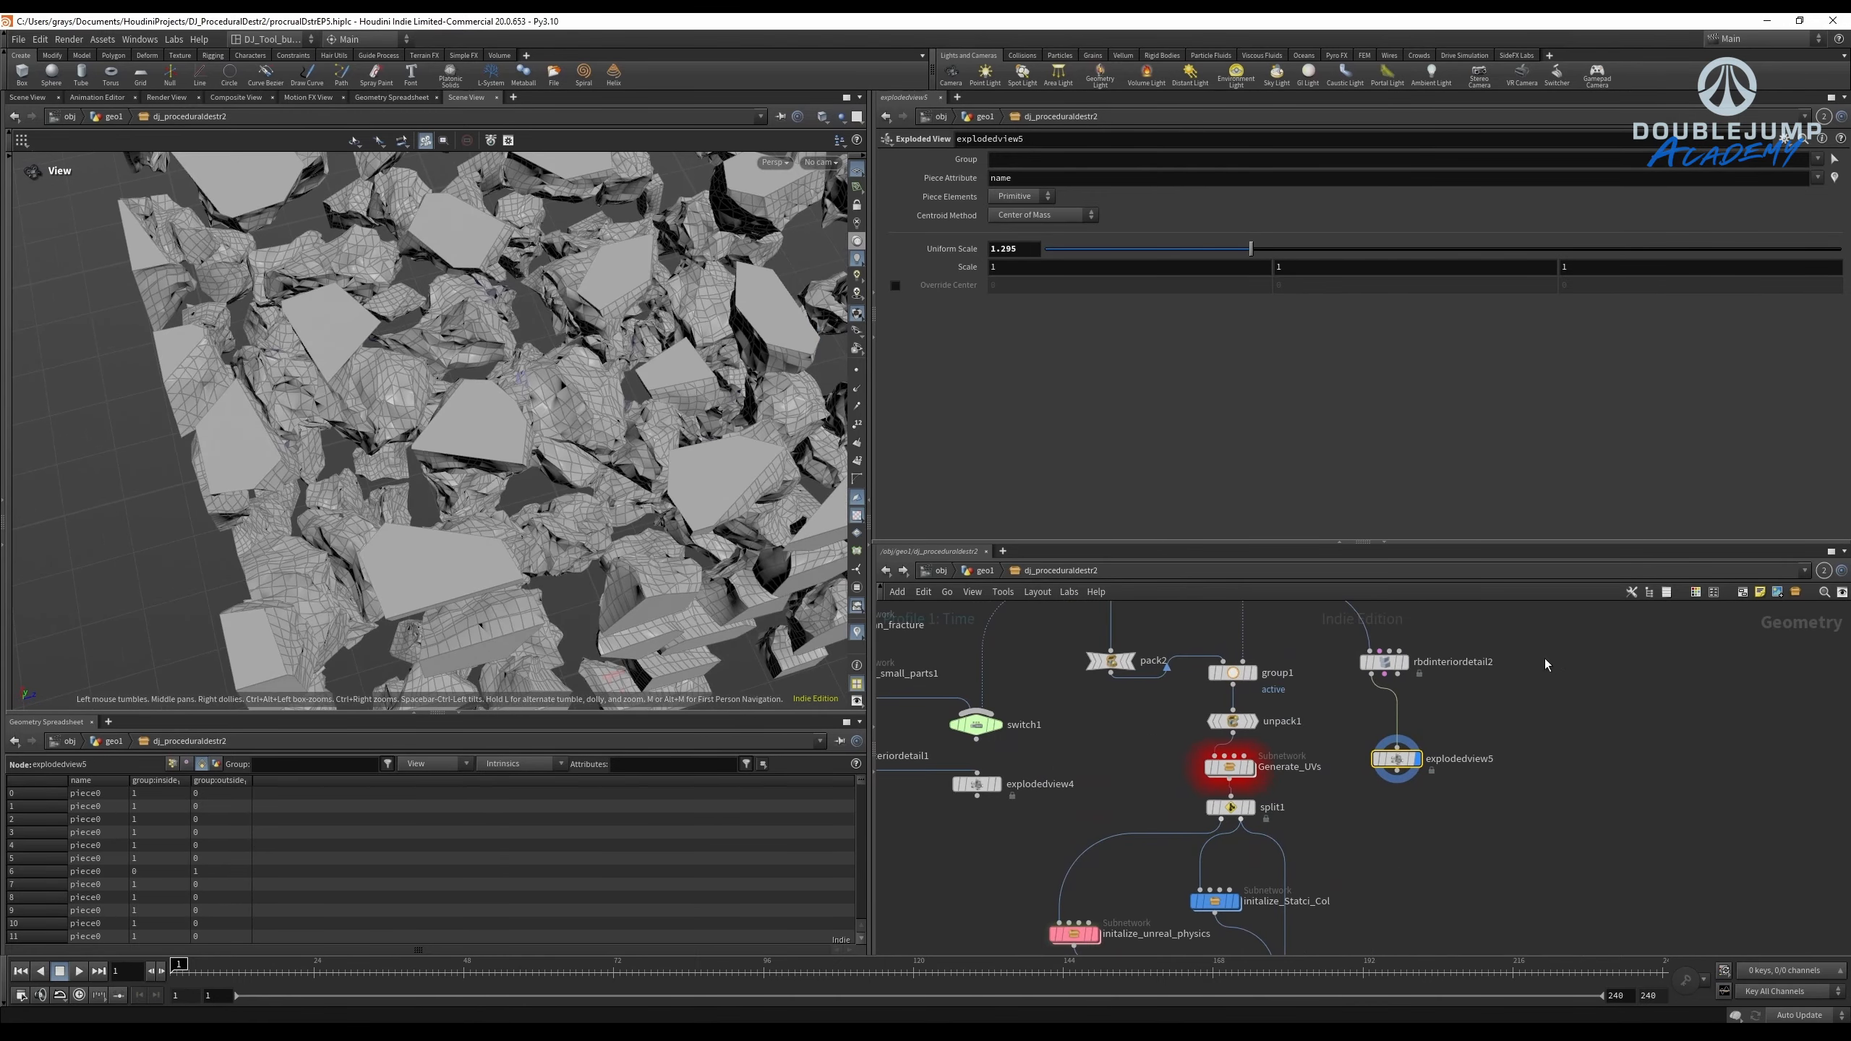
Move rbdinteriordetail2 and explodedview5 together into the gap between rbdmaterialfracture1 and the boolean fracture branch.
click(1384, 662)
drag(1402, 791, 1402, 790)
scroll(1451, 766, down, 3)
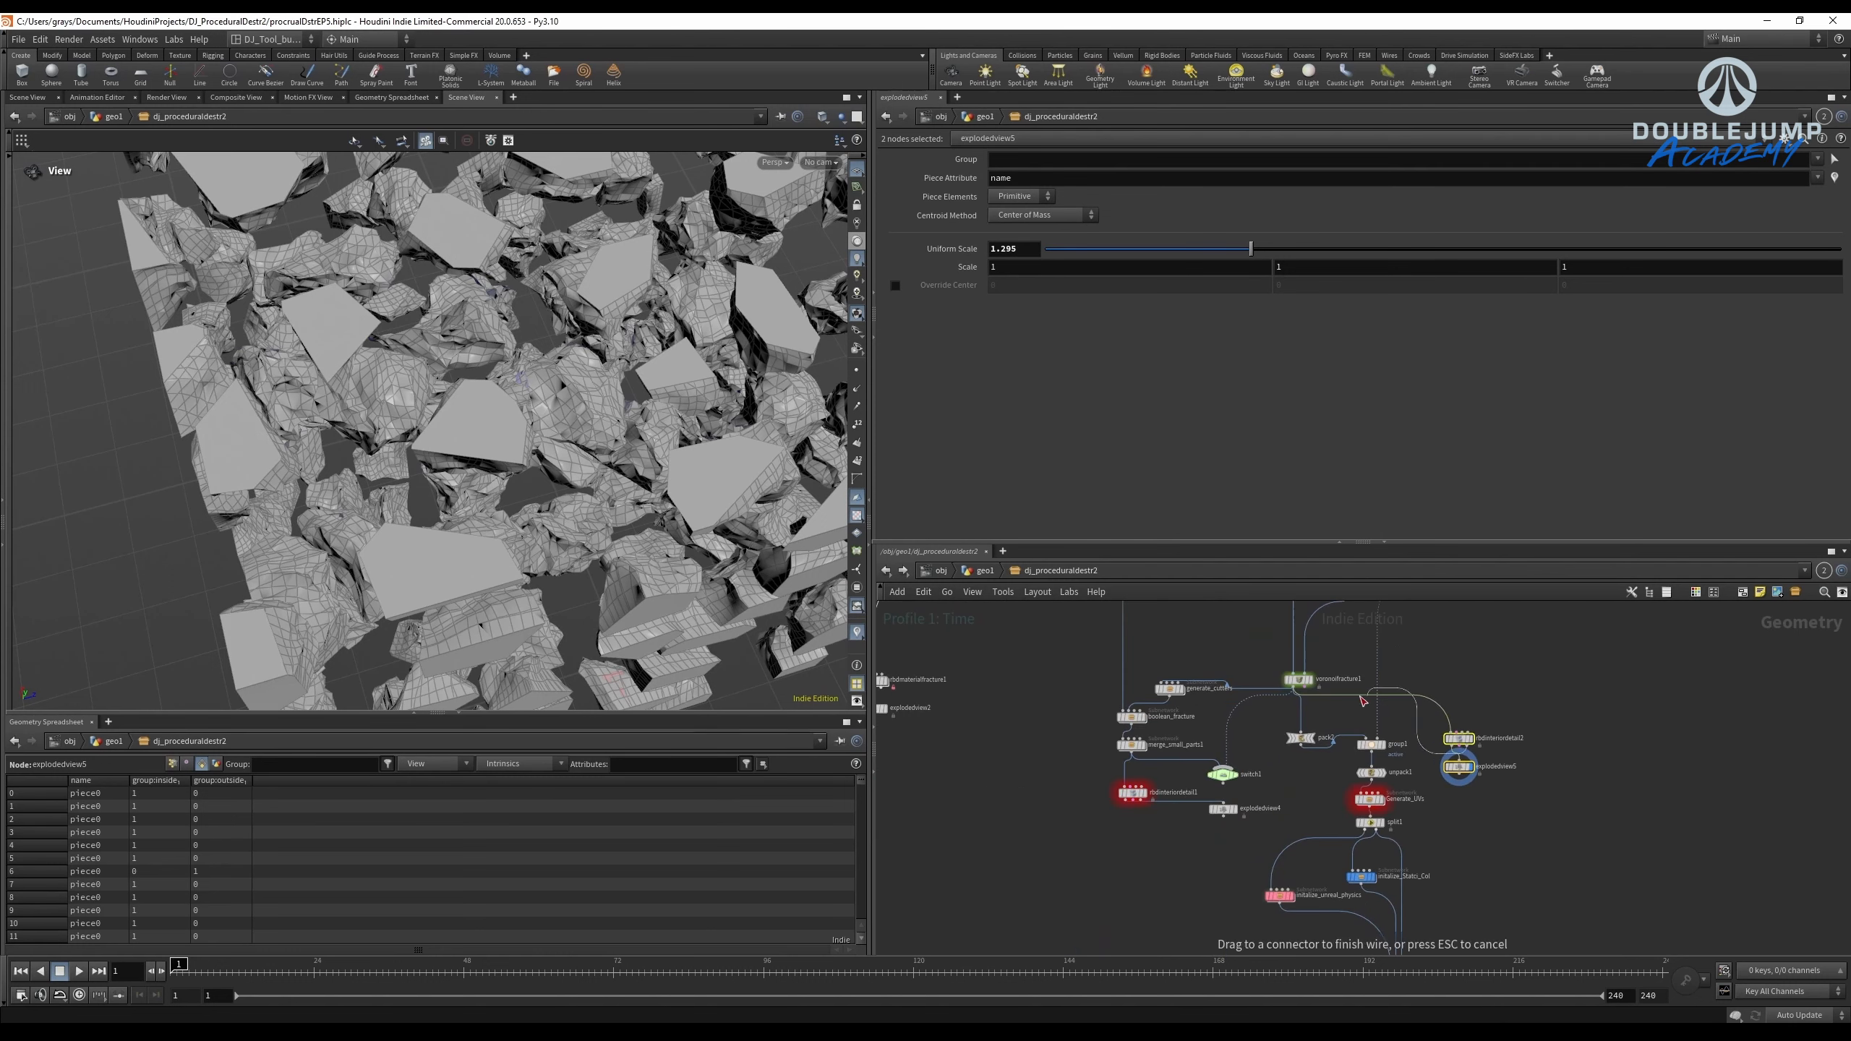
middle_drag(1069, 785, 1194, 852)
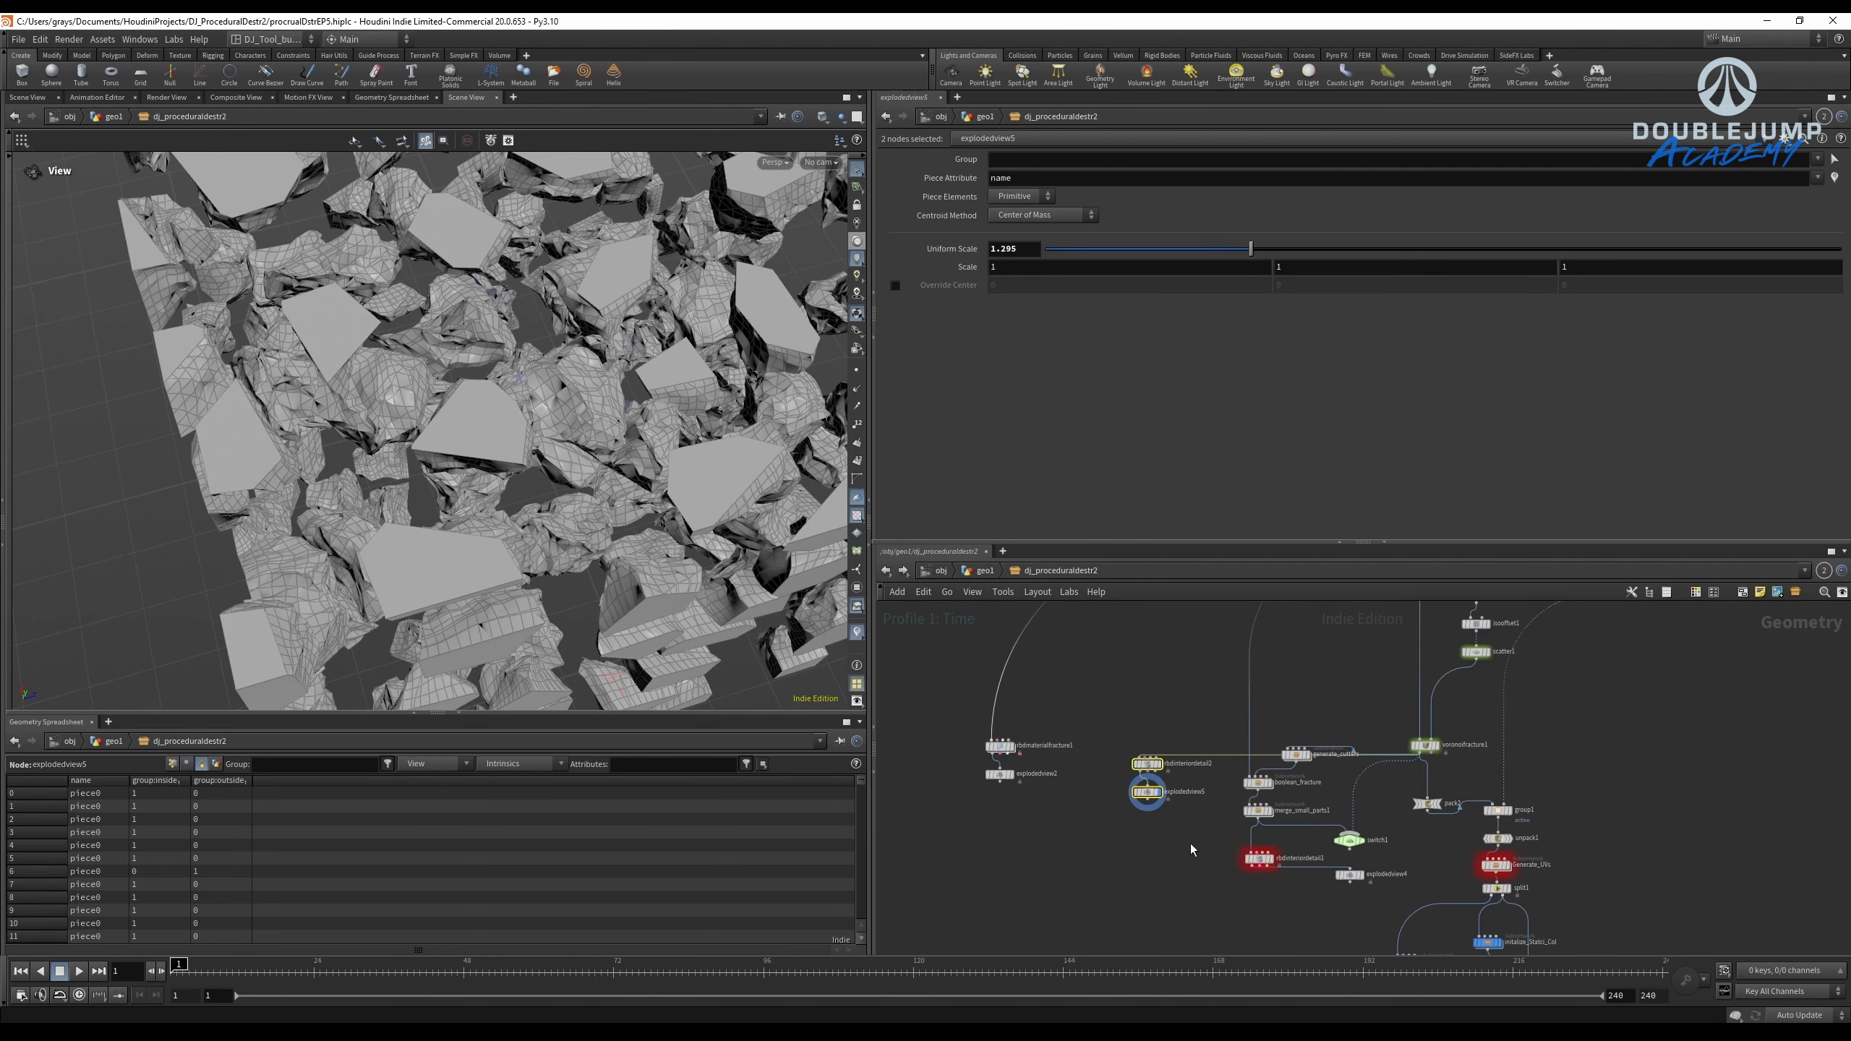
scroll(1097, 723, up, 1)
middle_drag(1097, 723, 1213, 718)
Move rbdmaterialfracture1 and explodedview2 together so they sit beside the rbdinteriordetail2 branch.
mouse_move(1166, 809)
mouse_down()
mouse_move(1110, 747)
mouse_move(1148, 780)
mouse_up()
scroll(1166, 764, down, 2)
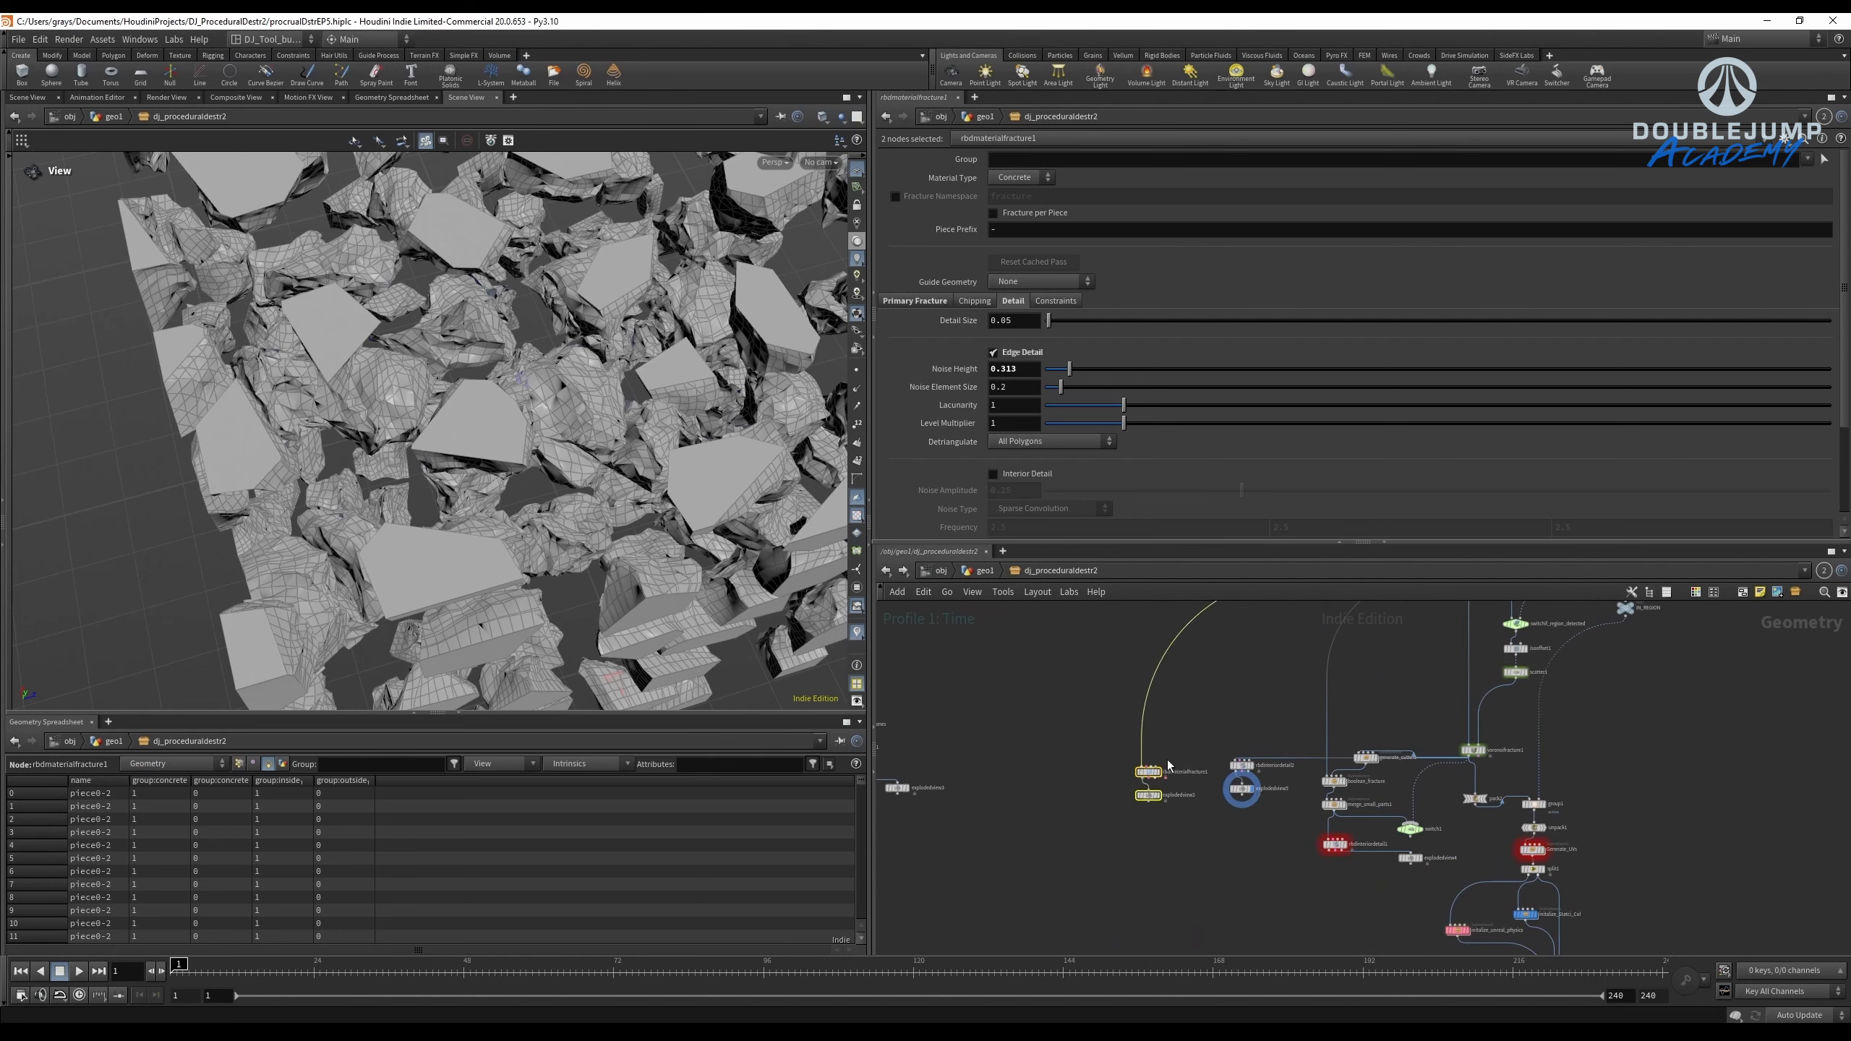
middle_drag(1198, 738, 1273, 747)
scroll(1101, 714, down, 1)
middle_drag(1101, 715, 1336, 694)
Delete the explodedview3 node next to the old merge_small_parts subnetwork.
scroll(1275, 736, up, 4)
click(1195, 787)
scroll(1292, 741, down, 3)
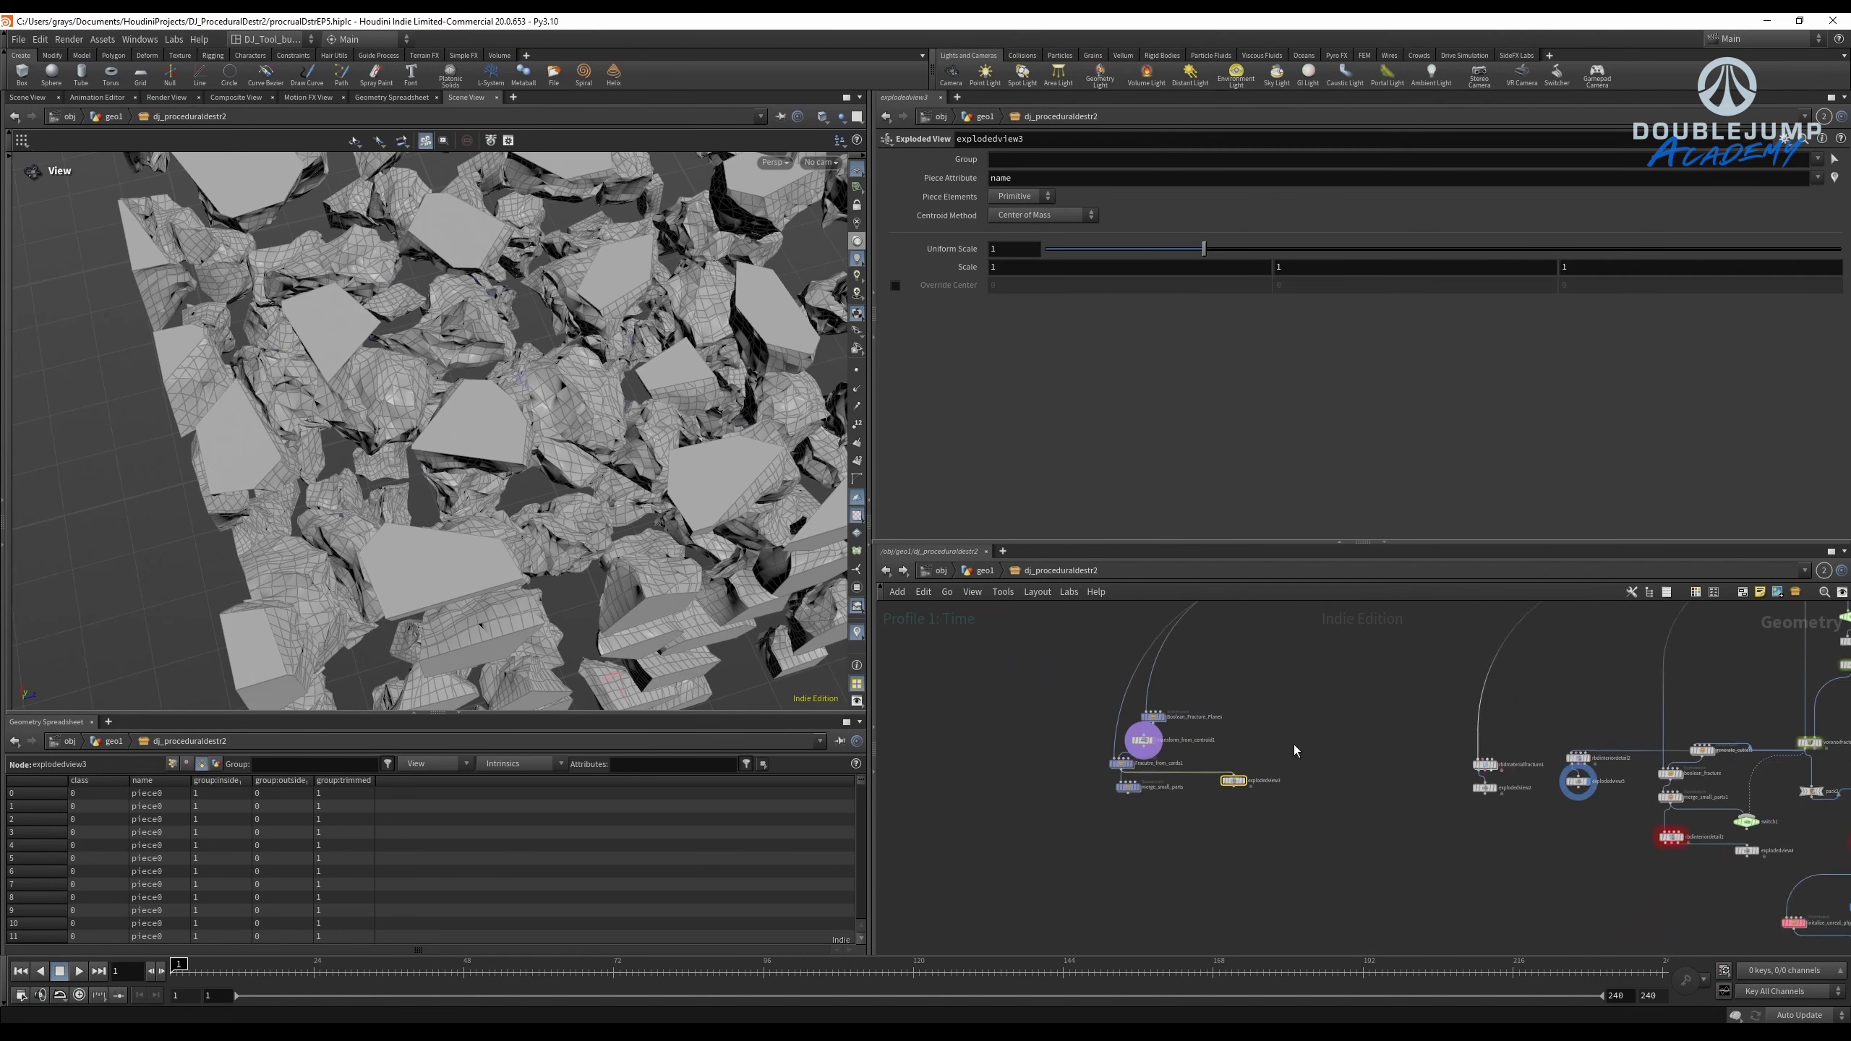
scroll(1291, 739, up, 4)
key(Delete)
Move the Boolean_Fracture_Planes, transform_from_centroid1, Fracutre_from_cards1 and merge_small_parts nodes closer to rbdmaterialfracture1.
middle_drag(1171, 782, 1312, 732)
drag(1144, 685, 1625, 714)
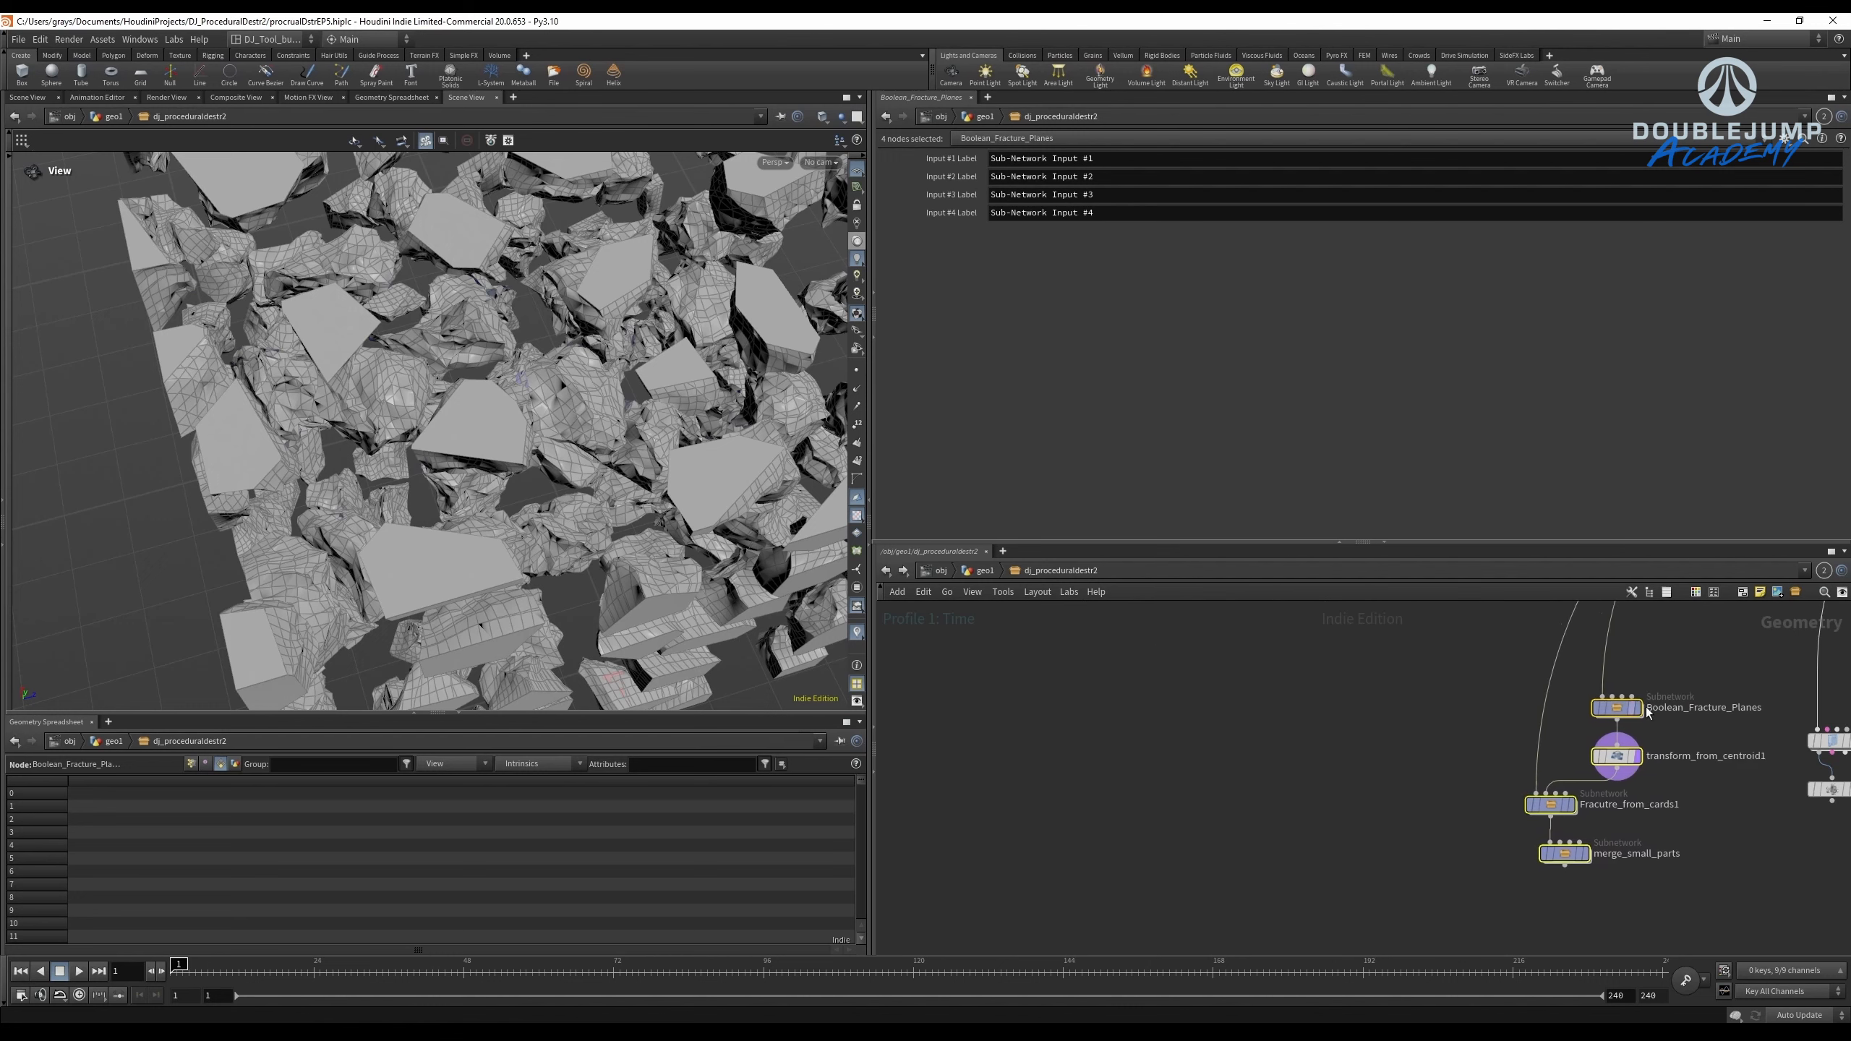
middle_drag(1706, 715, 1300, 720)
scroll(1381, 628, down, 1)
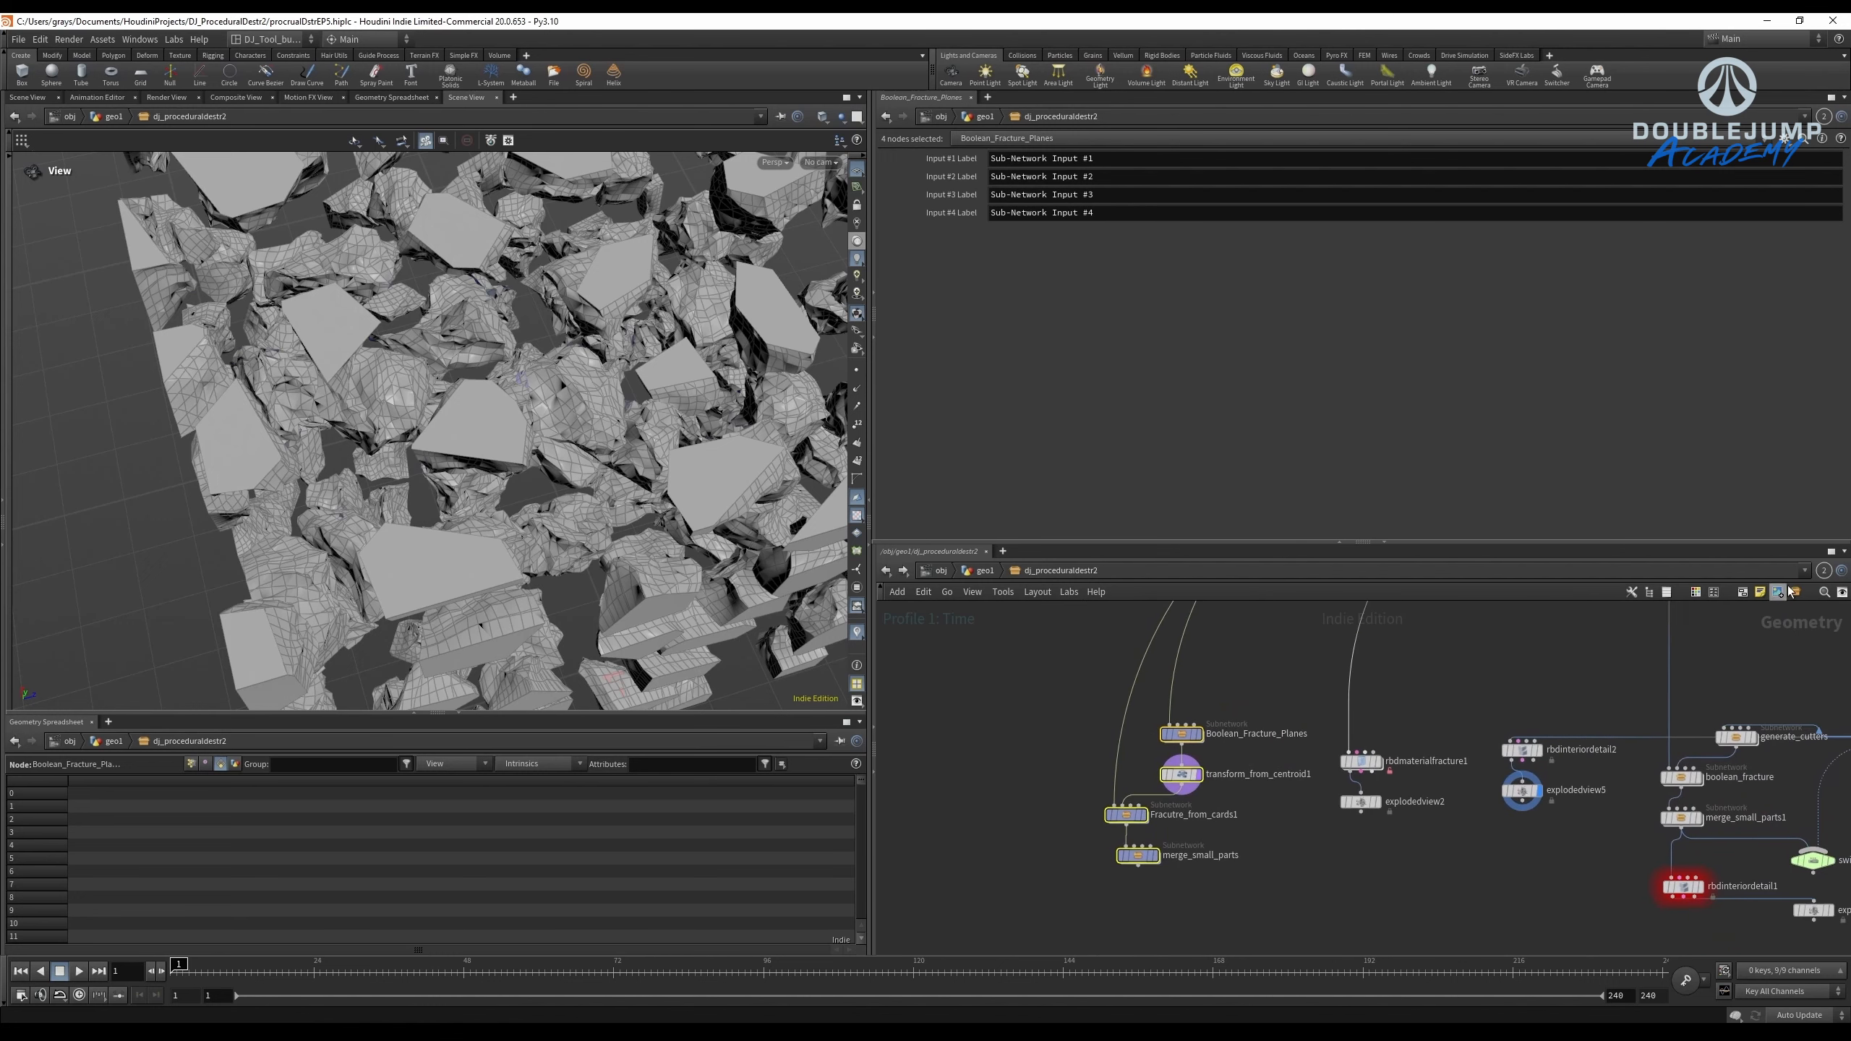
Colour the four selected plane-fracture nodes light green using the network's color palette.
click(1697, 591)
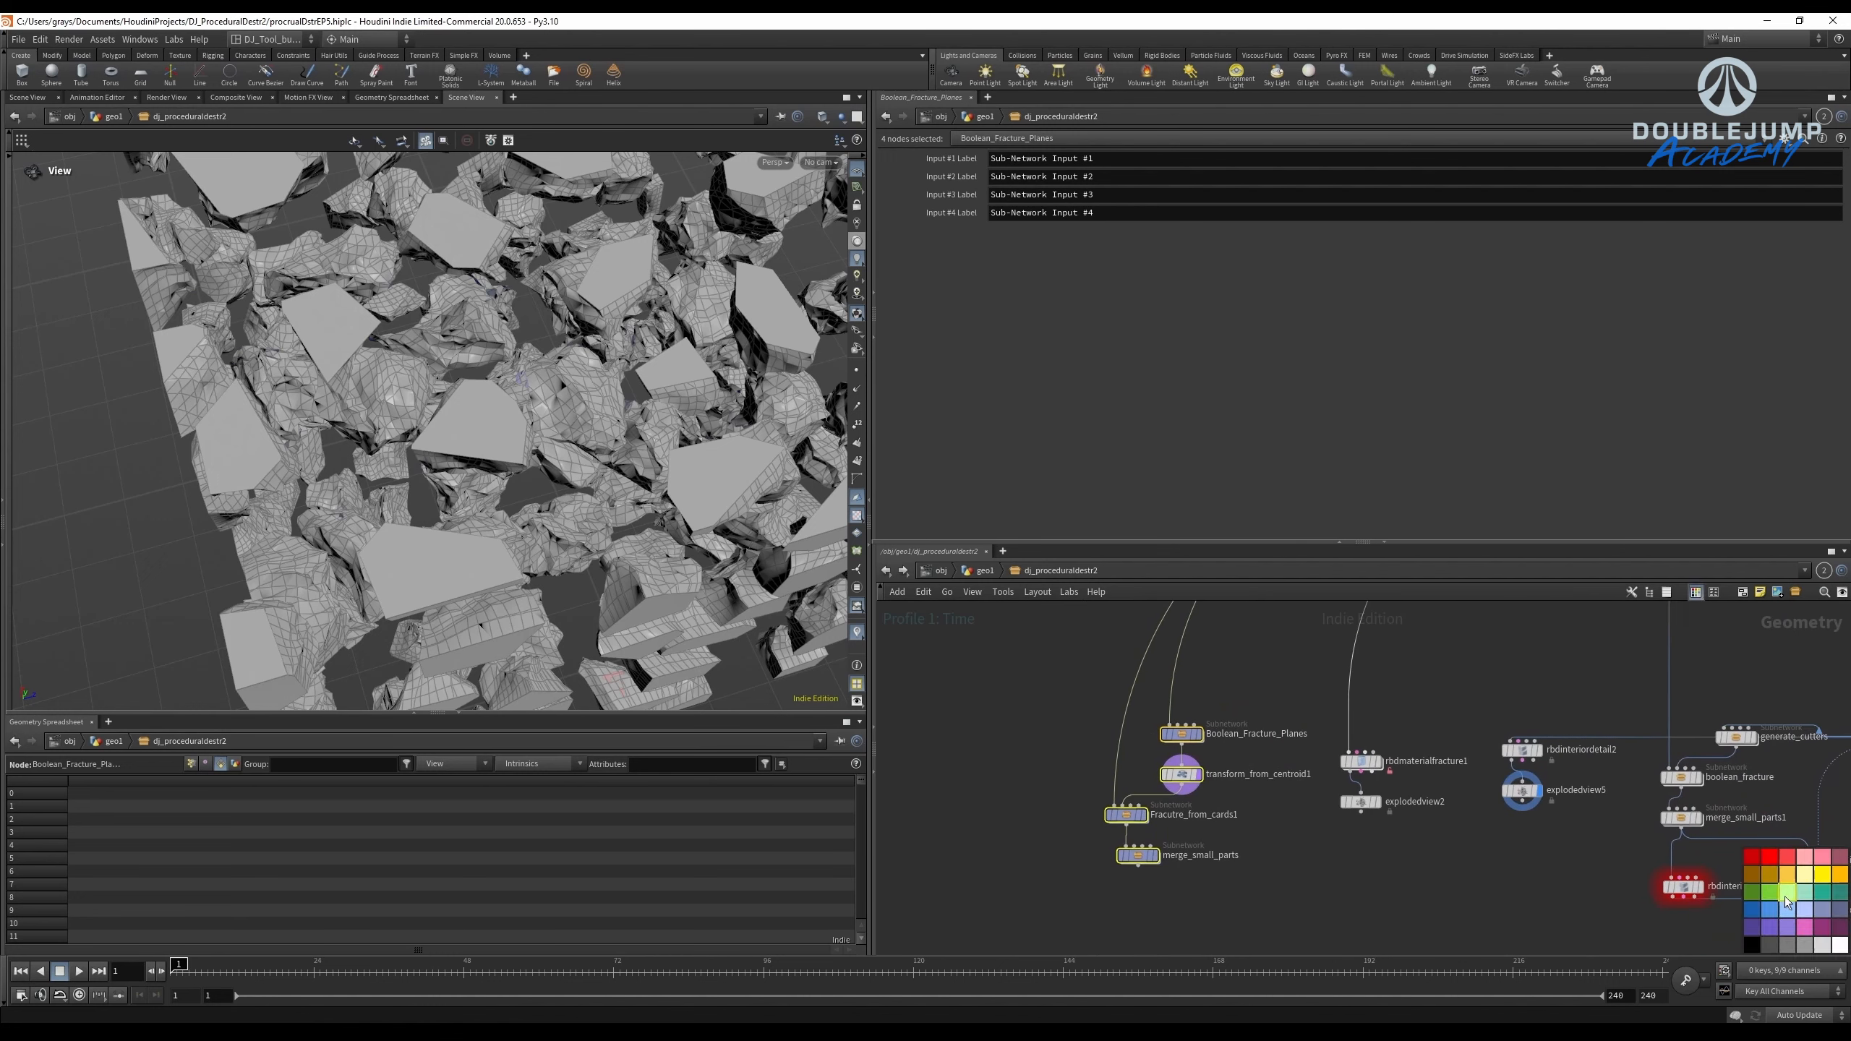
click(1166, 696)
scroll(1176, 854, up, 2)
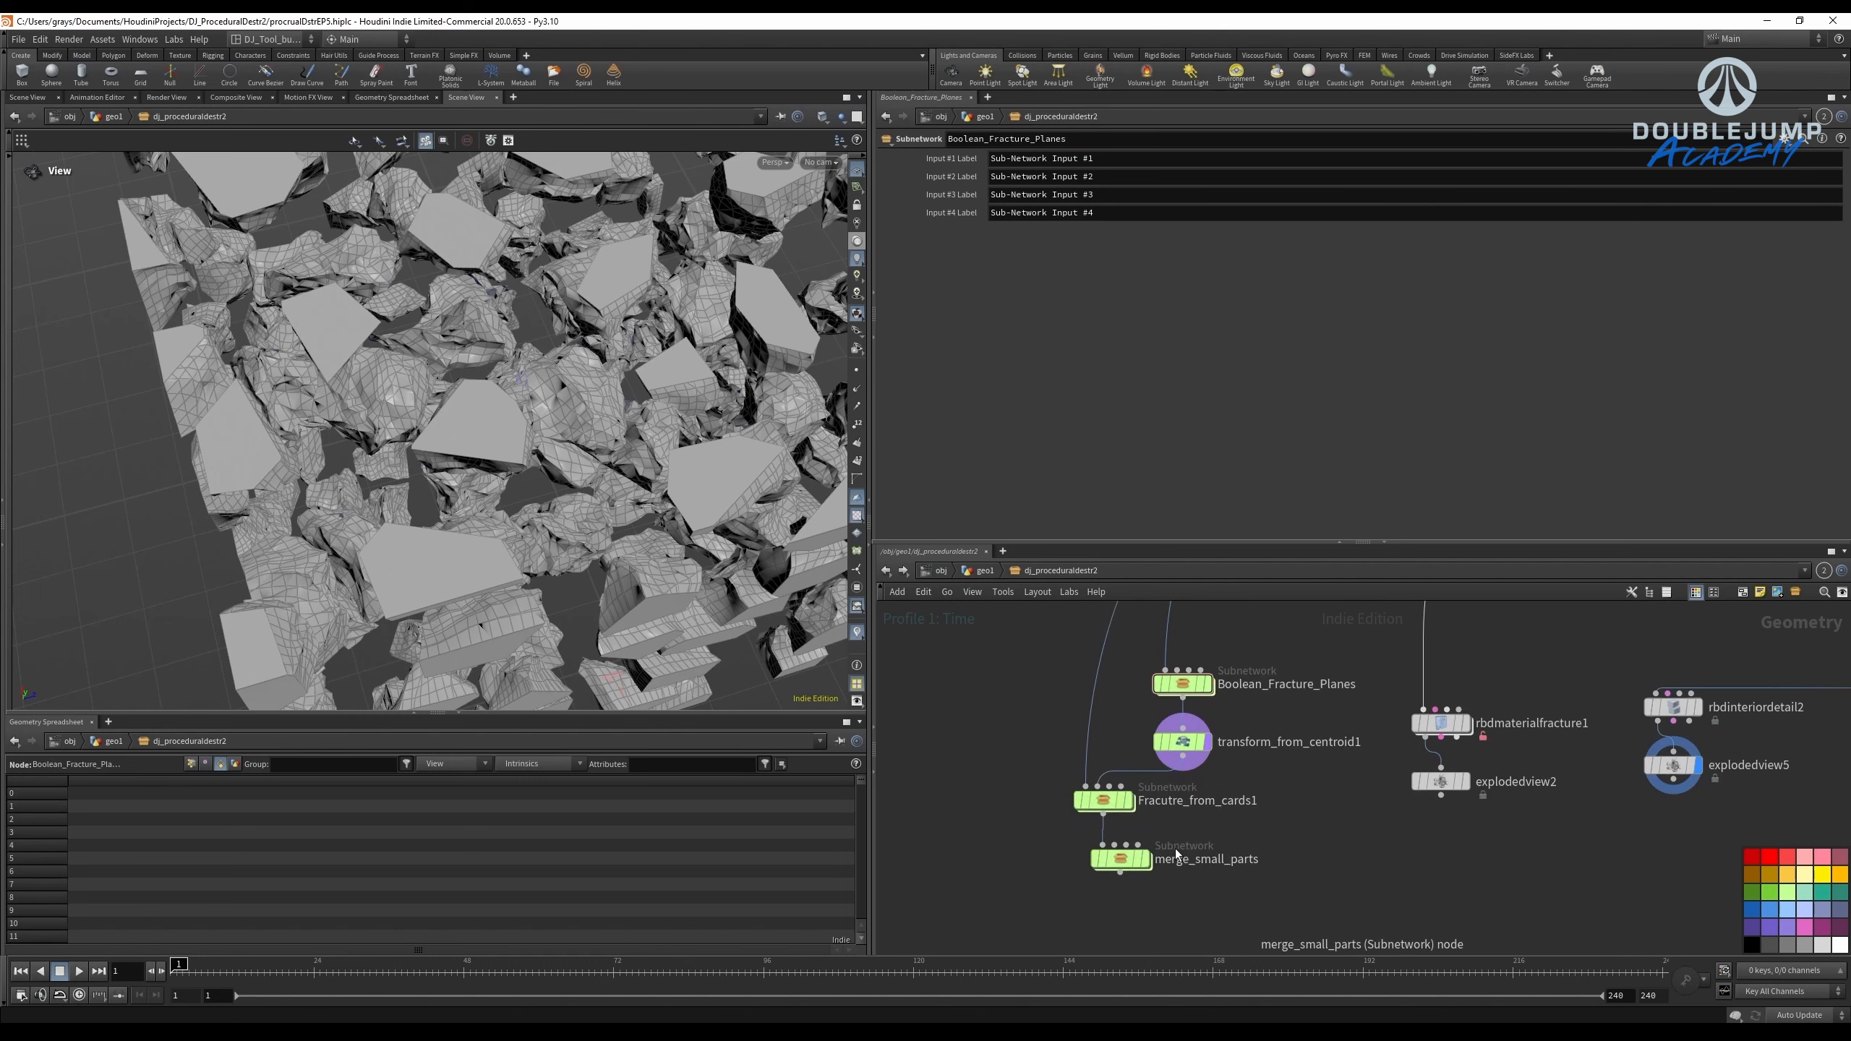
Display merge_small_parts and collapse the four light green plane-fracture nodes into one subnetwork.
click(1147, 858)
drag(1048, 882, 1050, 883)
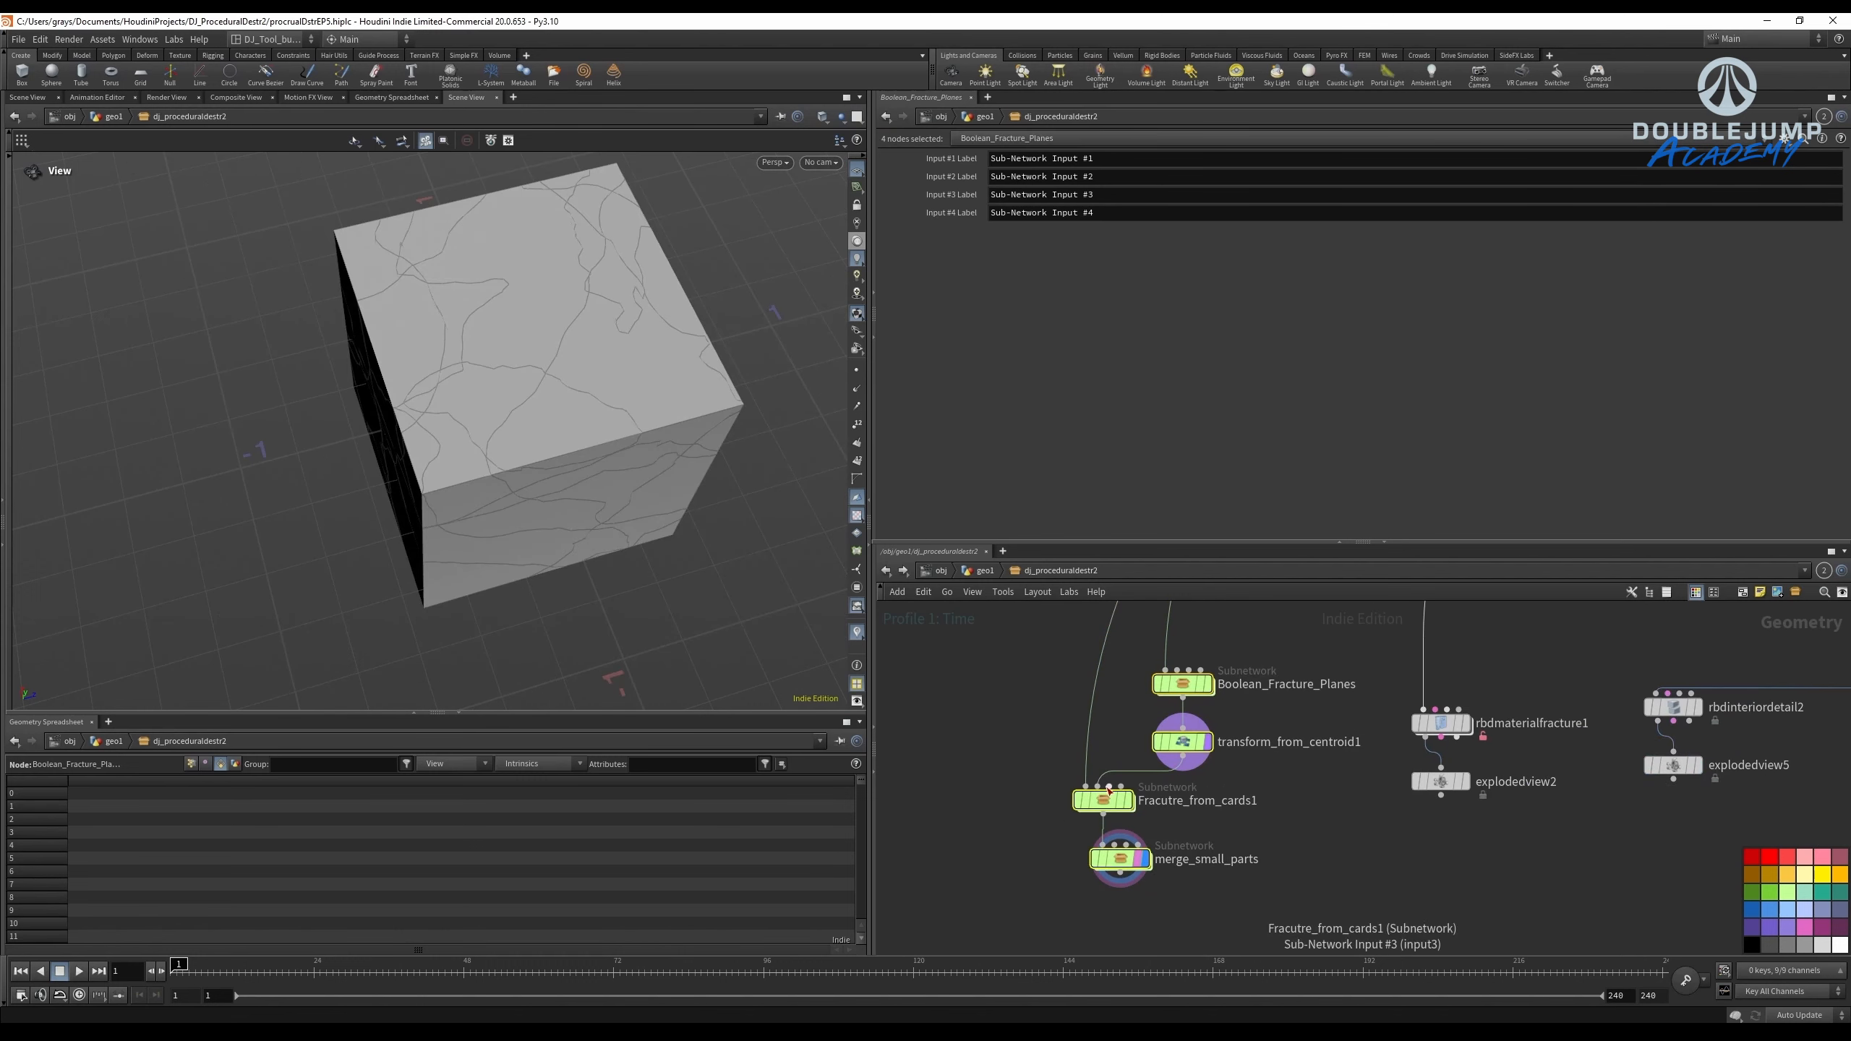
right_click(1097, 800)
mouse_move(1189, 767)
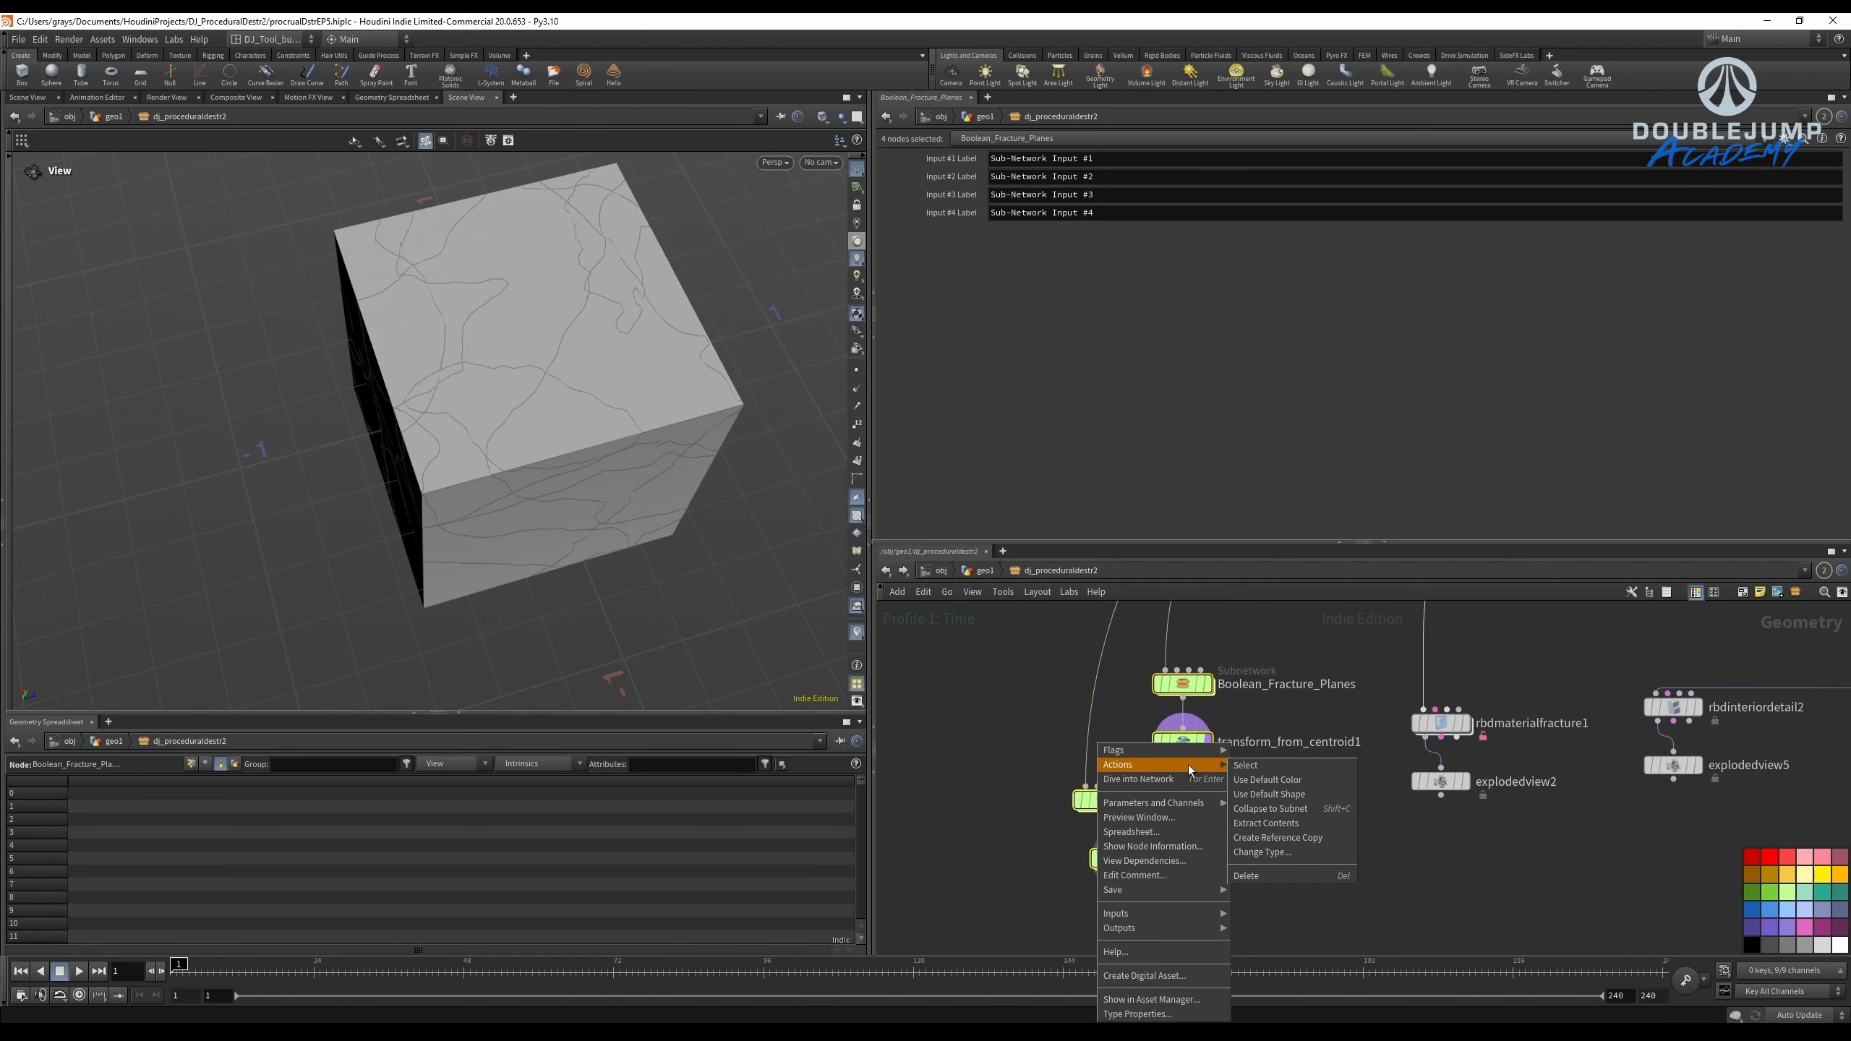
click(1287, 808)
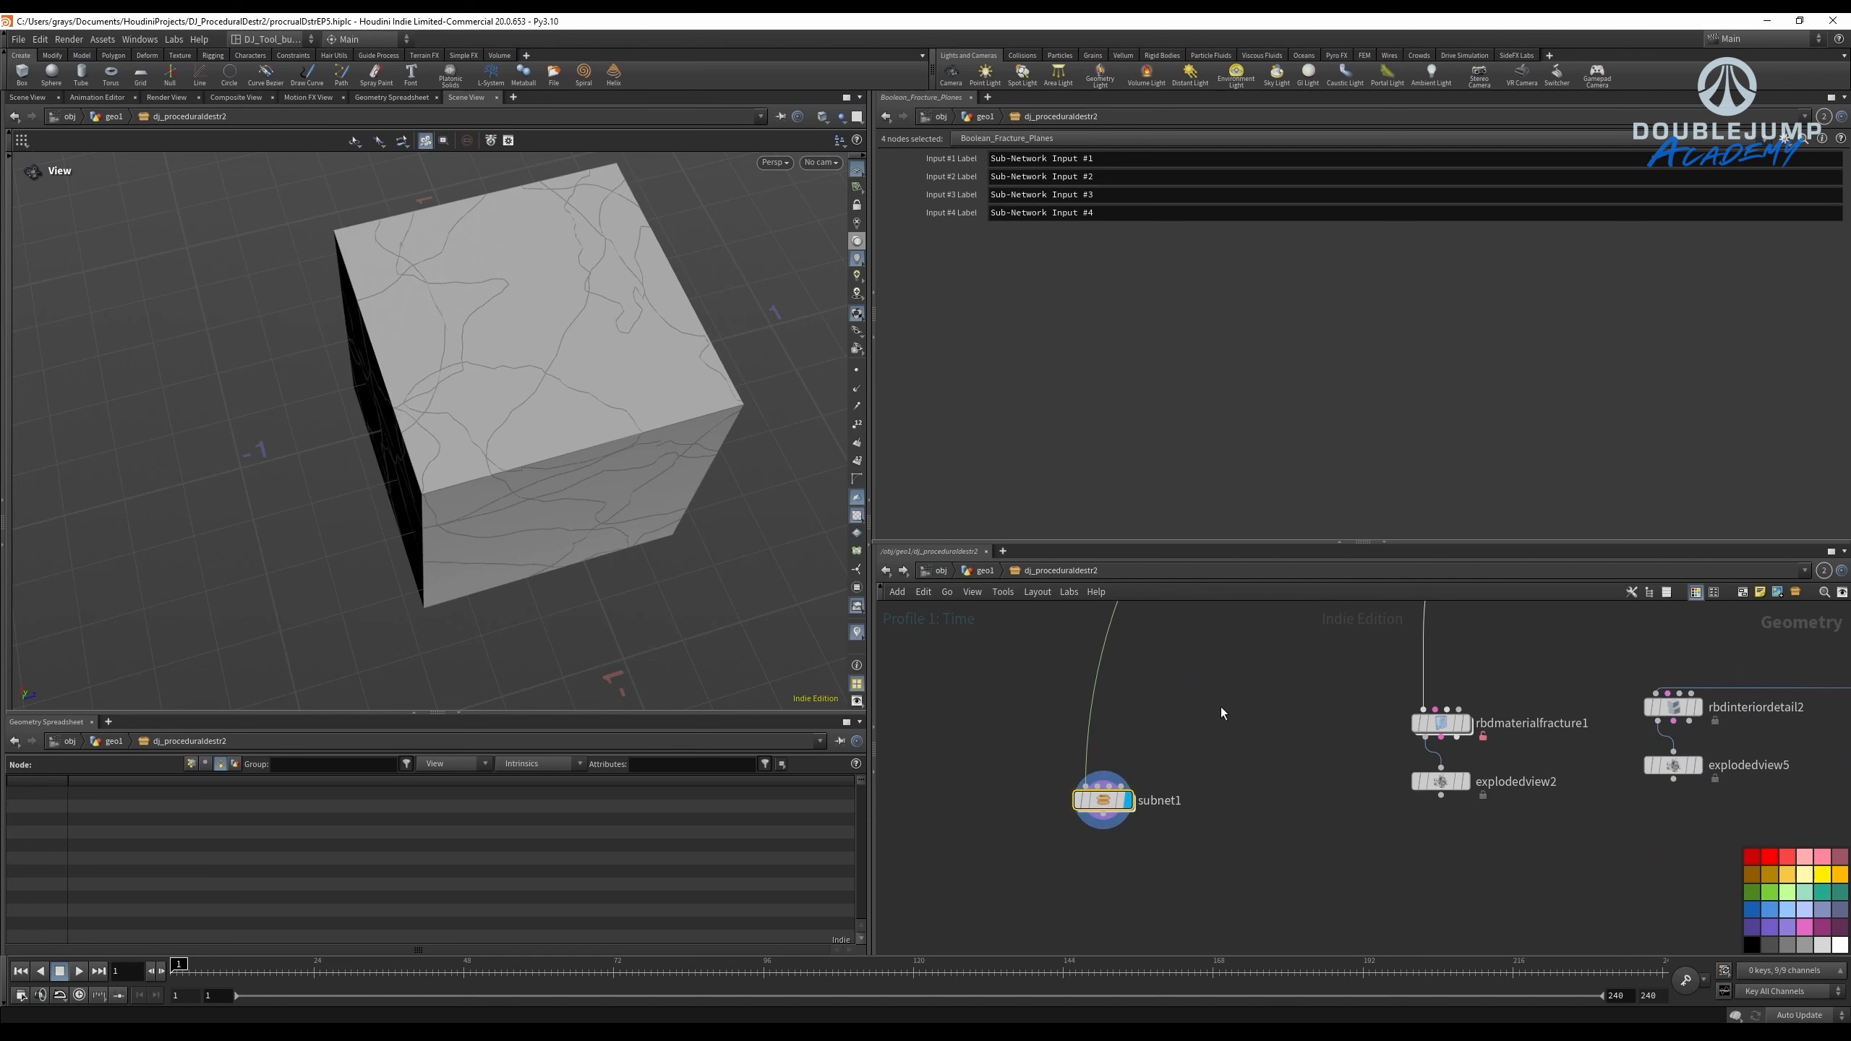
Rename the new subnetwork PLane_based_fracture and colour it light green.
double_click(1173, 800)
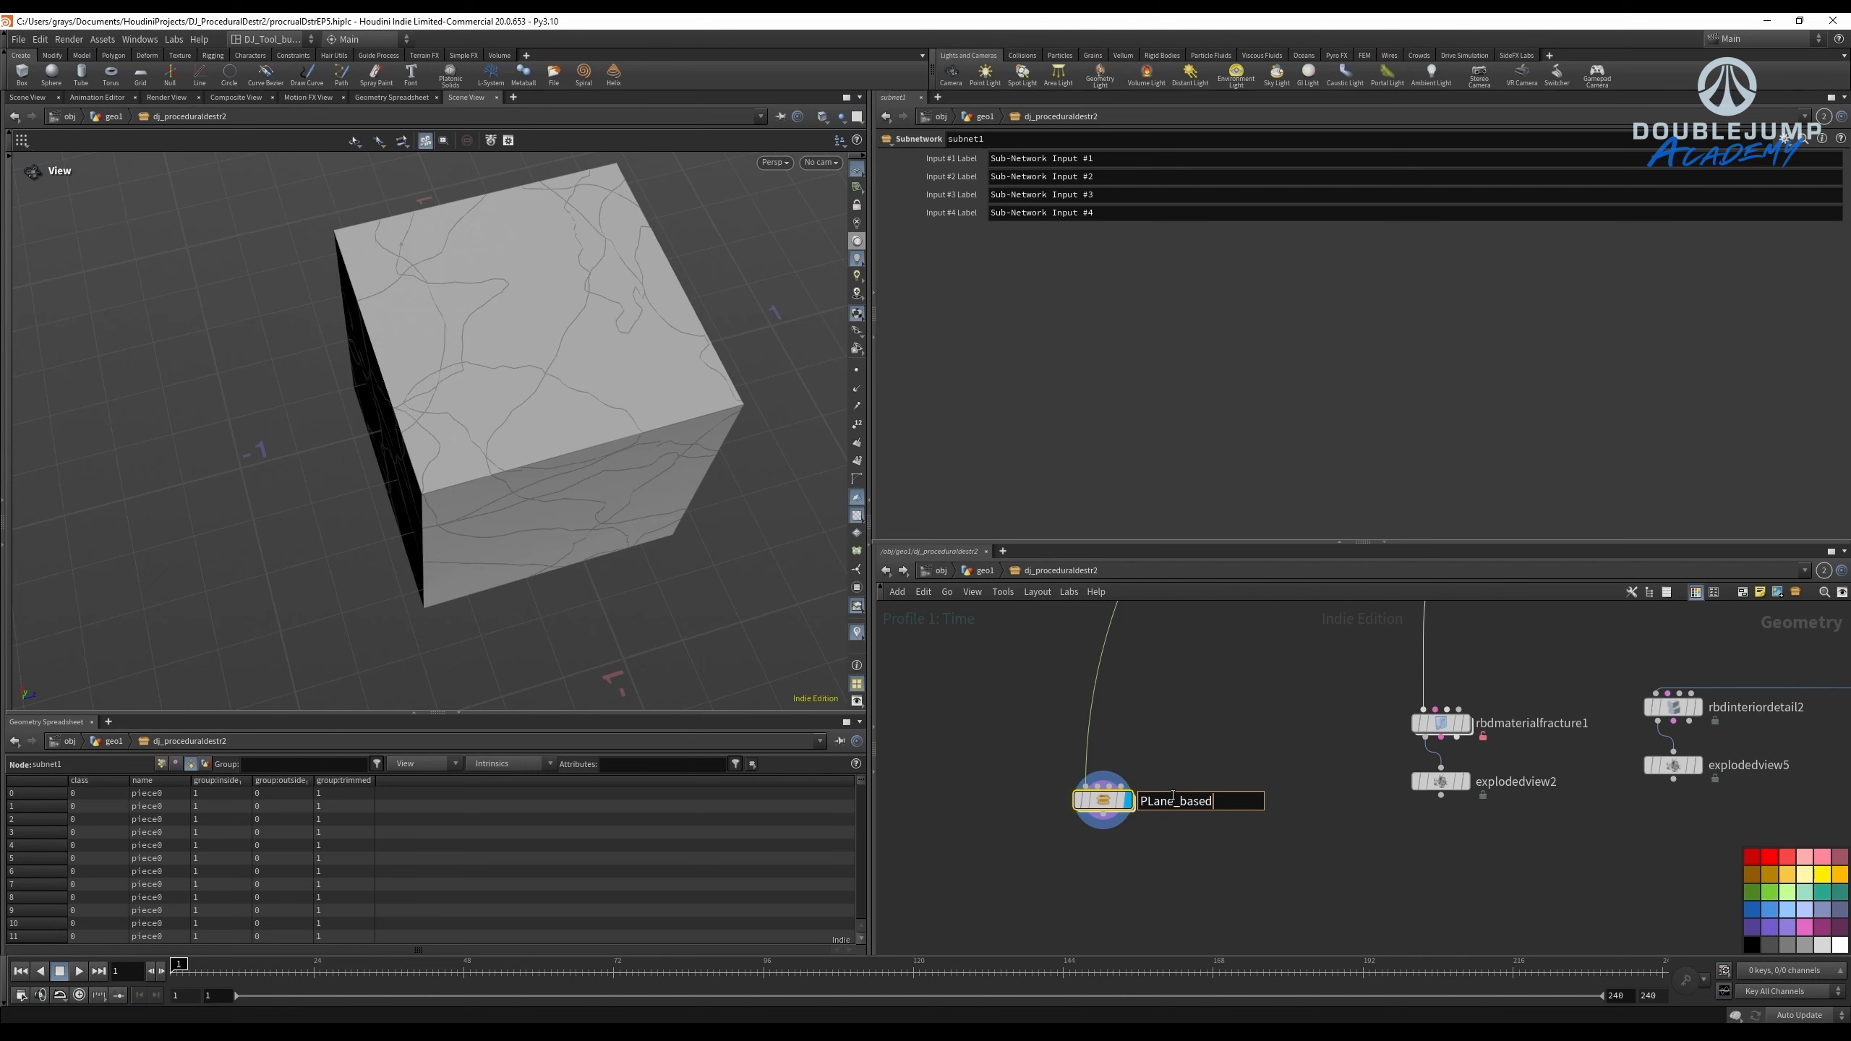
text(PLane_based_fracture)
key(Return)
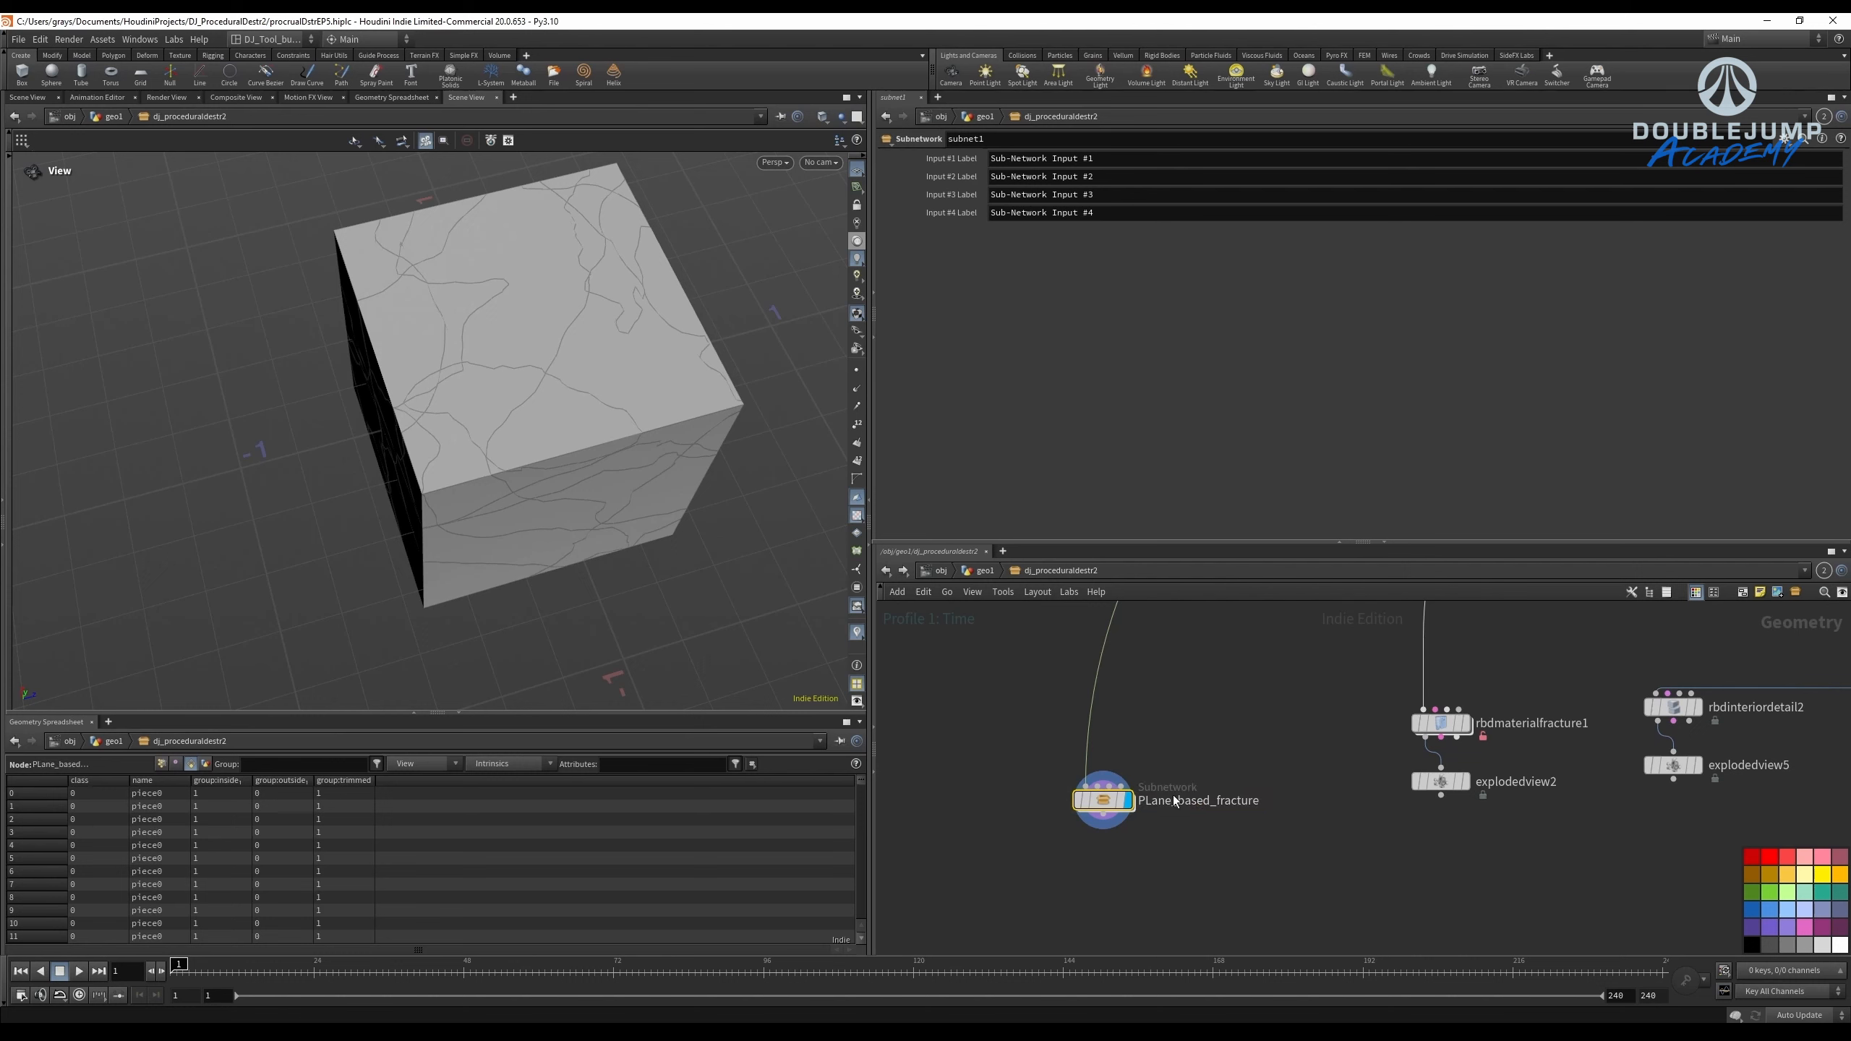
click(1775, 896)
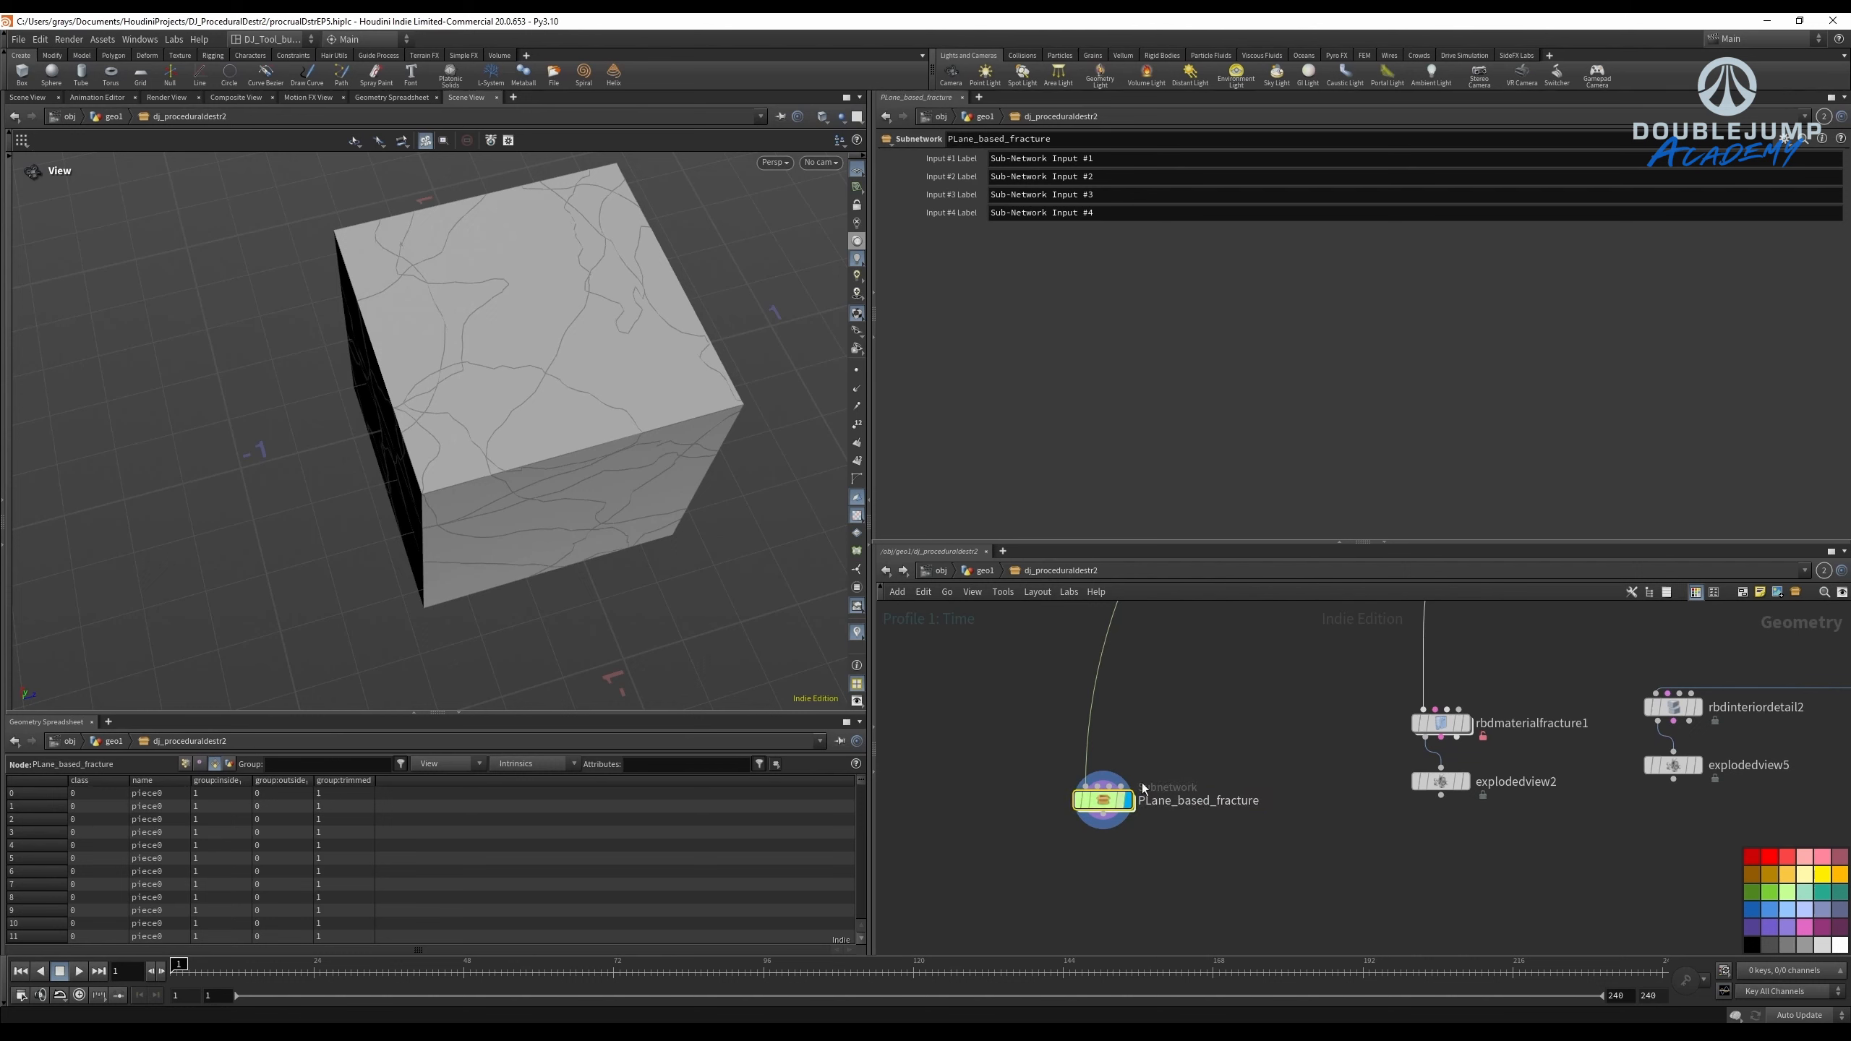
Save the scene file and view the fractured cube from a lower angle.
scroll(1143, 729, down, 2)
drag(554, 510, 637, 362)
key(ctrl+s)
scroll(1411, 781, down, 3)
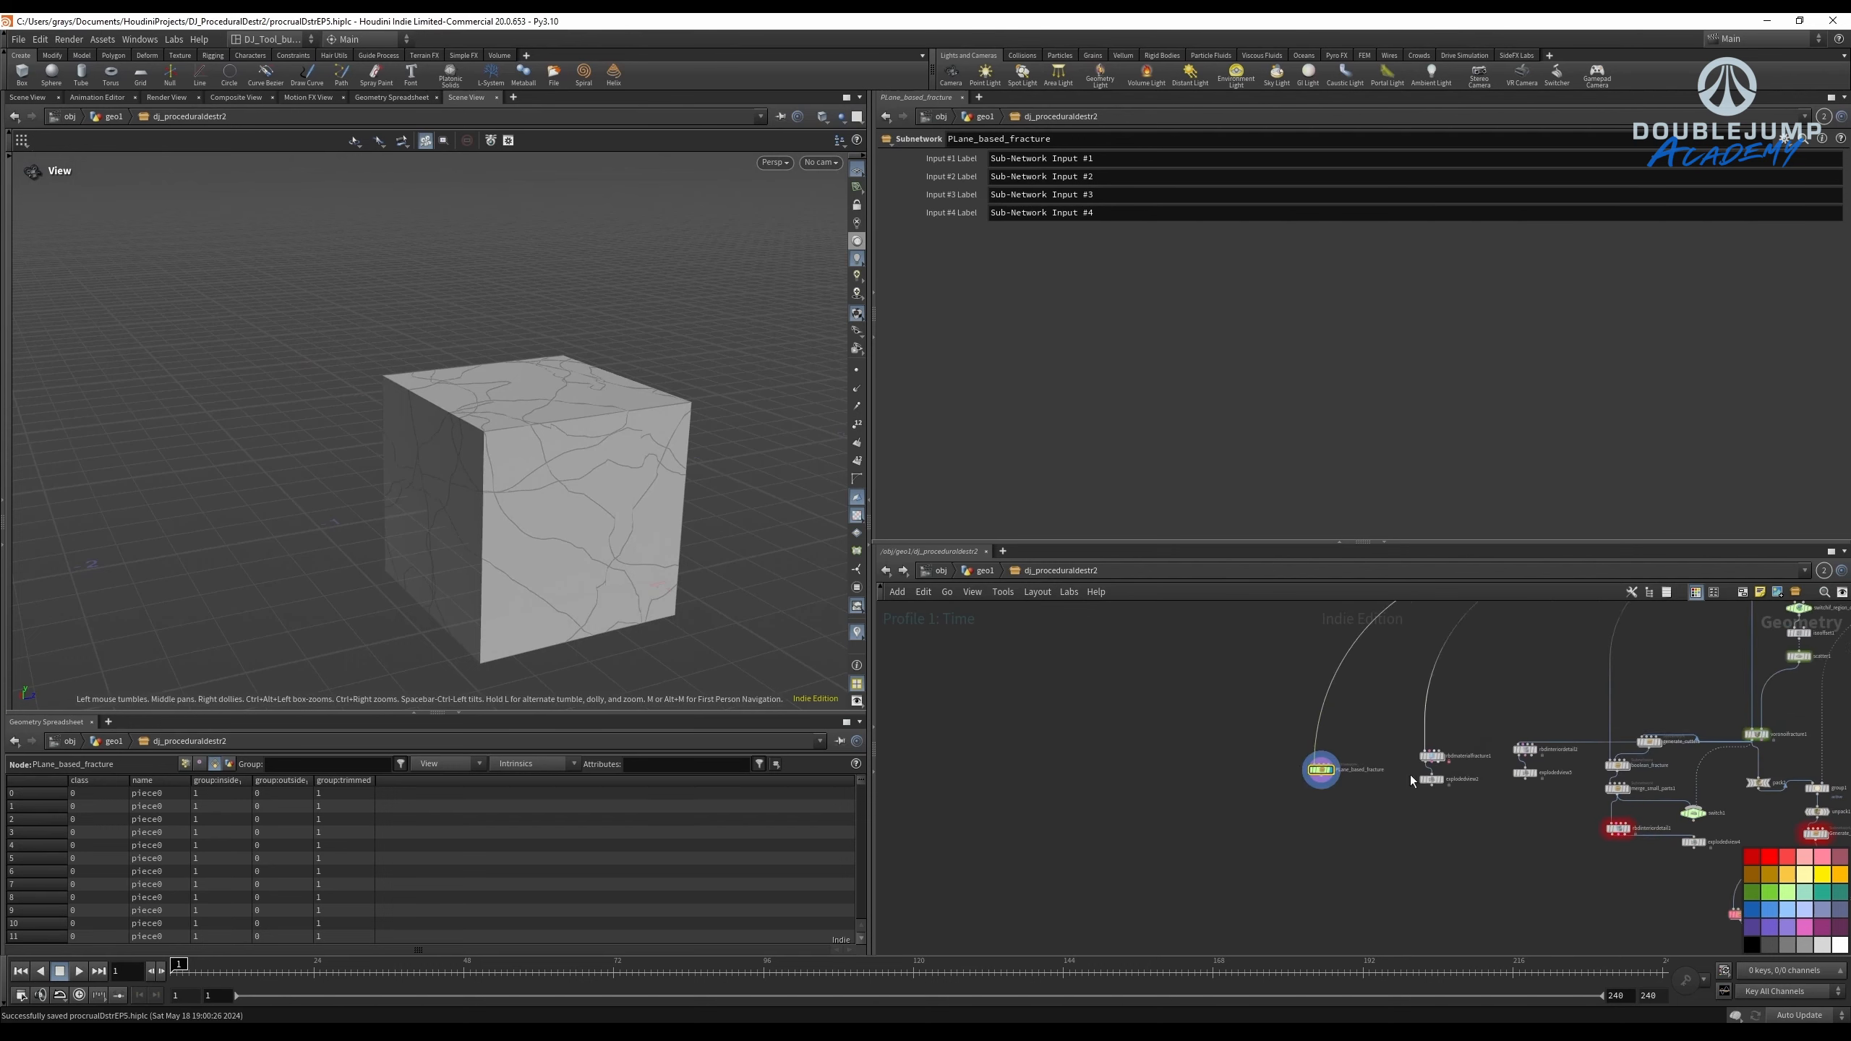
Move rbdmaterialfracture1 with explodedview2, and rbdinteriordetail2 with explodedview5, closer to the PLane_based_fracture subnetwork.
scroll(1411, 780, up, 3)
middle_drag(1411, 780, 1167, 755)
drag(1290, 653, 1192, 778)
drag(1206, 708, 1139, 690)
drag(1274, 639, 1396, 770)
drag(1366, 704, 1214, 697)
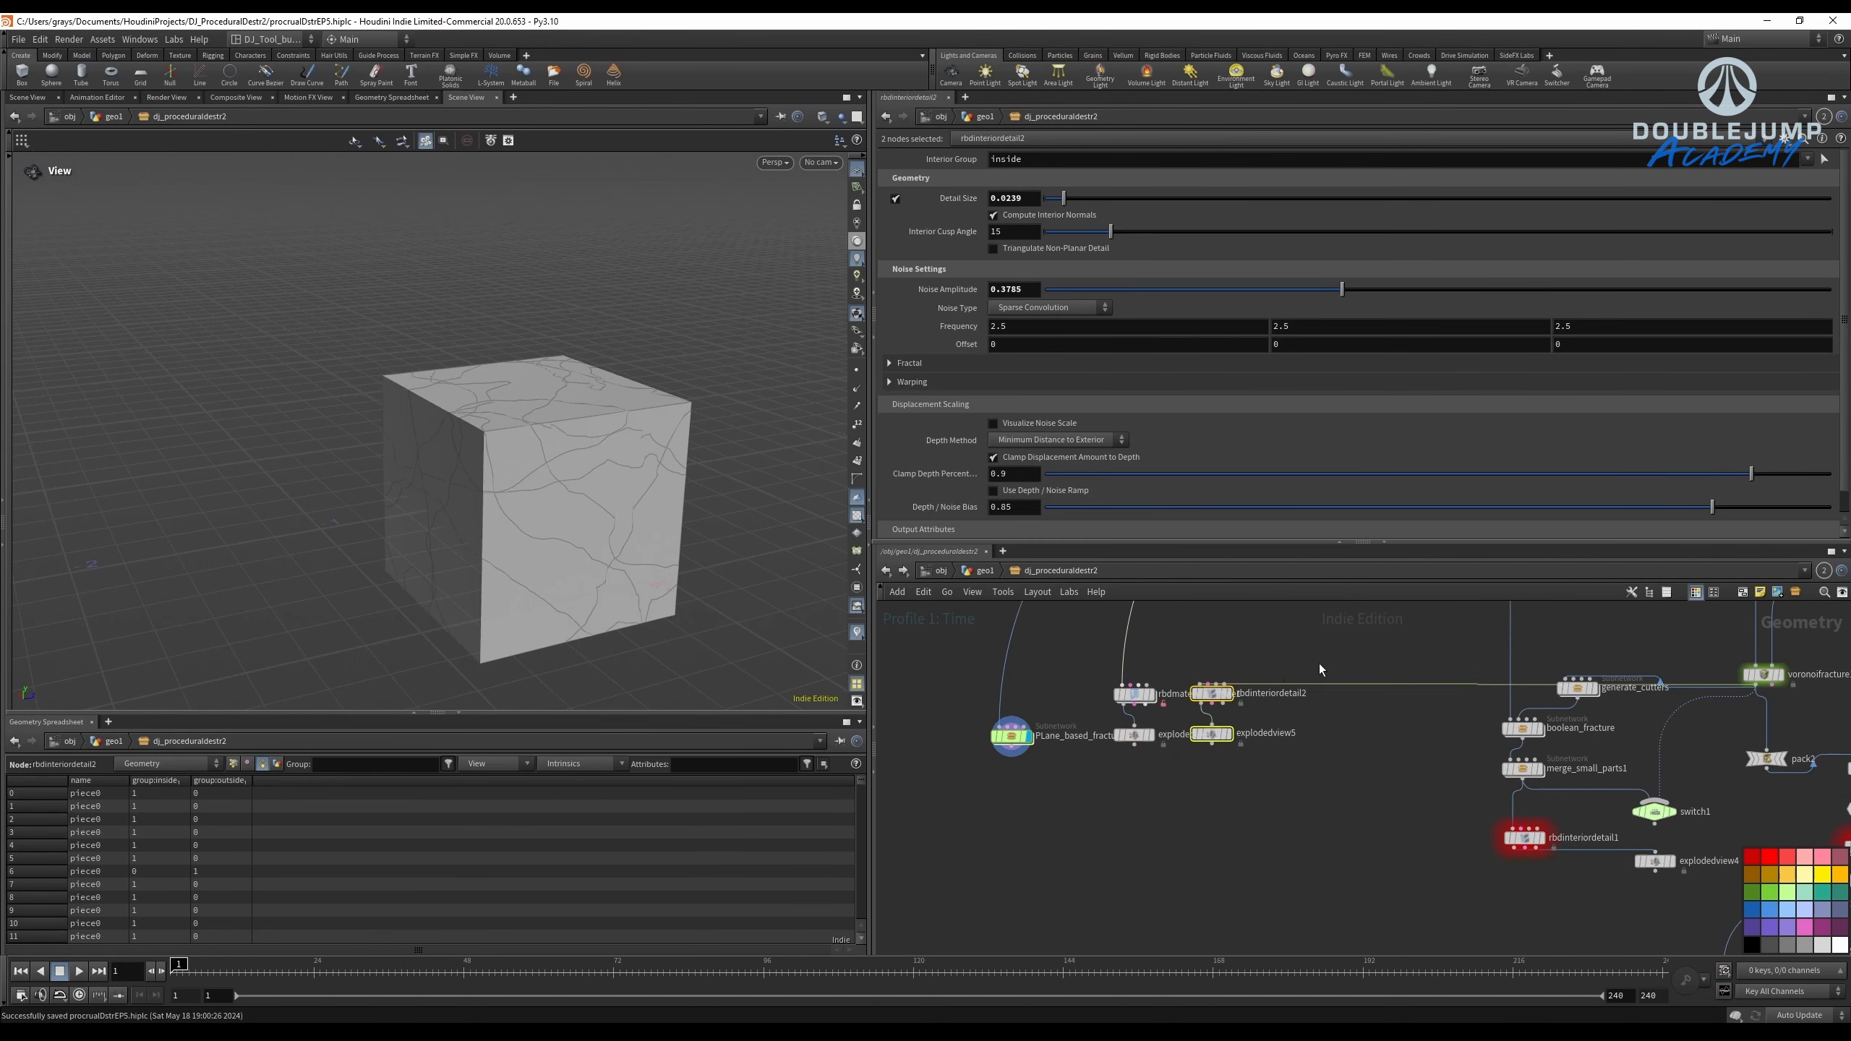
Cut the wire connecting voronoifracture1 to rbdinteriordetail2.
scroll(1322, 670, down, 2)
middle_drag(1322, 670, 1262, 676)
click(1235, 757)
click(1243, 853)
scroll(1202, 766, up, 2)
scroll(1262, 676, down, 3)
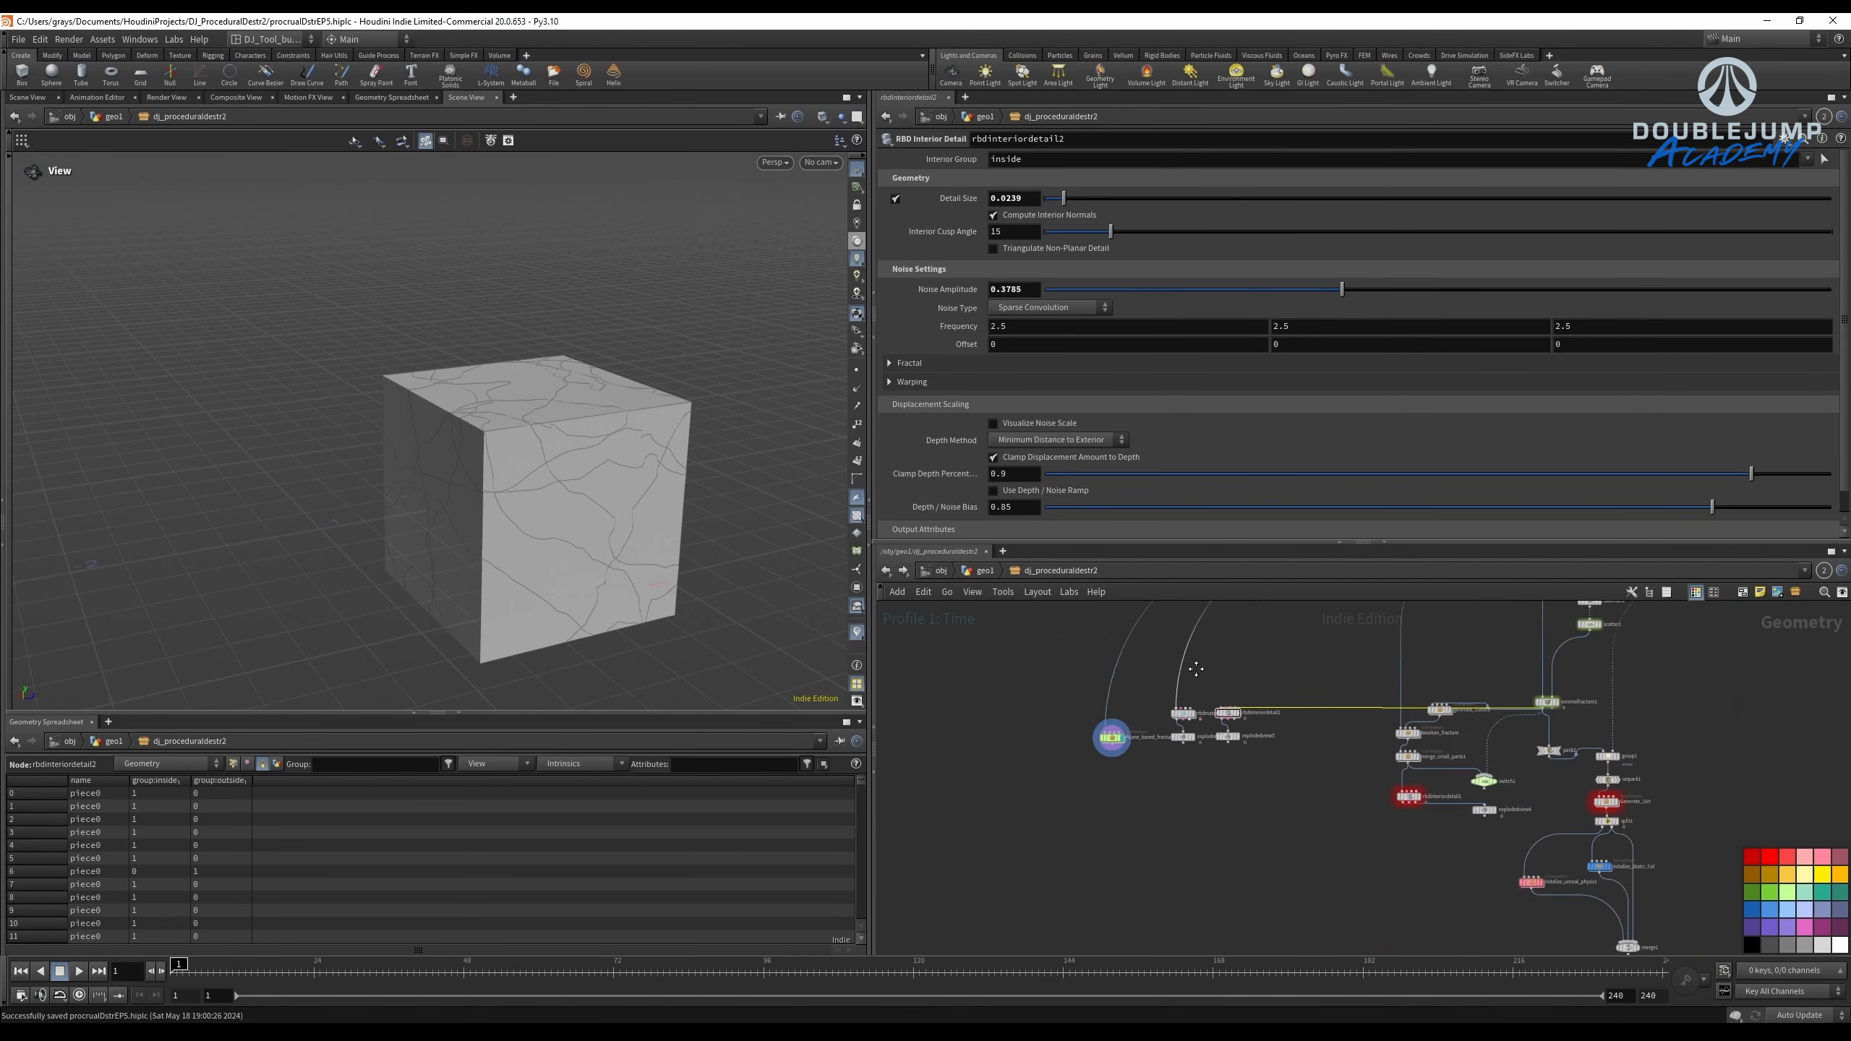
scroll(1519, 663, up, 4)
middle_drag(1519, 664, 1351, 620)
middle_drag(973, 606, 1305, 770)
scroll(1305, 771, down, 4)
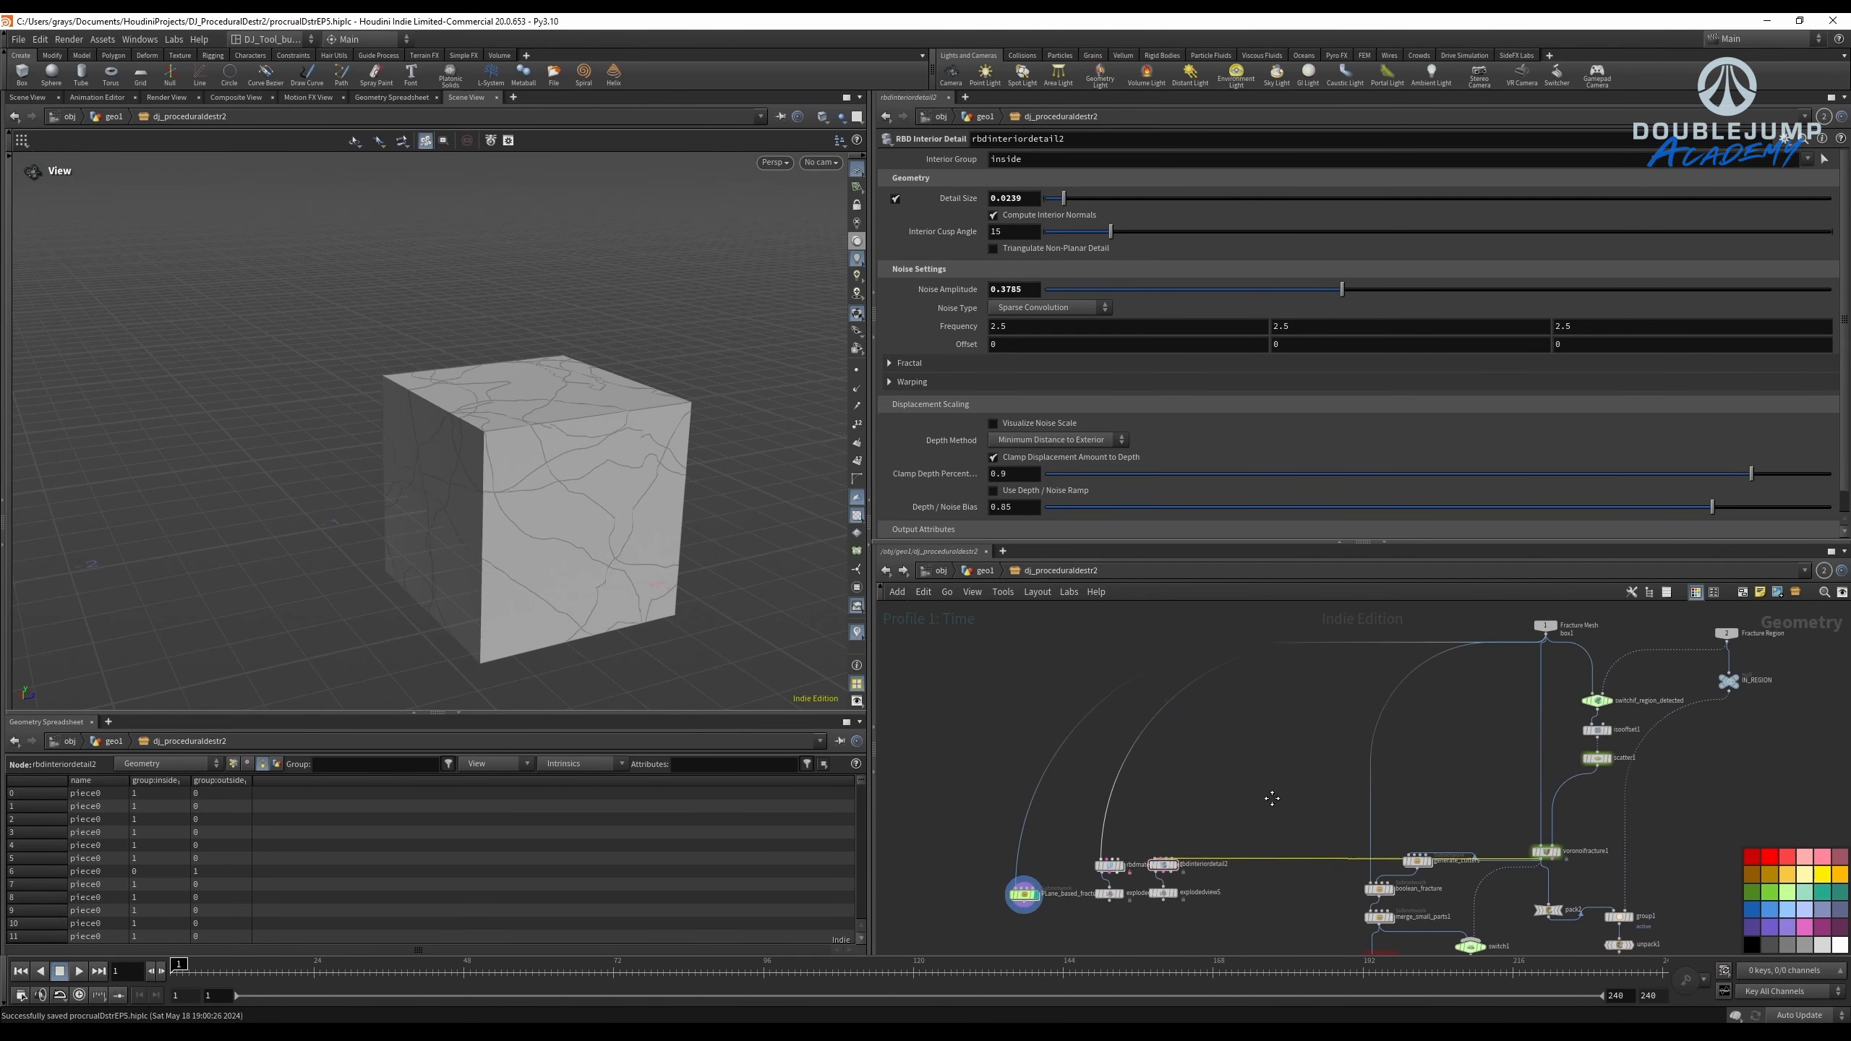
key(y)
drag(1296, 702, 1294, 846)
middle_drag(1296, 744, 1335, 698)
scroll(1335, 698, up, 2)
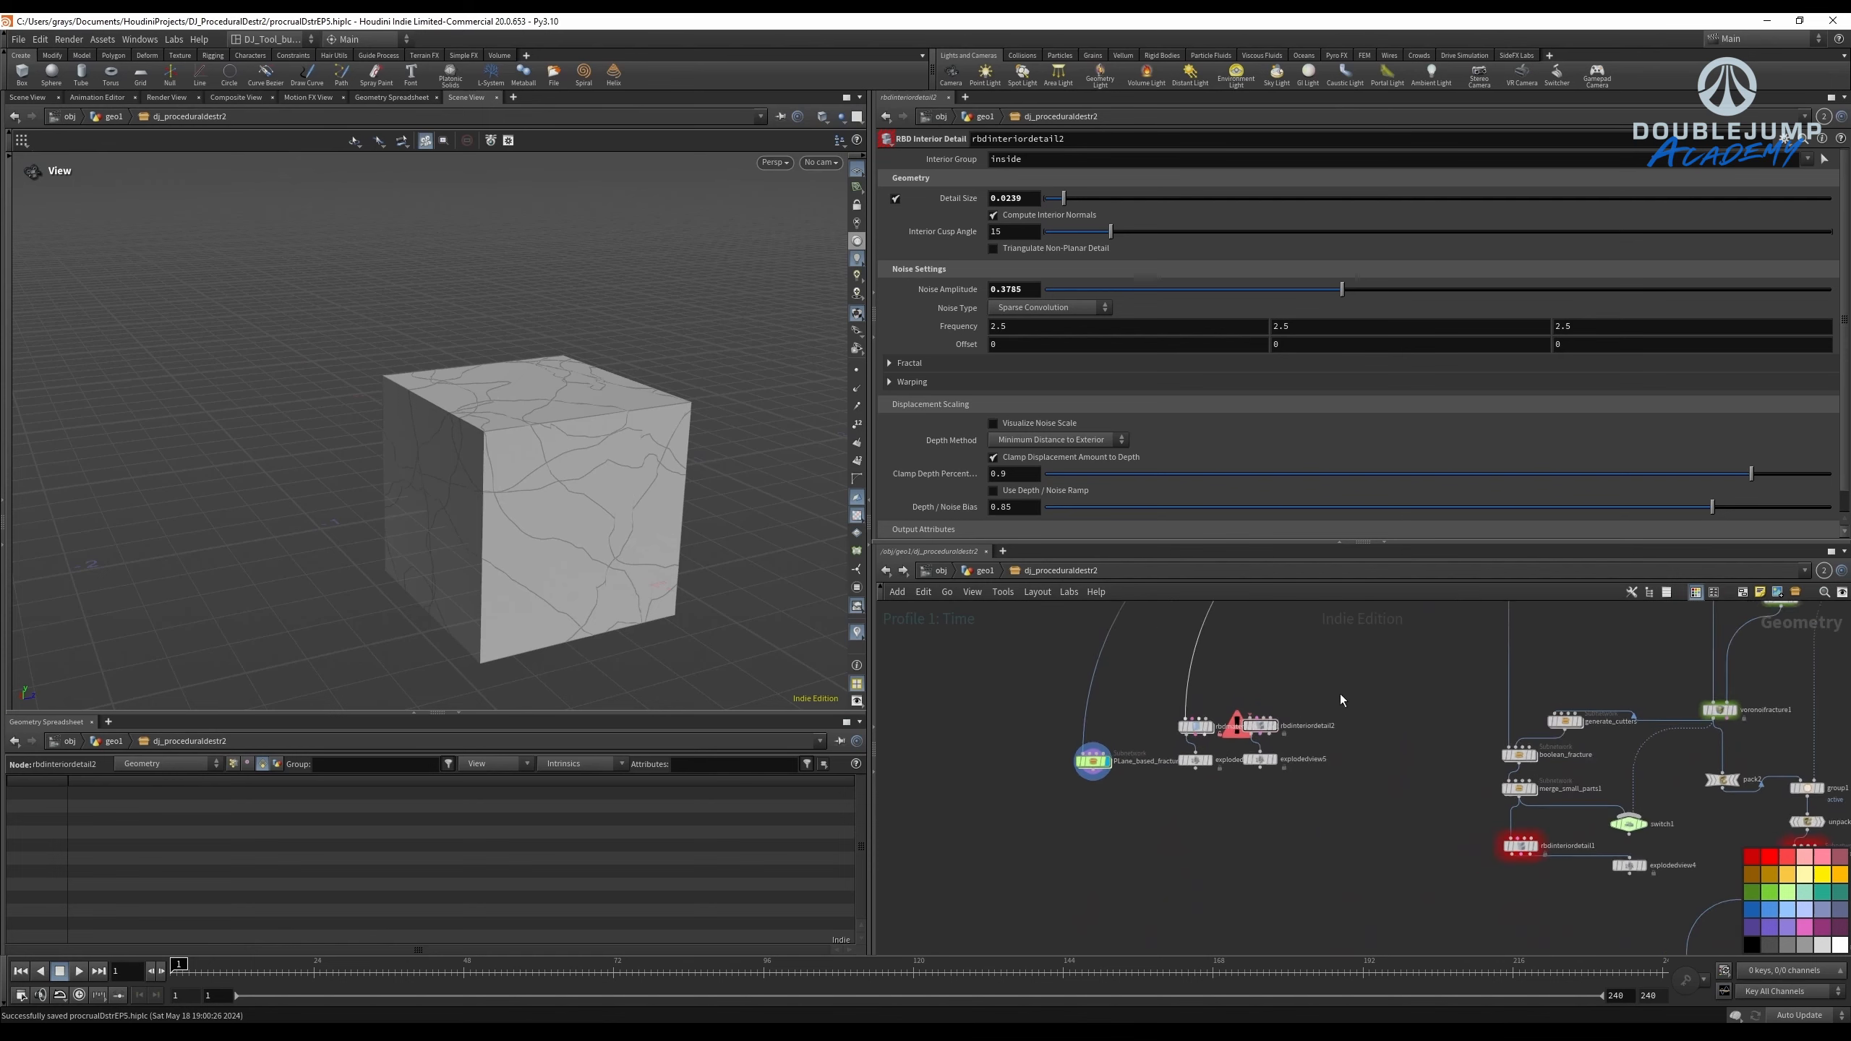
Move rbdmaterialfracture1, rbdinteriordetail2 and their two exploded view nodes together beside PLane_based_fracture.
drag(1328, 690, 1112, 824)
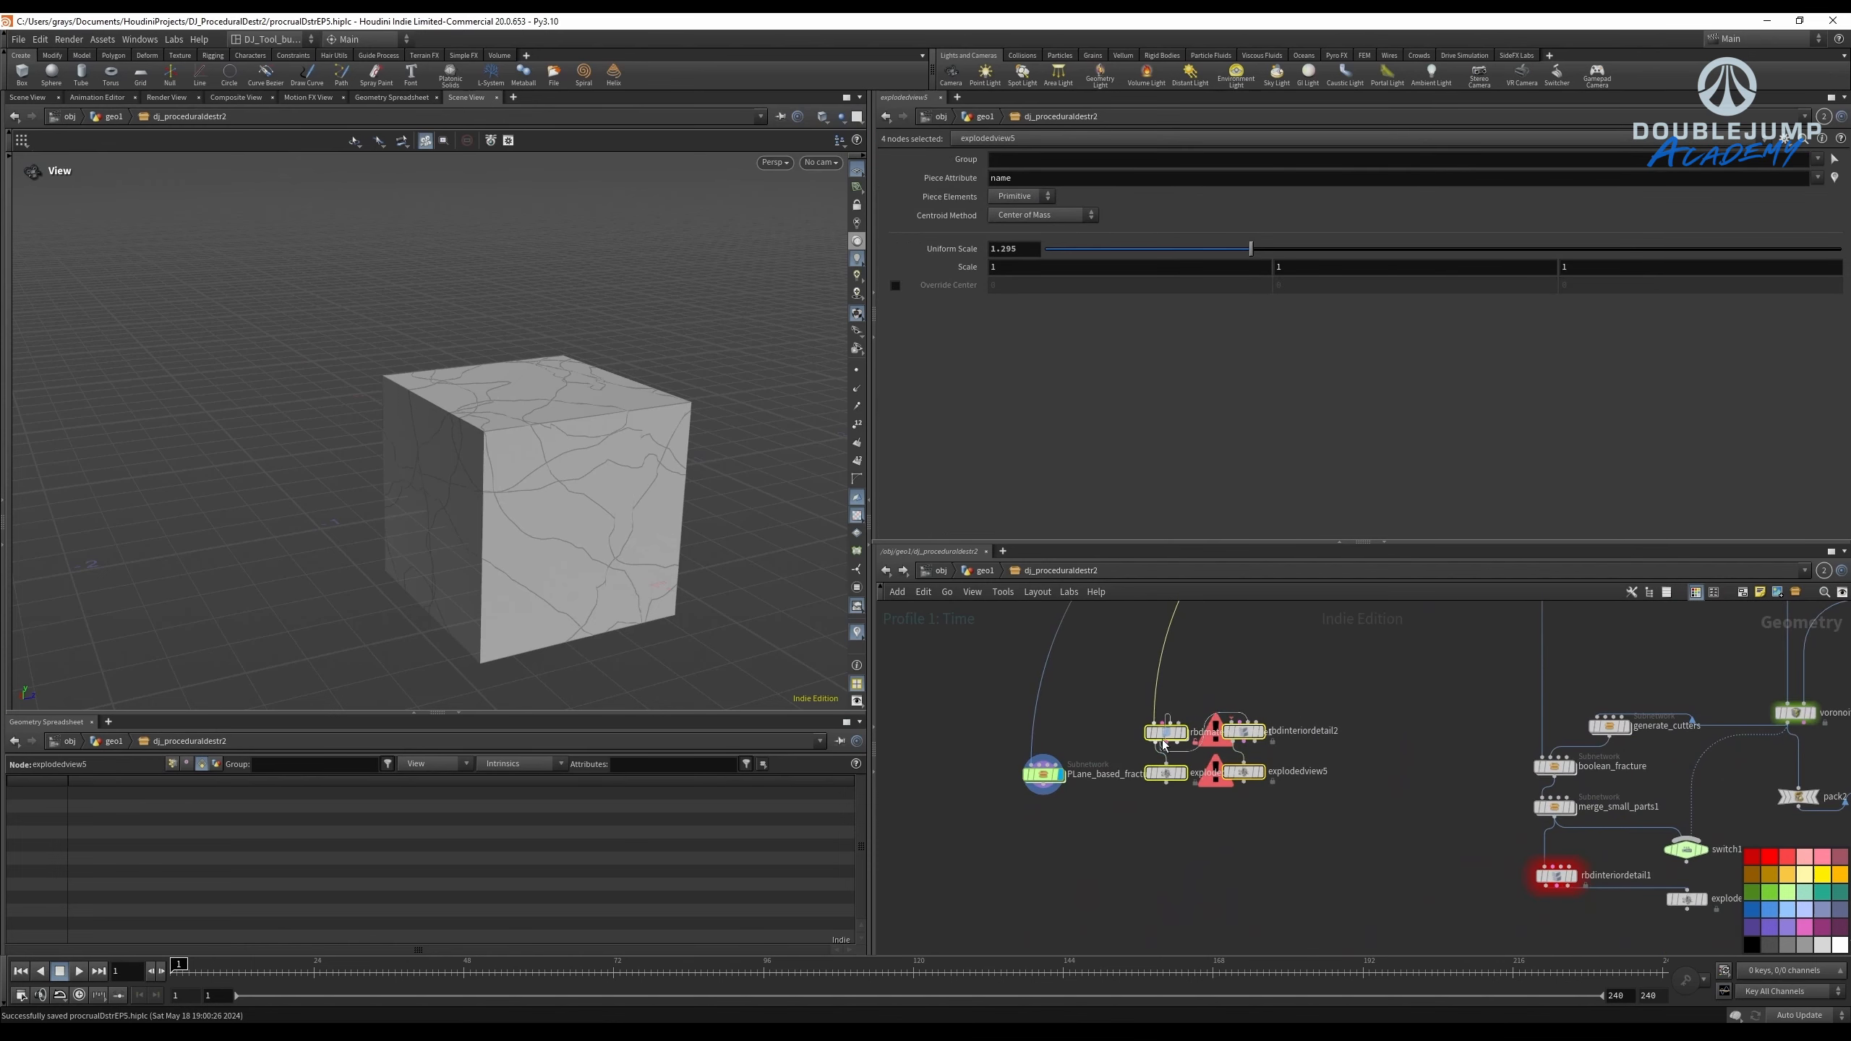
drag(1167, 735, 1121, 769)
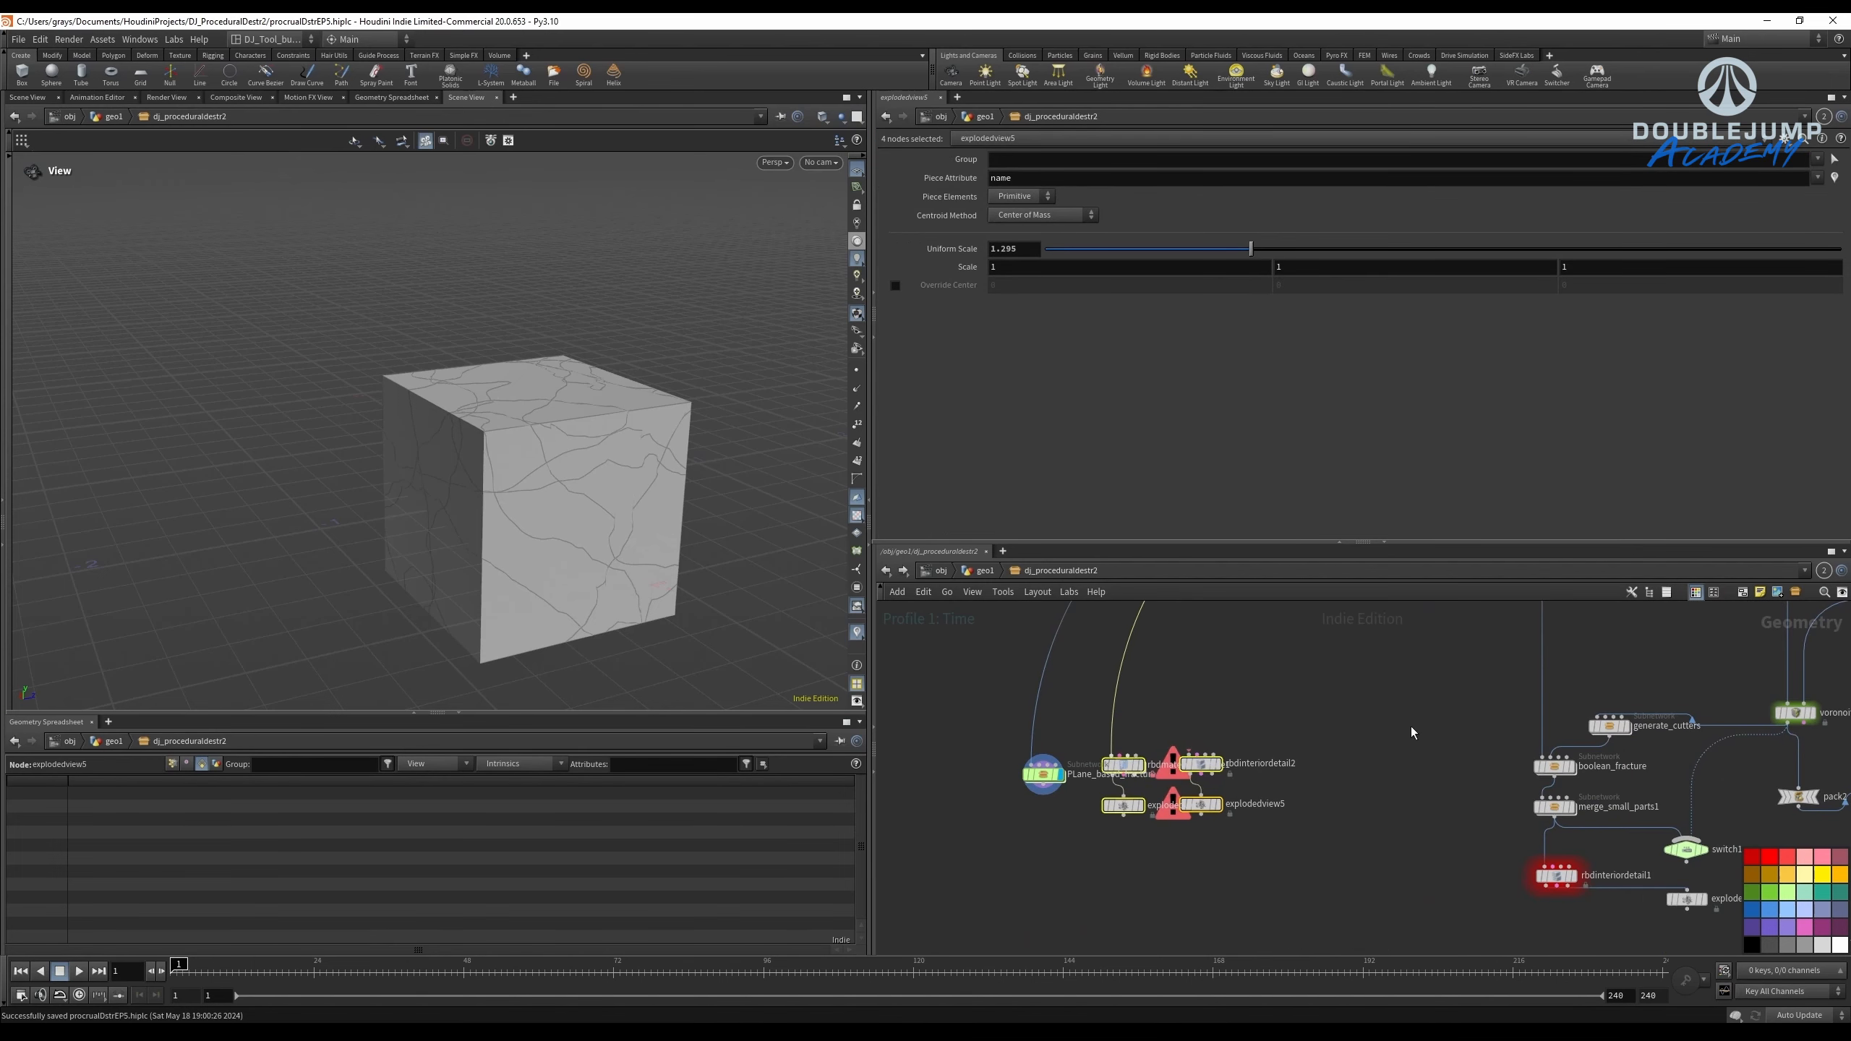
middle_drag(1412, 731, 1165, 707)
click(1504, 720)
scroll(1520, 700, up, 4)
scroll(1420, 757, down, 4)
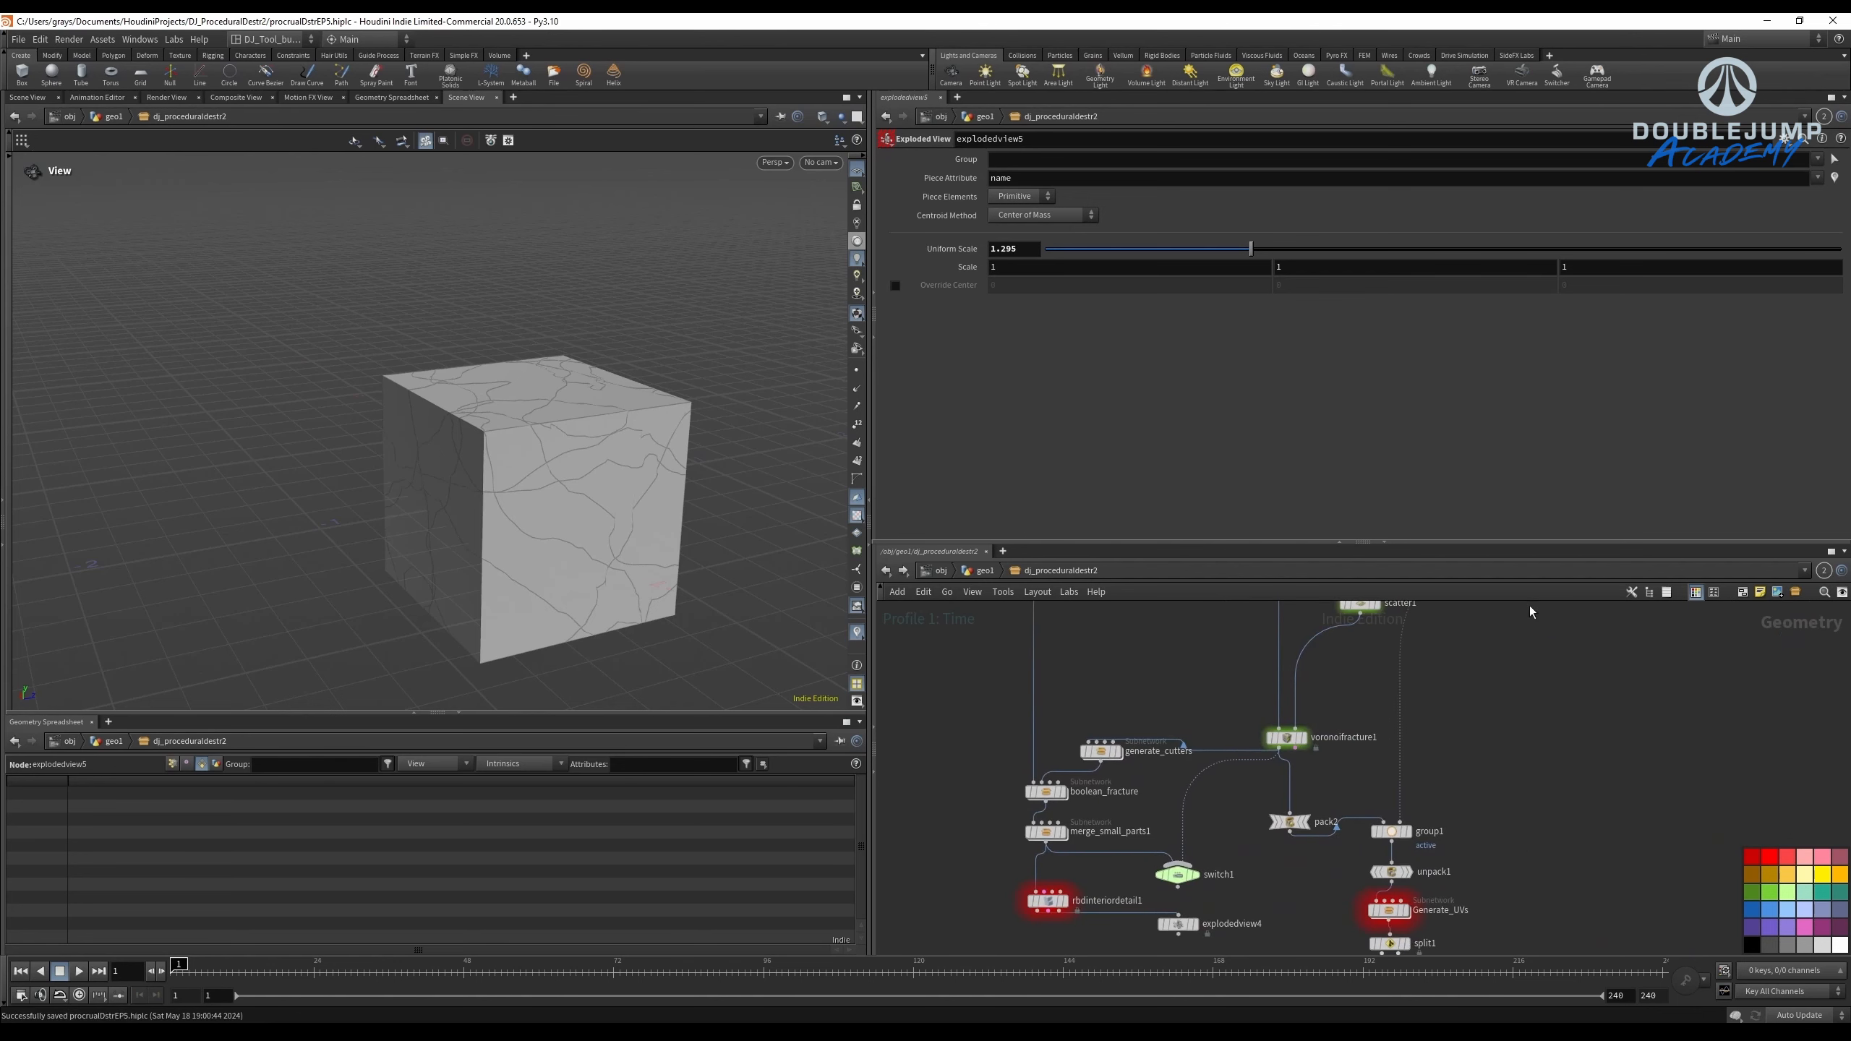
Show the geo1 network beside the asset's contents and open the parameter page of dj_proceduraldestr2's type properties.
click(1711, 594)
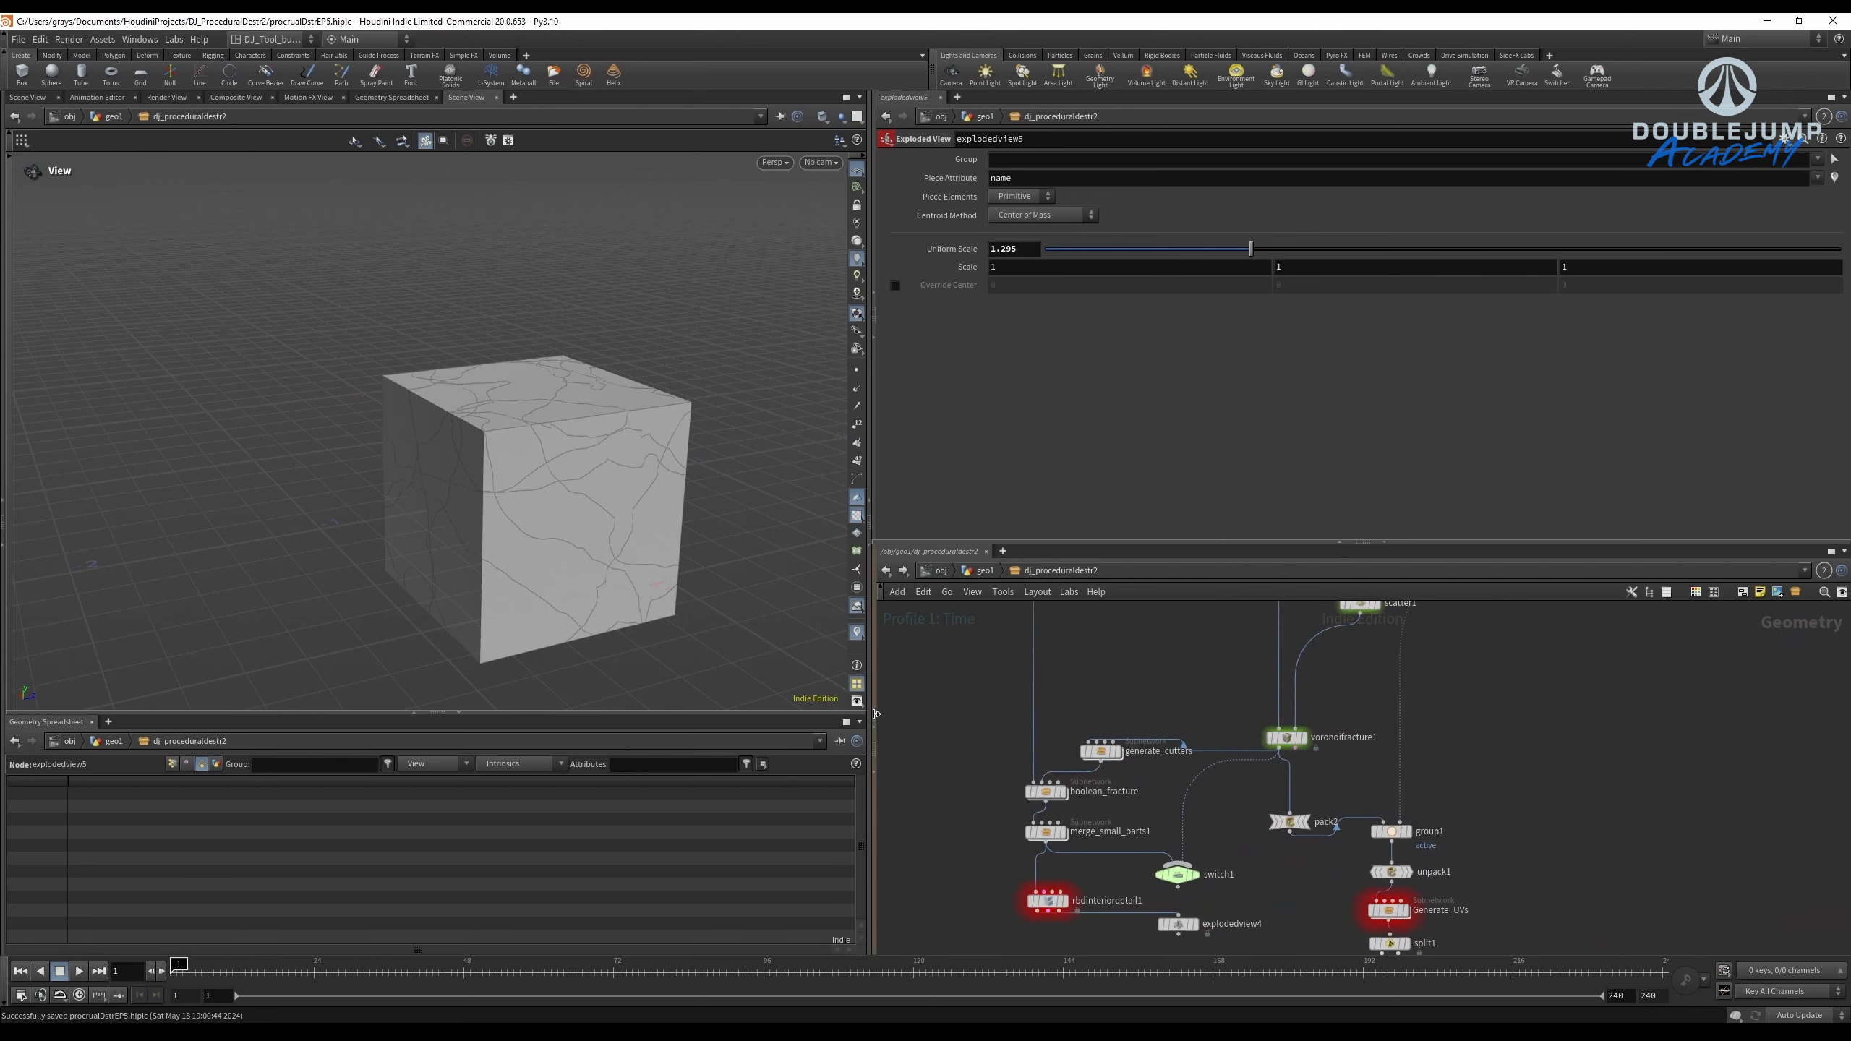
click(873, 772)
click(873, 337)
scroll(1159, 787, up, 3)
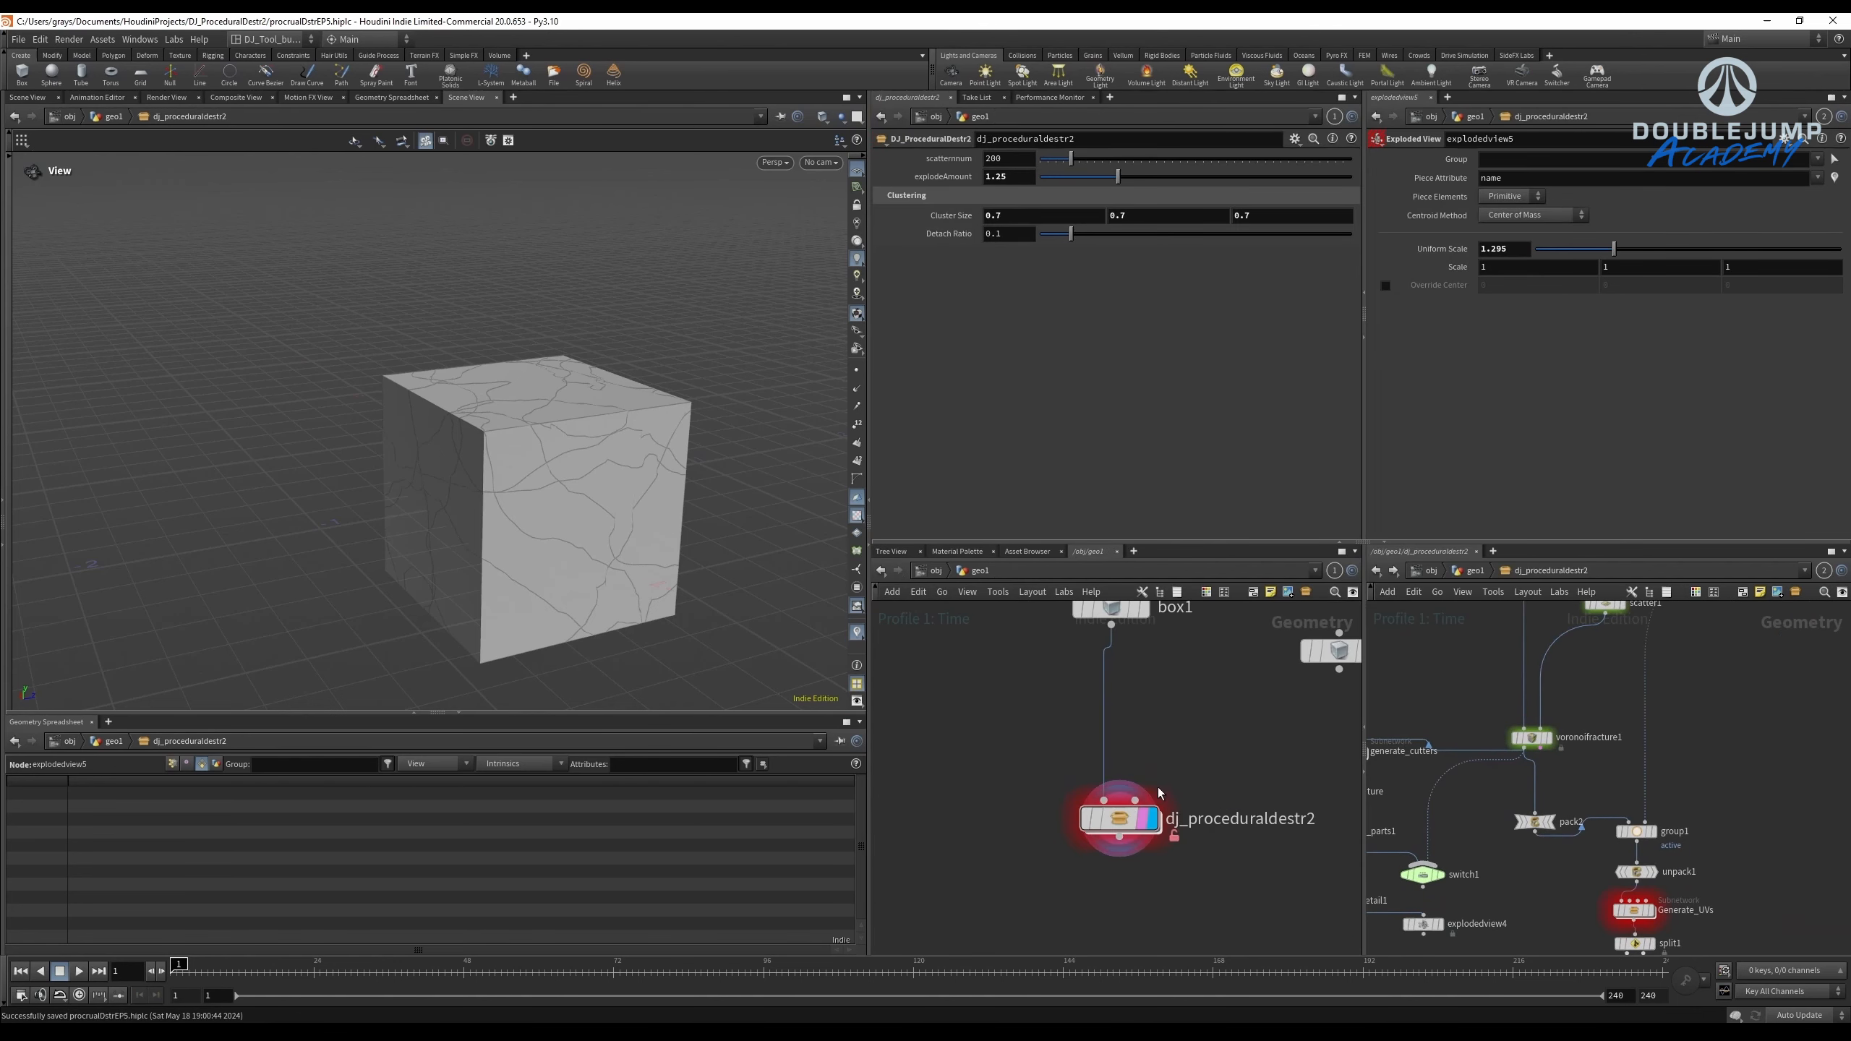
right_click(1118, 821)
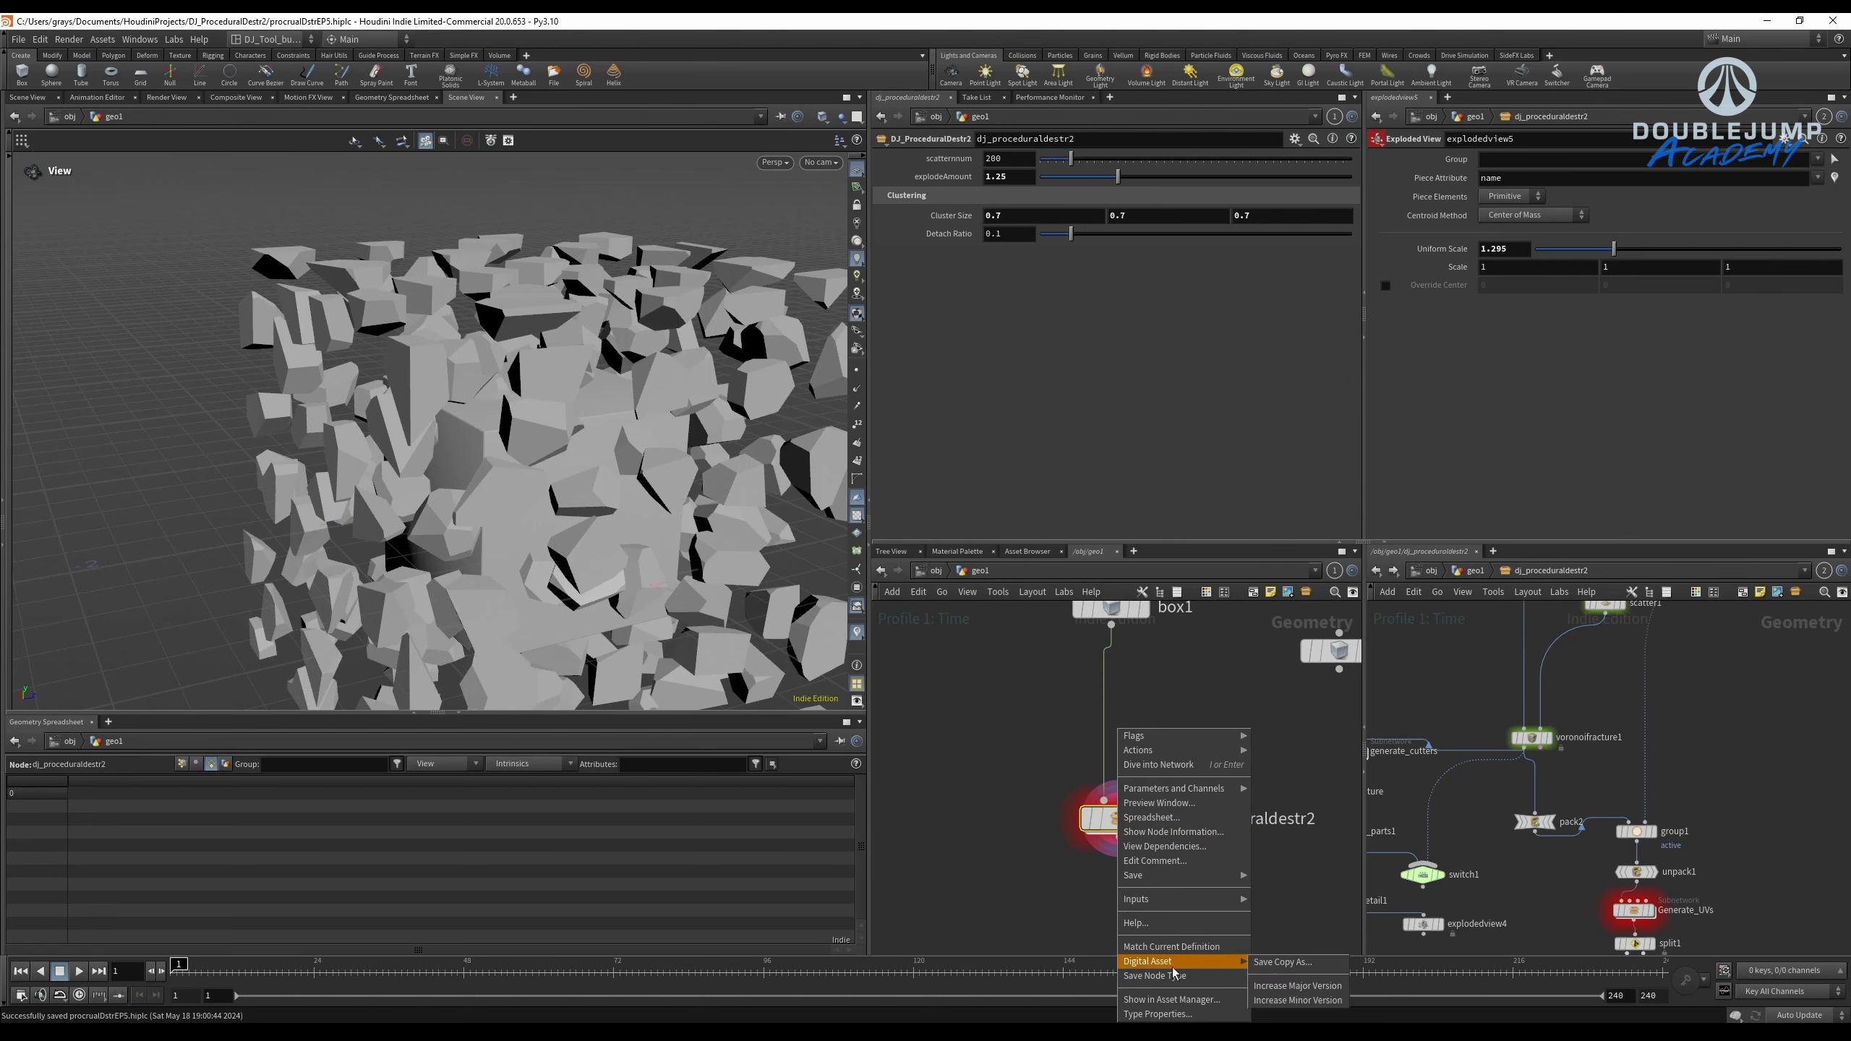
click(1141, 1014)
mouse_move(731, 409)
mouse_down()
mouse_move(913, 410)
mouse_move(708, 406)
mouse_up()
click(242, 510)
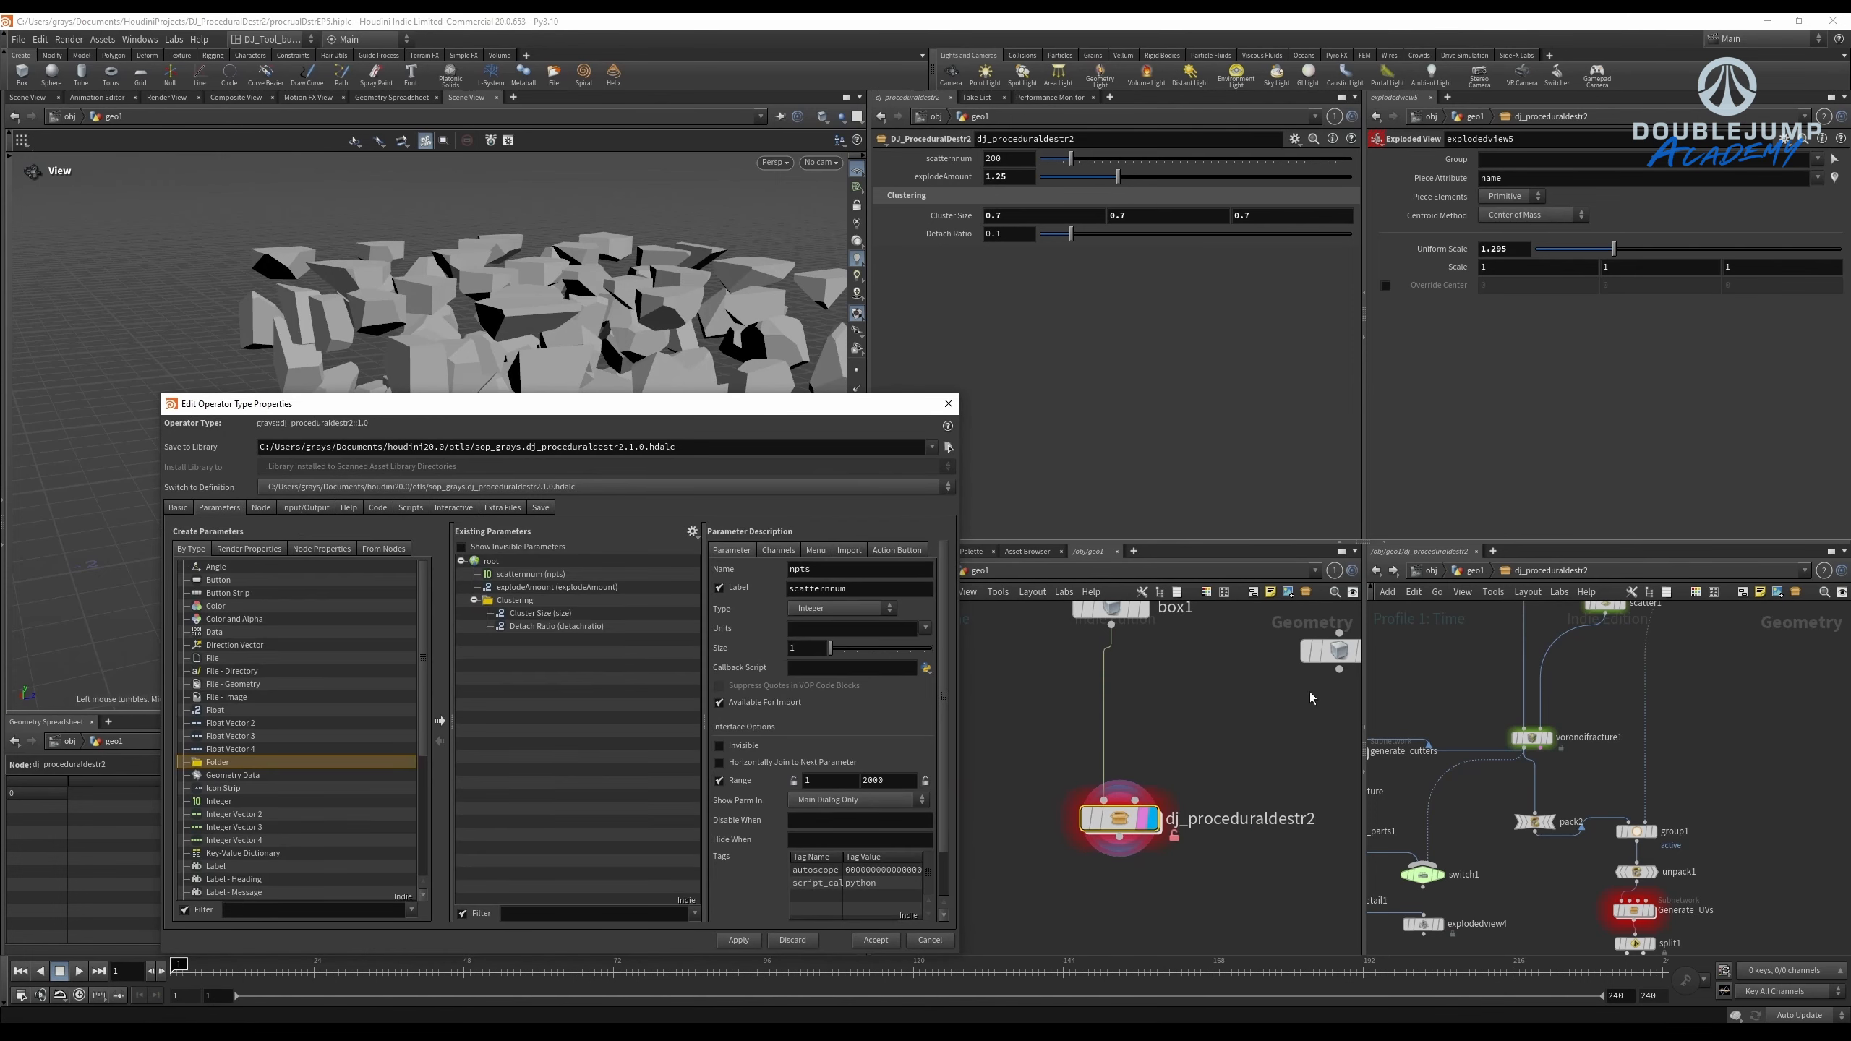
Select the switch1 node inside the asset's network to show its parameters.
scroll(1309, 698, down, 3)
middle_drag(1426, 713, 1647, 601)
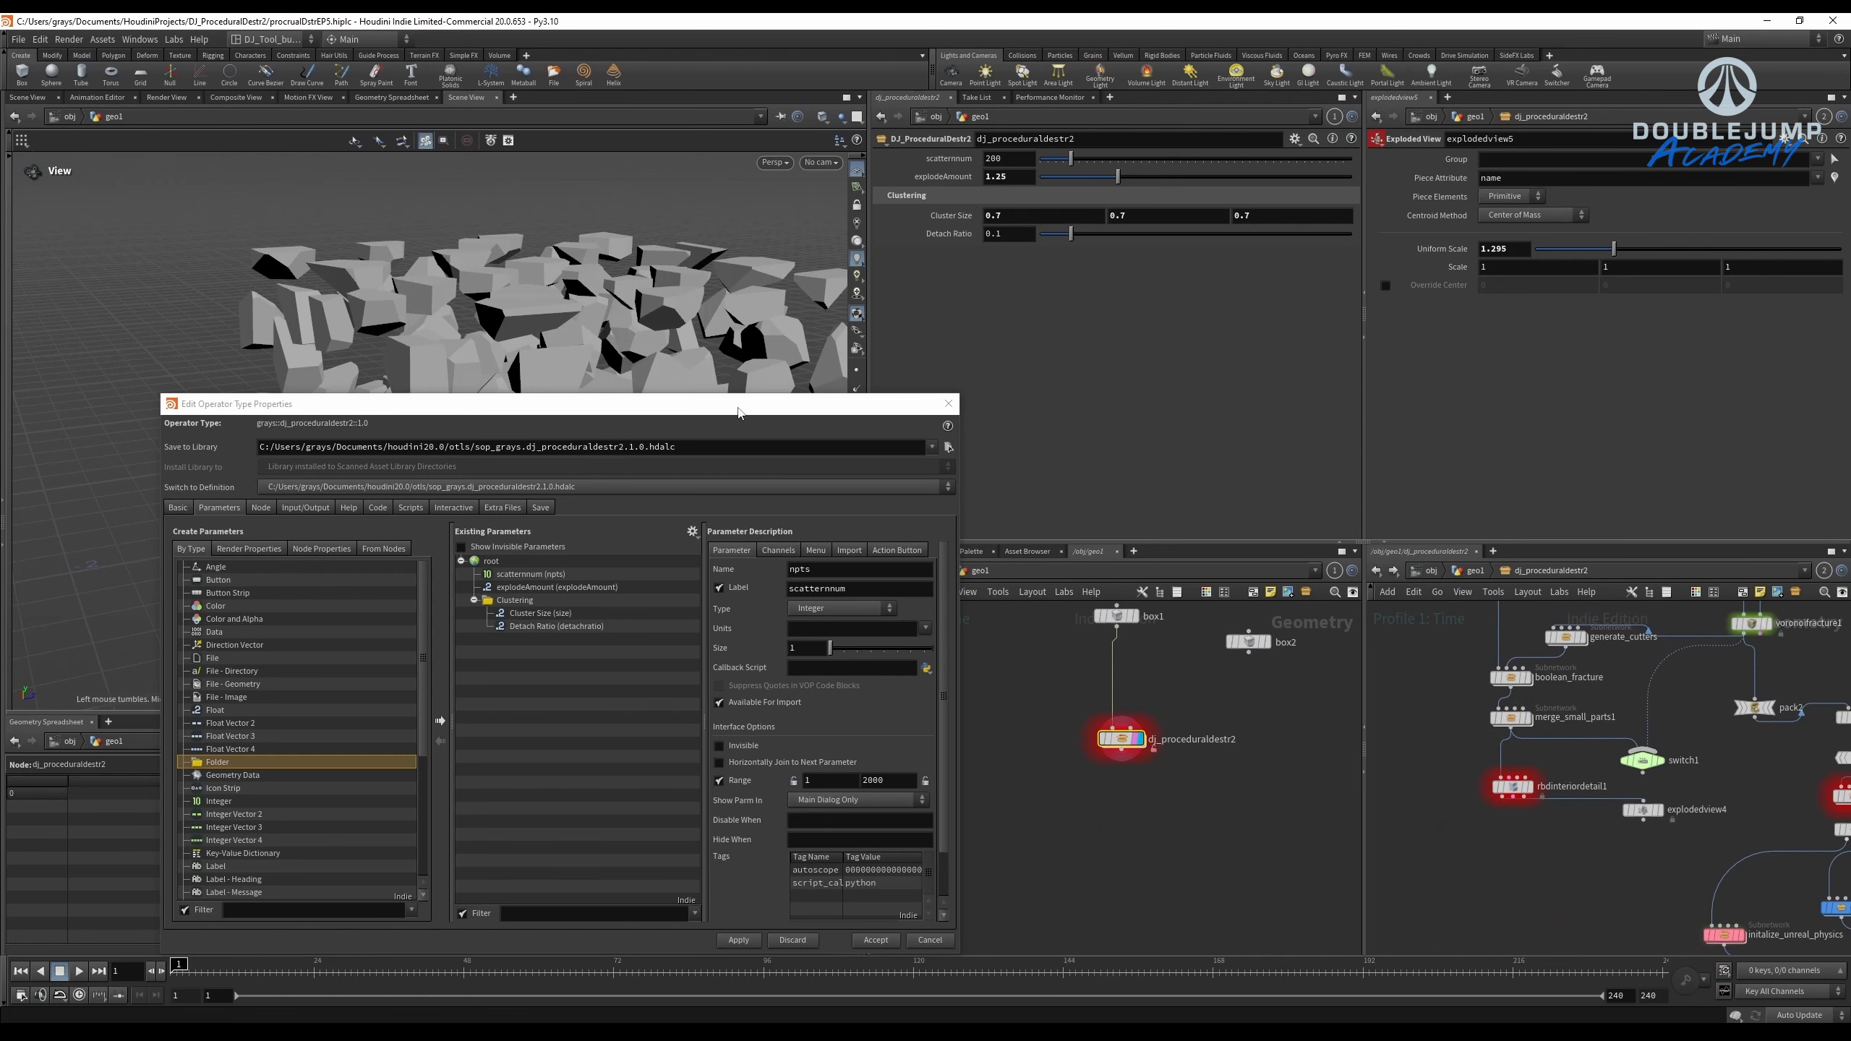
scroll(1567, 787, up, 3)
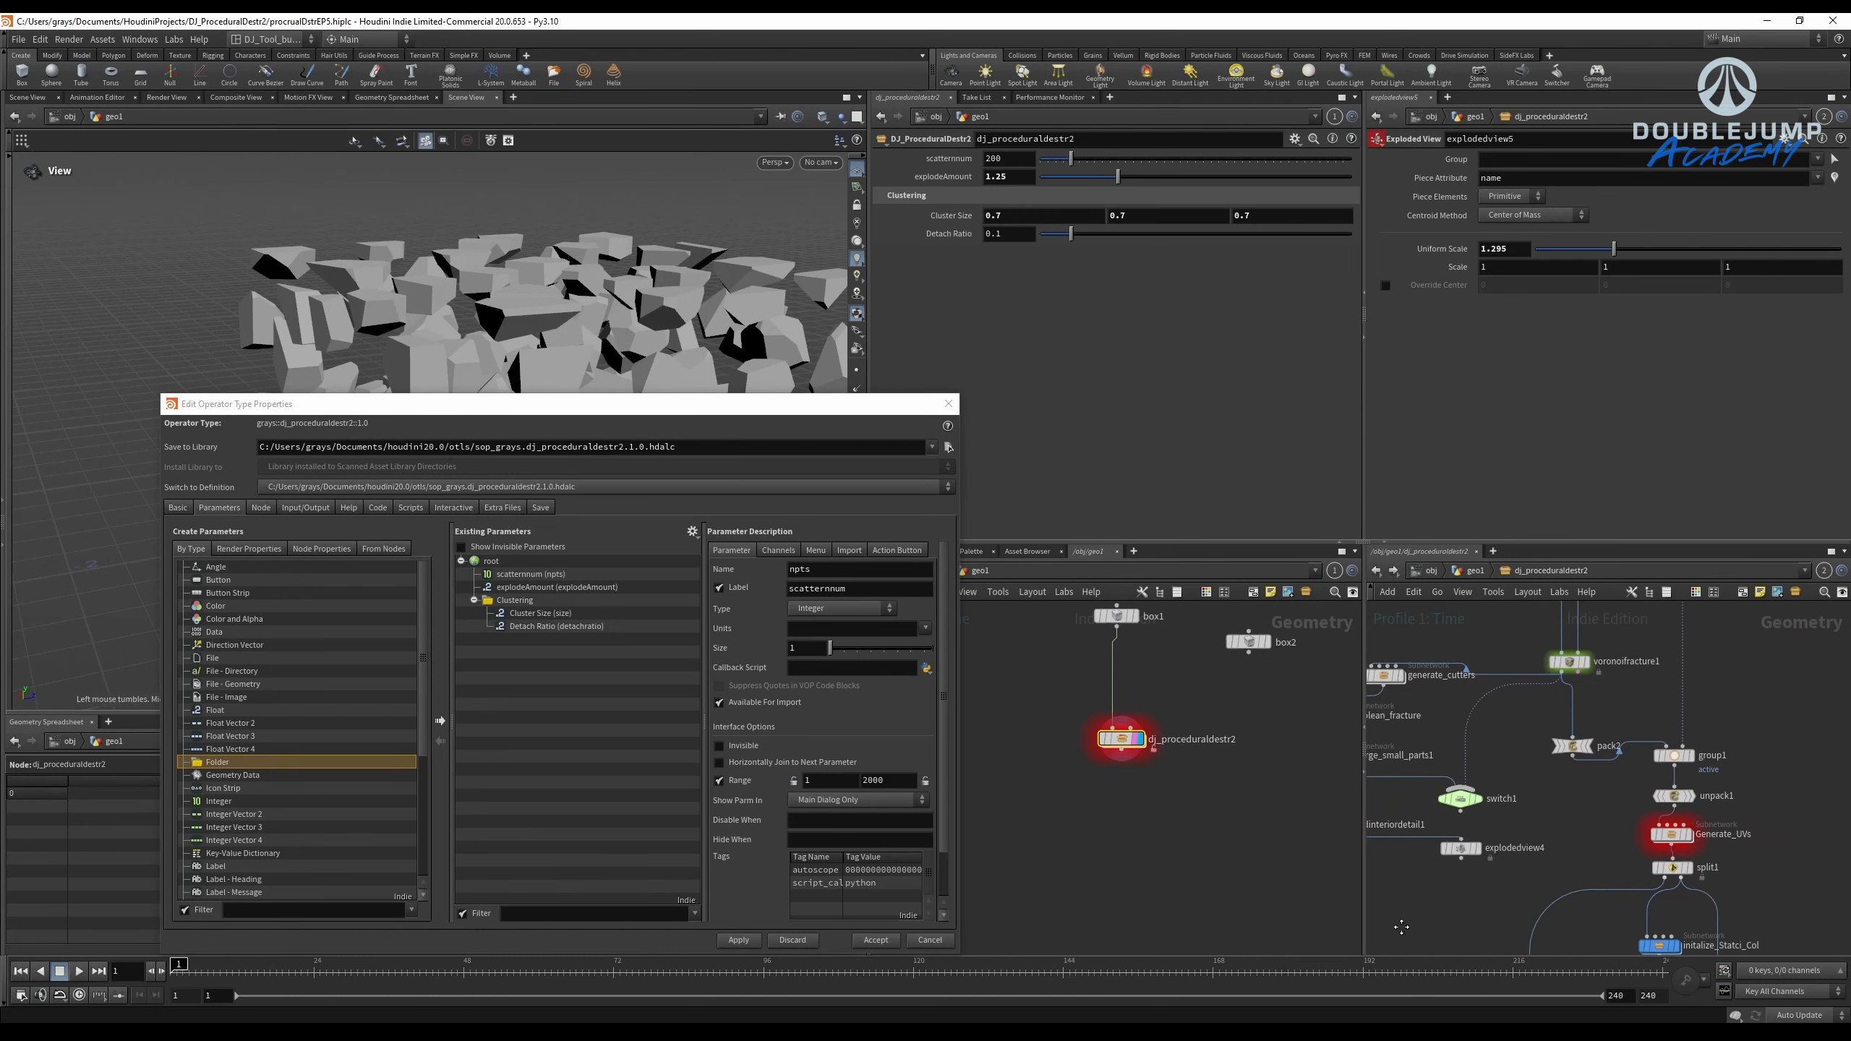
scroll(1533, 816, up, 1)
middle_drag(1561, 753, 1508, 848)
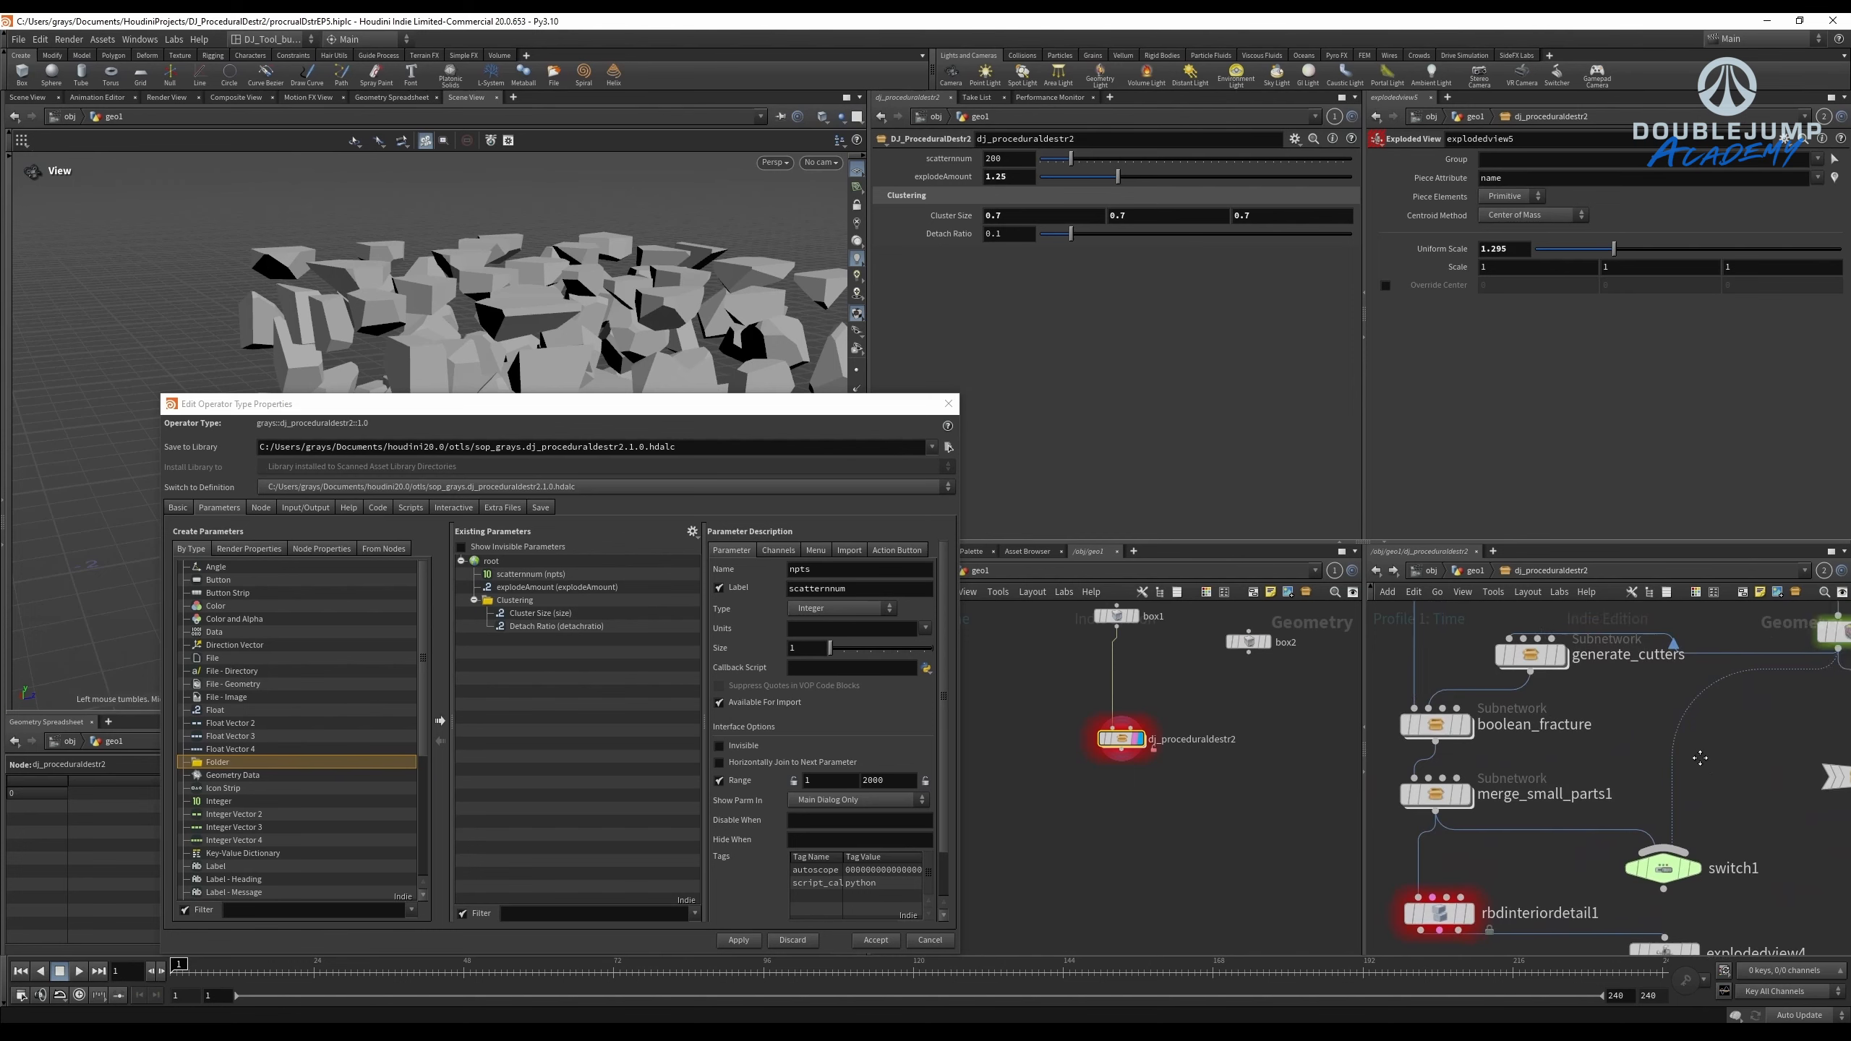
middle_drag(1698, 761, 1587, 703)
click(1555, 810)
click(1555, 831)
mouse_move(1705, 812)
middle_down()
mouse_move(1462, 785)
mouse_move(1730, 788)
middle_up()
click(1508, 677)
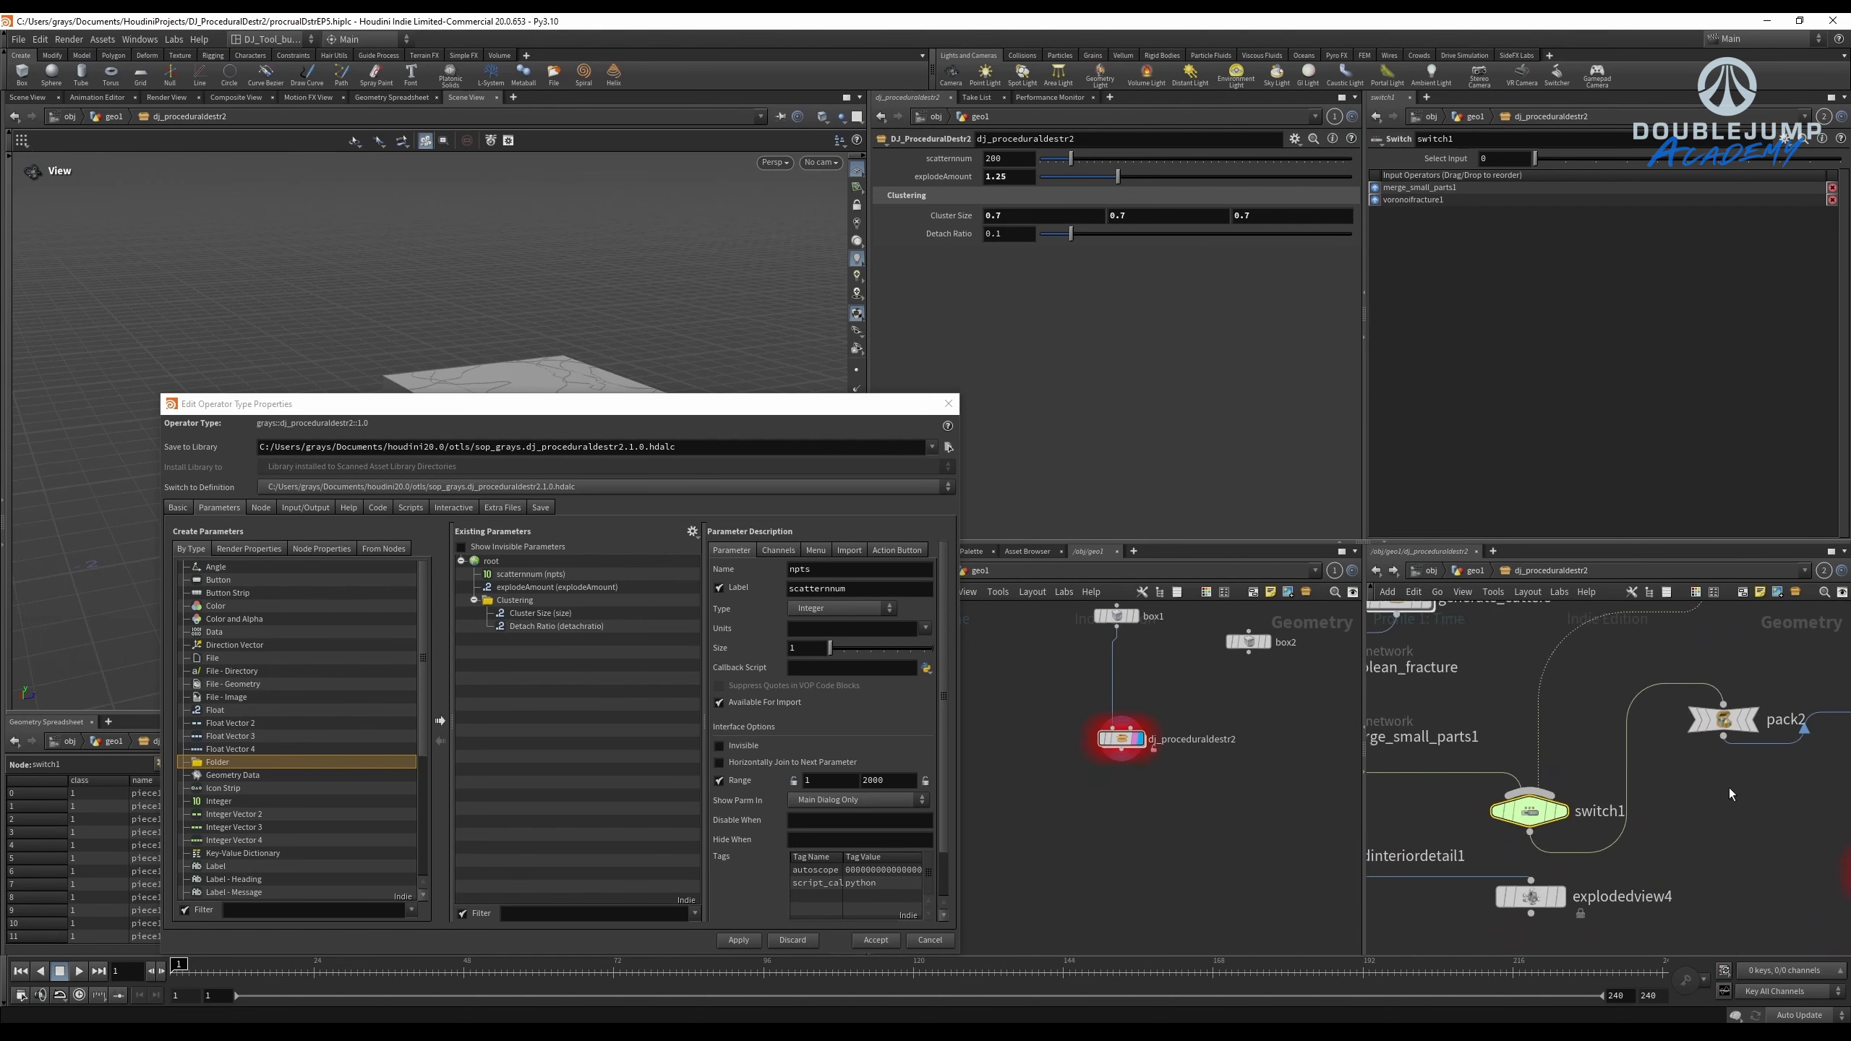
scroll(1562, 763, down, 3)
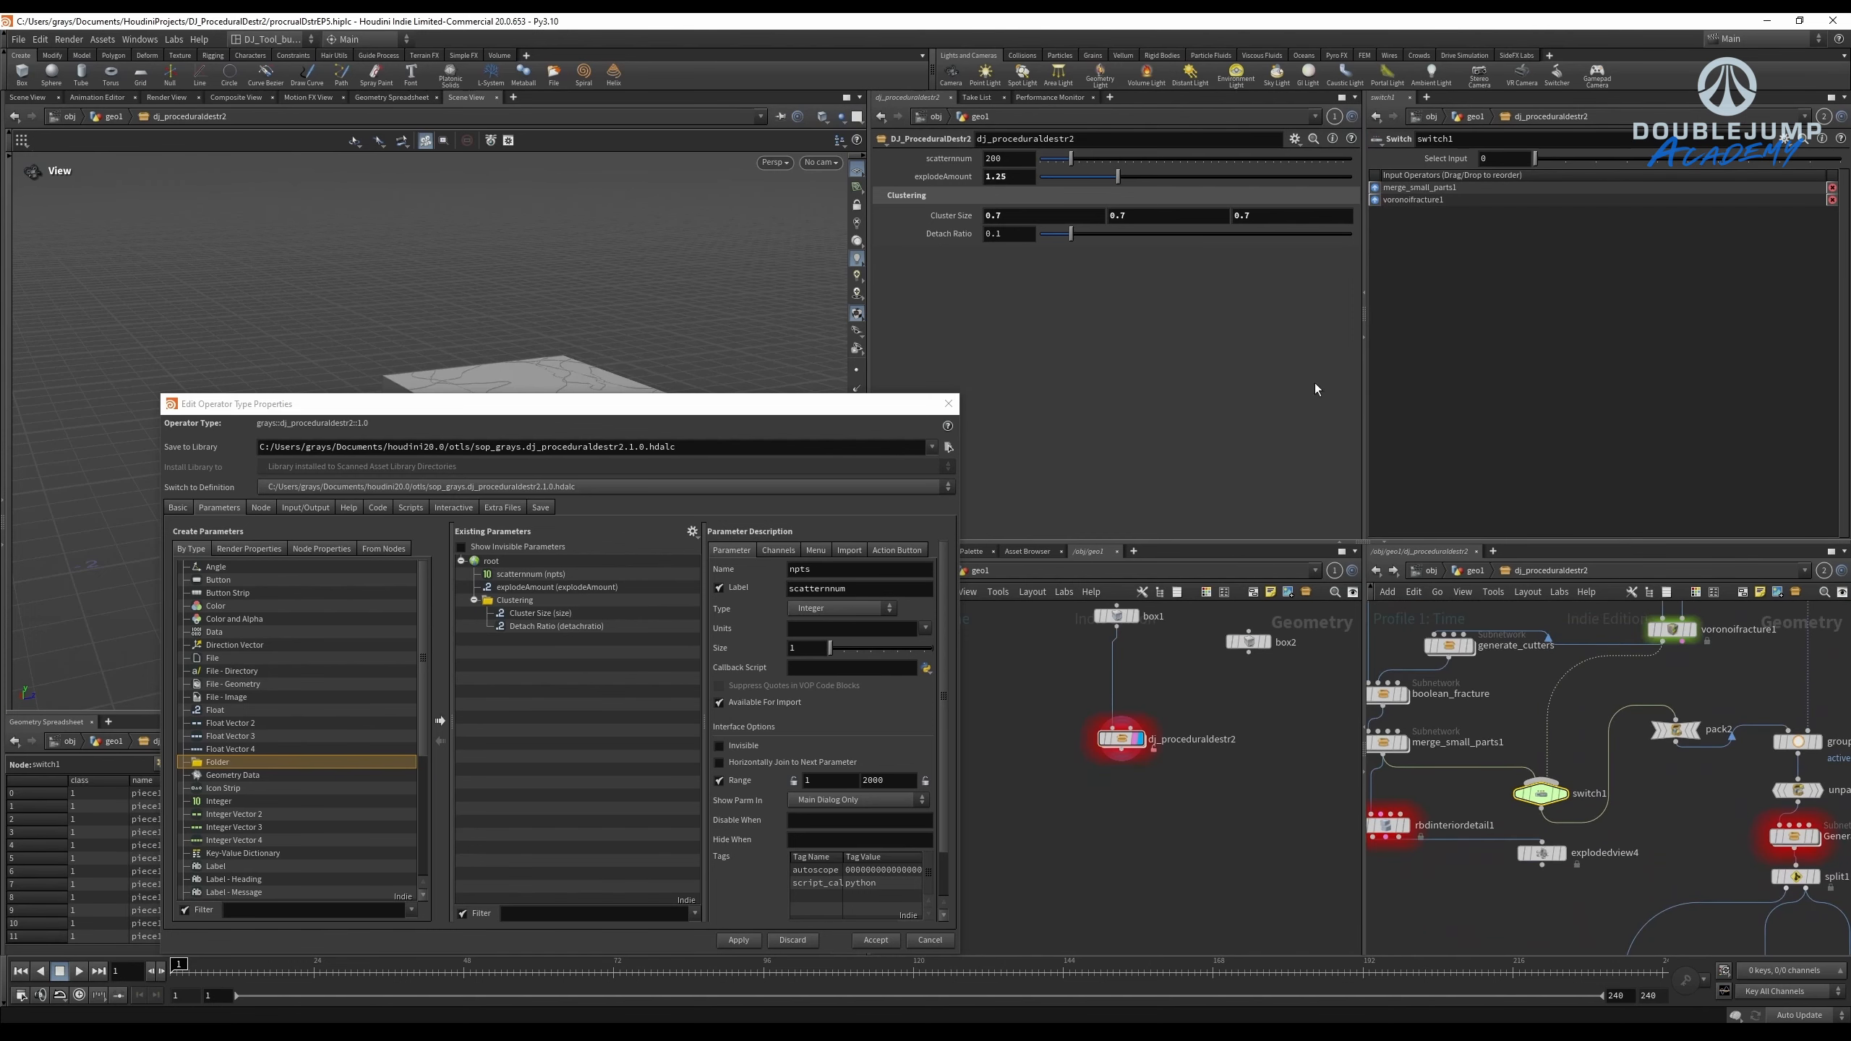
Add a toggle parameter labelled Enable Detail Fracture to the asset and place it above the Clustering folder.
scroll(248, 802, down, 5)
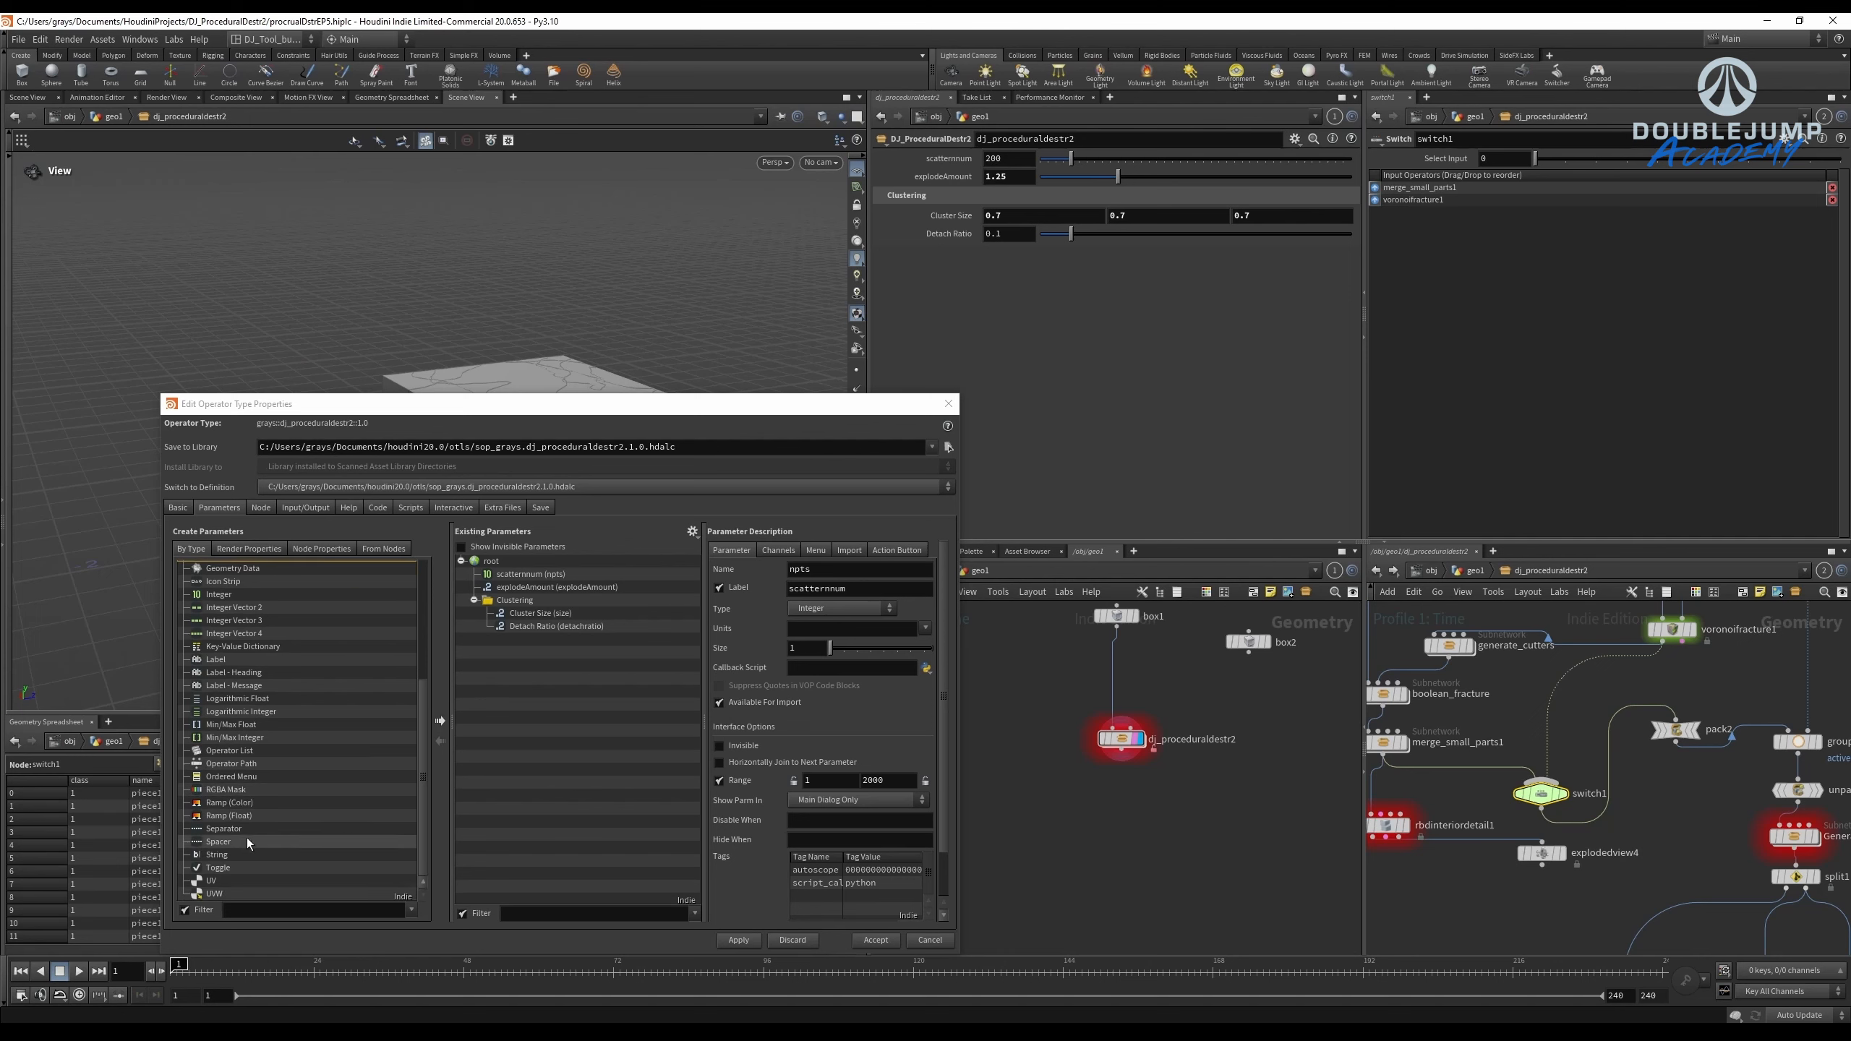
click(219, 868)
click(440, 720)
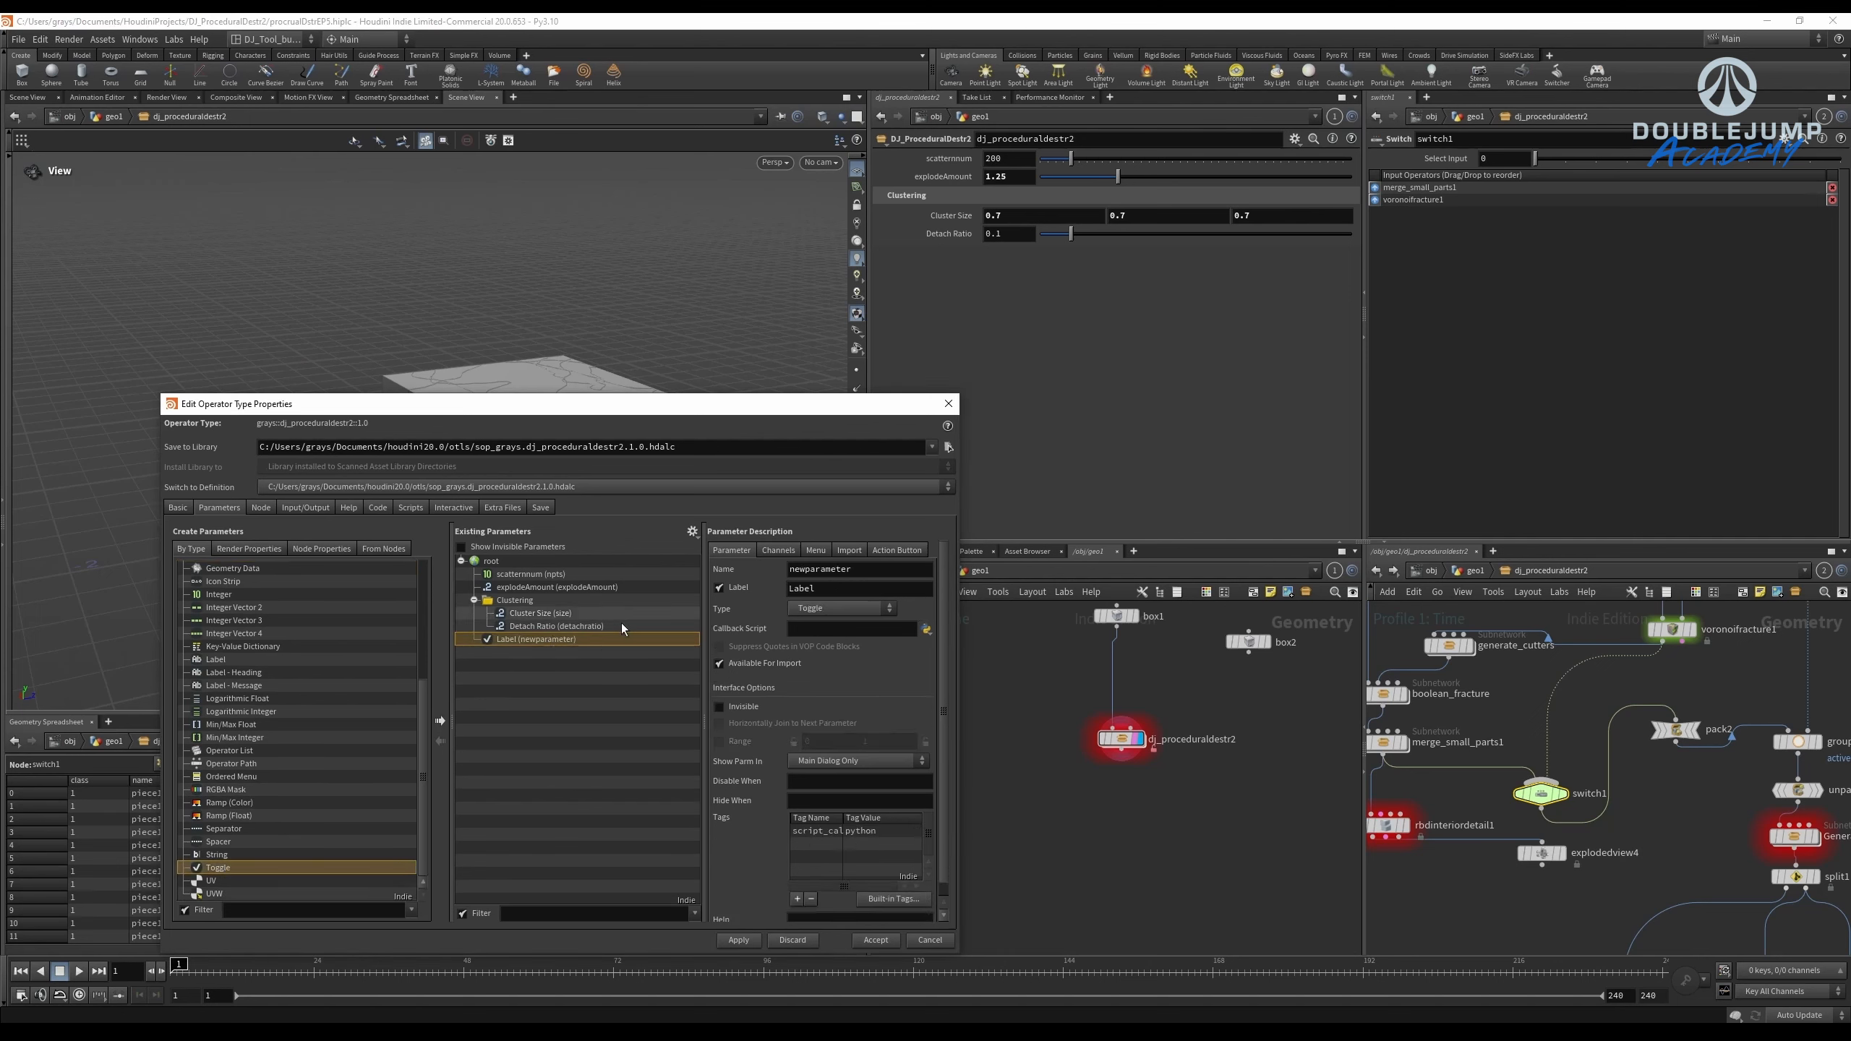
double_click(565, 638)
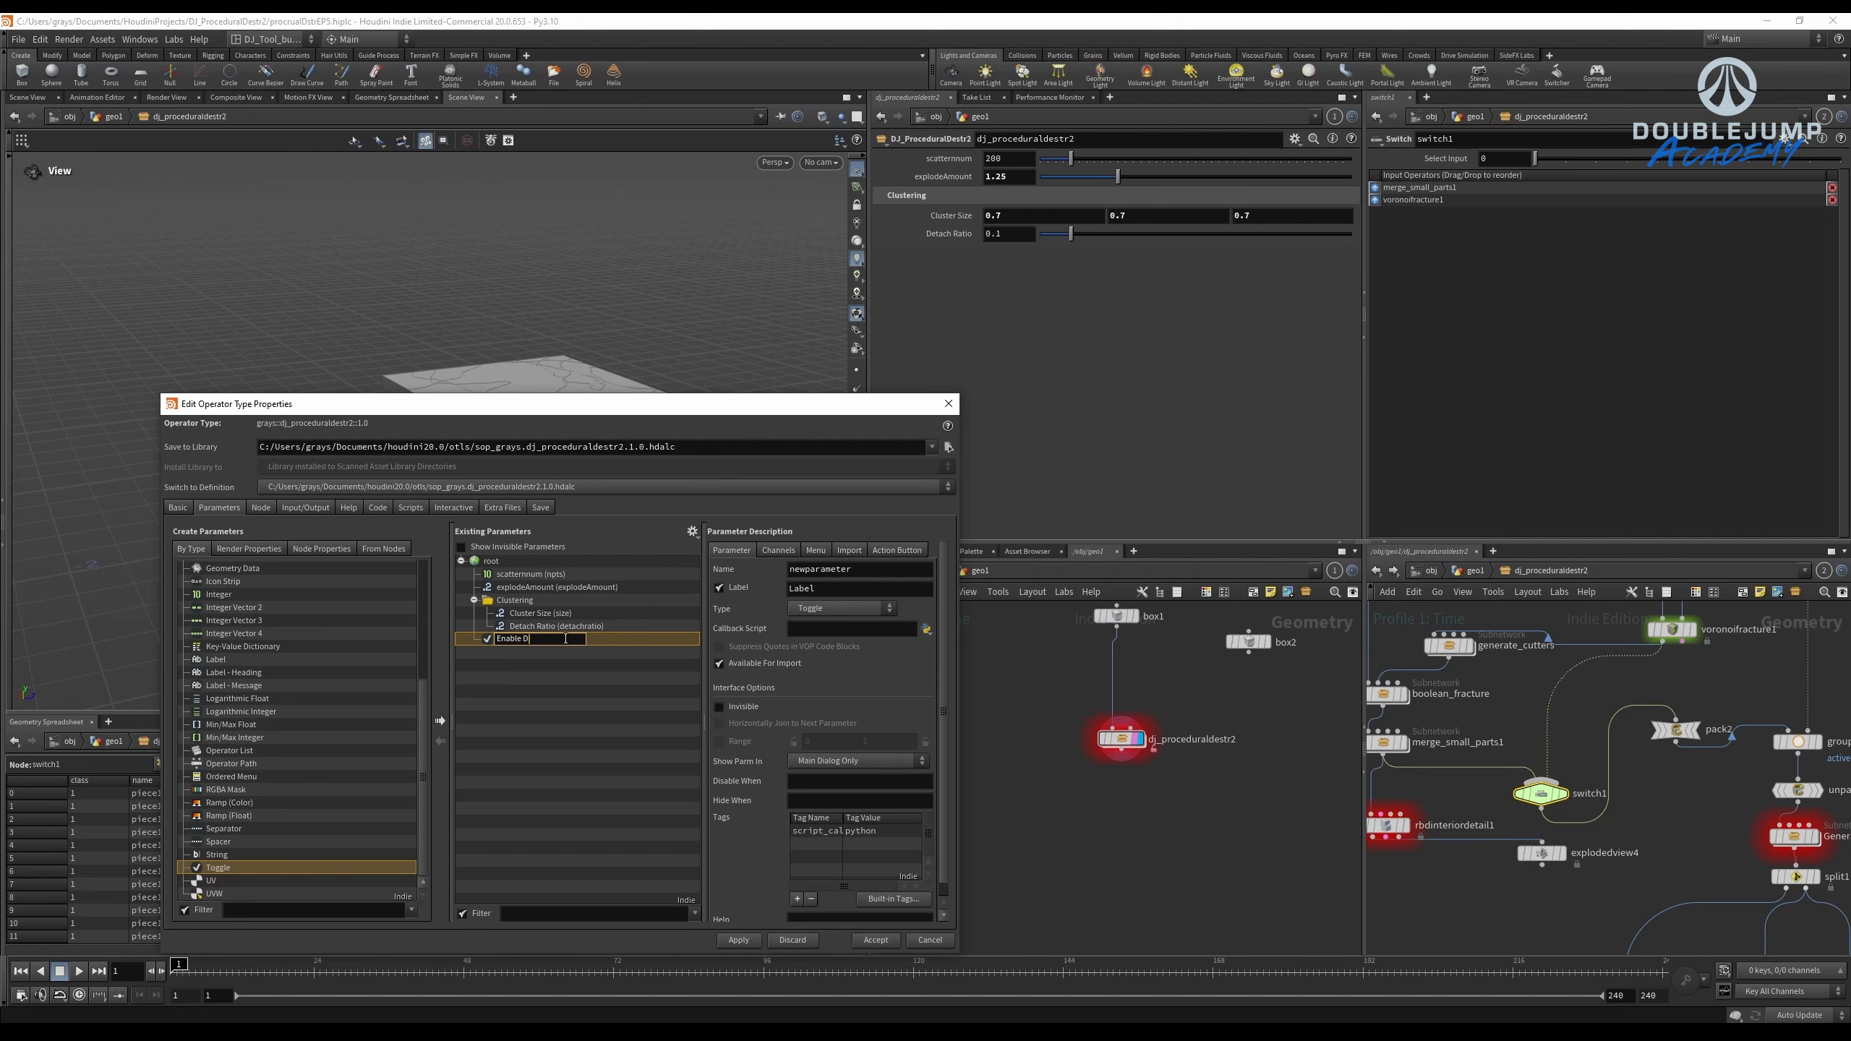
text(Enable Detail Fracture)
key(Return)
drag(567, 641, 554, 598)
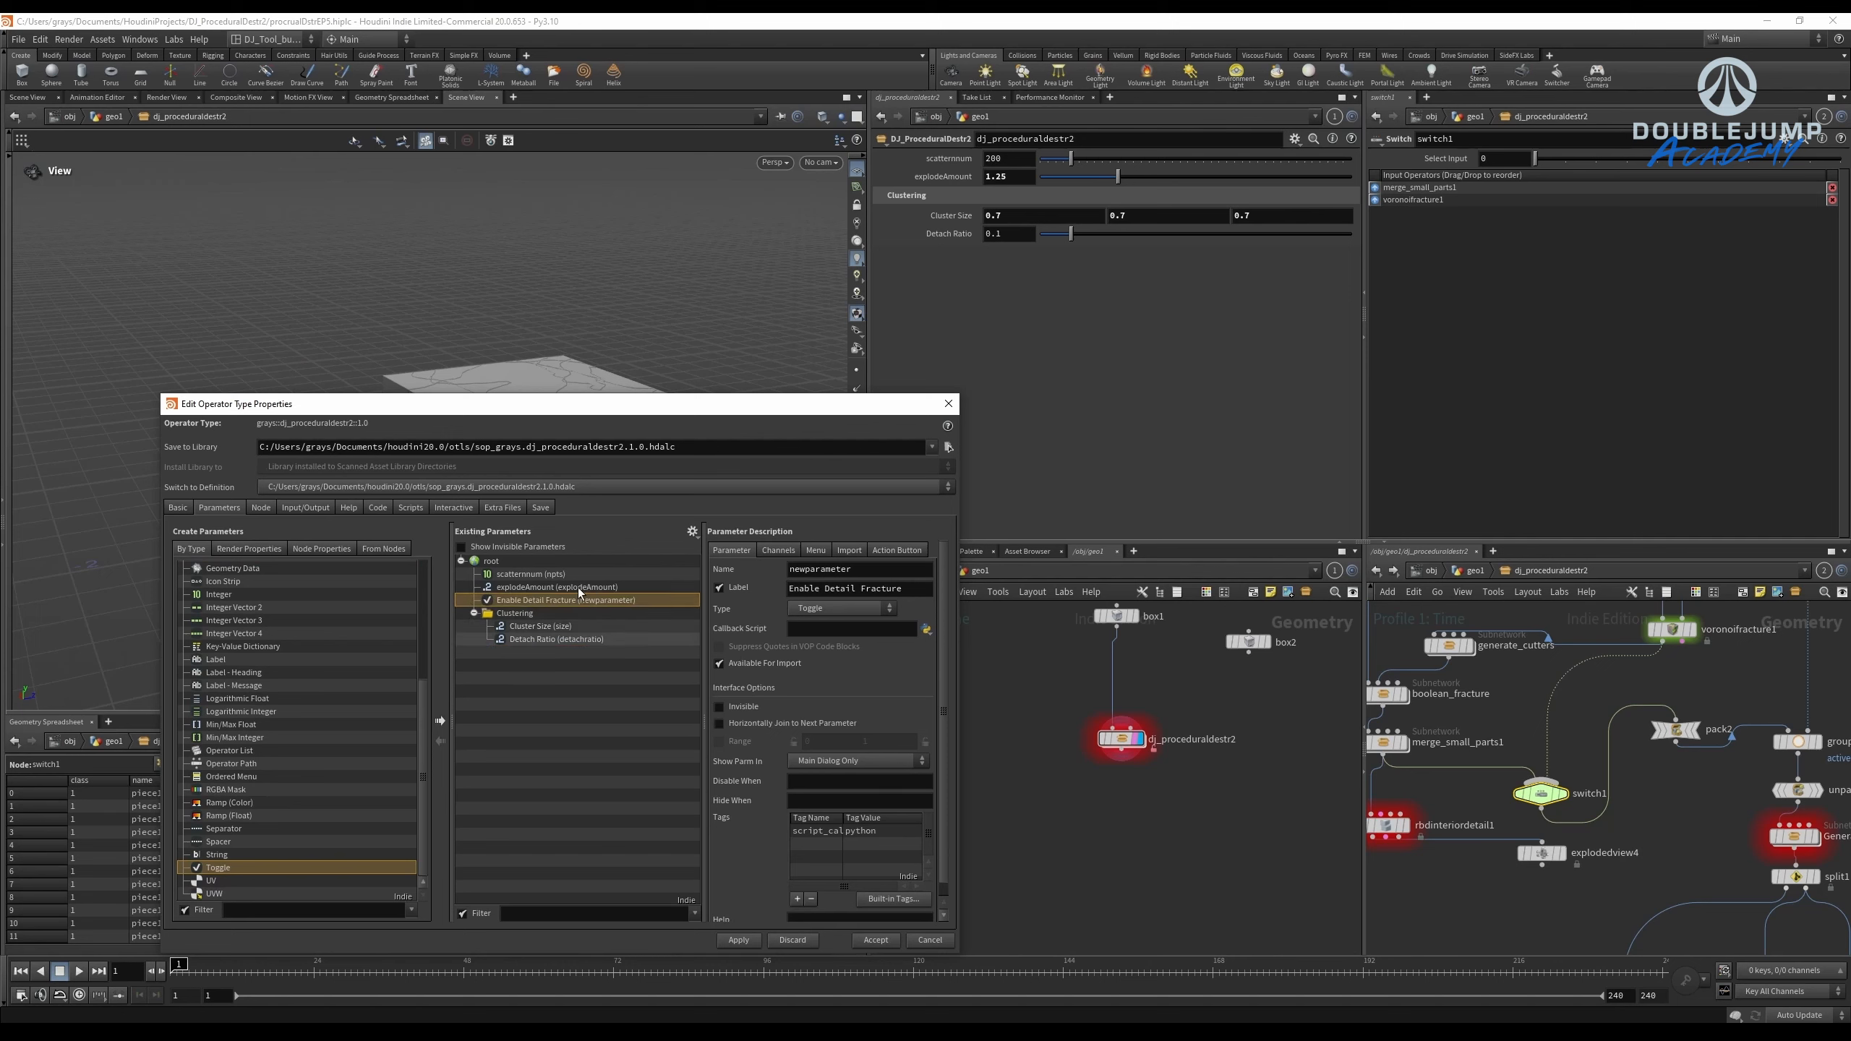
Set the new toggle's internal name to Enable_Detail_Fracture and apply it to the asset.
triple_click(866, 586)
key(ctrl+c)
double_click(866, 570)
key(ctrl+v)
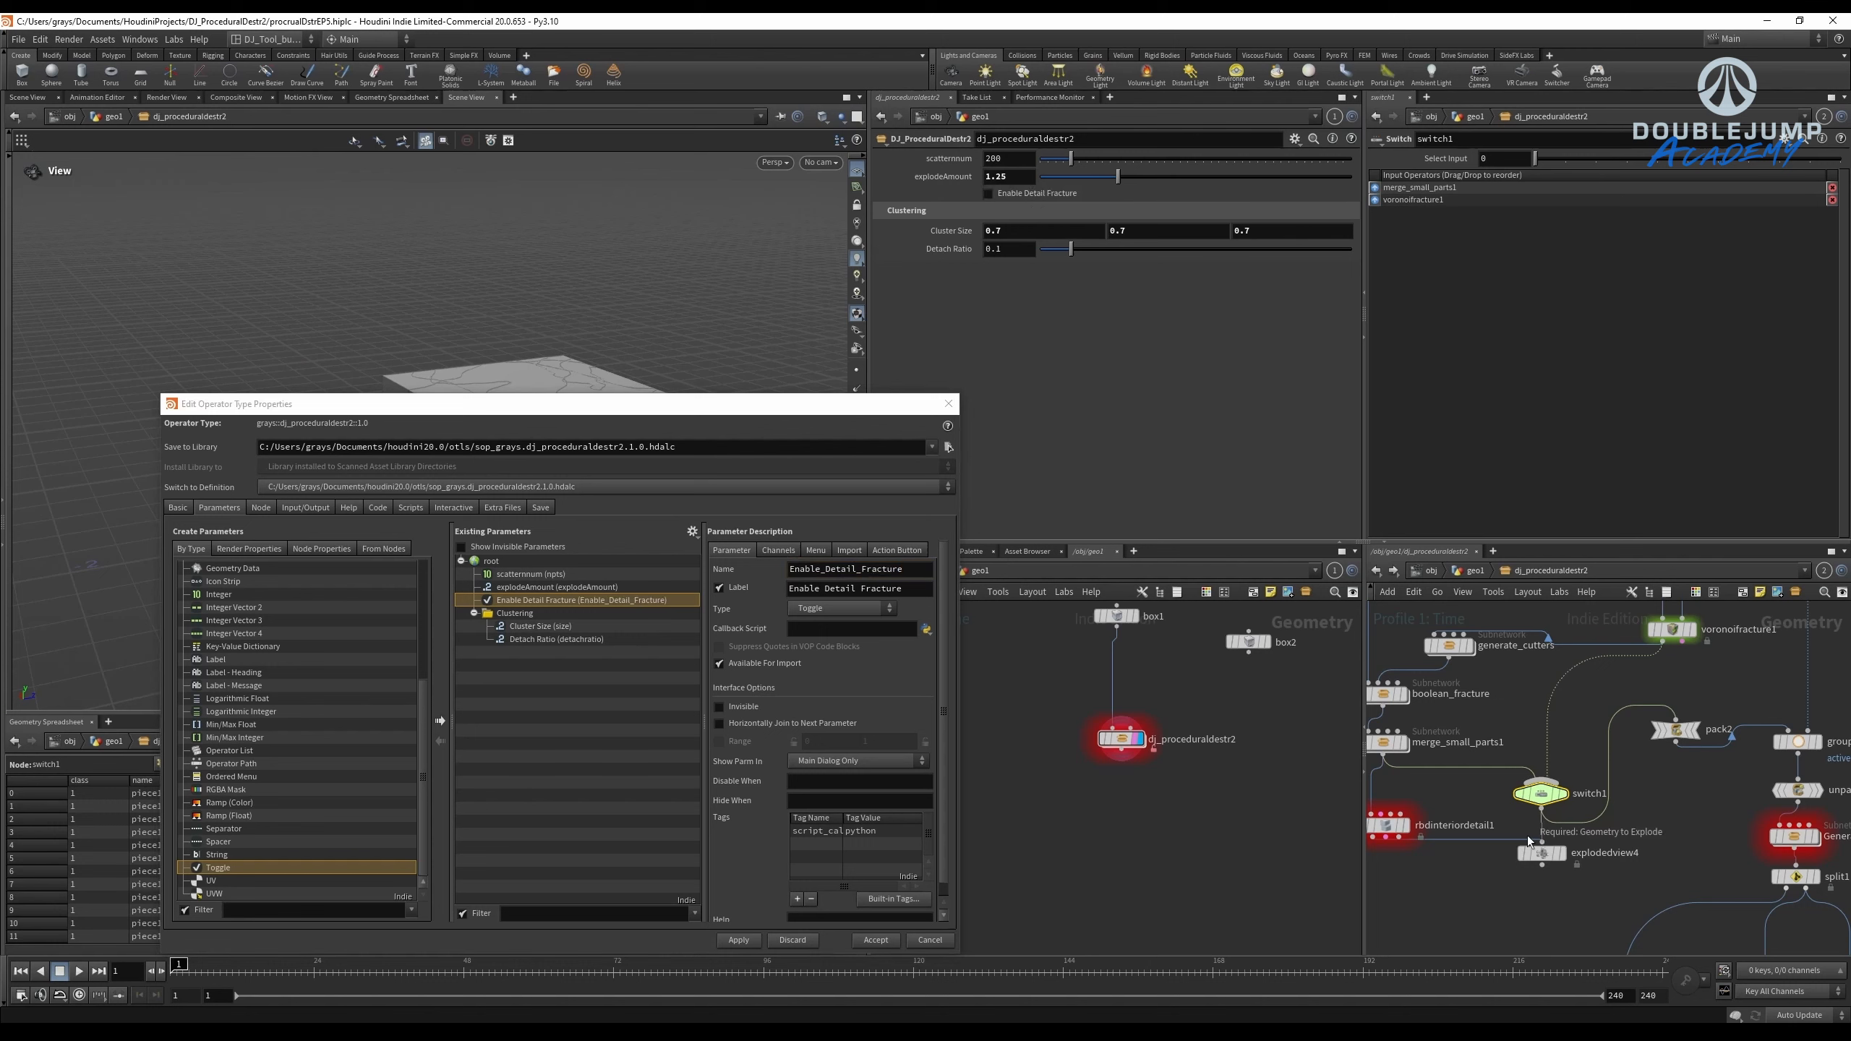
Link switch1's Select Input to the toggle with the reference ch("../Enable_Detail_Fracture").
key(ctrl+z)
drag(1496, 168, 1501, 160)
click(1529, 186)
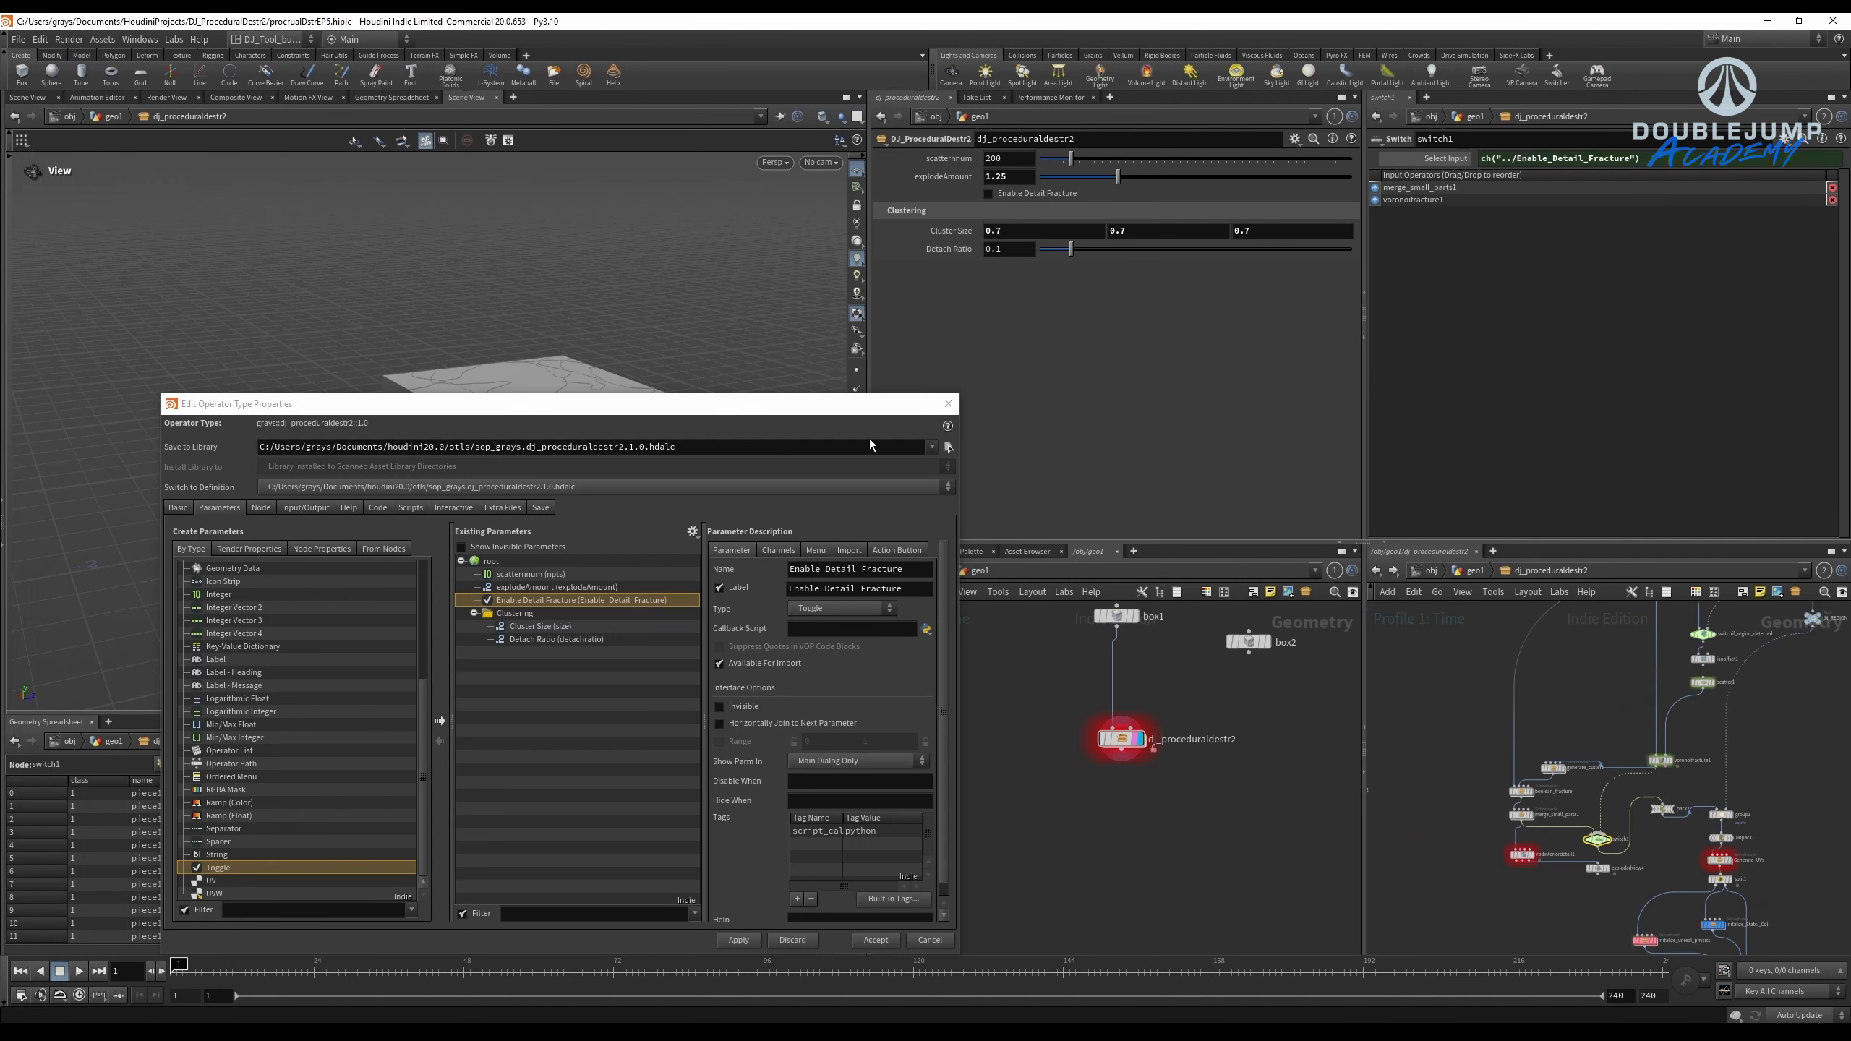
Move the type properties dialog aside and reorder switch1's inputs so voronoifracture1 comes before merge_small_parts1.
drag(778, 395, 777, 377)
drag(573, 386, 0, 380)
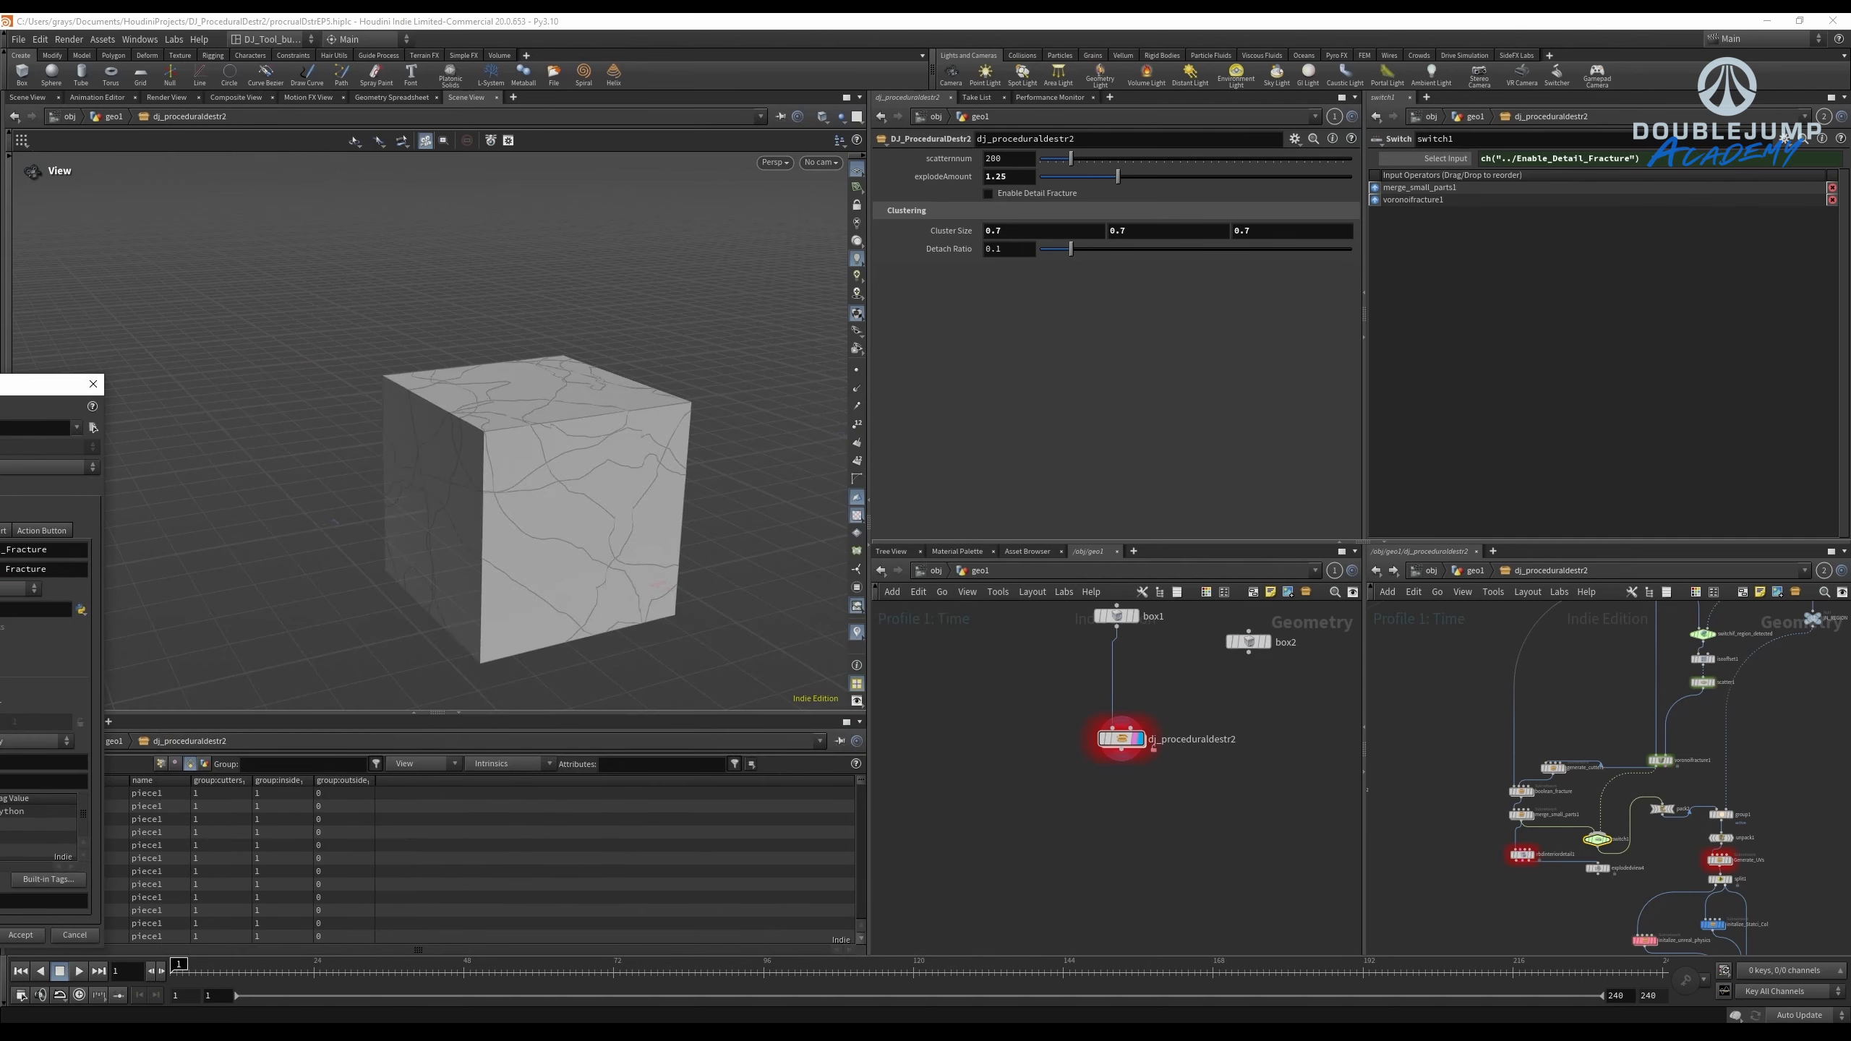
scroll(1489, 872, up, 4)
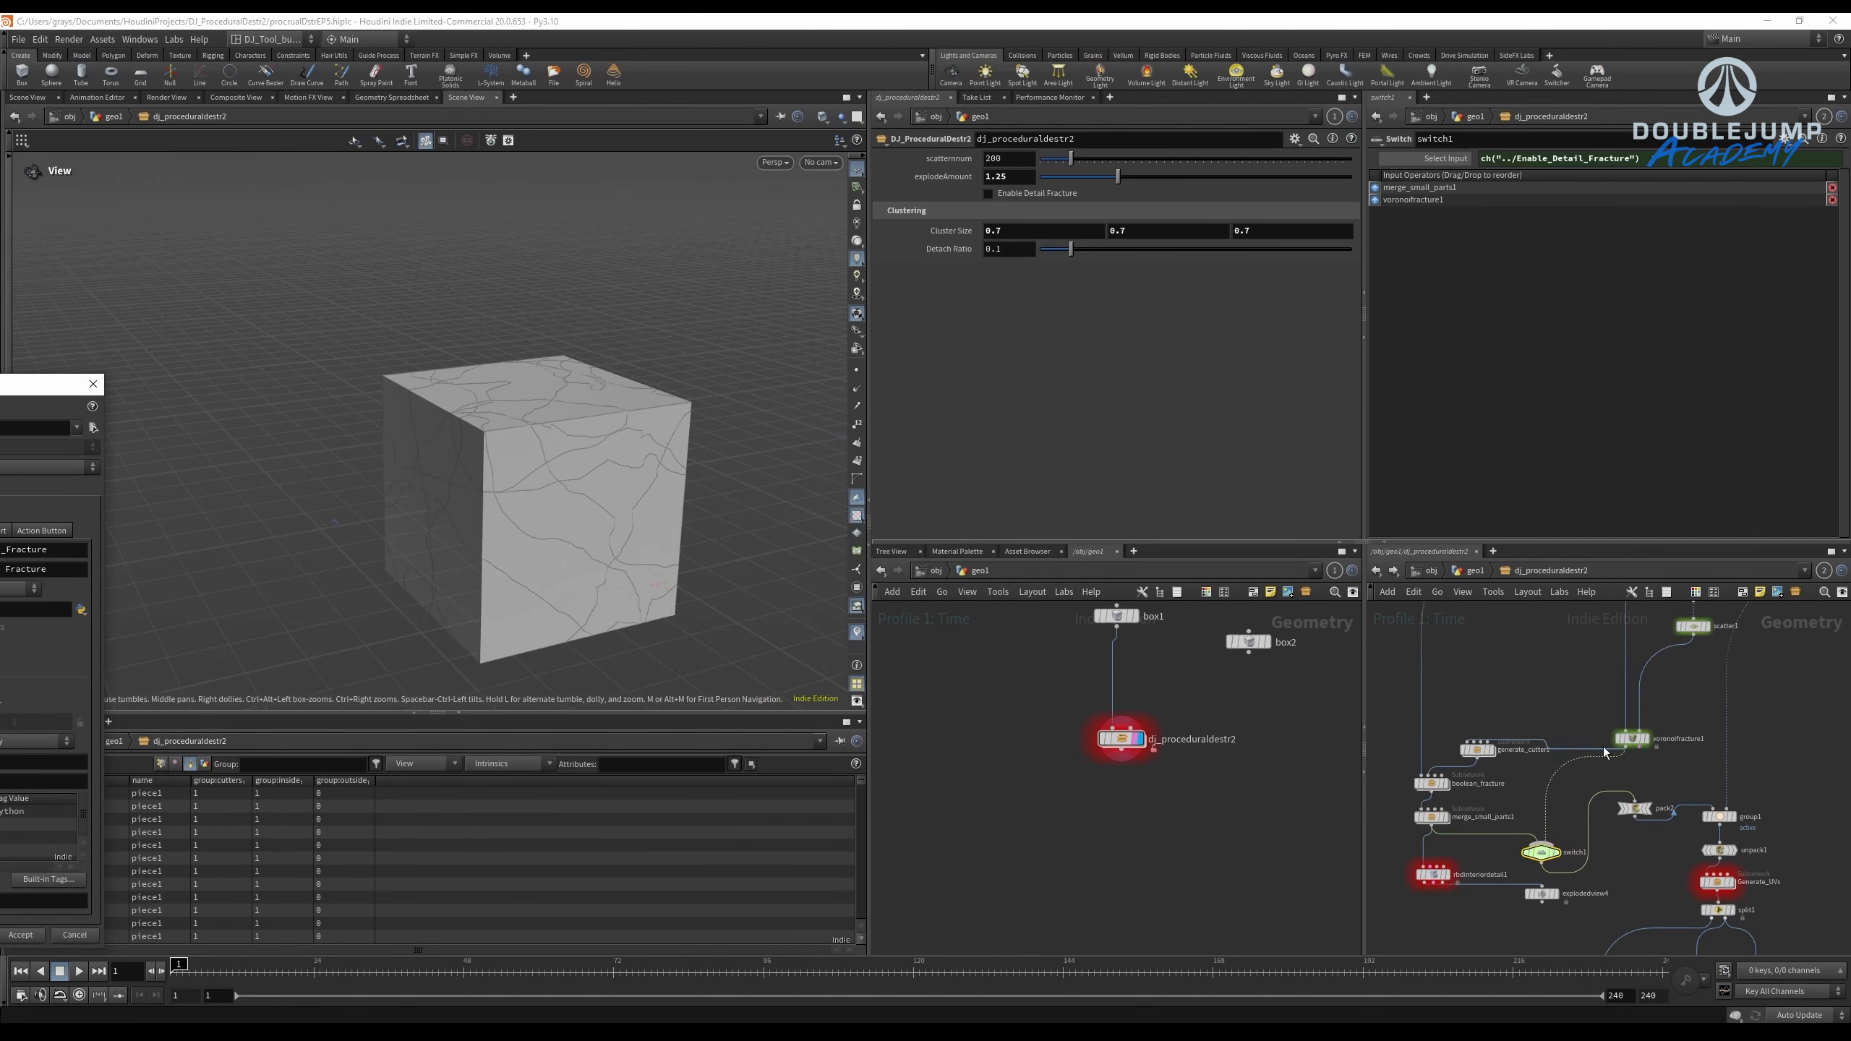
scroll(1528, 846, up, 3)
drag(1373, 198, 1379, 201)
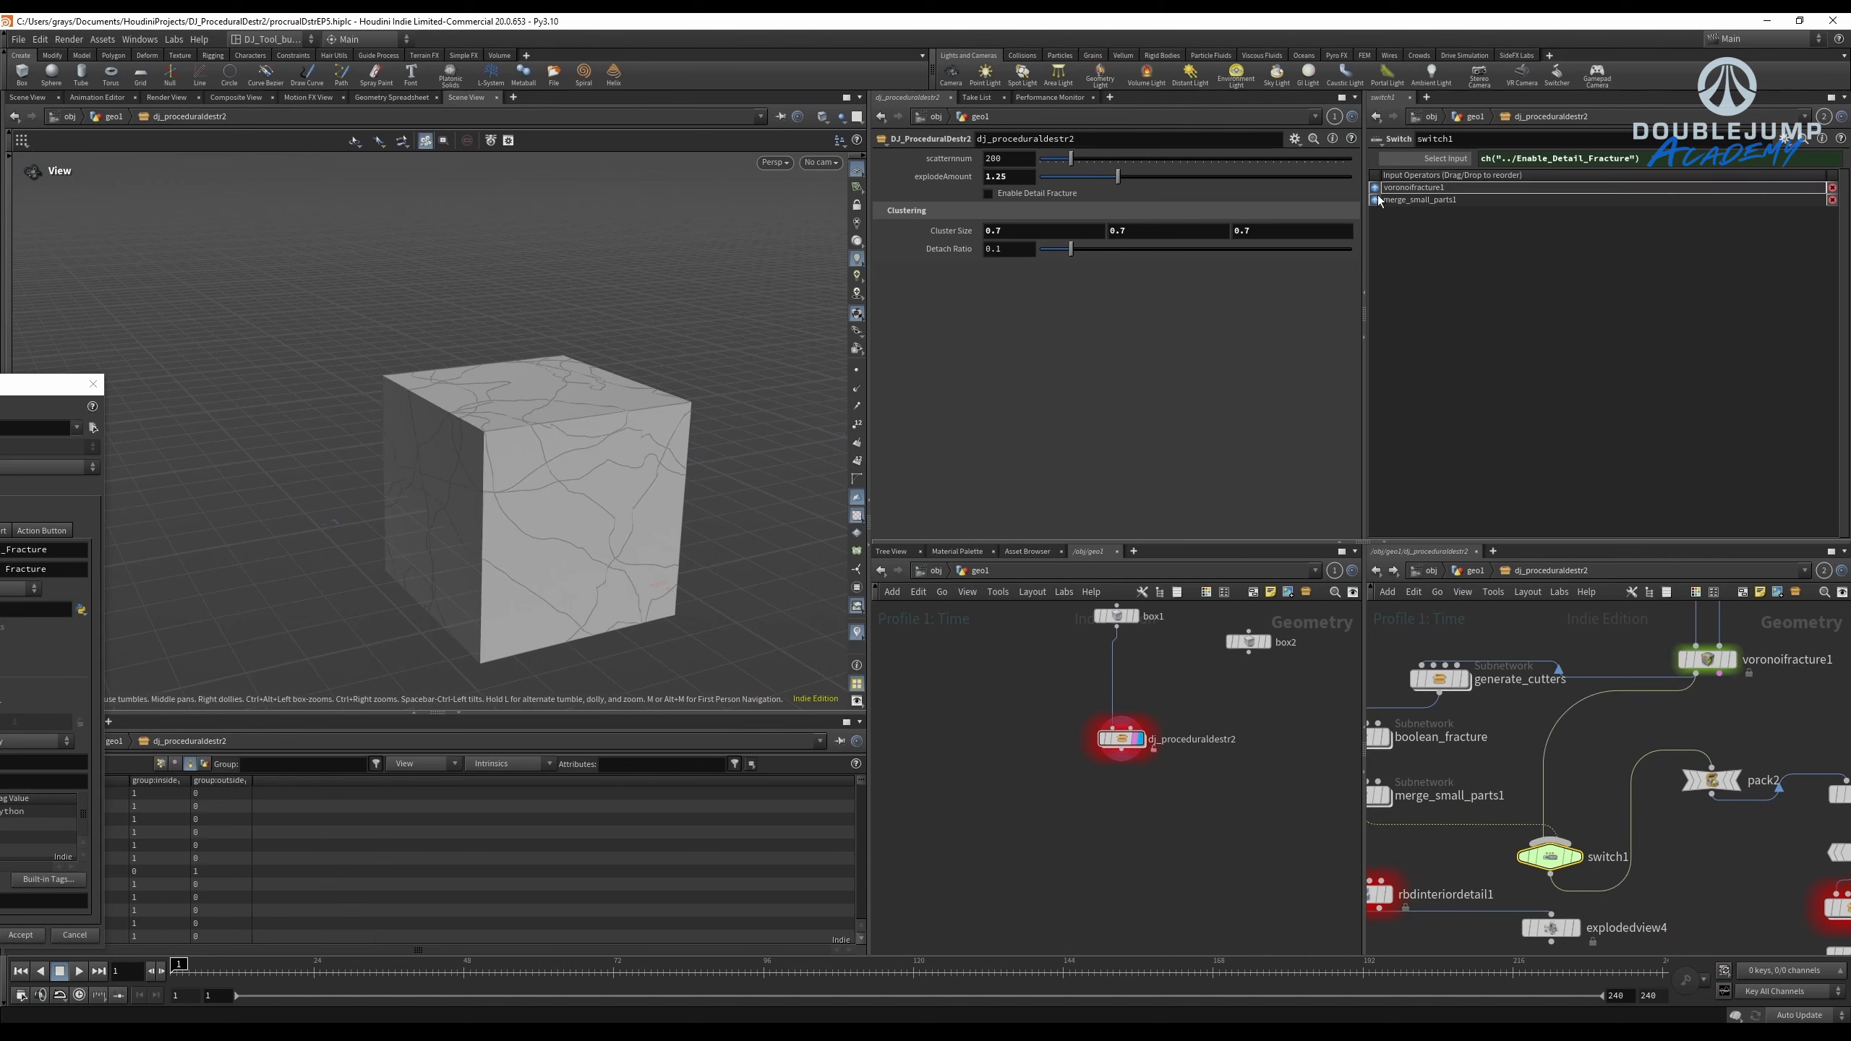
key(h)
Select dj_proceduraldestr2 and enable Enable Detail Fracture to test the switch on the exploded pieces.
drag(1048, 796, 1217, 698)
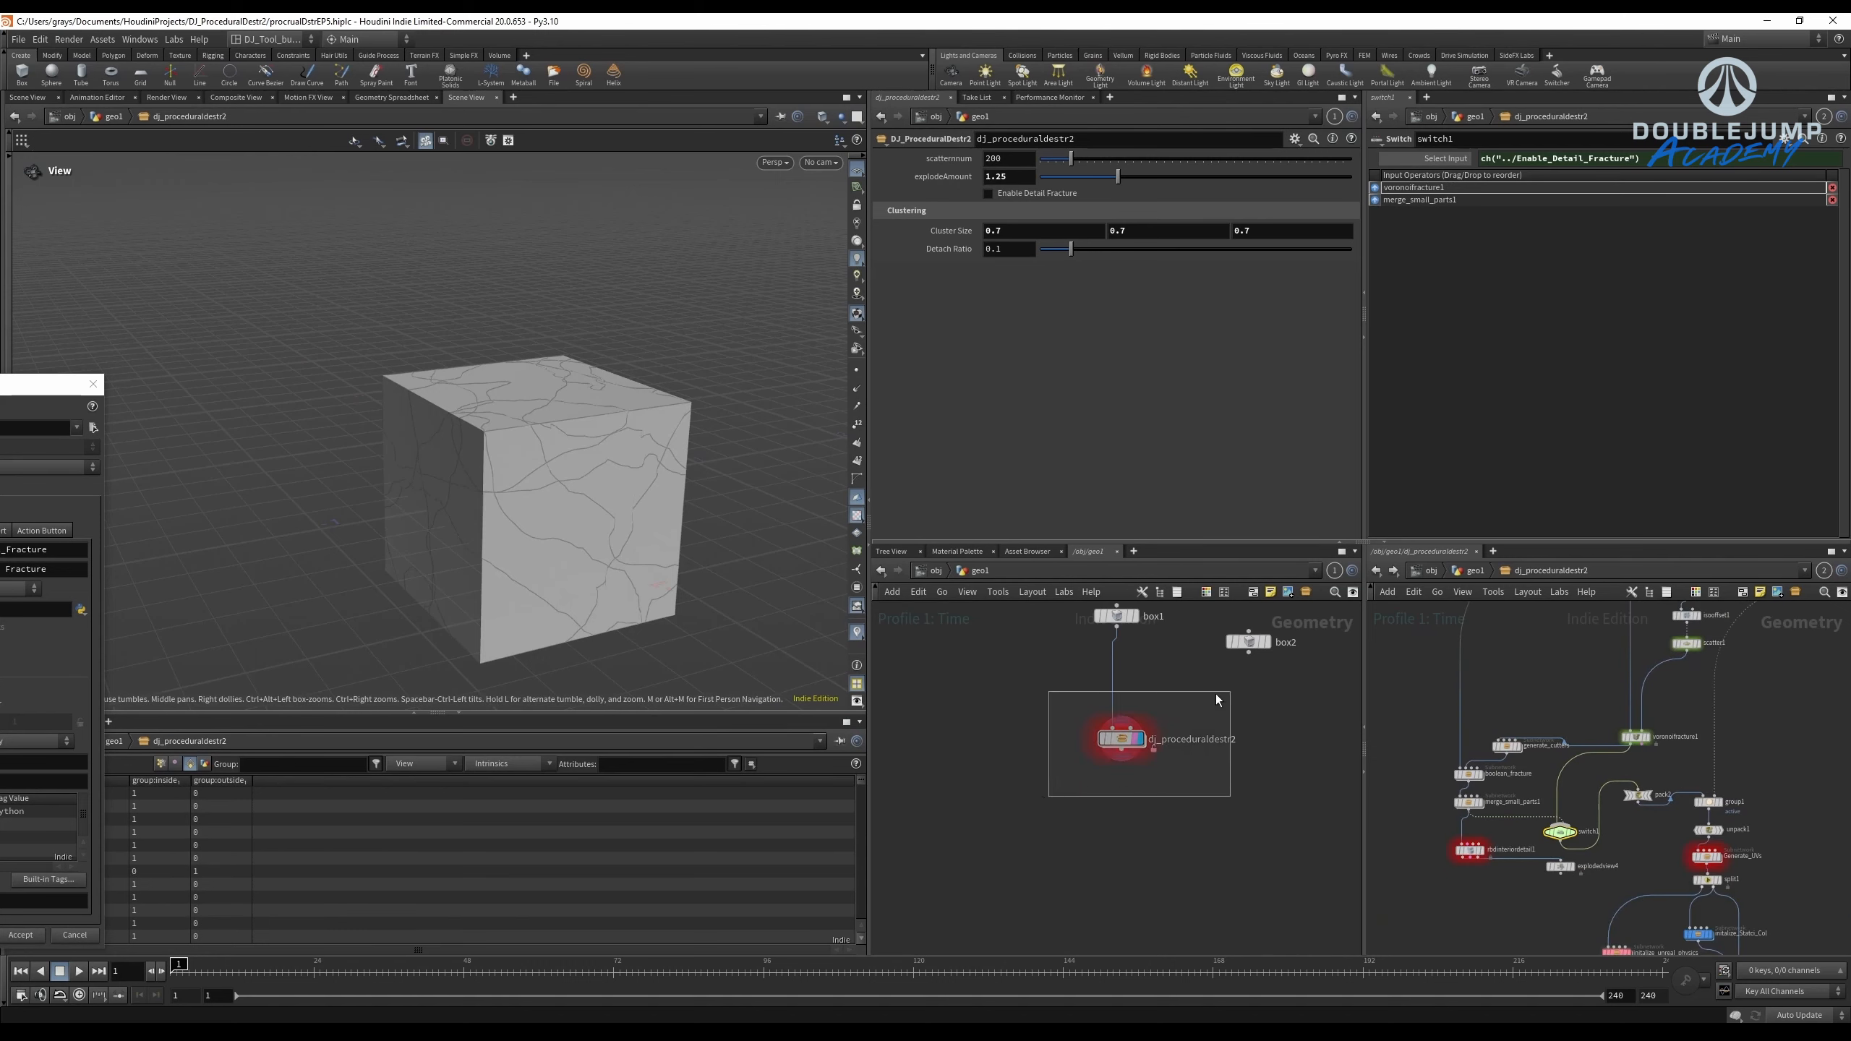
scroll(563, 430, down, 5)
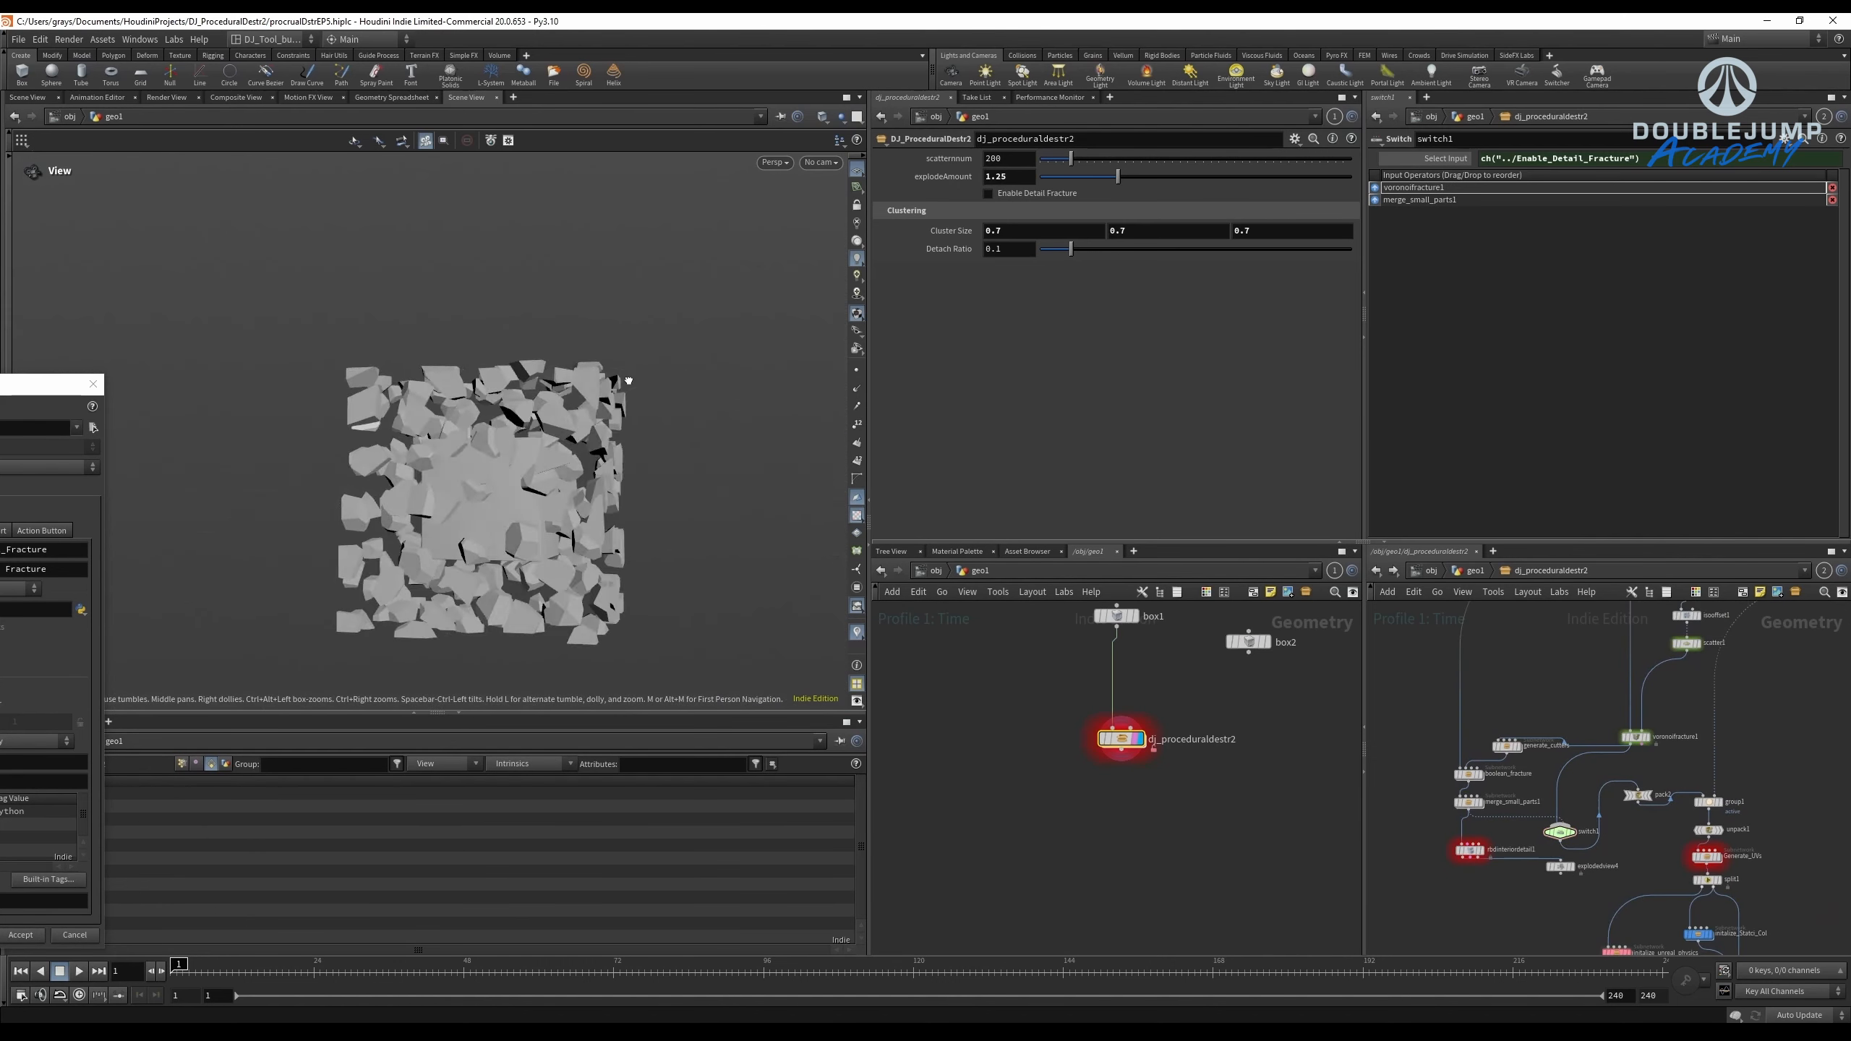
middle_drag(563, 431, 529, 432)
click(989, 193)
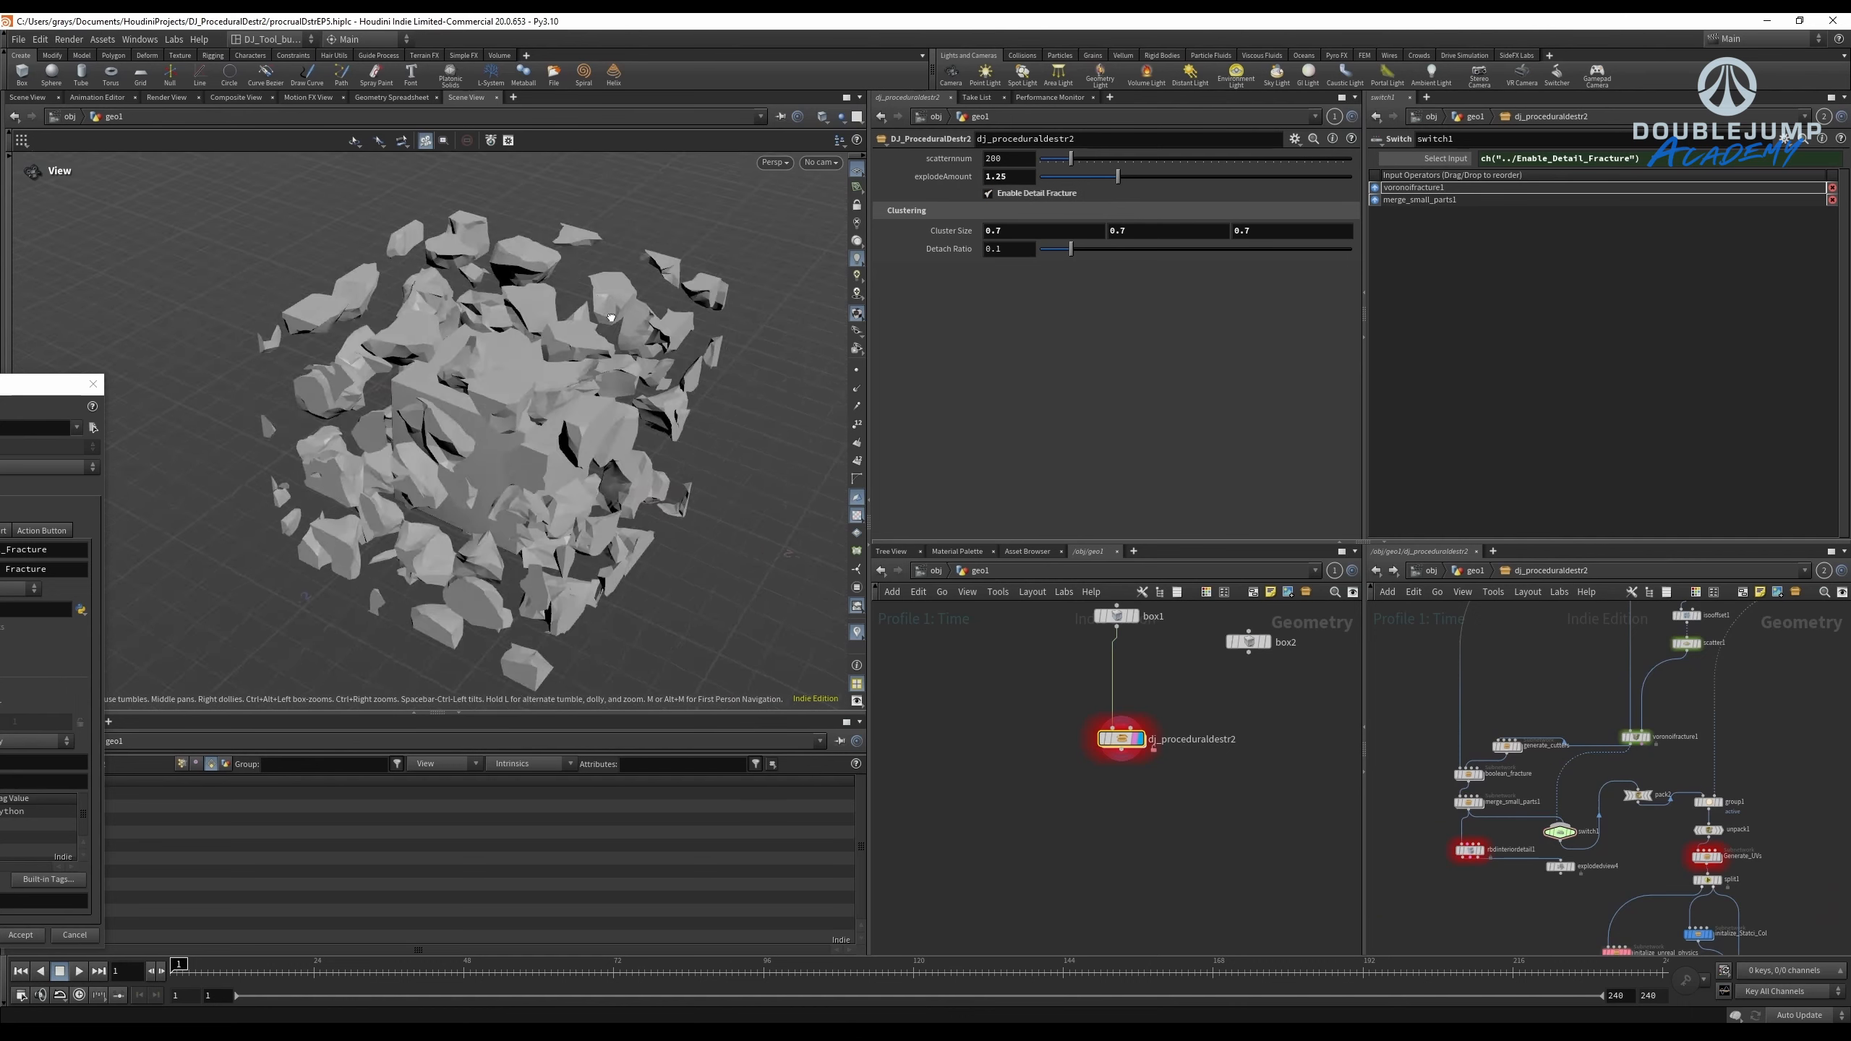
Display the initalize_Statci_Col subnetwork inside the asset, then select dj_proceduraldestr2 and examine its exploded fracture pieces.
scroll(1512, 903, down, 3)
middle_drag(1516, 917, 1460, 756)
scroll(1461, 755, up, 4)
middle_drag(1468, 945, 1424, 918)
scroll(1458, 857, down, 4)
scroll(1441, 906, up, 4)
middle_drag(1597, 848, 1551, 909)
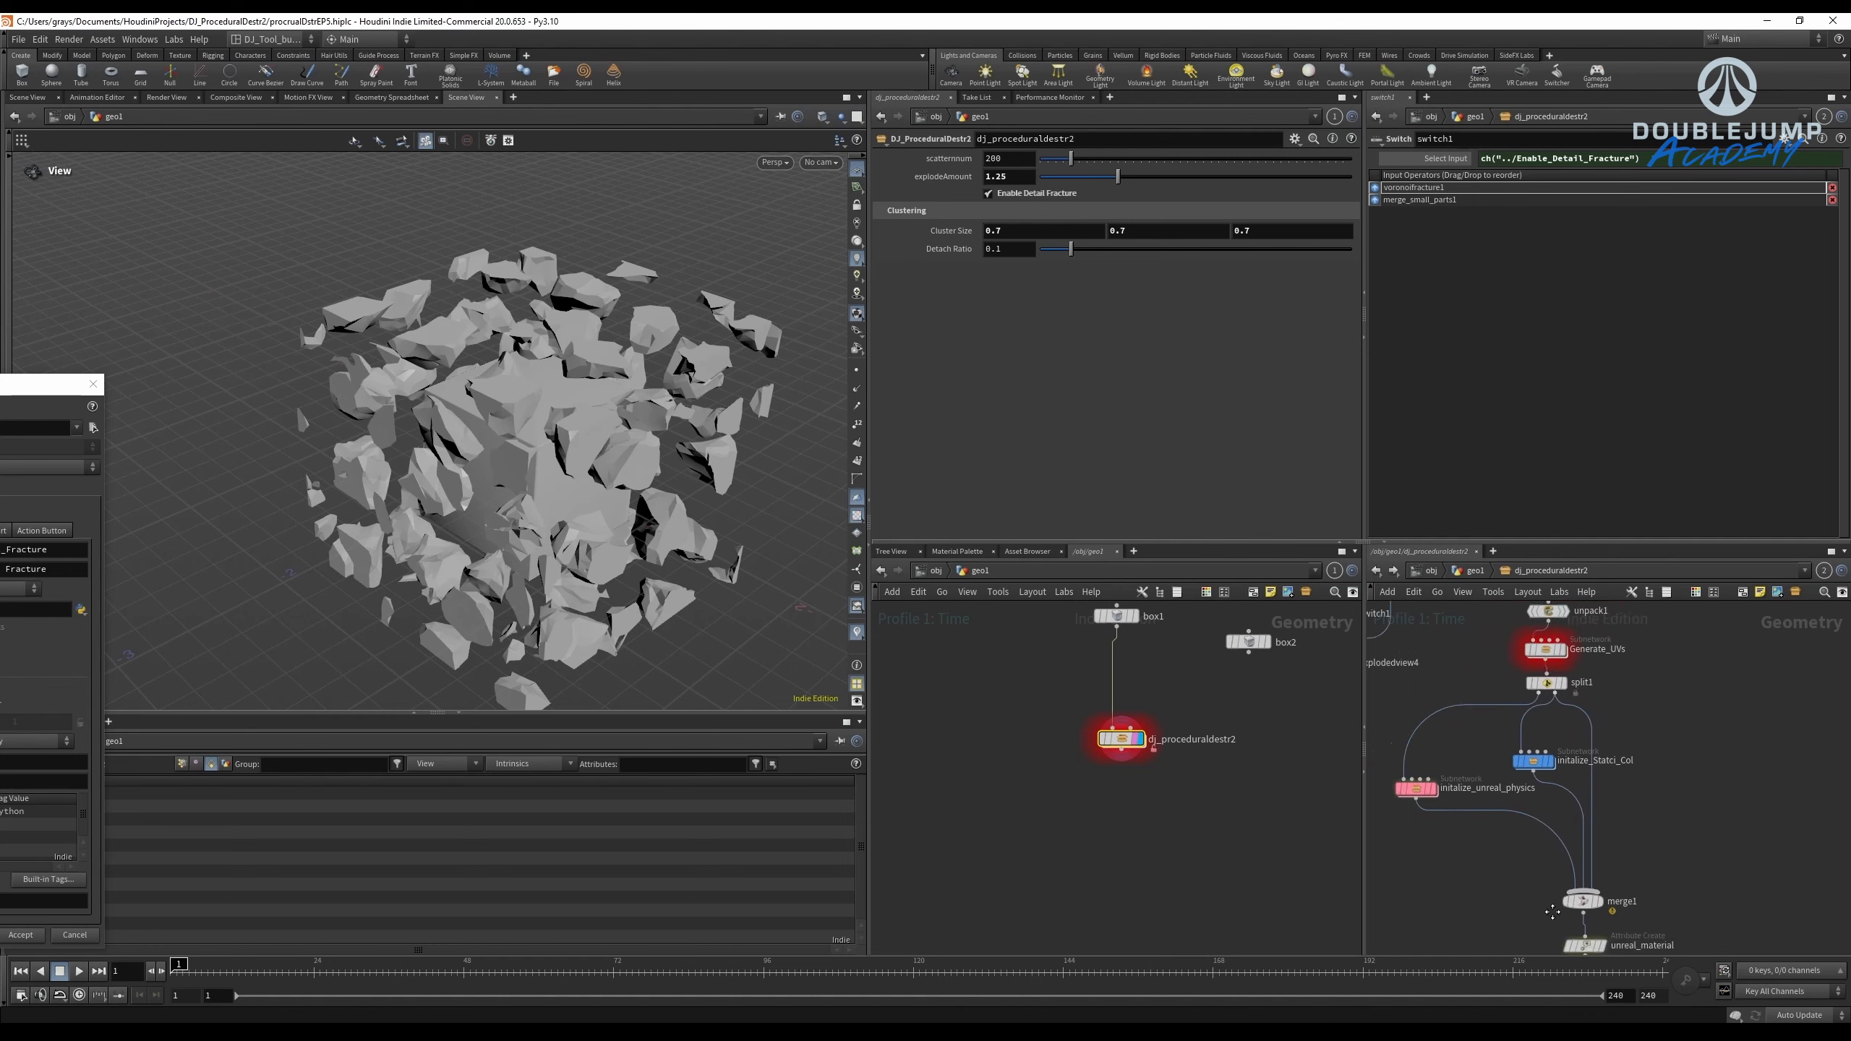
scroll(1556, 747, up, 4)
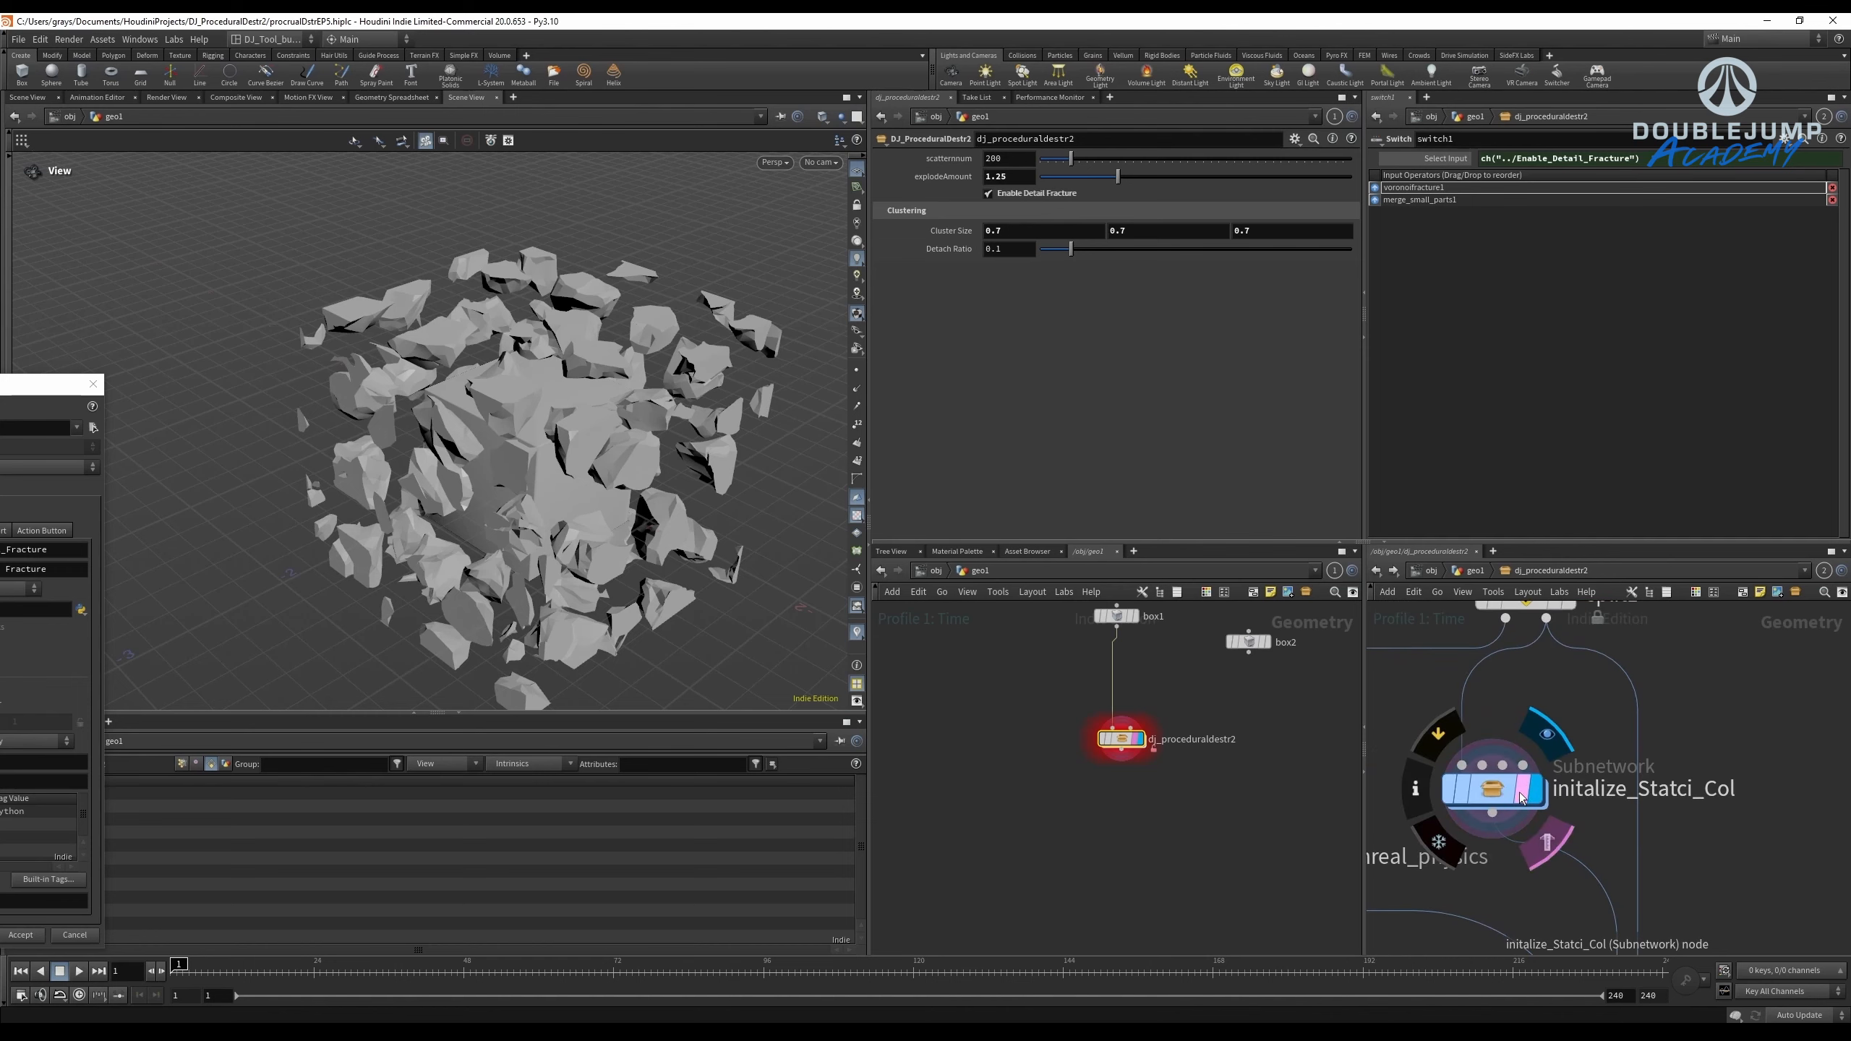
click(1534, 786)
scroll(1560, 762, down, 2)
middle_drag(1571, 757, 1504, 775)
drag(1357, 706, 1006, 804)
mouse_move(588, 470)
mouse_down()
mouse_move(641, 475)
mouse_move(581, 496)
mouse_move(684, 516)
mouse_move(692, 439)
mouse_move(584, 486)
mouse_up()
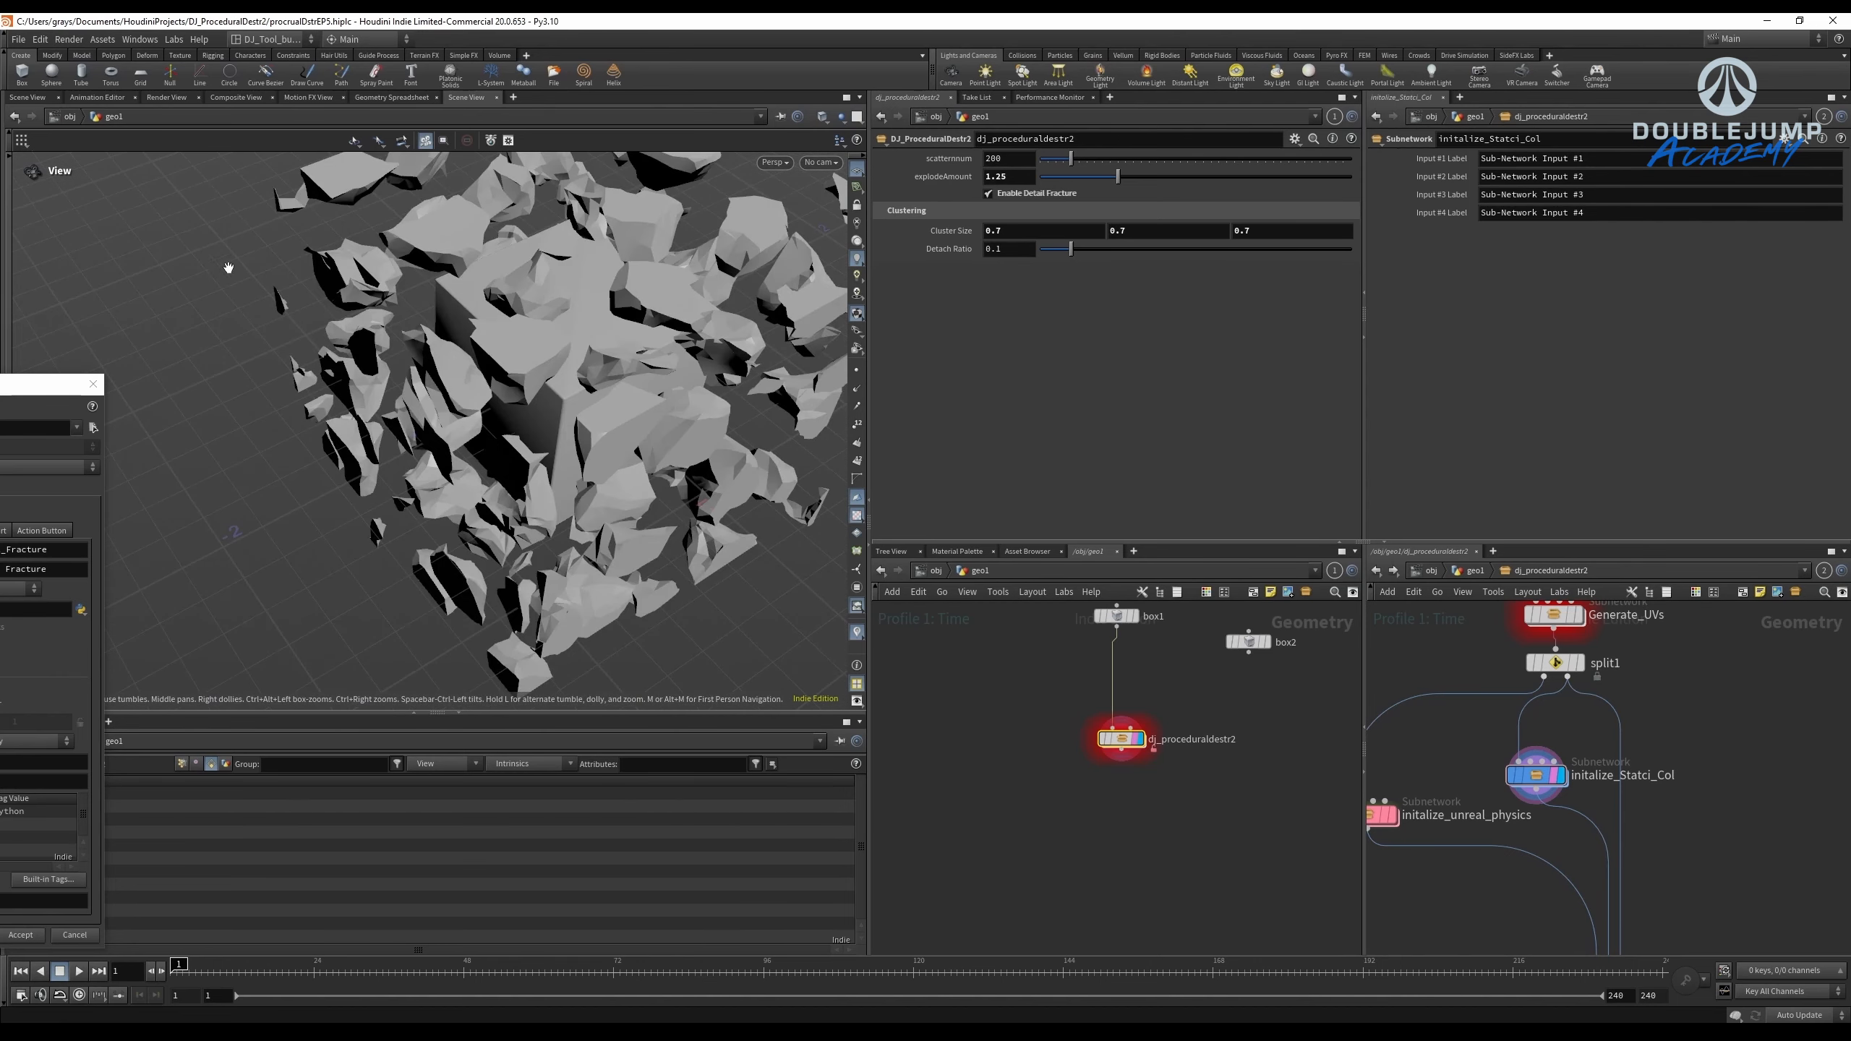
Bring the type properties dialog back into view, enter the generate_cutters subnetwork and select remesh1.
drag(43, 383, 540, 429)
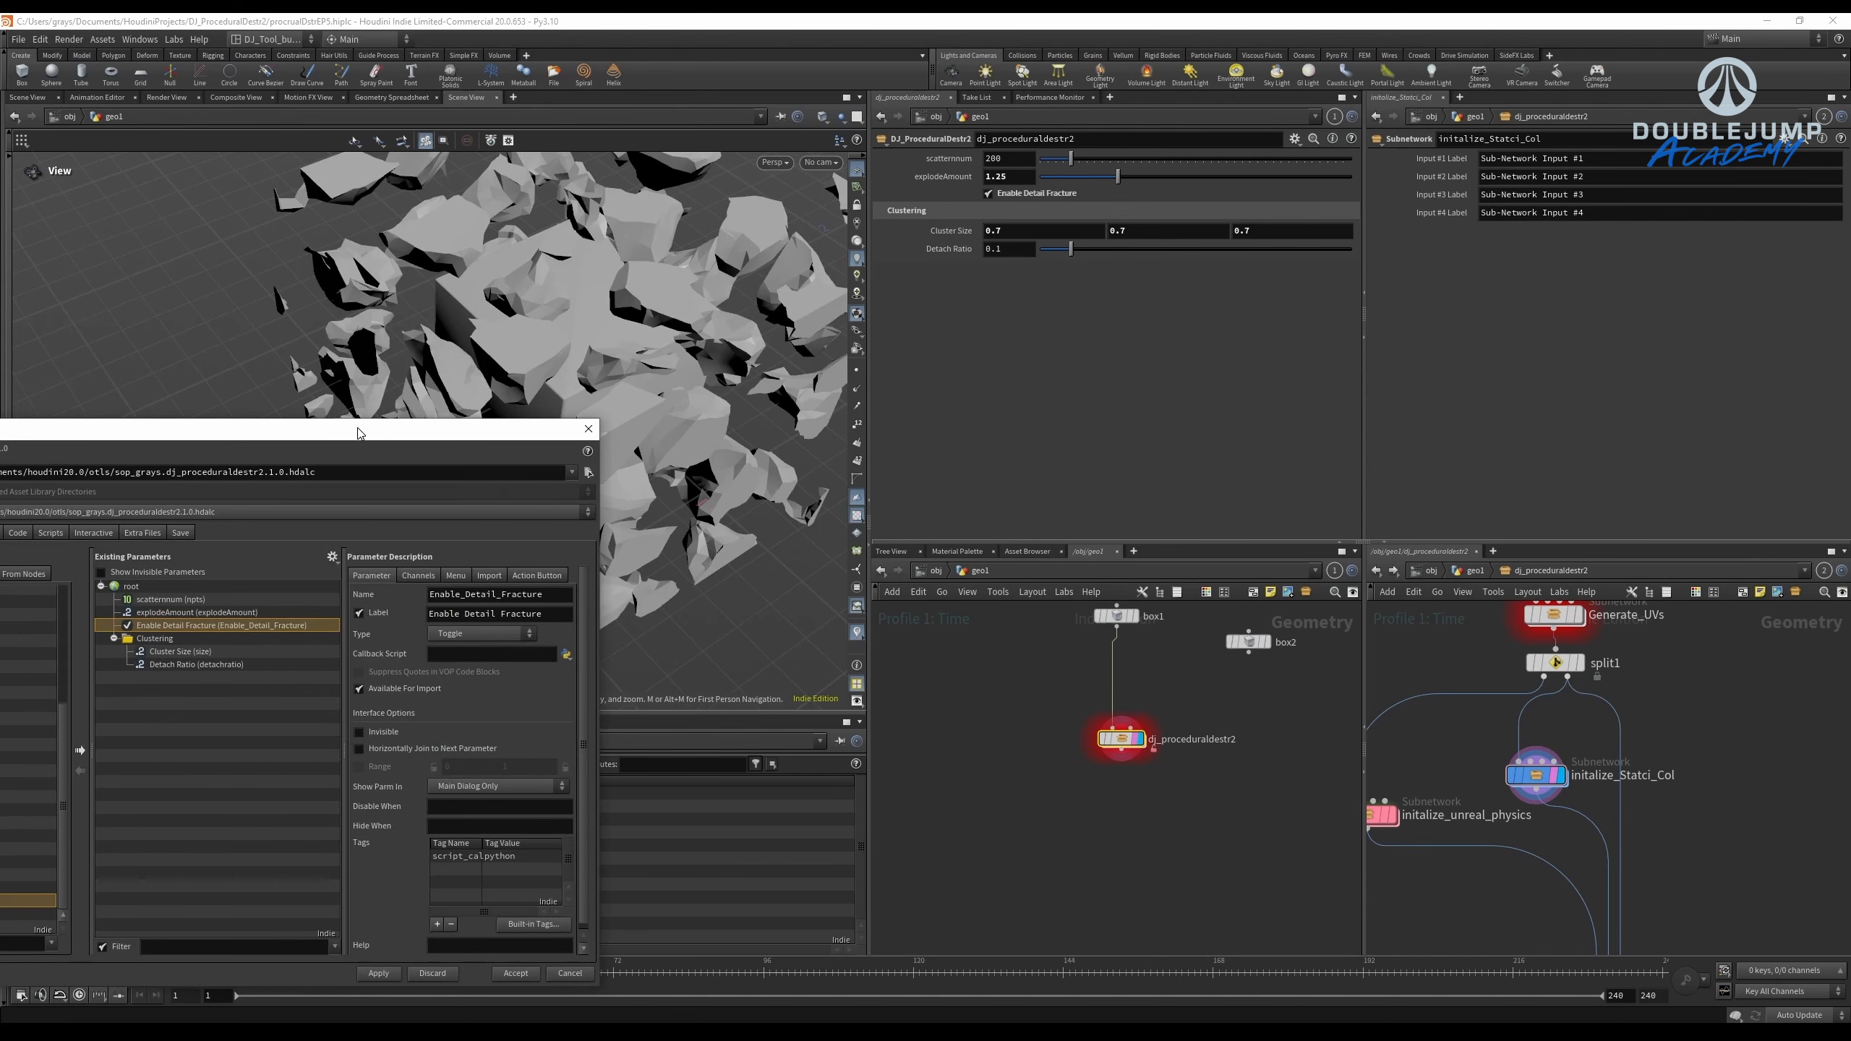
scroll(1144, 769, up, 3)
click(1085, 704)
scroll(1502, 773, down, 4)
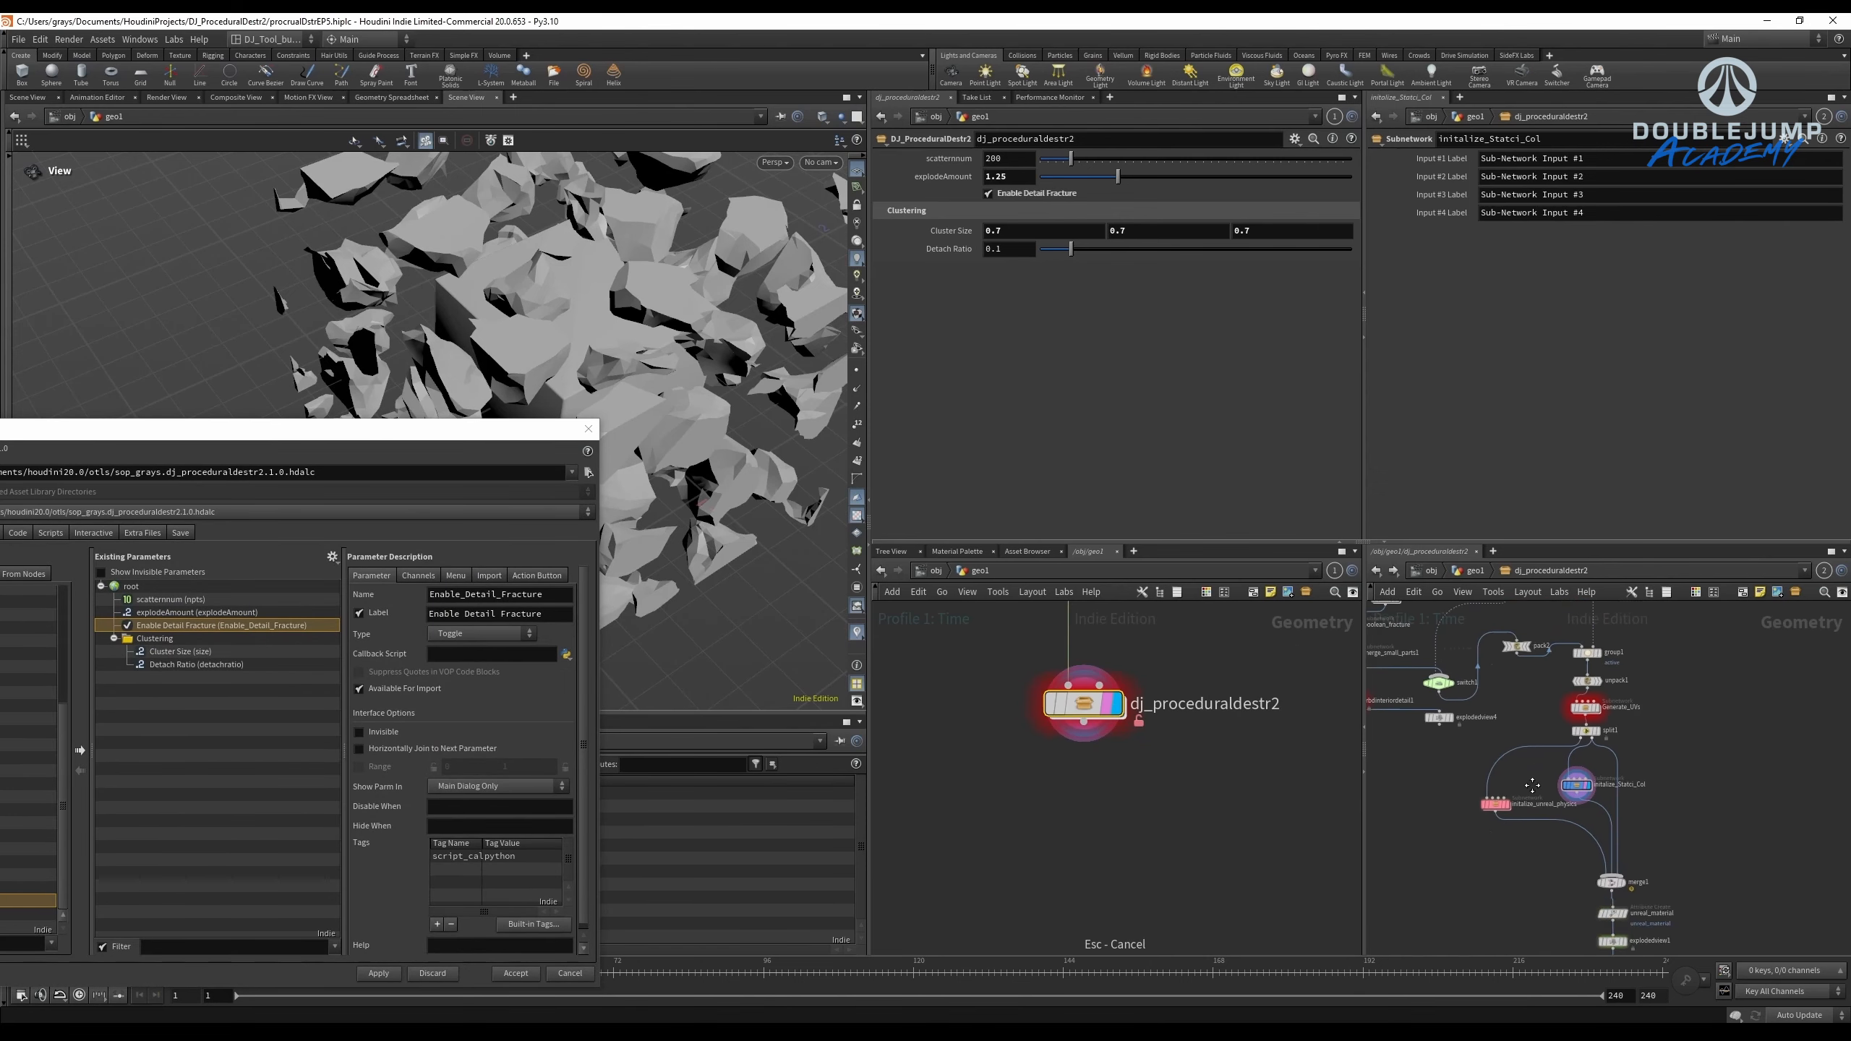
scroll(1469, 774, up, 5)
scroll(1468, 774, down, 3)
scroll(1531, 729, up, 4)
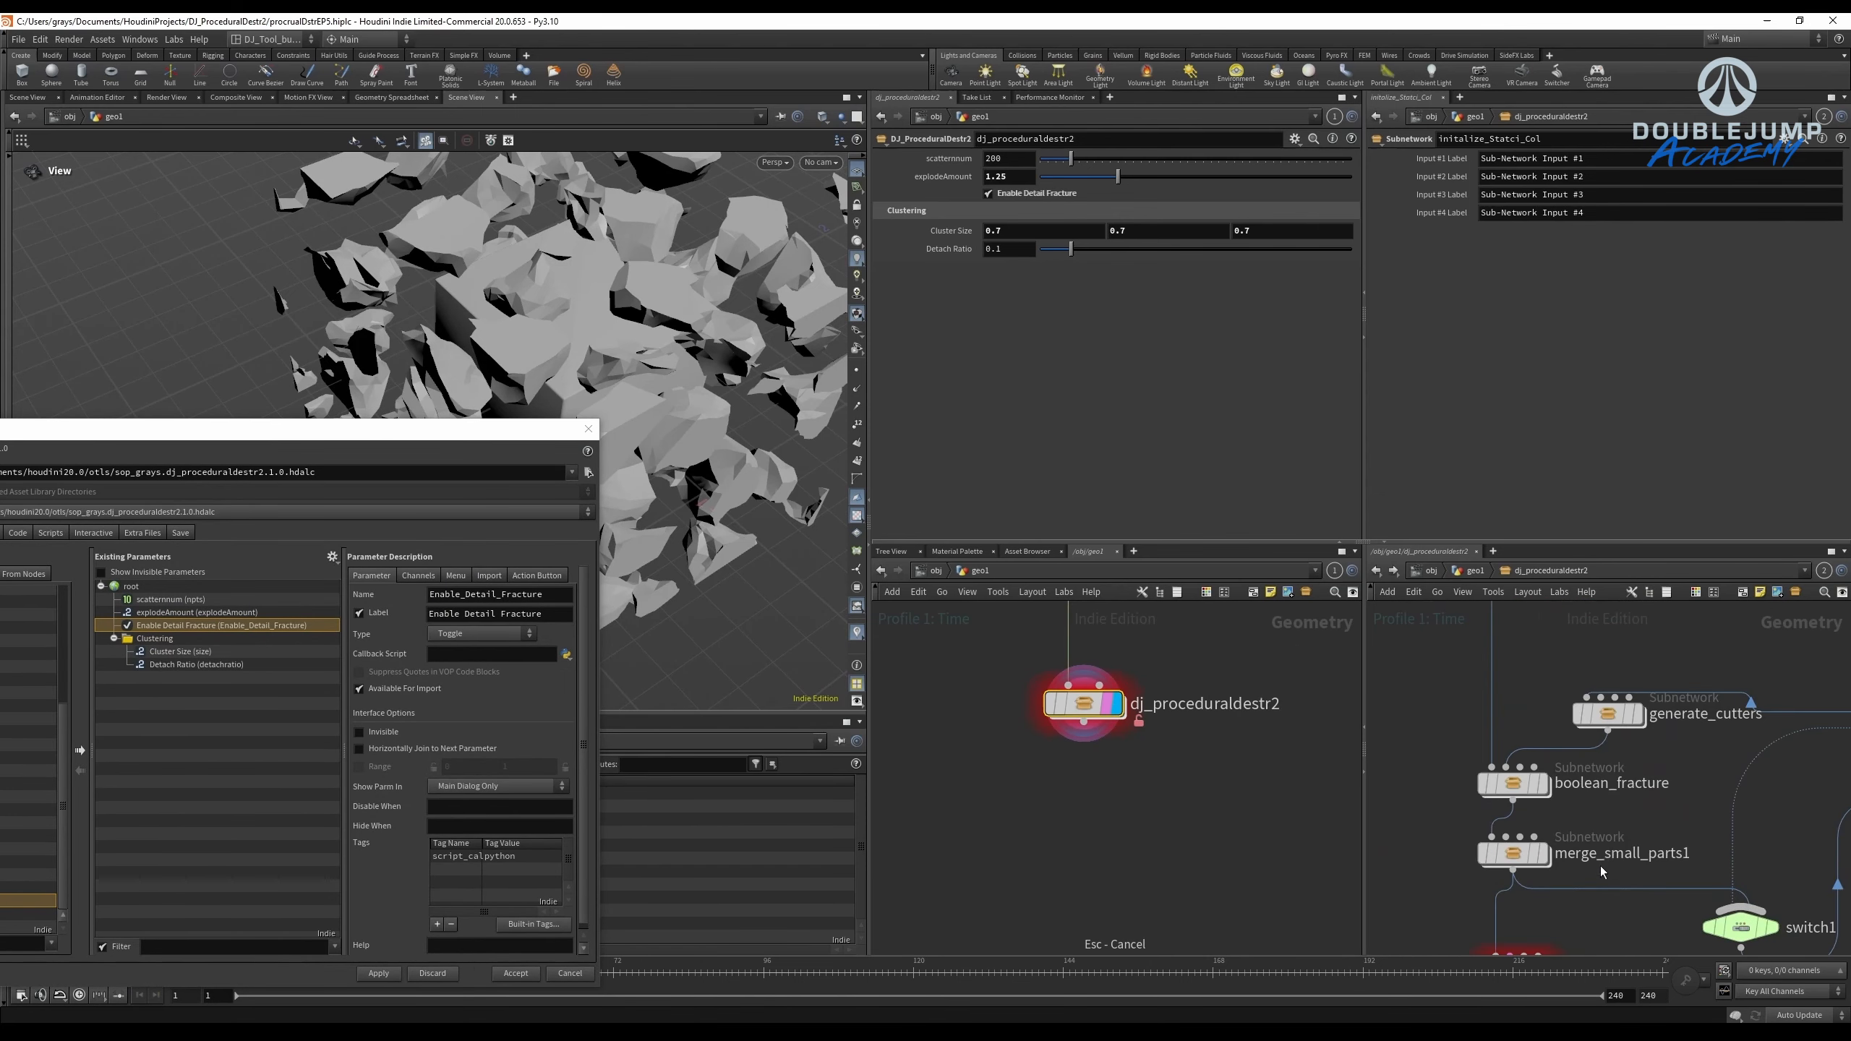
double_click(1618, 700)
scroll(1521, 727, up, 3)
click(1683, 917)
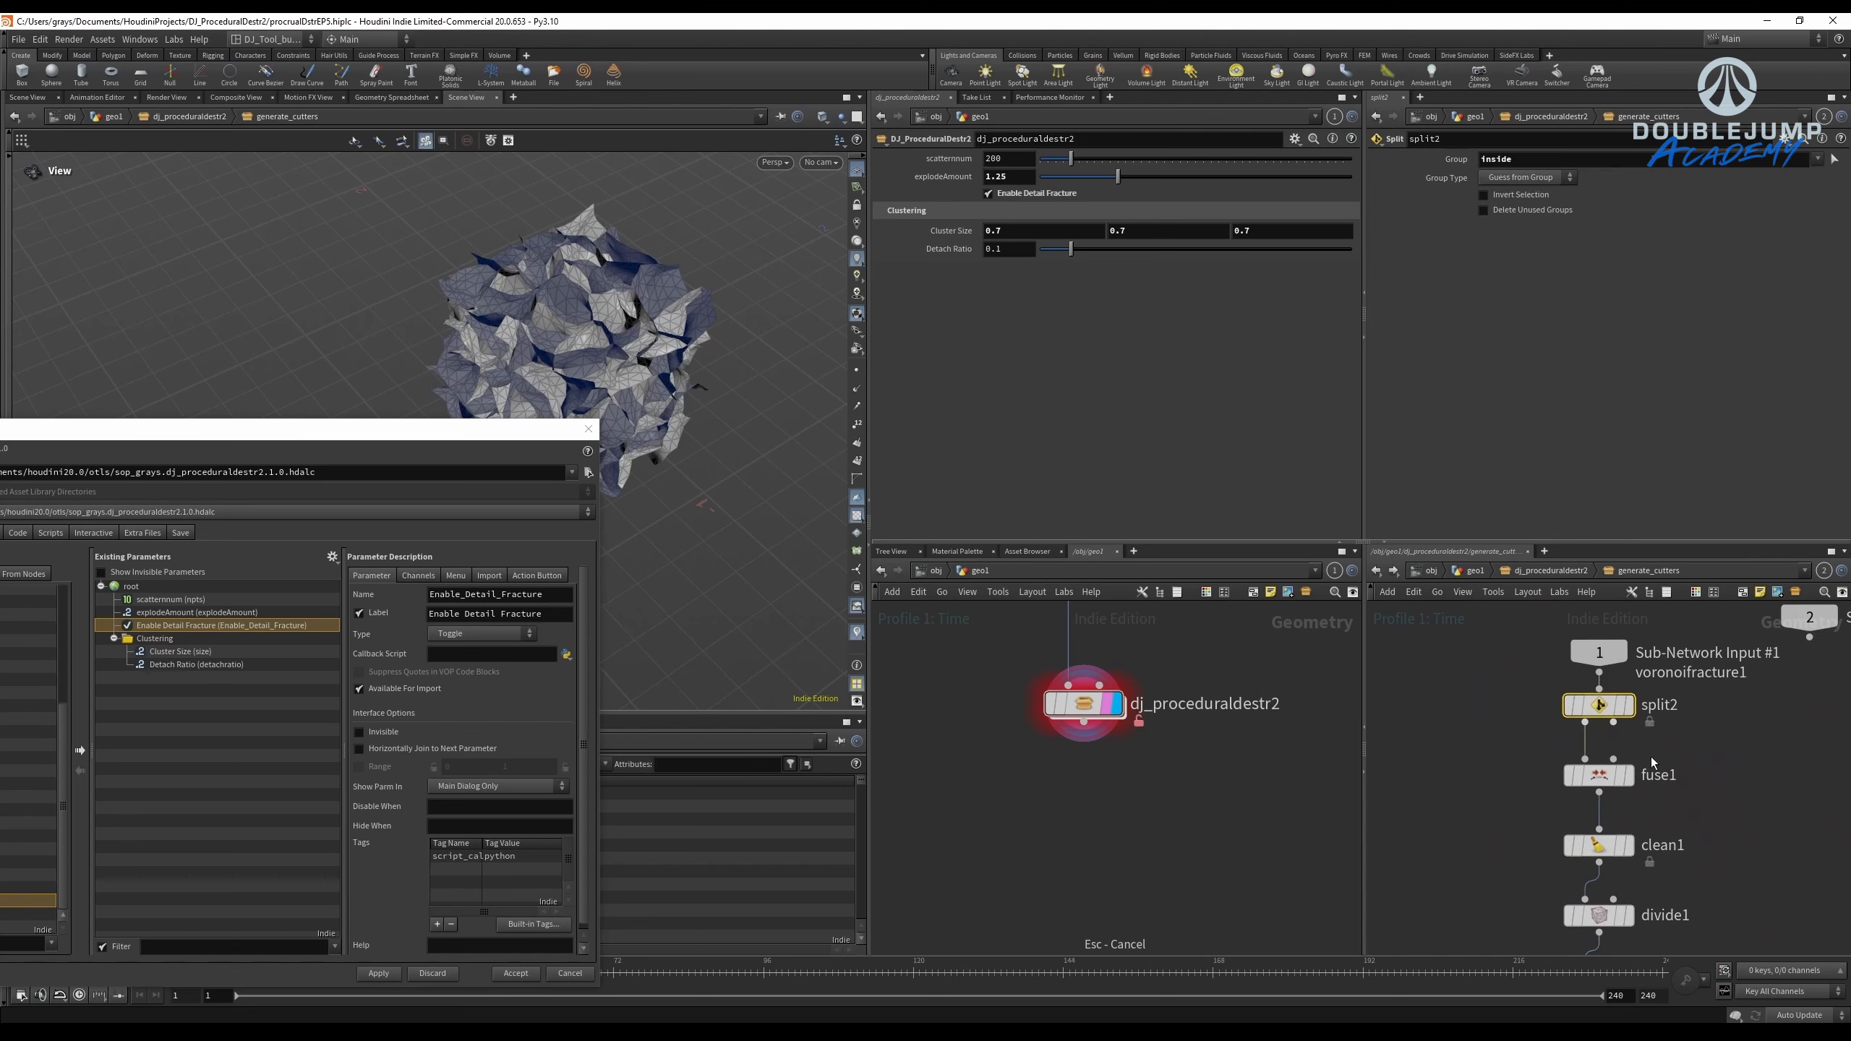
middle_drag(1688, 921, 1606, 697)
click(1518, 763)
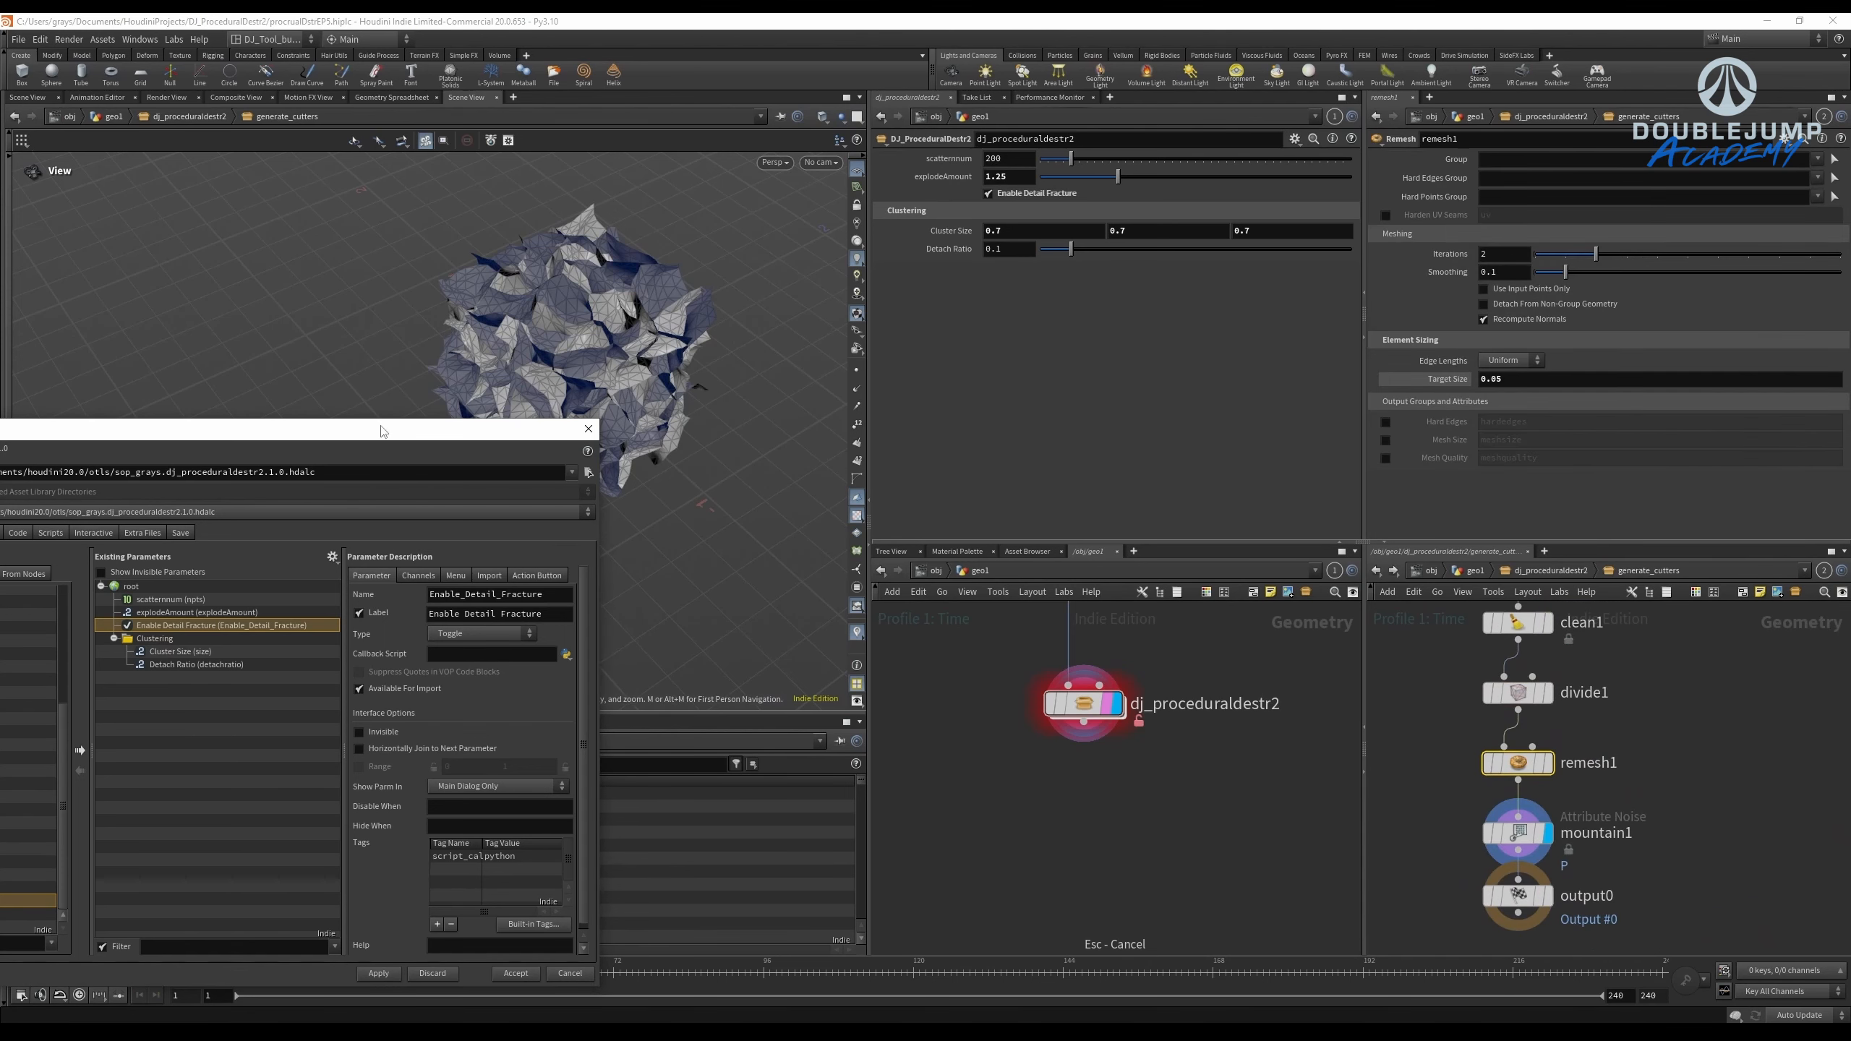
Promote remesh1's Target Size beneath Enable Detail Fracture, label it "detail size" and set its range minimum to 0.005.
drag(383, 431, 963, 392)
alt+middle_click(1429, 383)
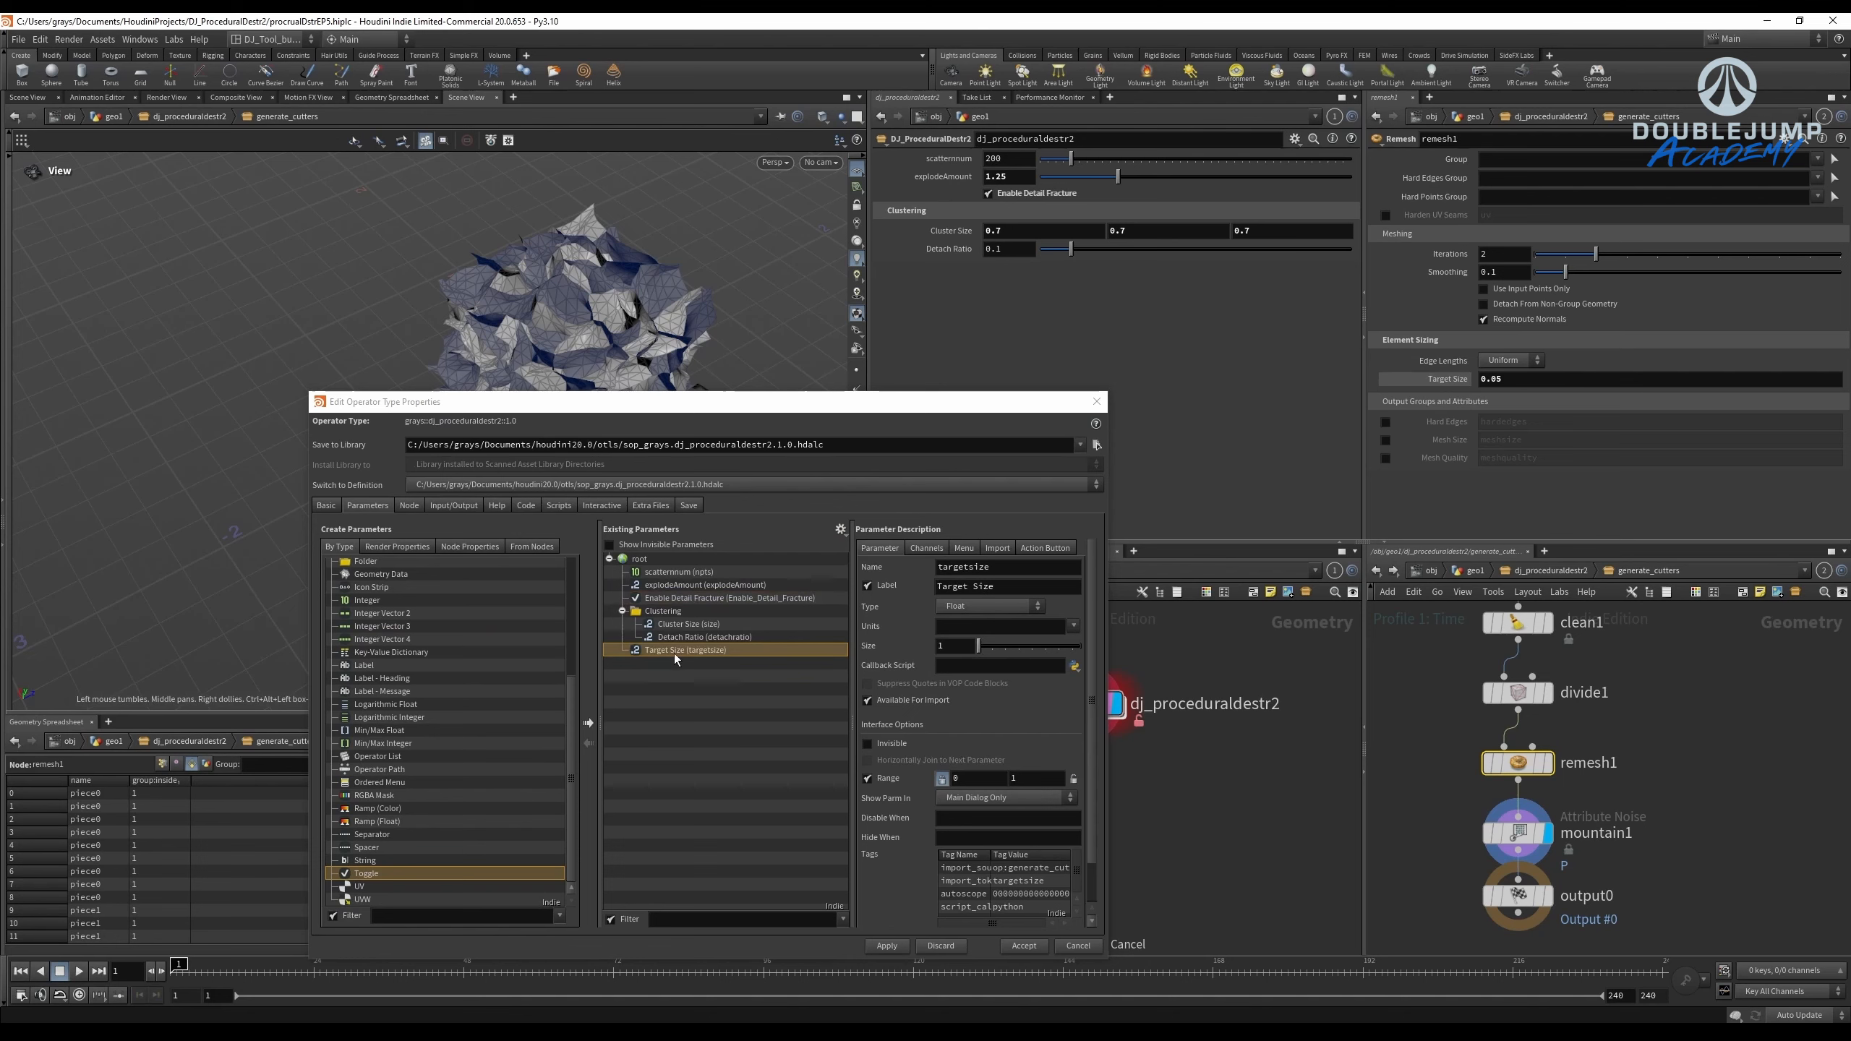
drag(674, 654, 707, 604)
triple_click(1000, 586)
text(detail)
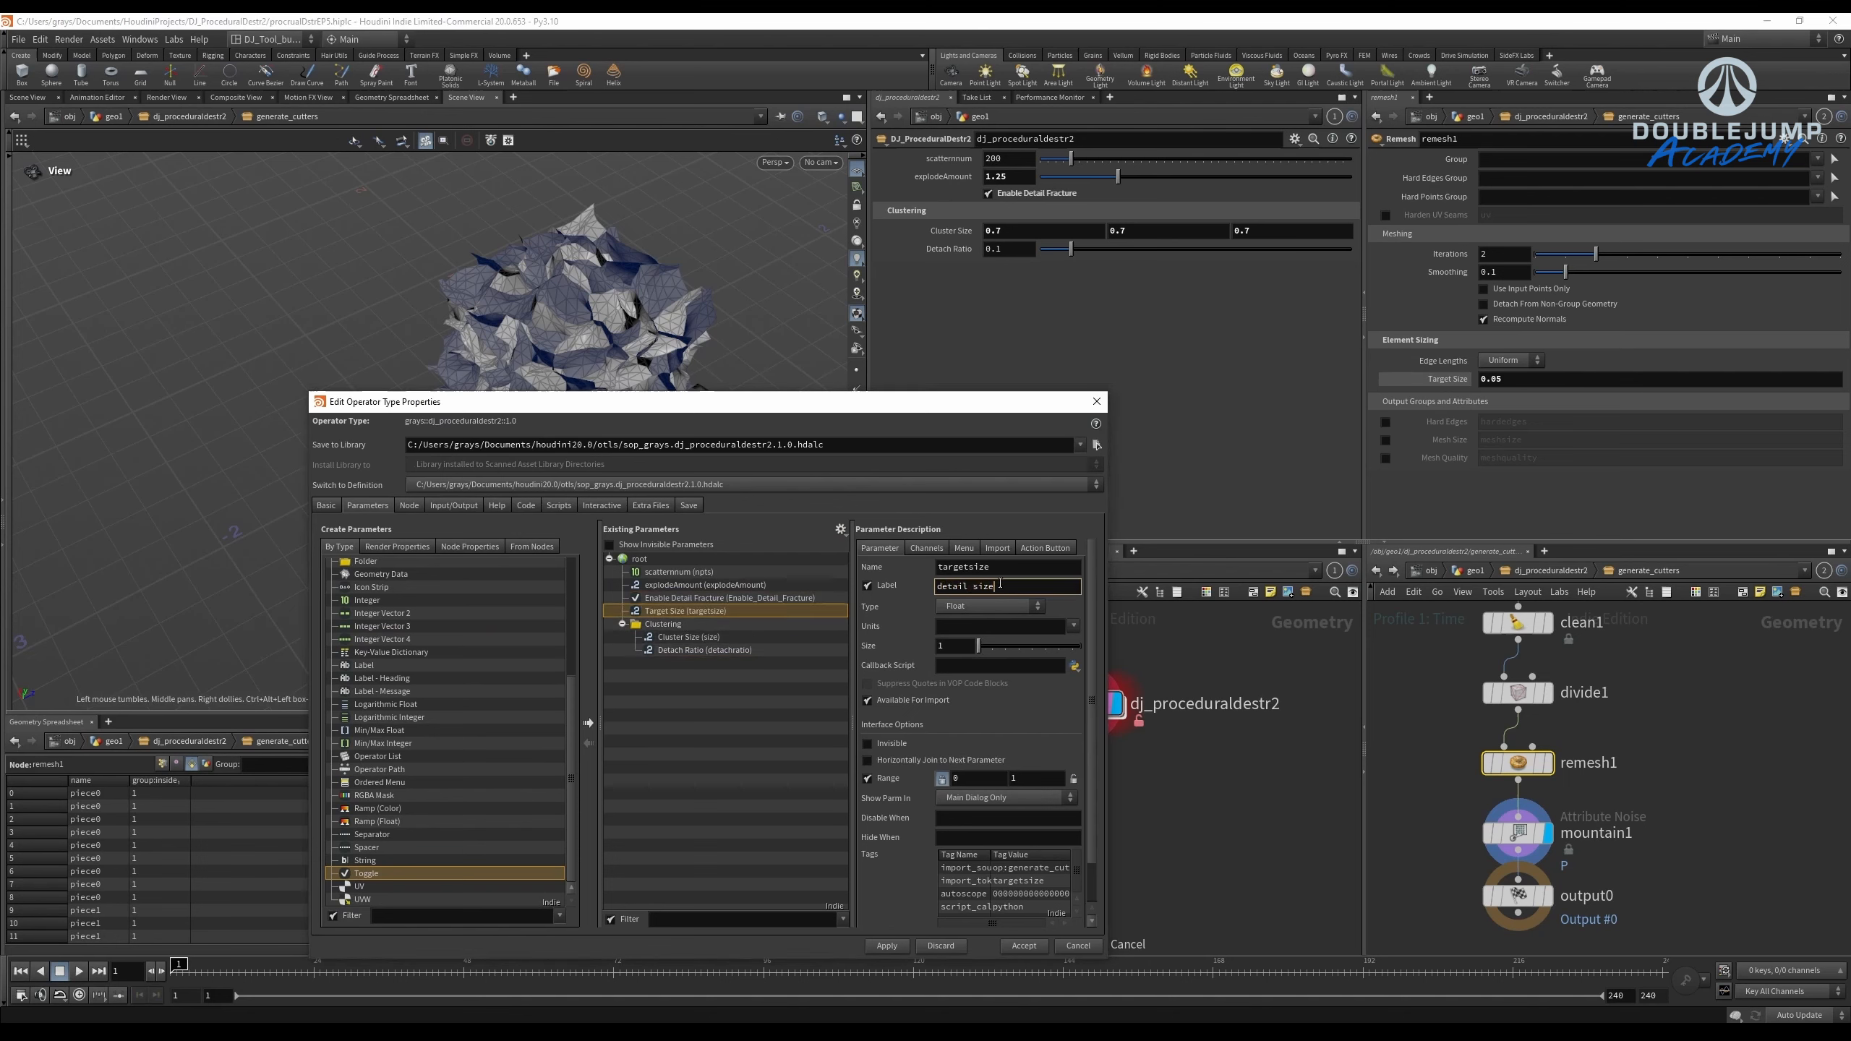
key(Return)
drag(931, 417, 883, 392)
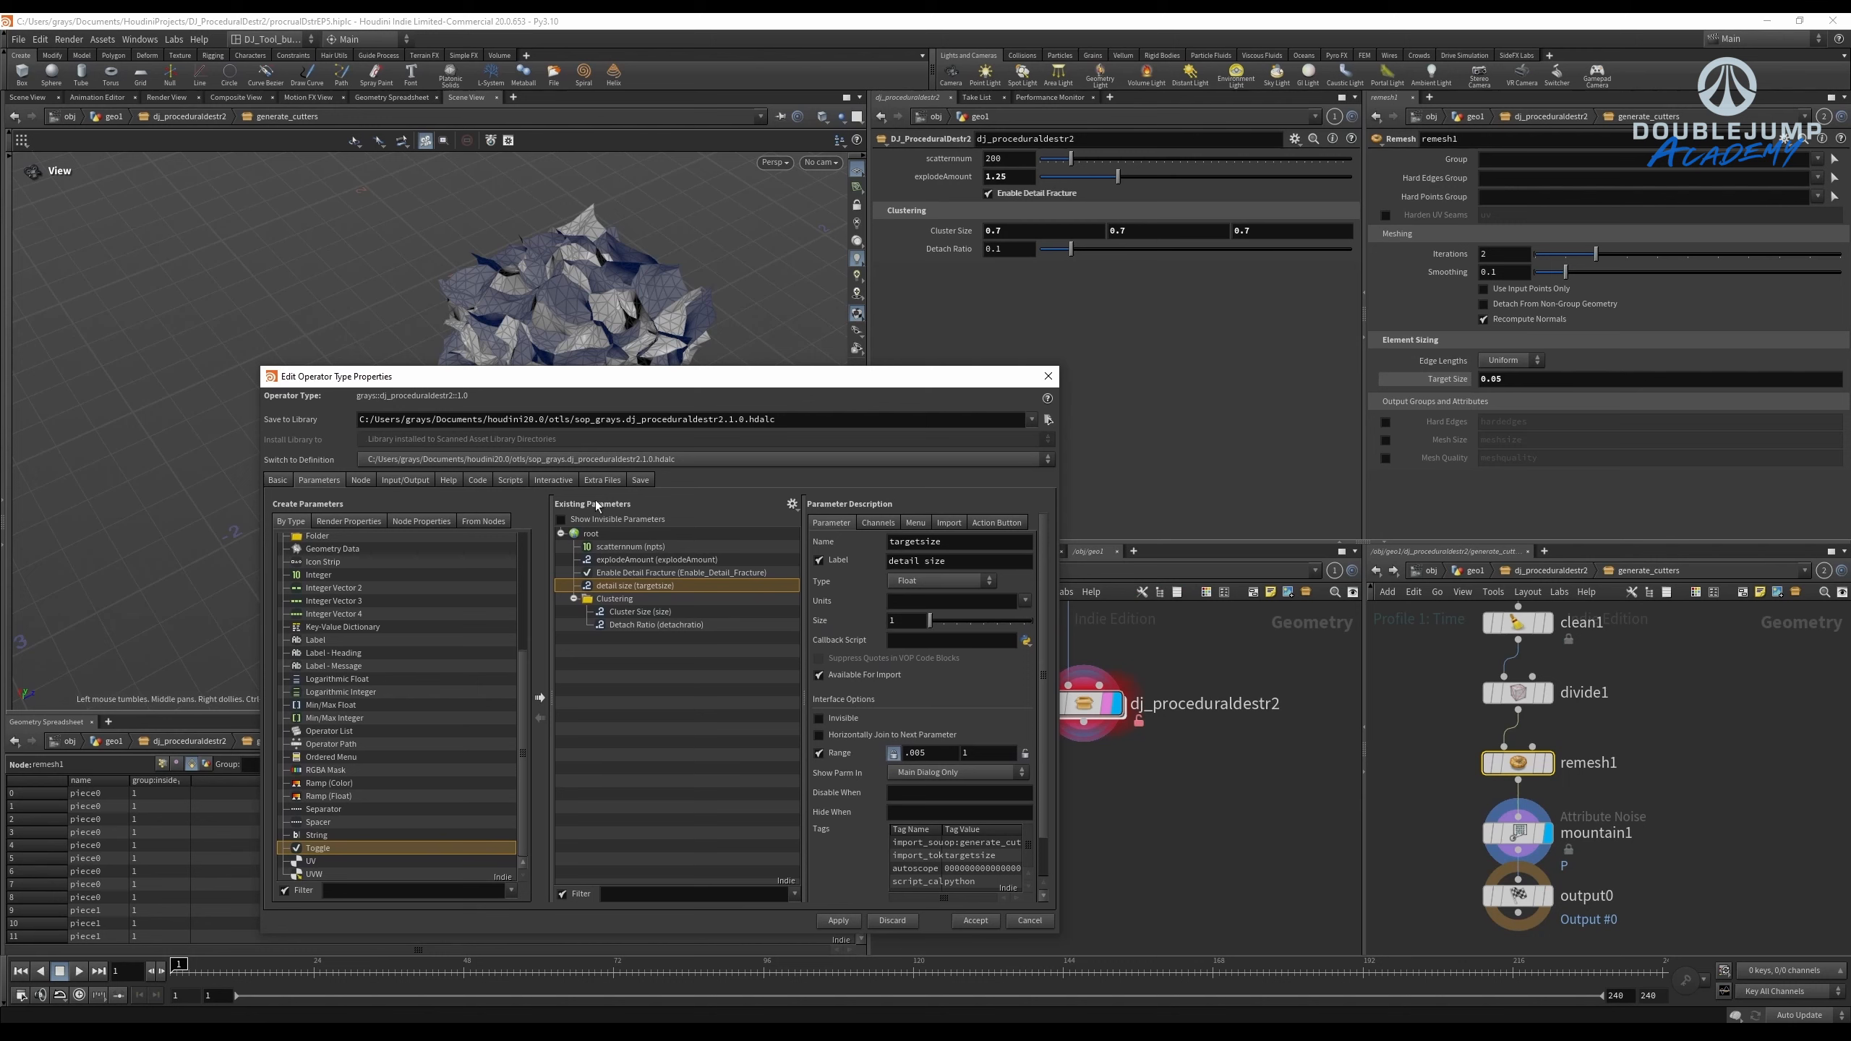
Promote mountain1's Element Size and Amplitude to the asset parameters beneath detail size, undoing the accidental keyframes.
middle_drag(1405, 821, 1488, 764)
mouse_move(1606, 788)
mouse_down()
mouse_move(1761, 818)
mouse_move(1582, 784)
mouse_up()
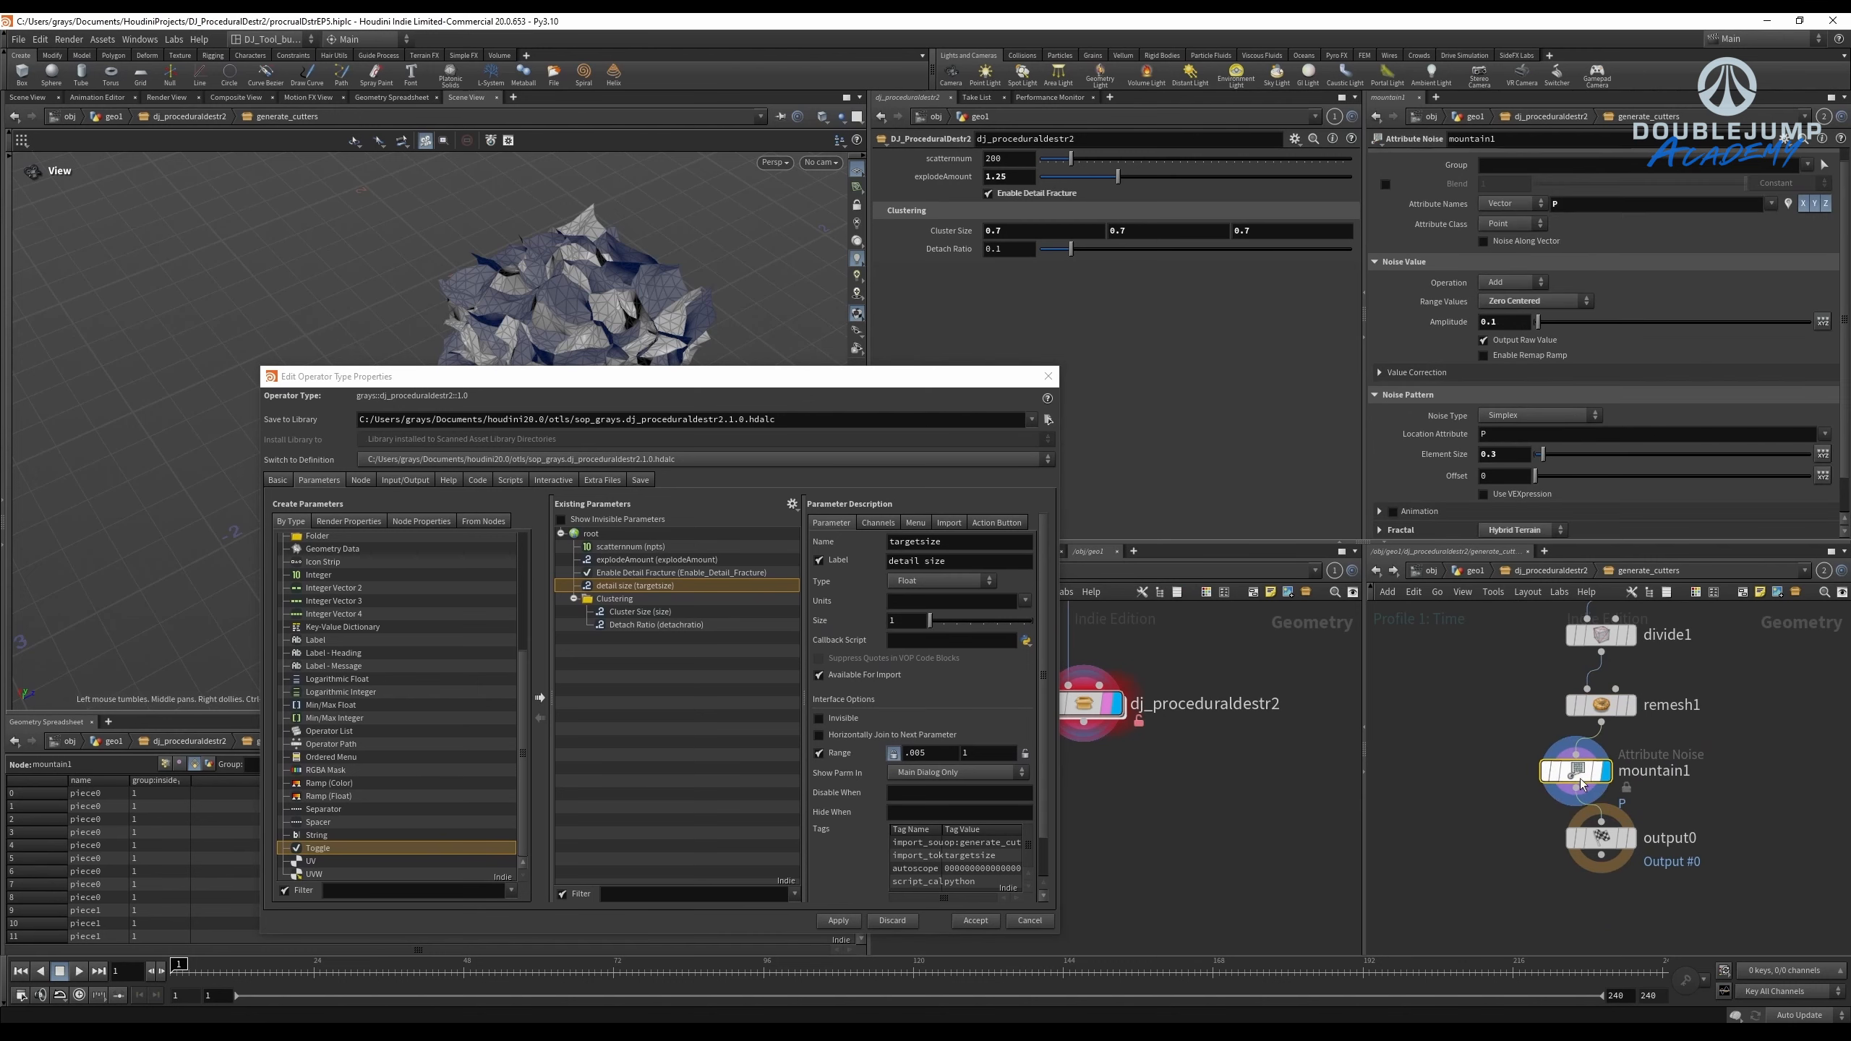
alt+click(1446, 324)
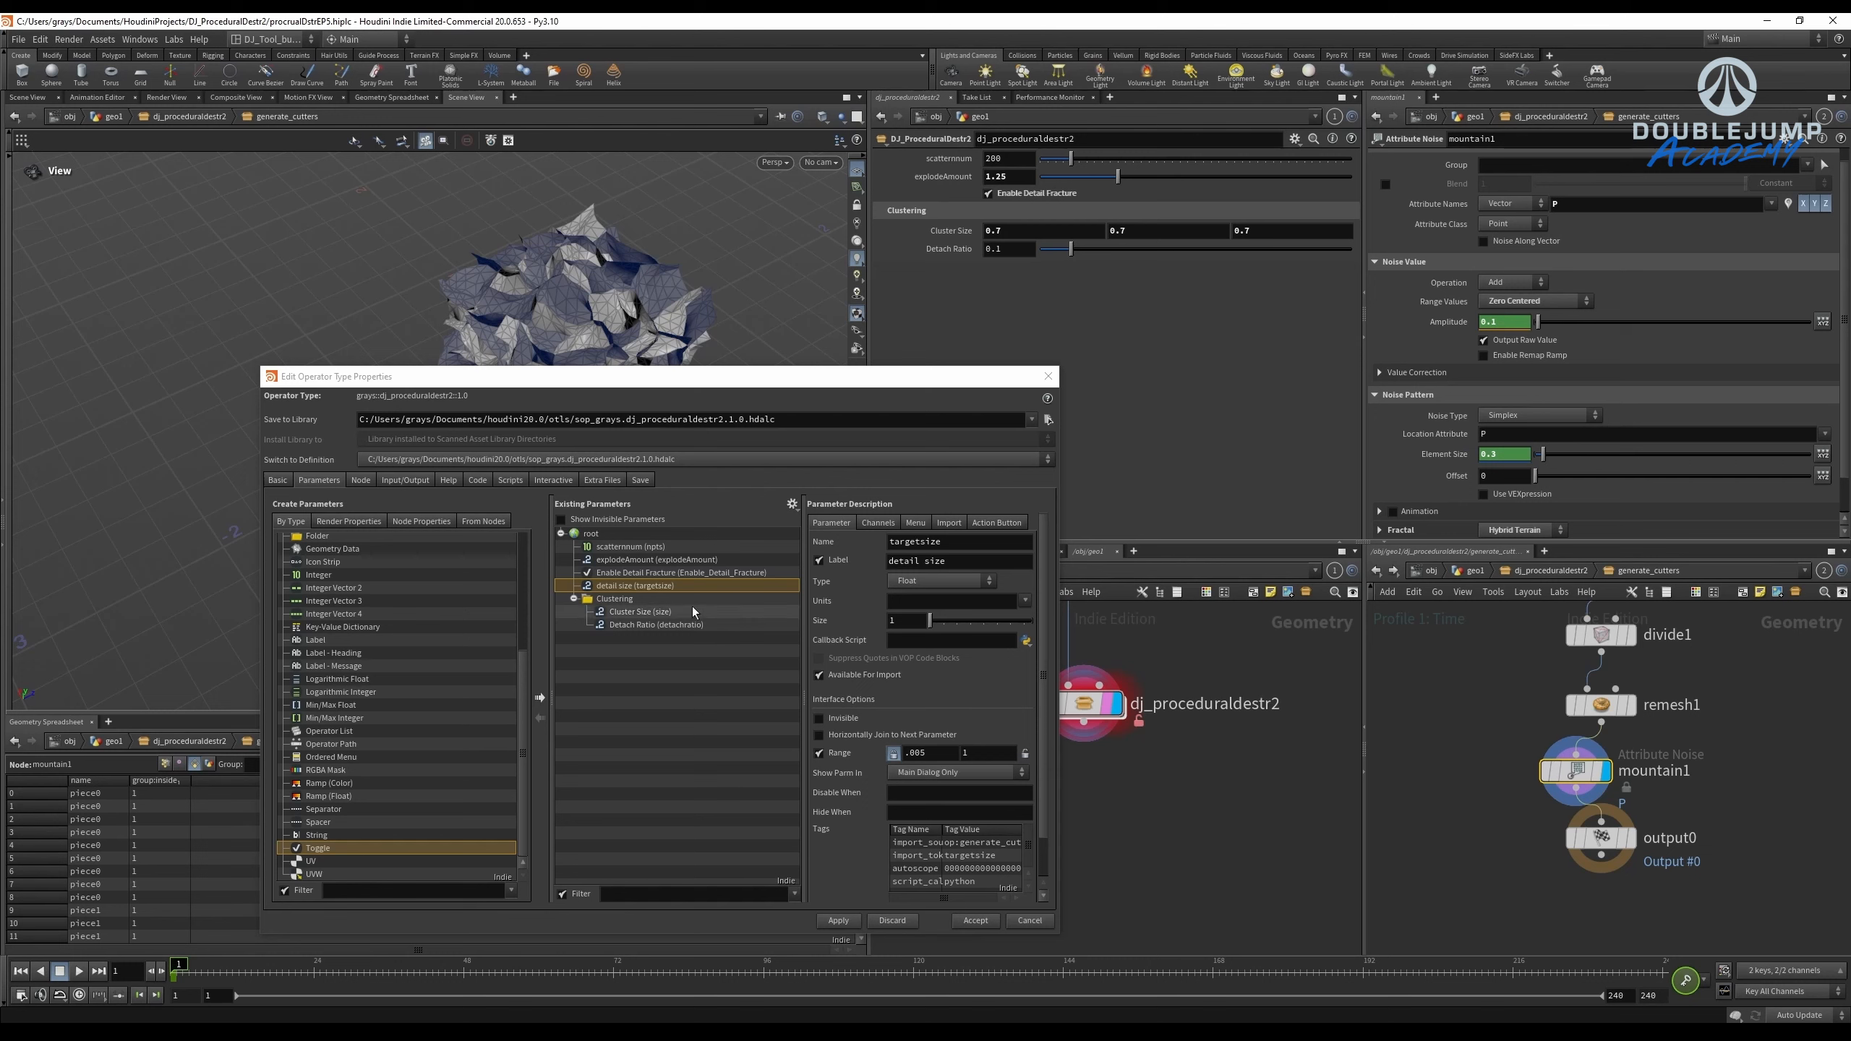
key(ctrl+z)
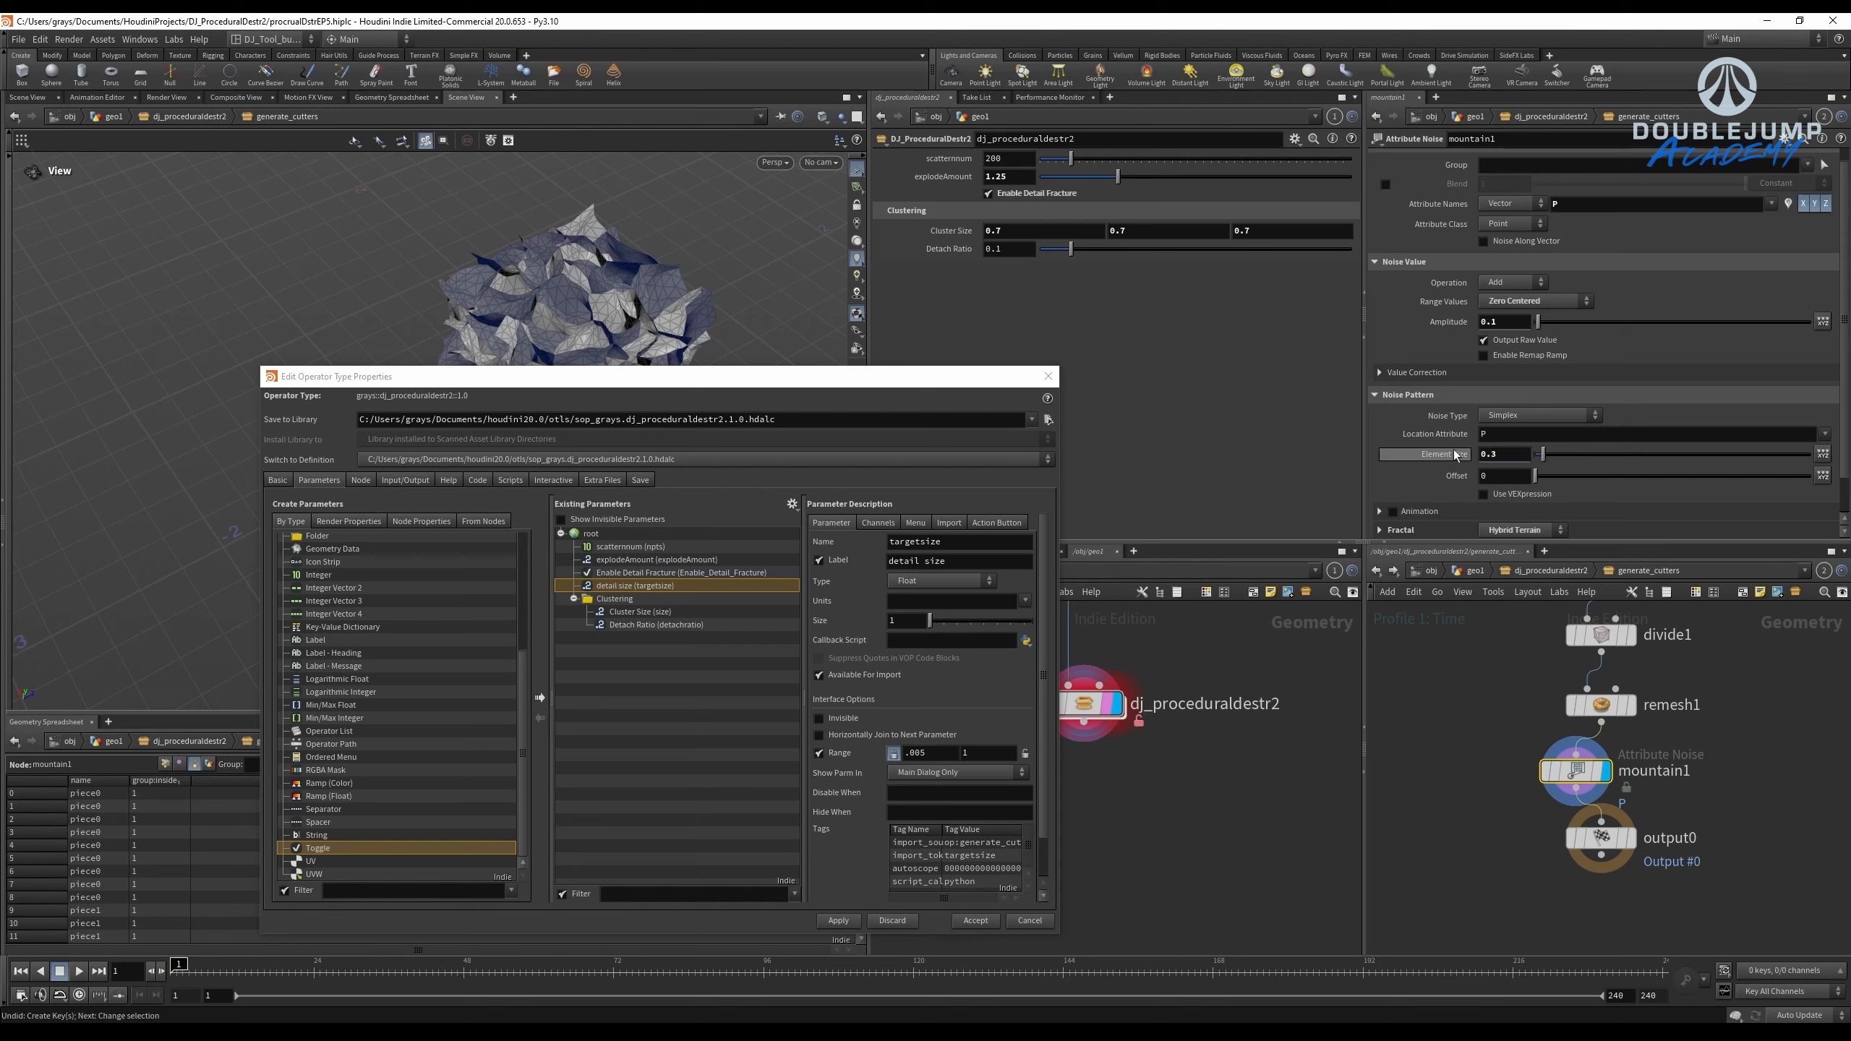
drag(1434, 453, 656, 639)
drag(1449, 321, 633, 592)
shift+click(642, 638)
Add a folder after scatternum in the asset parameters and label it "Detail Fracture".
click(631, 546)
scroll(438, 729, up, 5)
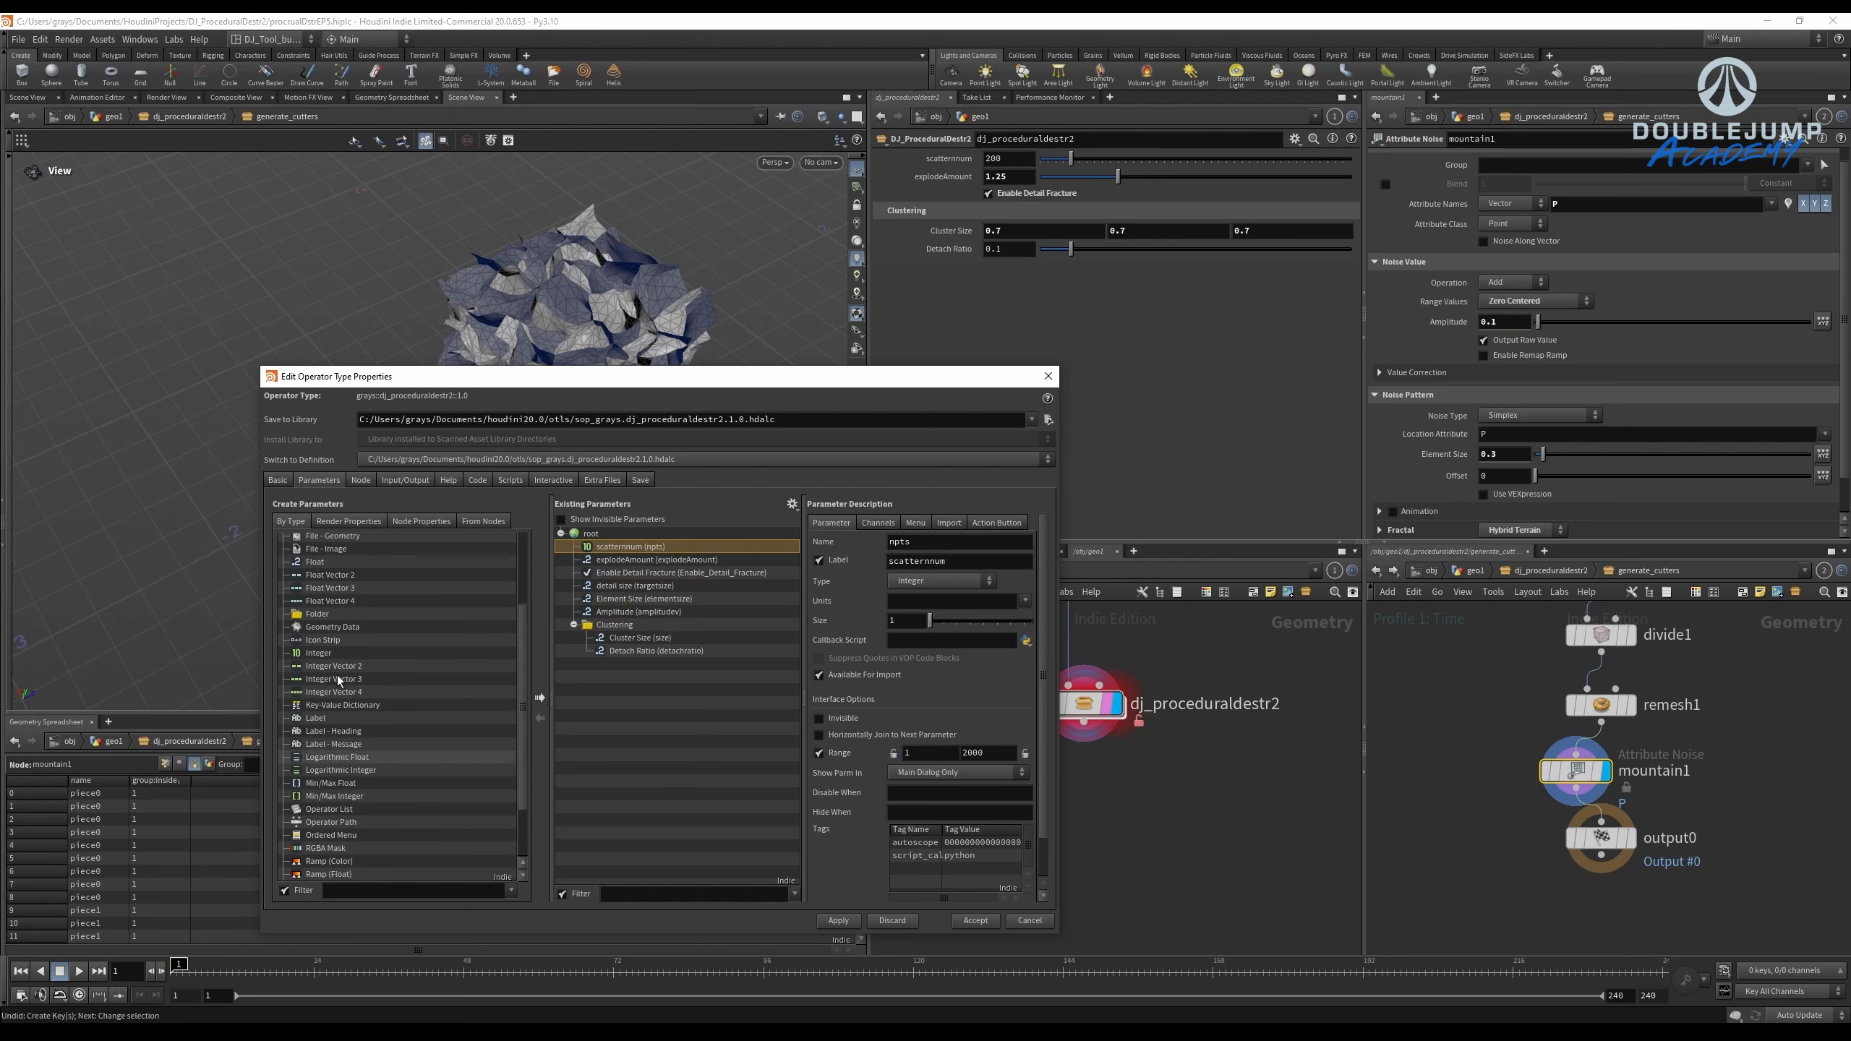
click(539, 697)
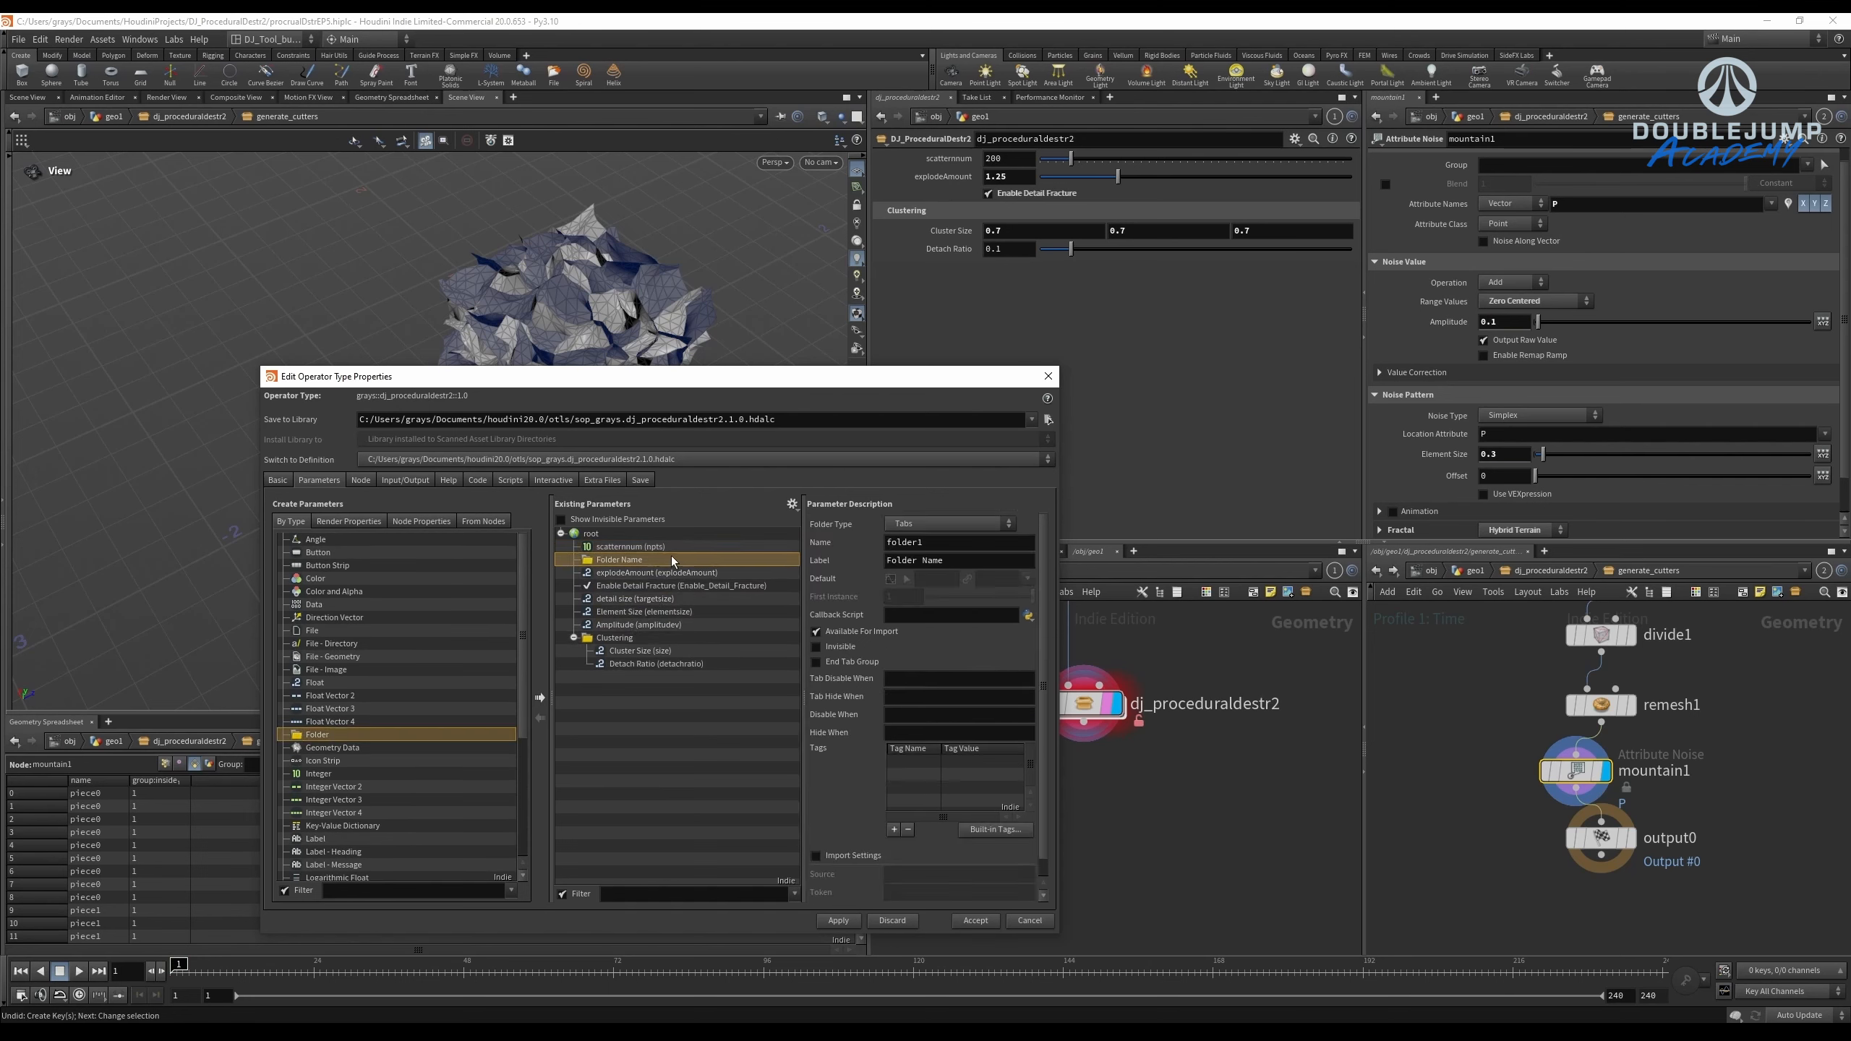
double_click(640, 560)
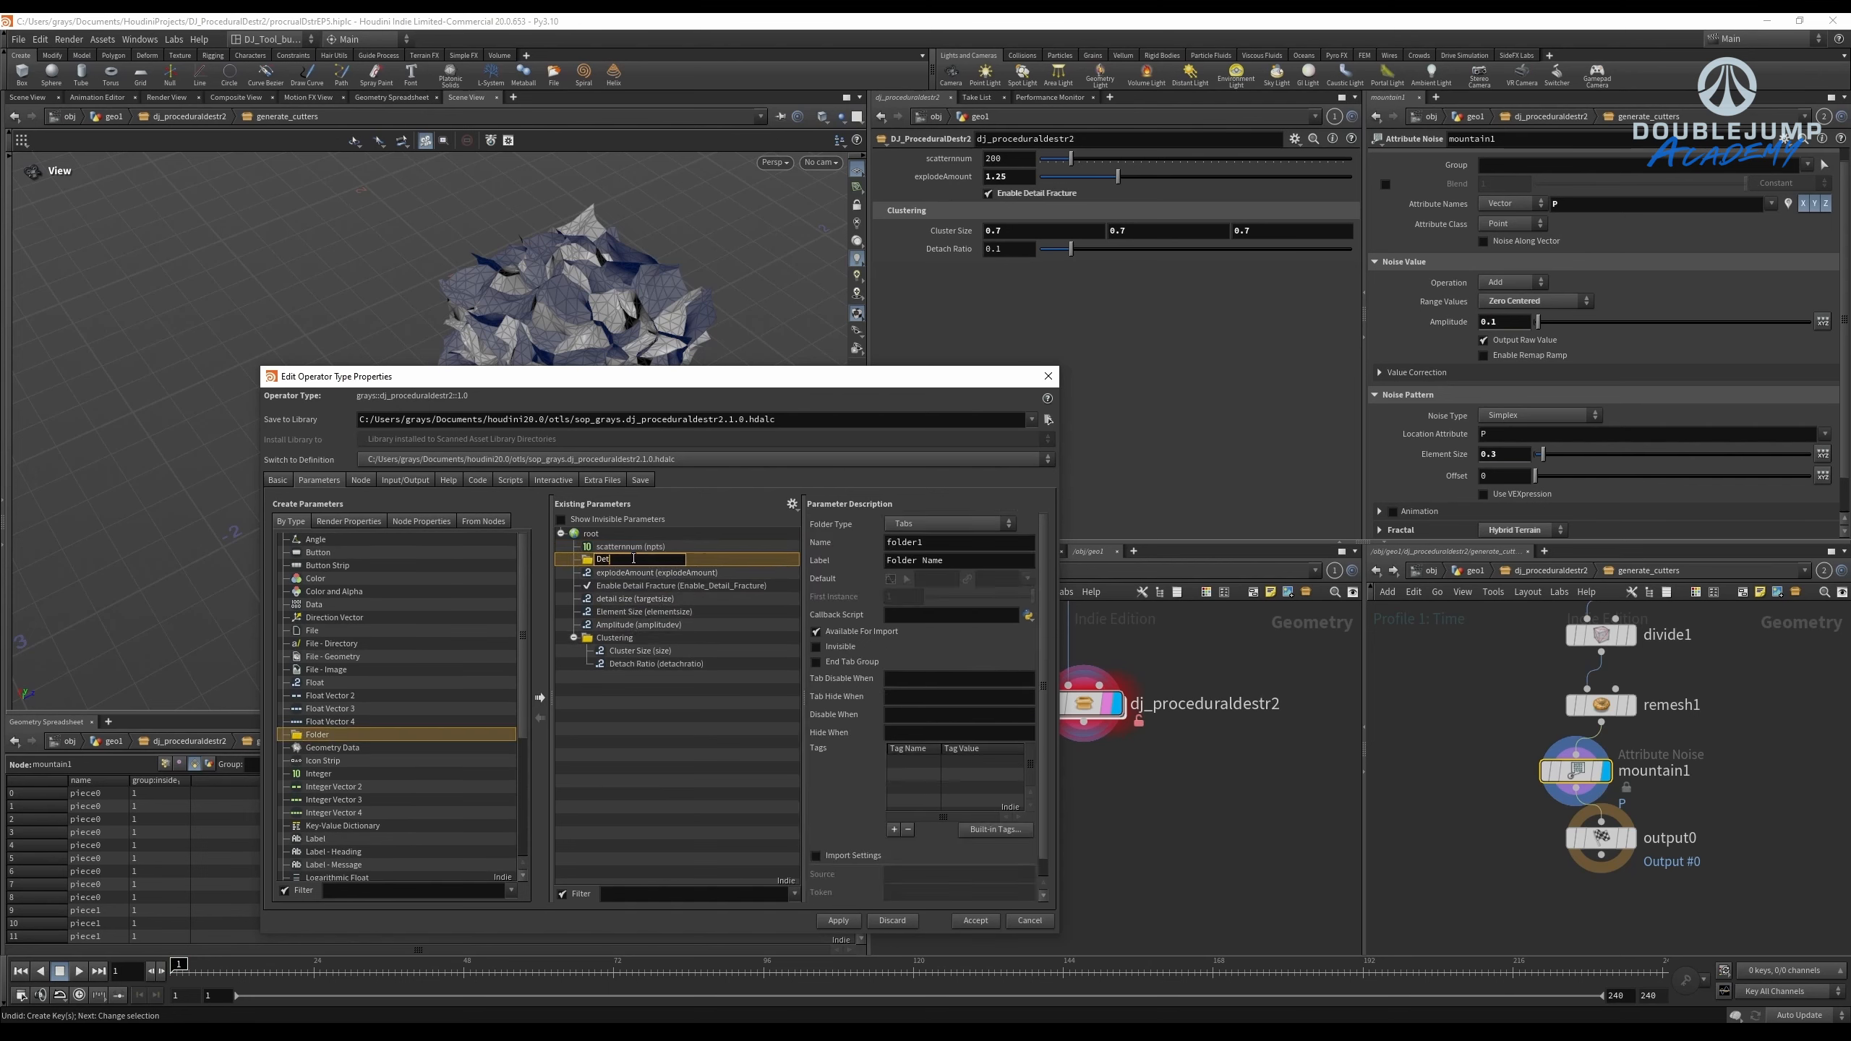
key(Return)
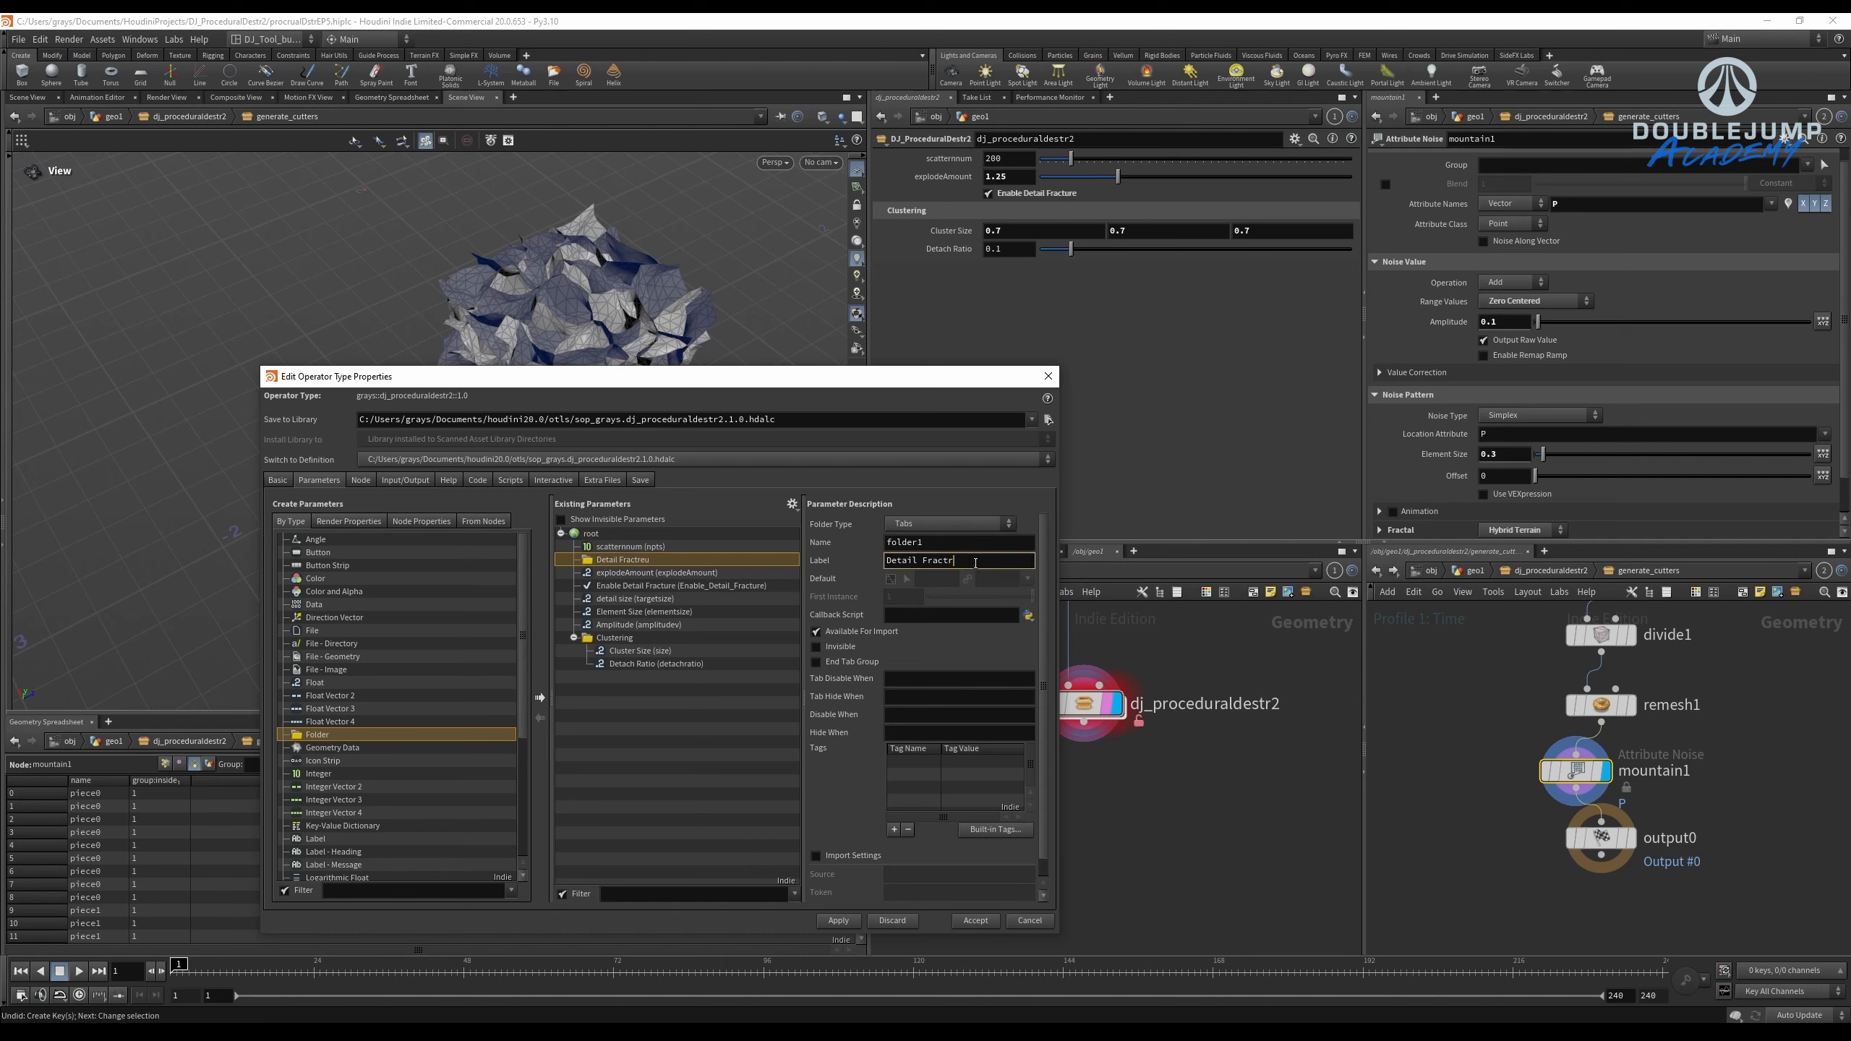
Move Enable Detail Fracture, detail size, Element Size and Amplitude into the Detail Fracture folder.
click(658, 601)
shift+click(653, 612)
shift+click(649, 624)
ctrl+click(658, 586)
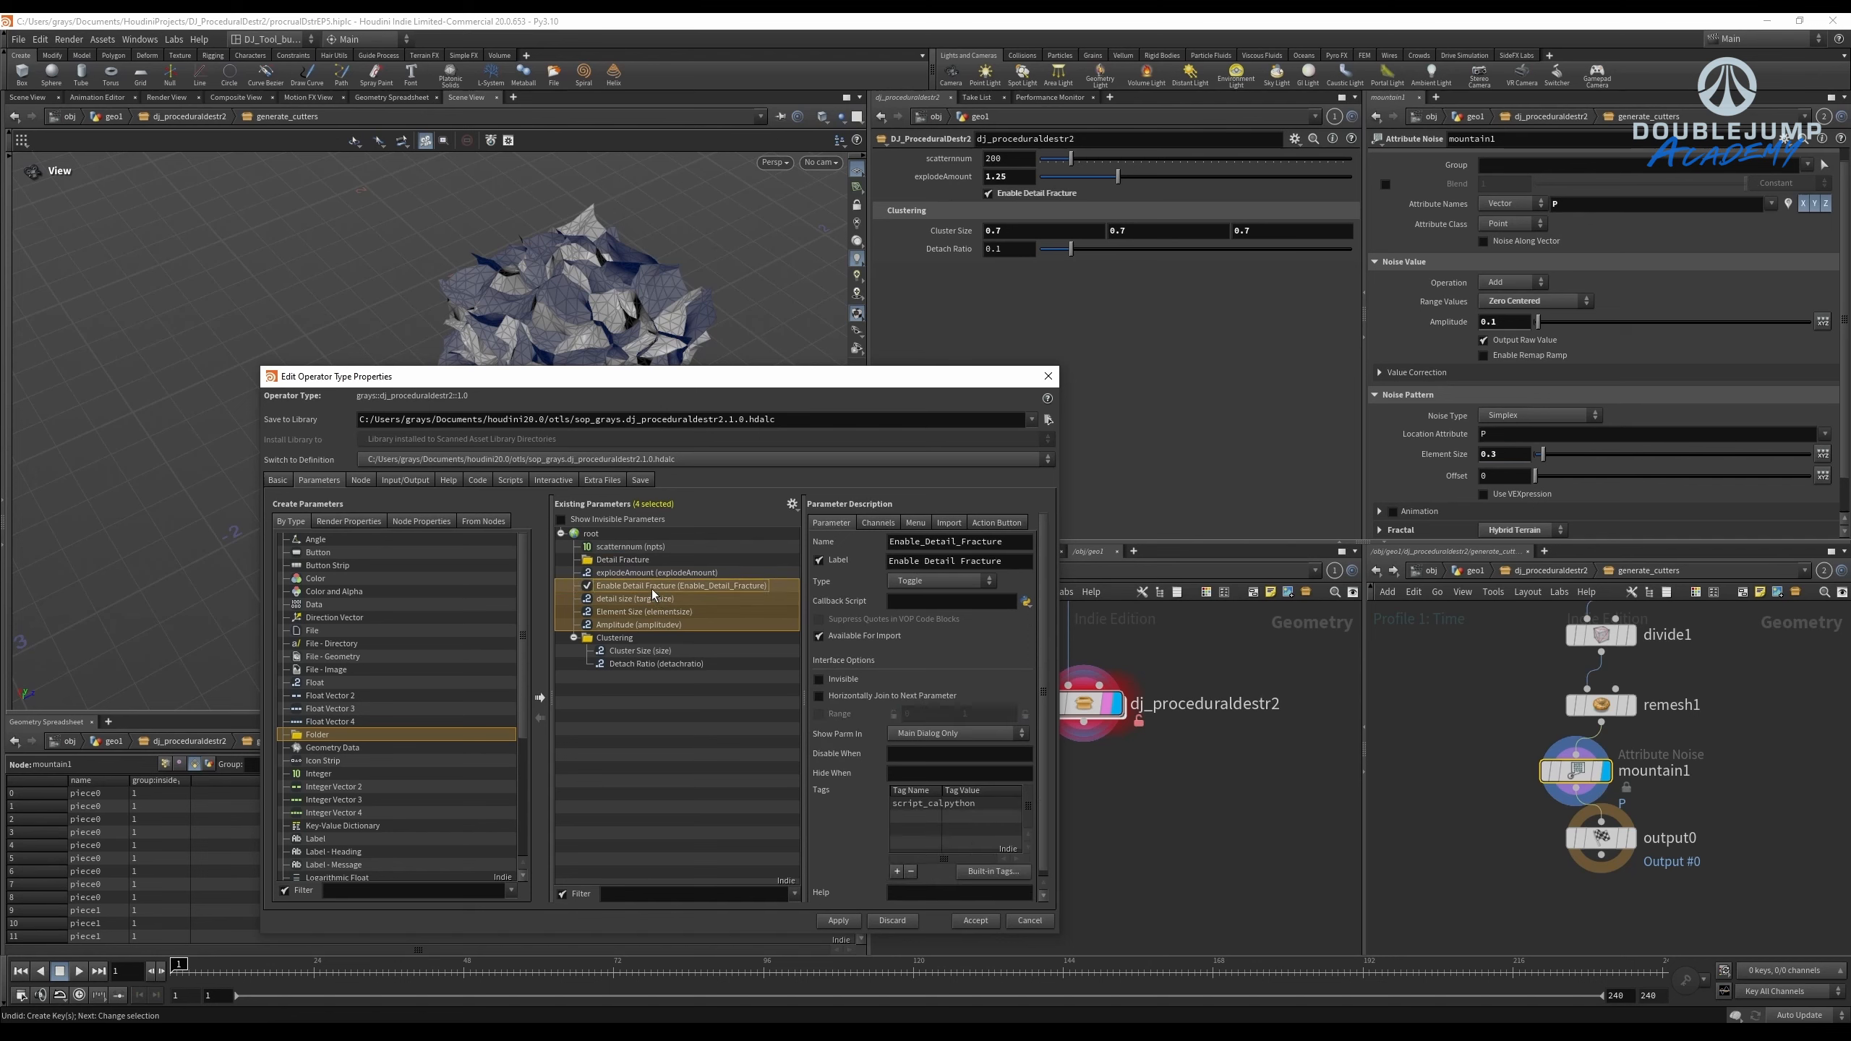
drag(658, 586, 671, 555)
Review the promoted detail size, Element Size and Amplitude parameters and compare them with mountain1's noise settings.
click(625, 587)
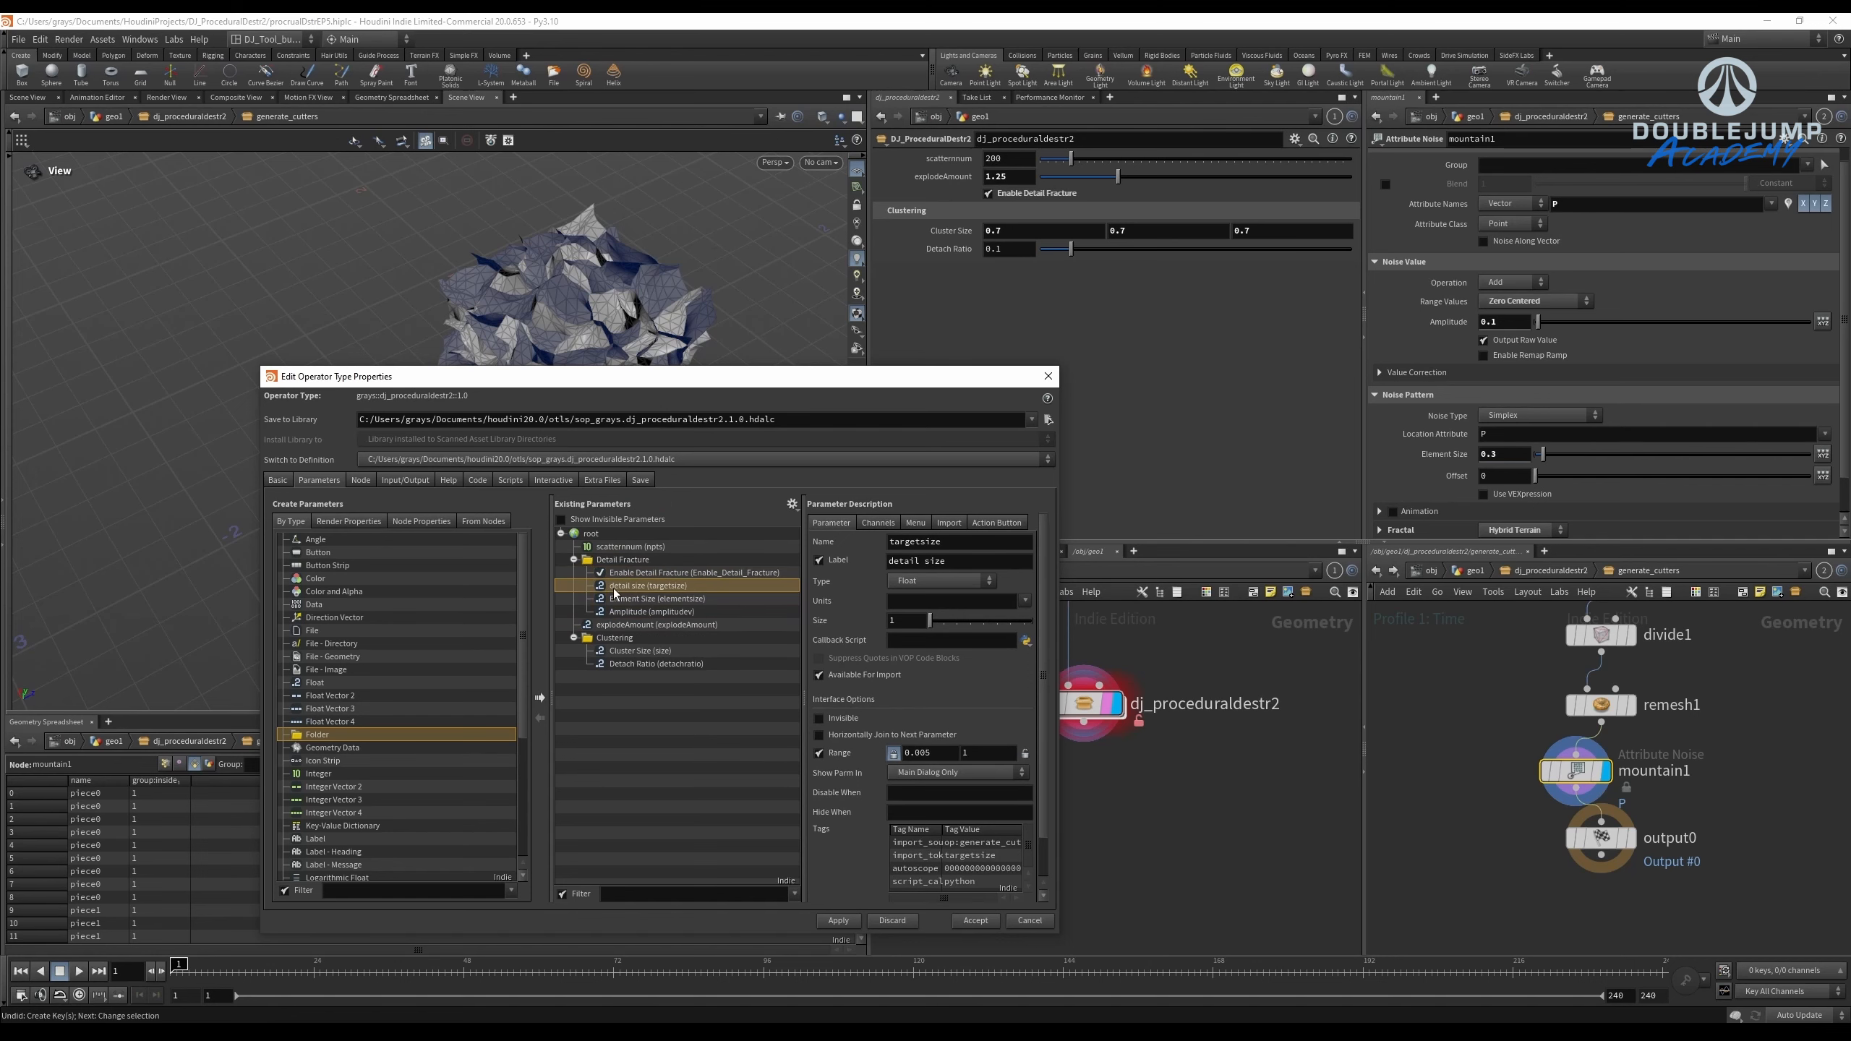
click(648, 600)
click(674, 614)
scroll(1468, 737, down, 3)
middle_drag(1176, 679, 1230, 677)
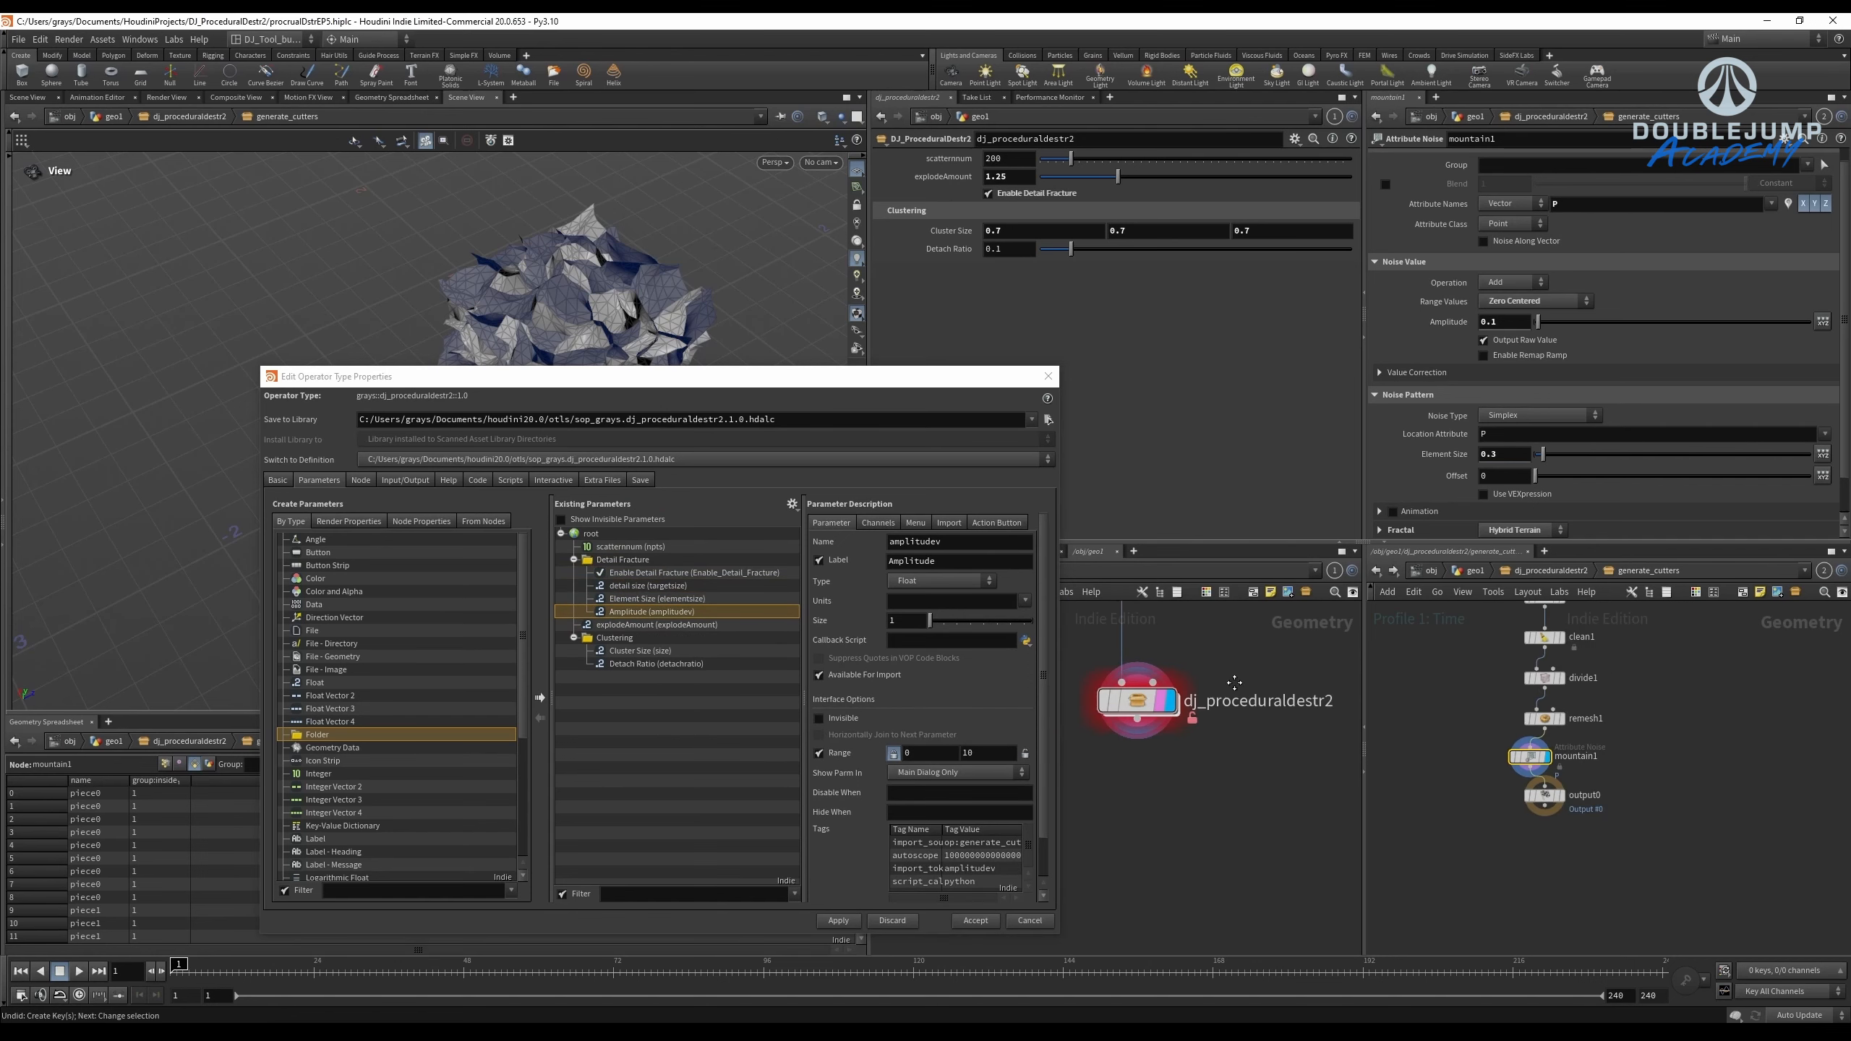
scroll(1224, 678, down, 1)
middle_drag(1455, 779, 1499, 751)
drag(1499, 751, 1622, 757)
scroll(1433, 373, down, 3)
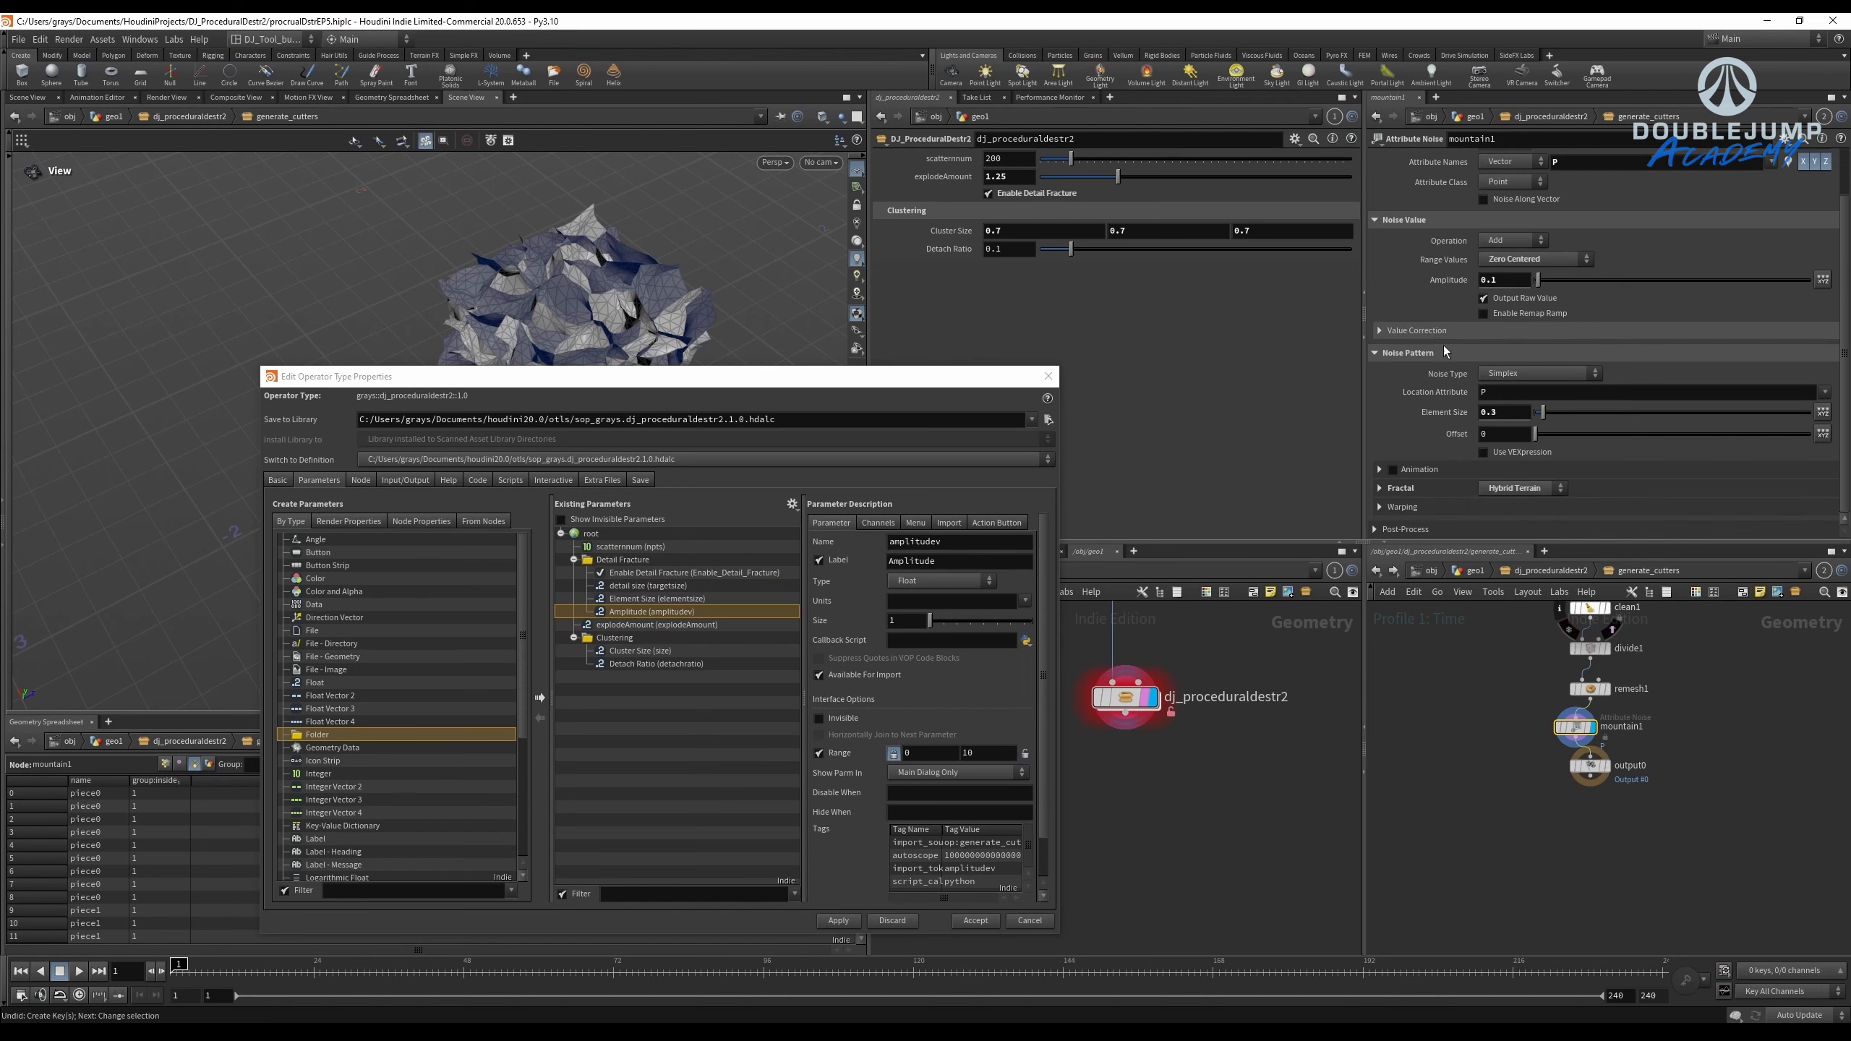
scroll(1475, 338, up, 4)
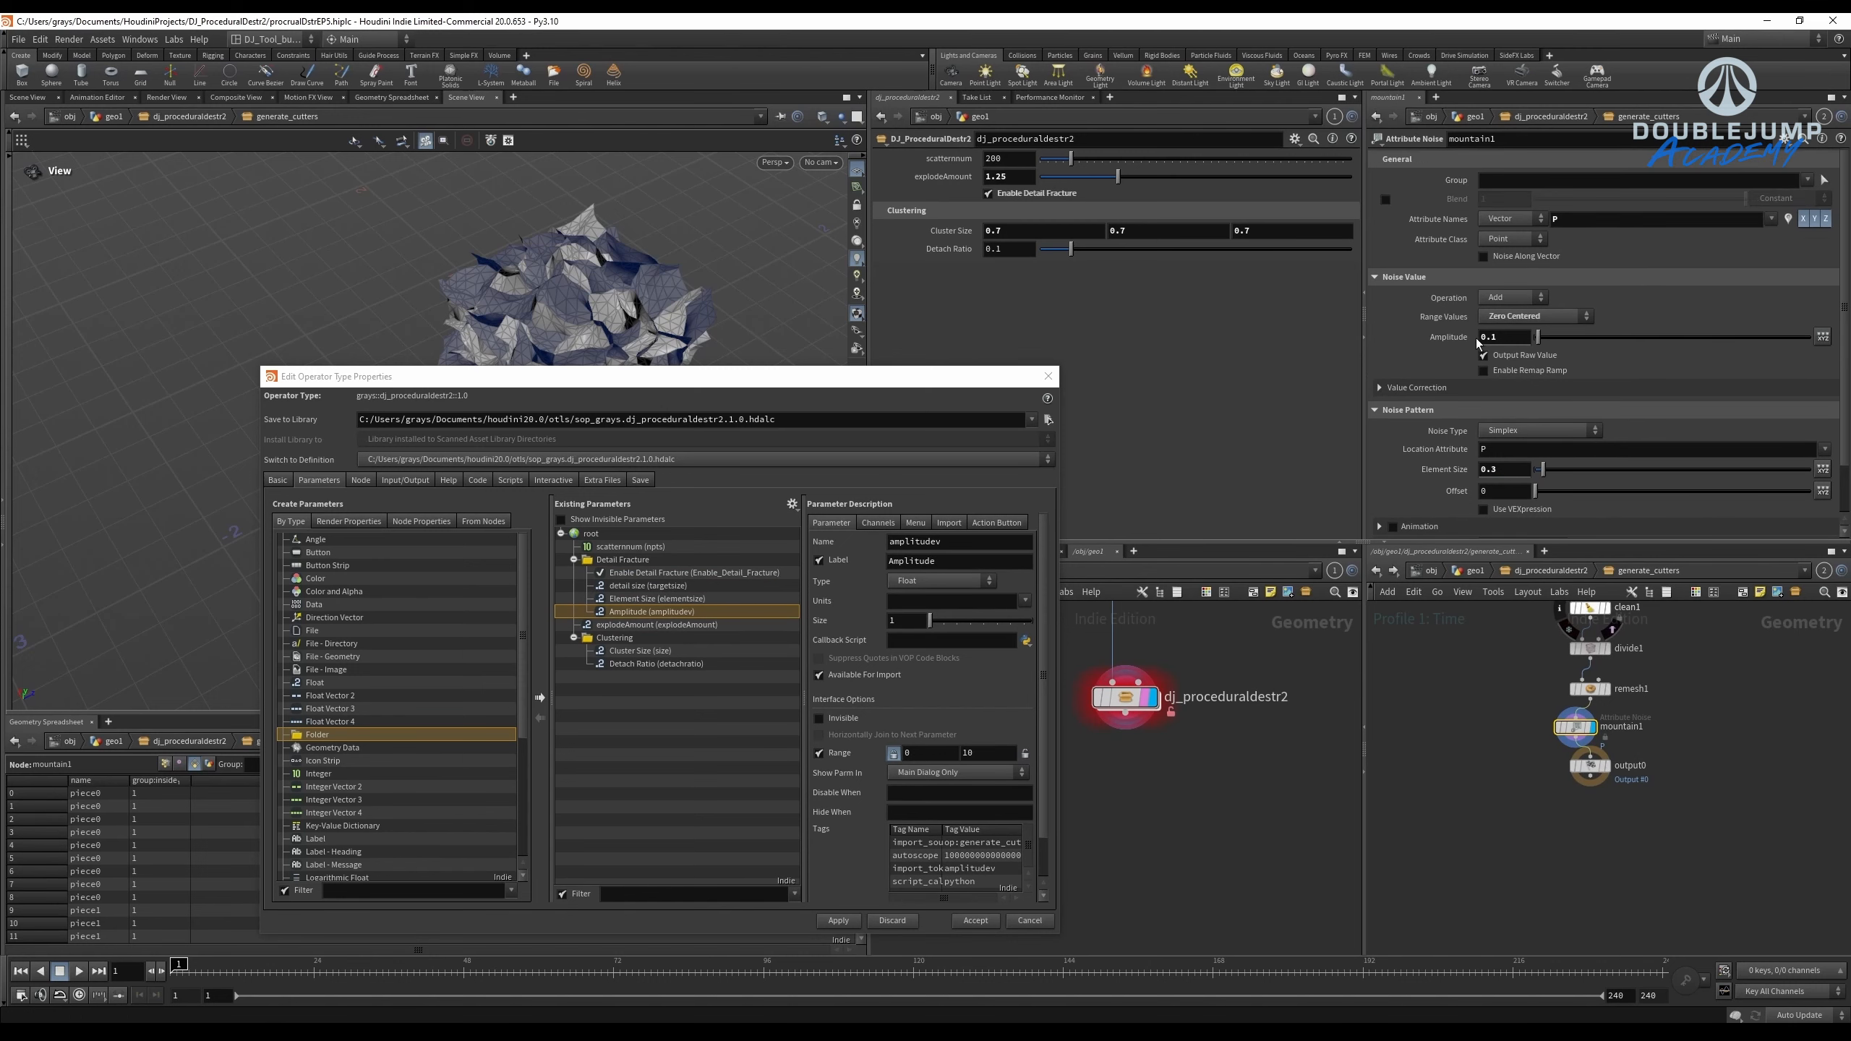
Inspect the boolean_fracture subnetwork and its booleanfracture2 settings for further controls, and return to the asset network.
click(1560, 572)
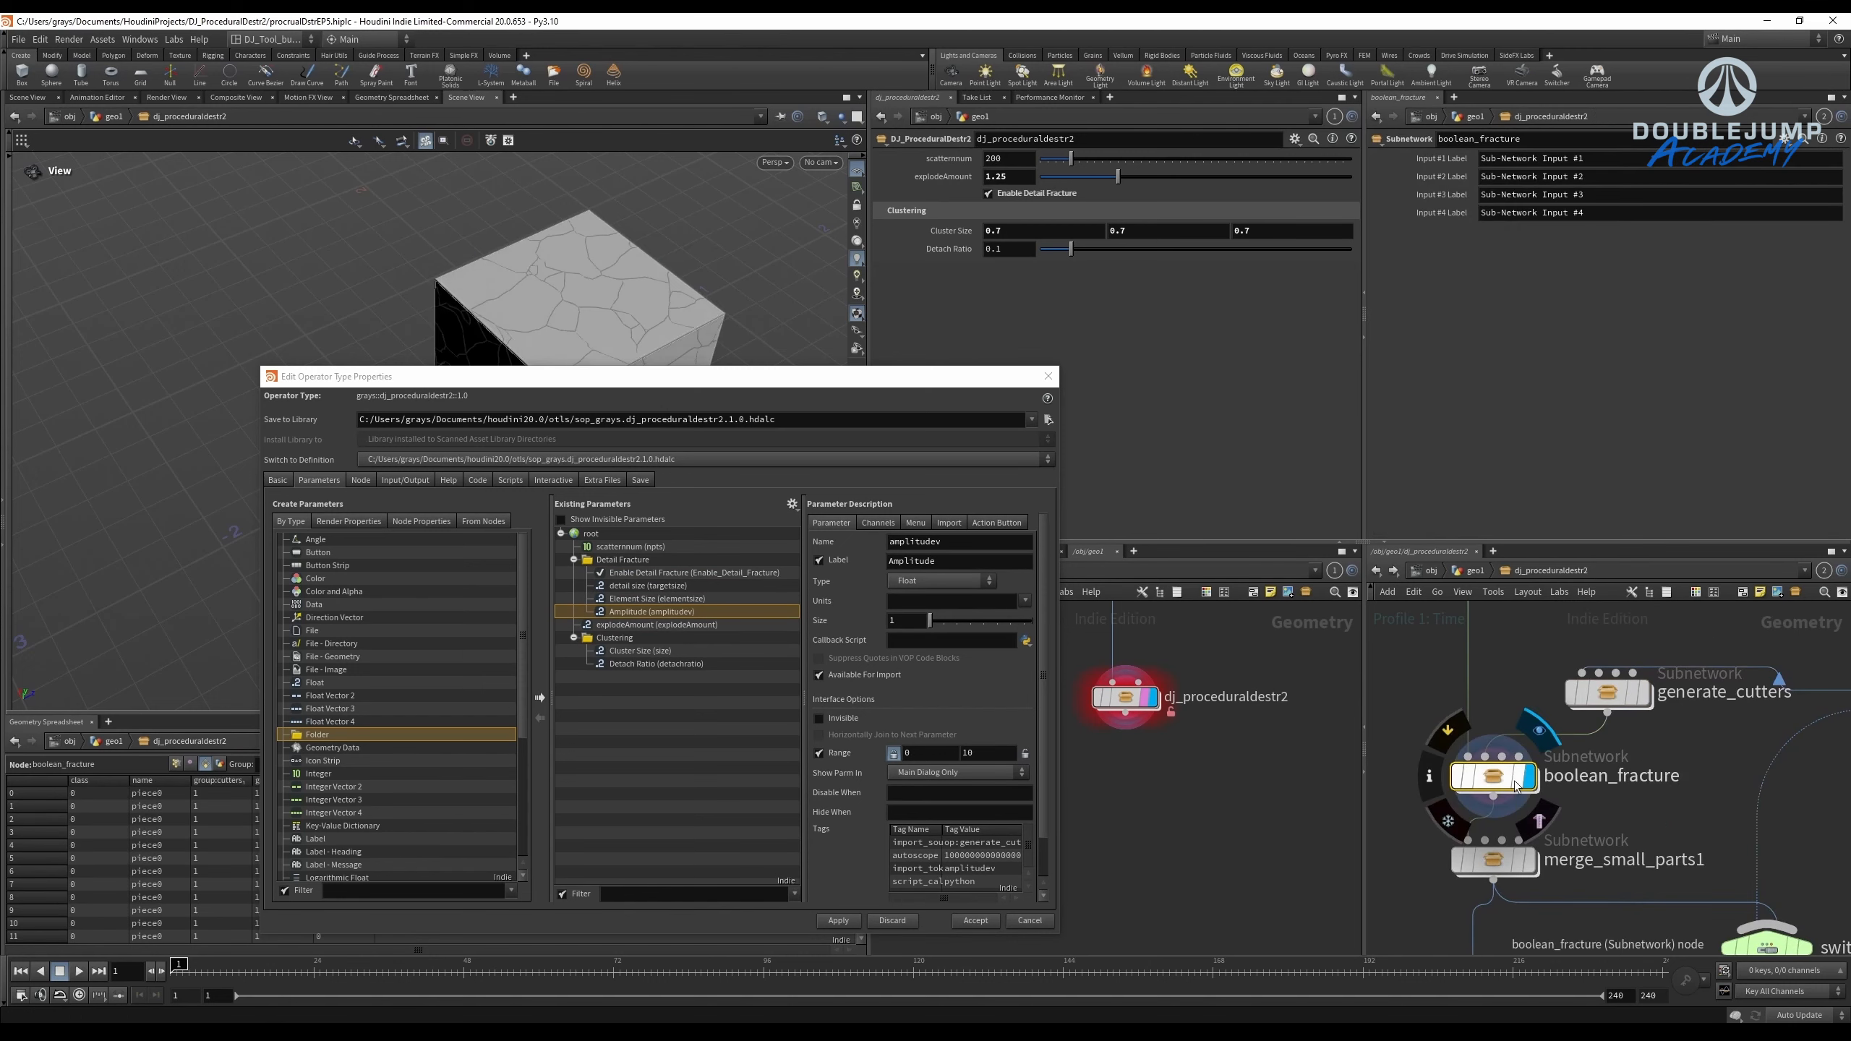
double_click(1494, 777)
scroll(1571, 886, down, 4)
middle_drag(1519, 736, 1456, 920)
middle_click(1542, 846)
middle_drag(1481, 683, 1551, 938)
scroll(1551, 937, down, 3)
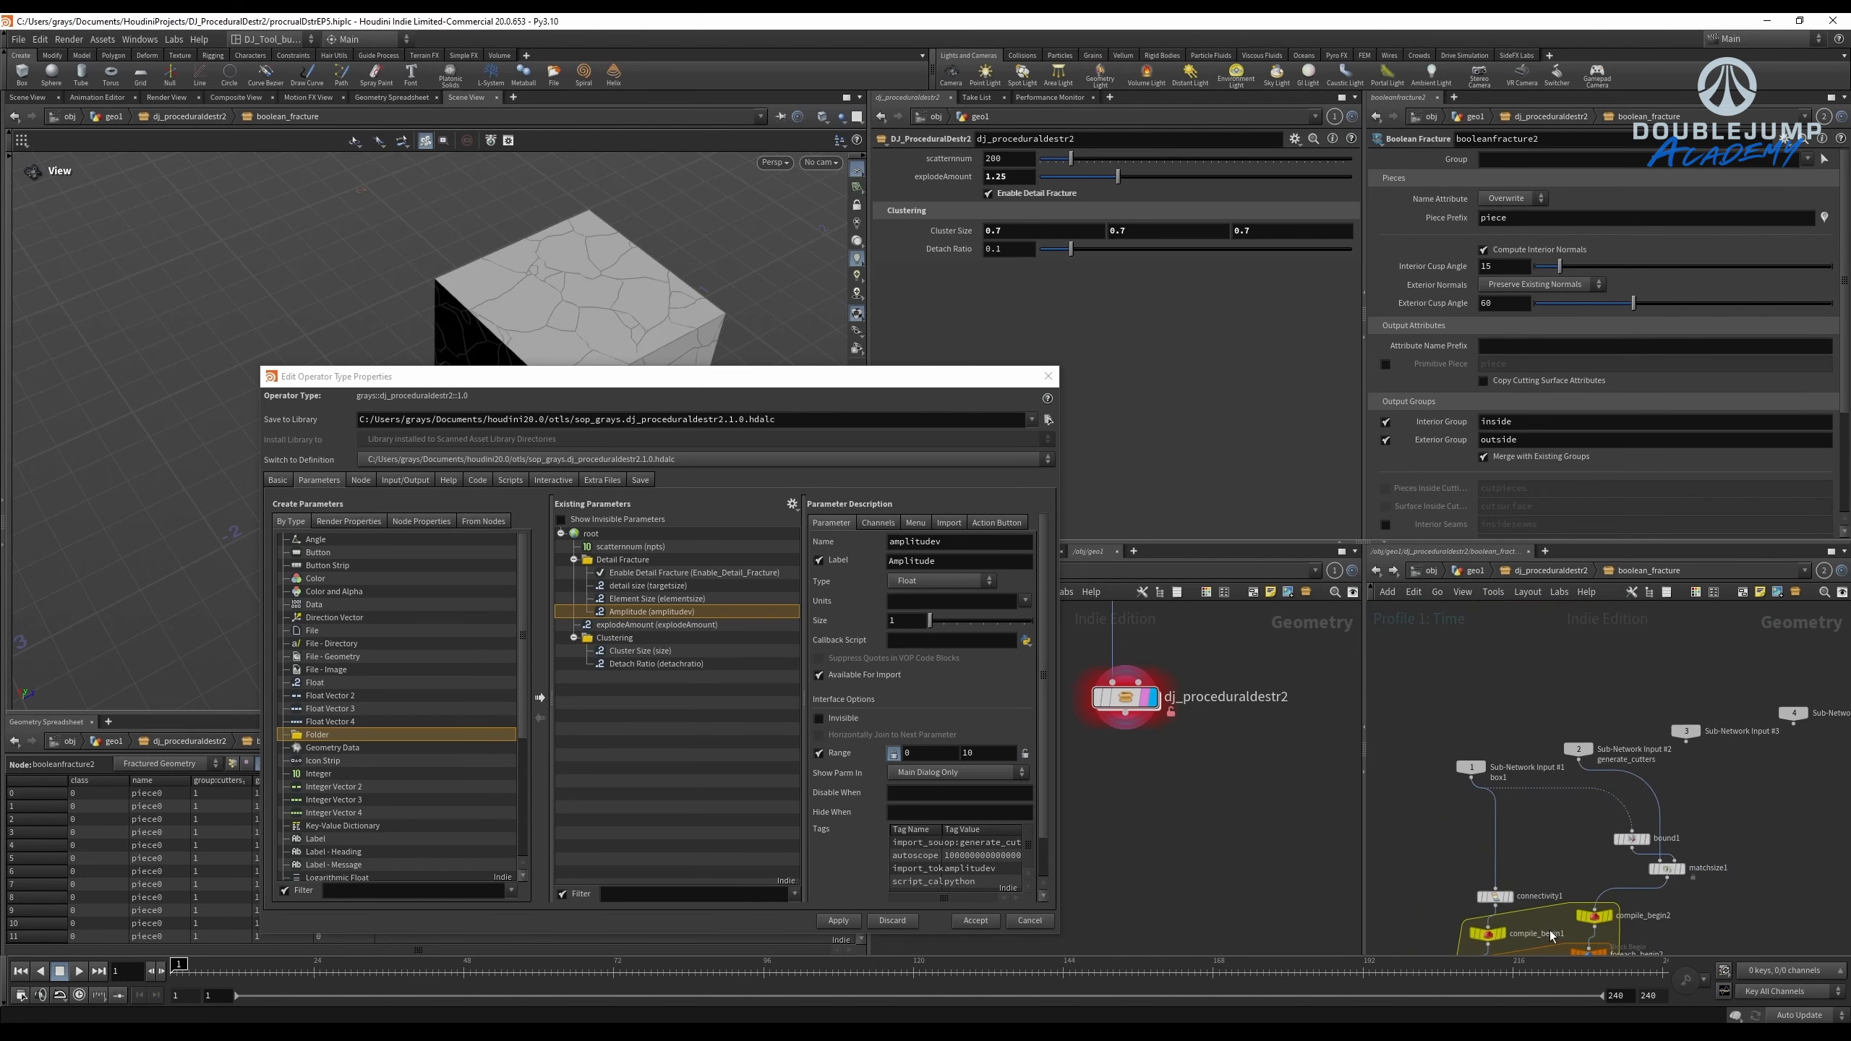
key(u)
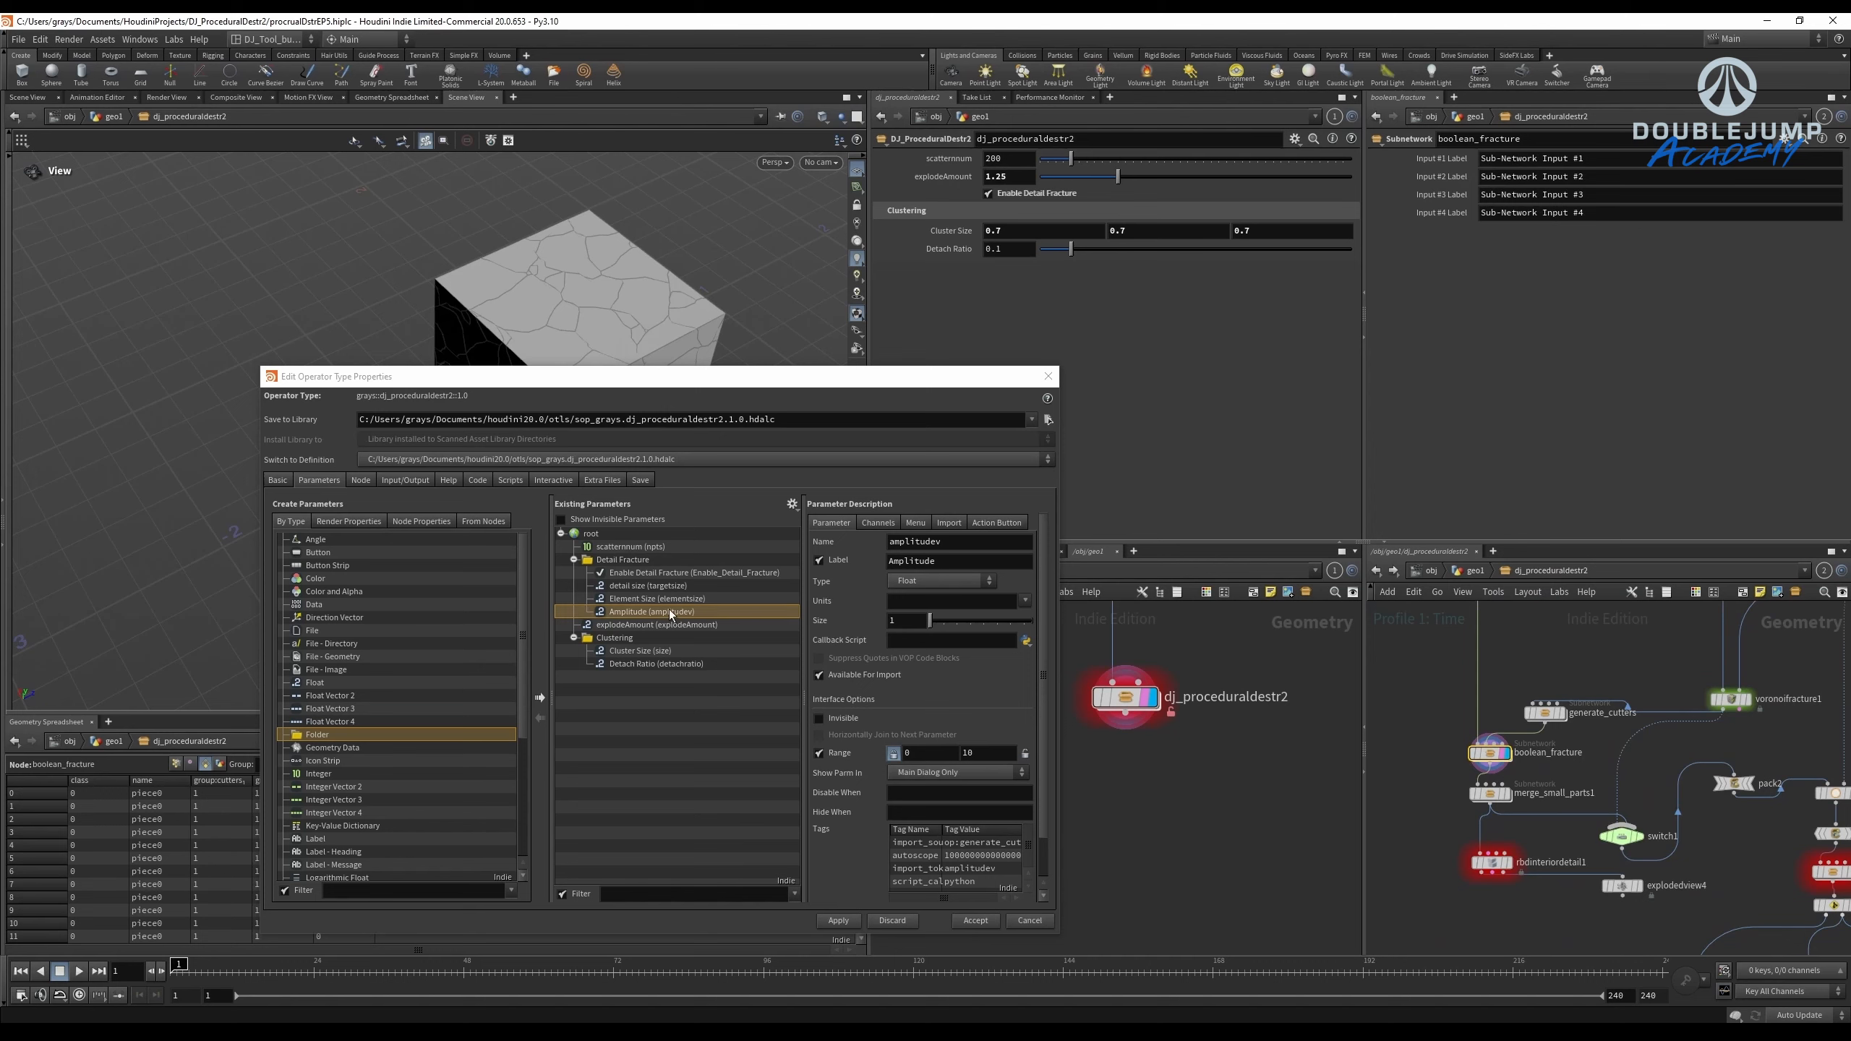
Apply the new Detail Fracture parameters to the asset and check the settings of the detail size parameter.
click(651, 597)
click(640, 587)
drag(771, 386, 812, 415)
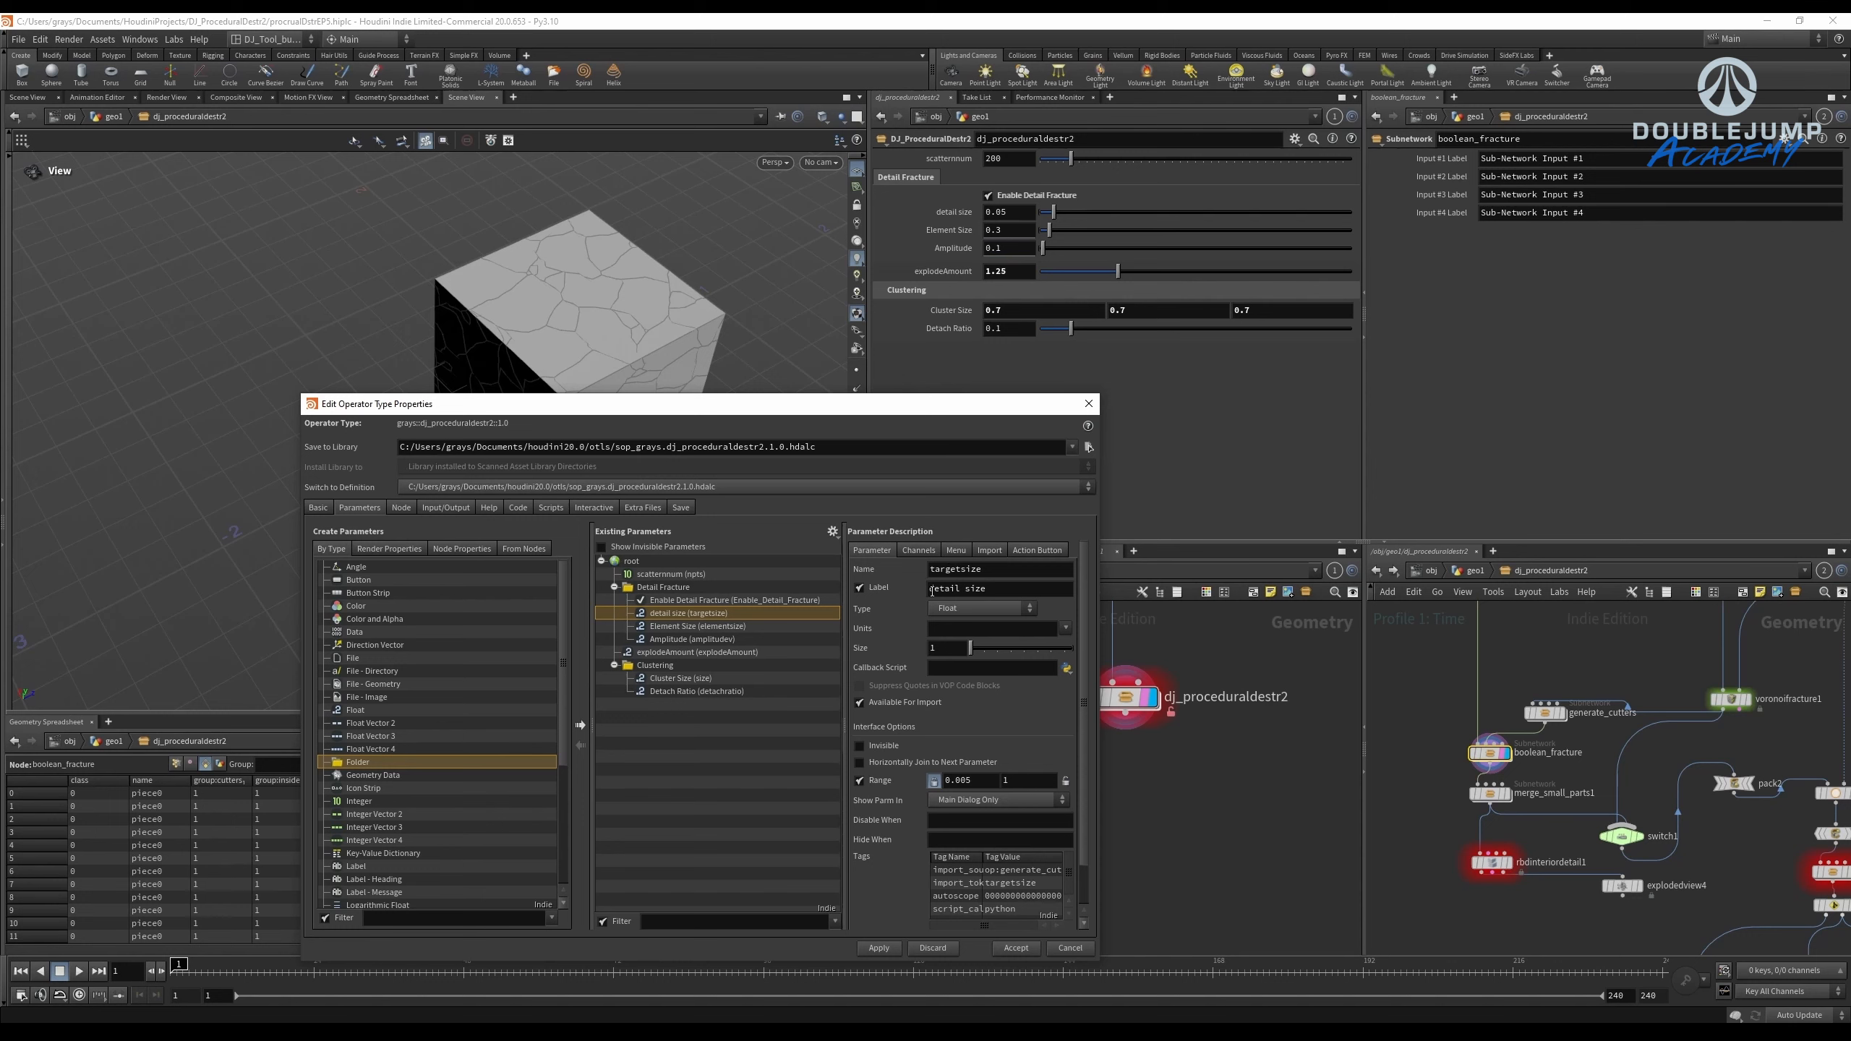
click(941, 610)
click(845, 657)
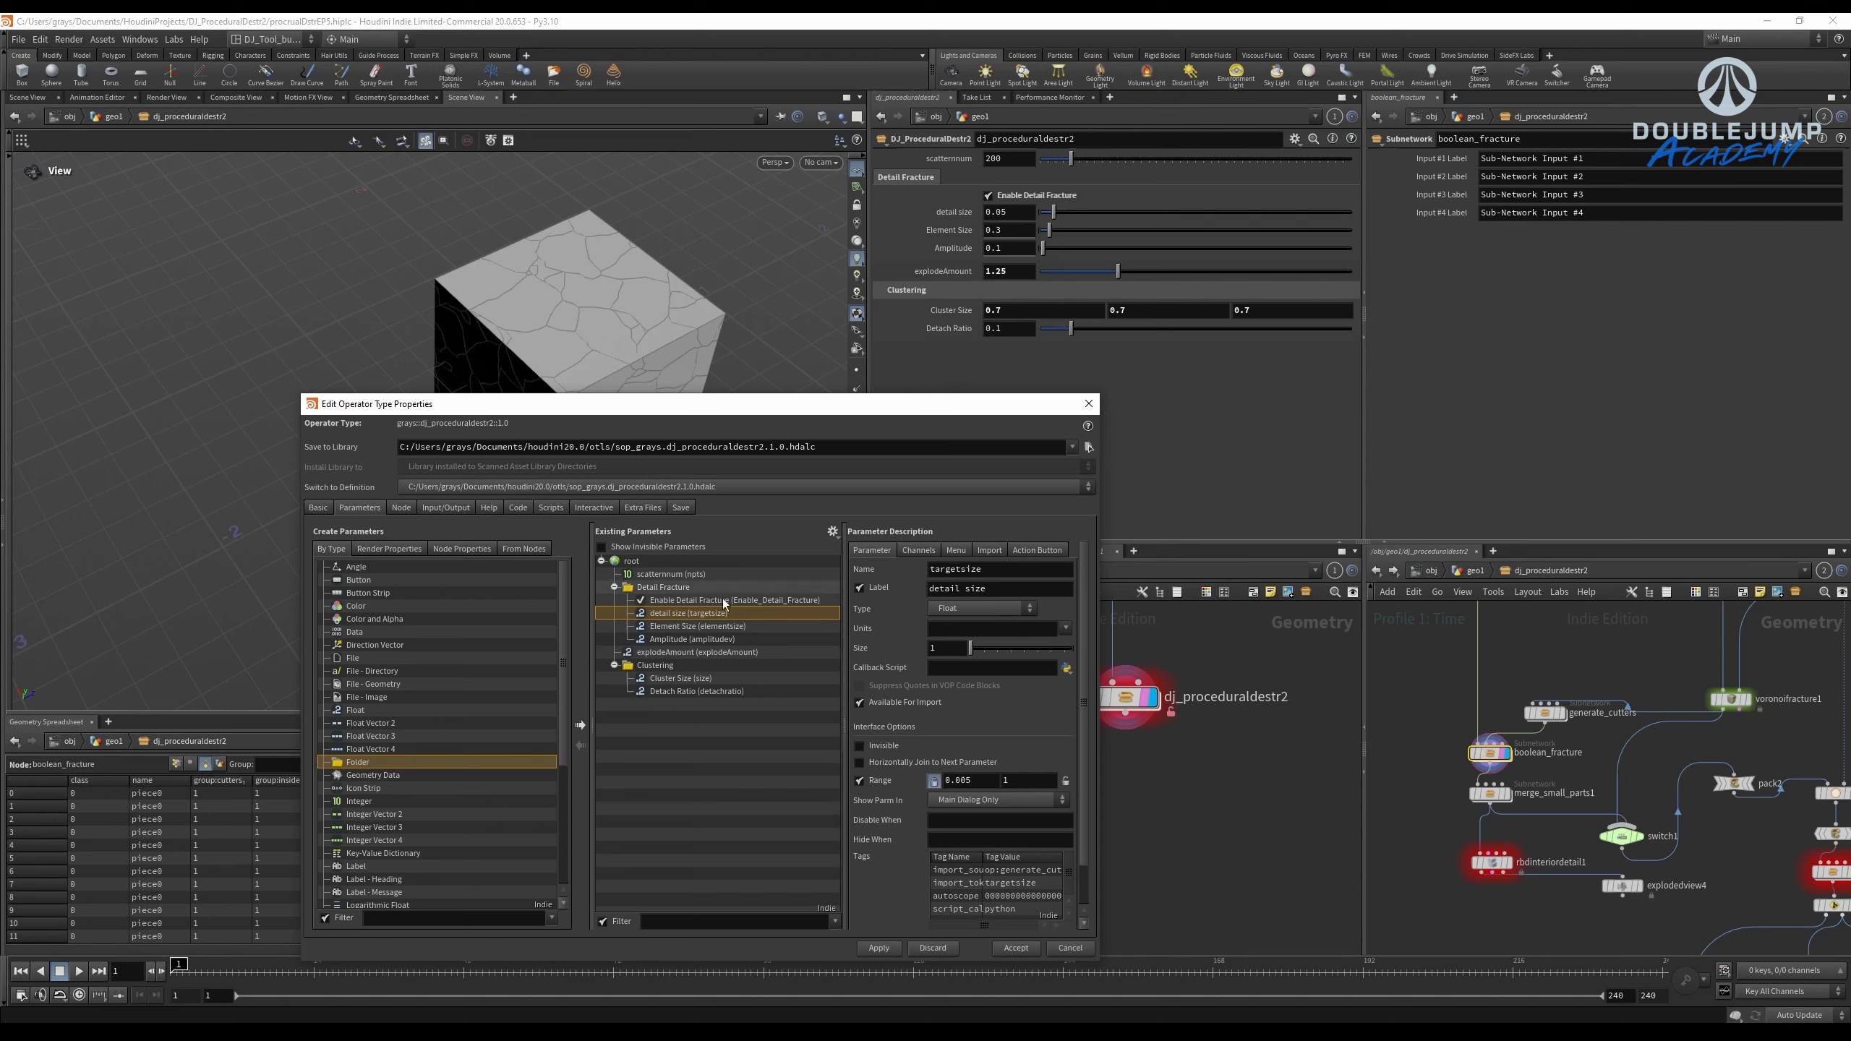
Set the Detail Fracture folder type to Simple, apply the change and move the type properties dialog aside.
click(659, 588)
click(977, 552)
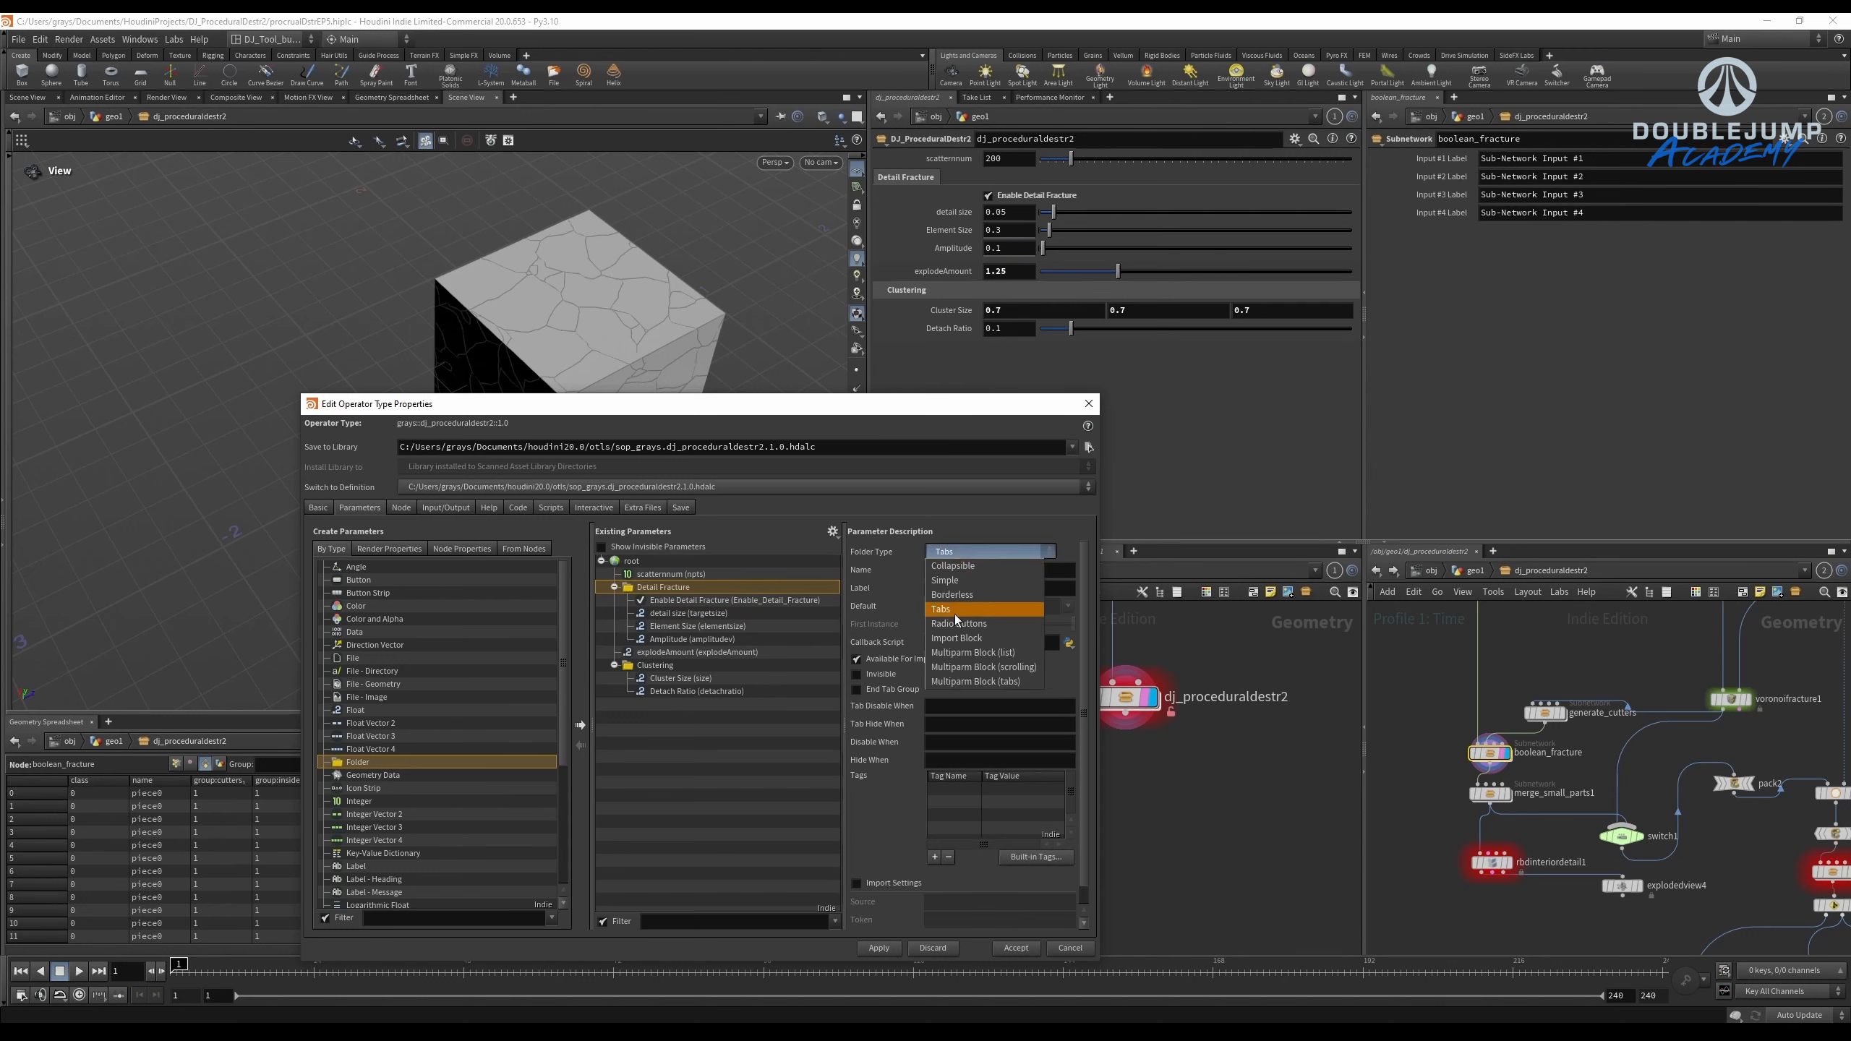
click(944, 580)
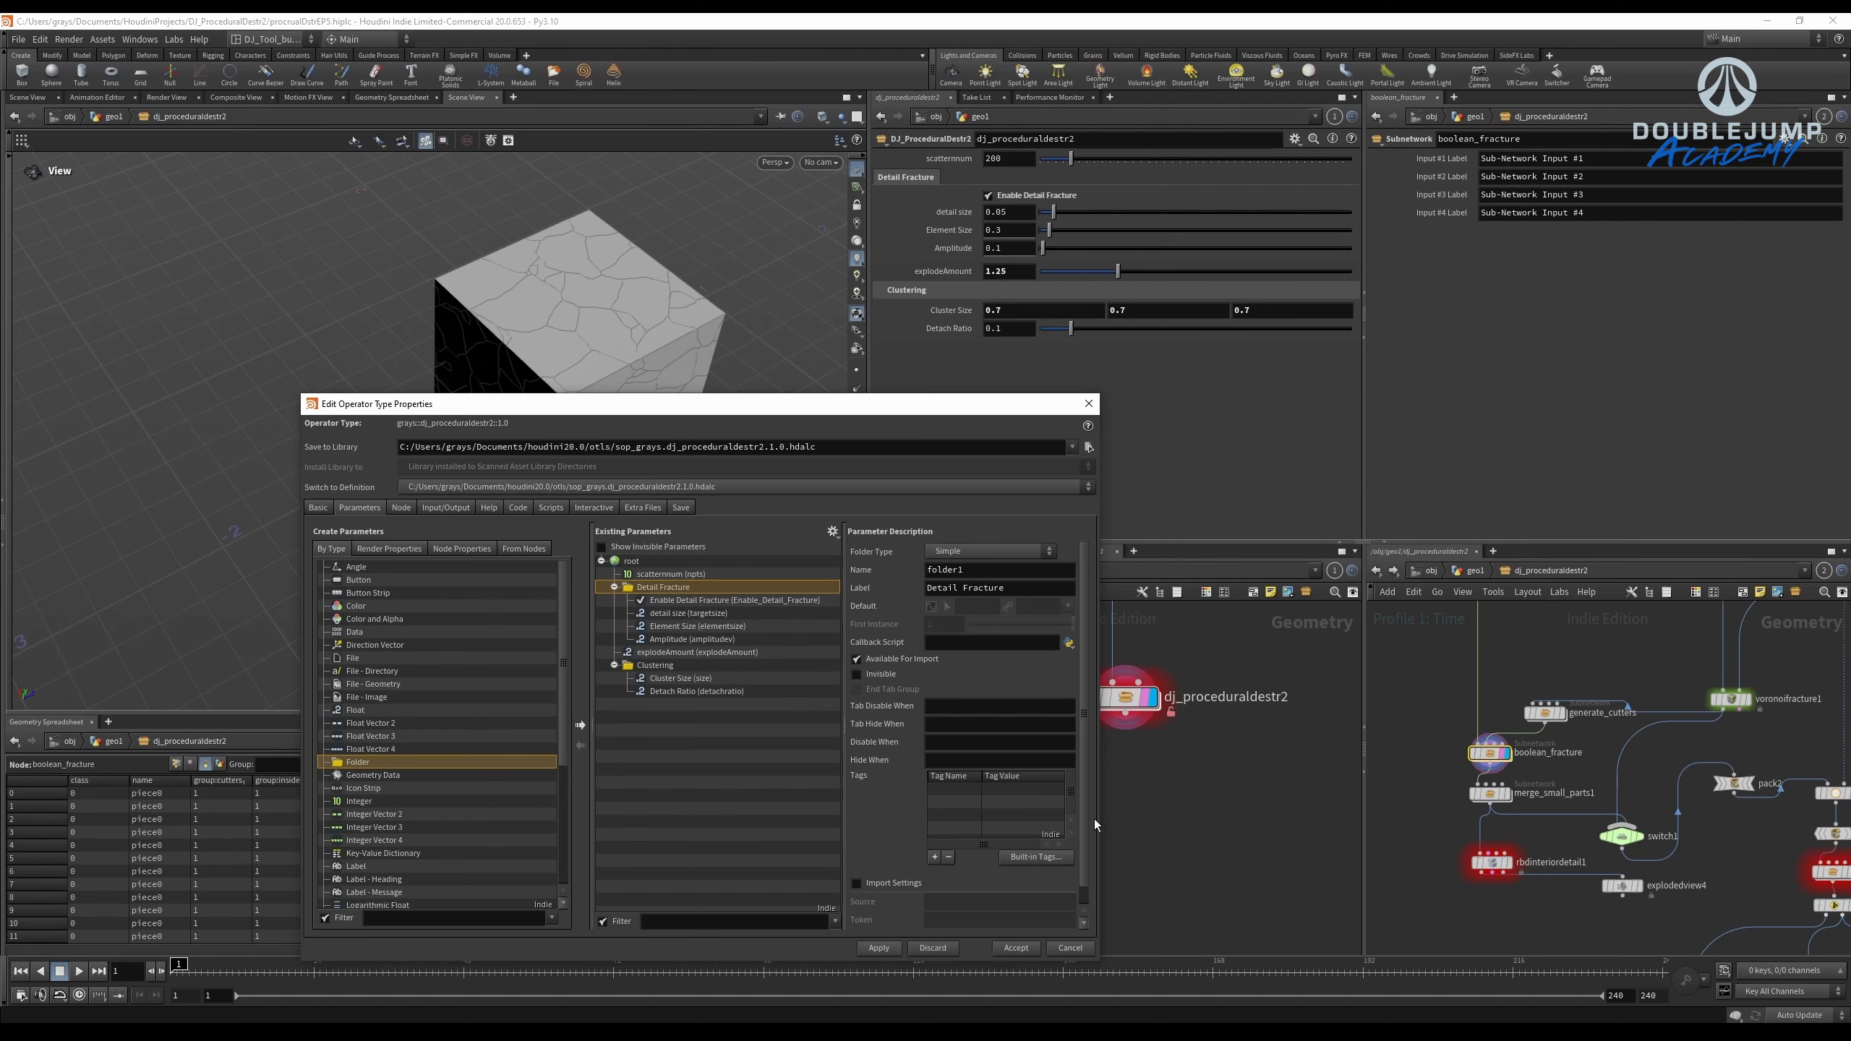
drag(1047, 412, 60, 322)
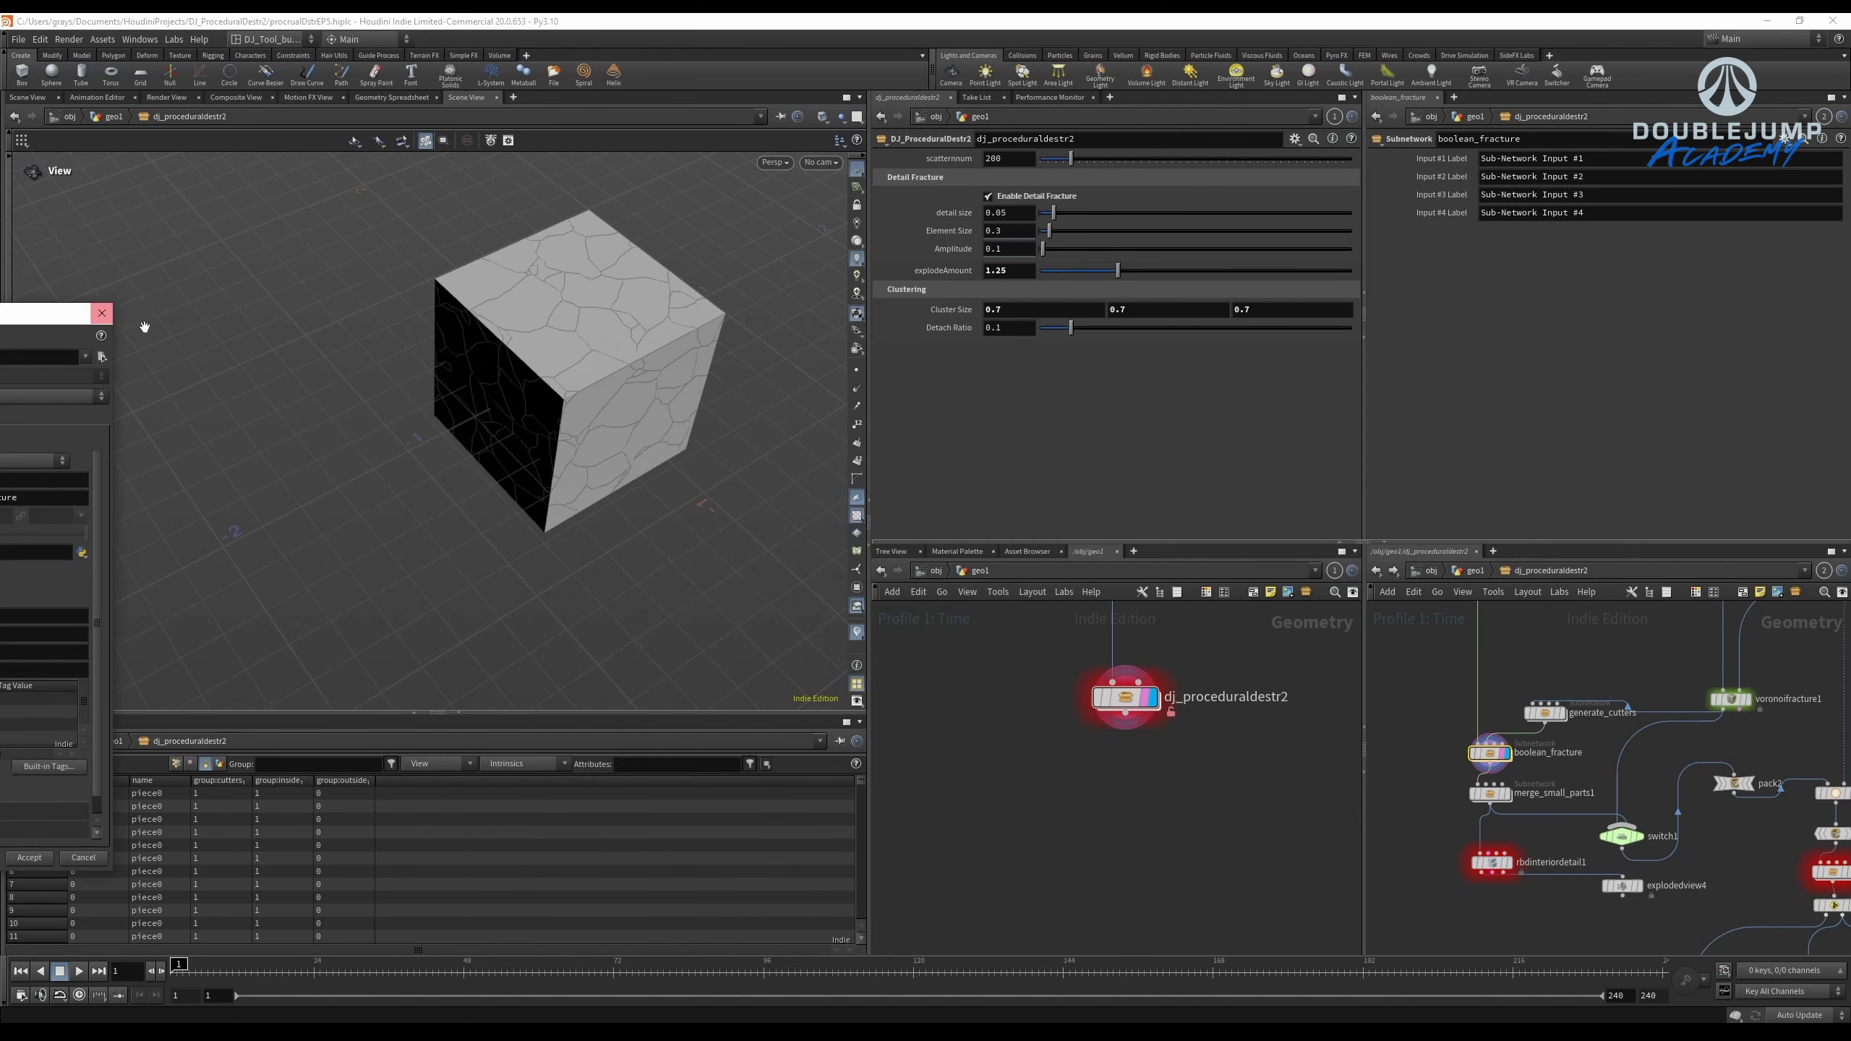
Select dj_proceduraldestr2, collapse the exploded pieces by setting explodeAmount to 0, and raise it to 1.15.
scroll(692, 365, up, 3)
drag(1230, 840, 735, 535)
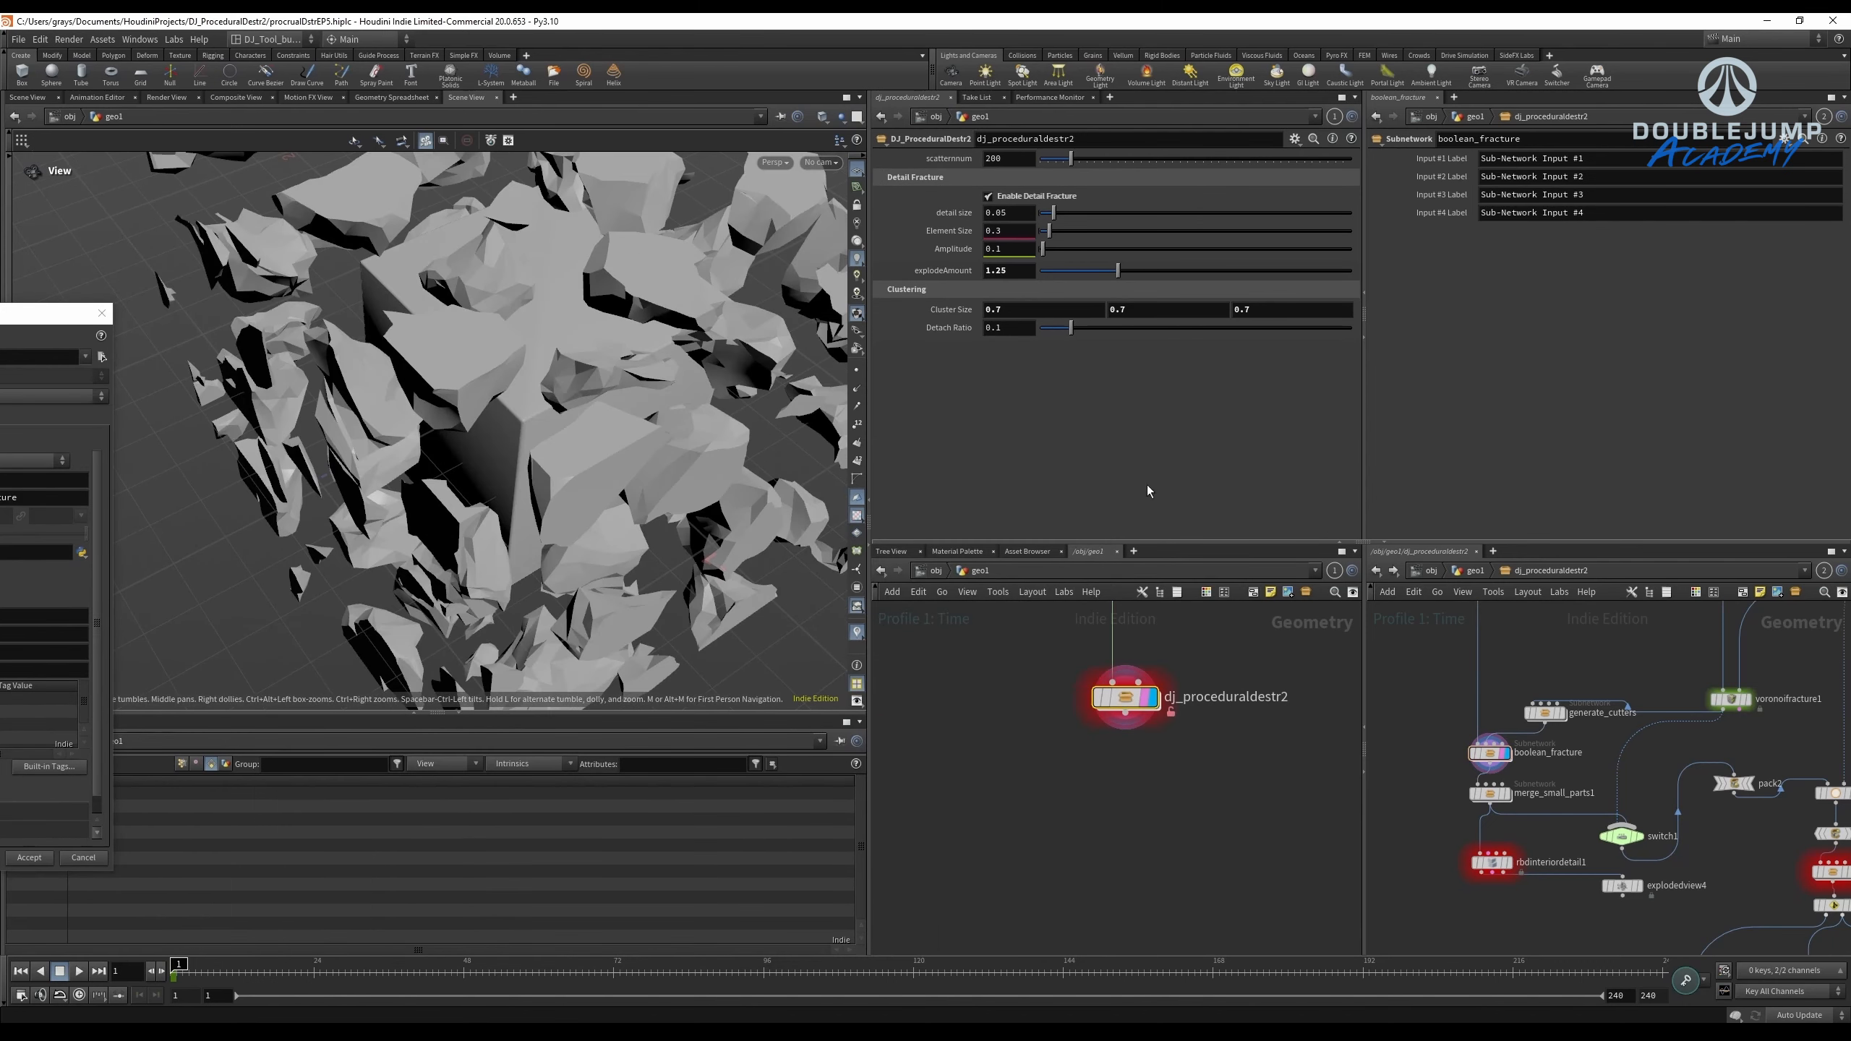
scroll(1451, 756, down, 2)
scroll(1560, 789, up, 3)
middle_drag(1560, 790, 1424, 572)
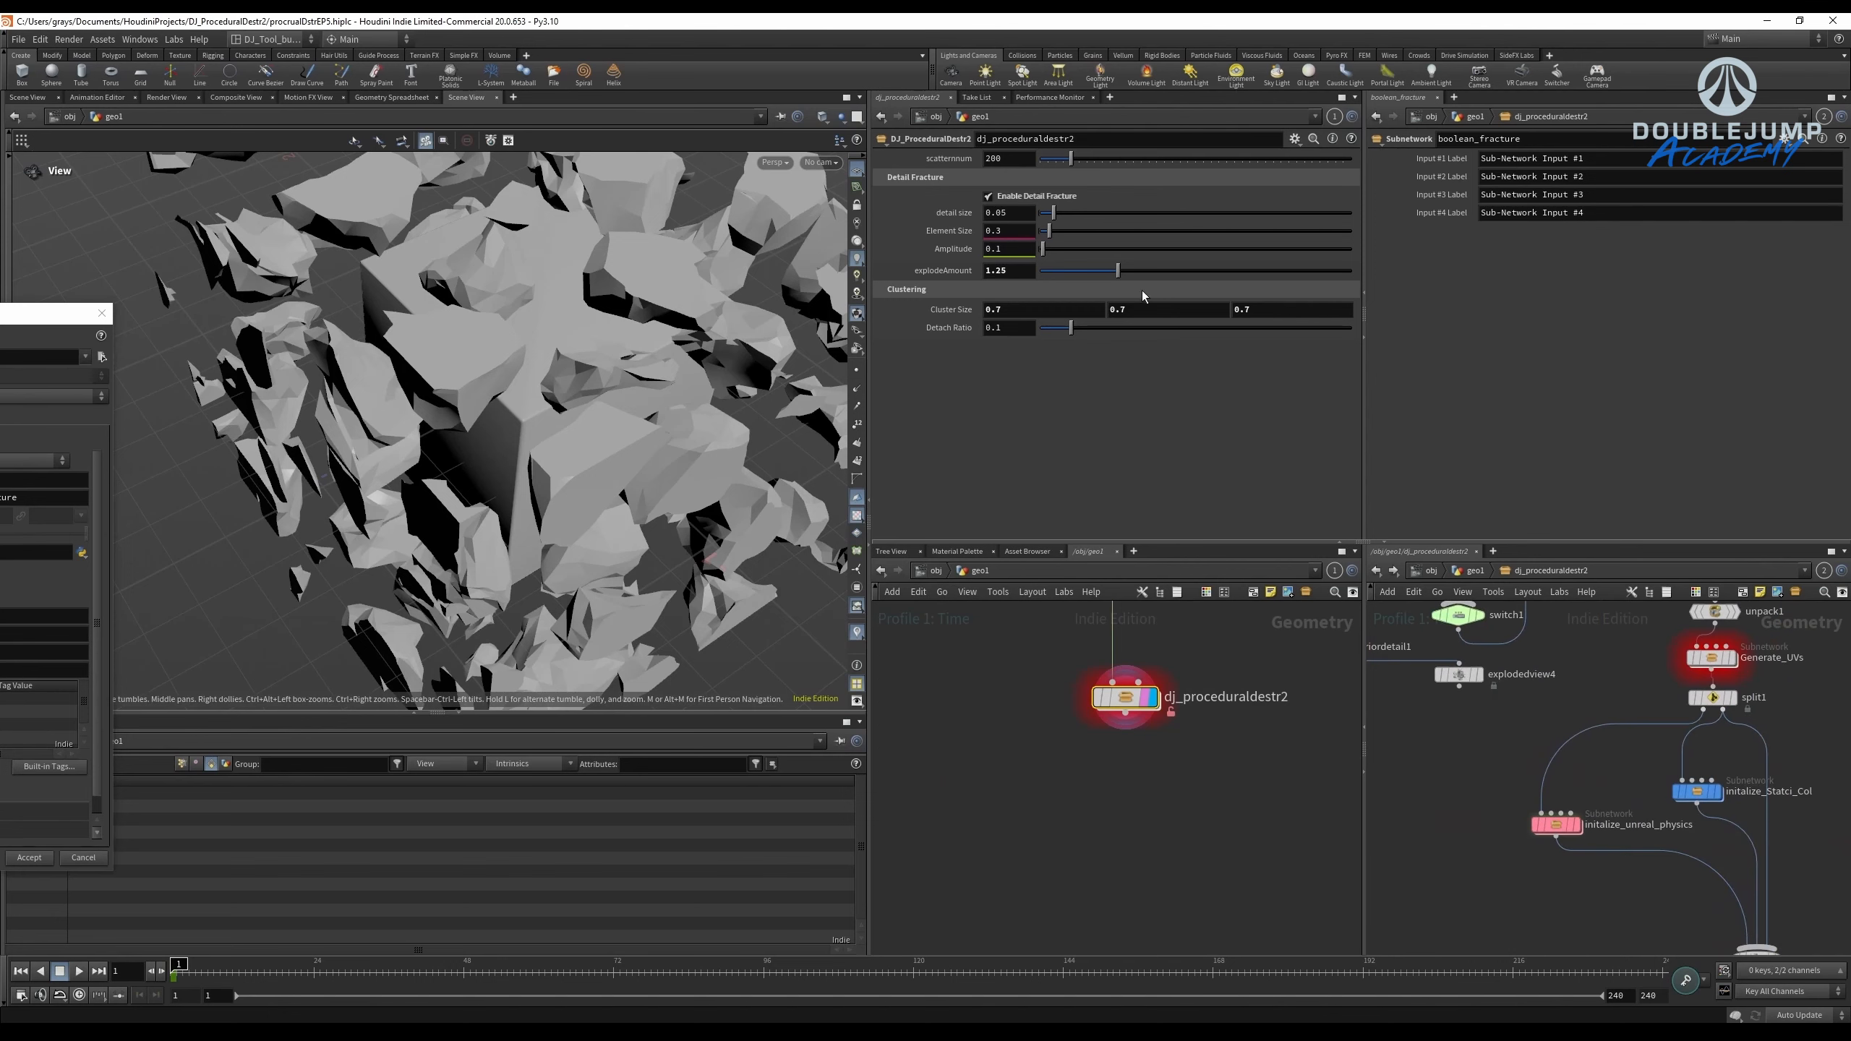
drag(795, 277, 751, 363)
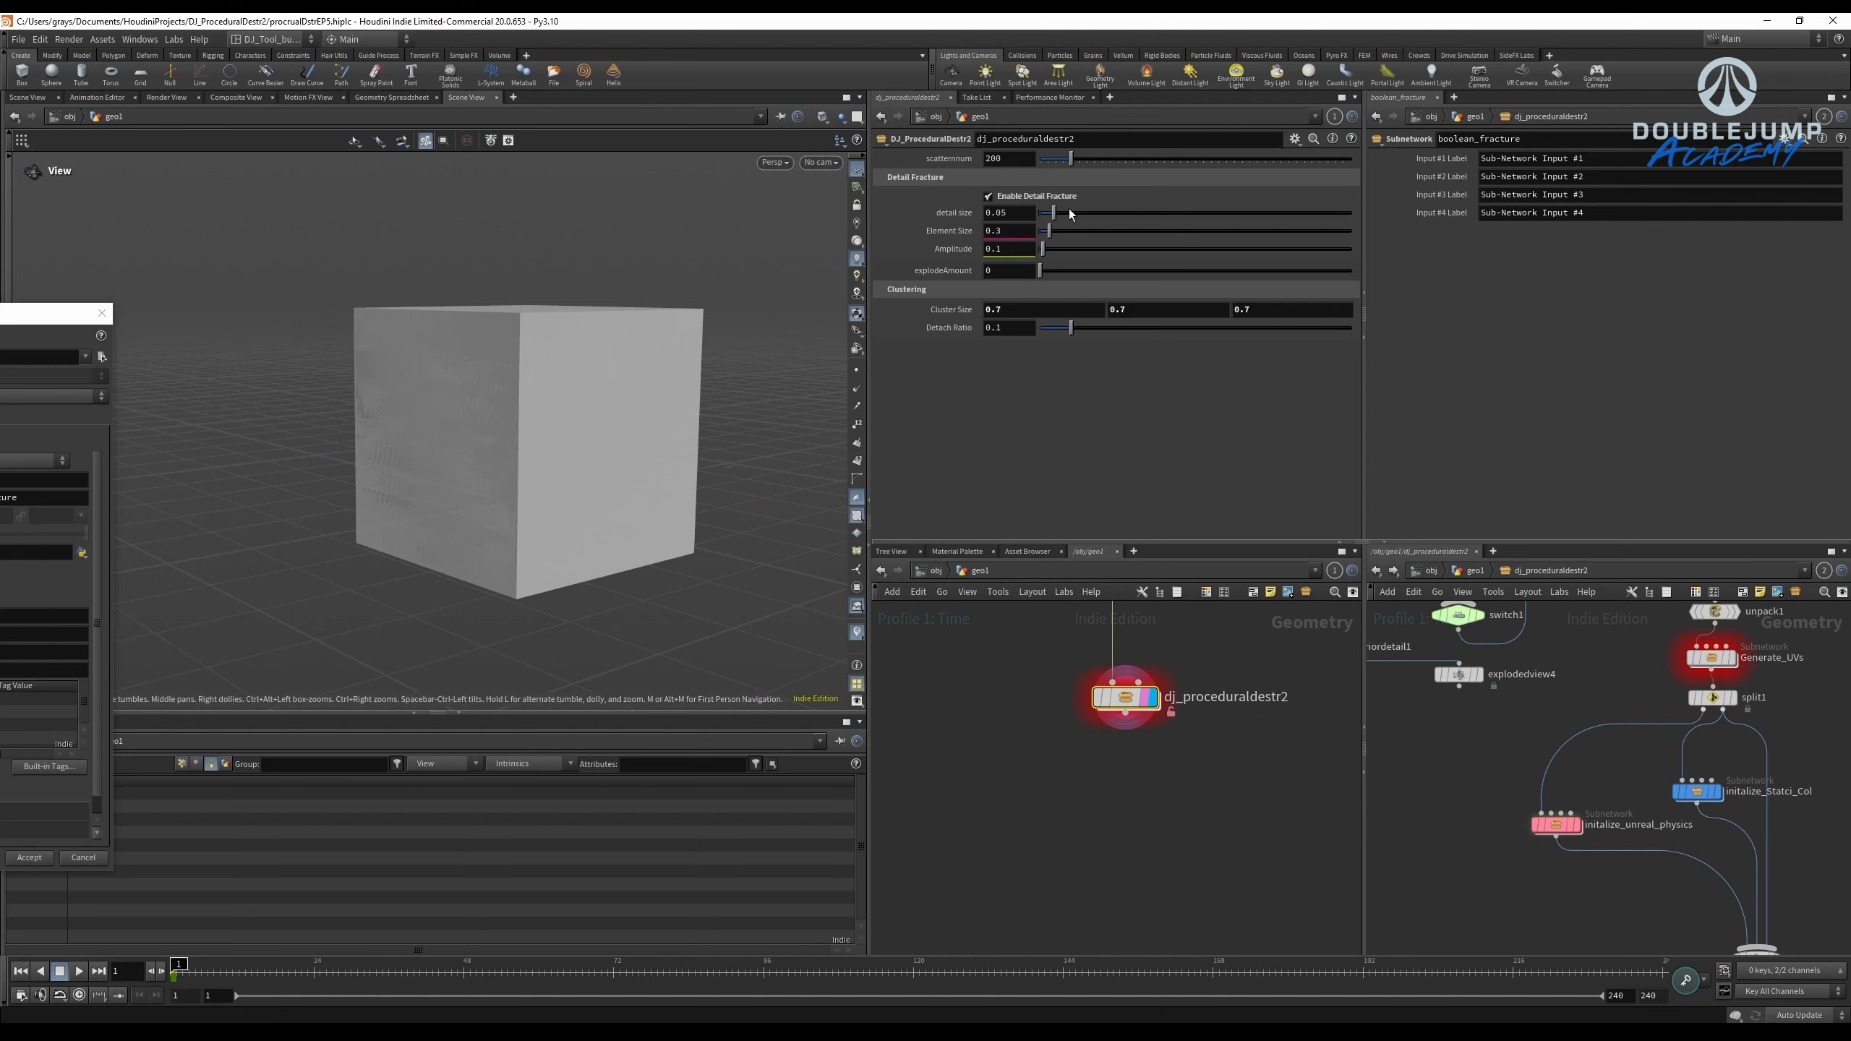
drag(1066, 270, 1105, 257)
Test the detail fracture with an Amplitude of 0.2 and reduce it to 0.05.
click(1017, 253)
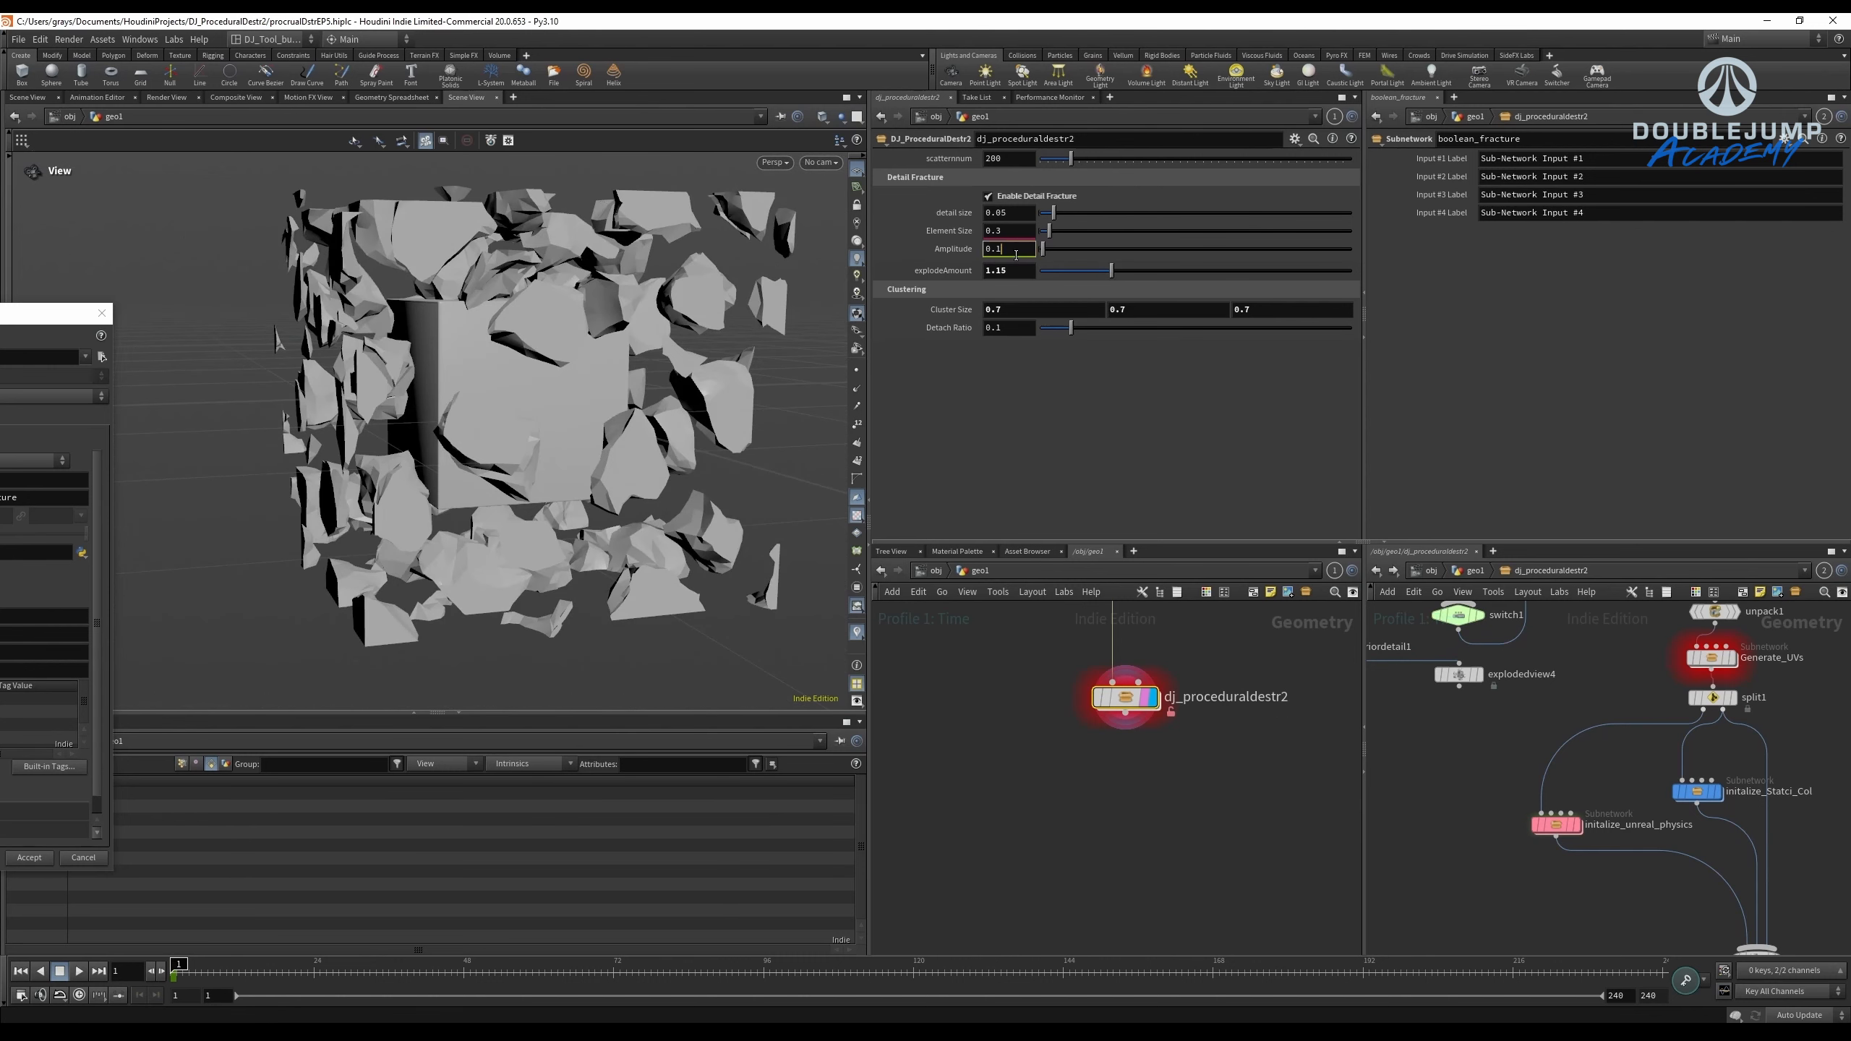
key(Return)
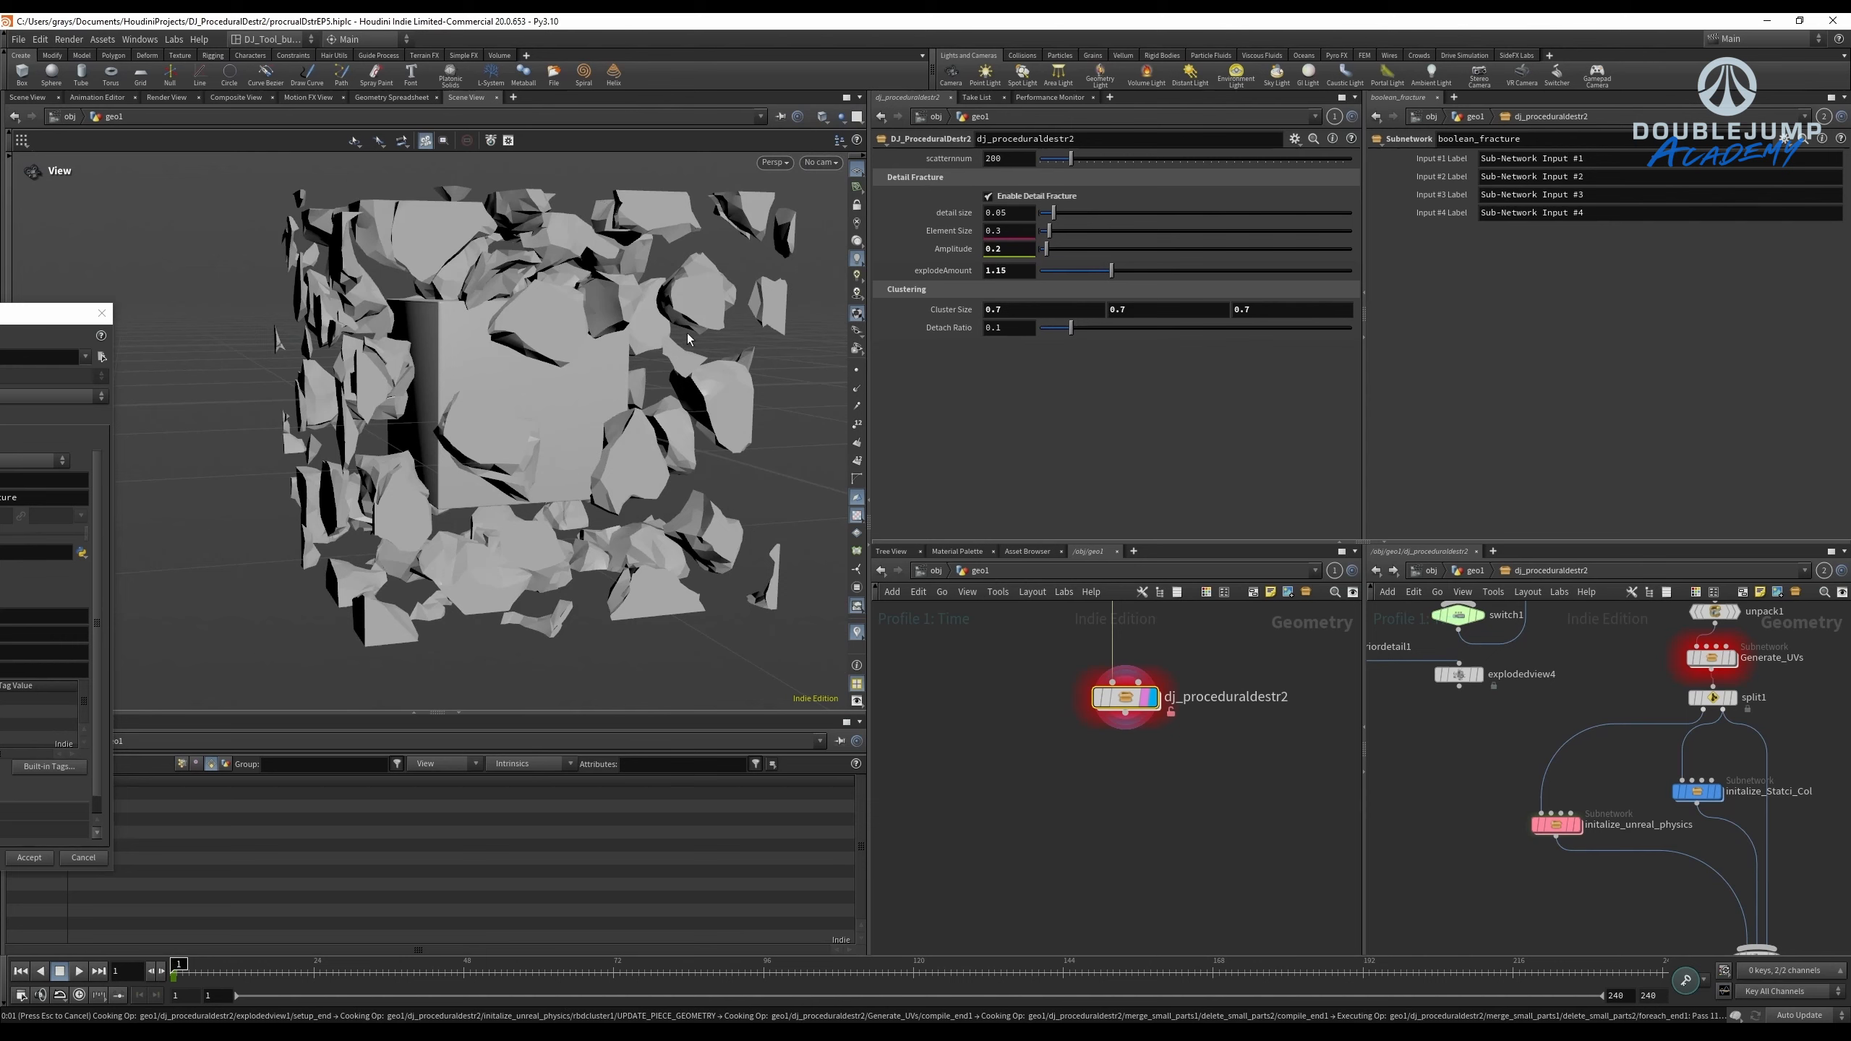
mouse_move(688, 339)
mouse_down()
mouse_move(371, 342)
mouse_move(688, 343)
mouse_up()
click(1021, 270)
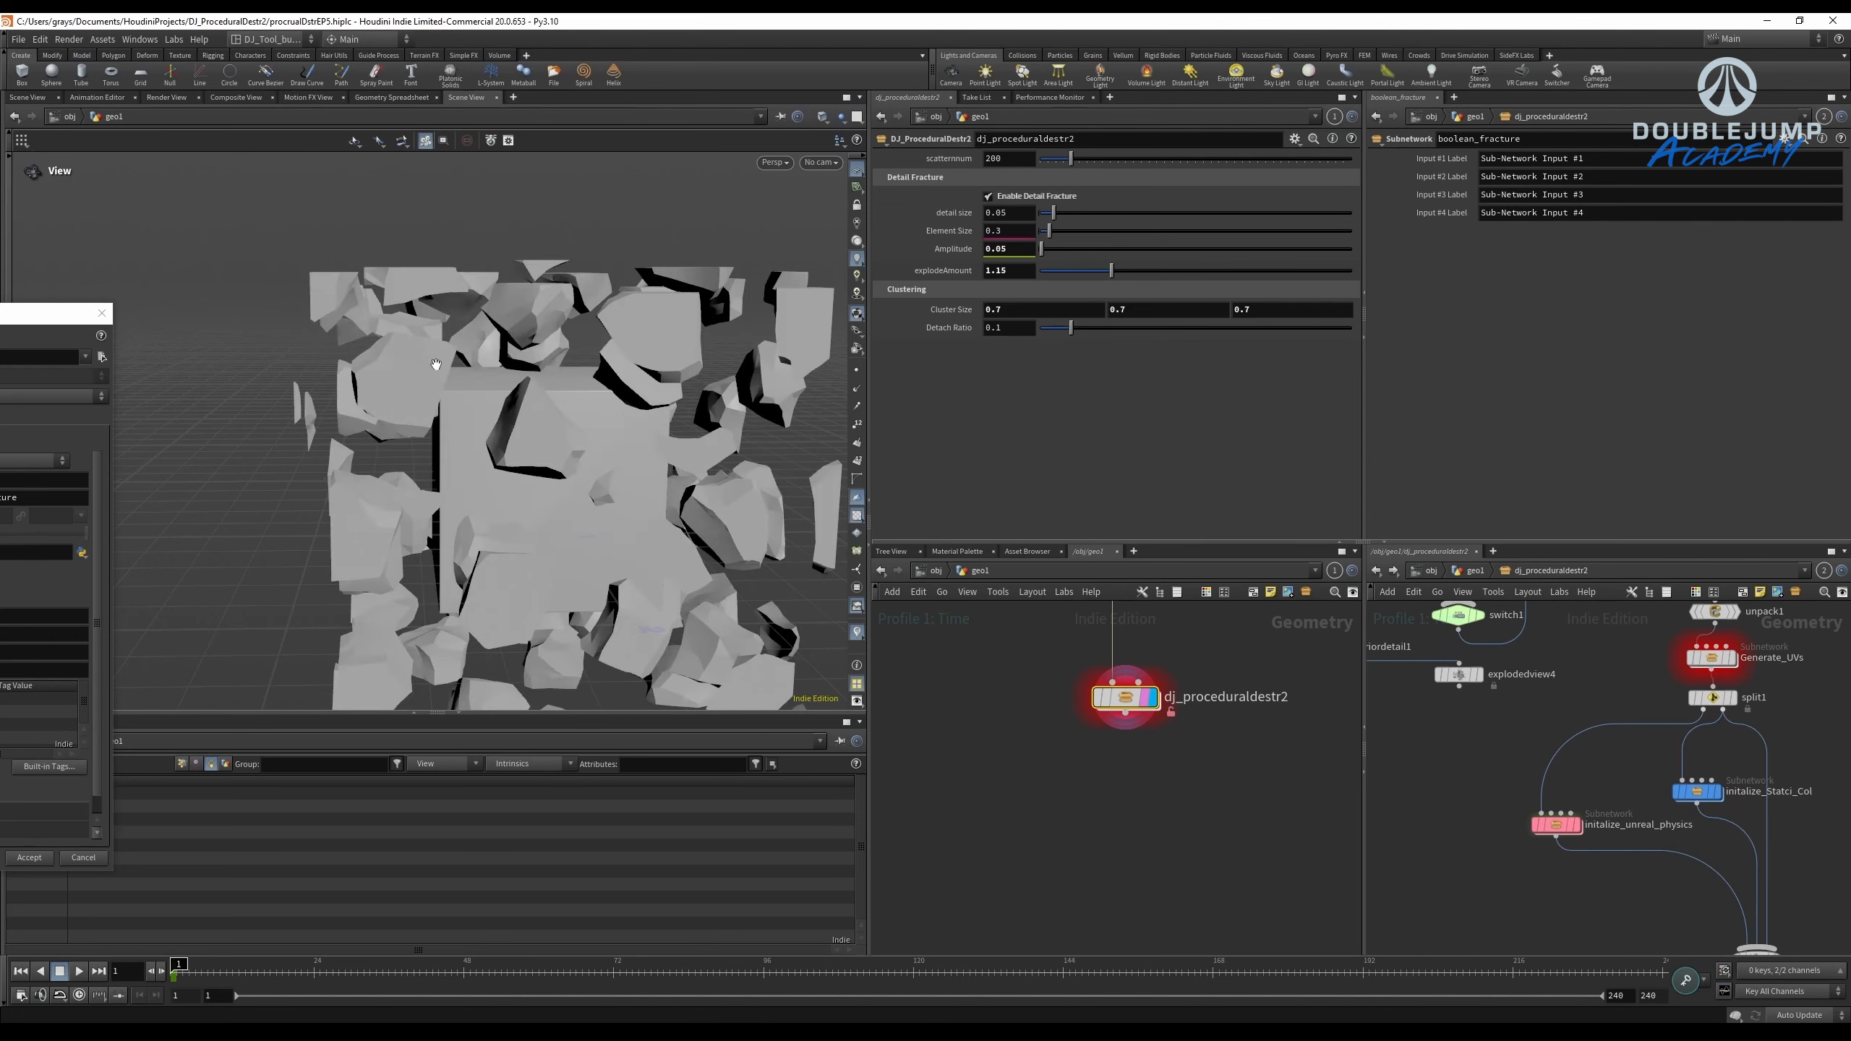
Display the fracture pieces in wireframe and turn off Enable Detail Fracture to compare the piece geometry.
scroll(661, 322, down, 3)
mouse_move(661, 322)
mouse_down()
mouse_move(484, 418)
mouse_move(554, 321)
mouse_move(537, 332)
mouse_move(895, 272)
mouse_up()
key(w)
scroll(567, 299, up, 3)
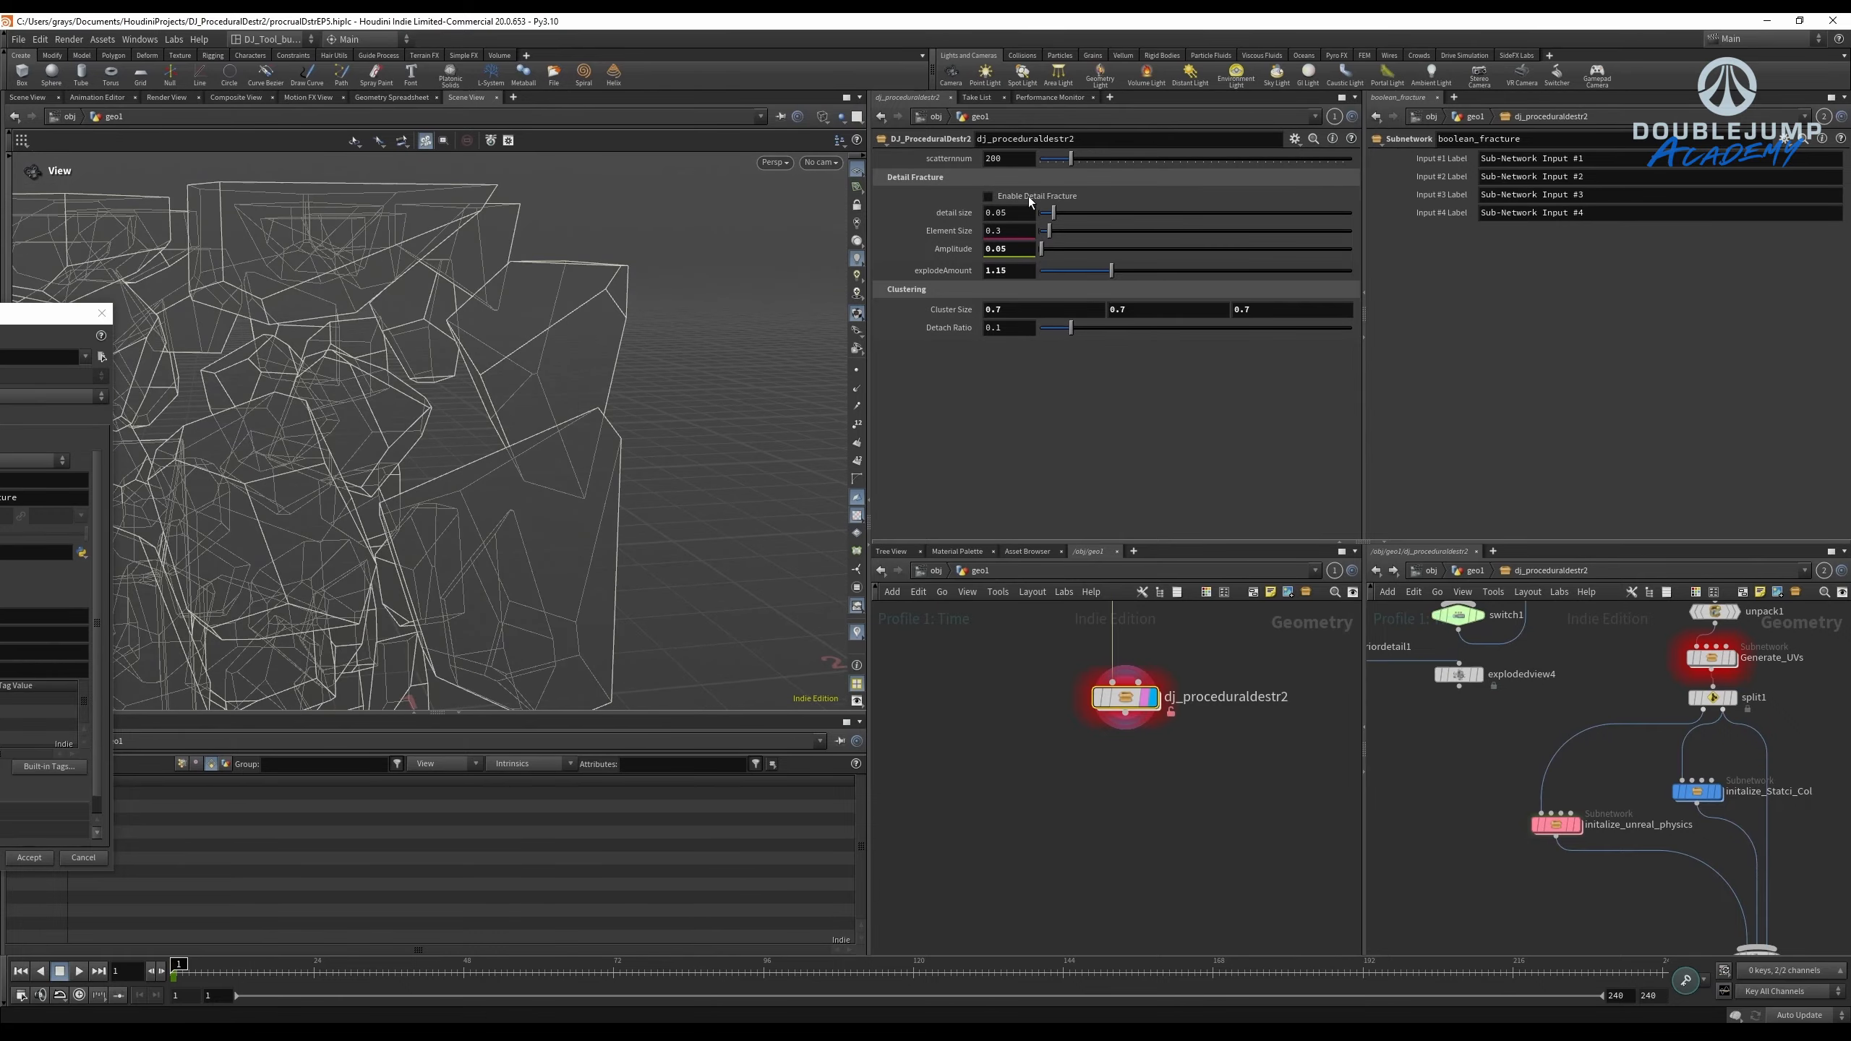
Turn Enable Detail Fracture back on and test a detail size of 0.02 on the wireframe pieces.
click(1010, 212)
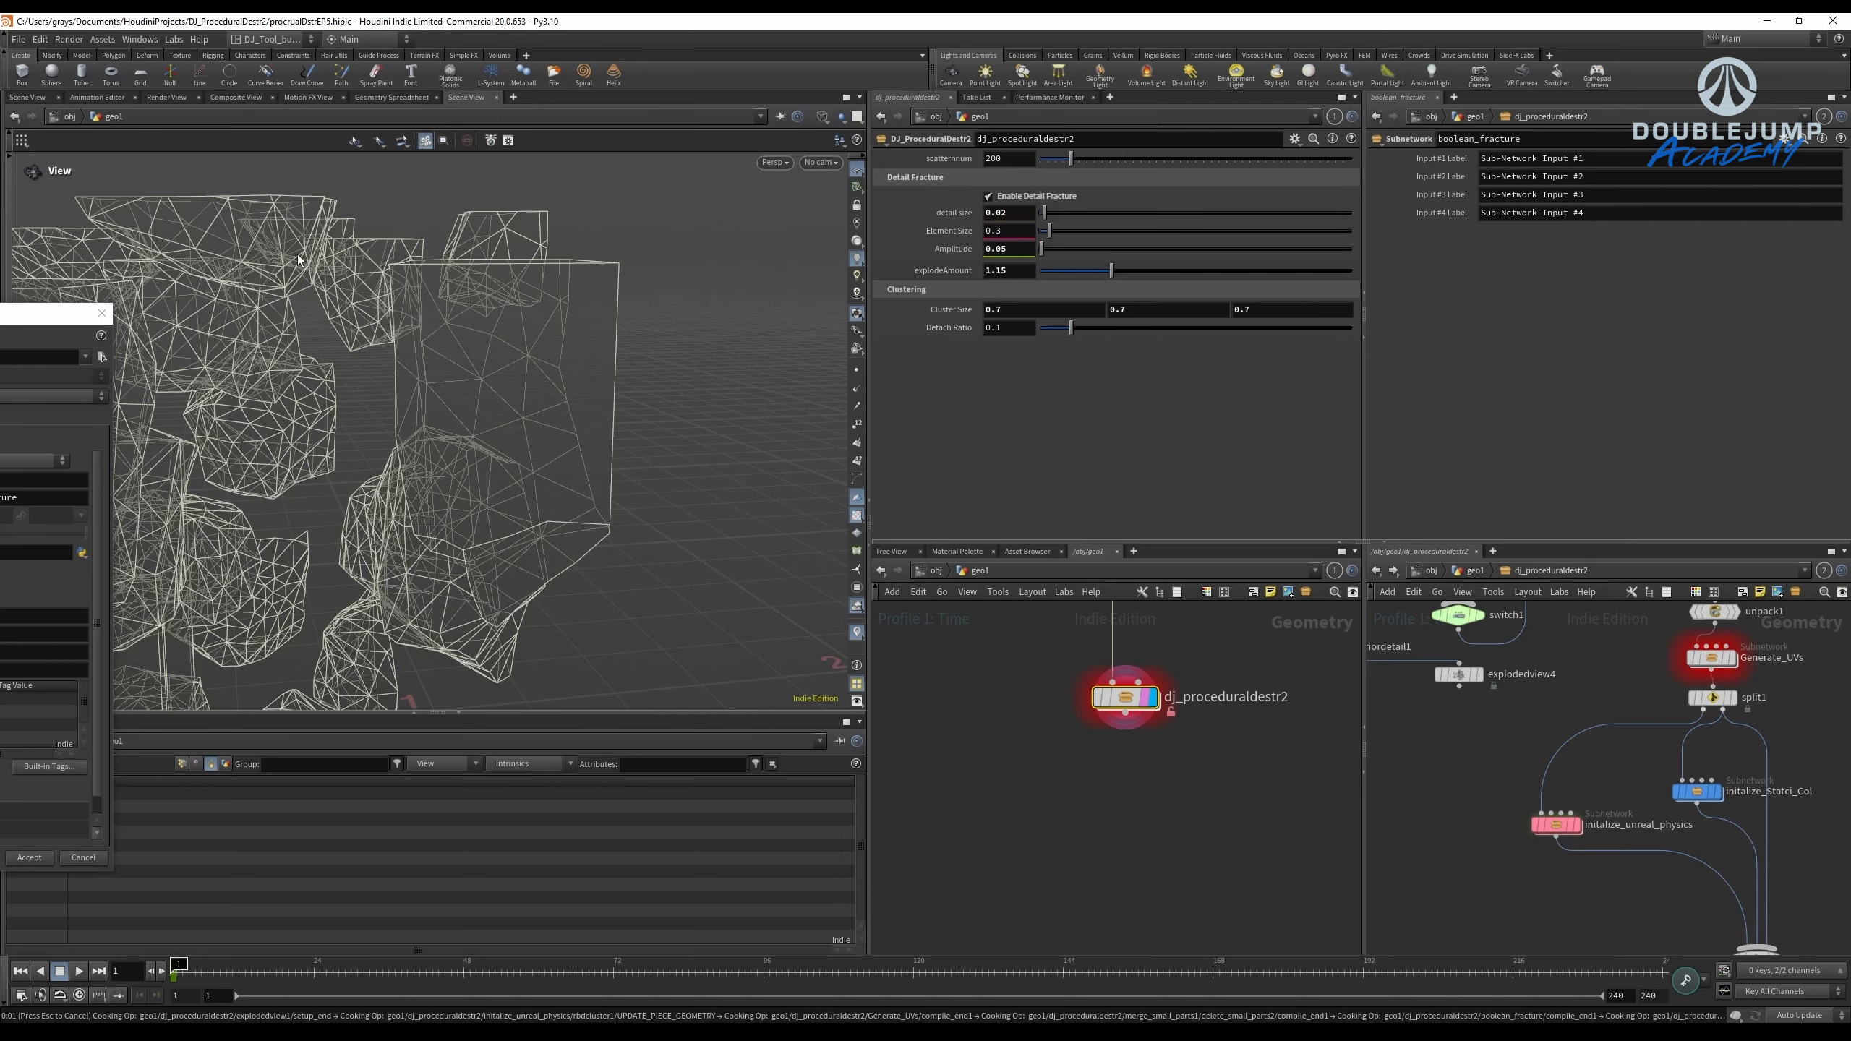
middle_drag(337, 371, 401, 384)
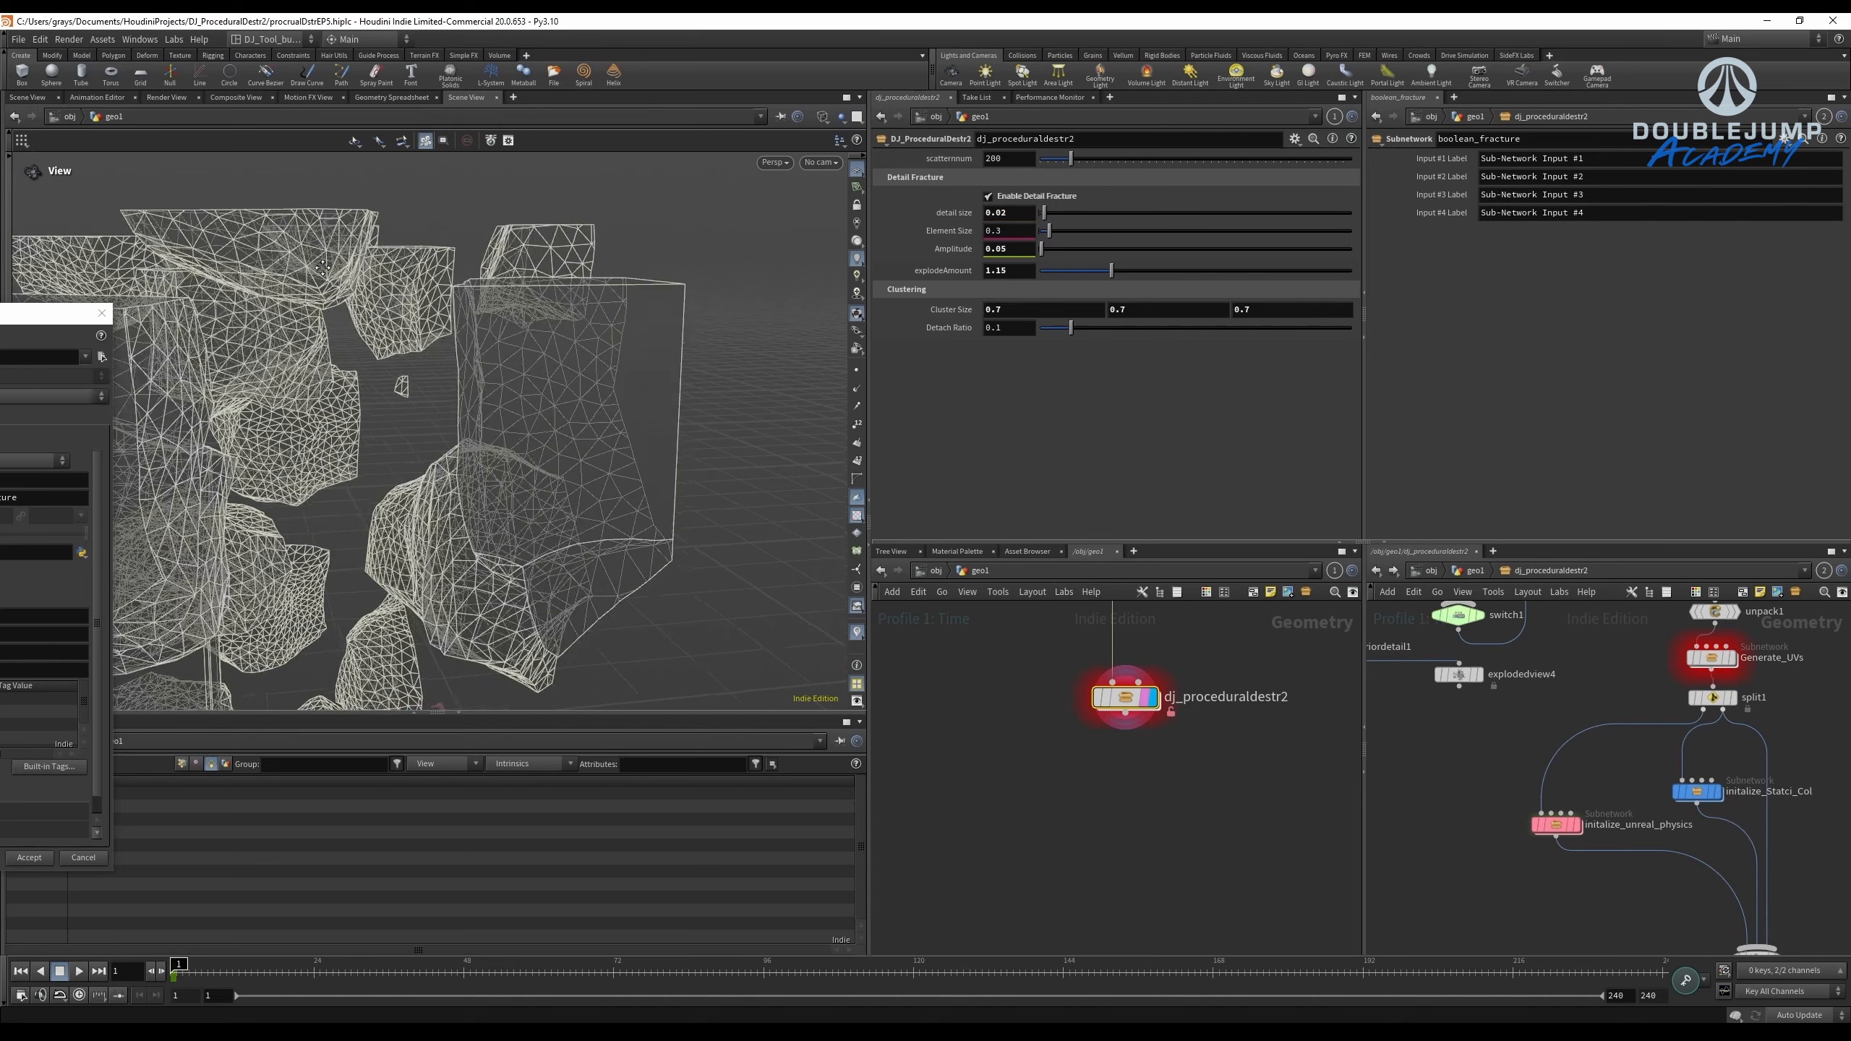
drag(400, 384, 587, 315)
mouse_move(587, 315)
right_down()
mouse_move(351, 315)
mouse_move(620, 327)
right_up()
drag(620, 327, 619, 452)
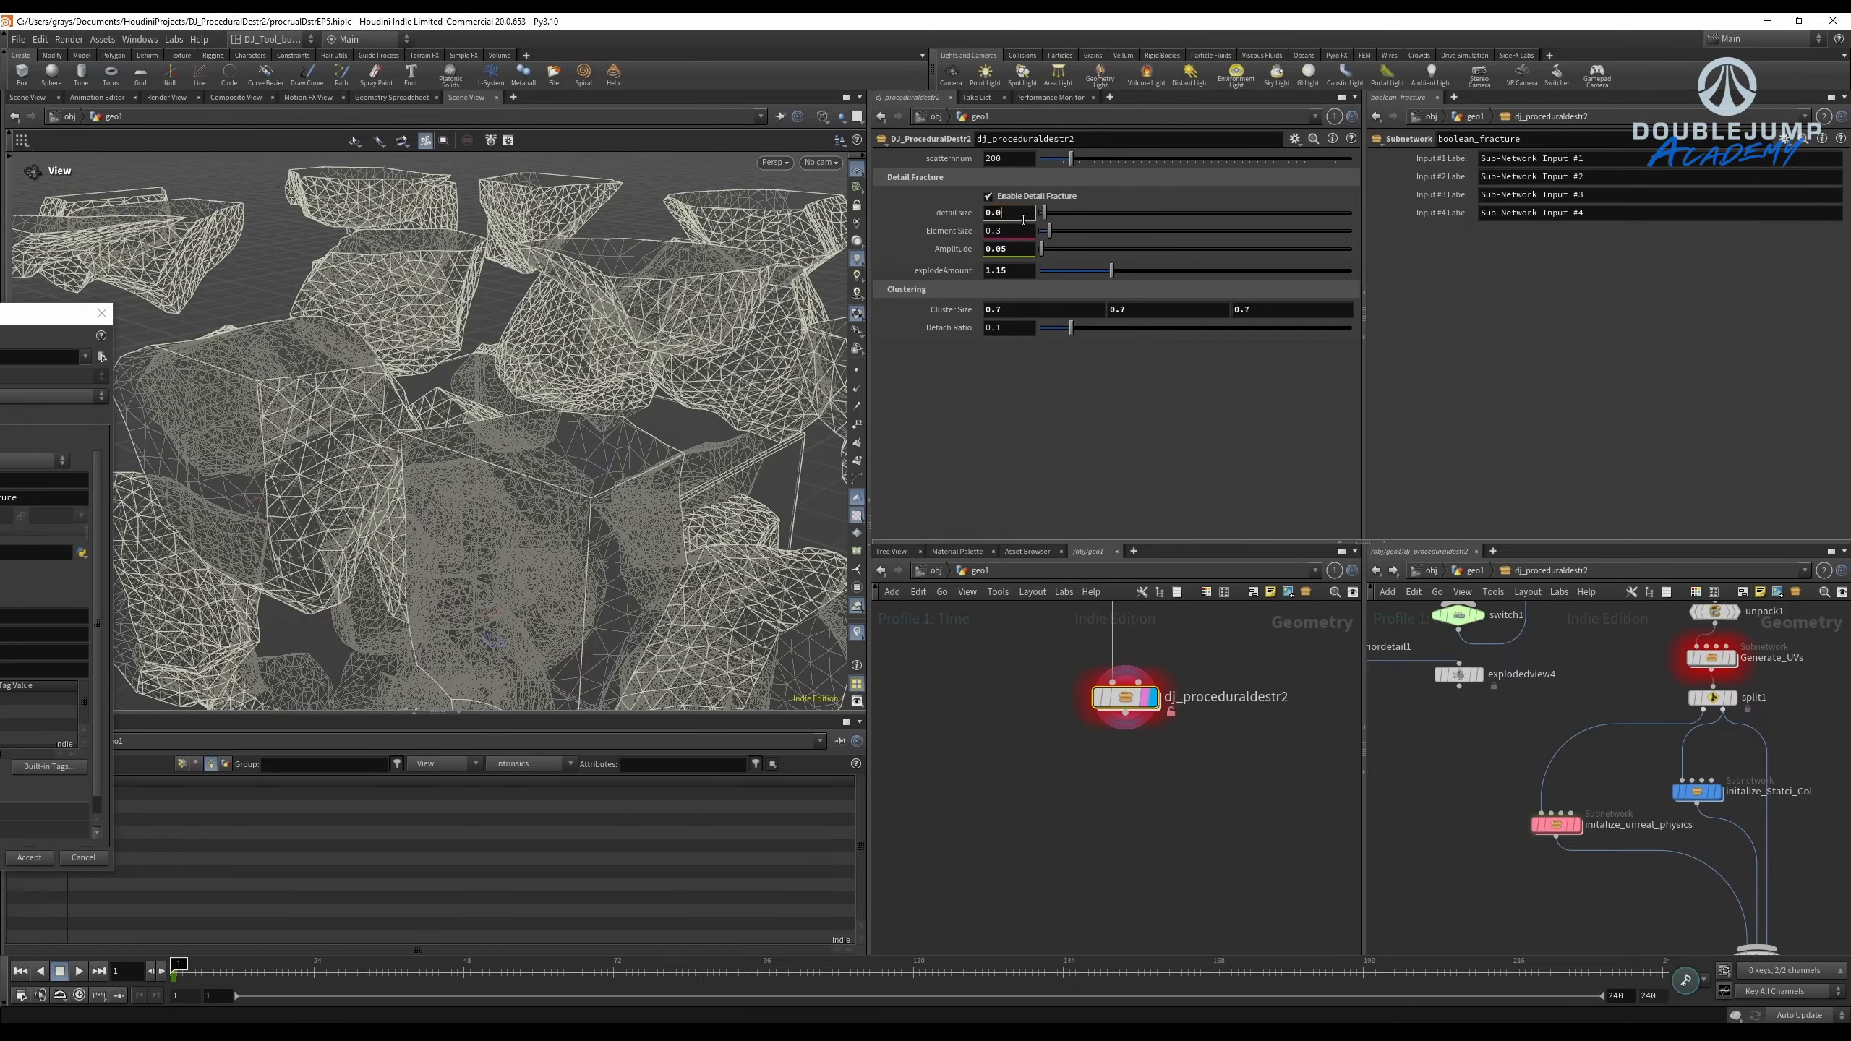
drag(583, 351, 567, 342)
Test a coarser detail size of 0.1 and restore it to 0.05.
click(1008, 209)
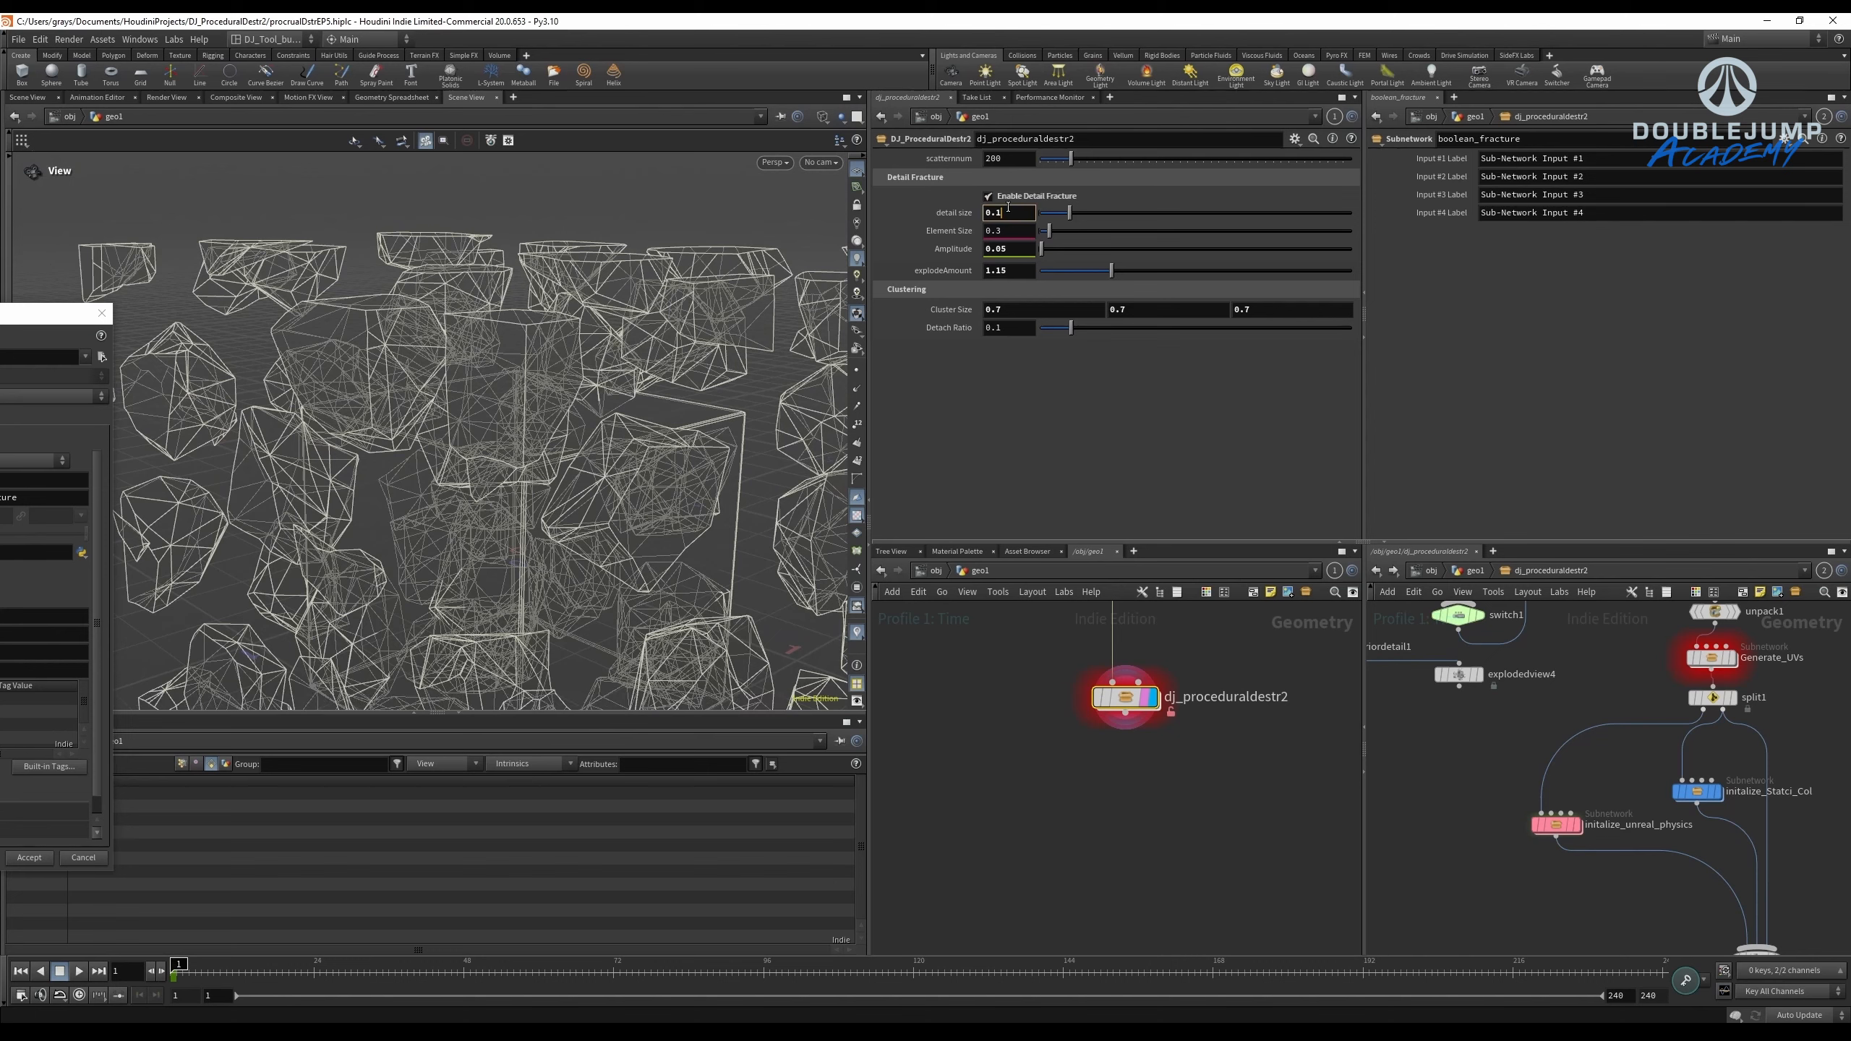
key(Return)
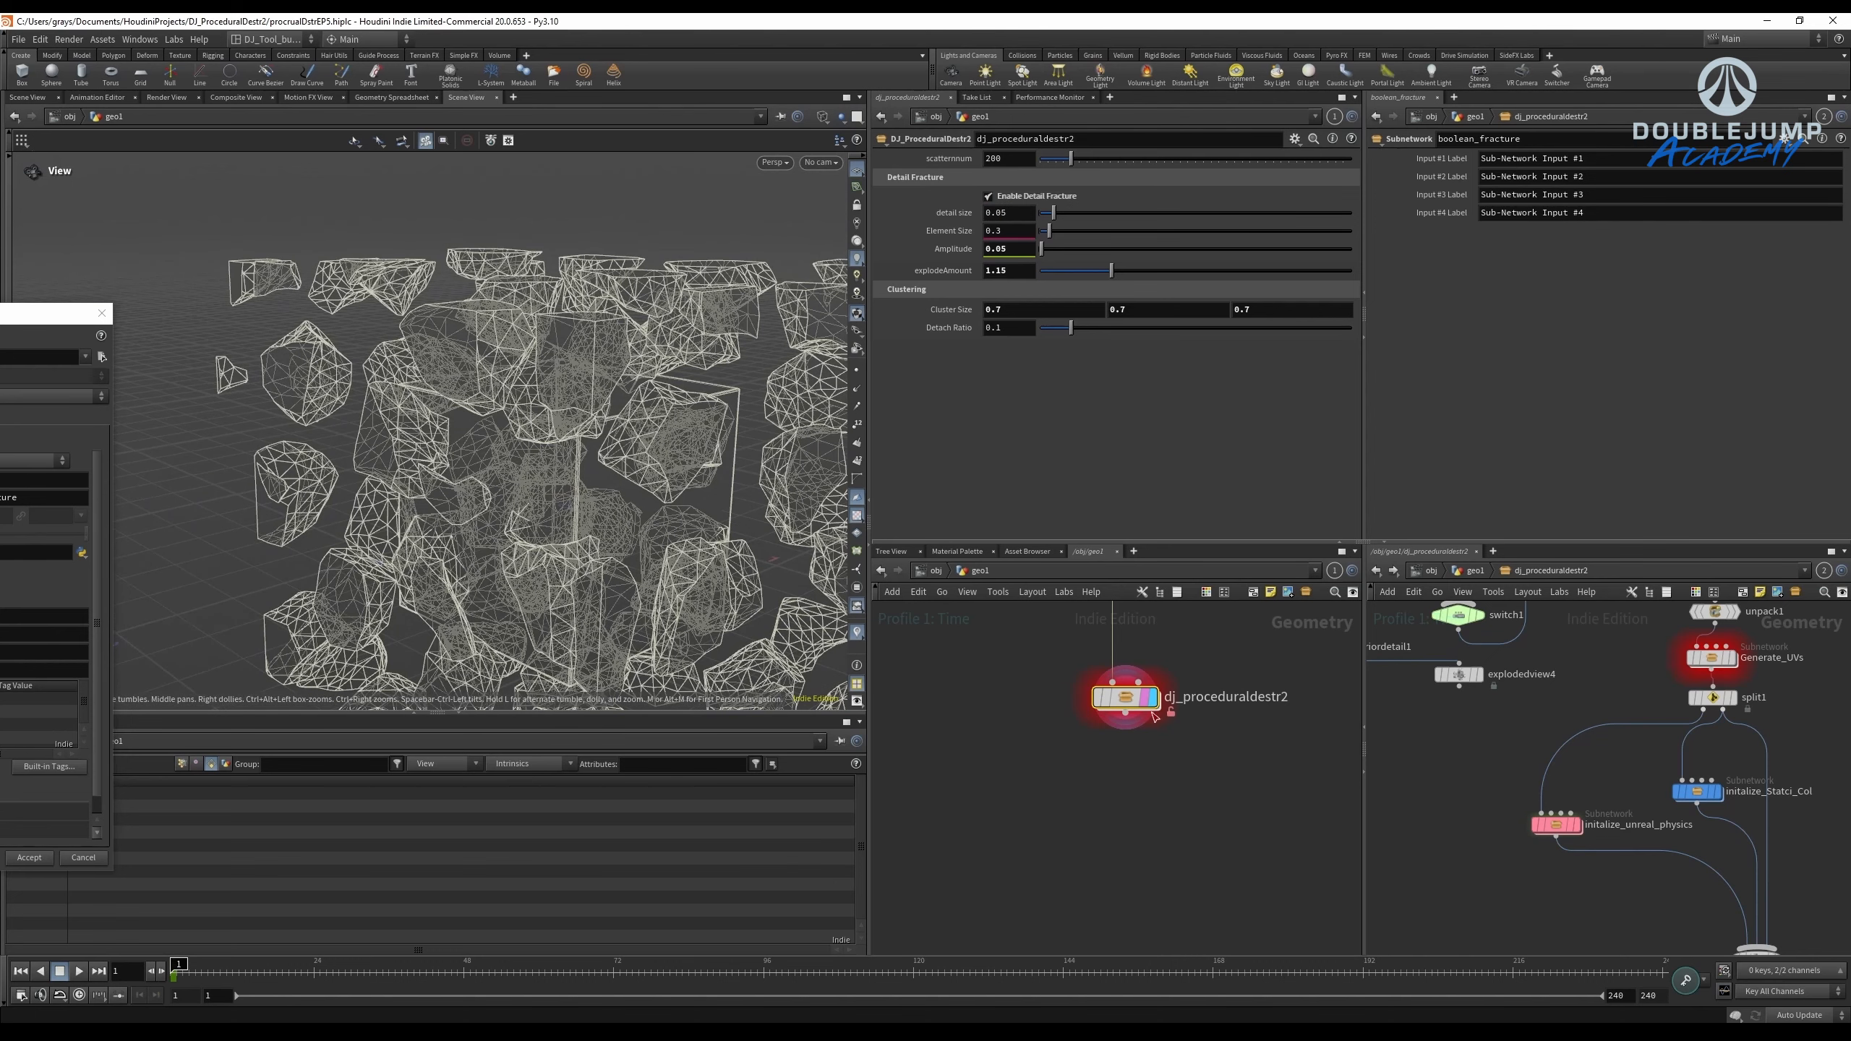
scroll(1153, 716, down, 3)
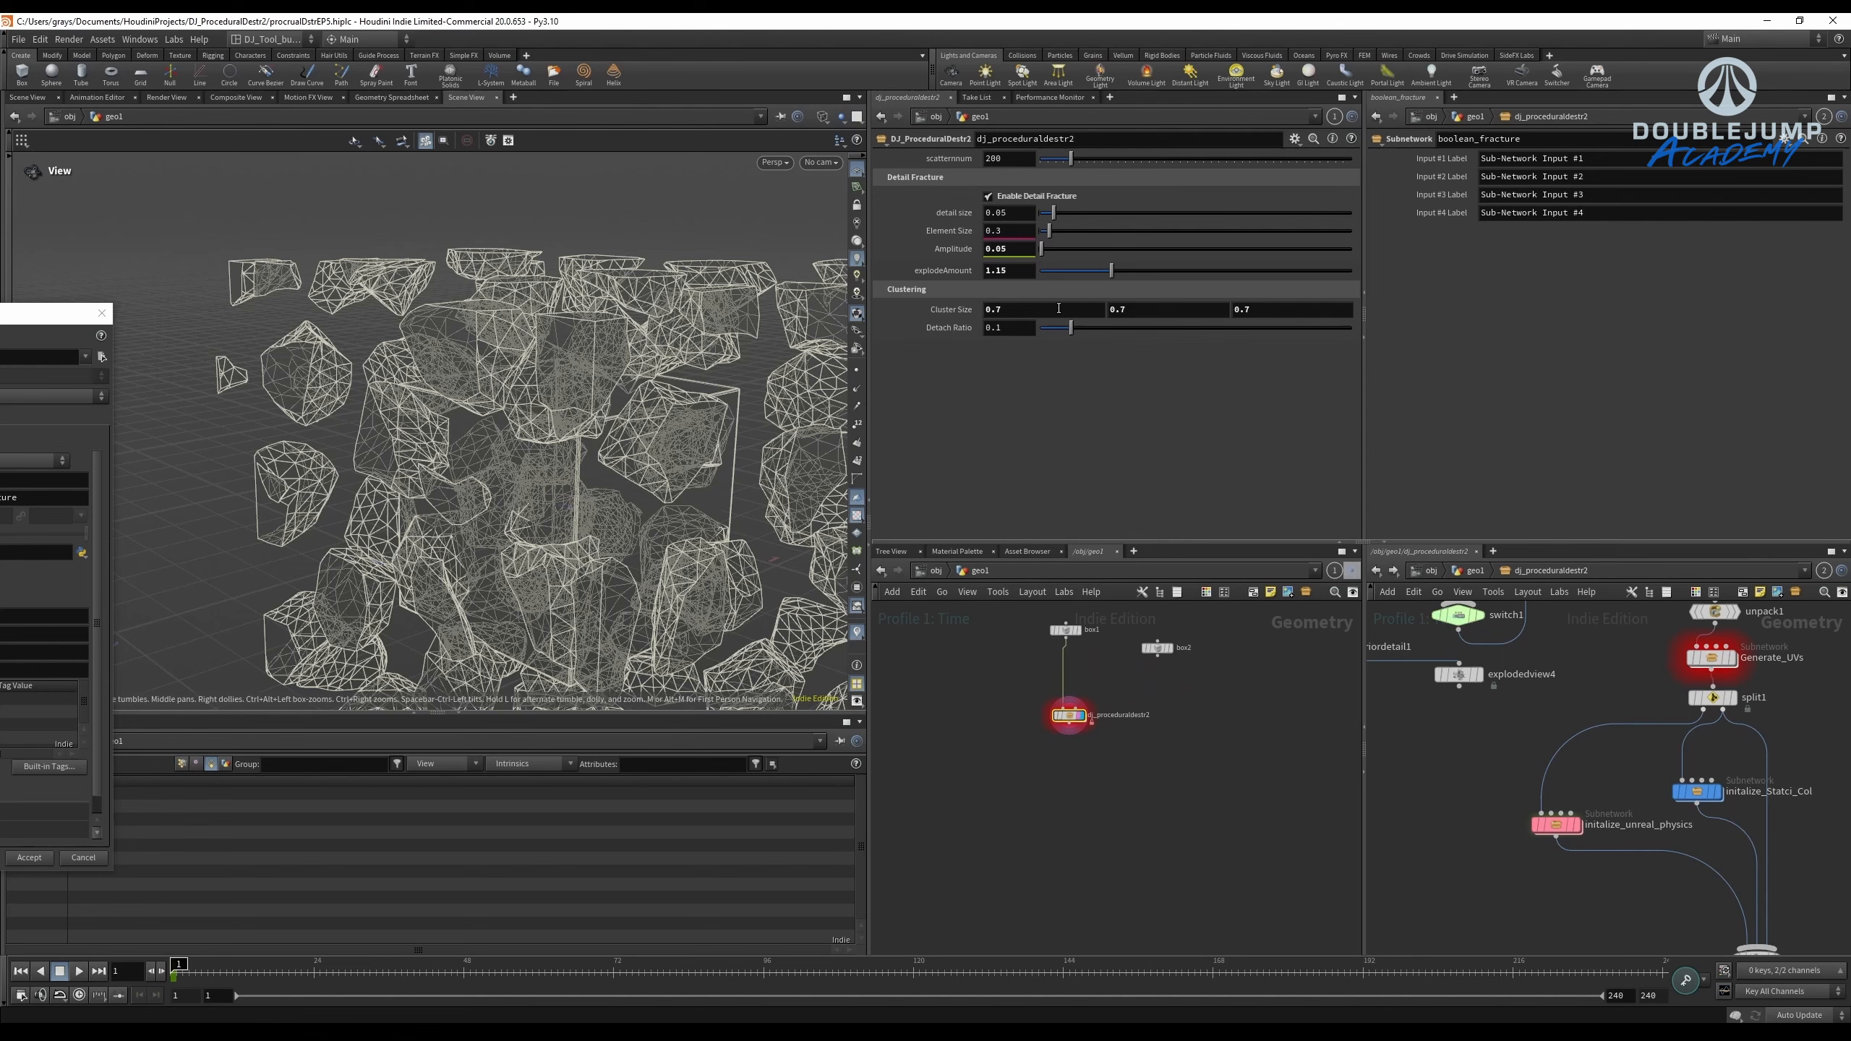
scroll(444, 281, down, 6)
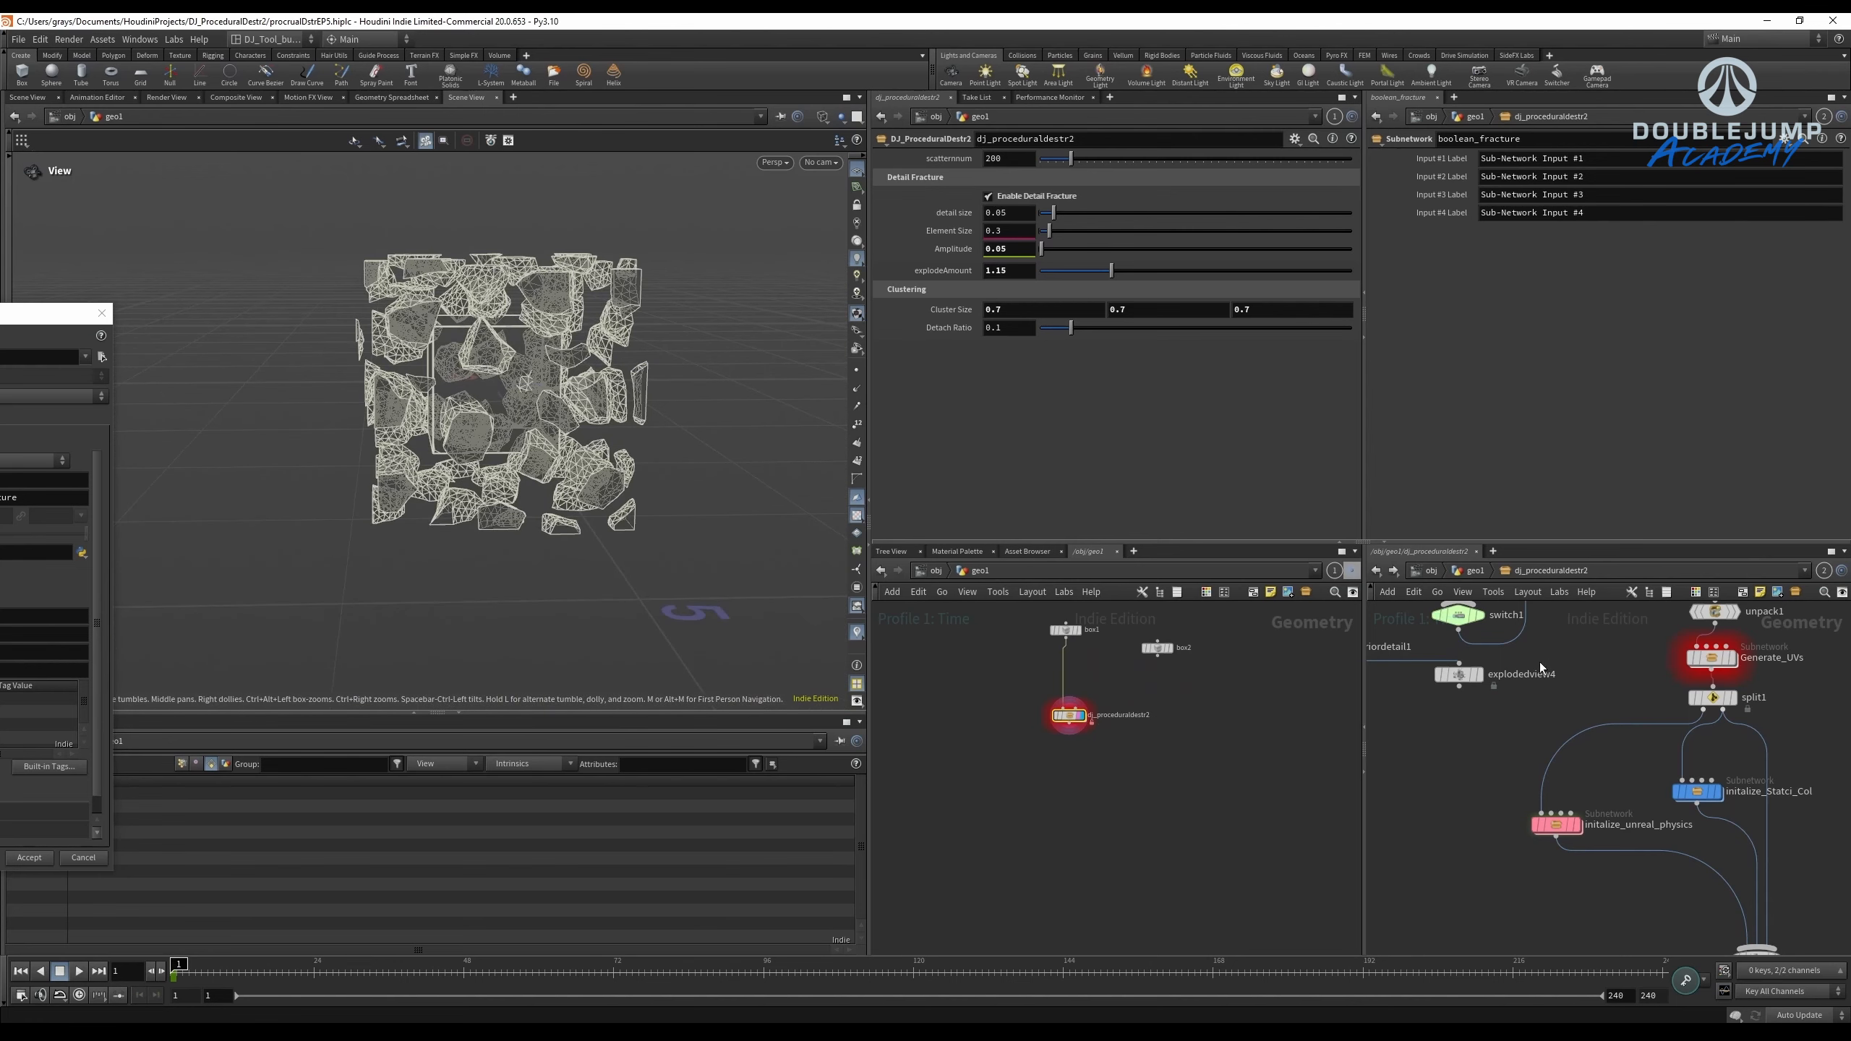
Delete the rbdinteriordetail1 node below merge_small_parts1 inside the asset network.
scroll(1541, 668, down, 2)
middle_drag(1513, 706, 1633, 791)
scroll(1503, 711, up, 4)
drag(1565, 725, 1387, 854)
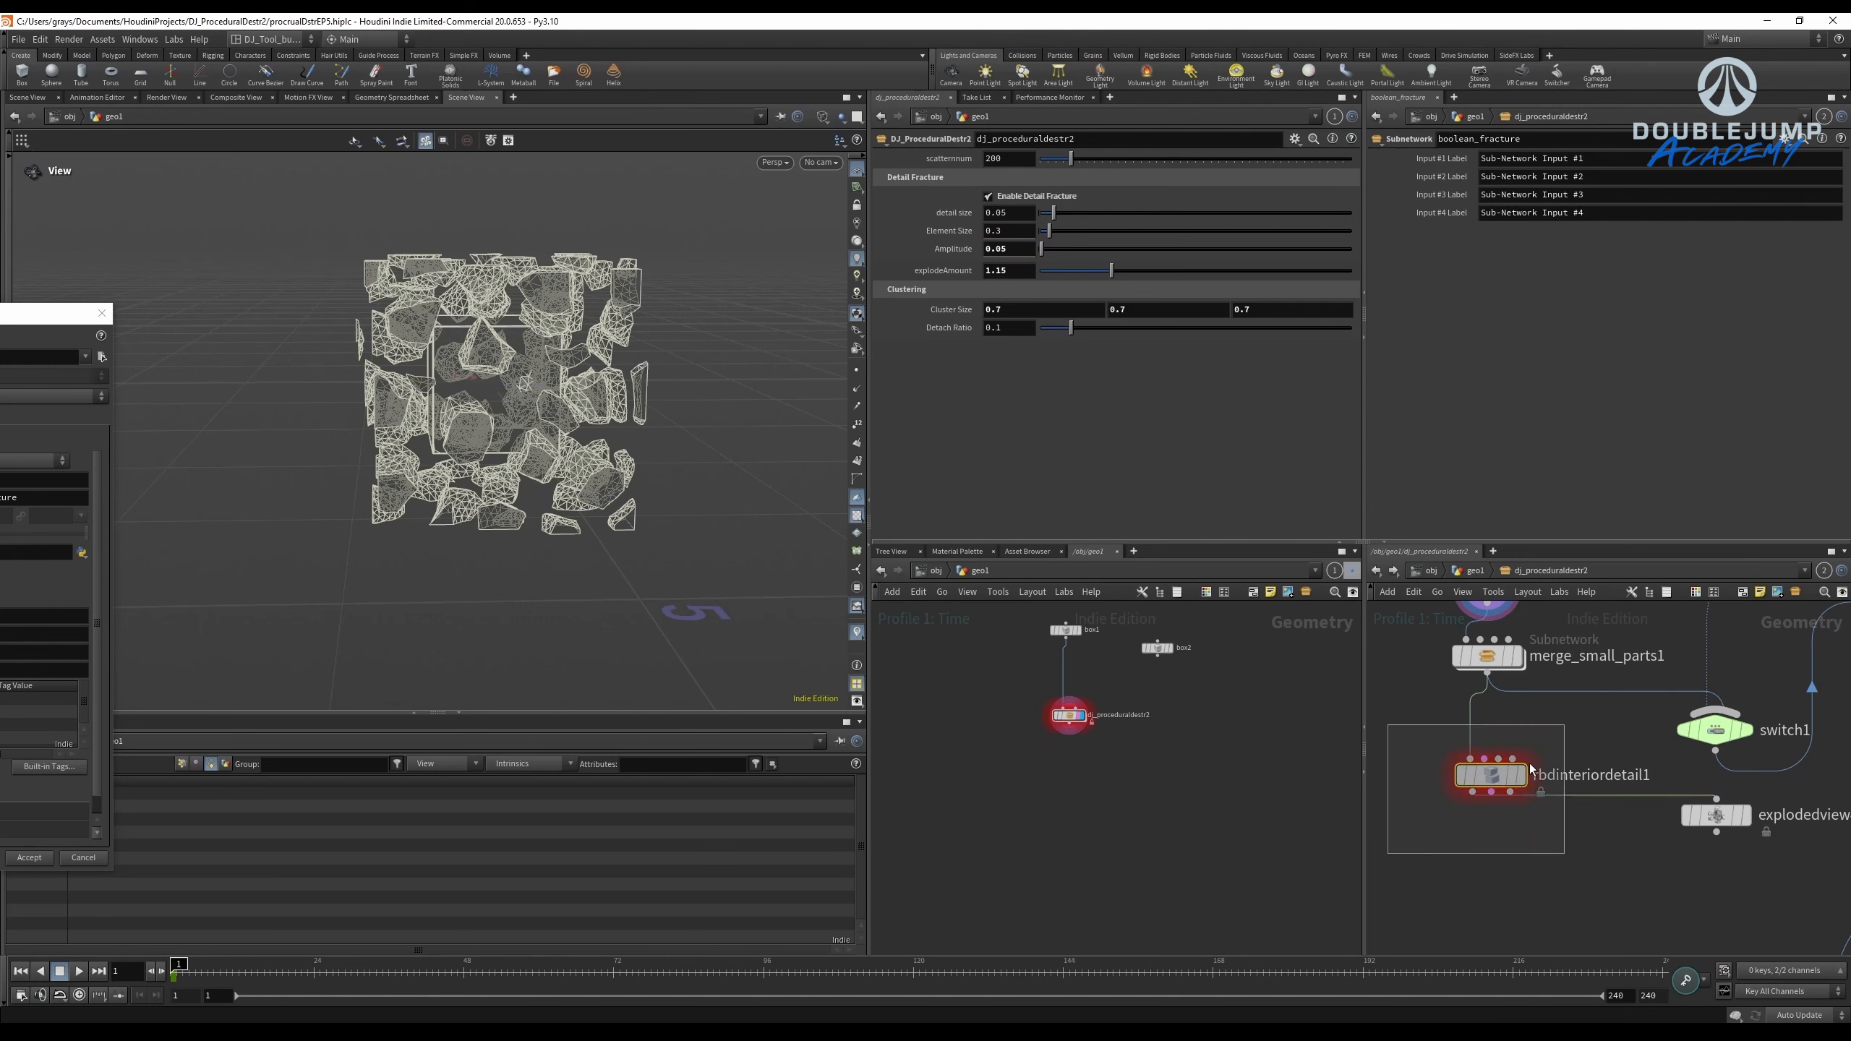
drag(1613, 704, 1404, 862)
key(Delete)
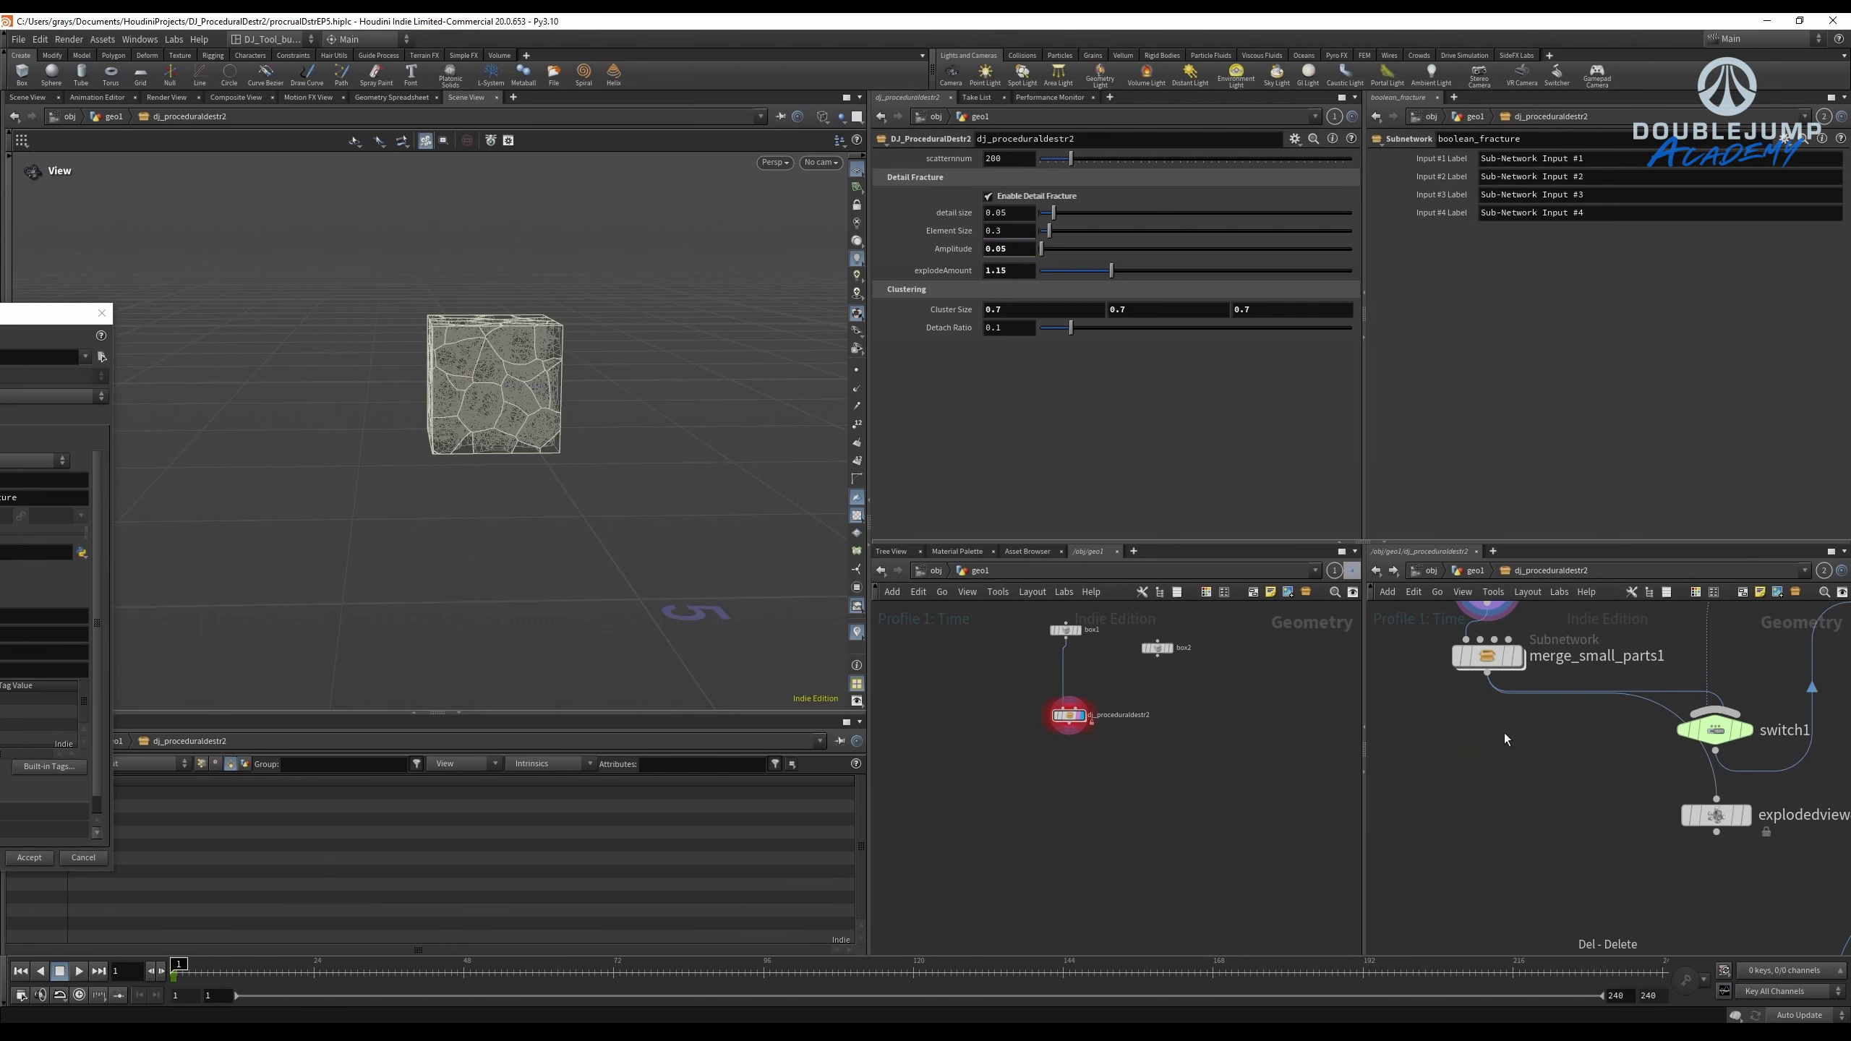
Delete the explodedview4 node below switch1.
scroll(1551, 802, down, 3)
middle_drag(1554, 810, 1417, 814)
scroll(1419, 815, up, 2)
drag(1465, 776, 1649, 816)
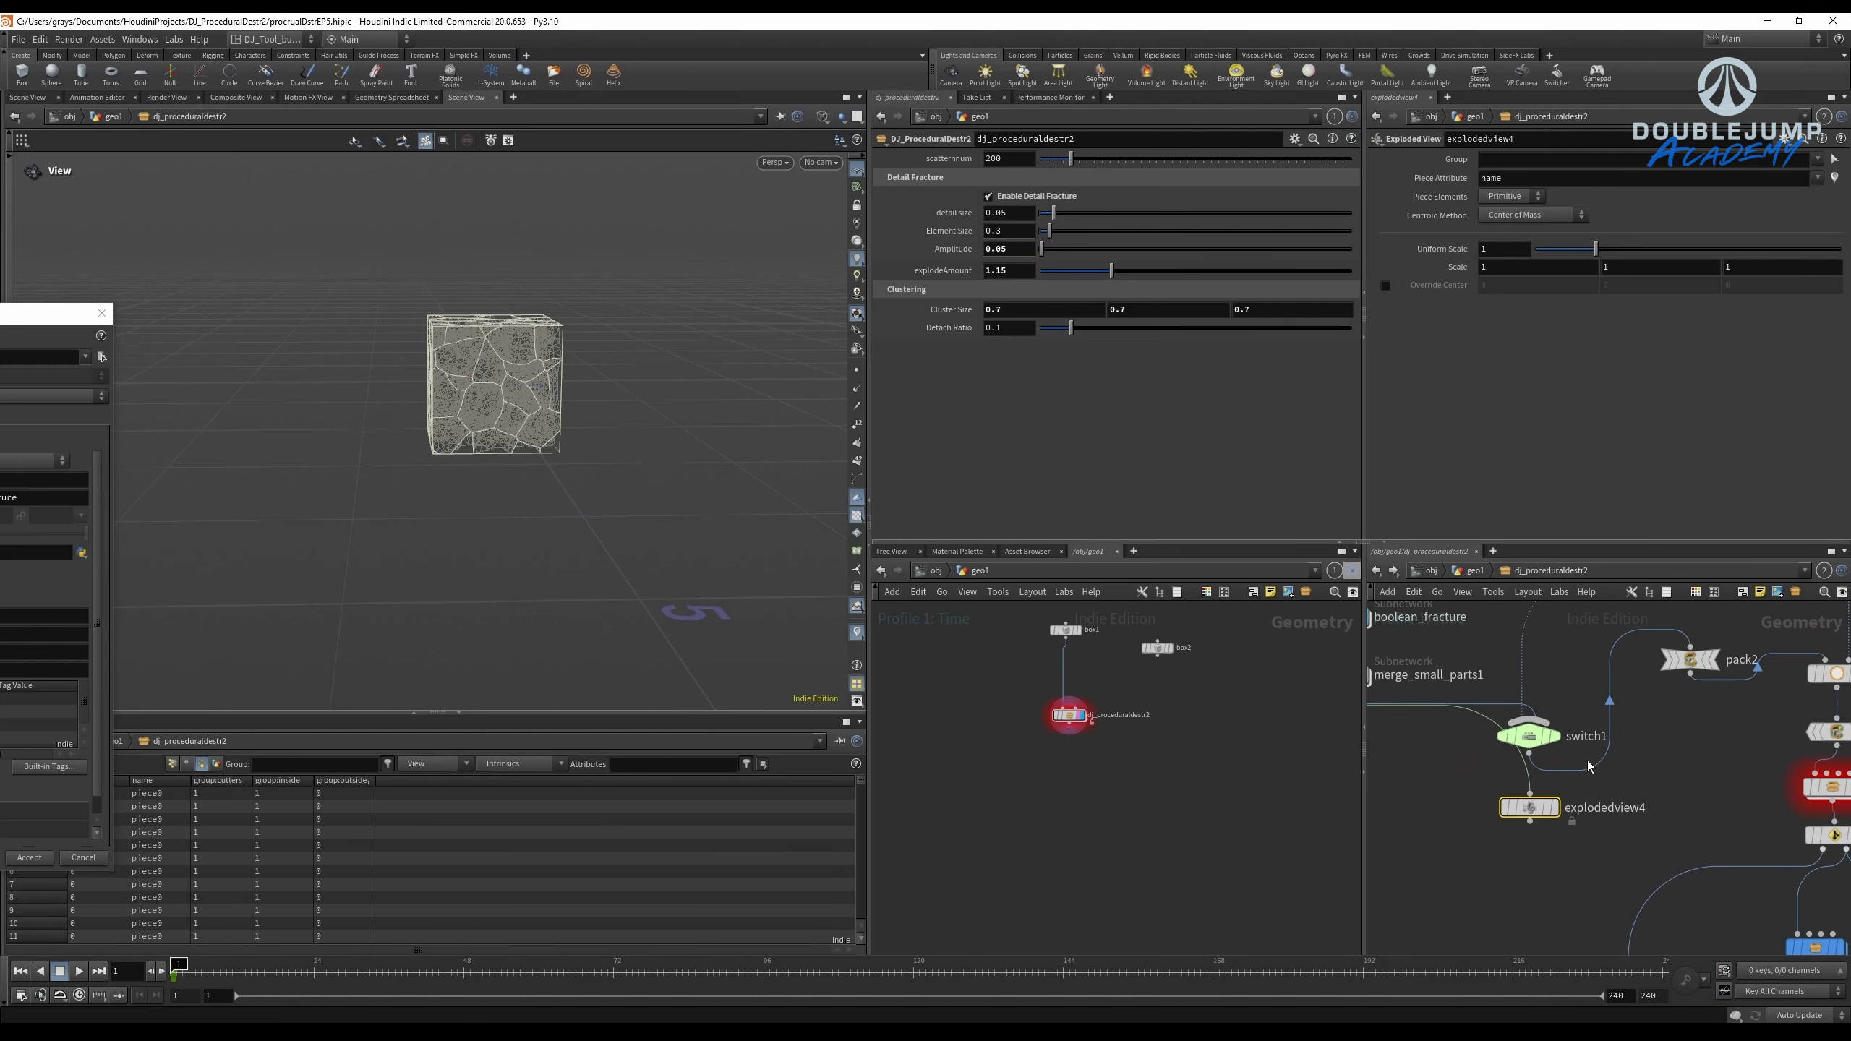
key(Delete)
scroll(1321, 853, down, 2)
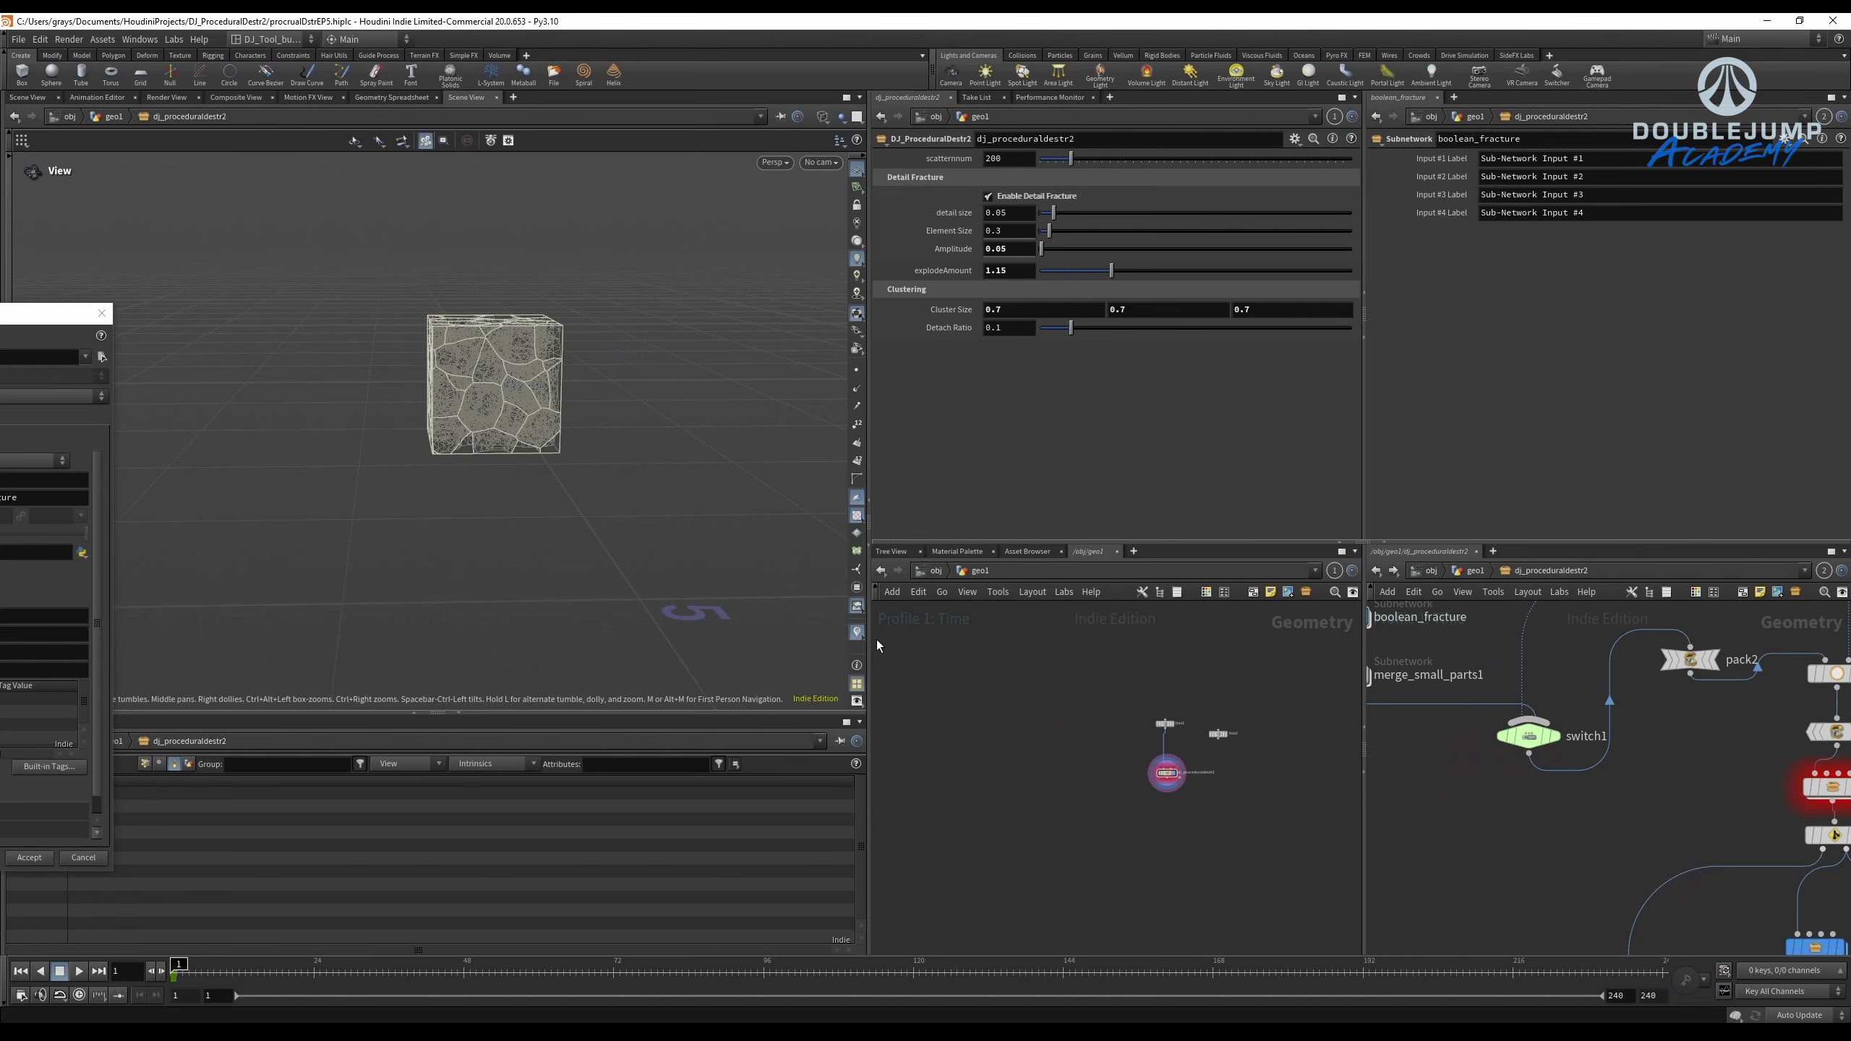
Widen the network panes and move the pack2 node directly beneath switch1.
drag(868, 645, 663, 645)
scroll(1525, 812, down, 2)
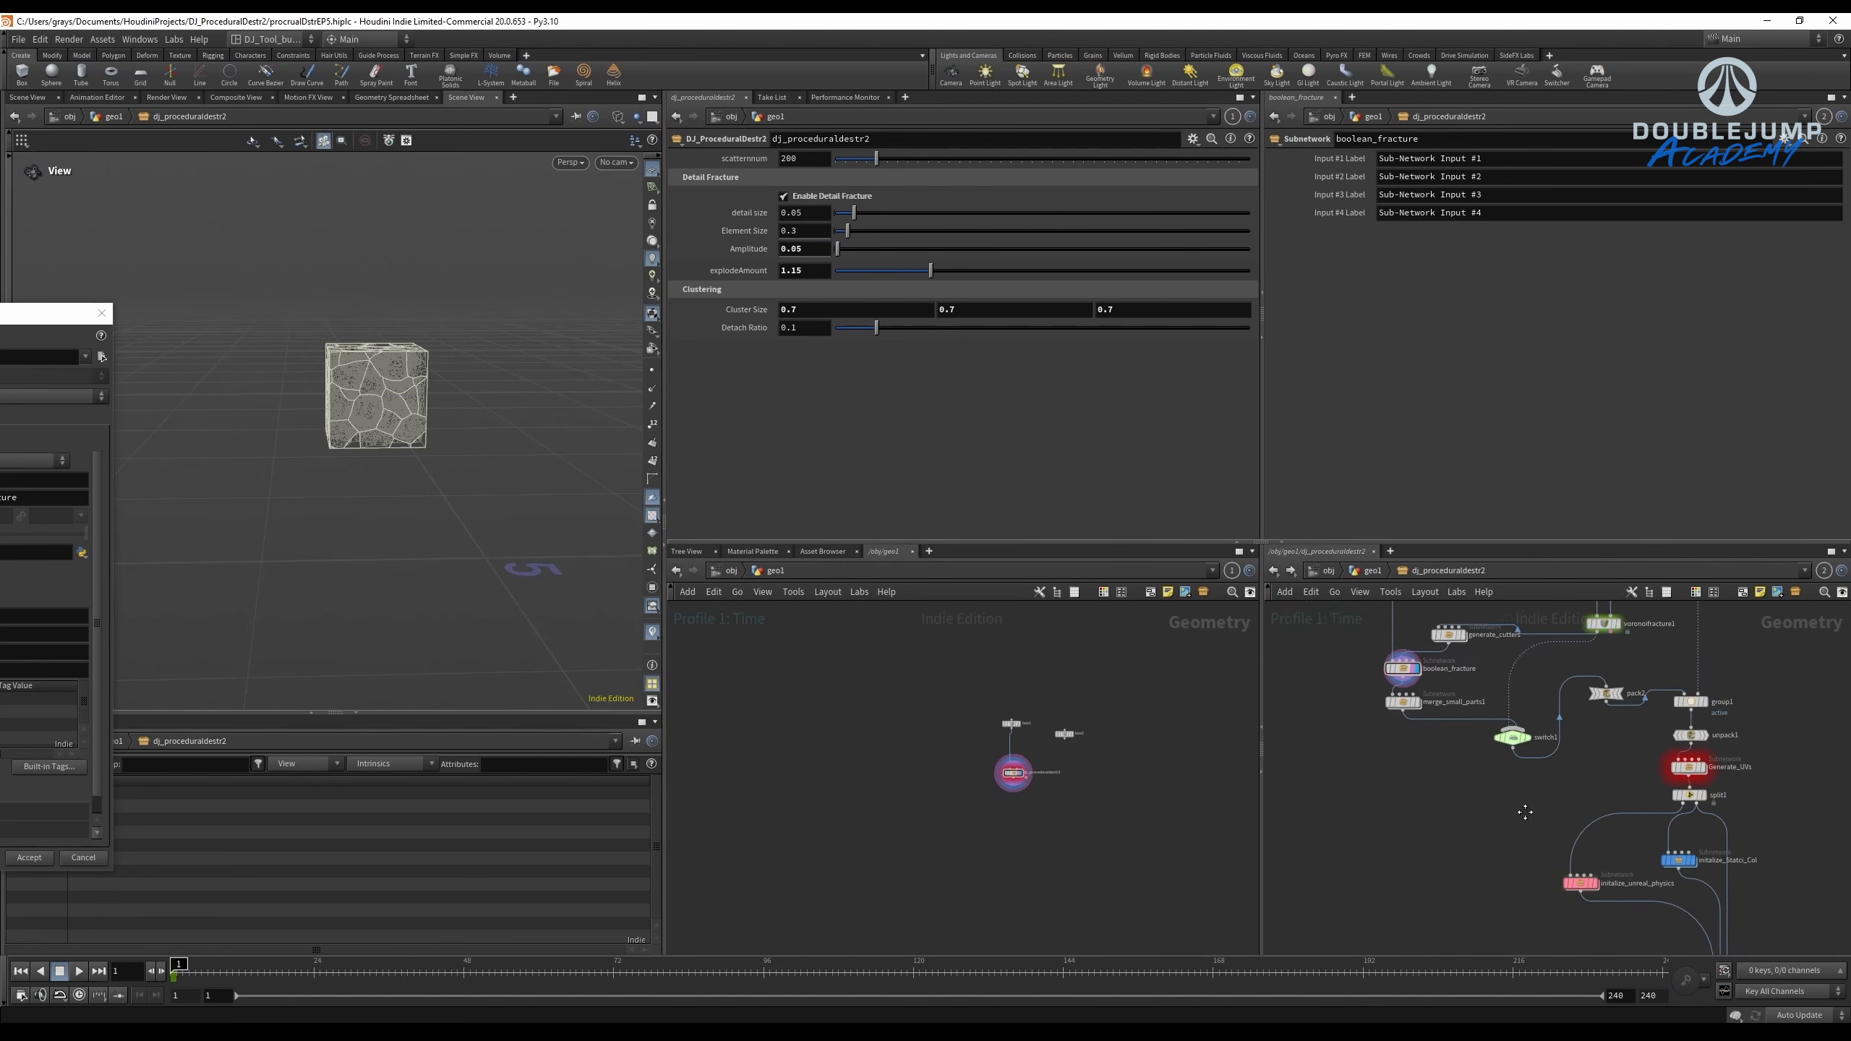
middle_drag(1524, 812, 1360, 791)
scroll(1374, 762, up, 3)
scroll(1372, 754, down, 3)
middle_drag(1310, 706, 1479, 793)
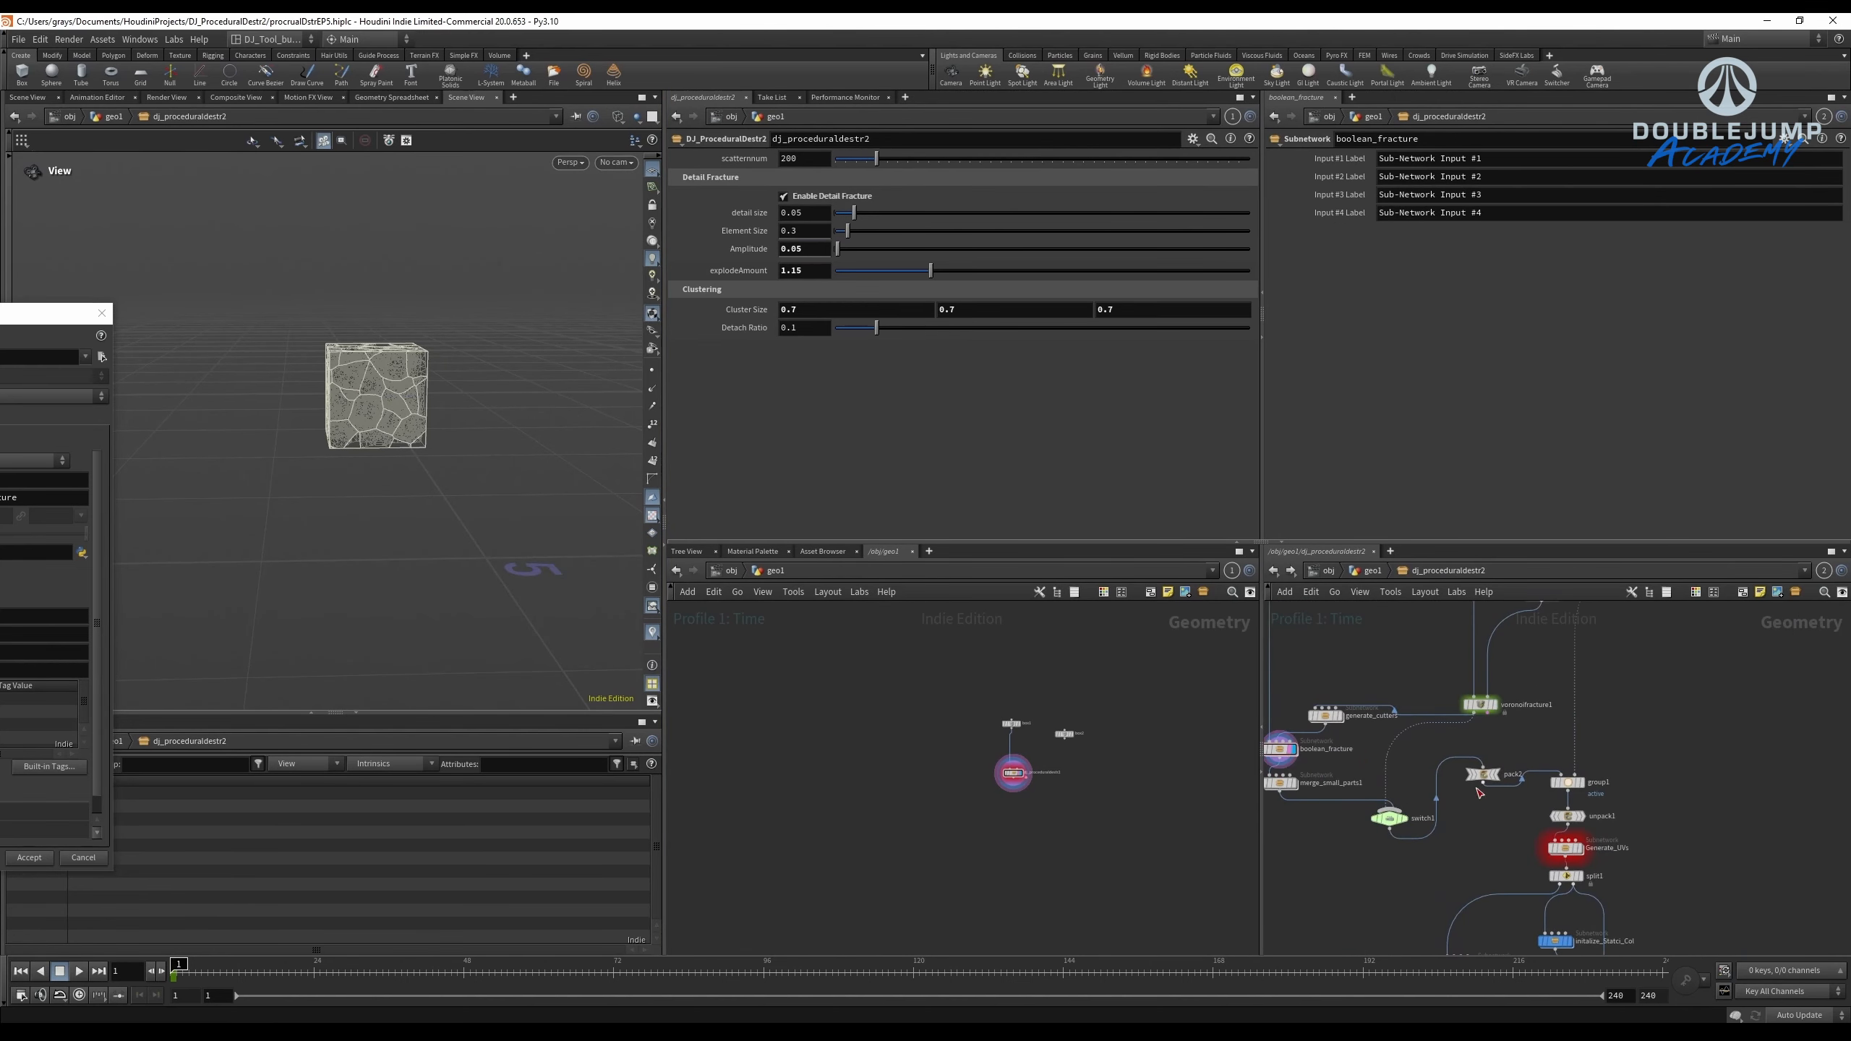
drag(1479, 793, 1396, 885)
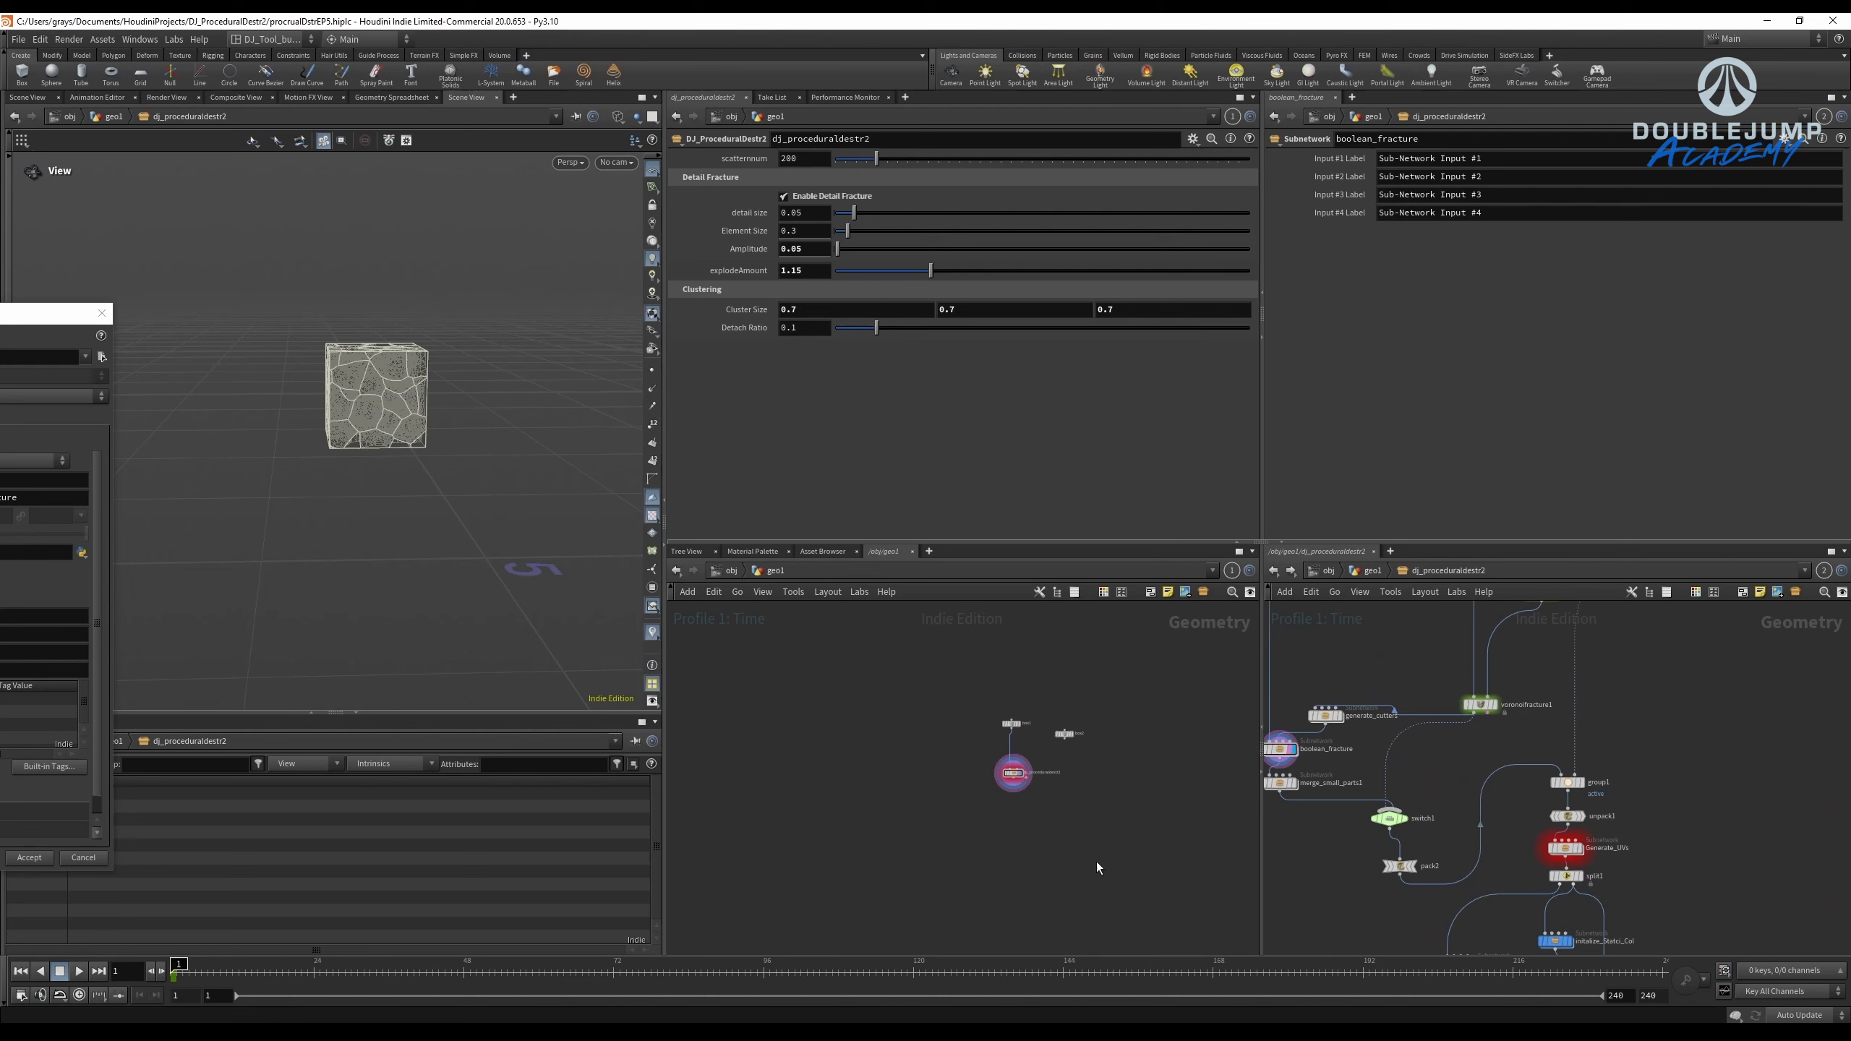
Save the scene, return to the geo1 level and save the dj_proceduraldestr2 asset definition.
scroll(1538, 933, down, 3)
middle_drag(1640, 941, 1604, 661)
scroll(1587, 773, up, 5)
key(ctrl+s)
click(1380, 573)
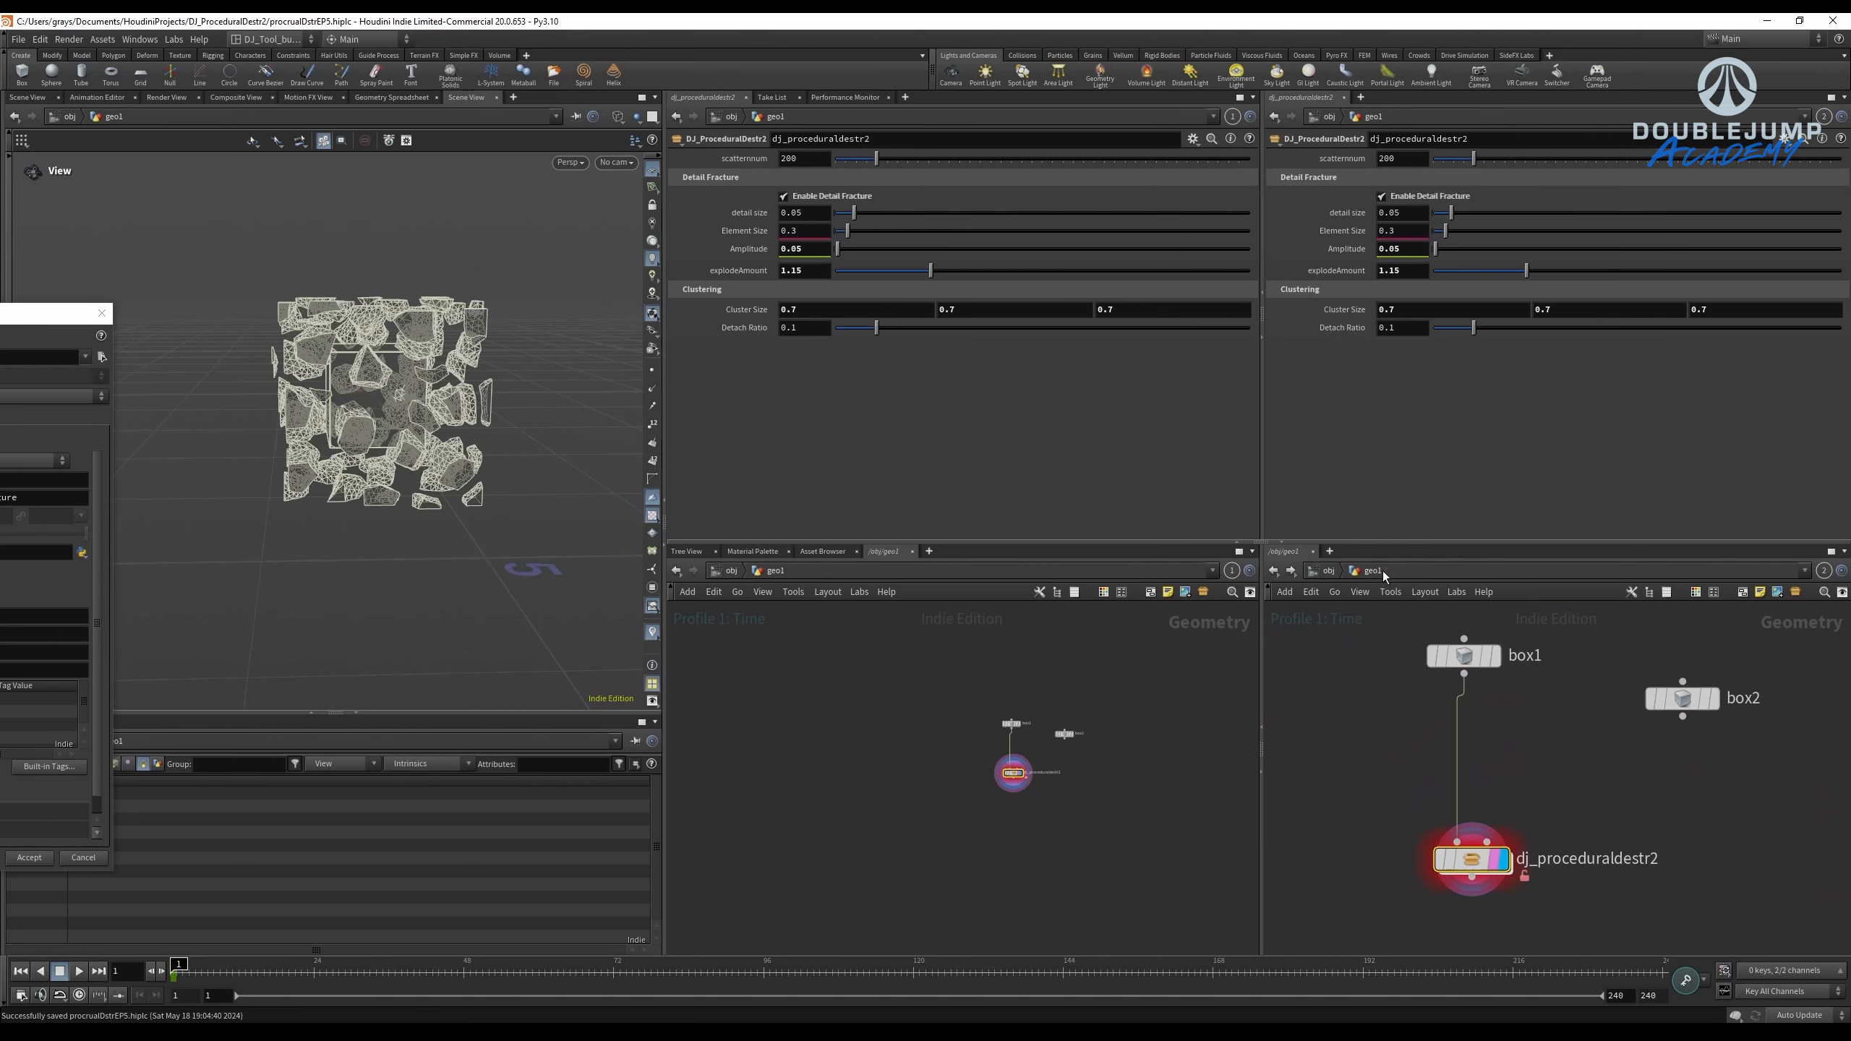
right_click(1468, 859)
click(1516, 980)
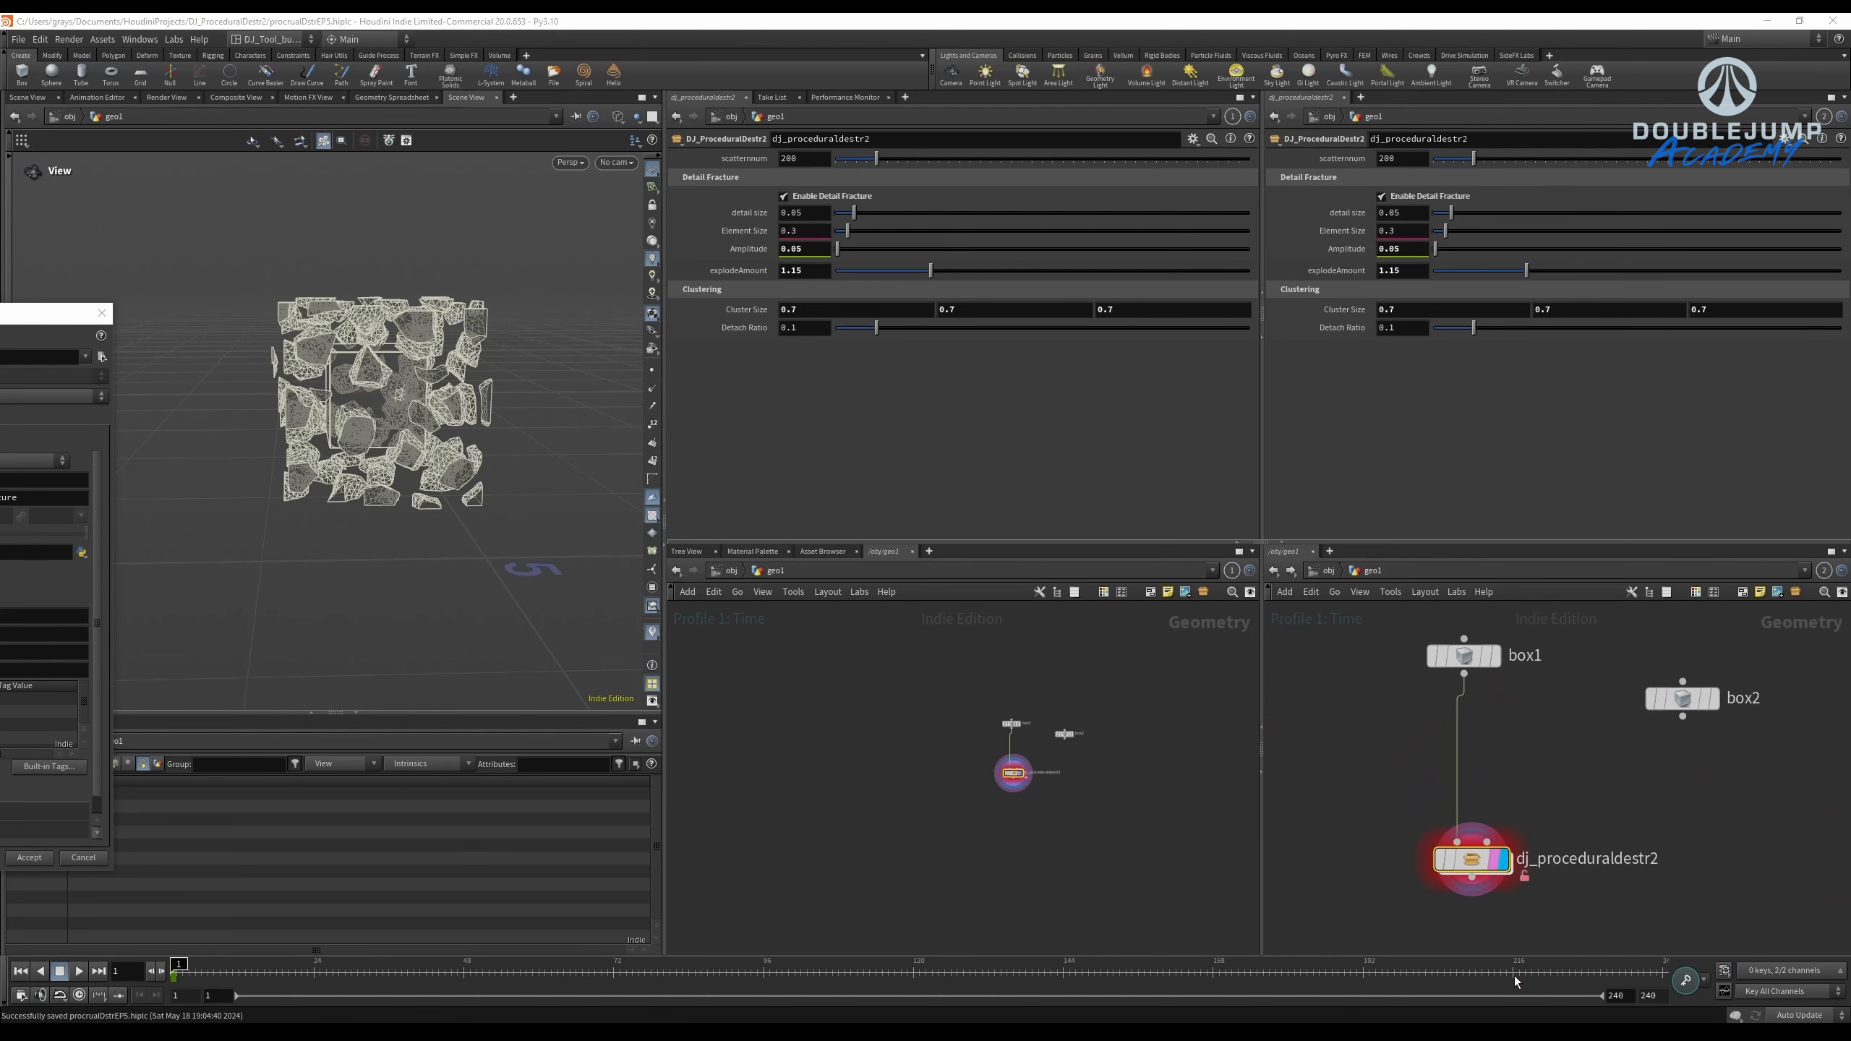
Switch to Unreal Engine, reimport the dj_proceduraldestr2 Houdini asset and select its actor in the level.
click(758, 966)
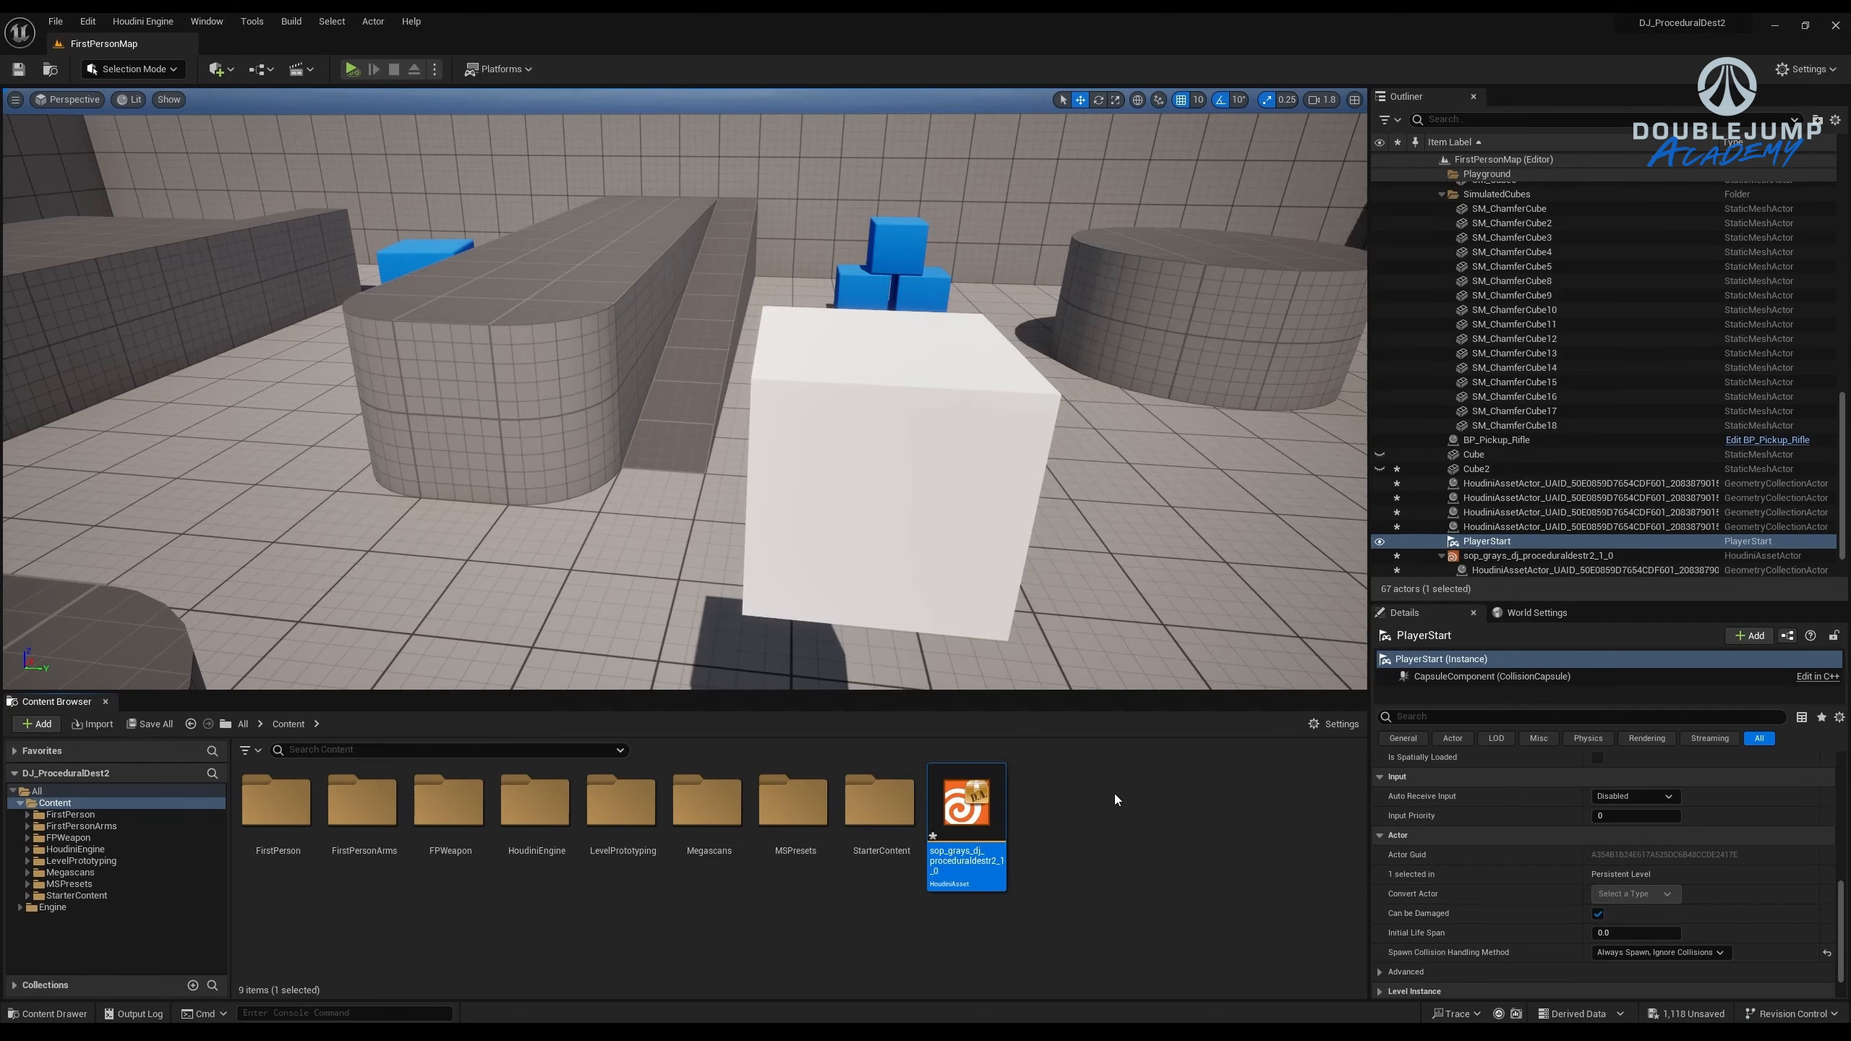
right_click(969, 828)
click(1092, 391)
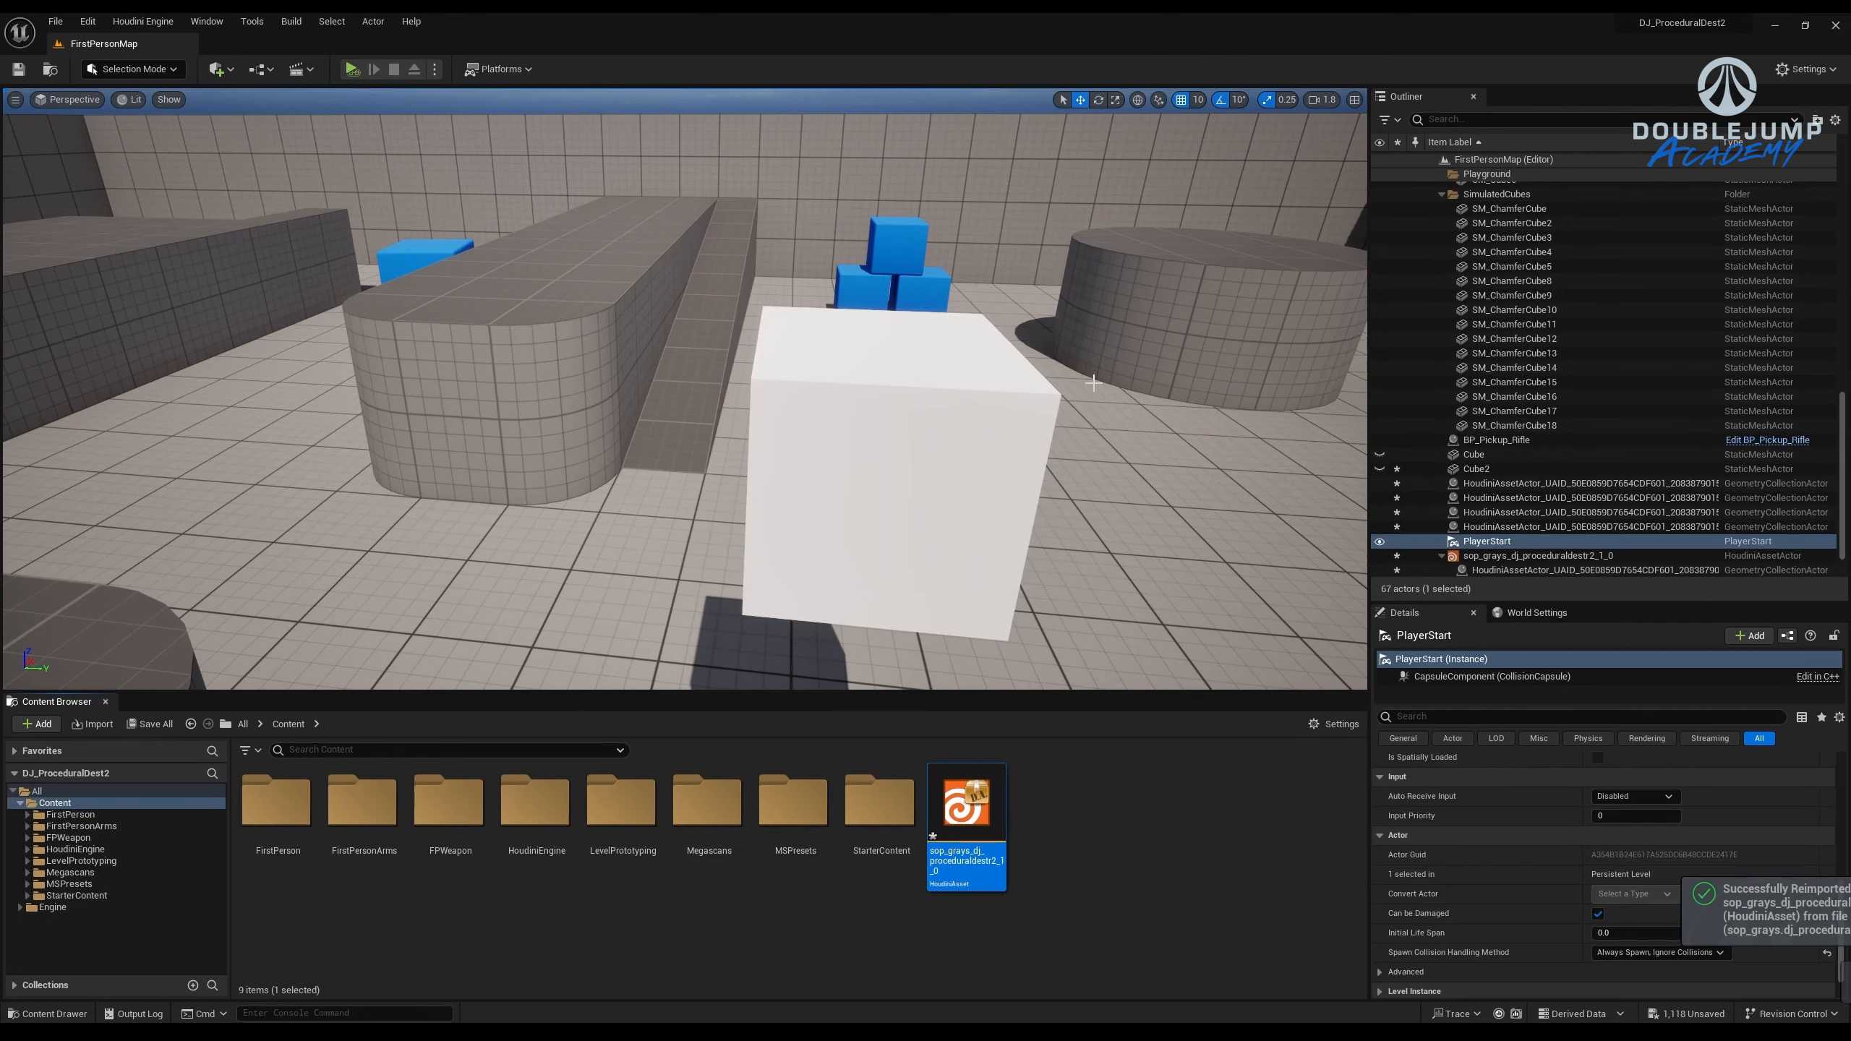
click(1518, 554)
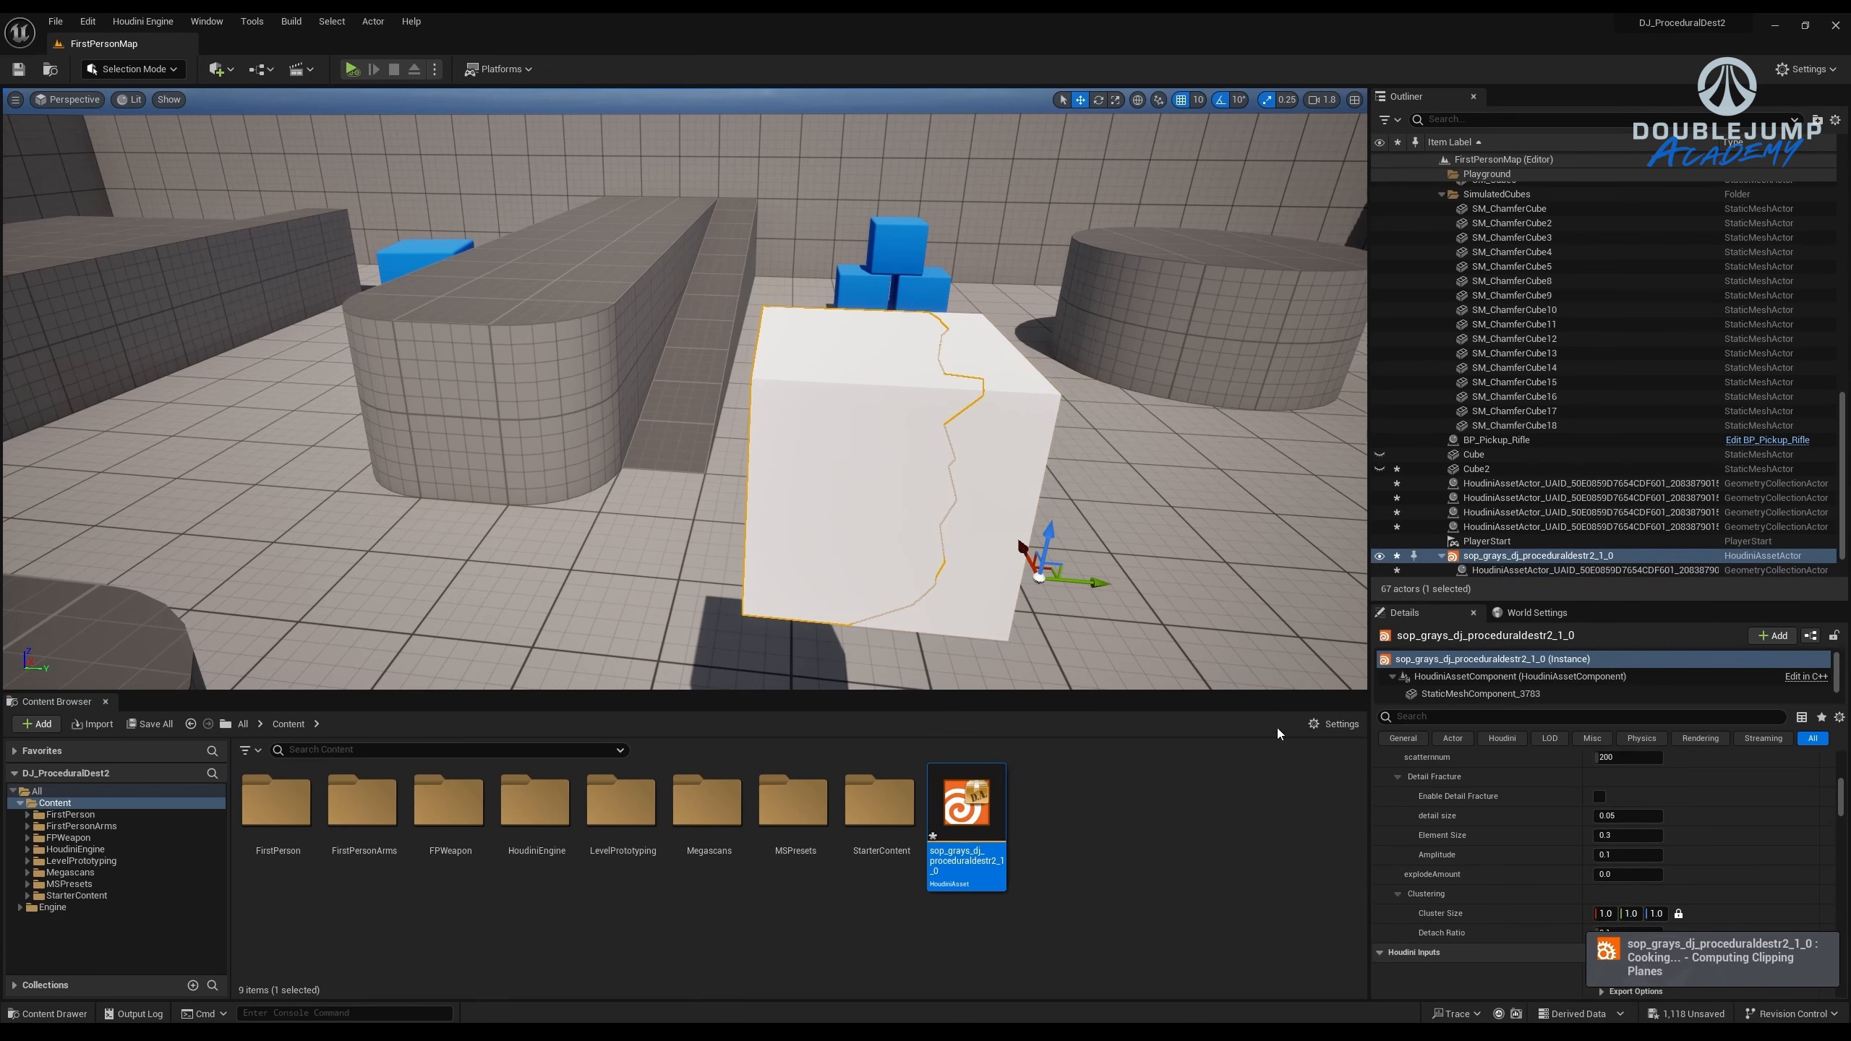
Turn on Enable Detail Fracture for the dj_proceduraldestr2 Houdini asset actor in the level.
scroll(955, 413, down, 5)
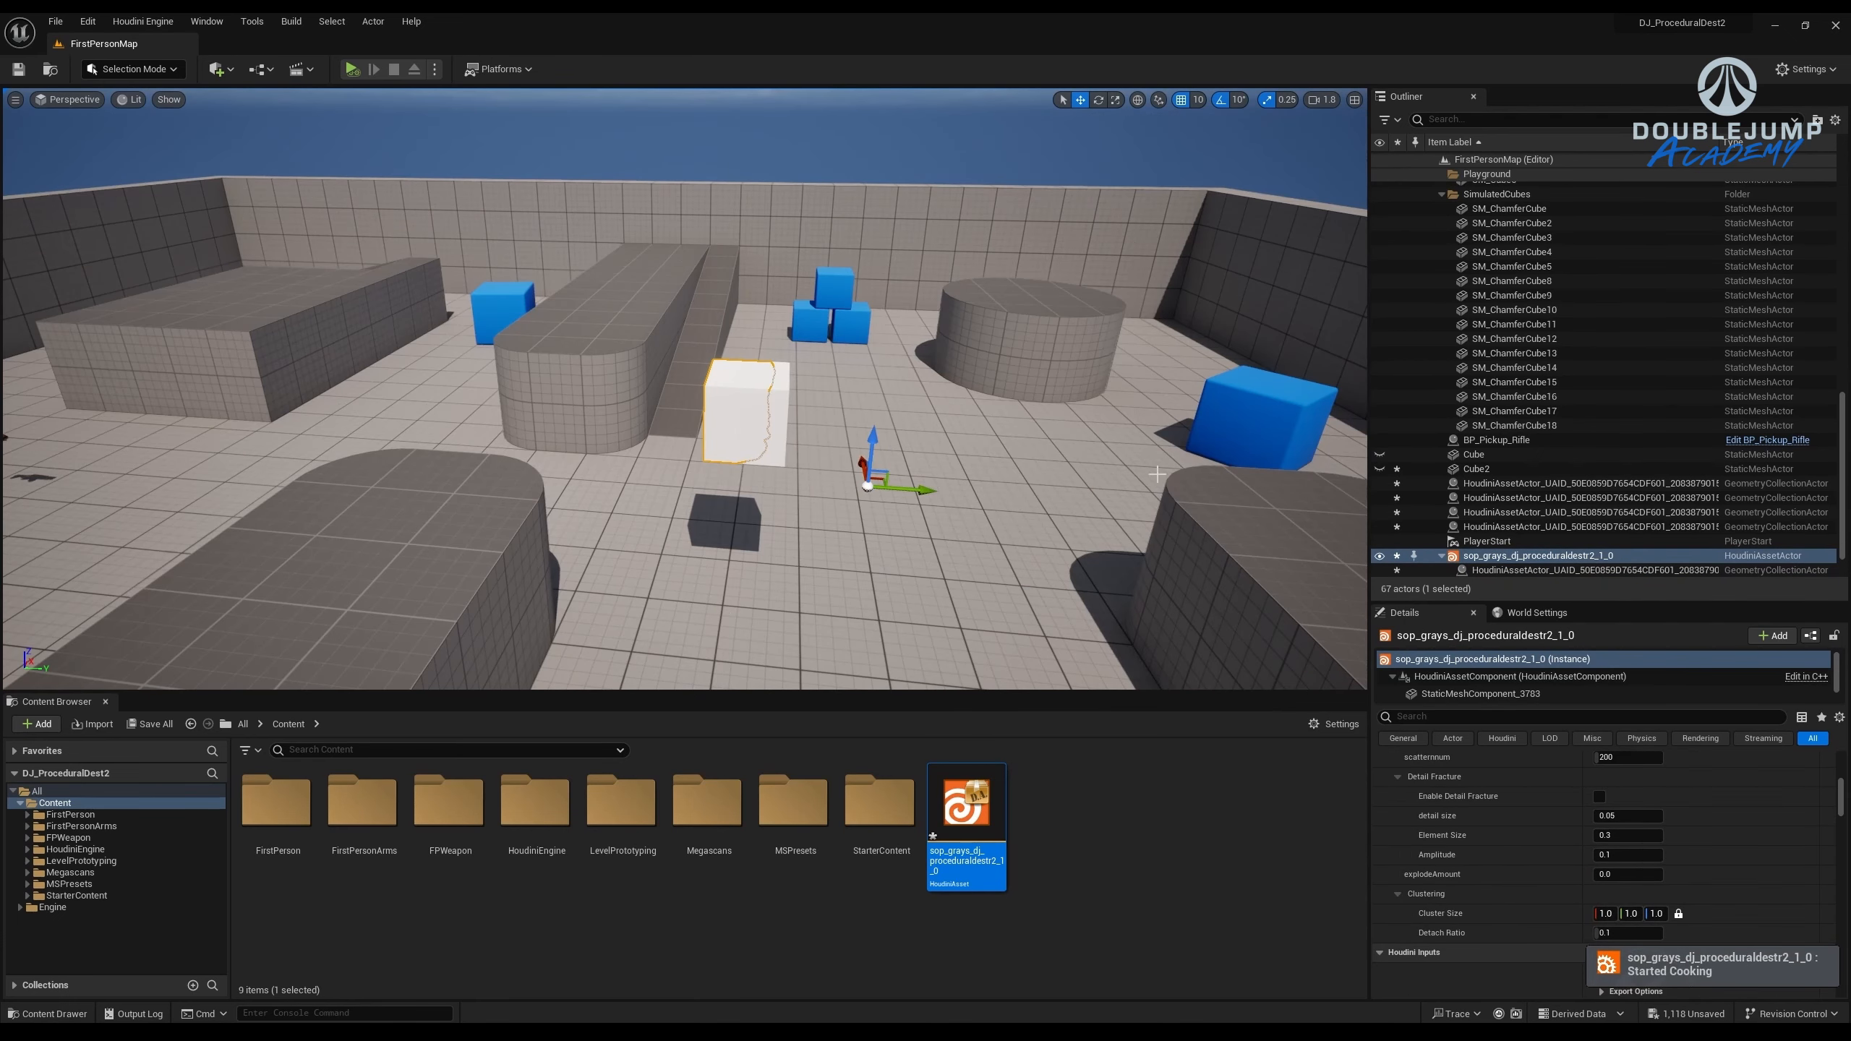
scroll(1157, 474, up, 1)
scroll(1516, 475, down, 2)
click(1549, 517)
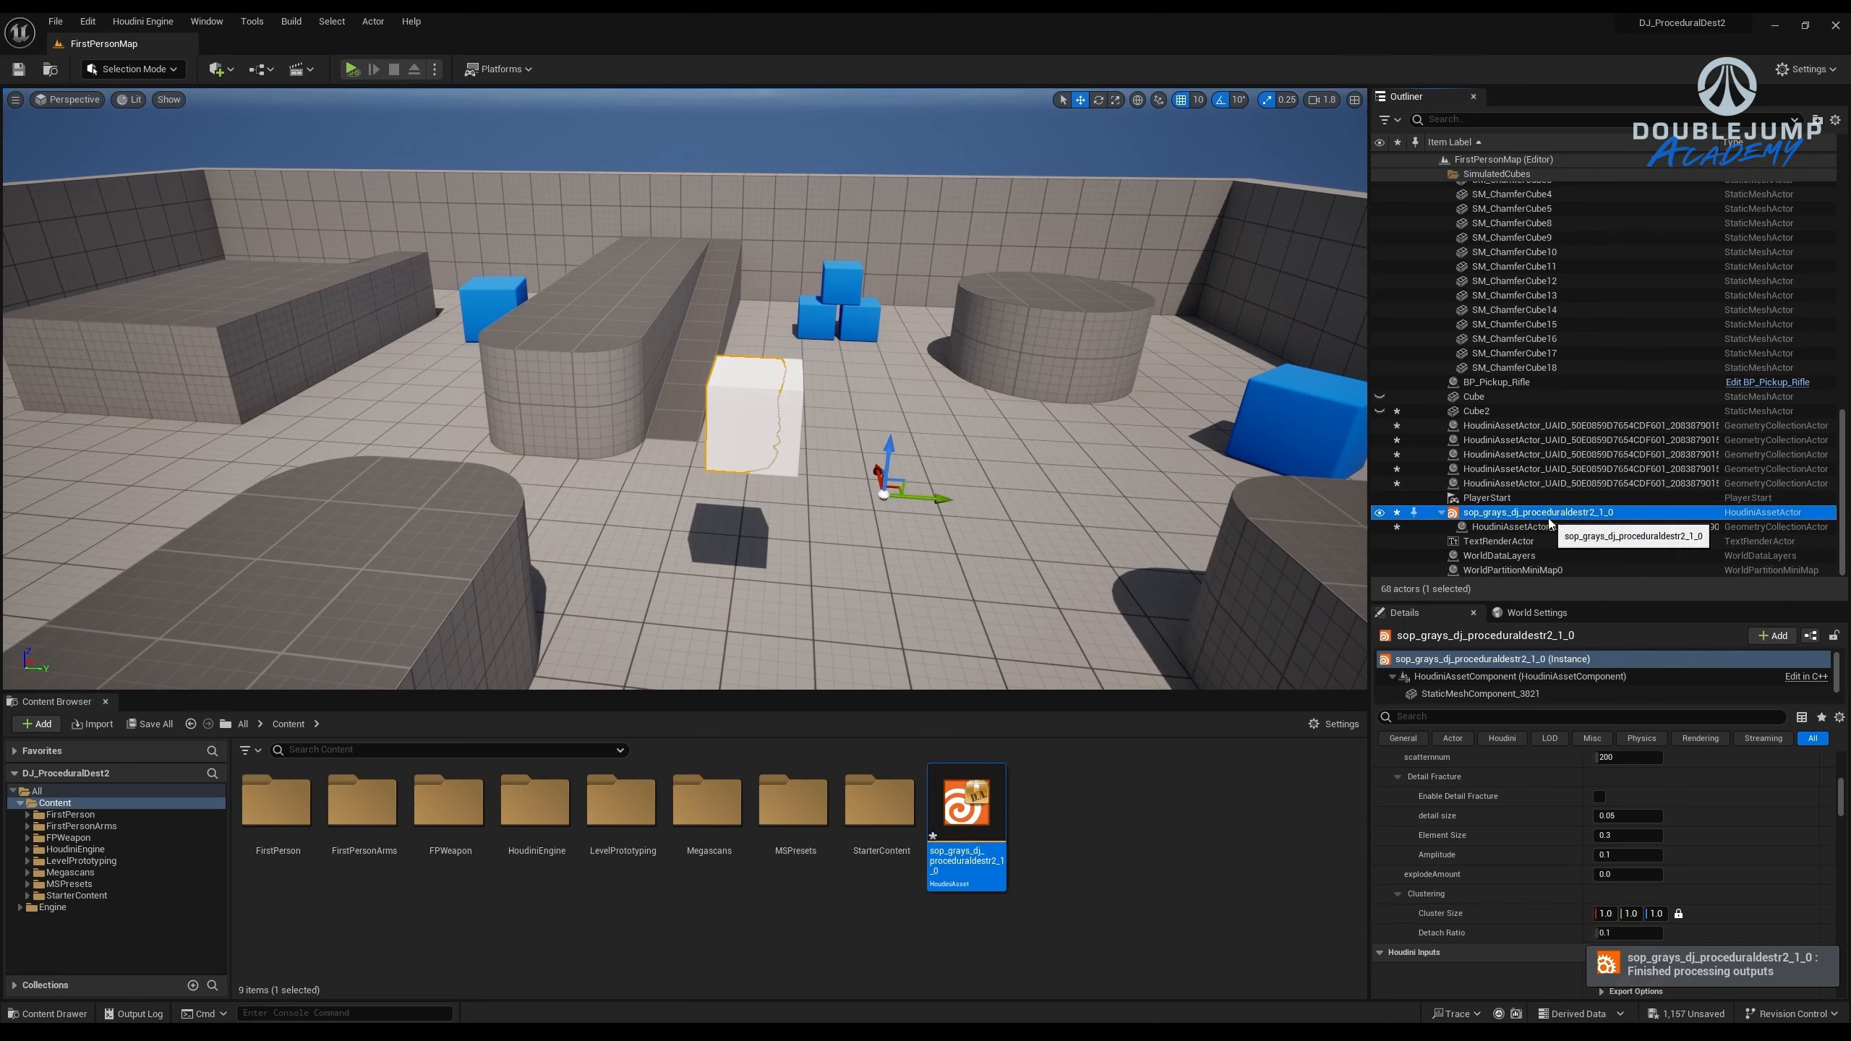
click(1549, 525)
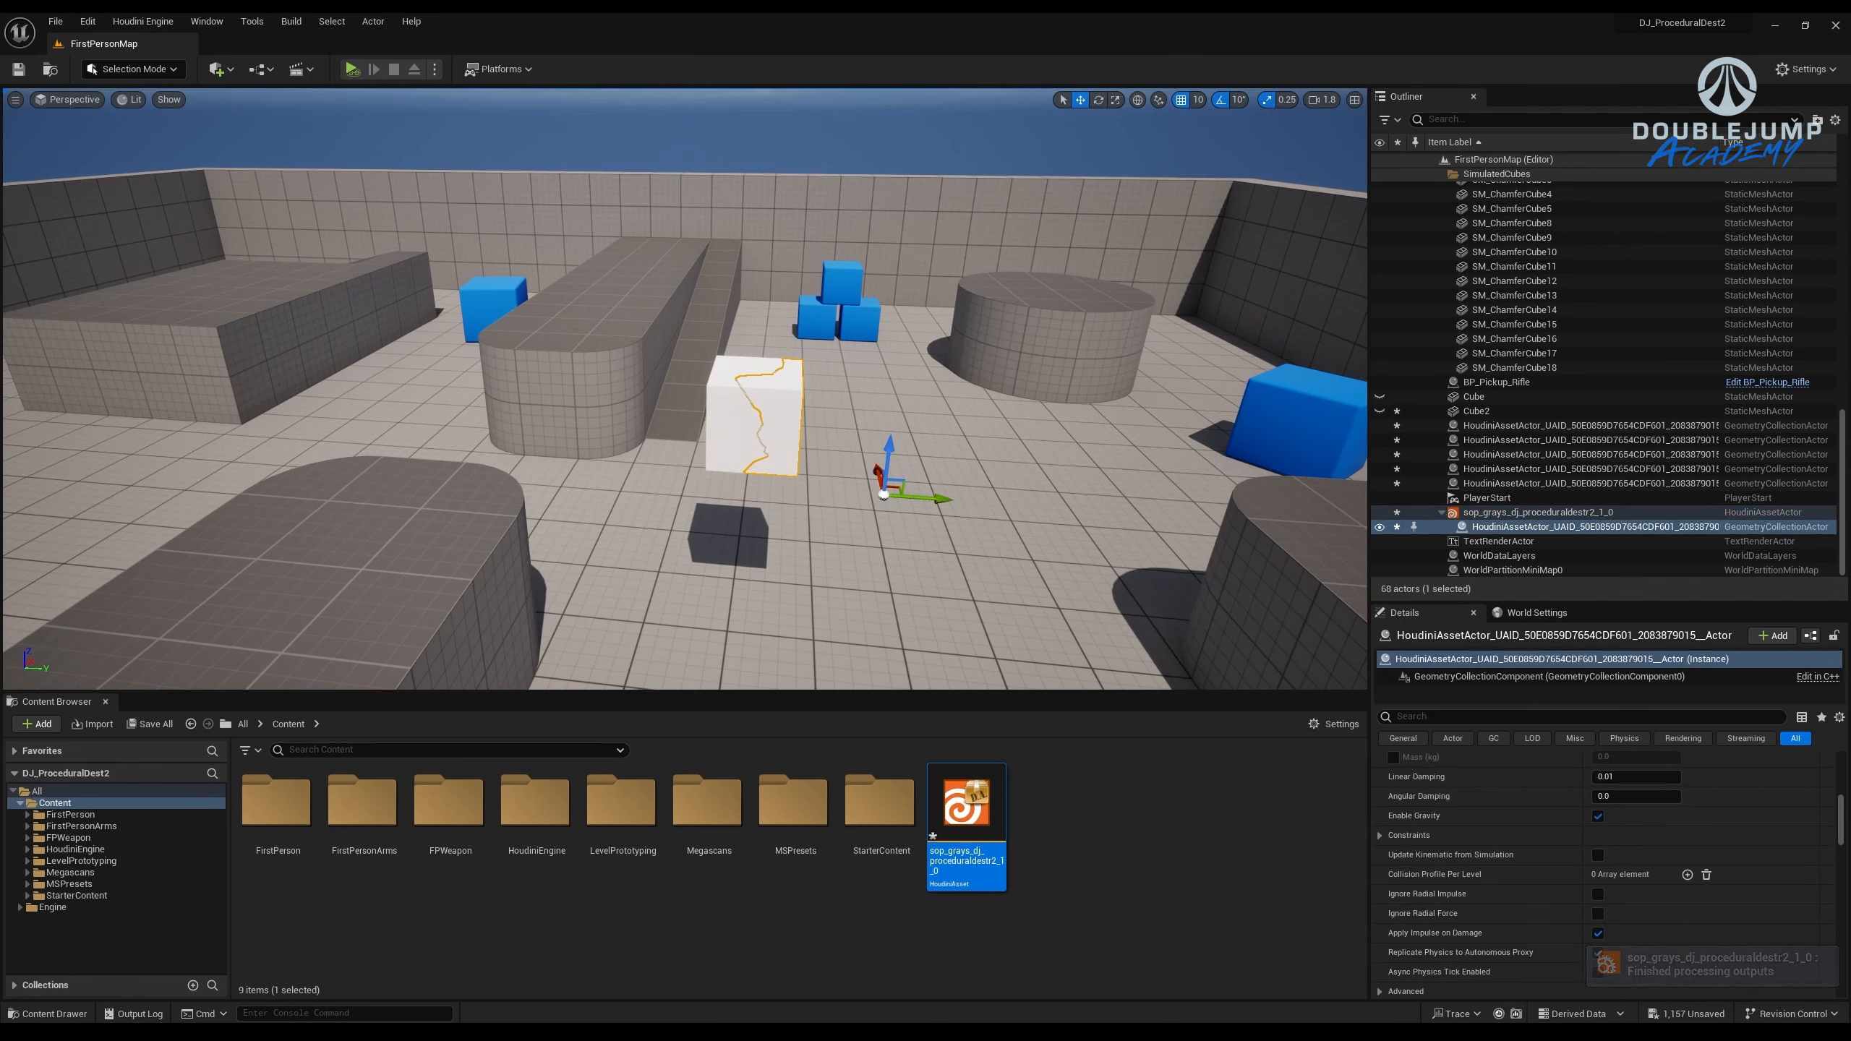
click(1538, 512)
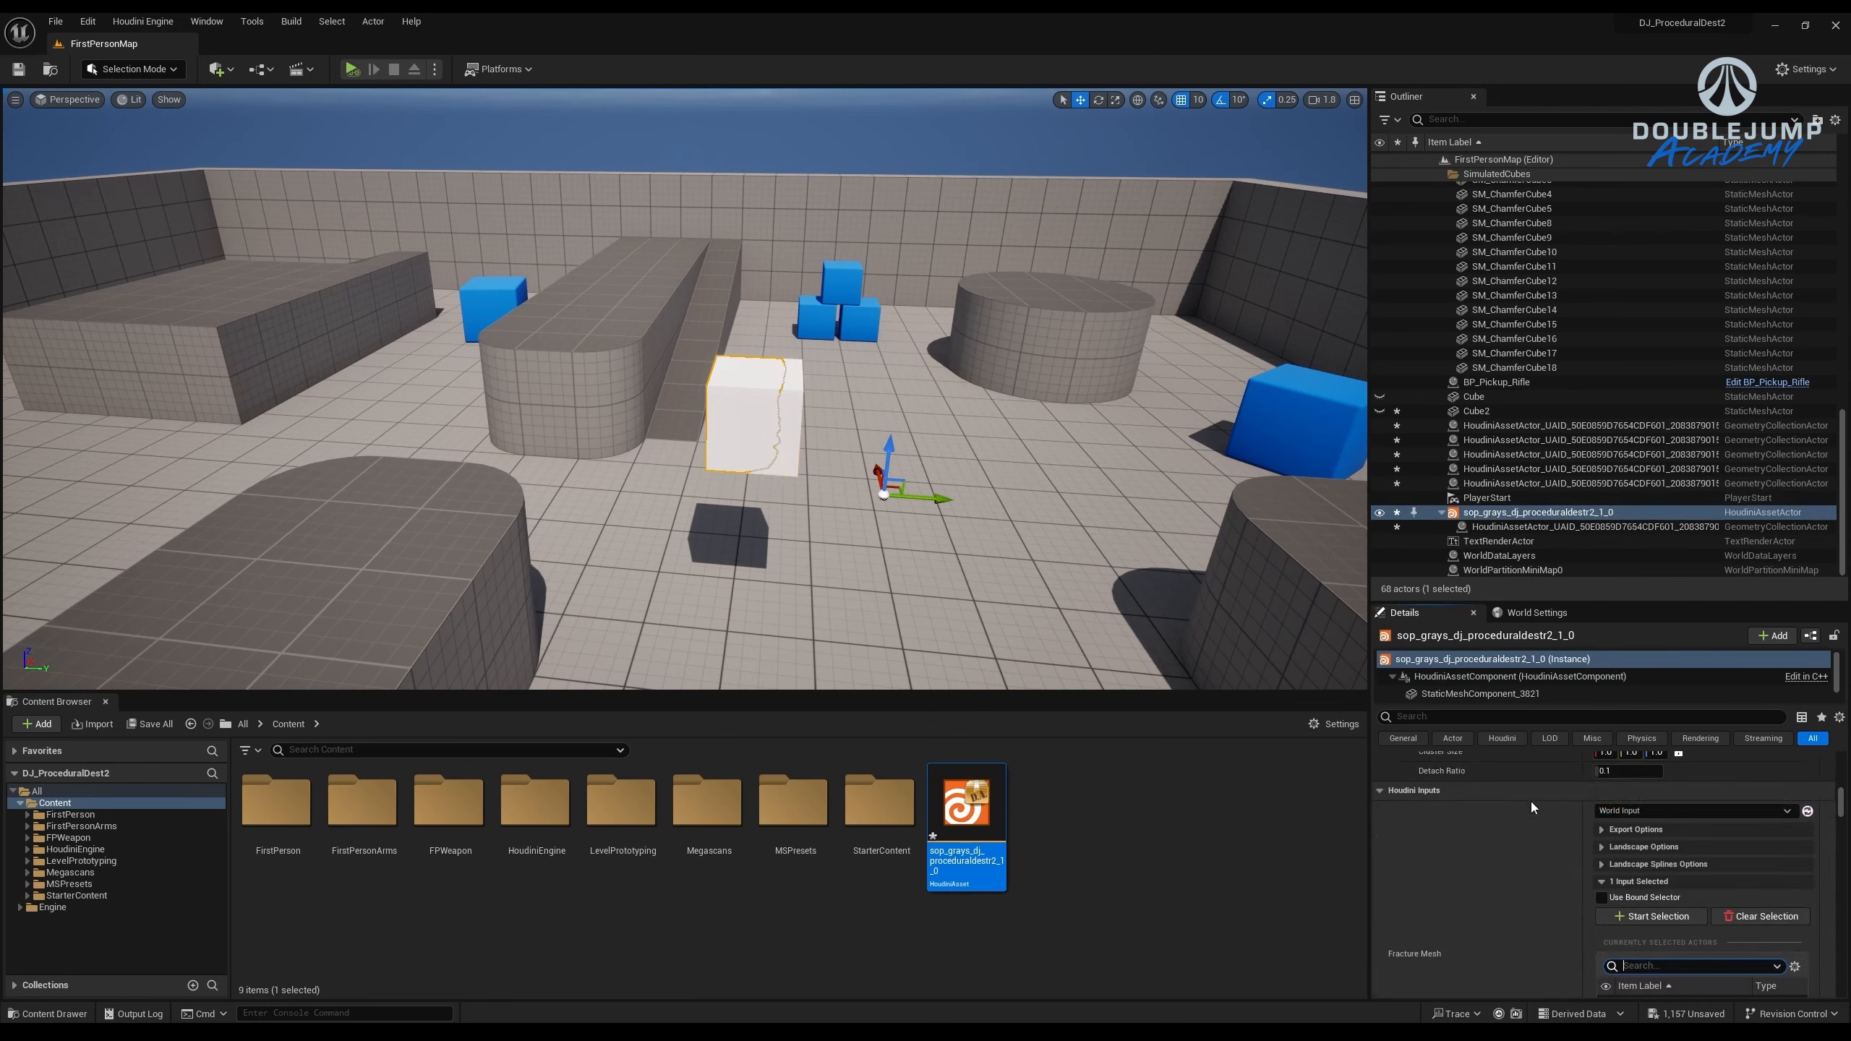
scroll(1559, 846, up, 3)
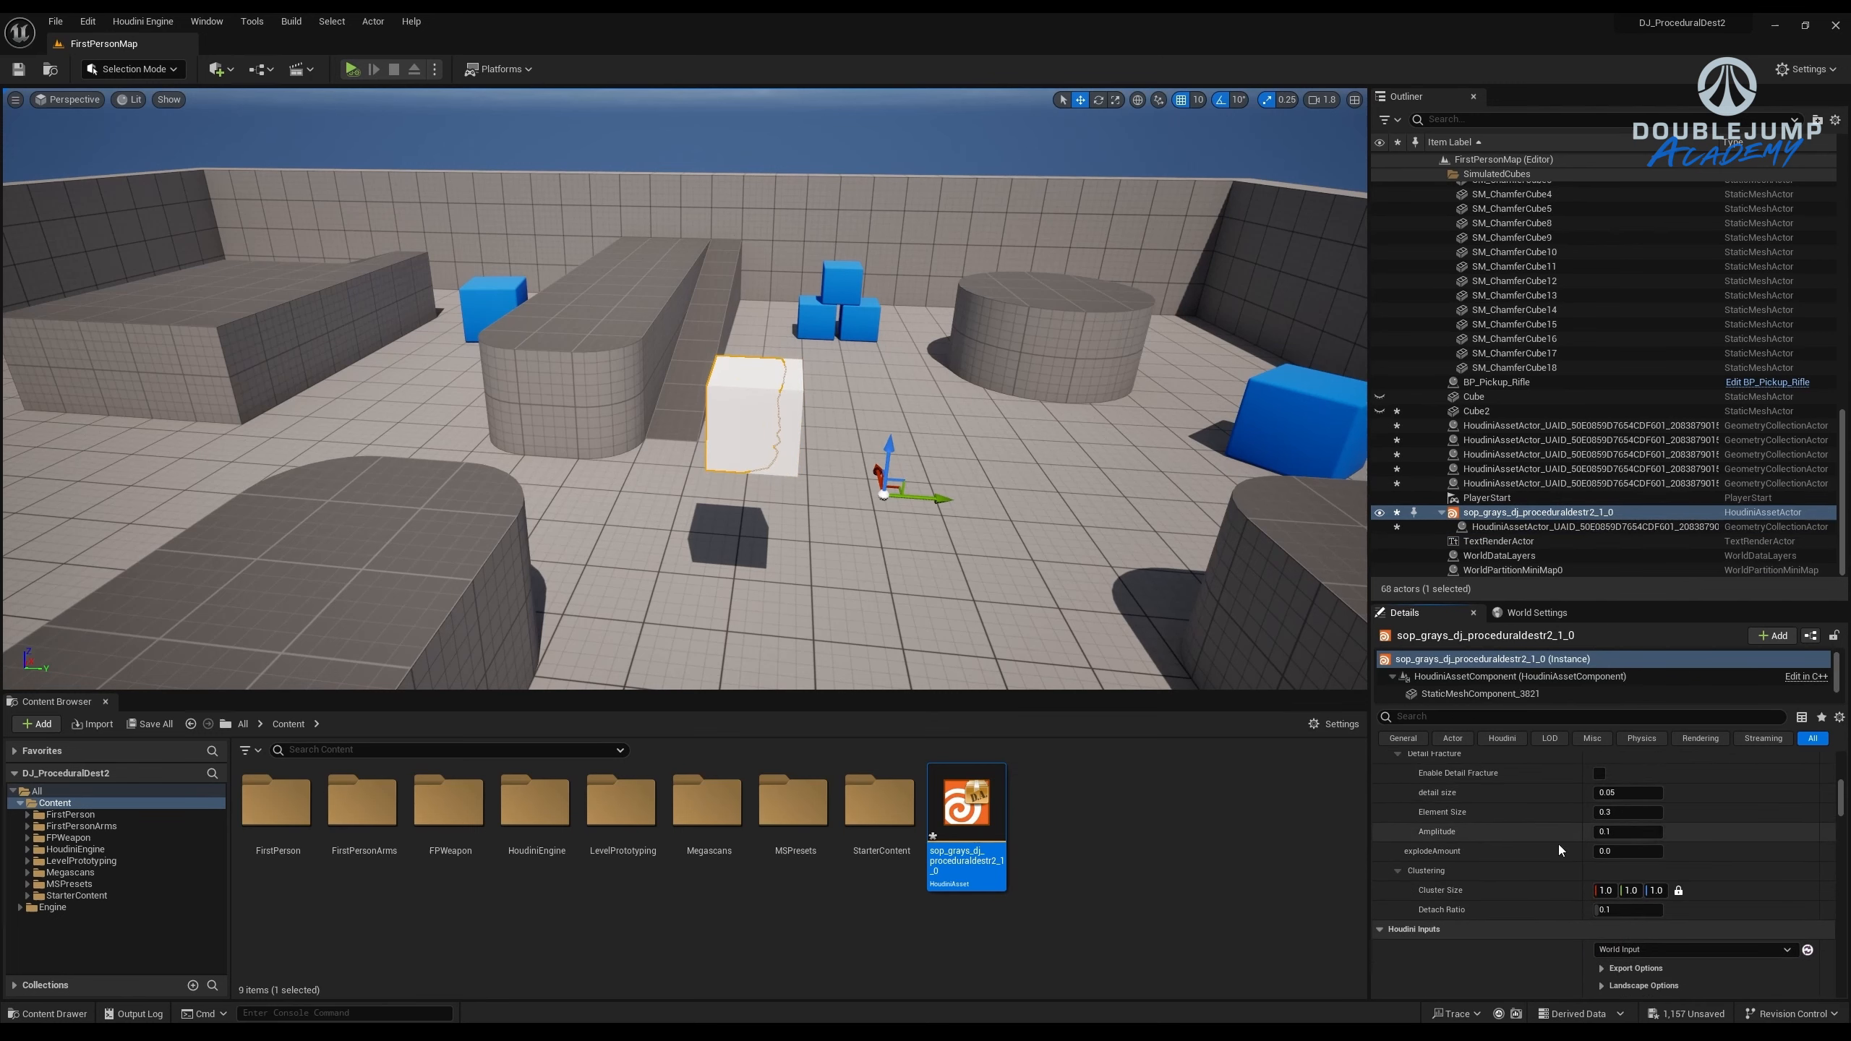
click(1599, 775)
scroll(717, 369, up, 4)
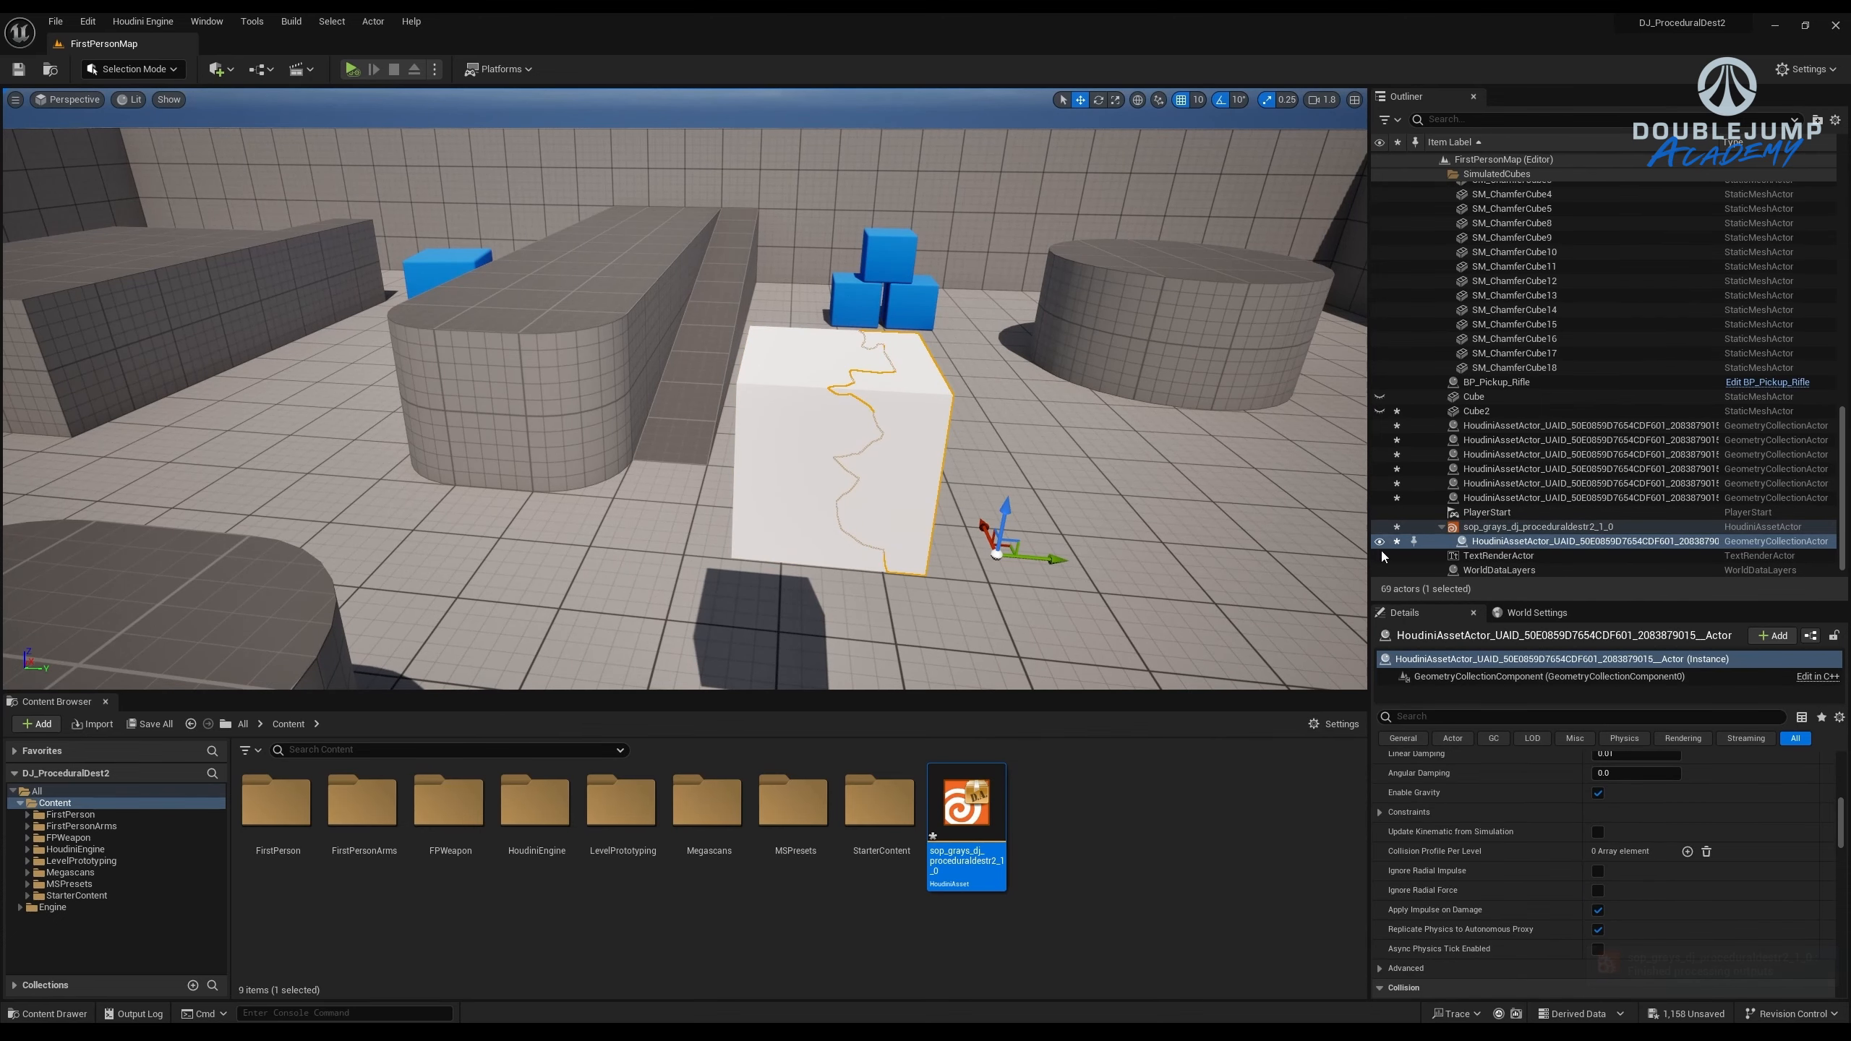
Hide the Houdini asset actor, keep its child geometry collection visible and examine the detailed inner surfaces.
click(1380, 527)
click(1381, 527)
click(1504, 555)
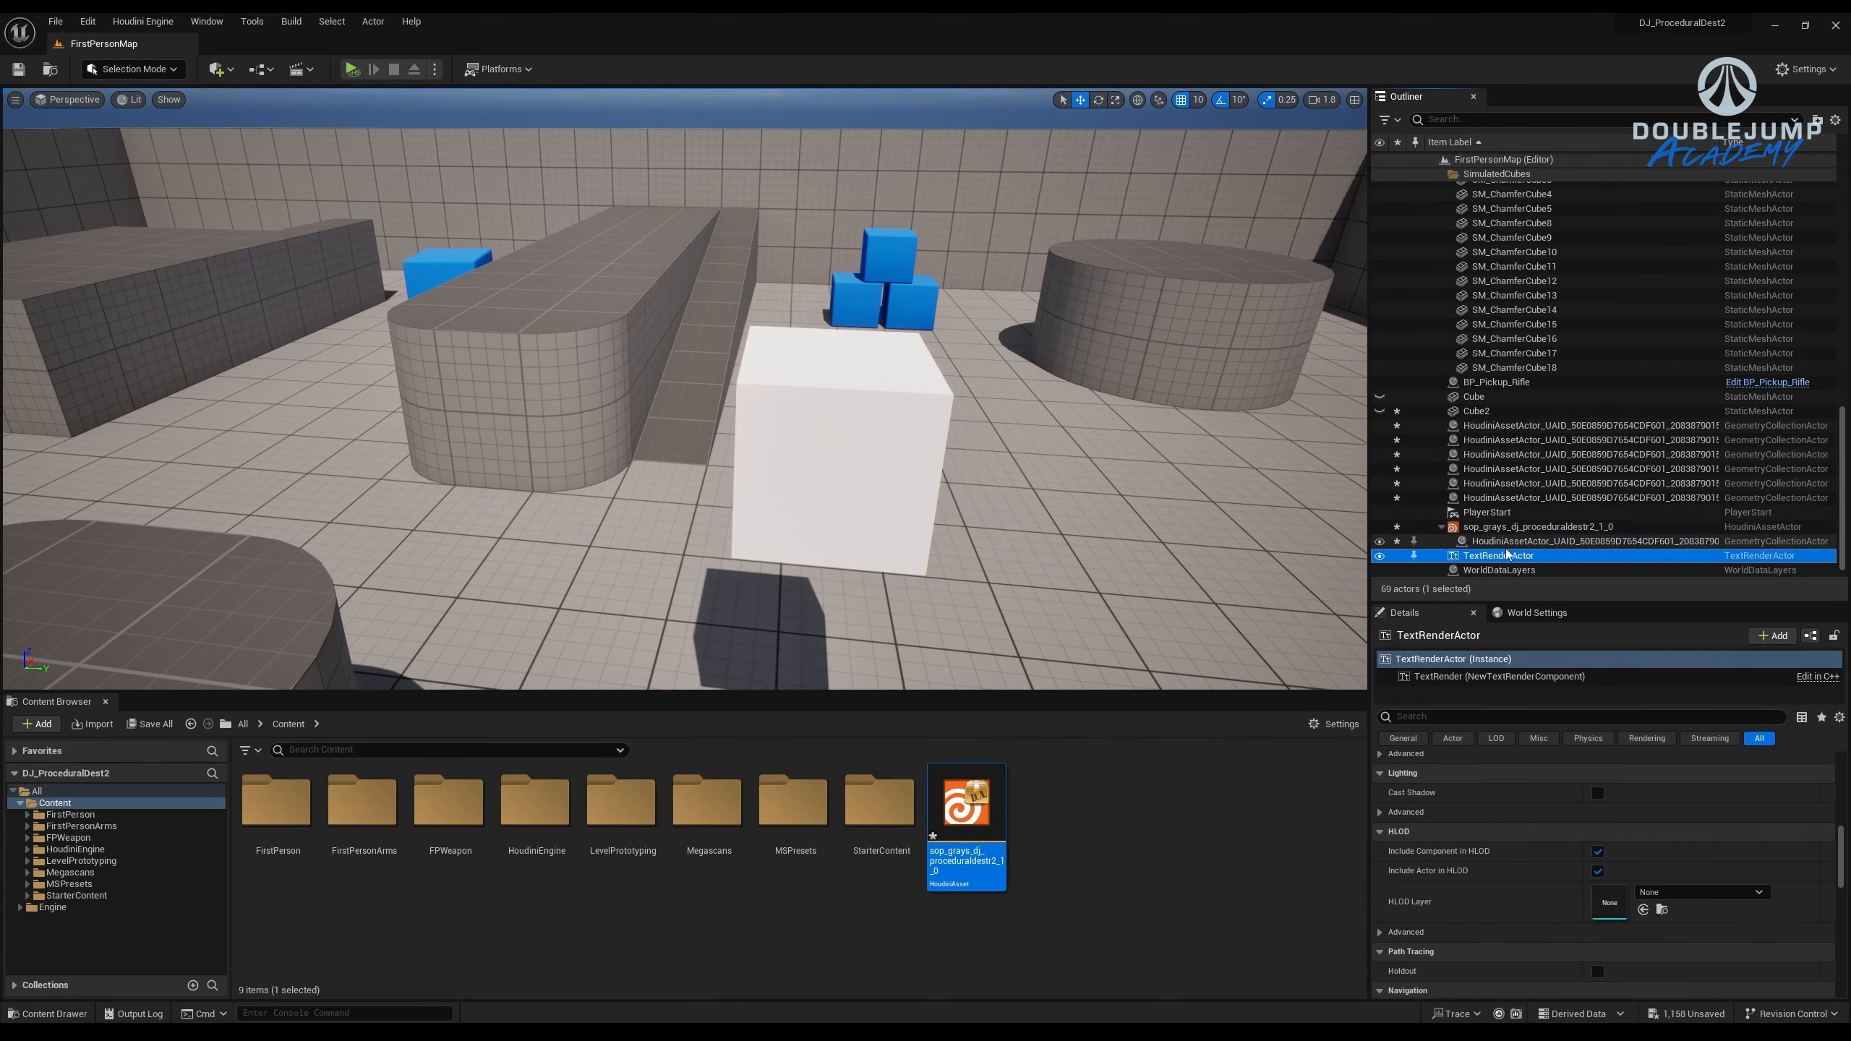
click(1487, 541)
click(1378, 541)
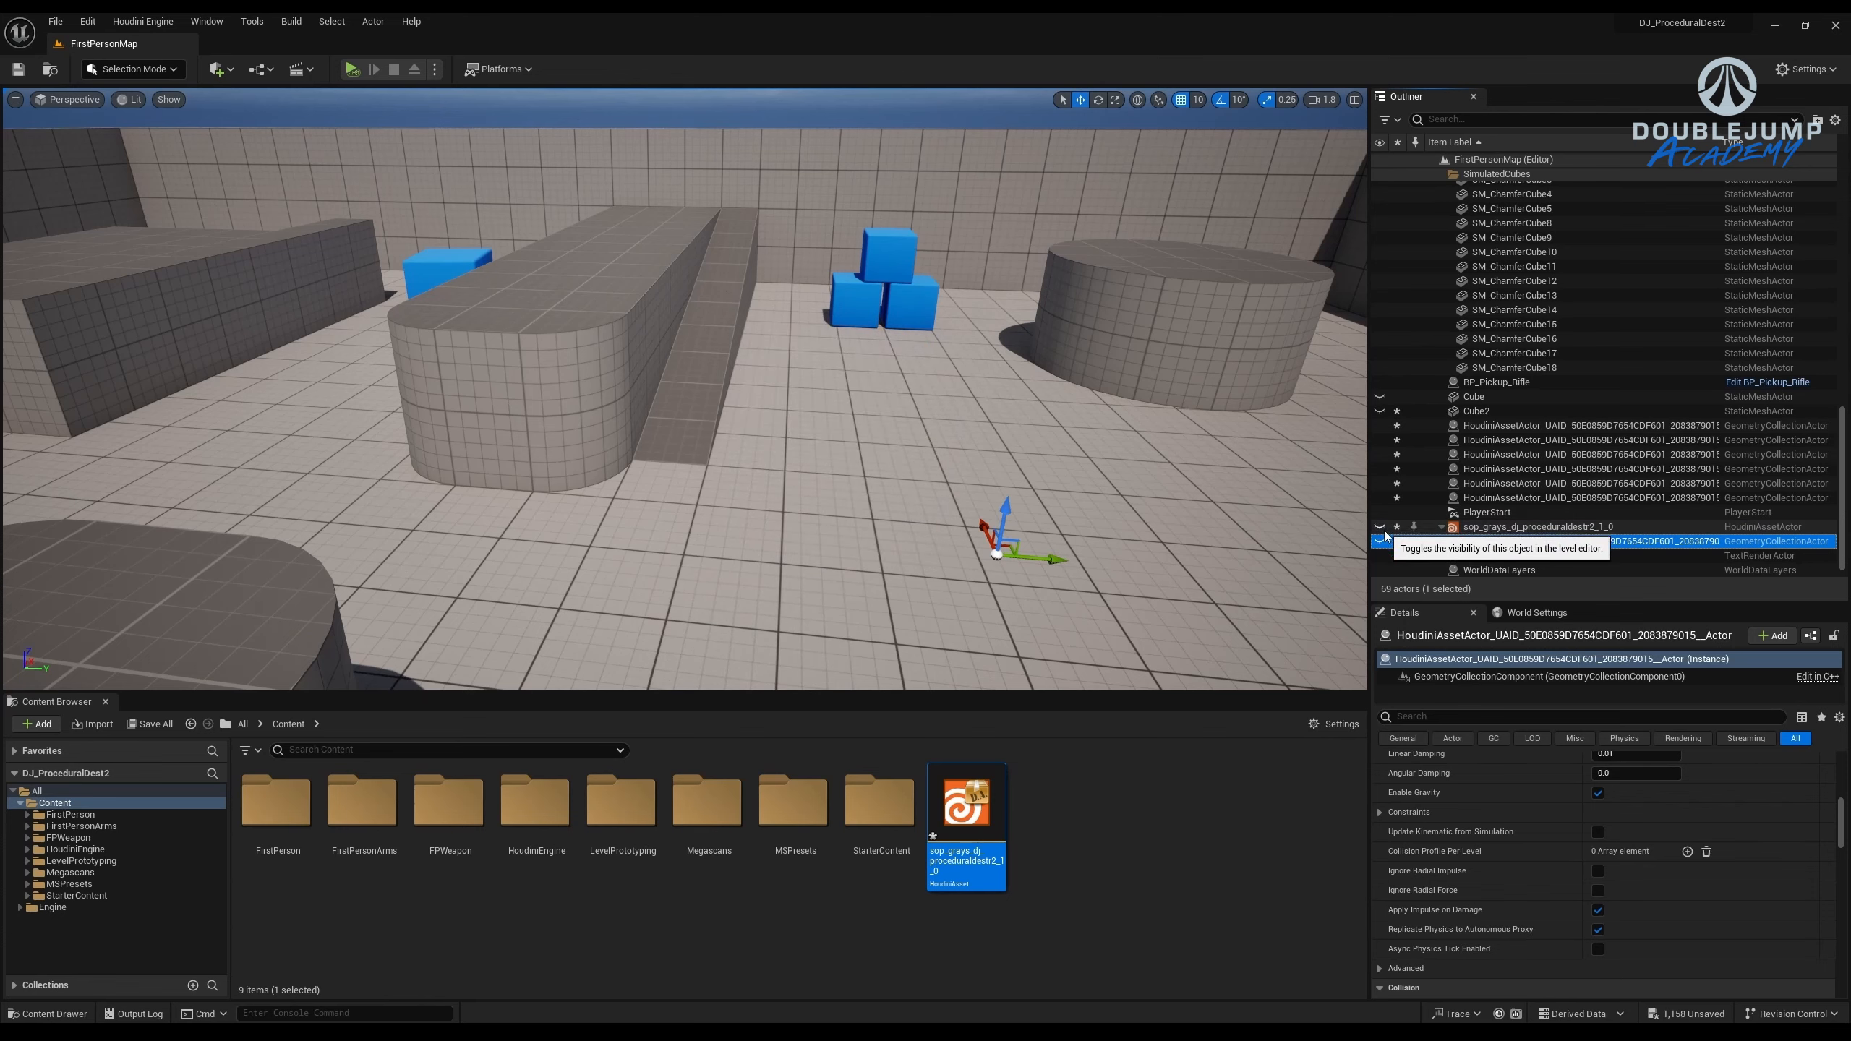
click(1378, 541)
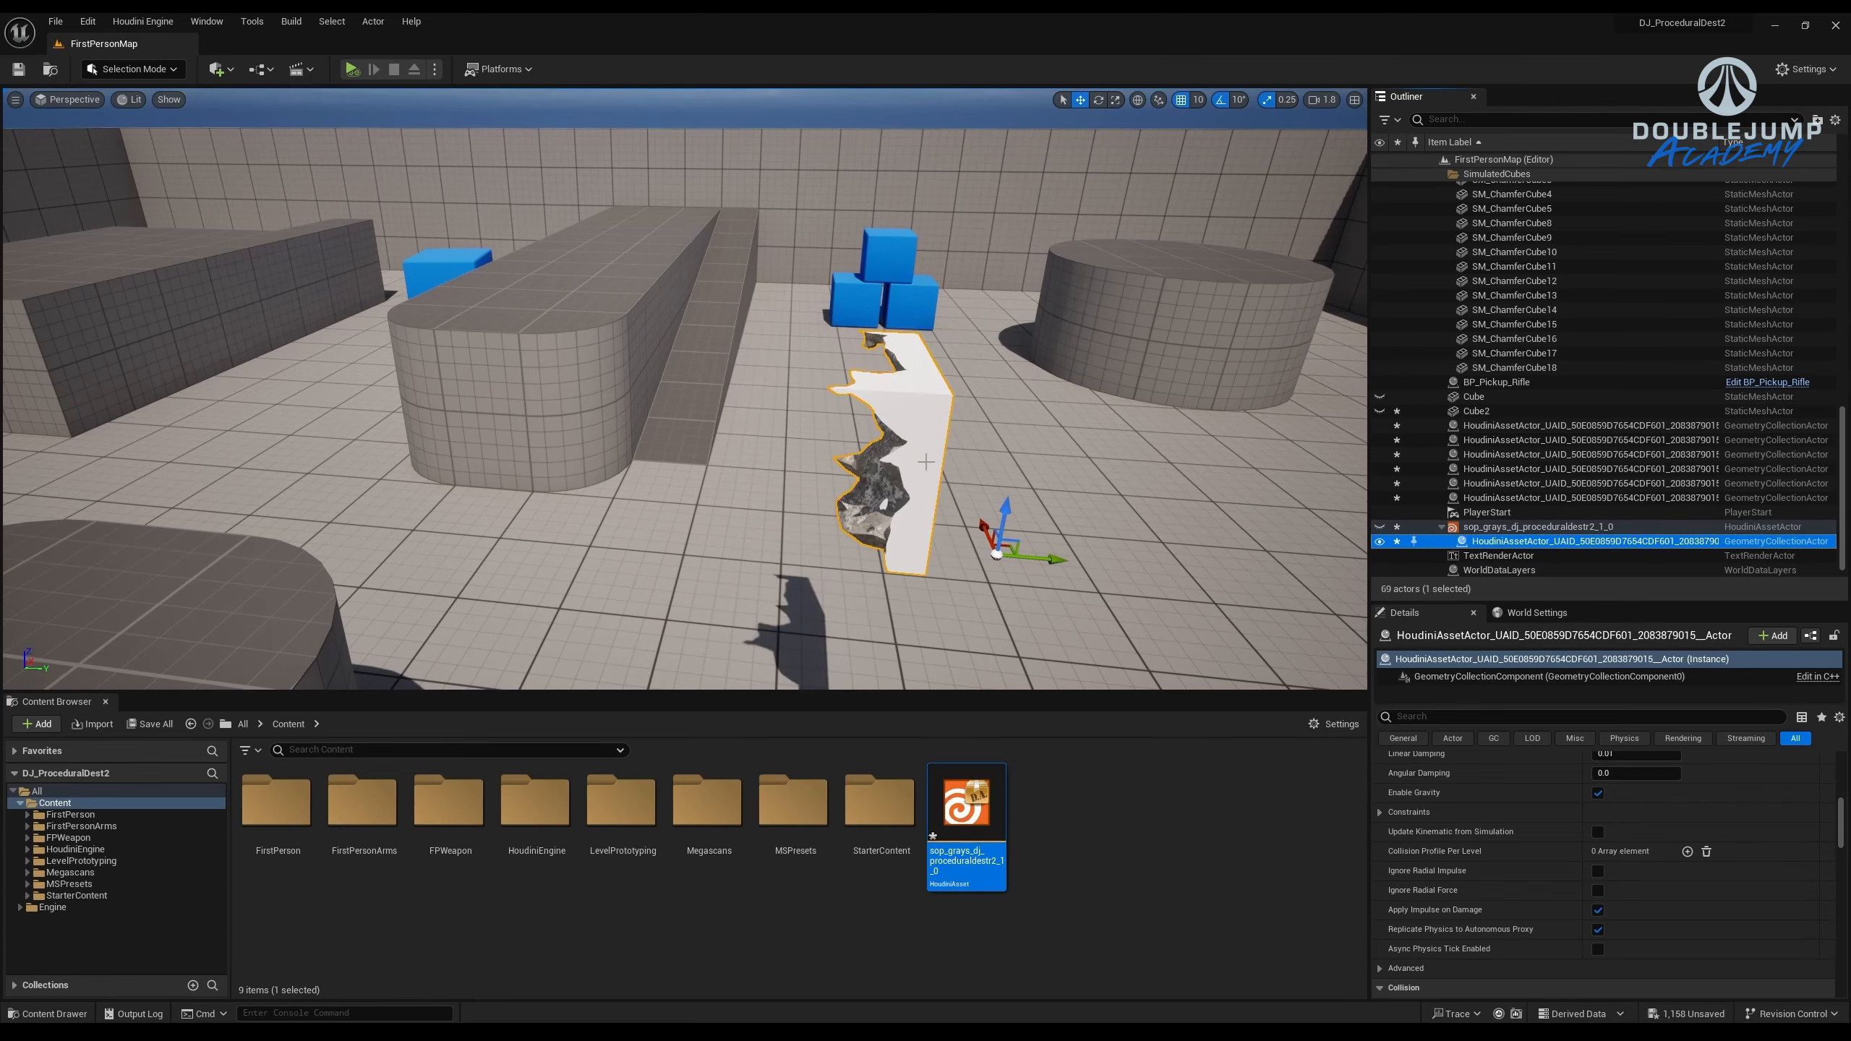
right_drag(685, 394, 647, 400)
scroll(649, 339, down, 8)
scroll(502, 347, up, 3)
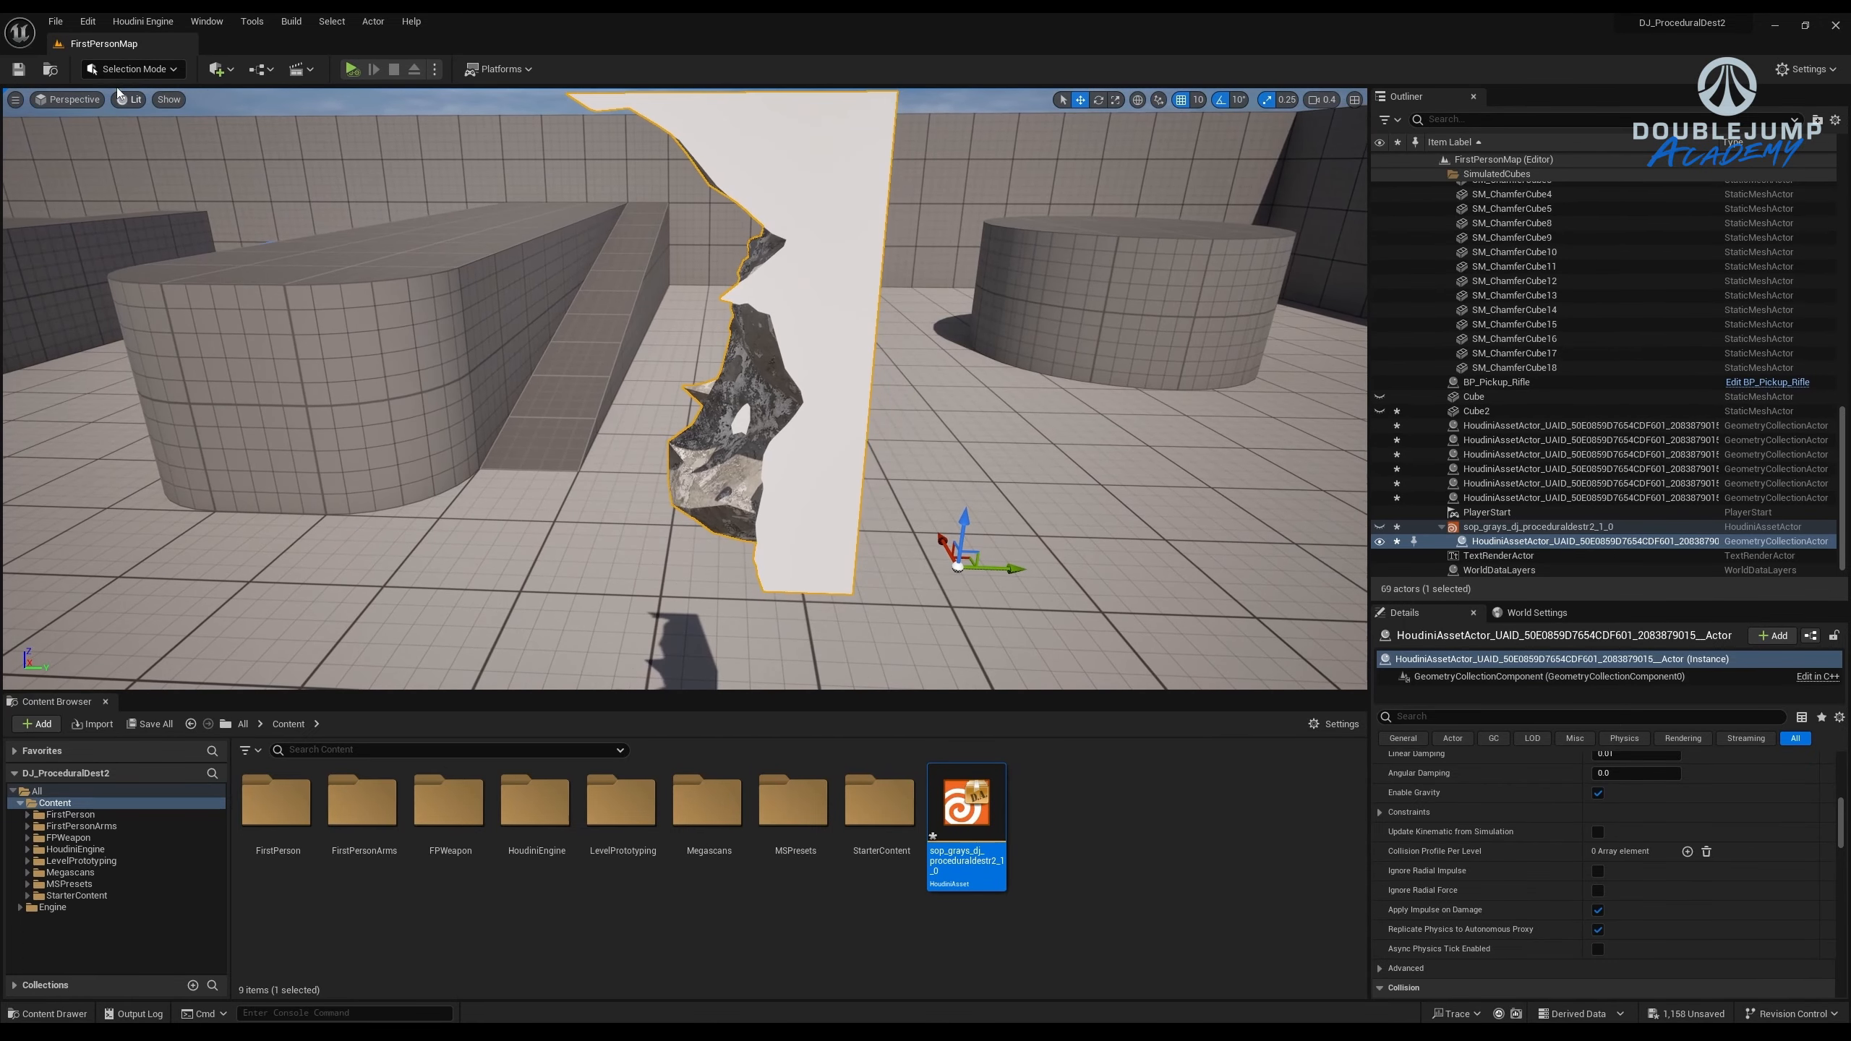
Switch the editor to Fracture mode and examine the exploded pieces of the selected geometry collection.
click(125, 75)
click(122, 74)
click(109, 73)
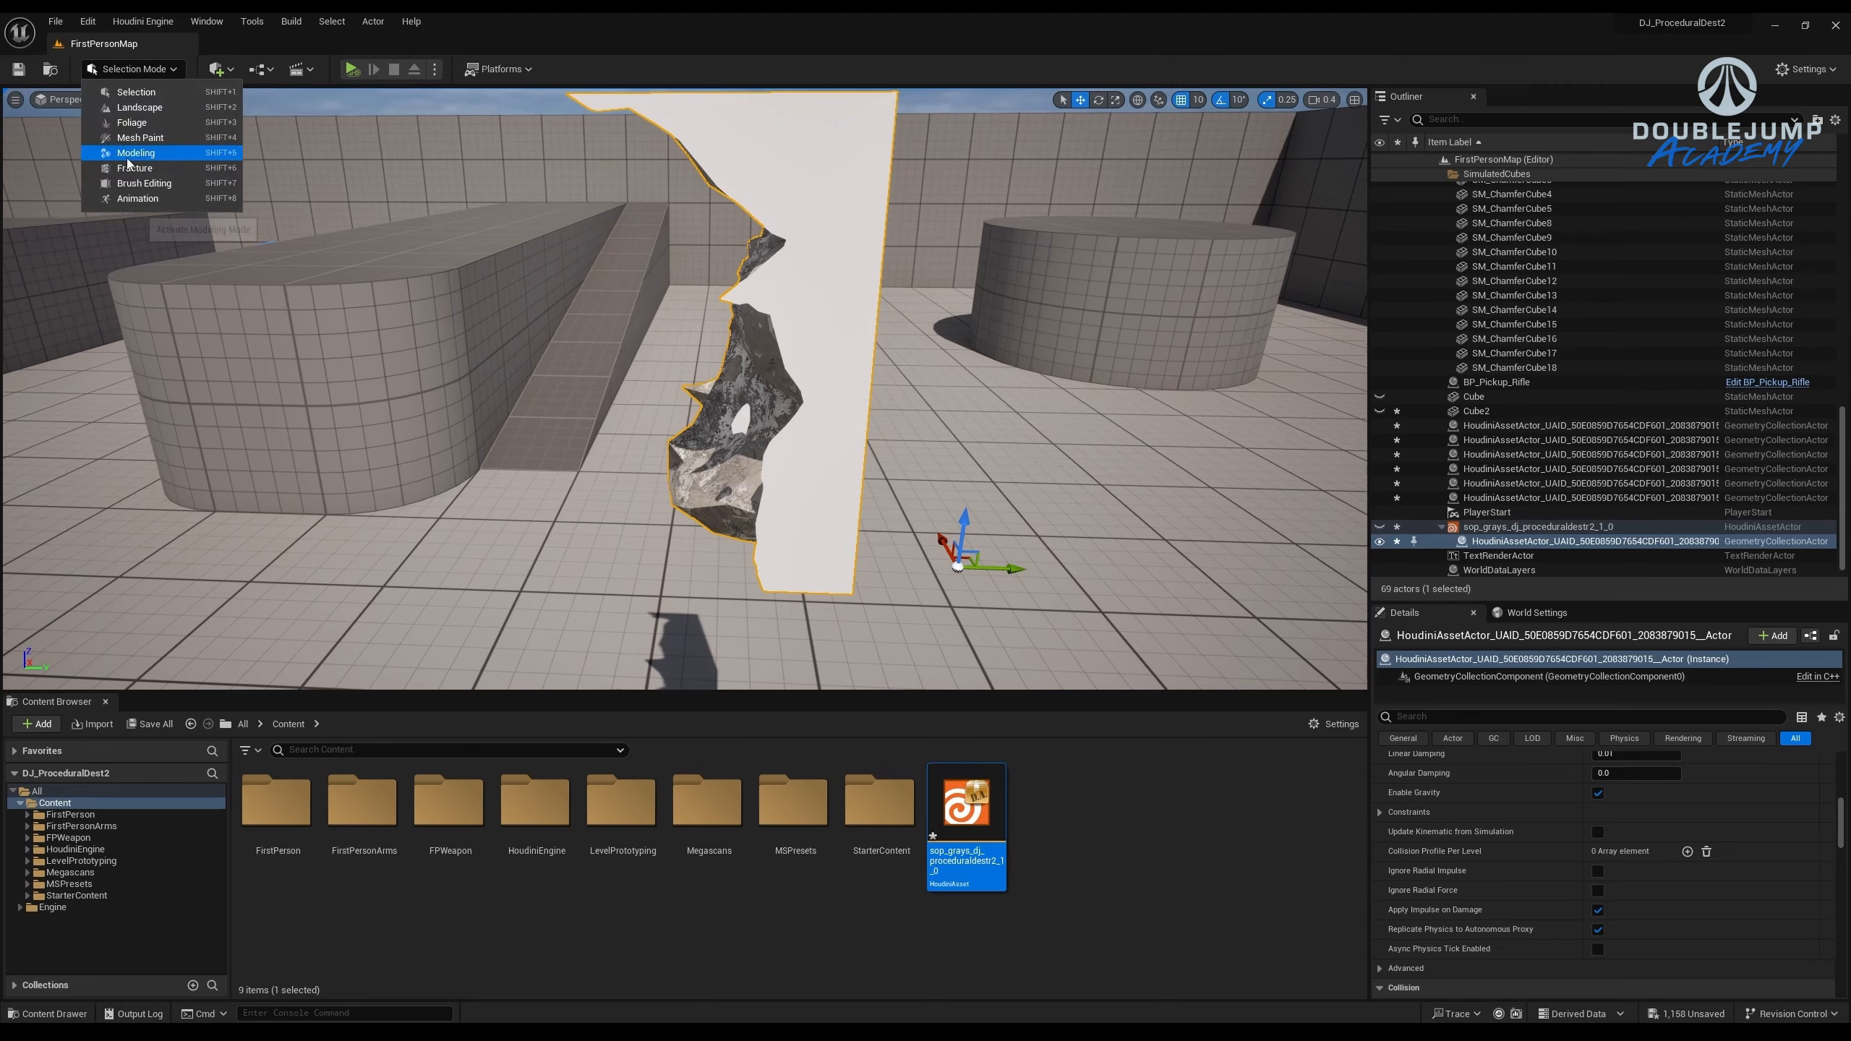
click(129, 168)
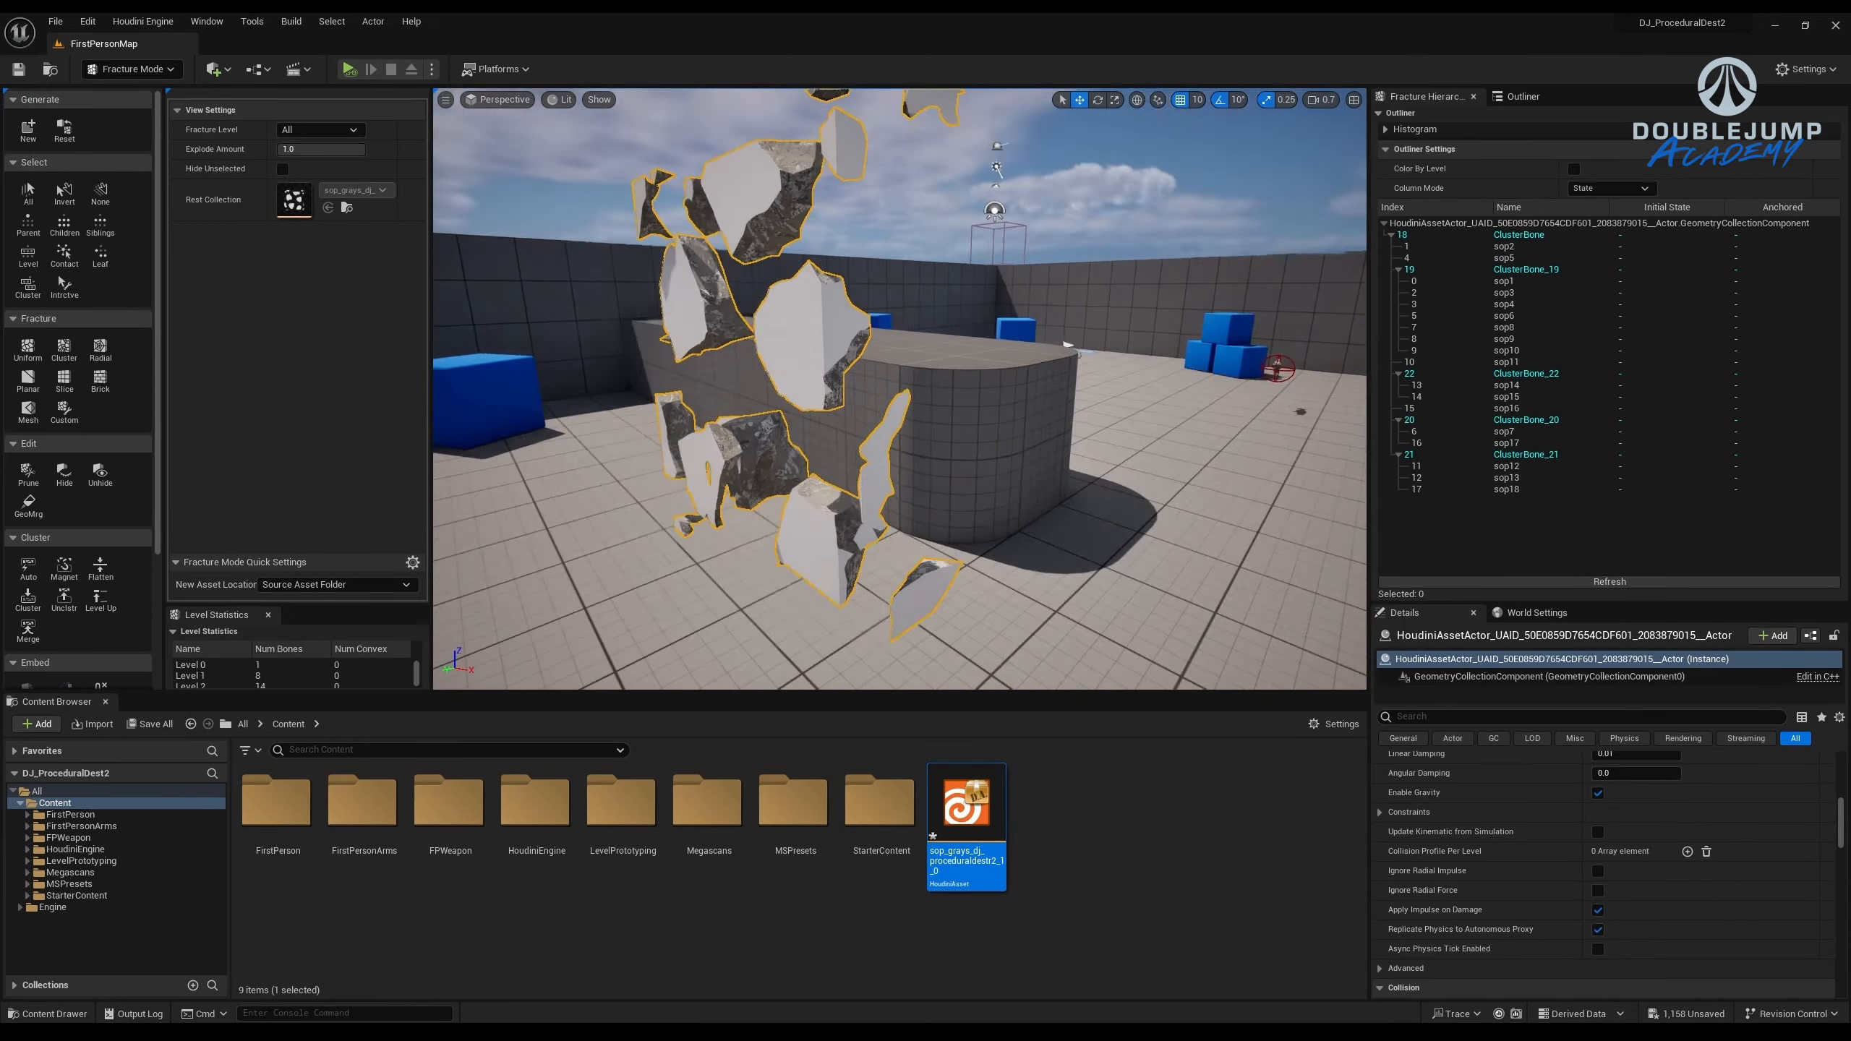
right_drag(900, 389, 860, 408)
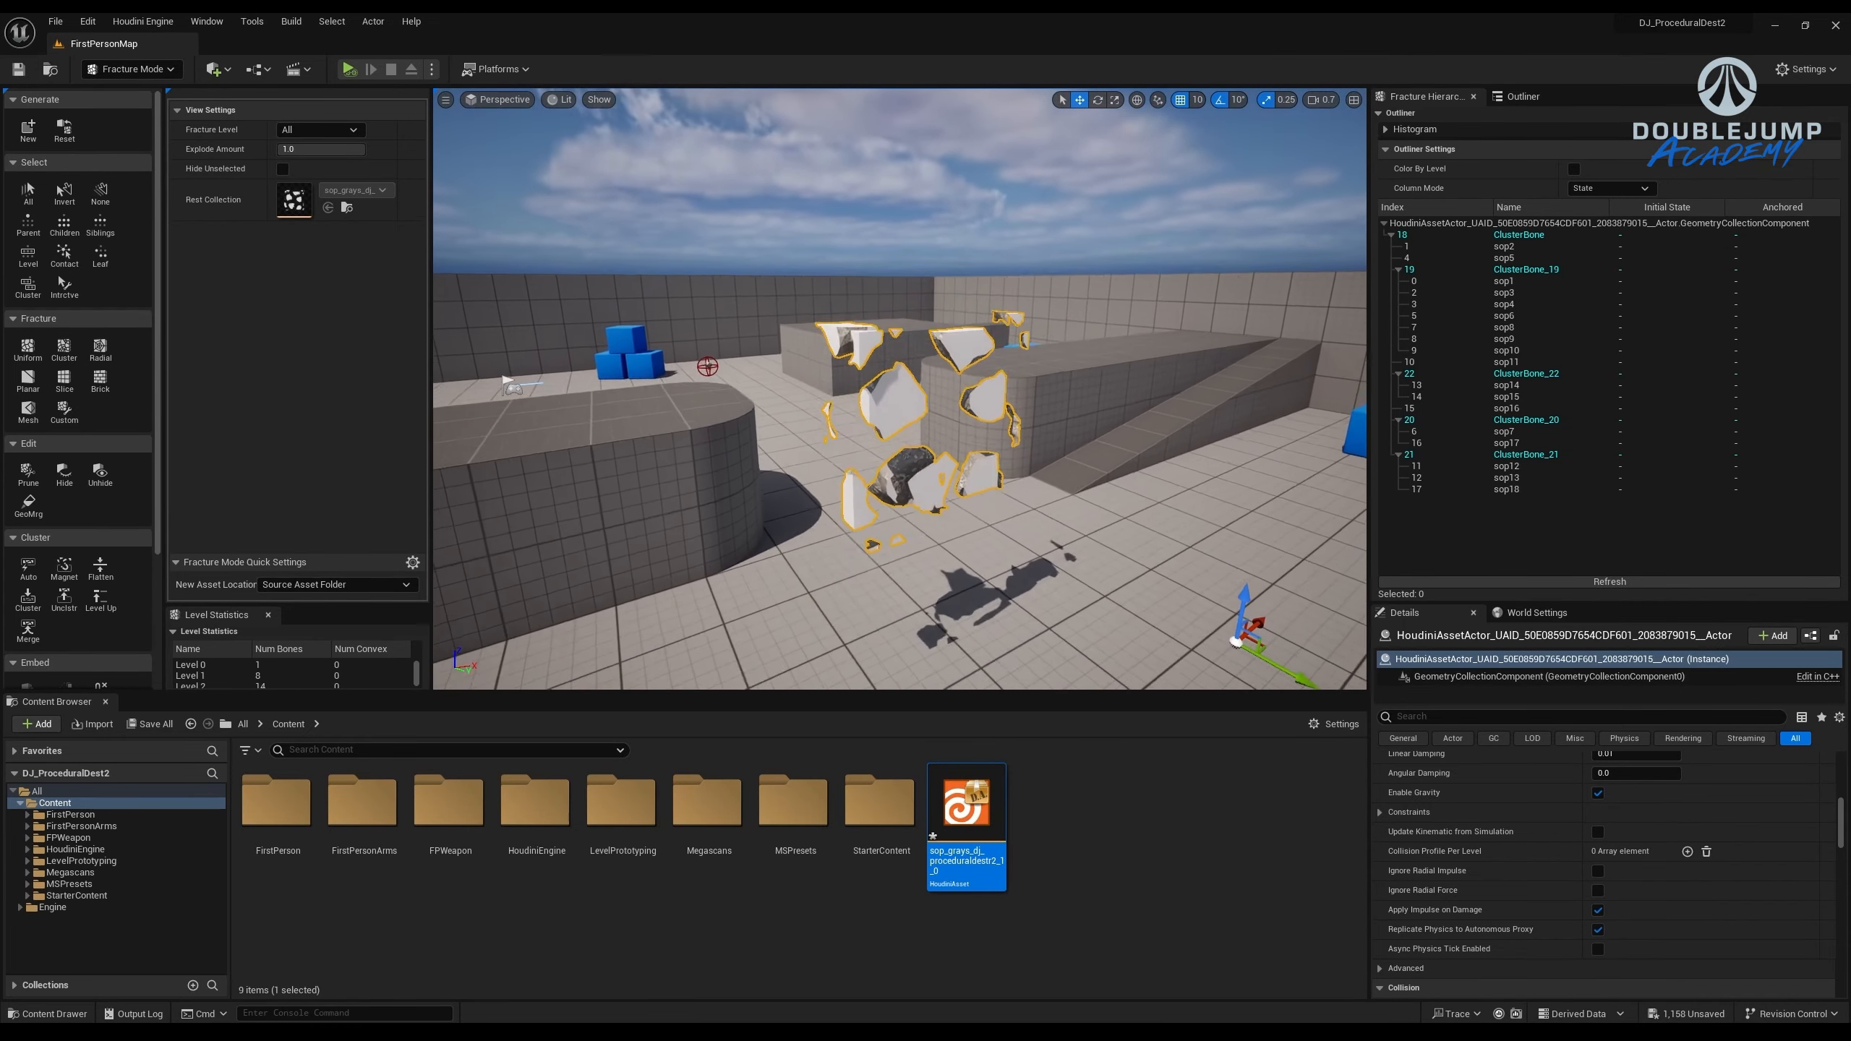